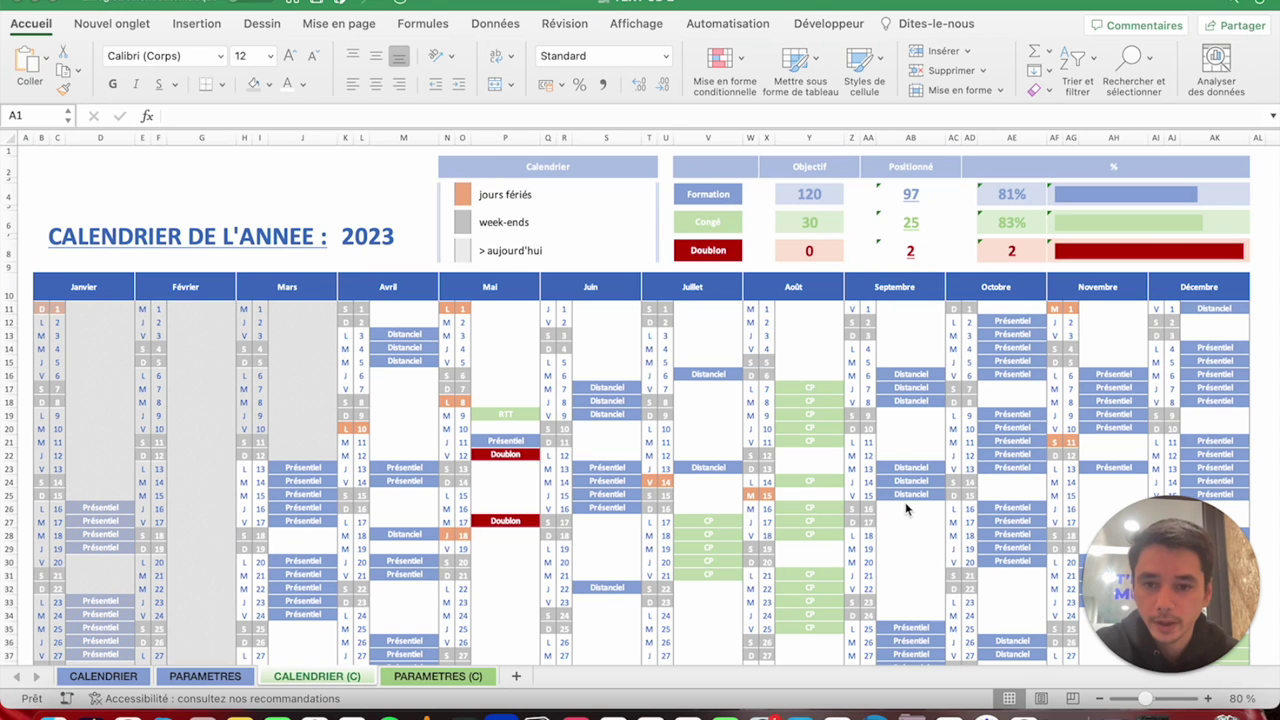
Bring up the finished CALENDRIER (C) calendar after glancing at the blank CALENDRIER sheet.
click(101, 678)
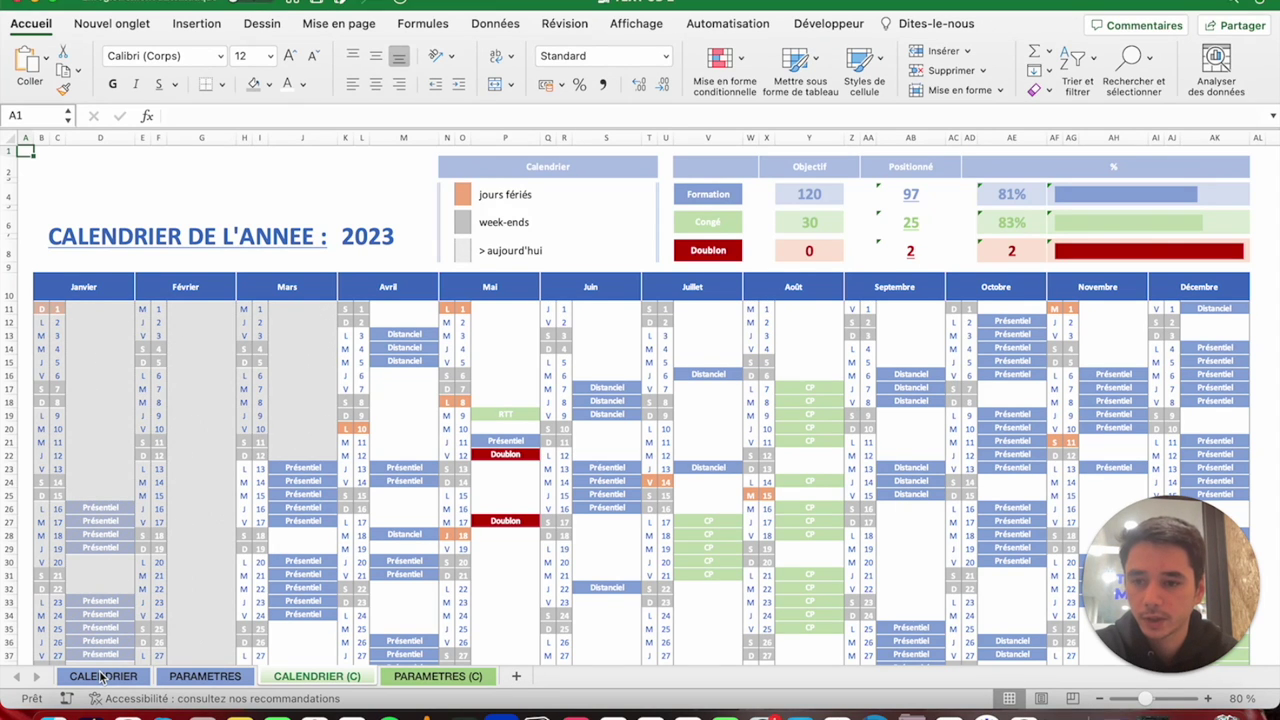
click(101, 677)
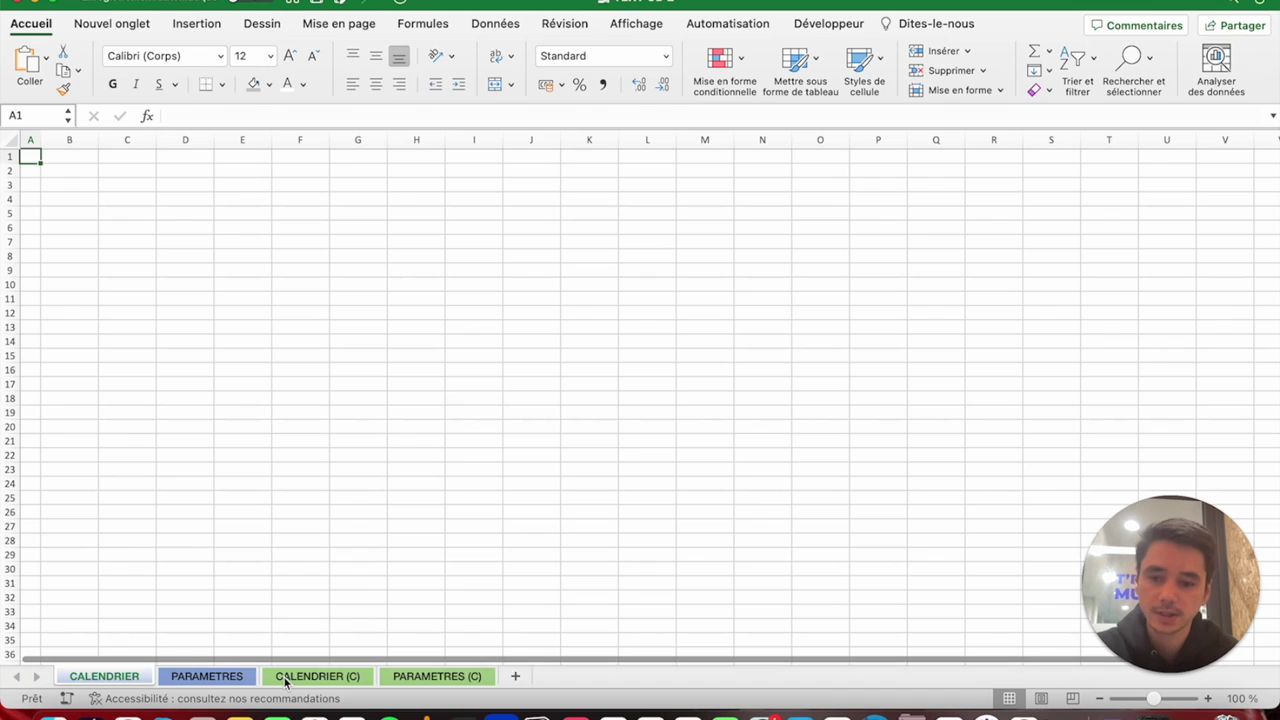
click(286, 680)
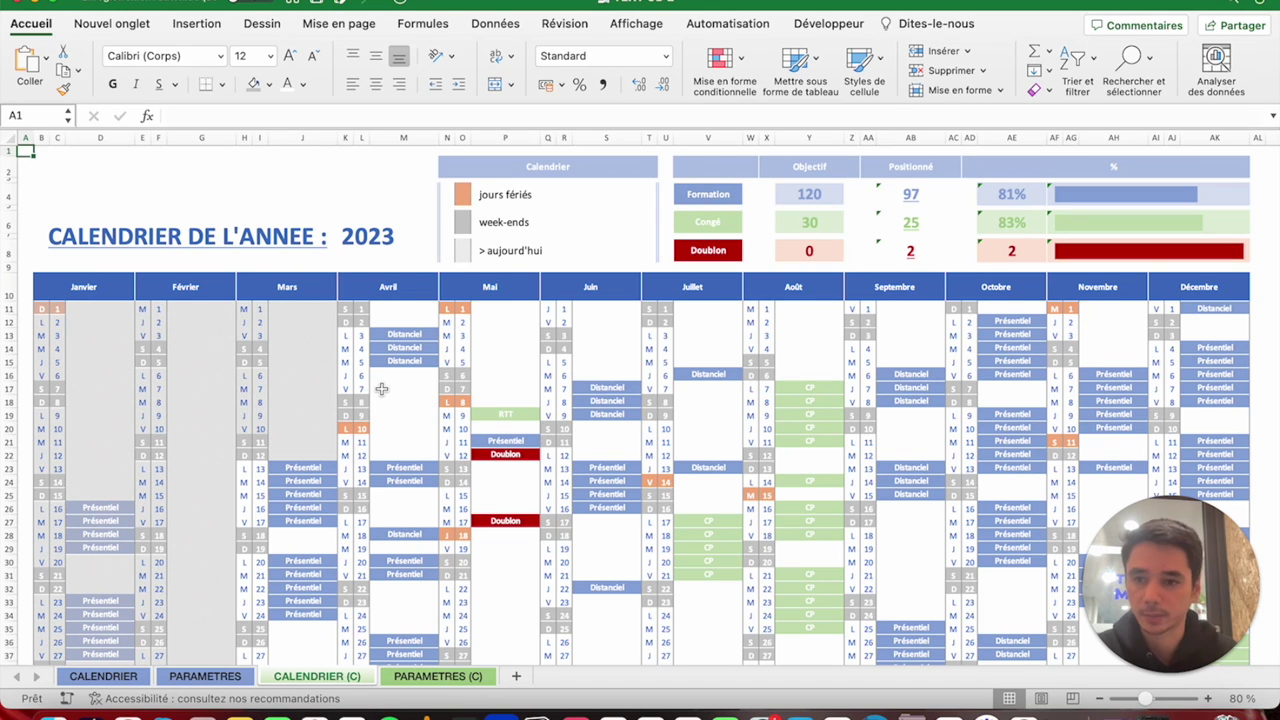
Change the title year to 2024 to test the calendar, then set it back to 2023.
click(370, 232)
text(2024)
key(Return)
click(380, 234)
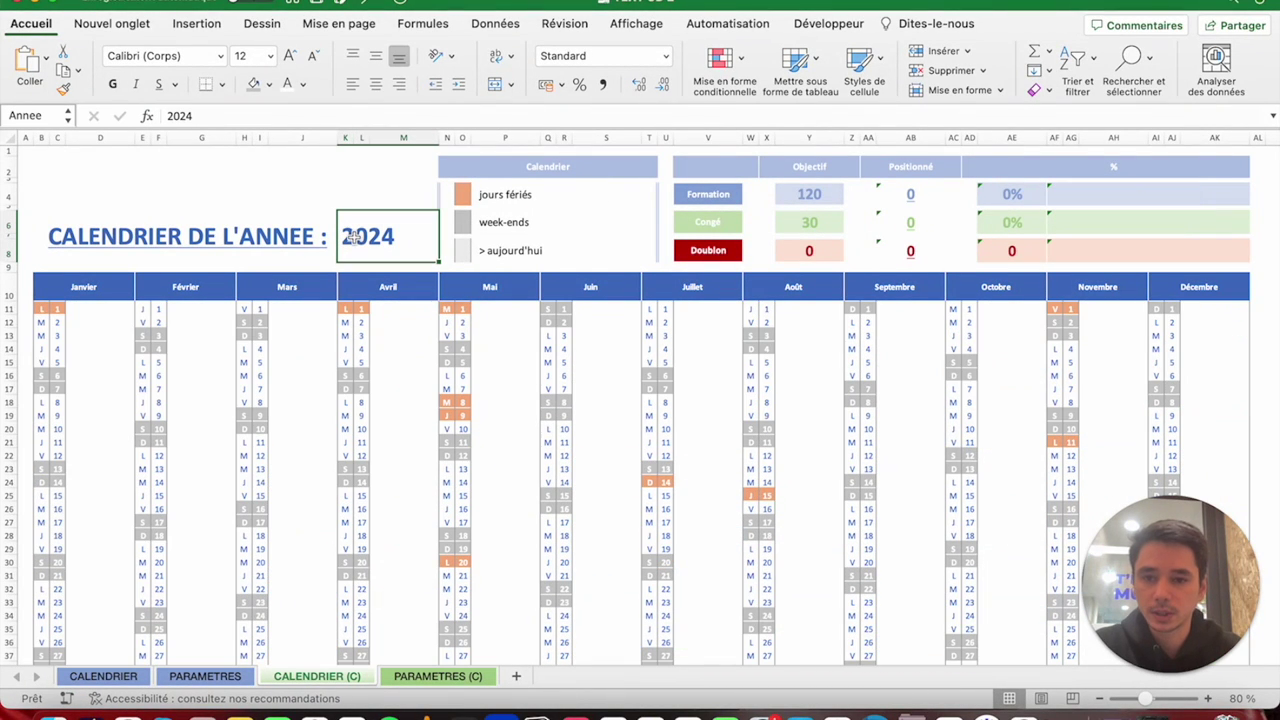
text(2023)
key(Return)
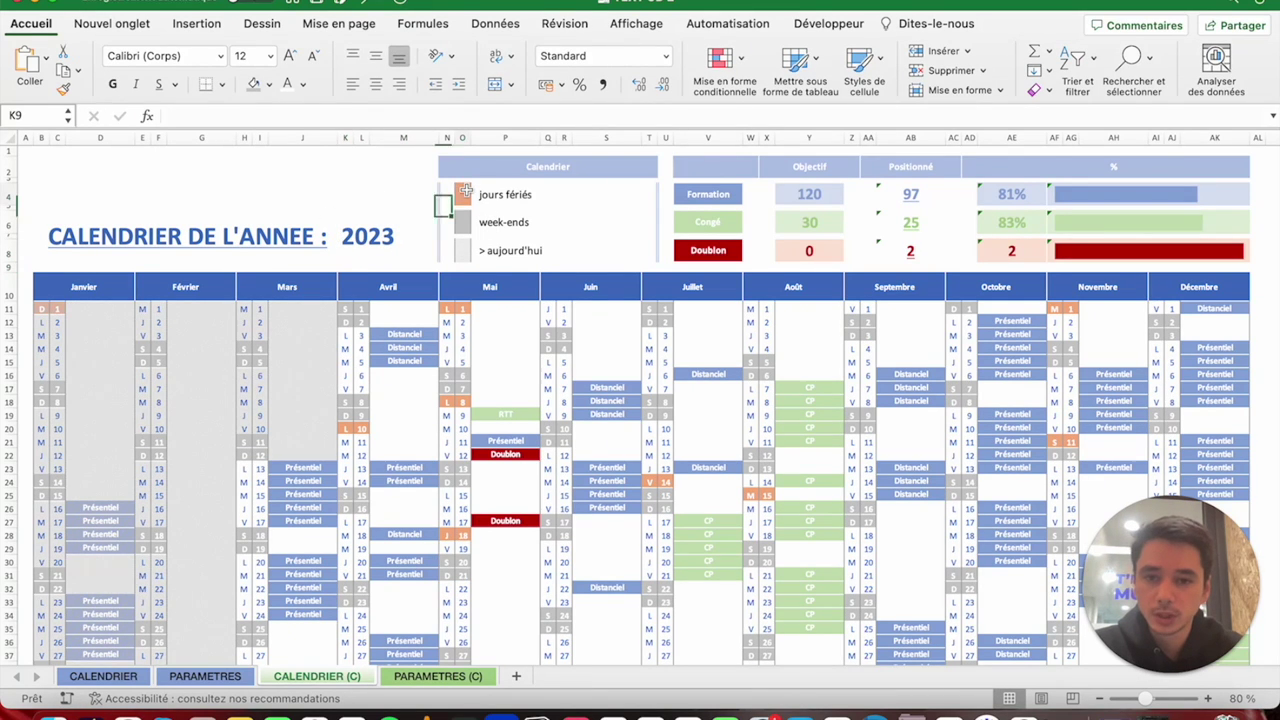
Inspect the Mai and Avril weekday and day-number formulas and the Formation, Congé, Doublon legend.
click(447, 308)
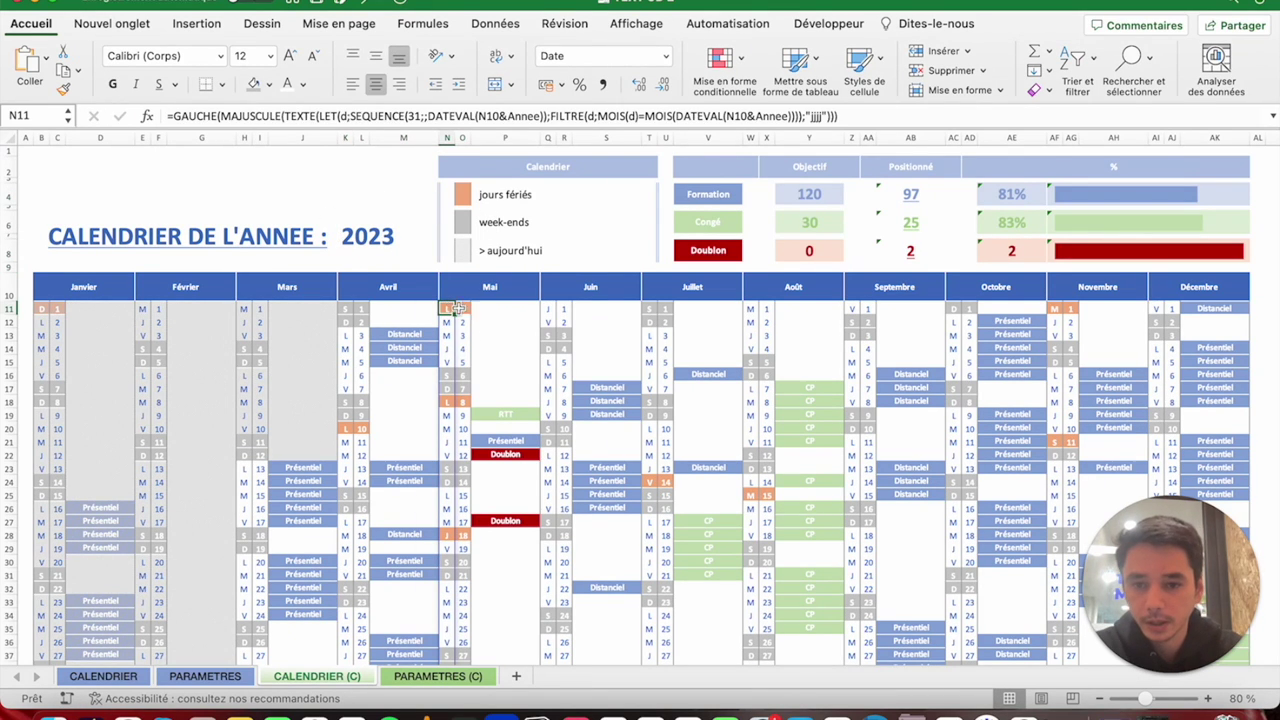
click(462, 308)
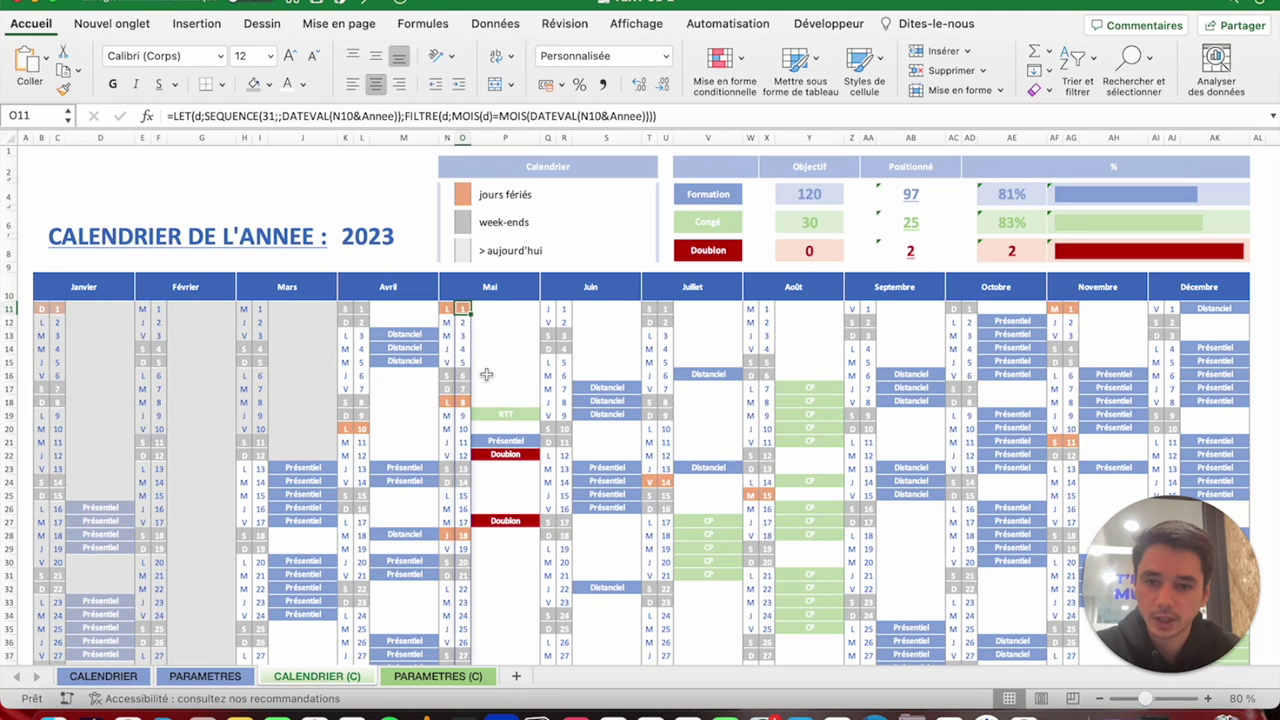
click(345, 309)
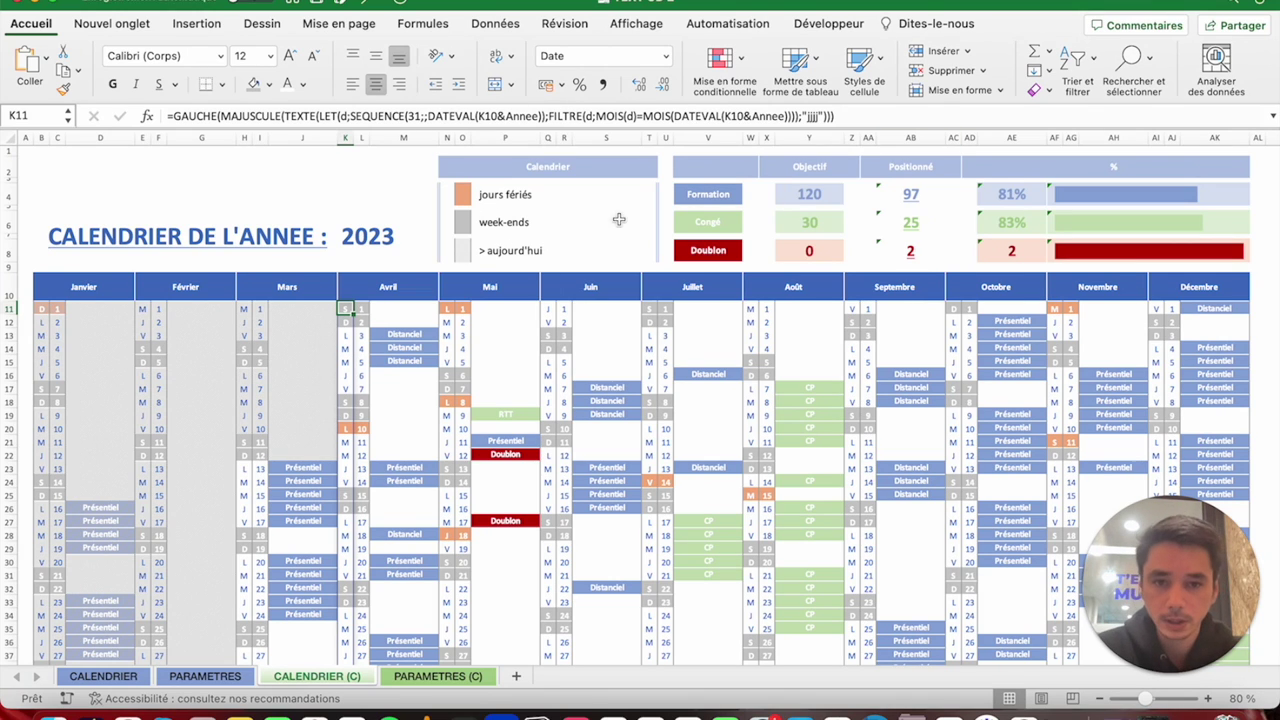
drag(717, 191, 708, 250)
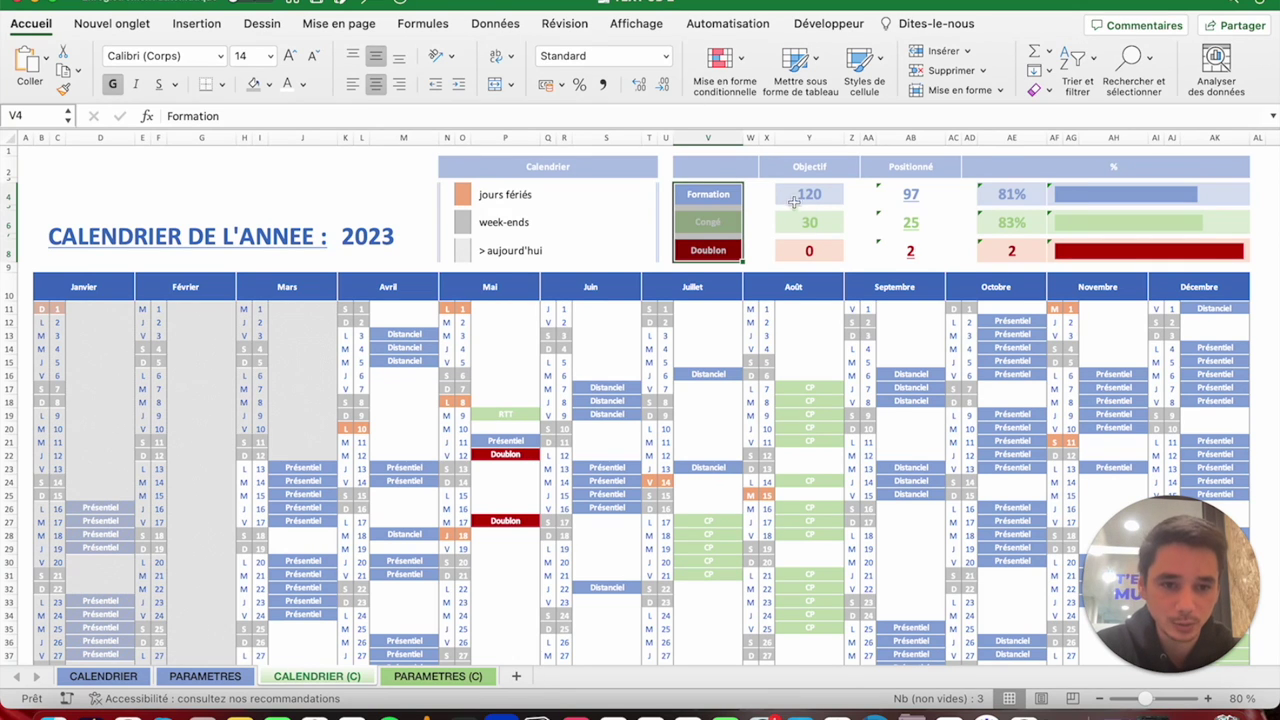
Inspect the January weekday, day-number and Doublon formulas, then show the PARAMETRES (C) sheet.
click(44, 309)
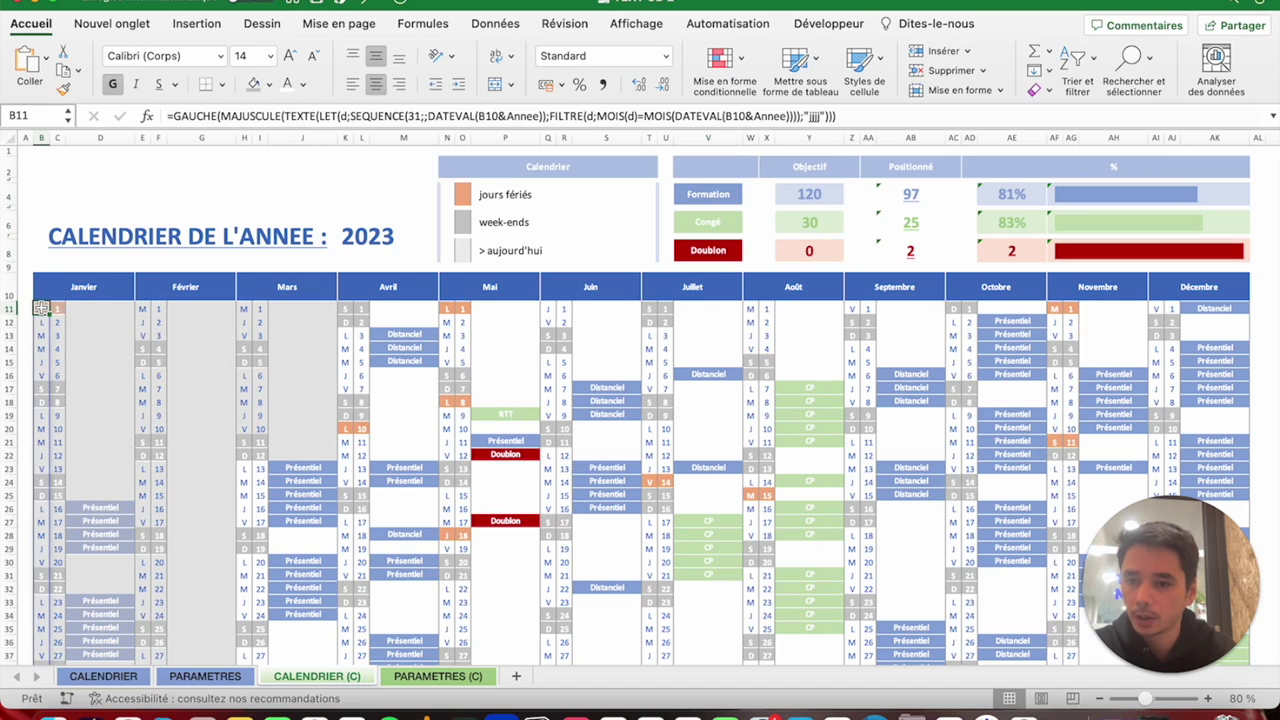
click(131, 334)
click(55, 198)
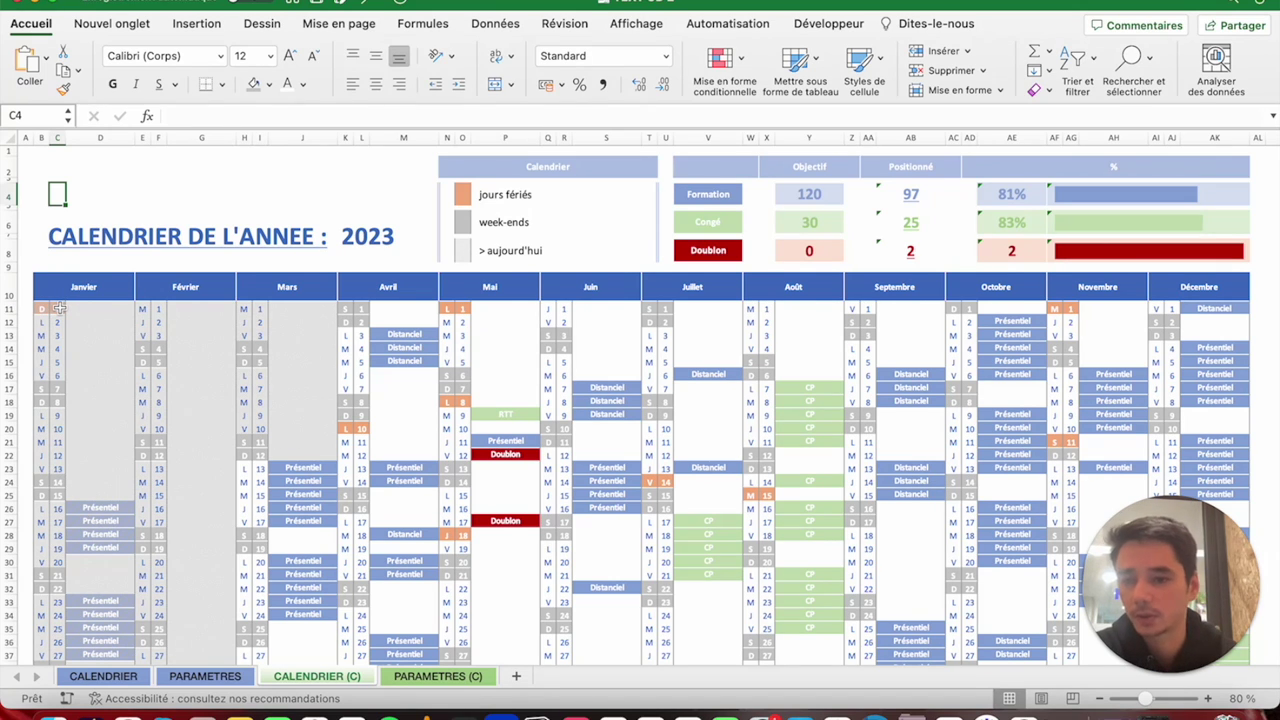
click(59, 309)
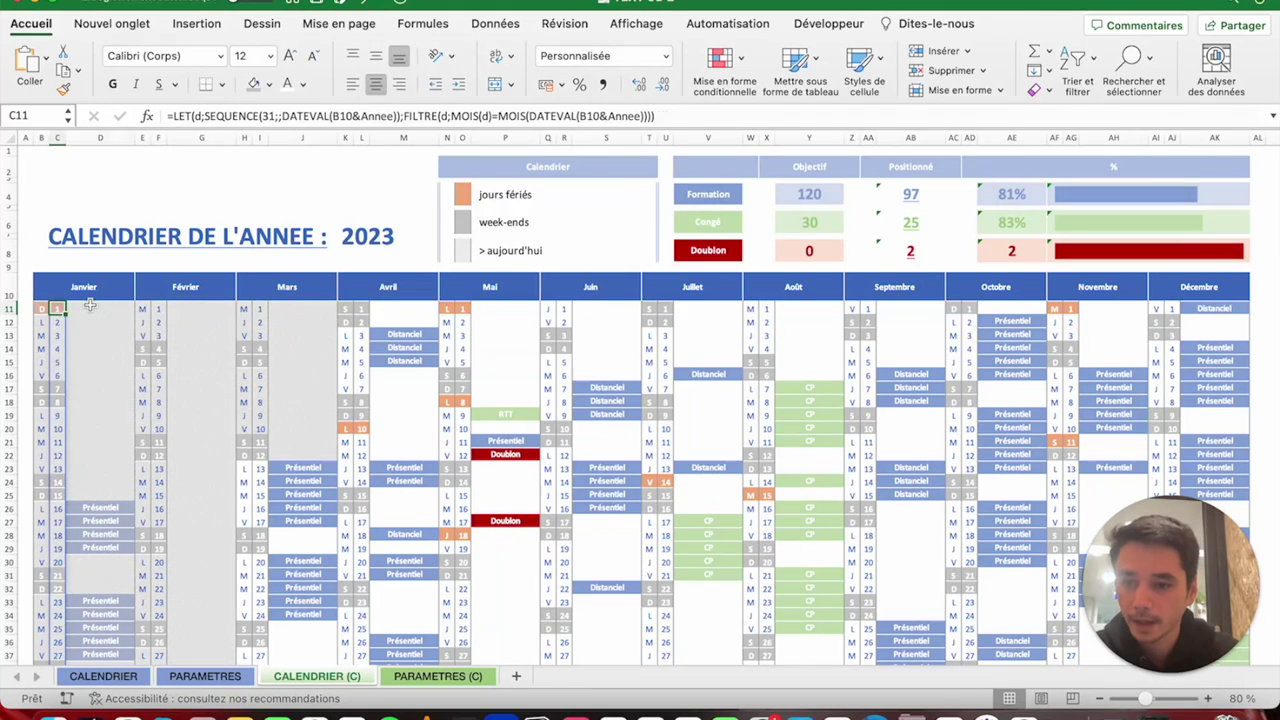
click(89, 305)
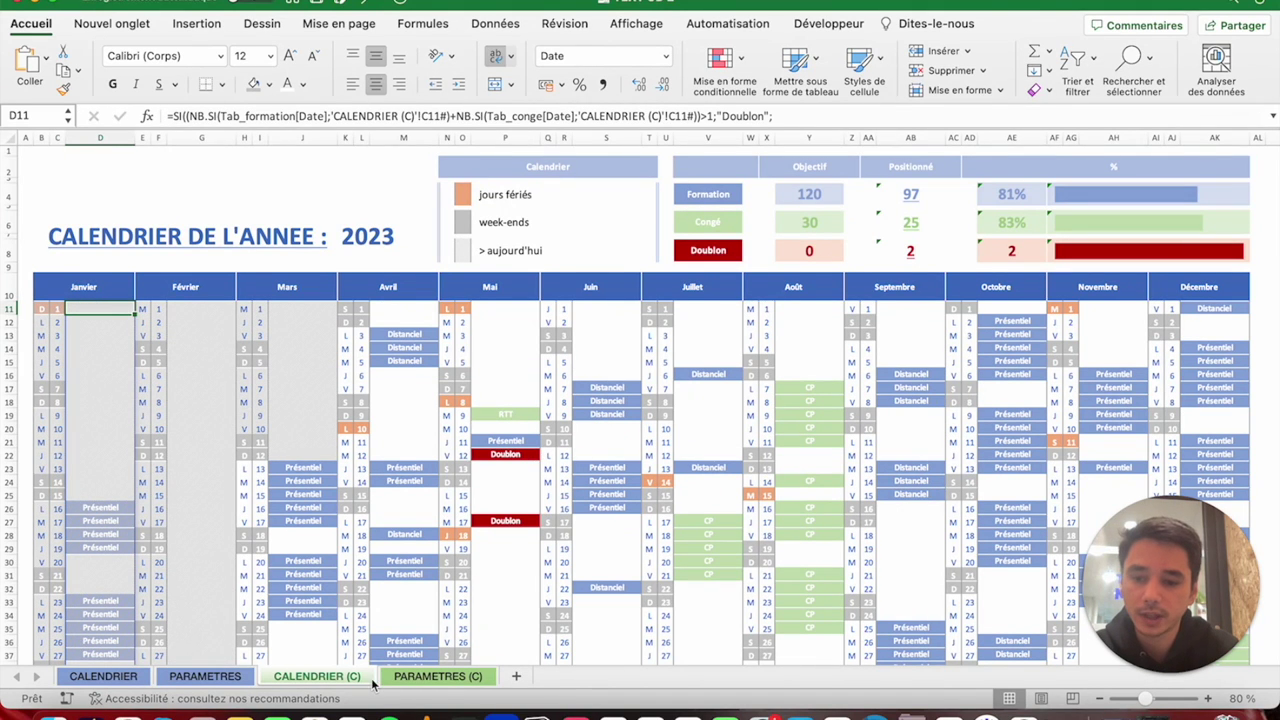
click(432, 680)
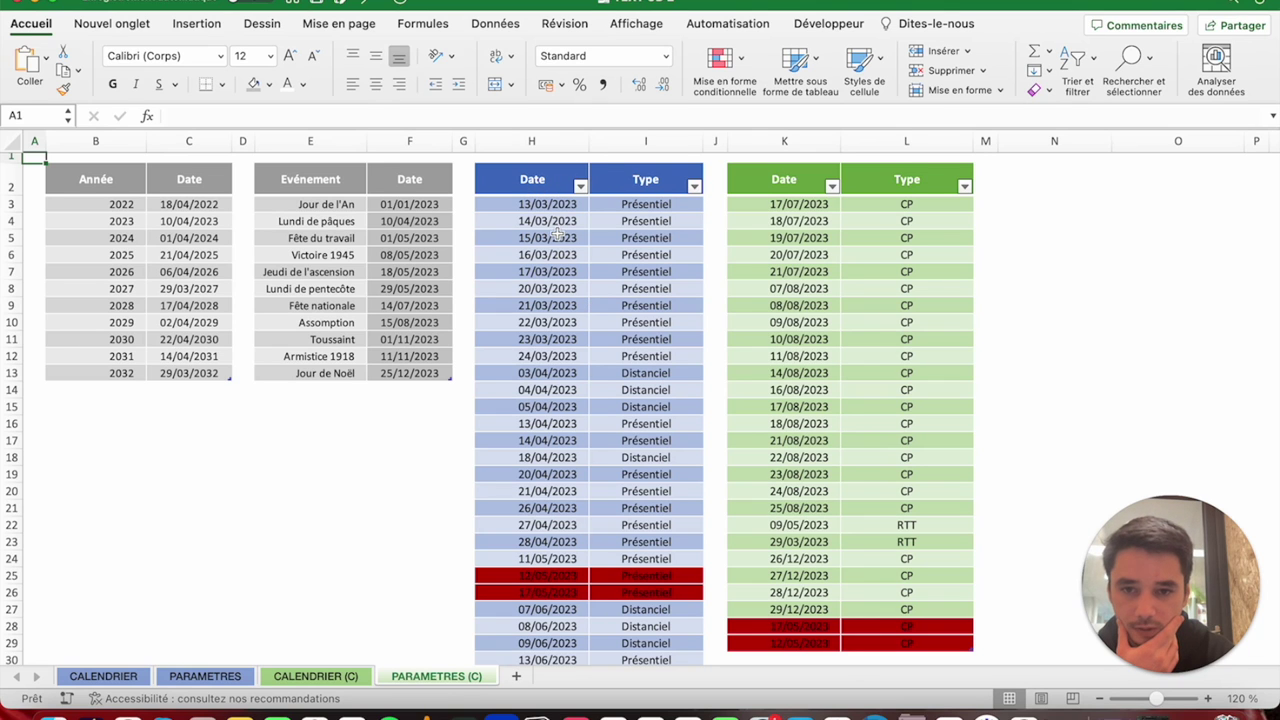
scroll(649, 388, up, 1)
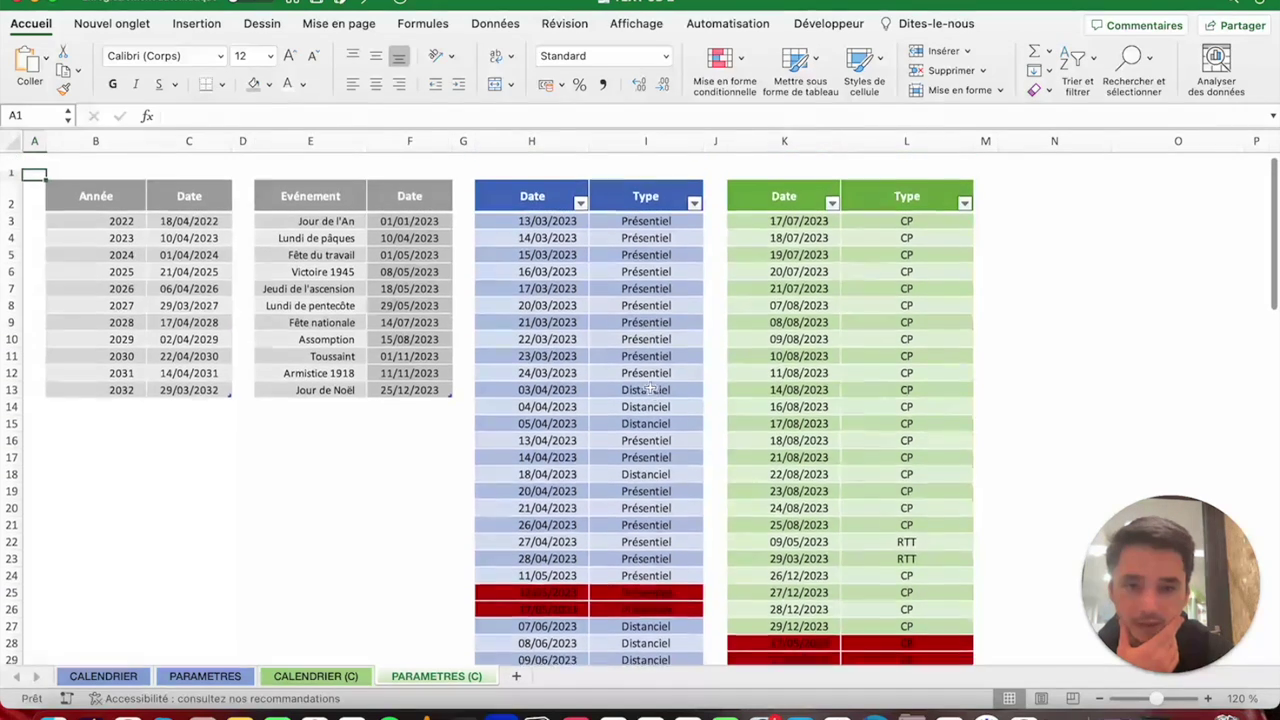
scroll(649, 388, down, 1)
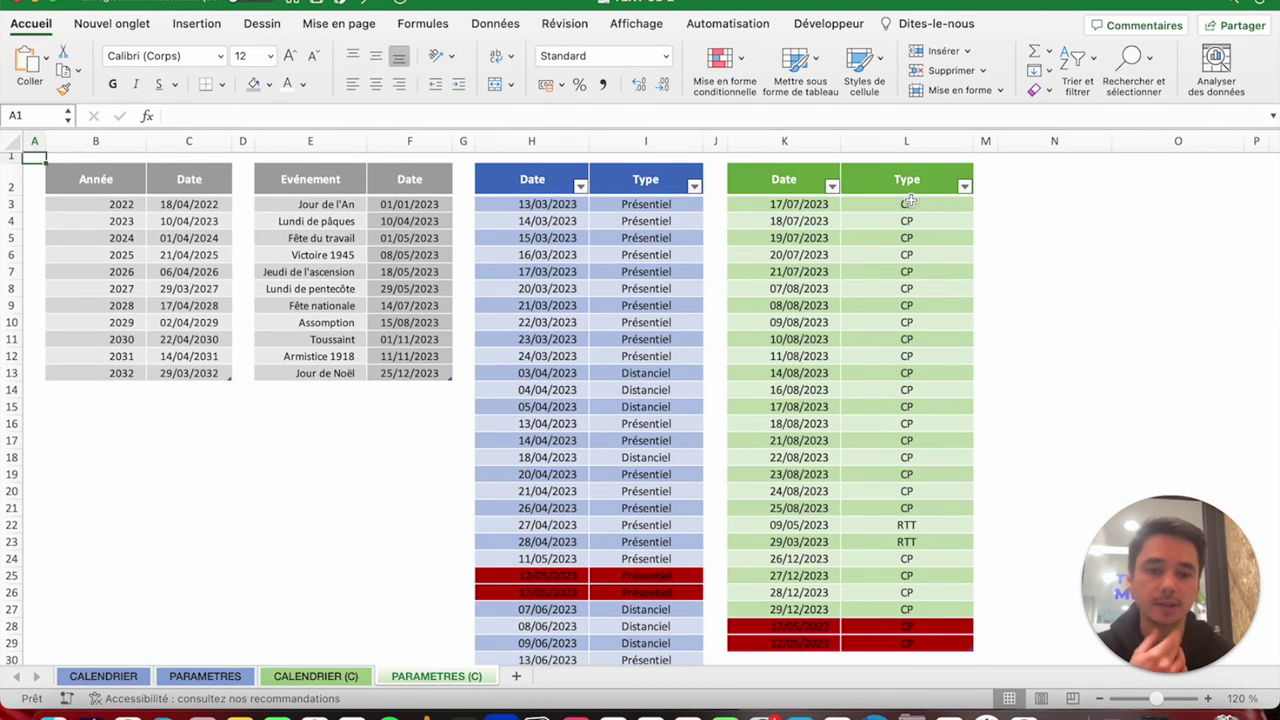
click(311, 677)
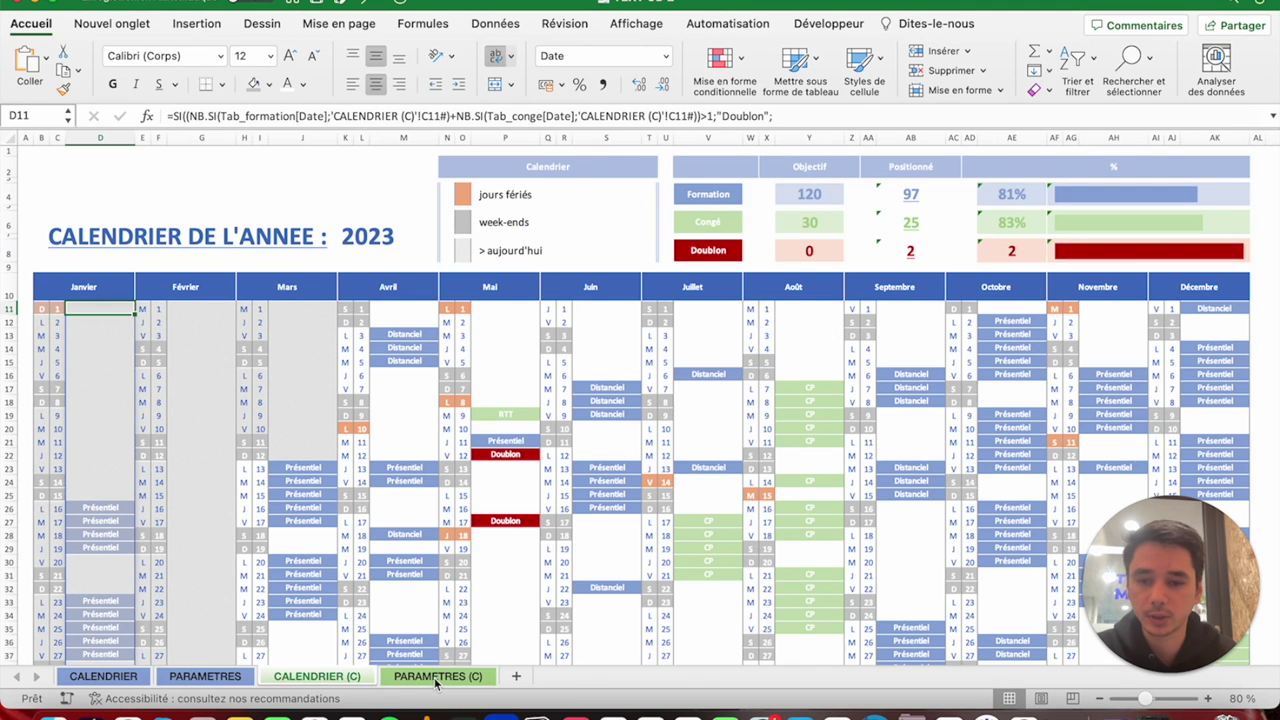
click(436, 680)
click(318, 672)
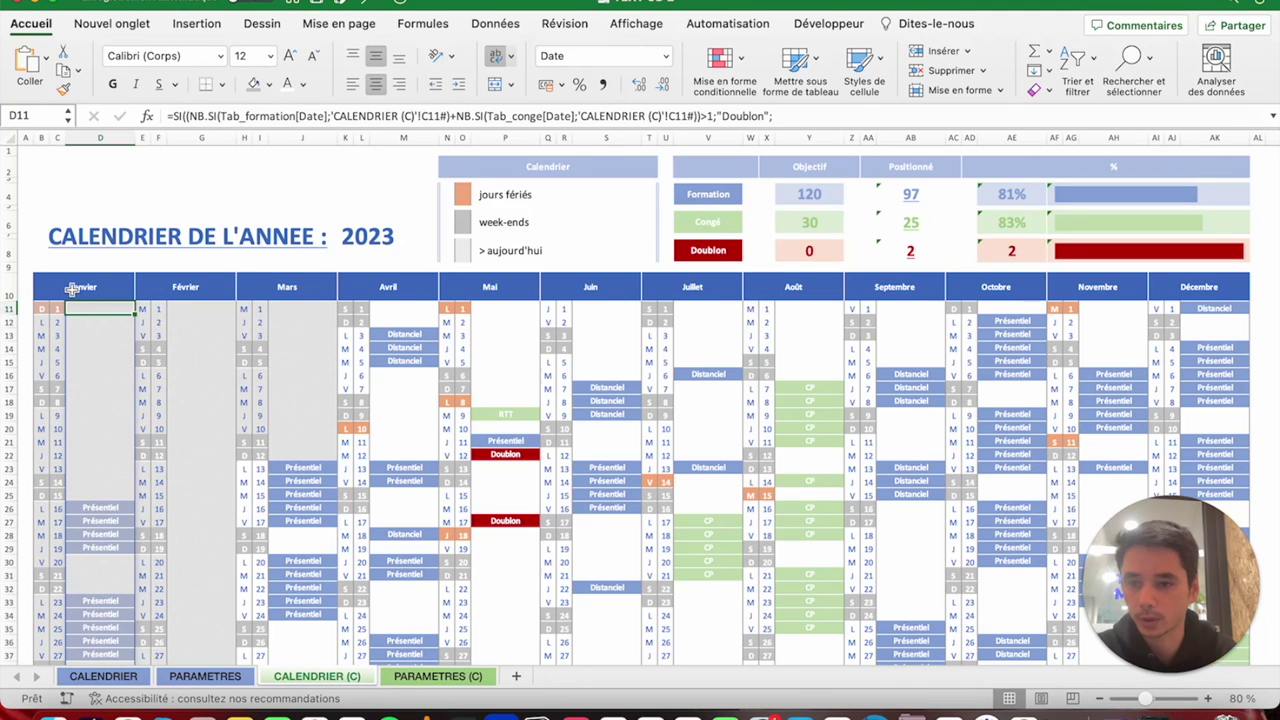
scroll(90, 427, down, 1)
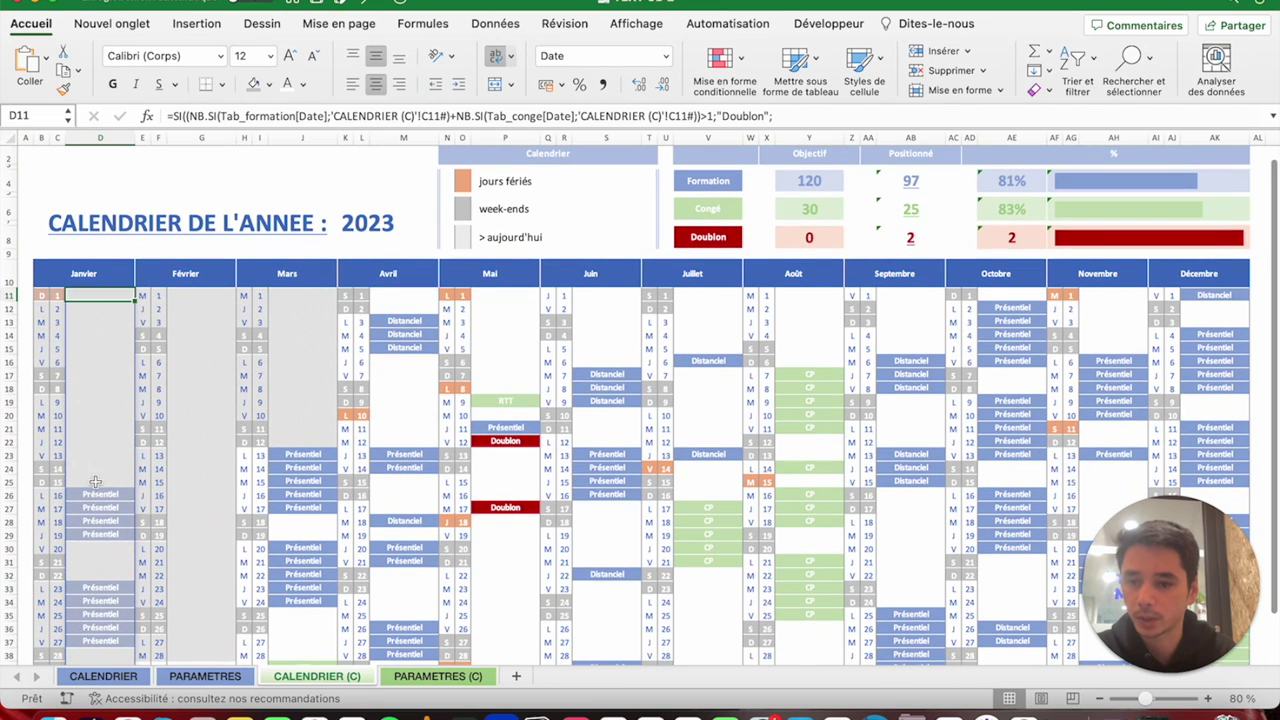
click(91, 494)
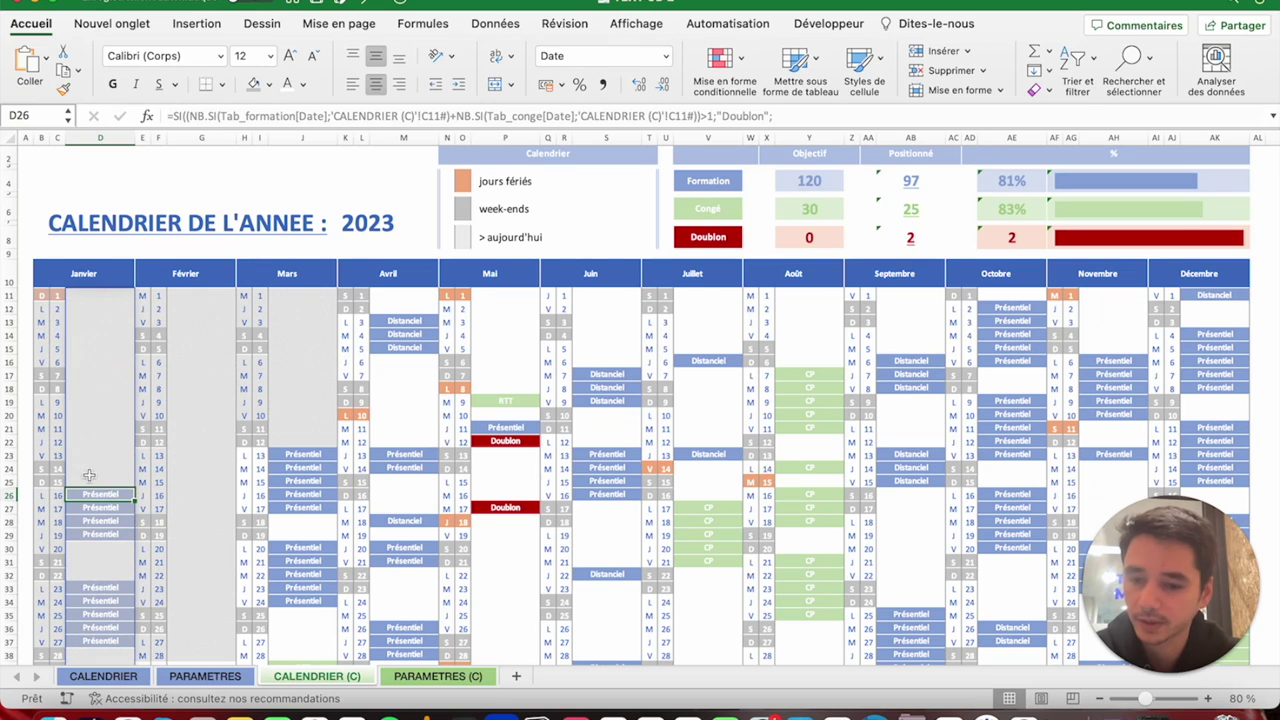
click(463, 676)
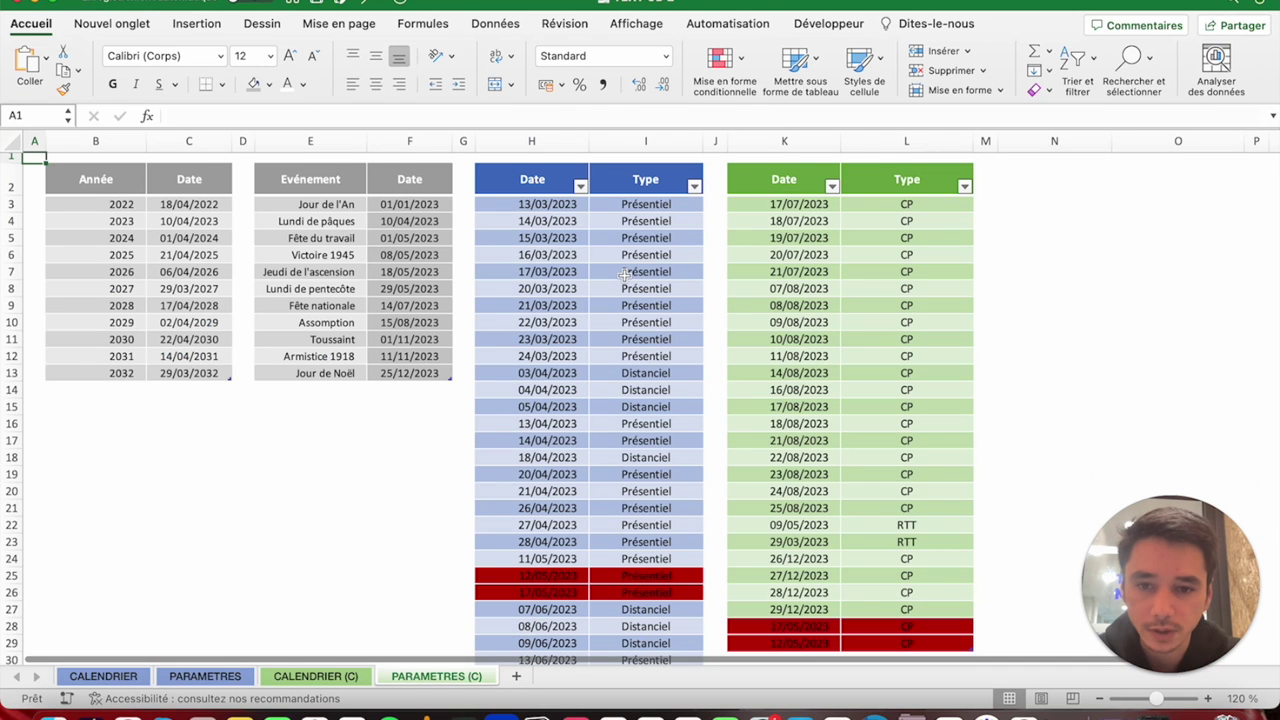
scroll(624, 274, down, 2)
scroll(624, 274, down, 10)
scroll(624, 274, down, 14)
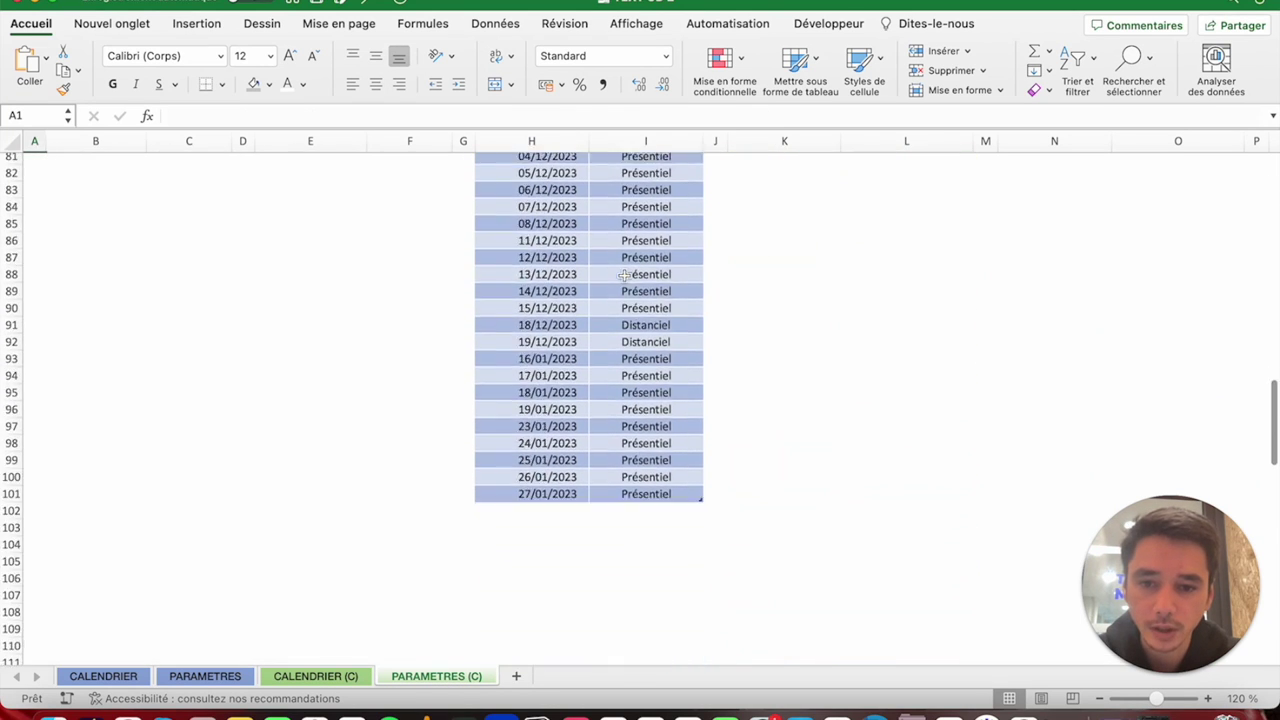
scroll(624, 274, down, 3)
scroll(624, 274, up, 2)
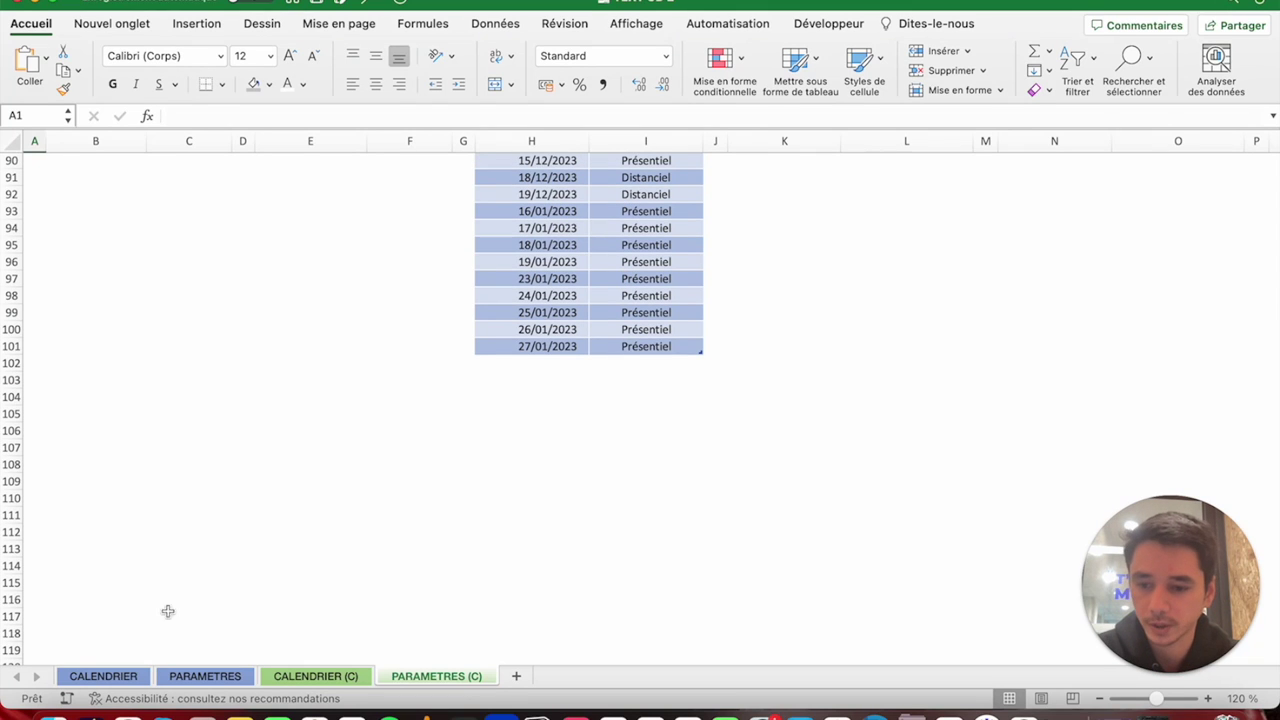
click(301, 668)
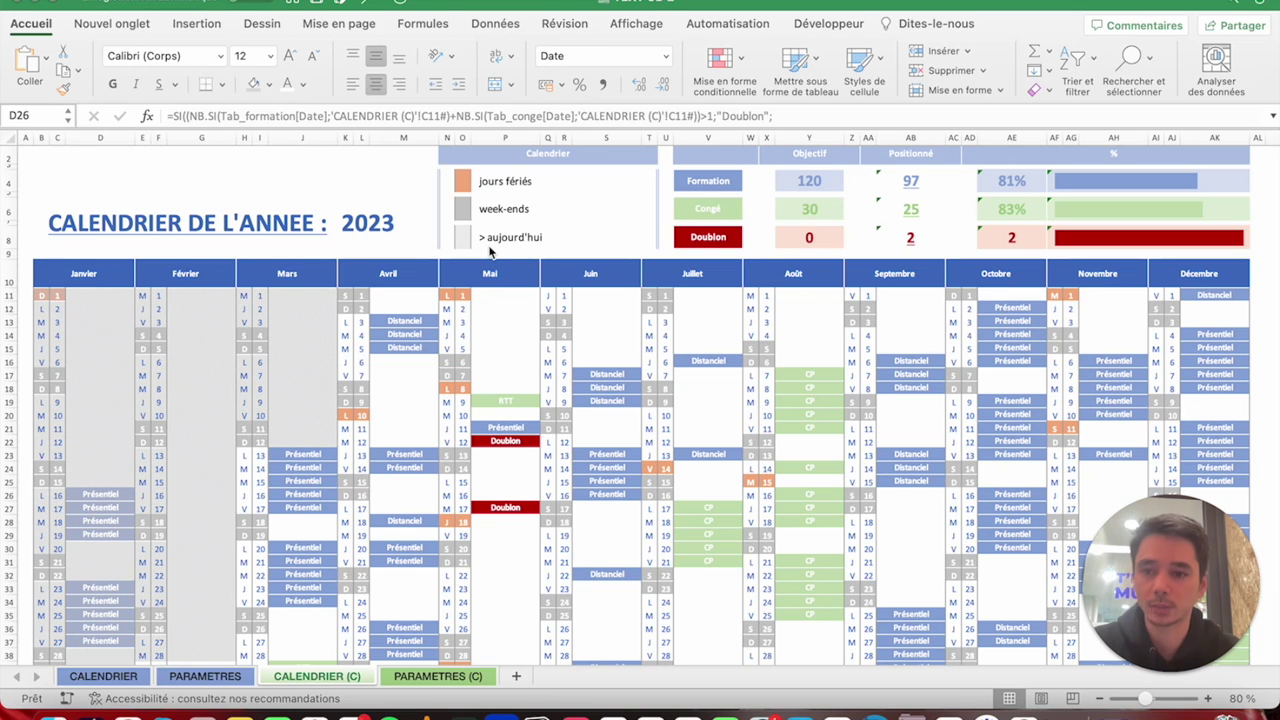
Zoom the blank CALENDRIER sheet out to 80% and compare it with the CALENDRIER (C) reference.
click(92, 678)
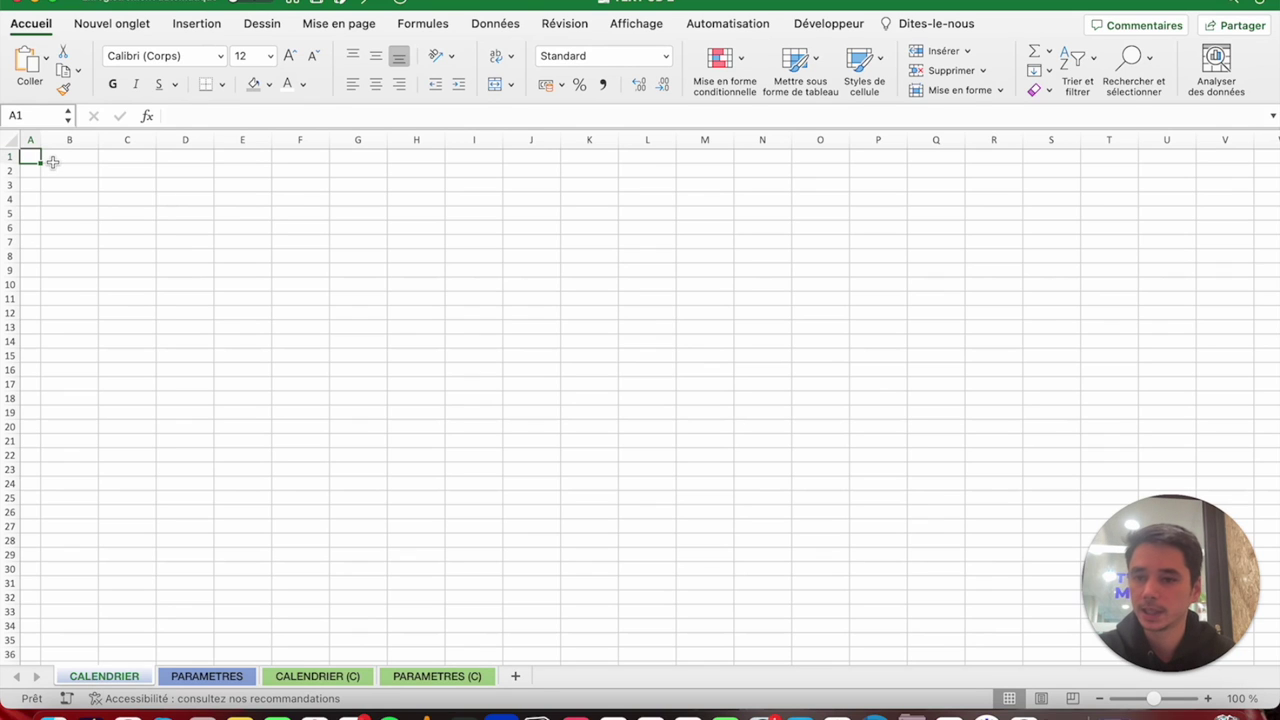
mouse_move(1091, 637)
click(1100, 698)
click(1100, 698)
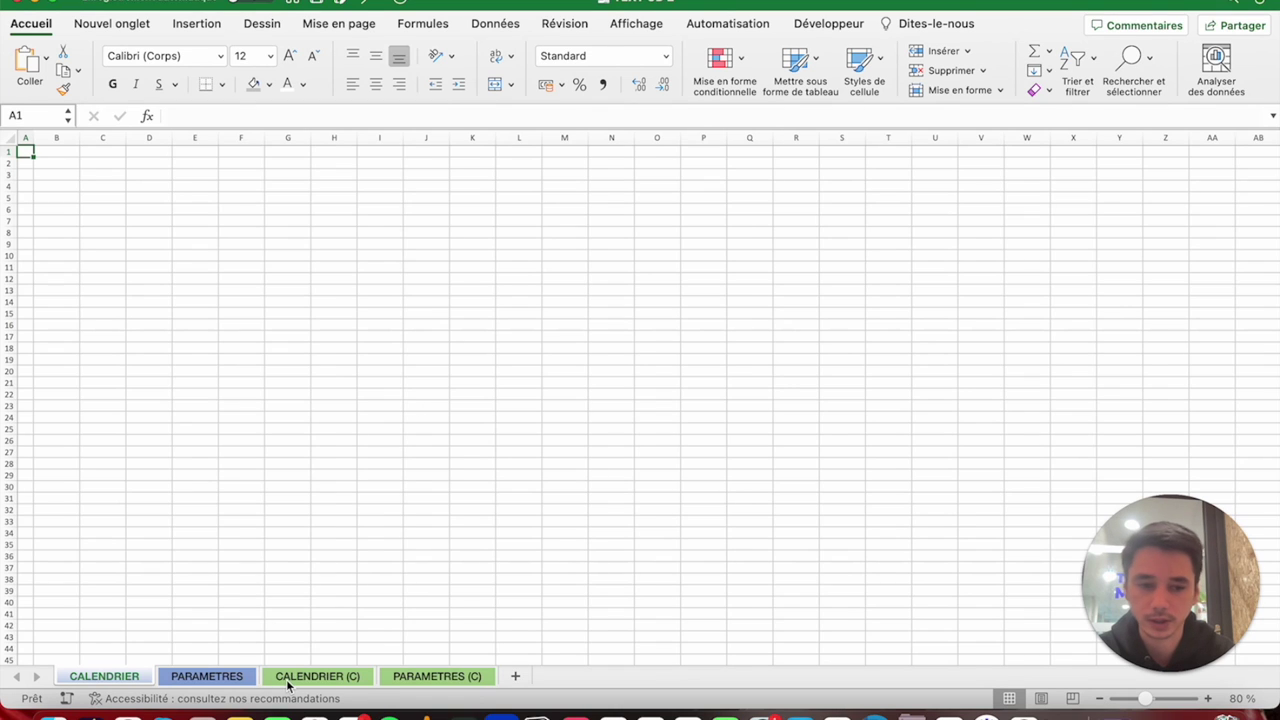
click(317, 676)
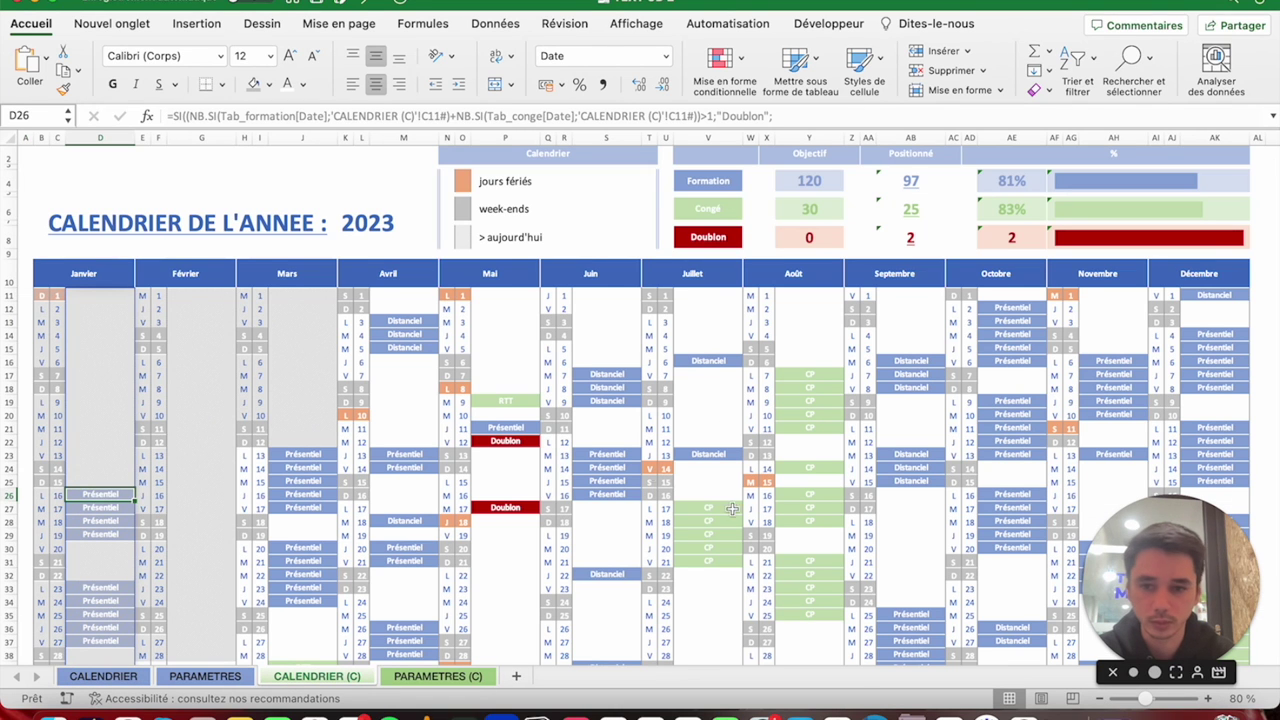
click(87, 678)
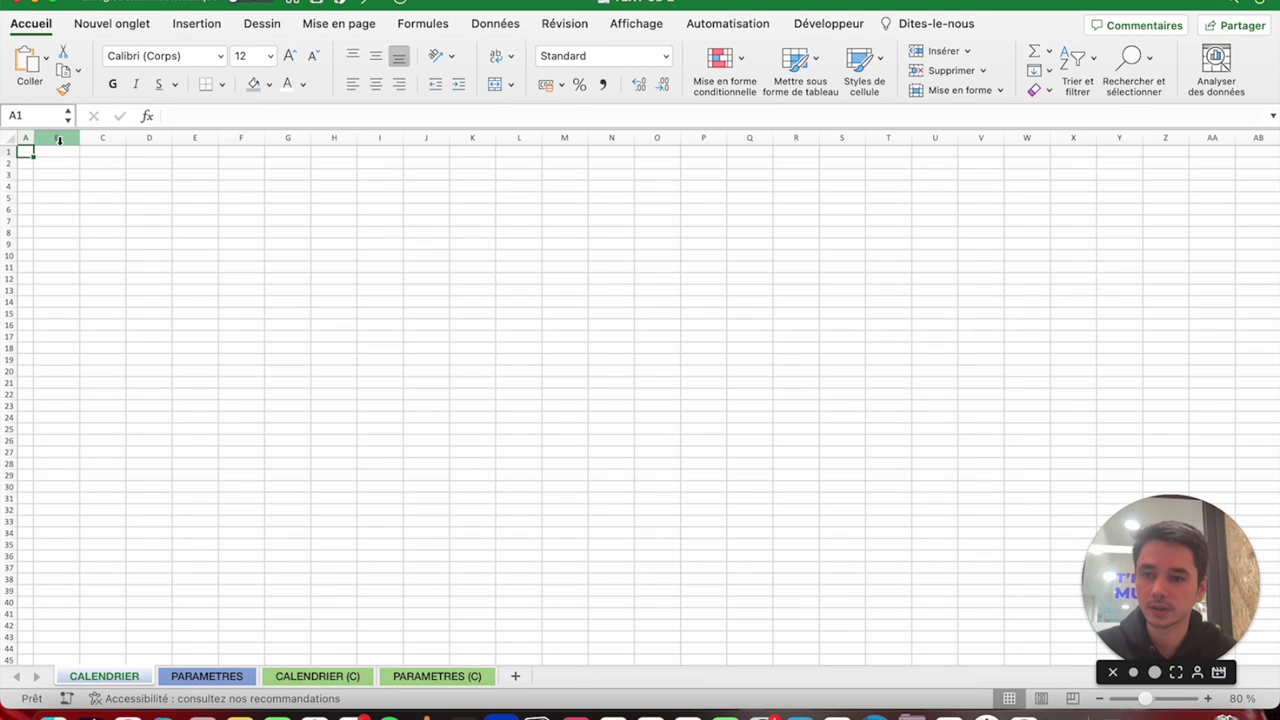
Set columns B through O to a column width of 15,5.
click(58, 139)
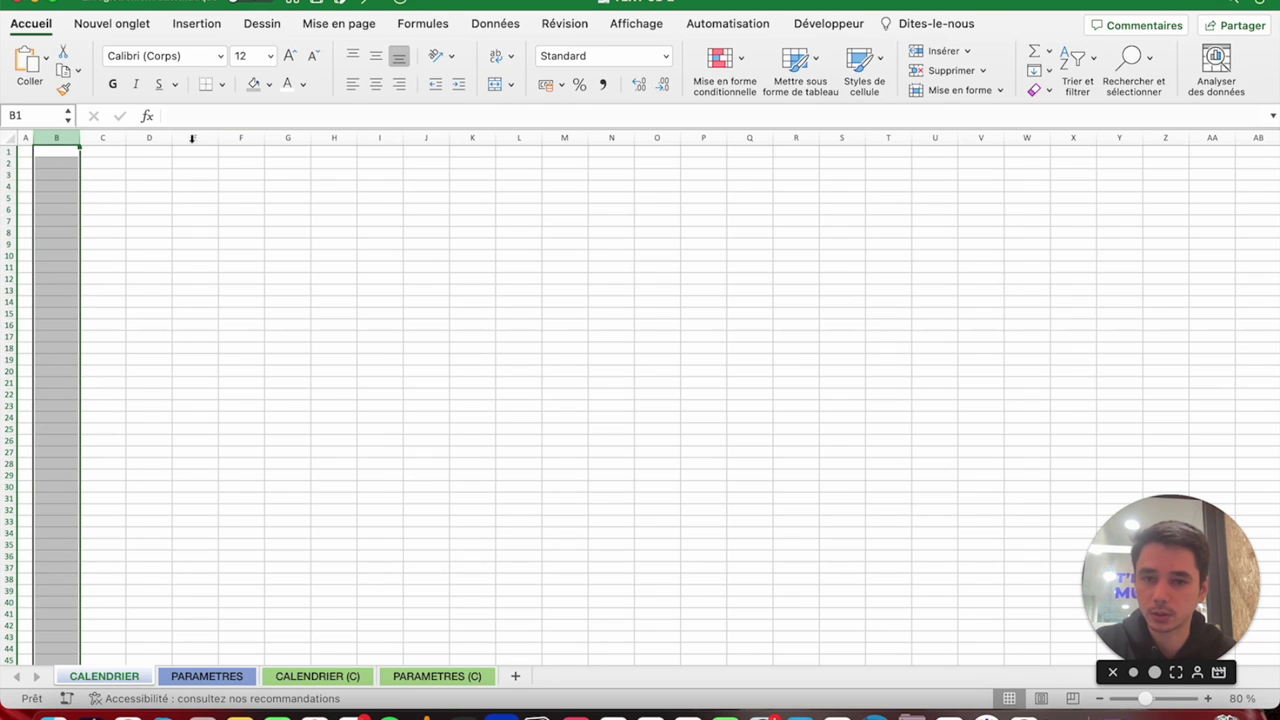
shift+click(655, 139)
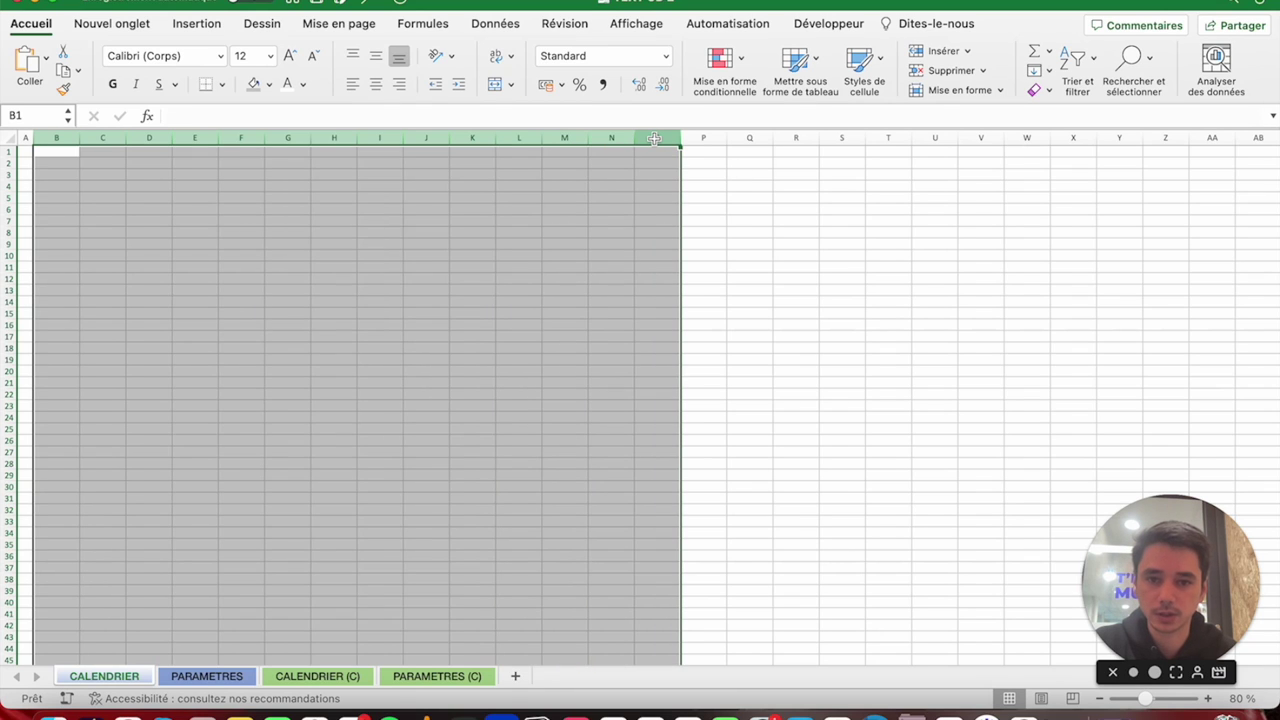
right_click(654, 139)
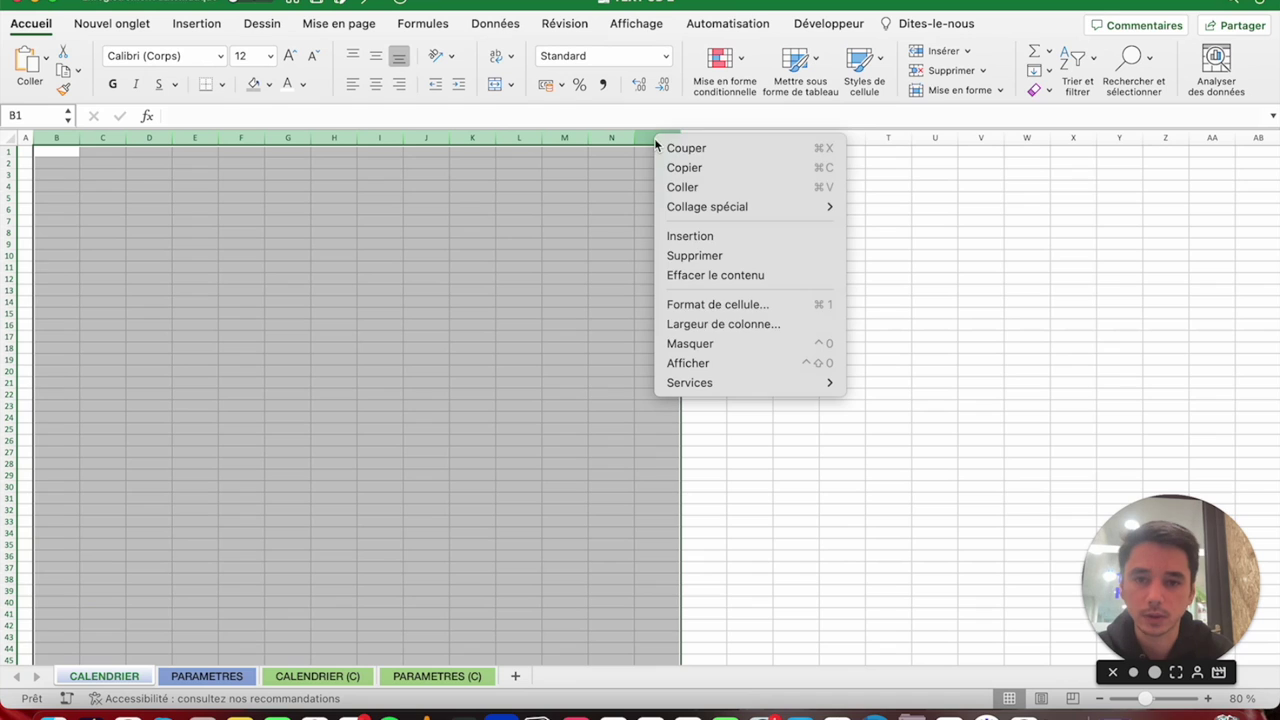
click(743, 328)
text(15,5)
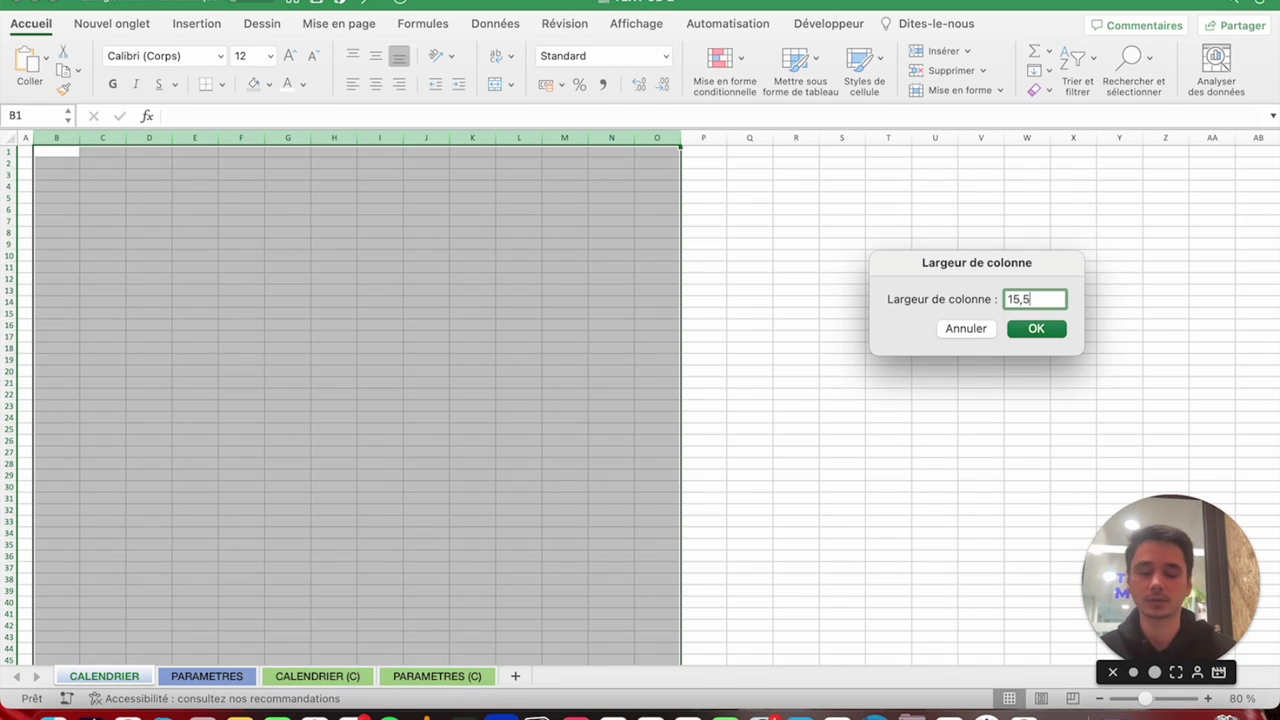
key(Return)
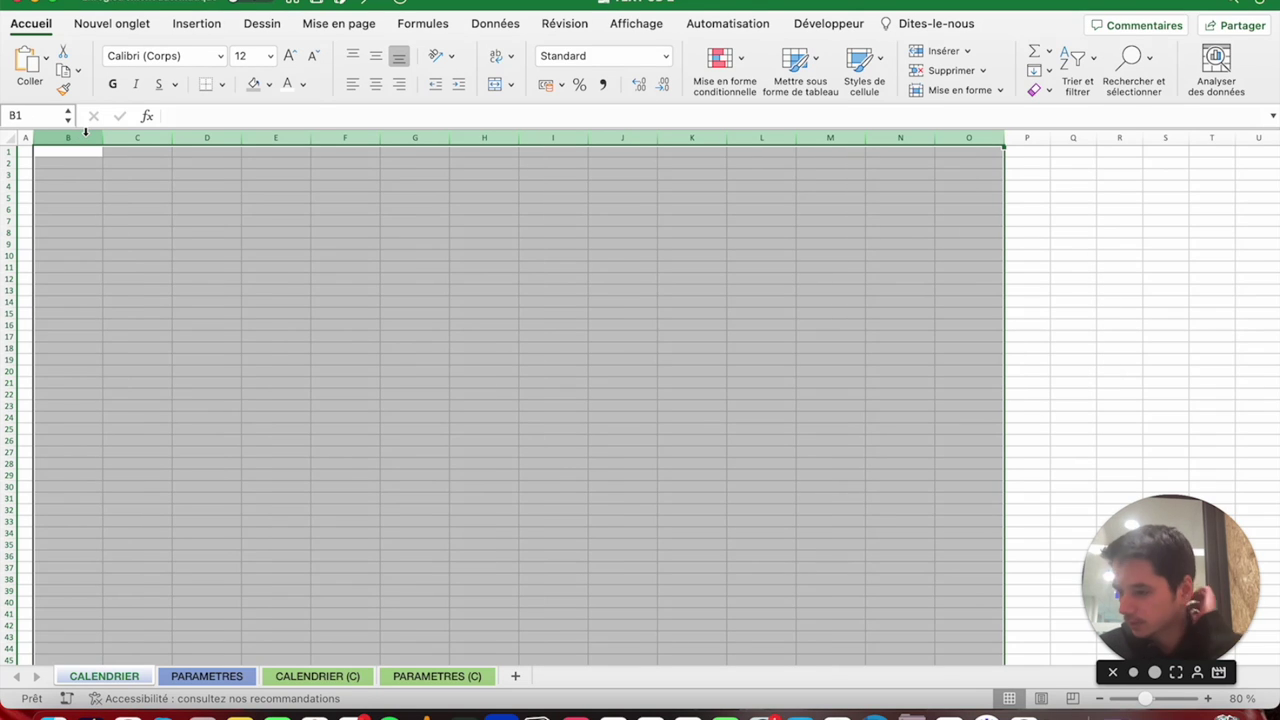
click(55, 255)
Enter Janvier in B10 and fill it across to M10 for Janvier through Décembre, then compare with CALENDRIER (C).
click(317, 676)
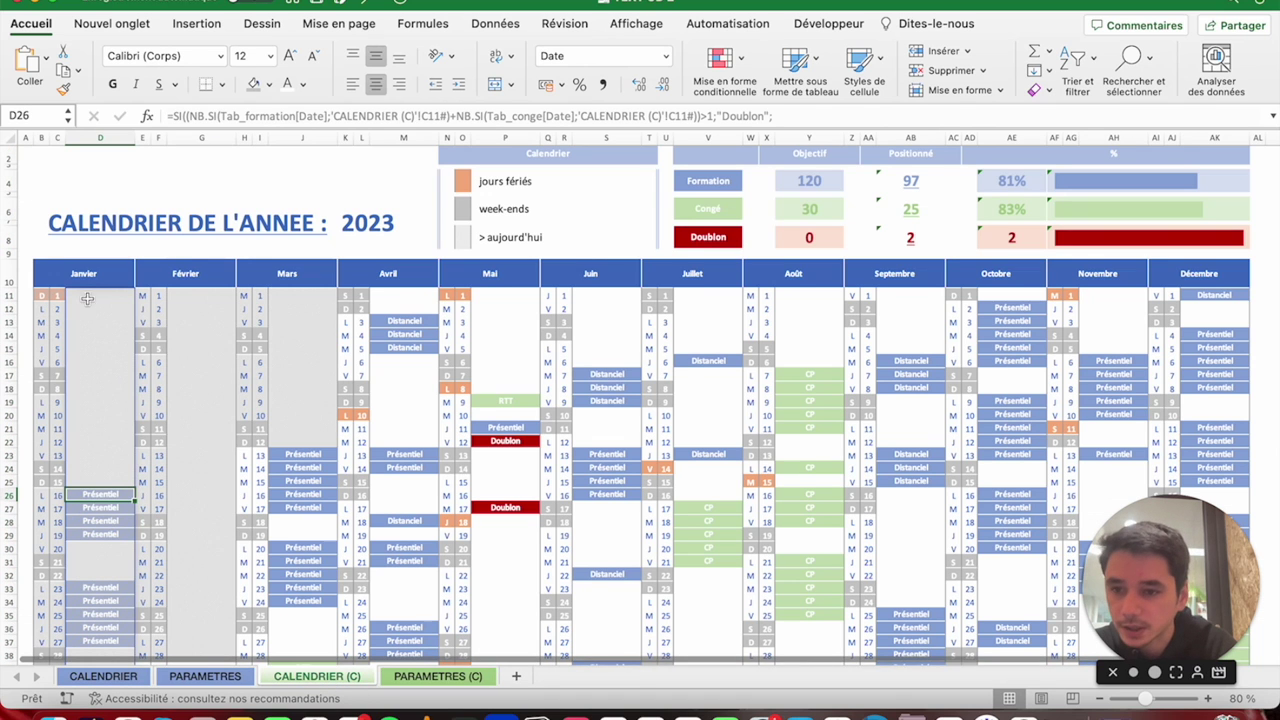
click(78, 676)
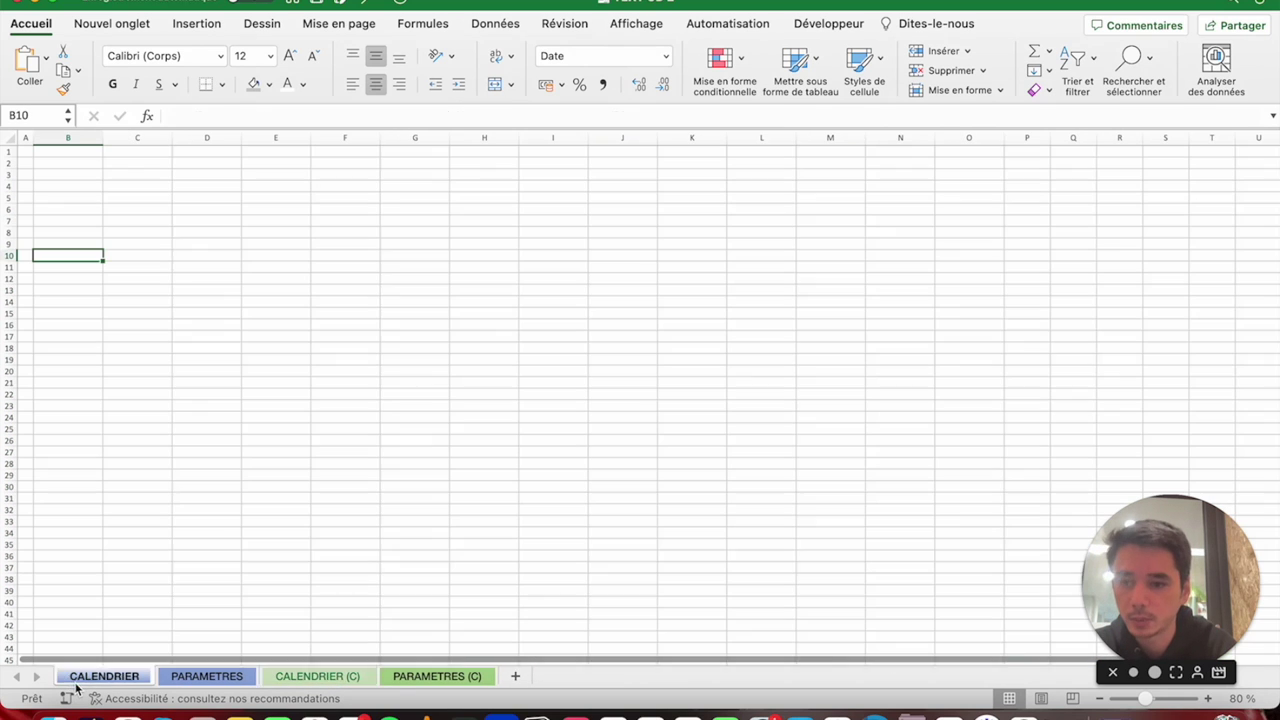
text(Jan)
key(Return)
click(48, 258)
drag(104, 261, 879, 257)
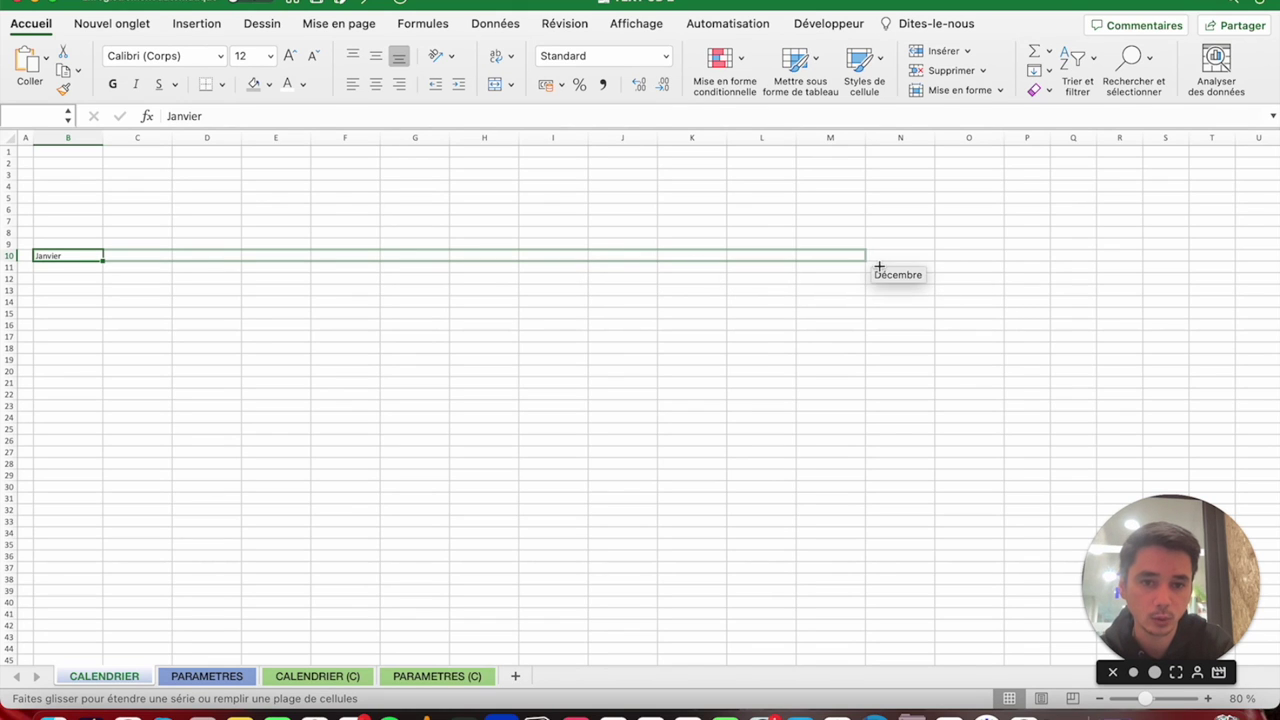
drag(879, 257, 877, 260)
click(50, 257)
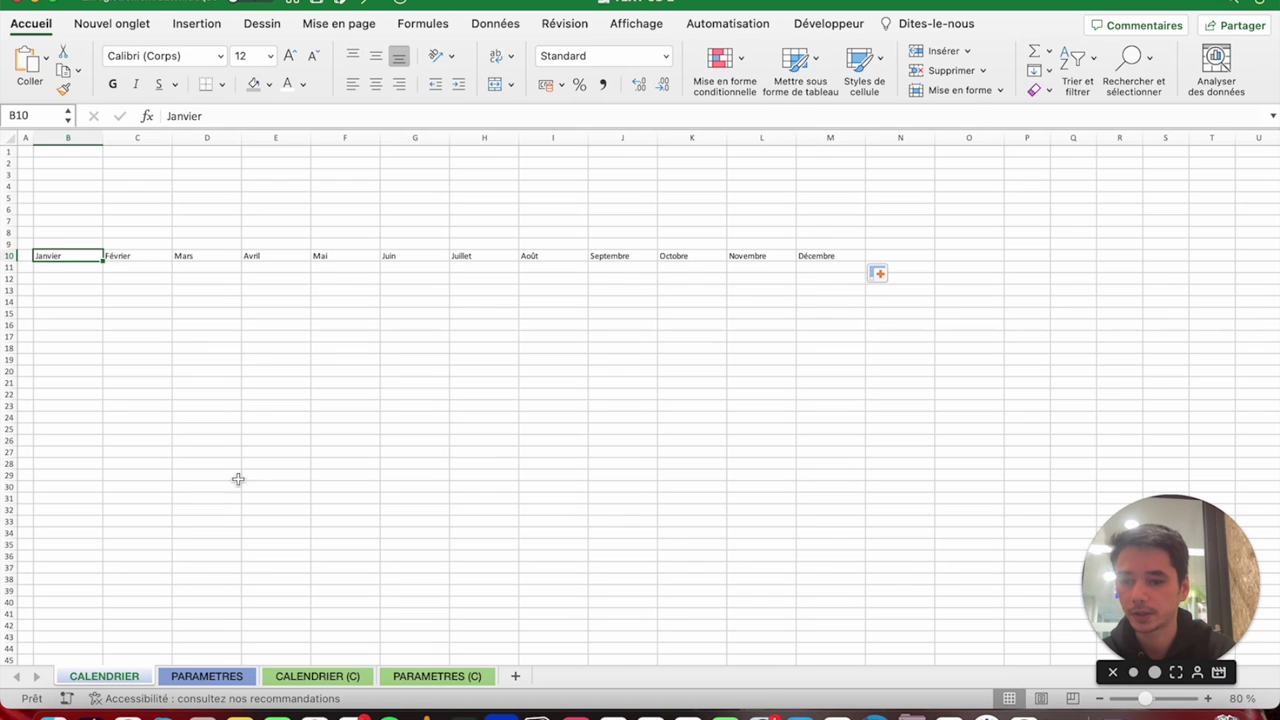
click(307, 677)
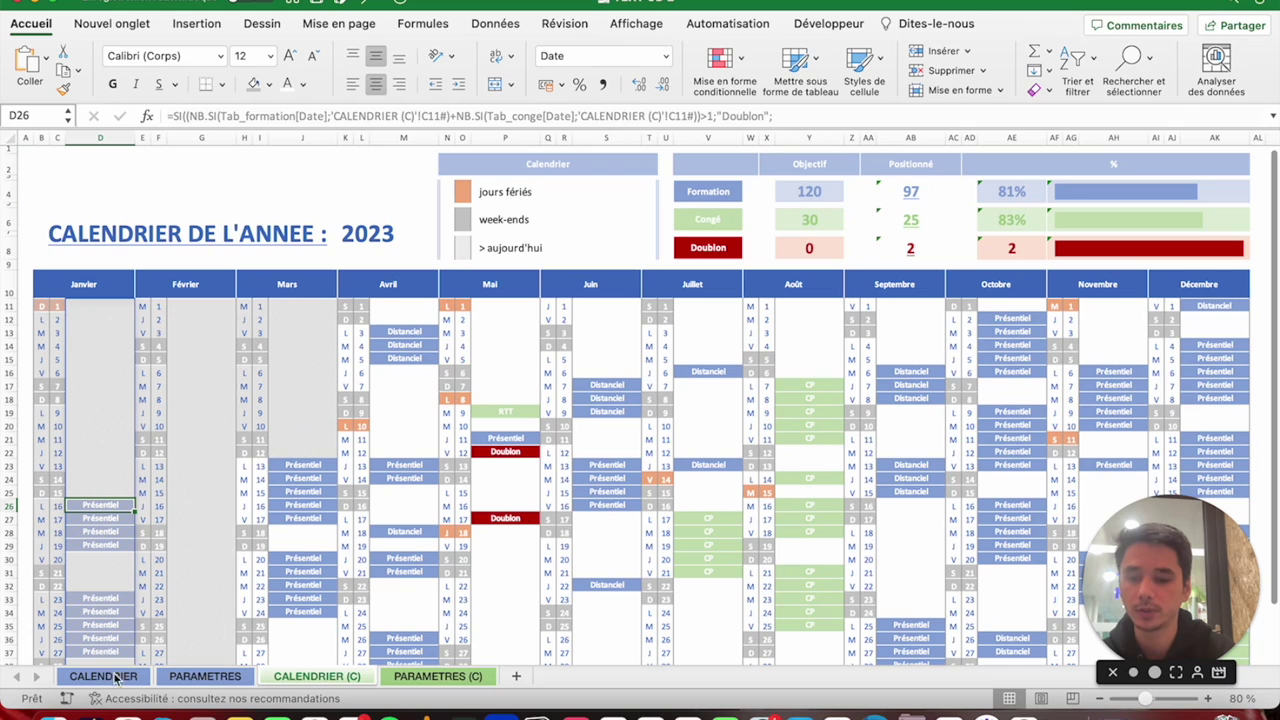
On the CALENDRIER sheet, keep row 1 unchanged and make row 2 taller, to 24 pixels.
click(110, 677)
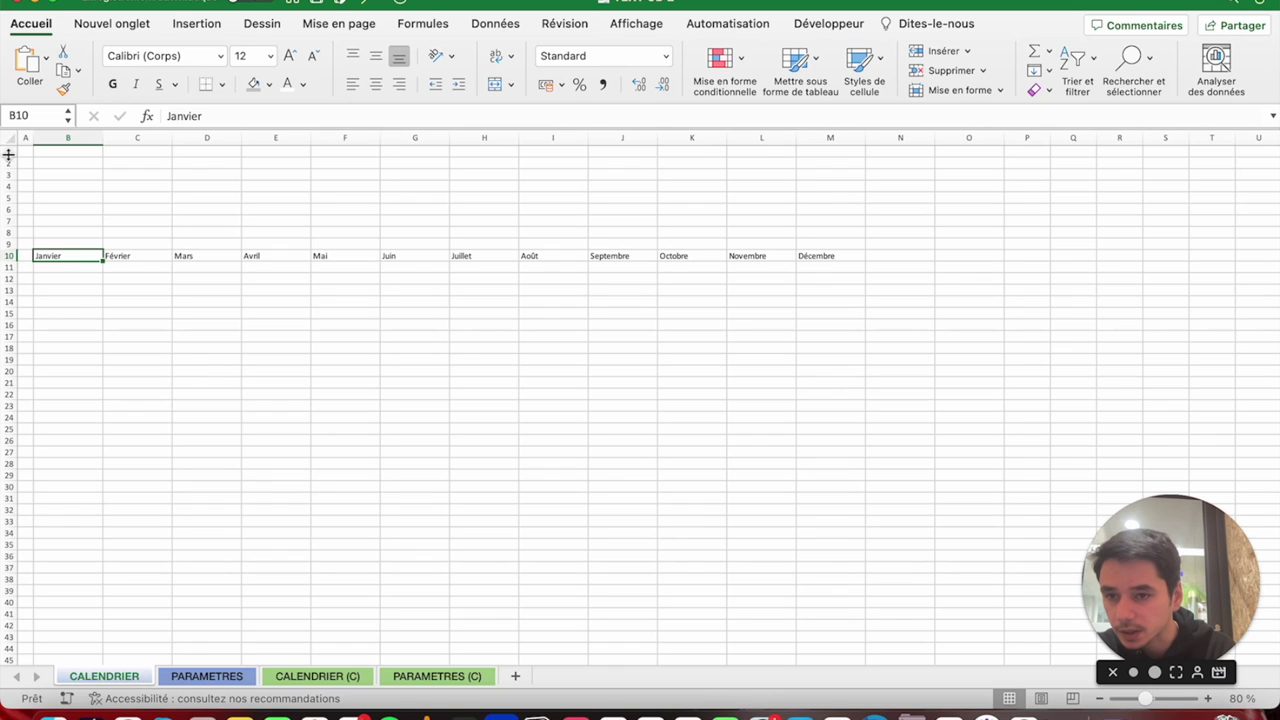
drag(8, 155, 8, 152)
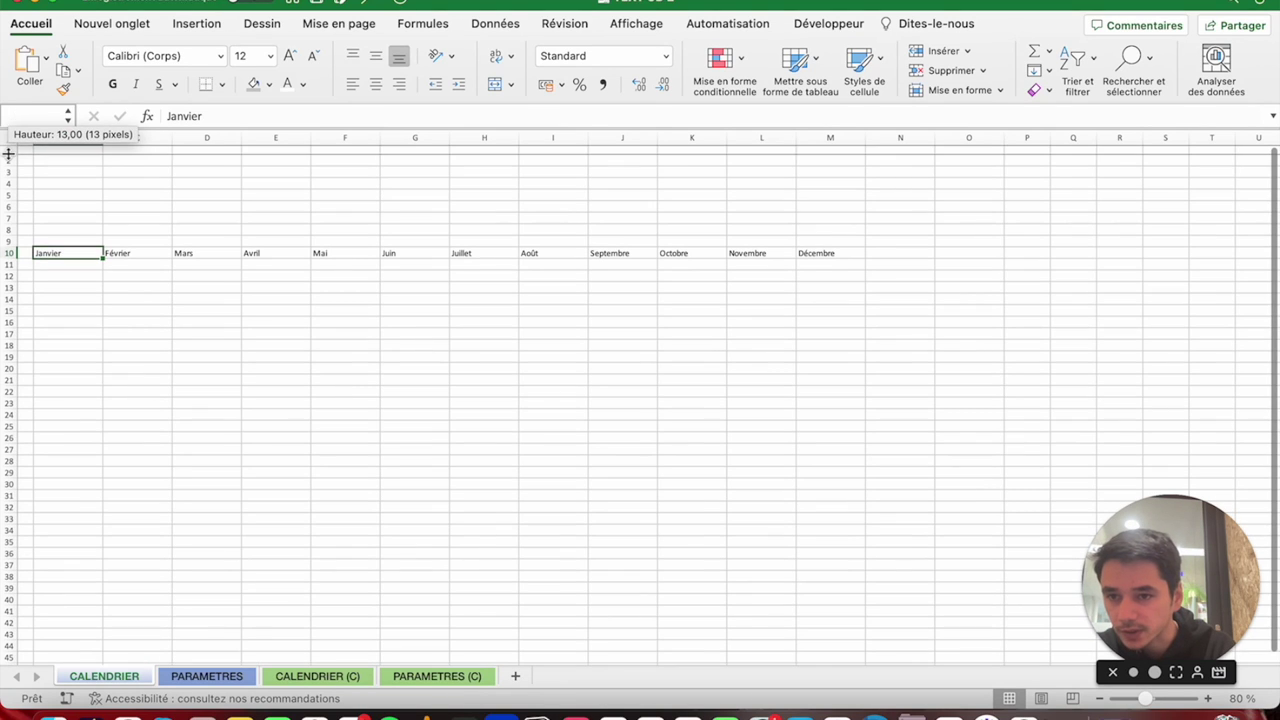
drag(8, 155, 8, 158)
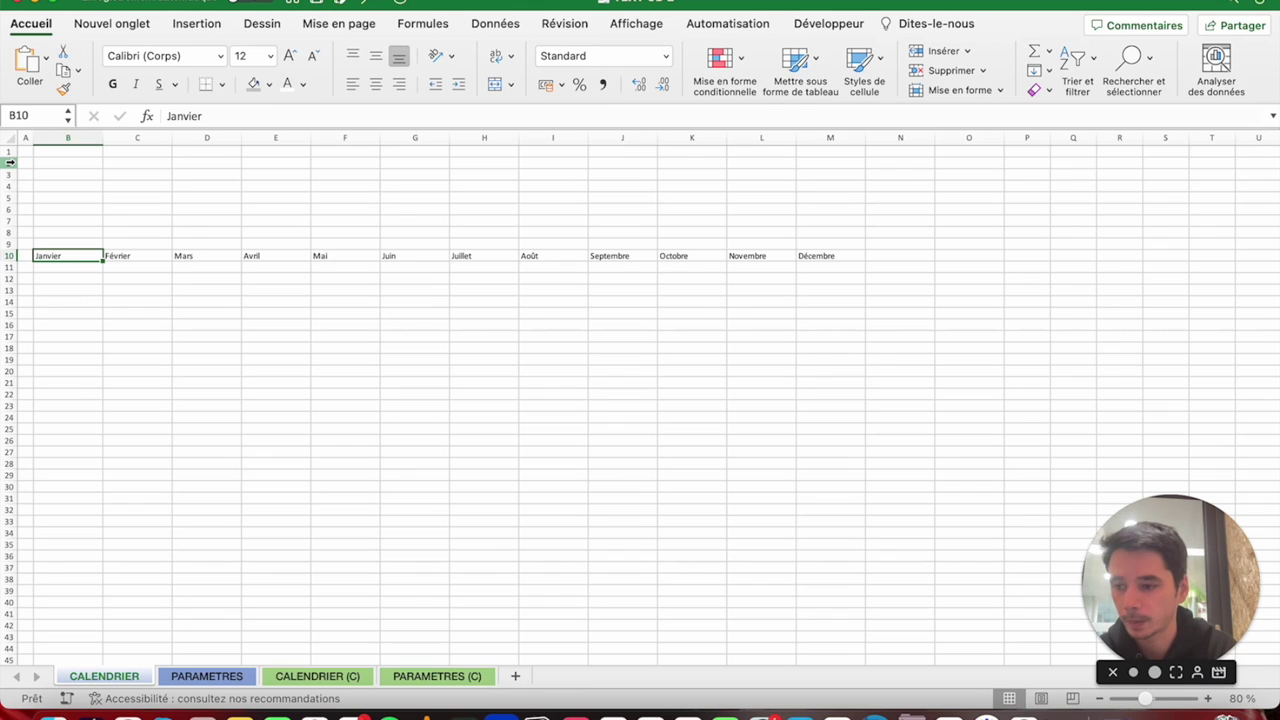
drag(10, 162, 10, 176)
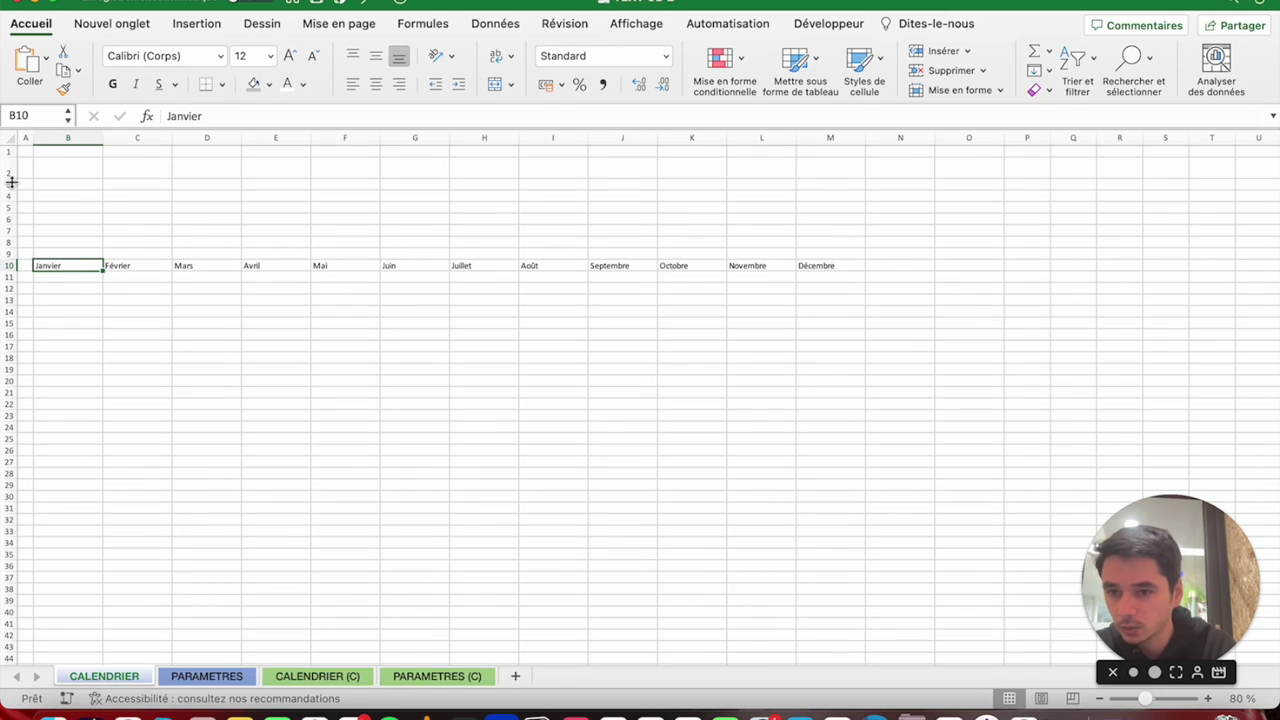
Set rows 3, 5 and 7 to a row height of 4.
click(8, 184)
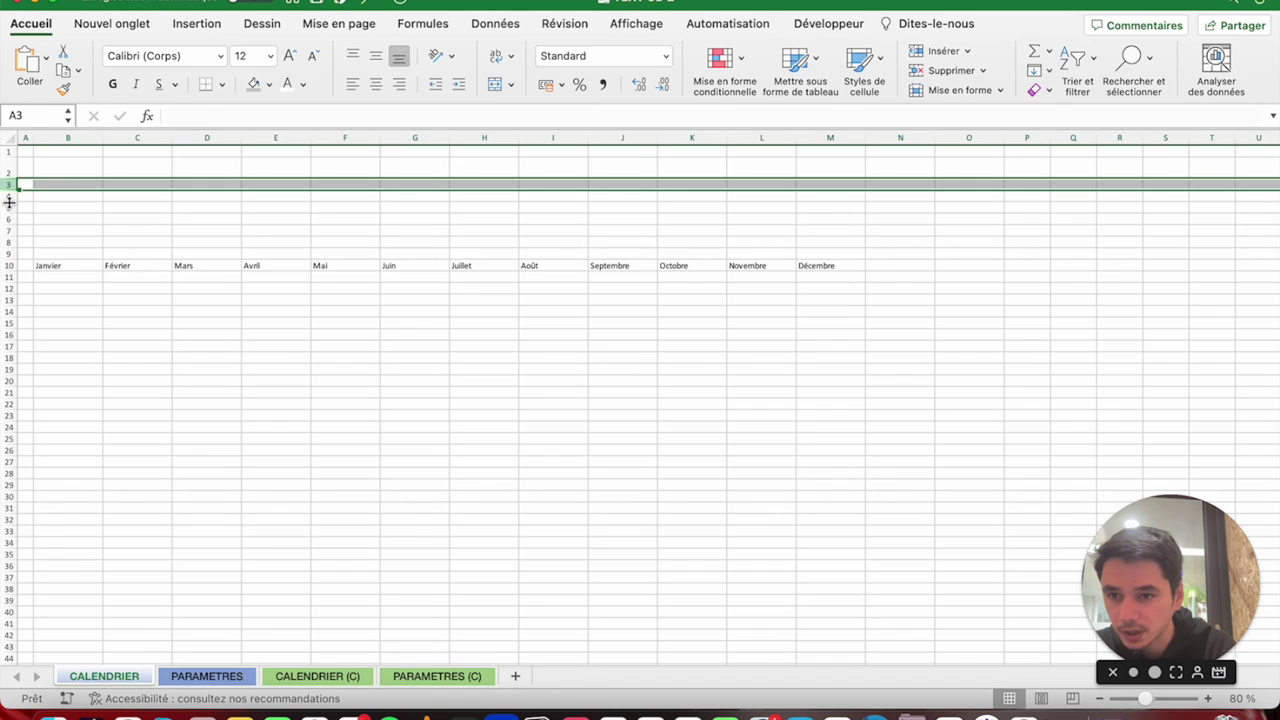
super+click(8, 207)
super+click(8, 230)
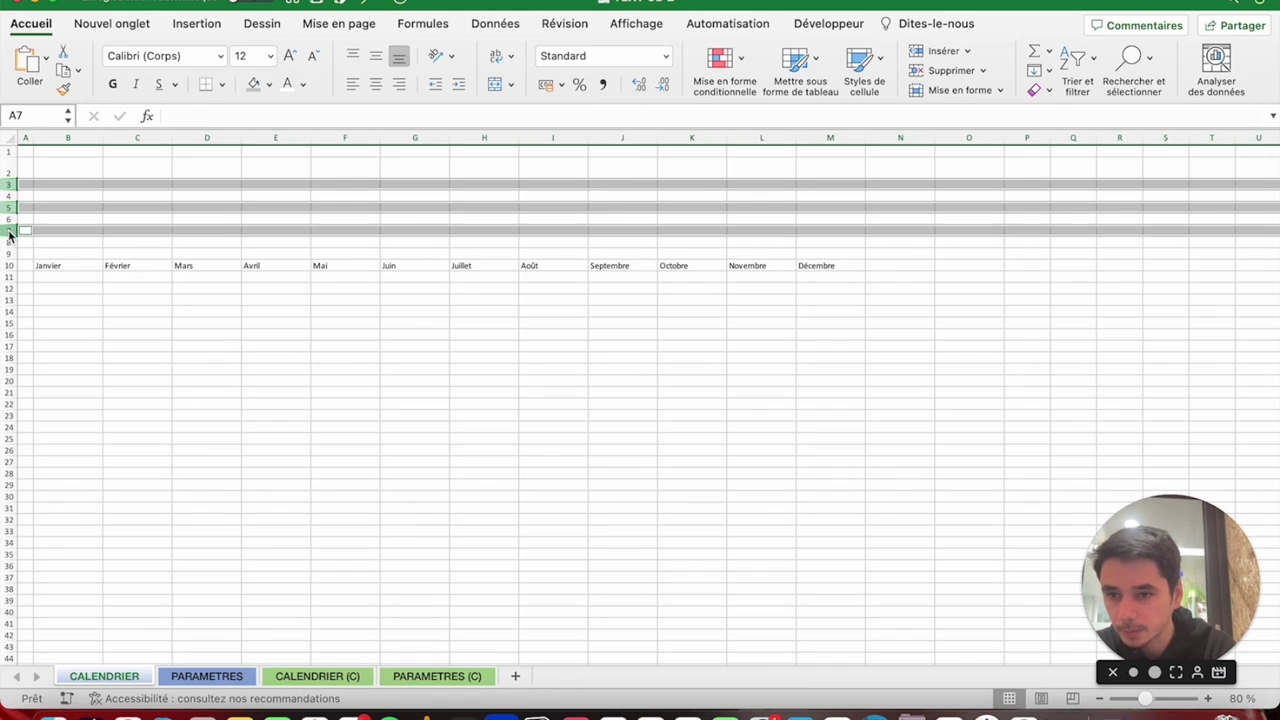
right_click(8, 230)
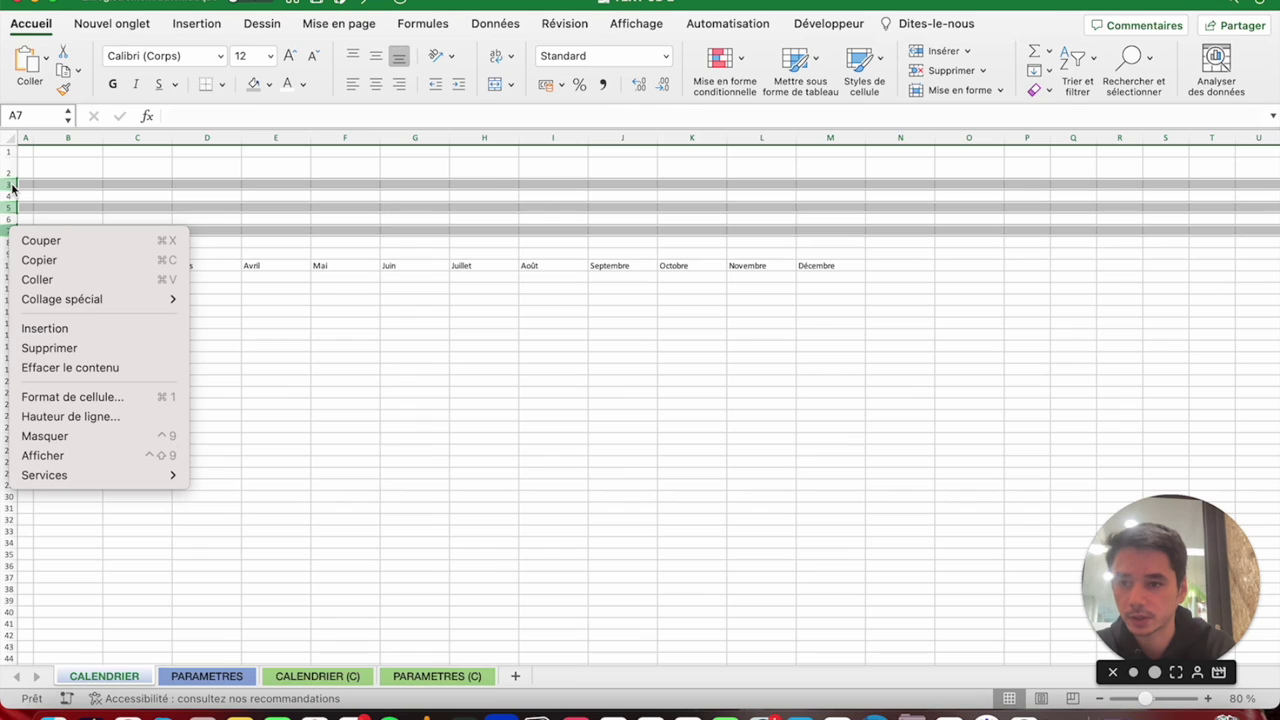
click(110, 416)
text(4)
key(Return)
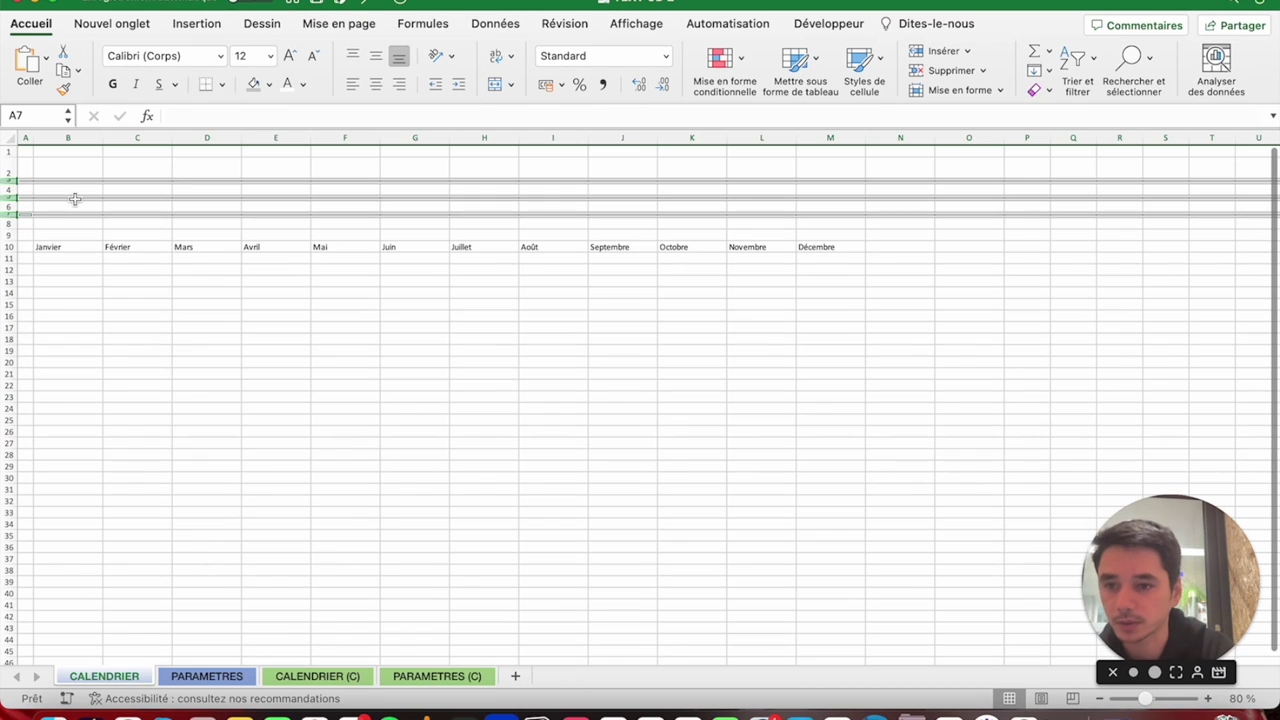
Make row 4 (31 px), row 6 (26 px), rows 8–9 and the month row 10 taller.
click(10, 189)
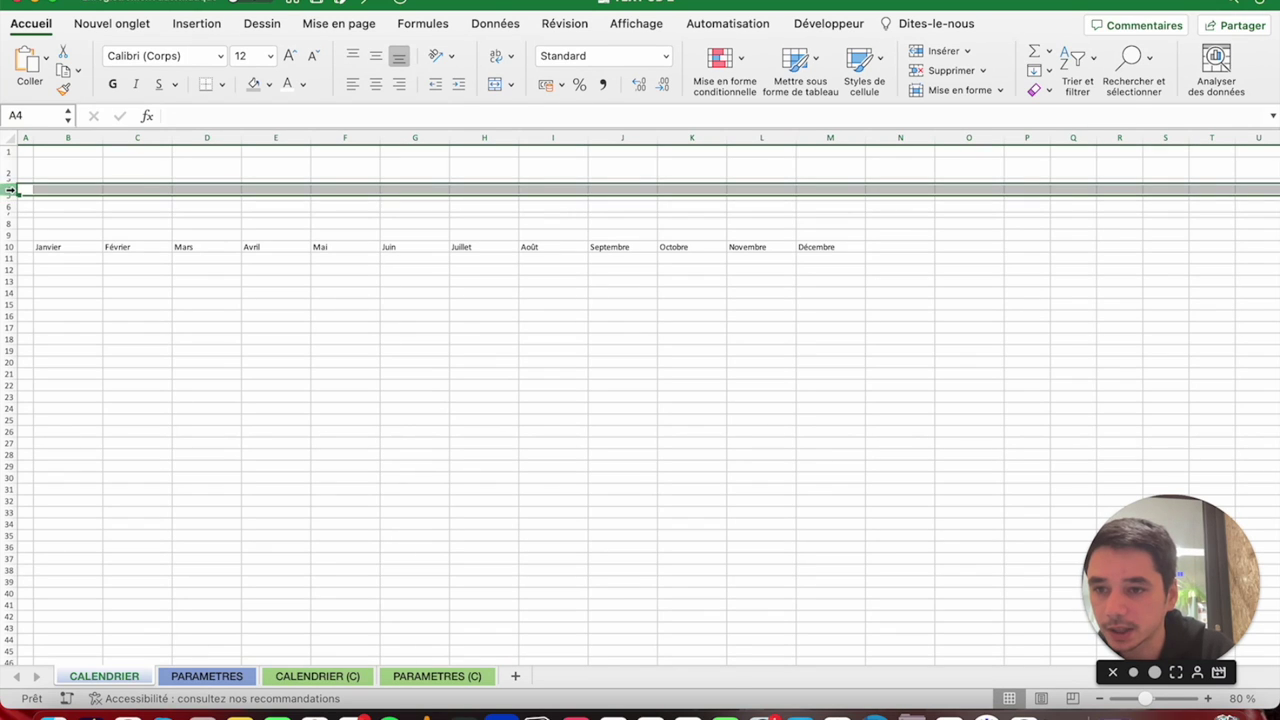
drag(10, 192, 10, 206)
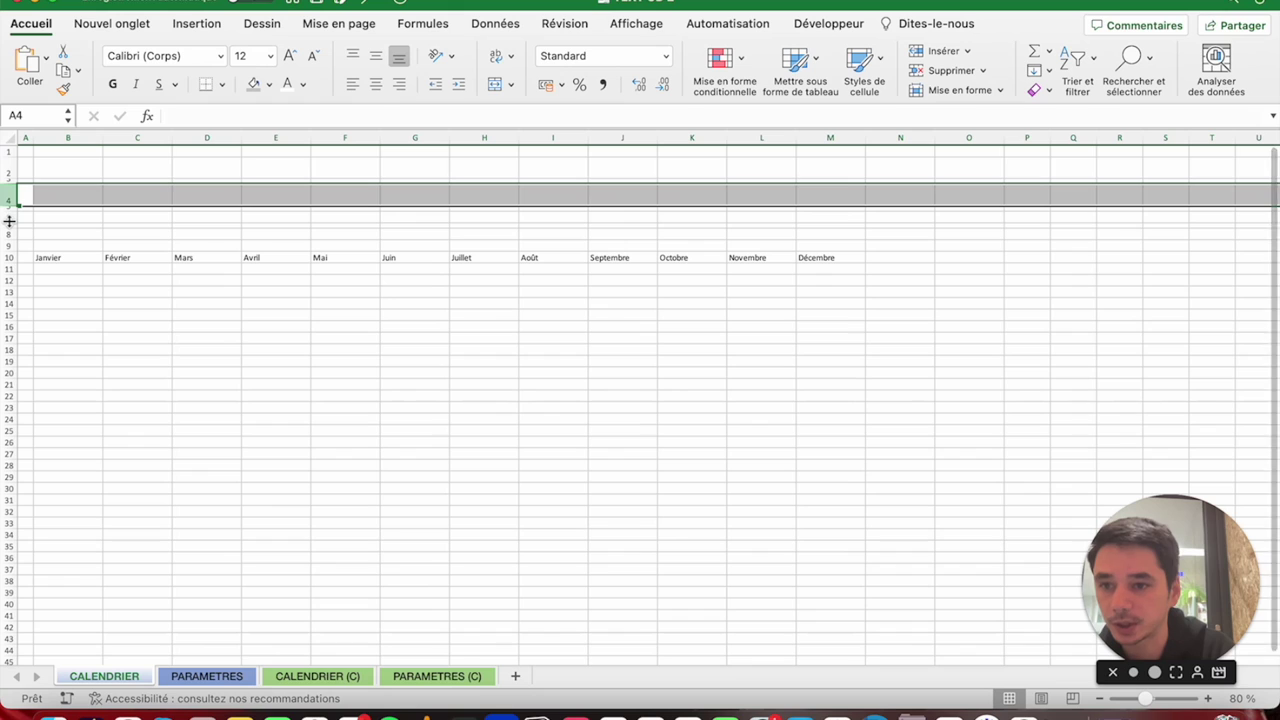
drag(9, 221, 9, 262)
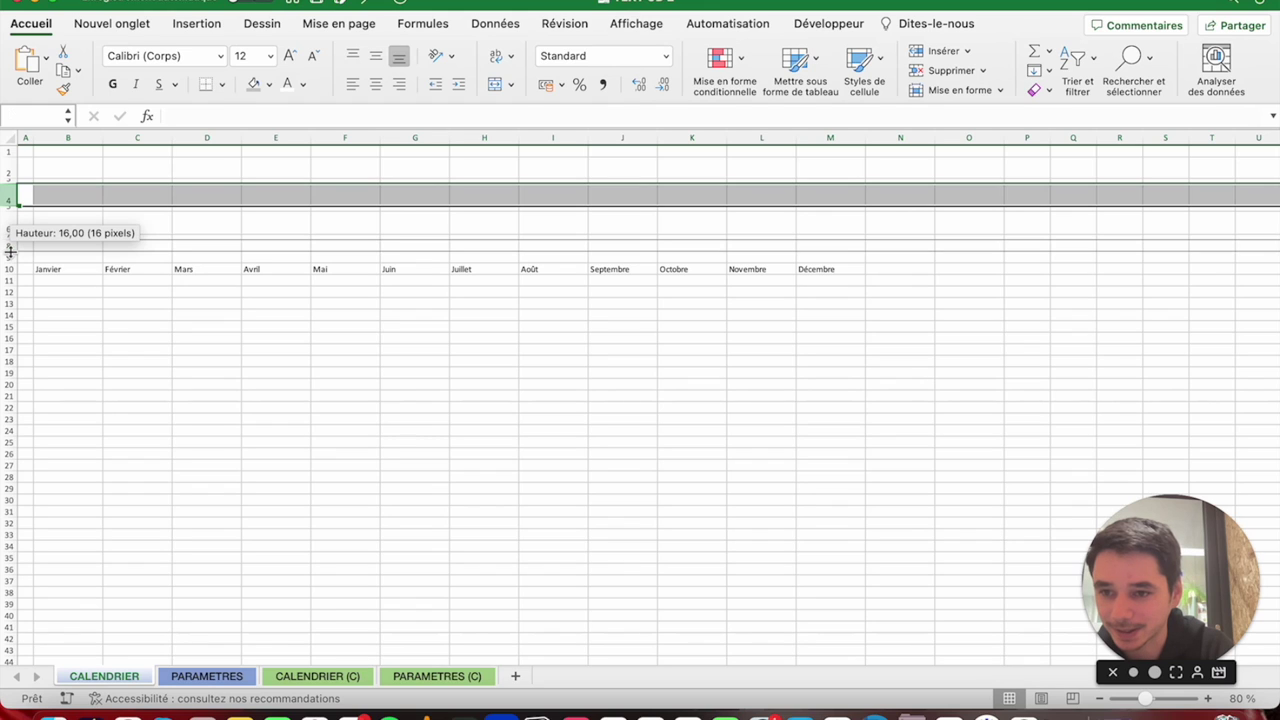
drag(9, 262, 8, 301)
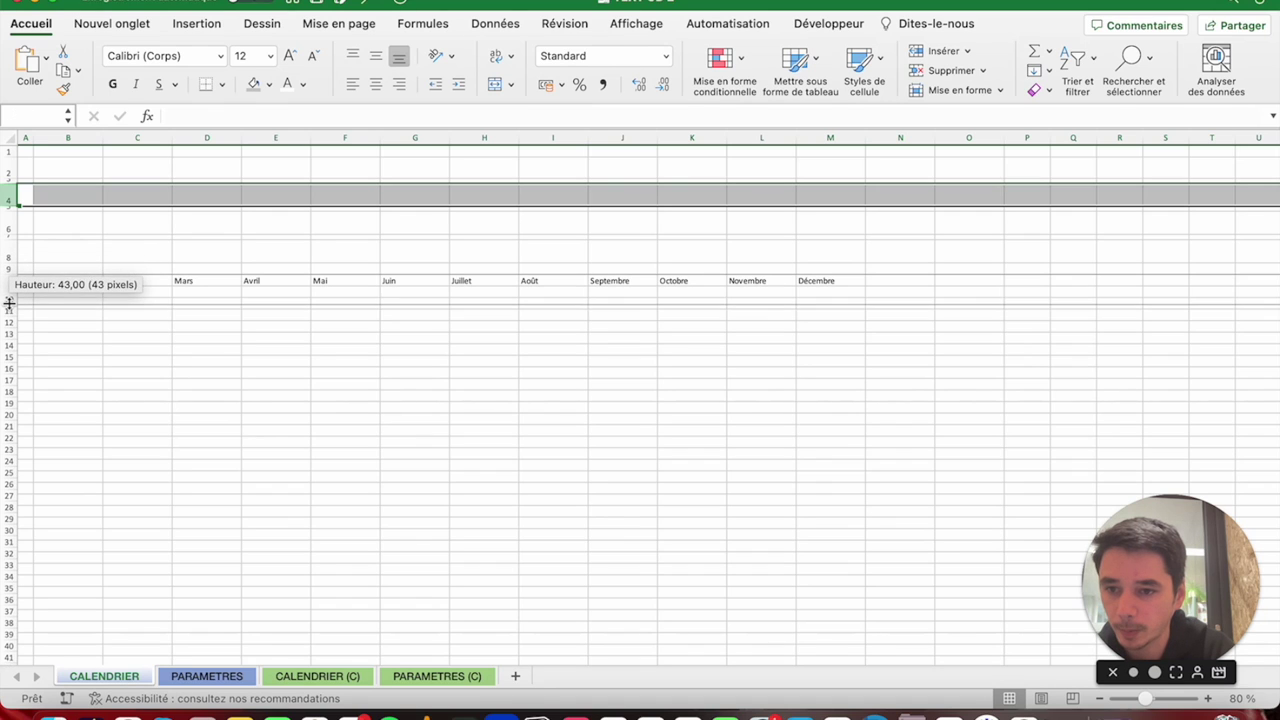
drag(8, 301, 10, 312)
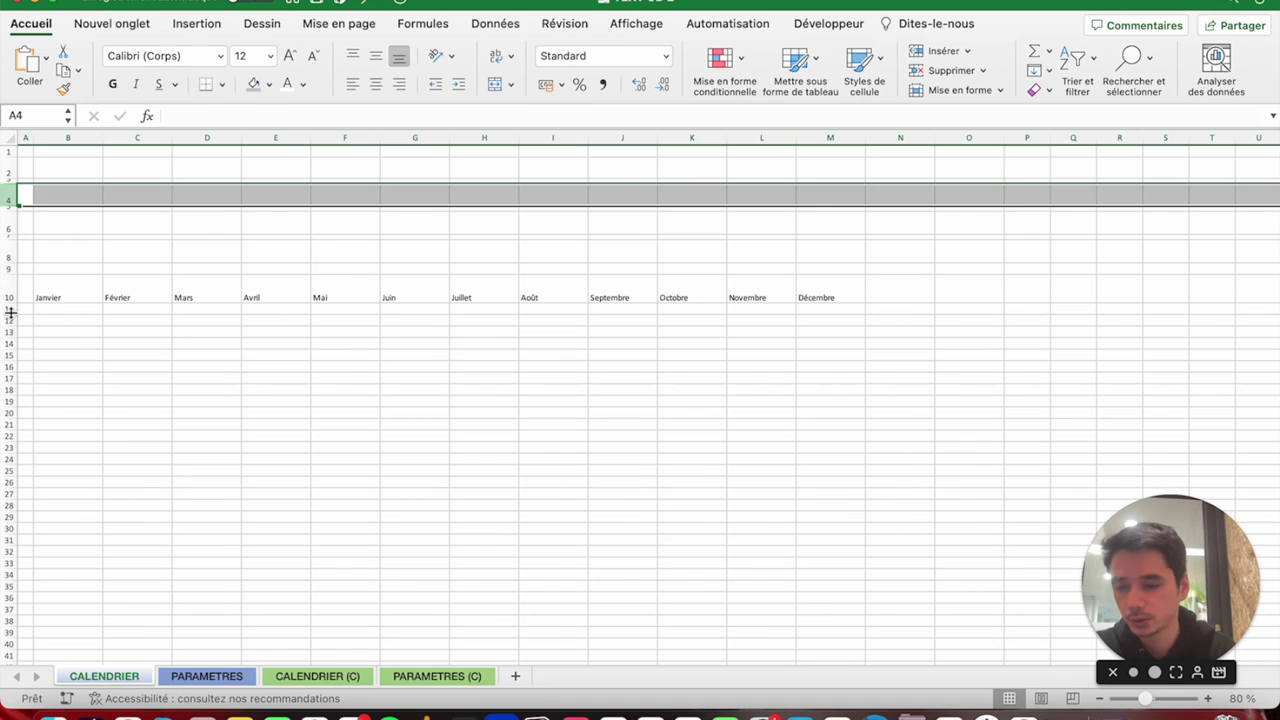
click(8, 309)
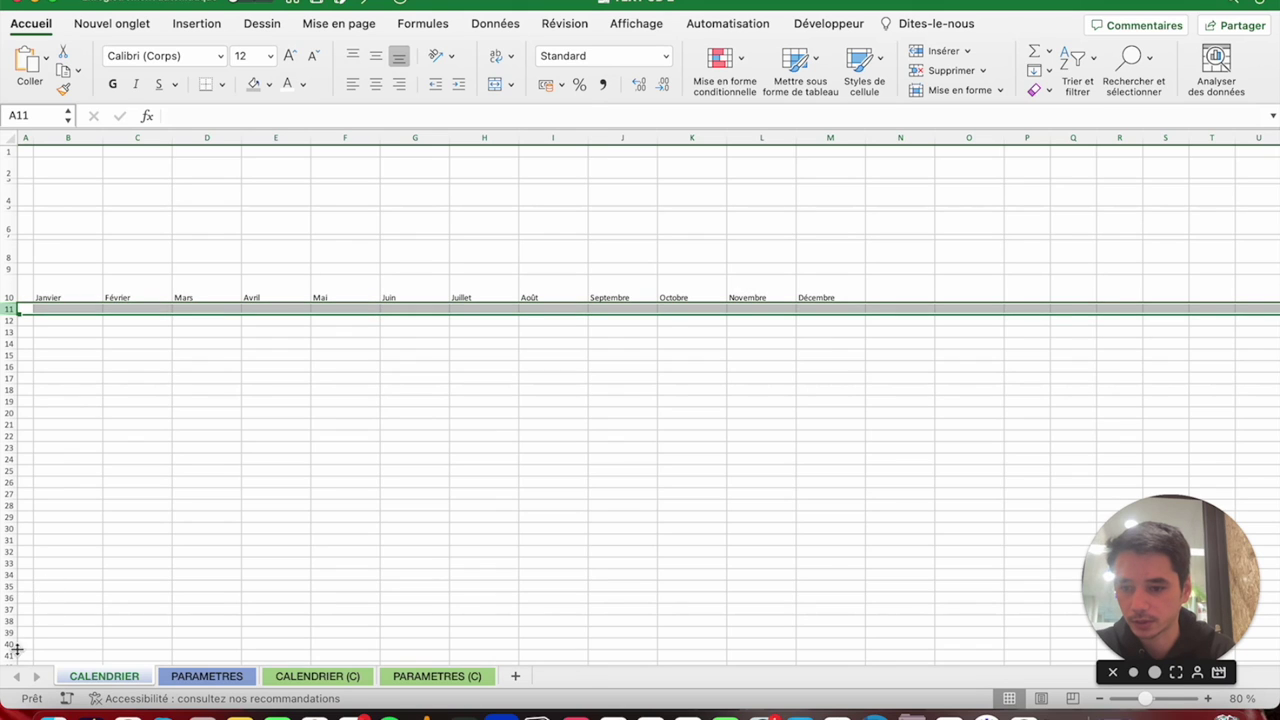
Give rows 11 to 41 a row height of 18 and collapse the ribbon.
shift+click(17, 650)
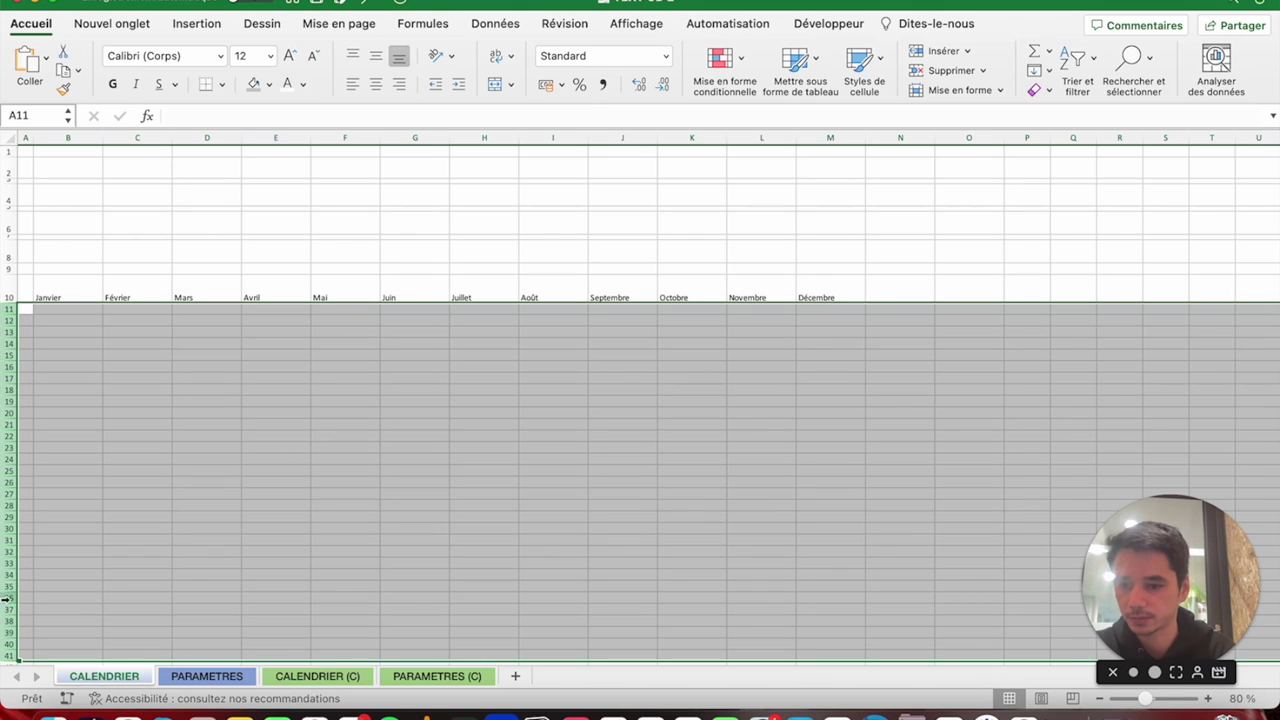
click(5, 598)
click(8, 309)
shift+click(12, 660)
right_click(25, 648)
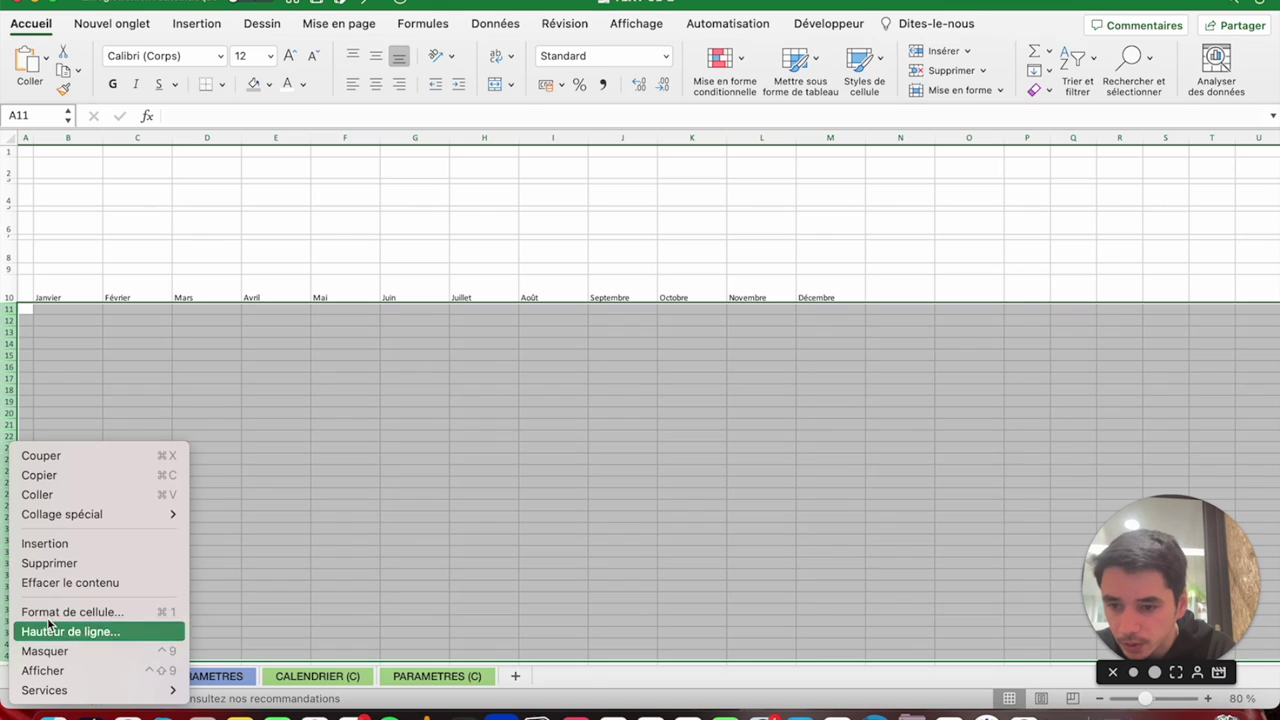
click(60, 631)
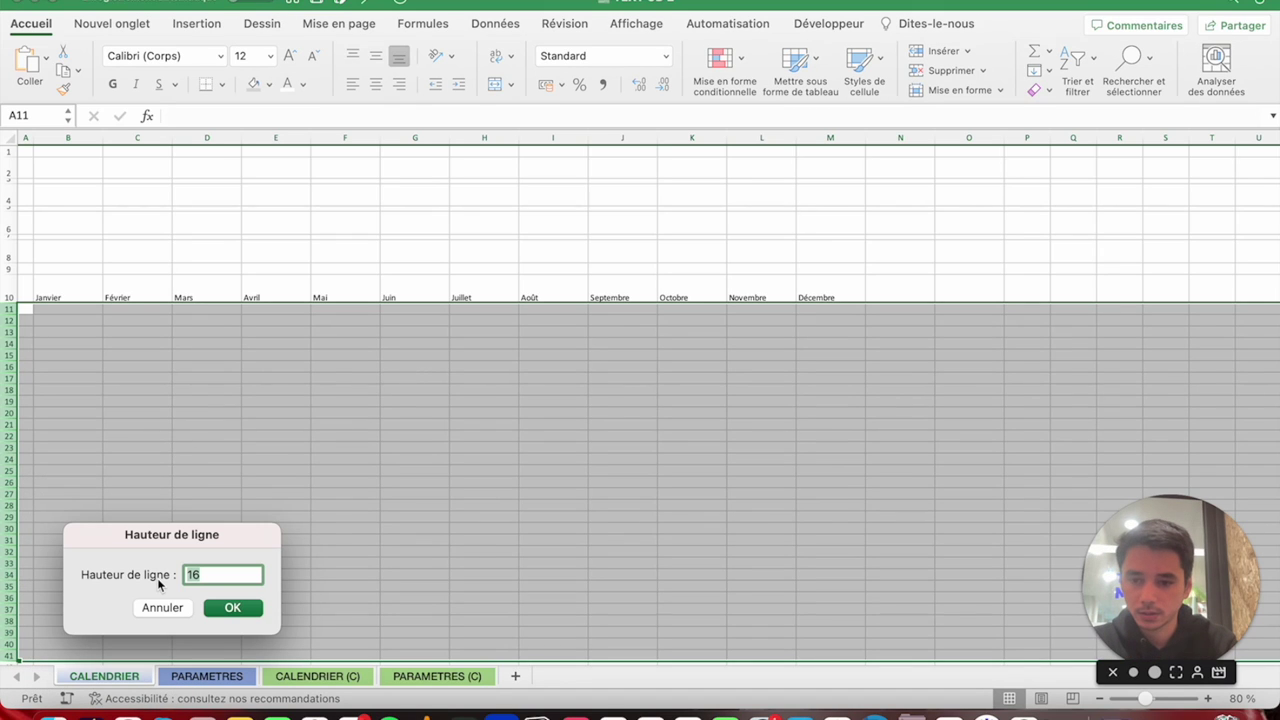
text(18)
key(Return)
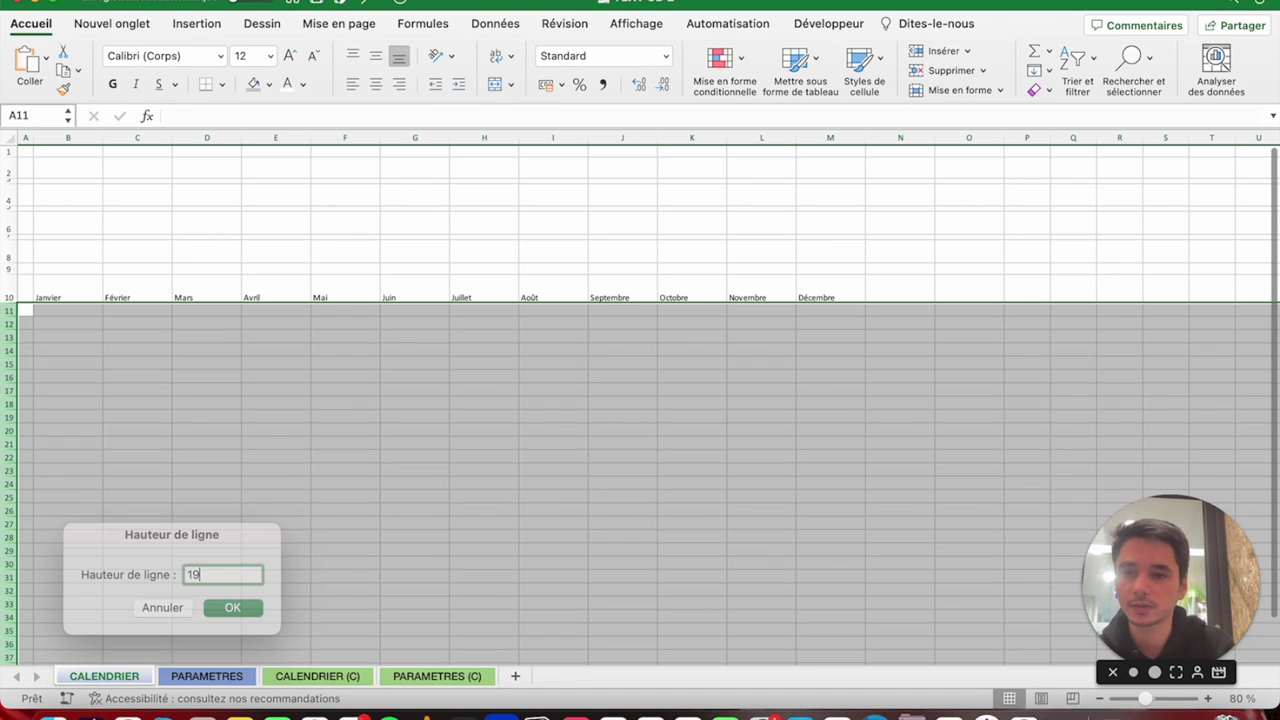
click(30, 23)
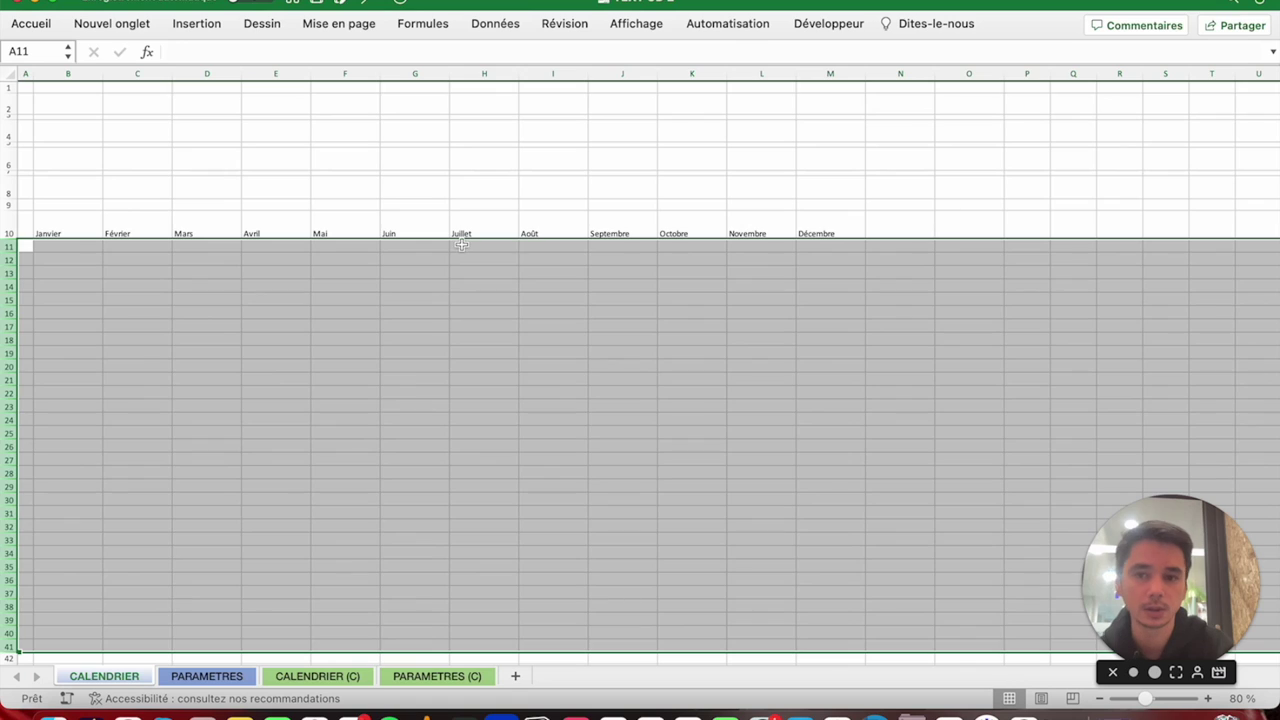
click(275, 173)
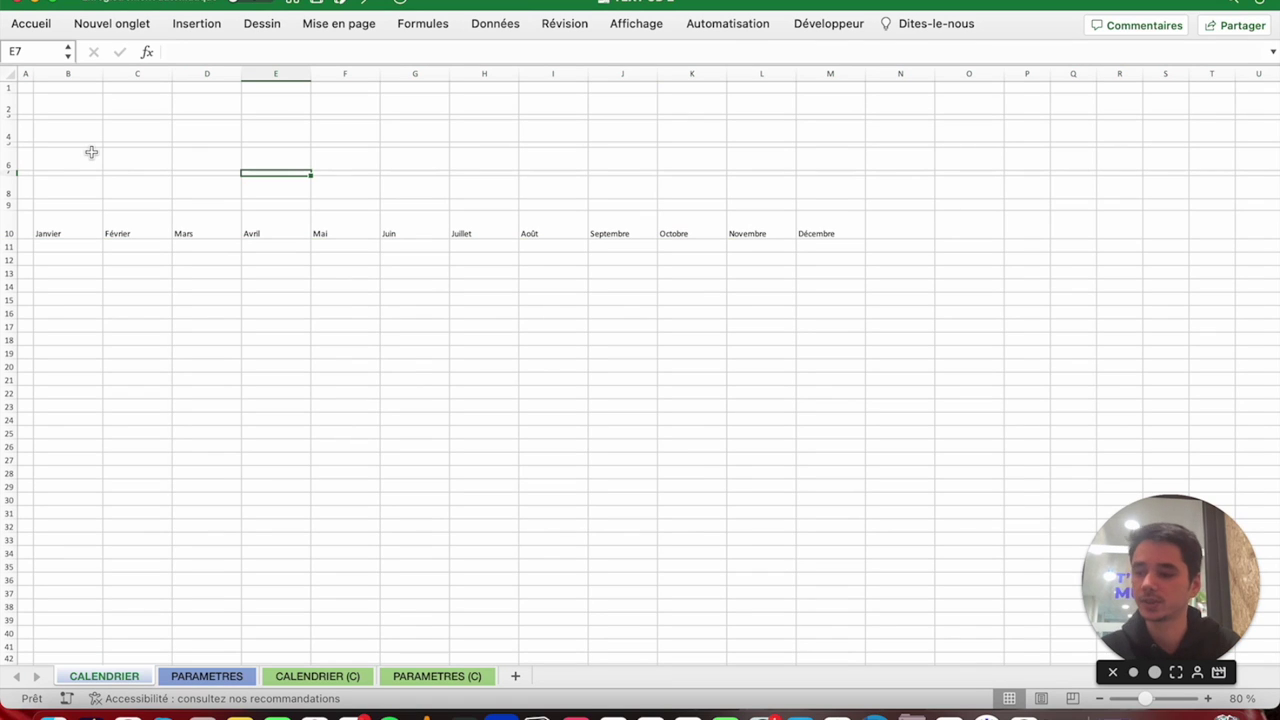
click(133, 72)
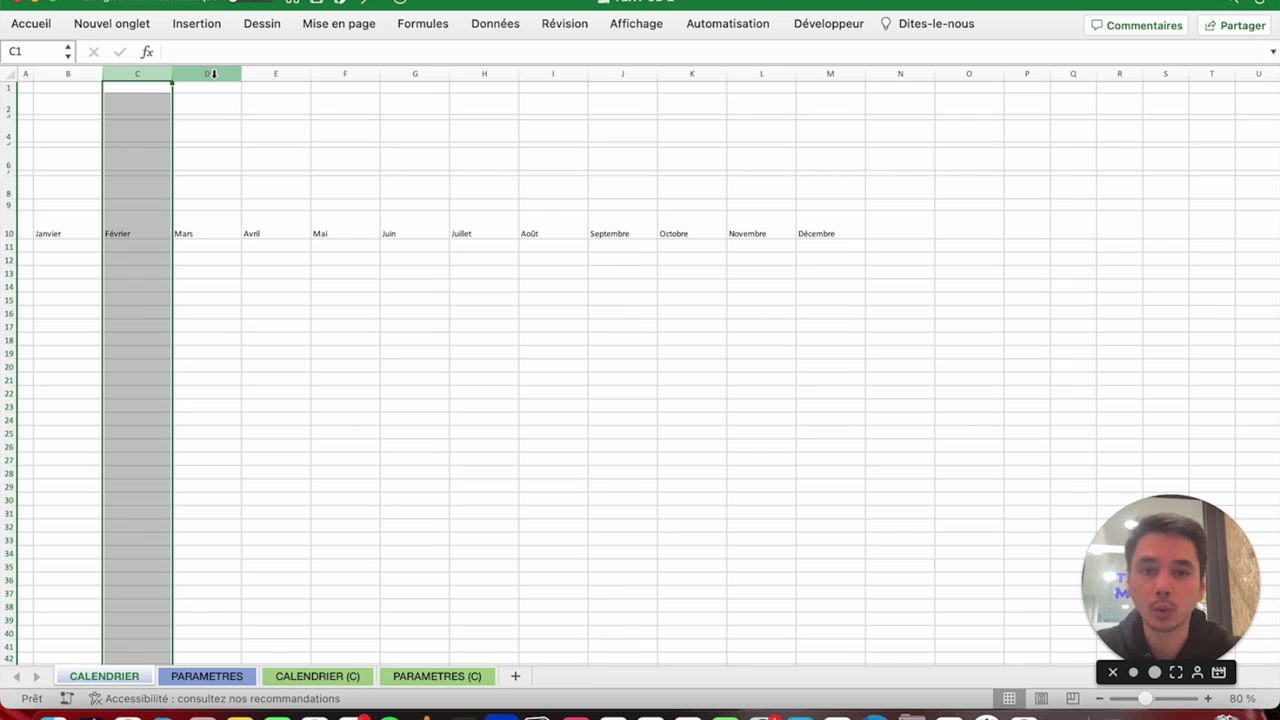
shift+click(830, 76)
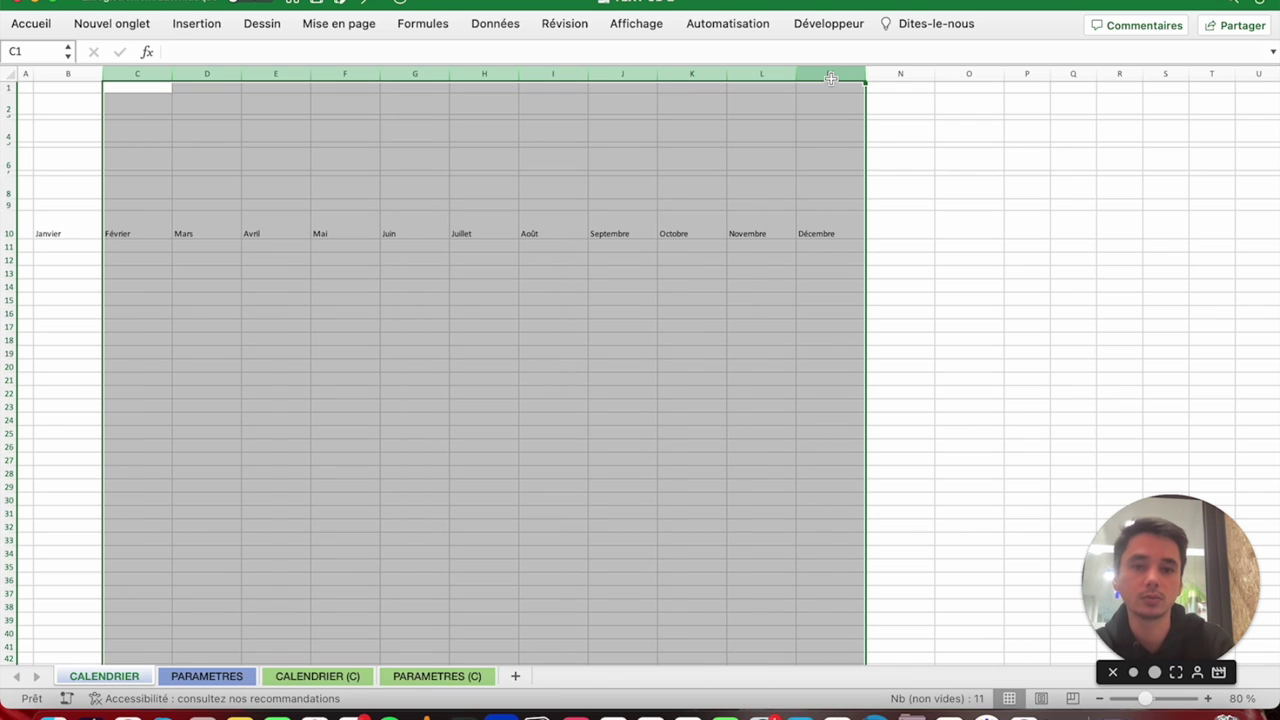
right_click(826, 74)
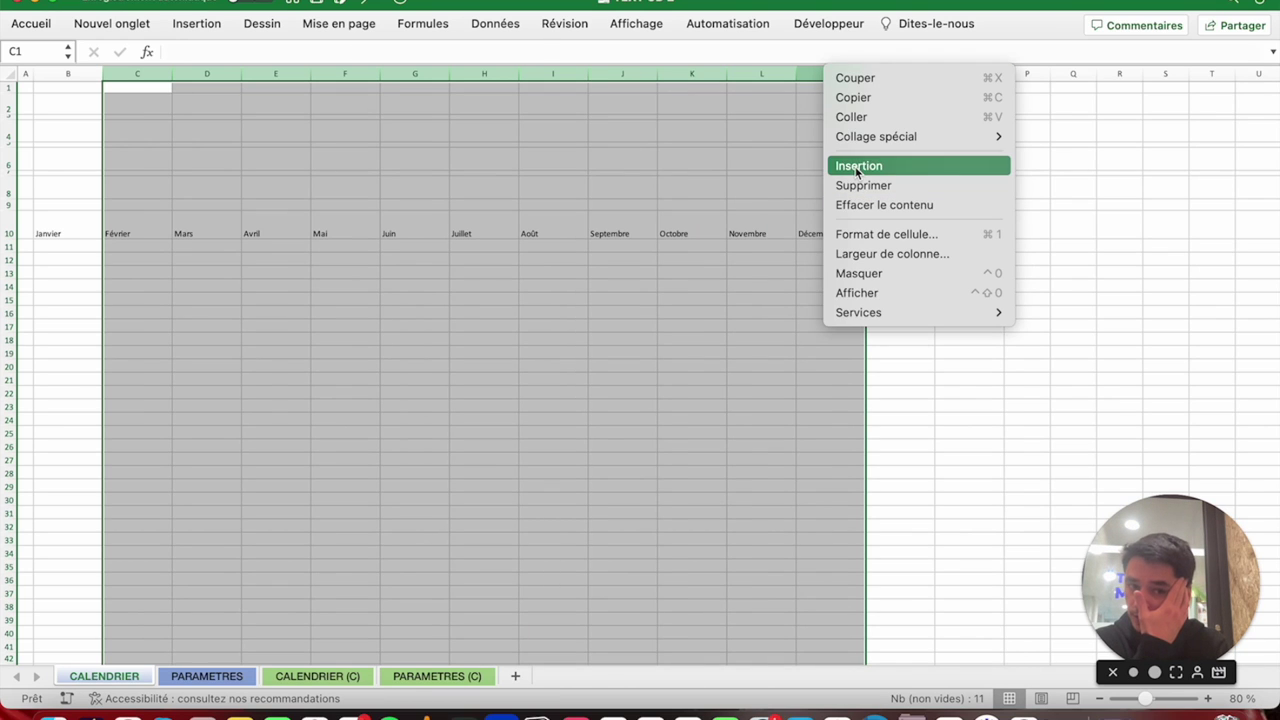
click(849, 168)
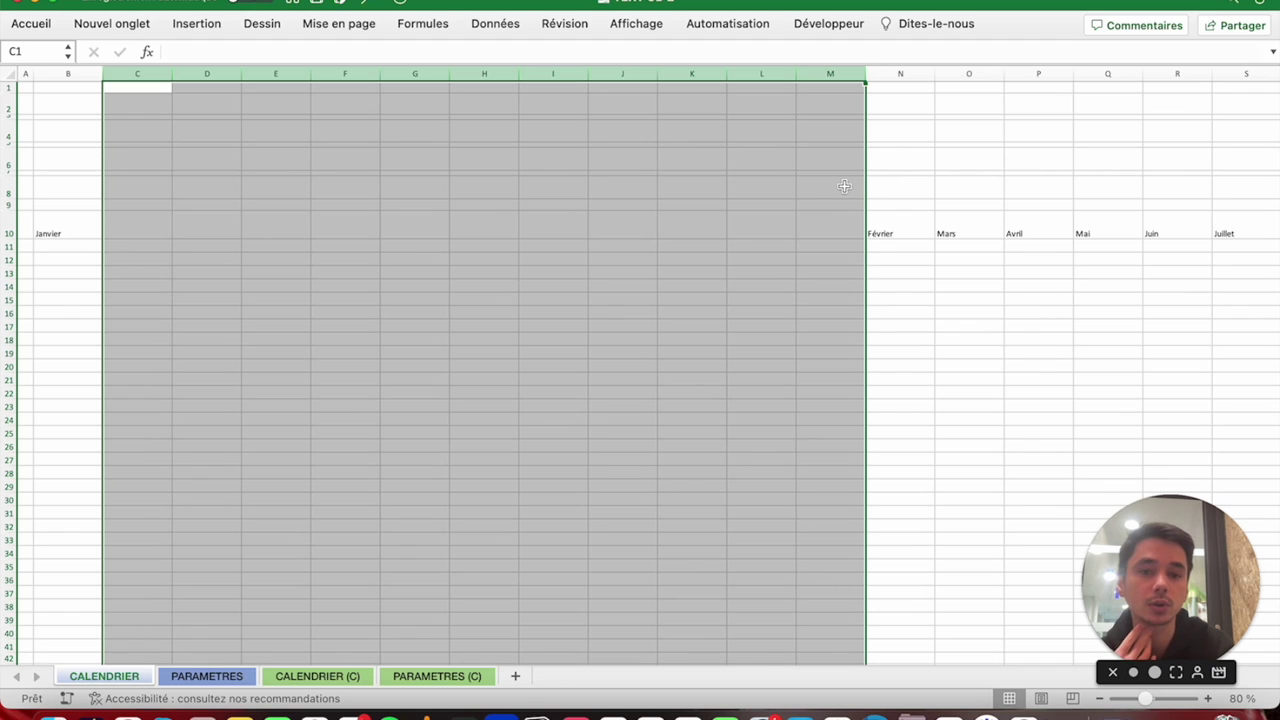
key(super+z)
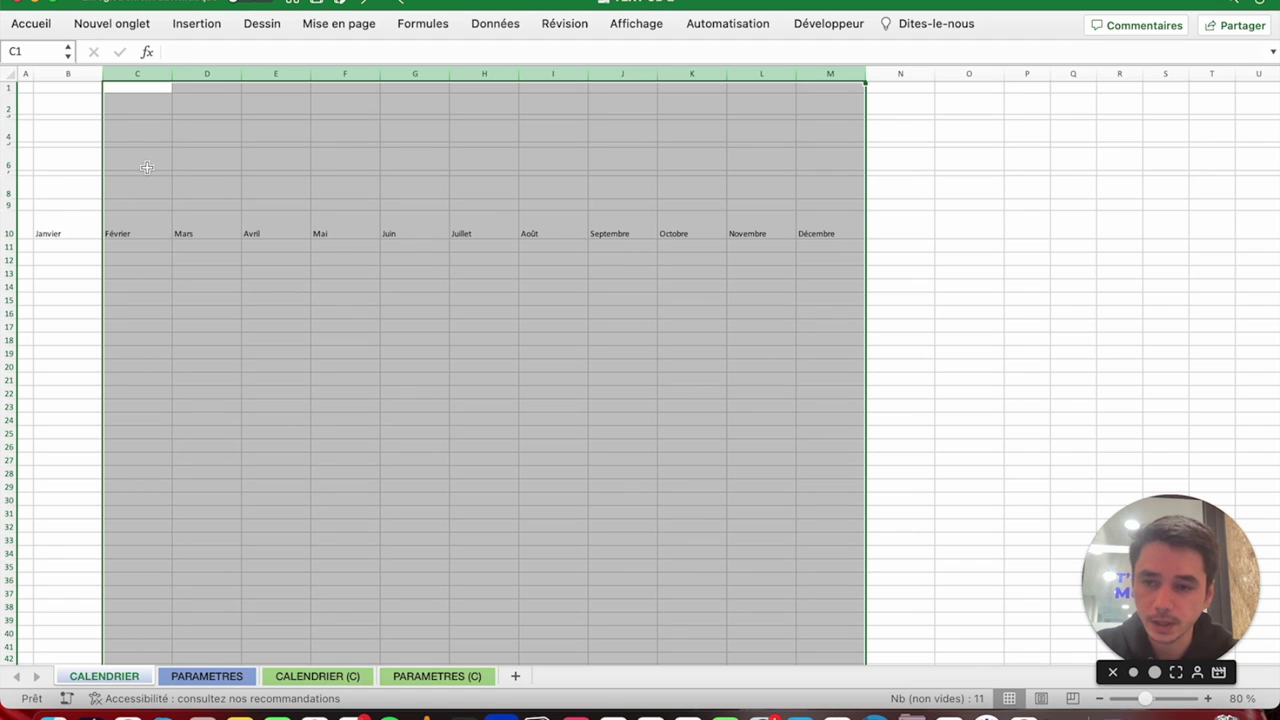
click(147, 74)
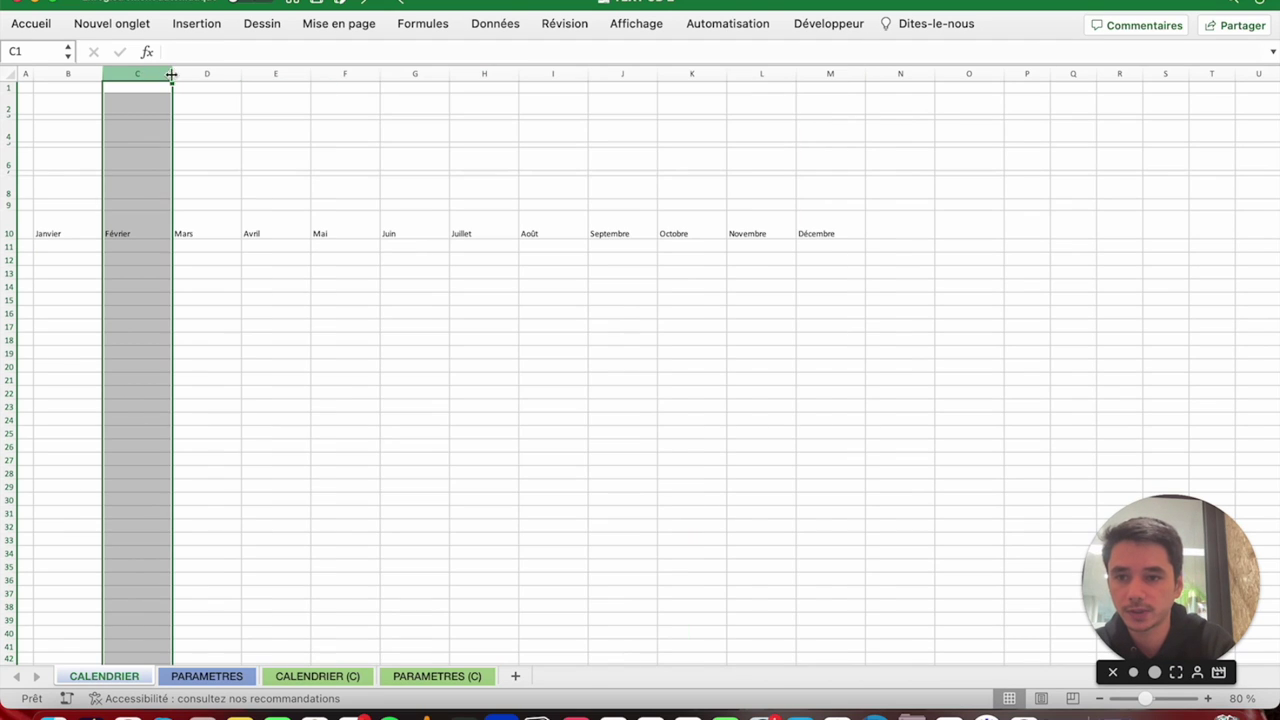
Insert a blank column before each month heading from Février through Décembre.
super+click(207, 74)
super+click(276, 74)
super+click(342, 75)
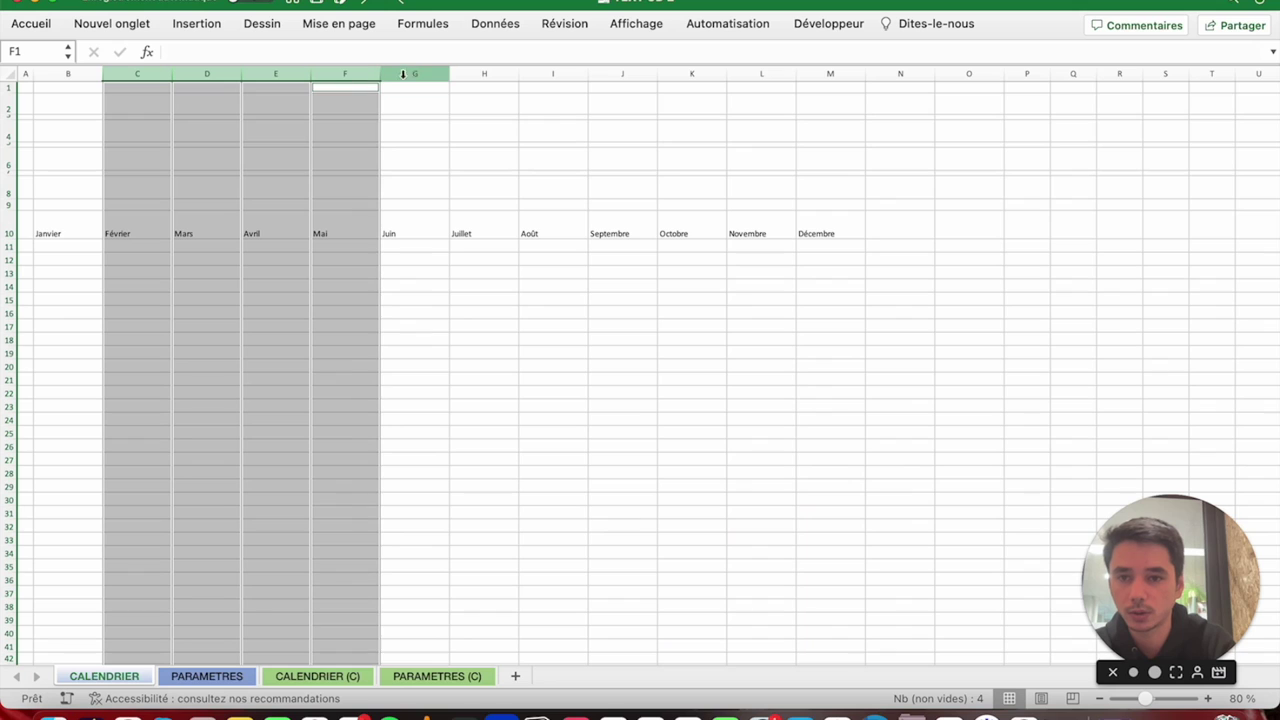
super+click(413, 74)
super+click(484, 74)
super+click(556, 74)
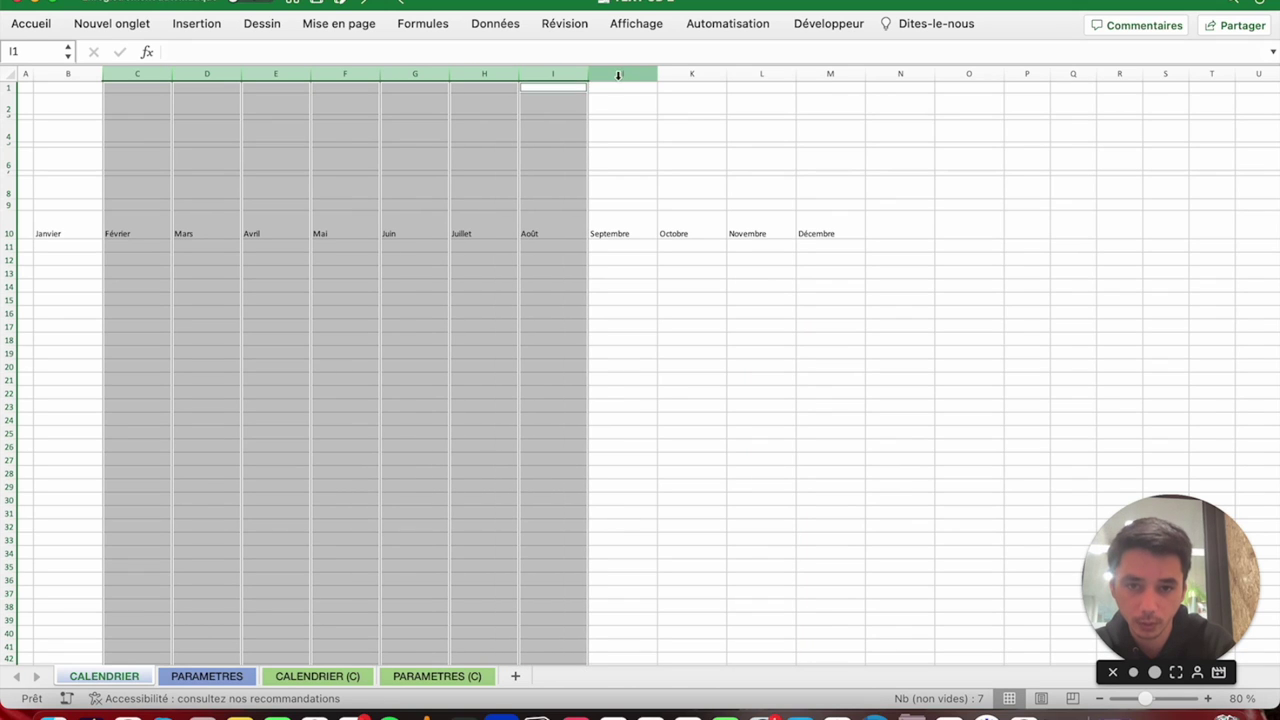
super+click(622, 74)
super+click(691, 74)
super+click(758, 75)
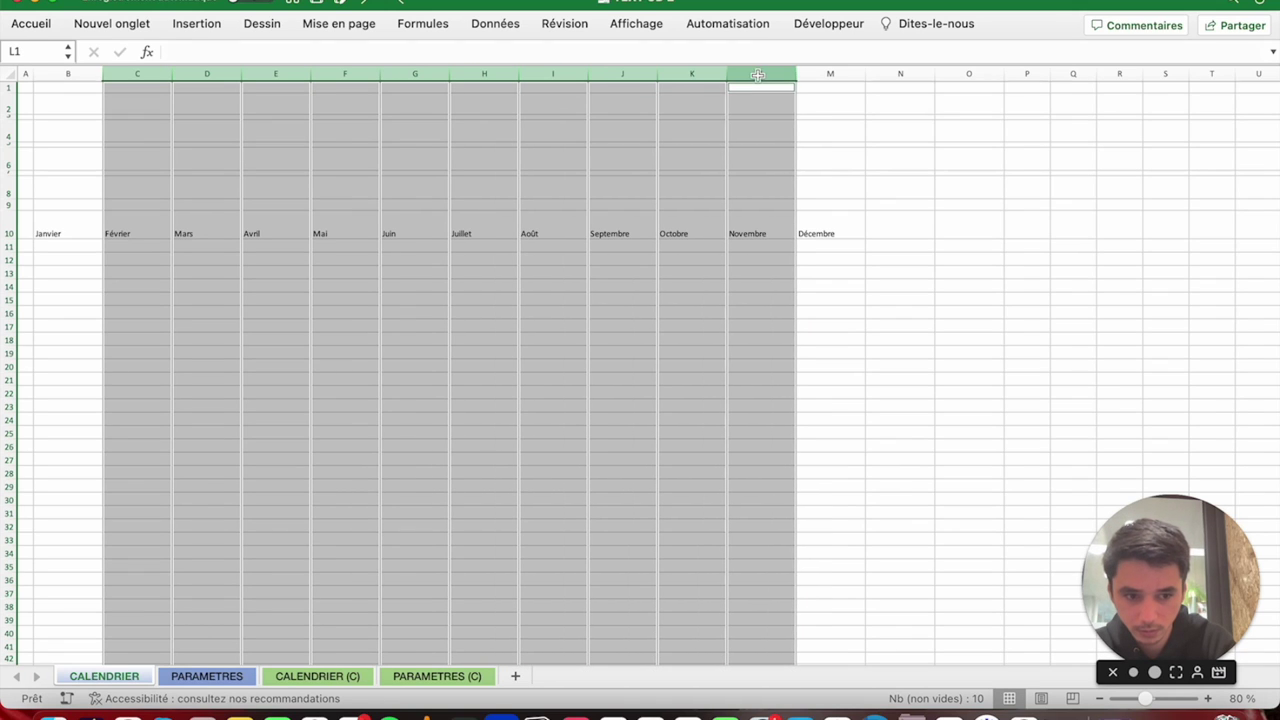
super+click(829, 75)
right_click(829, 75)
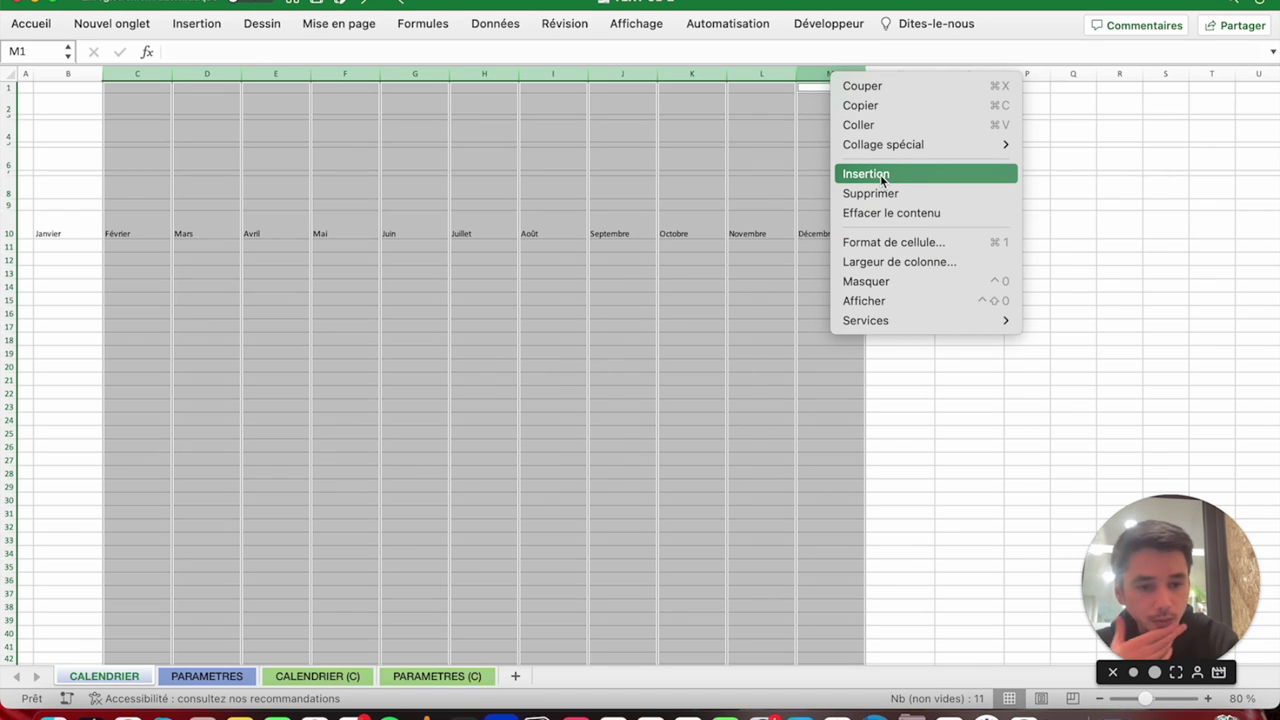
click(882, 176)
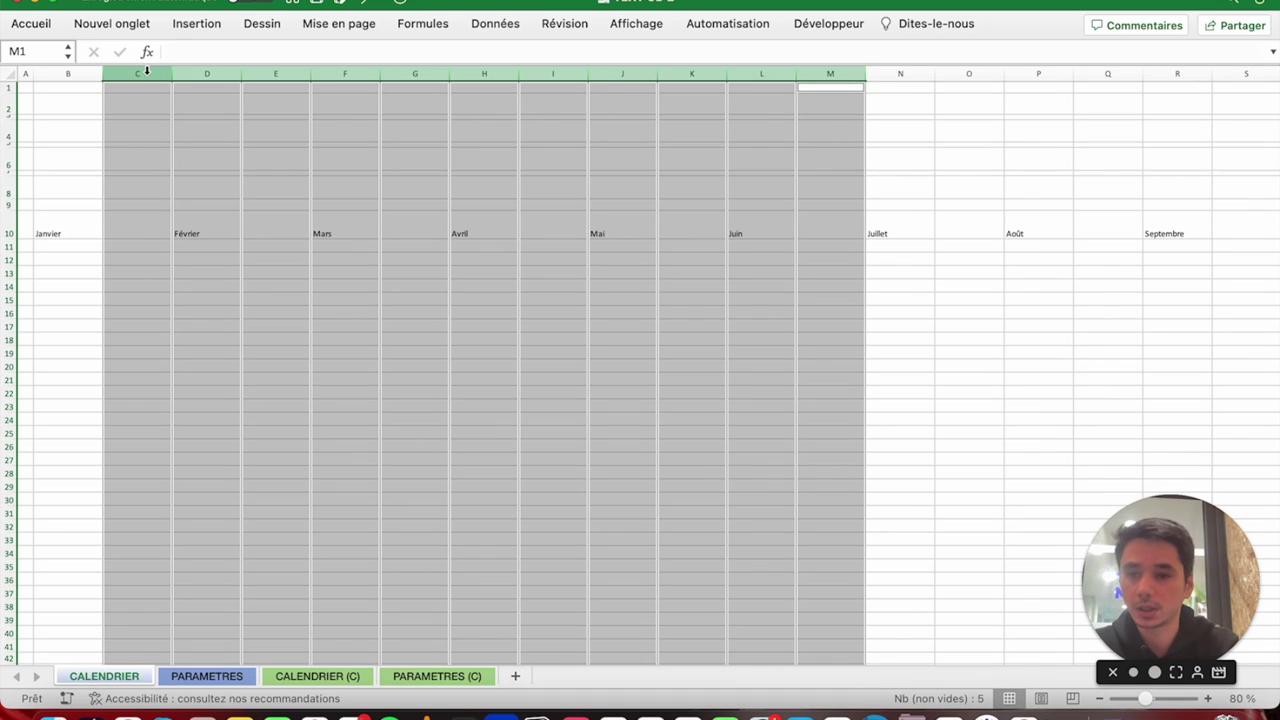
click(207, 72)
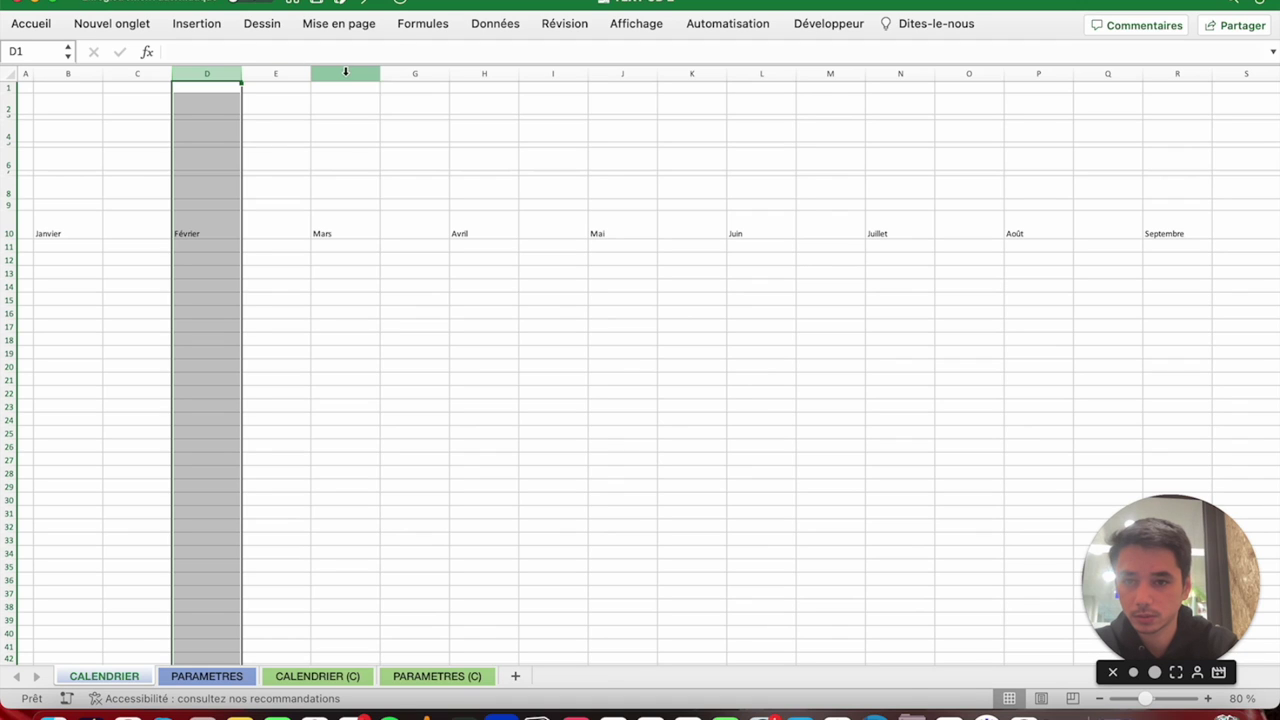
Insert a second blank column before each month heading from Février through Décembre.
super+click(345, 72)
super+click(486, 72)
super+click(622, 72)
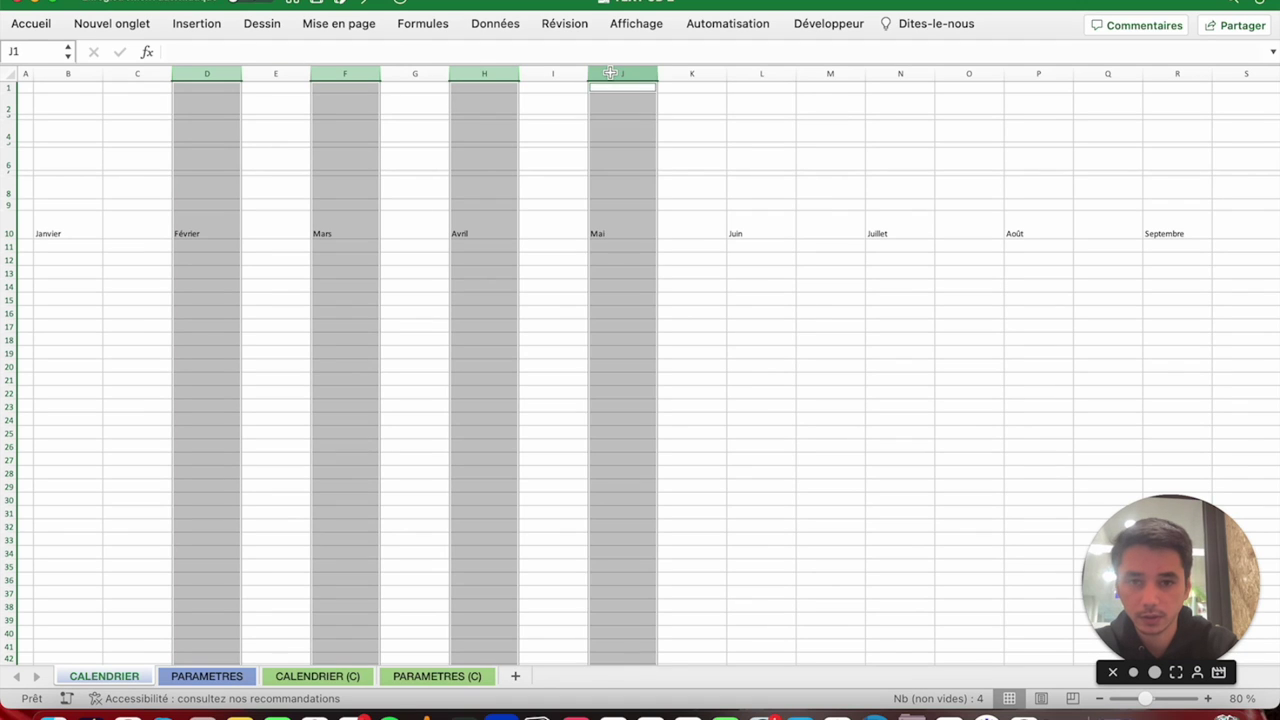
super+click(761, 72)
super+click(900, 72)
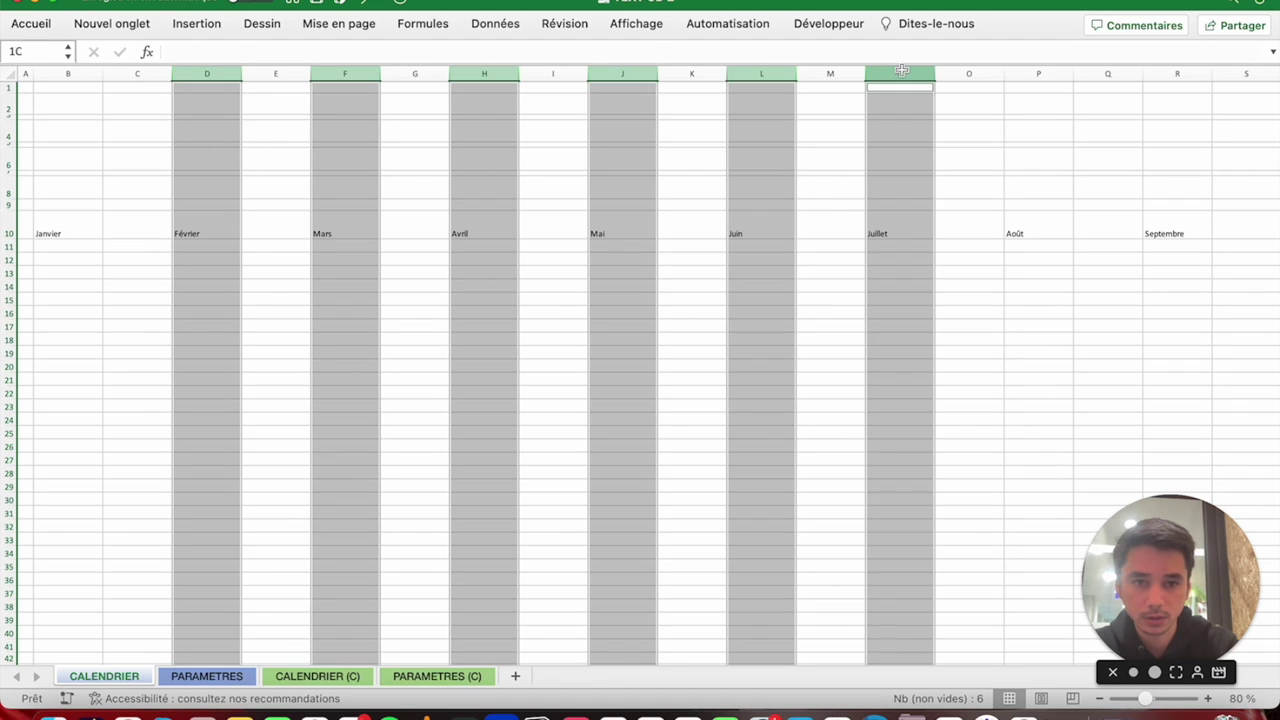
super+click(1040, 72)
super+click(1178, 72)
scroll(911, 312, right, 3)
scroll(911, 312, right, 6)
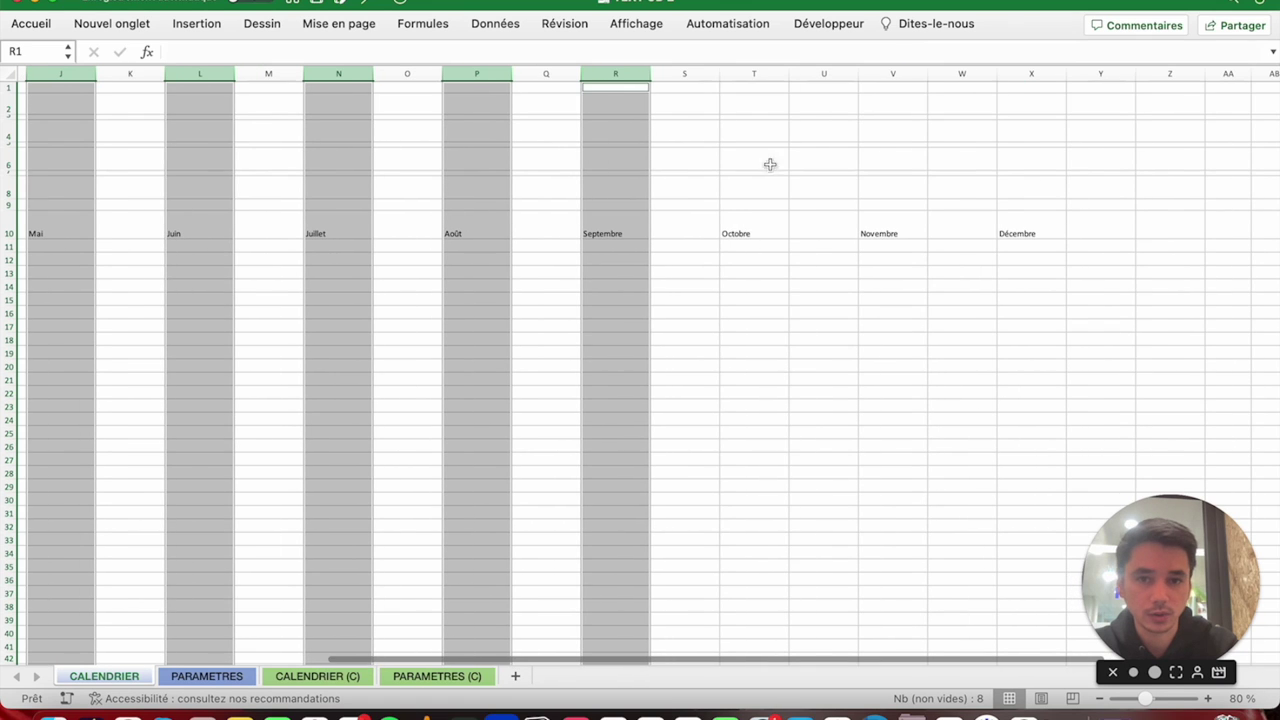
super+click(752, 74)
super+click(893, 74)
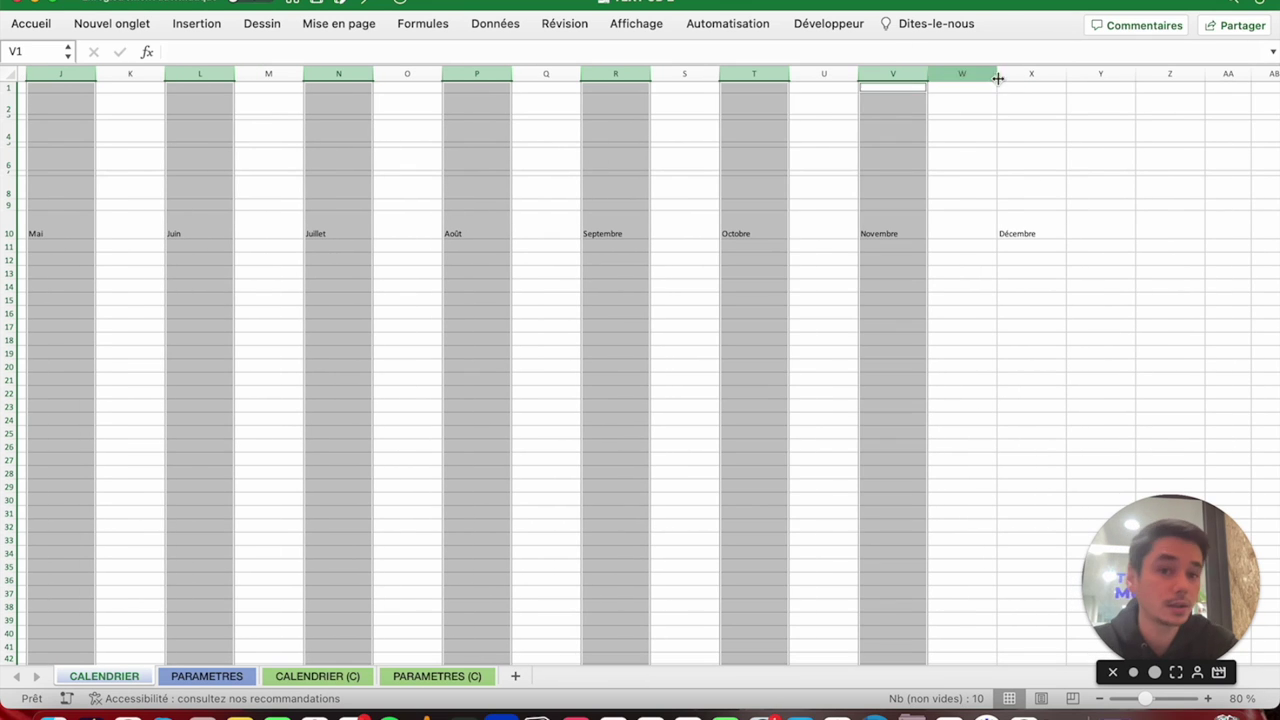
super+click(1030, 74)
right_click(1030, 77)
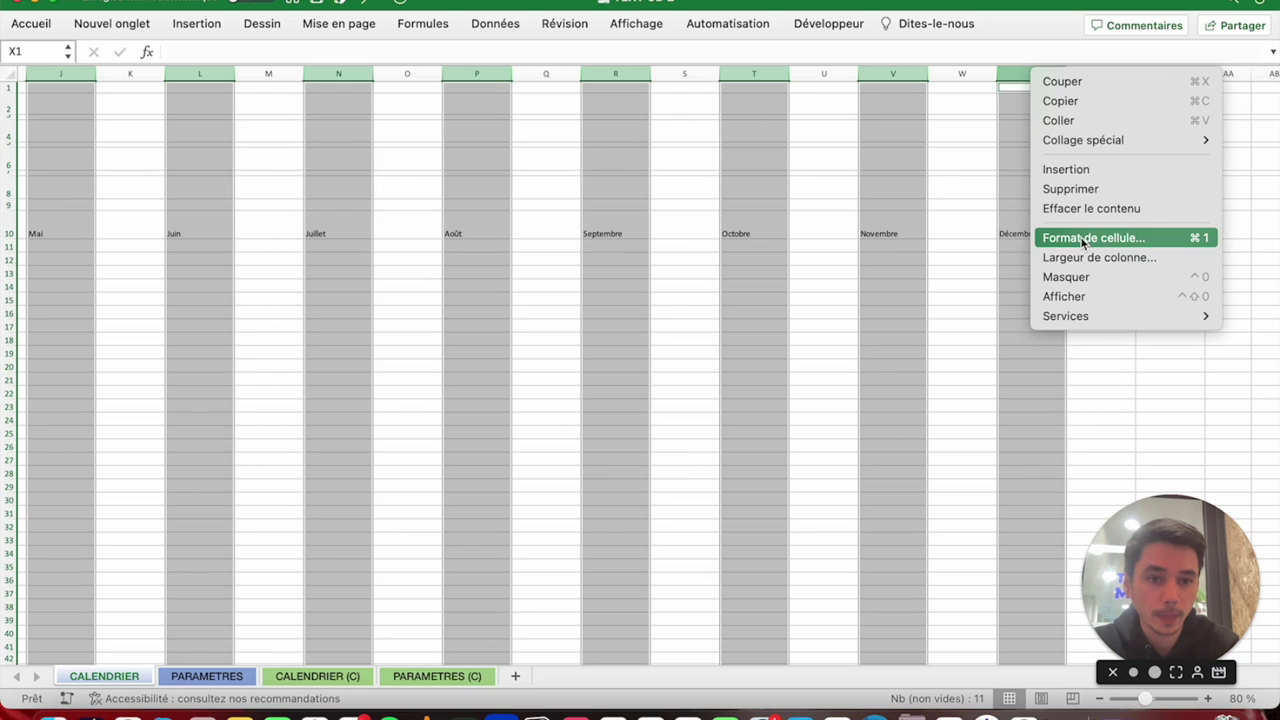
click(1085, 170)
Scroll back left and select the whole Janvier column B.
scroll(194, 251, left, 2)
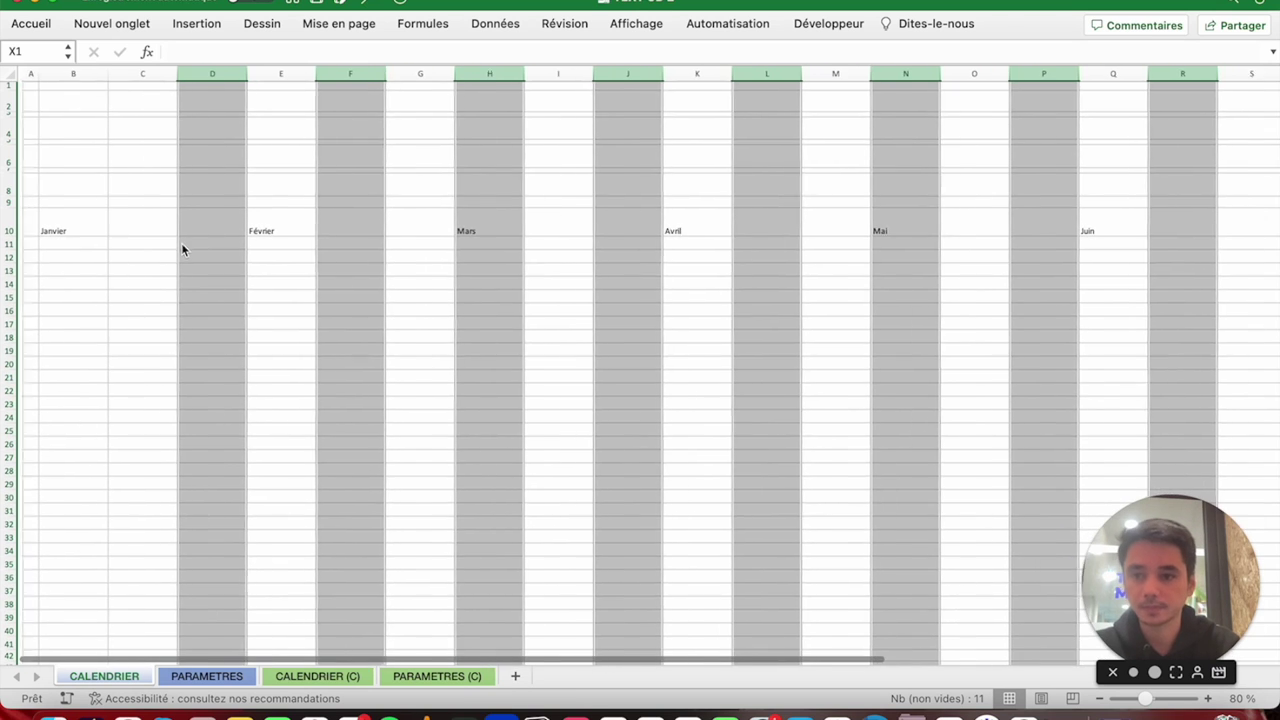
click(149, 214)
click(40, 222)
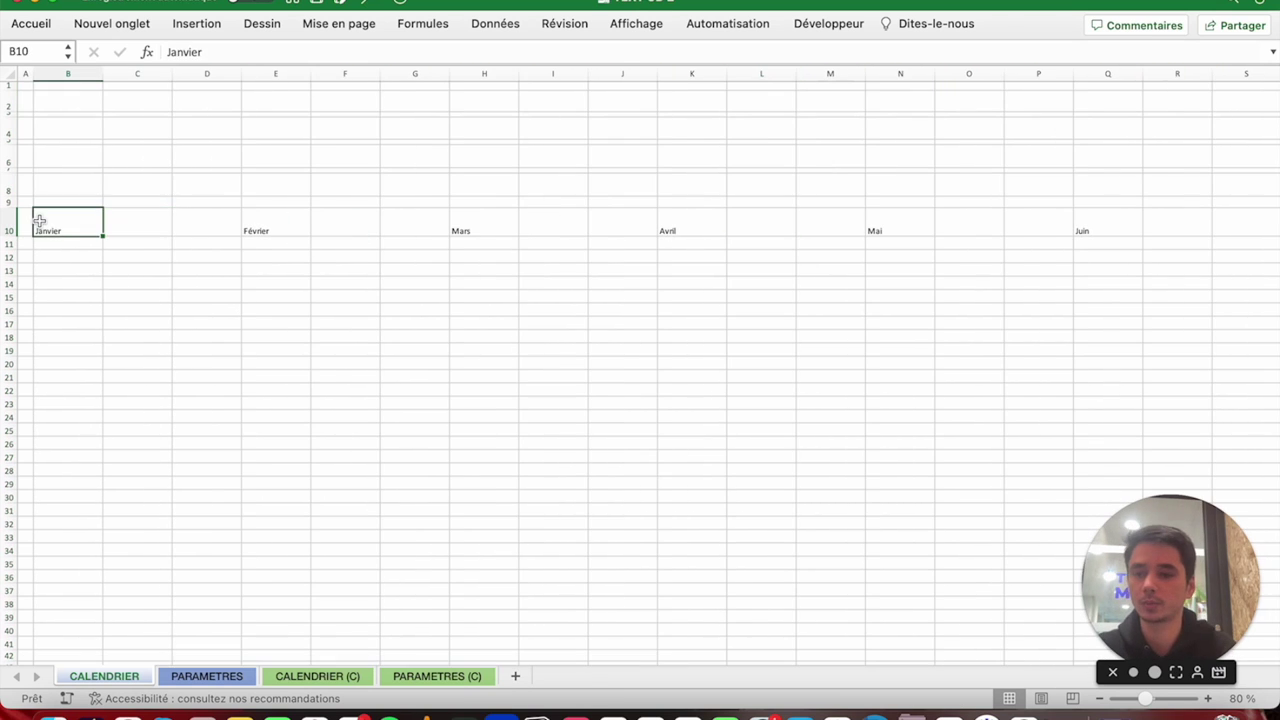
click(78, 74)
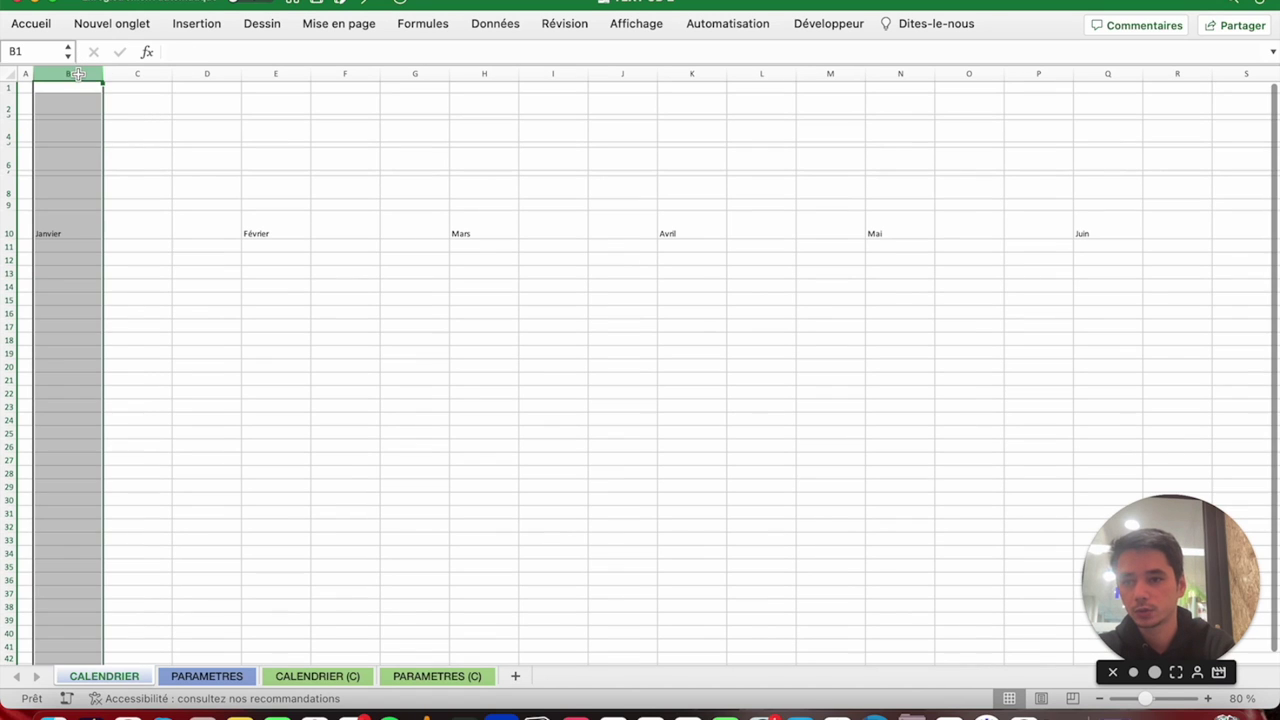
After checking CALENDRIER (C), select columns C, E–F, H–I, K–L and N–O for Janvier through Mai.
click(310, 677)
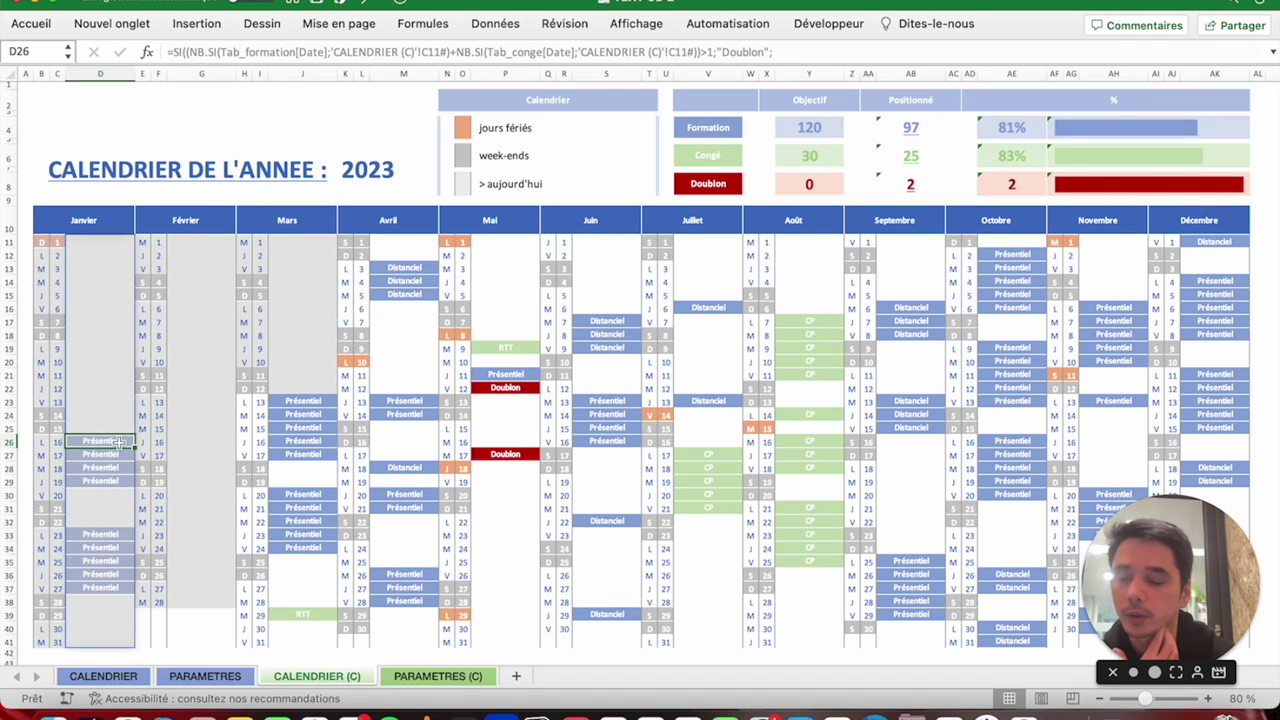
click(103, 676)
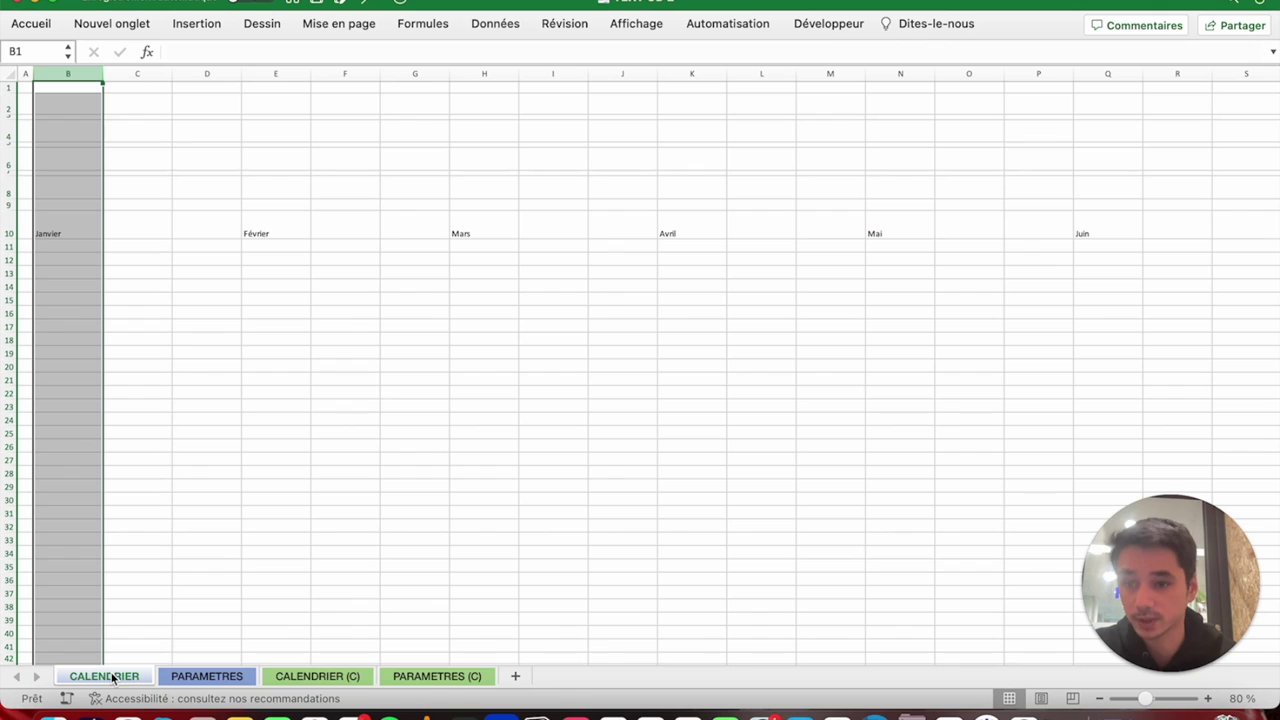
super+click(137, 74)
super+click(275, 74)
super+click(345, 74)
super+click(501, 75)
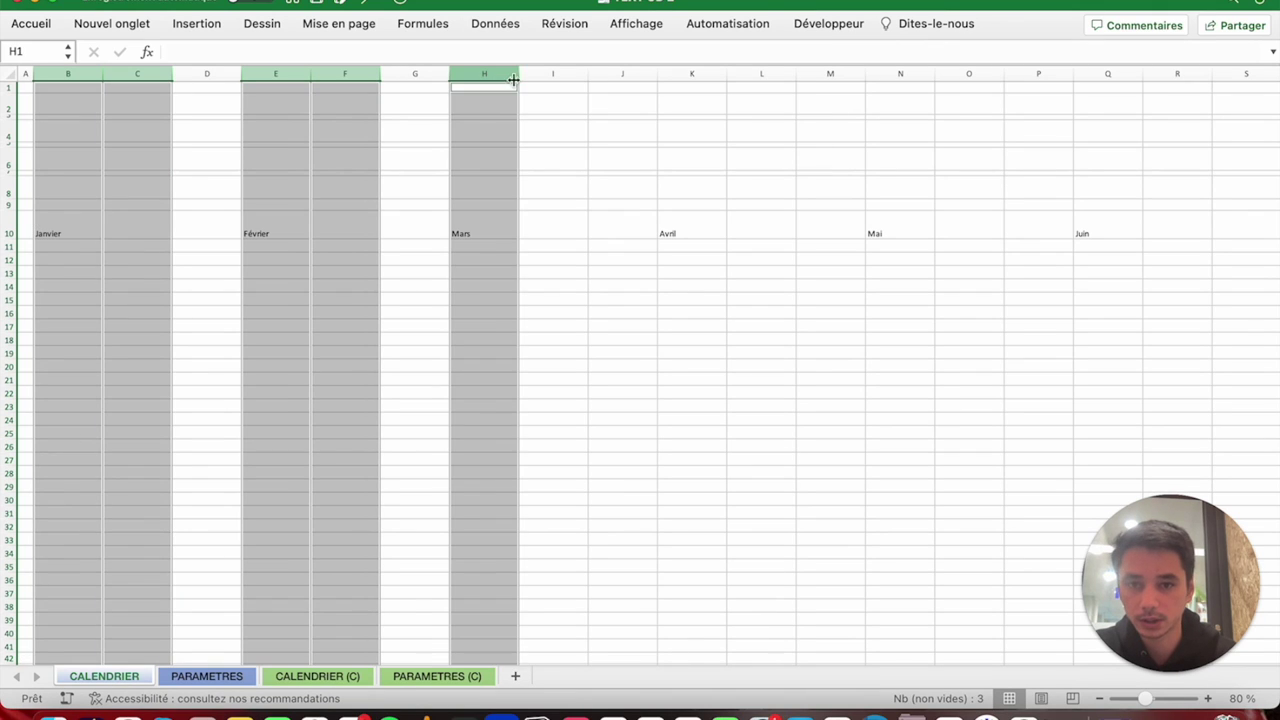
super+click(553, 74)
super+click(691, 74)
super+click(751, 76)
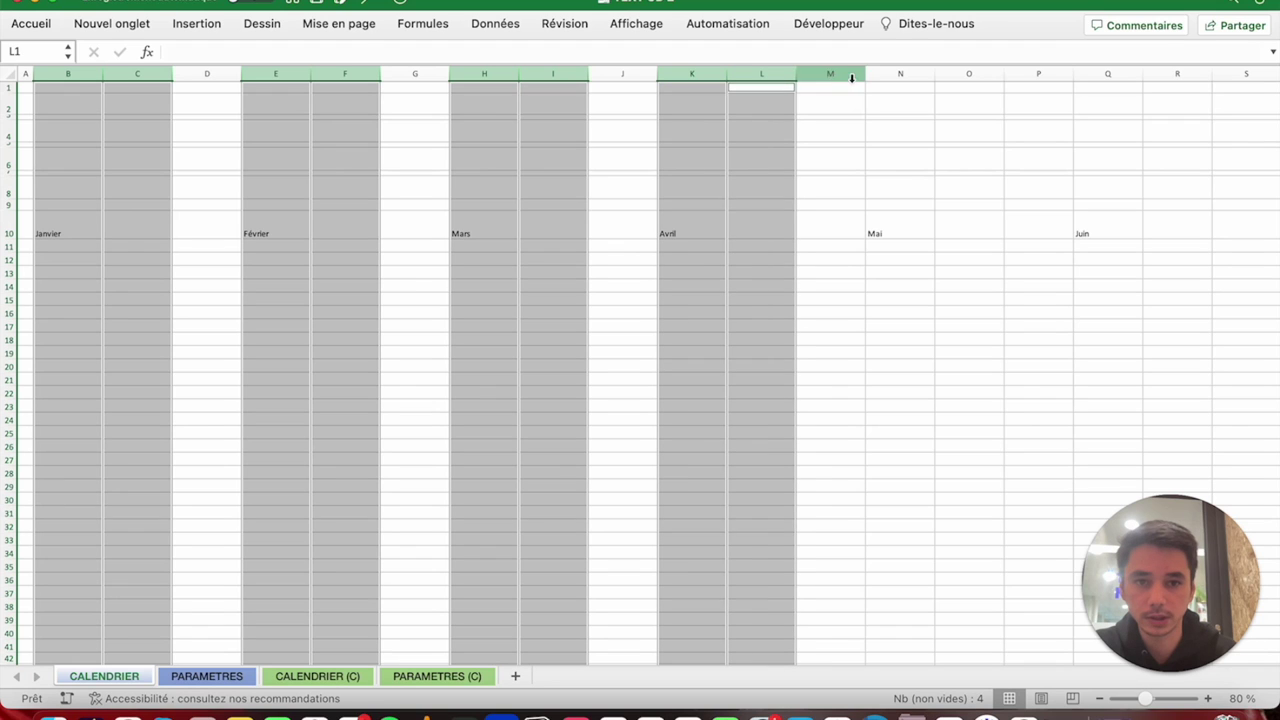
super+click(900, 74)
super+click(969, 74)
Add the Juin through Décembre columns up to AJ and set all selected columns to width 2.
scroll(1009, 183, right, 1)
scroll(1009, 183, right, 5)
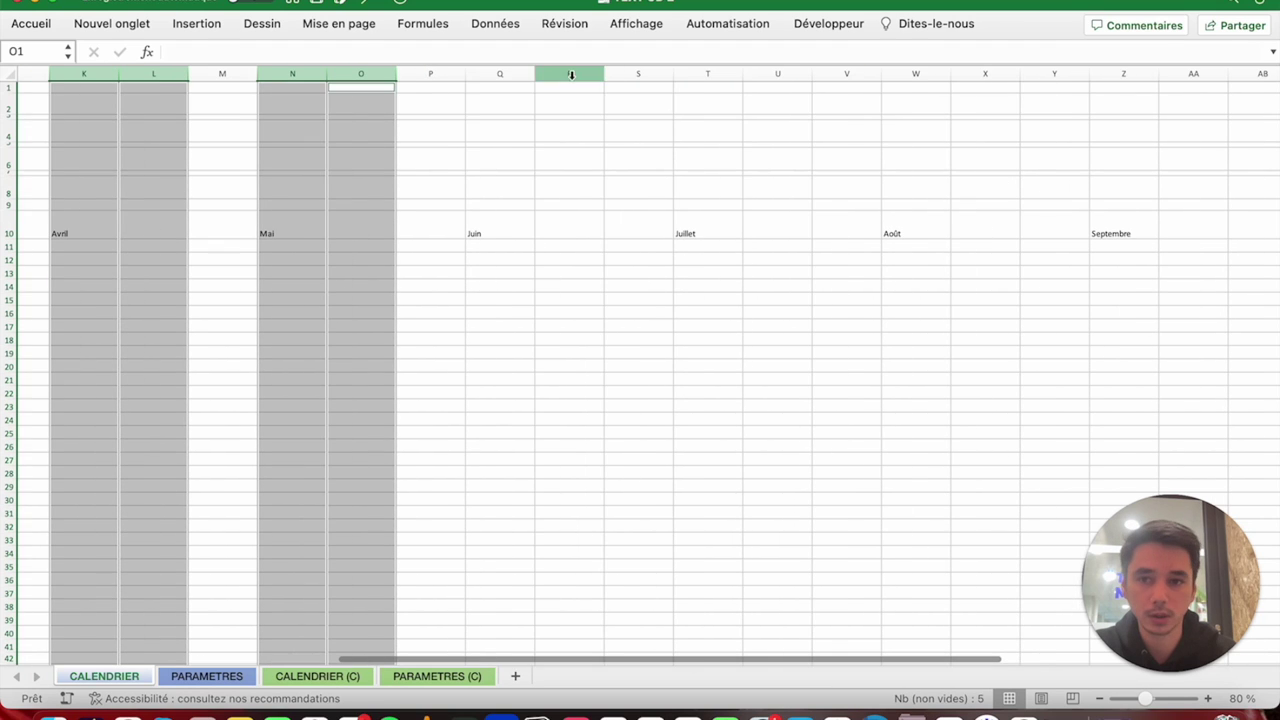
super+click(500, 74)
super+click(707, 73)
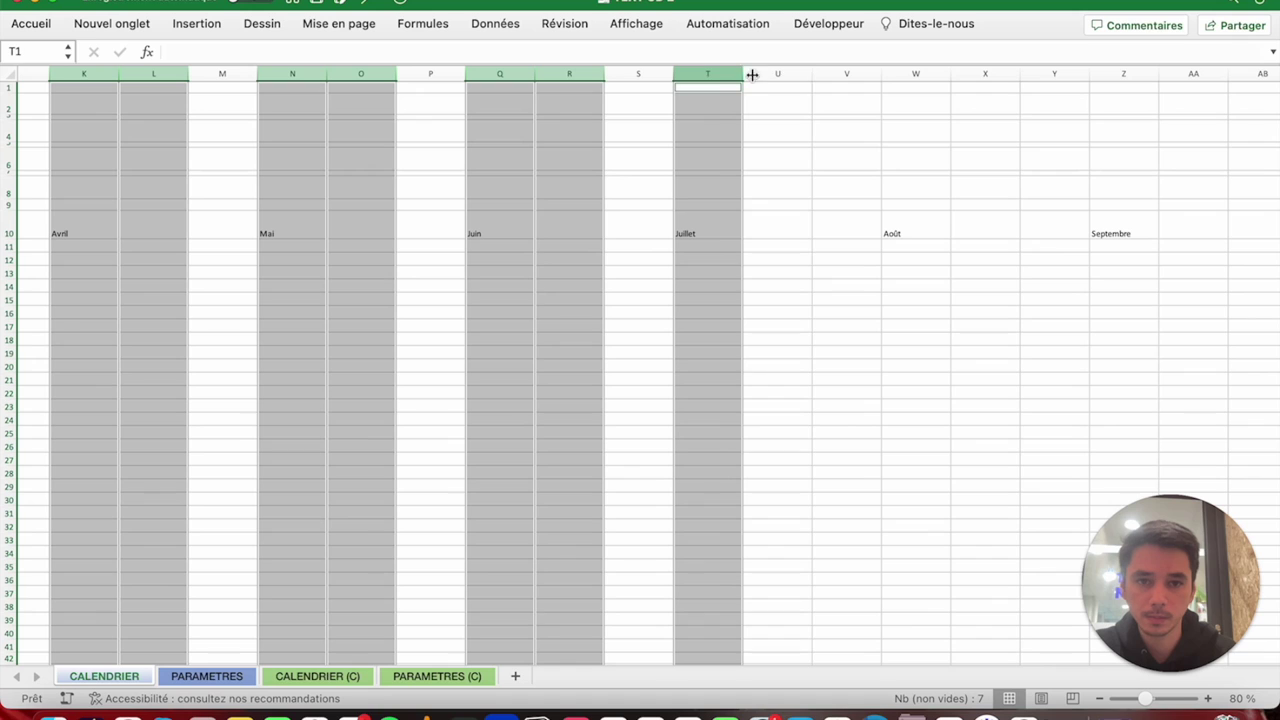
super+click(777, 73)
super+click(915, 73)
super+click(976, 73)
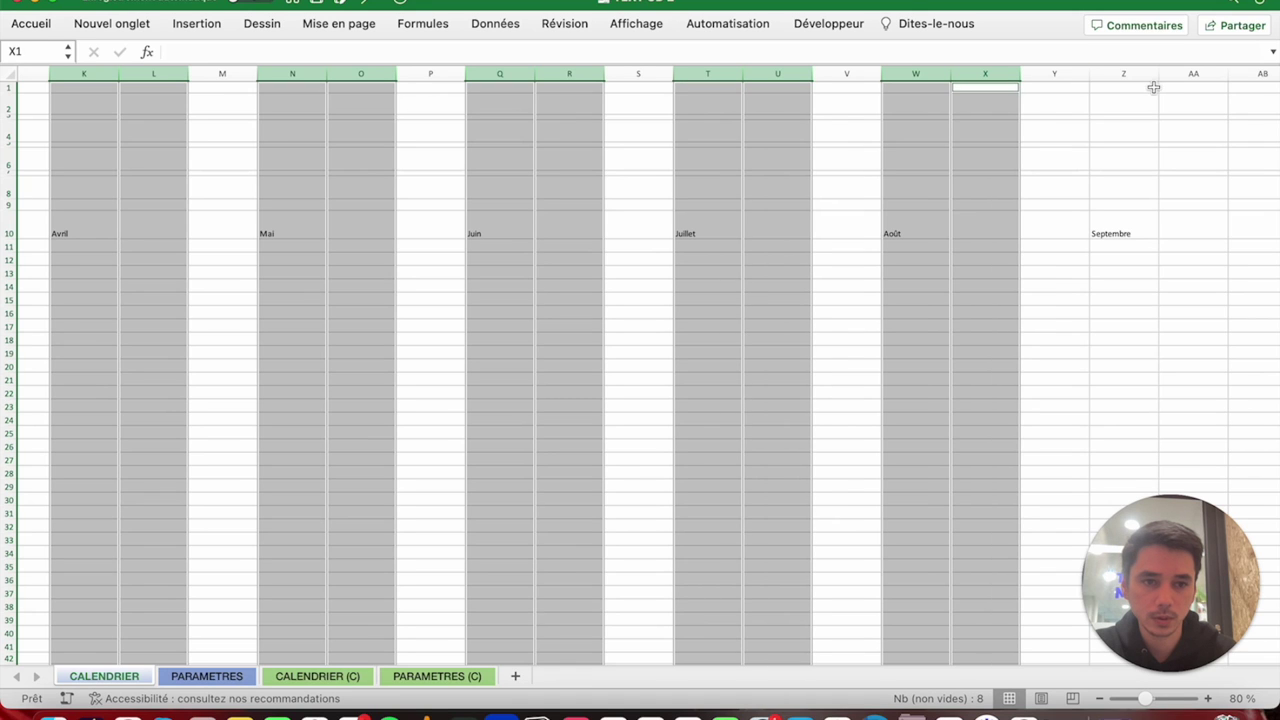
super+click(1130, 74)
scroll(980, 220, right, 10)
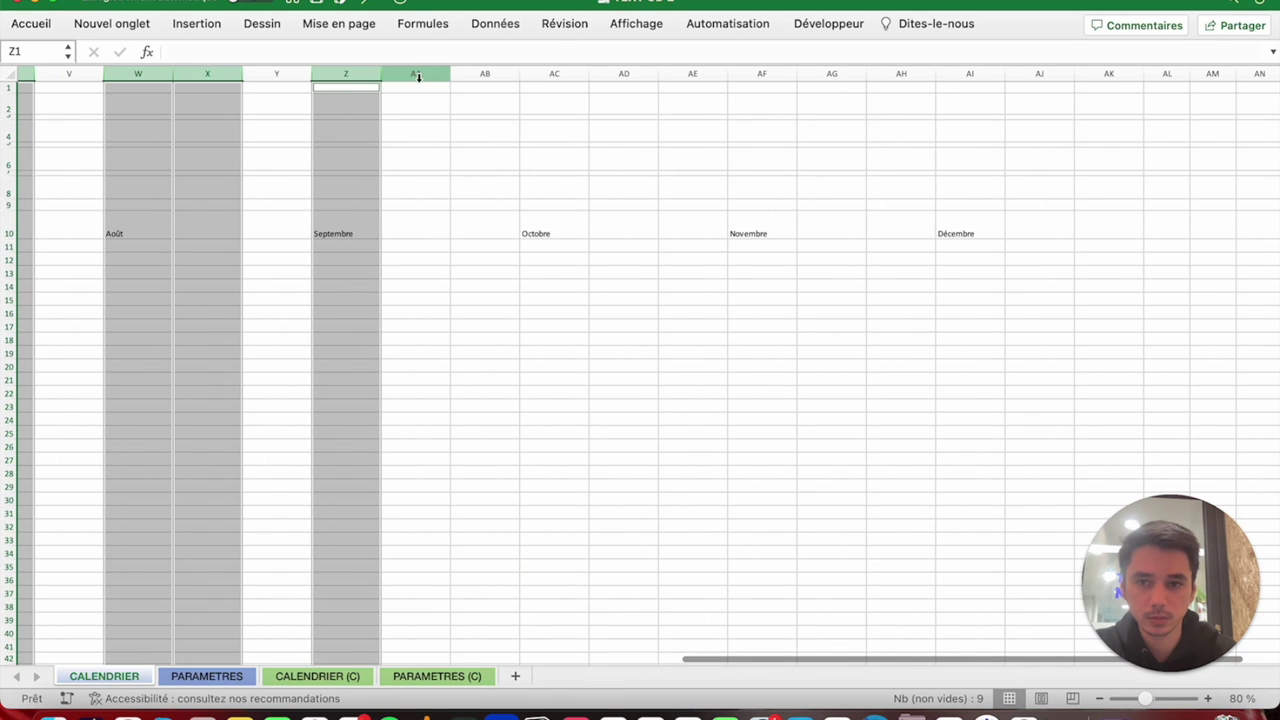
super+click(415, 73)
super+click(554, 73)
super+click(620, 75)
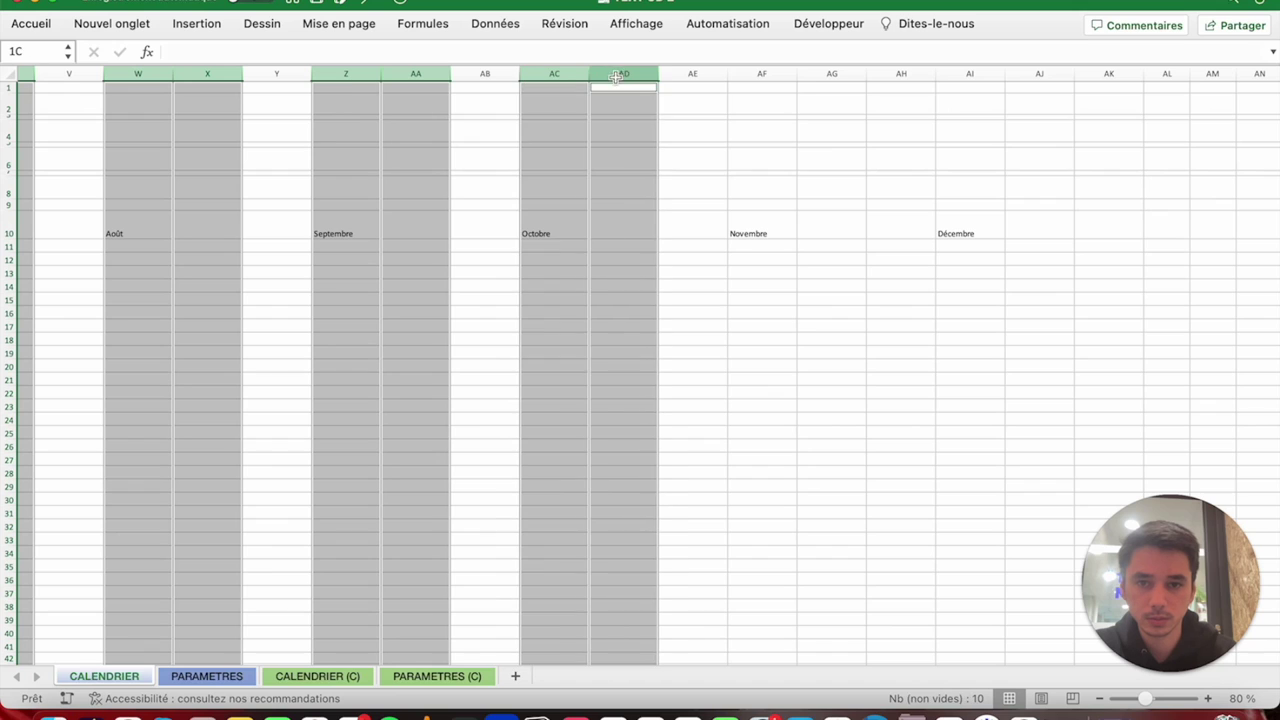
super+click(762, 73)
super+click(832, 73)
super+click(952, 73)
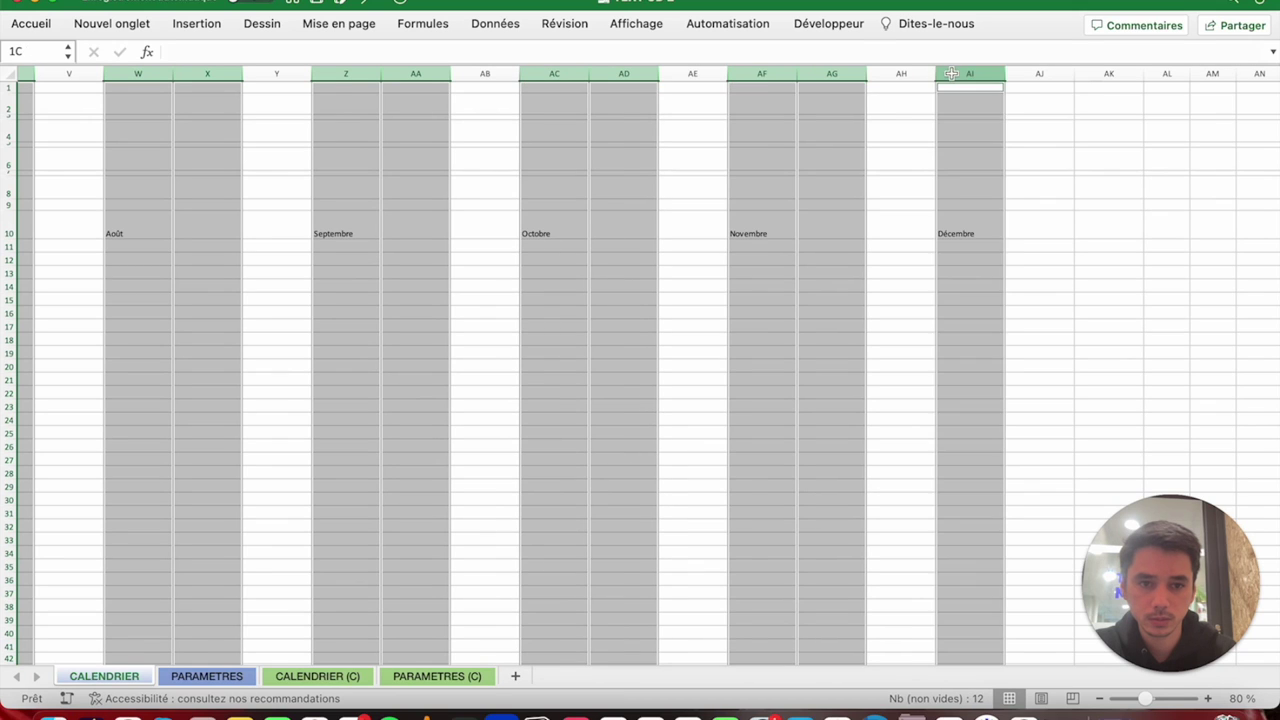
super+click(1034, 76)
right_click(1038, 80)
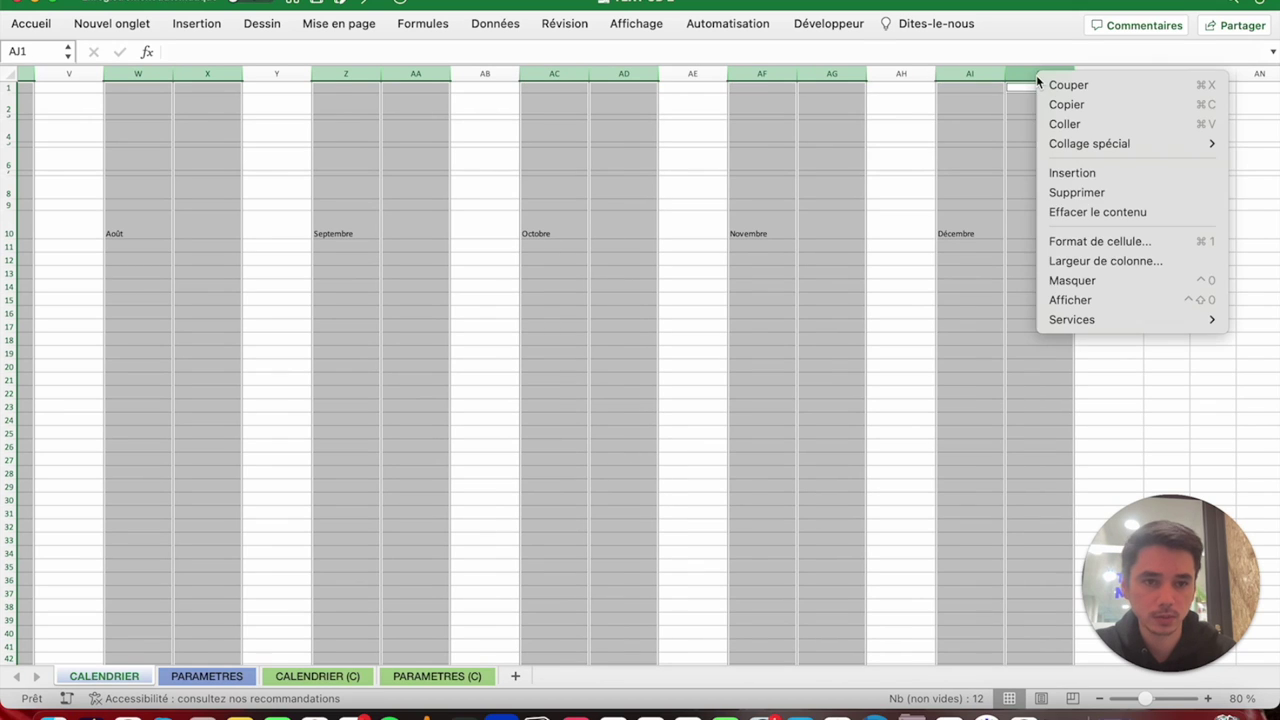
click(1082, 263)
text(2)
key(Return)
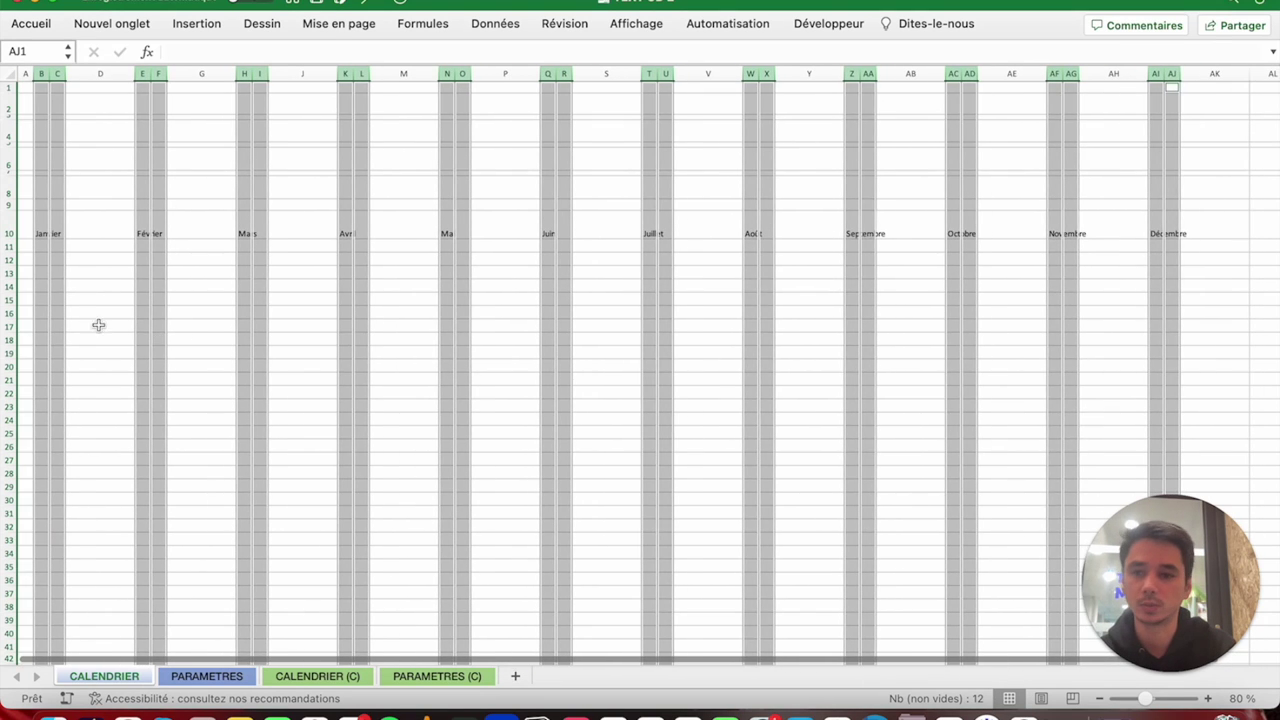
click(98, 298)
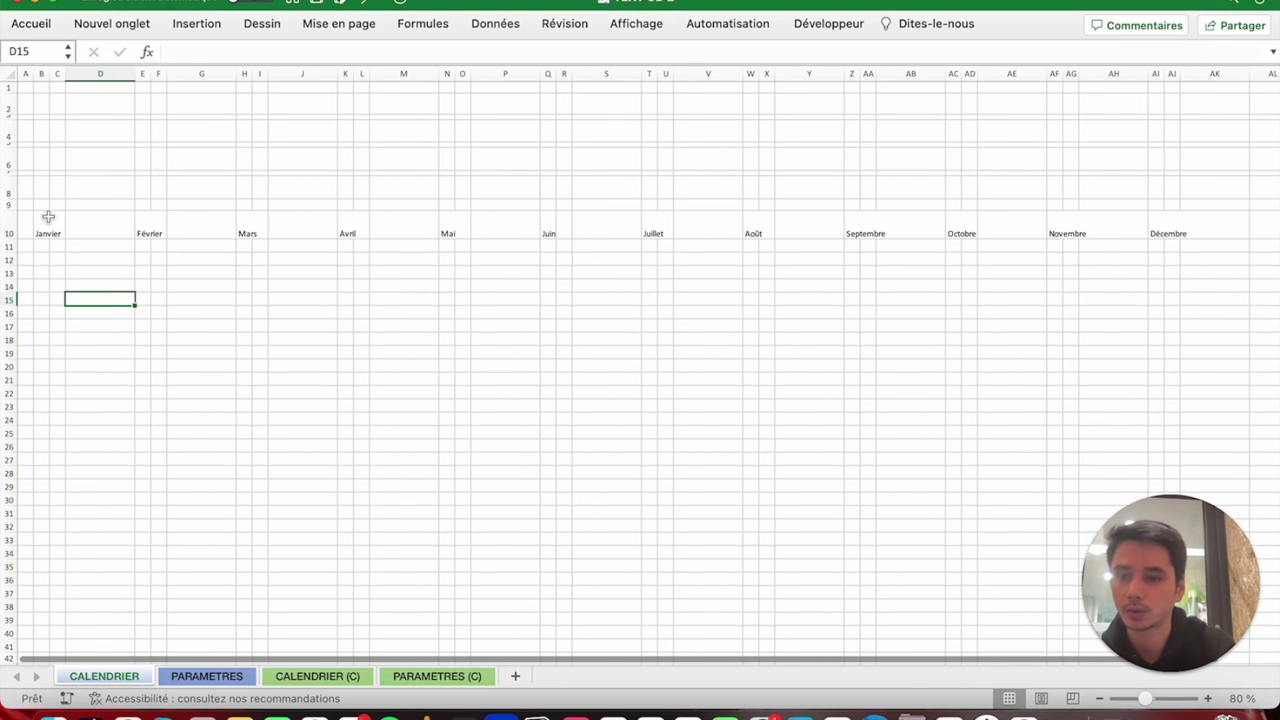
Uncheck Quadrillage under Affichage to hide gridlines, then select the month header row 10.
click(98, 224)
drag(137, 72, 137, 72)
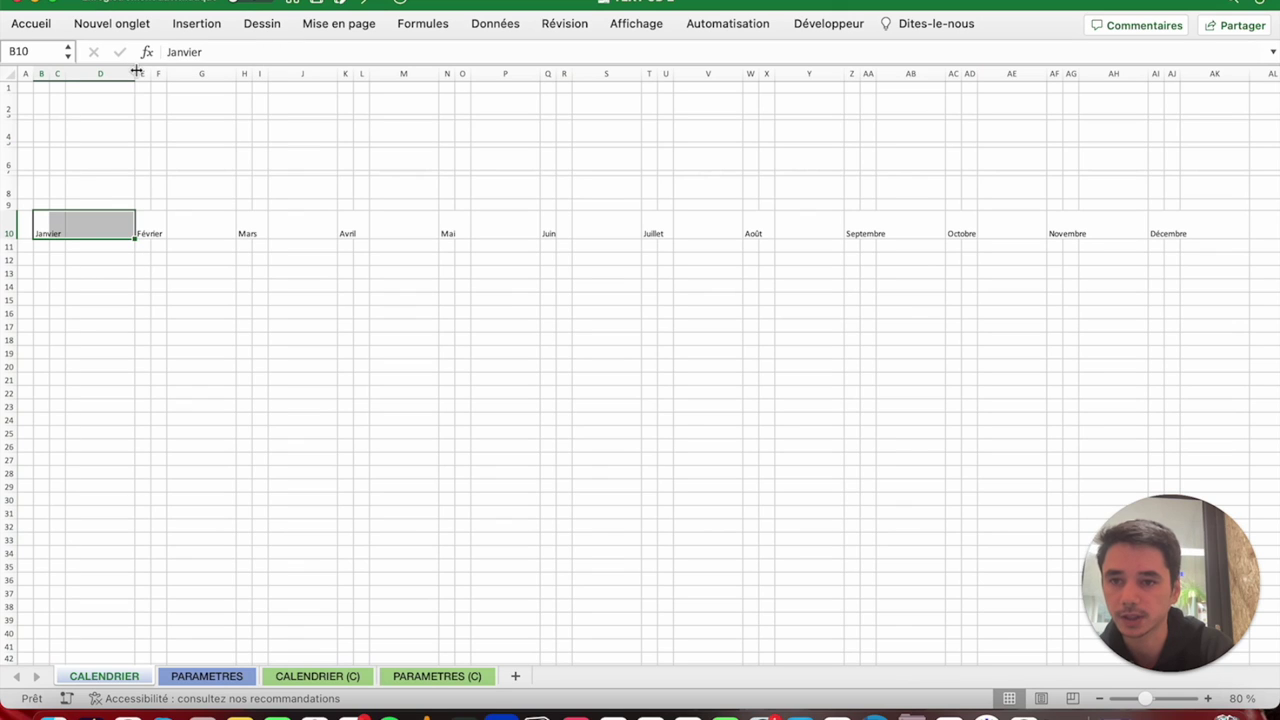
click(89, 232)
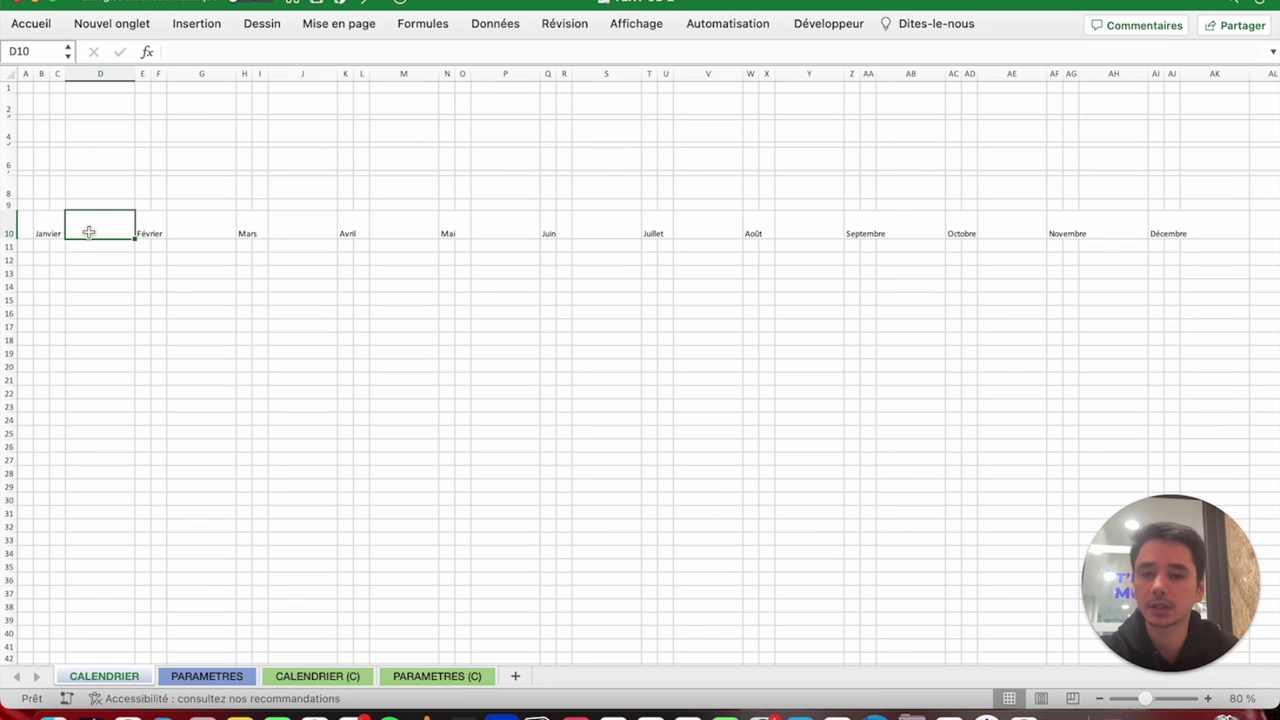
click(640, 23)
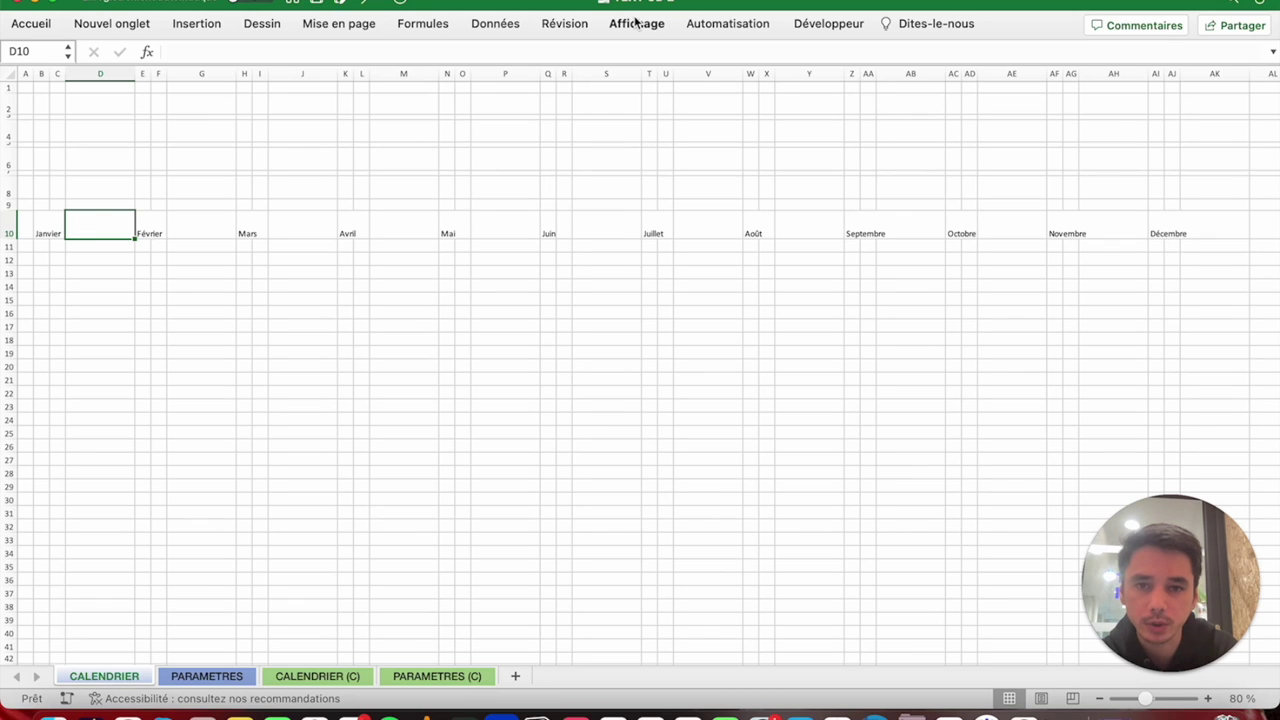
click(548, 70)
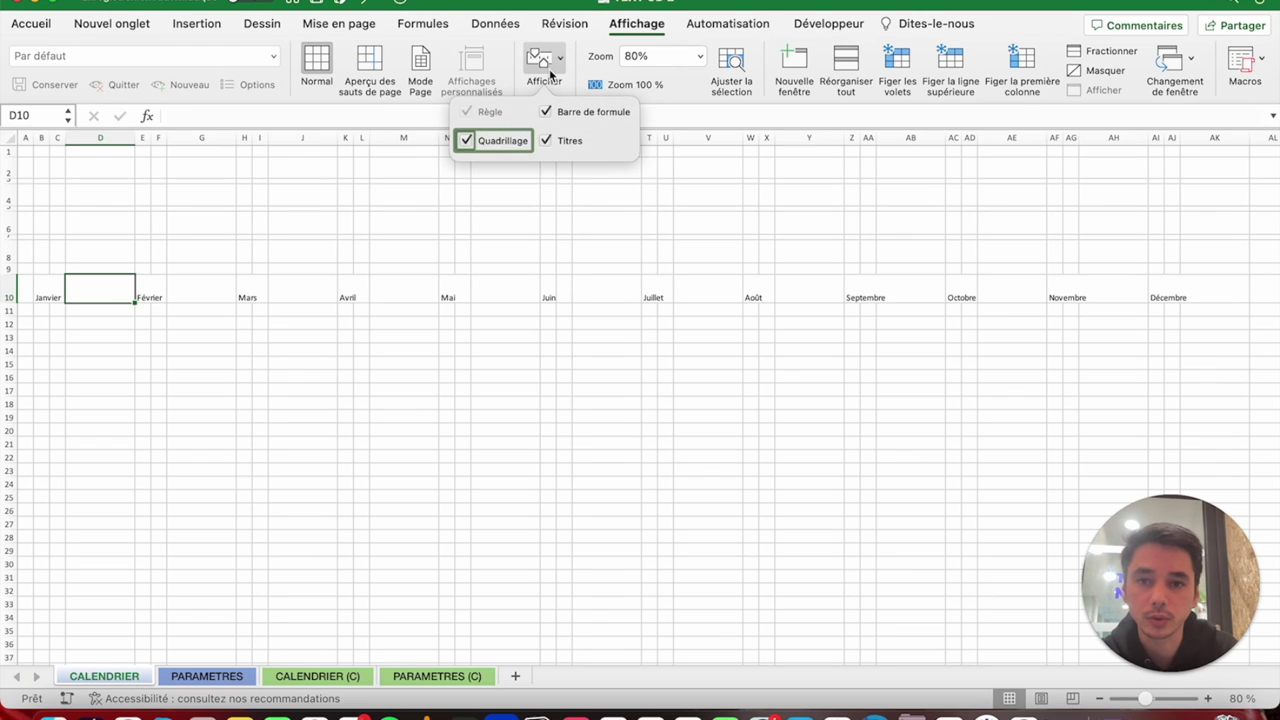
click(470, 142)
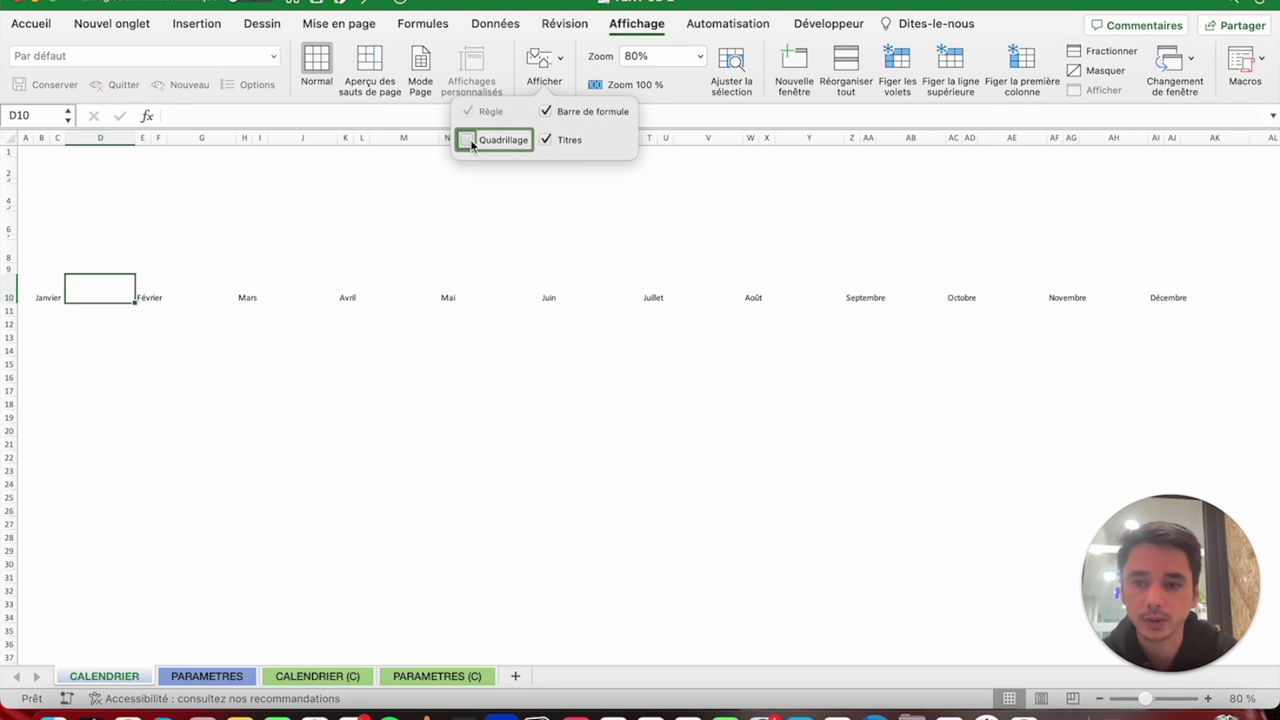
click(244, 378)
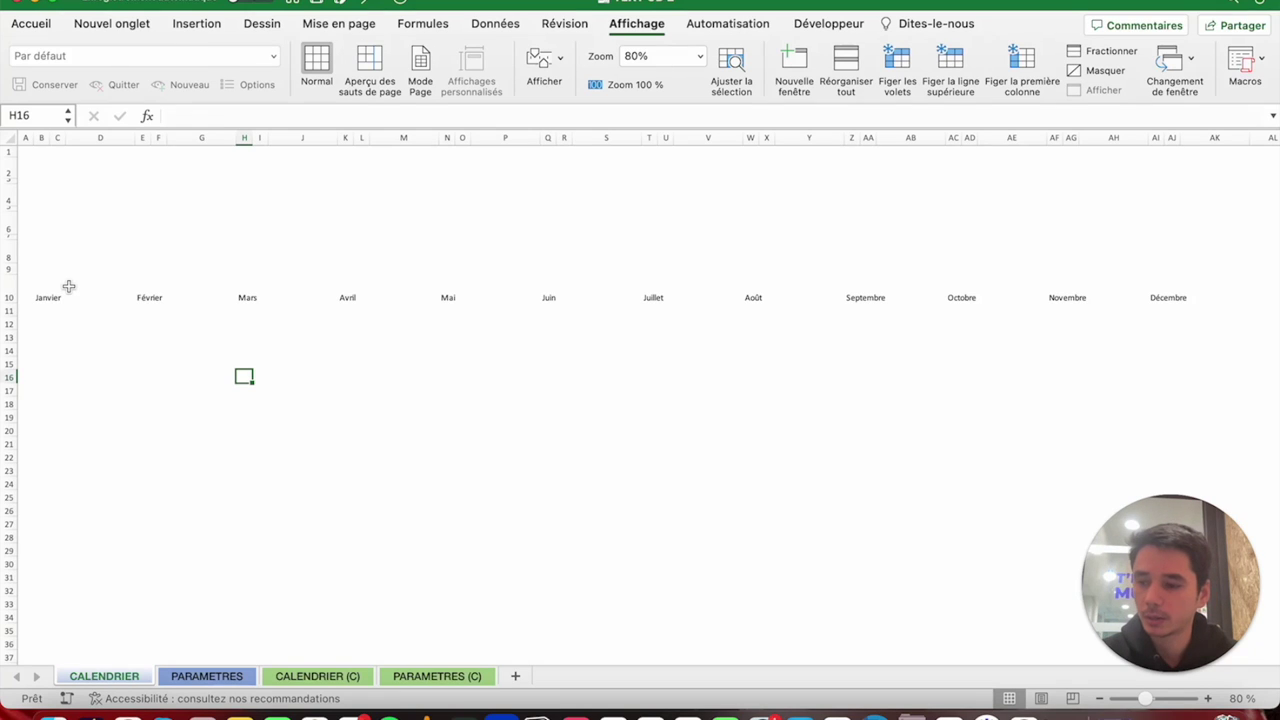
drag(49, 294, 1182, 284)
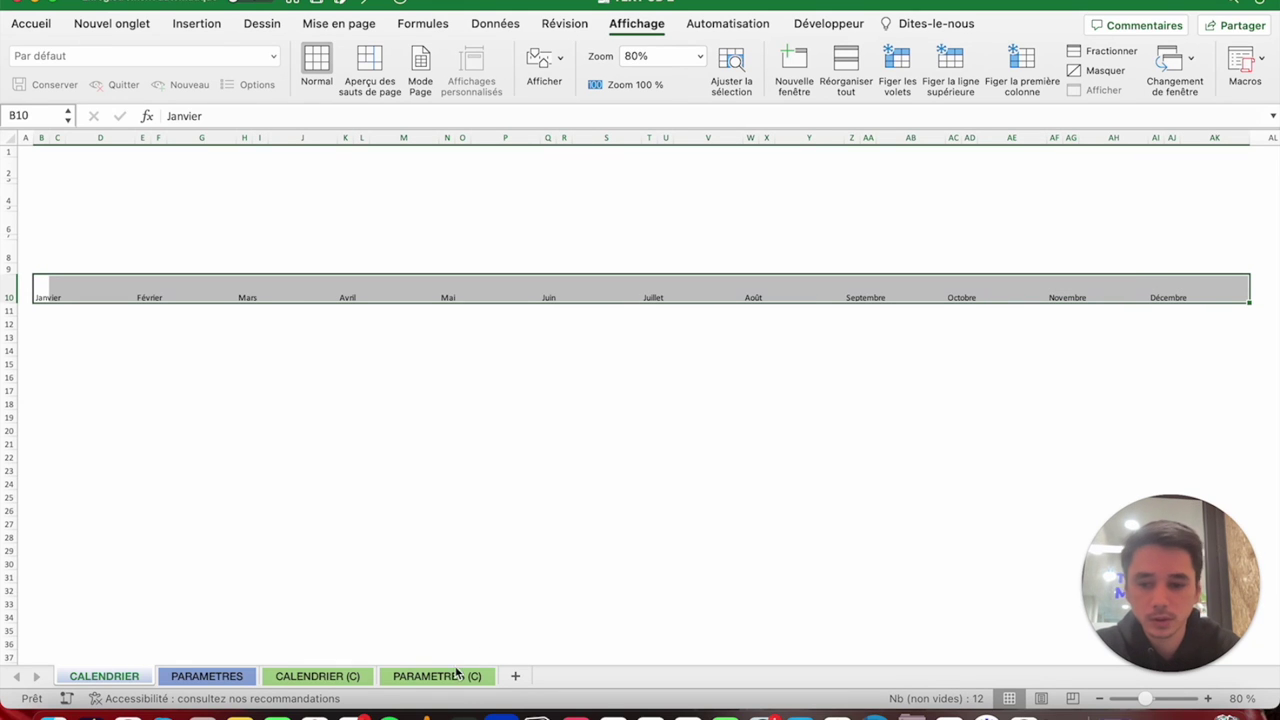
Format row 10 with a dark blue fill and white, bold month names centred vertically.
click(27, 22)
click(270, 85)
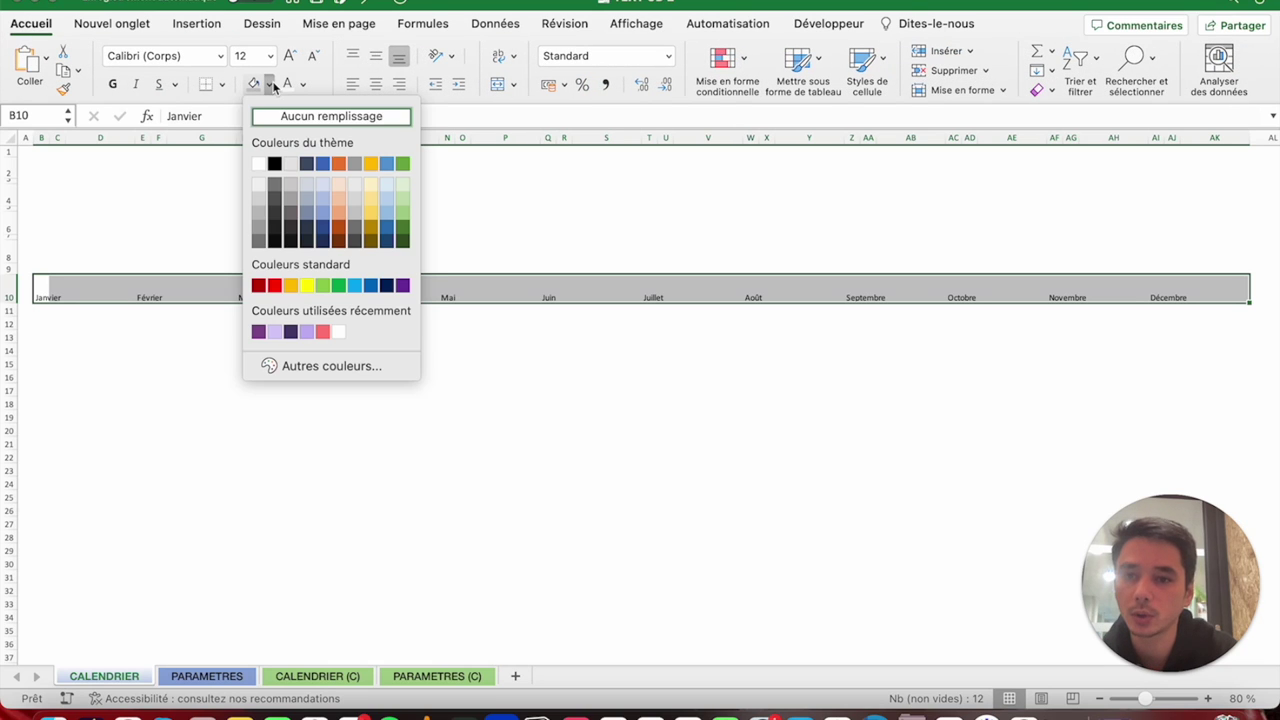
click(321, 165)
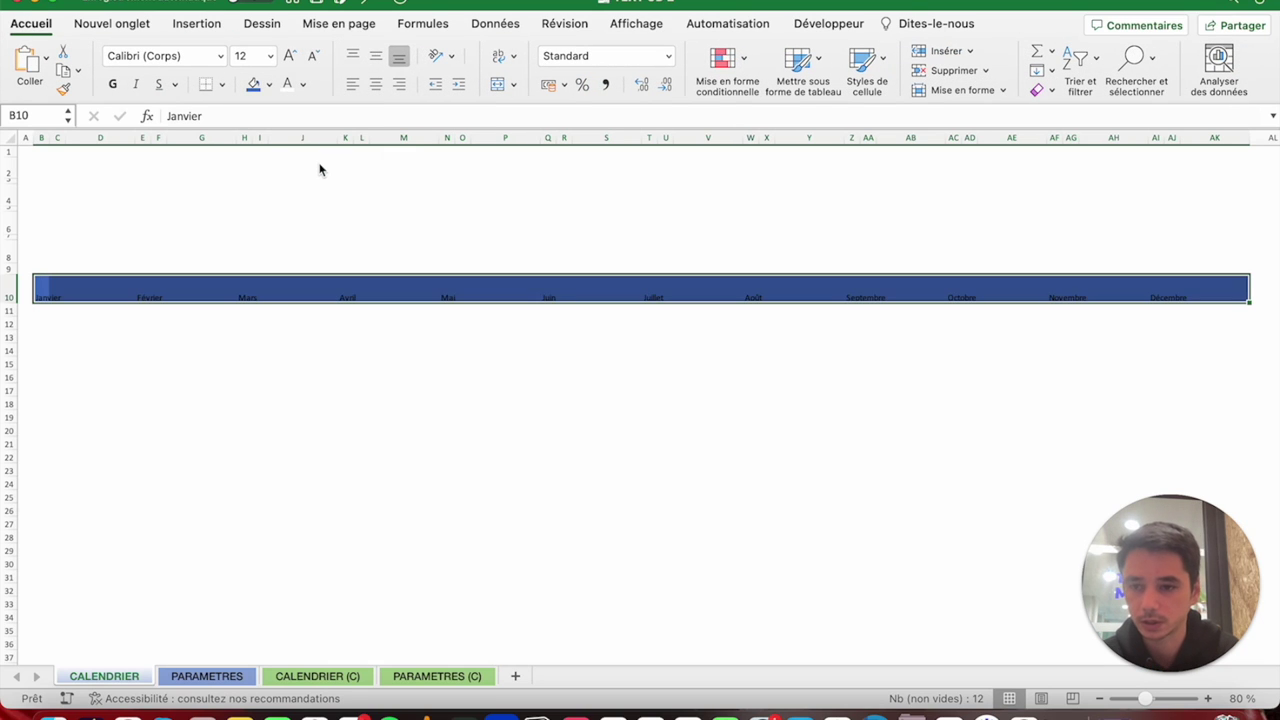
click(288, 84)
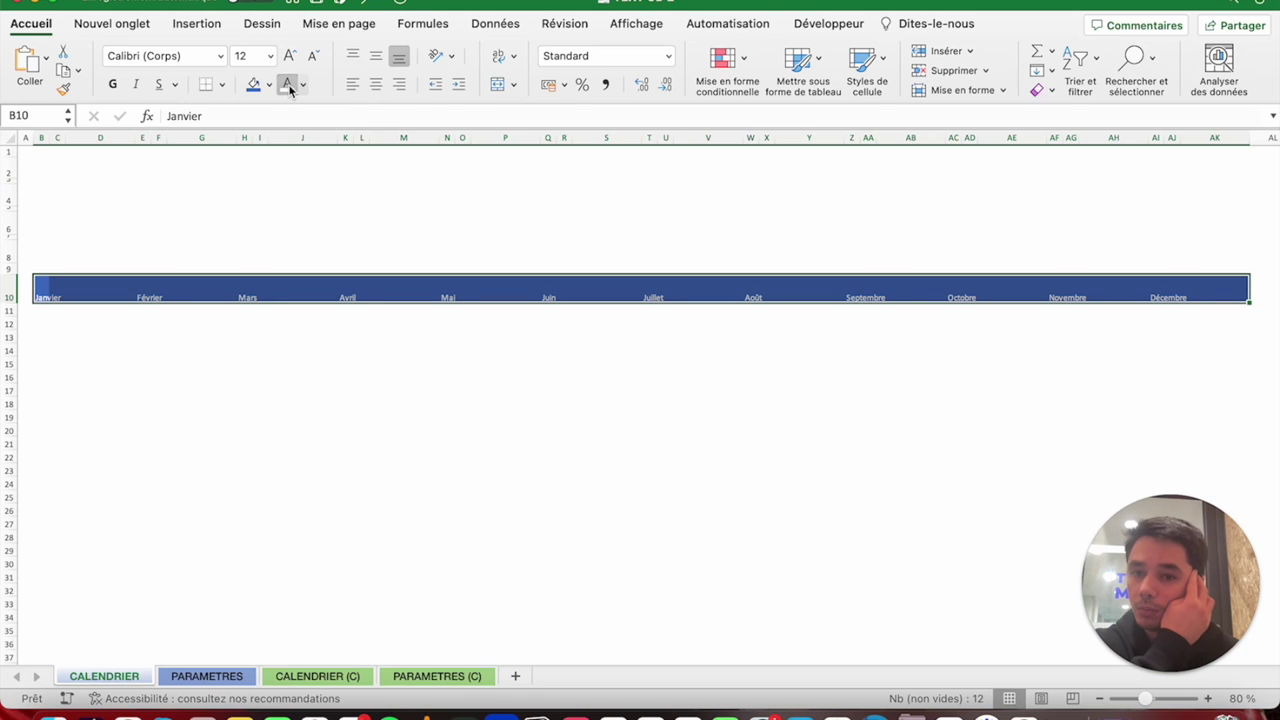
click(112, 87)
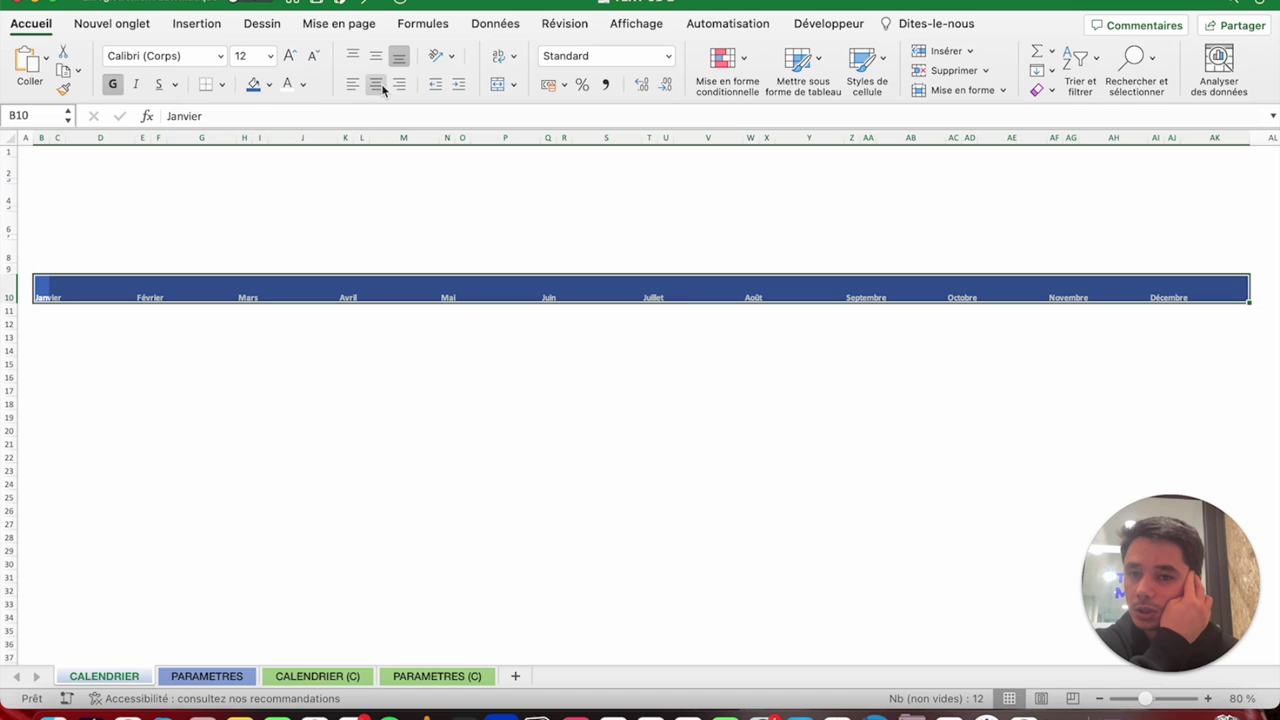
click(376, 55)
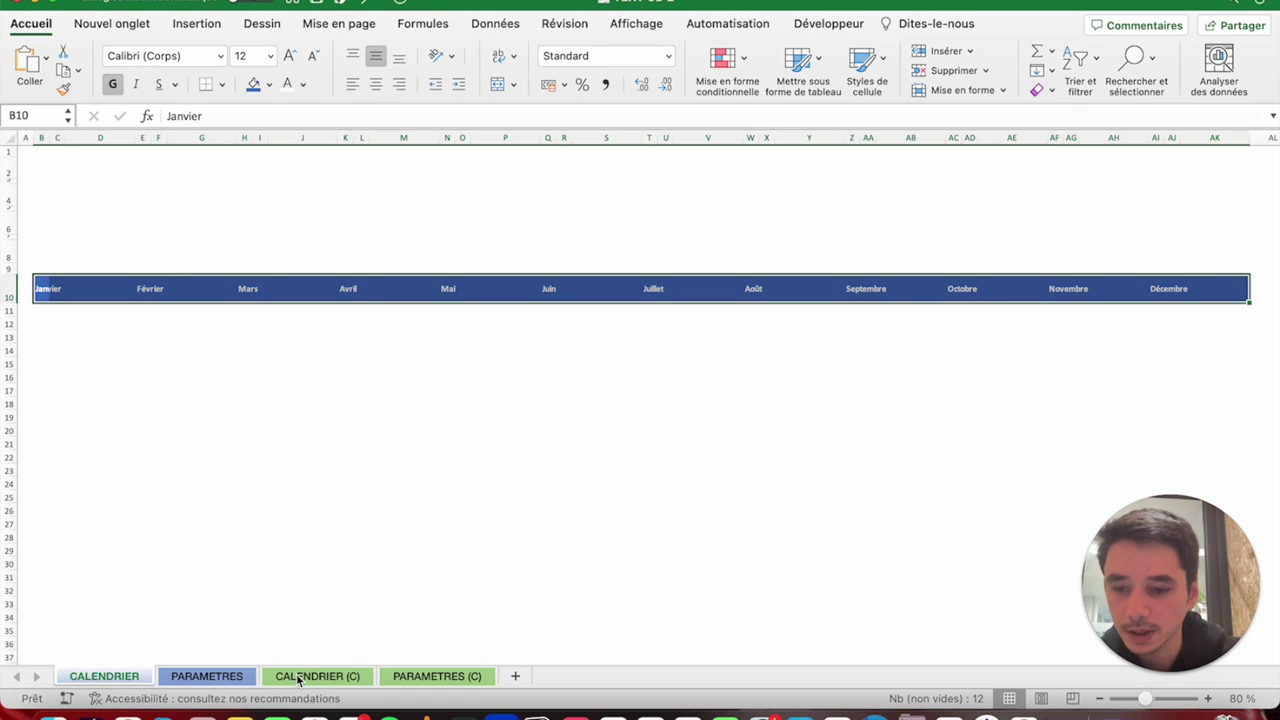
Compare the Janvier header on the CALENDRIER (C) sheet, then return to CALENDRIER.
click(298, 680)
click(84, 284)
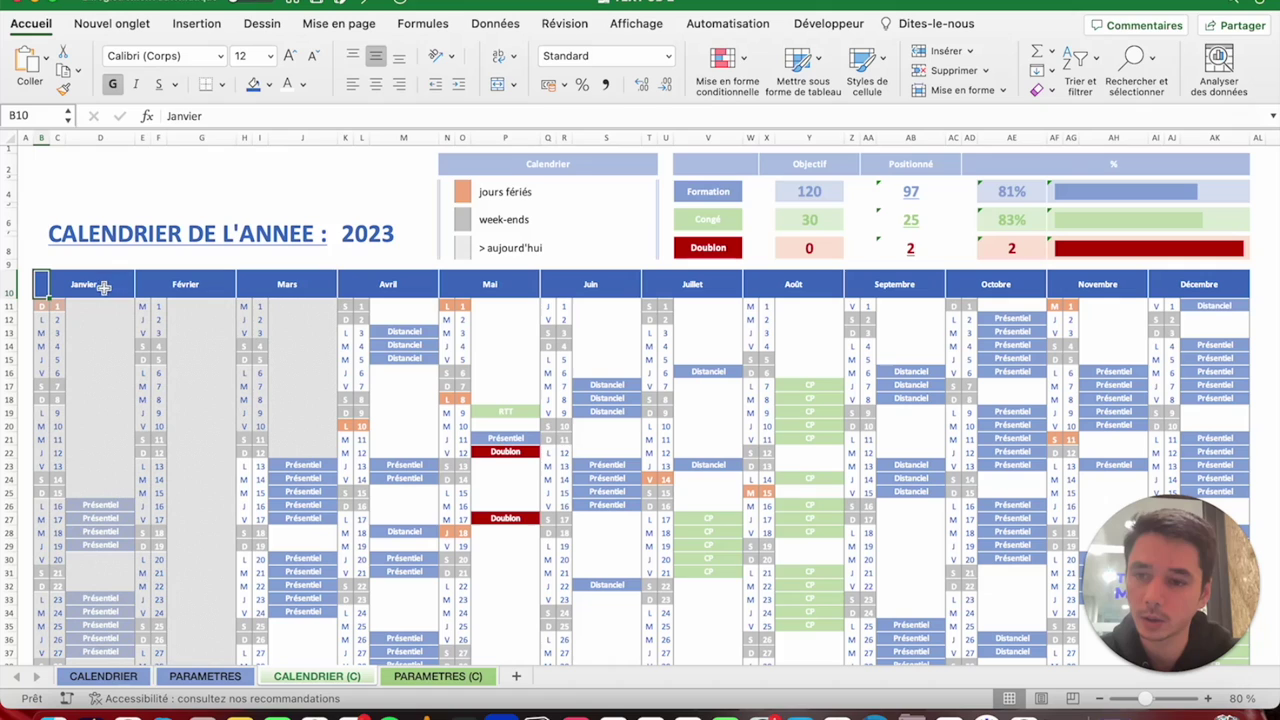
click(118, 677)
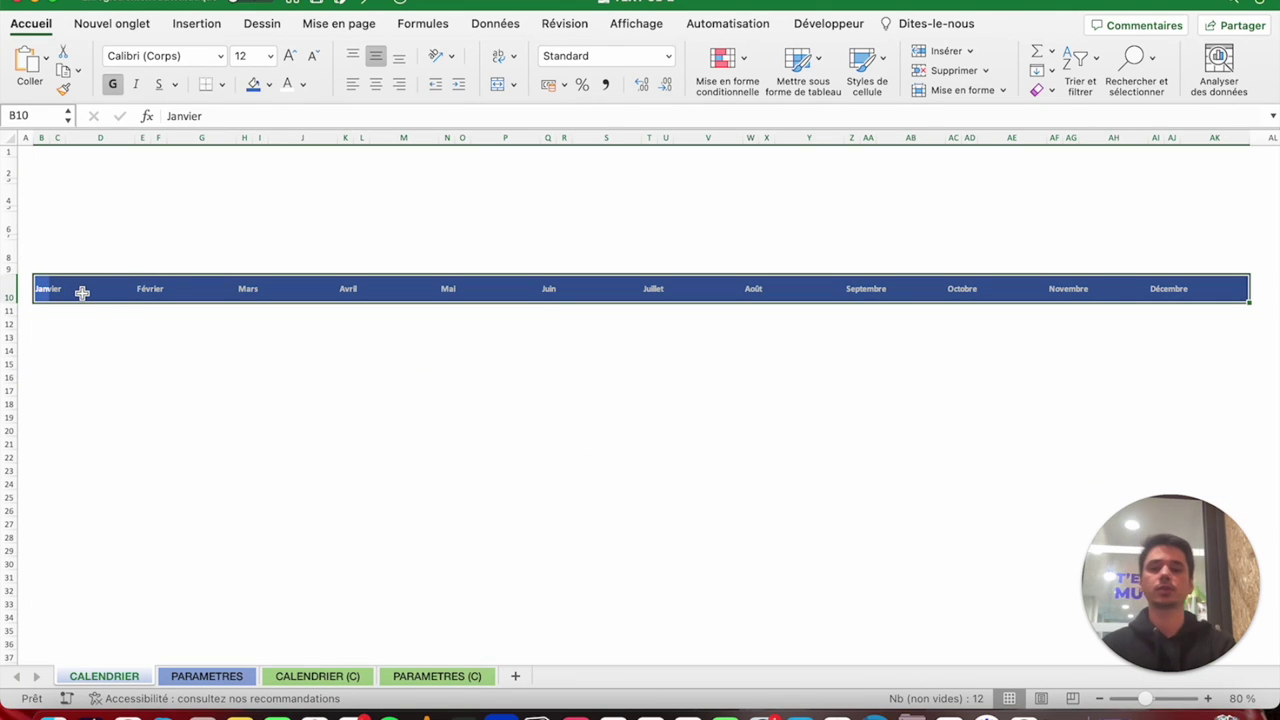
Set row 10's horizontal alignment to 'Centré sur plusieurs colonnes' in Format Cells.
right_click(83, 294)
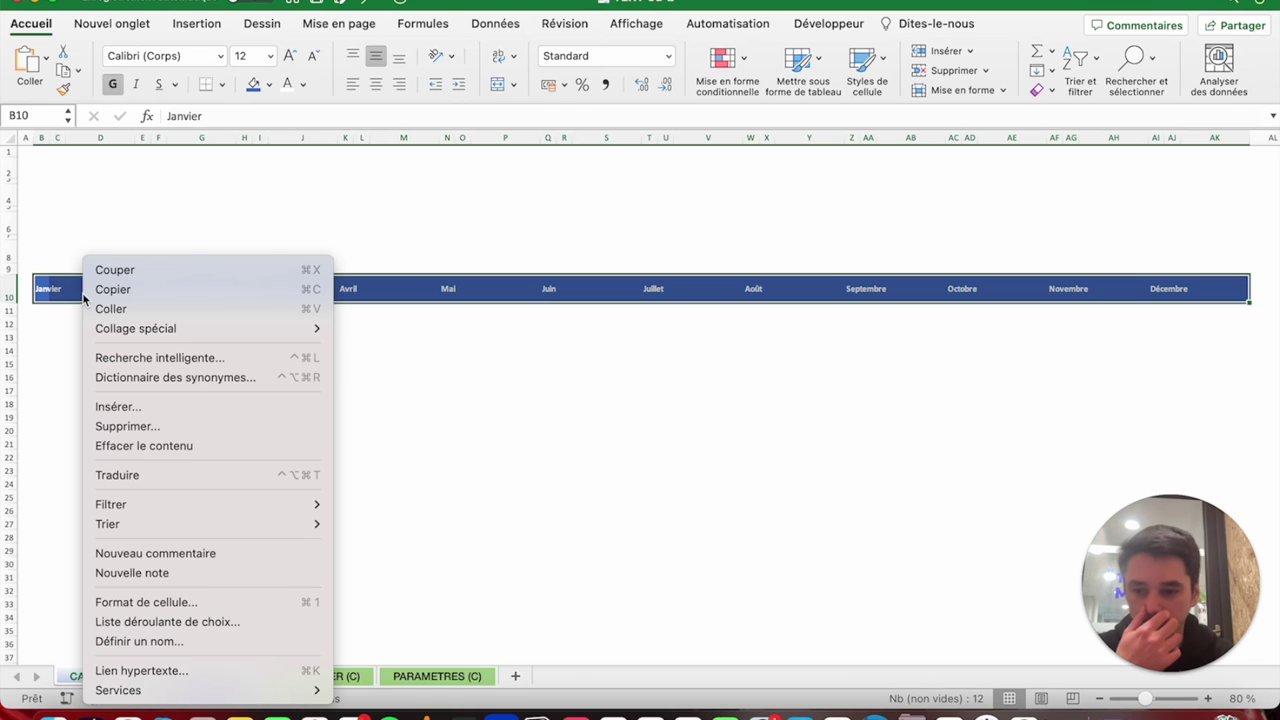
click(186, 601)
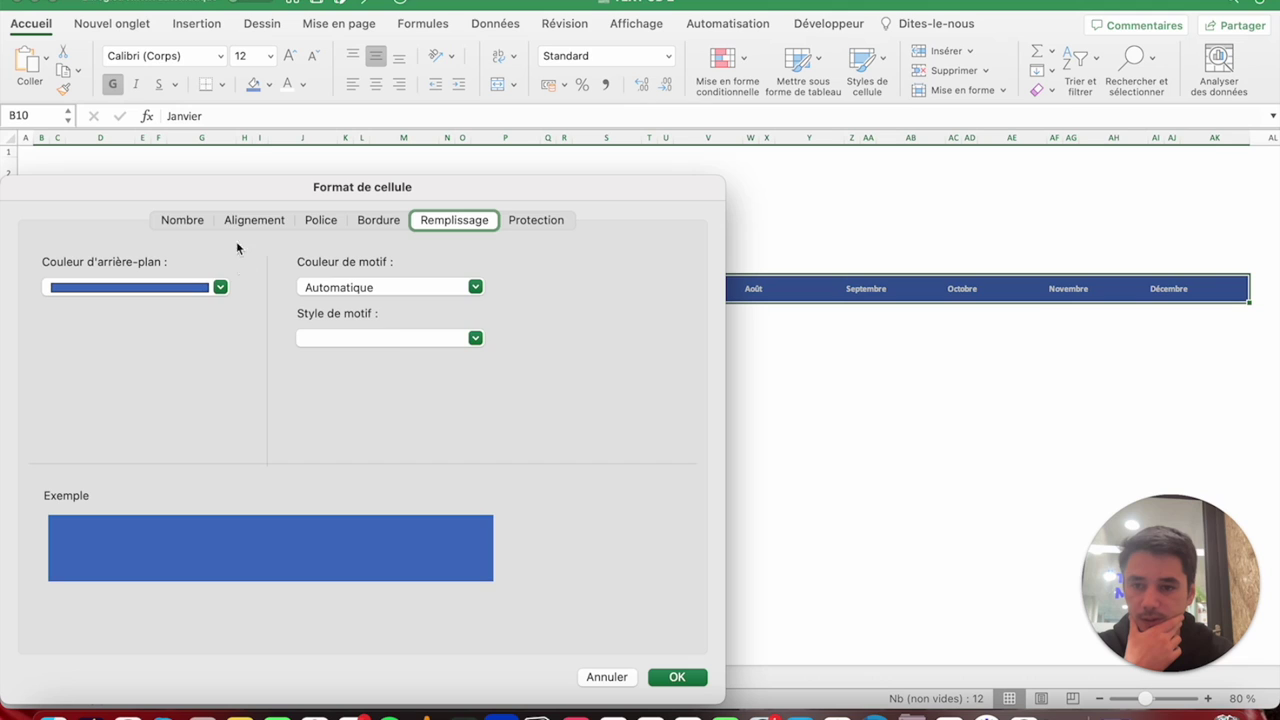
click(257, 222)
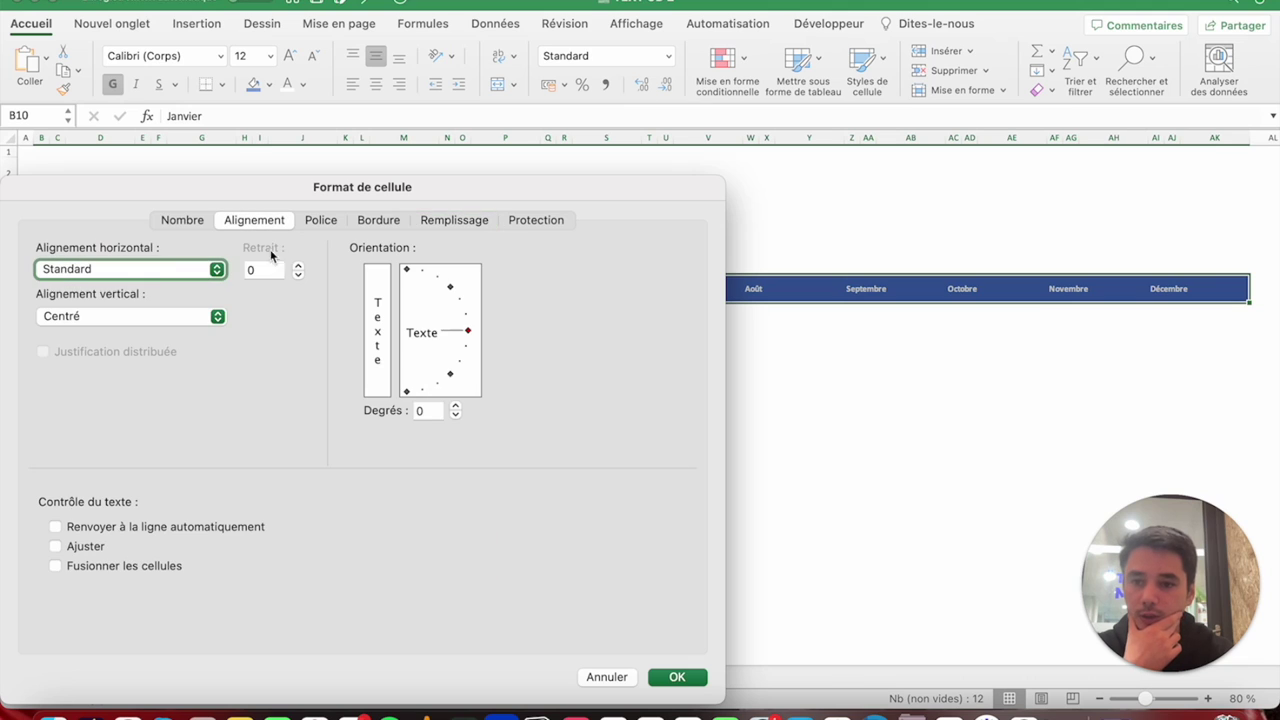
click(173, 272)
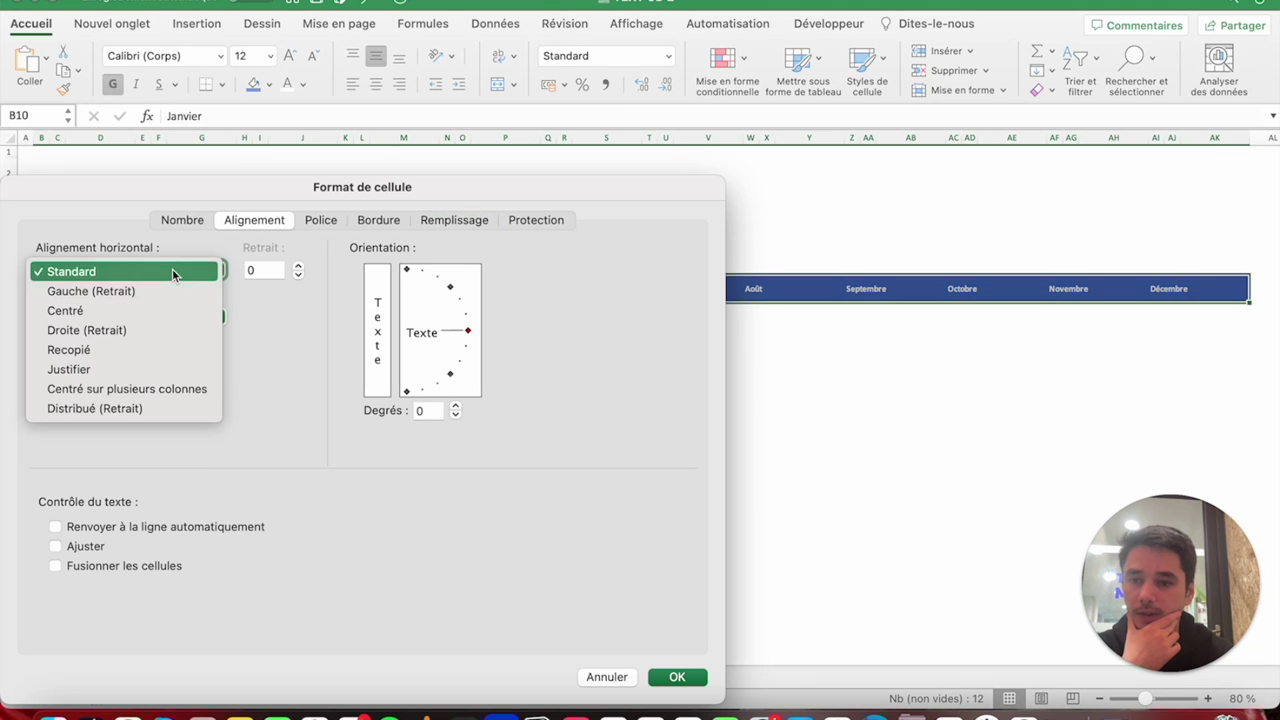
click(147, 389)
click(677, 677)
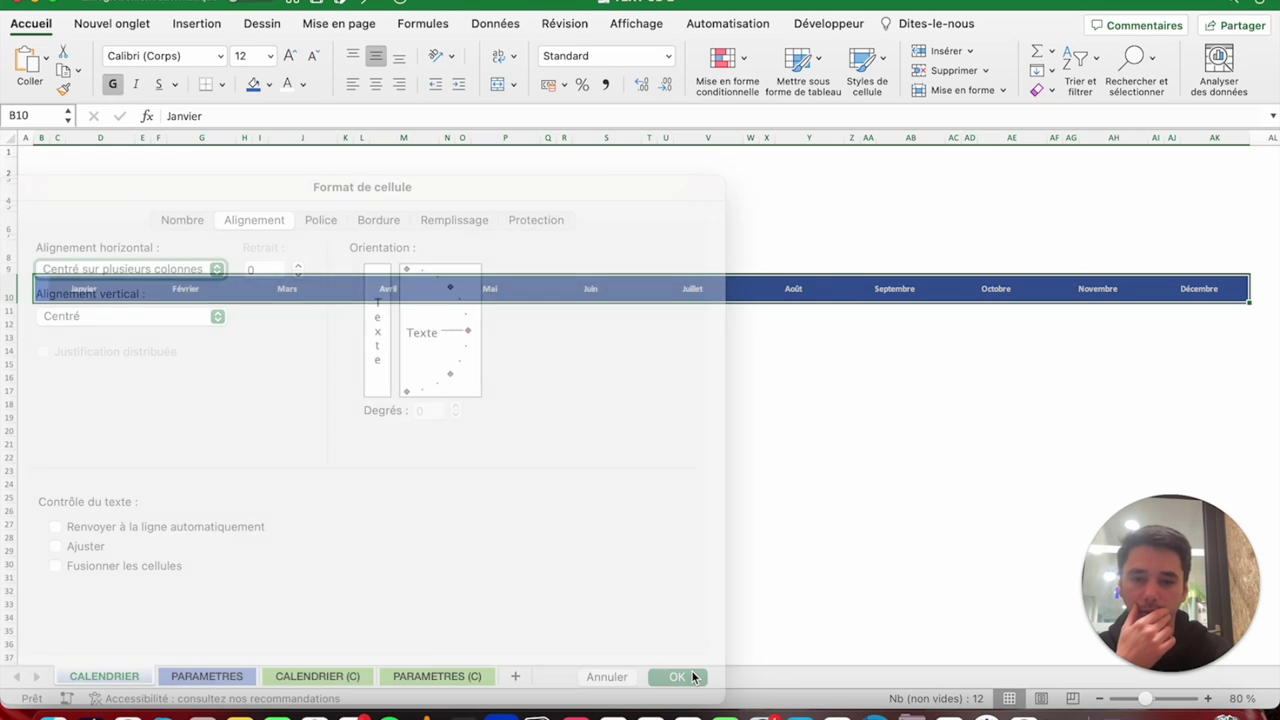
click(361, 349)
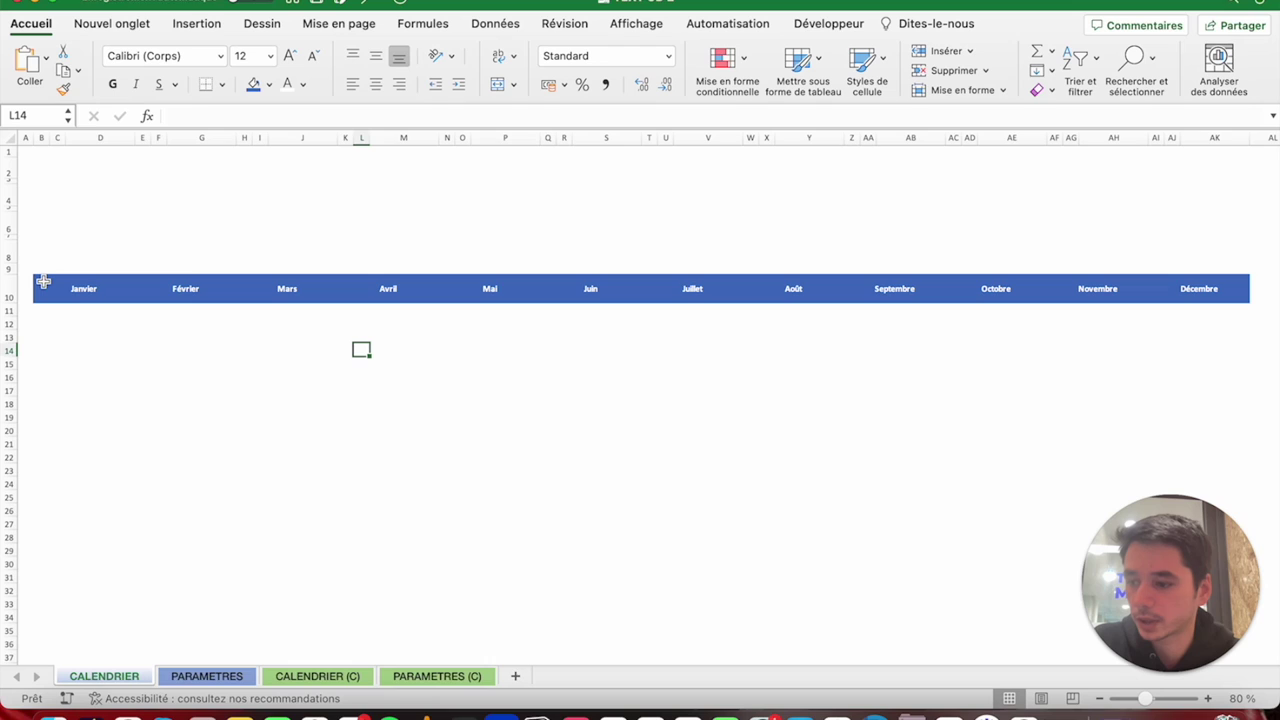
Give the Janvier header block B10:D10 a white right border.
drag(40, 285, 114, 288)
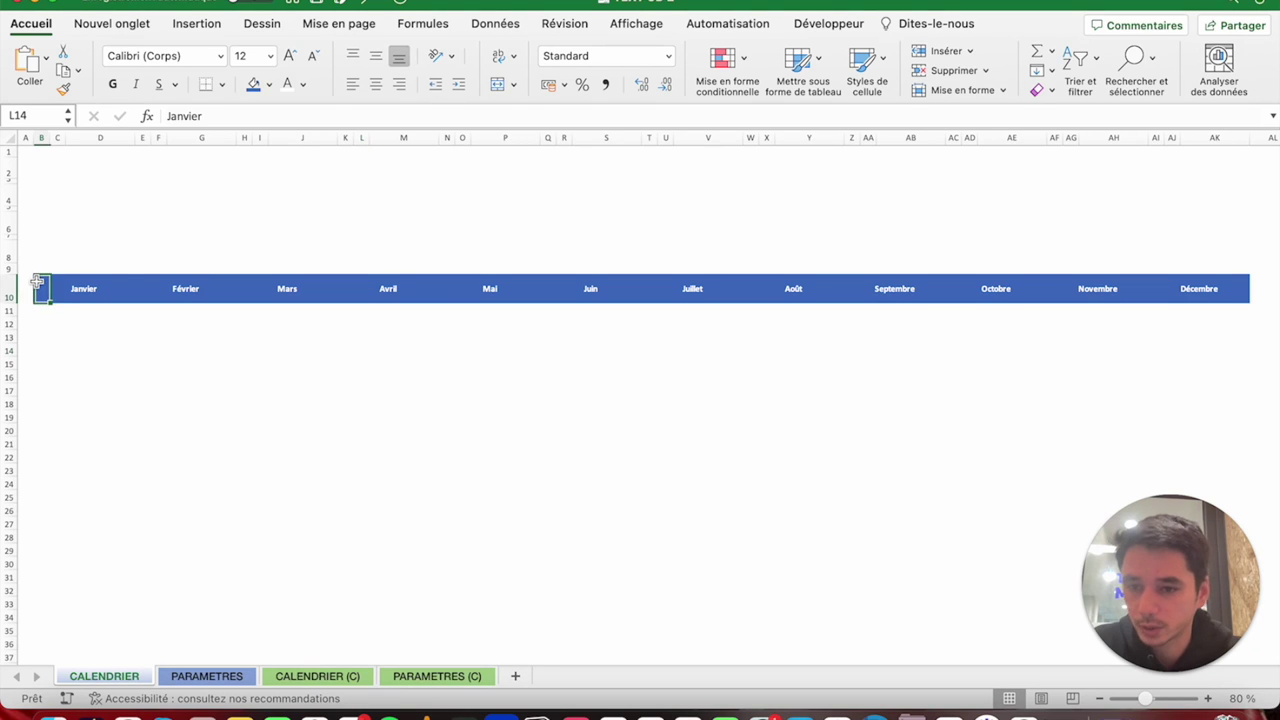
click(114, 288)
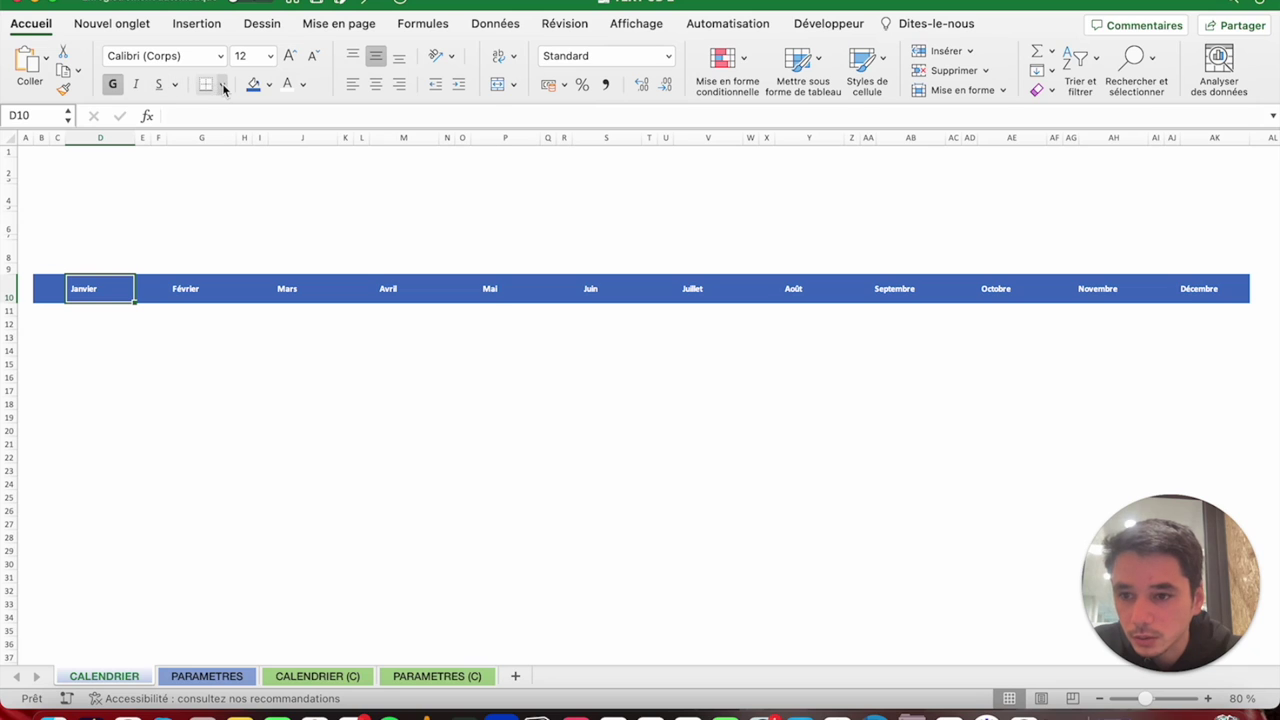
click(223, 86)
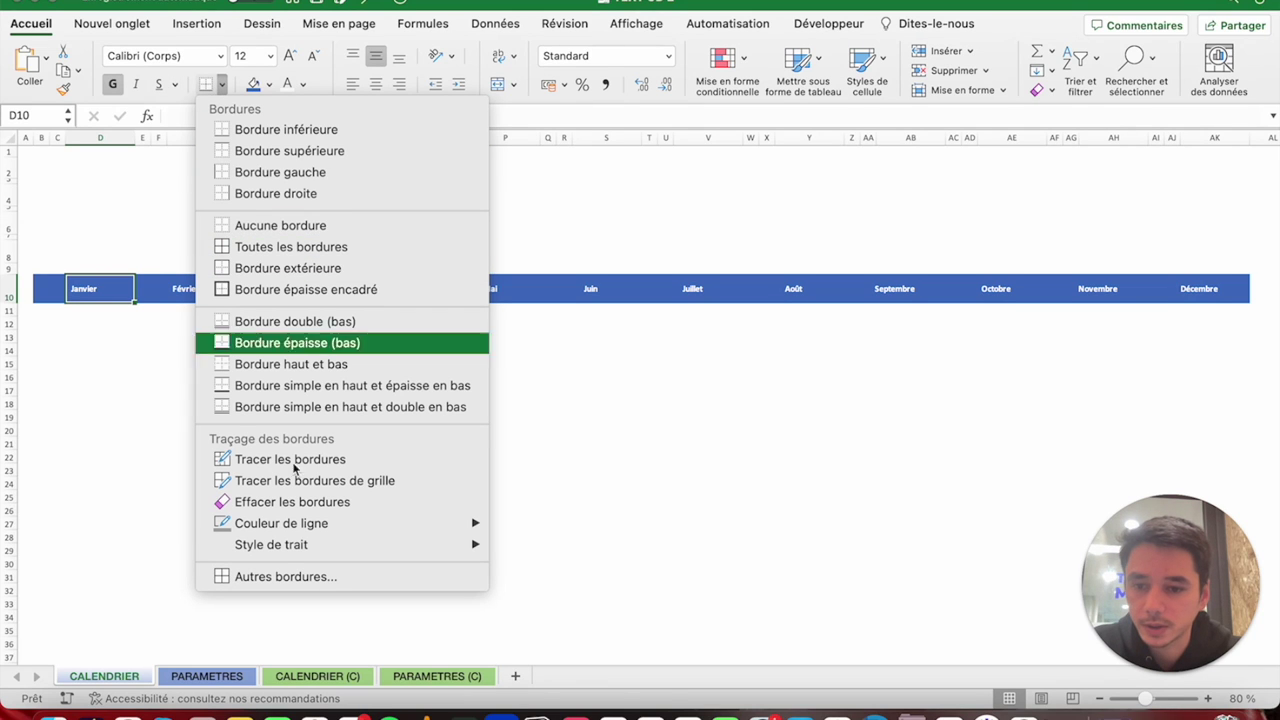
mouse_move(300, 530)
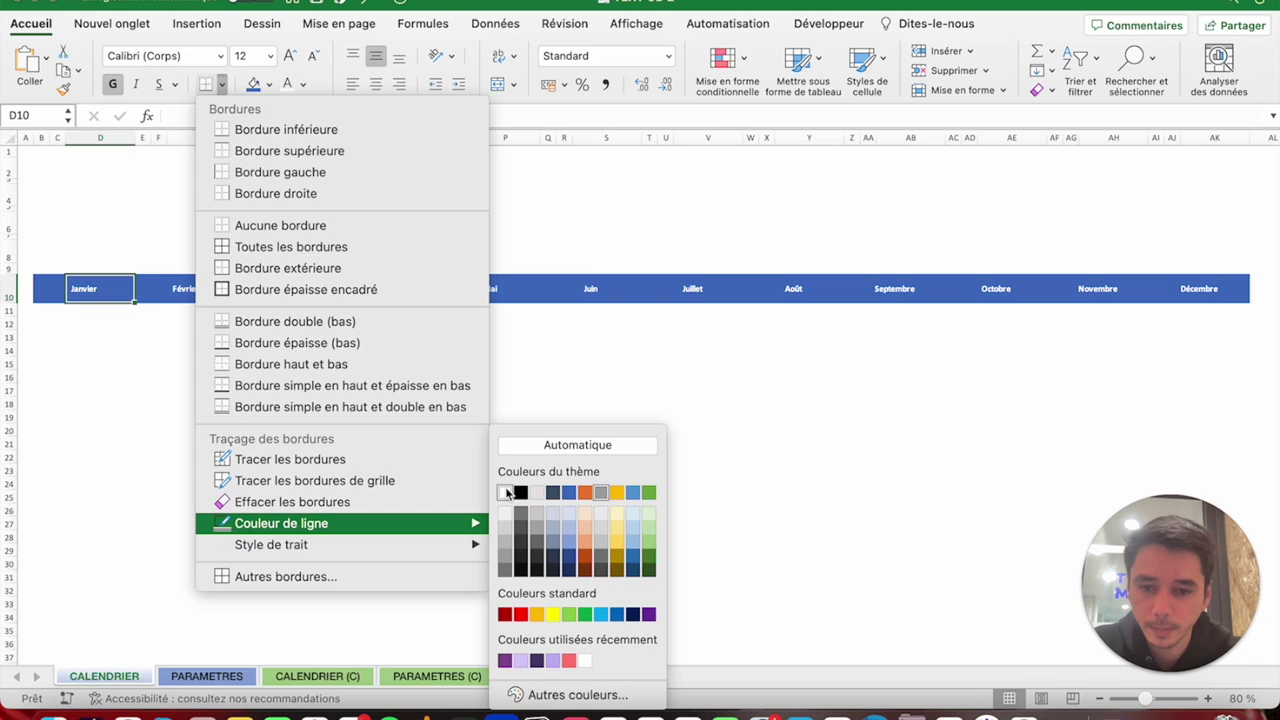
click(506, 492)
click(223, 86)
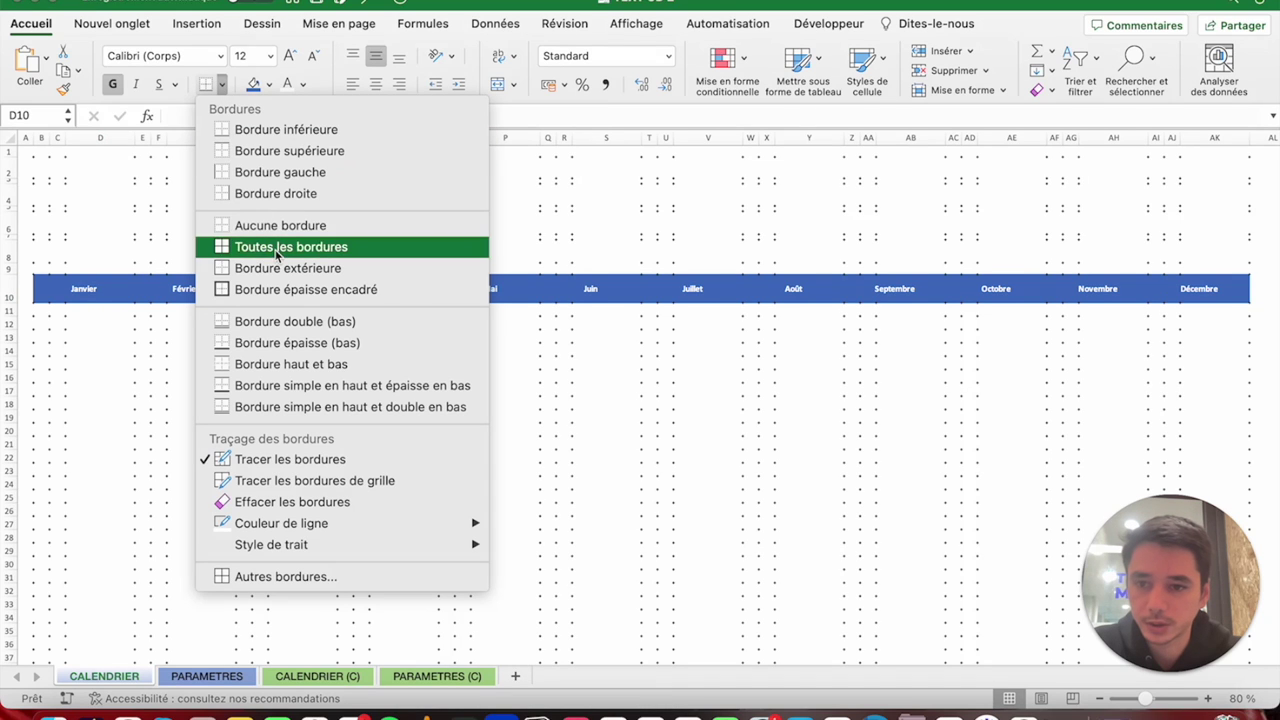
click(270, 205)
key(Escape)
Multi-select the Février through Novembre headers, leaving out Décembre.
click(209, 292)
super+click(312, 290)
super+click(403, 287)
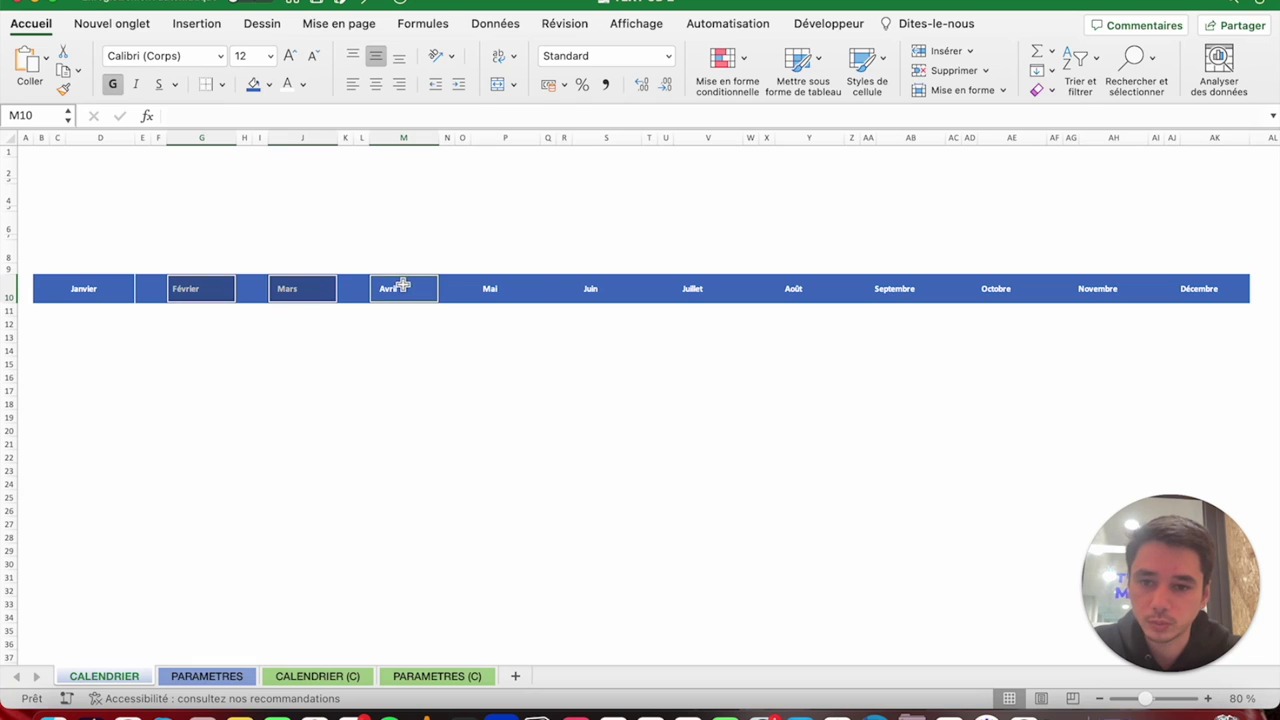
super+click(520, 289)
super+click(609, 290)
super+click(705, 288)
super+click(816, 288)
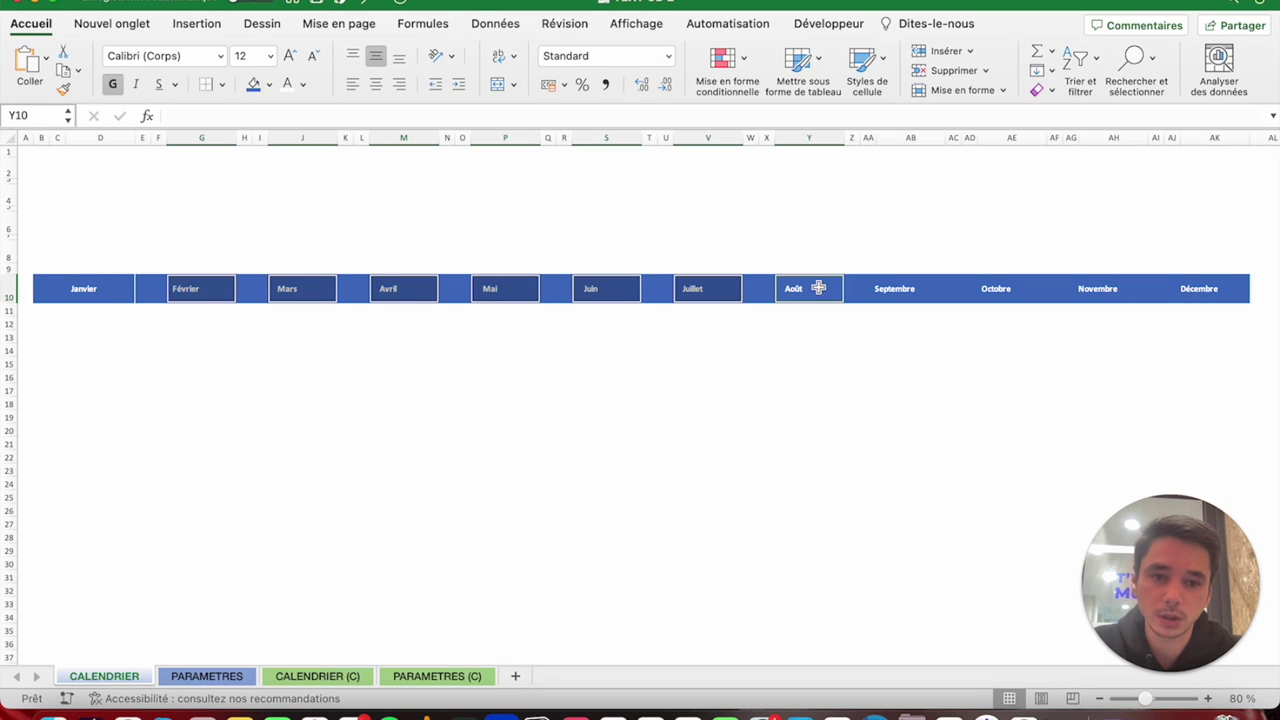
super+click(906, 289)
super+click(1018, 288)
super+click(1100, 288)
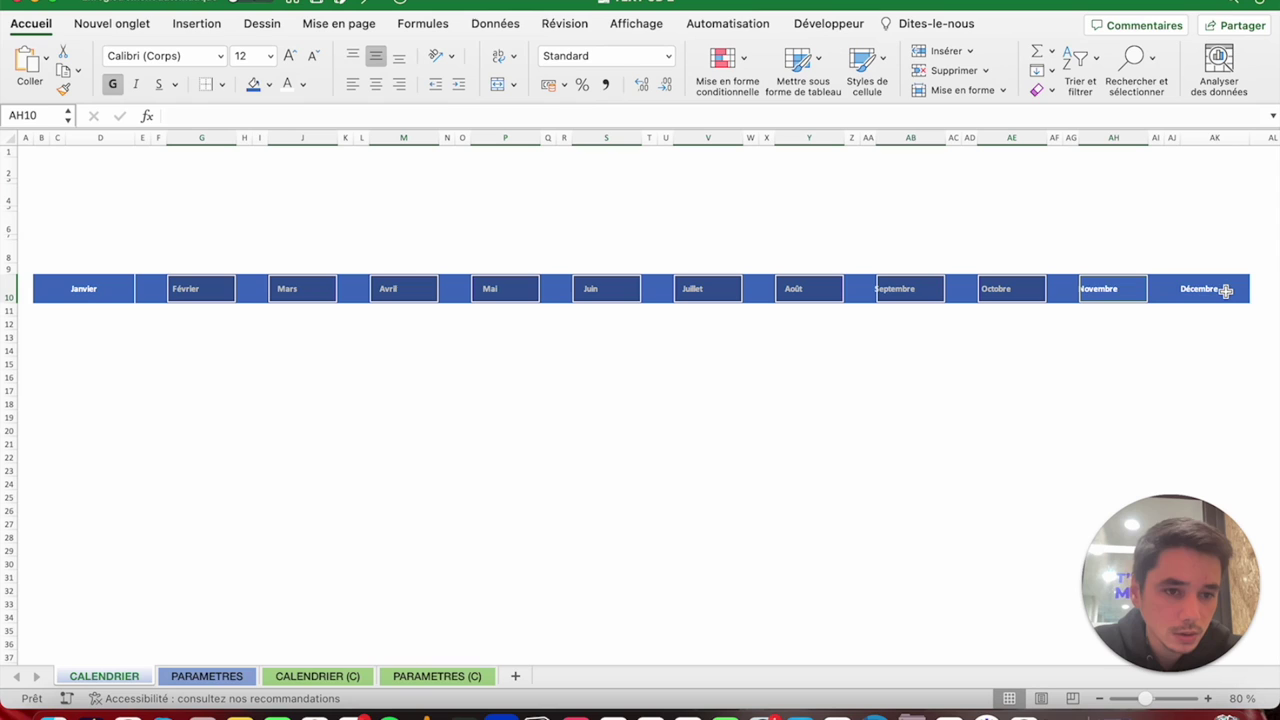
super+click(1223, 288)
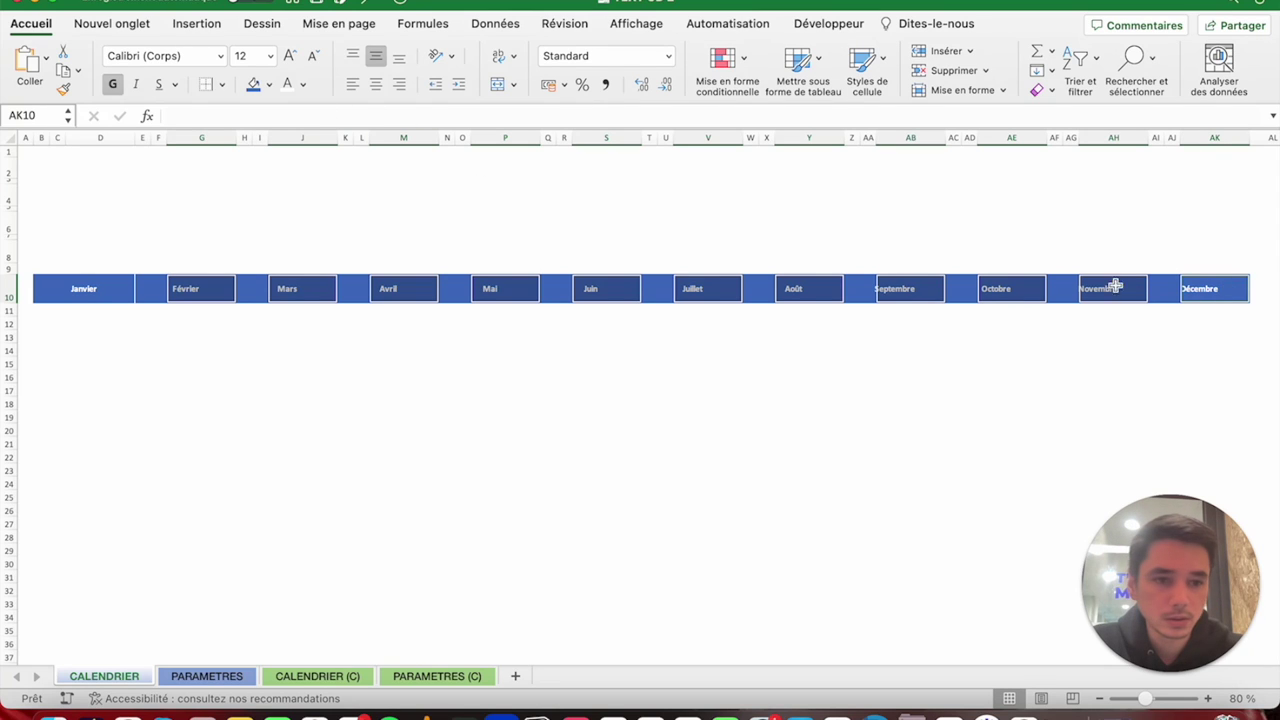
super+click(1235, 288)
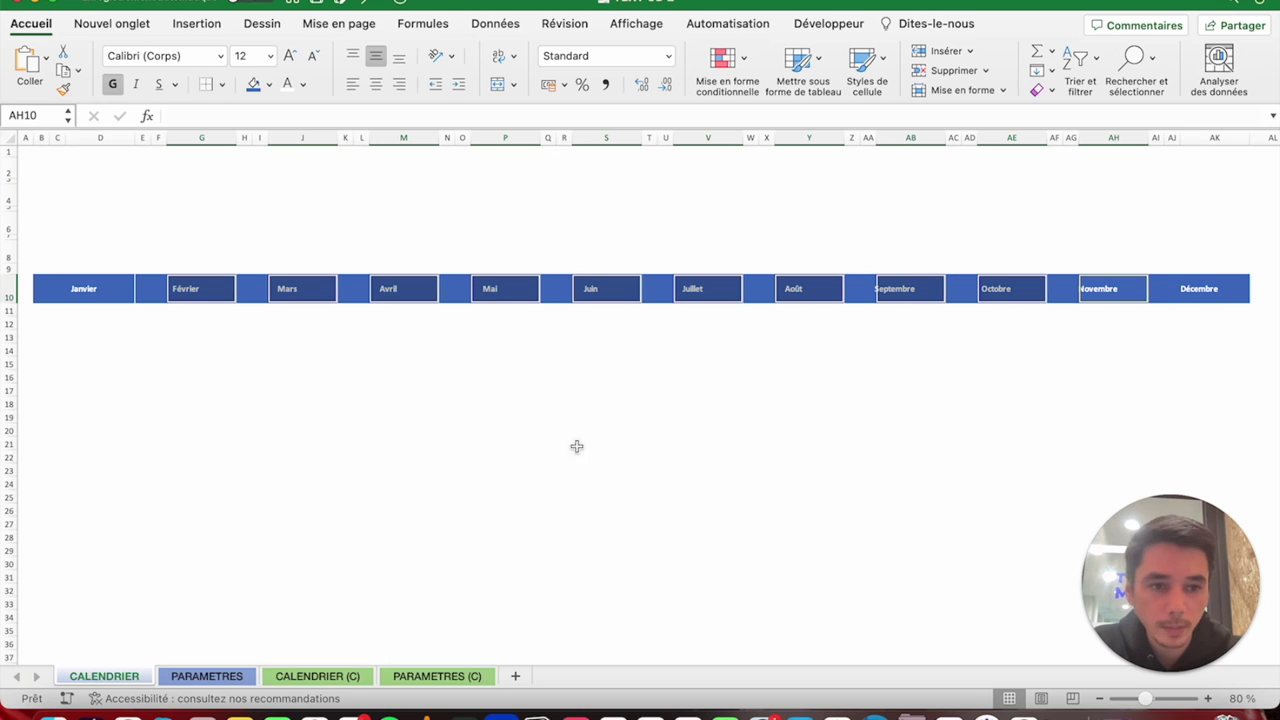
click(649, 521)
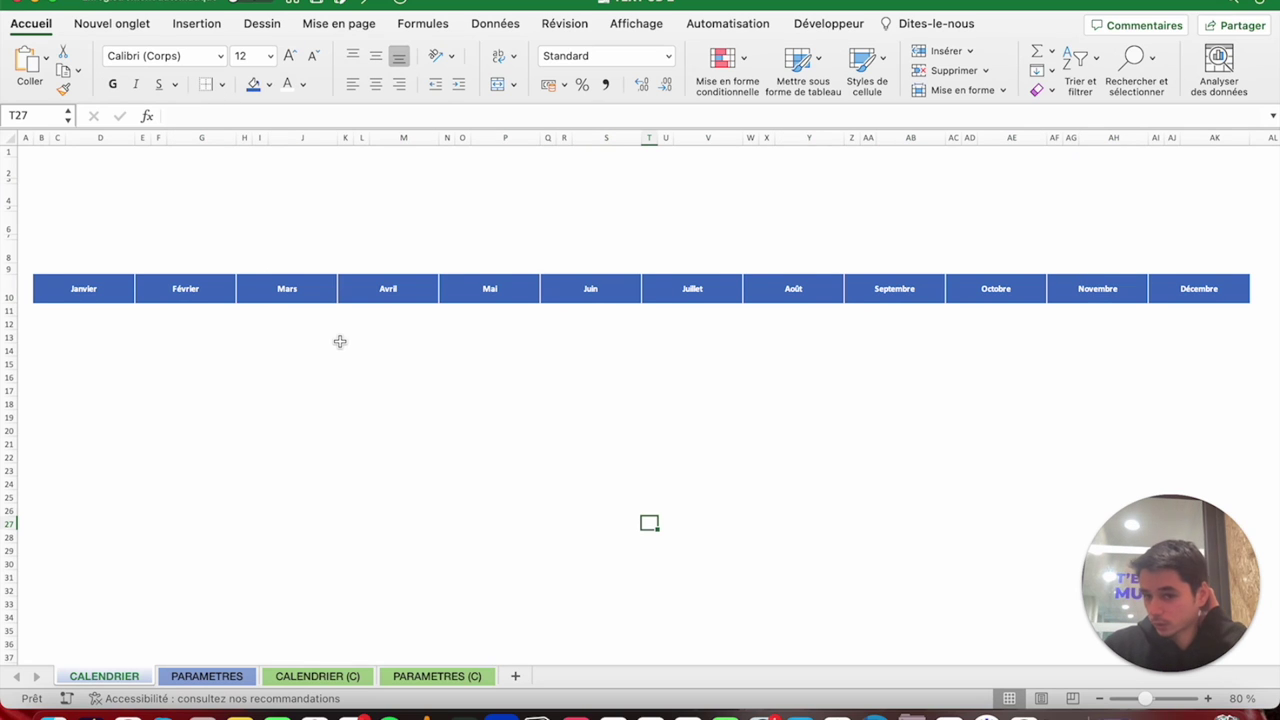
click(338, 675)
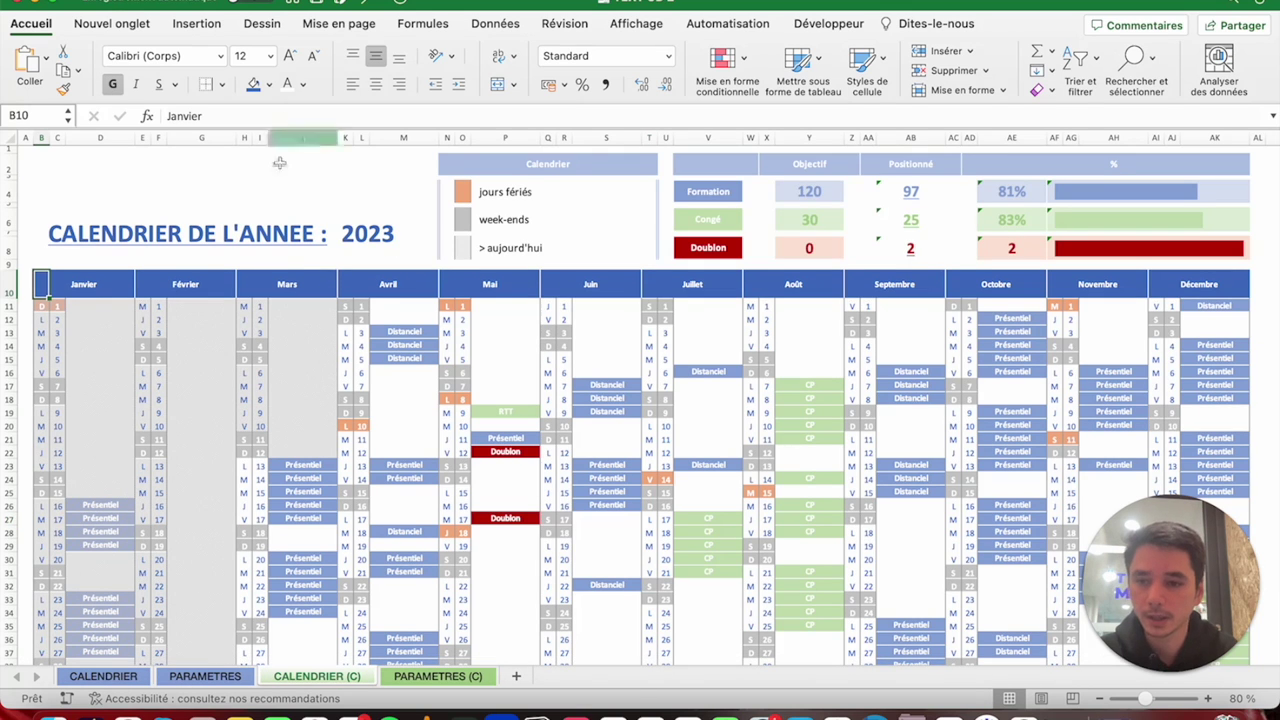
click(66, 235)
drag(66, 235, 426, 230)
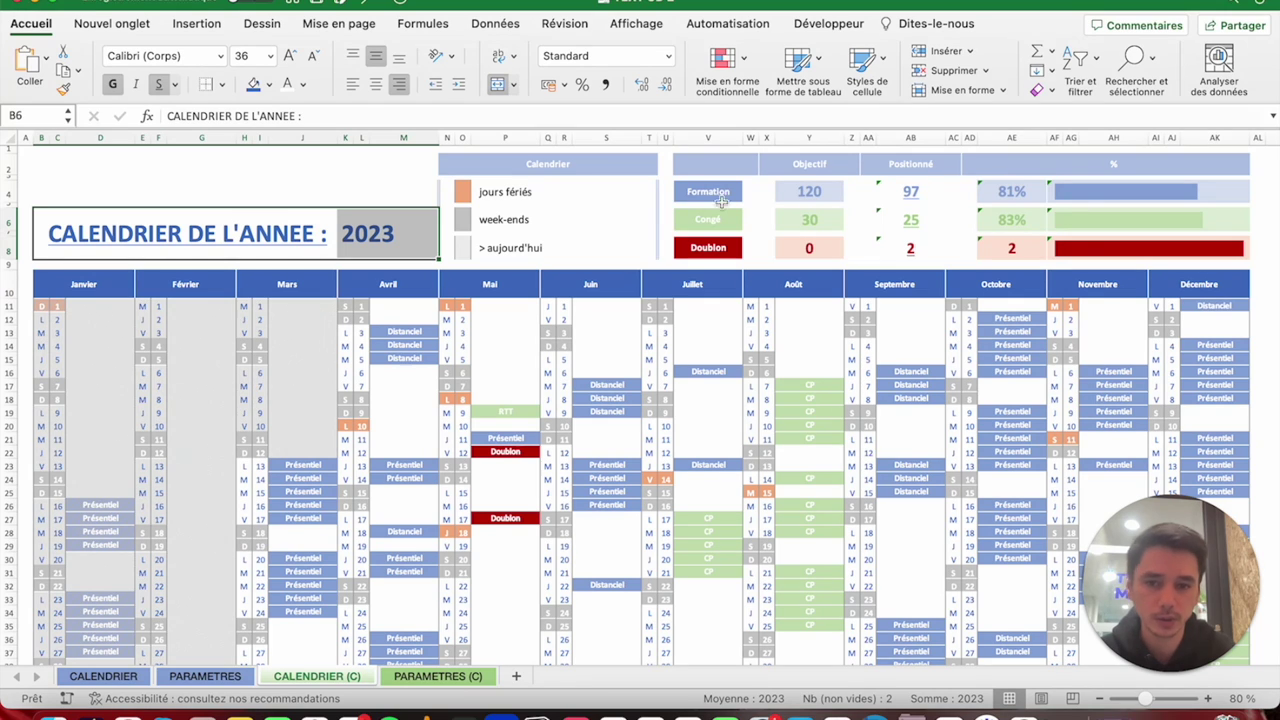
drag(521, 158, 550, 252)
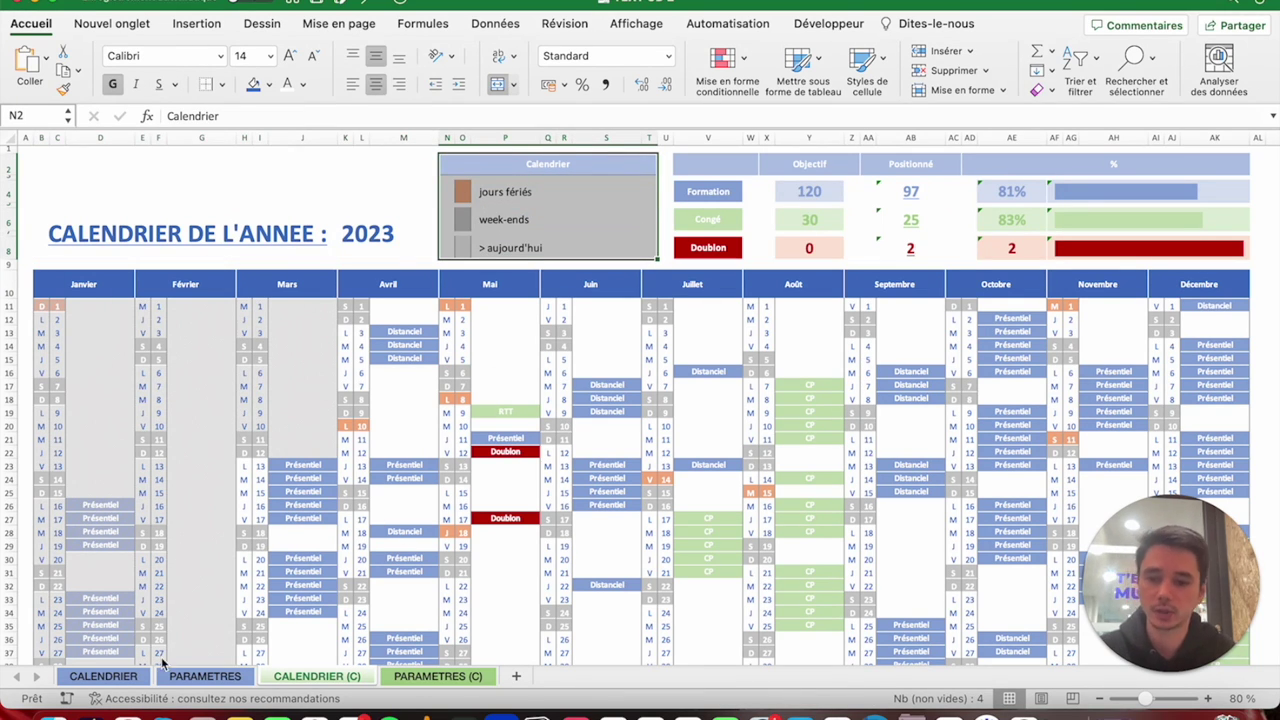
click(101, 677)
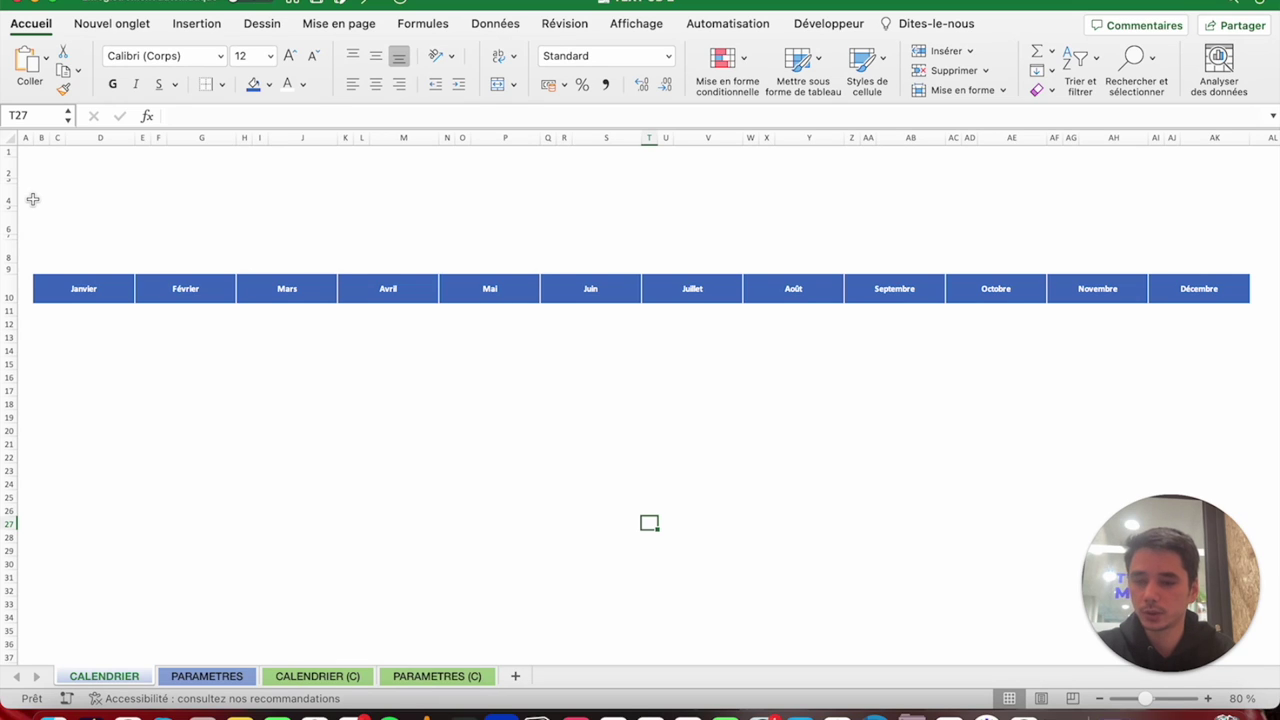
Merge and centre B6:J8 and enter 'CALENDRIER' as the title.
click(40, 197)
drag(39, 222, 226, 262)
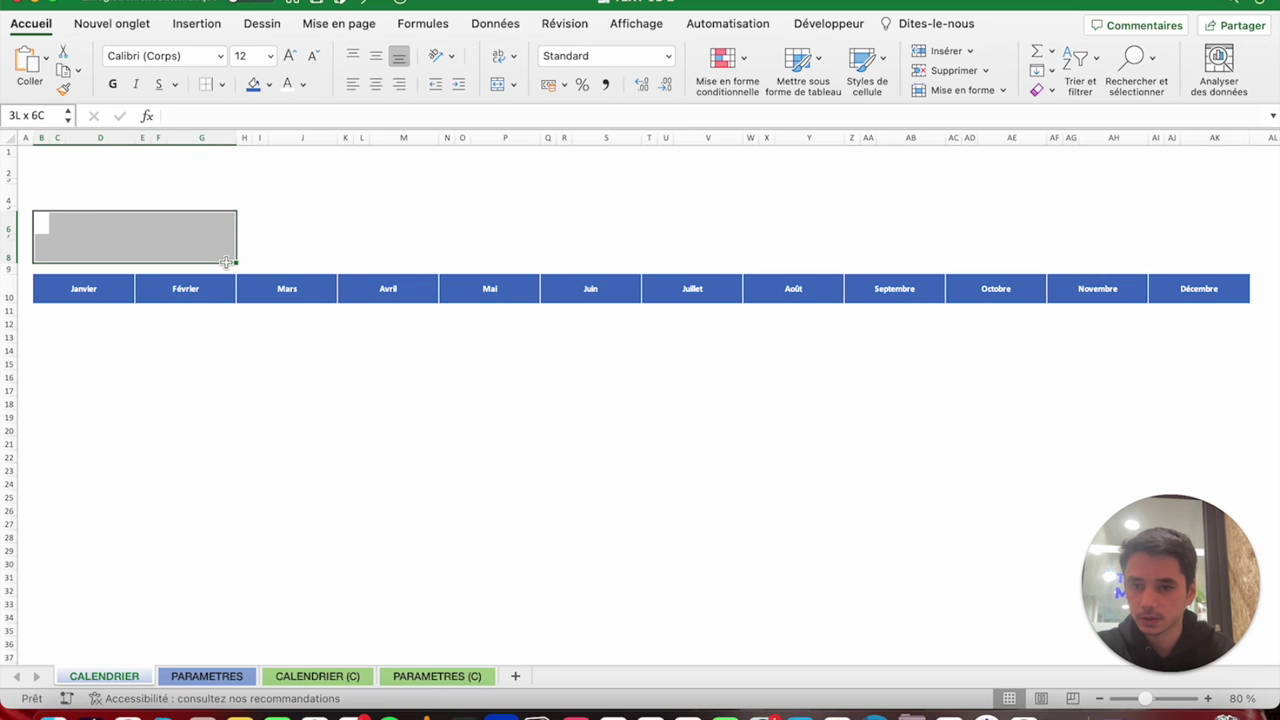
drag(227, 261, 280, 262)
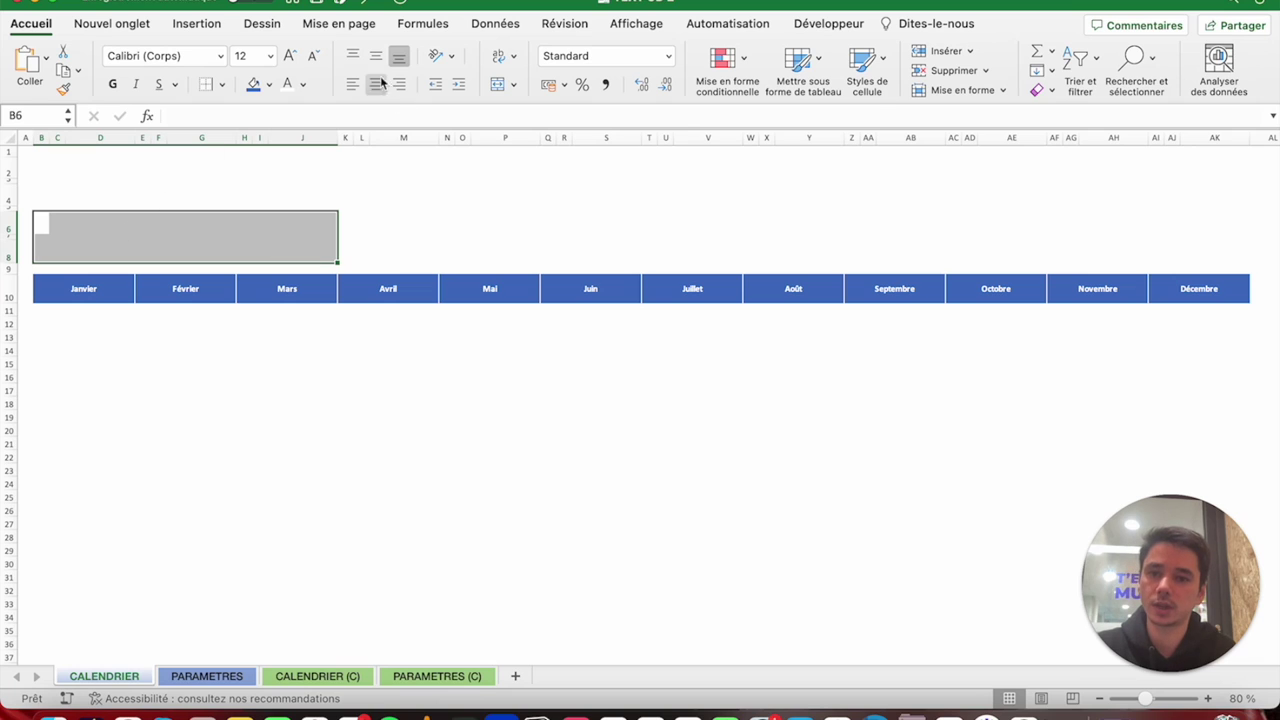
click(497, 85)
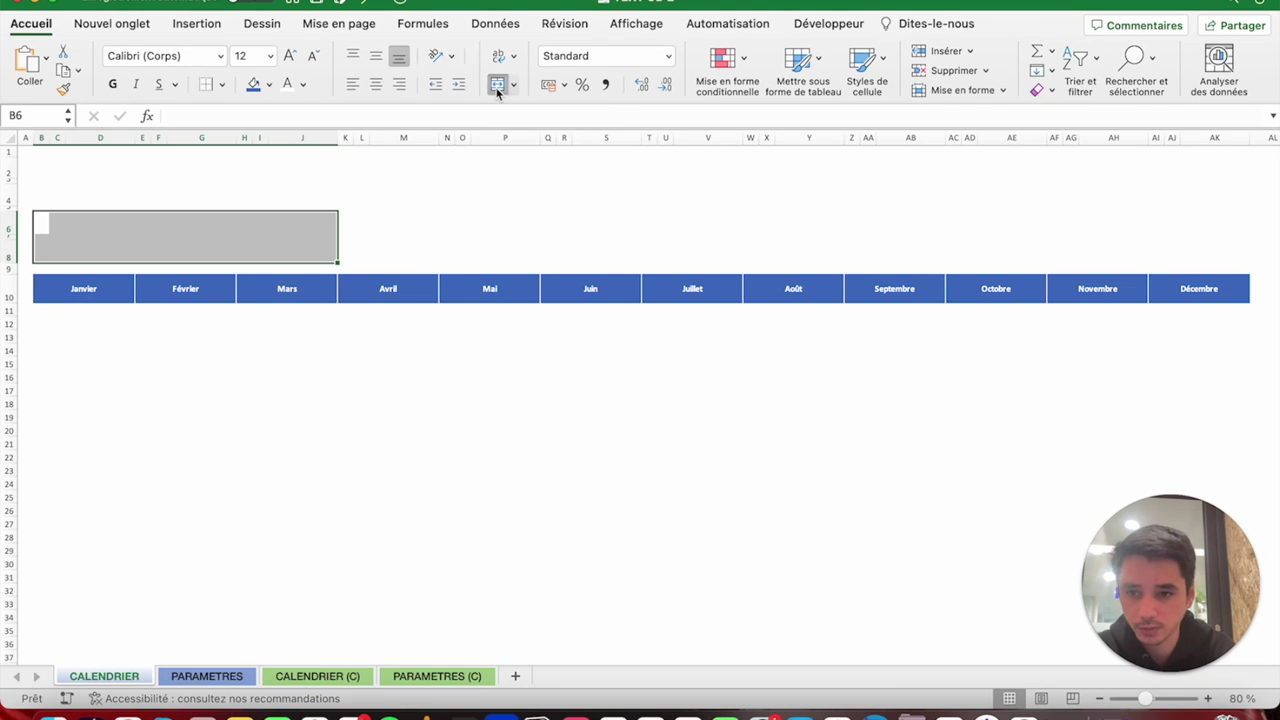
text(CAL)
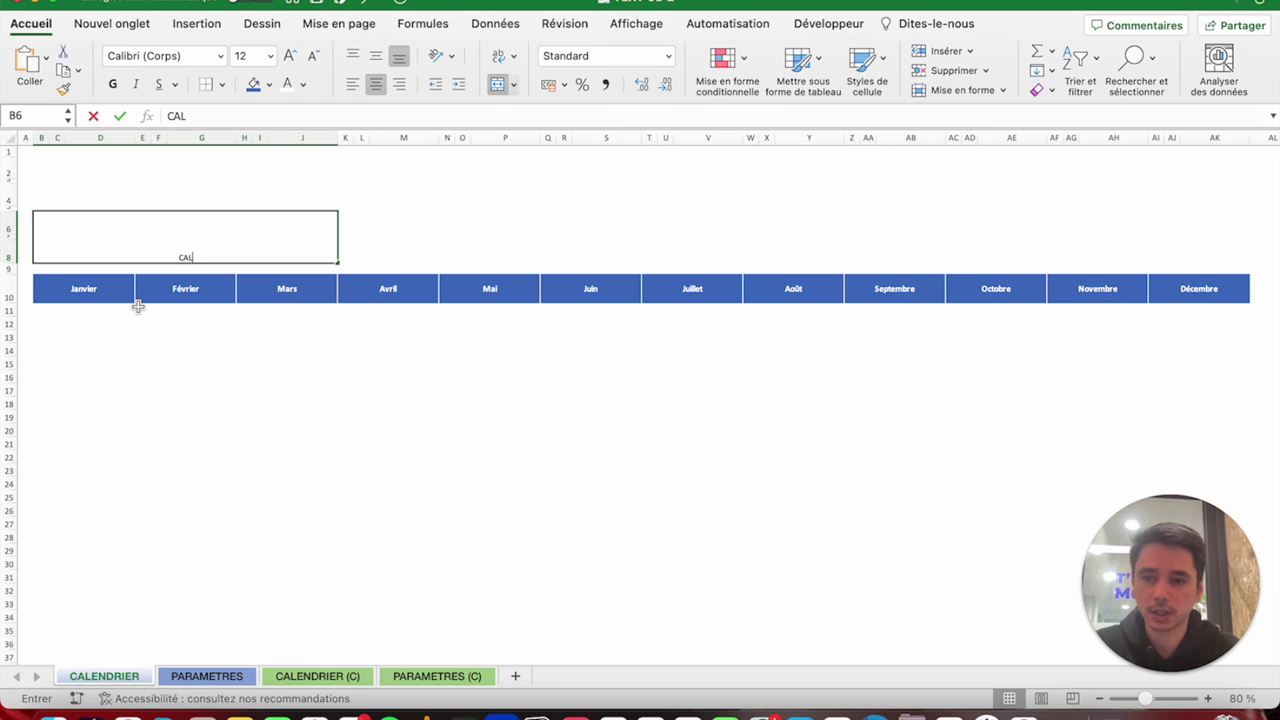
text(ENDRIER :)
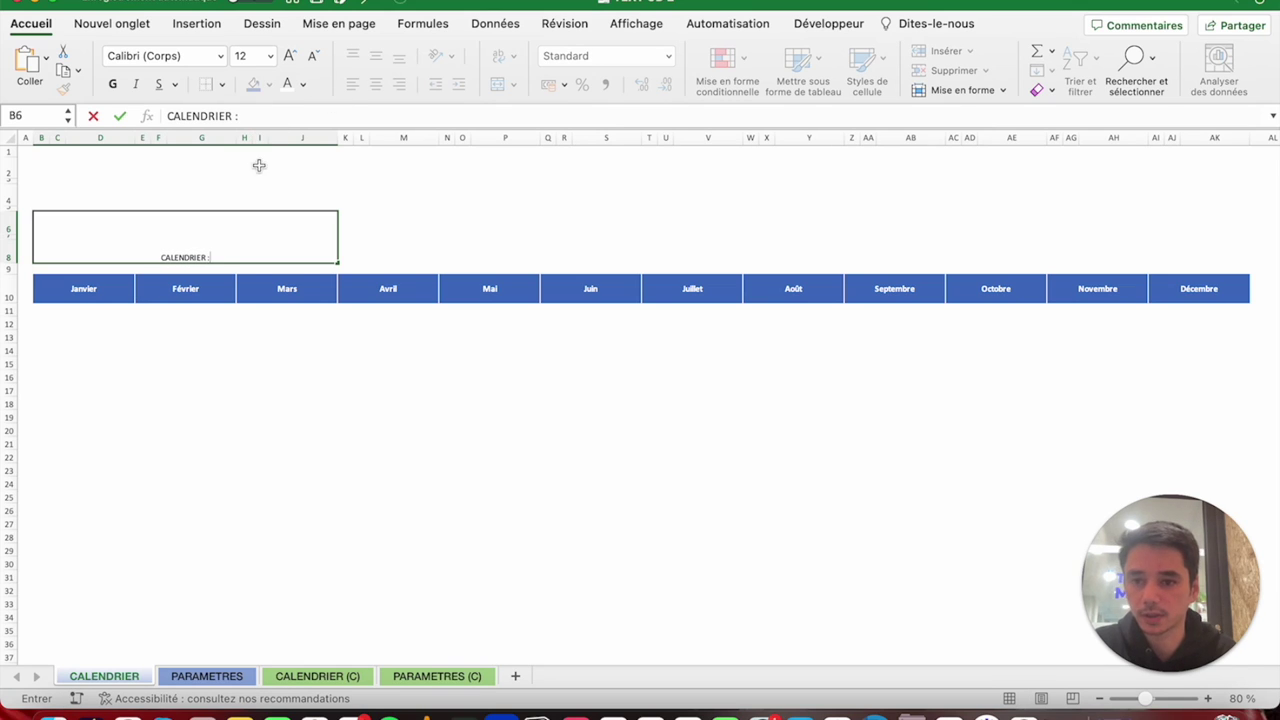
key(Return)
key(Up)
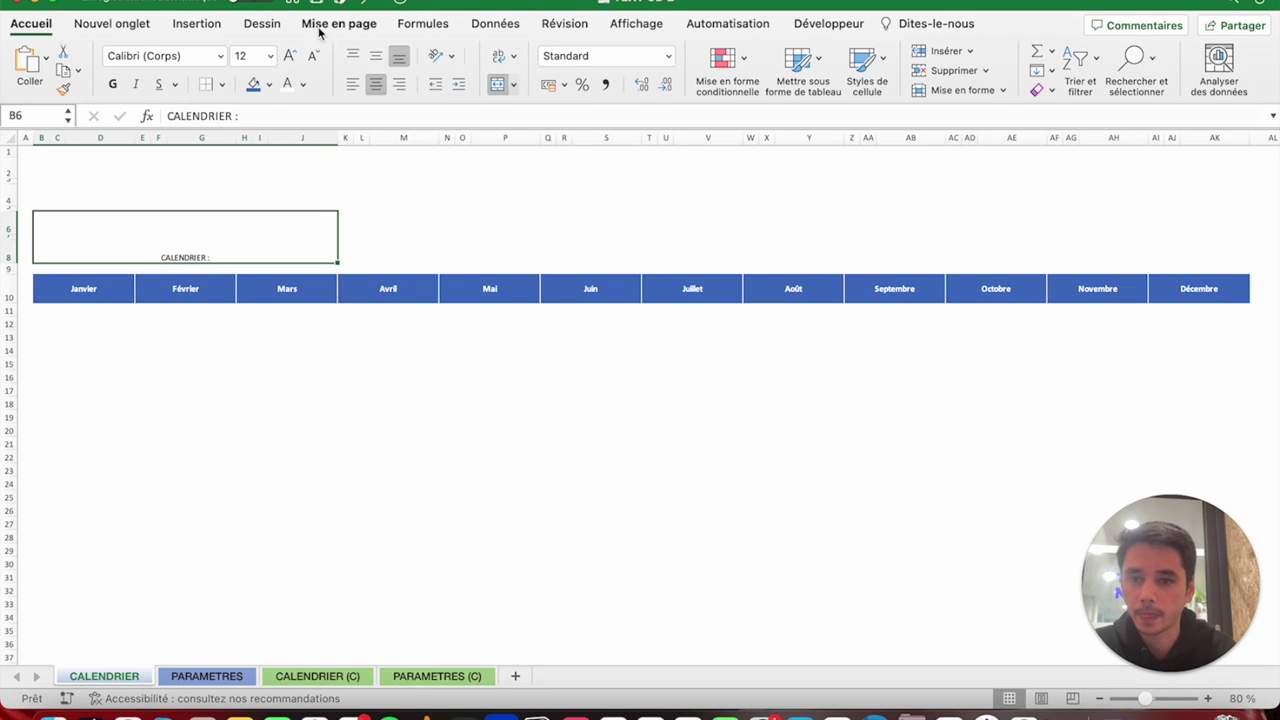
Format the title as vertically centred, size 36, blue, bold and underlined.
click(376, 55)
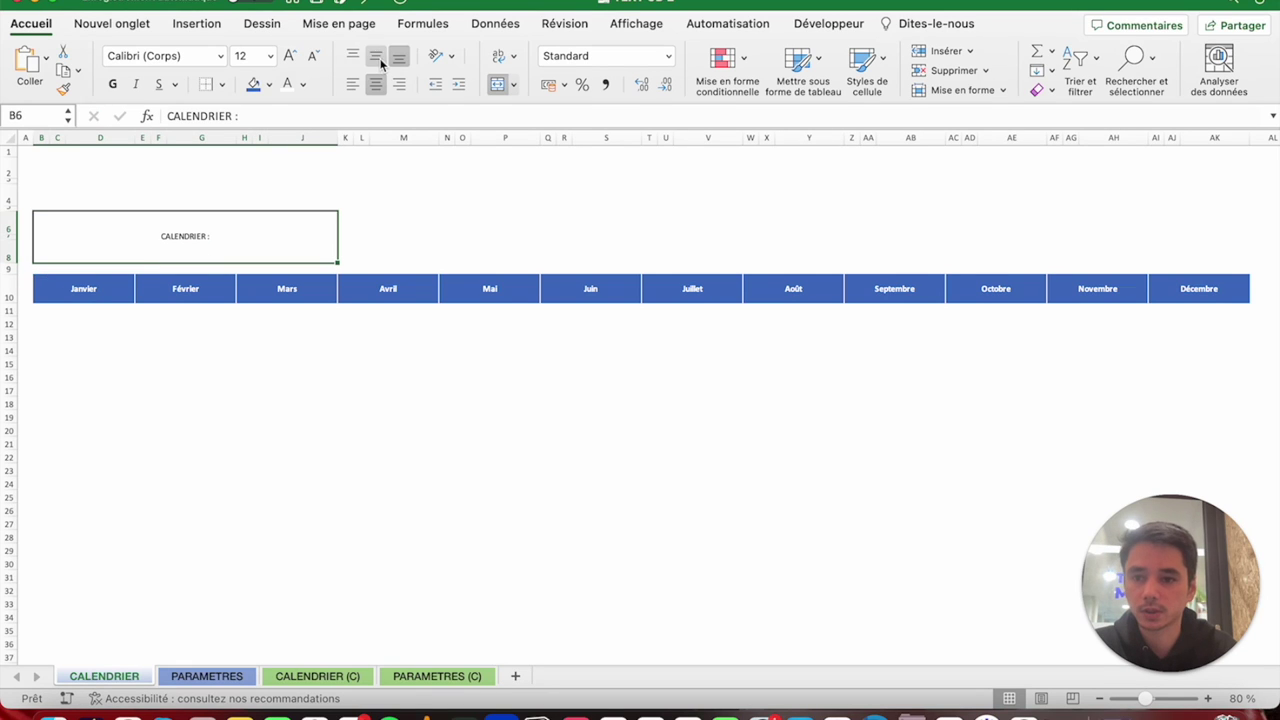
click(270, 56)
click(258, 334)
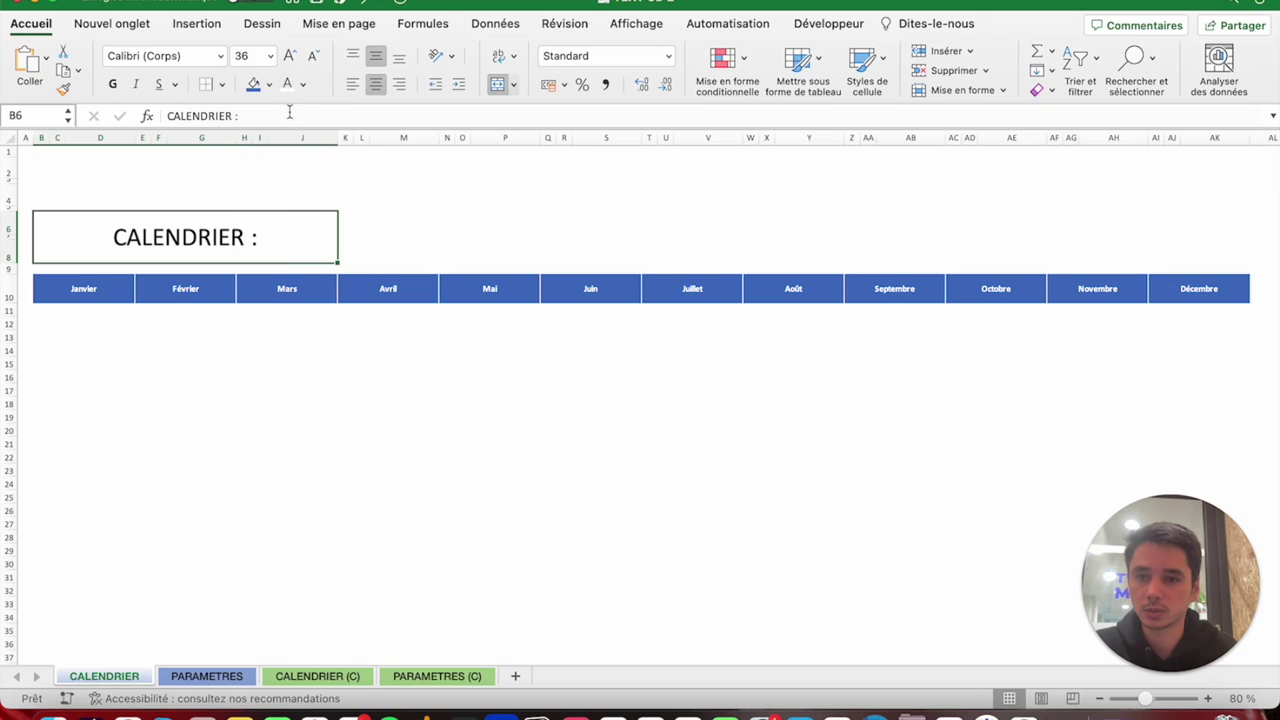
click(301, 85)
click(356, 163)
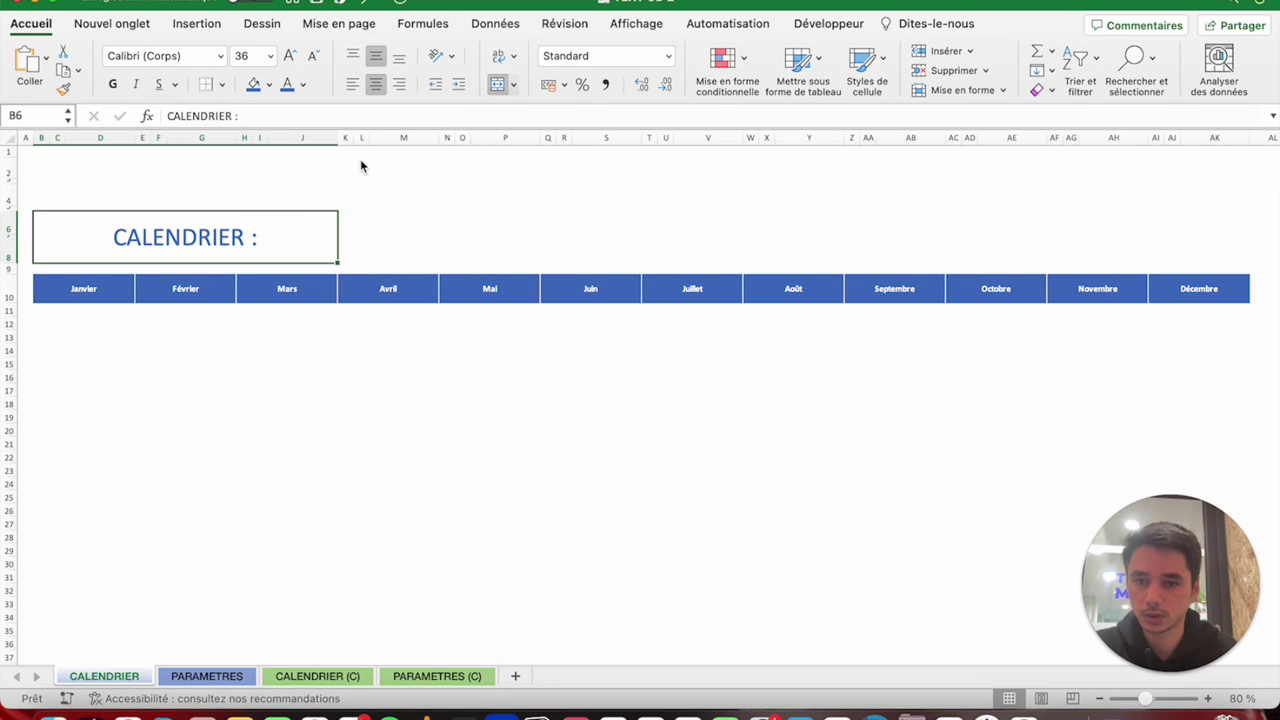
click(114, 85)
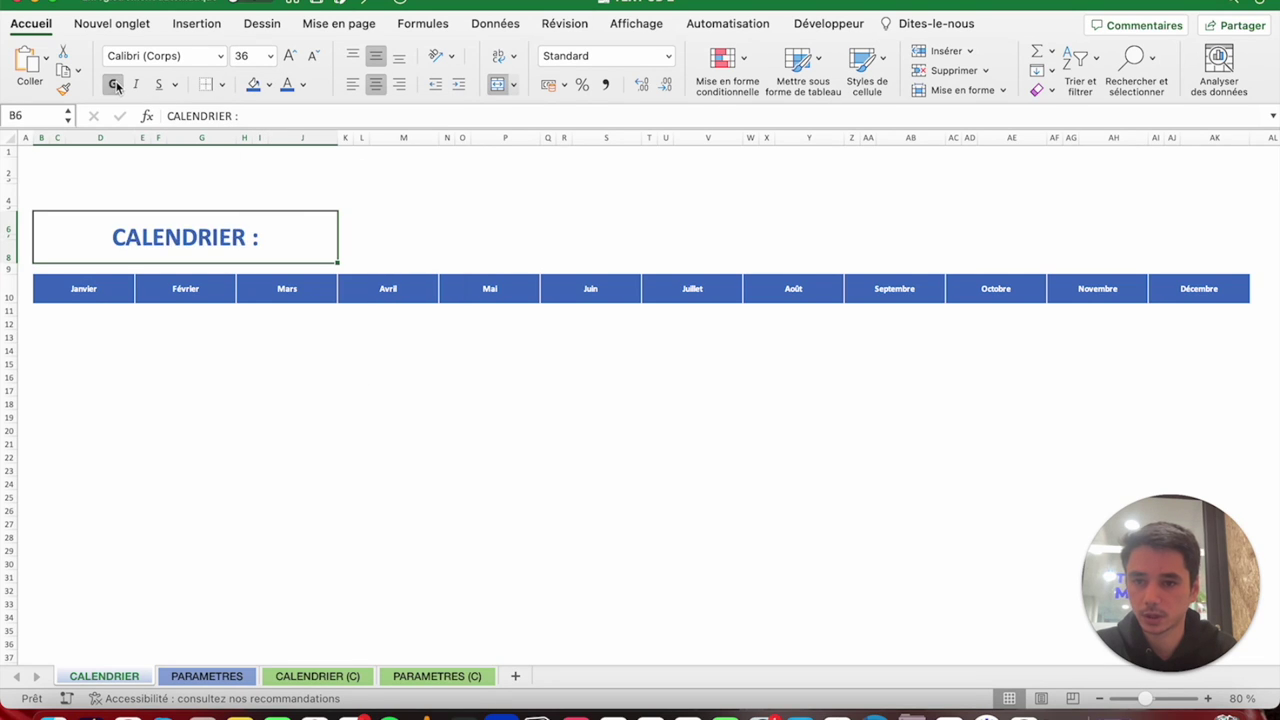
click(158, 84)
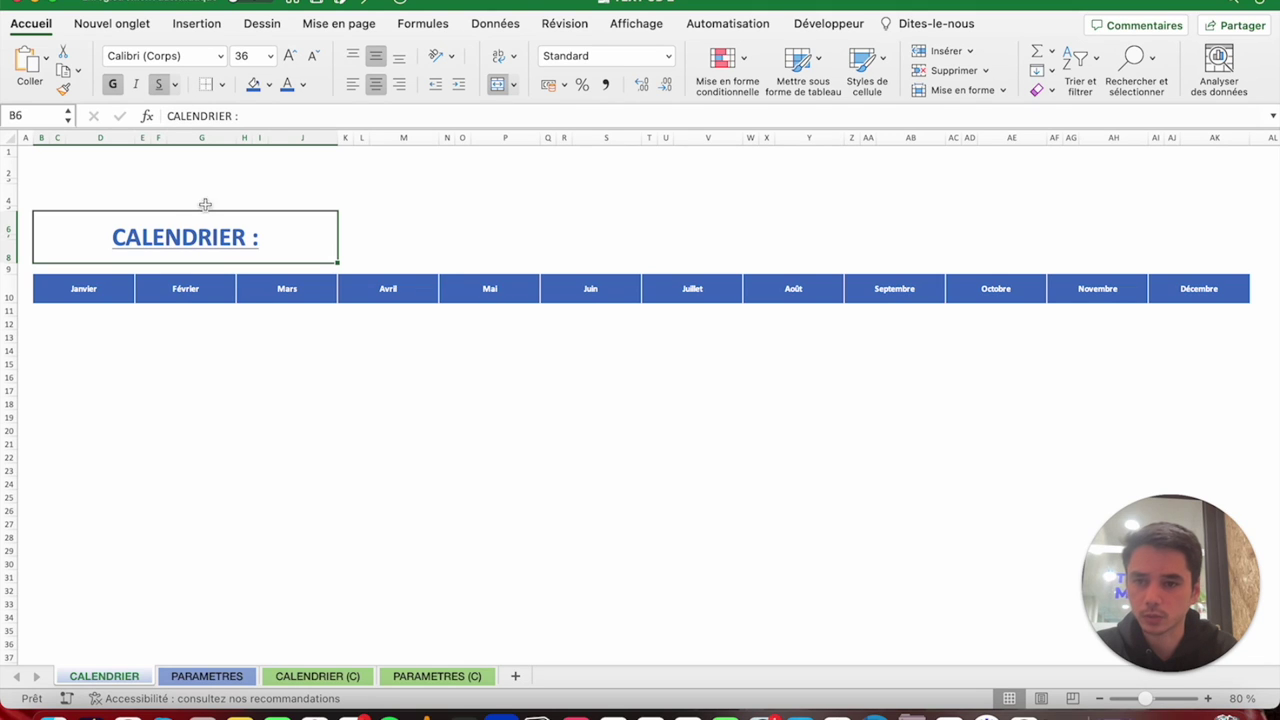
Complete the title text to read 'CALENDRIER DE L'ANNÉE:'.
click(233, 115)
text(DE )
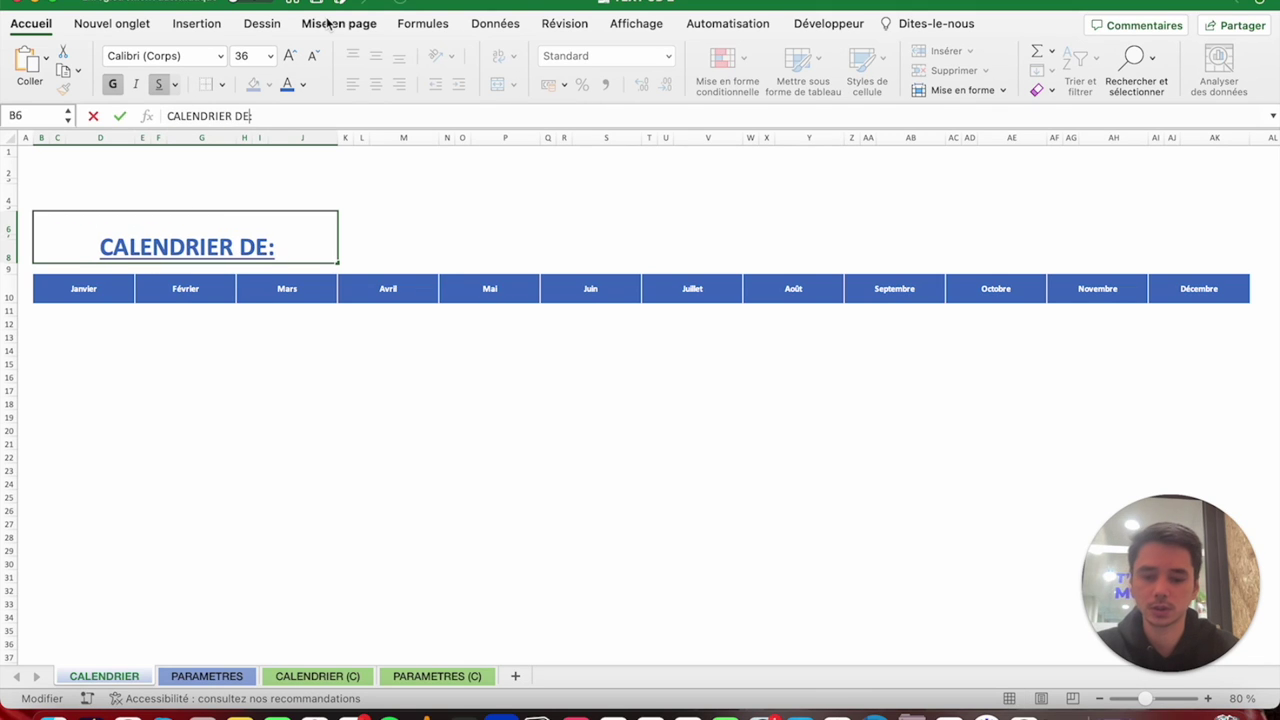
text(L'ANNE)
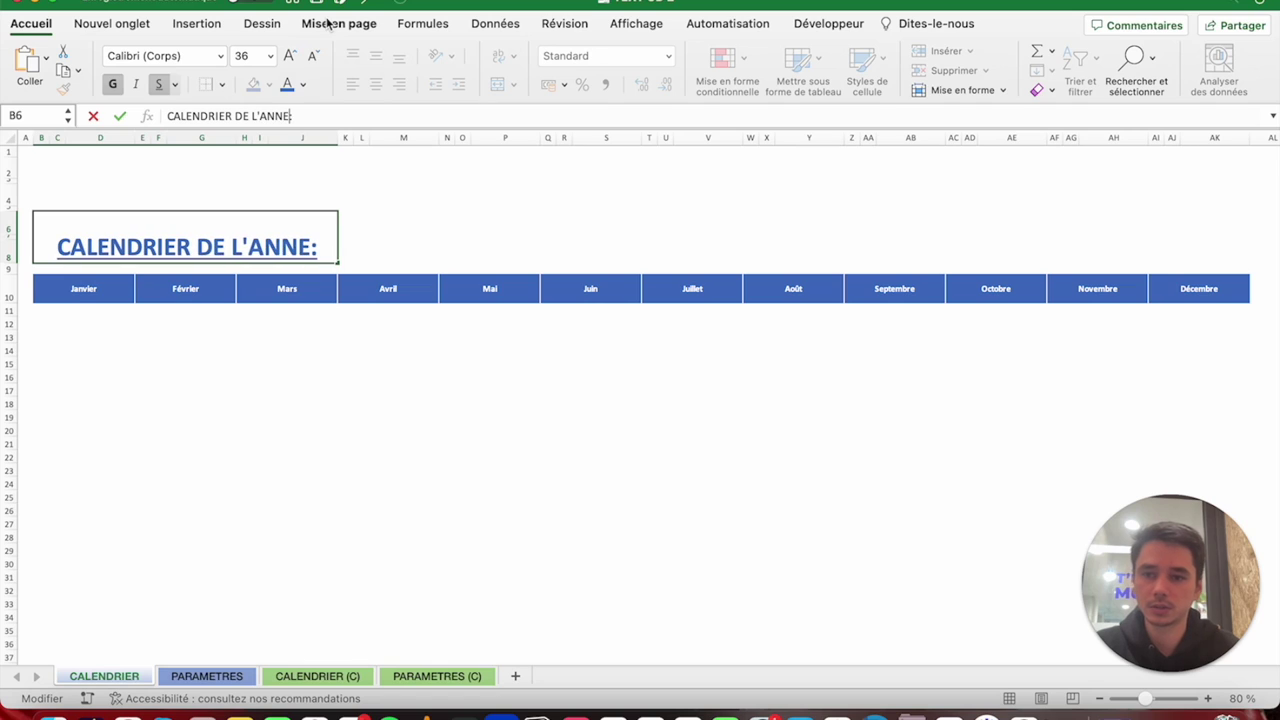
key(BackSpace)
text(É)
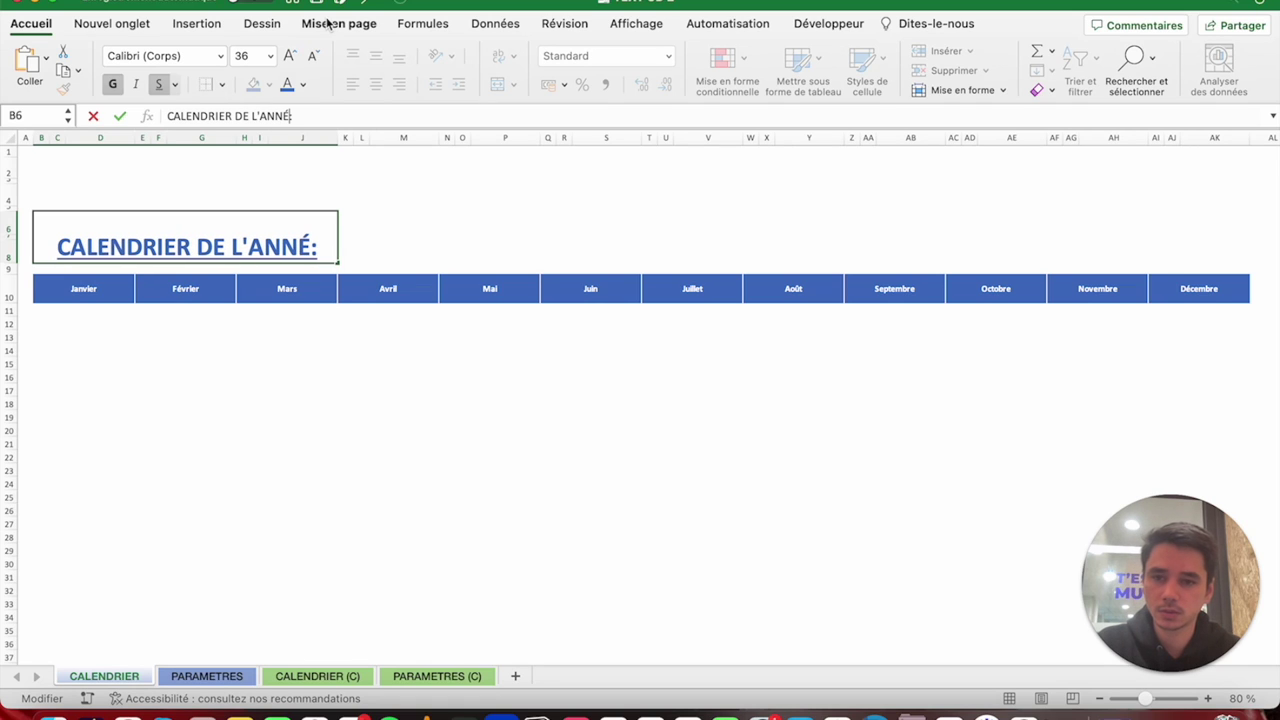
text(E)
key(Return)
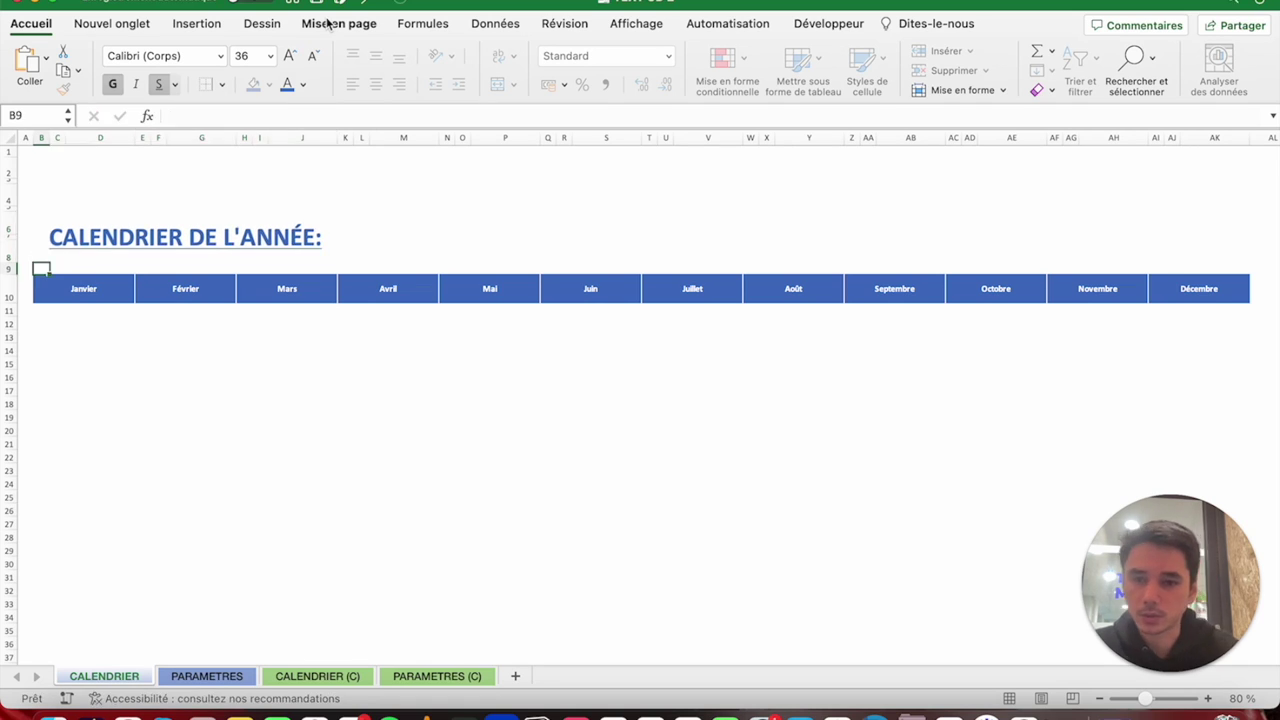
key(Up)
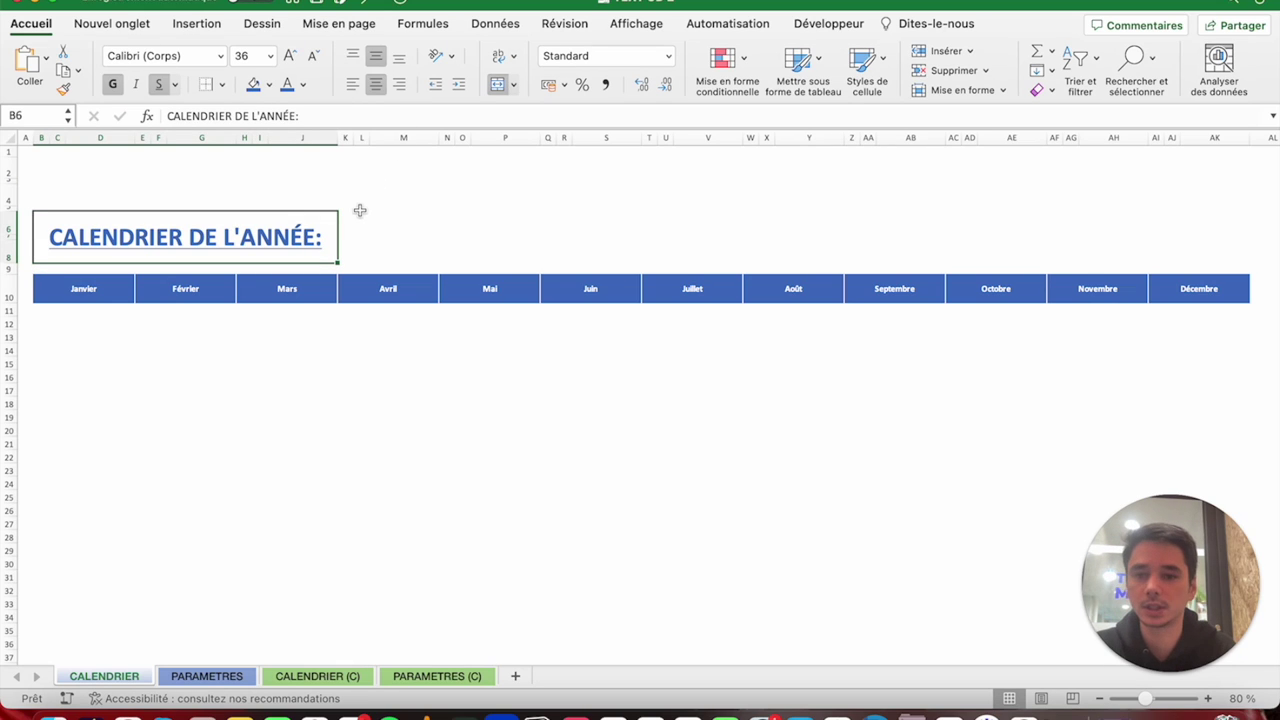
drag(344, 217, 432, 258)
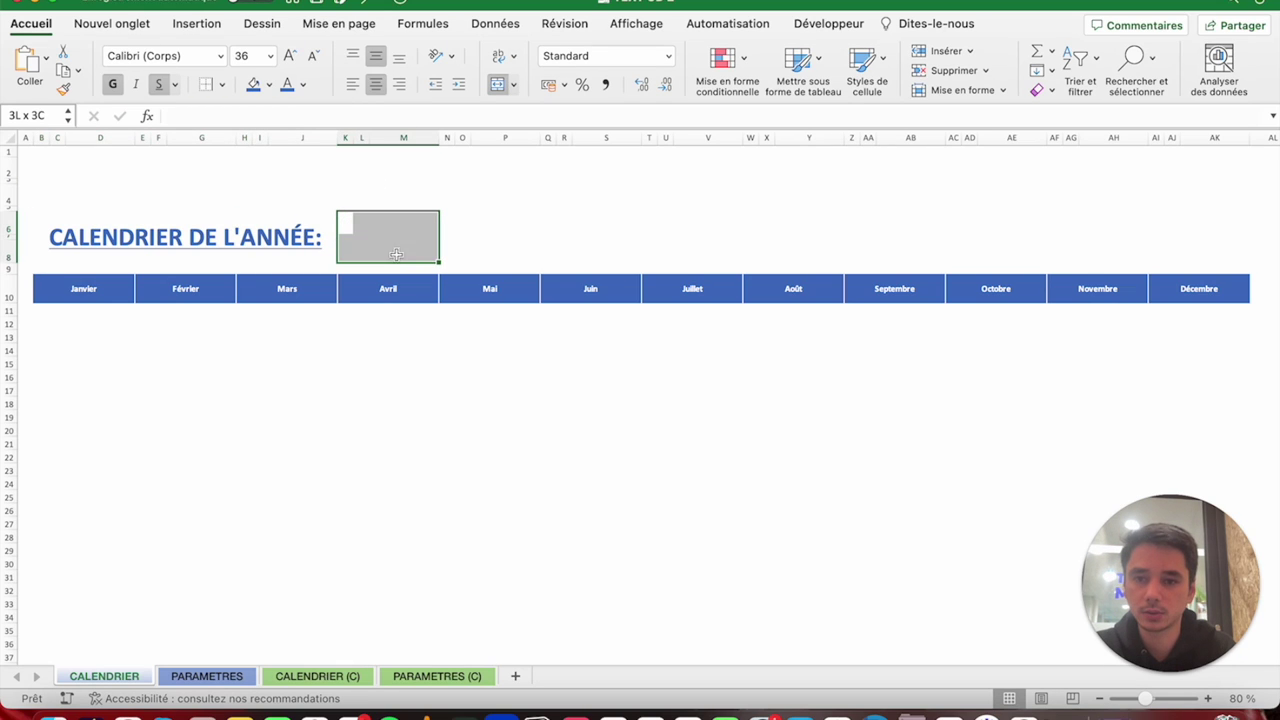
Merge K6:M8 and enter 2023 in blue, bold size 36, middle- and left-aligned.
click(498, 84)
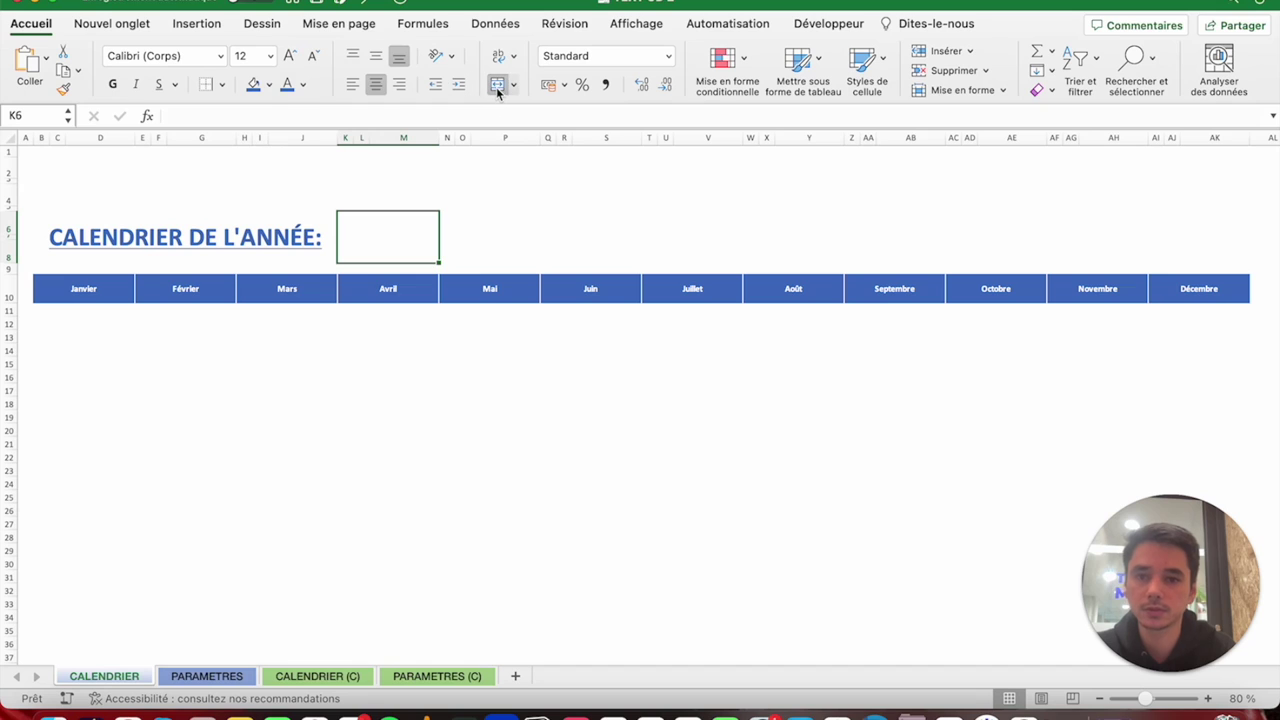
text(2023)
key(Return)
click(375, 56)
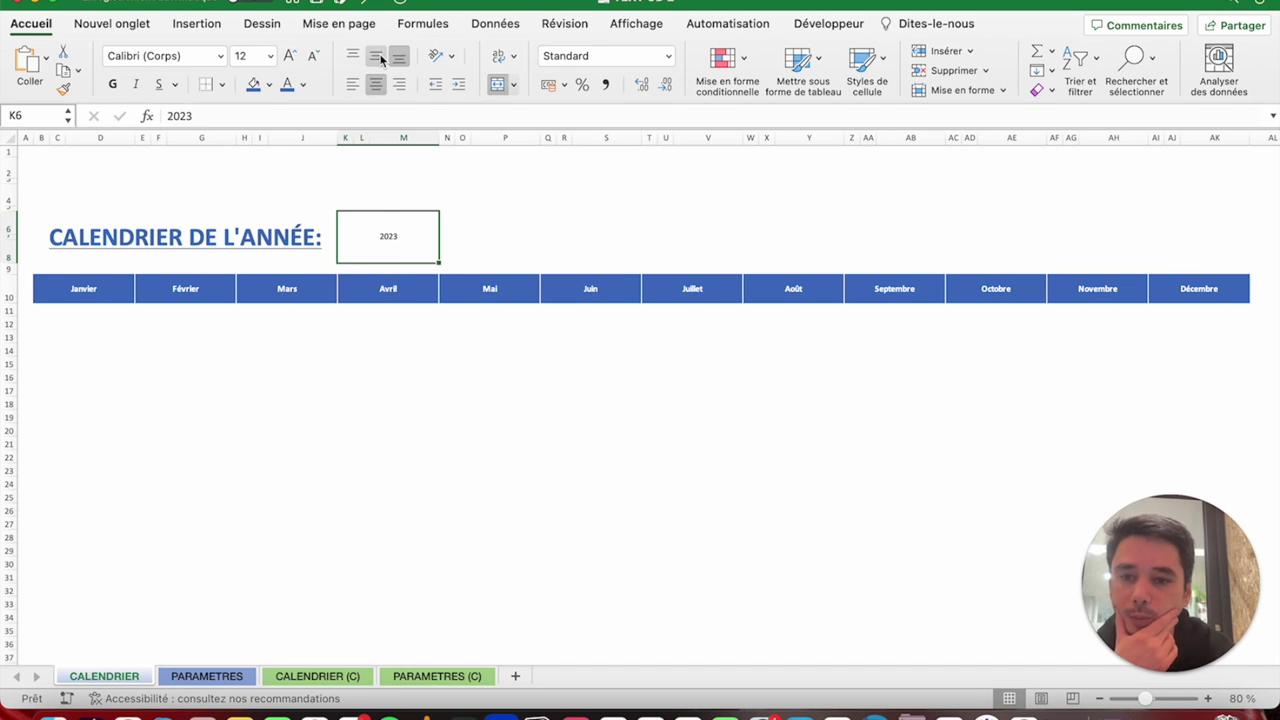
click(294, 88)
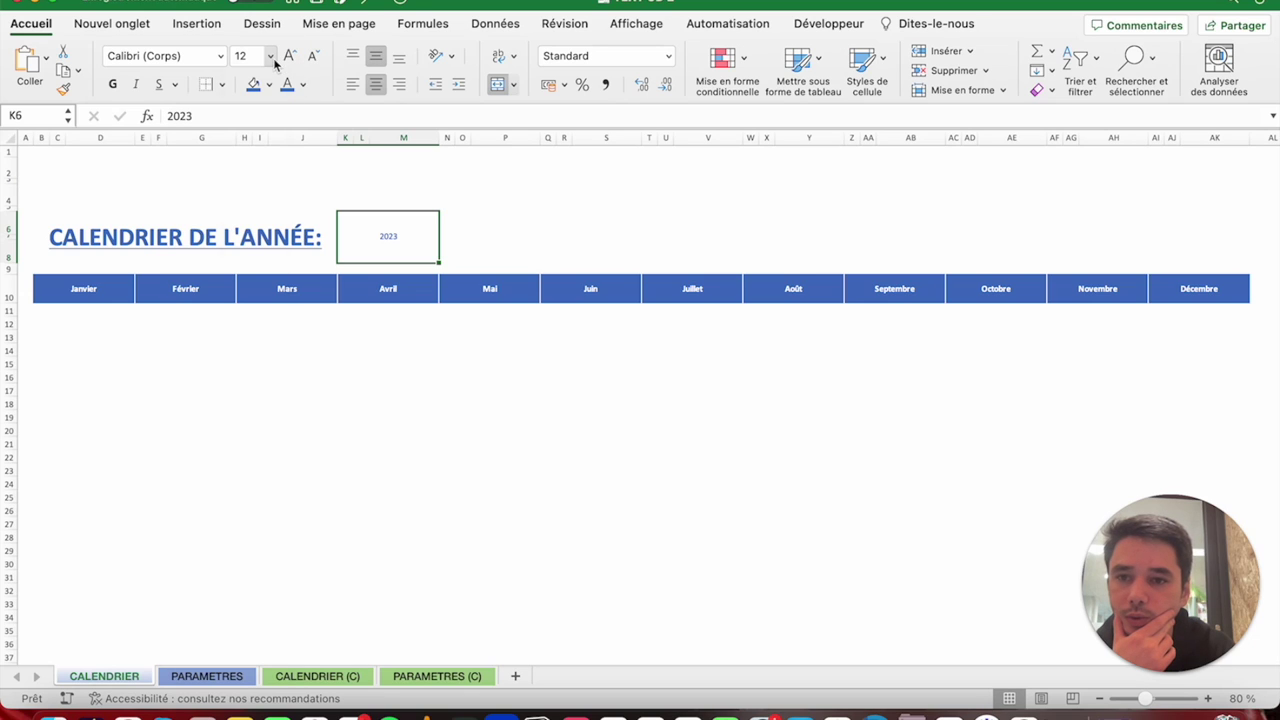
click(270, 56)
click(259, 334)
key(super+b)
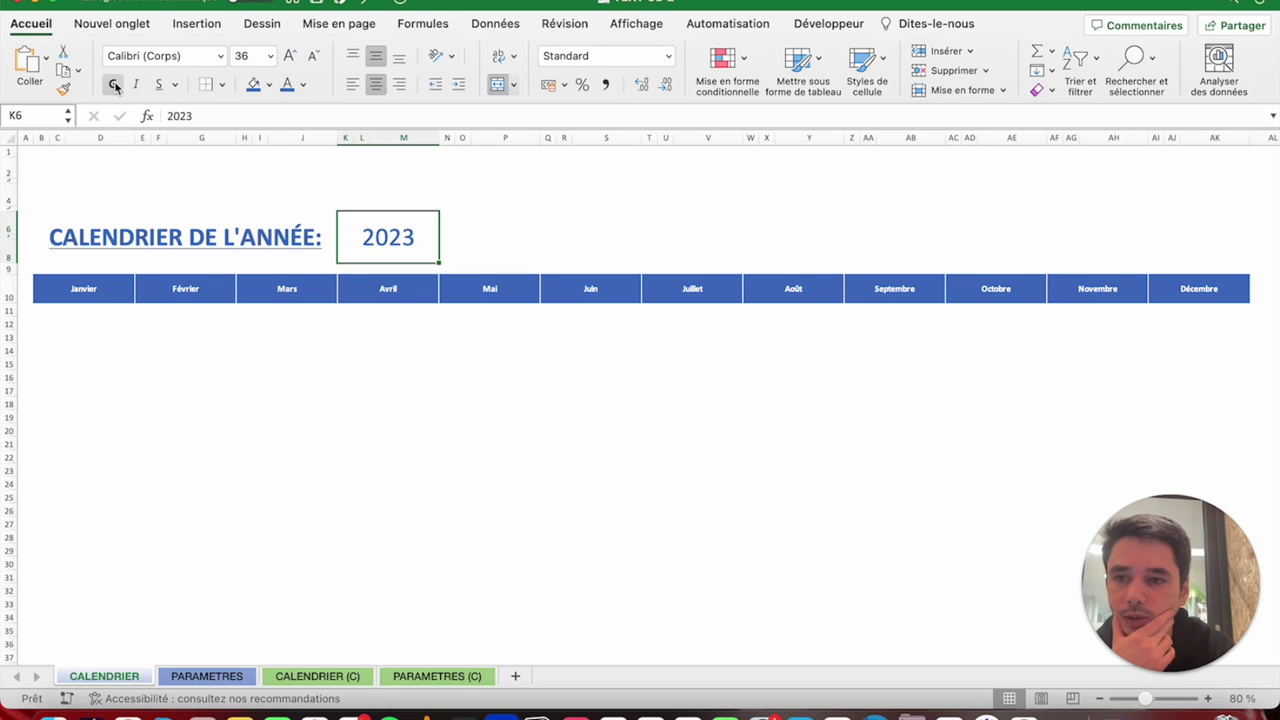
click(353, 84)
click(478, 218)
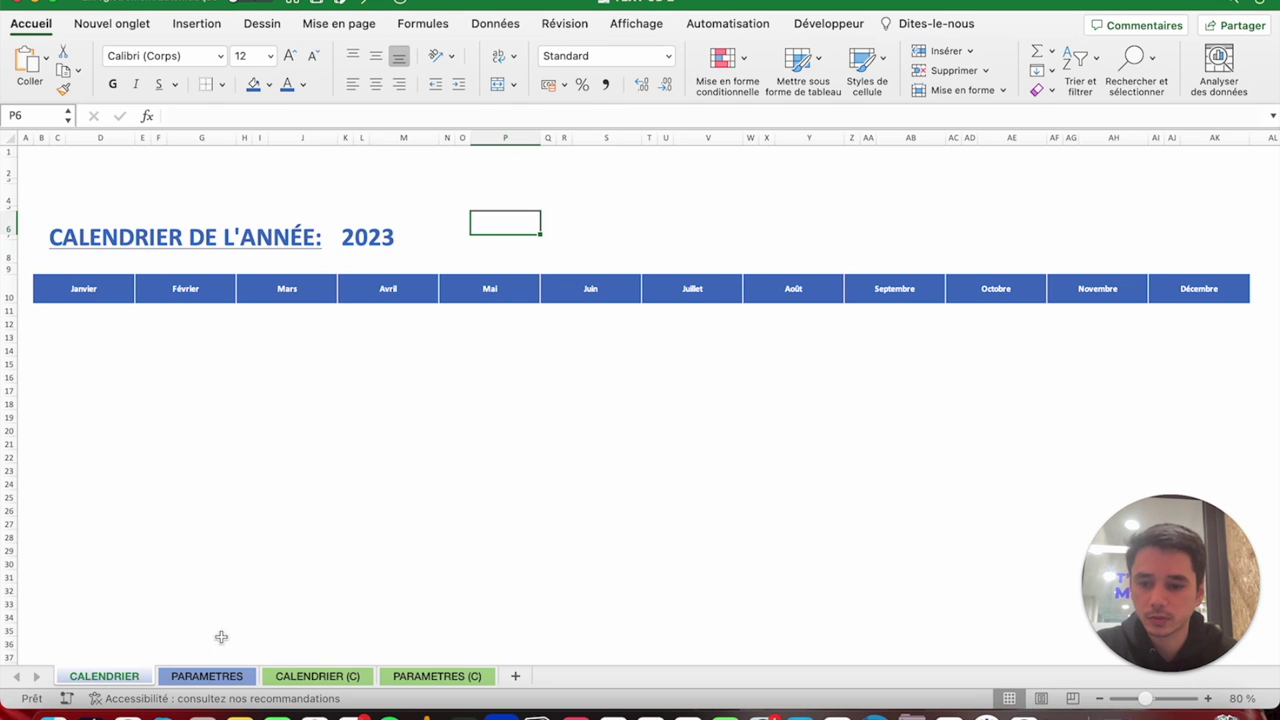
click(306, 678)
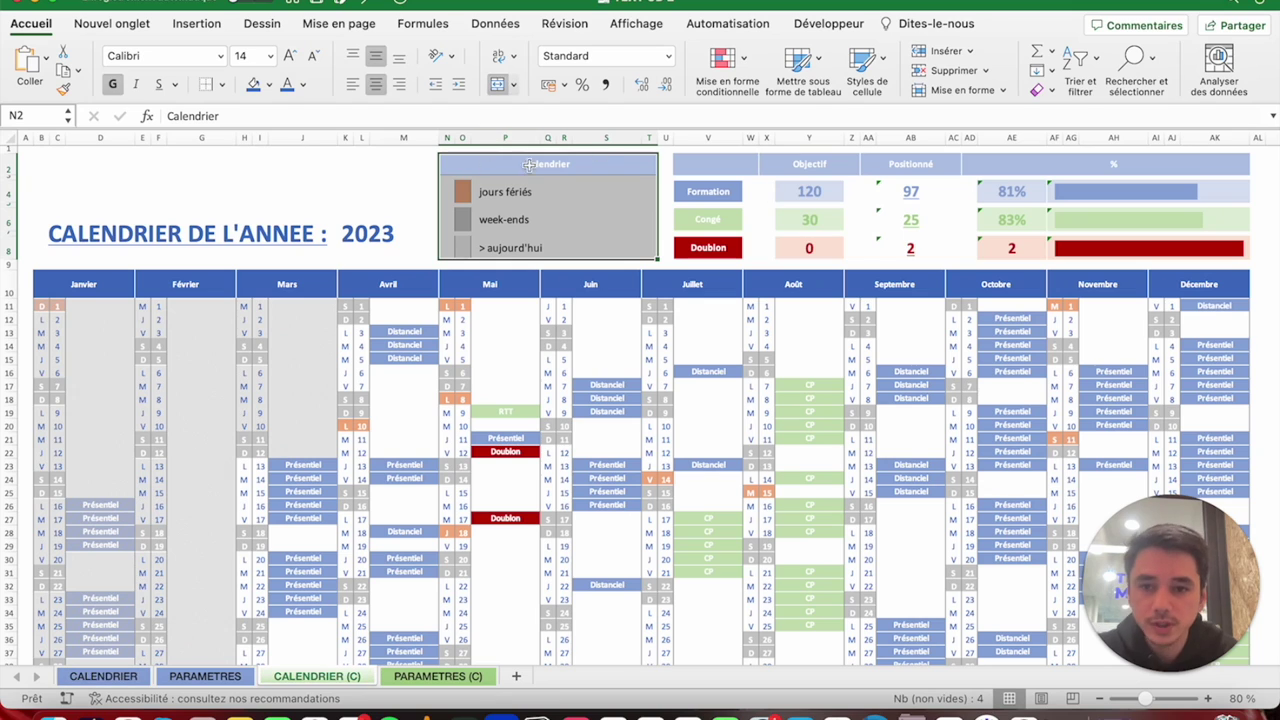
click(302, 190)
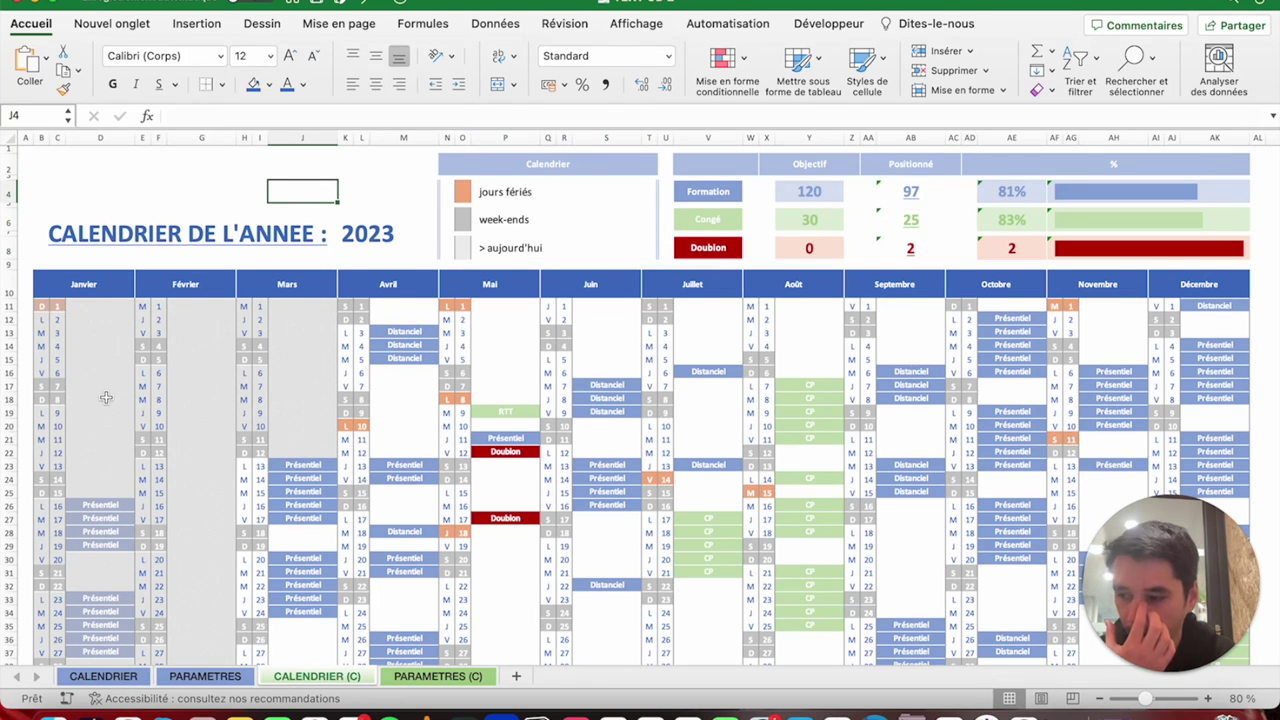
click(104, 676)
drag(449, 168, 653, 177)
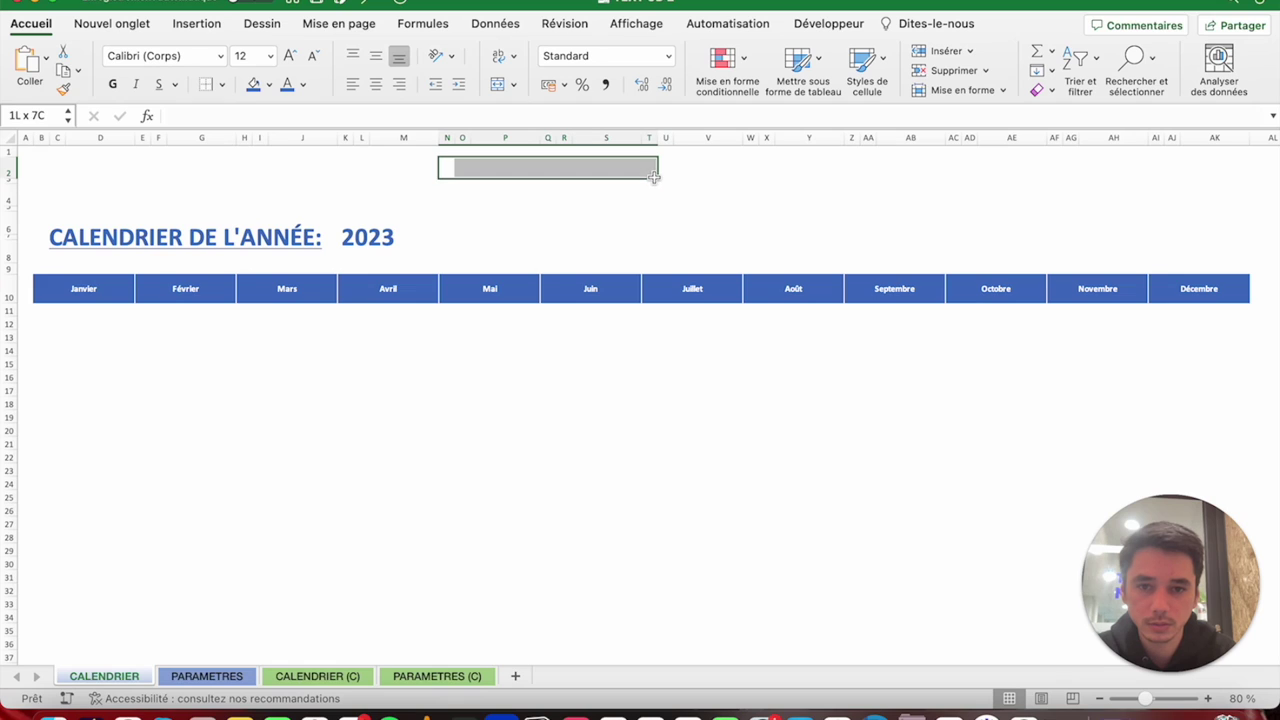
Merge and centre N2:T2 and enter 'Calendrier'.
click(497, 84)
key(F2)
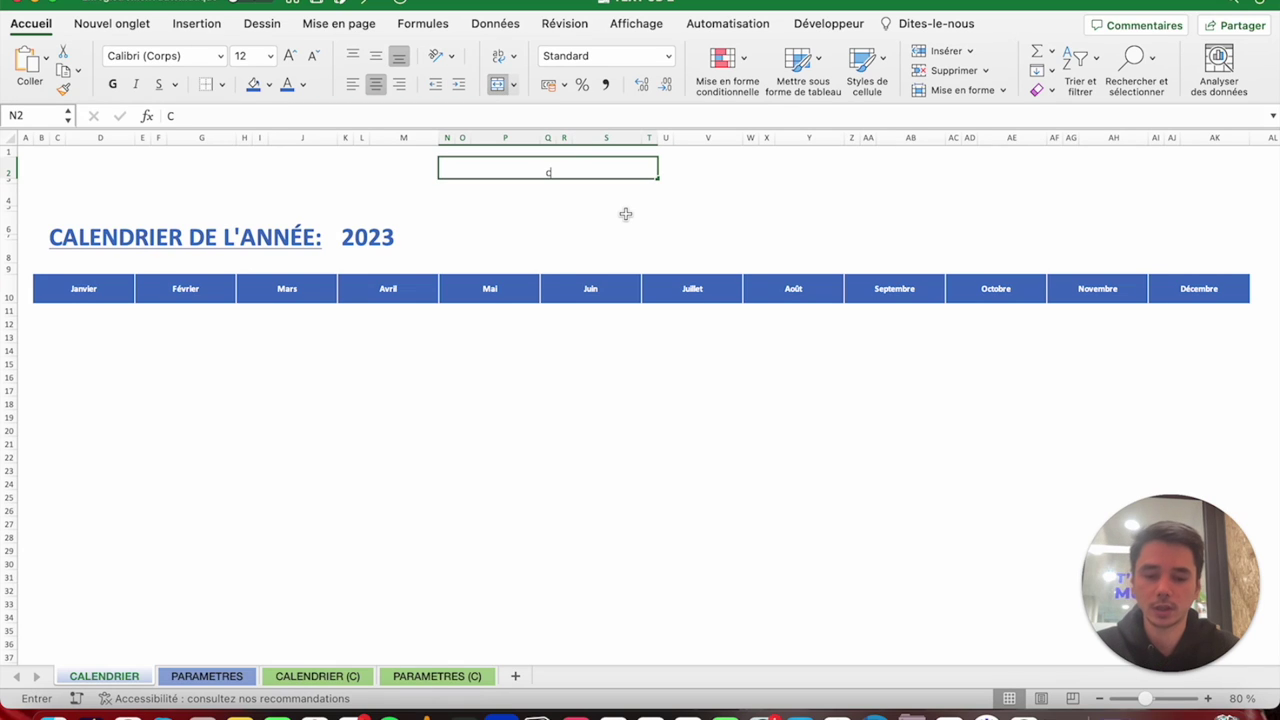
text(C)
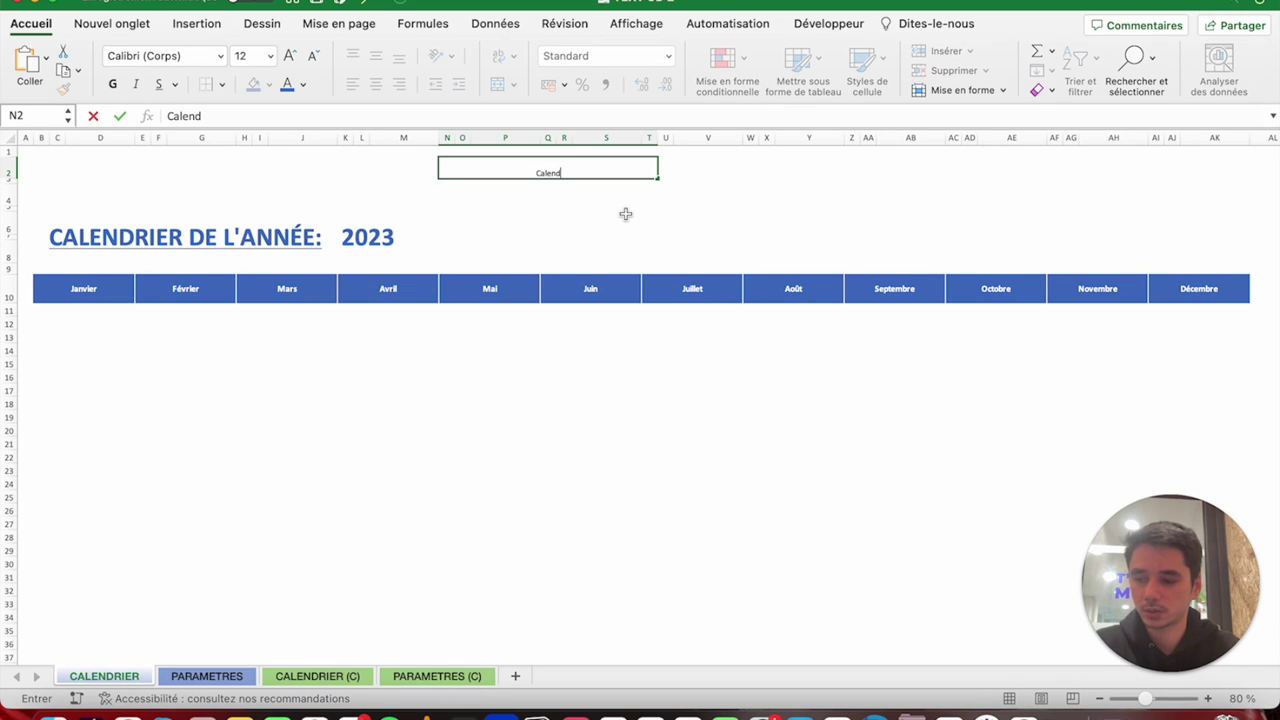
key(Return)
key(Up)
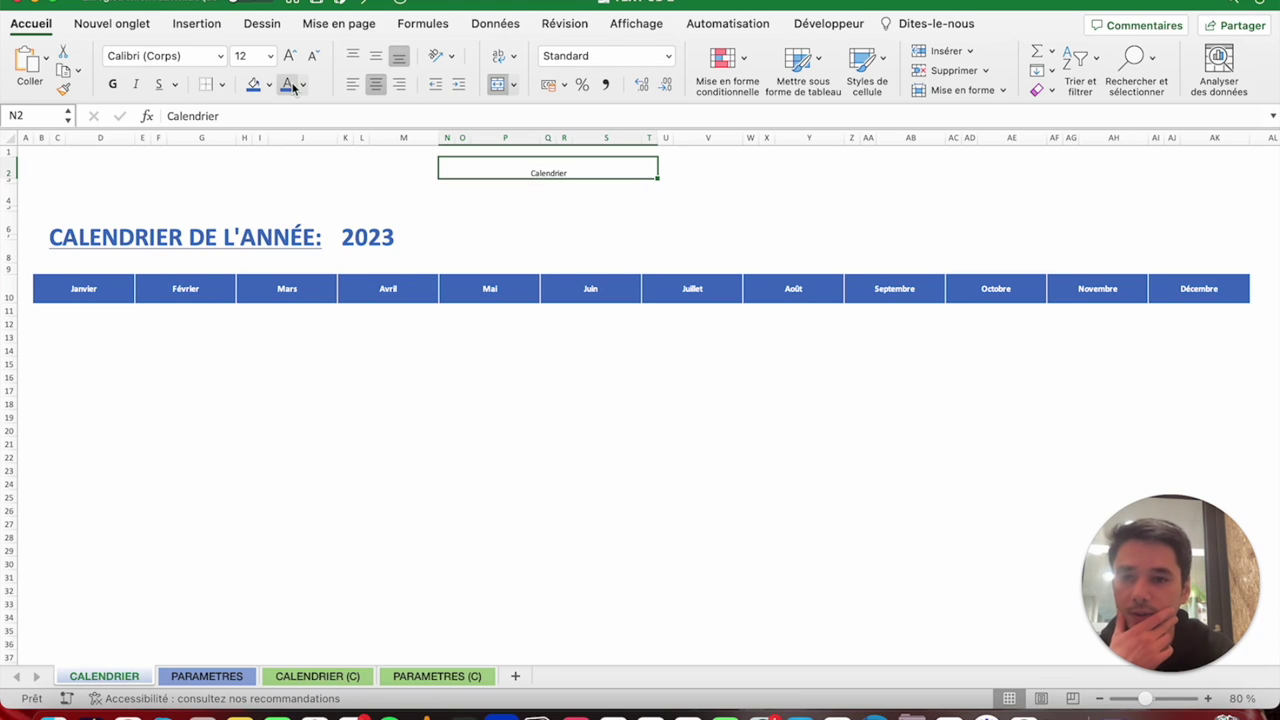
Give the Calendrier header a light blue fill and white 14-point, vertically centred text.
click(272, 84)
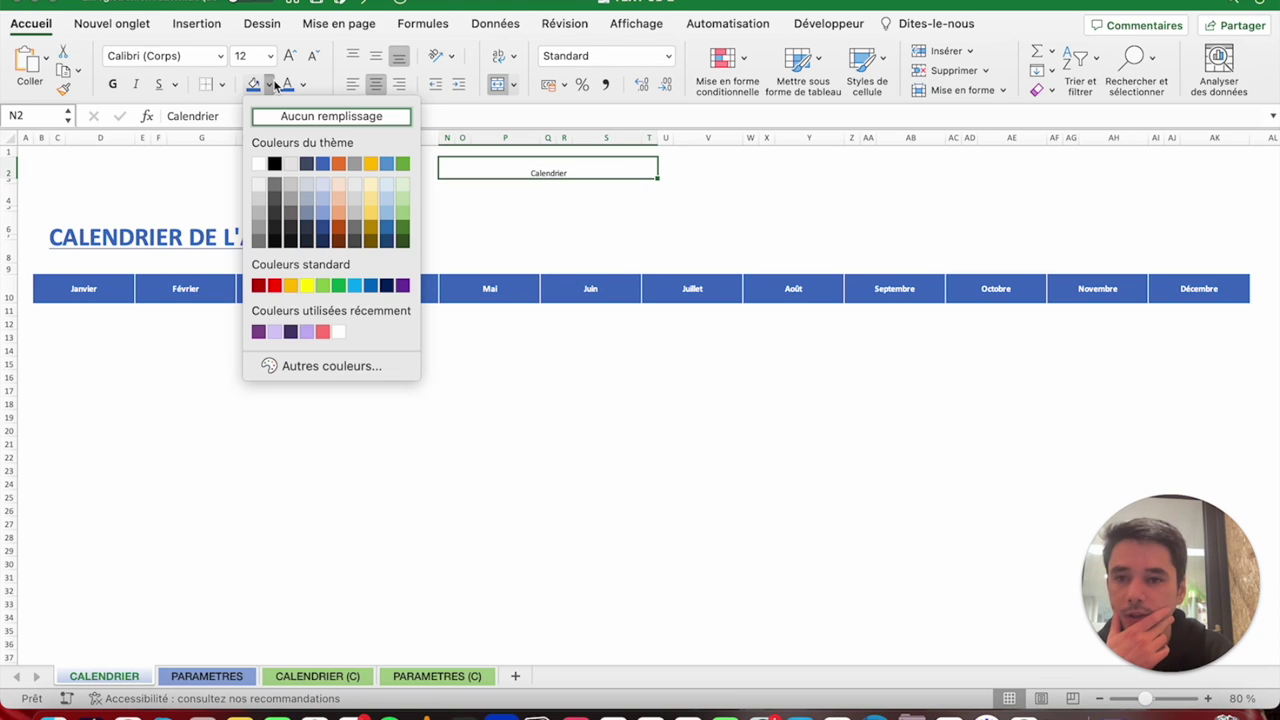
click(324, 201)
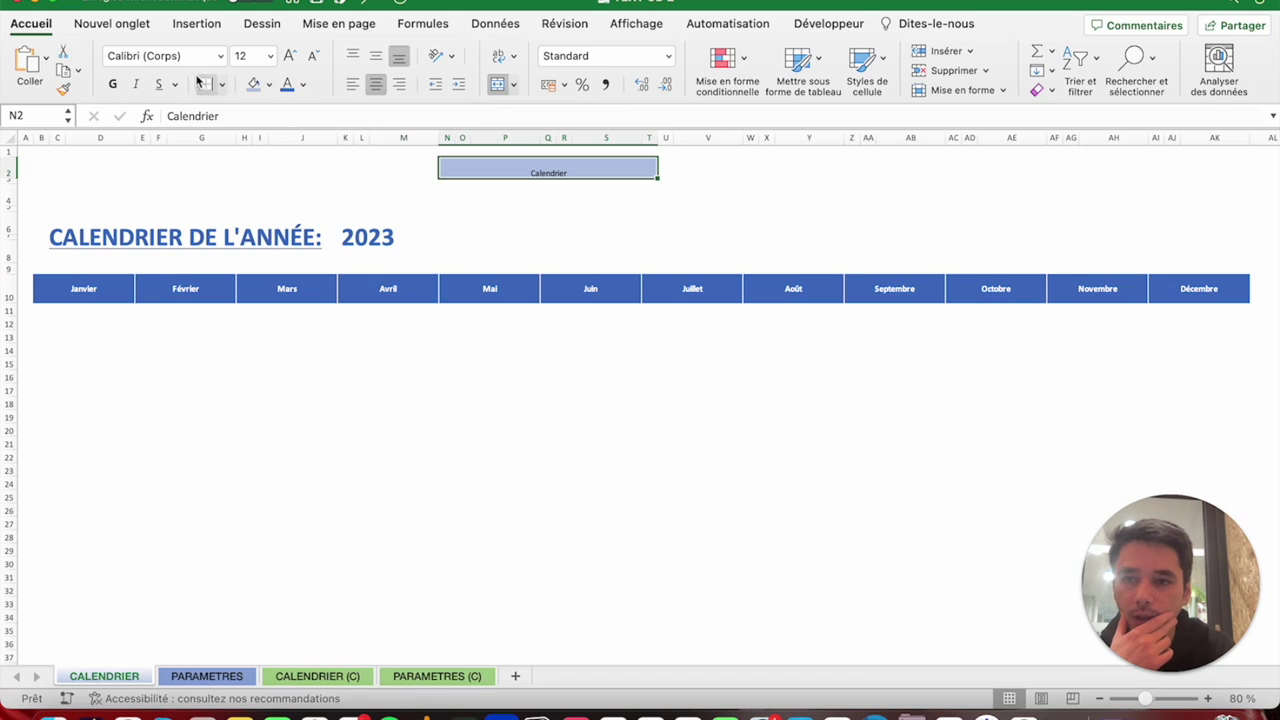
click(290, 57)
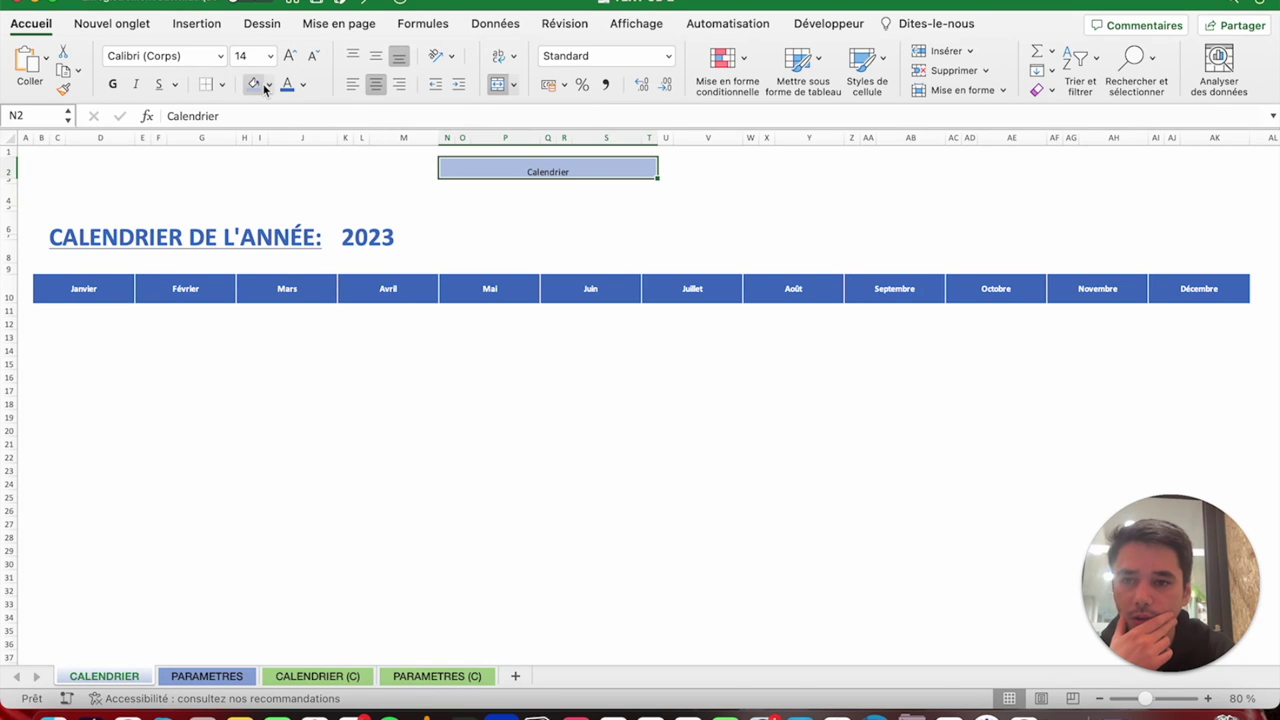
click(304, 87)
click(306, 165)
click(376, 56)
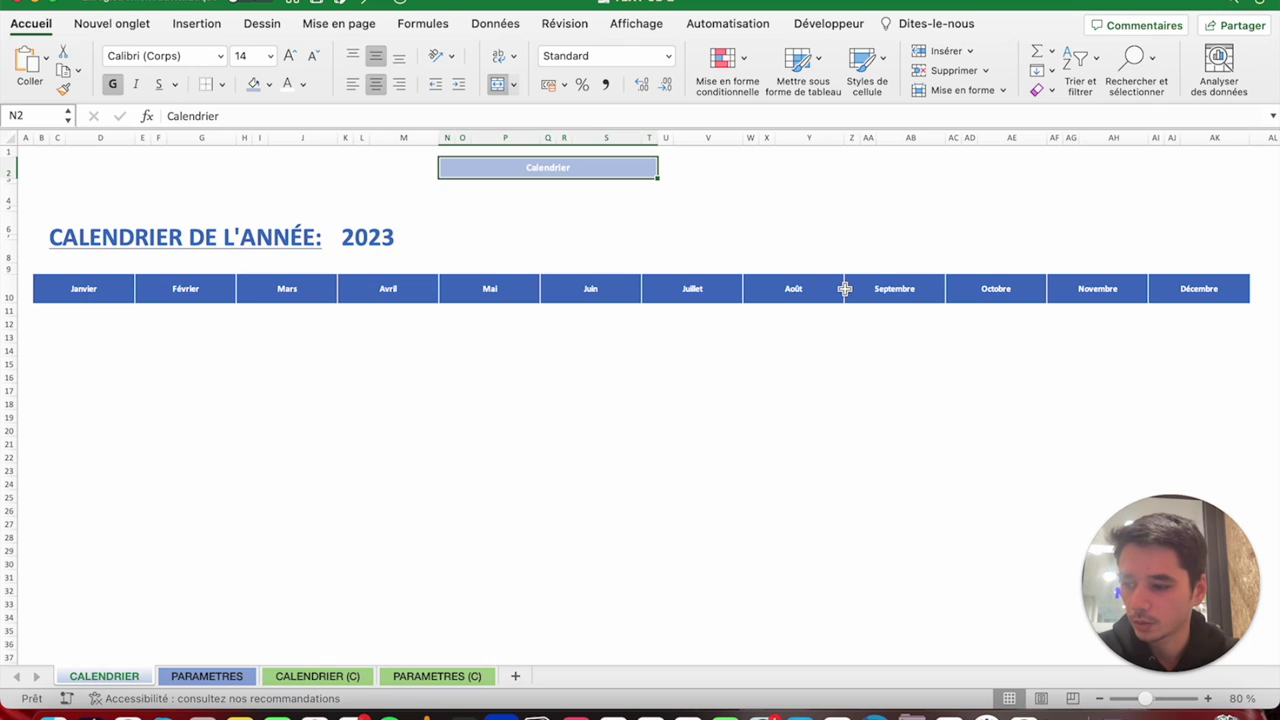
drag(452, 193, 447, 243)
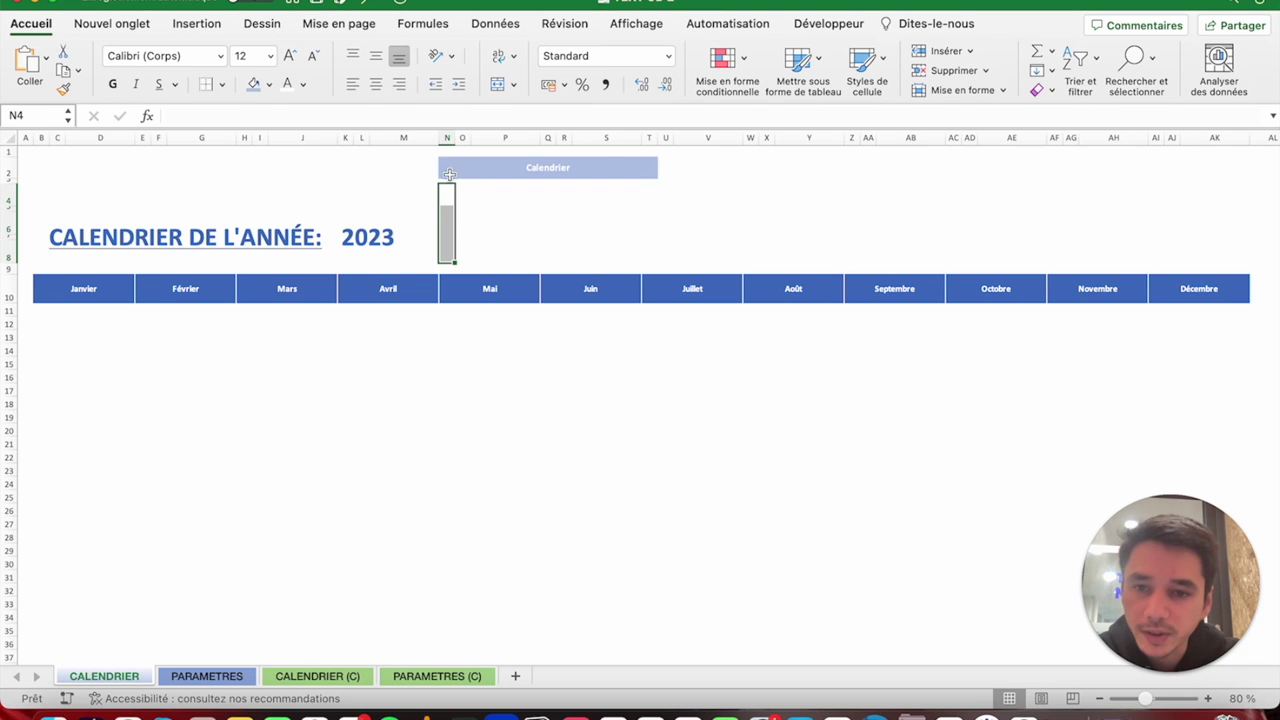
Set the border line style and colour, and add a left border to N4:N8.
click(336, 680)
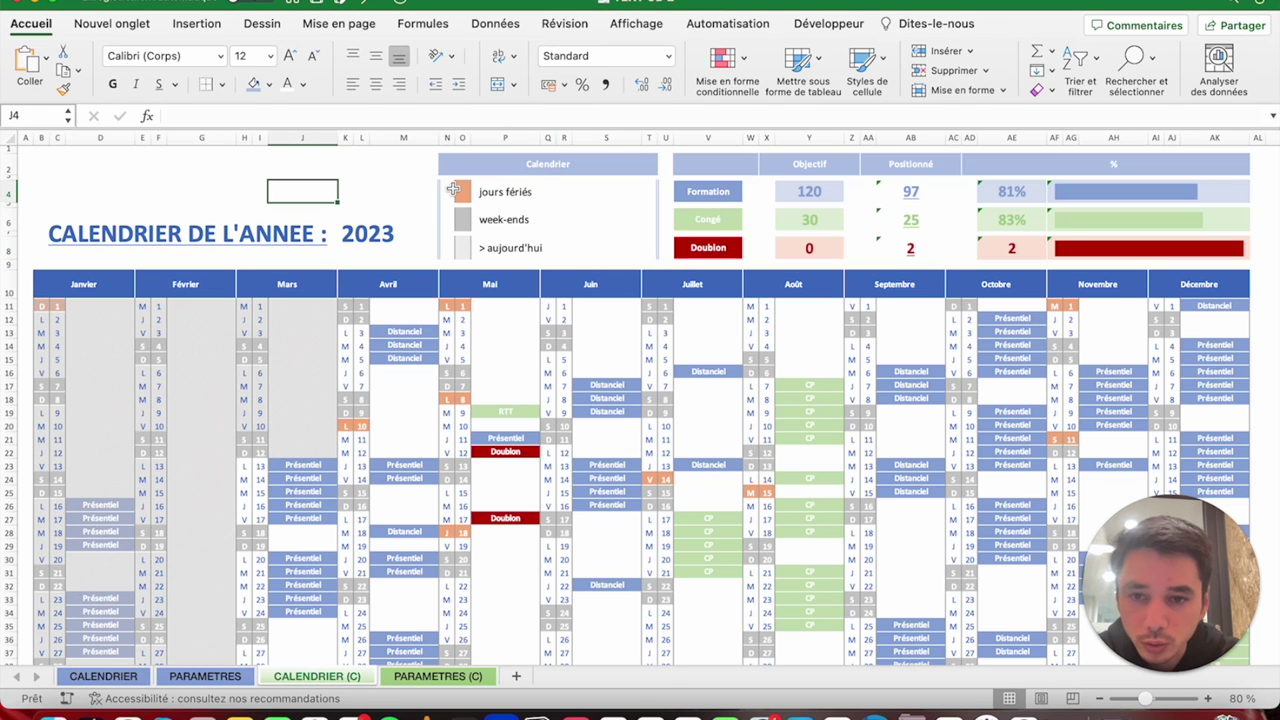
click(106, 677)
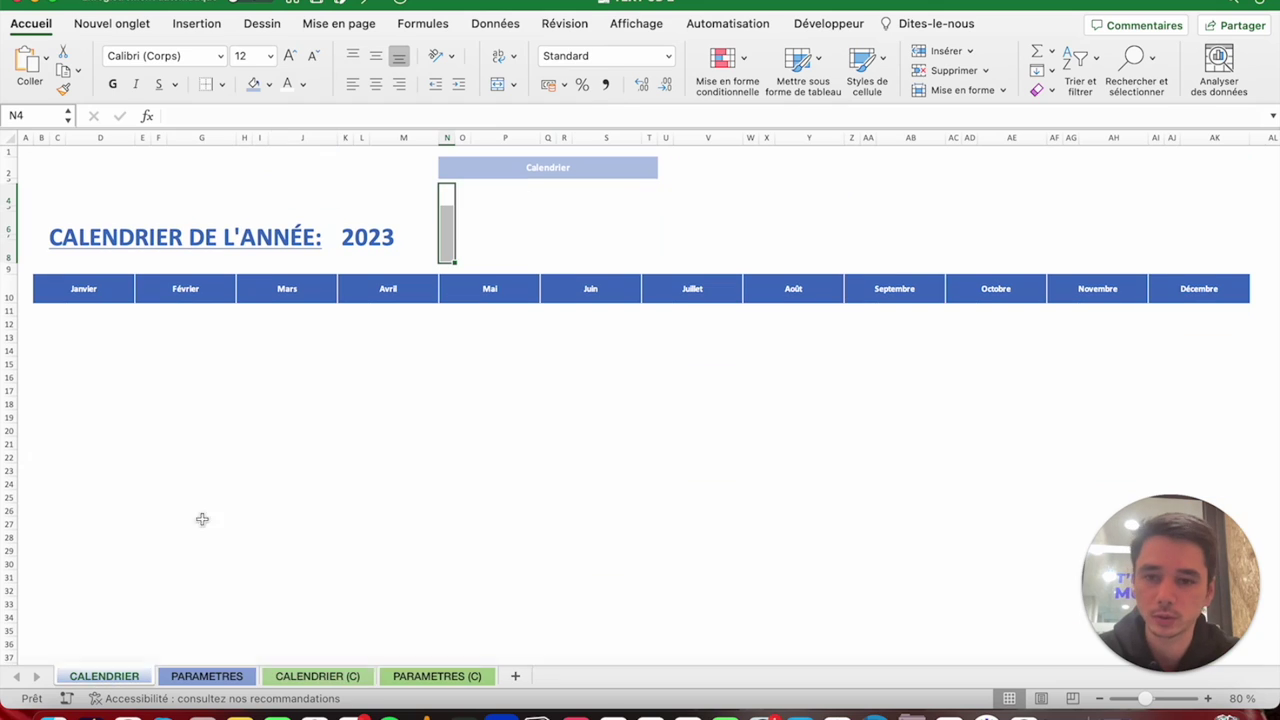
click(224, 84)
mouse_move(268, 525)
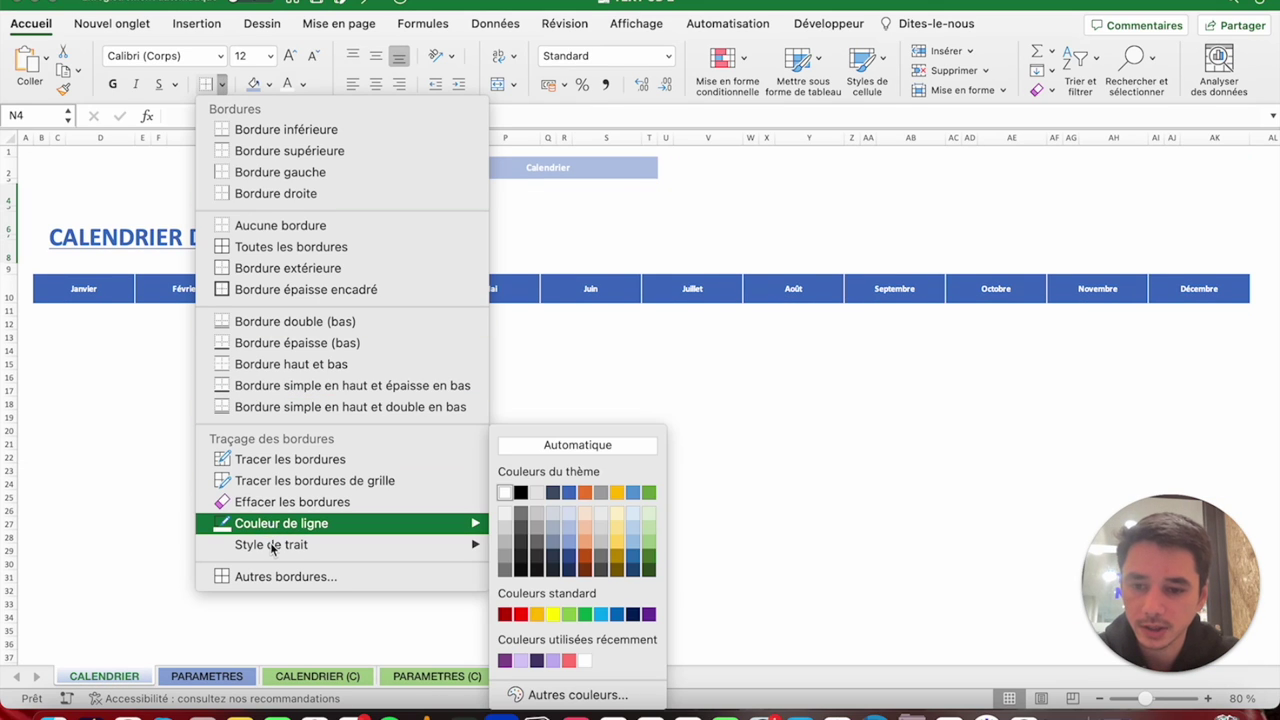
click(533, 535)
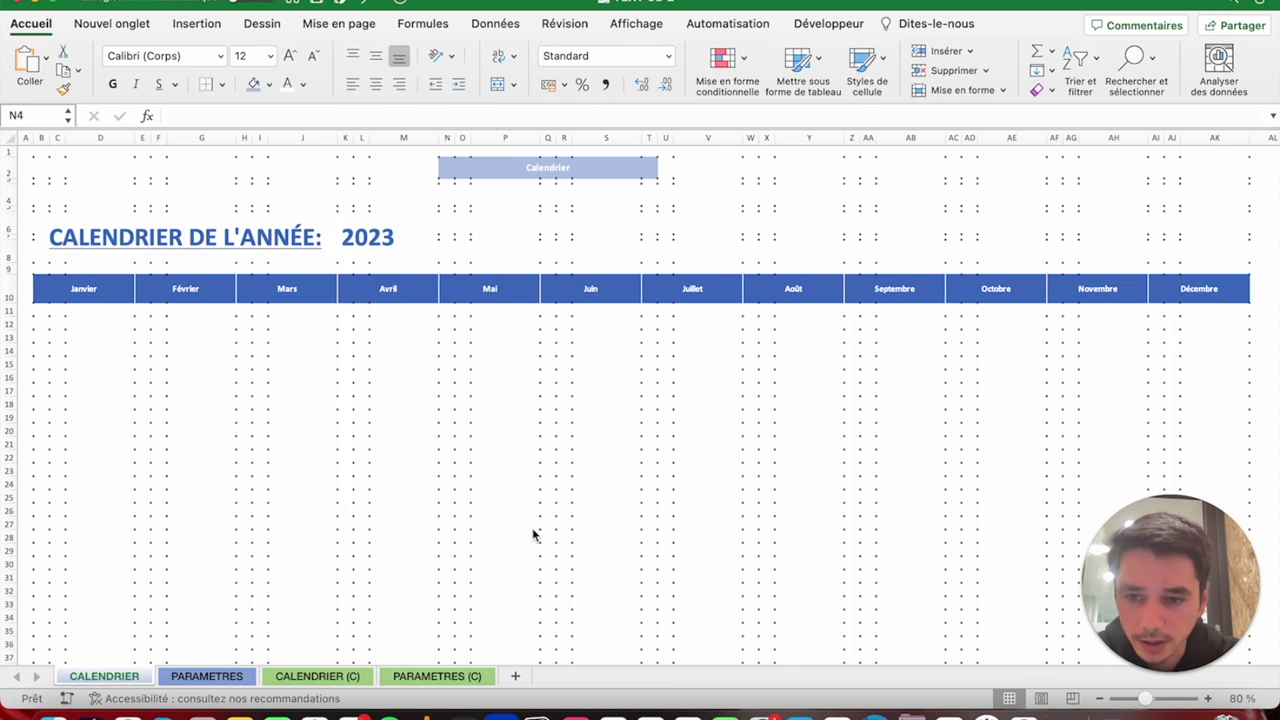
click(222, 84)
mouse_move(291, 528)
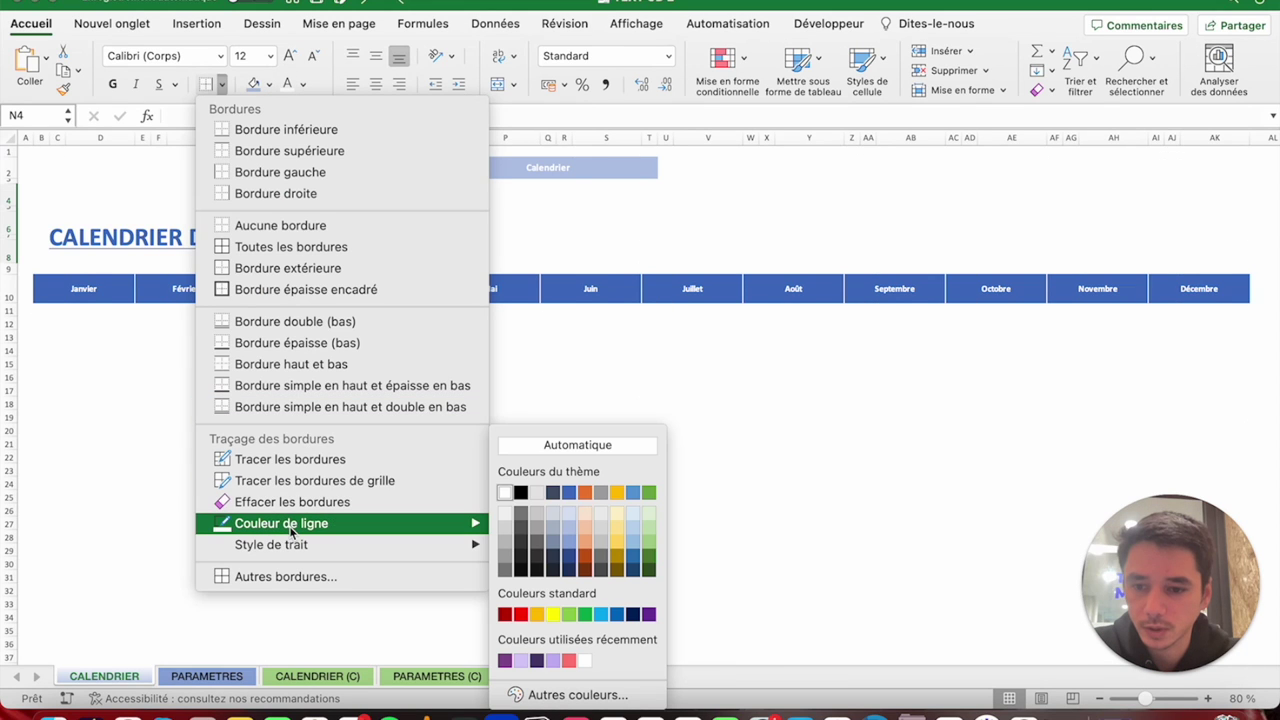
click(524, 532)
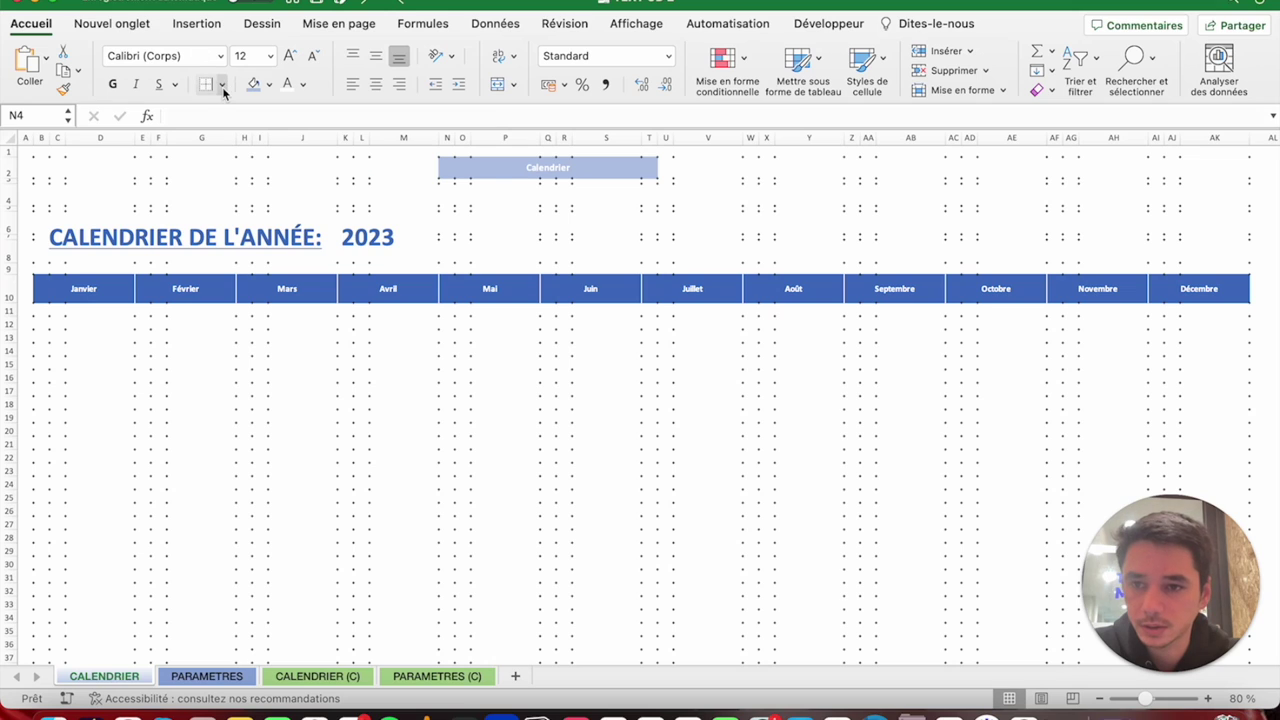
click(222, 84)
click(270, 176)
Add a right border to cells T4:T8.
click(630, 199)
drag(650, 194, 650, 238)
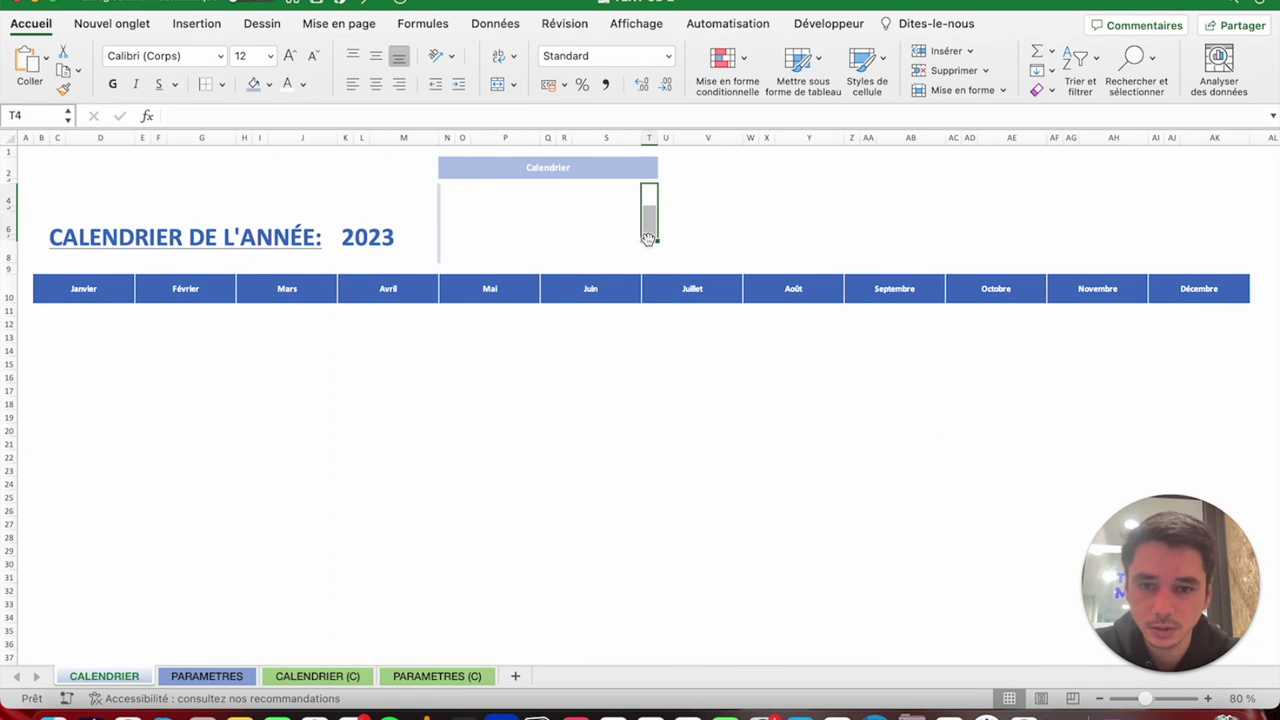
drag(650, 194, 650, 258)
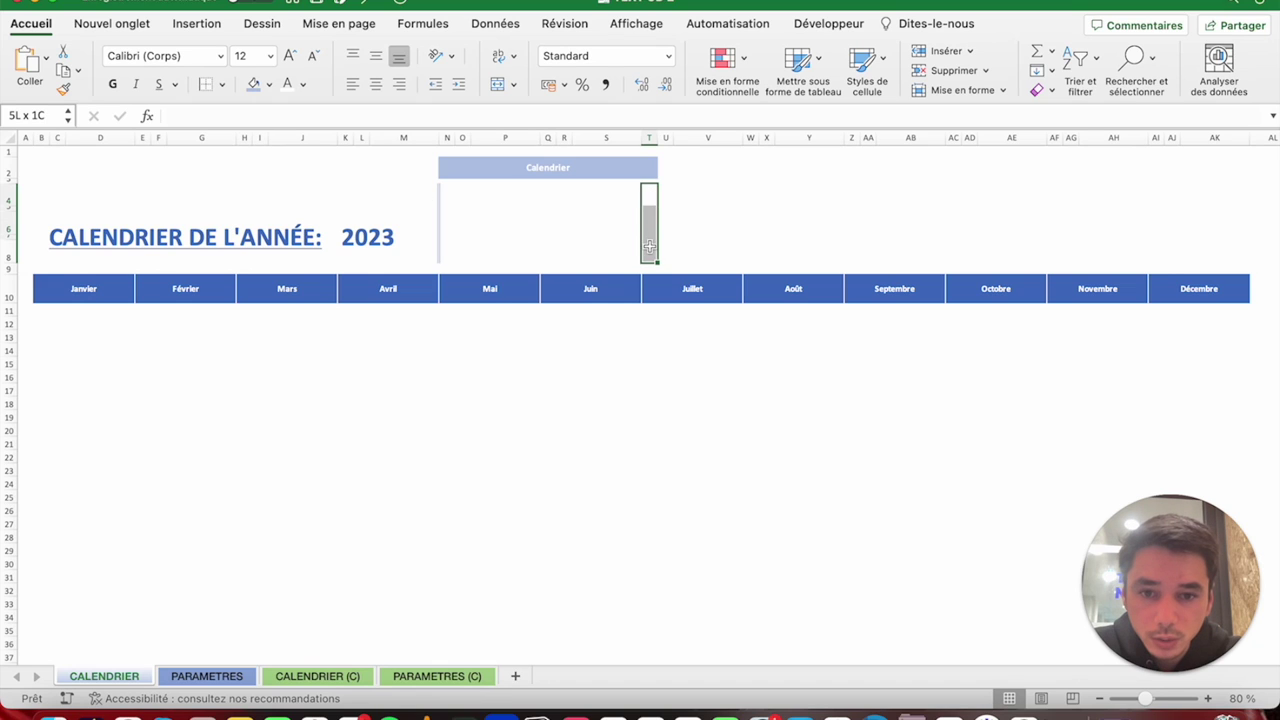
click(222, 87)
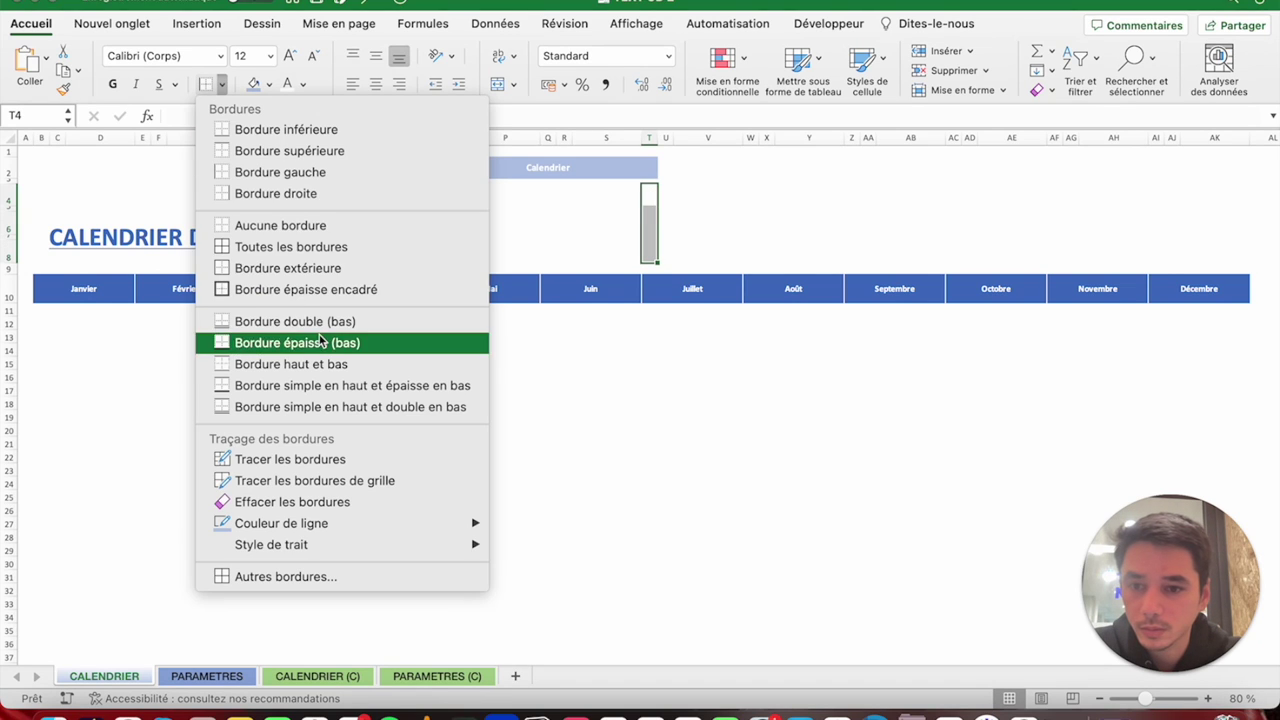
click(275, 191)
drag(717, 204, 717, 240)
click(750, 213)
click(447, 195)
Fill legend swatch O4 light orange and O6 grey.
click(463, 196)
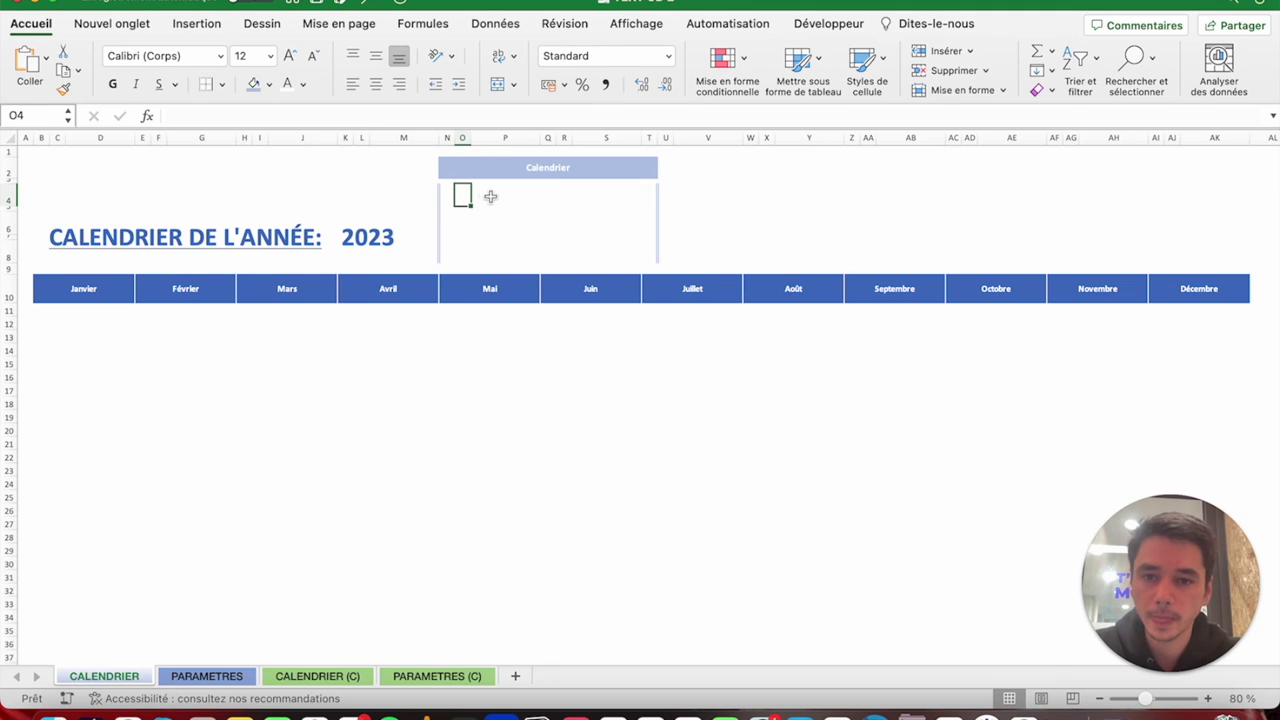
click(269, 84)
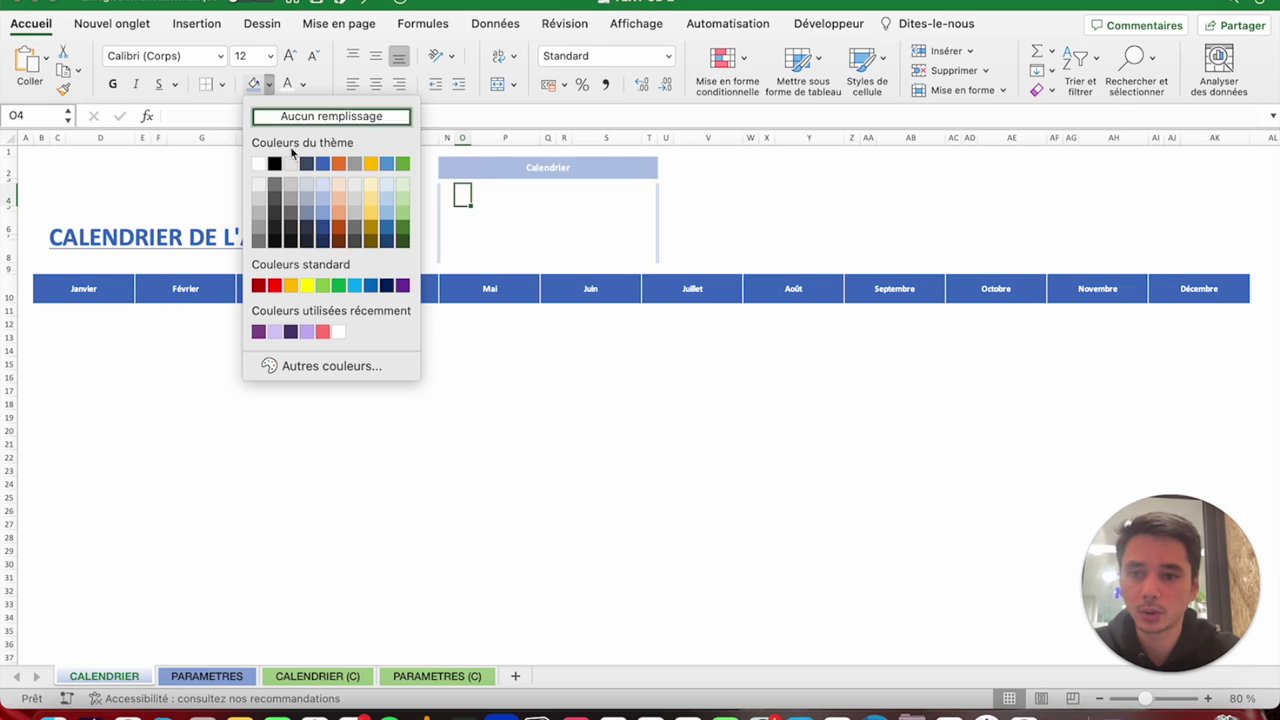
click(339, 217)
click(463, 223)
click(269, 84)
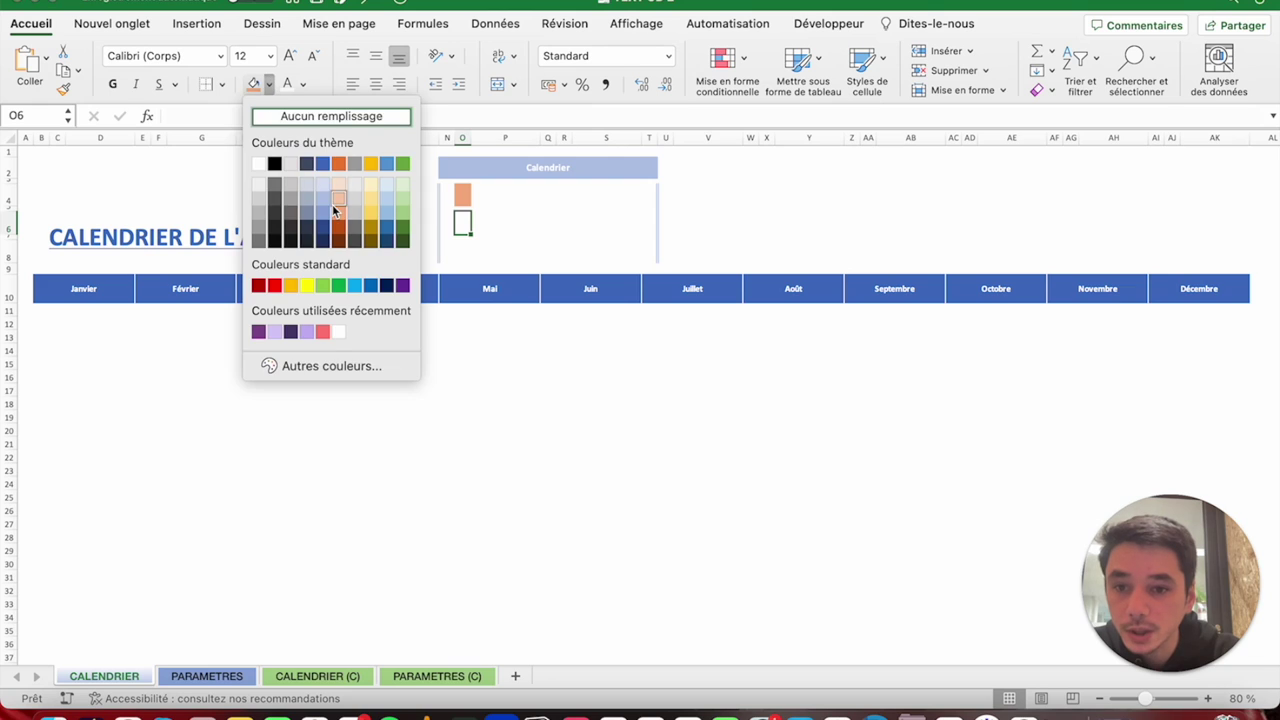
click(355, 217)
click(463, 252)
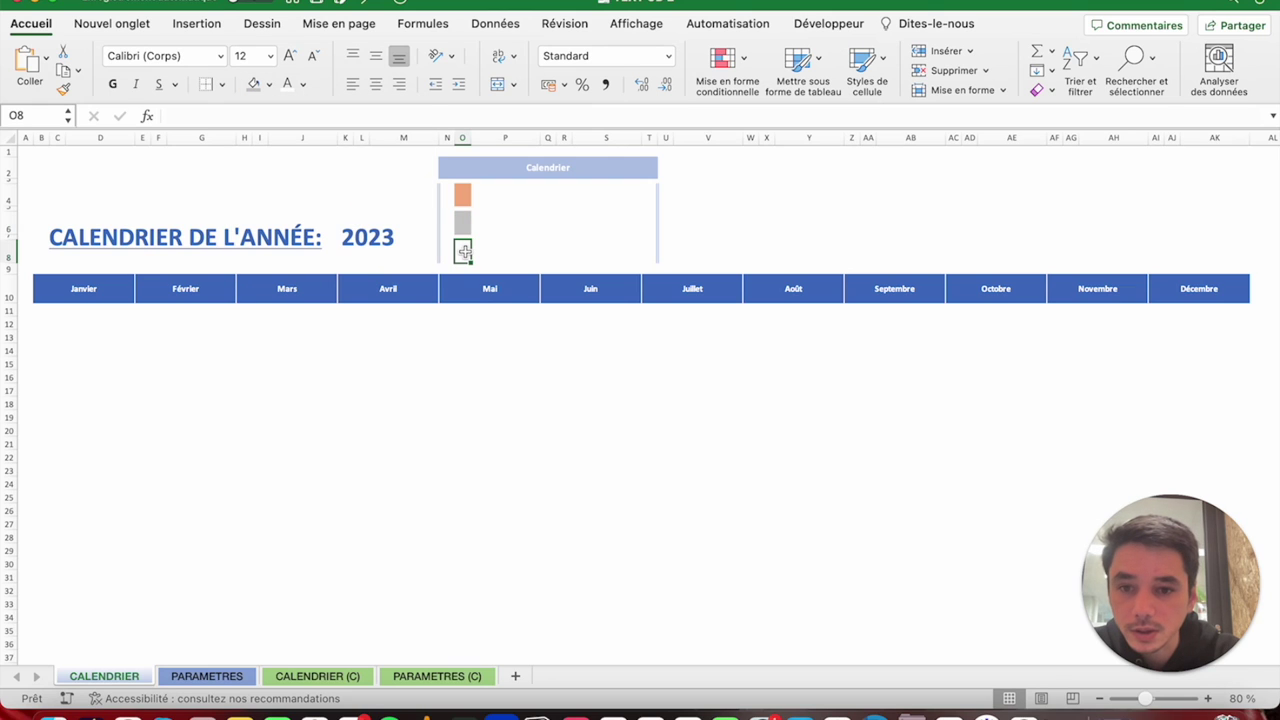
Give cell O8 a fill with a grey pattern colour and a hatch pattern style.
right_click(463, 252)
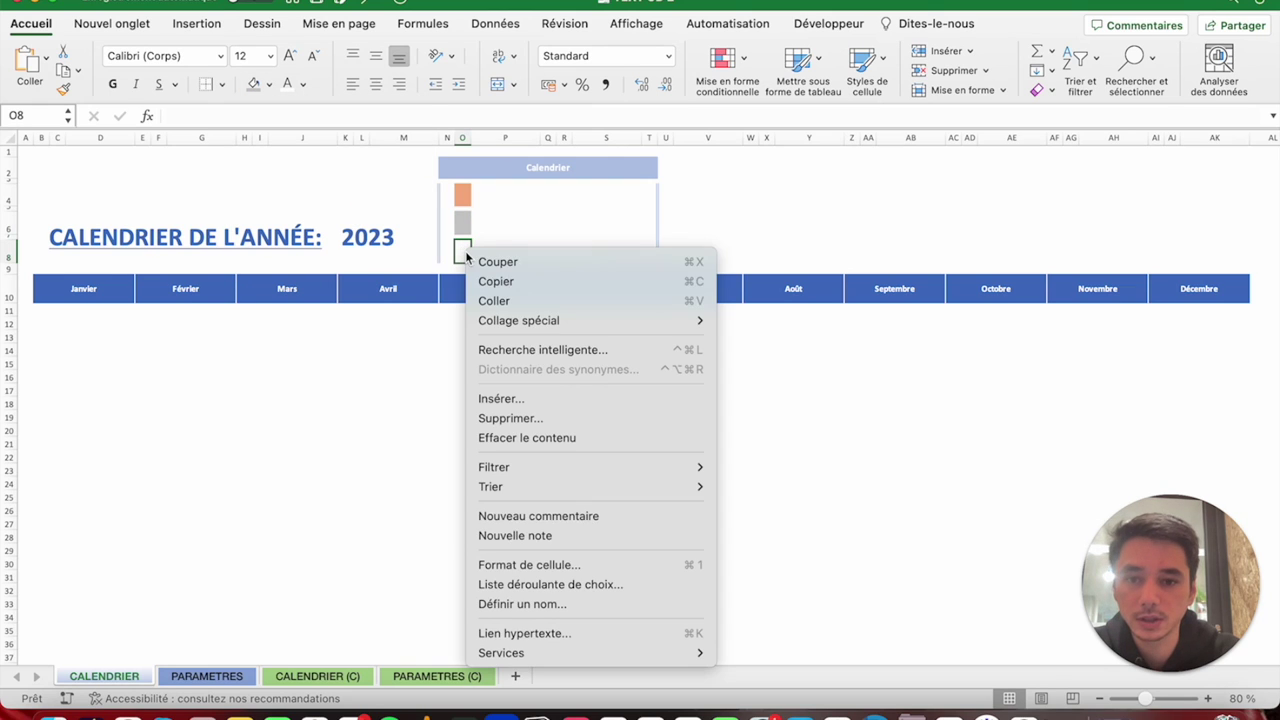
click(543, 568)
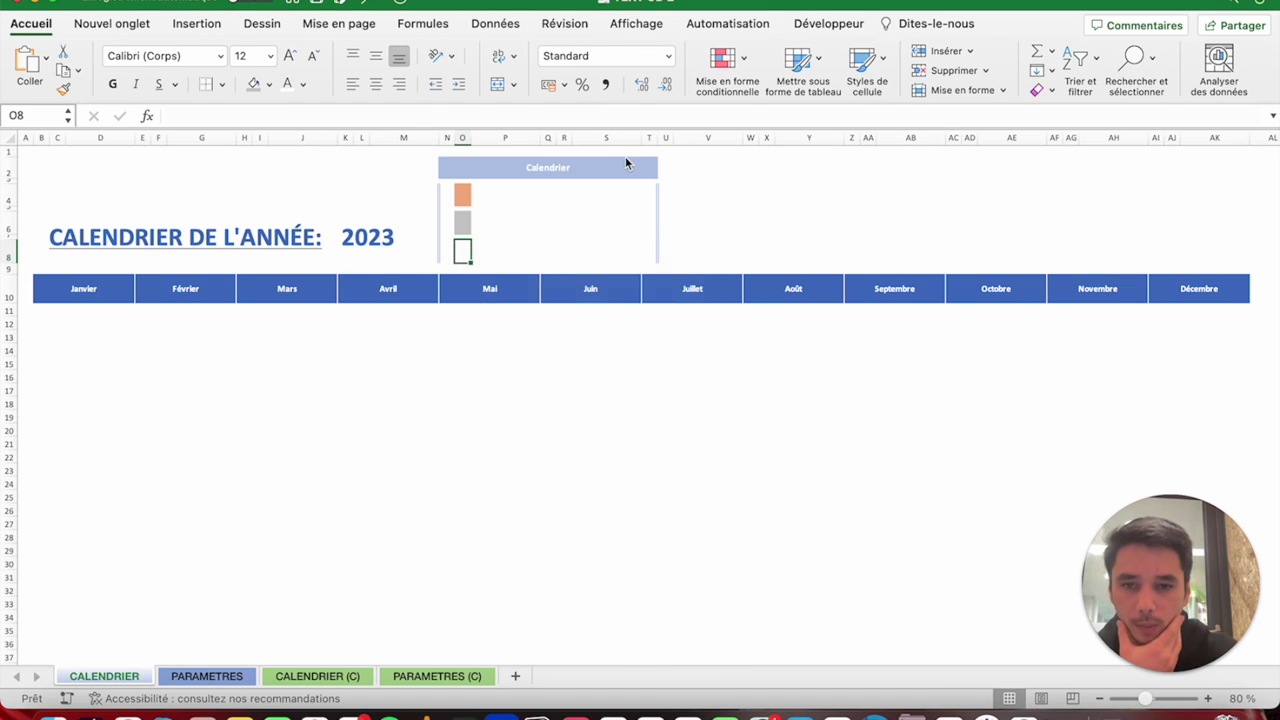
click(803, 28)
click(737, 27)
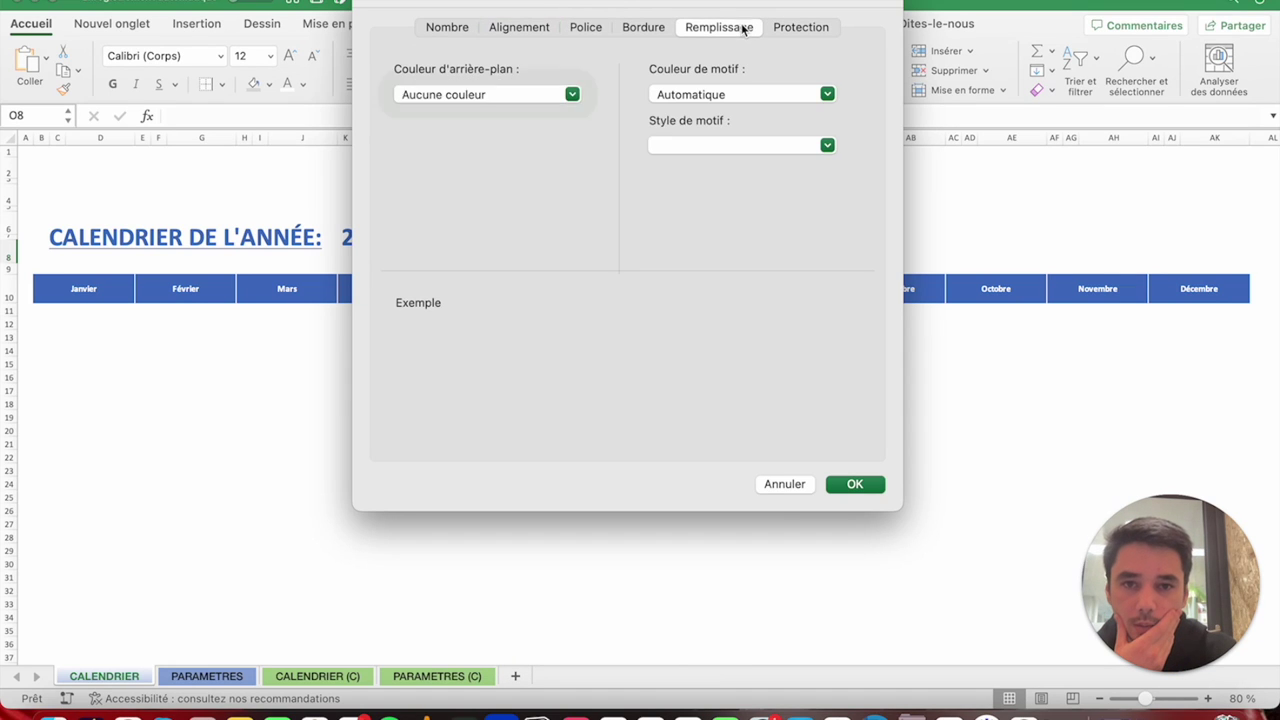
click(718, 95)
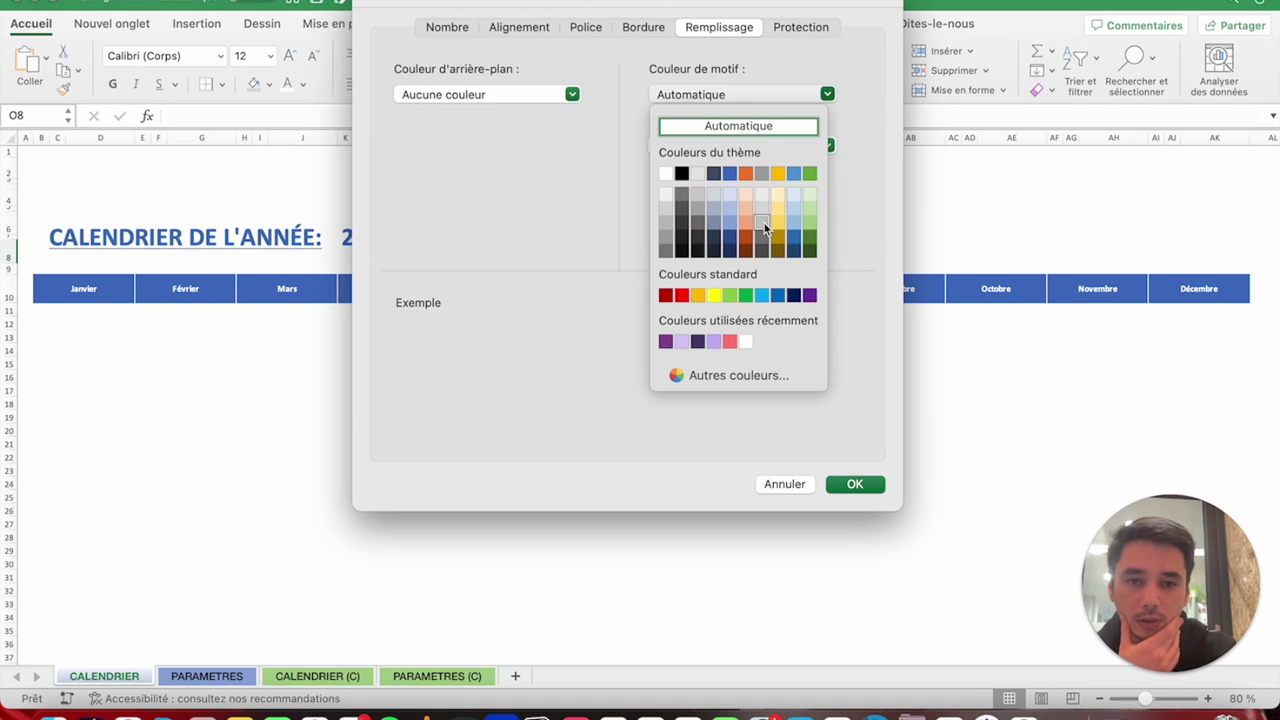
click(763, 224)
click(704, 146)
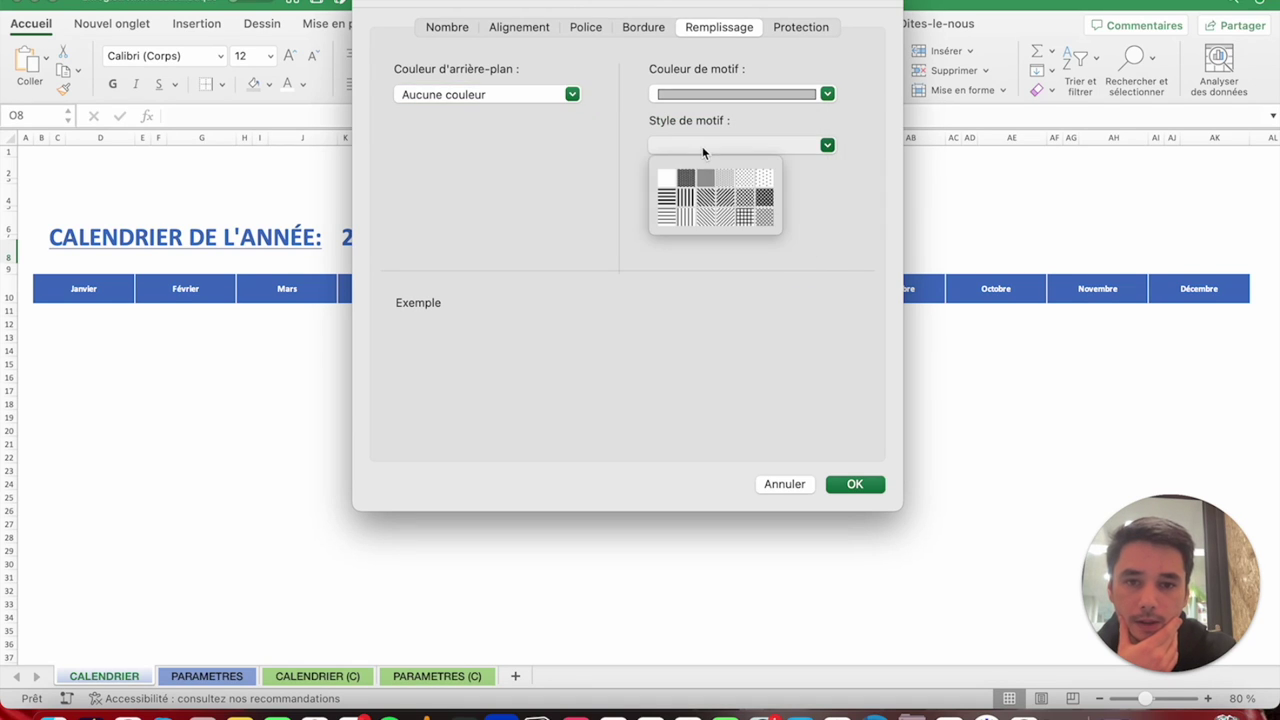
click(729, 215)
click(850, 484)
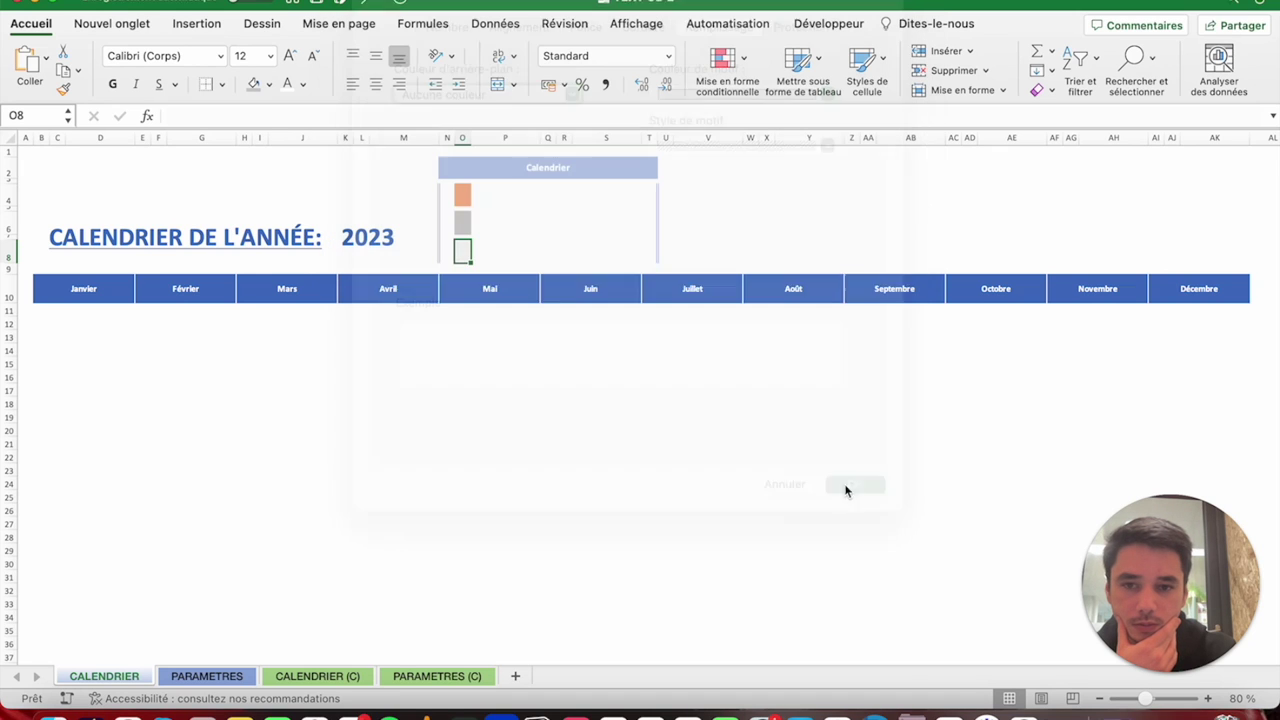
click(462, 194)
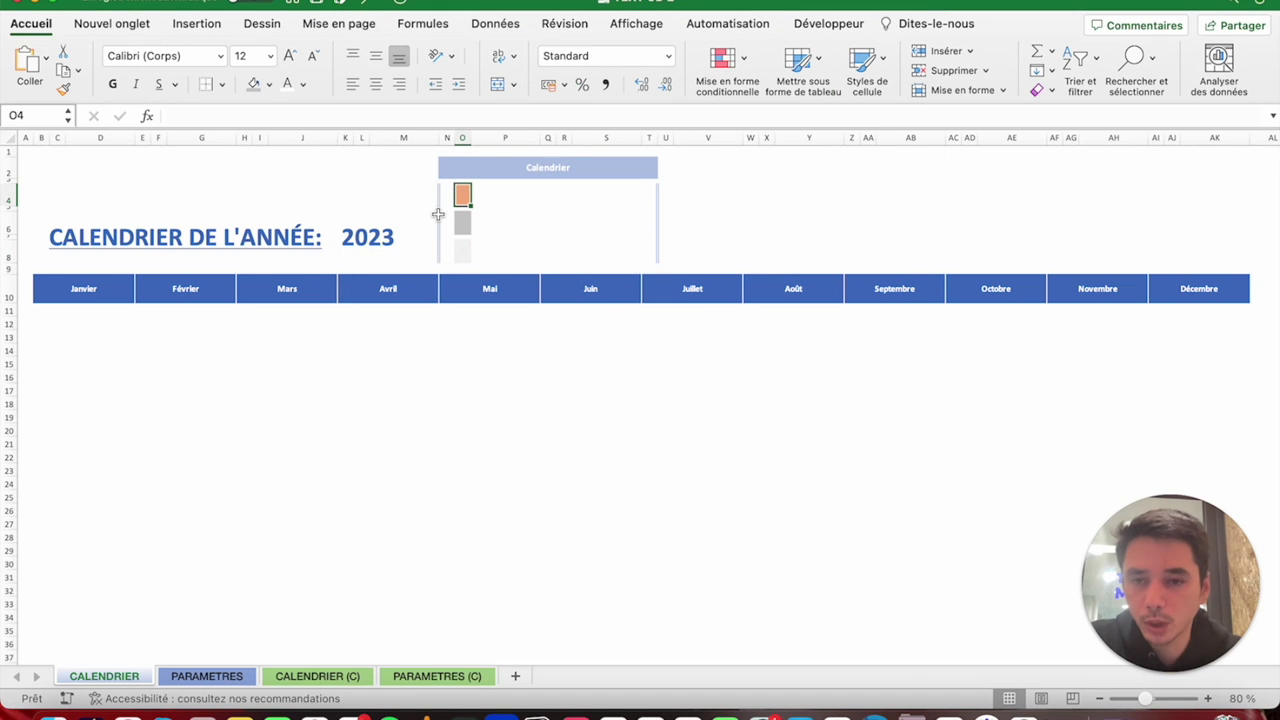
Set the border colour to grey and draw borders around swatches O4, O6 and O8.
click(222, 84)
mouse_move(316, 525)
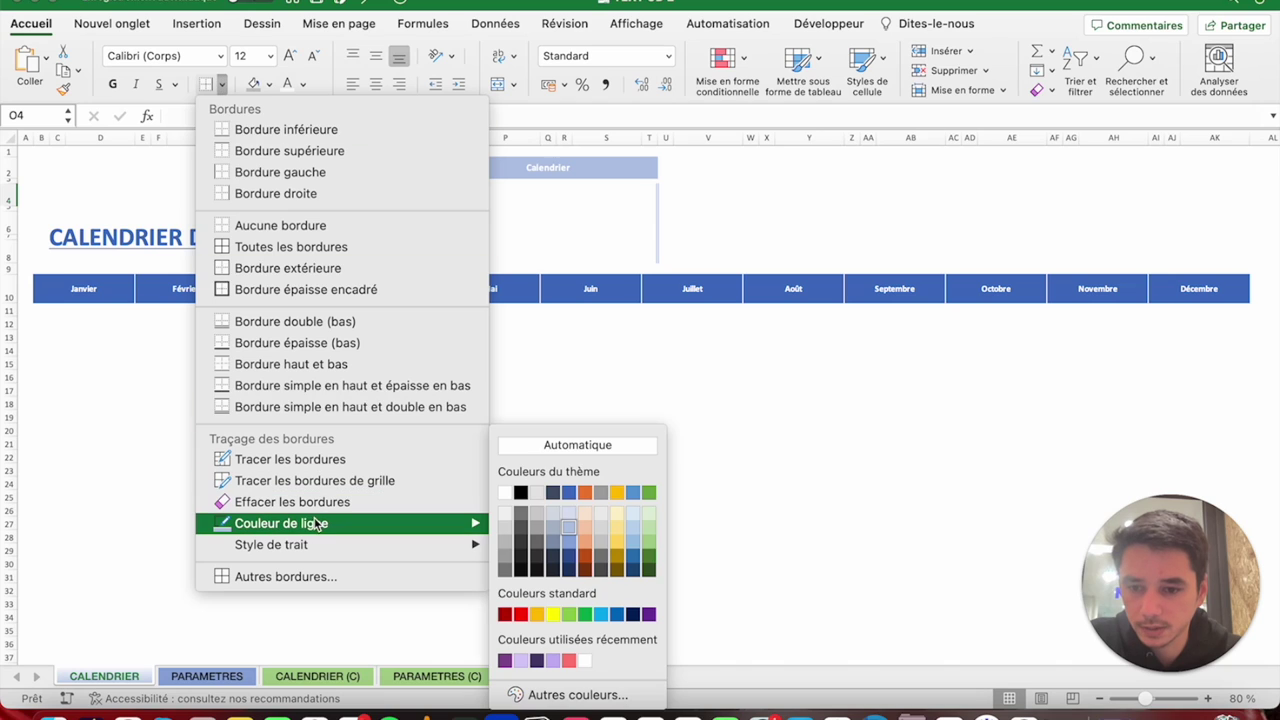
click(603, 493)
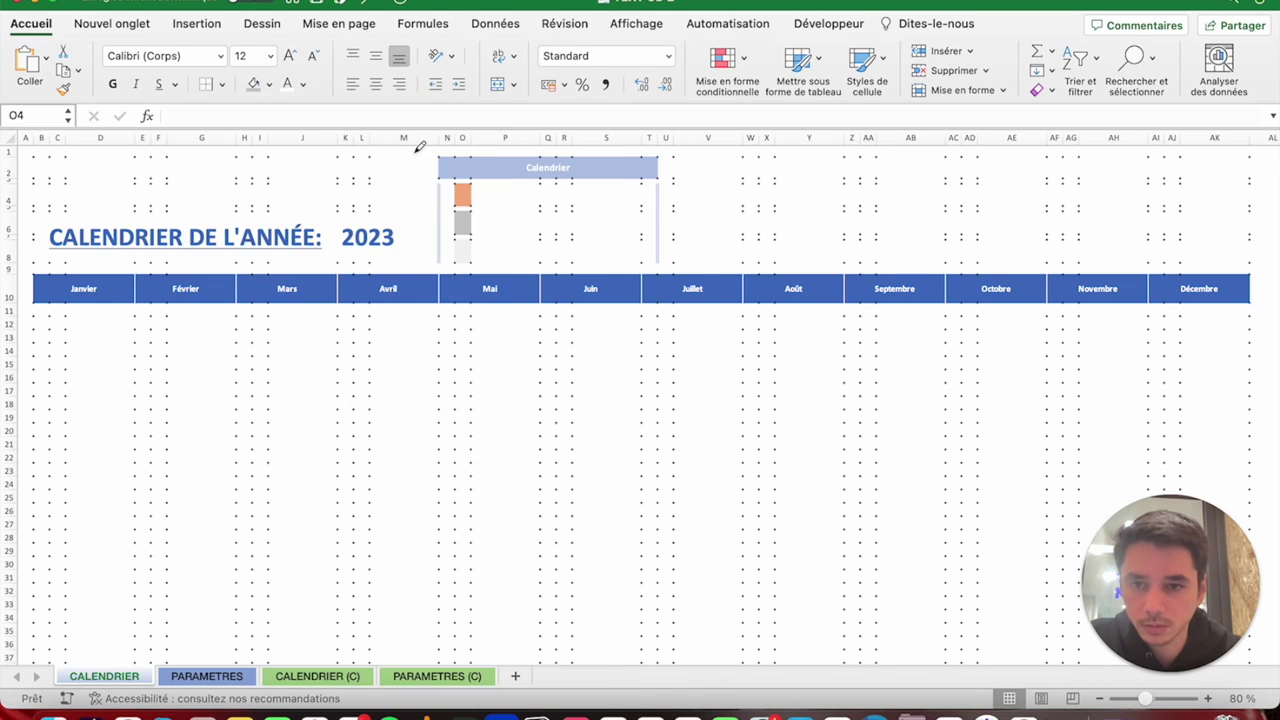
click(222, 84)
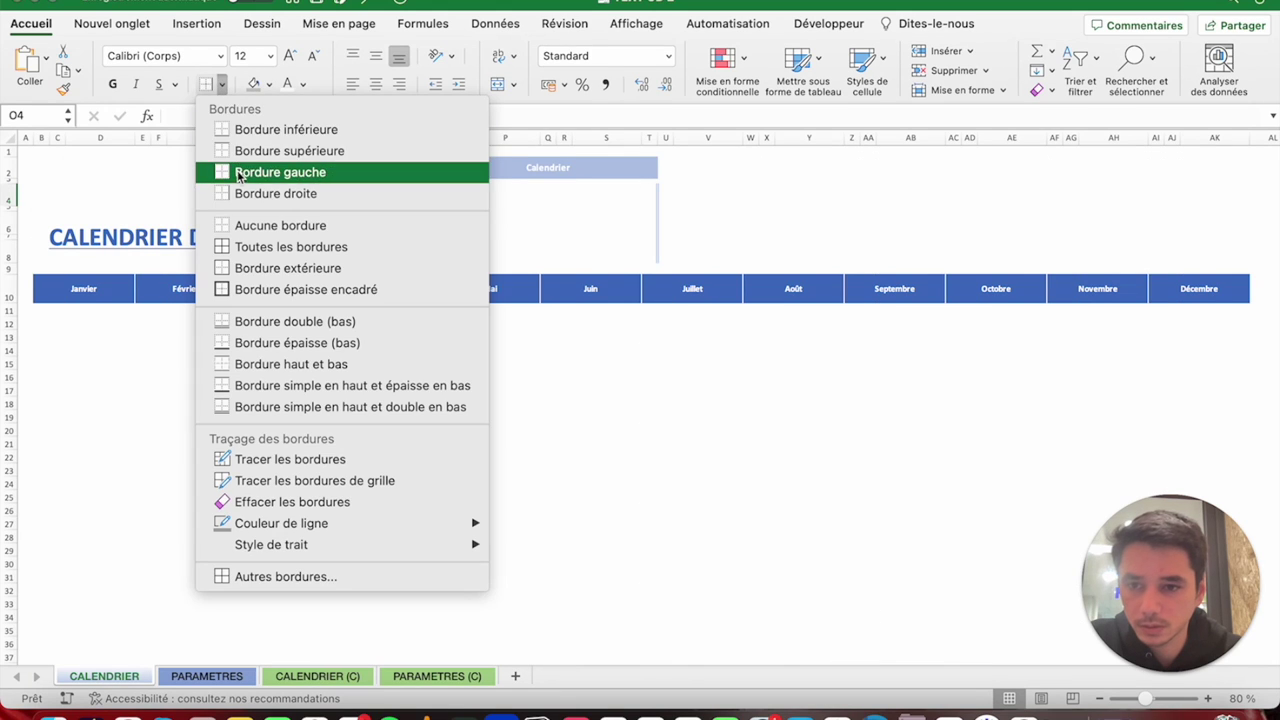
click(240, 174)
click(470, 220)
click(462, 251)
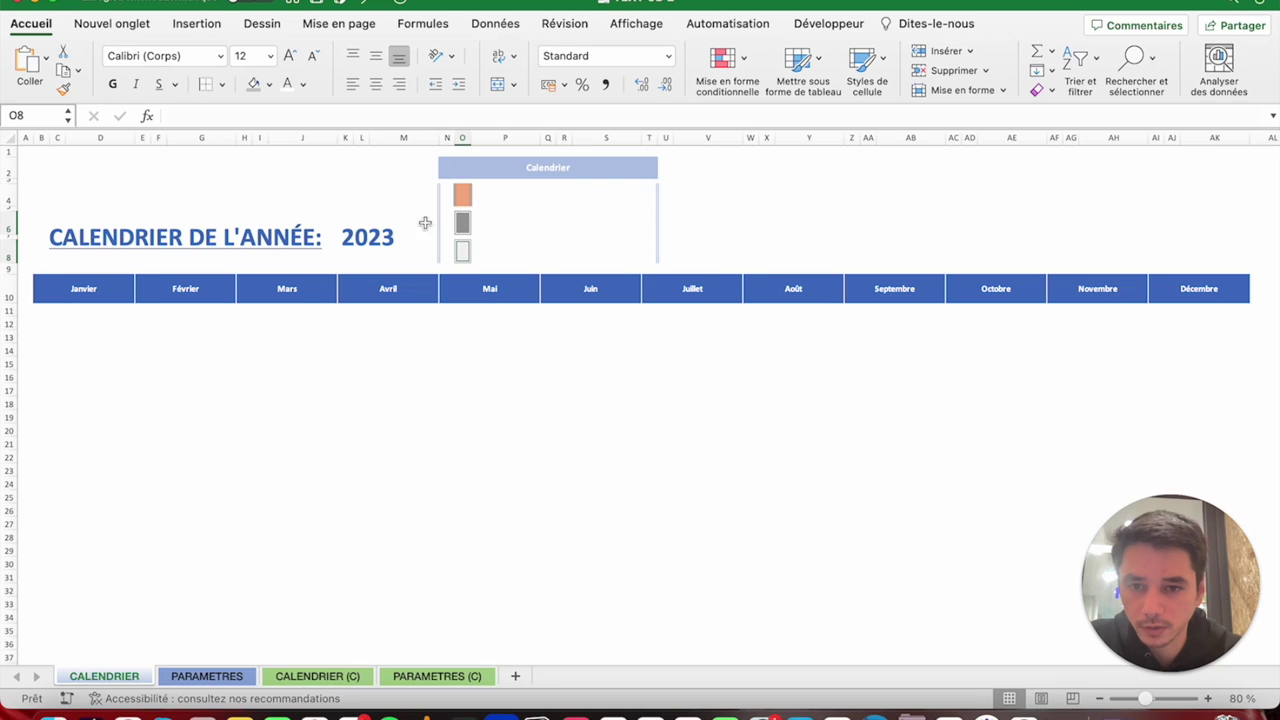
click(458, 194)
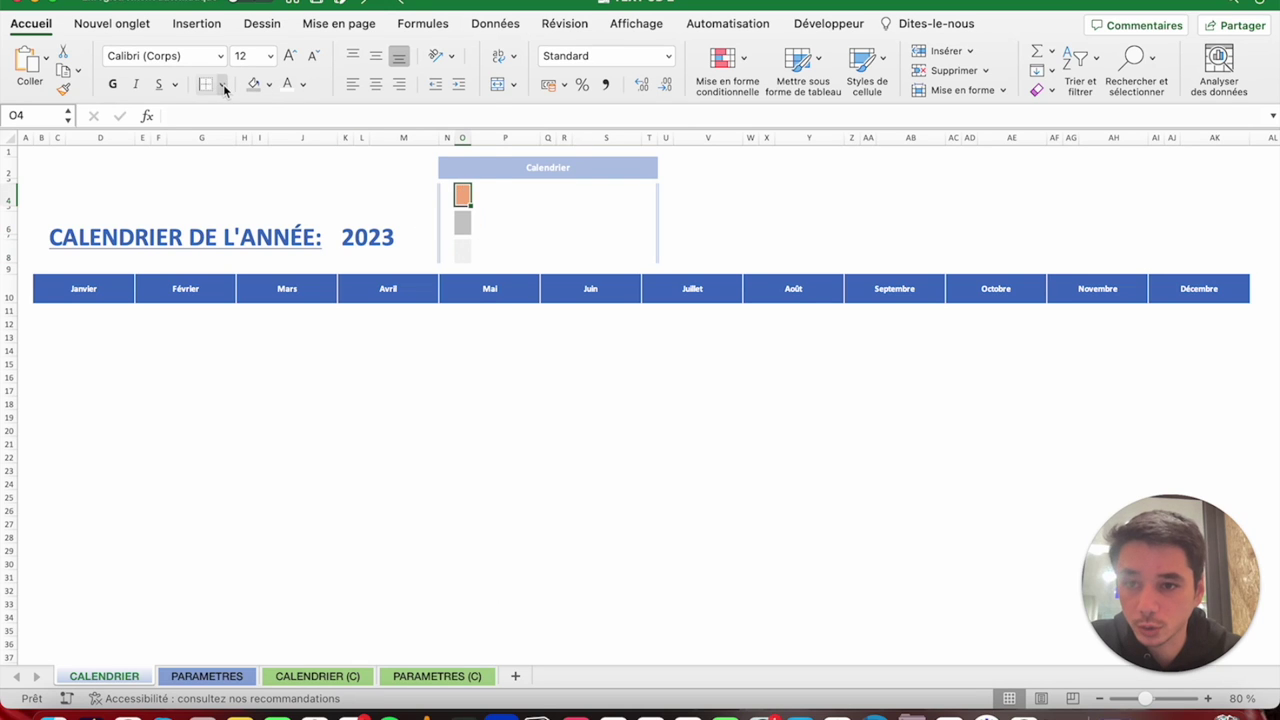
Choose a border line style and apply a right border to O4, O6 and O8.
click(222, 84)
mouse_move(258, 523)
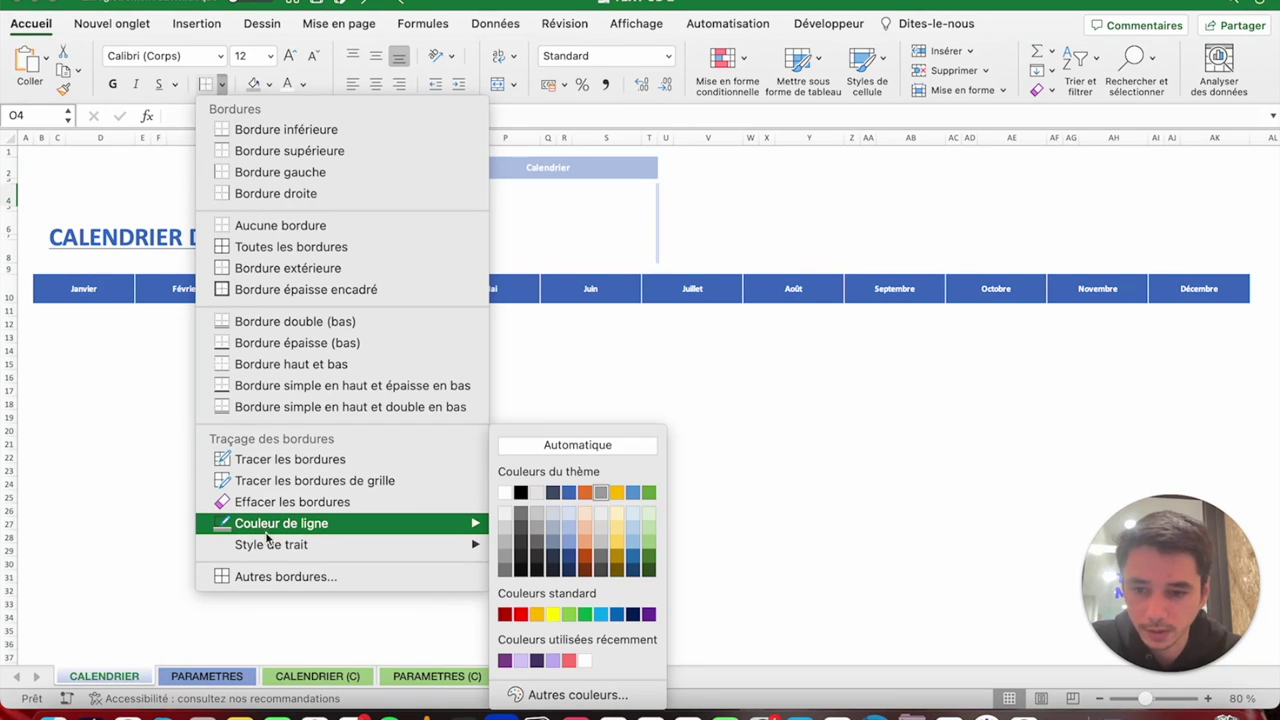
mouse_move(270, 544)
click(587, 386)
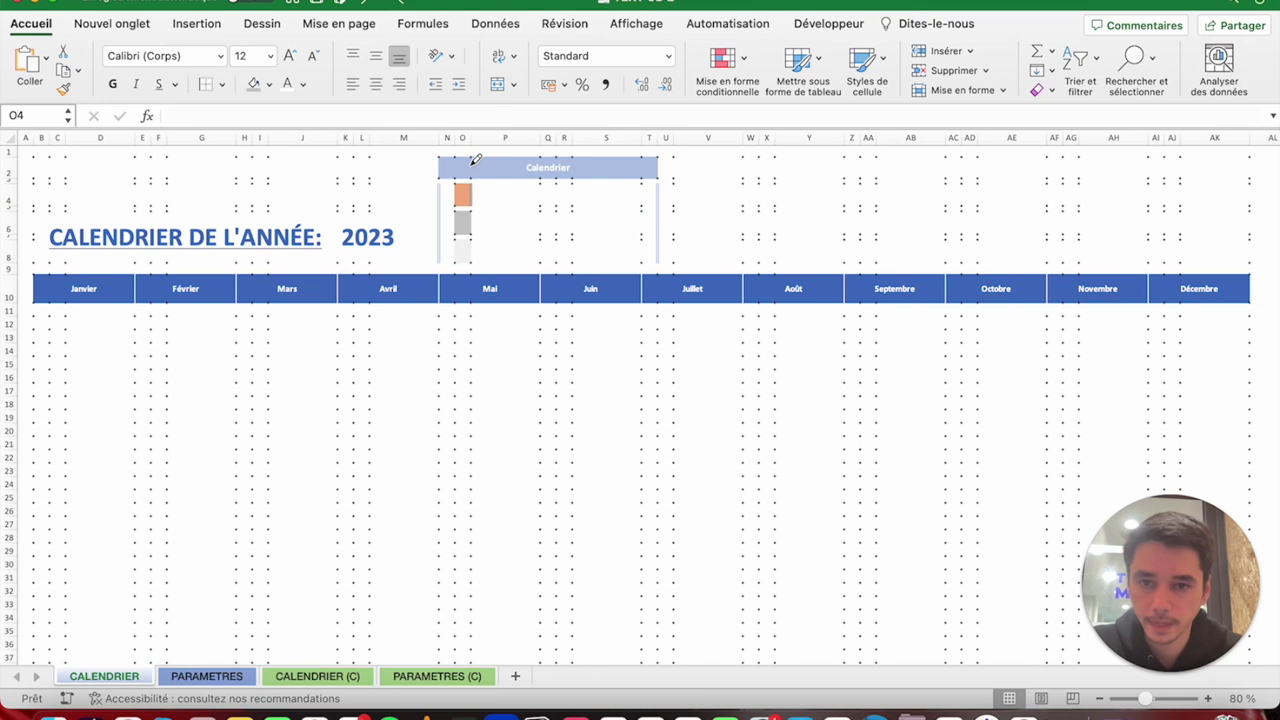
click(205, 86)
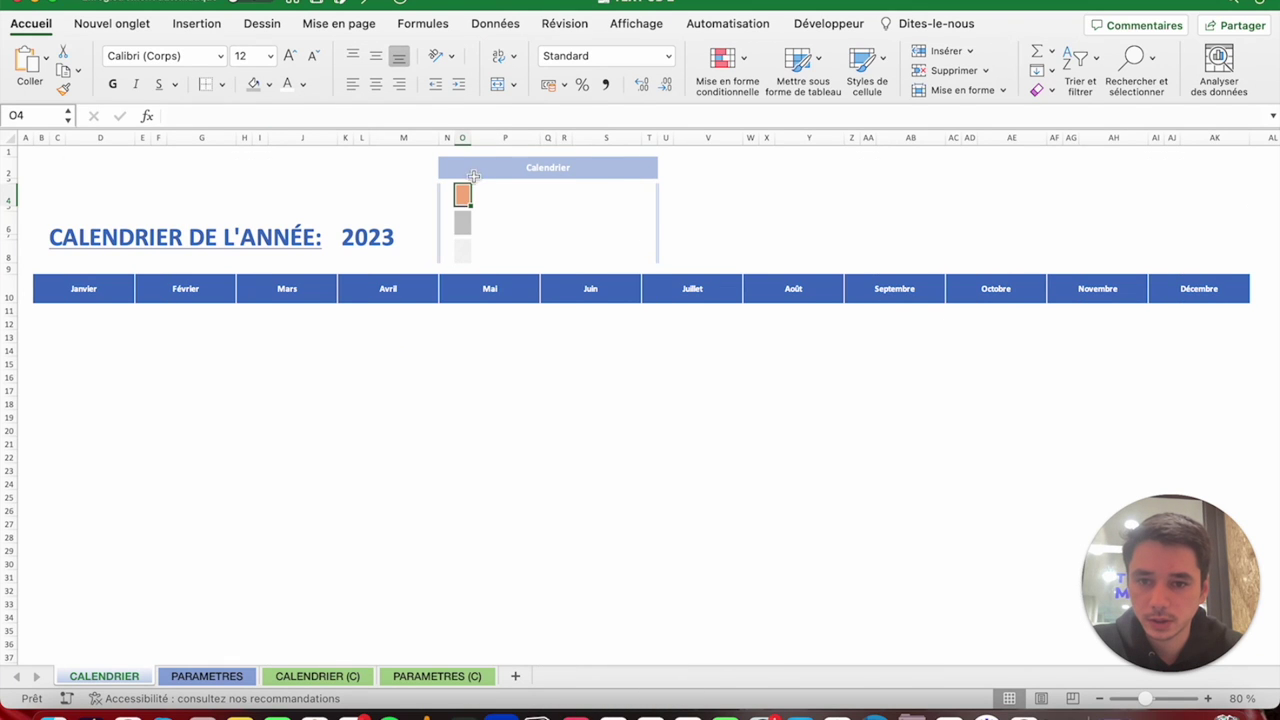
click(465, 220)
click(463, 251)
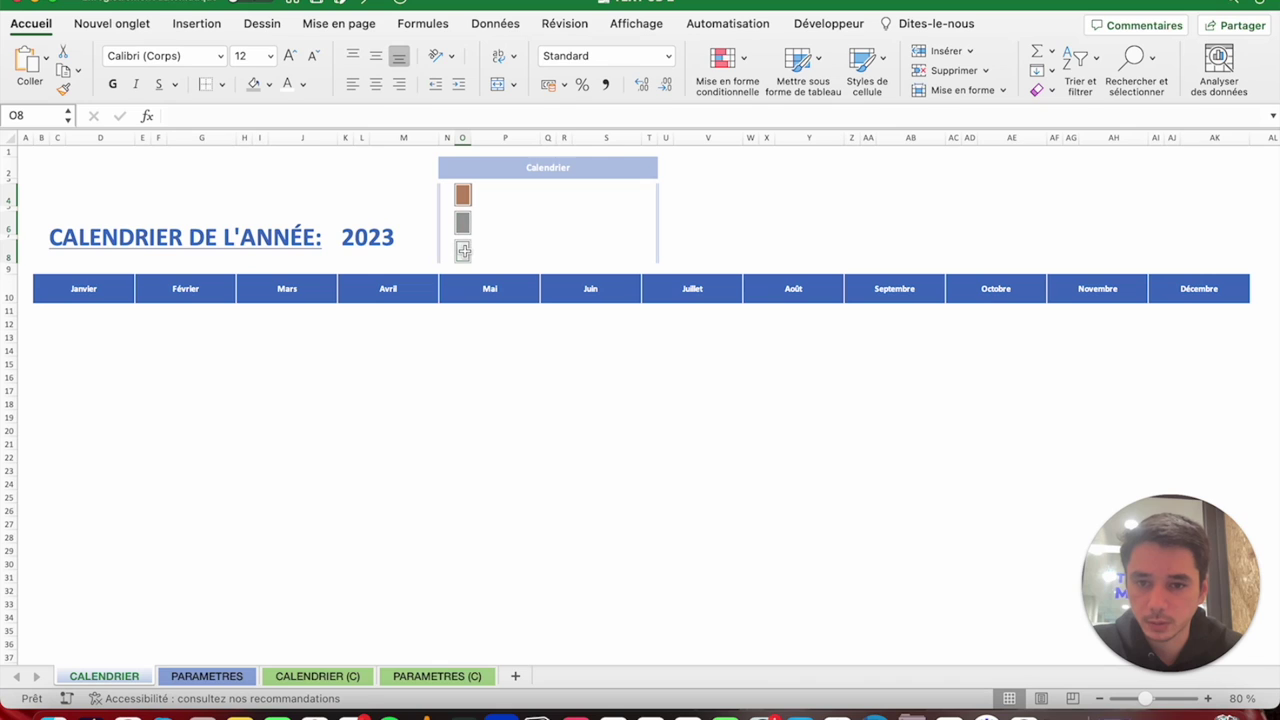
click(221, 84)
click(276, 193)
click(812, 194)
click(501, 192)
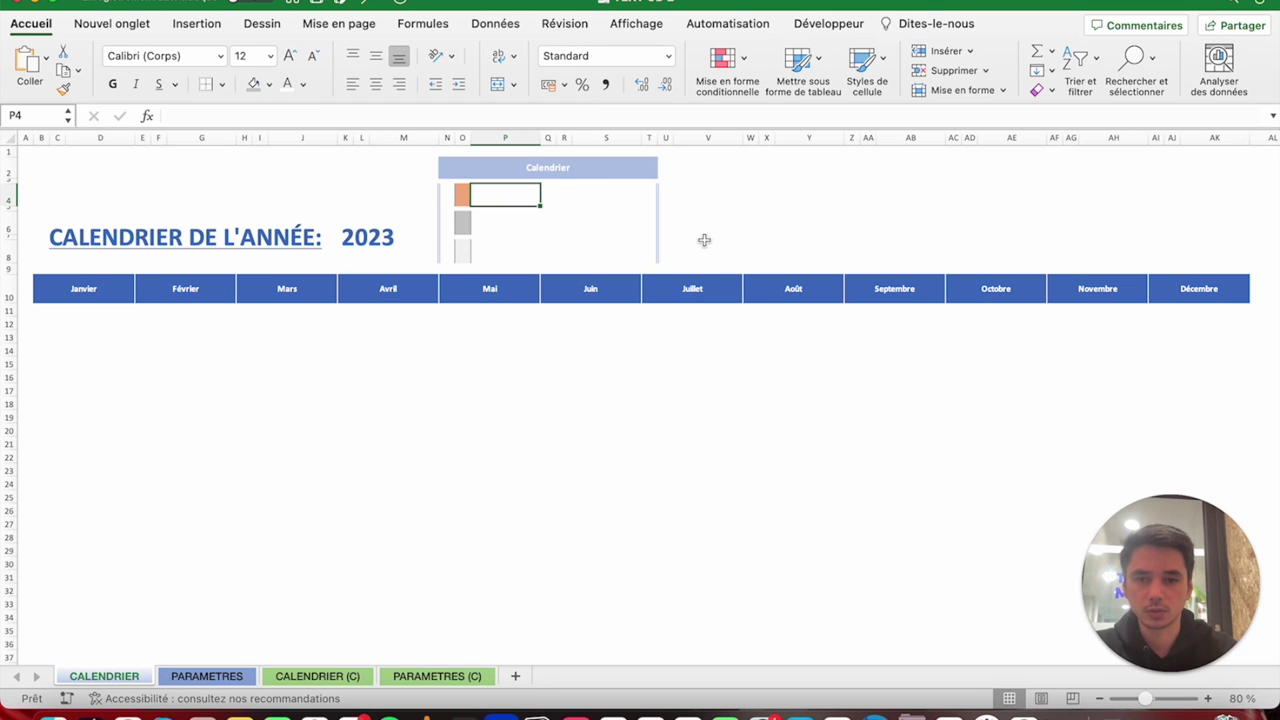
Type the legend labels jours fériés, week-ends and < aujourd'hui in P4, P6 and P8.
click(325, 677)
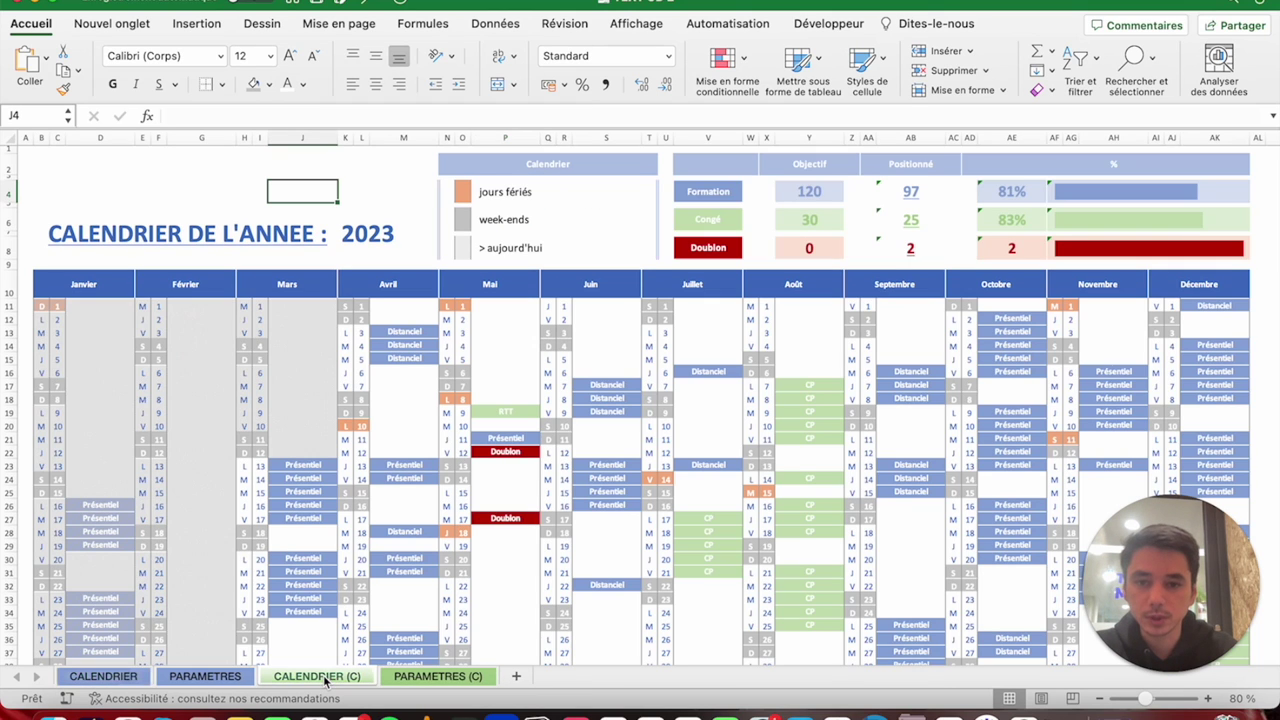
click(104, 677)
text(J)
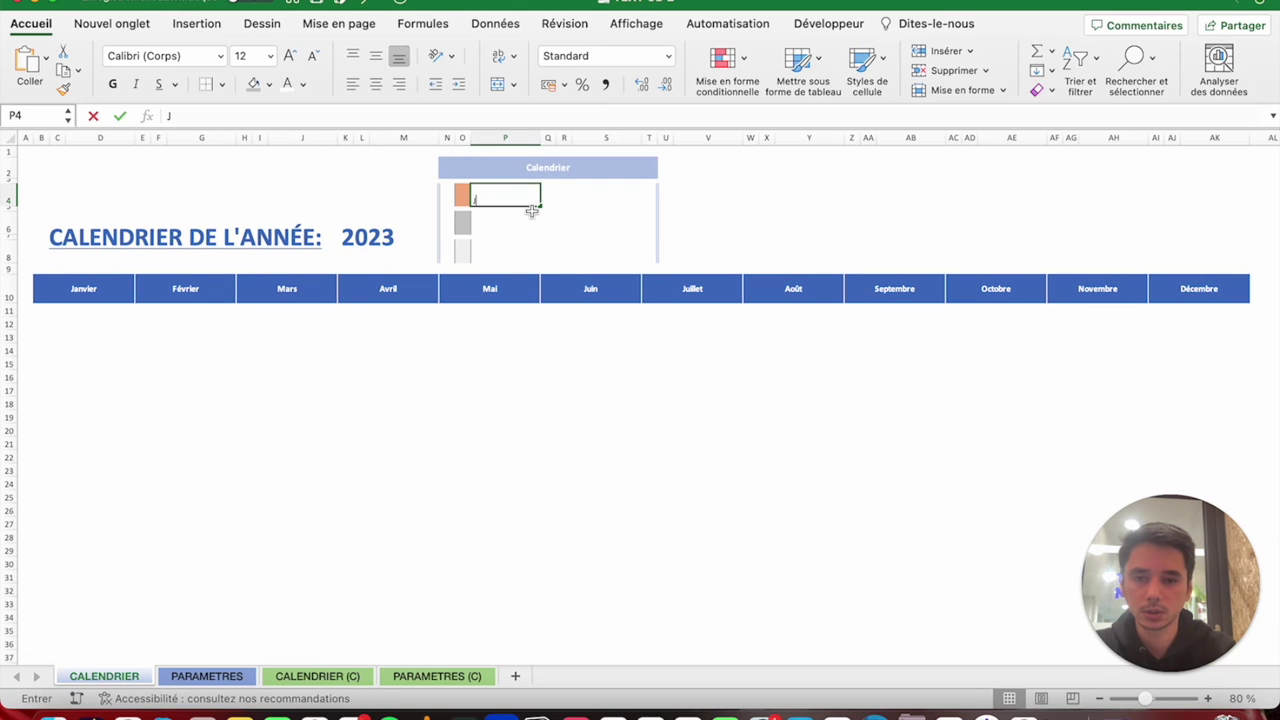
key(BackSpace)
text(ours fériés)
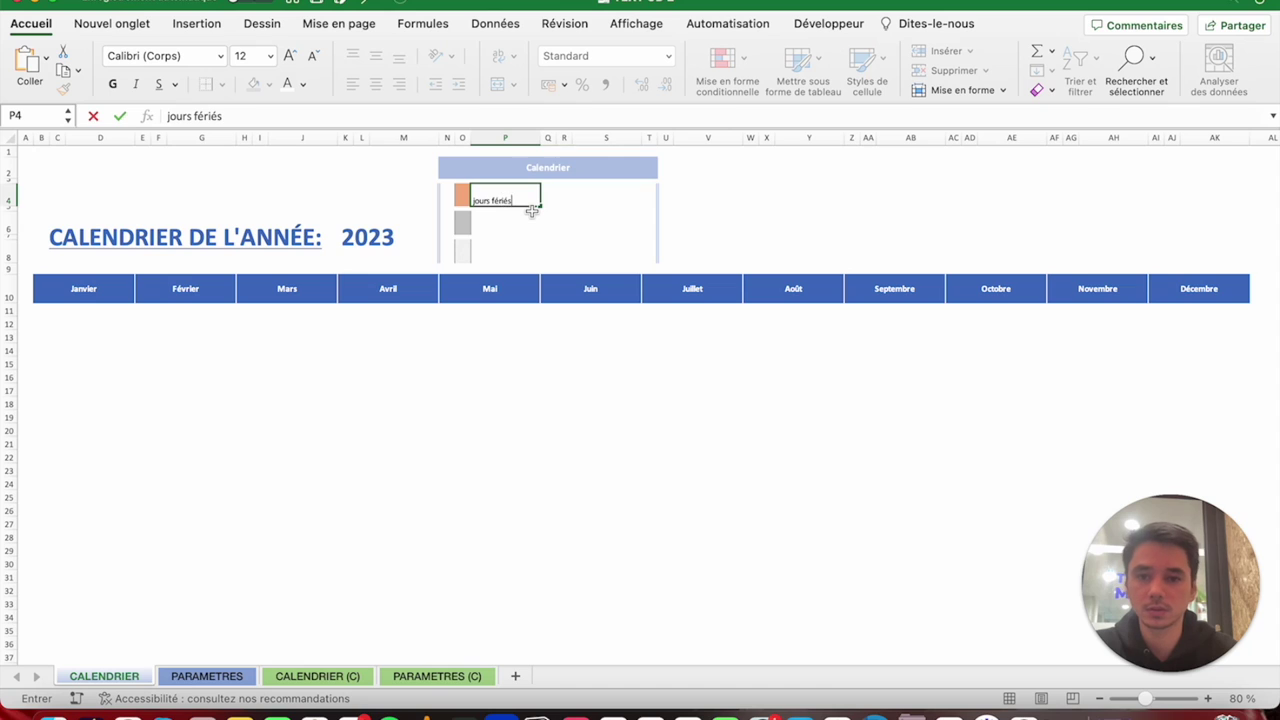
key(Return)
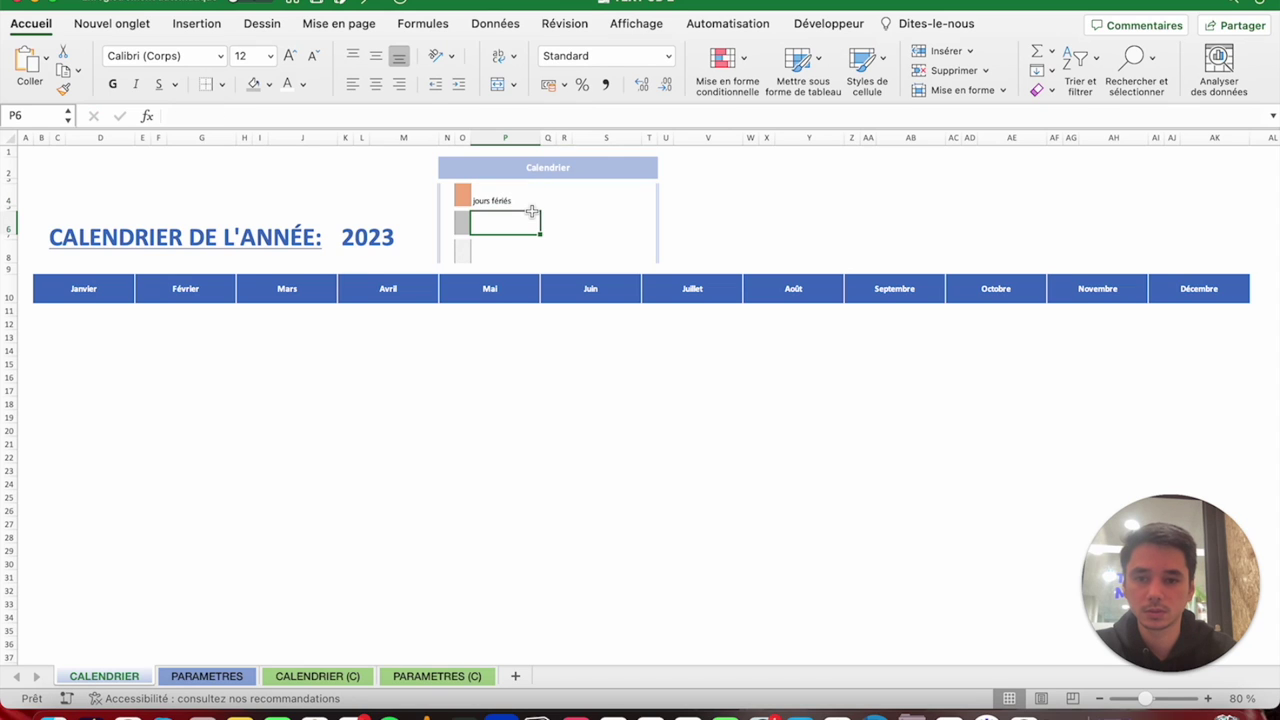
text(week-ends)
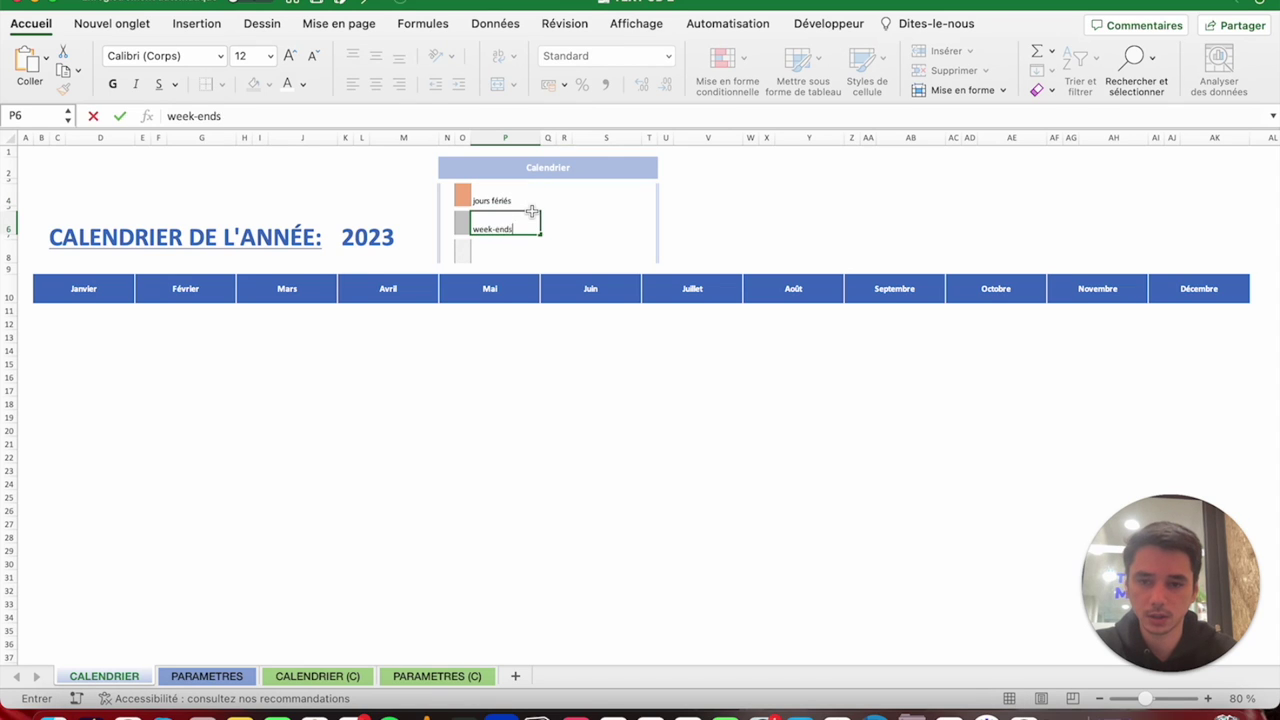
key(Return)
text(< aujourd'hui)
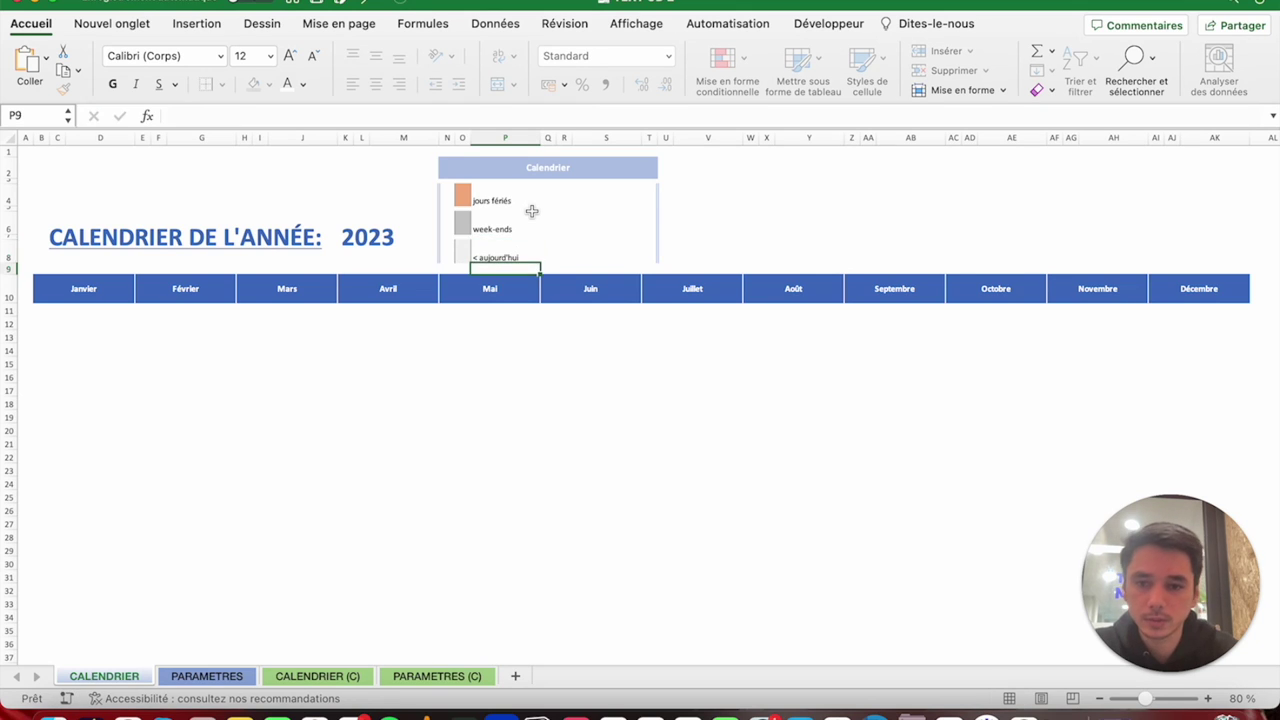
Centre the P4:P8 legend labels horizontally and vertically and enlarge them to size 16.
shift+click(494, 199)
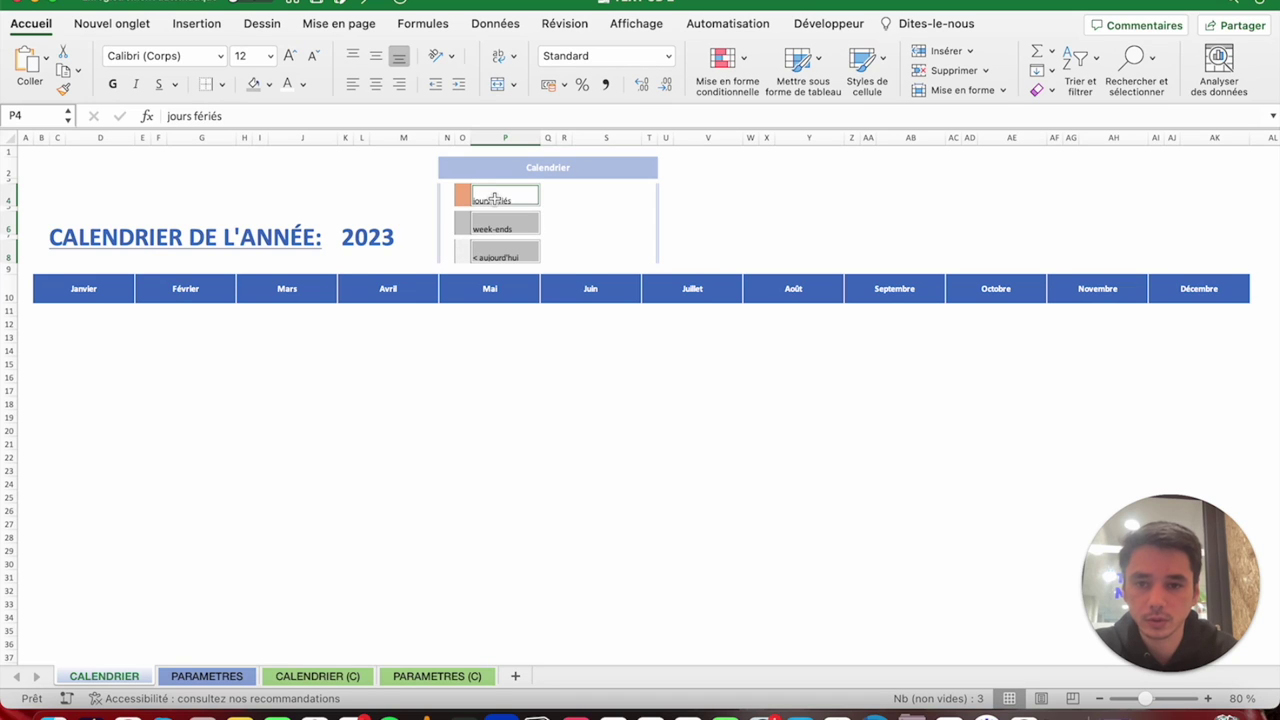
click(375, 84)
click(376, 57)
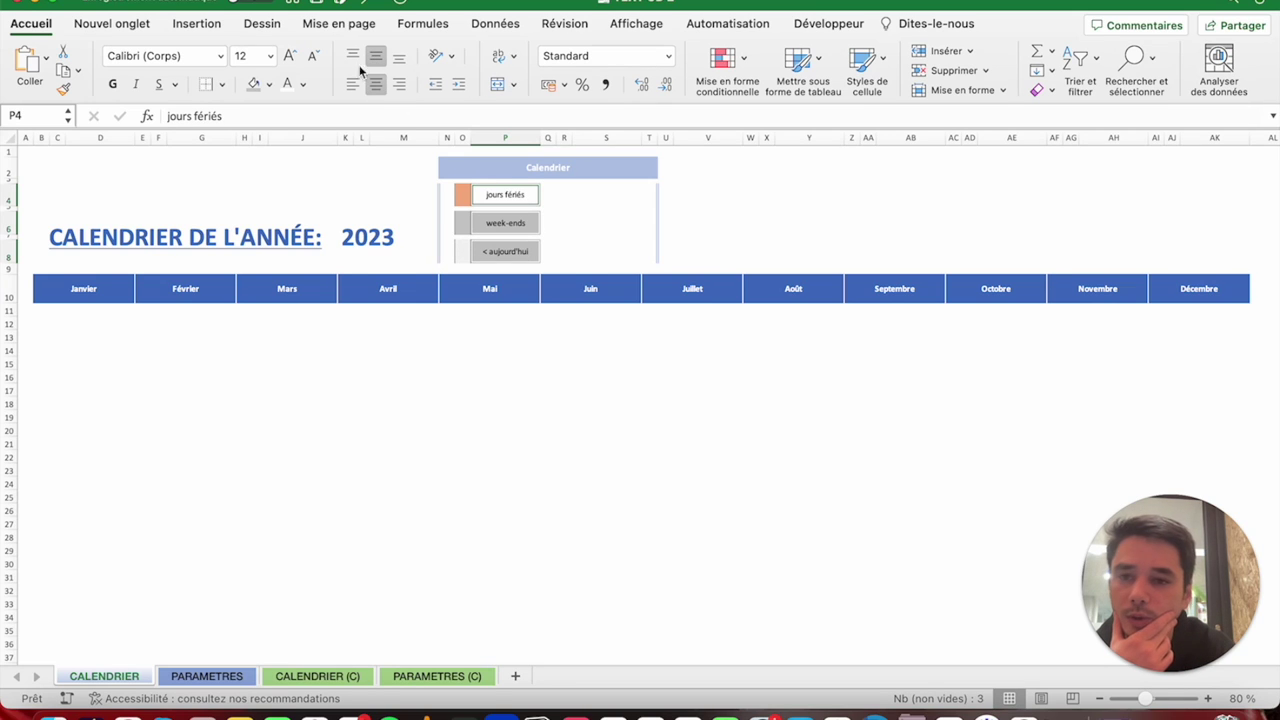
click(291, 60)
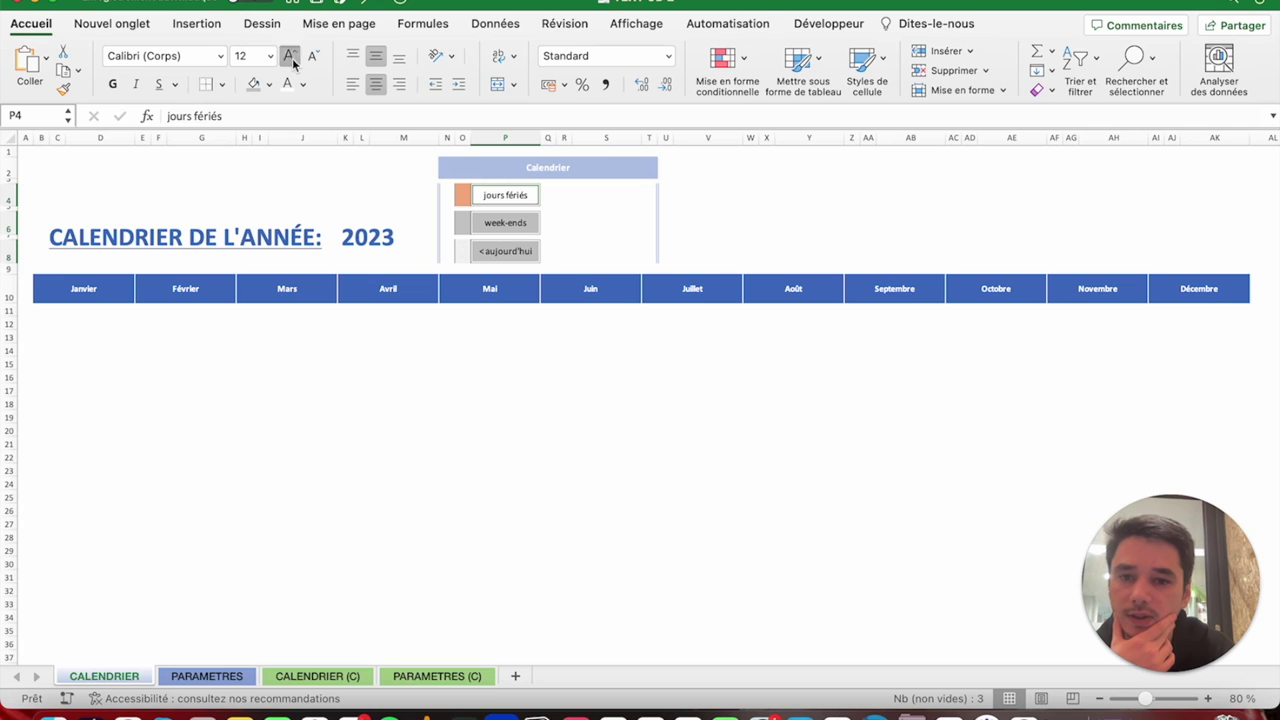
click(665, 223)
click(286, 679)
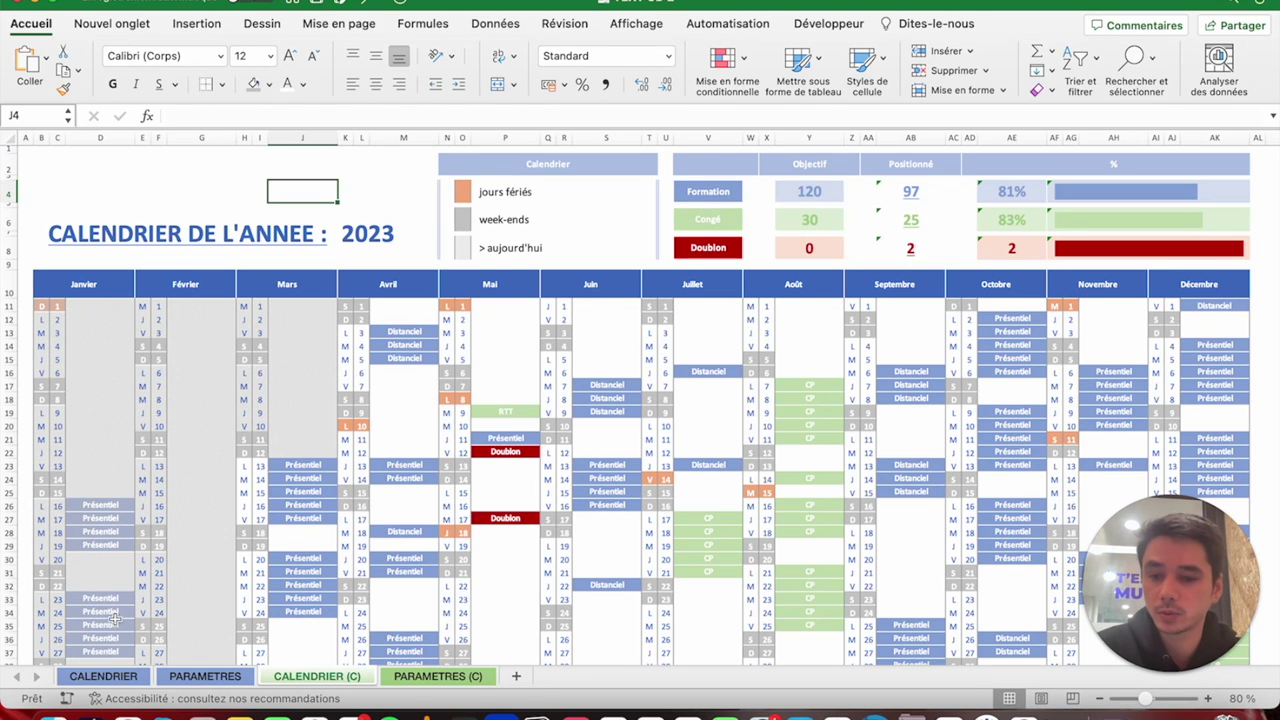
click(104, 680)
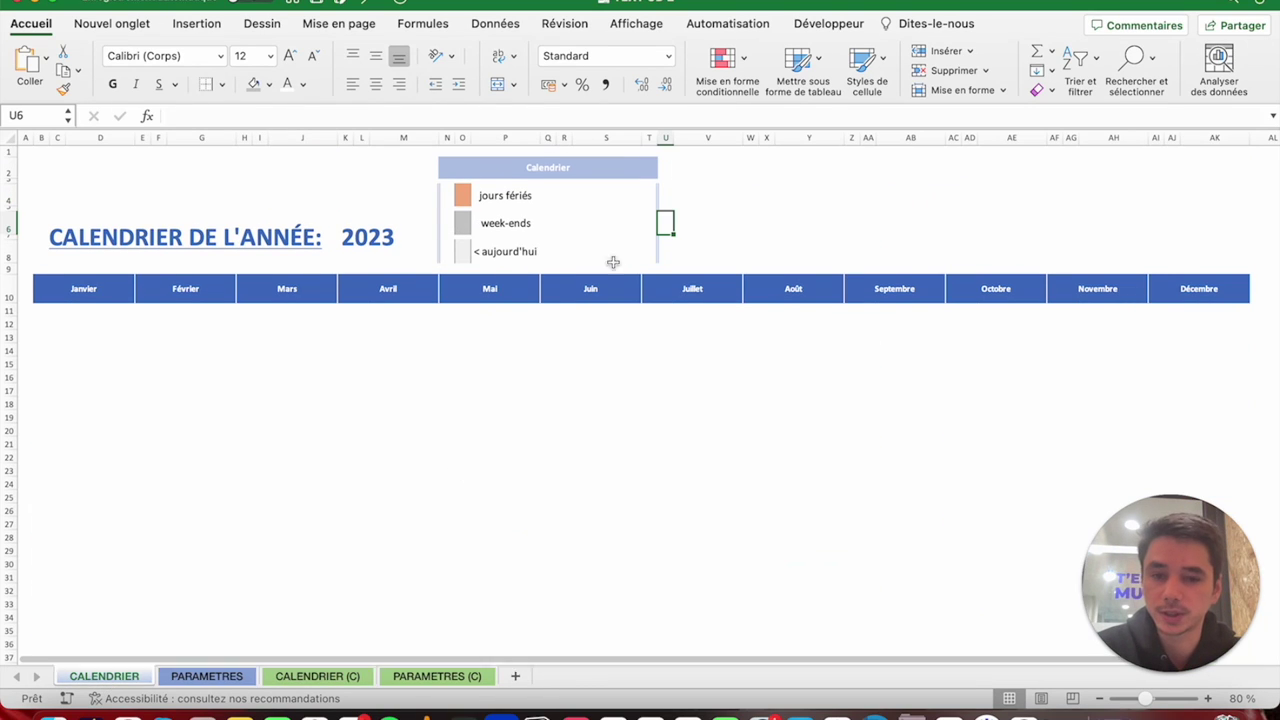
Give the Janvier day cells B11:B41 a thin left border, then select the whole B11:D41 block.
click(40, 310)
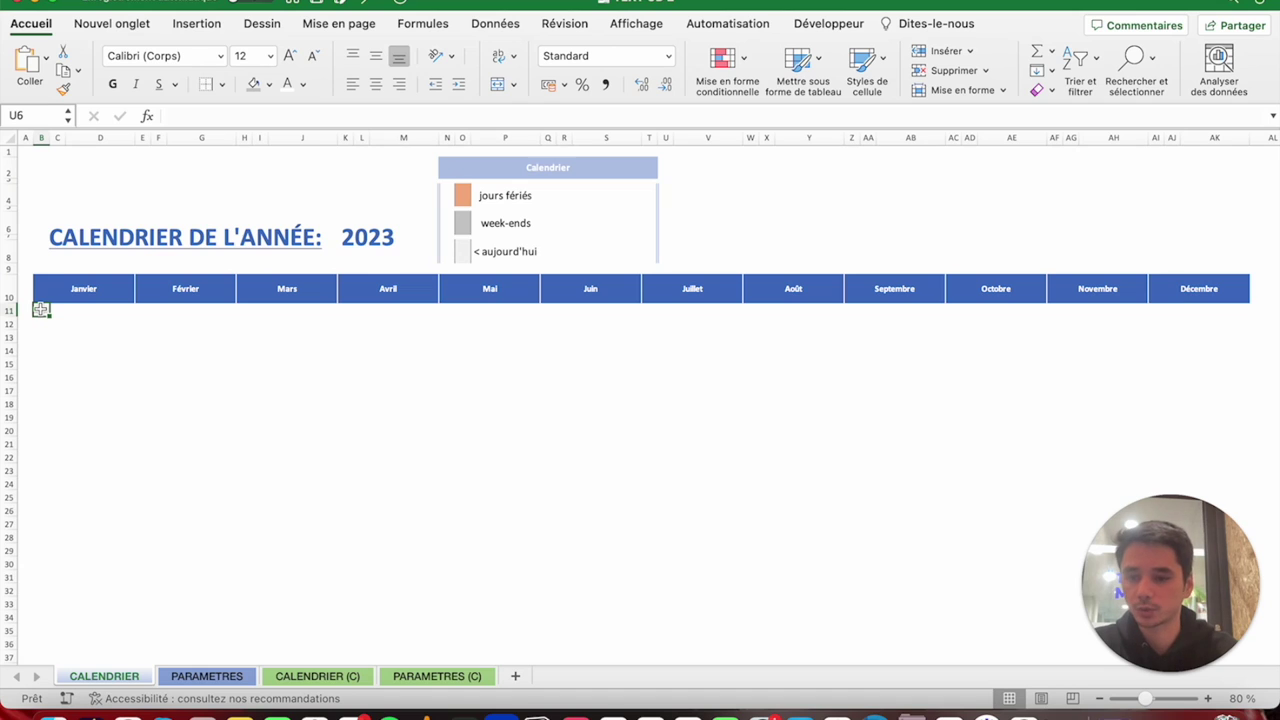
drag(40, 310, 32, 668)
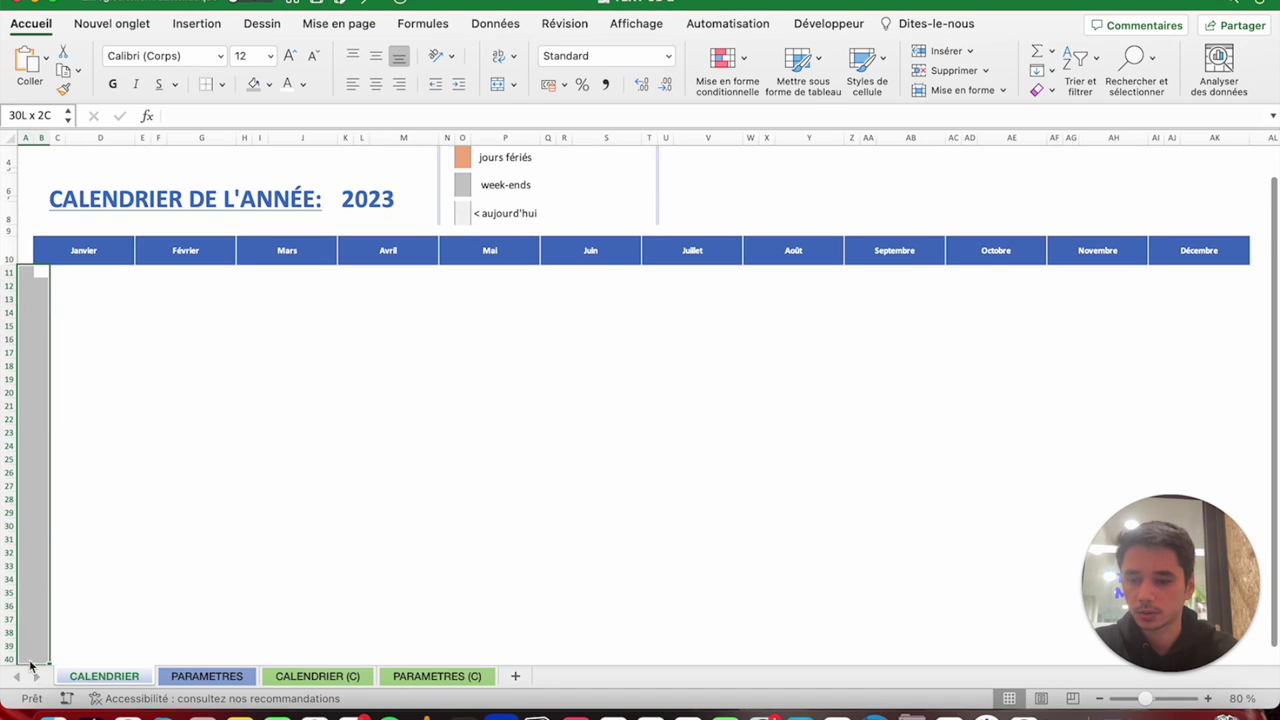
drag(32, 668, 40, 539)
drag(44, 273, 45, 647)
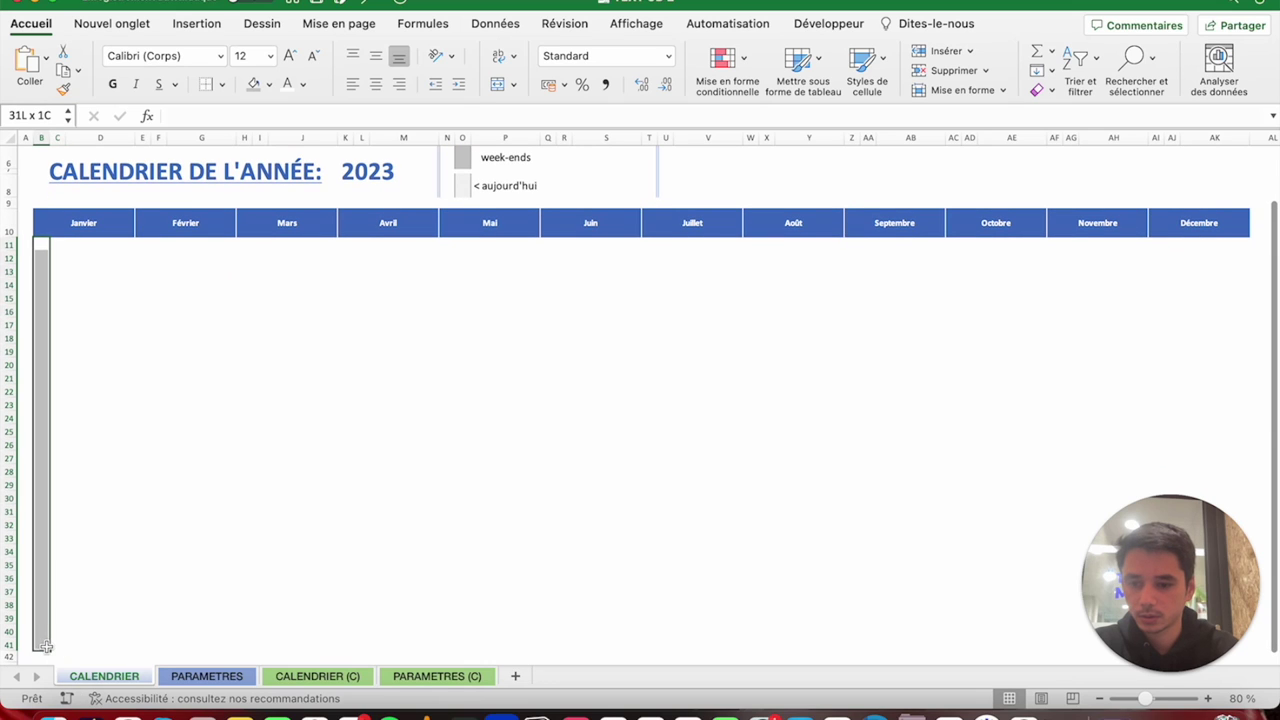
click(223, 84)
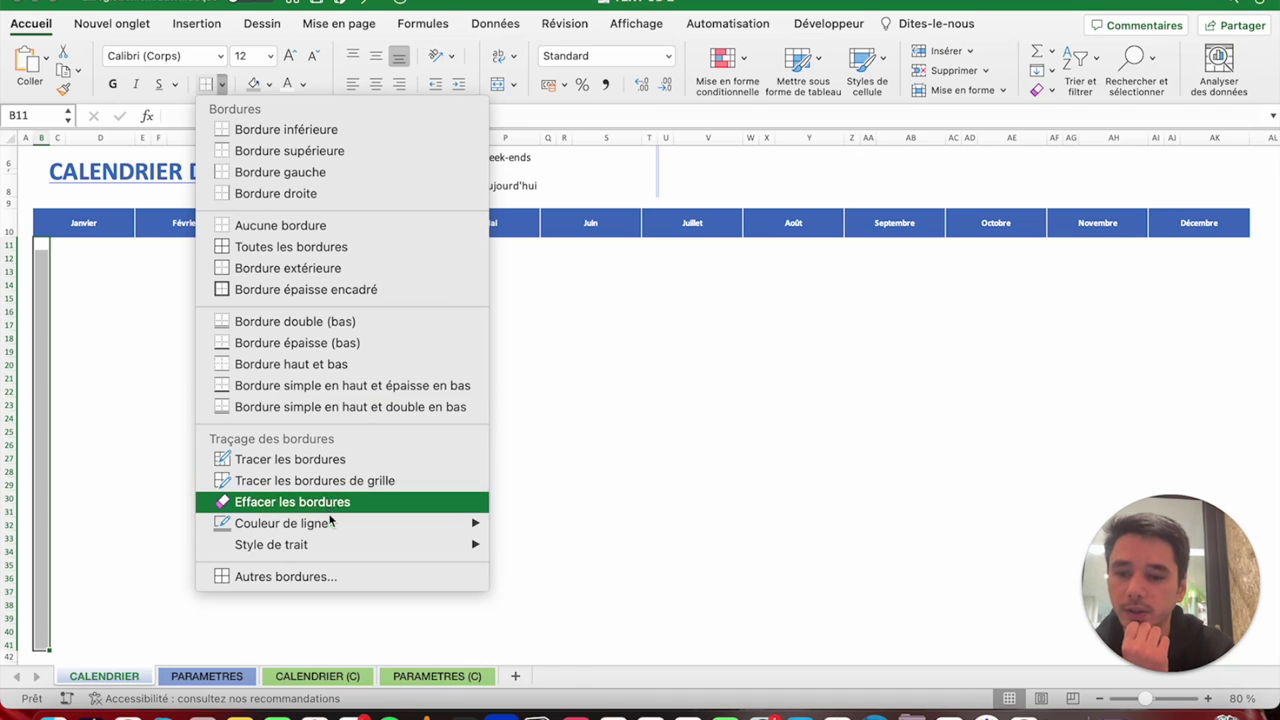
mouse_move(331, 521)
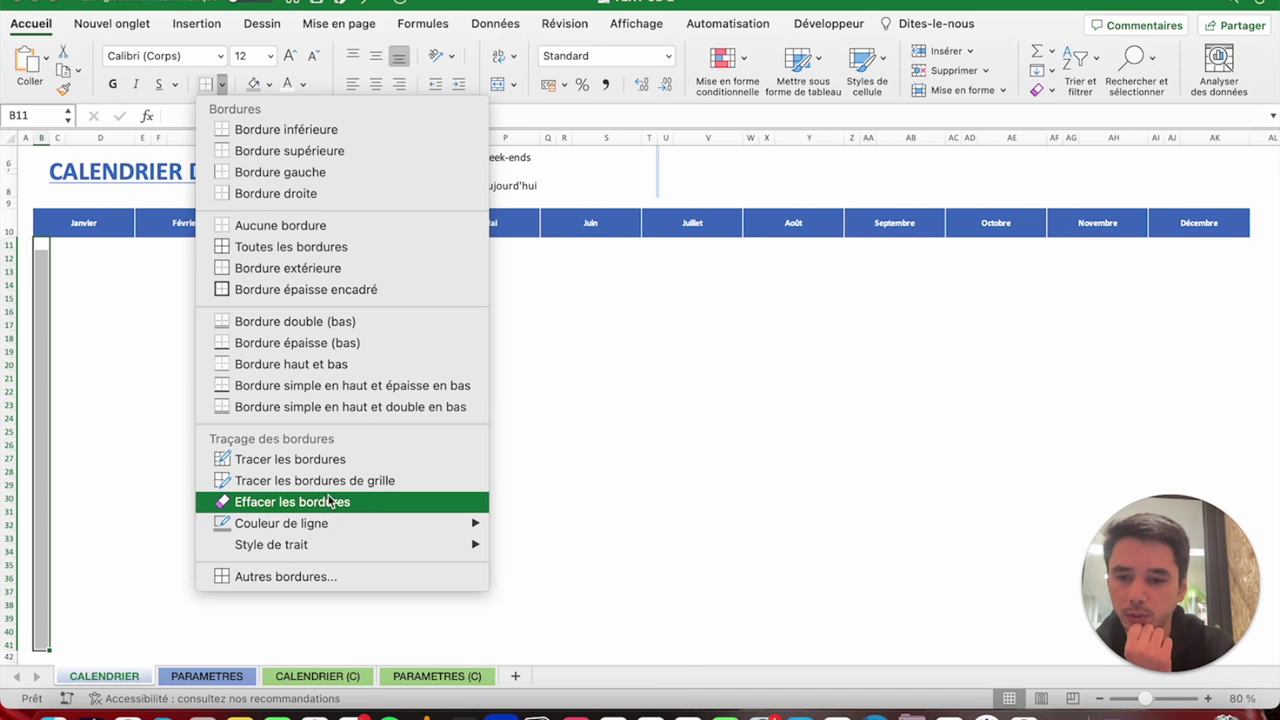
click(290, 174)
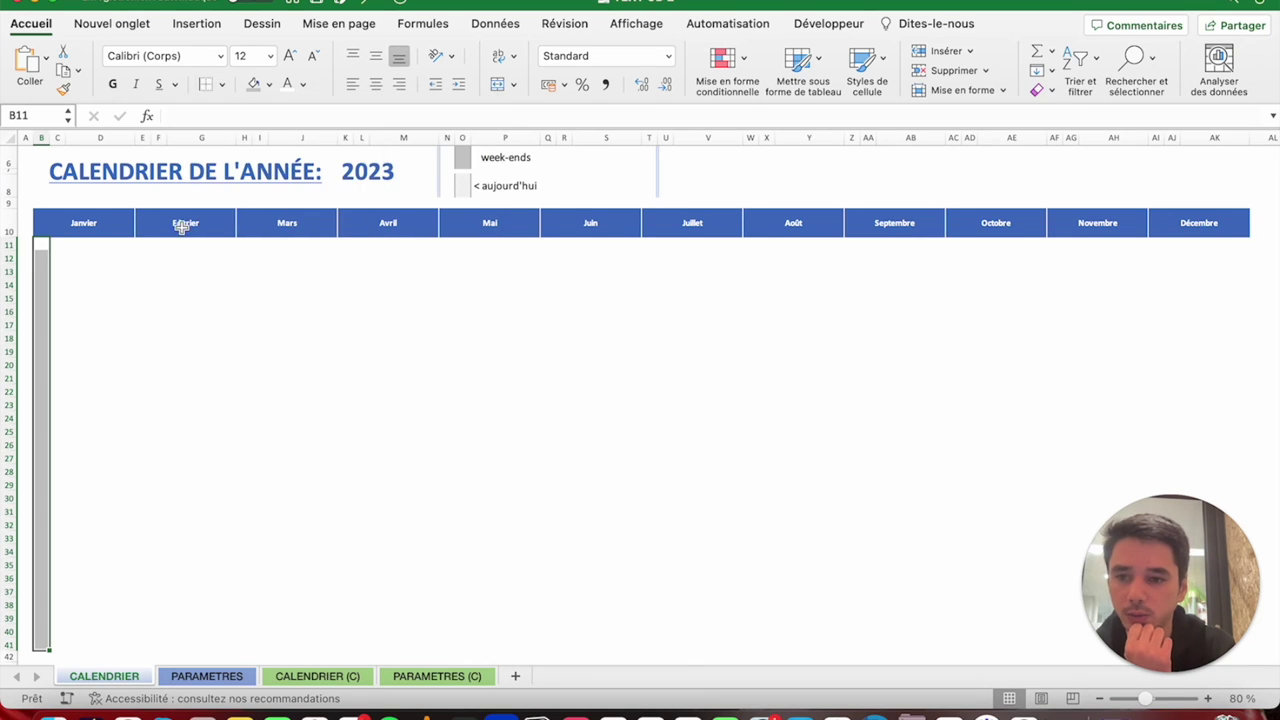
drag(61, 244, 59, 645)
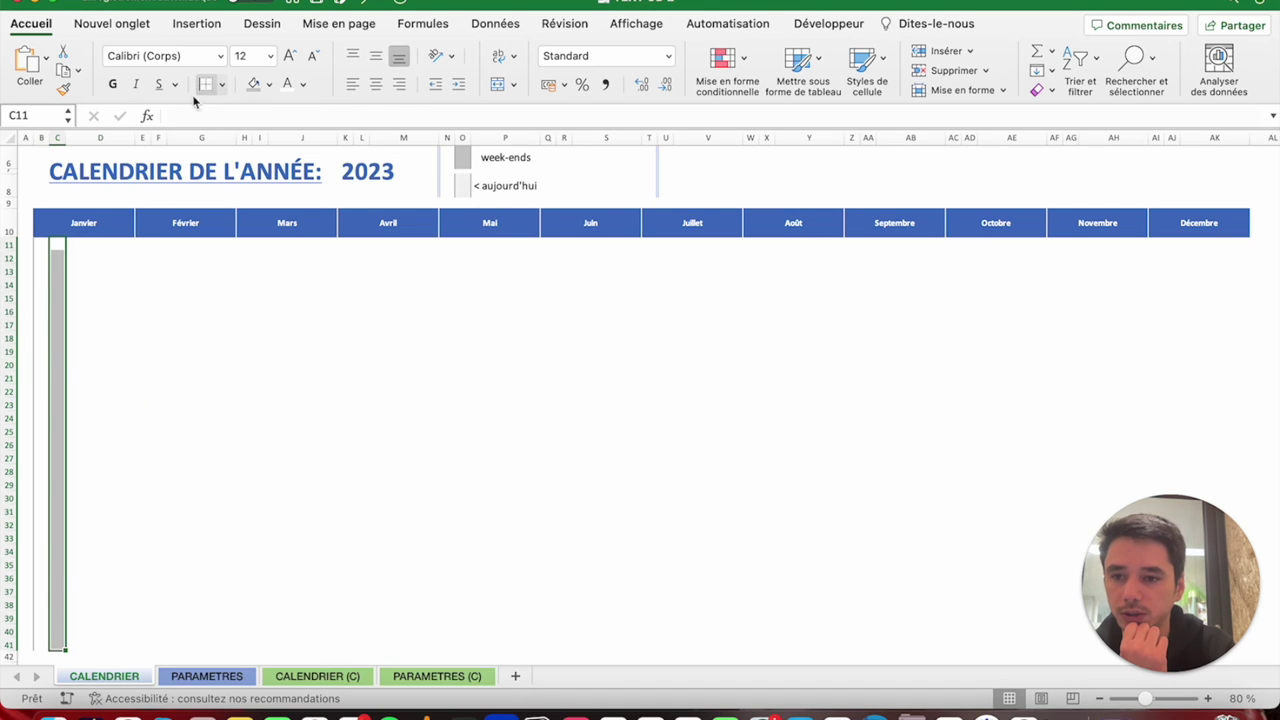
drag(86, 244, 87, 648)
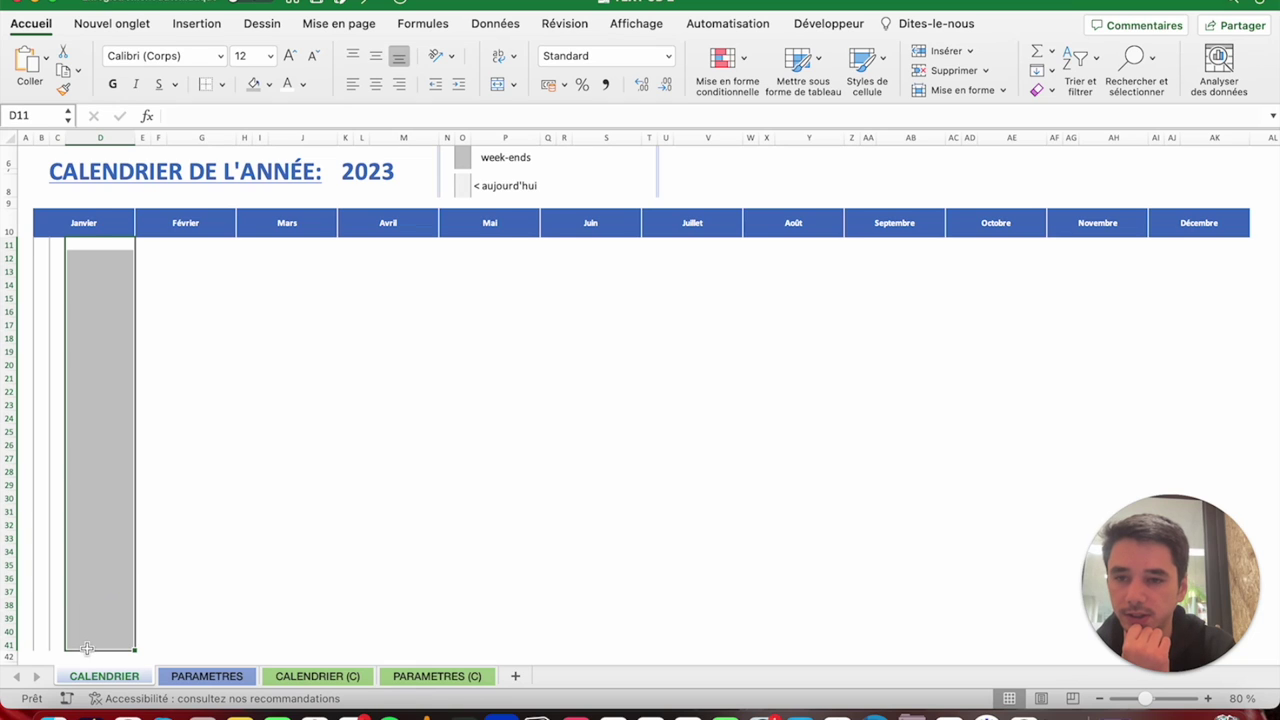
click(170, 297)
drag(37, 245, 90, 649)
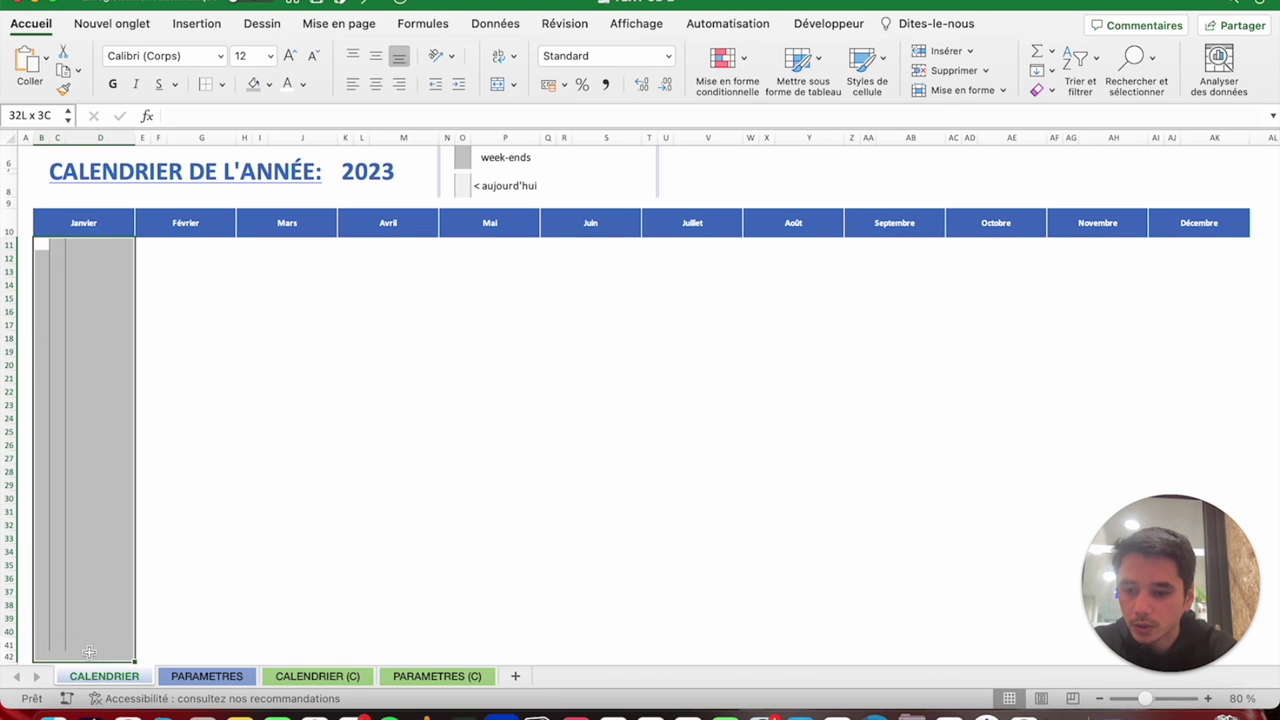
Copy the Janvier day block and paste it under each month from Février to Décembre.
key(super+c)
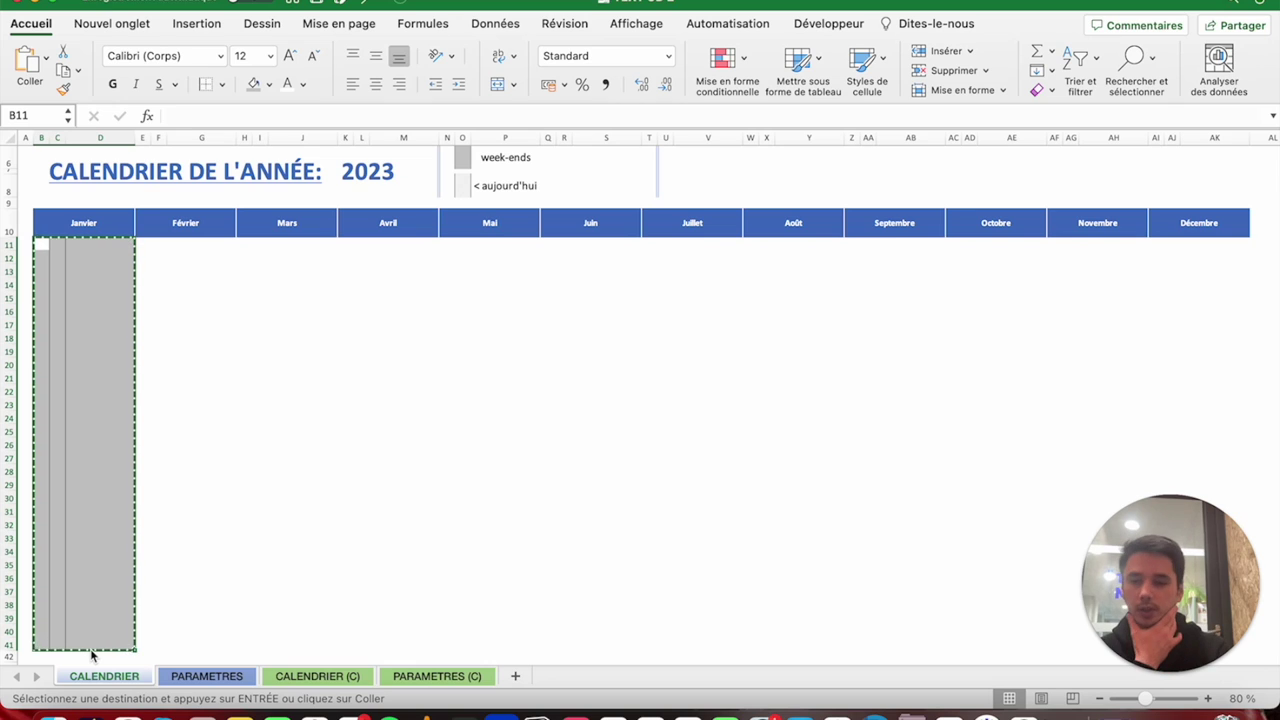
key(Right)
key(Right)
key(Right)
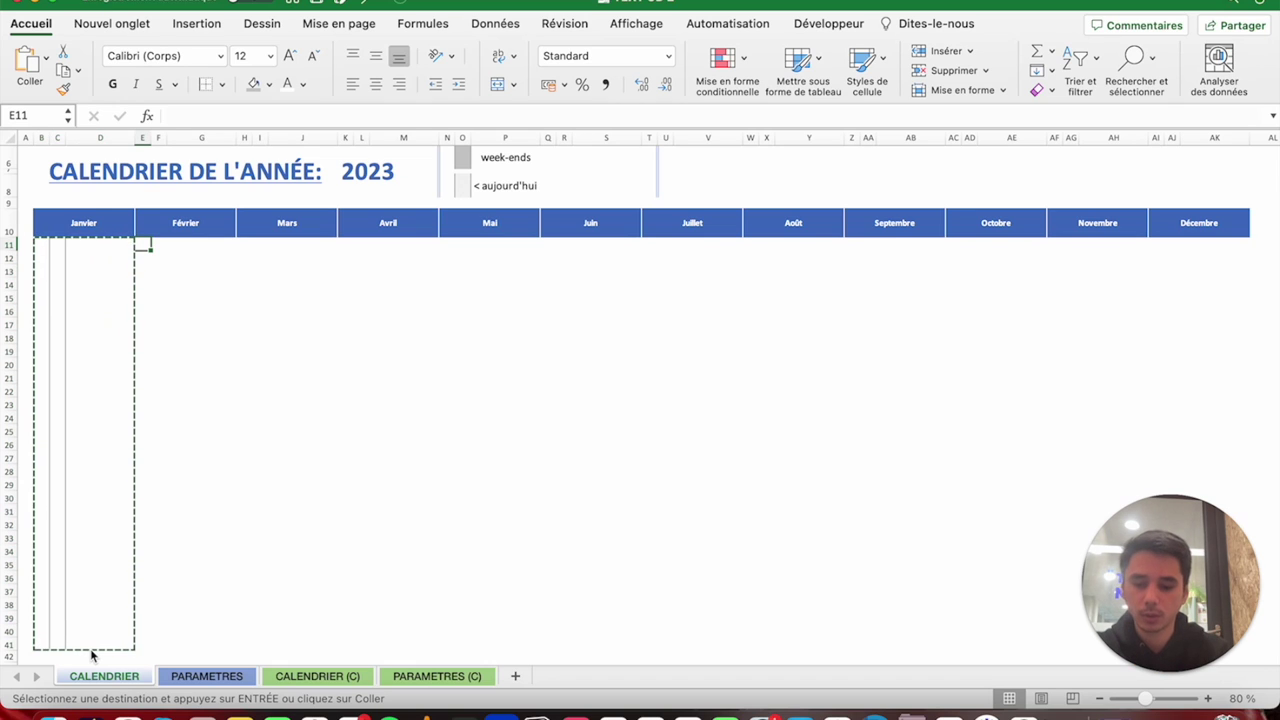
key(super+v)
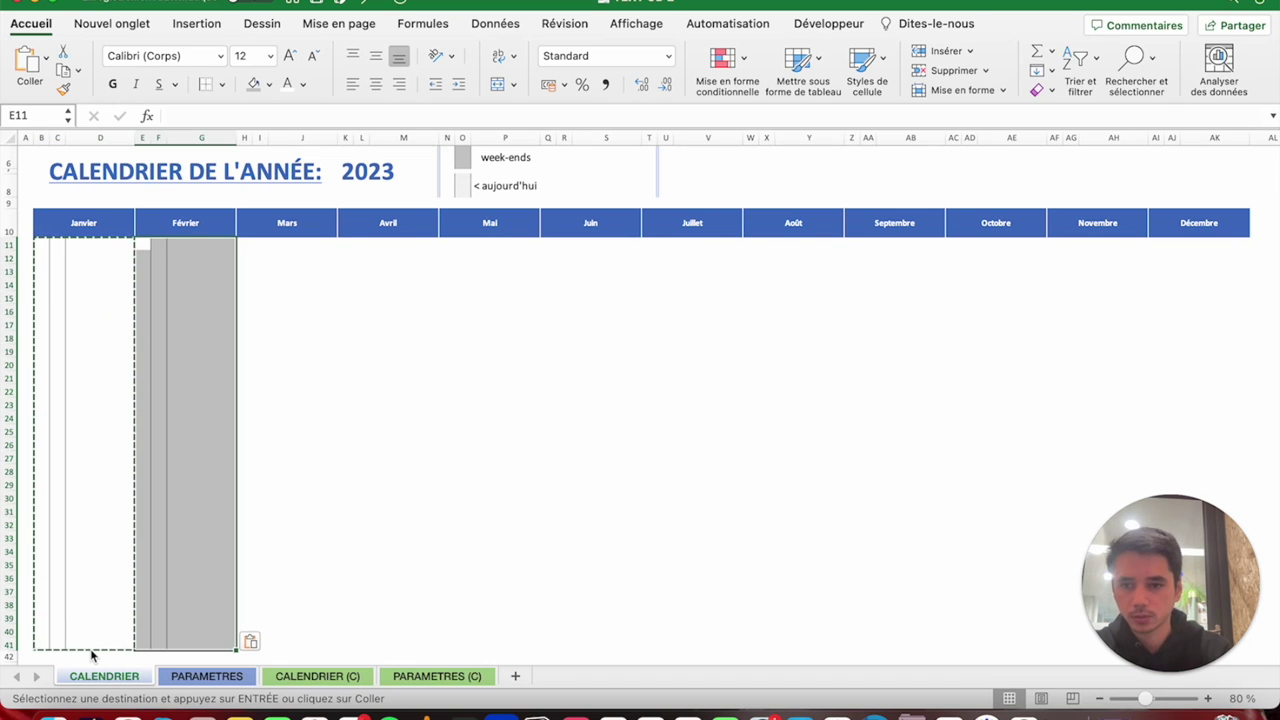
key(Right)
key(Right)
key(Right)
key(super+v)
key(Right)
key(Right)
key(Right)
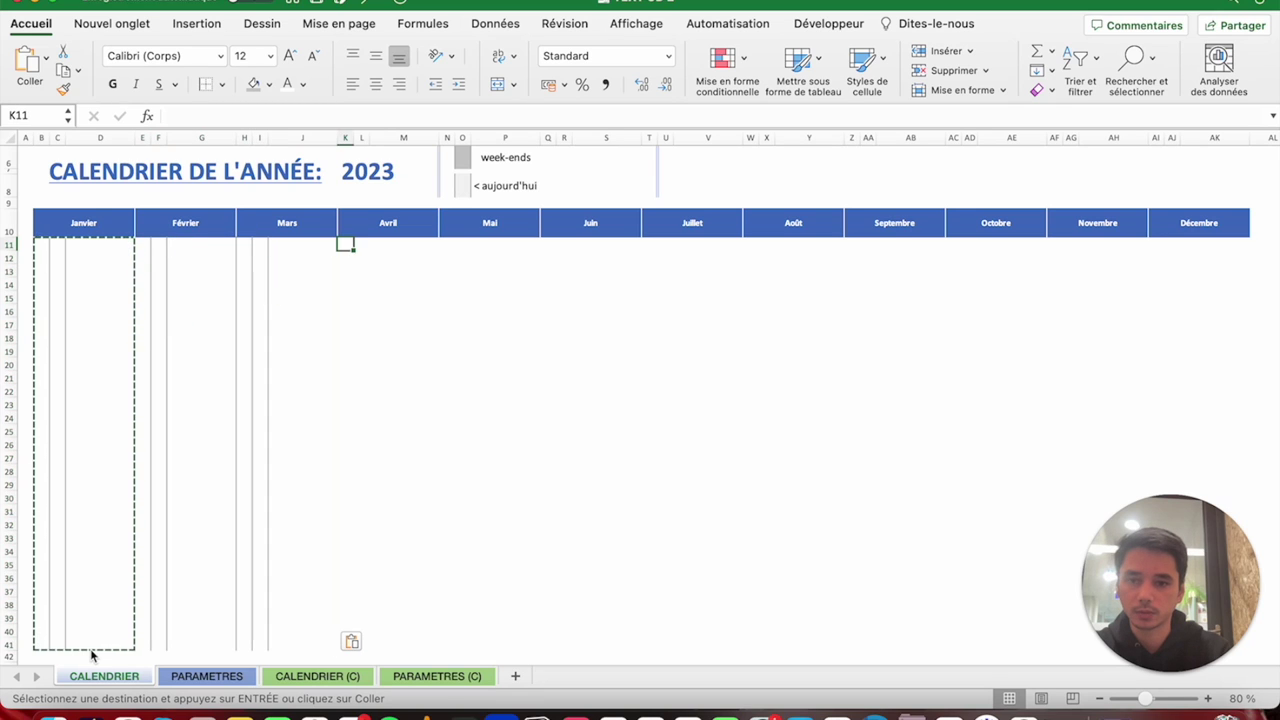
key(super+v)
key(Right)
key(Right)
key(Right)
key(super+v)
key(Right)
key(Right)
key(Right)
key(super+v)
key(Right)
key(Right)
key(Right)
key(super+v)
key(Right)
key(Right)
key(Right)
key(super+v)
key(Right)
key(Right)
key(Right)
key(super+v)
key(Right)
key(Right)
key(super+v)
key(Right)
key(Right)
key(Right)
key(super+v)
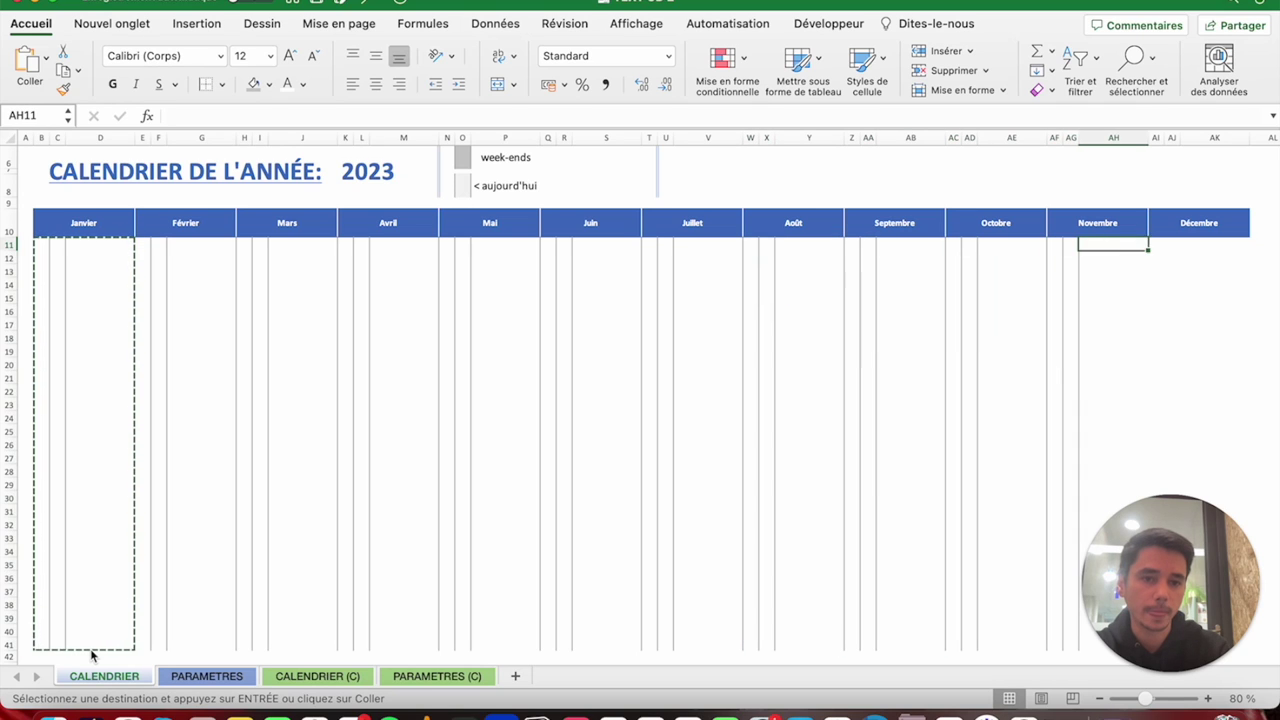
key(Right)
key(Right)
key(Right)
key(super+v)
Add a closing right border to the Décembre column AK11:AK38.
scroll(227, 507, up, 3)
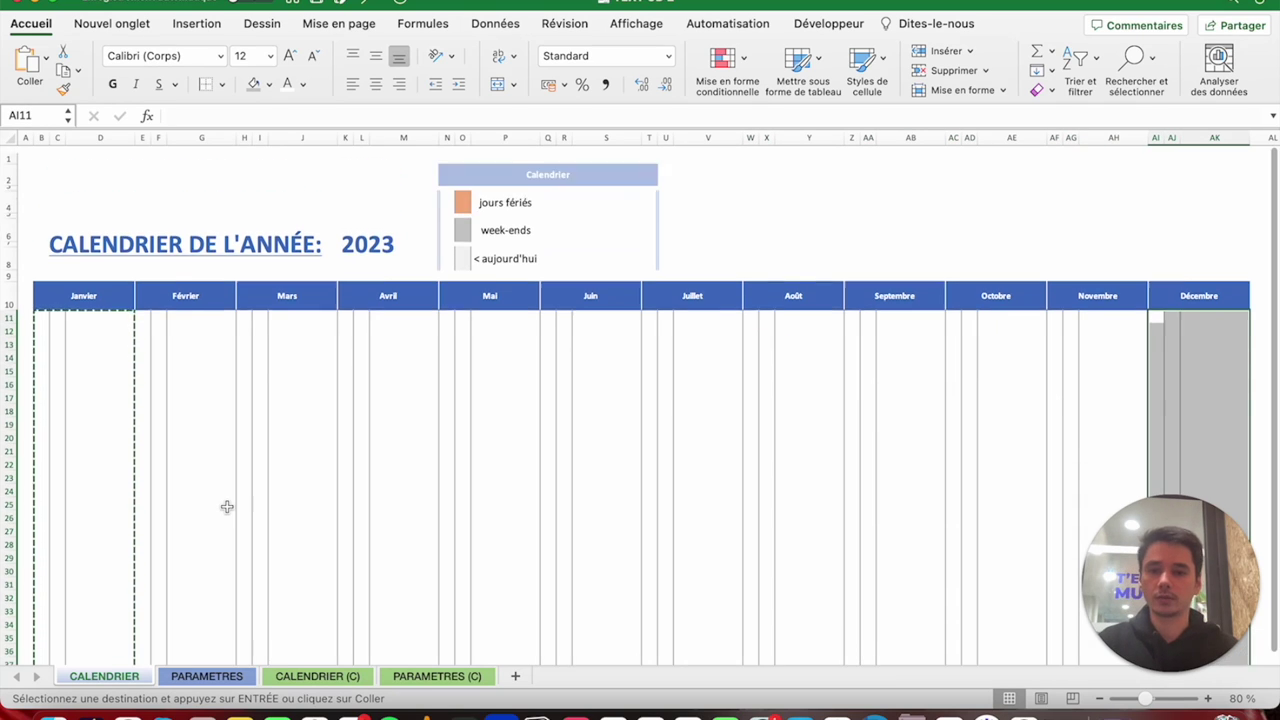
click(31, 23)
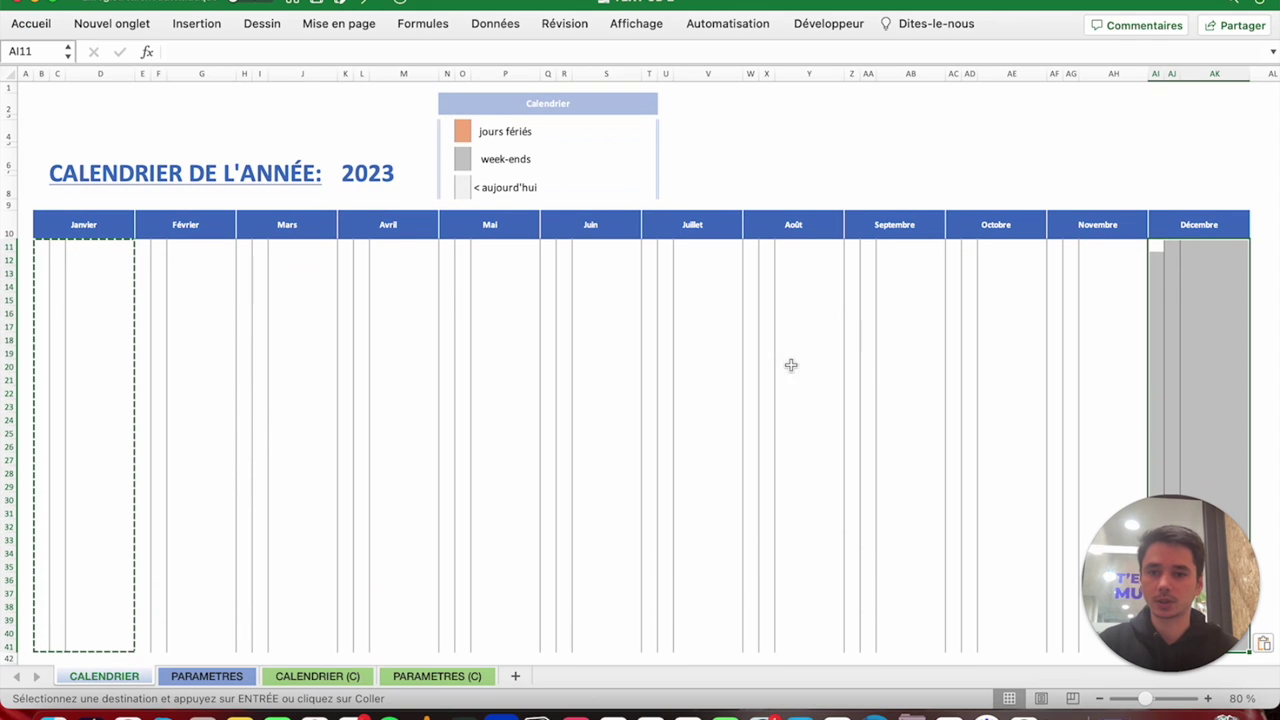
click(1134, 98)
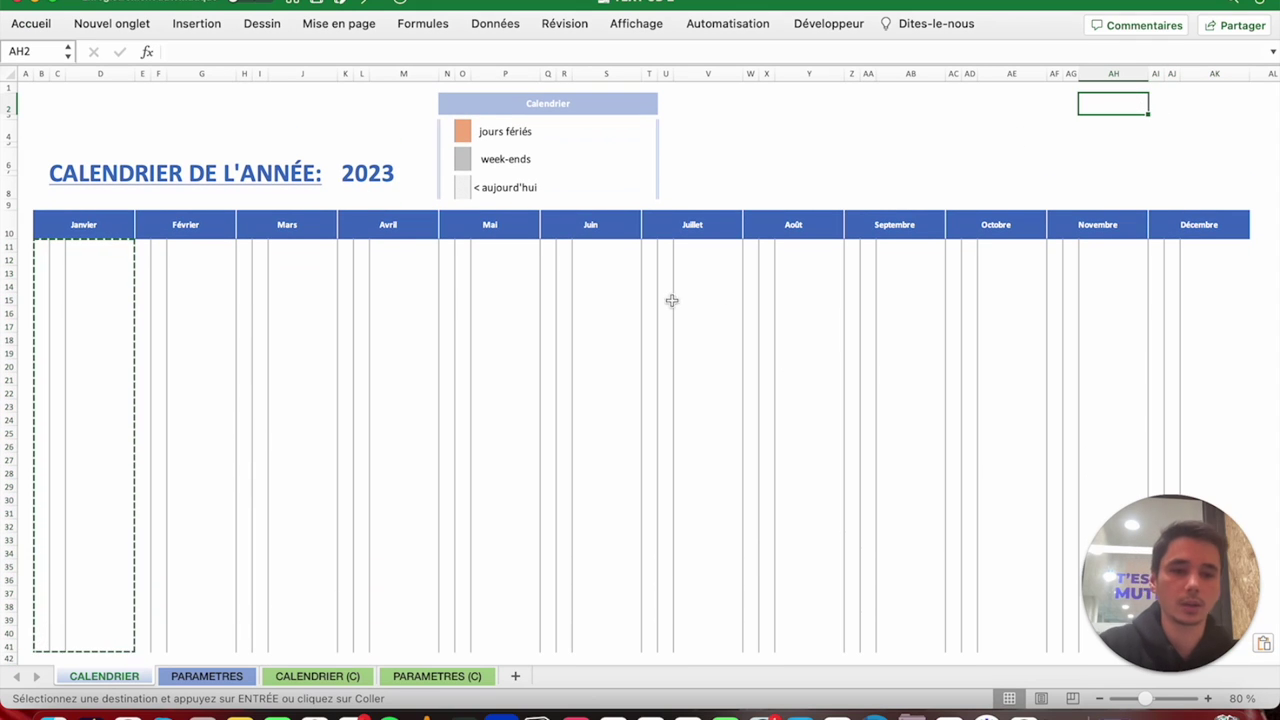
click(1212, 251)
drag(1212, 258, 1181, 548)
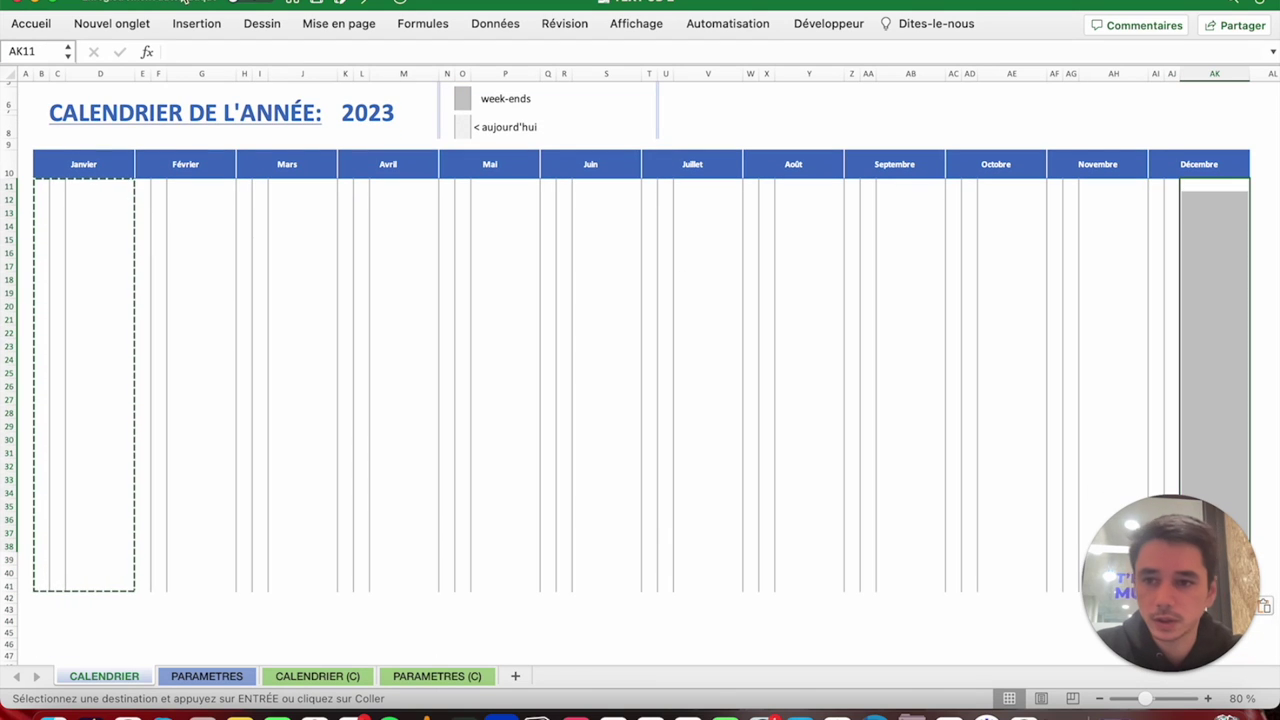
click(33, 23)
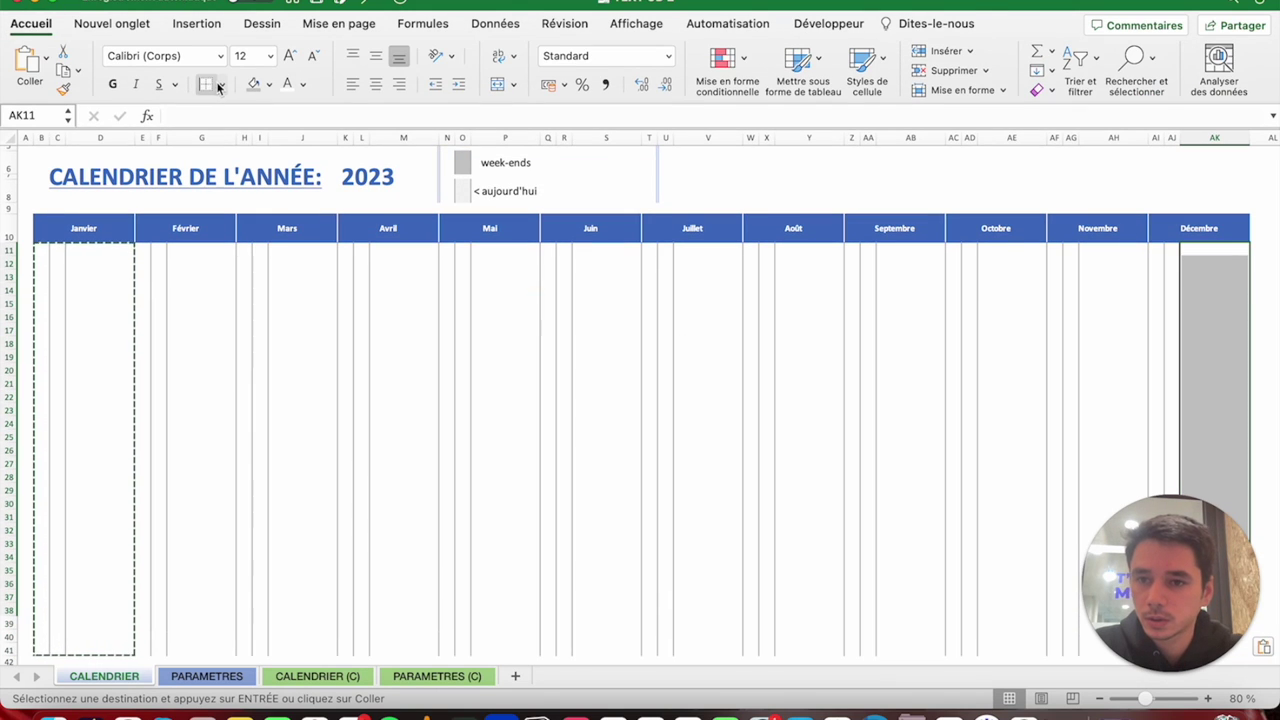
click(222, 84)
click(289, 197)
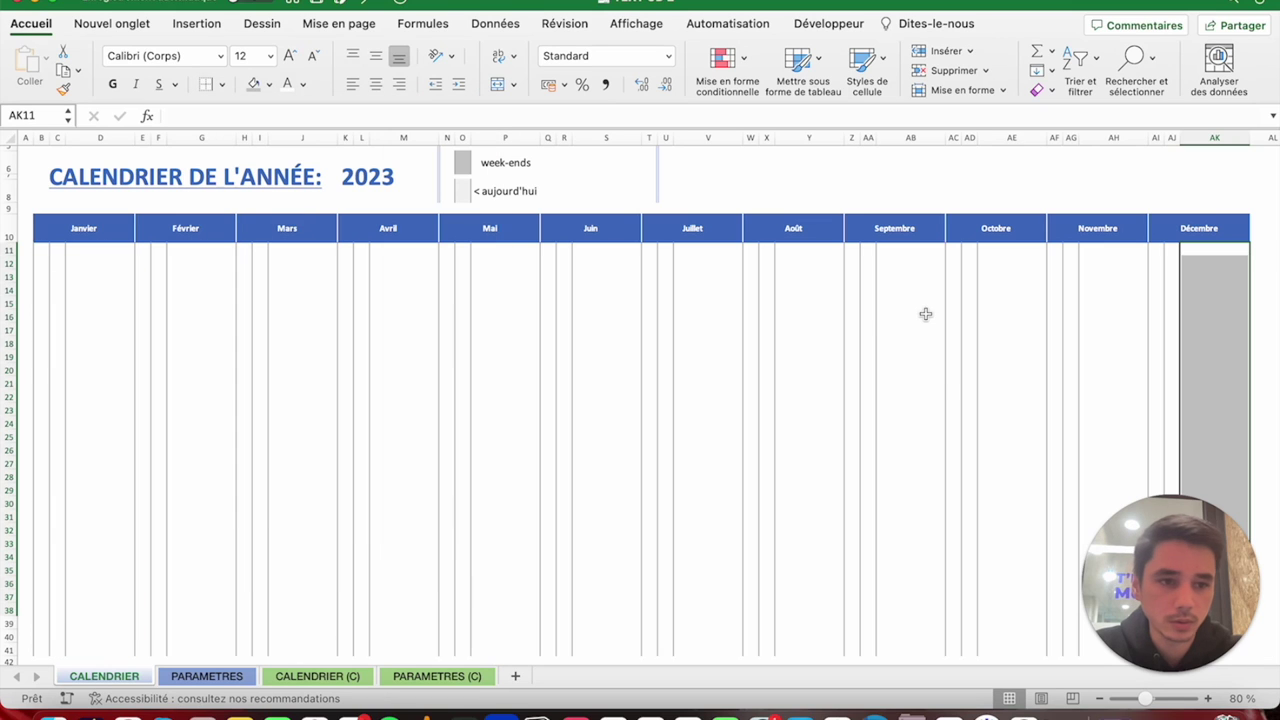
click(921, 315)
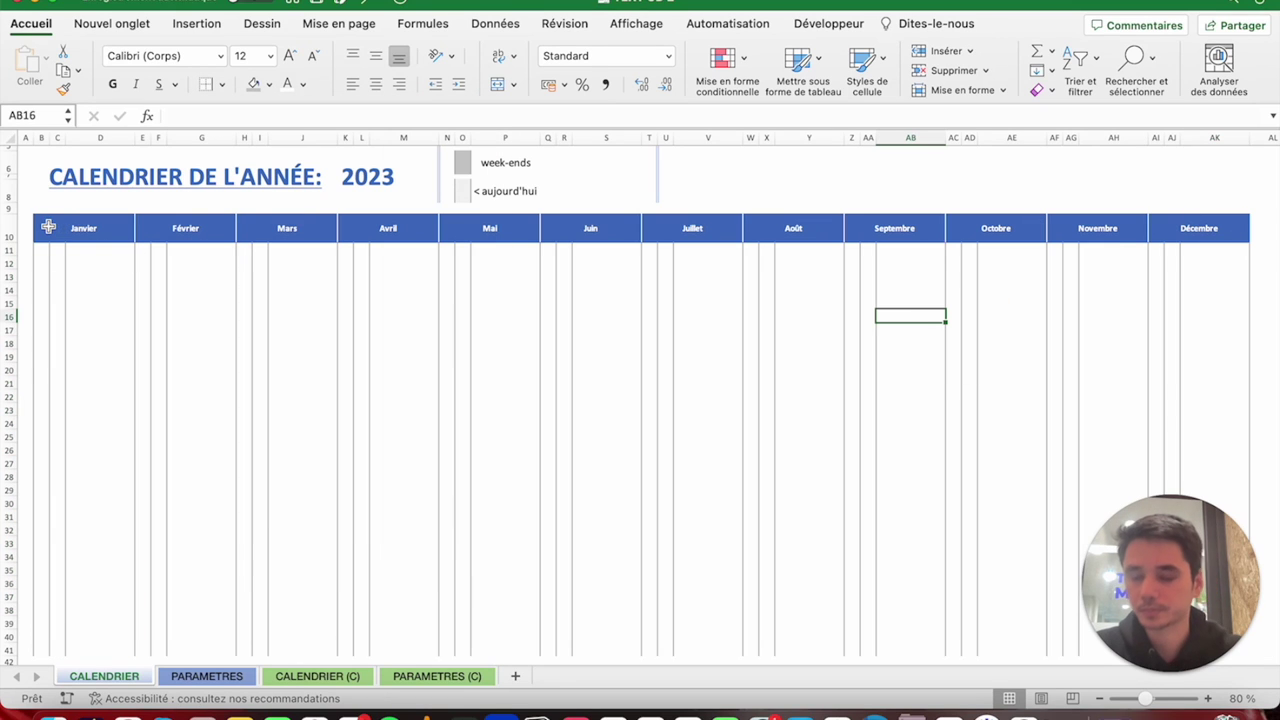
scroll(206, 290, up, 3)
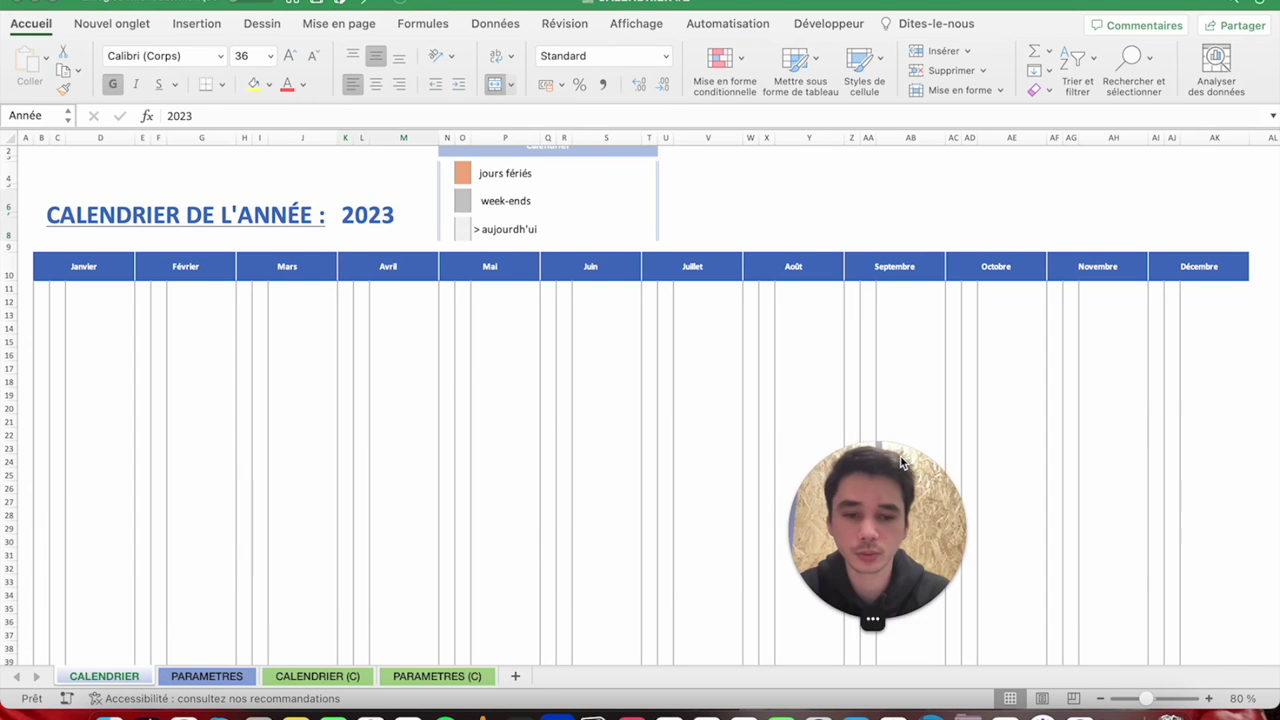
click(318, 676)
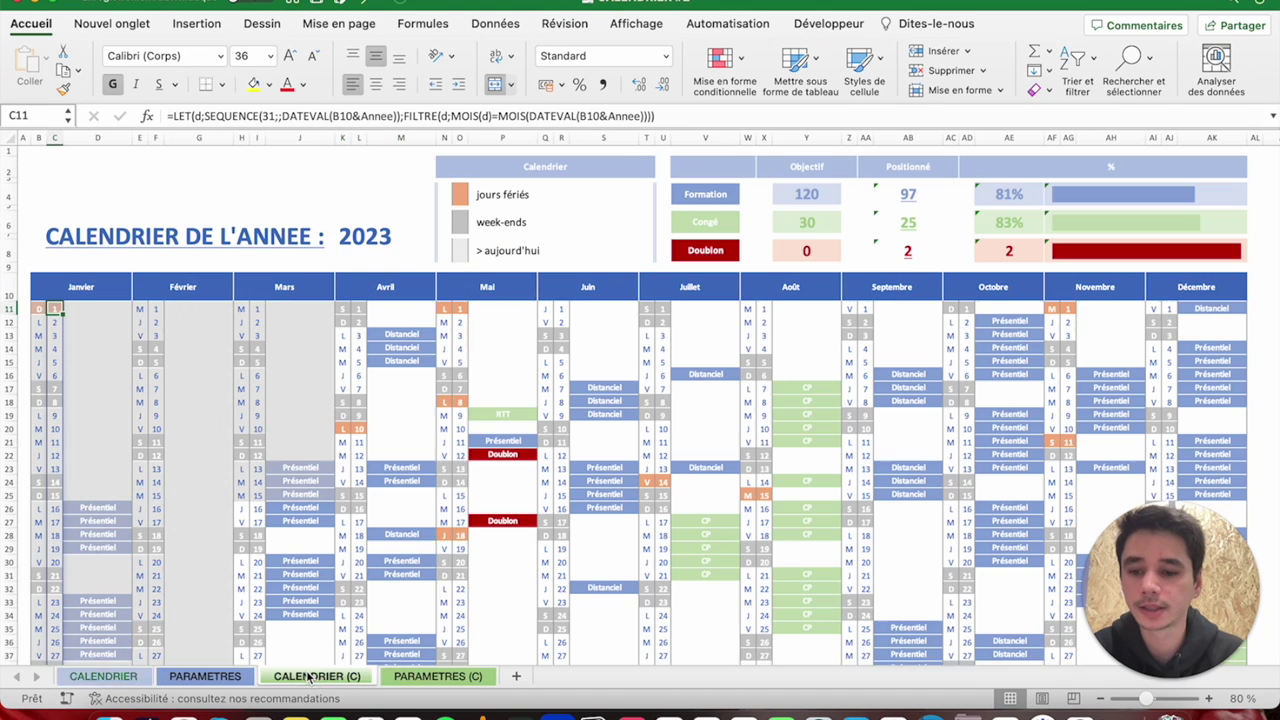
click(38, 308)
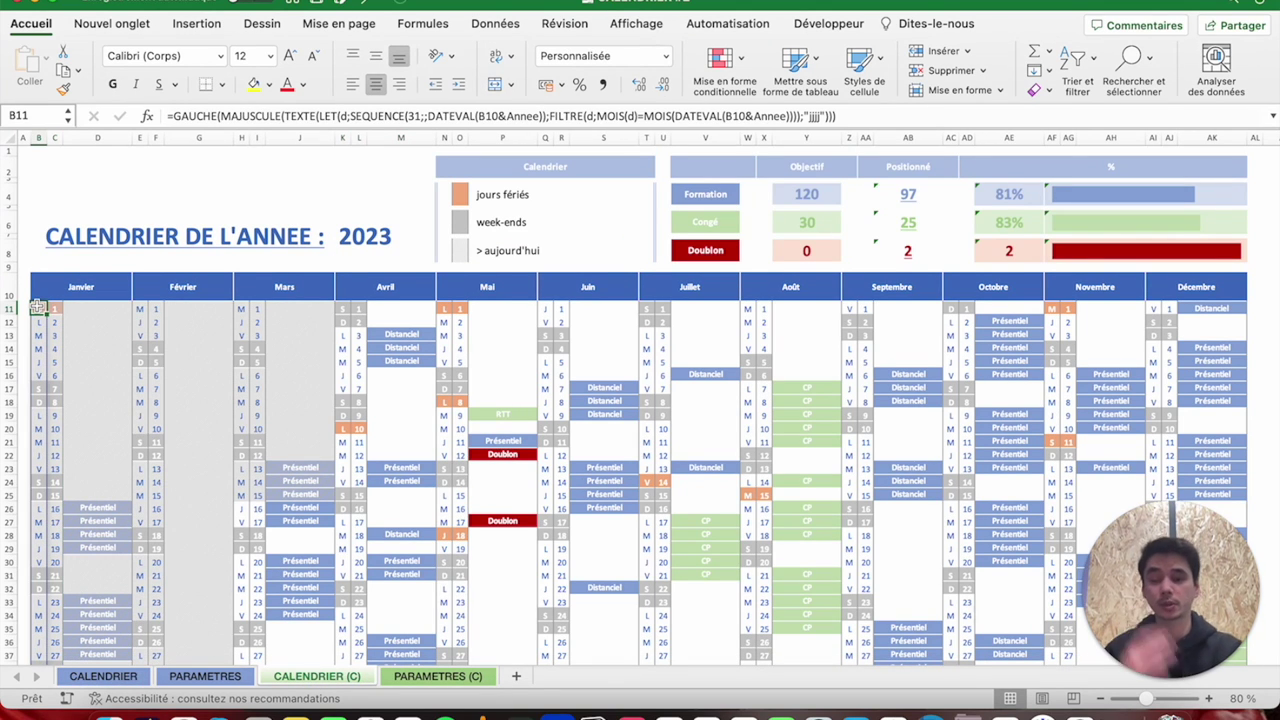
key(Right)
key(Right)
key(Right)
click(55, 308)
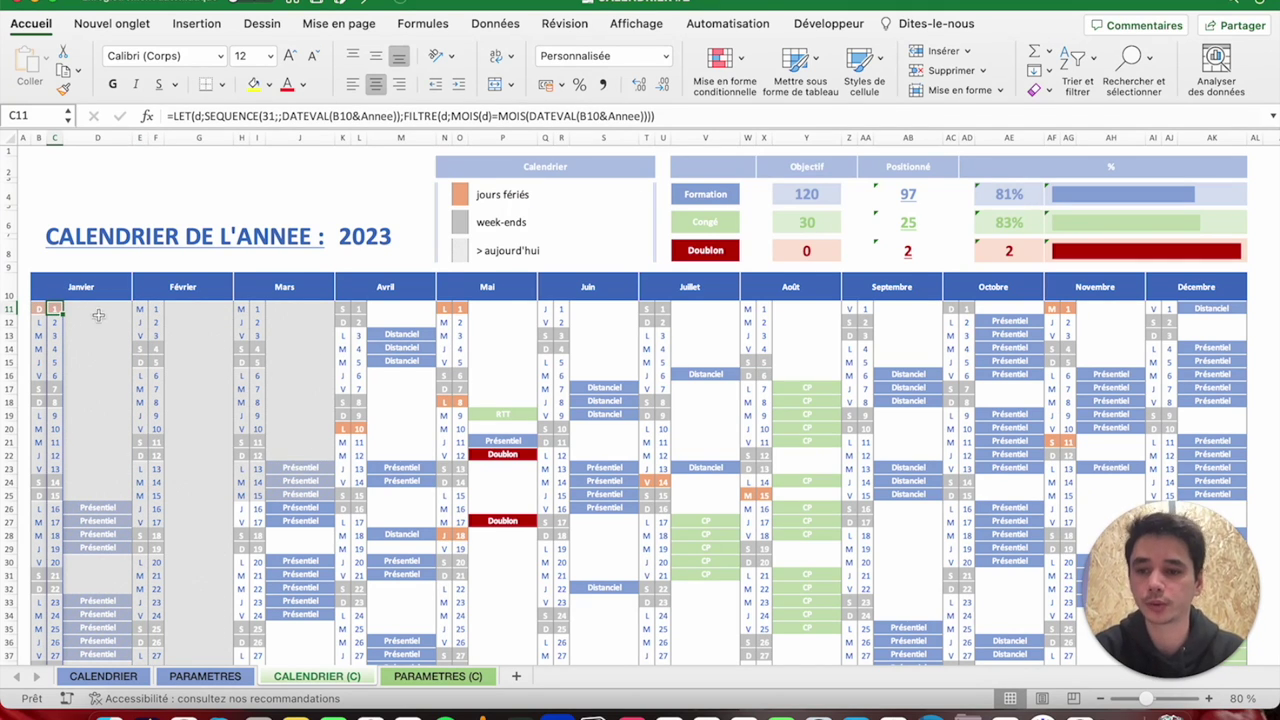
click(103, 677)
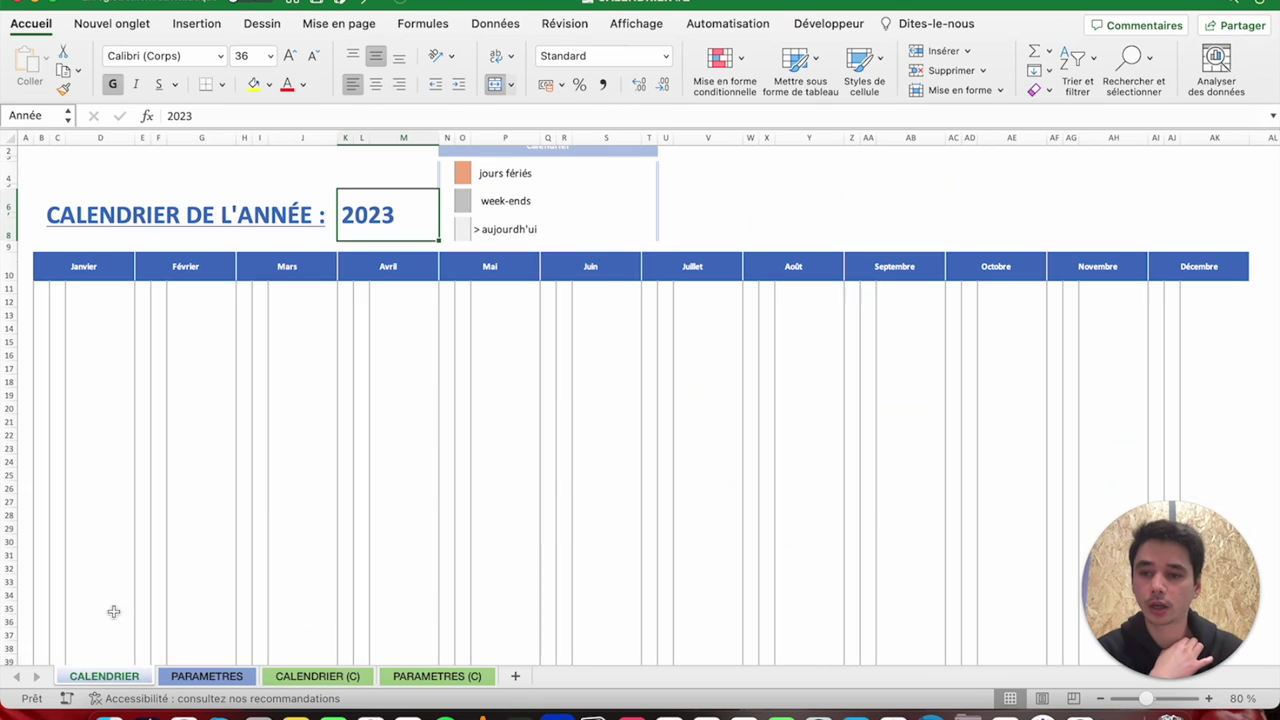
Confirm the year cell is named Année and enter =Année in D11.
scroll(300, 357, down, 1)
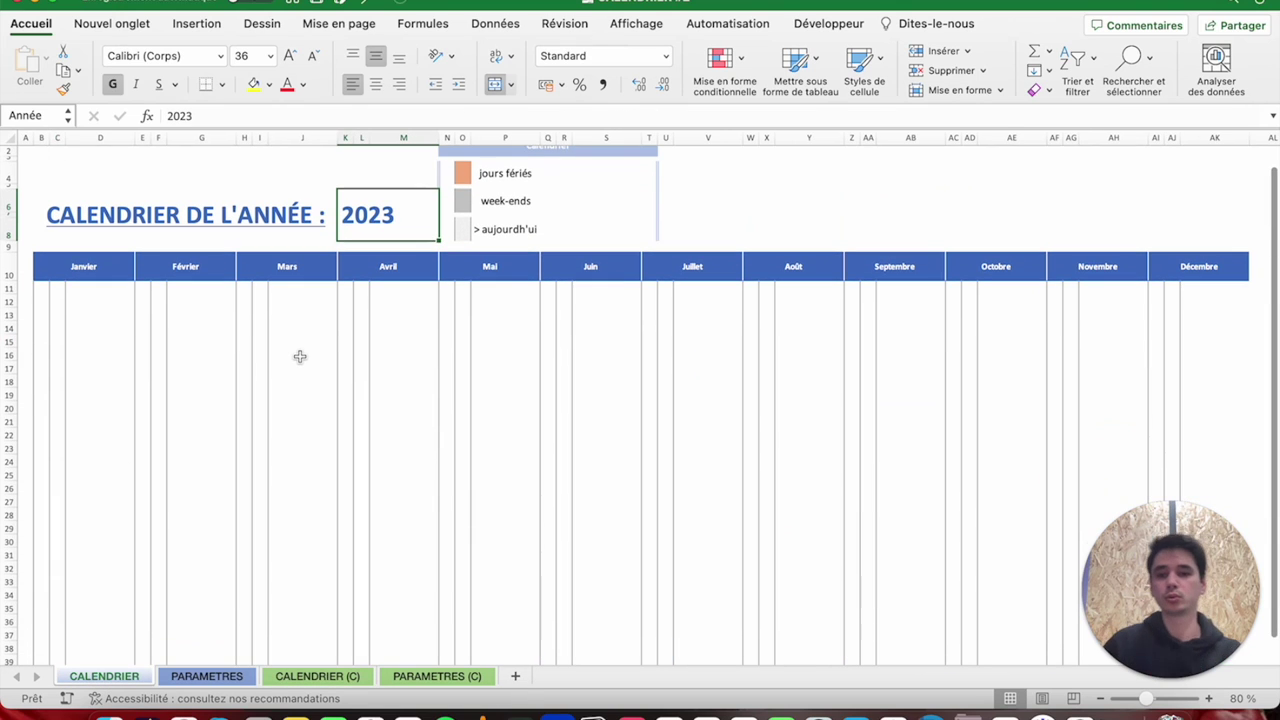
click(36, 288)
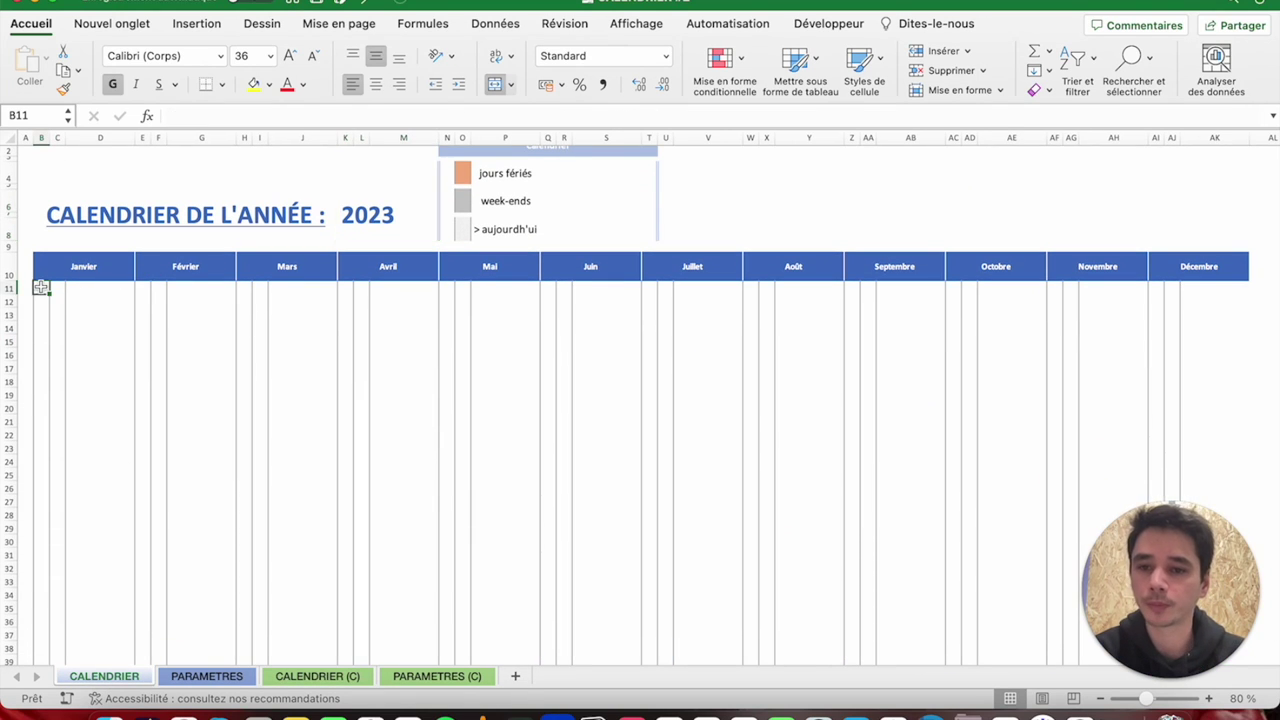
click(390, 220)
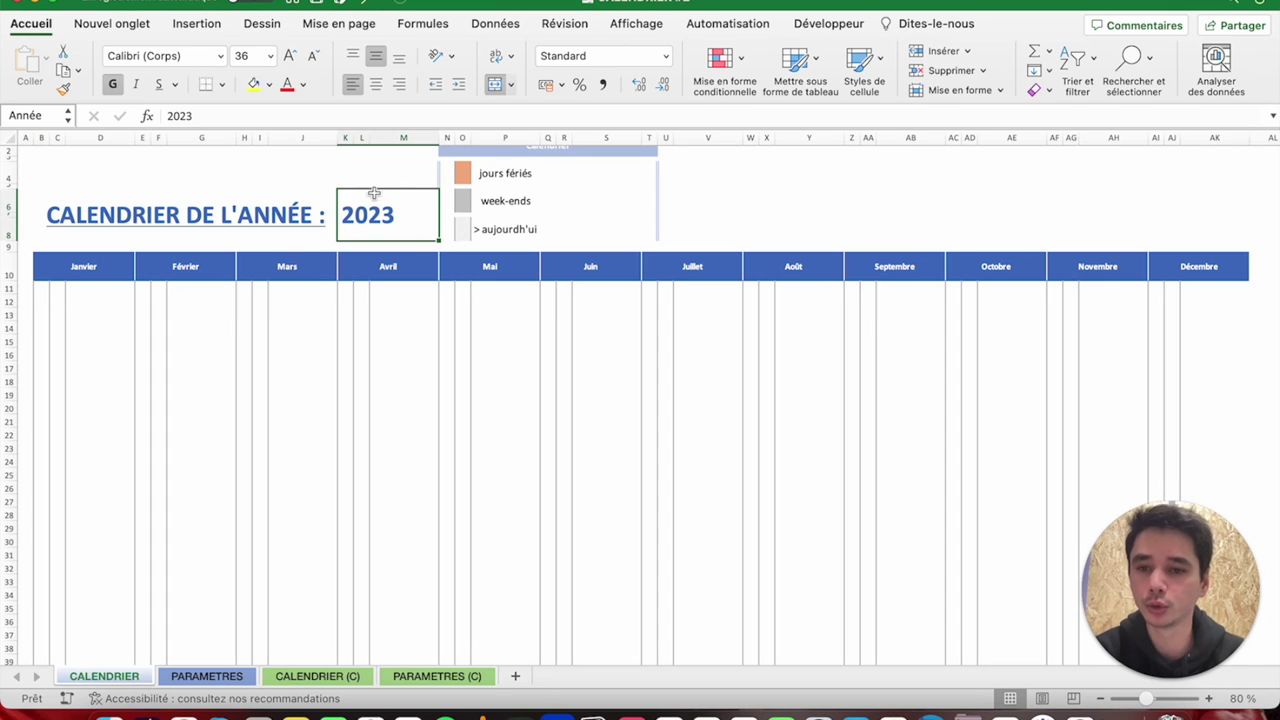
click(20, 116)
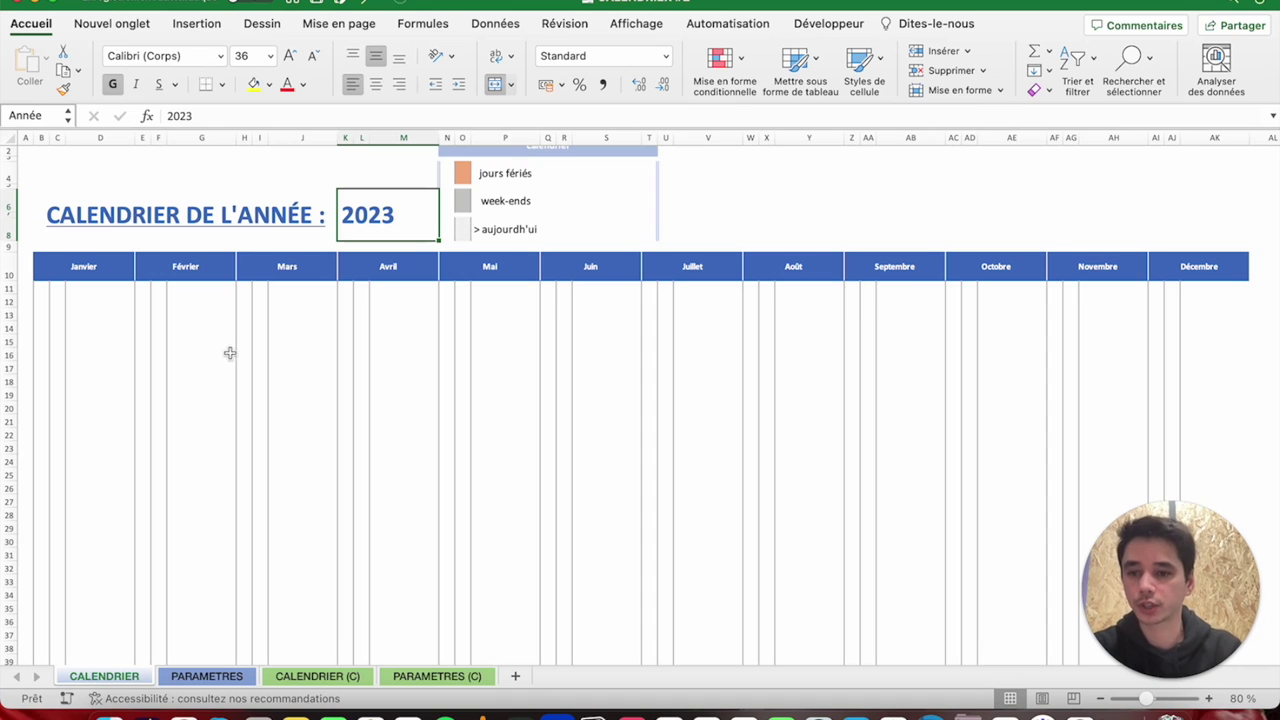
click(104, 286)
text(=Année)
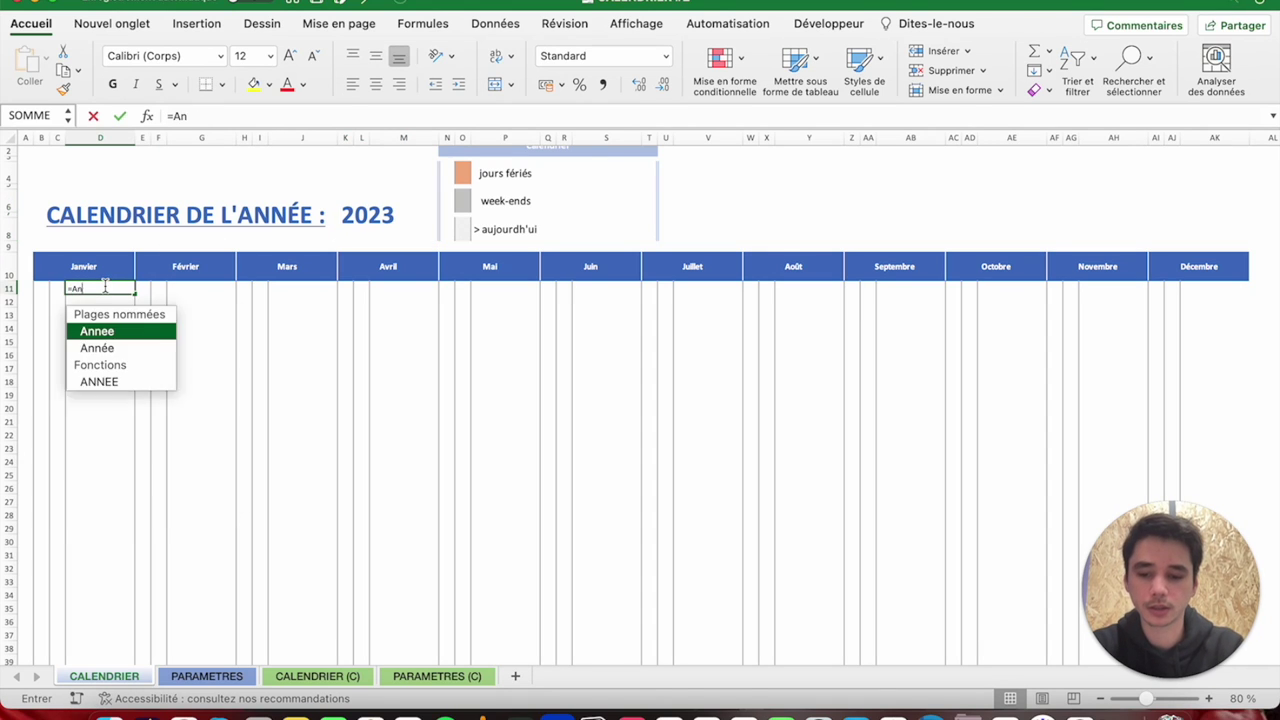
key(Return)
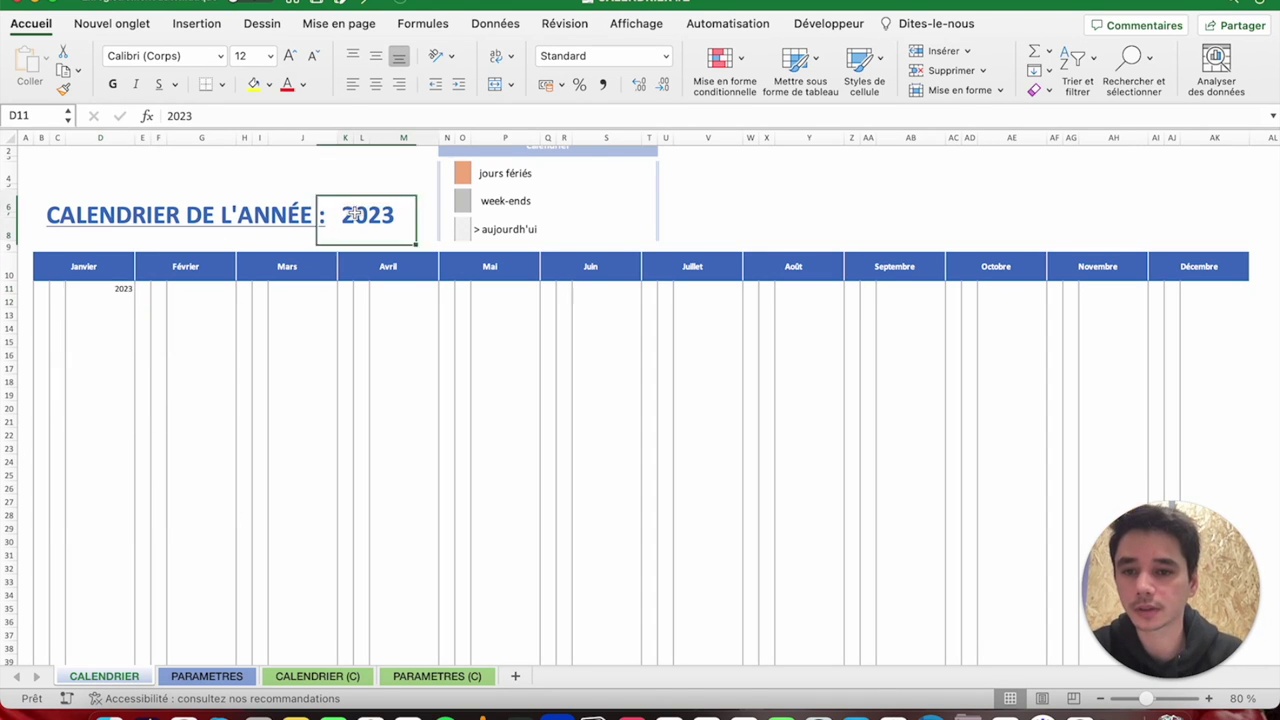
Test a year value of 1, restore it to 2023, and clear D11.
click(352, 216)
double_click(352, 216)
text(1)
key(Return)
key(super+z)
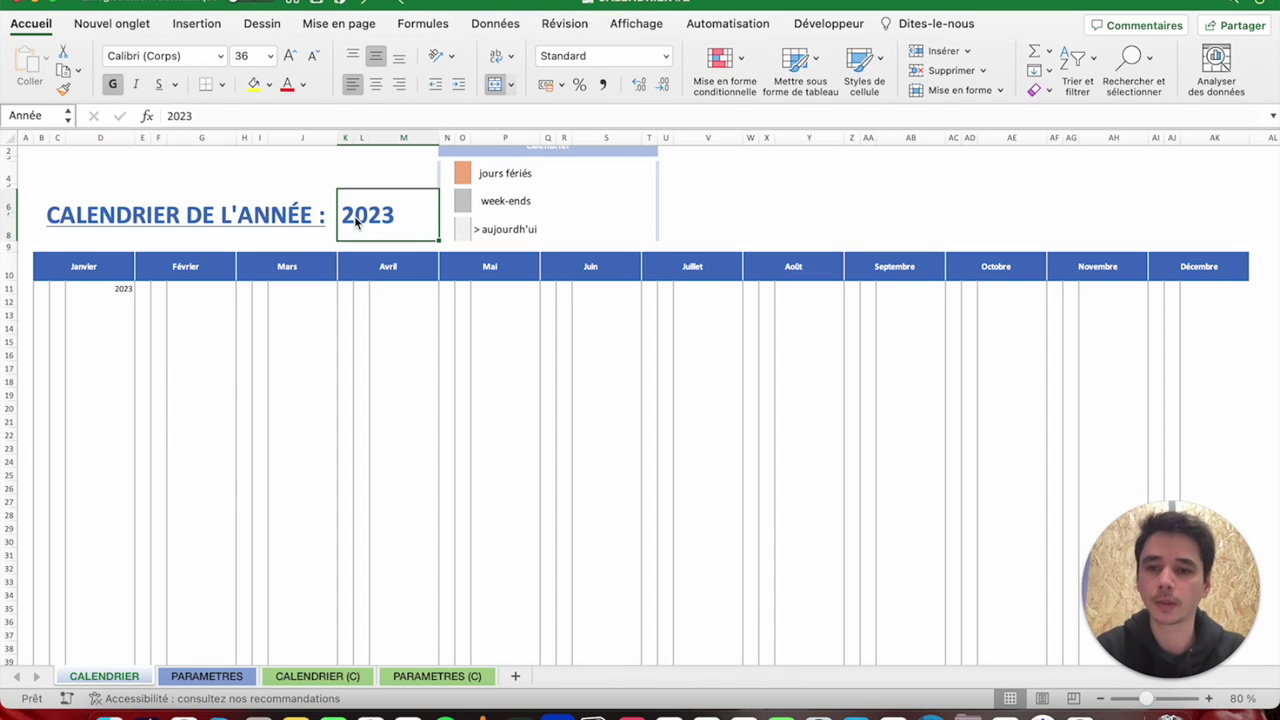
click(106, 296)
click(106, 289)
key(Delete)
click(61, 290)
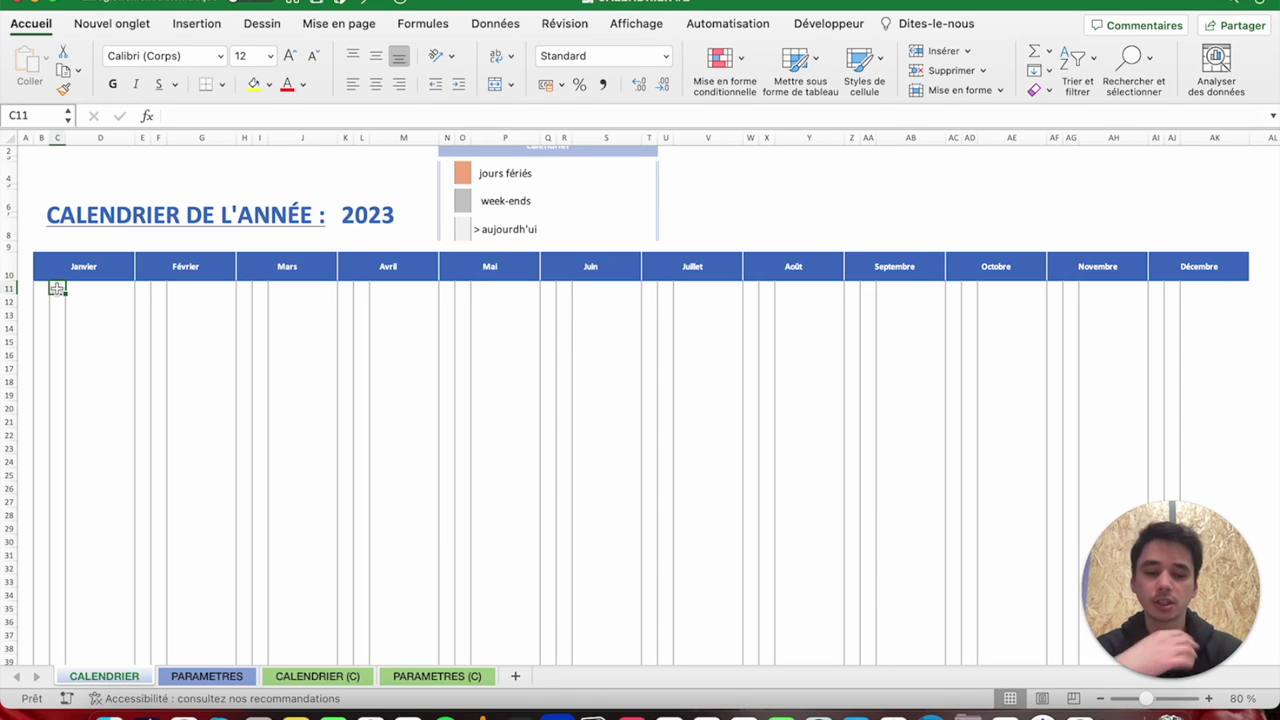
Enter the formula =DATEVAL(B10&Année) in C11.
text(=date)
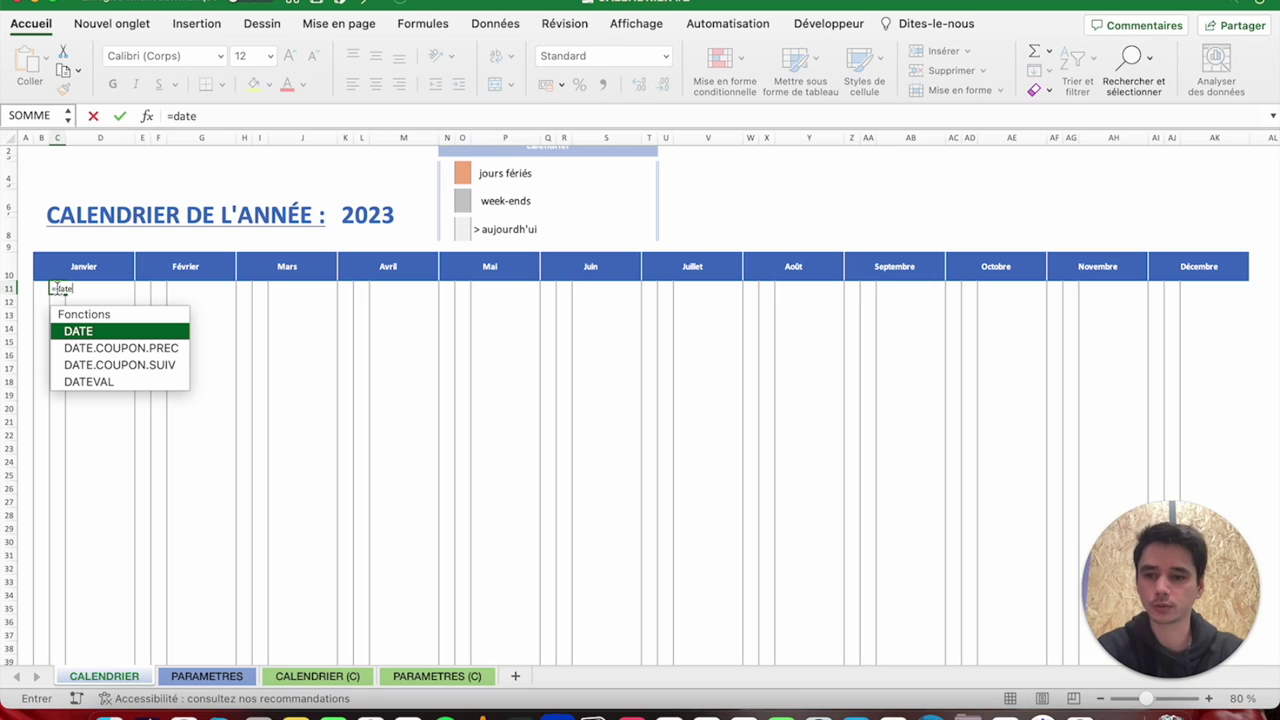
key(Down)
key(Down)
key(Down)
key(Tab)
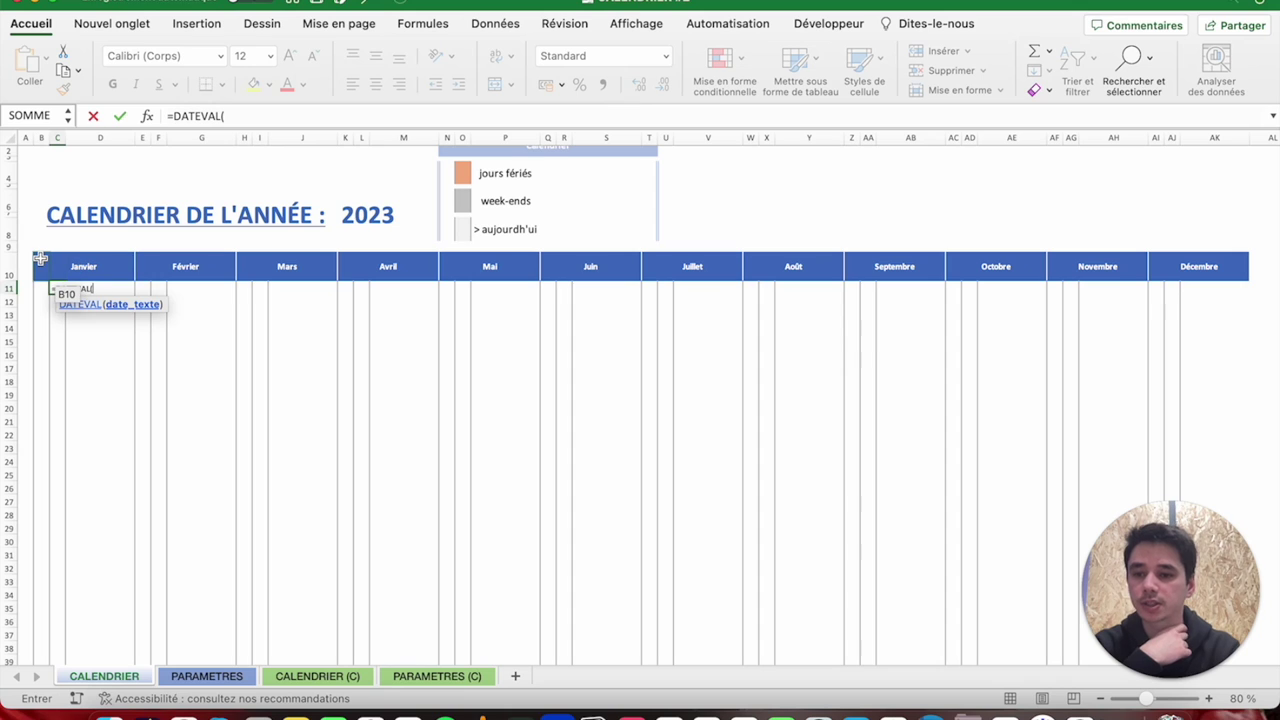
click(40, 258)
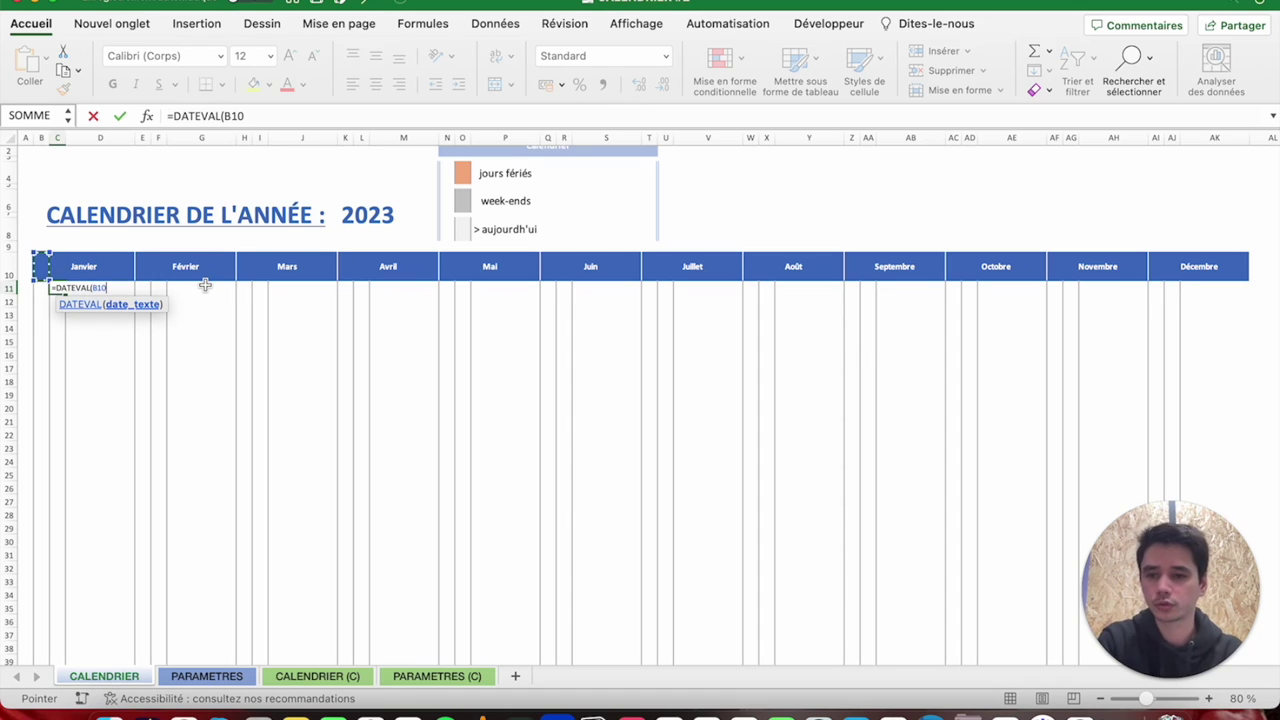
text(&)
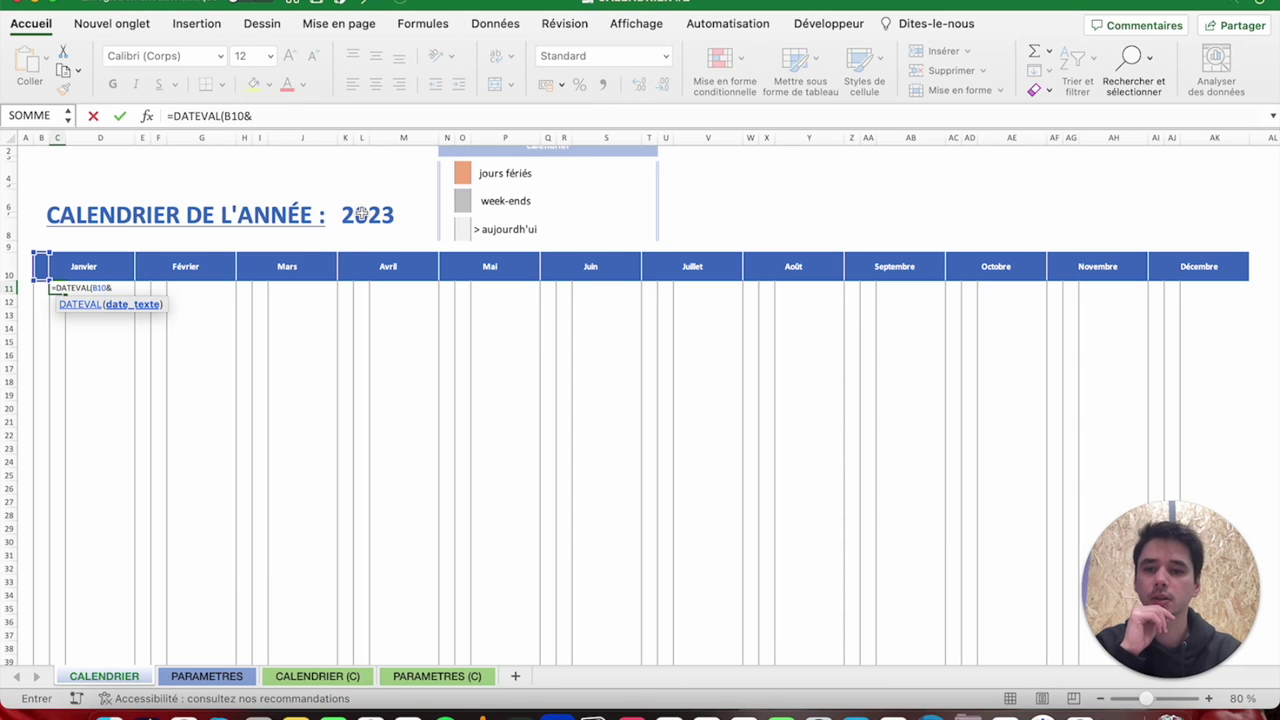
text(Année)
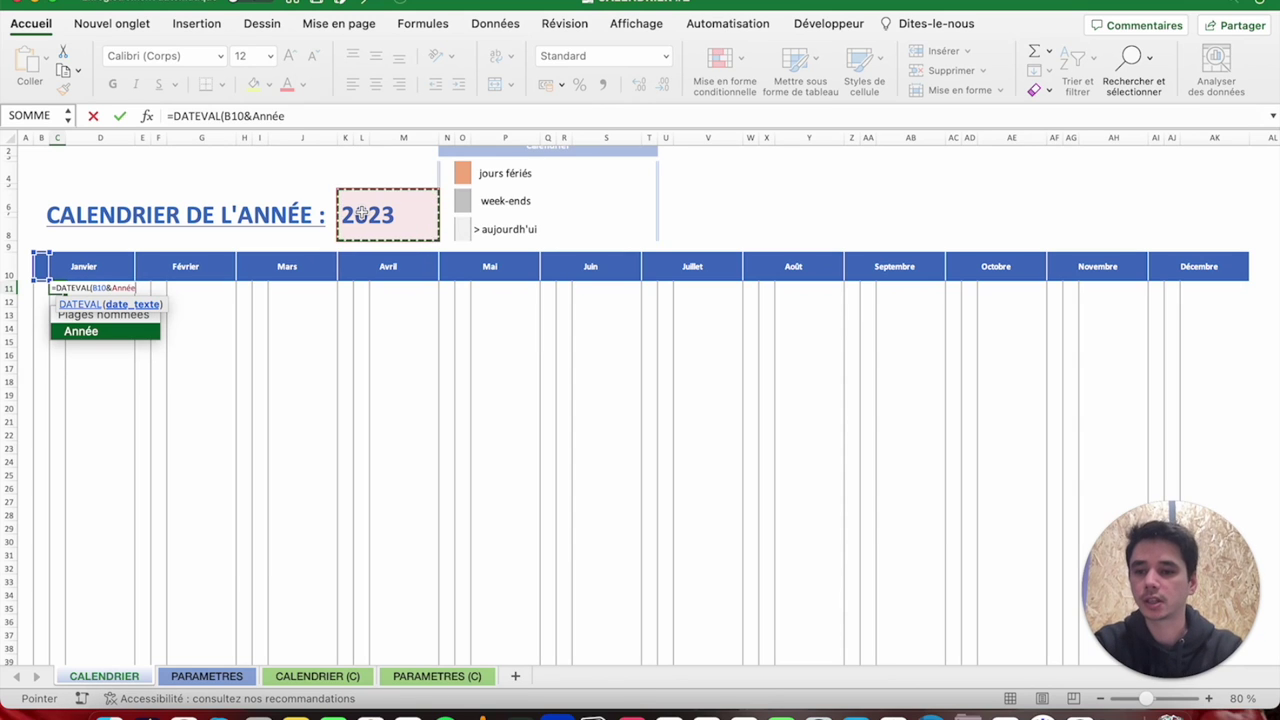
key(BackSpace)
key(BackSpace)
key(BackSpace)
key(BackSpace)
key(BackSpace)
text(Année)
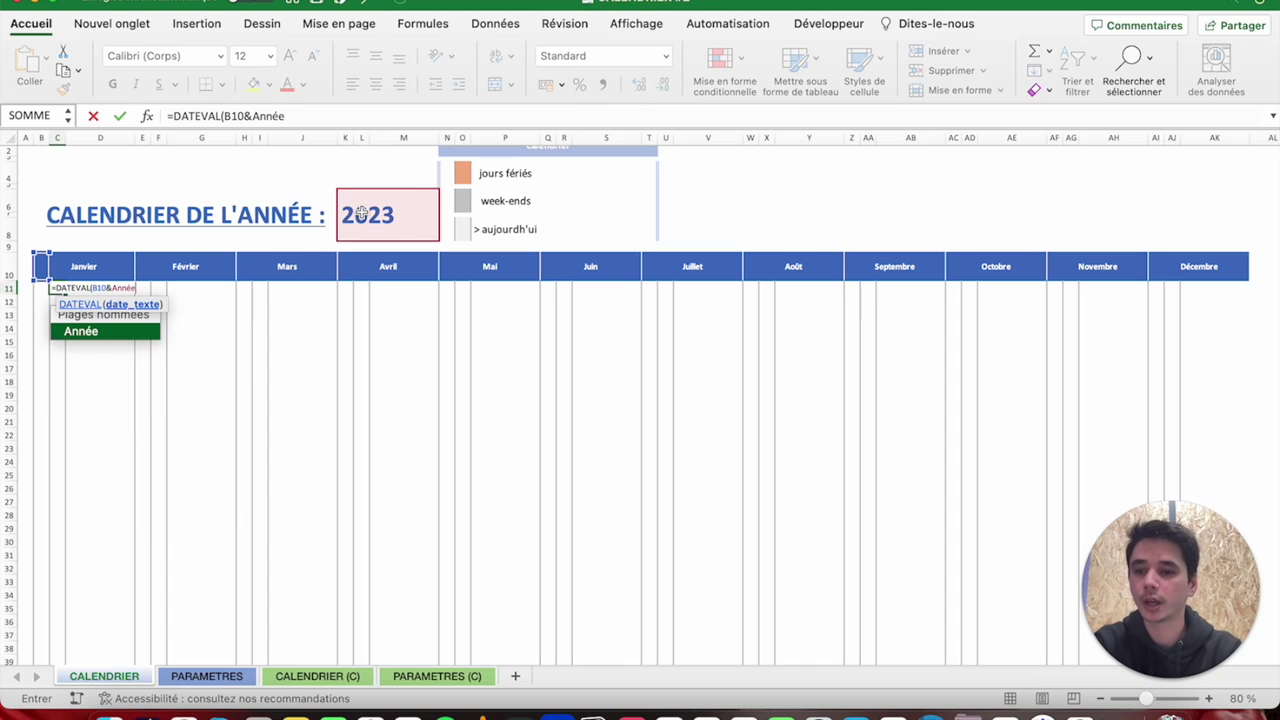
text())
key(Return)
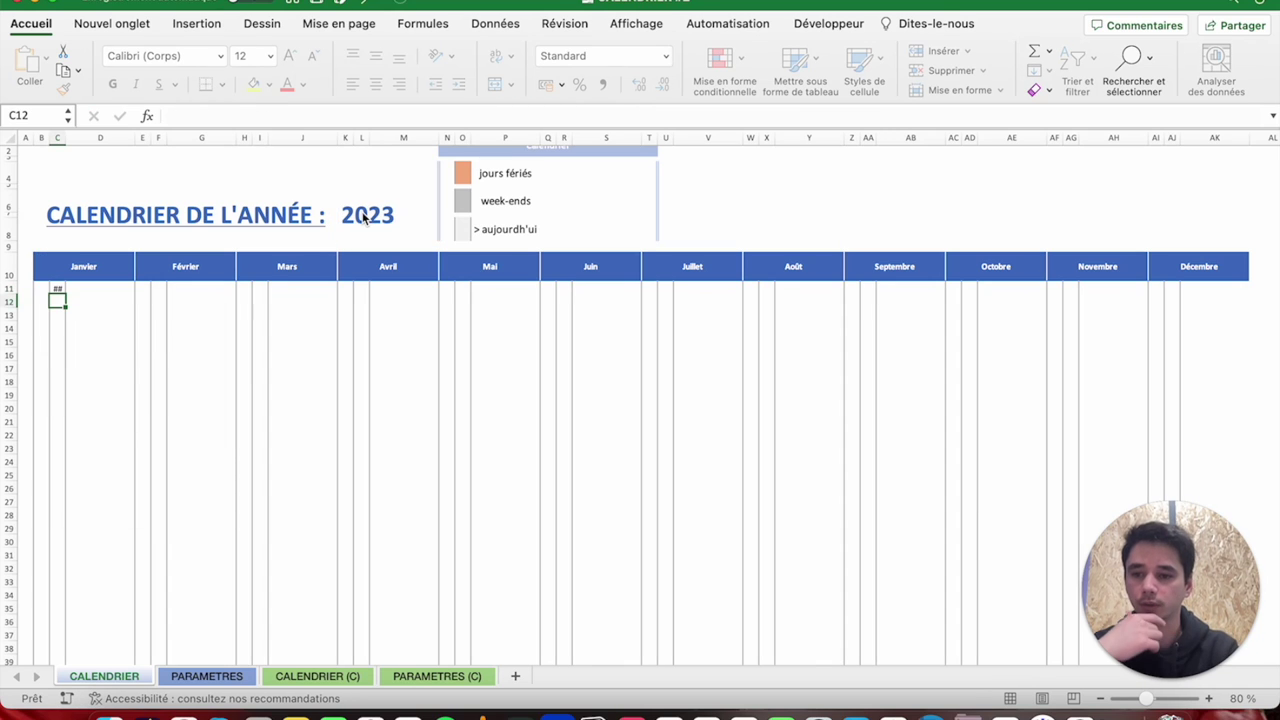
Widen column C and format C11 as Date courte, showing 01/01/2023.
click(57, 289)
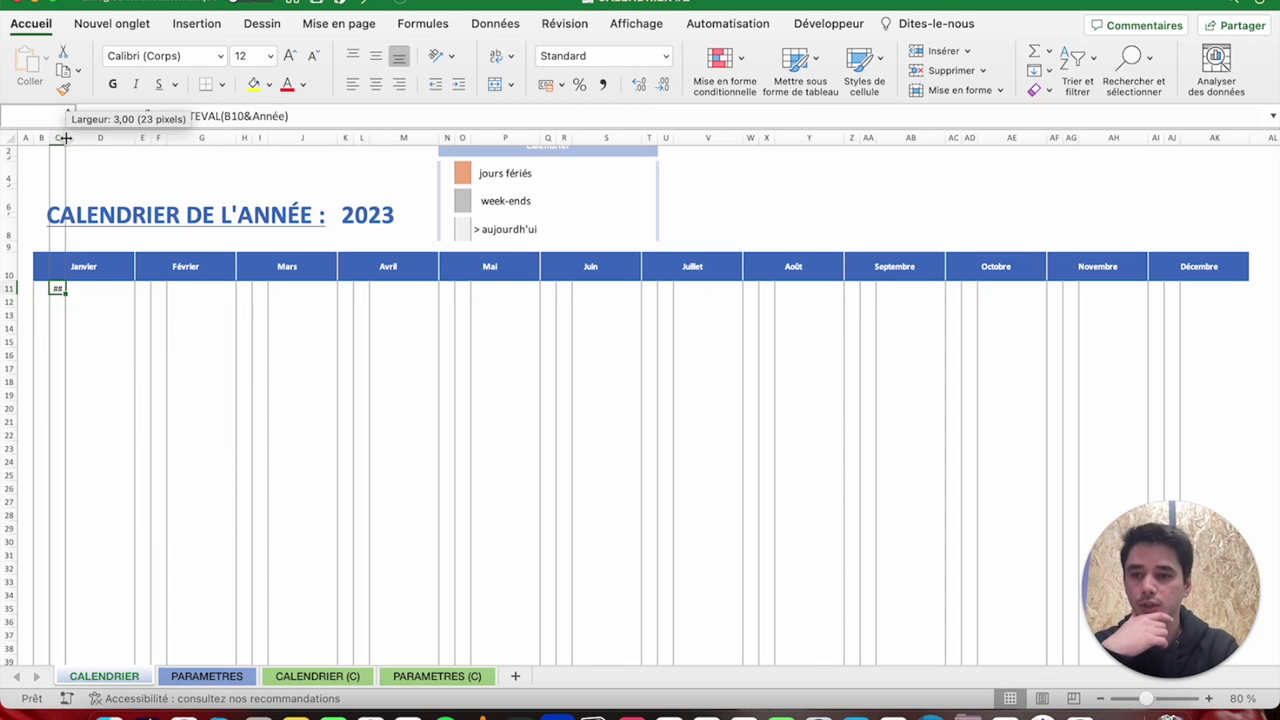
drag(74, 137, 98, 137)
click(667, 56)
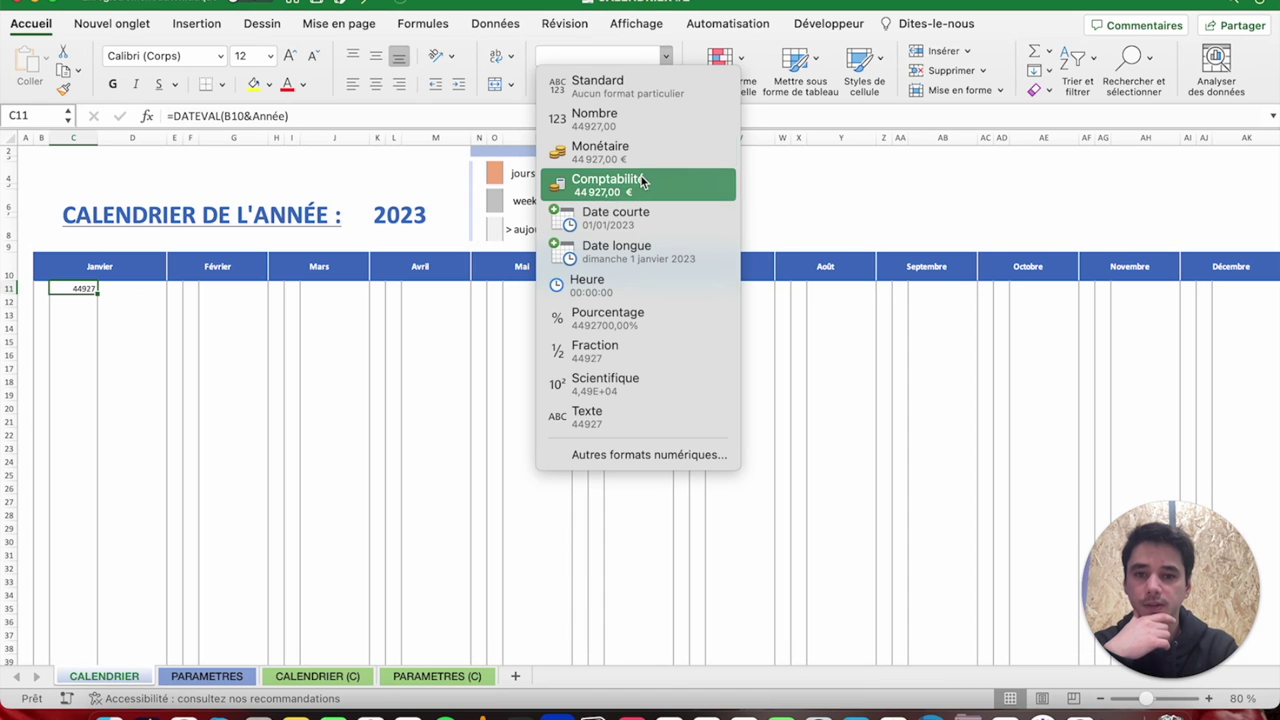
click(635, 213)
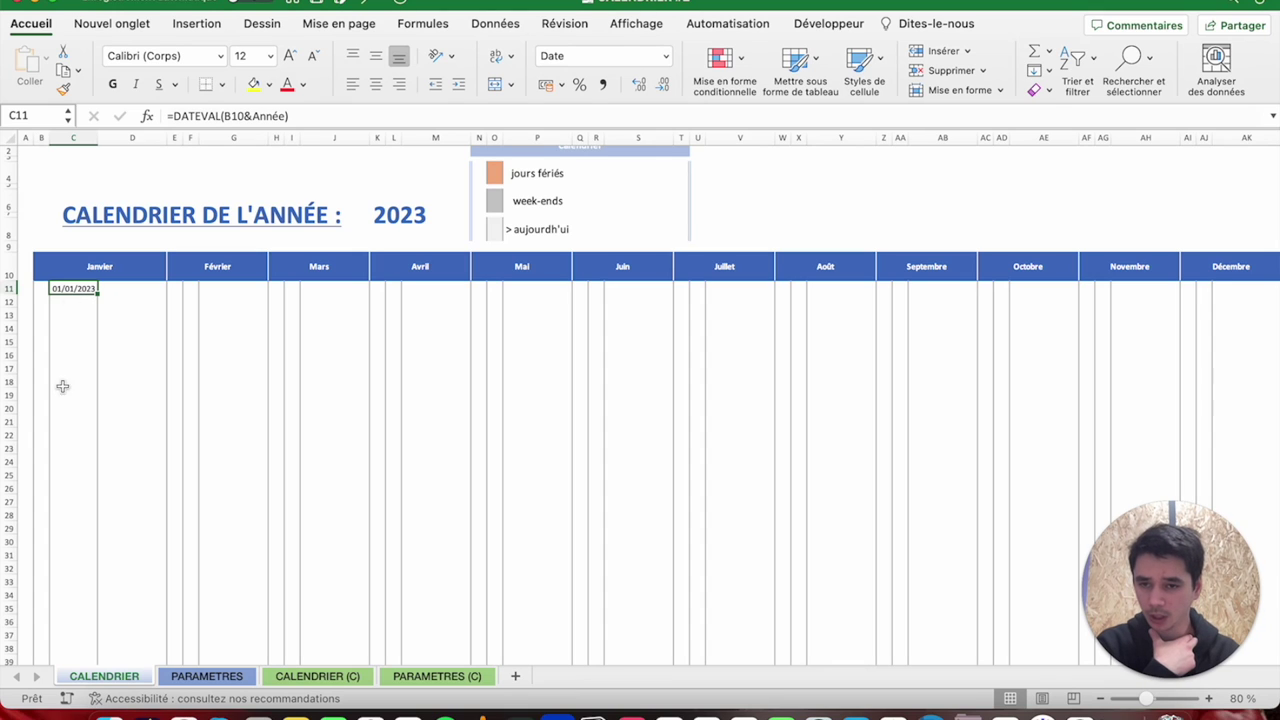
Wrap C11's formula in SEQUENCE(31;;DATEVAL(B10&Année)) so it spills 31 dates down column C.
click(171, 116)
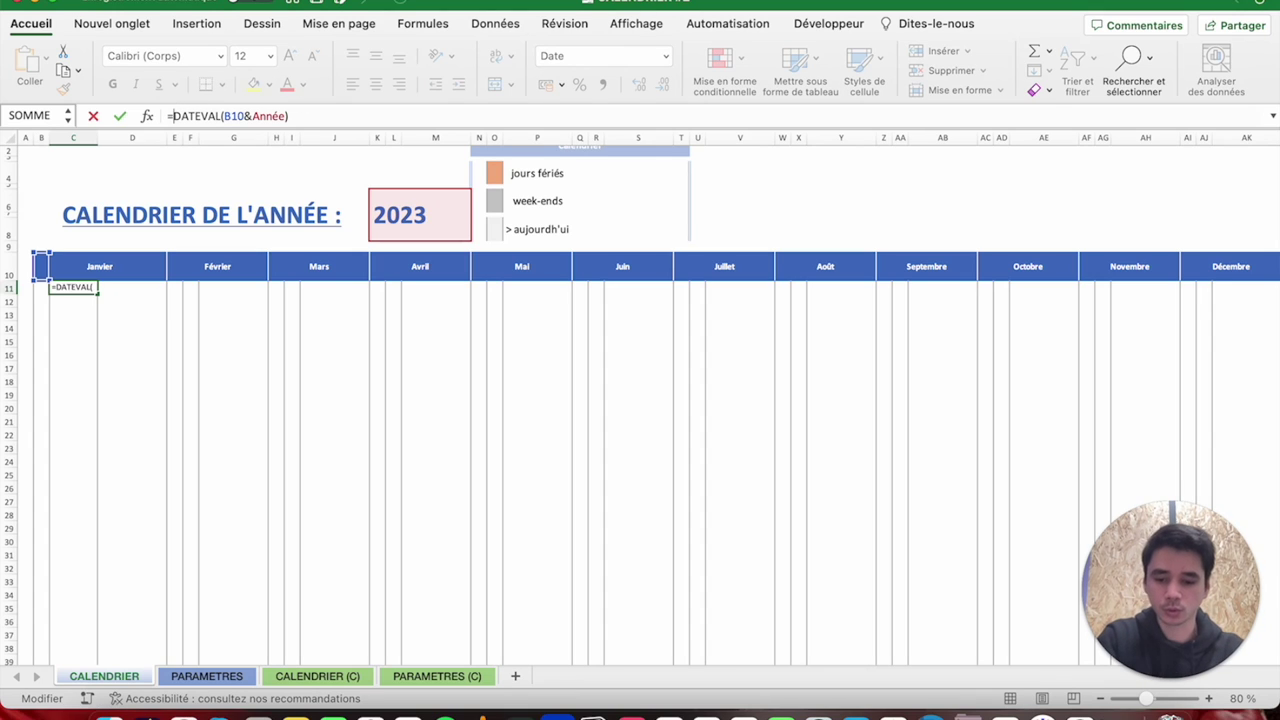
text(SEQUENCE()
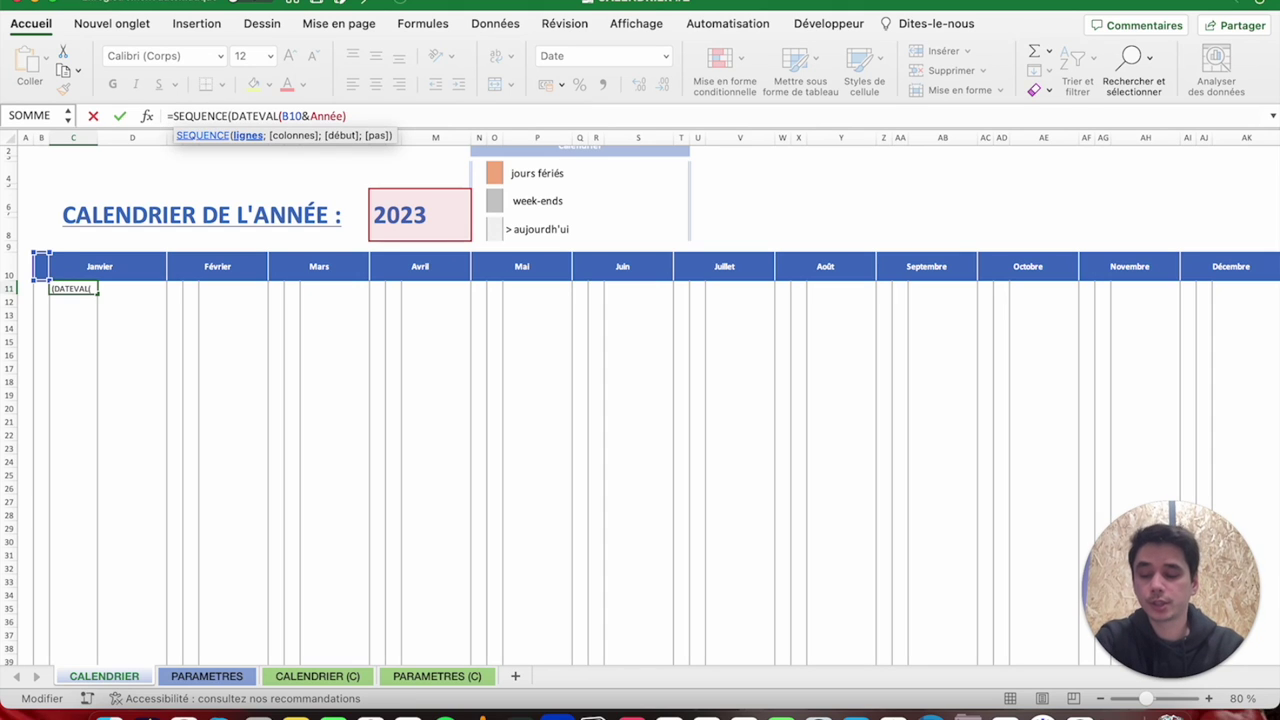
text(31;;)
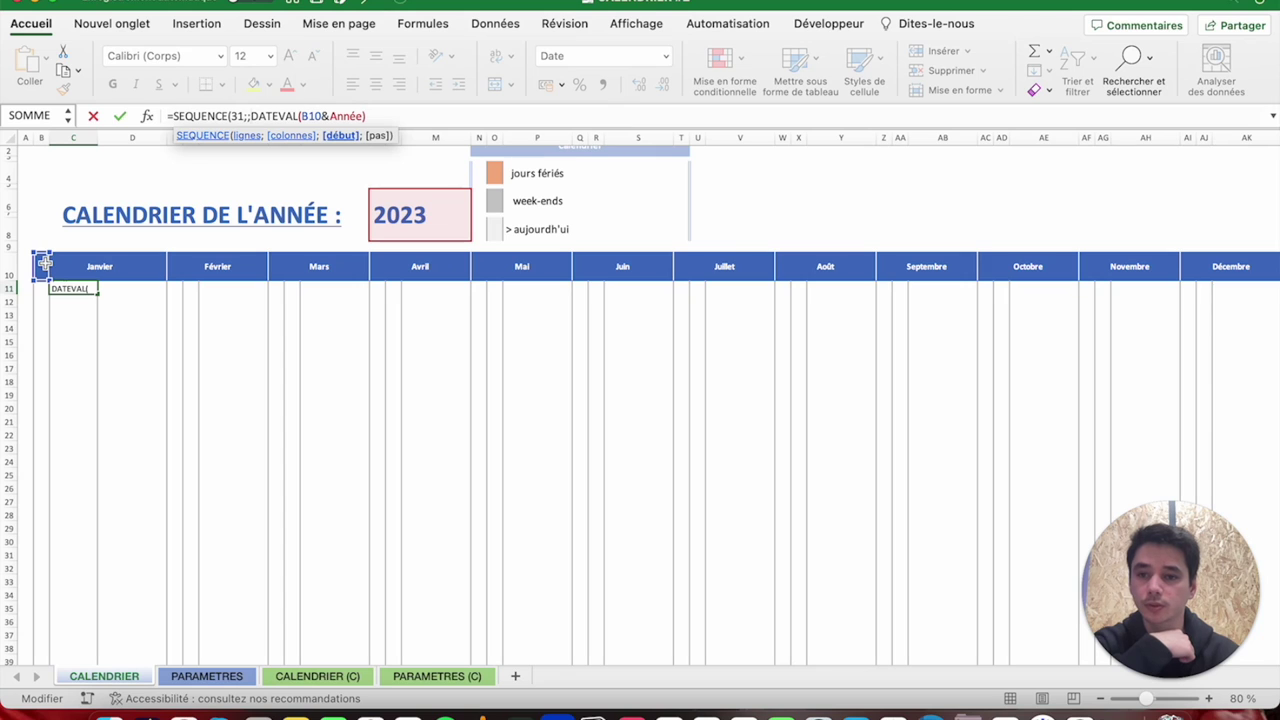
key(BackSpace)
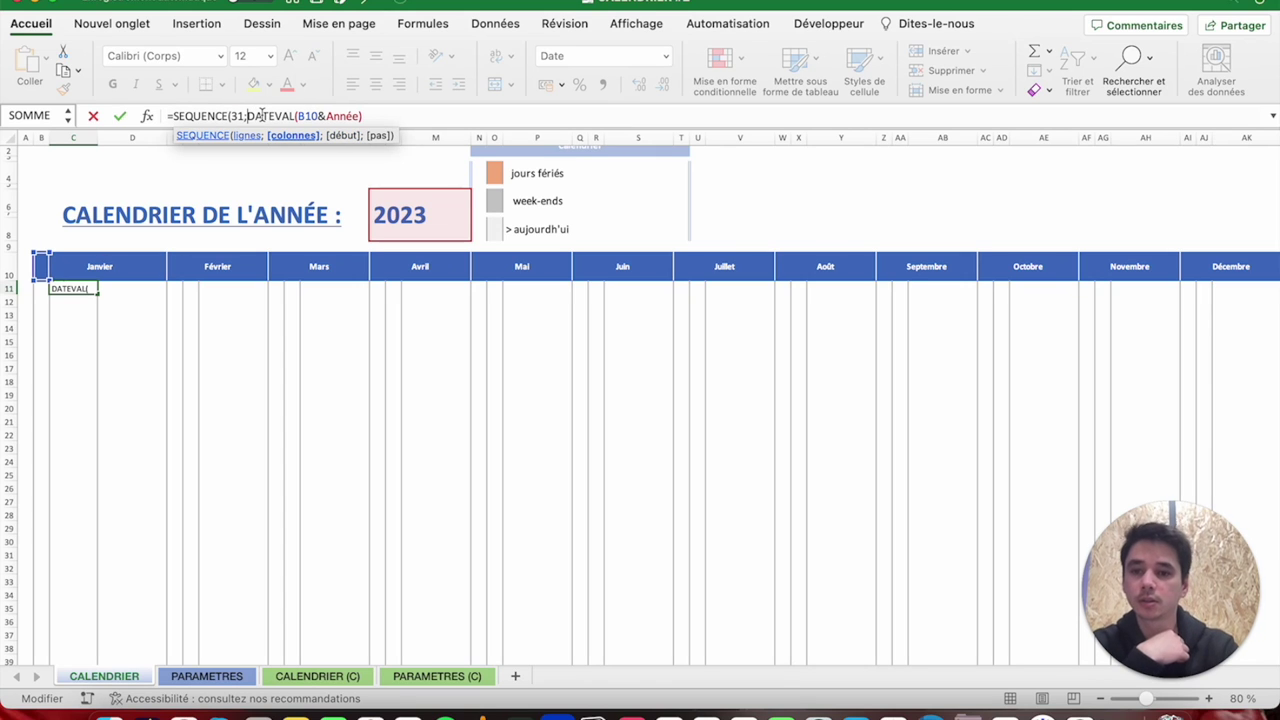
text(;)
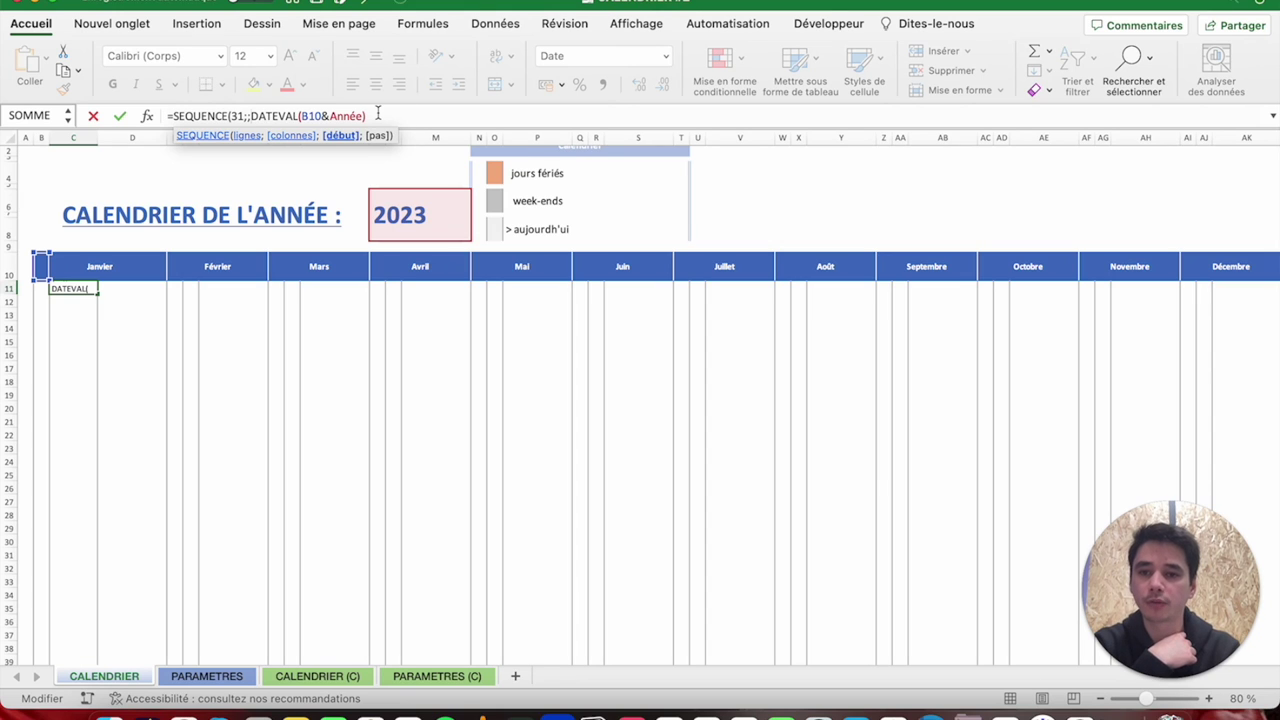
text())
key(Return)
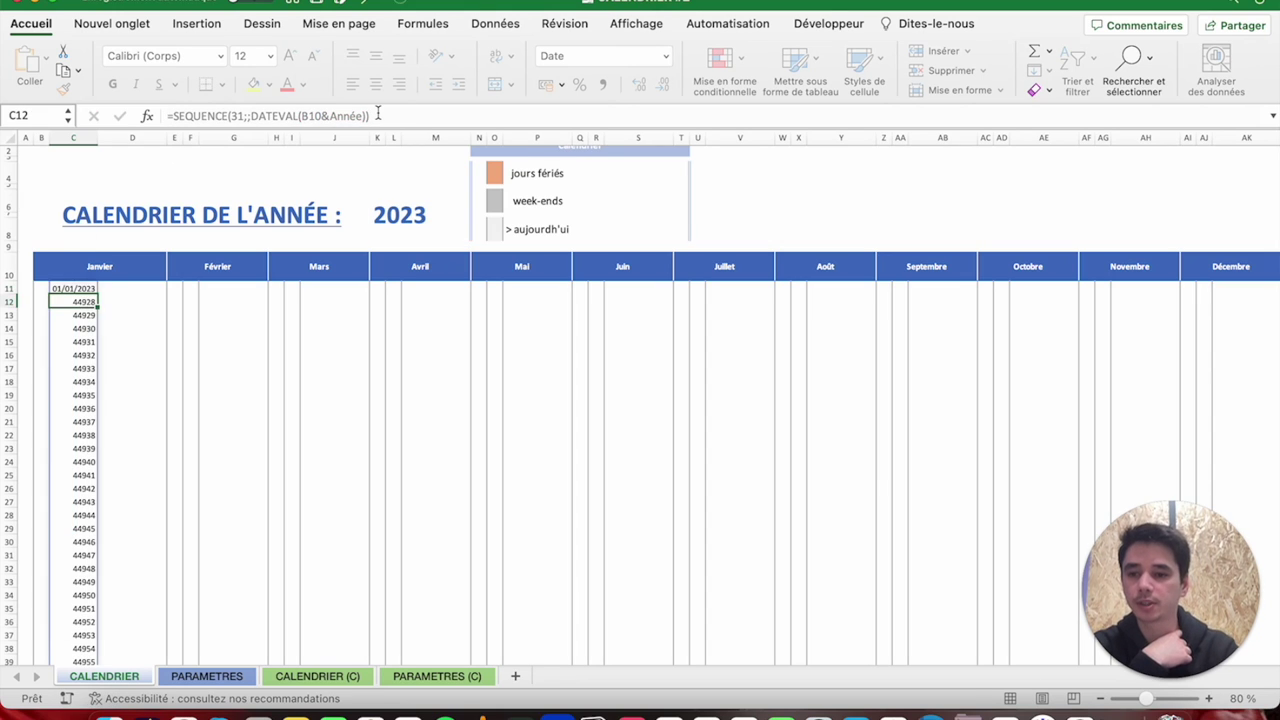
click(67, 286)
key(ctrl+shift+Down)
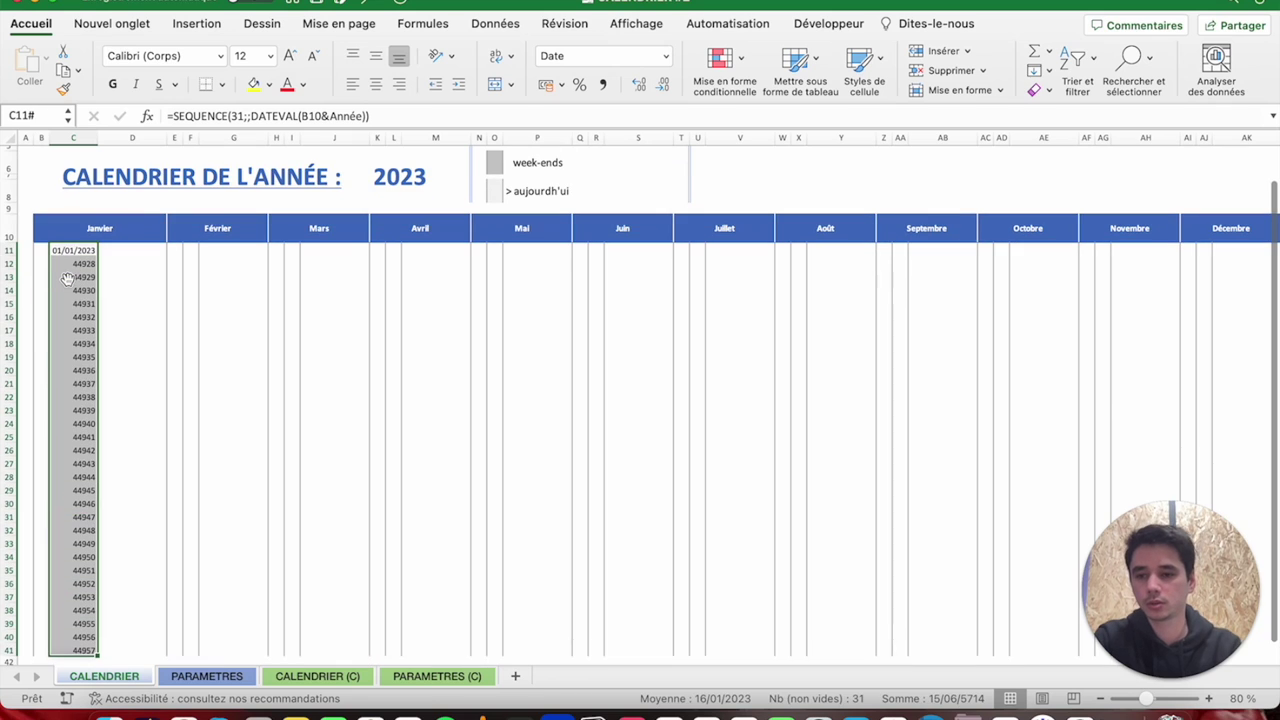
click(665, 56)
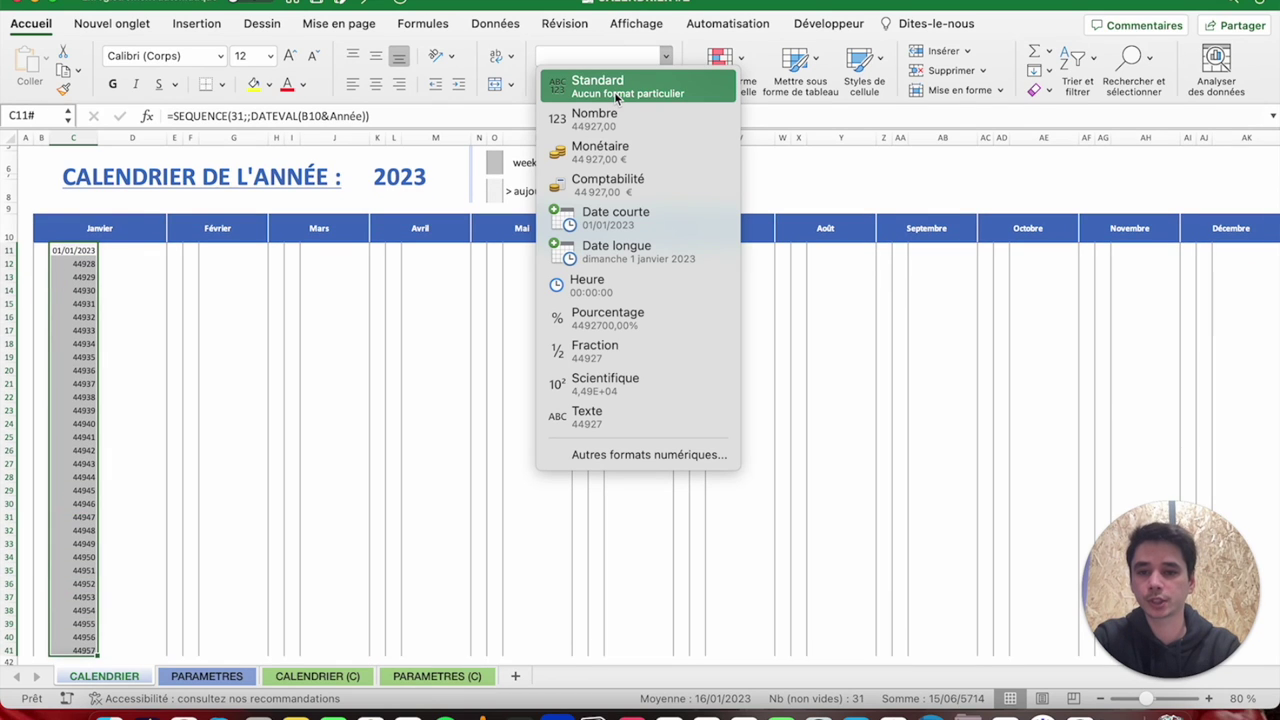
click(600, 232)
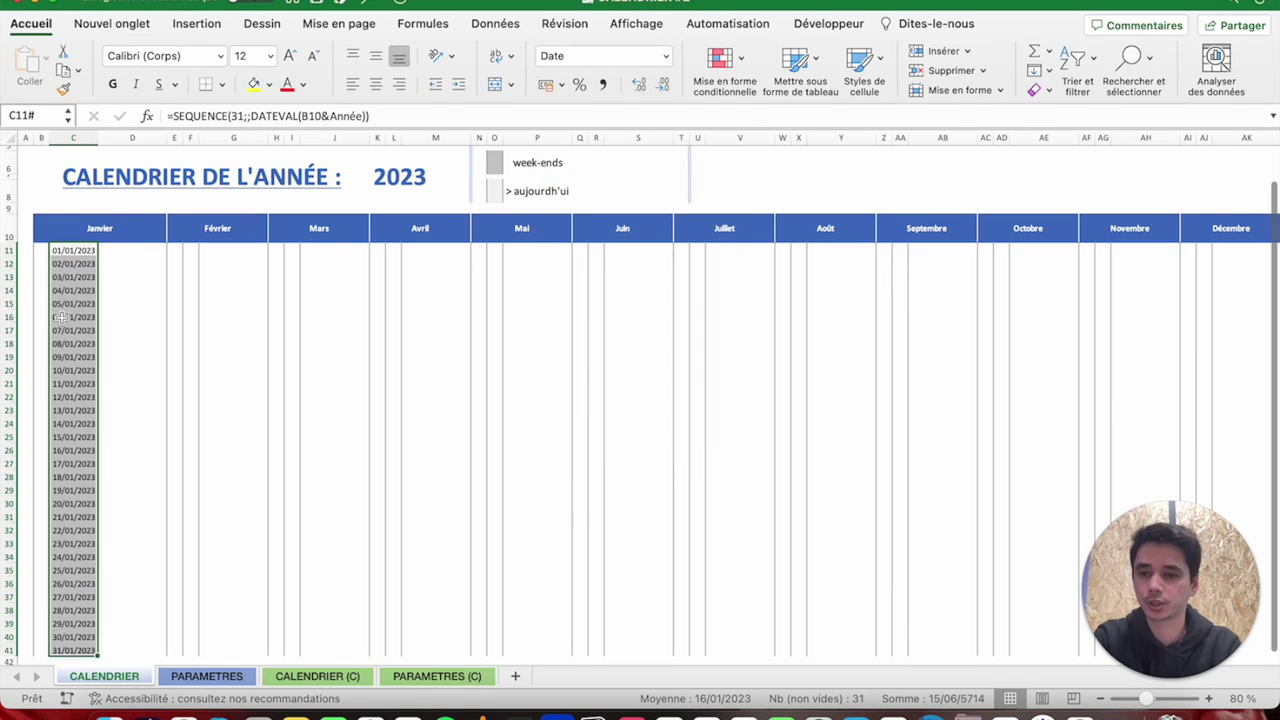
key(ctrl+z)
click(80, 253)
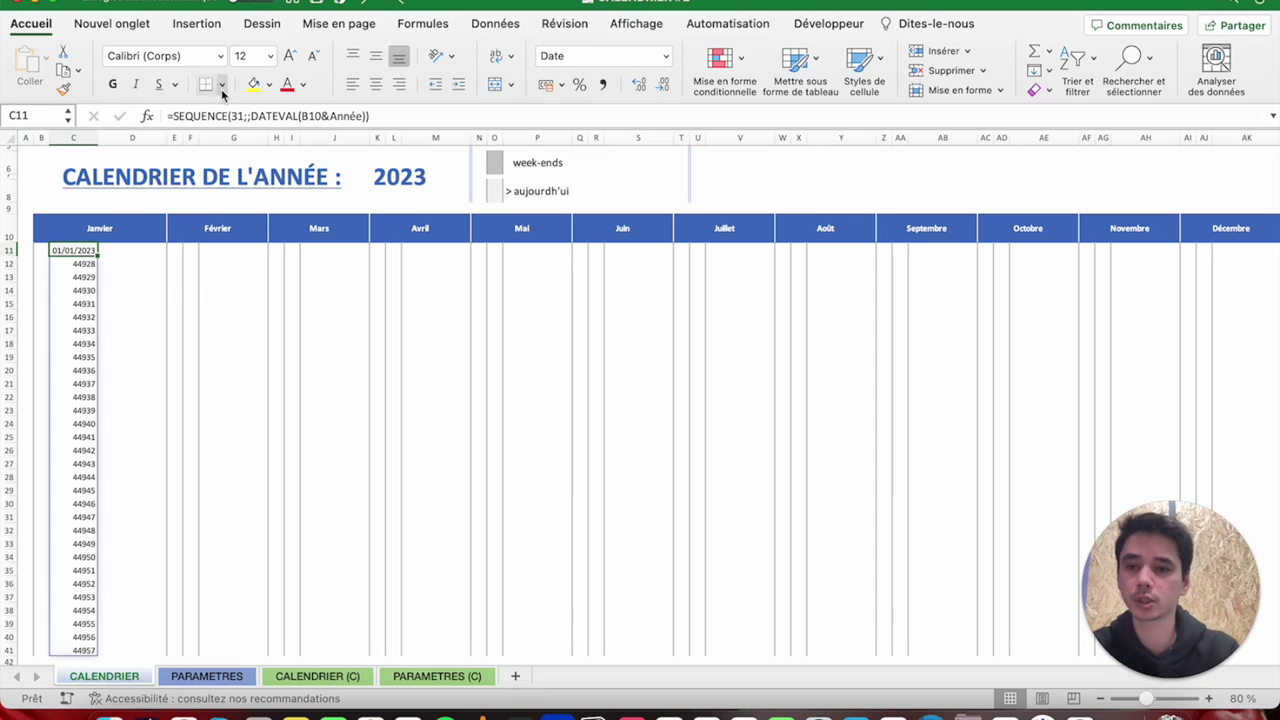
Change the header reference to E10 and format the C11:C41 spill as Date courte.
click(307, 116)
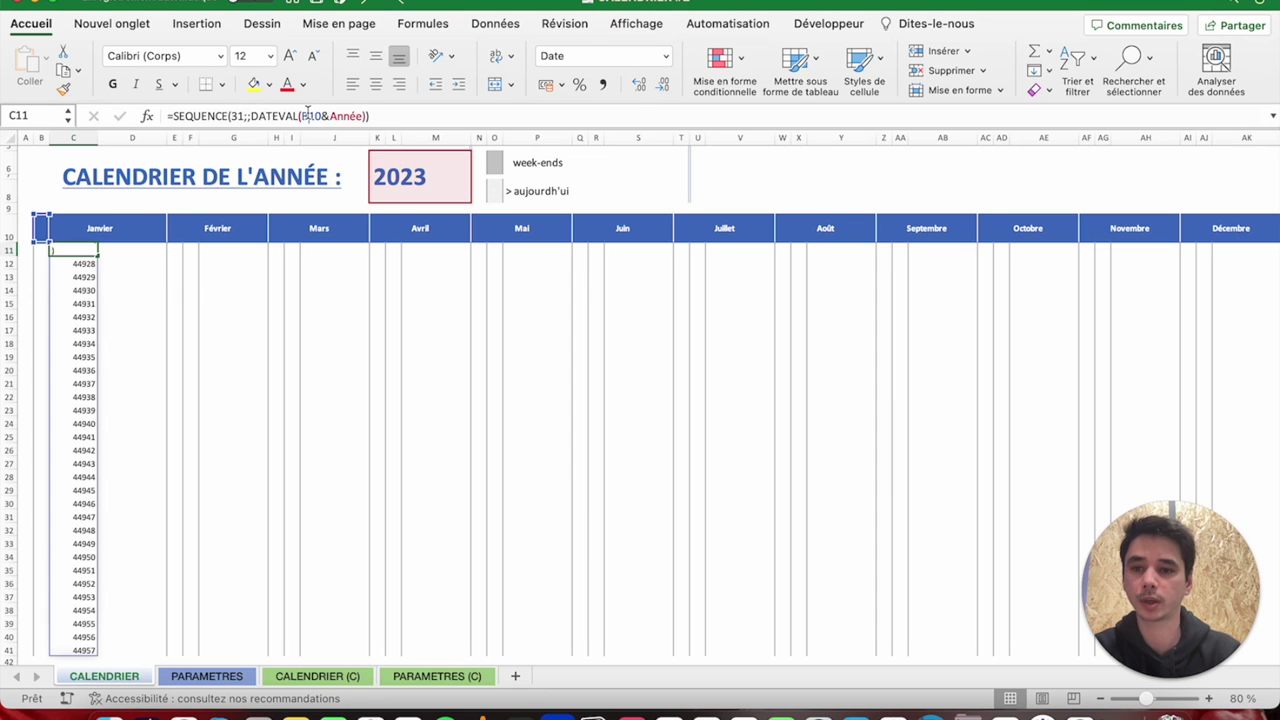
key(BackSpace)
text(E)
key(Return)
key(Up)
key(ctrl+shift+Down)
click(665, 56)
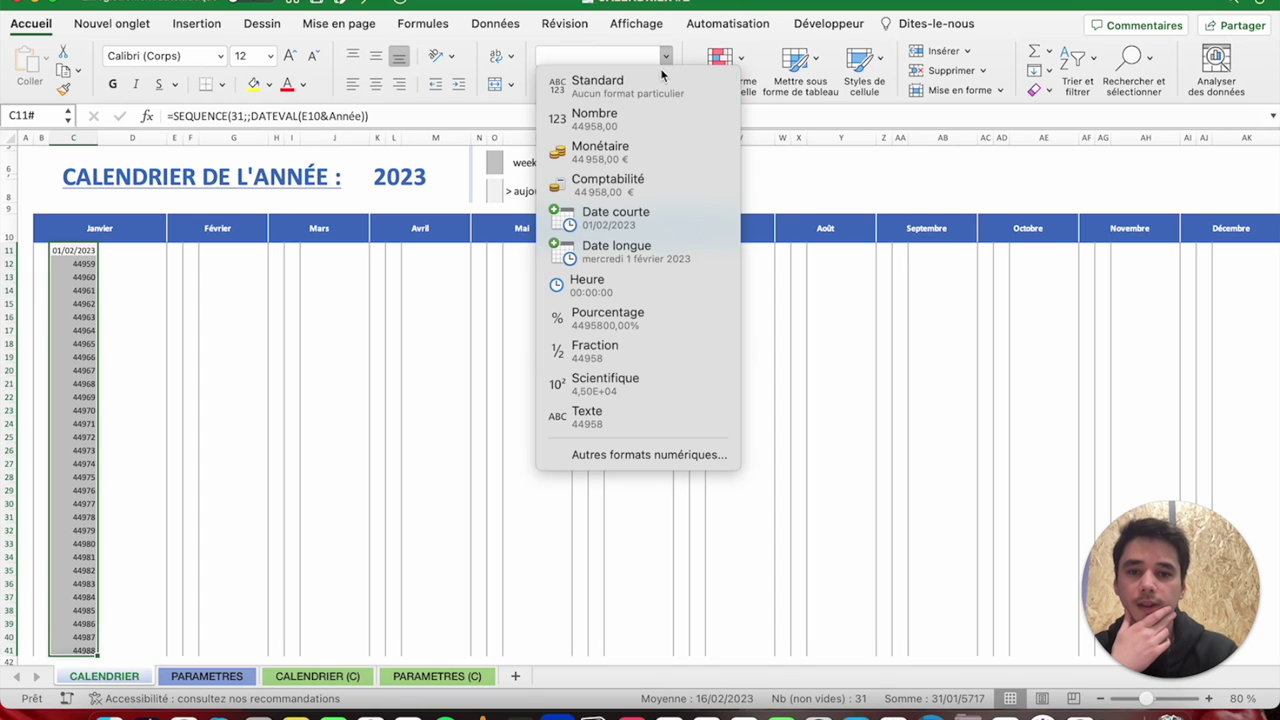
click(615, 216)
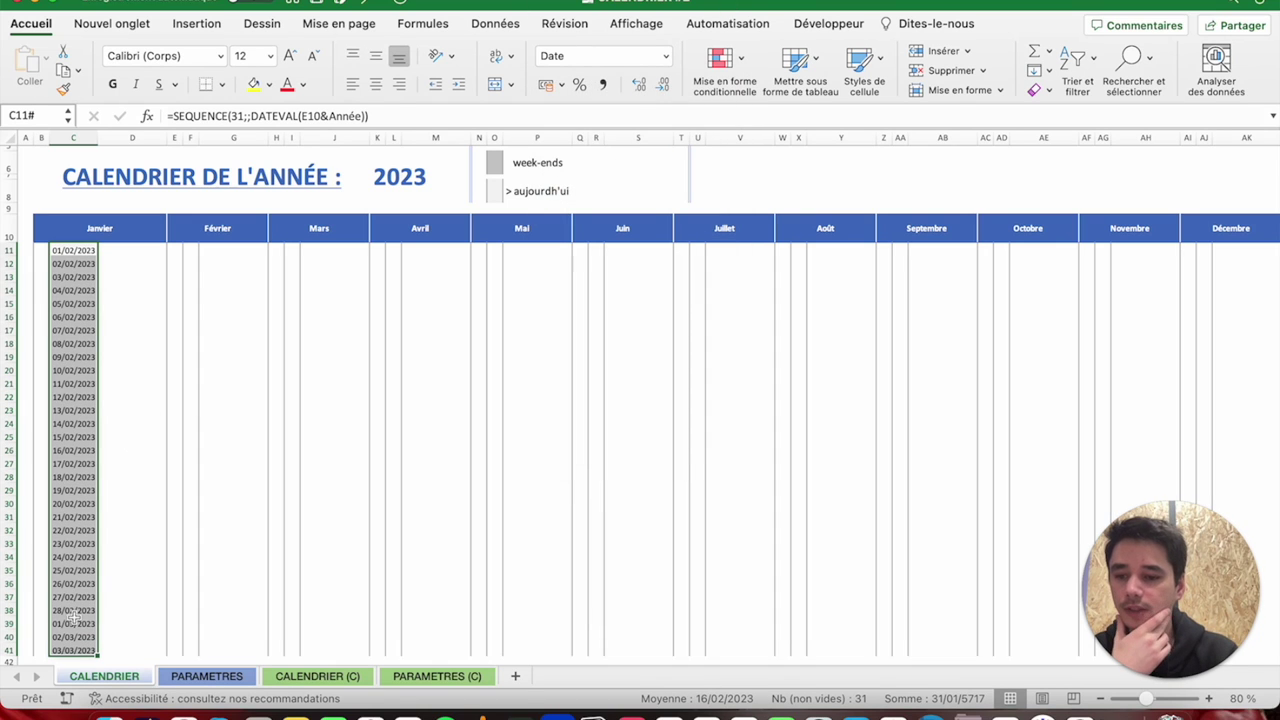
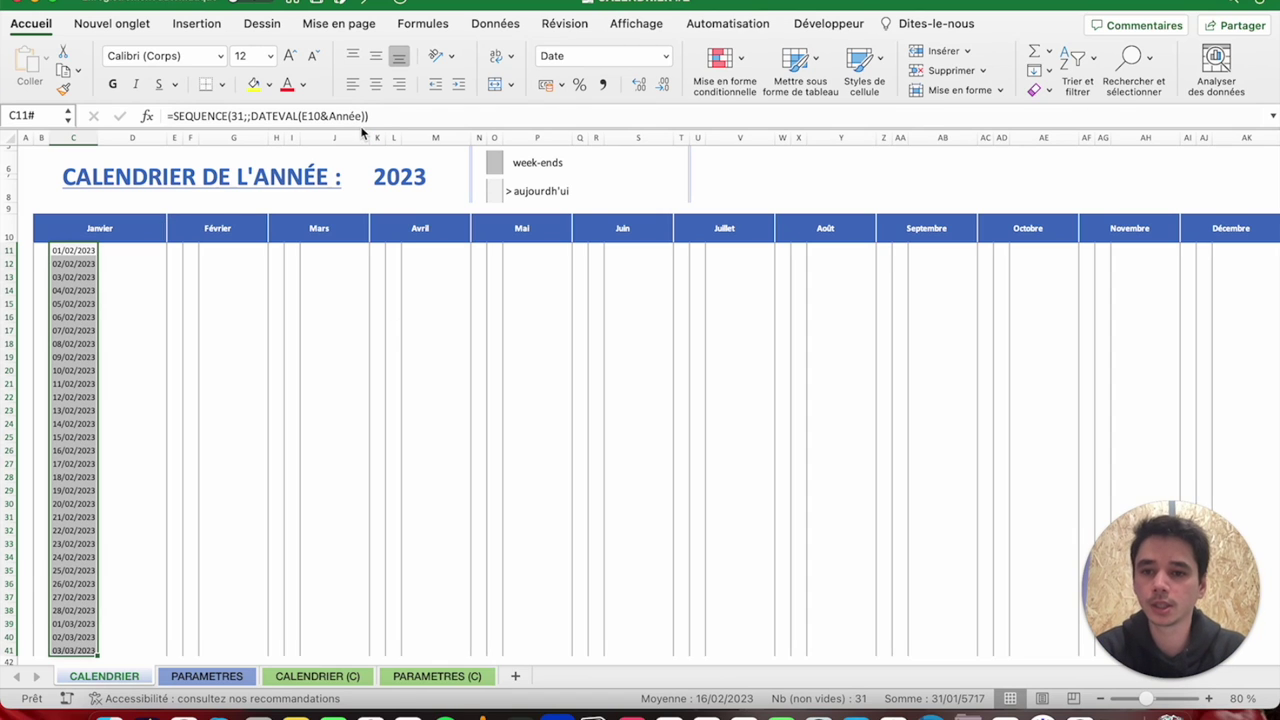
Wrap C11's 31-day SEQUENCE in LET under the name d and begin a FILTRE call.
click(172, 116)
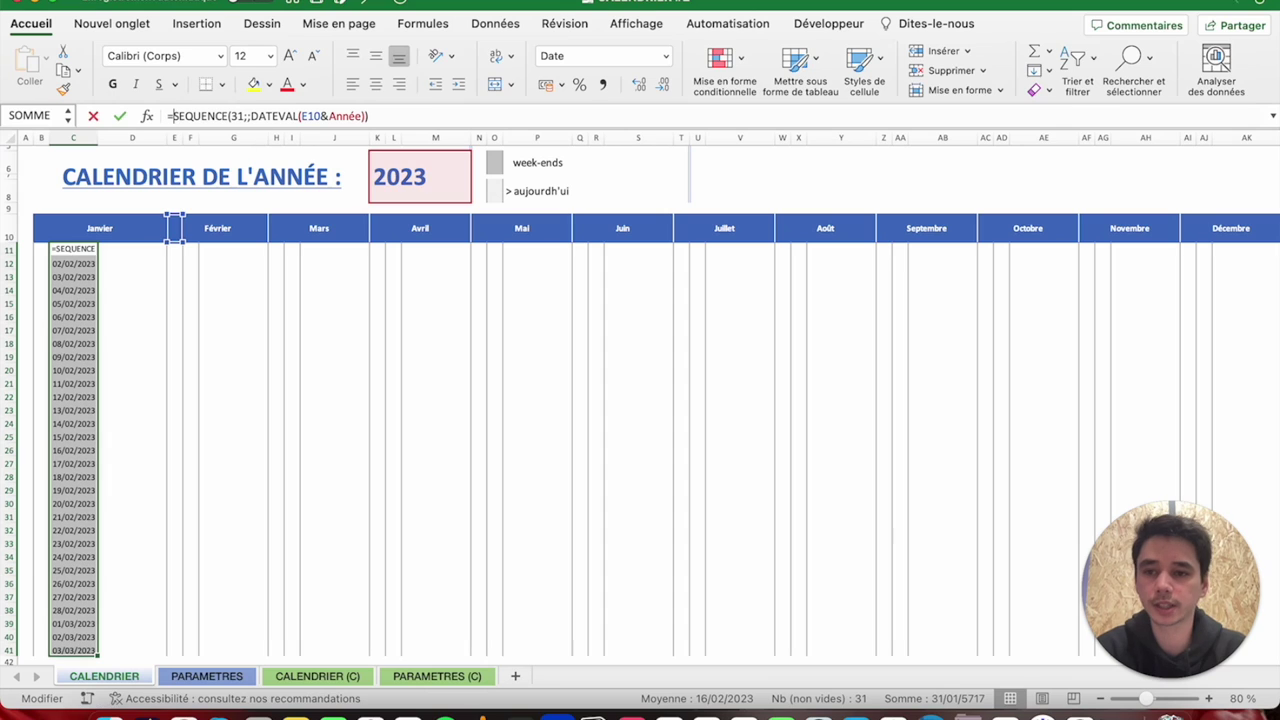
text(let)
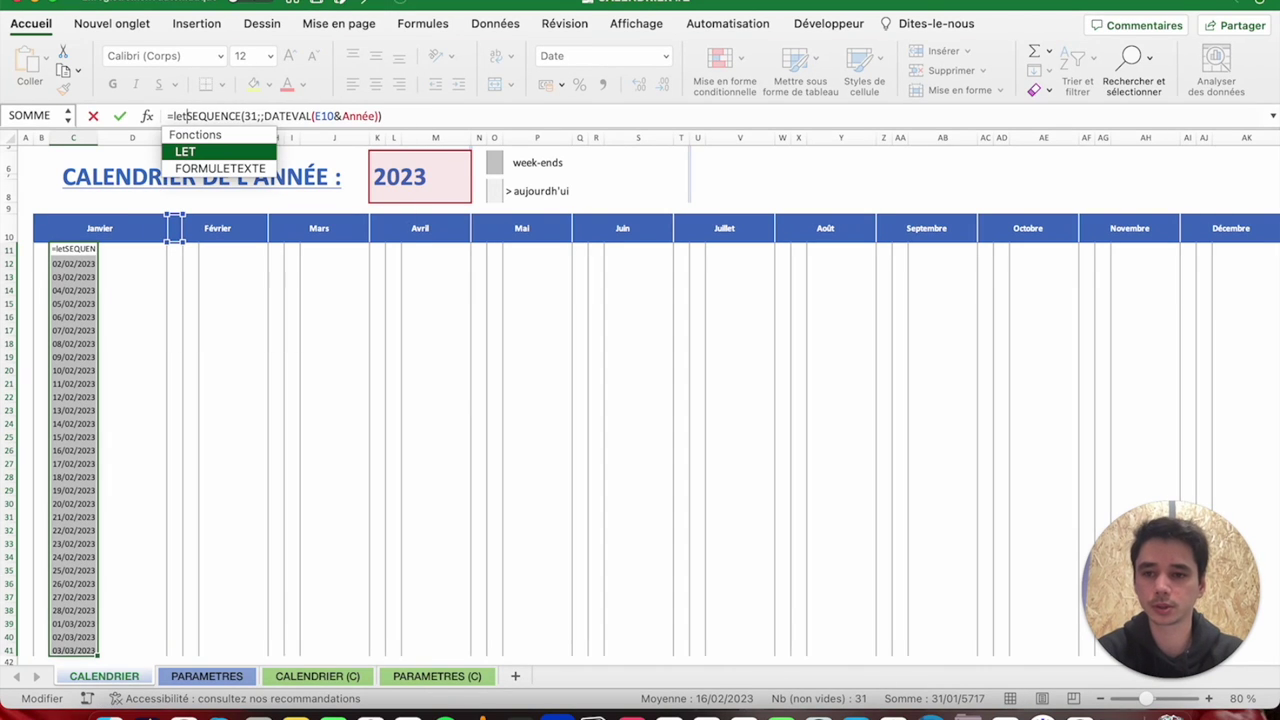
key(Tab)
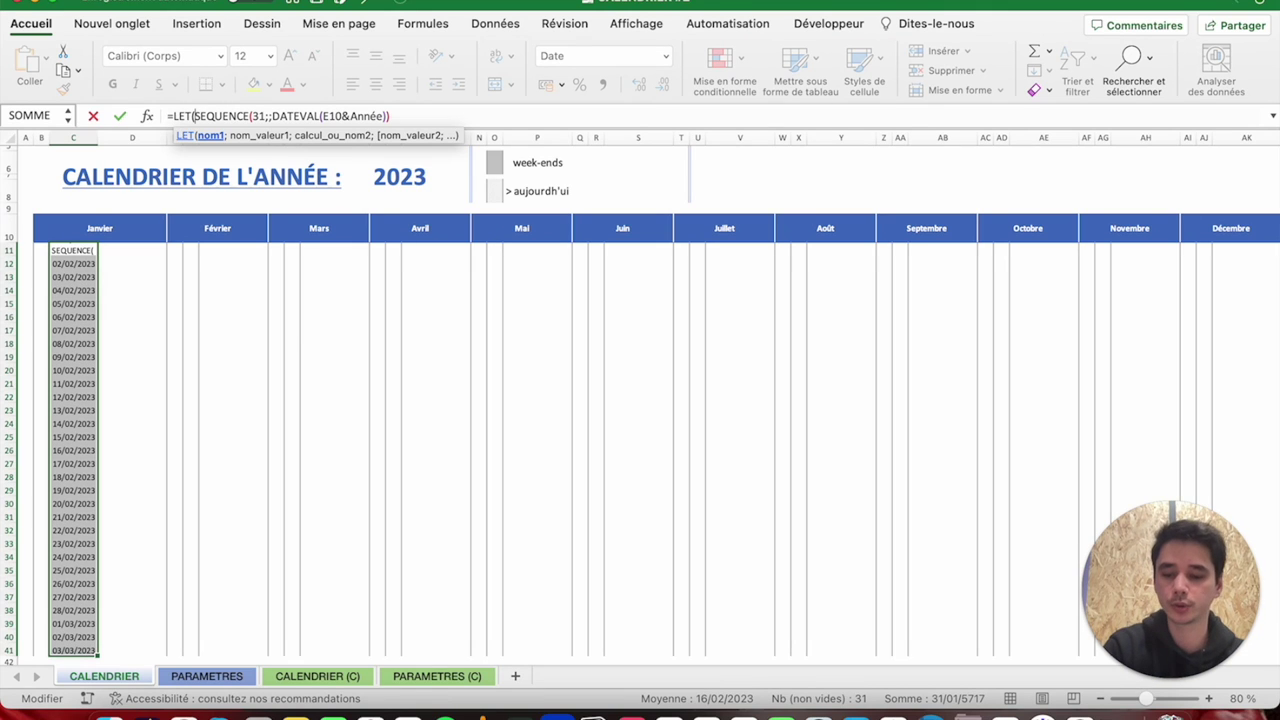
text(d)
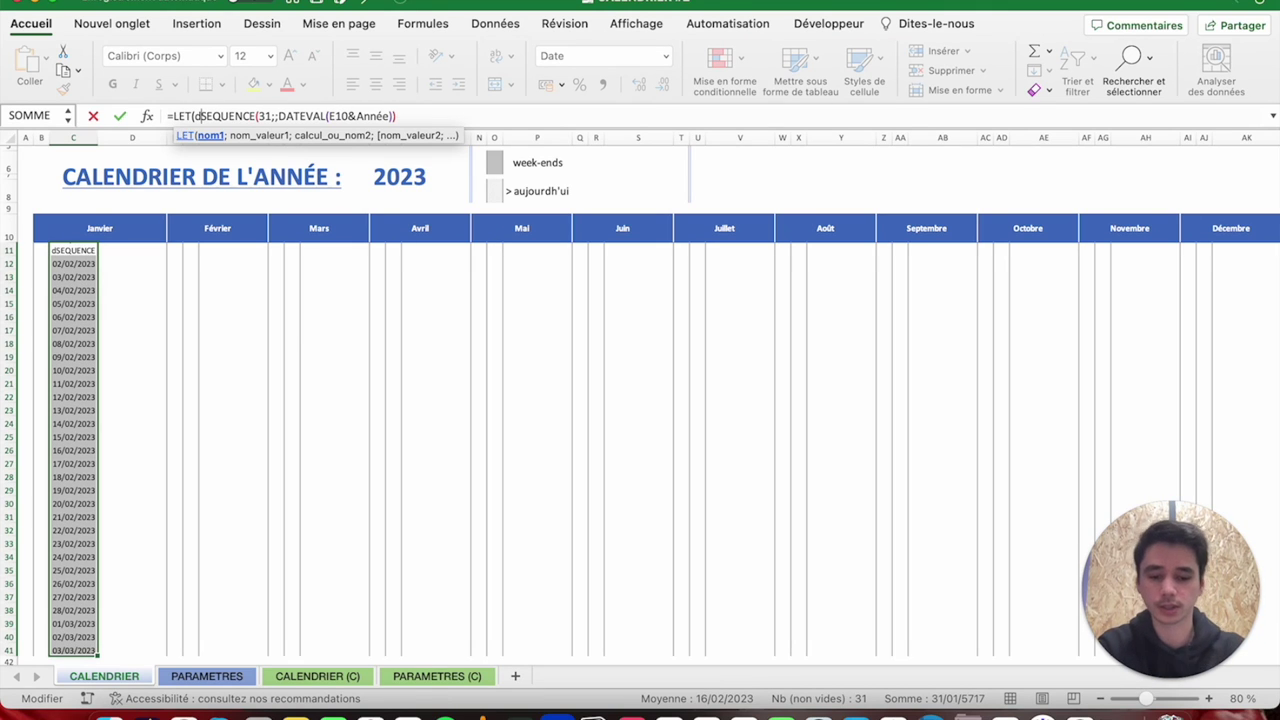
text(;)
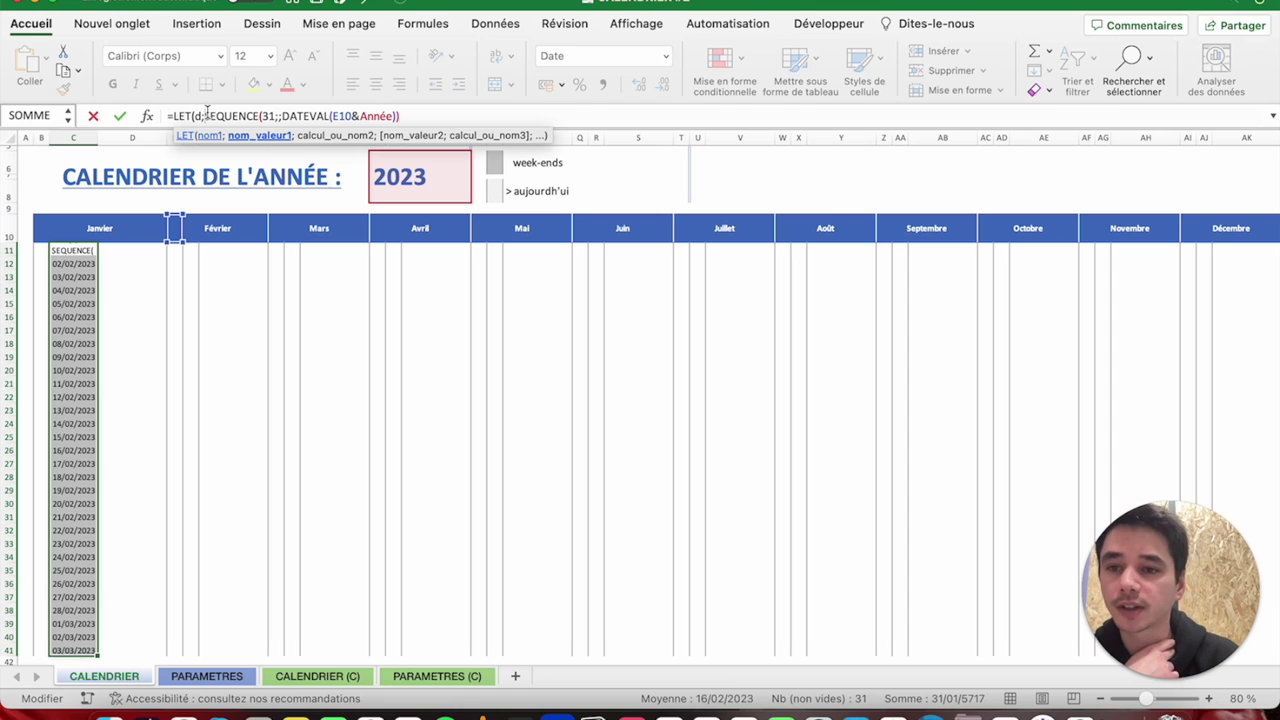
drag(205, 116, 412, 116)
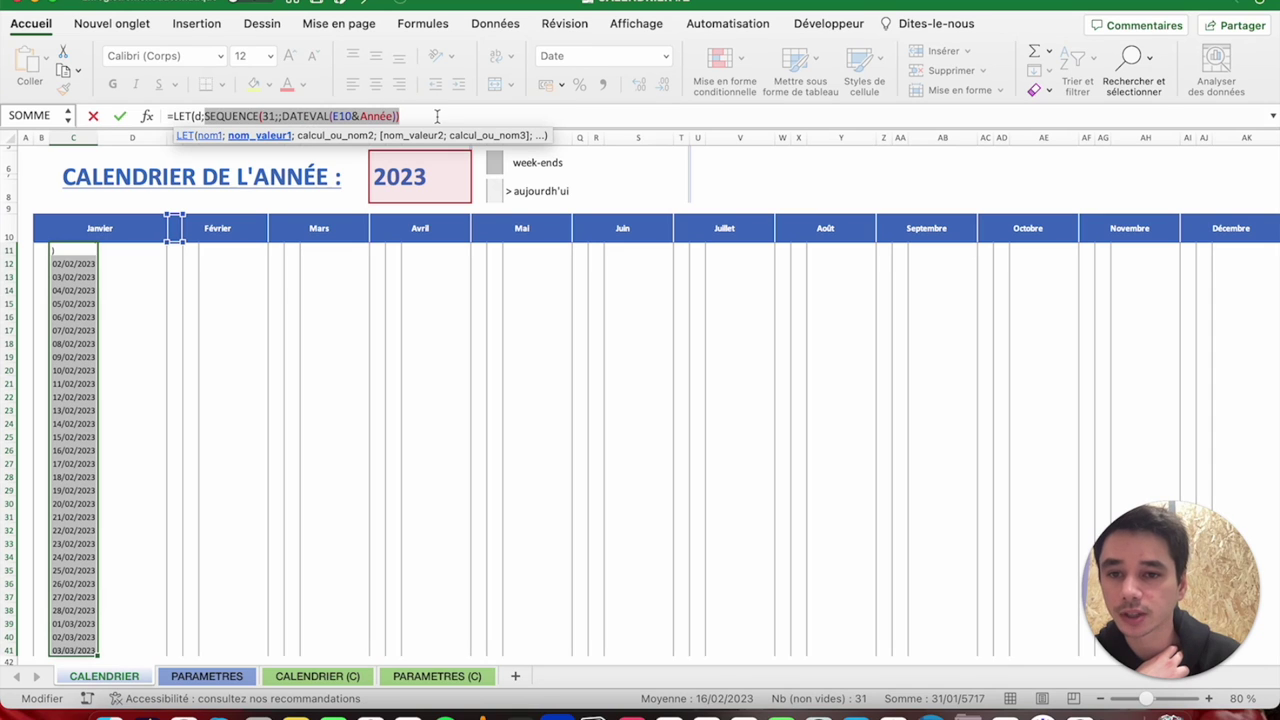
click(422, 115)
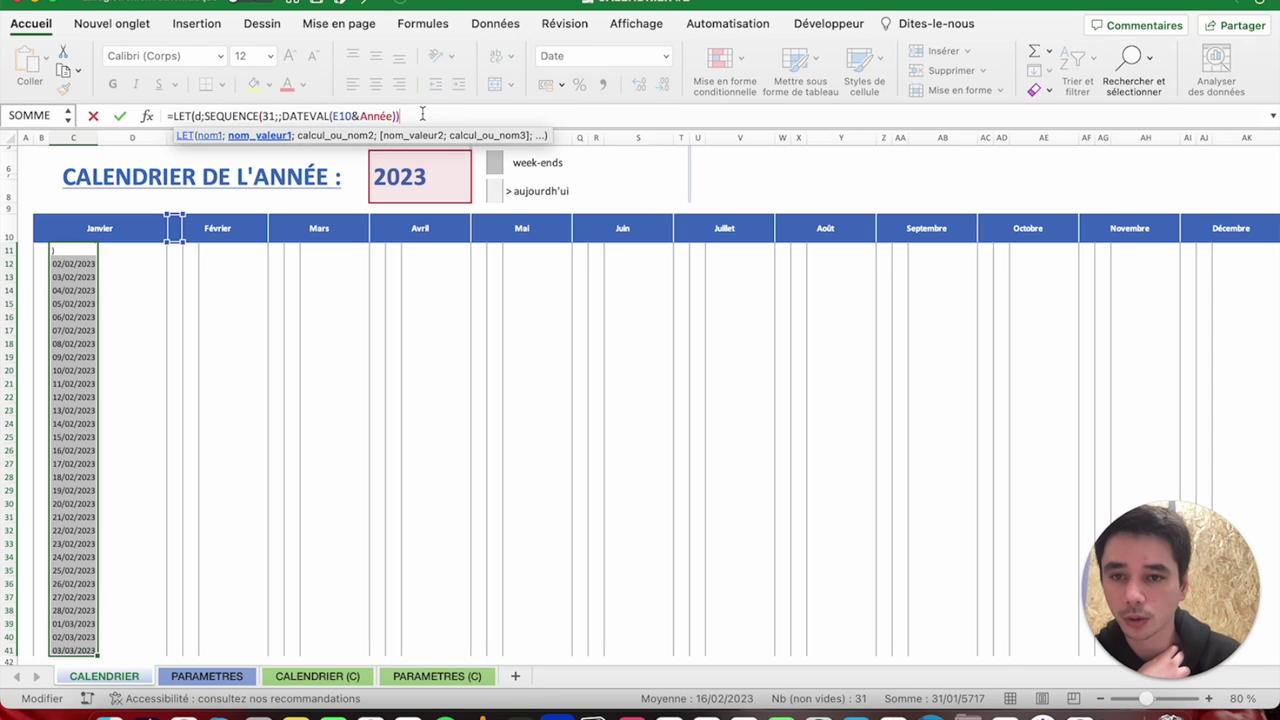
text(;)
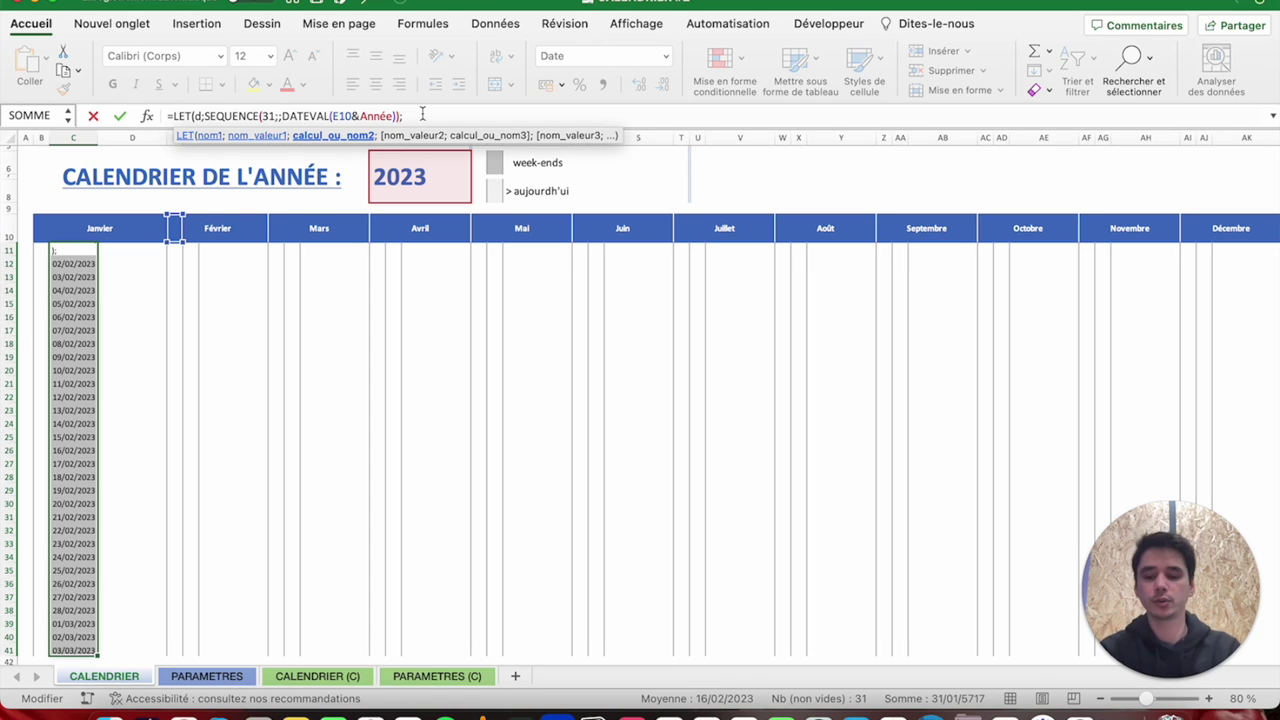
text(Filtre)
key(Tab)
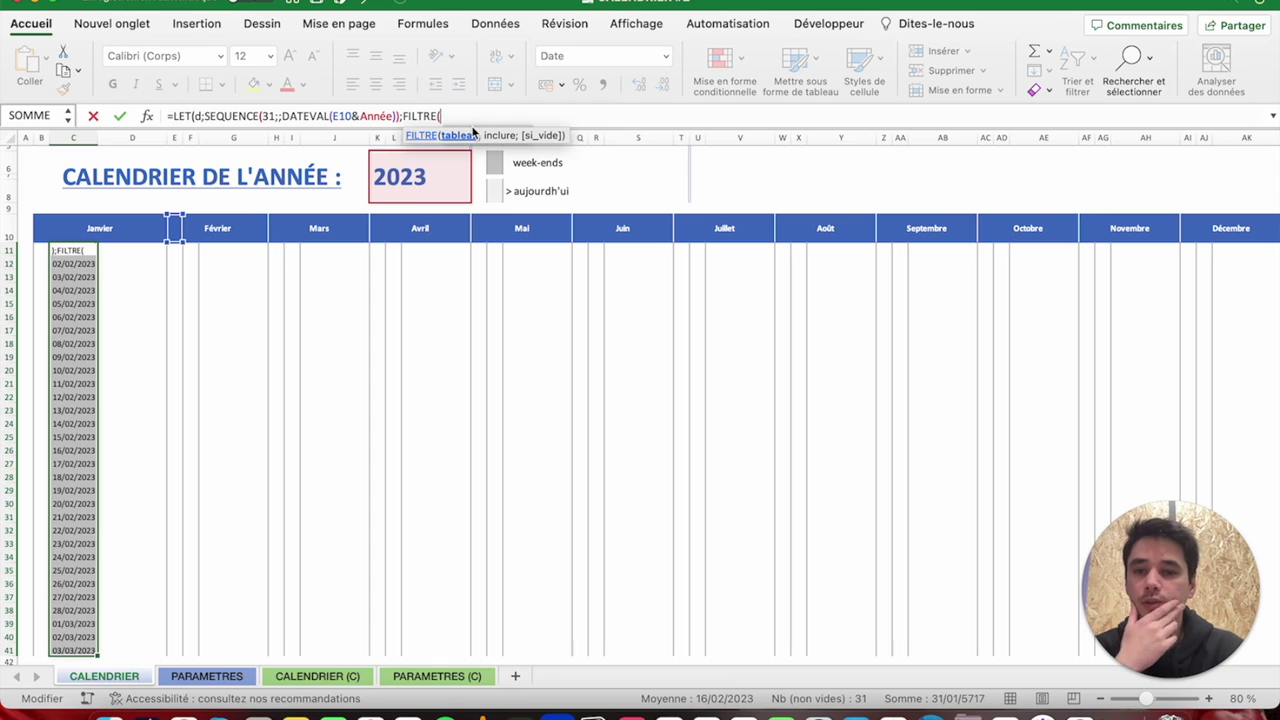
Filter d with the condition MOIS(d)=MOIS(DATEVAL(B10&Année)) and close all parentheses.
text(d)
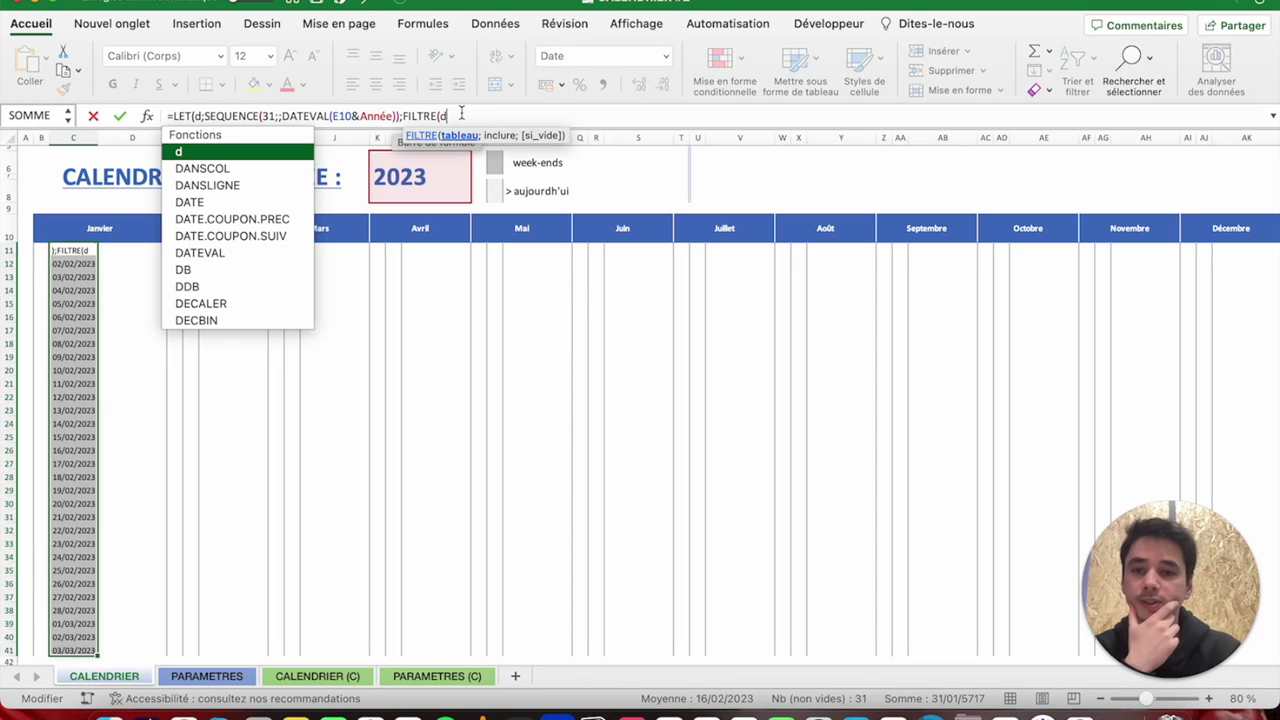
text(;)
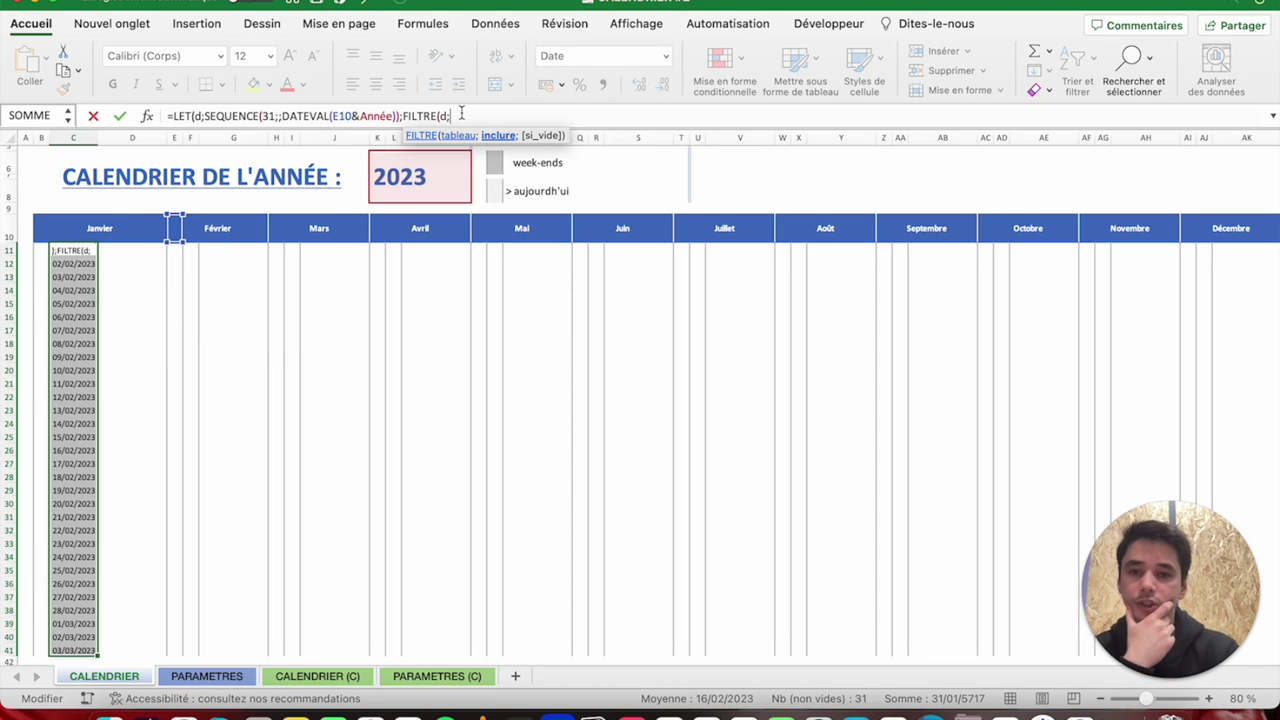
text(MOI)
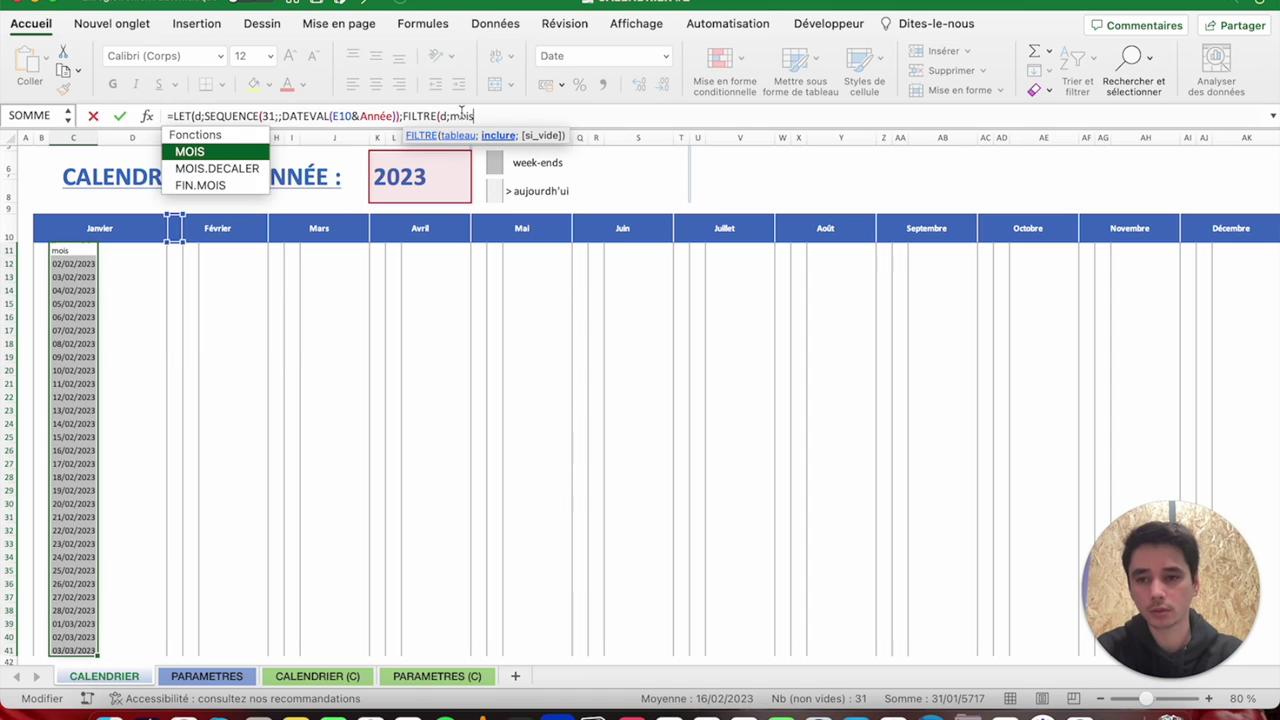
text(S(d)=)
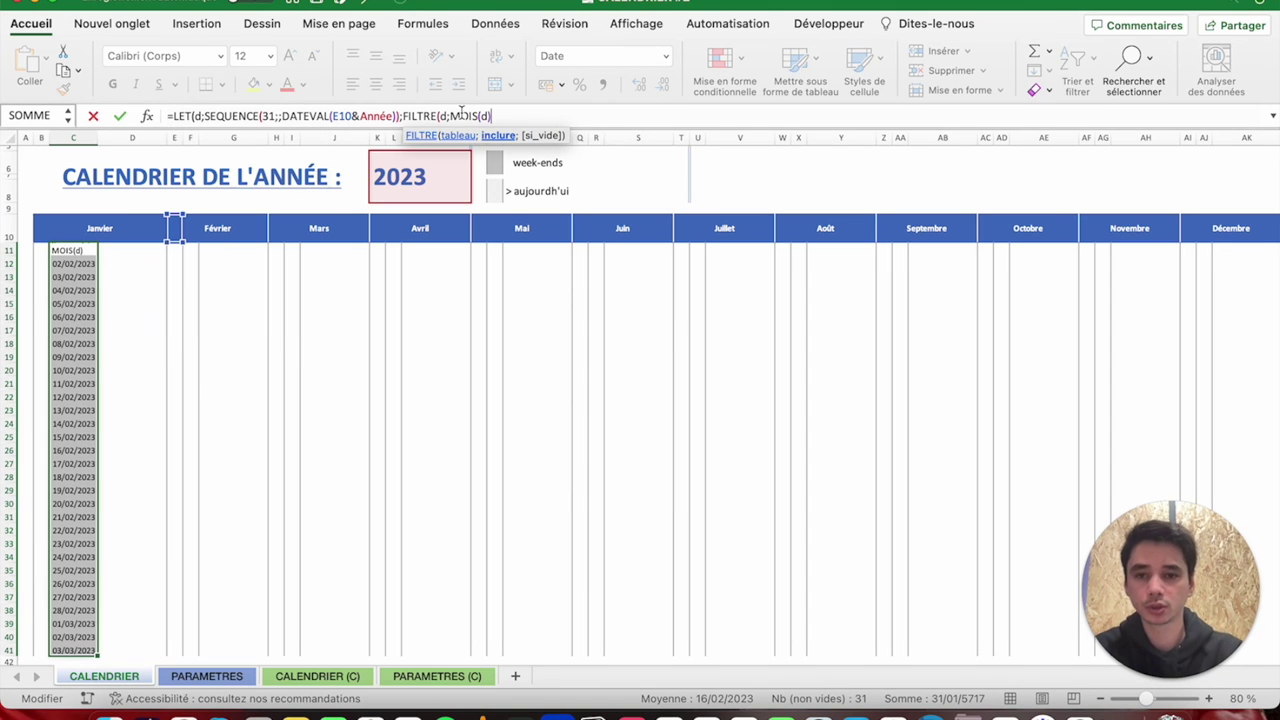
text(MOIS()
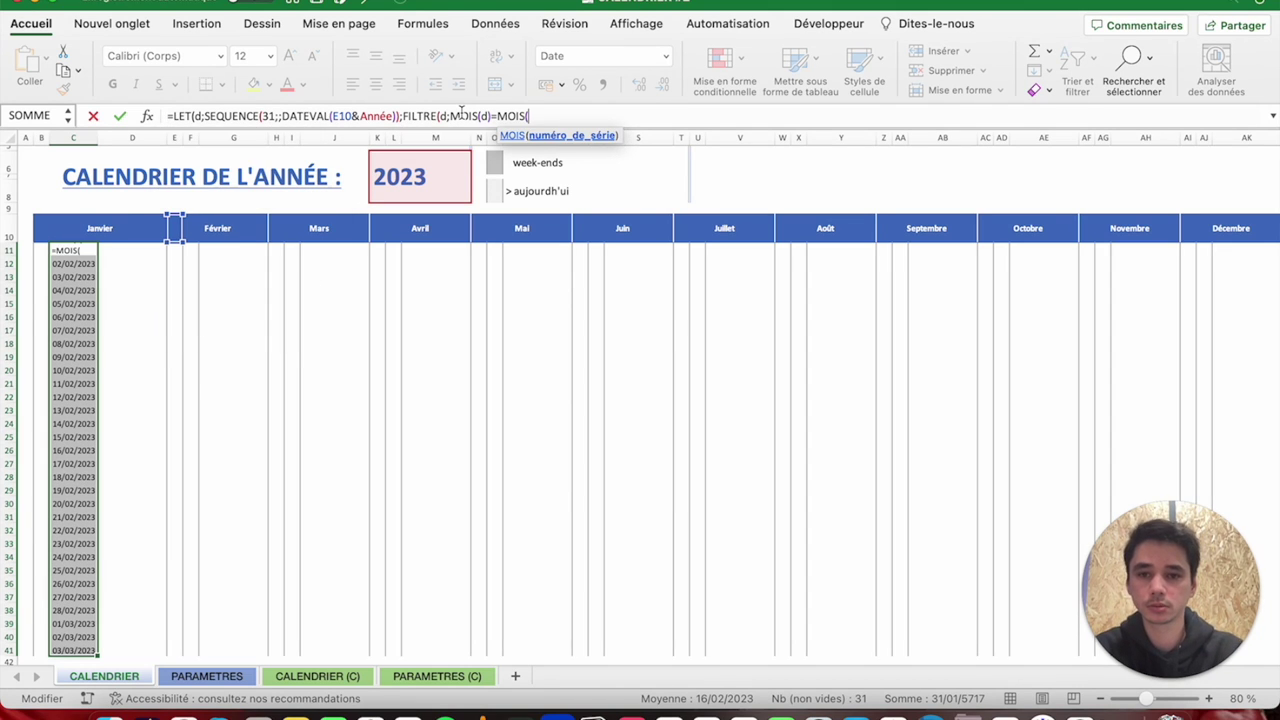
text(DATEV)
key(Tab)
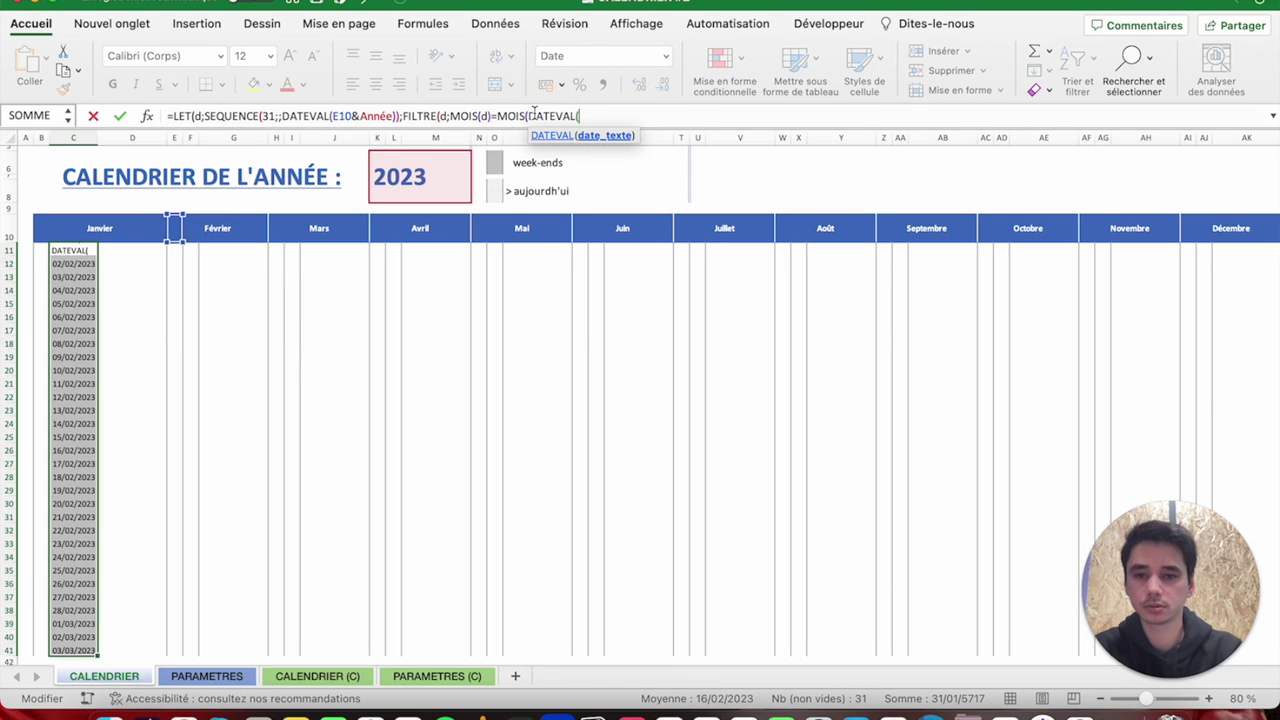
click(41, 227)
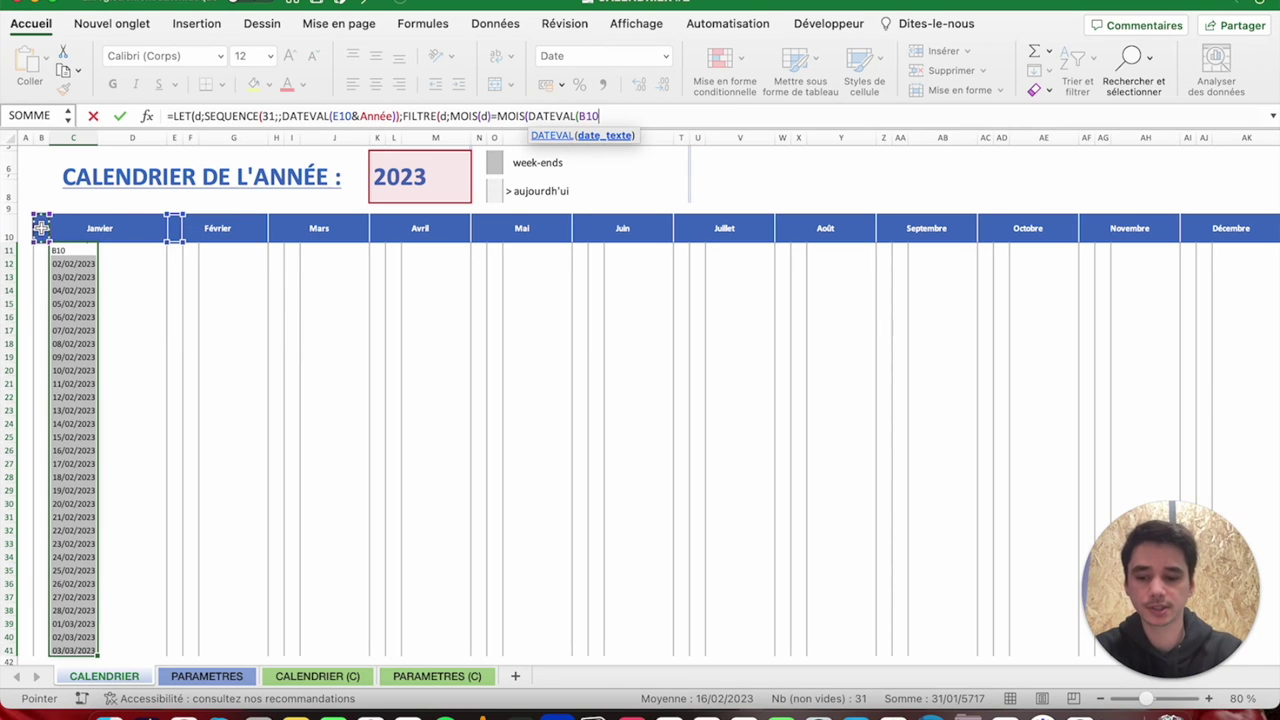
text(&Année))
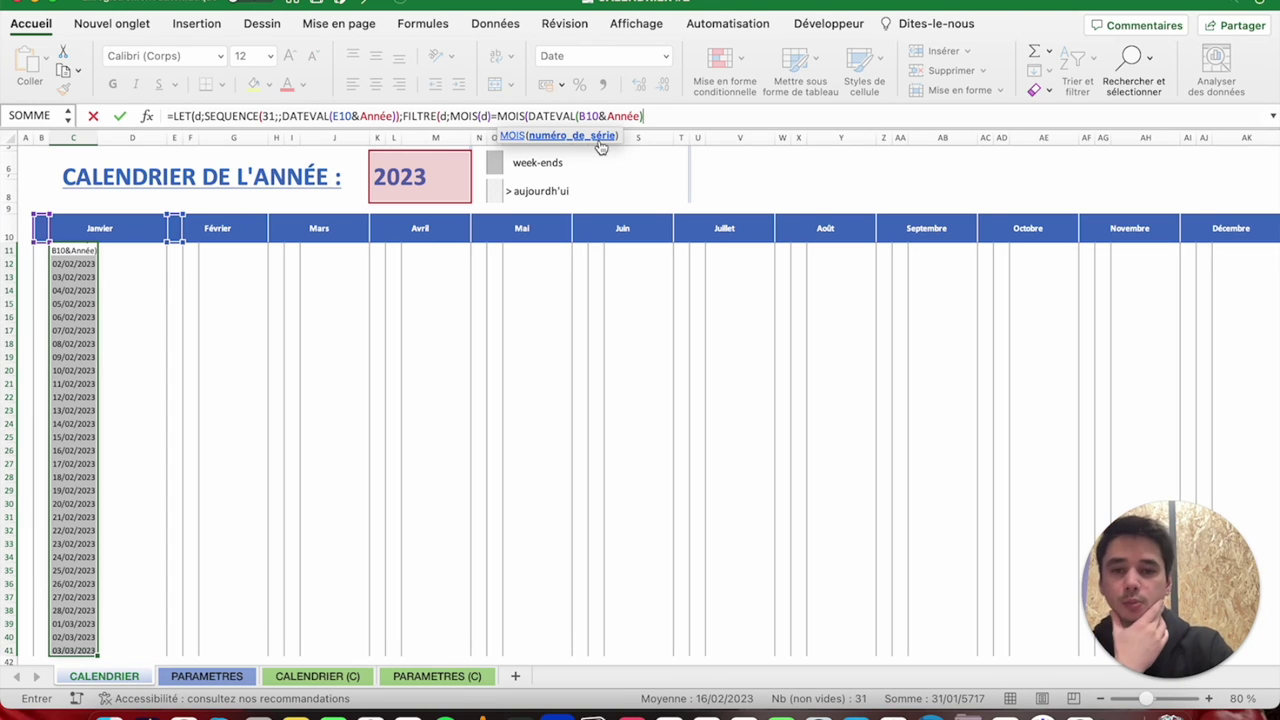
text())
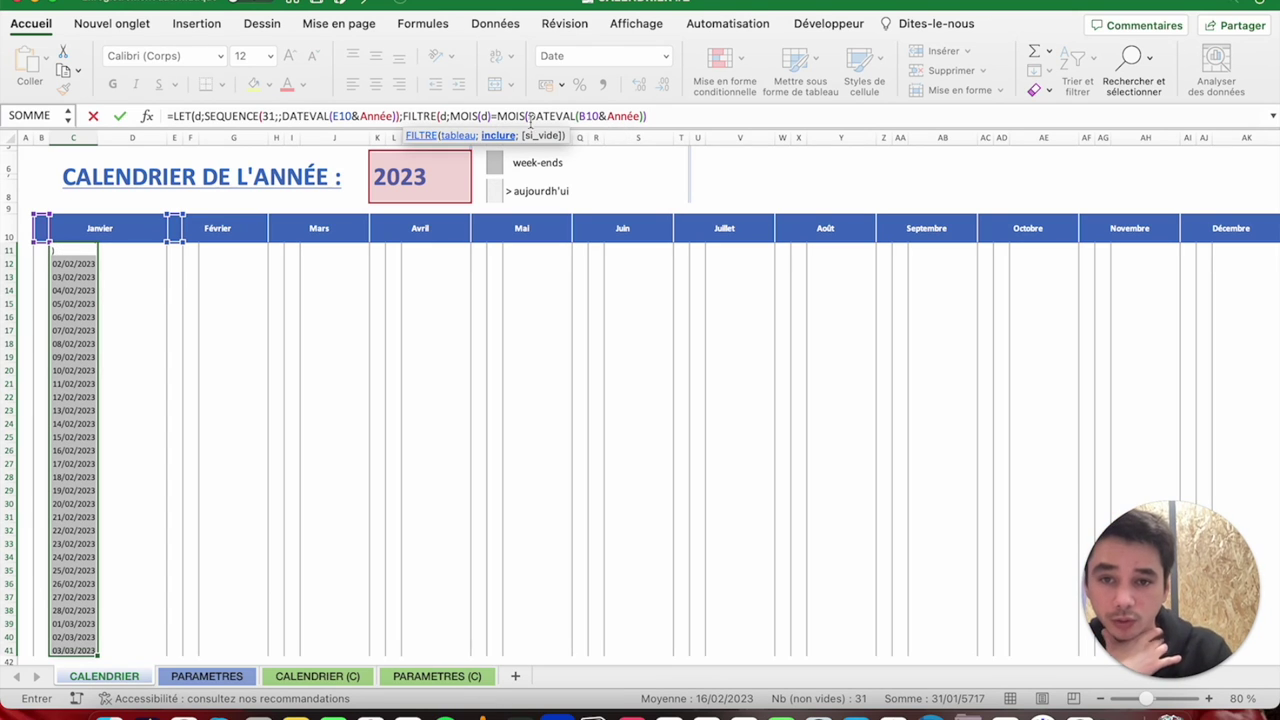
text())
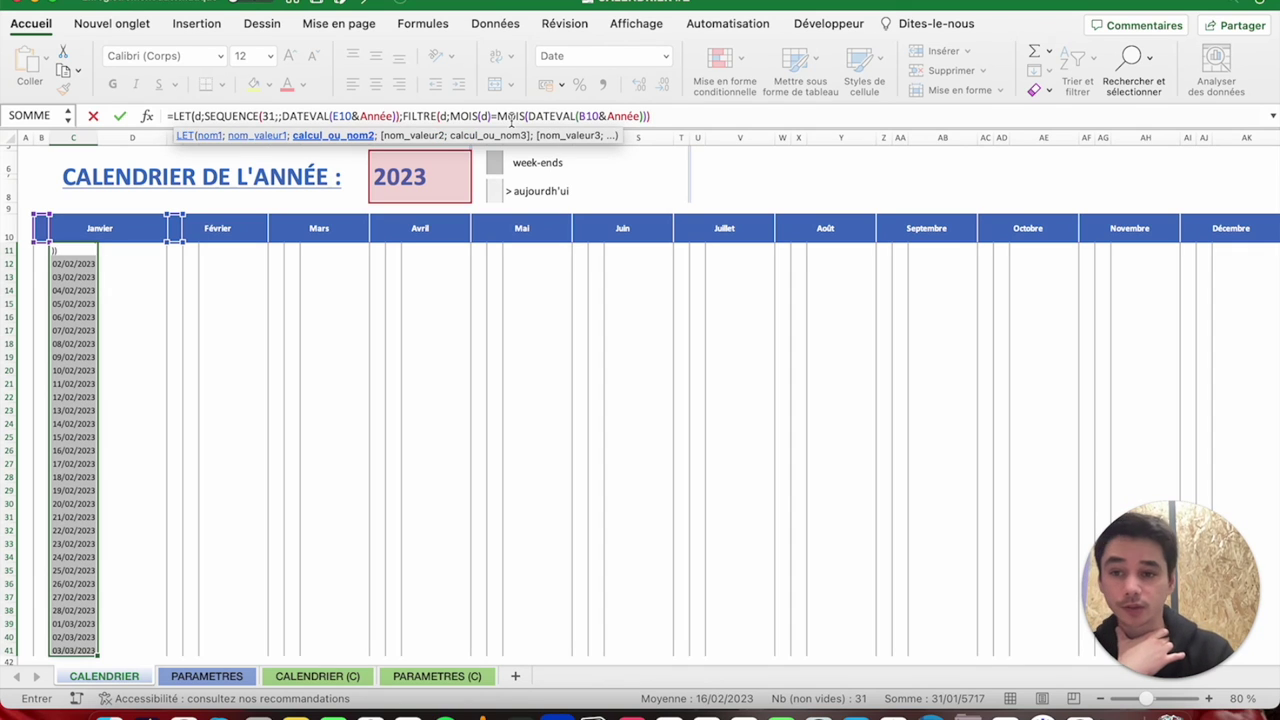
text())
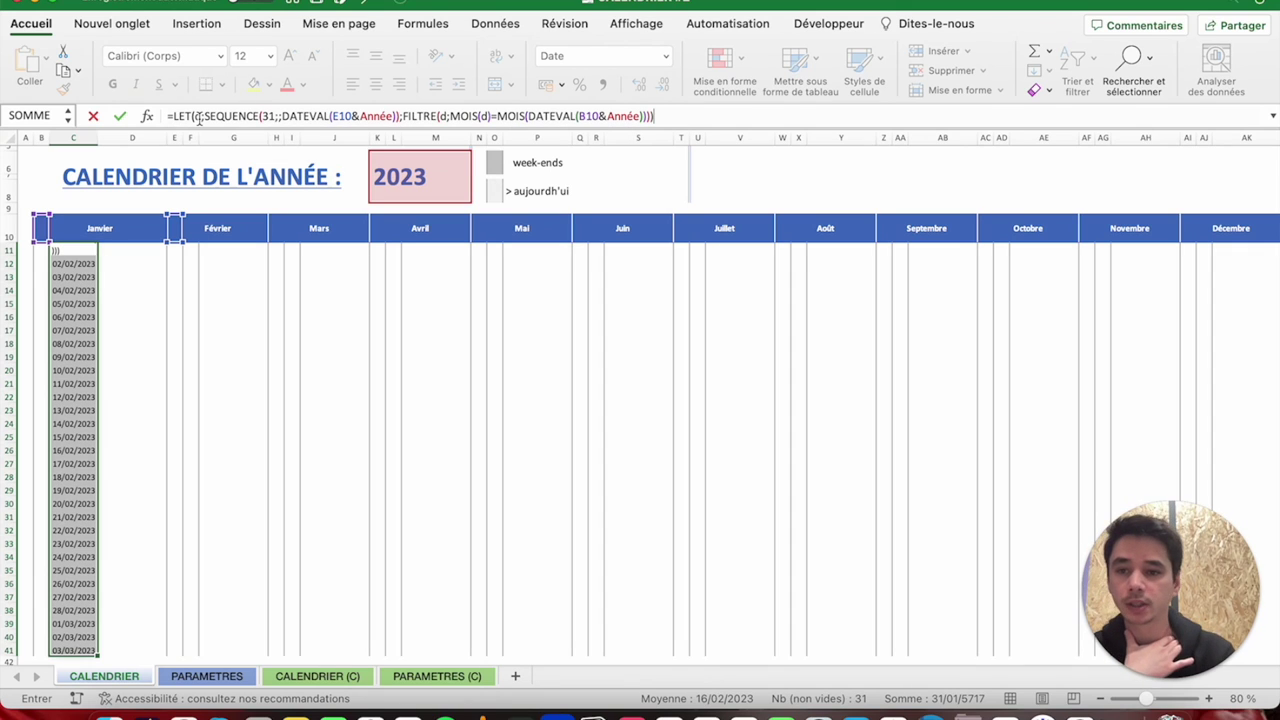
Change the first DATEVAL reference from E10 to B10 and commit the formula.
drag(196, 116, 399, 116)
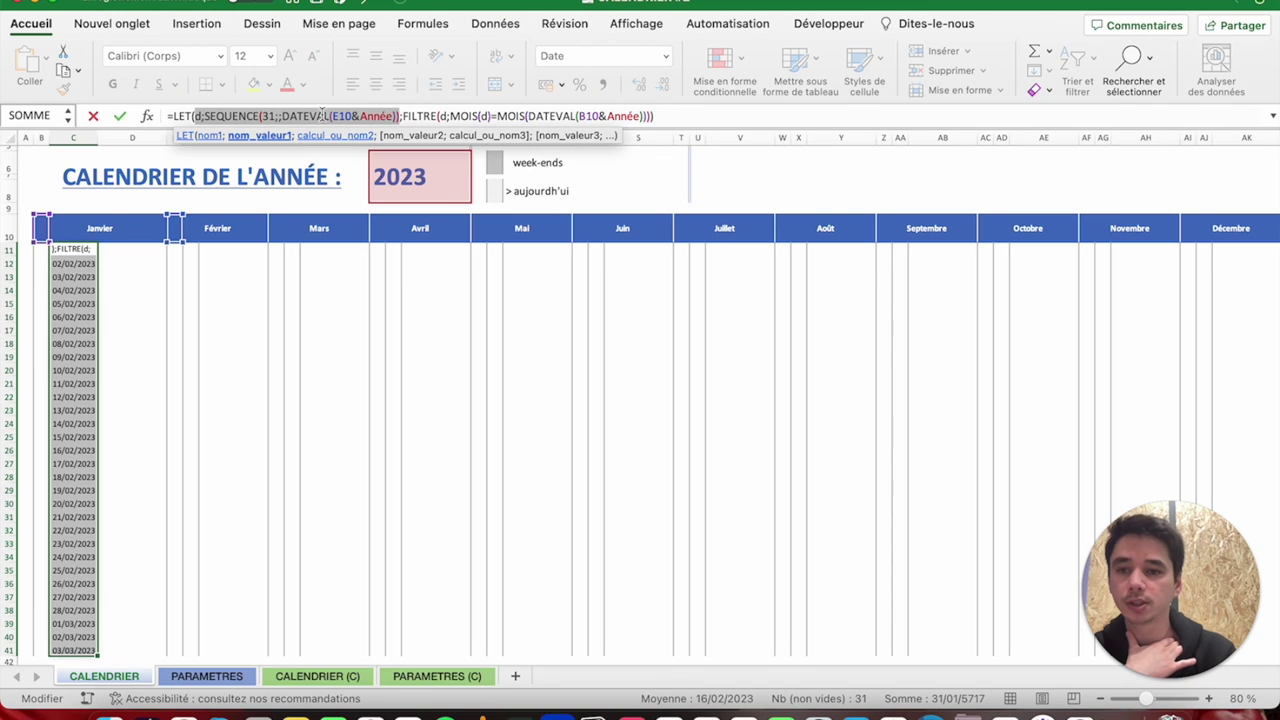
drag(205, 117, 398, 117)
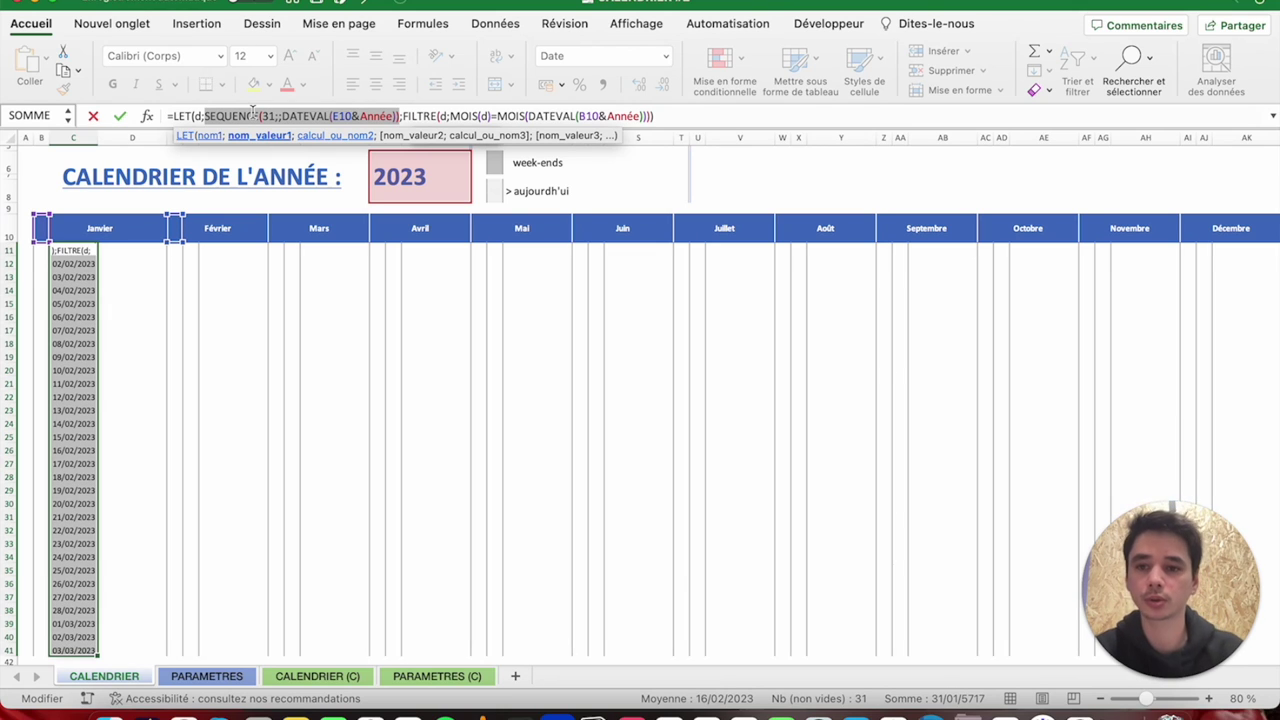
click(338, 116)
key(BackSpace)
text(B)
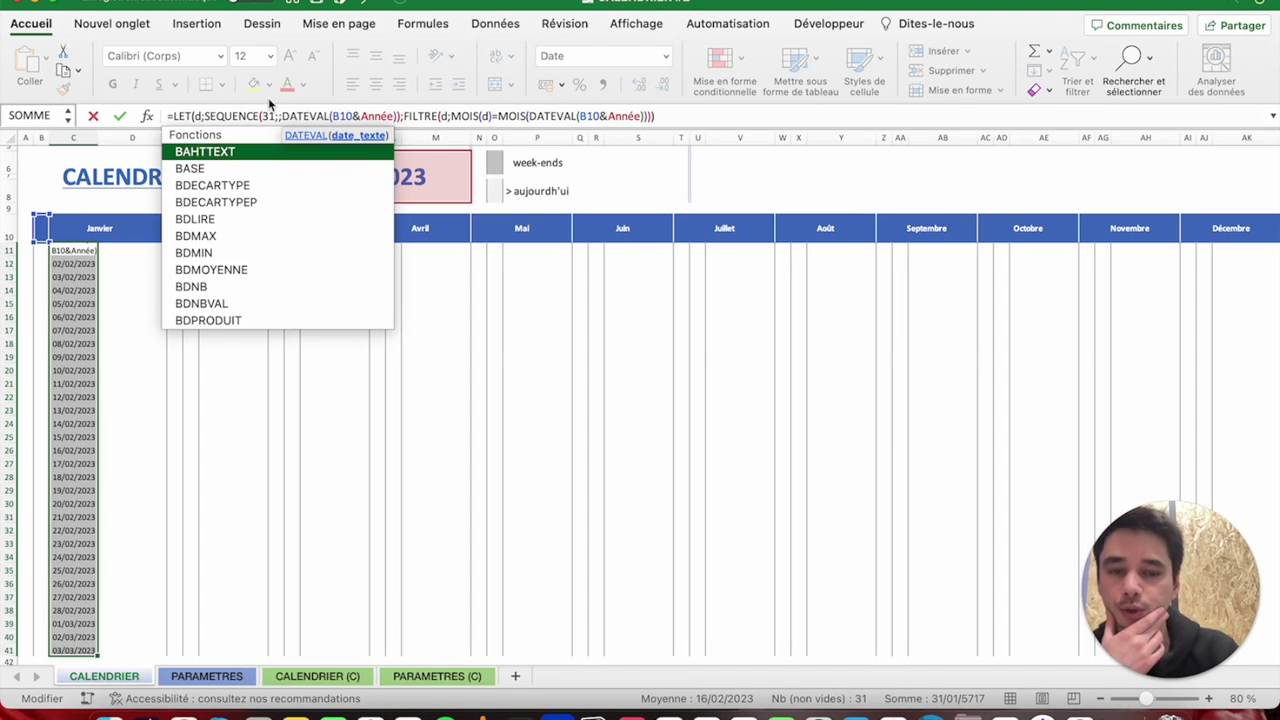
key(Return)
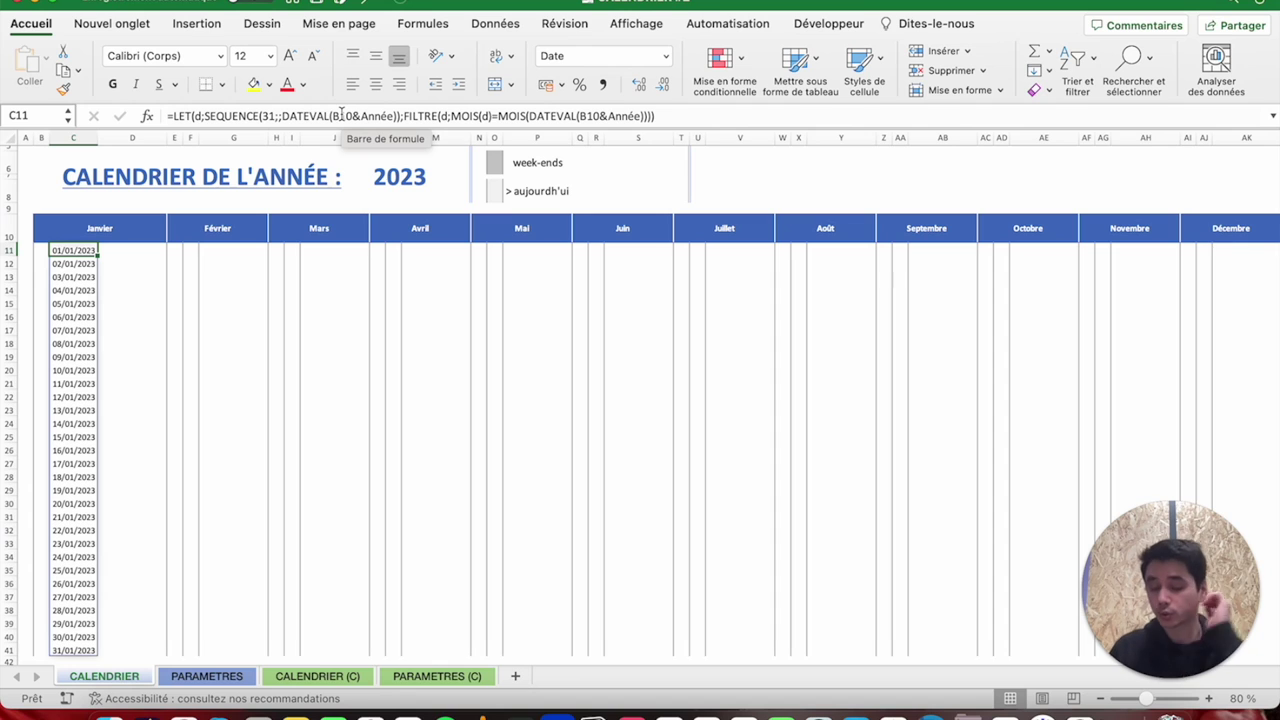
Test the formula with E10 in both DATEVAL references.
click(341, 113)
key(BackSpace)
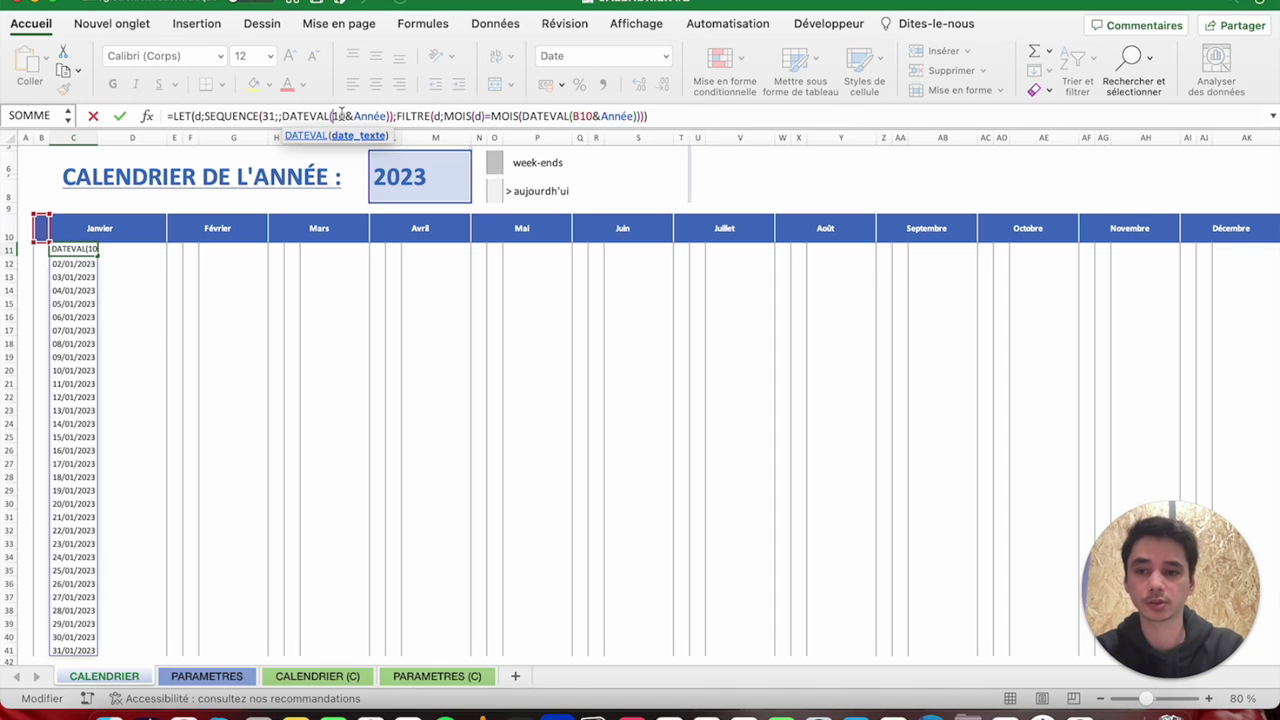
text(E)
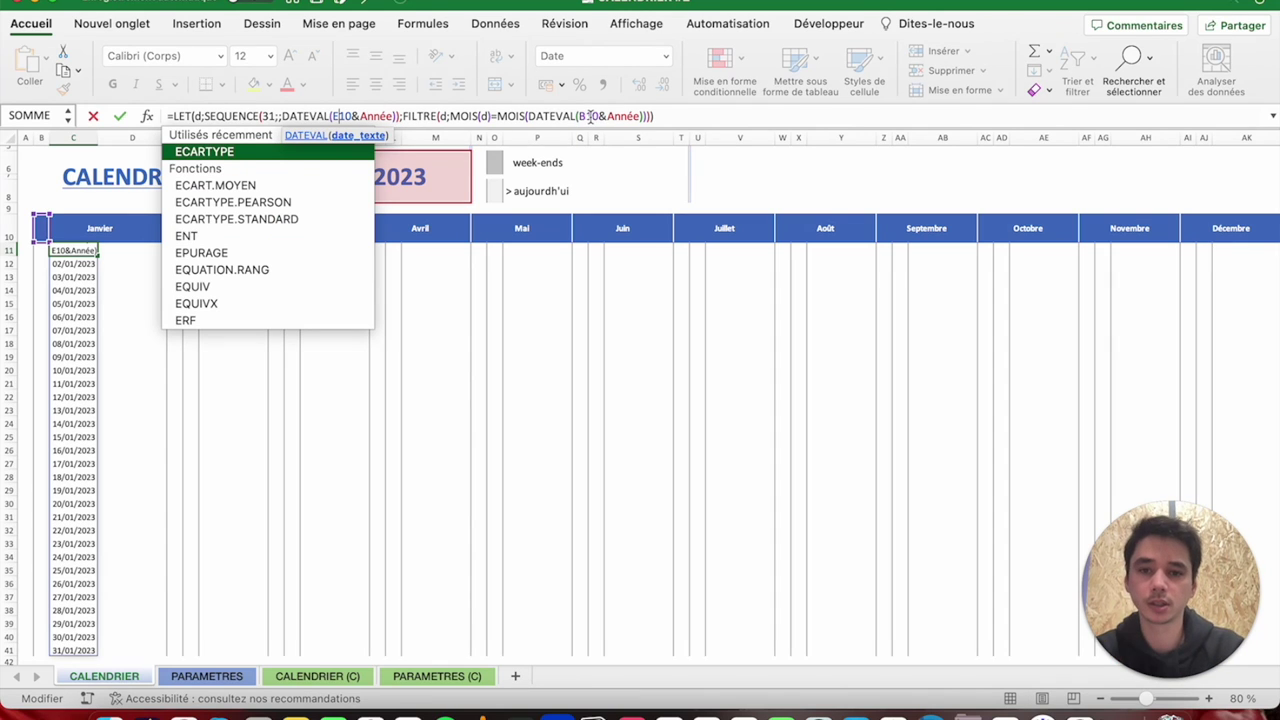
click(584, 117)
key(BackSpace)
text(E)
key(Return)
key(Up)
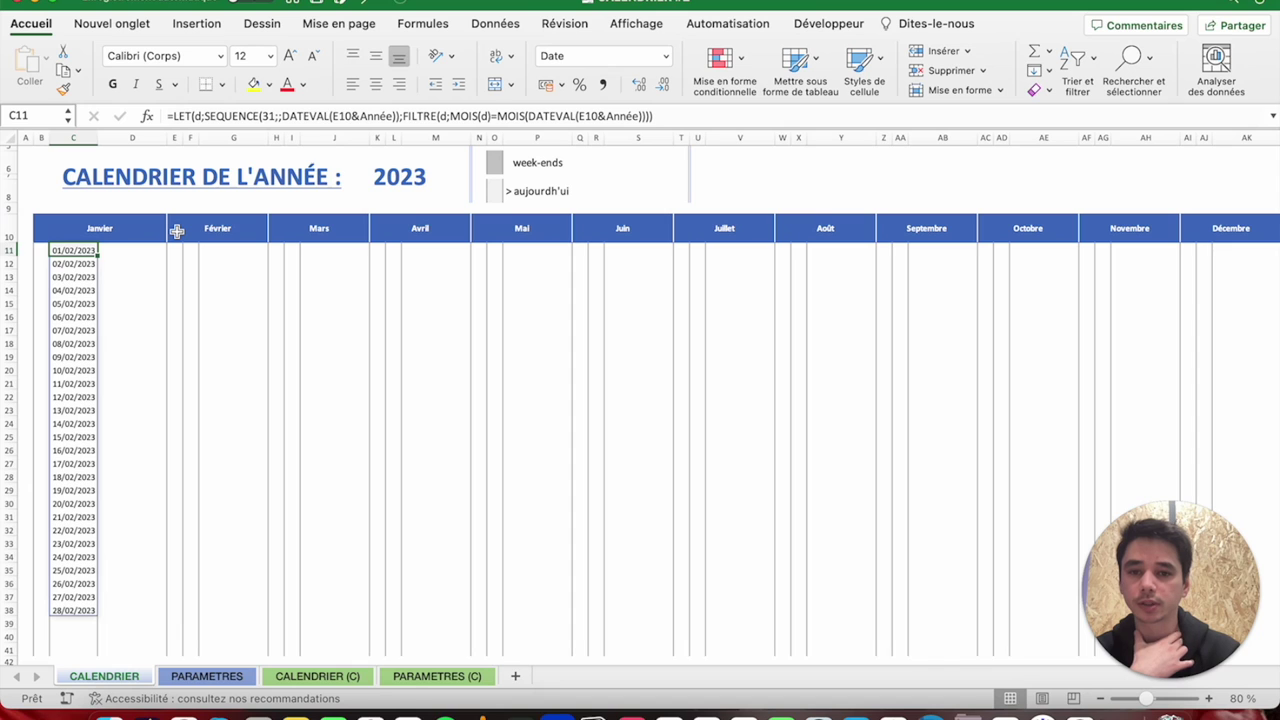
Point both DATEVAL references to B10 so January lists 01/01/2023 to 31/01/2023.
click(338, 116)
key(BackSpace)
text(B)
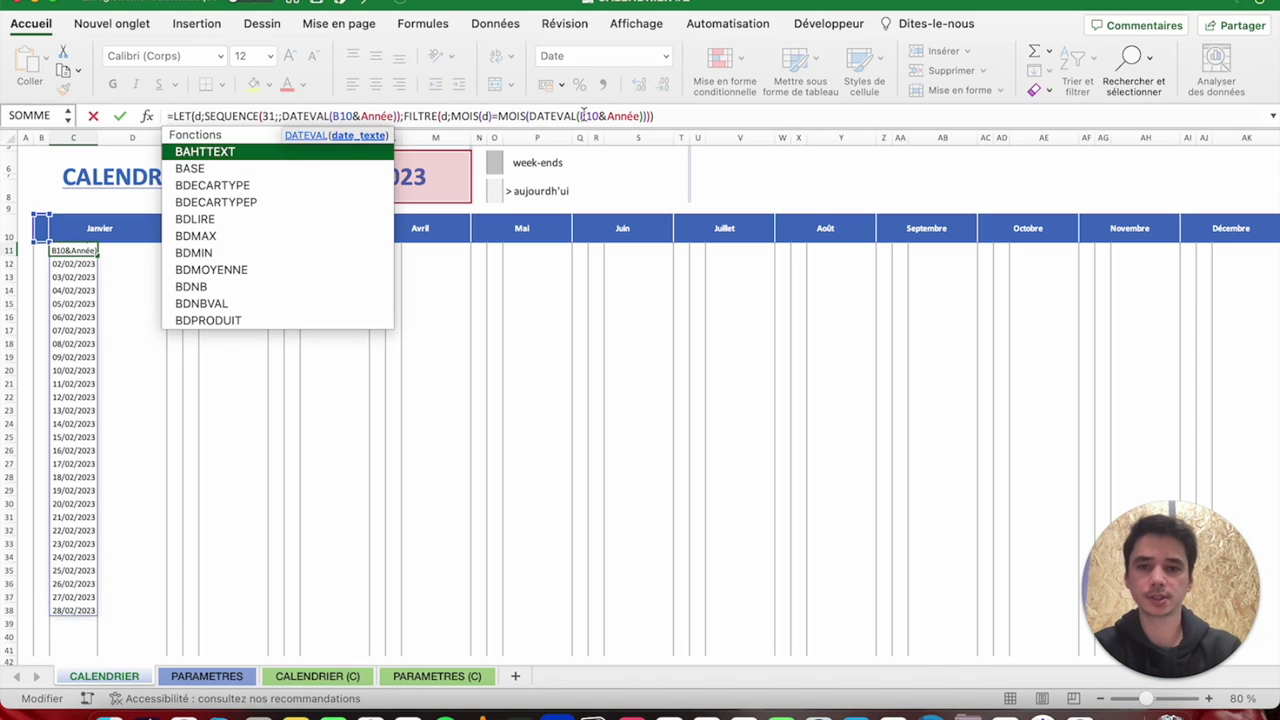
click(583, 116)
key(BackSpace)
text(B)
key(Return)
Copy the January formula into row 11 of every month column from Février to Décembre.
key(super+c)
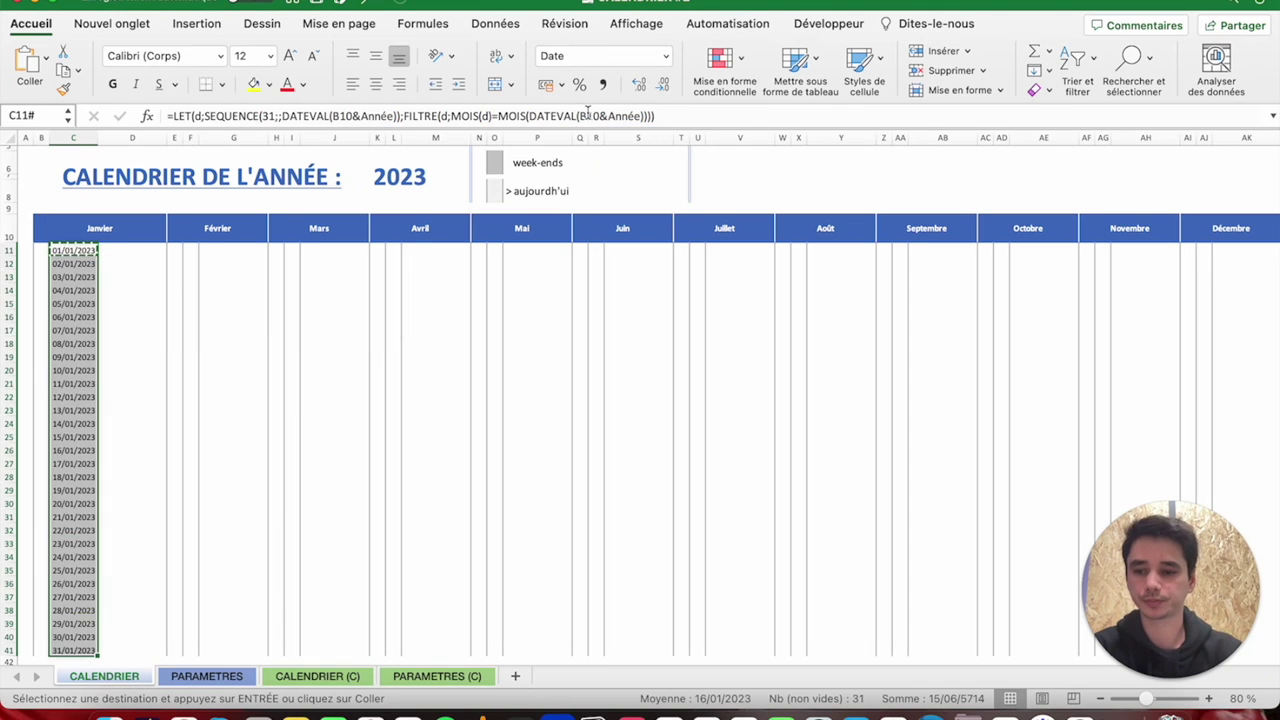
key(Right)
key(Right)
key(Right)
key(super+v)
key(Right)
key(Right)
key(Right)
key(super+v)
key(Right)
key(Right)
key(Right)
key(super+v)
key(Right)
key(Right)
key(Right)
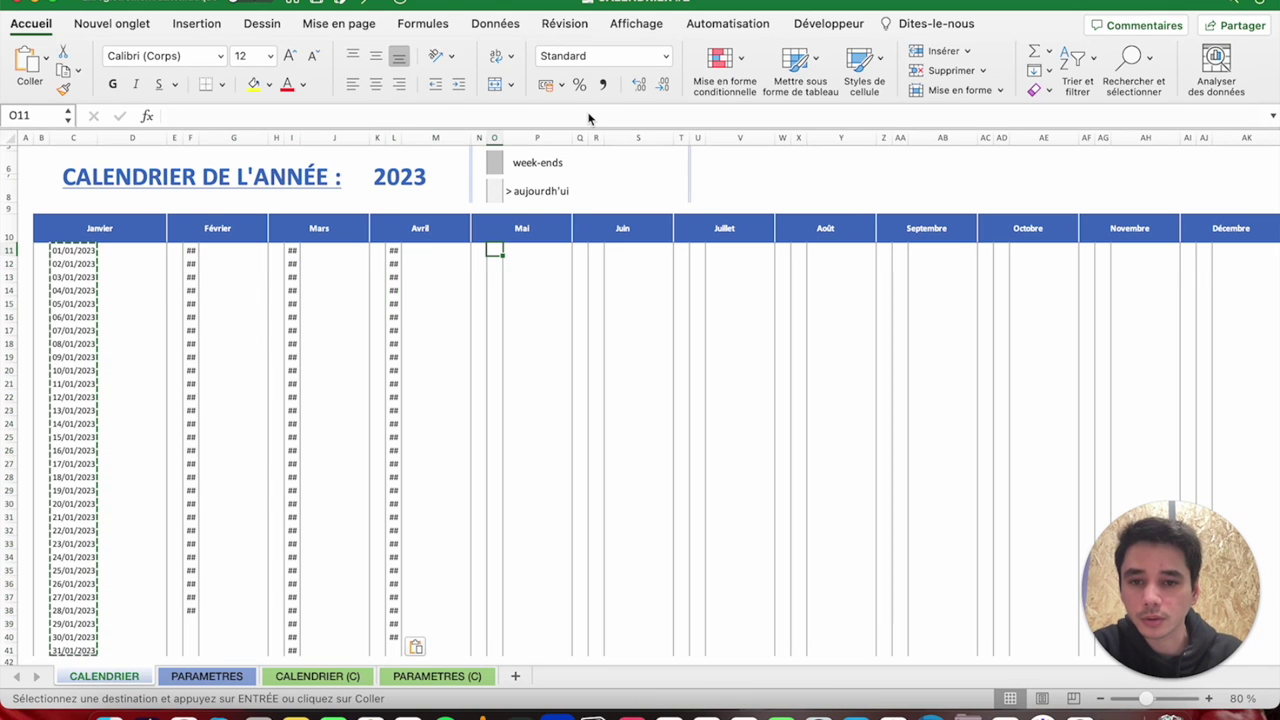
key(super+v)
key(Right)
key(Right)
key(Right)
key(super+v)
key(Right)
key(Right)
key(Right)
key(super+v)
key(Right)
key(Right)
key(Right)
key(super+v)
key(Right)
key(Right)
key(Right)
key(super+v)
key(Right)
key(Right)
key(Right)
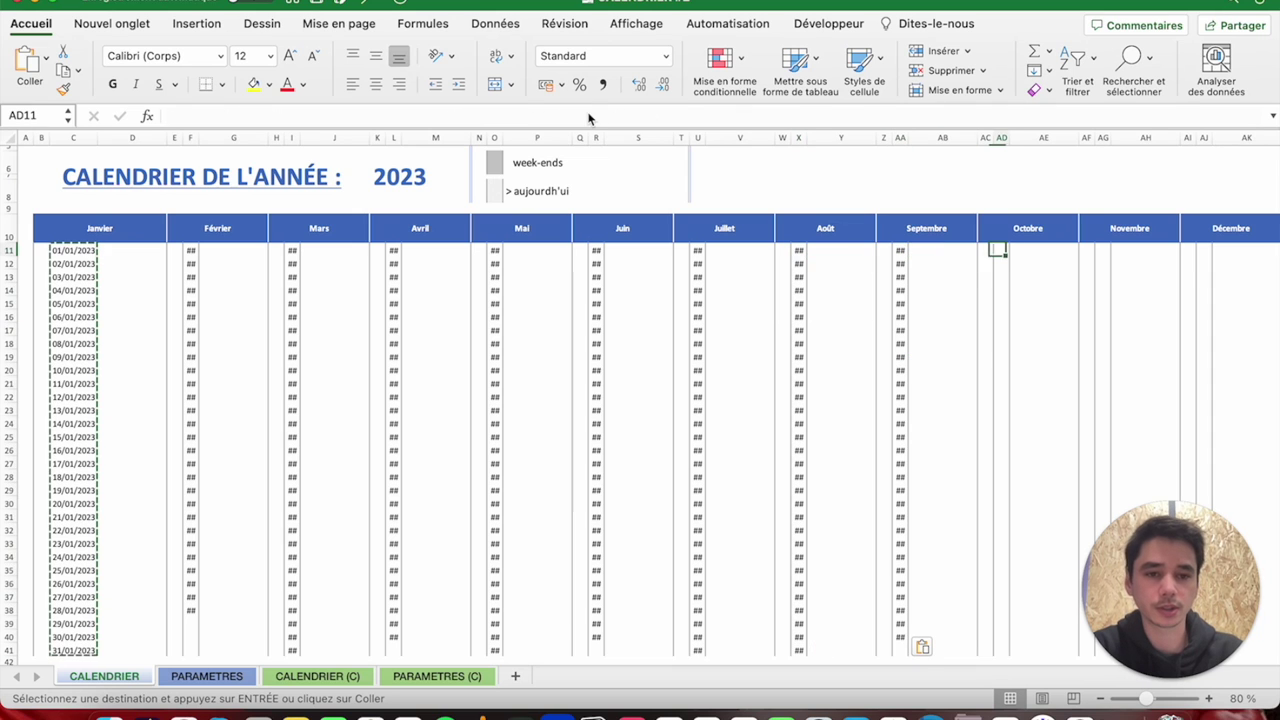
key(super+v)
key(Right)
key(Right)
key(Right)
key(super+v)
key(Right)
key(Right)
key(Right)
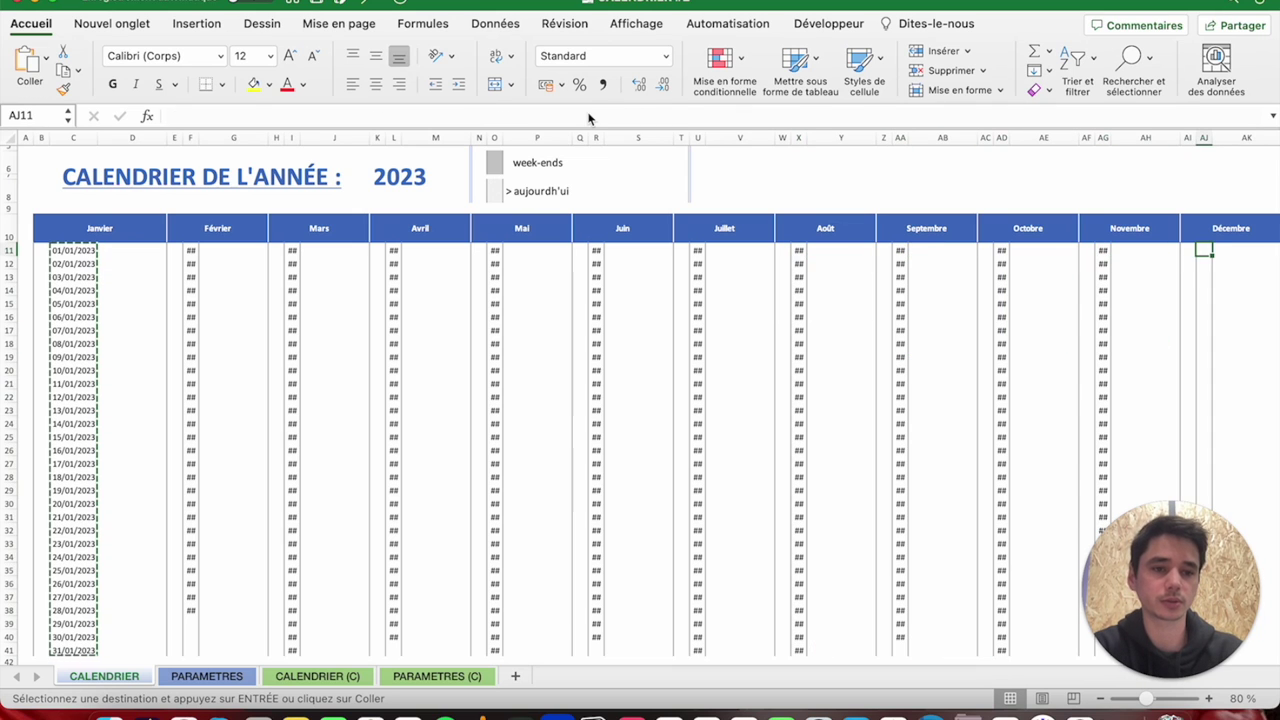
key(super+v)
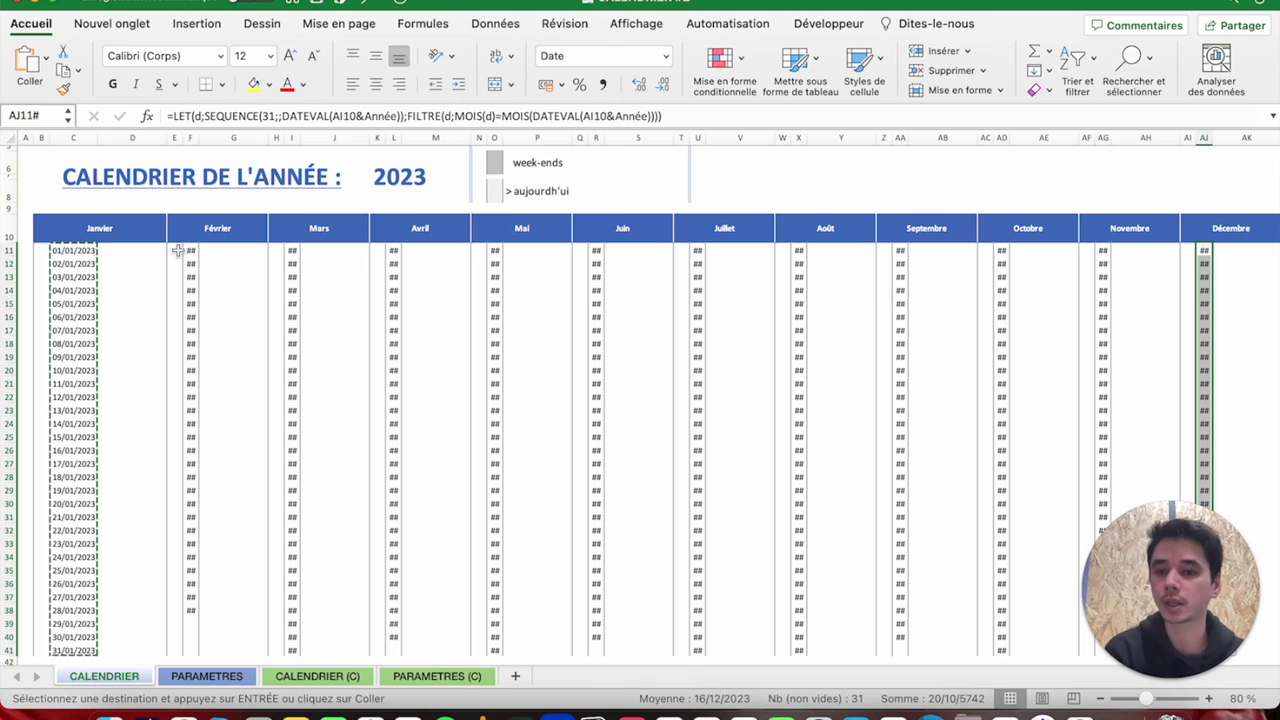
scroll(243, 323, down, 2)
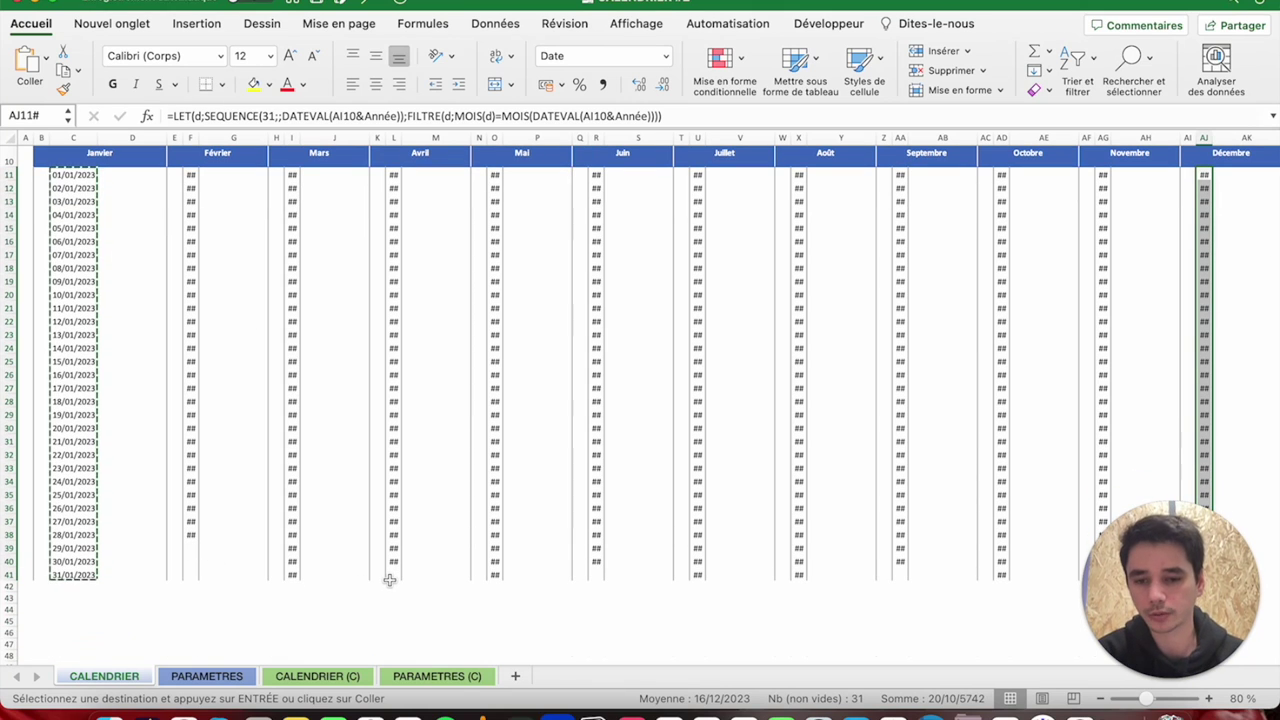
scroll(873, 568, right, 3)
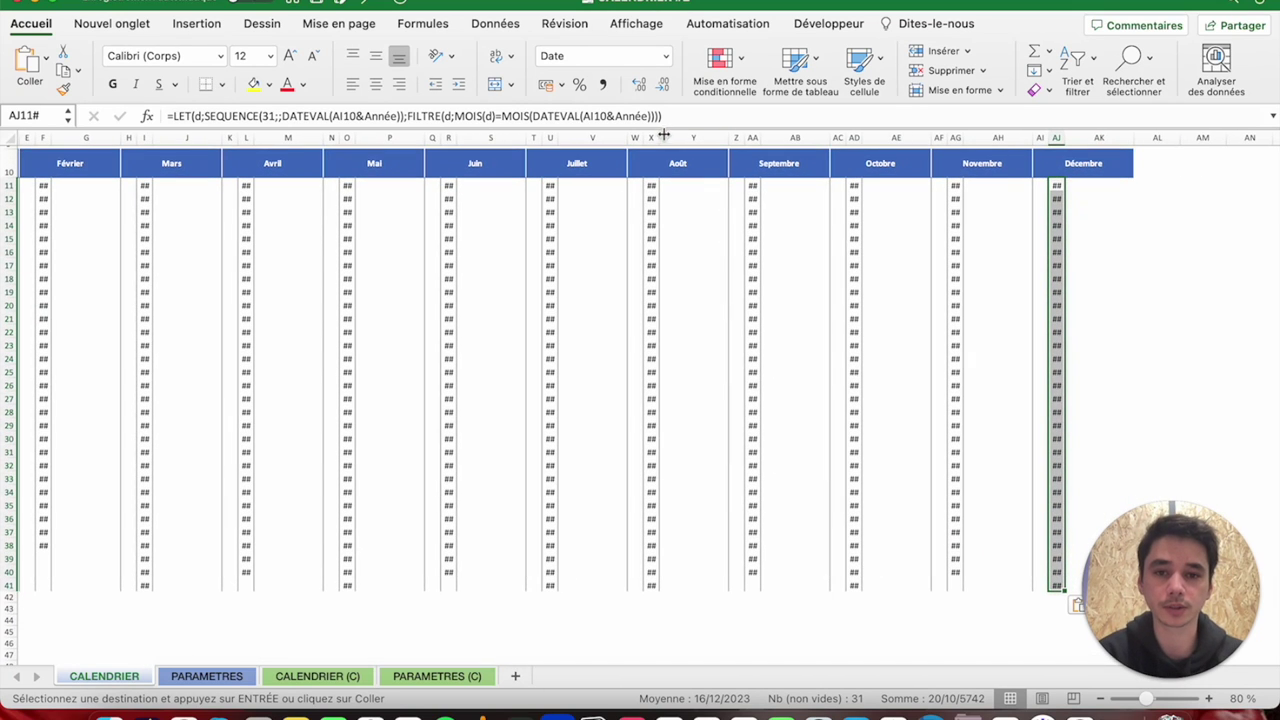
Widen column X briefly to check the Août dates, then undo it.
drag(660, 137, 708, 137)
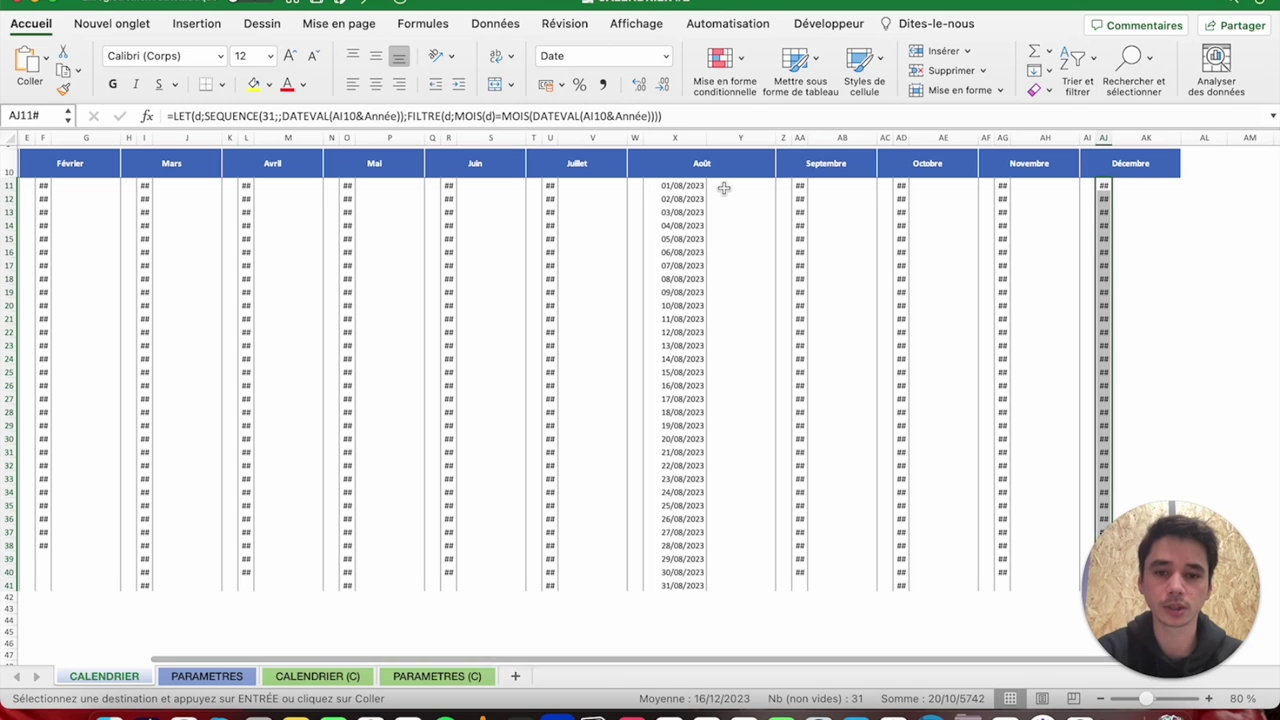
key(super+z)
scroll(230, 280, left, 3)
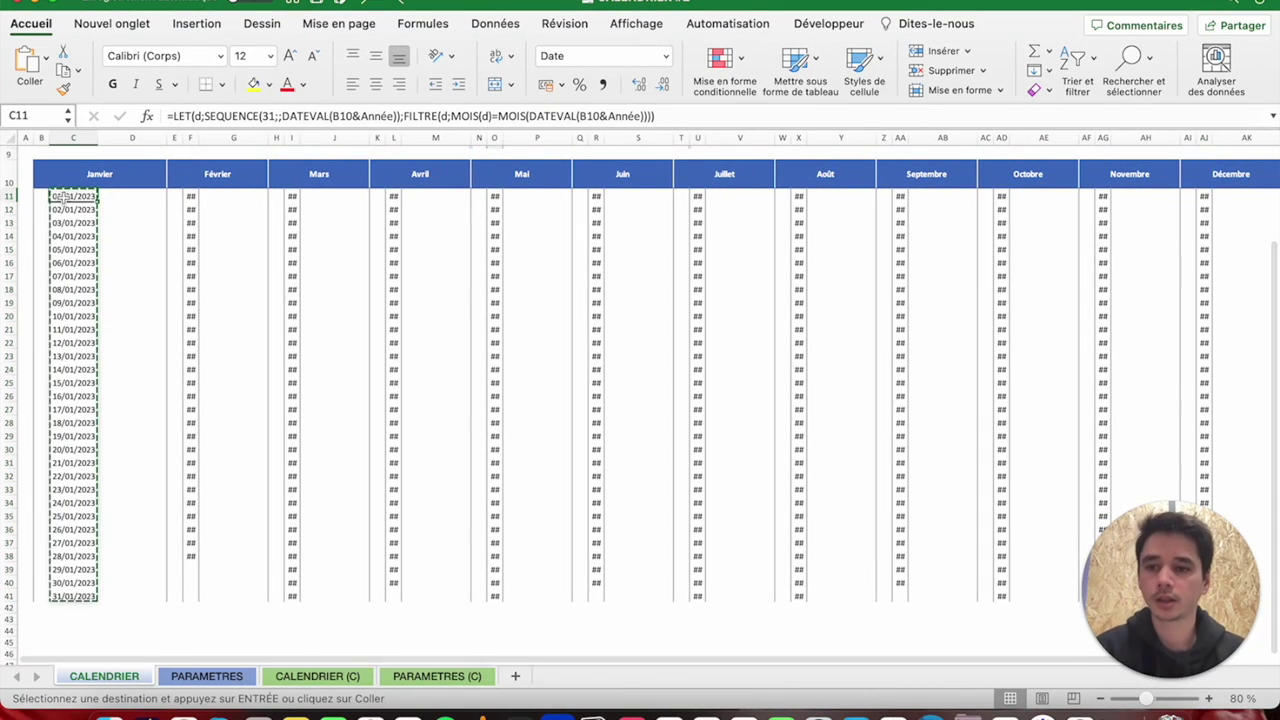
Narrow column C to width 3,00 so the Janvier dates also show ##.
drag(97, 138, 66, 140)
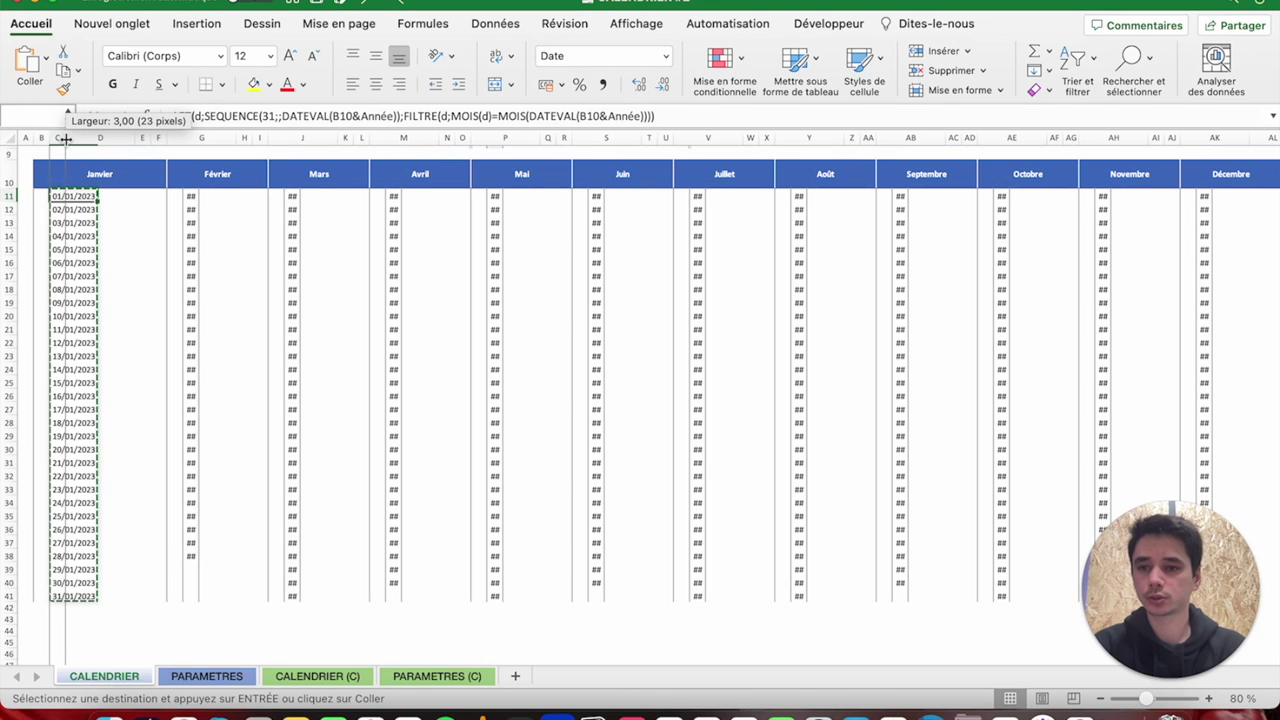
drag(66, 140, 65, 140)
key(super+shift+Down)
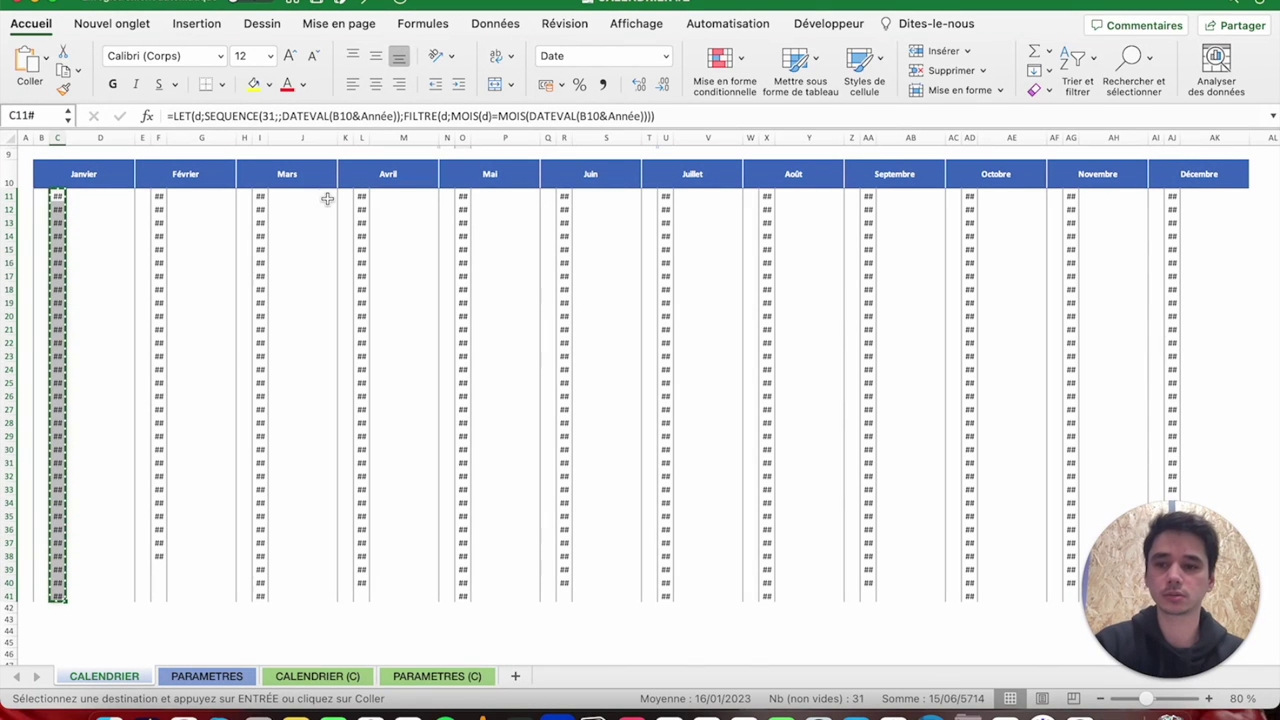
Apply the custom number format 'j' so Janvier shows day numbers 1 to 31.
click(667, 57)
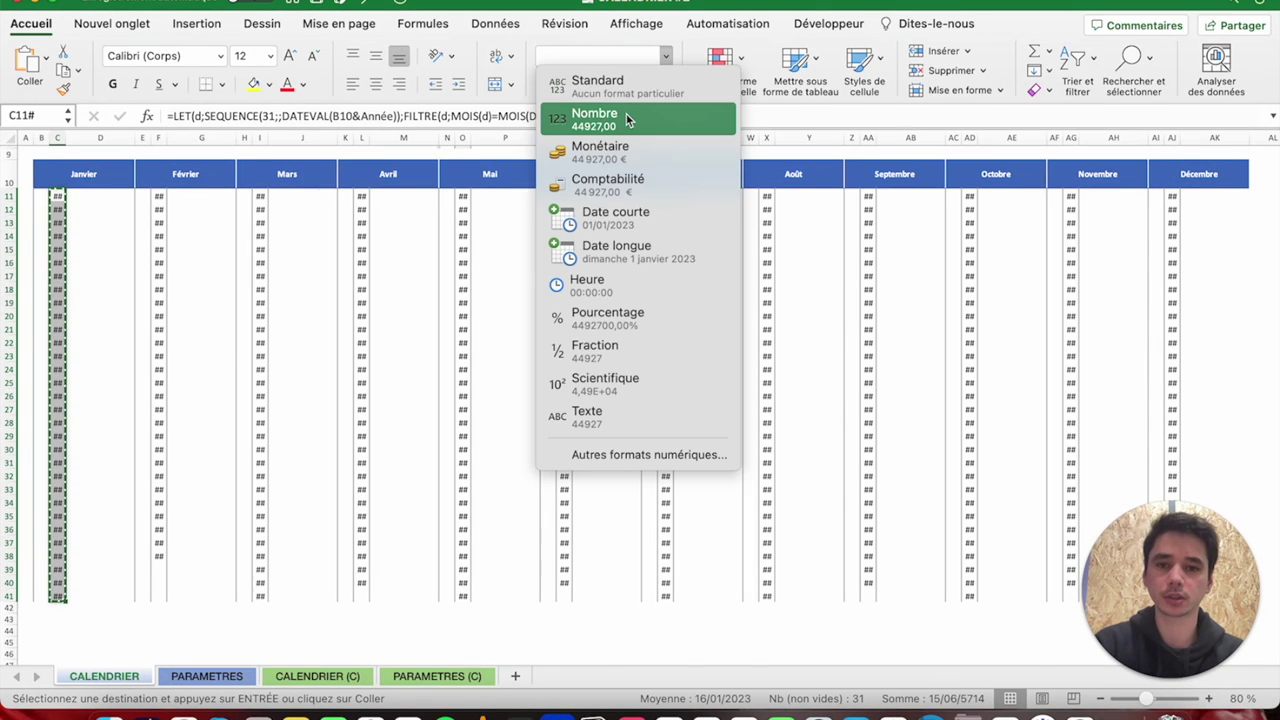
click(608, 456)
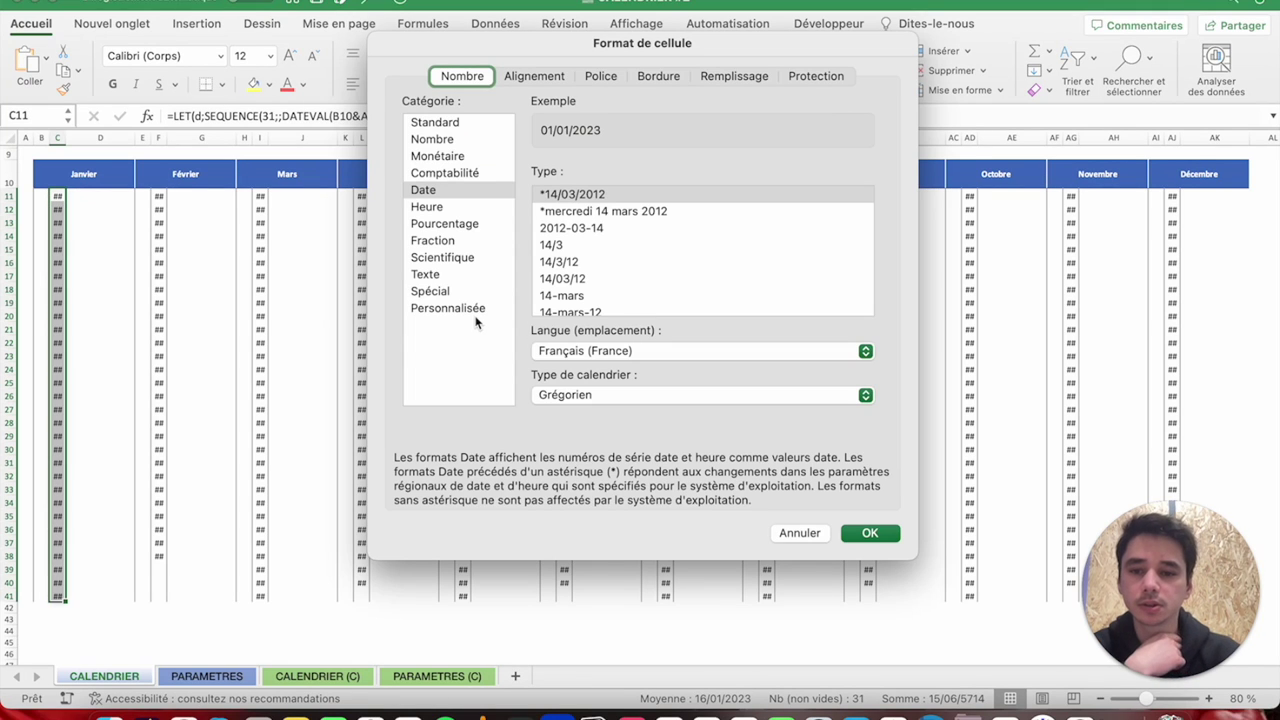
click(460, 309)
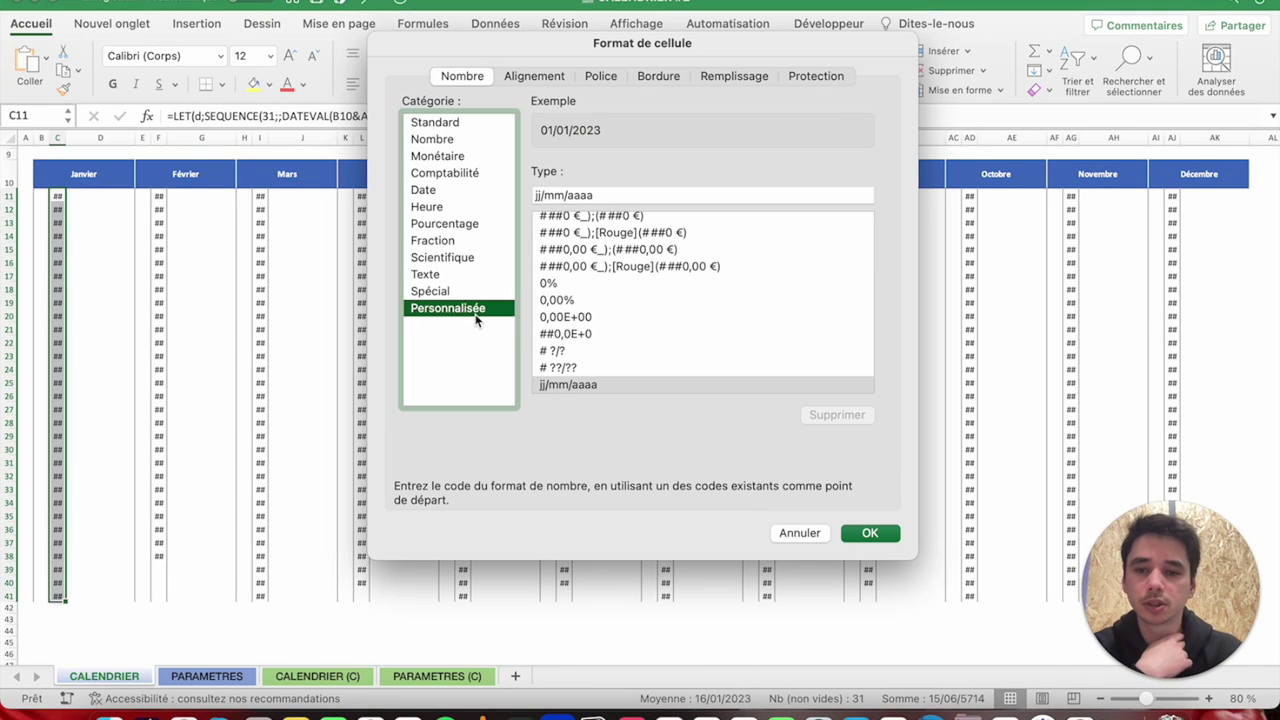
triple_click(603, 195)
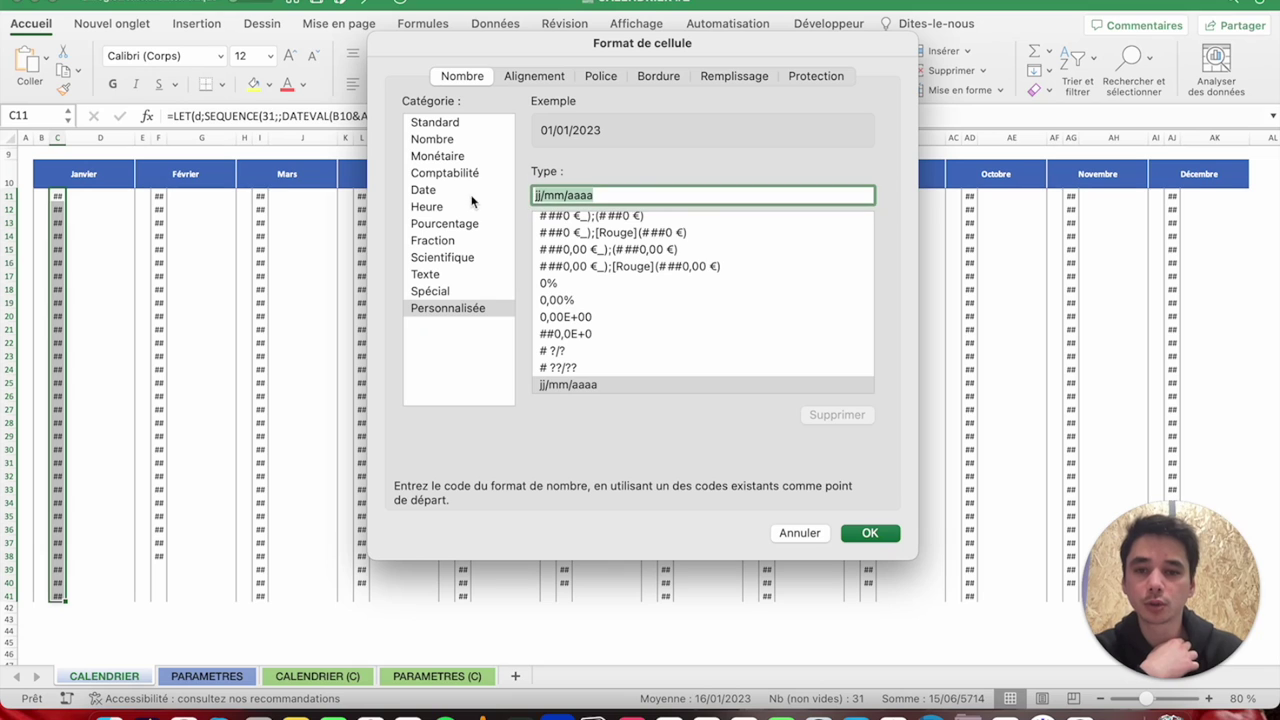
text(j)
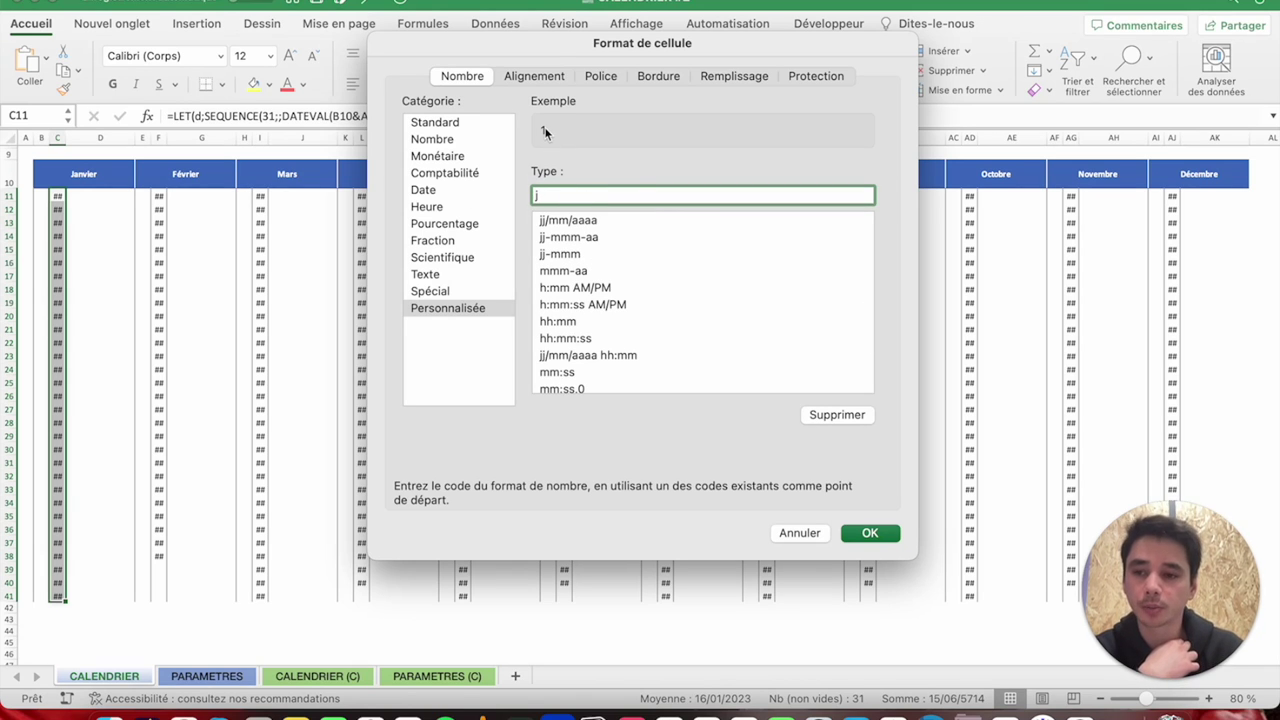
click(869, 534)
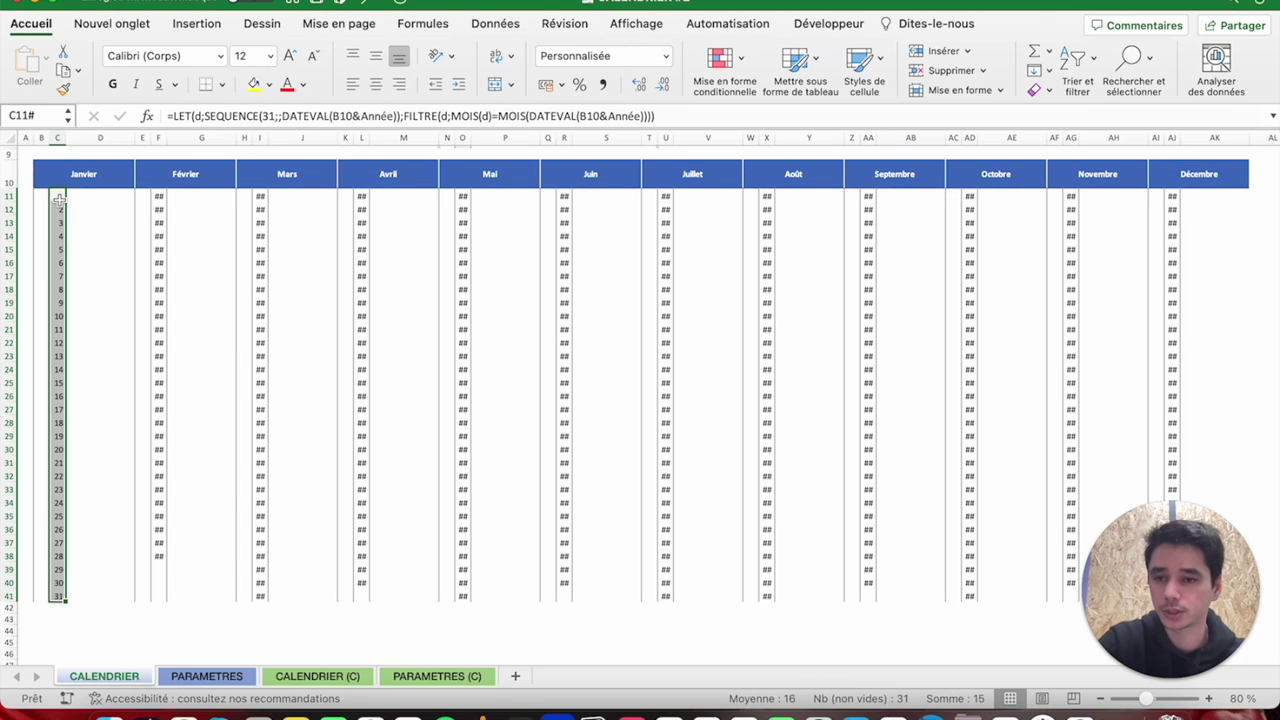
Select the whole Janvier spill range starting at C11.
click(58, 194)
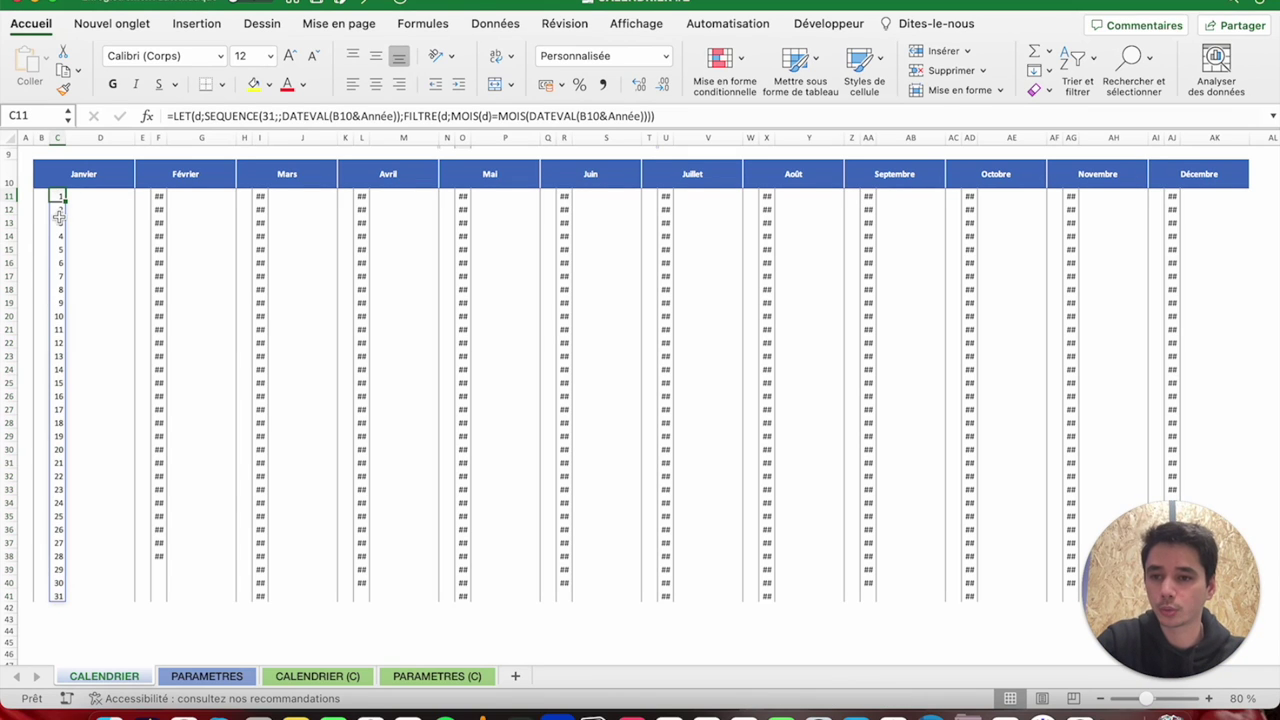
click(58, 250)
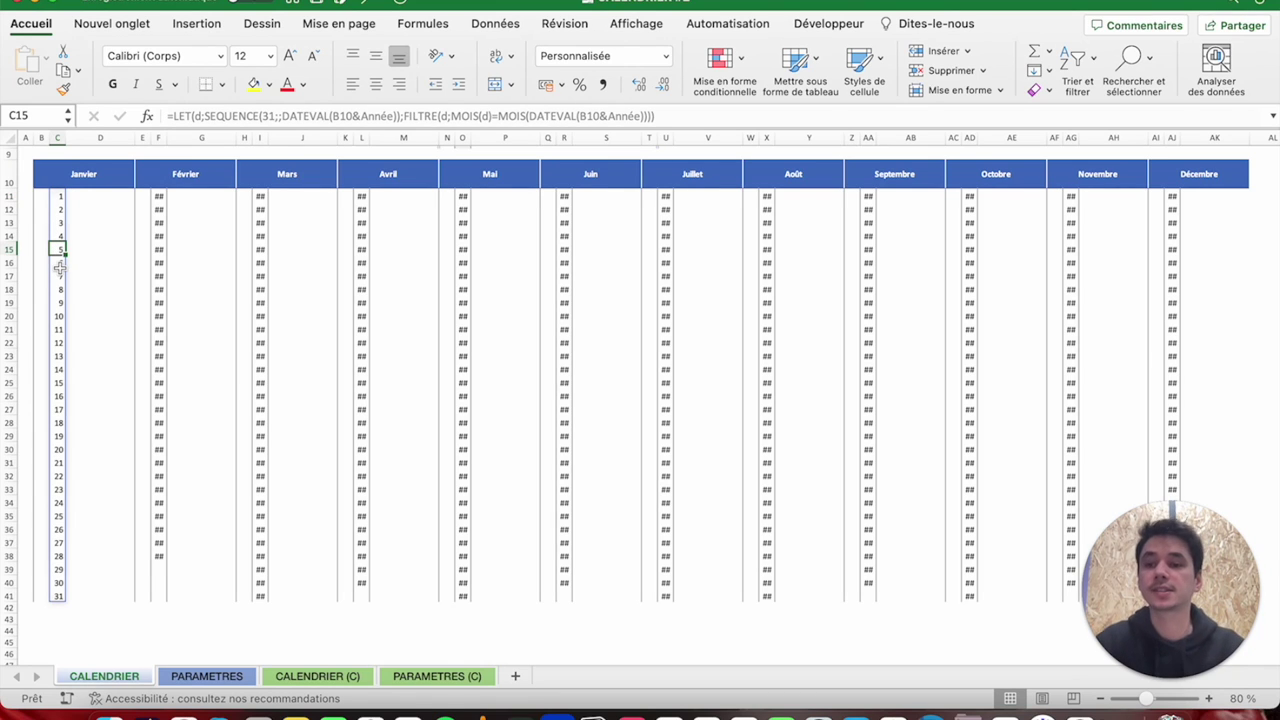
key(ctrl+a)
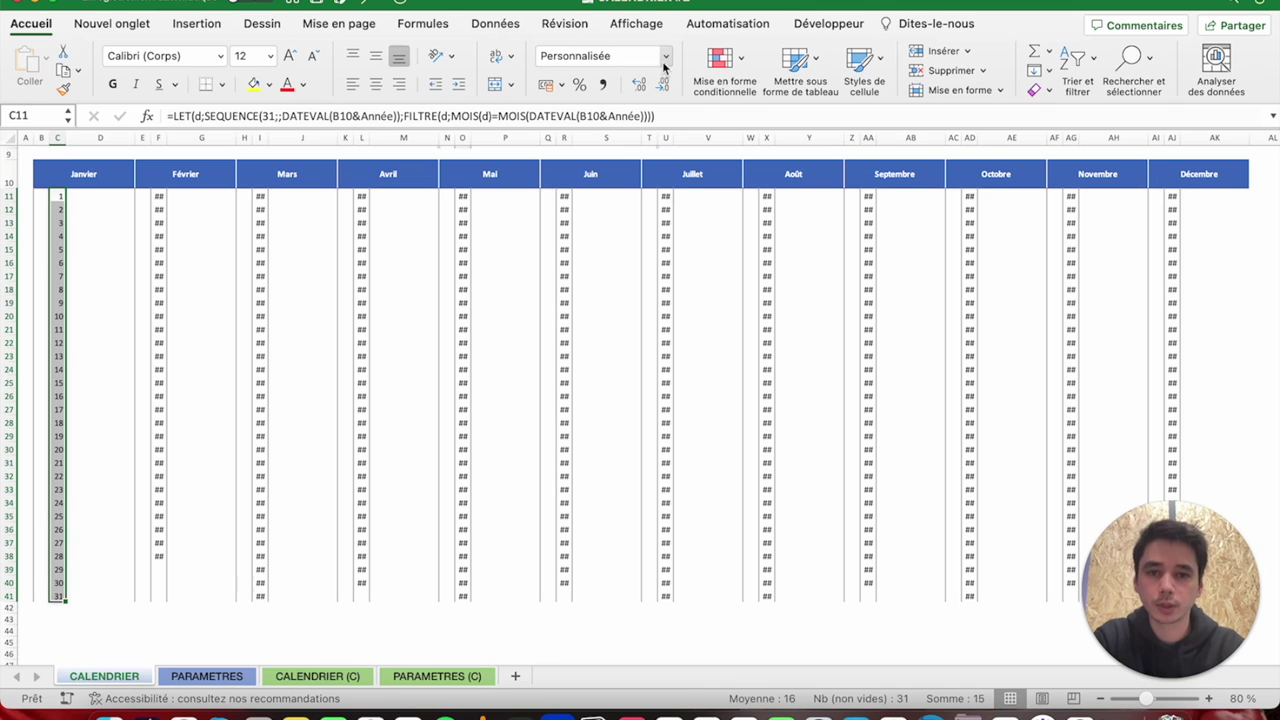
Centre the Janvier day numbers and paste that formatting onto every month through Décembre.
click(376, 84)
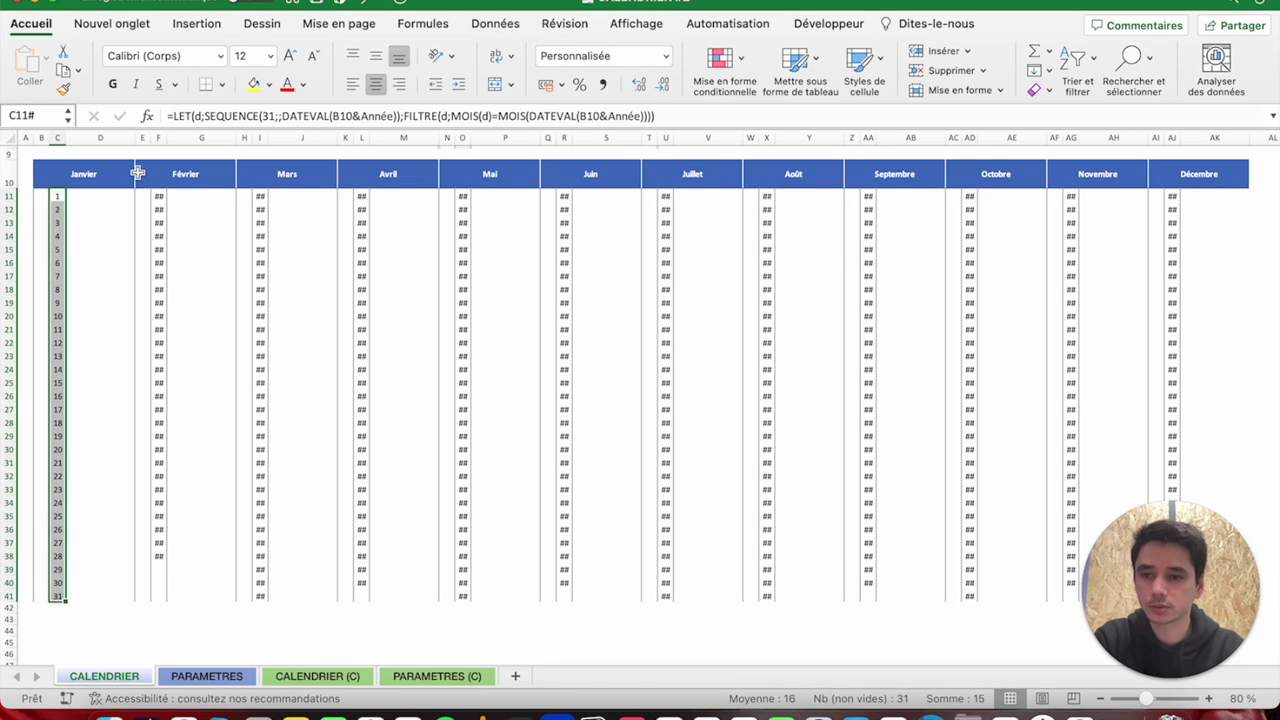
key(super+c)
key(Right)
key(Right)
key(Right)
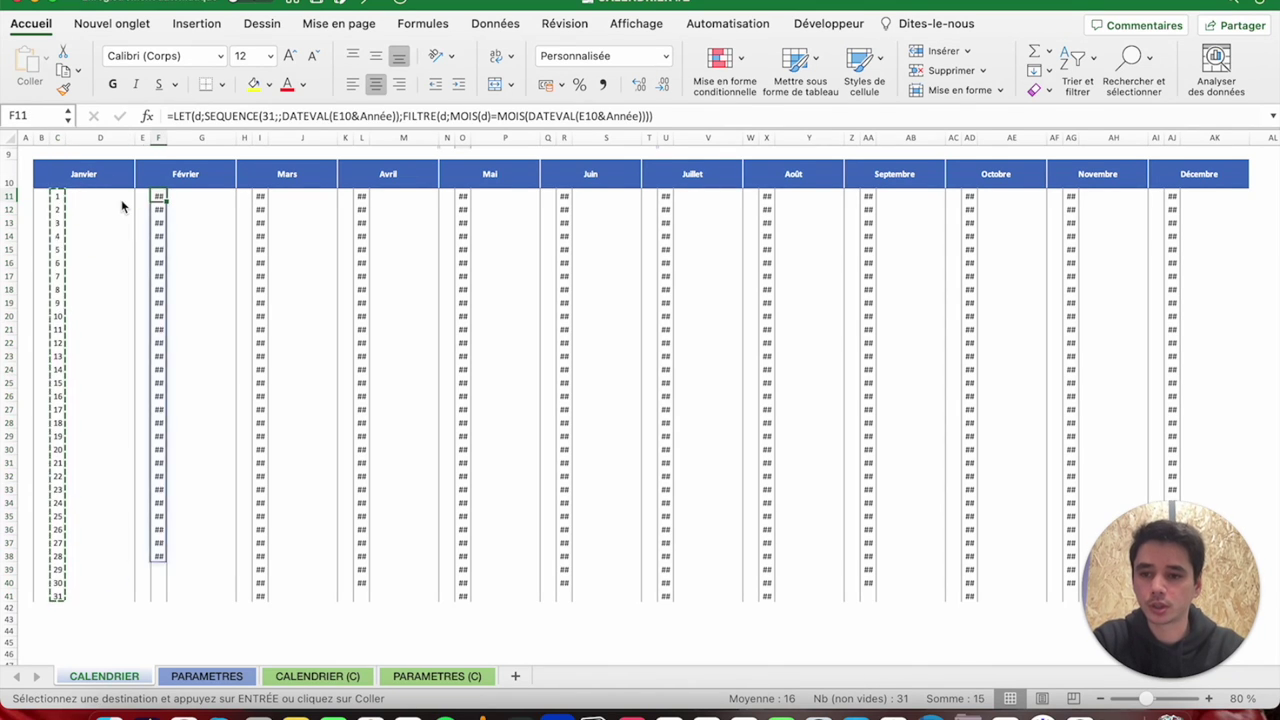
key(super+v)
key(Right)
key(Right)
key(super+v)
key(Right)
key(Right)
key(Right)
key(super+v)
key(Right)
key(Right)
key(Right)
key(super+v)
key(Right)
key(Right)
key(Right)
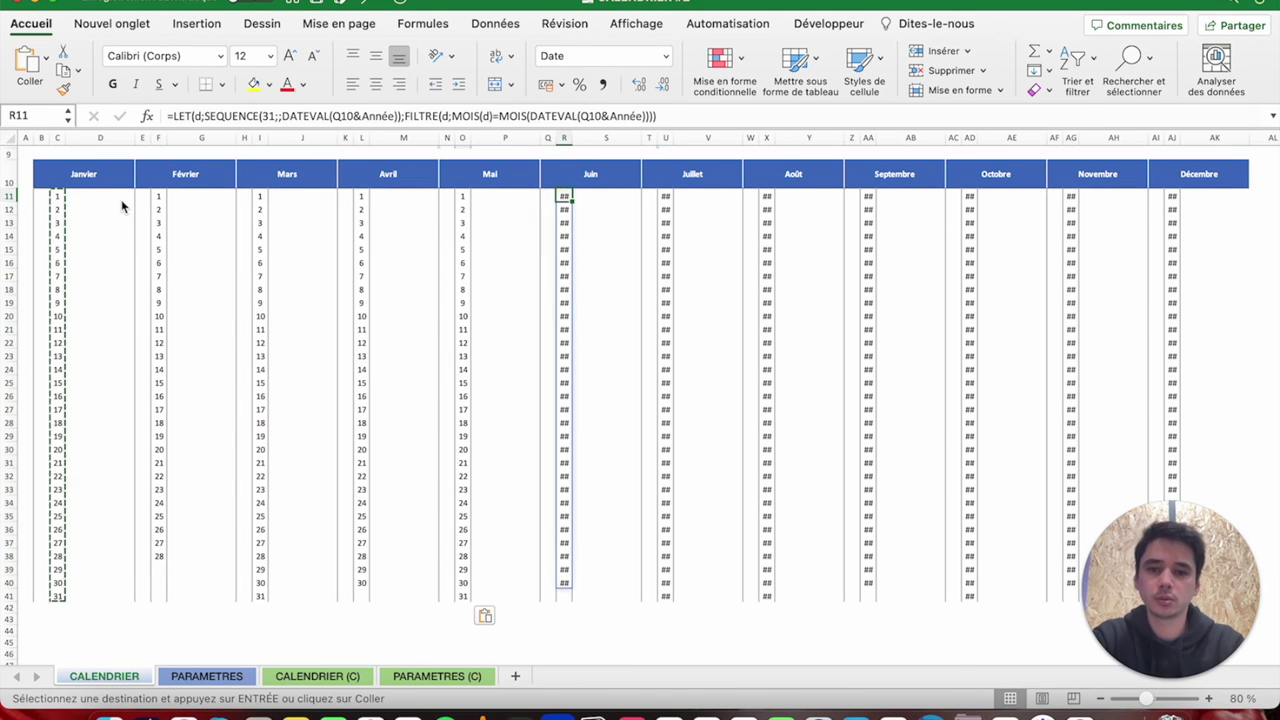
key(super+v)
key(Right)
key(Right)
key(Right)
key(super+v)
key(Right)
key(Right)
key(Right)
key(super+v)
key(Right)
key(Right)
key(Right)
key(super+v)
key(Right)
key(Right)
key(Right)
key(super+v)
key(Right)
key(Right)
key(Right)
key(super+v)
key(Right)
key(Right)
key(Right)
key(super+v)
Copy the full text of the Janvier formula from C11.
key(Left)
key(Left)
key(Left)
key(Left)
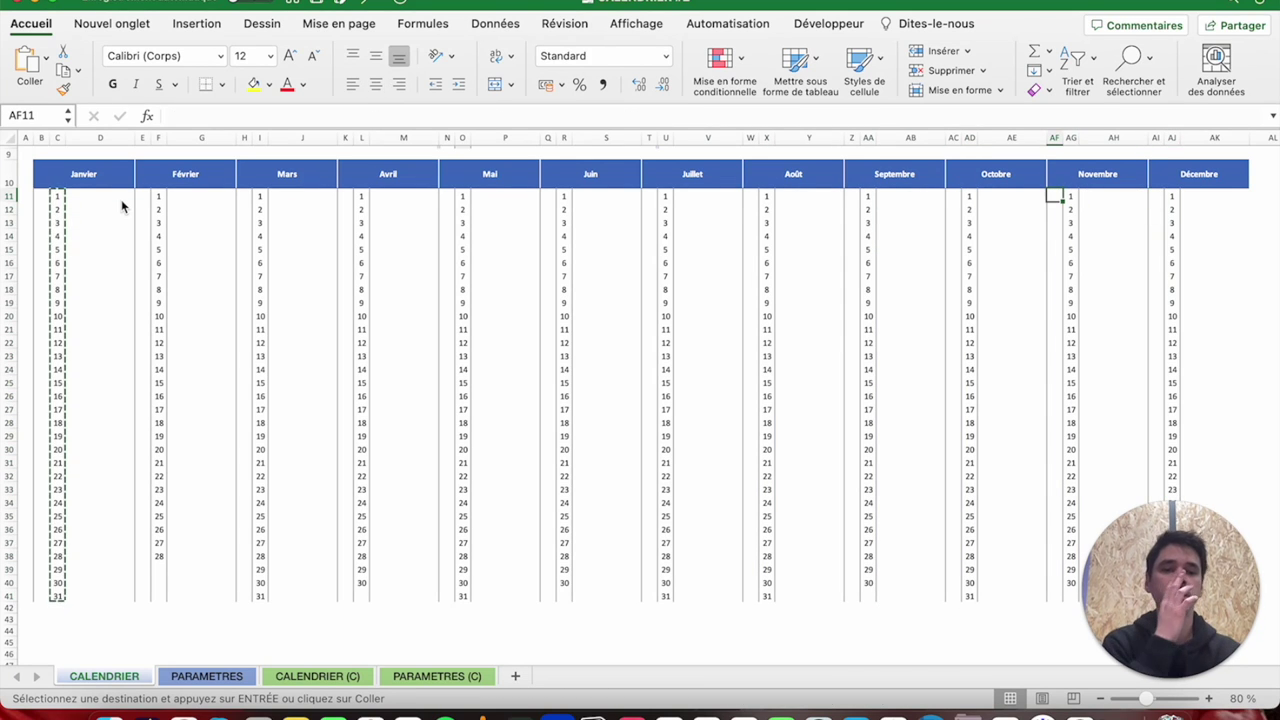
double_click(62, 195)
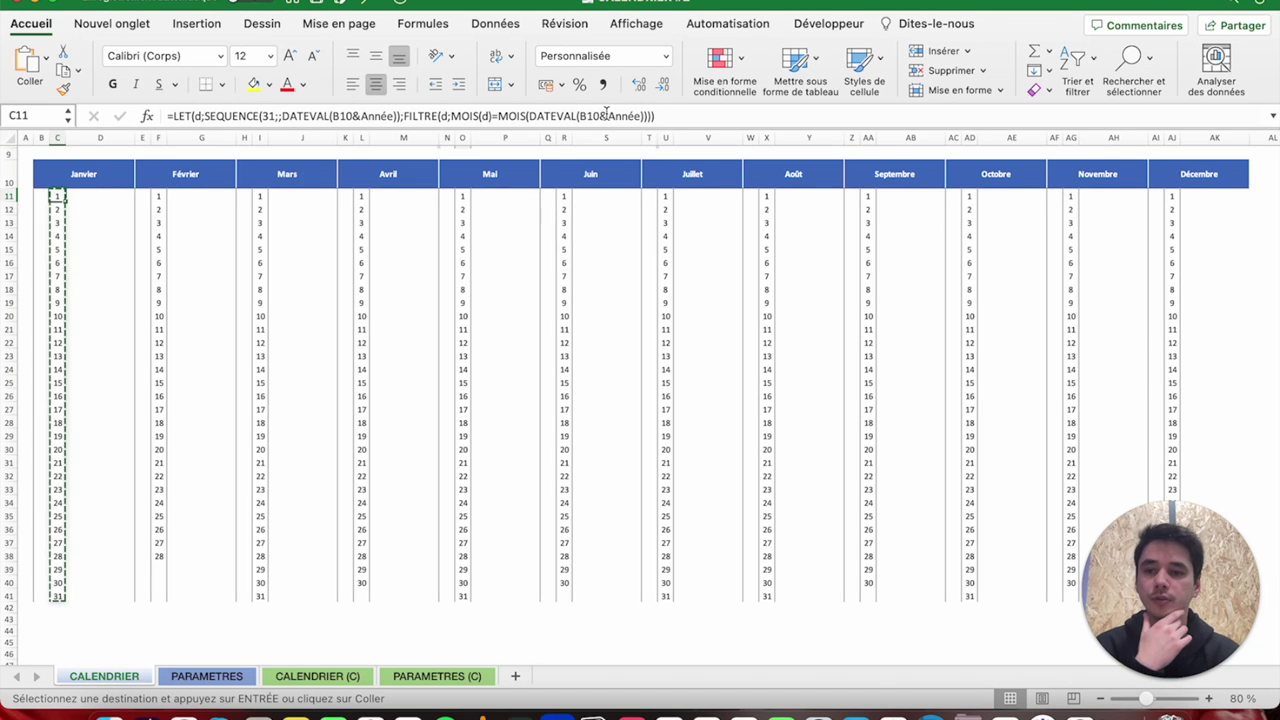
drag(597, 114, 170, 93)
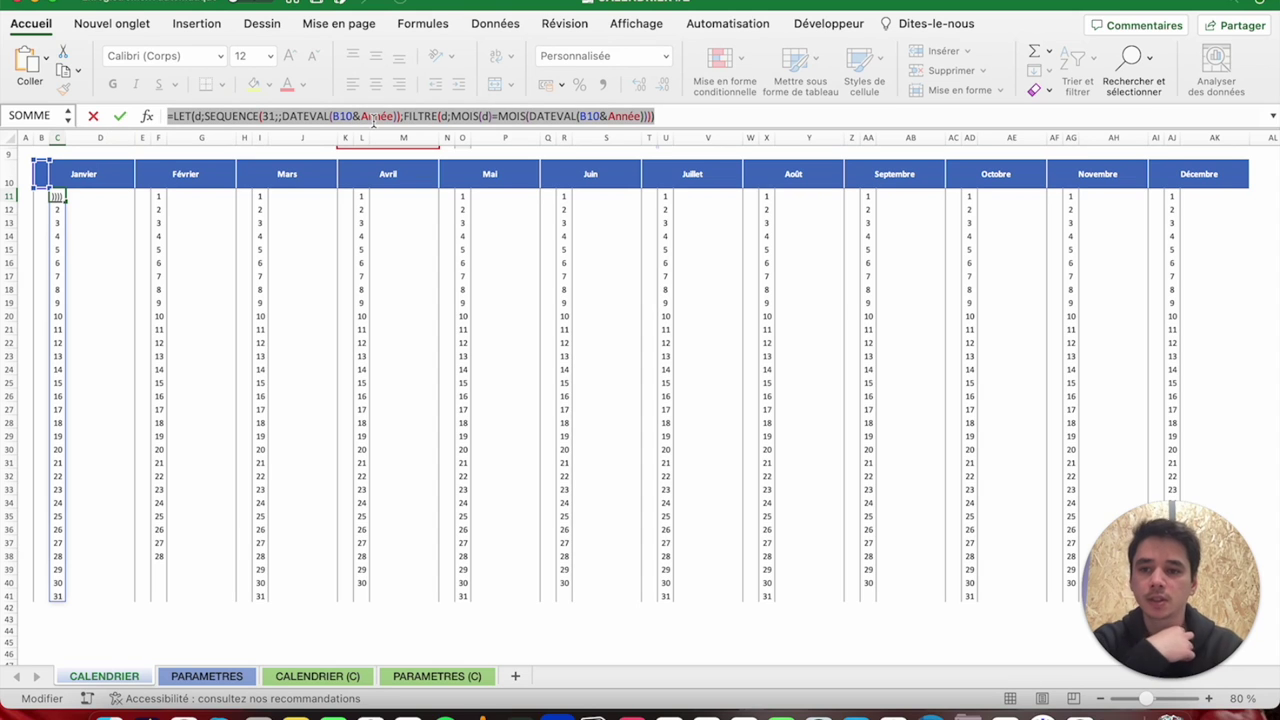
key(Escape)
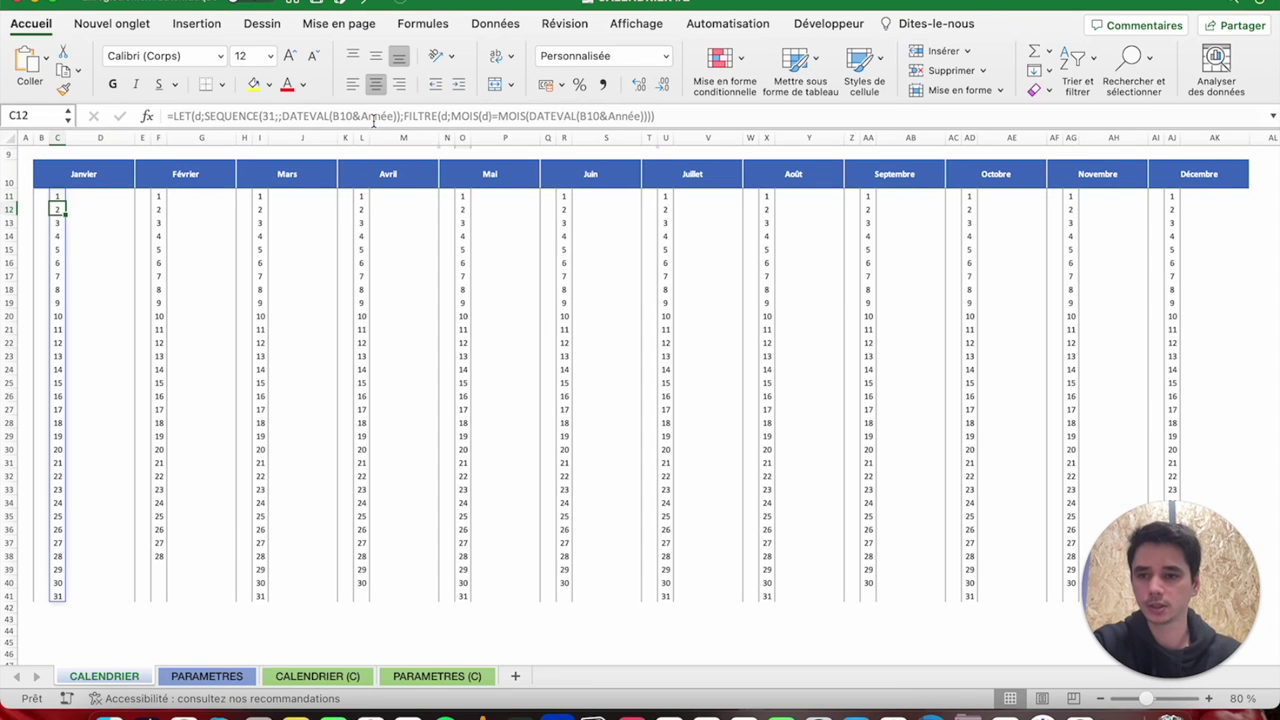
Paste the Janvier date formula into B11, checking its 44927–44957 values by briefly widening column B.
click(240, 118)
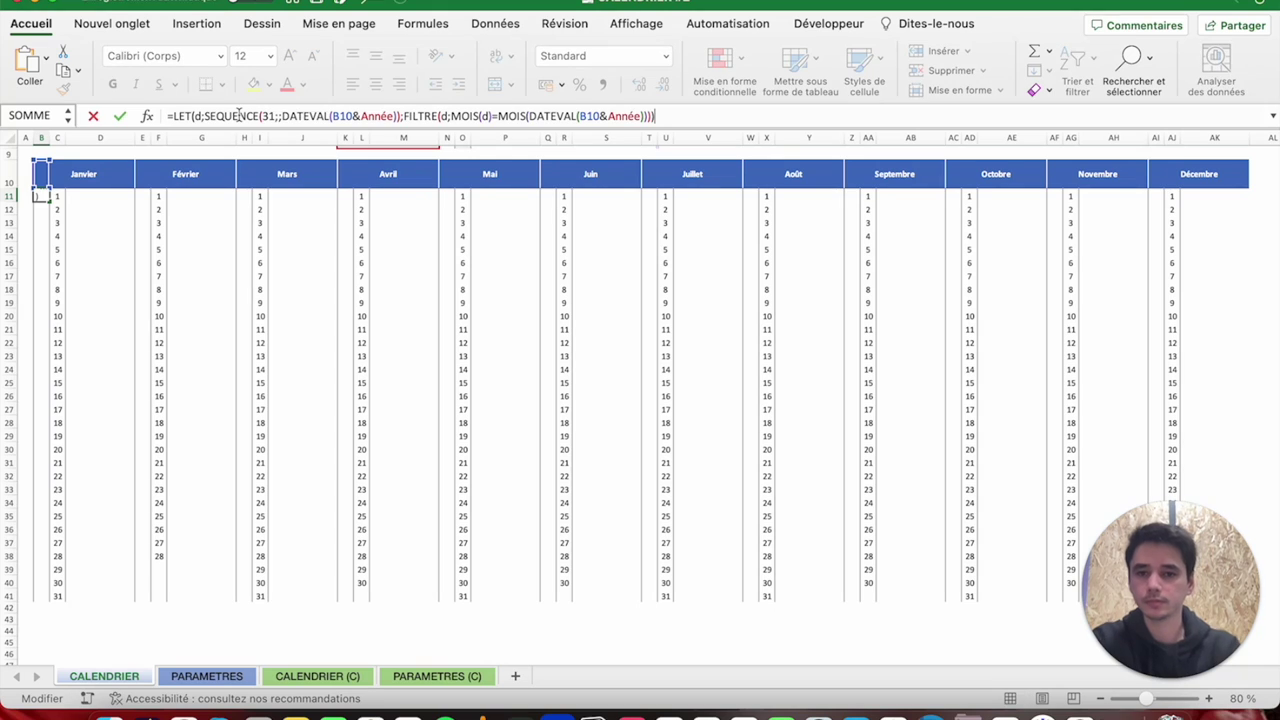
key(Return)
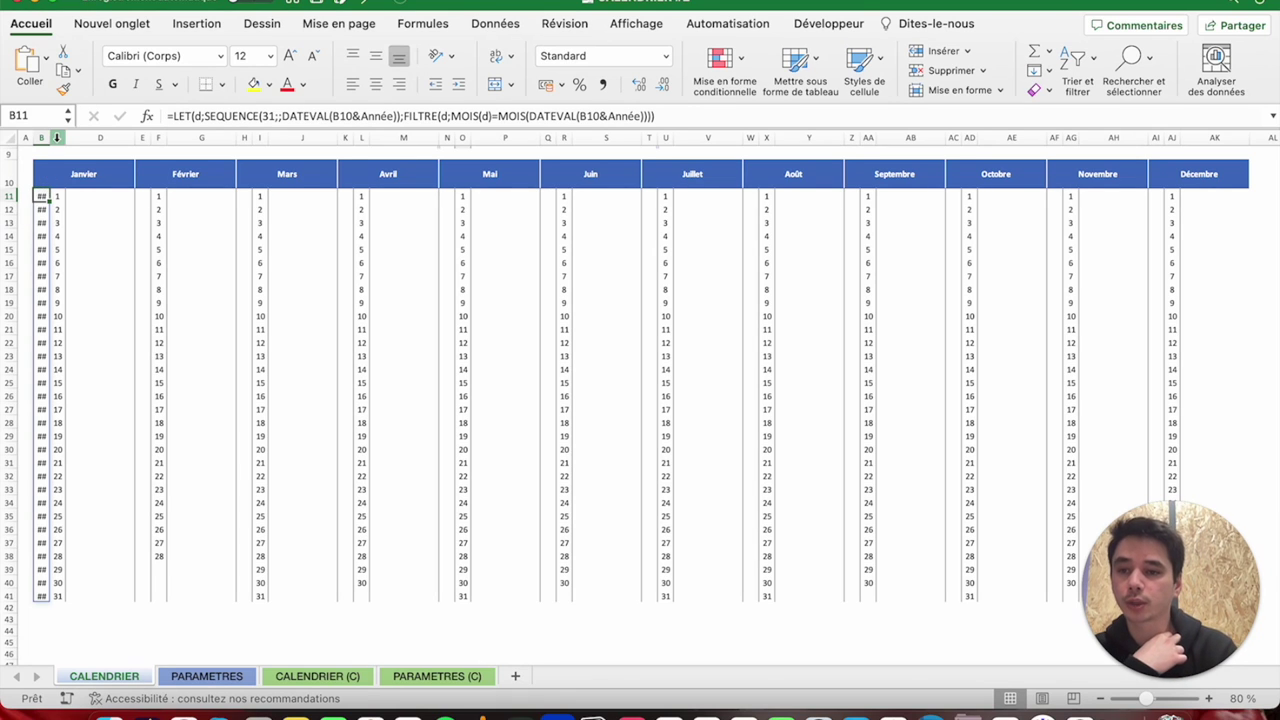
drag(53, 137, 90, 137)
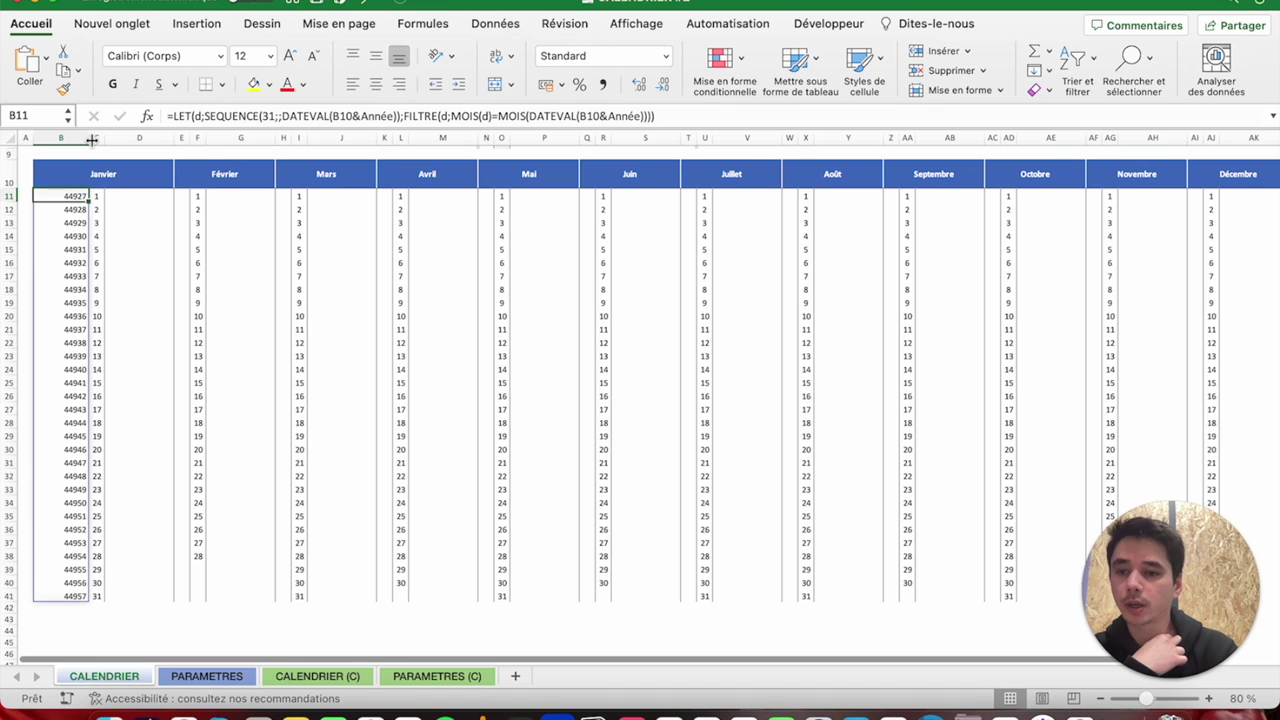
key(ctrl+z)
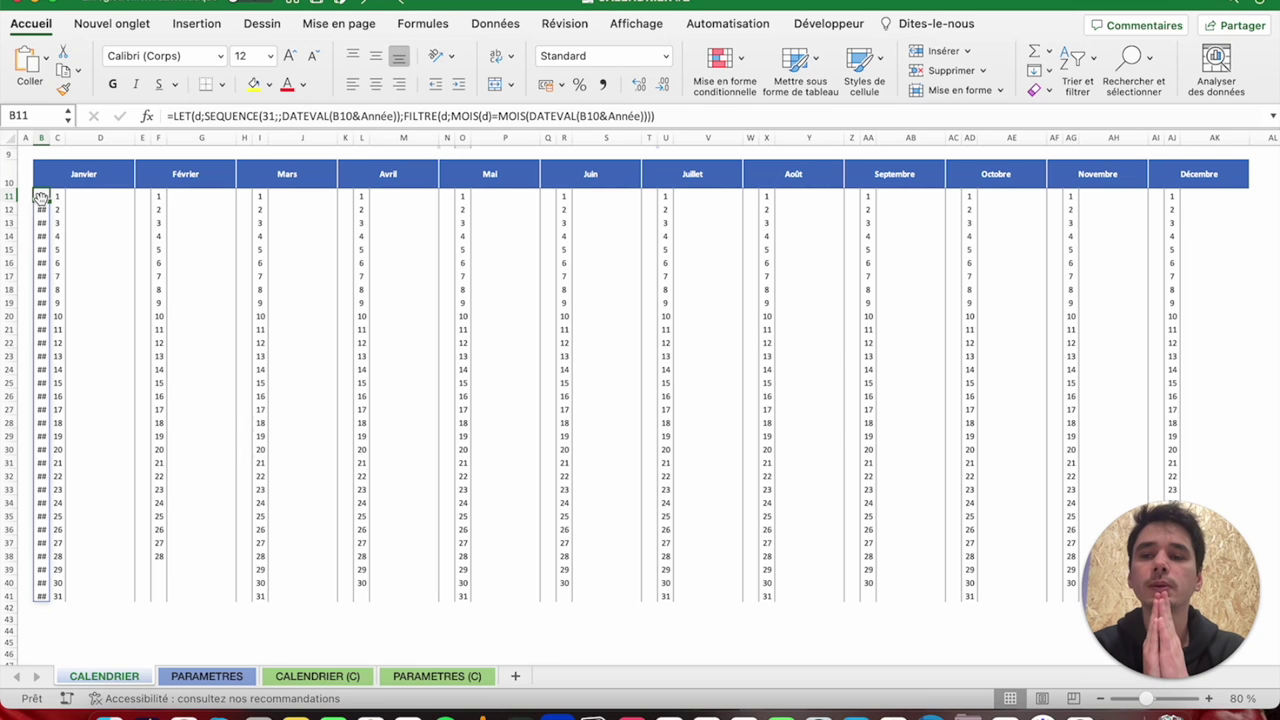
Wrap B11's LET formula in TEXTE with format "jjjj" to list weekday names.
click(171, 117)
text(TEXTE)
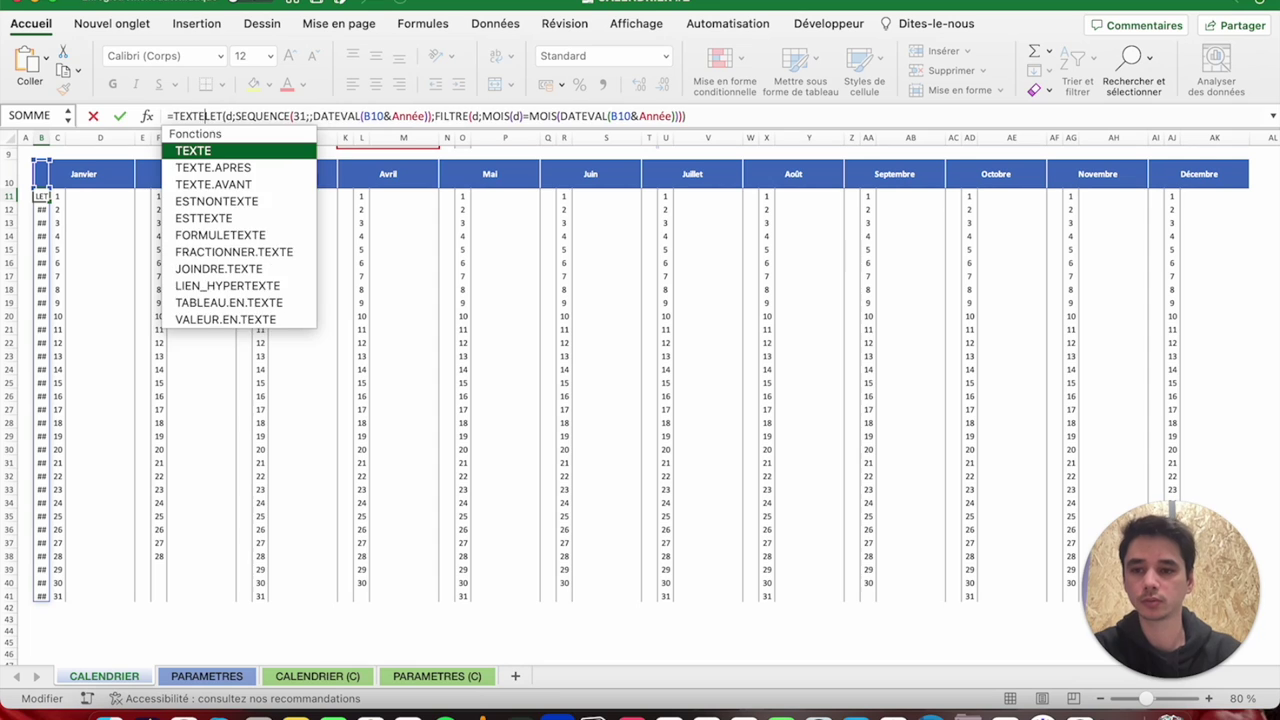
text(()
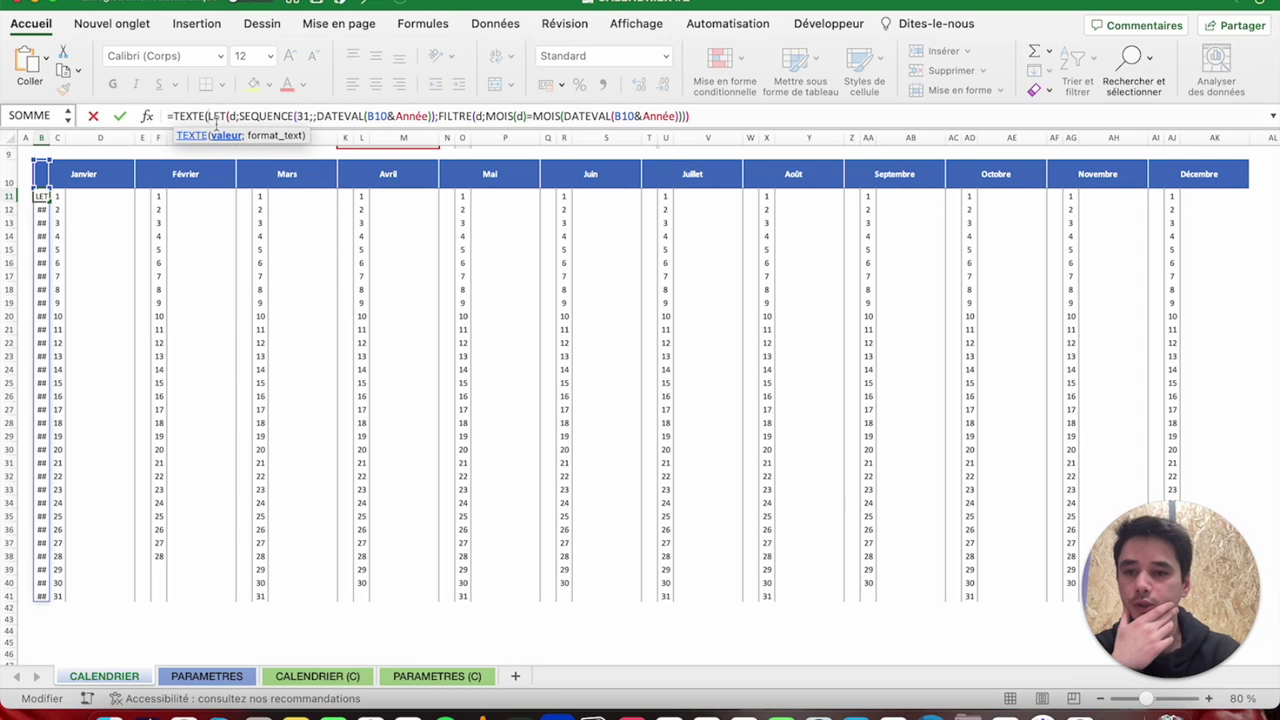
drag(222, 113, 713, 117)
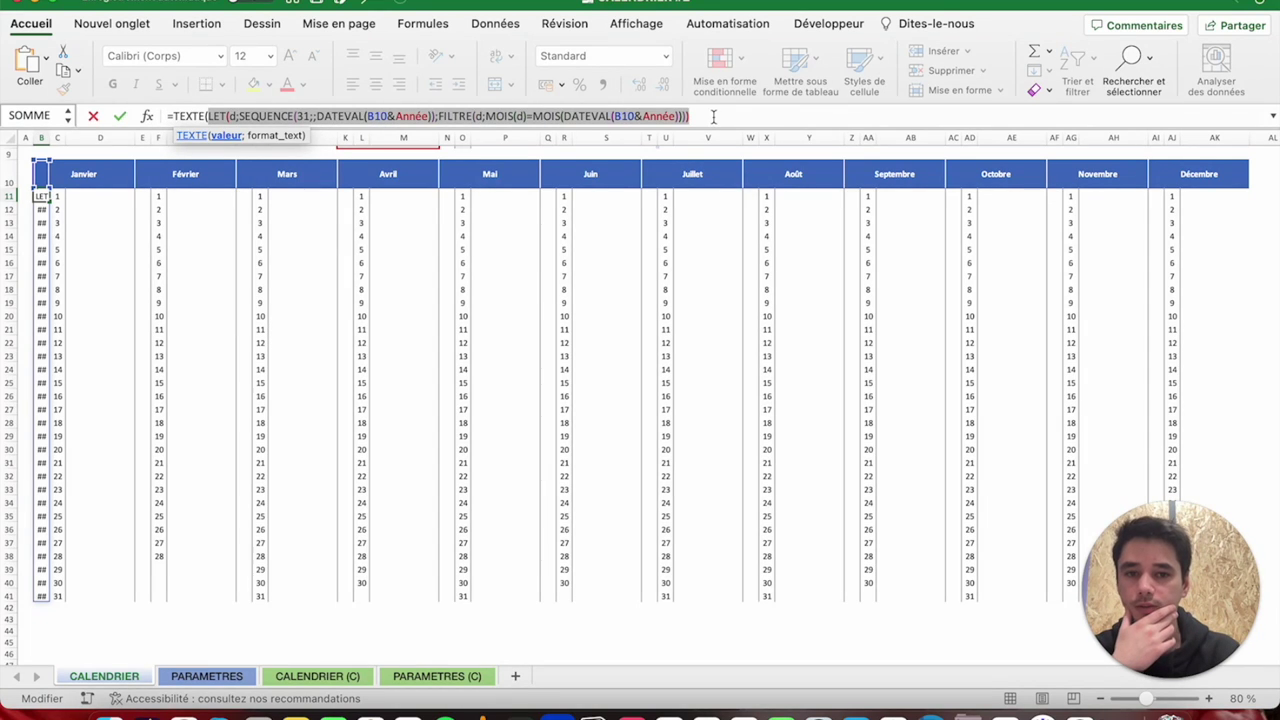
key(Right)
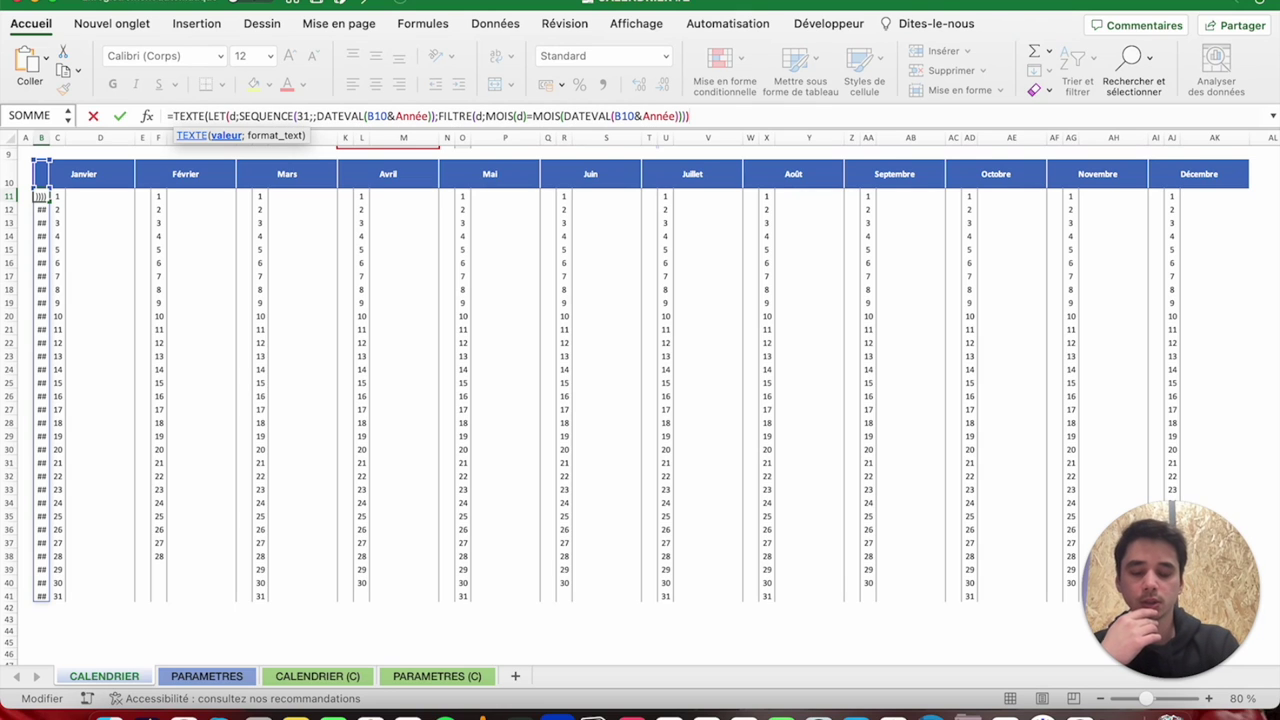
text(;"jjj)
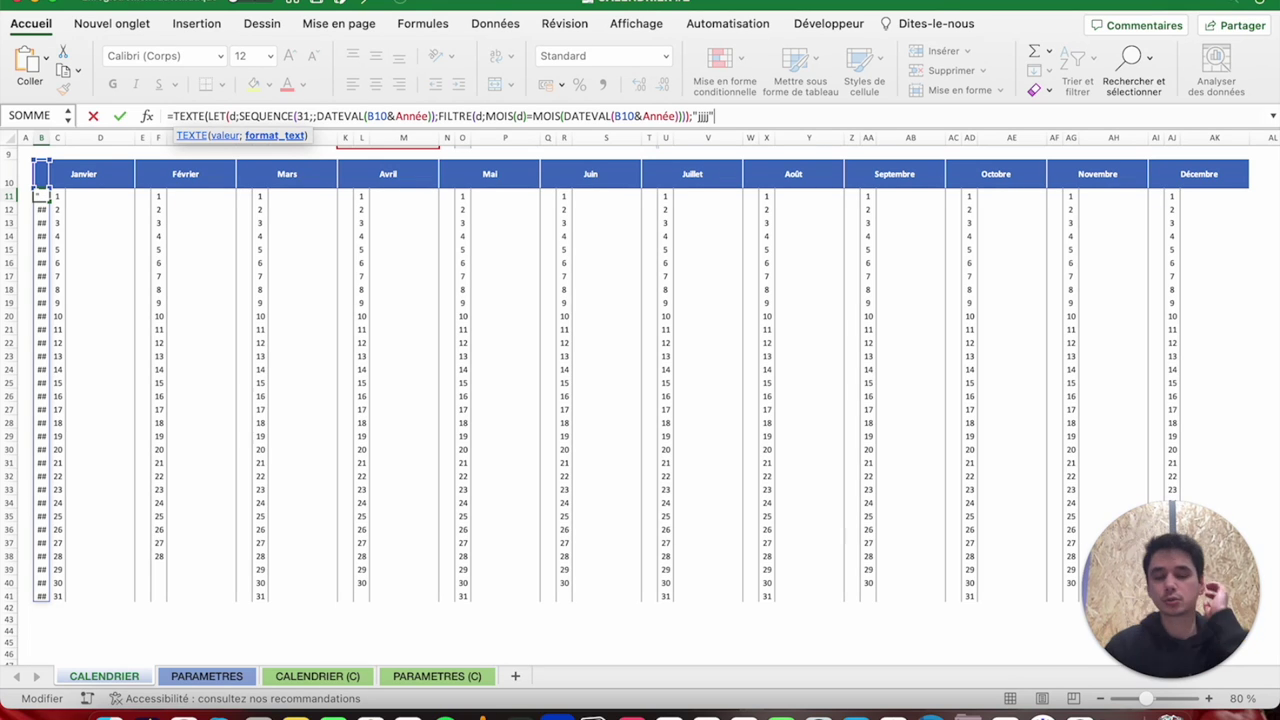
text())
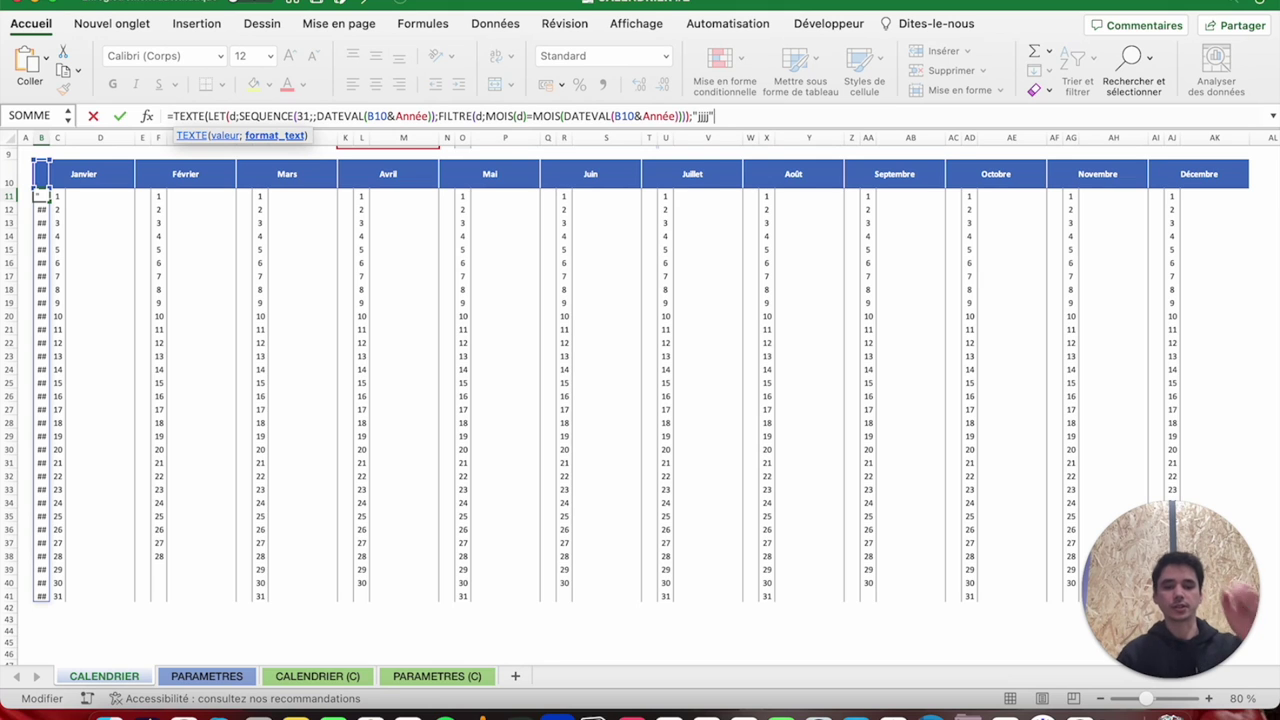
key(Return)
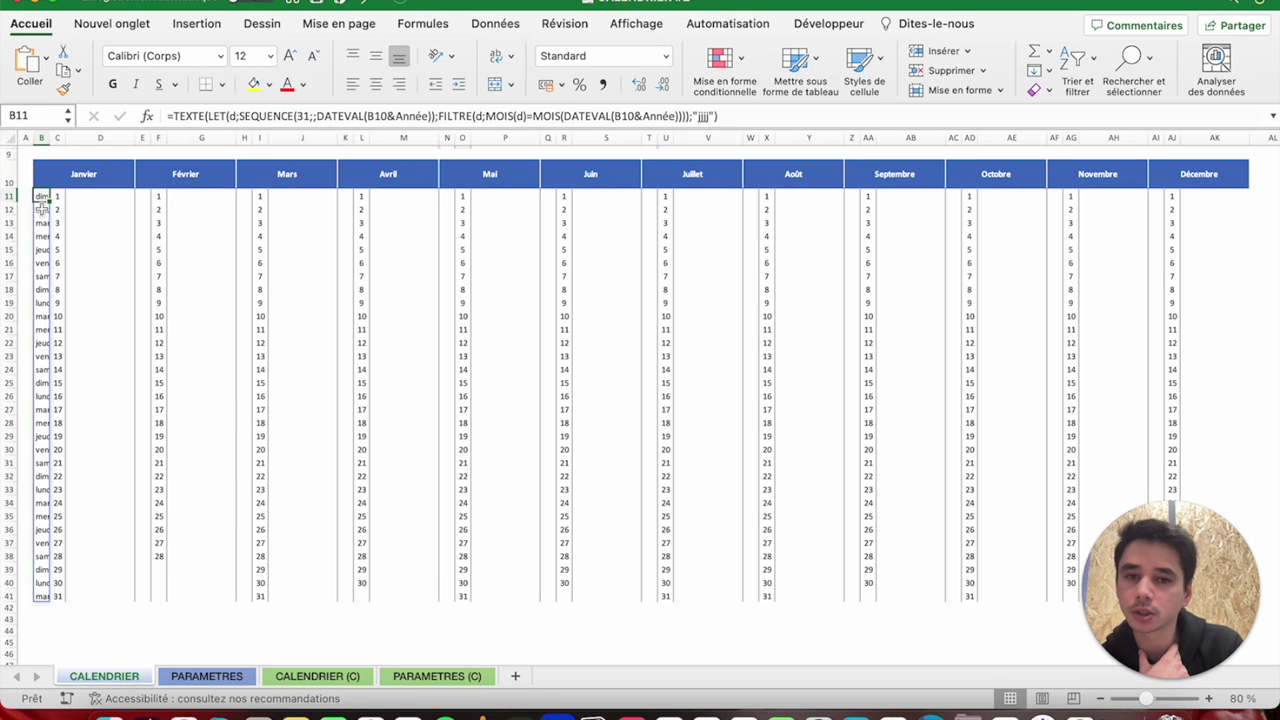
Try a GAUCHE edit on B11's formula and undo the broken result.
click(176, 117)
text(gauche)
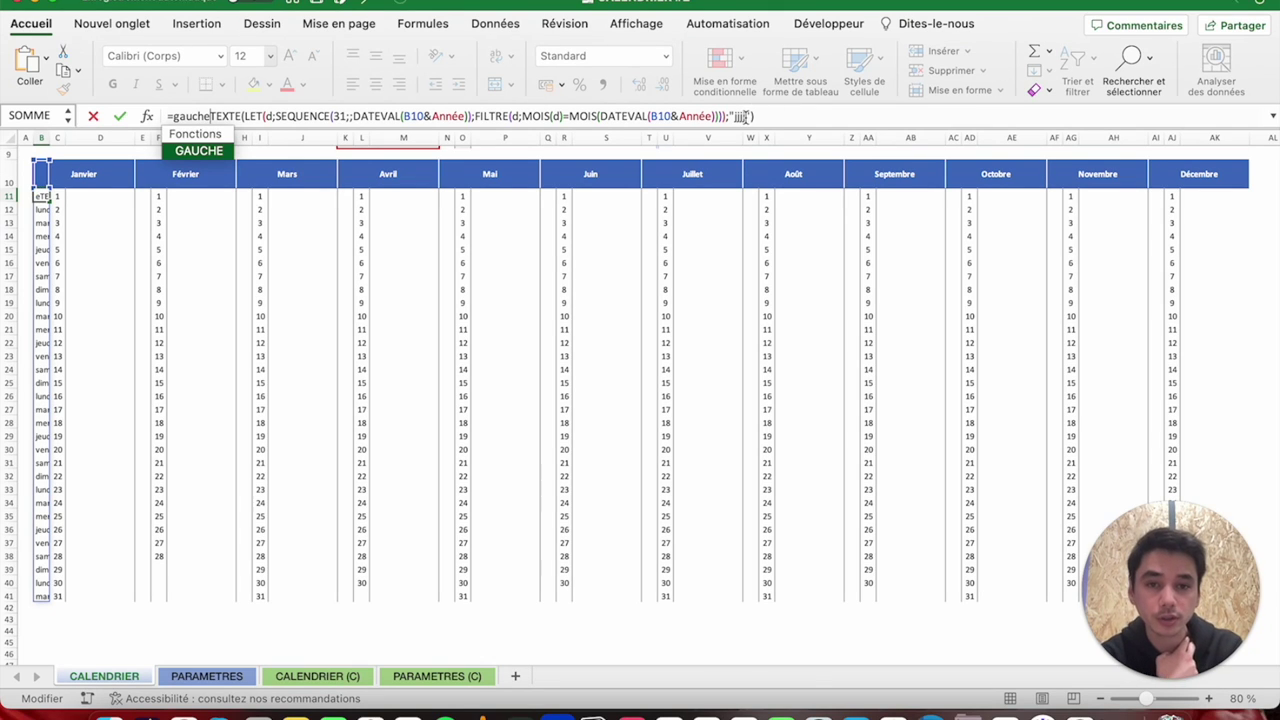
key(Return)
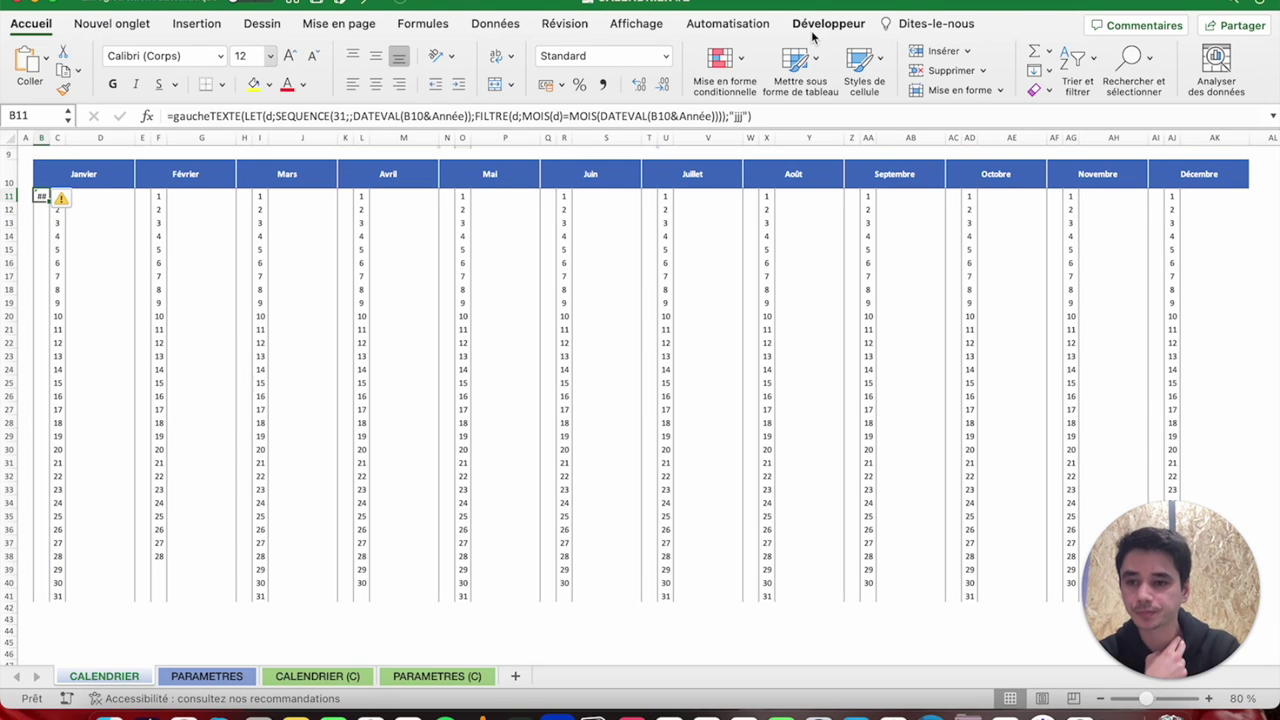
key(ctrl+z)
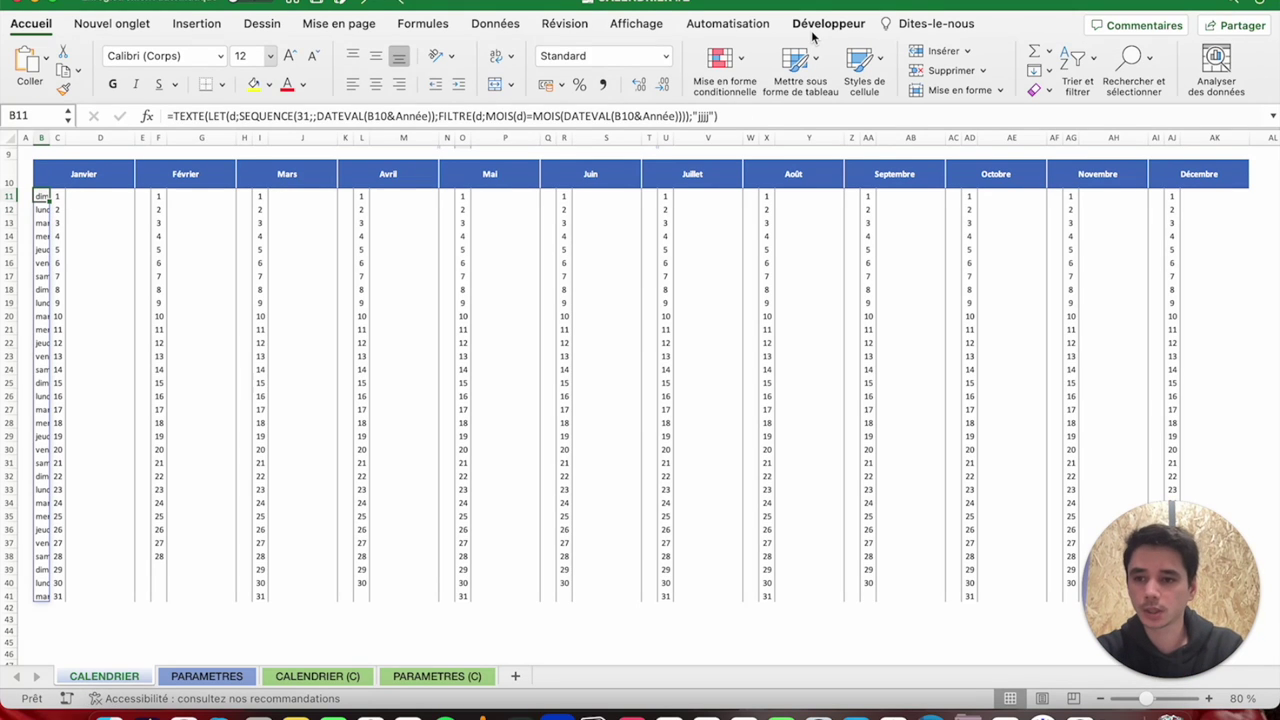
Wrap B11's formula in GAUCHE(...;1) so only each weekday's first letter shows.
click(170, 116)
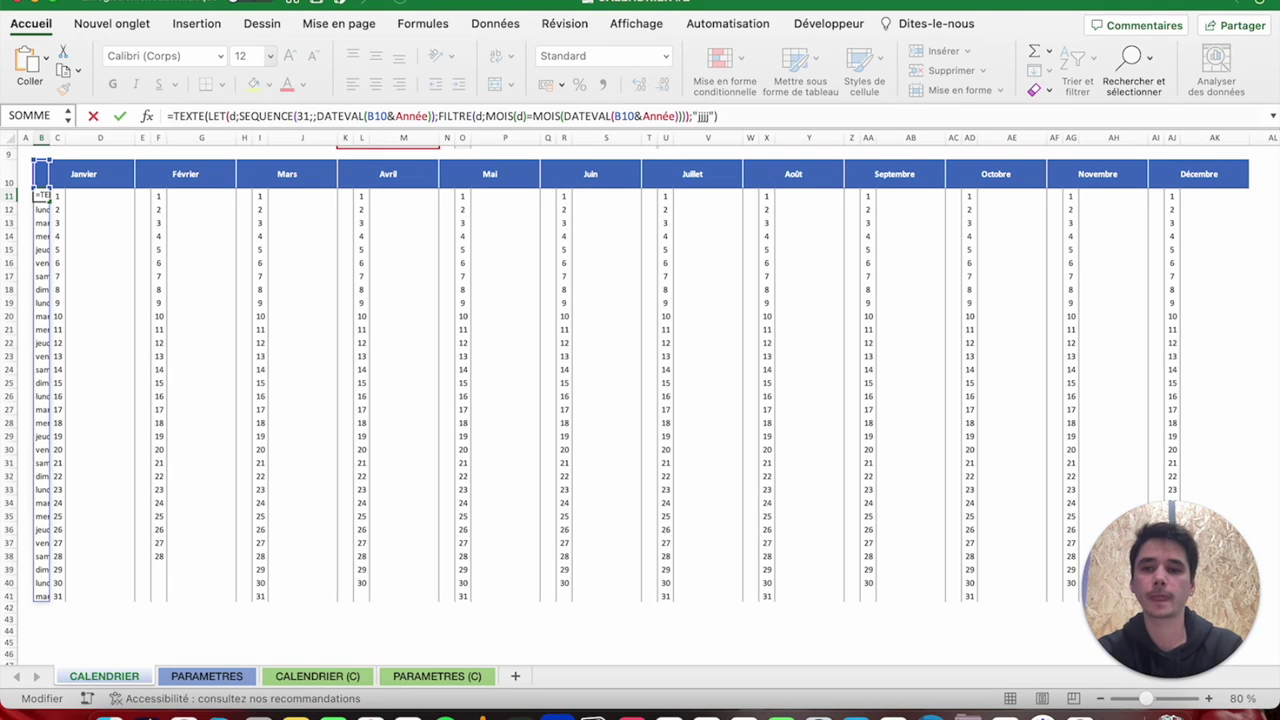
text(gauche)
key(Tab)
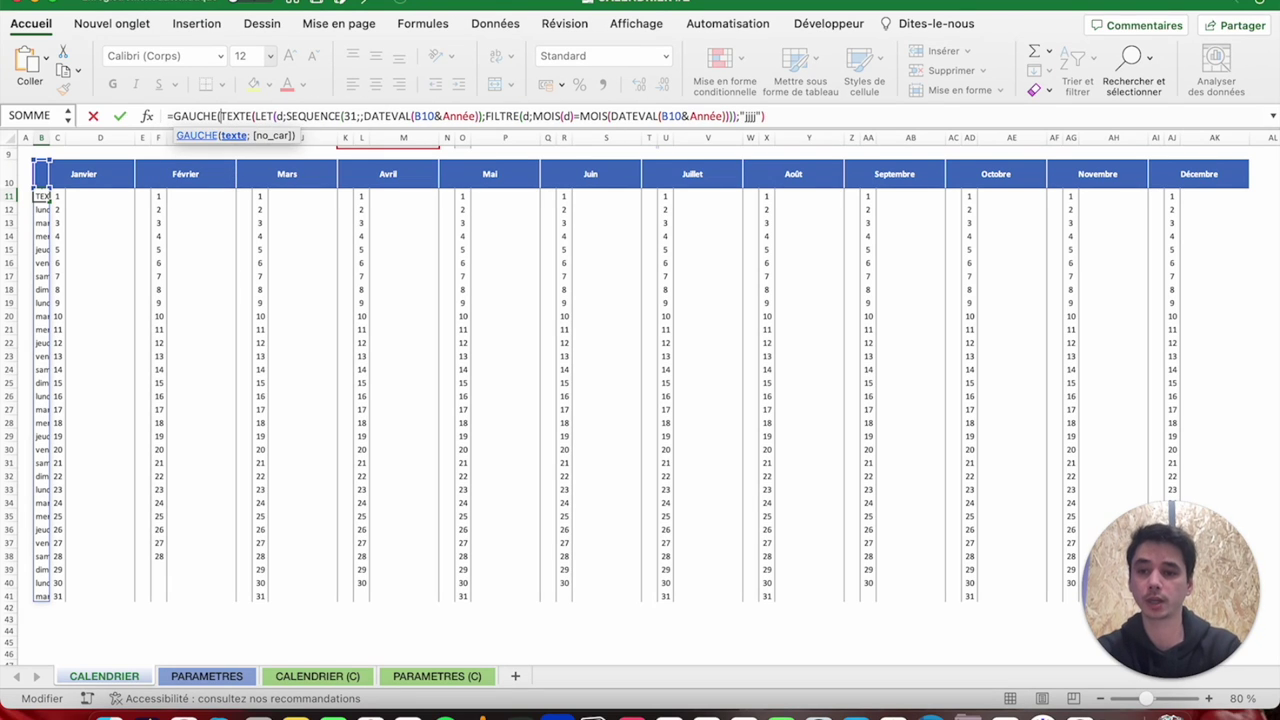
text(;)
drag(221, 116, 817, 124)
click(779, 118)
text(1)
key(Return)
key(Up)
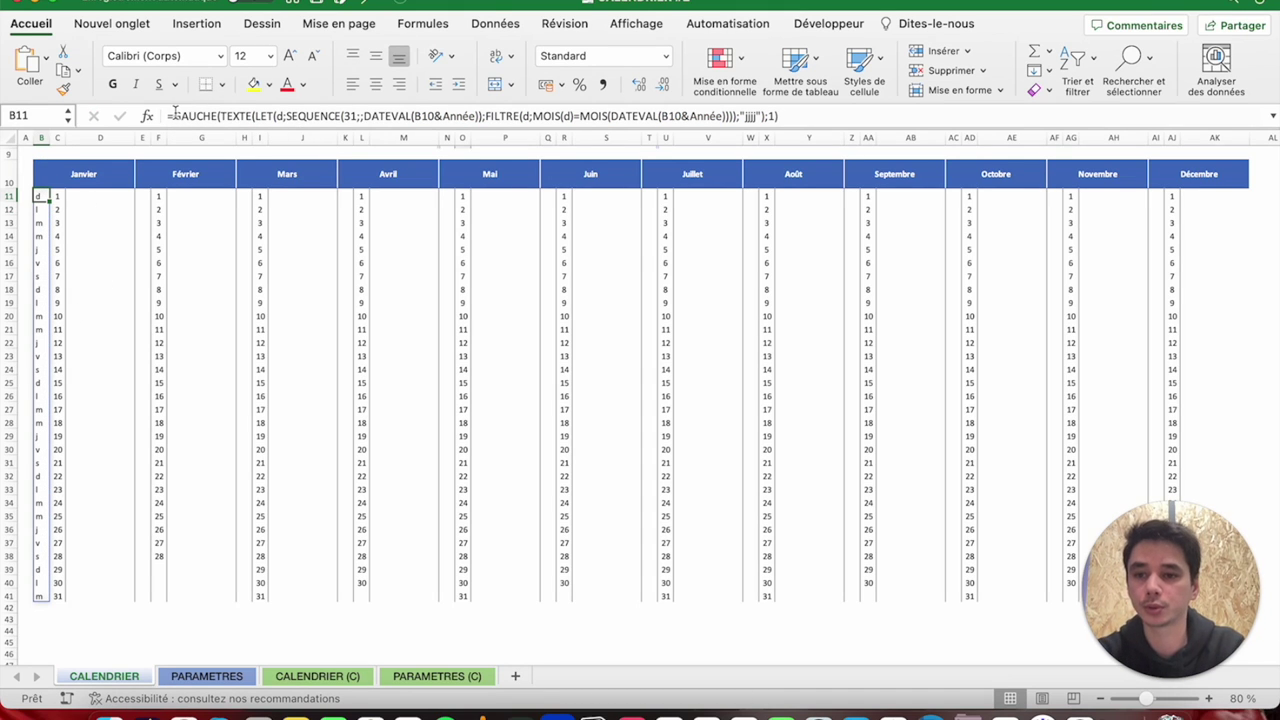
Wrap the formula in MAJUSCULE so the weekday initials become capitals (D, L, M…).
click(172, 116)
text(majuscul)
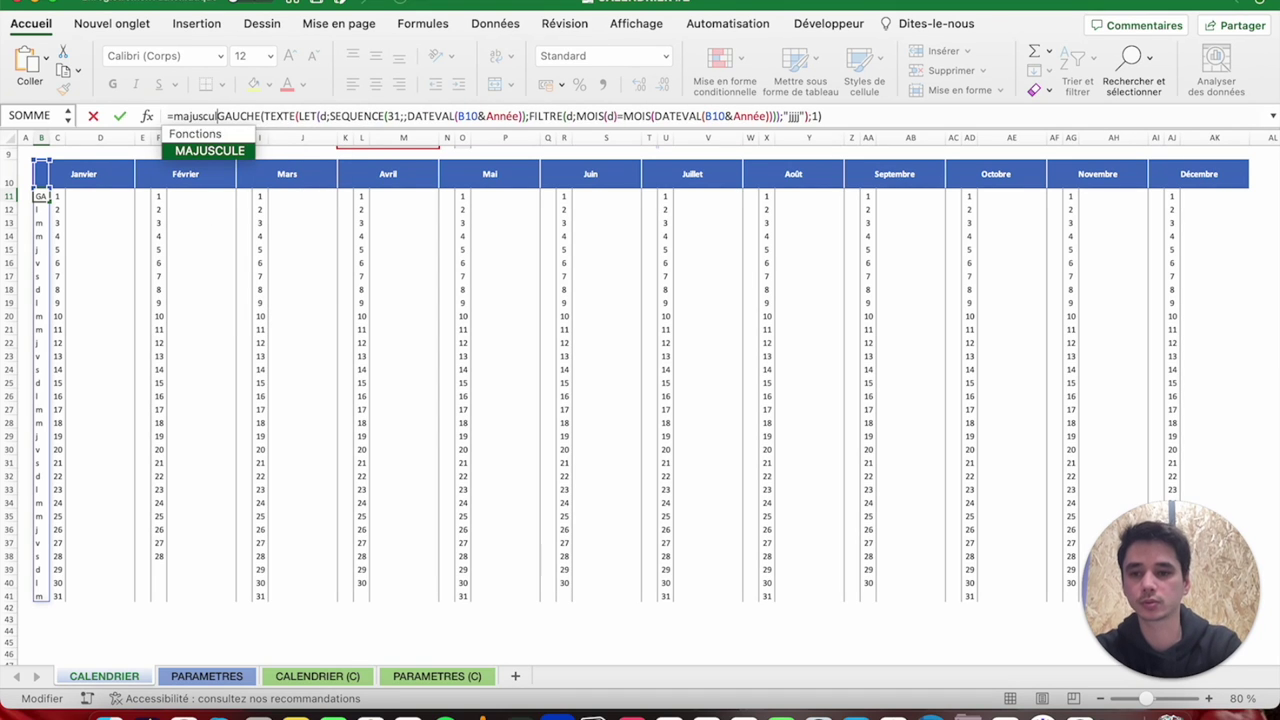
key(Tab)
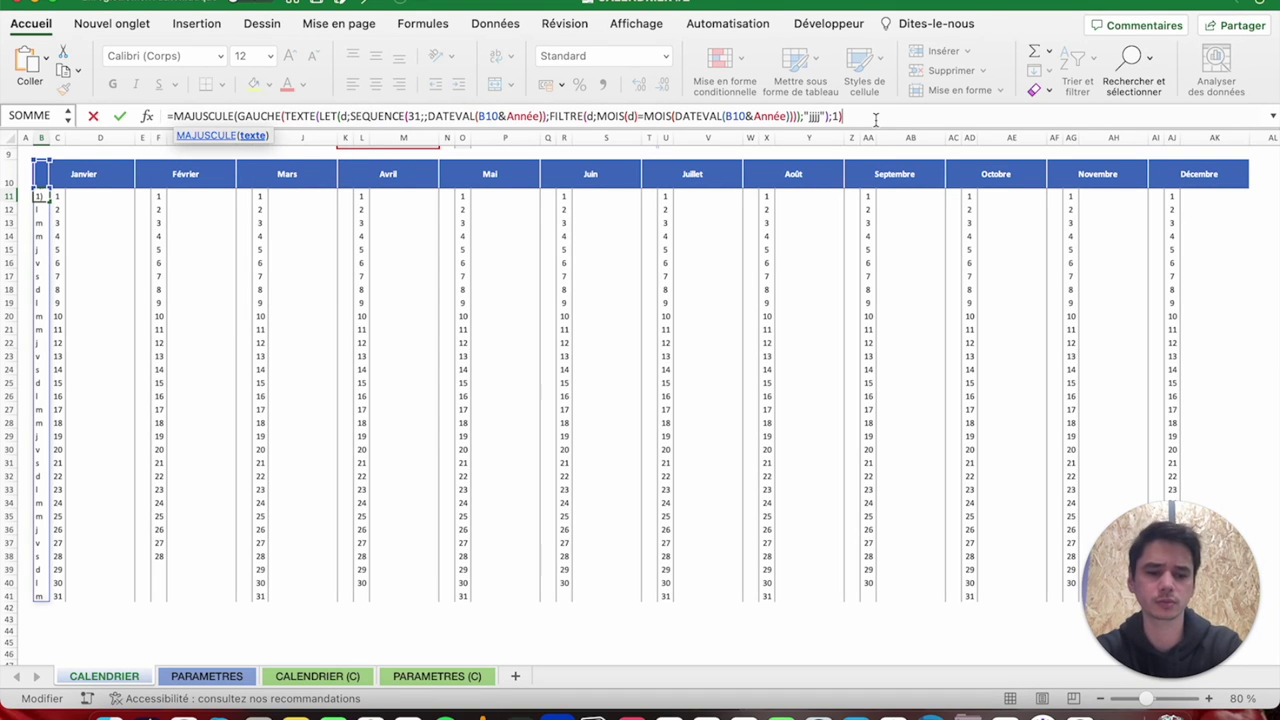
text())
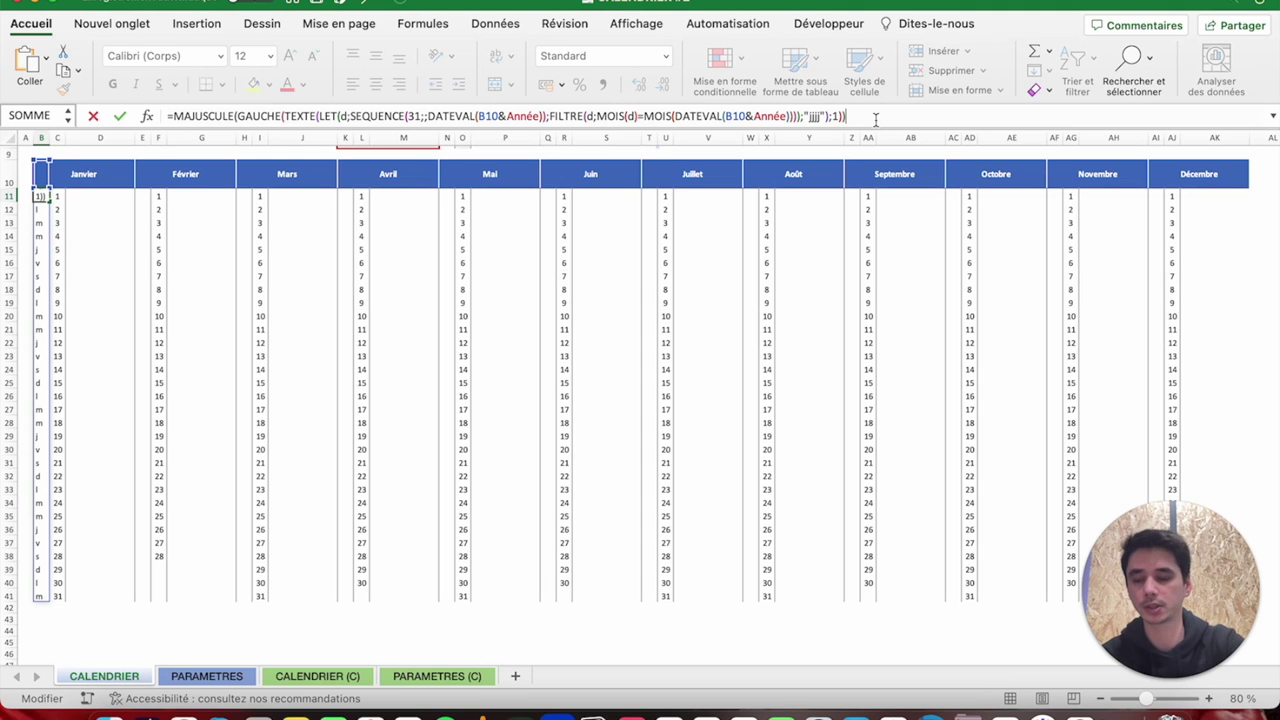
key(Return)
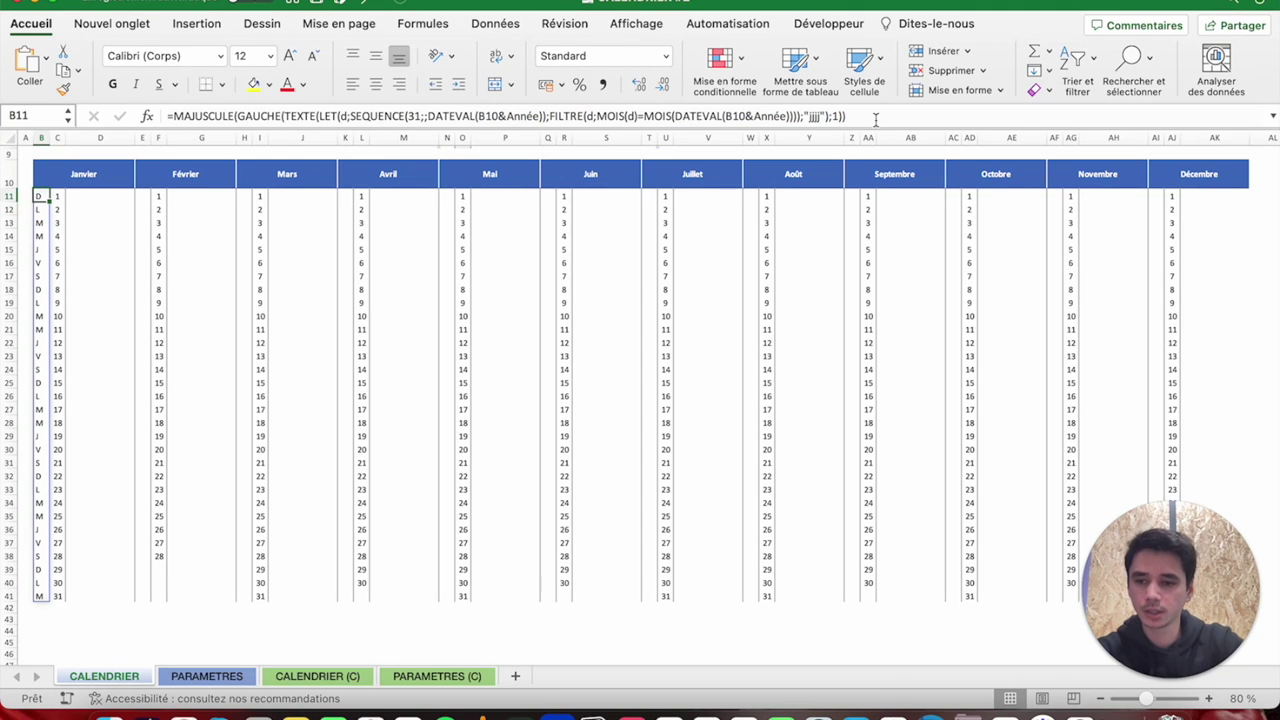
key(ctrl+shift+Down)
Centre January's weekday initials and paste the column into Février through Juin.
click(376, 88)
key(ctrl+c)
key(Right)
key(Right)
key(Right)
key(ctrl+v)
key(Right)
key(Right)
key(Right)
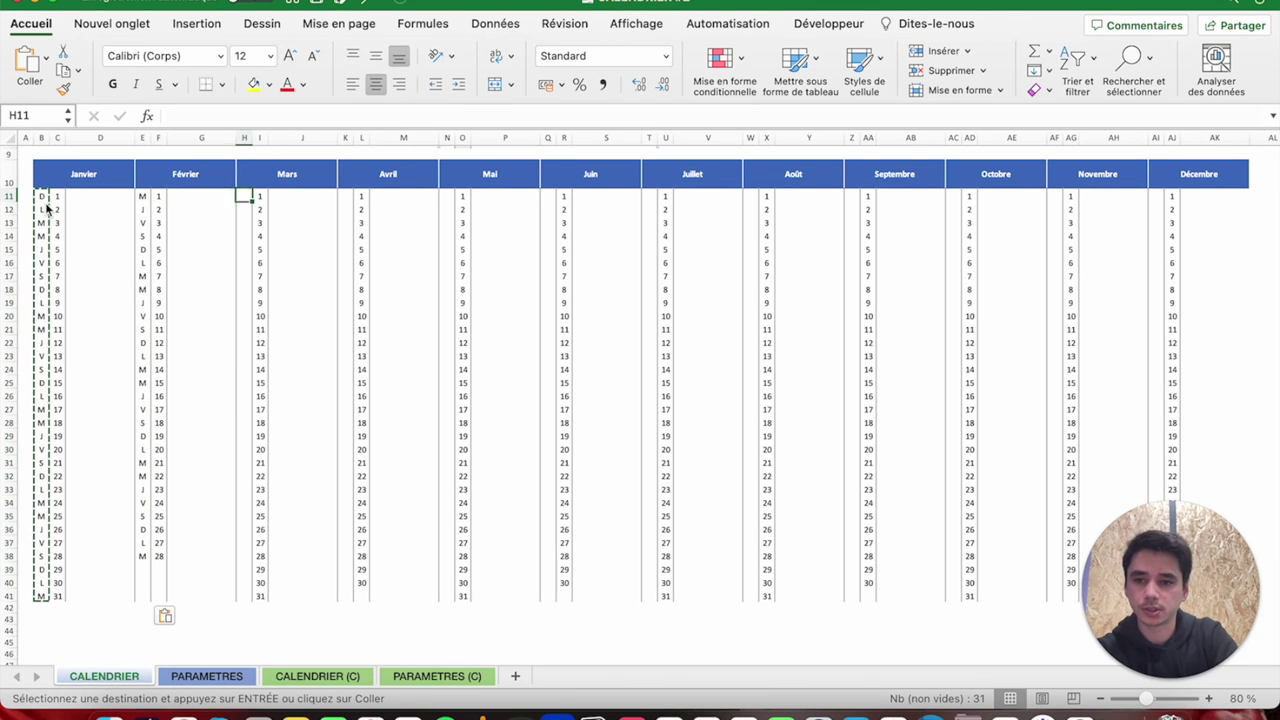
key(ctrl+v)
key(Right)
key(Right)
key(Right)
key(ctrl+v)
key(Right)
key(Right)
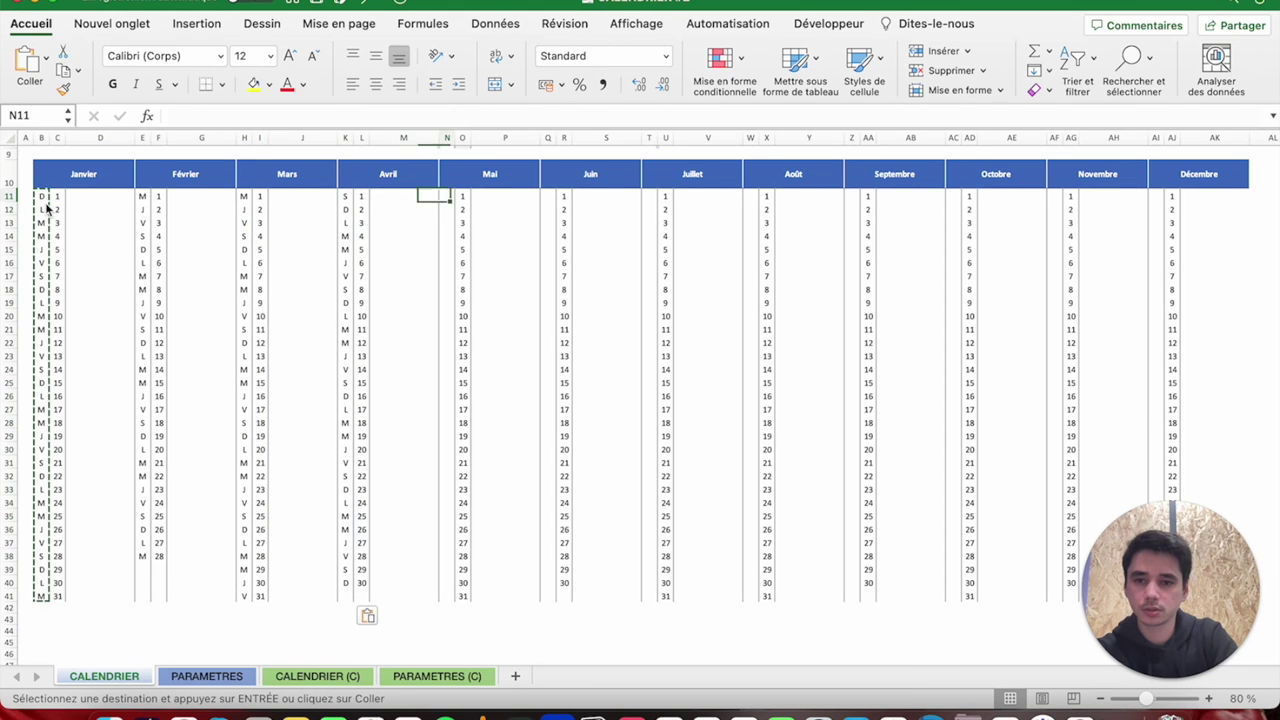
key(Right)
key(ctrl+v)
key(Right)
key(Right)
key(Right)
Paste the weekday-initial column into Juillet through Décembre.
key(ctrl+v)
key(Right)
key(Right)
key(Right)
key(ctrl+v)
key(Right)
key(Right)
key(Right)
key(ctrl+v)
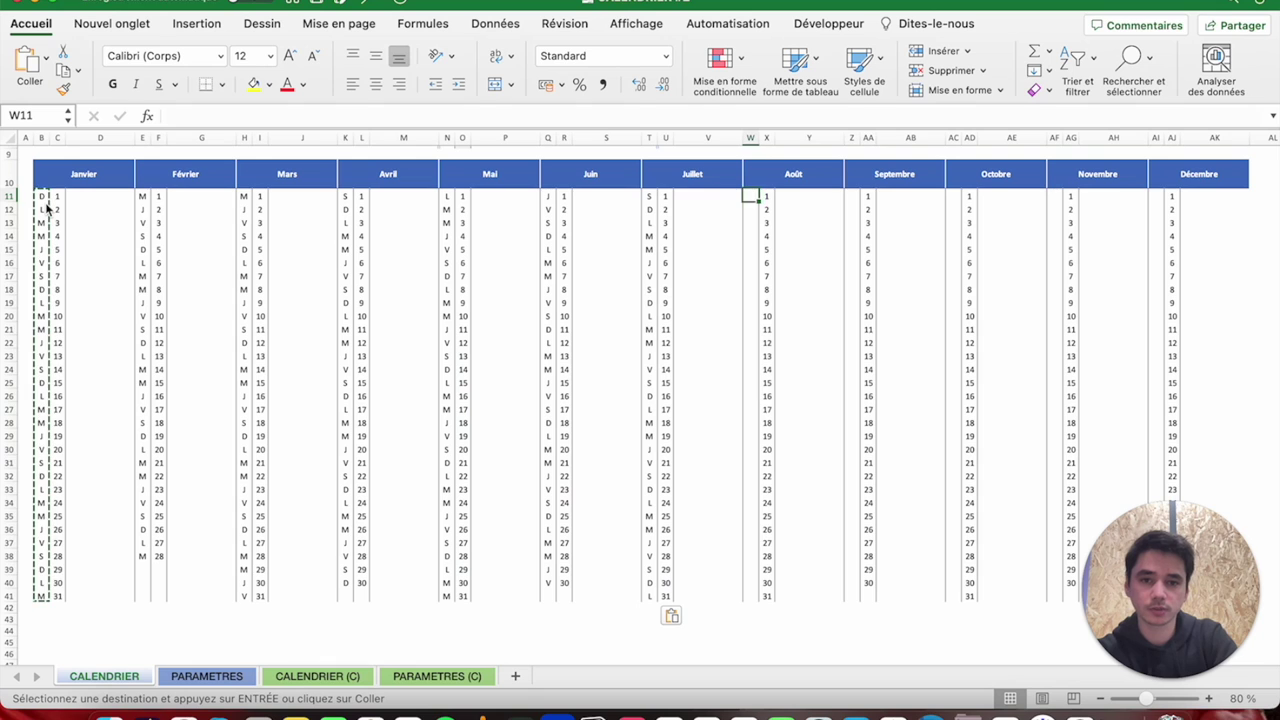
key(Right)
key(Right)
key(Right)
key(ctrl+v)
key(Right)
key(Right)
key(Right)
key(ctrl+v)
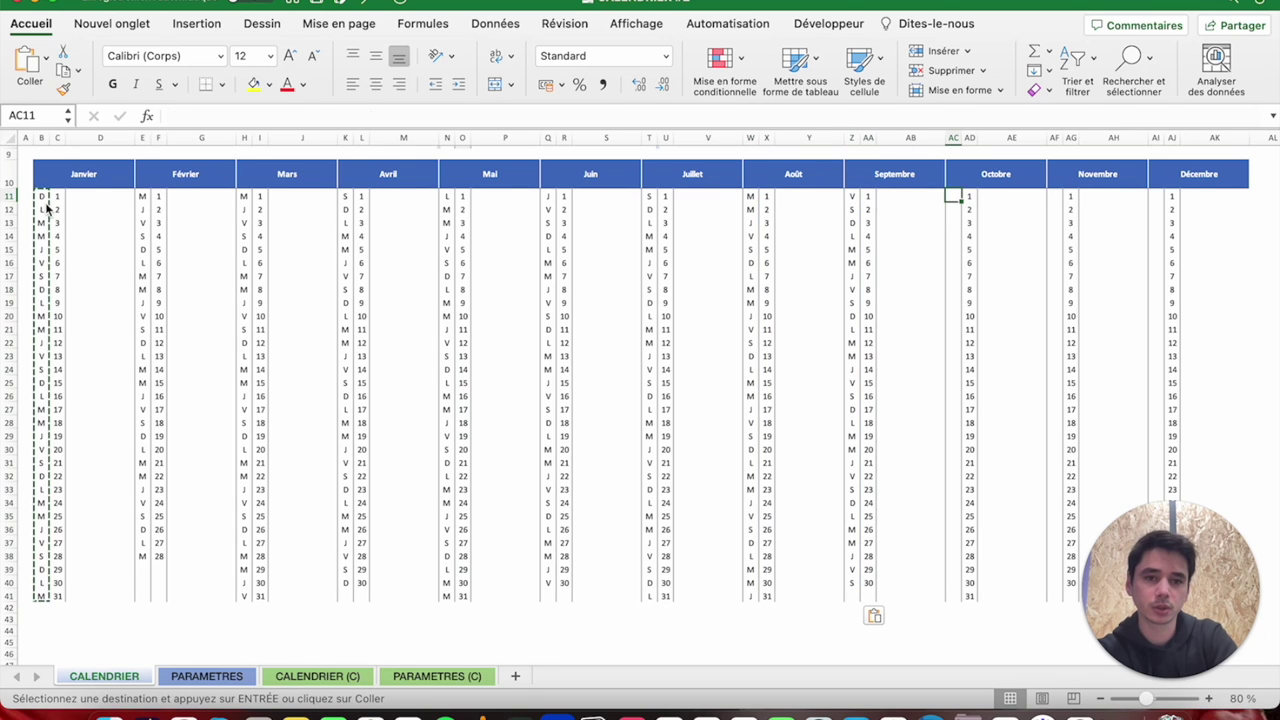
key(Right)
key(Right)
key(Right)
key(ctrl+v)
key(Right)
key(Right)
key(Right)
key(ctrl+v)
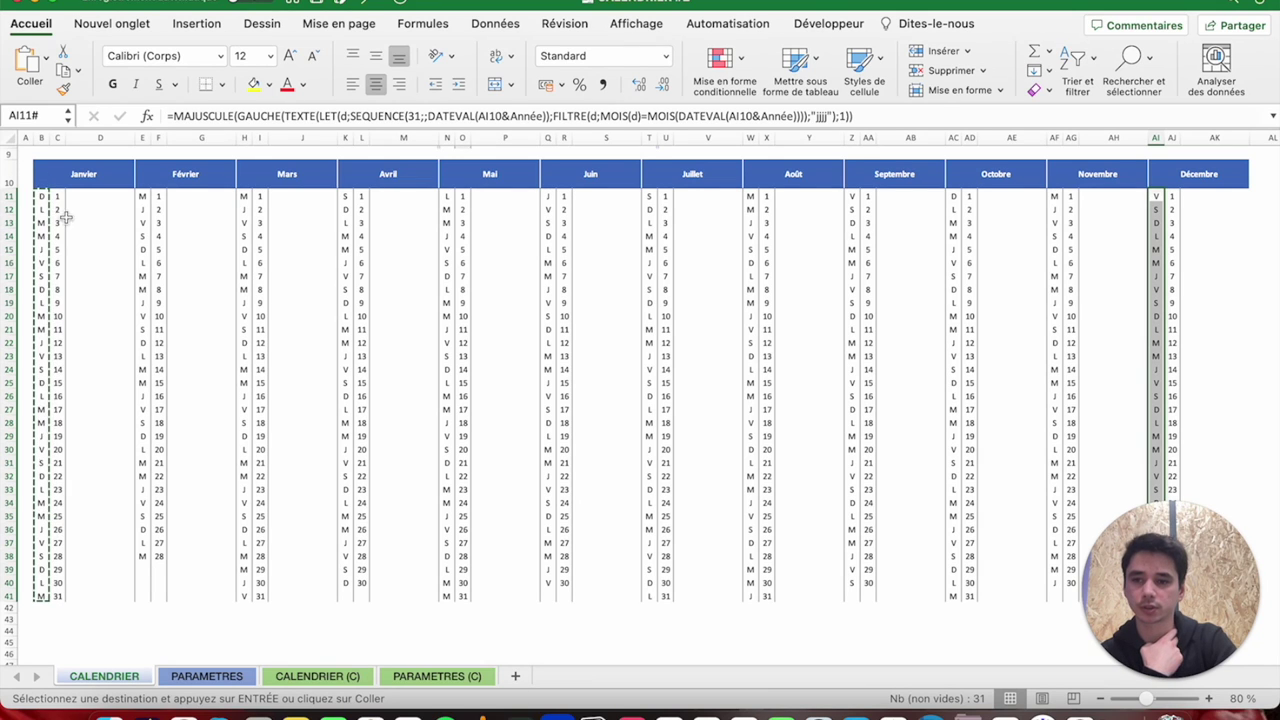
mouse_move(40, 193)
mouse_down()
mouse_move(1150, 185)
mouse_move(1175, 198)
mouse_up()
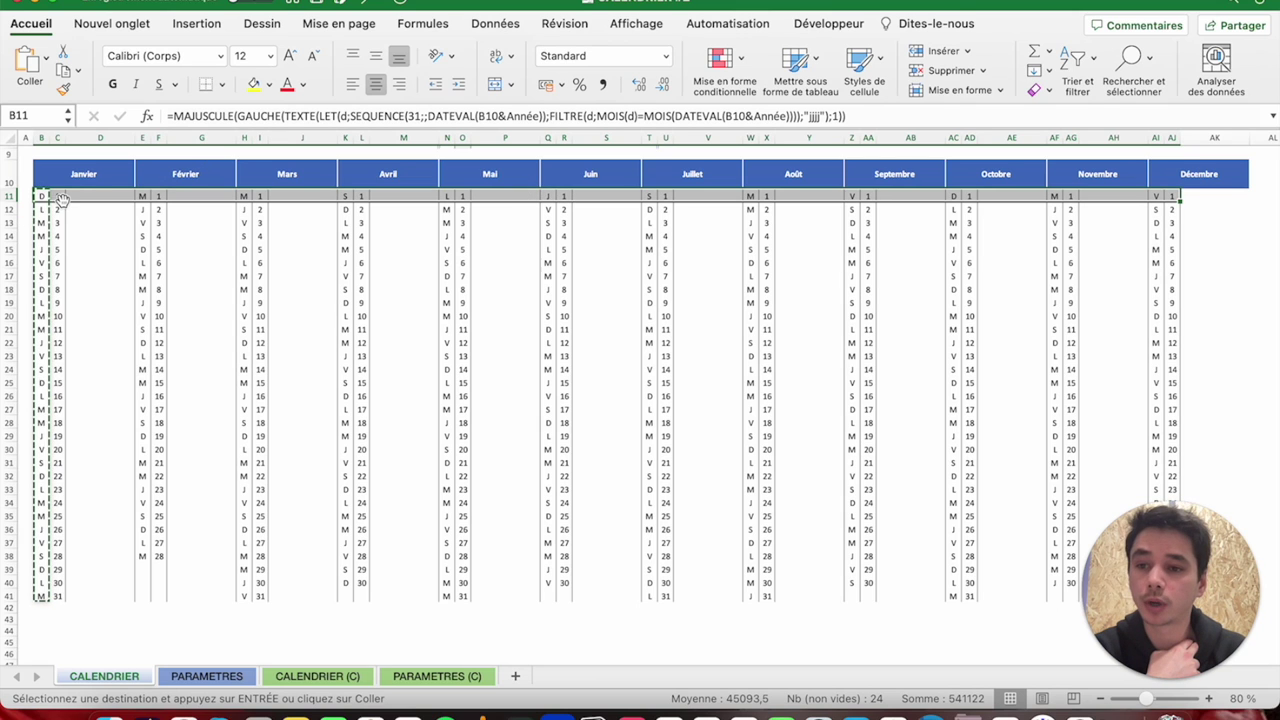
click(318, 677)
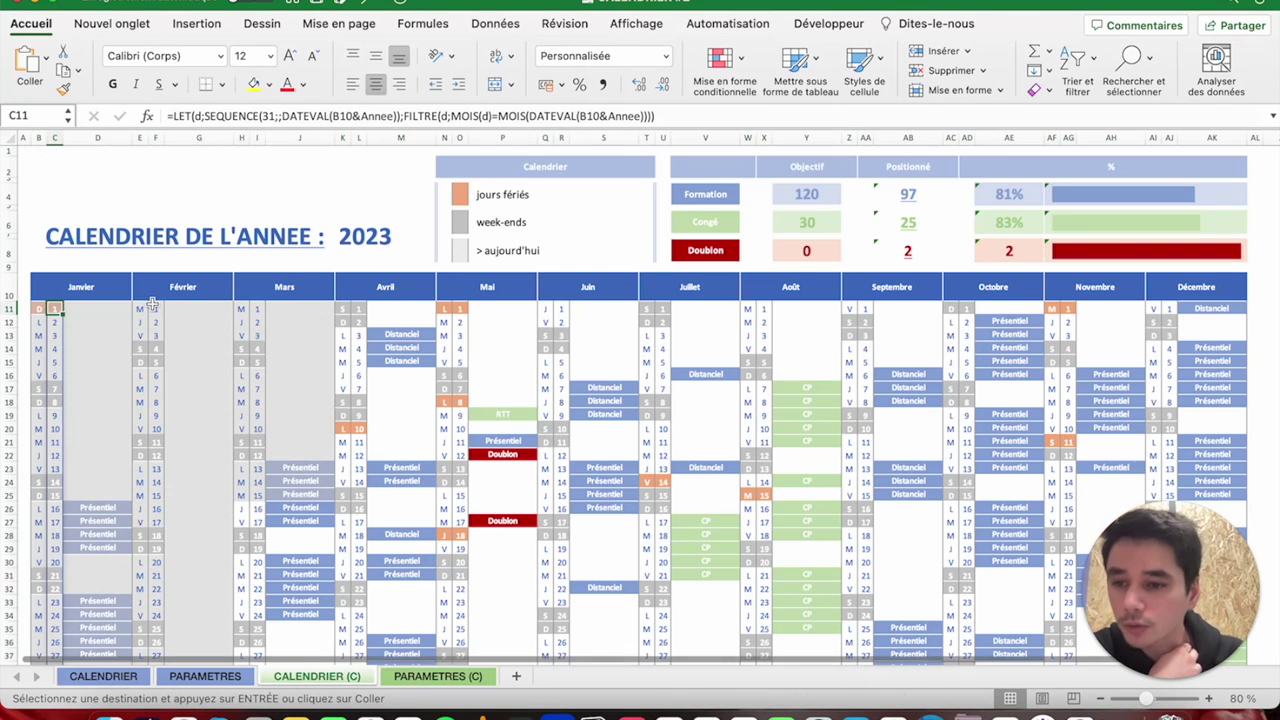
click(38, 309)
click(302, 84)
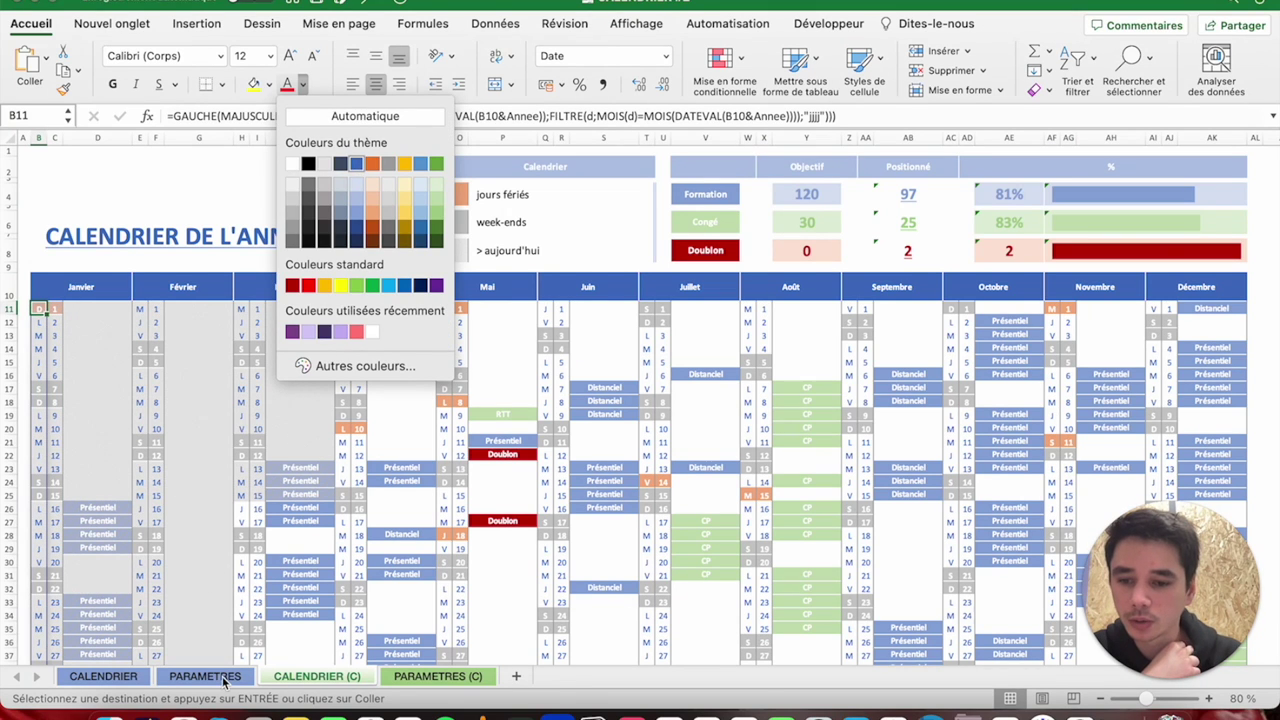
click(140, 679)
click(132, 679)
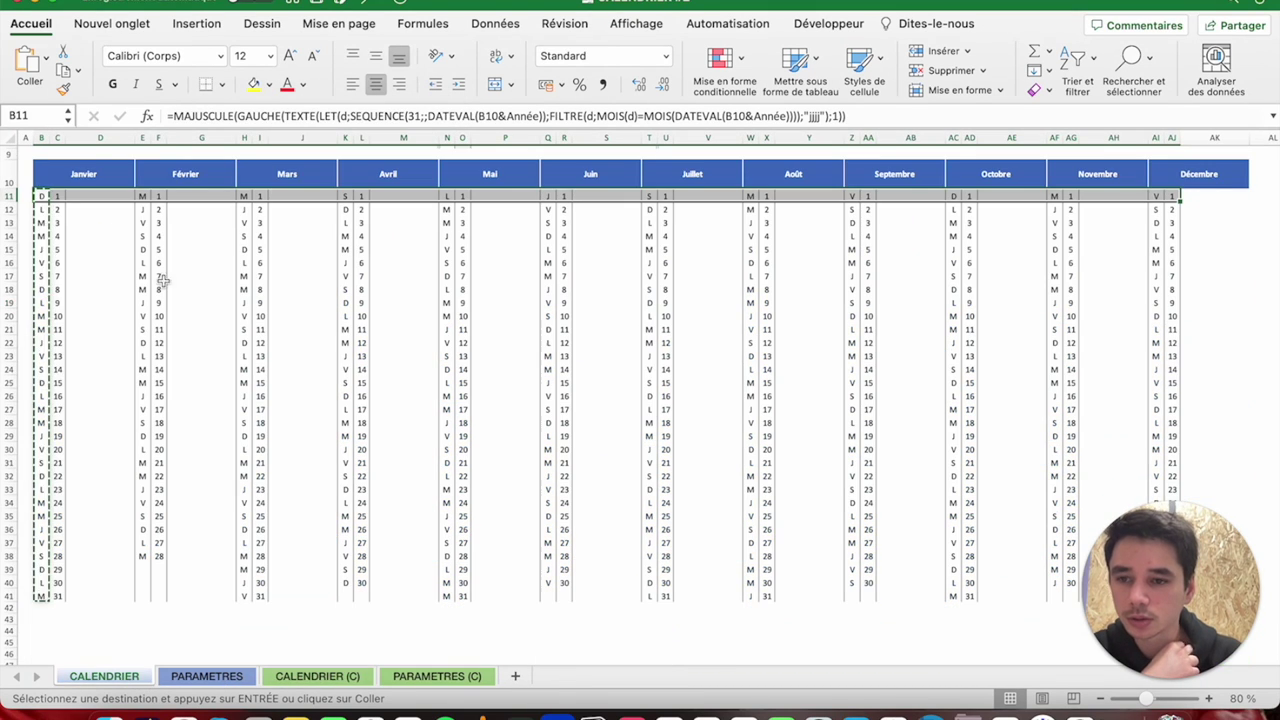
click(42, 196)
key(ctrl+shift+Down)
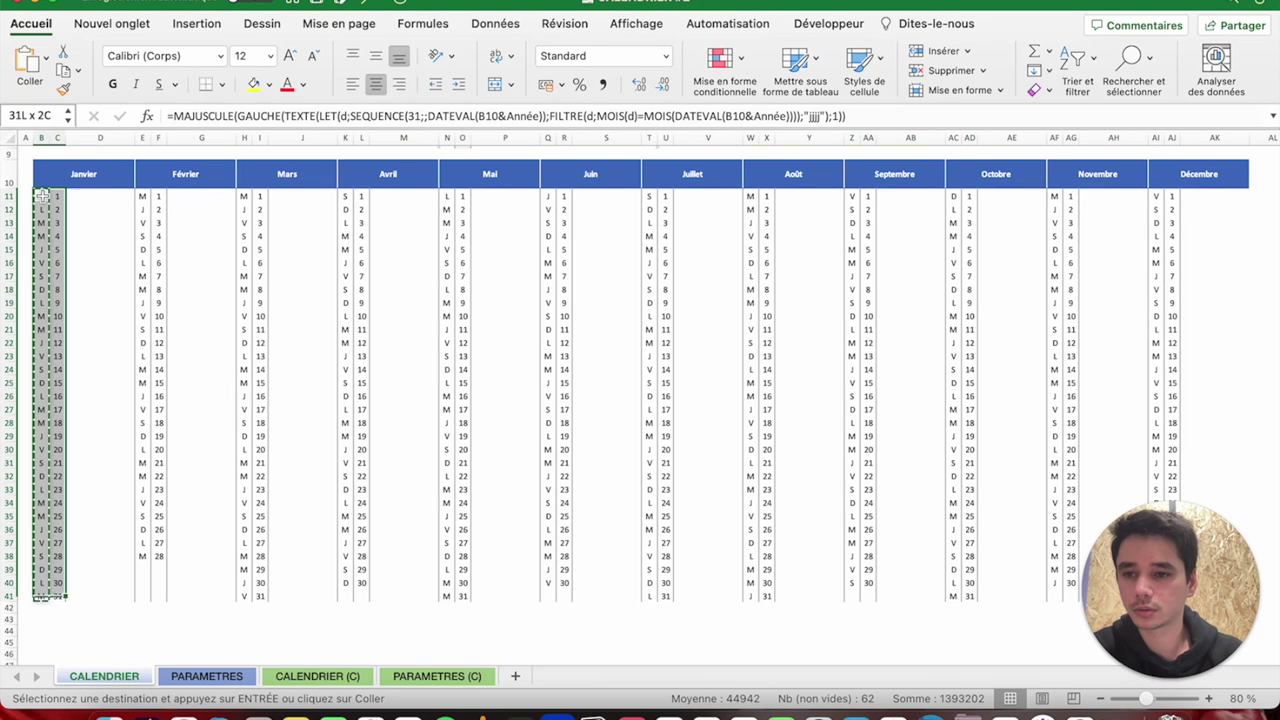
key(shift+Right)
key(shift+Right)
key(shift+Right)
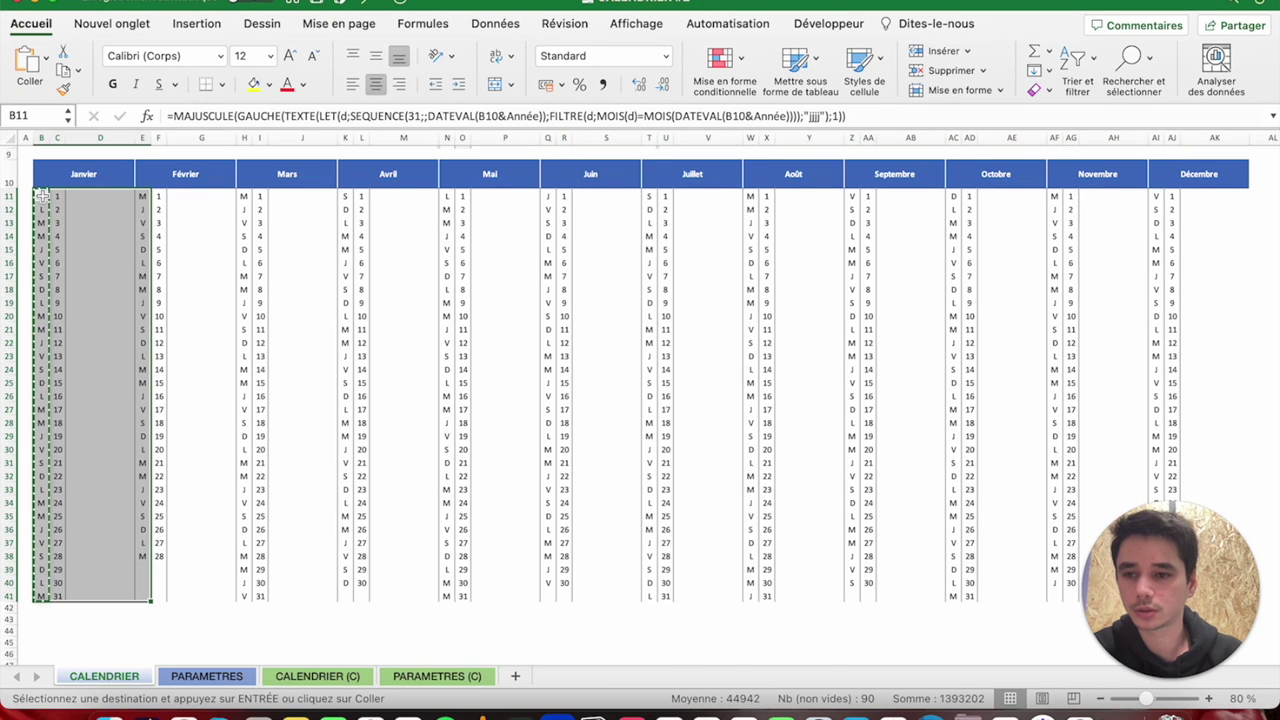
key(shift+Left)
key(shift+Left)
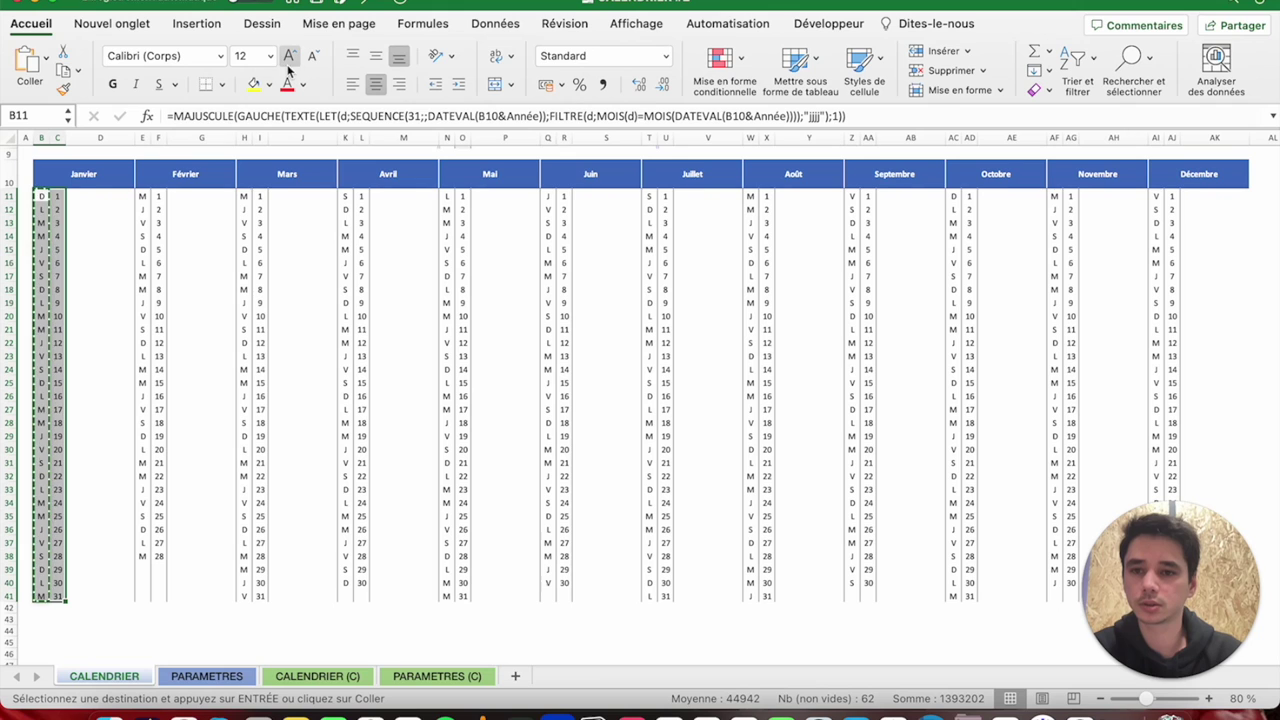
Colour January's day letters and numbers blue and paste them into Février through Juin.
click(303, 84)
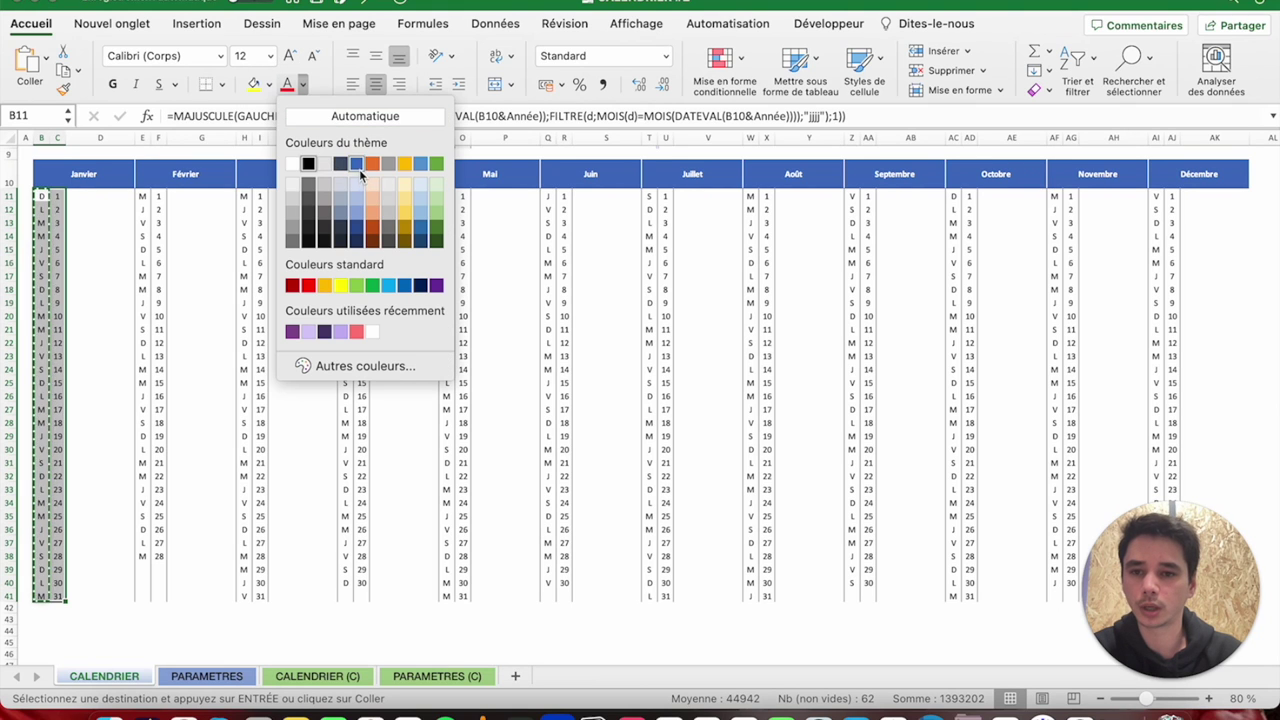
click(357, 165)
key(Right)
key(Right)
key(Right)
key(super+v)
key(Right)
key(Right)
key(Right)
key(super+v)
key(Right)
key(Right)
key(Right)
key(super+v)
key(Right)
key(Right)
key(Right)
key(super+v)
Paste the blue day formulas into Juillet through Décembre, then inspect the B11 formula.
key(Right)
key(Right)
key(Right)
key(super+v)
key(Right)
key(Right)
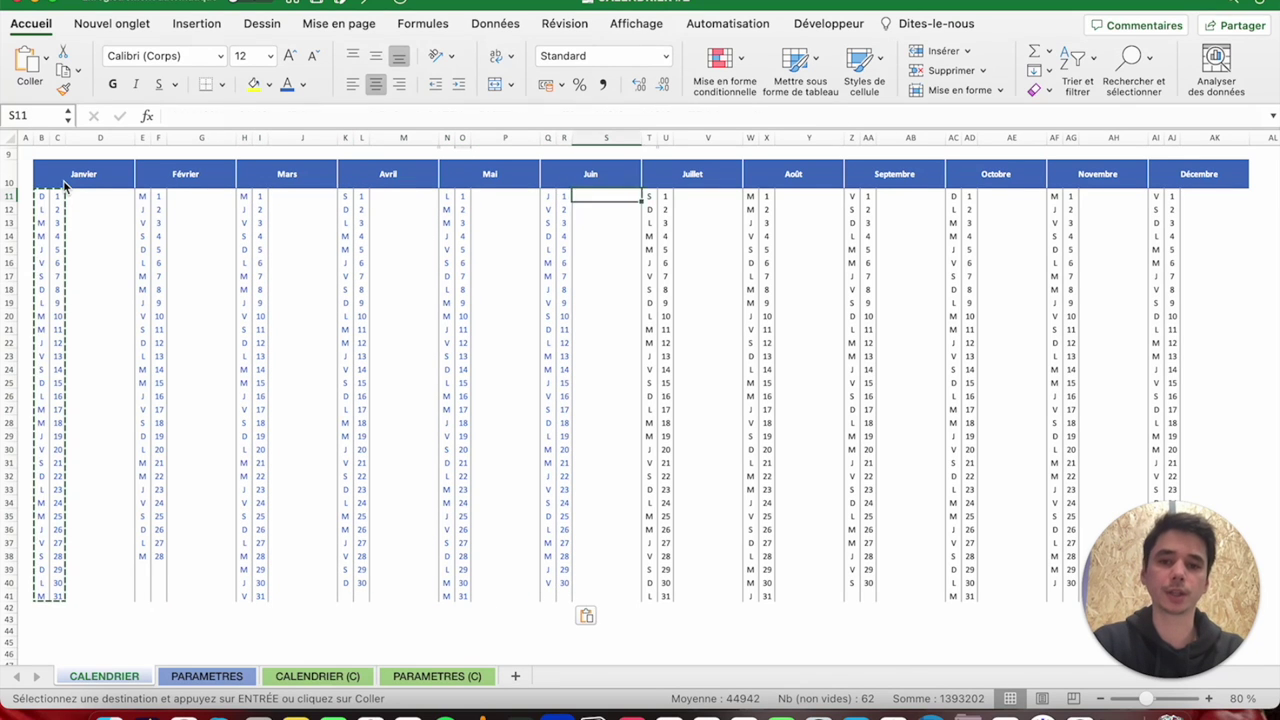
key(Right)
key(super+v)
key(Right)
key(Right)
key(Right)
text(=MAJUSCULE(GAUCHE(TEXTE(LET(d;SEQUENCE(31;;DATEVAL(Z10&Année));FILTRE(d;MOIS(d)=MOIS(DATEVAL(Z10&Année))));"jjjj");1)))
key(Right)
key(Right)
key(Right)
key(super+v)
key(Right)
key(Right)
key(Right)
key(Right)
key(super+v)
key(Right)
key(Right)
key(Right)
key(super+v)
key(Right)
key(Right)
key(Right)
key(super+v)
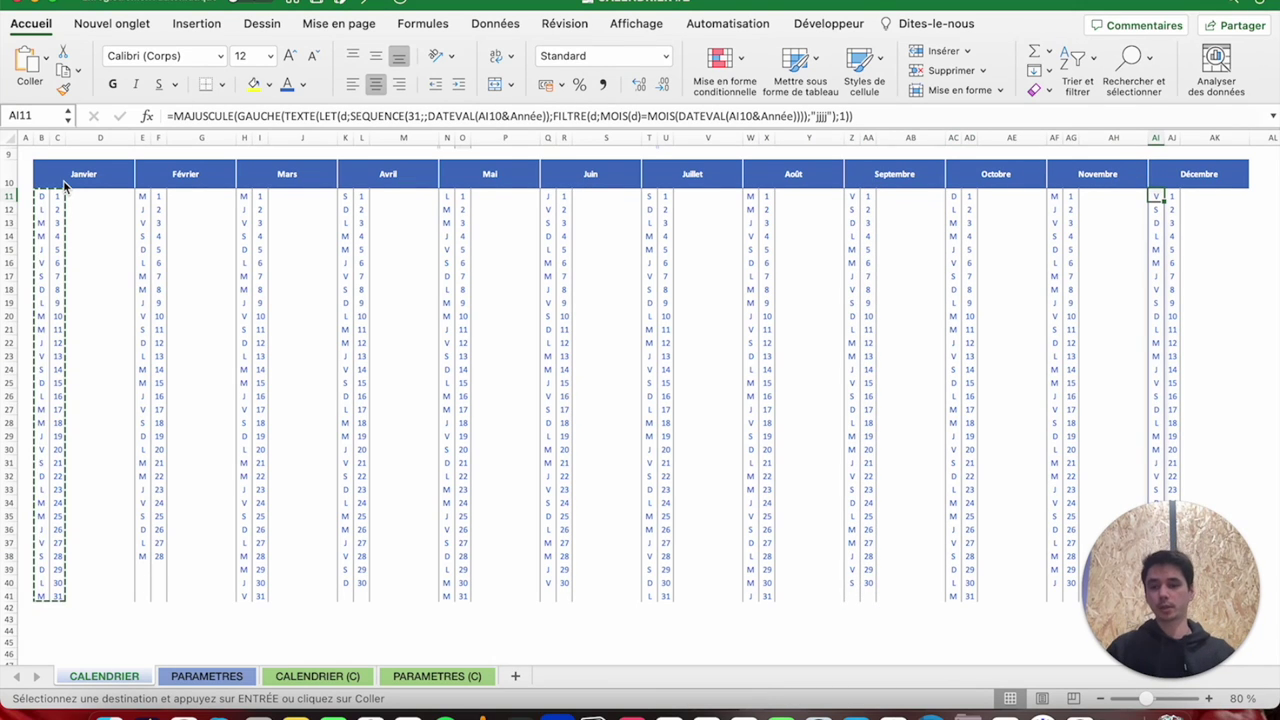
click(41, 196)
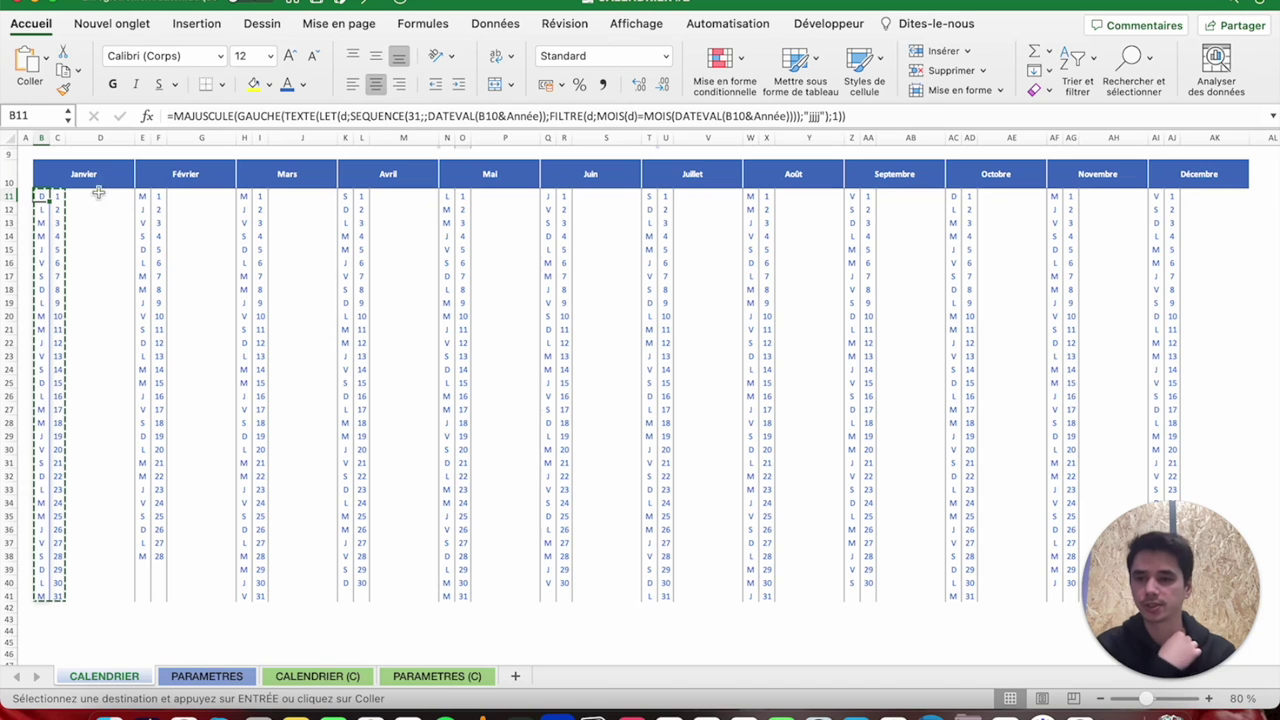
Review January's day-number formulas in C11:C41 and the empty D cells, then show PARAMETRES.
click(59, 197)
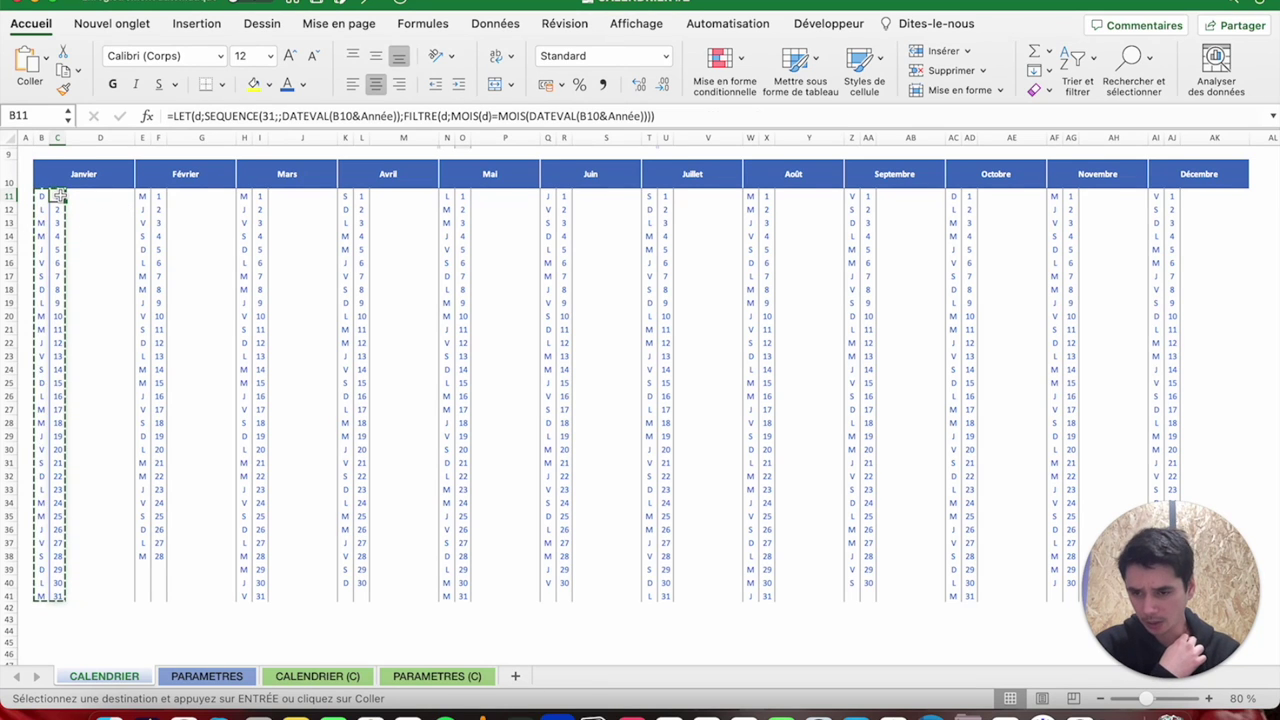
drag(60, 199, 58, 596)
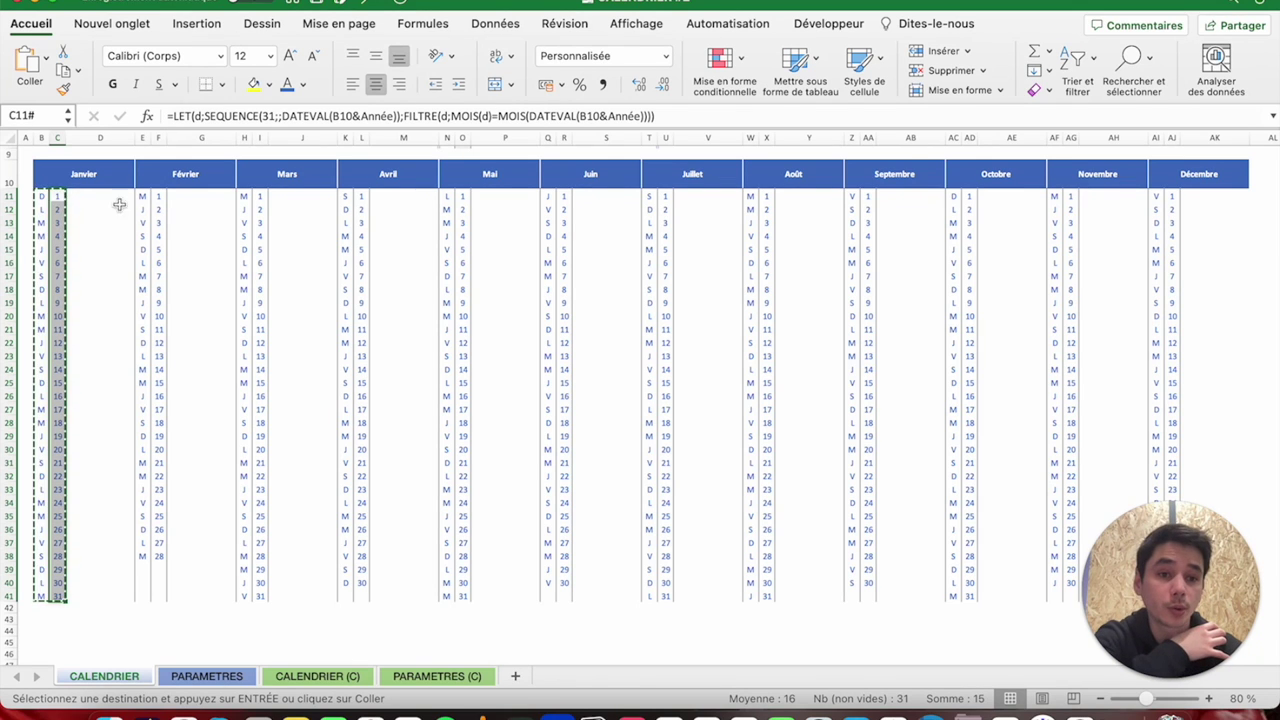
scroll(382, 266, up, 5)
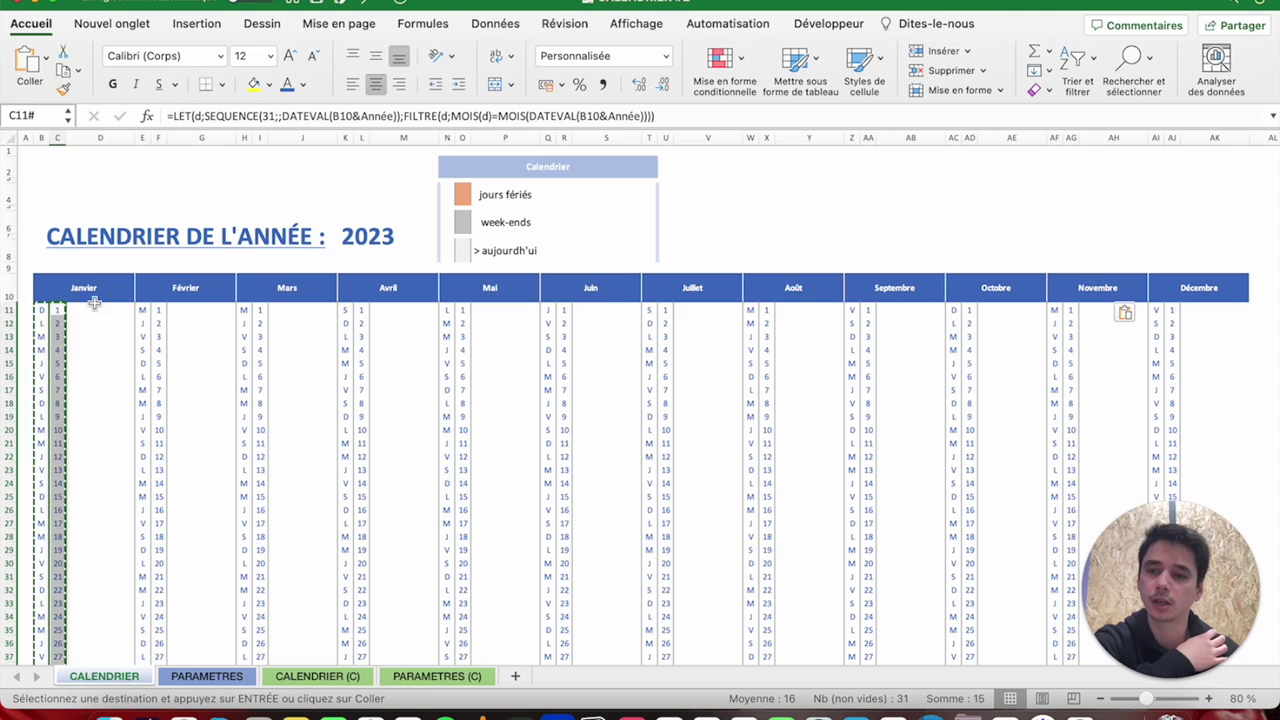
drag(88, 310, 95, 497)
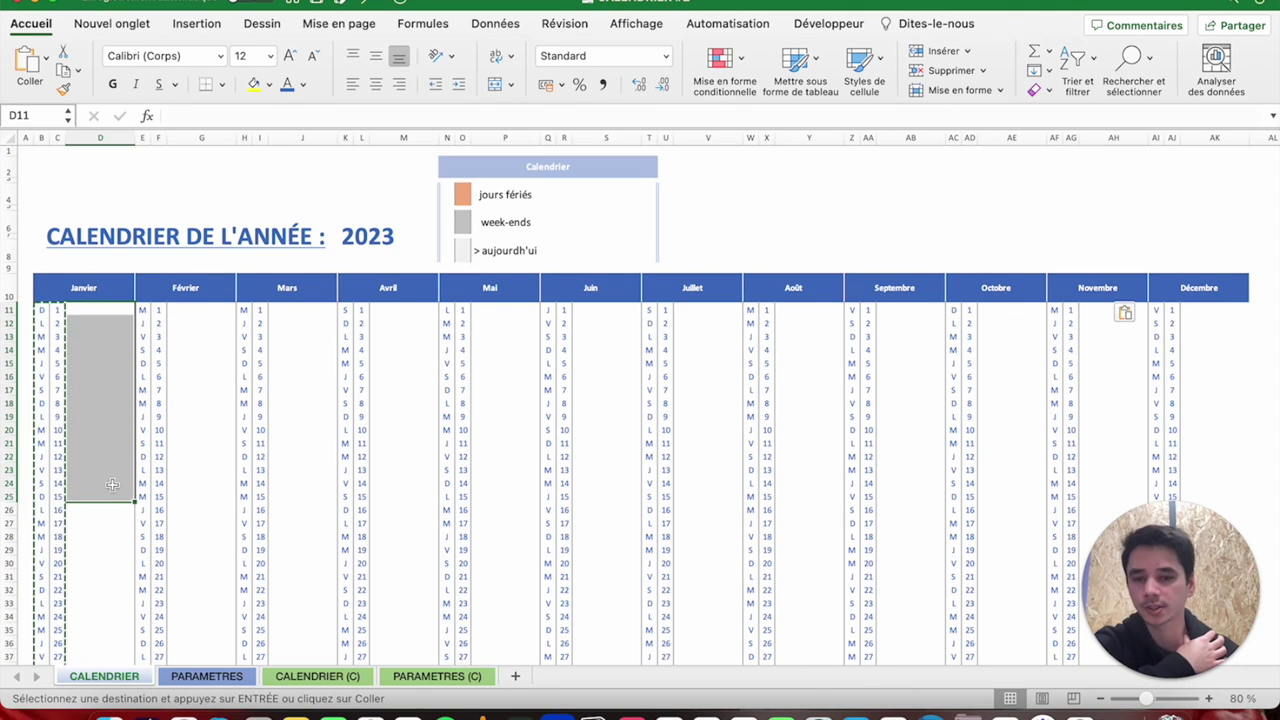
click(317, 676)
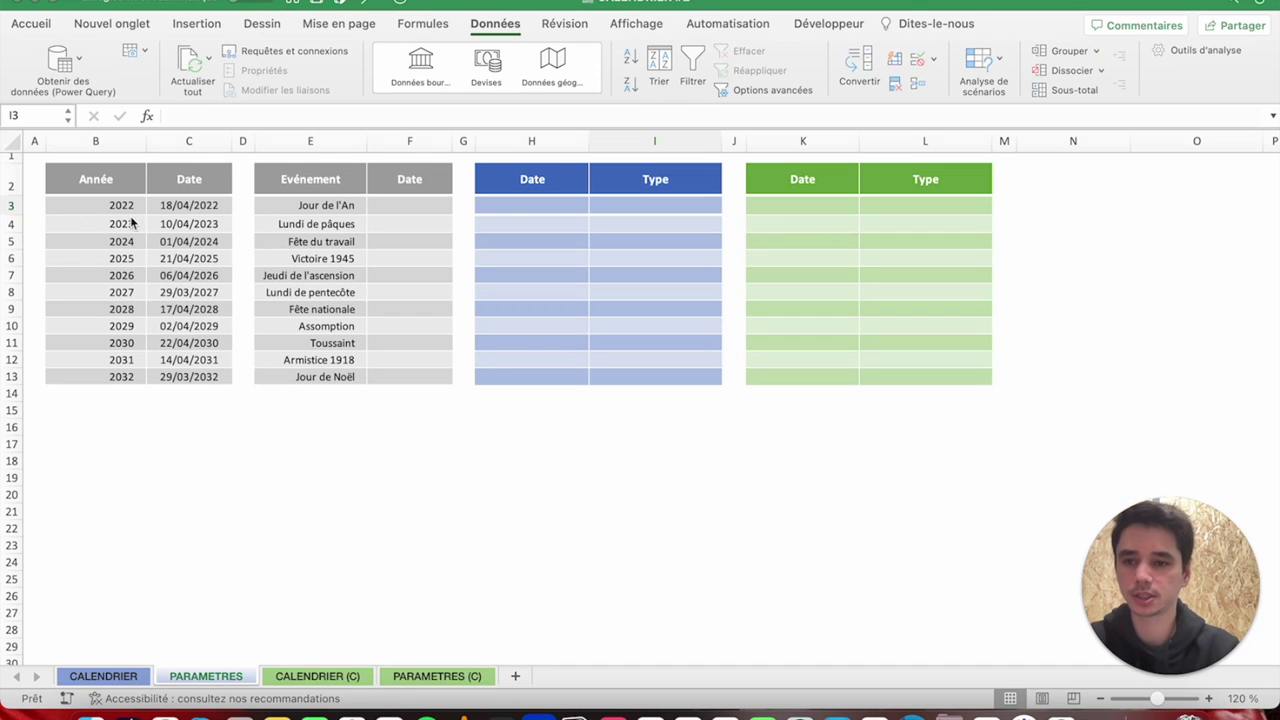
Walk through the Année/Date, holiday and formation tables, then switch to CALENDRIER (C).
click(105, 181)
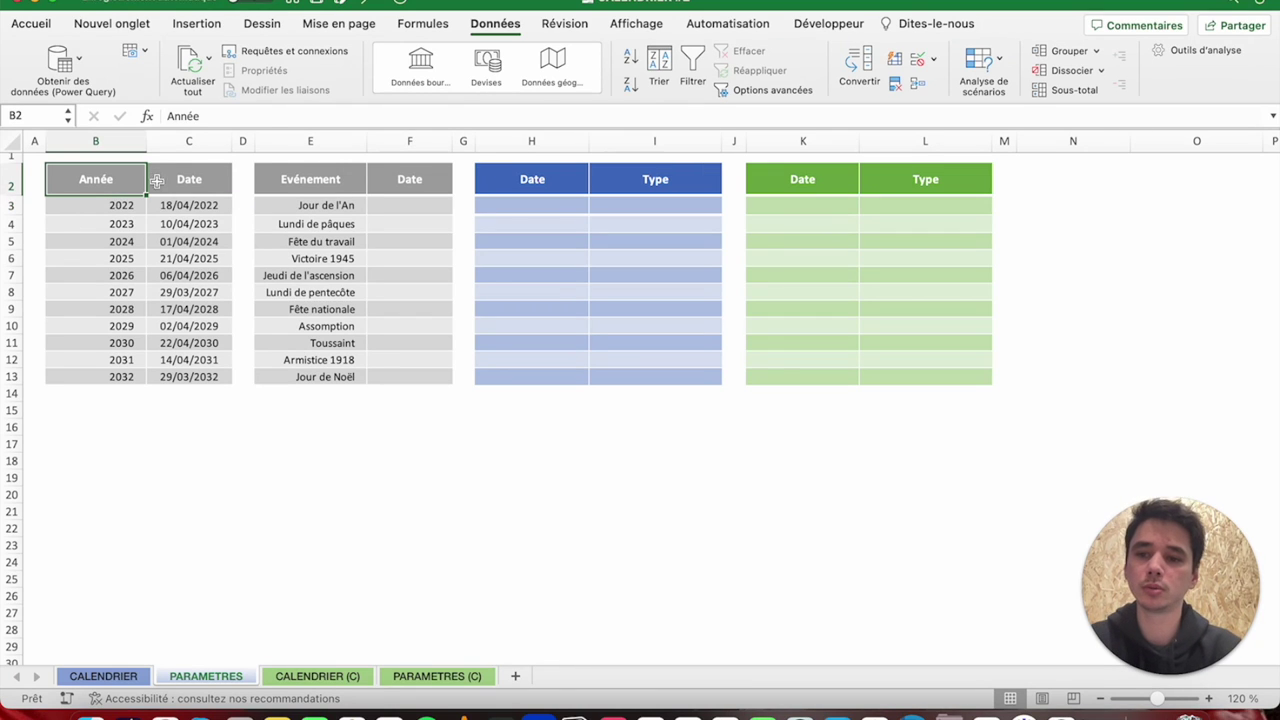
drag(180, 205, 188, 378)
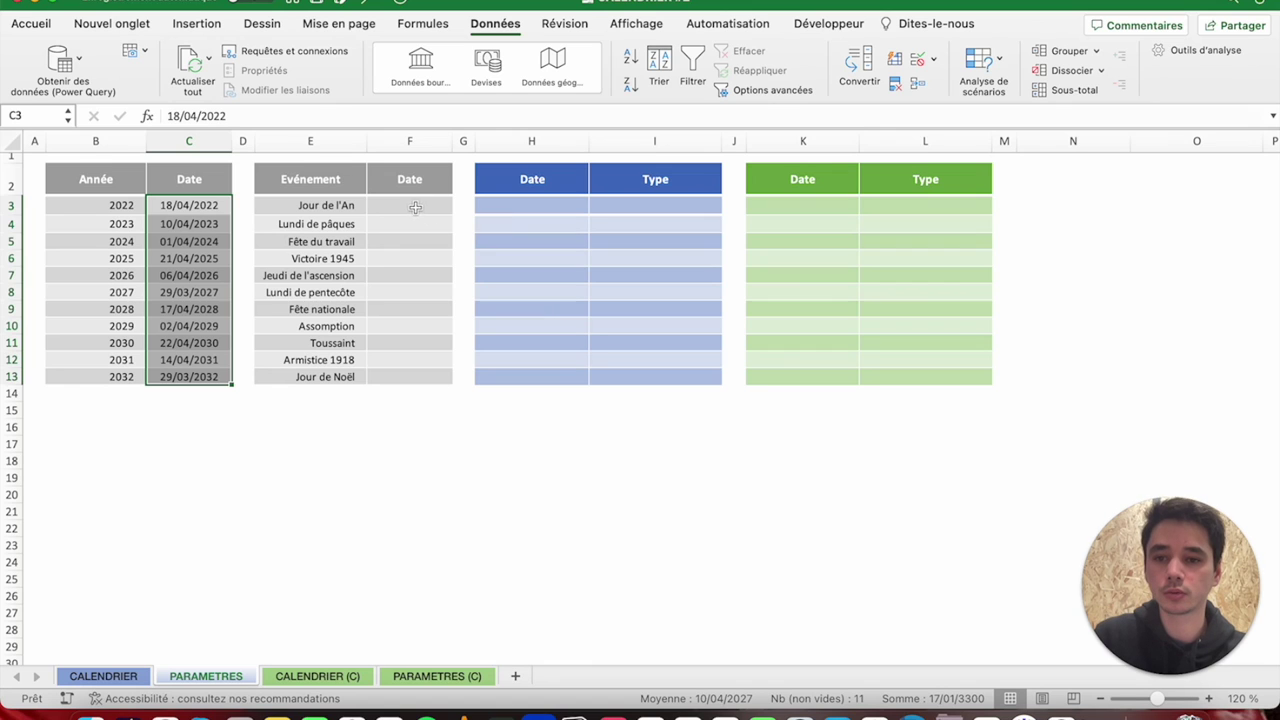
click(396, 204)
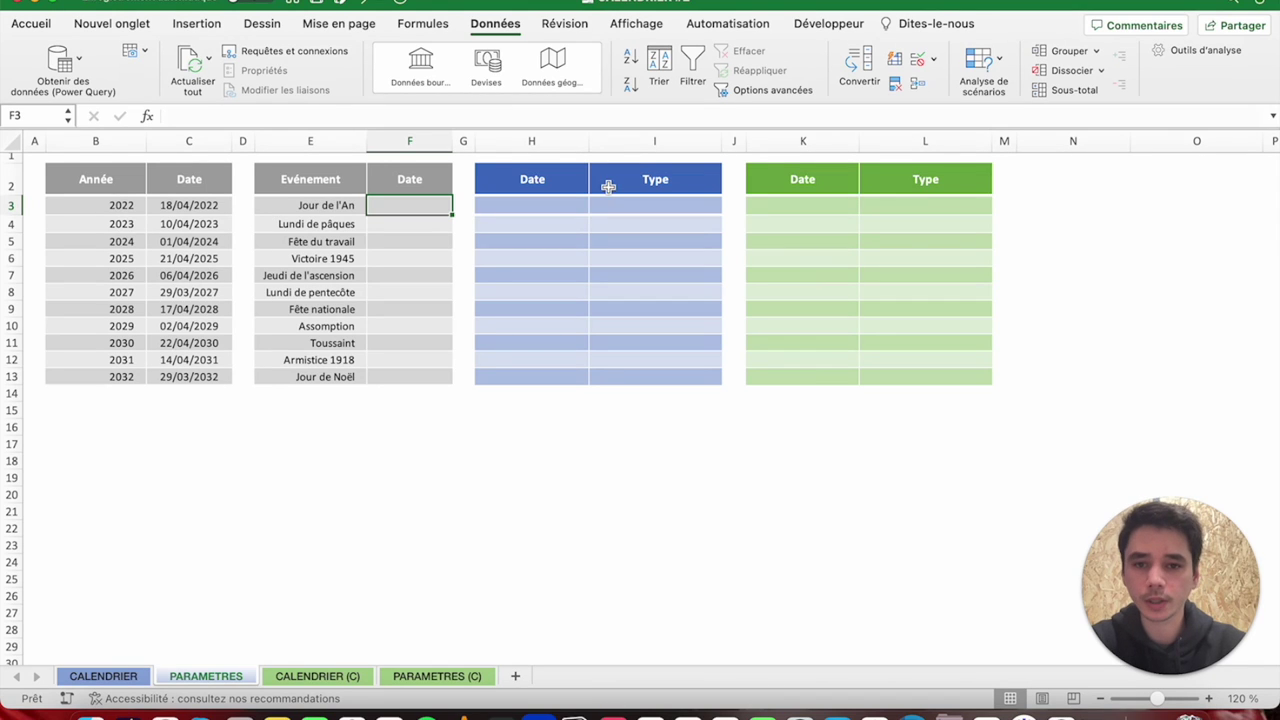
click(530, 204)
scroll(565, 206, up, 1)
scroll(548, 189, down, 1)
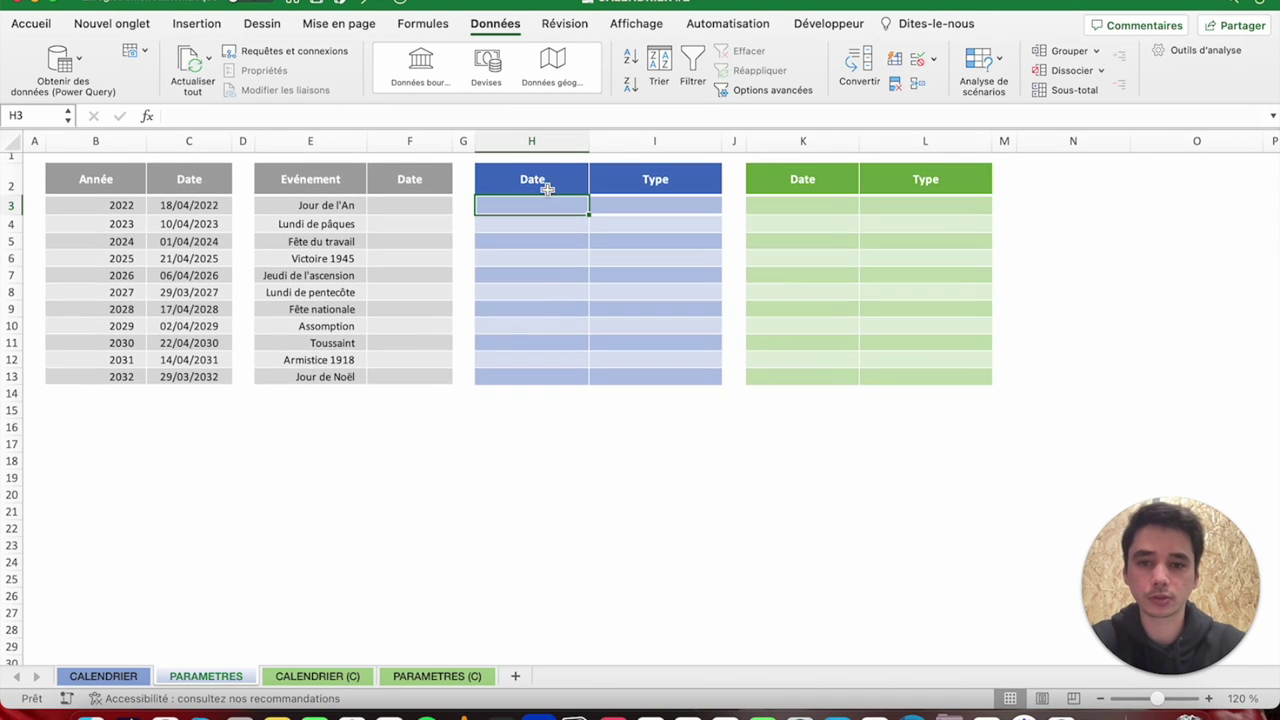
click(548, 179)
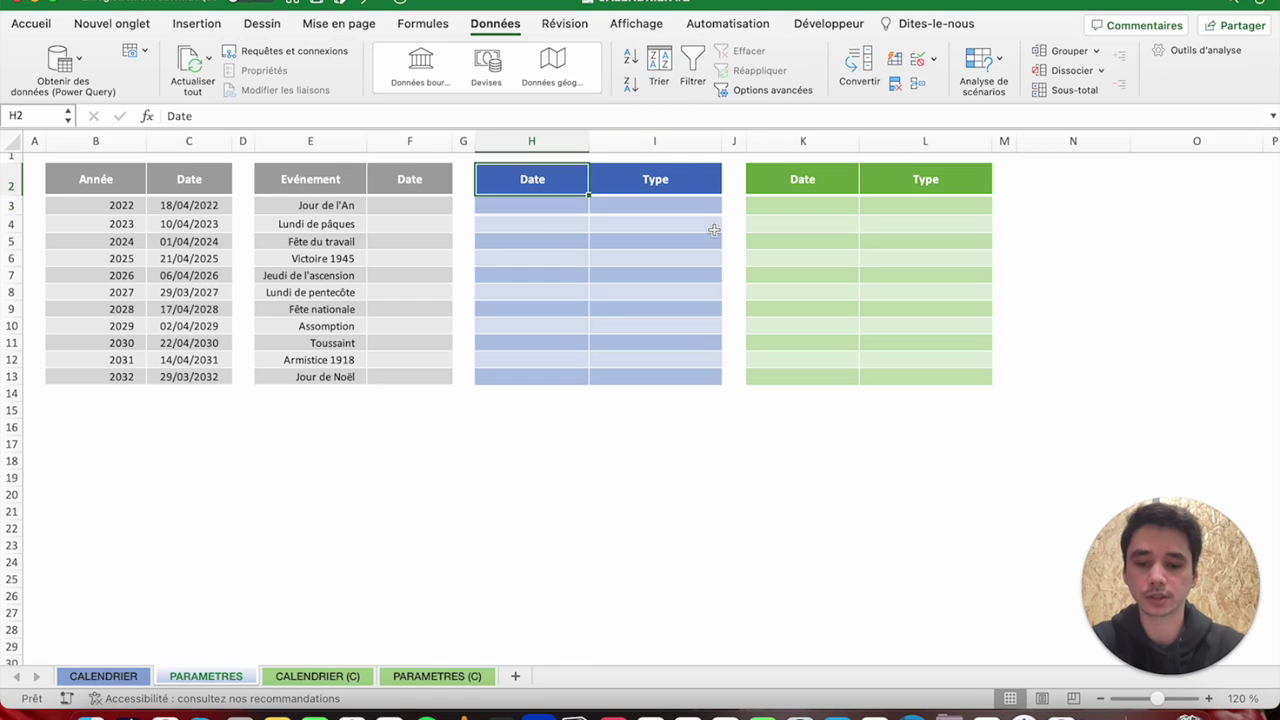
click(318, 676)
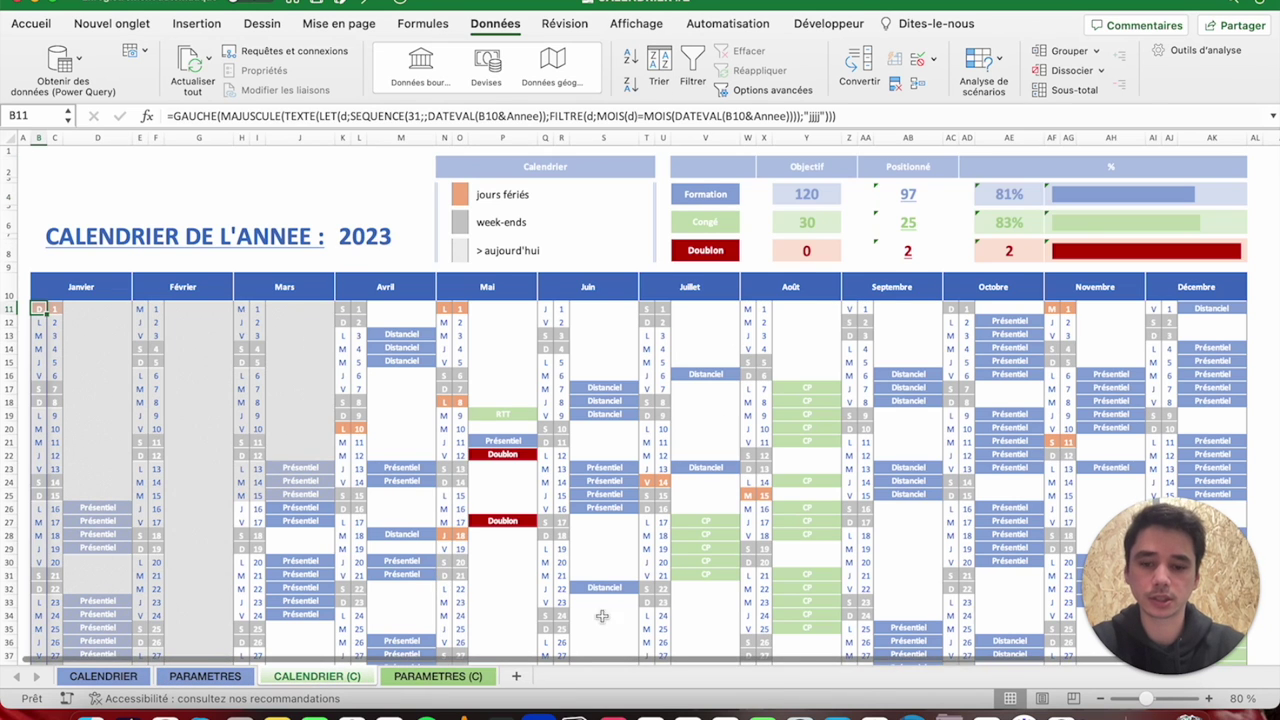
Compare the filled formation and leave tables in PARAMETRES (C), then return to PARAMETRES.
click(468, 677)
click(540, 168)
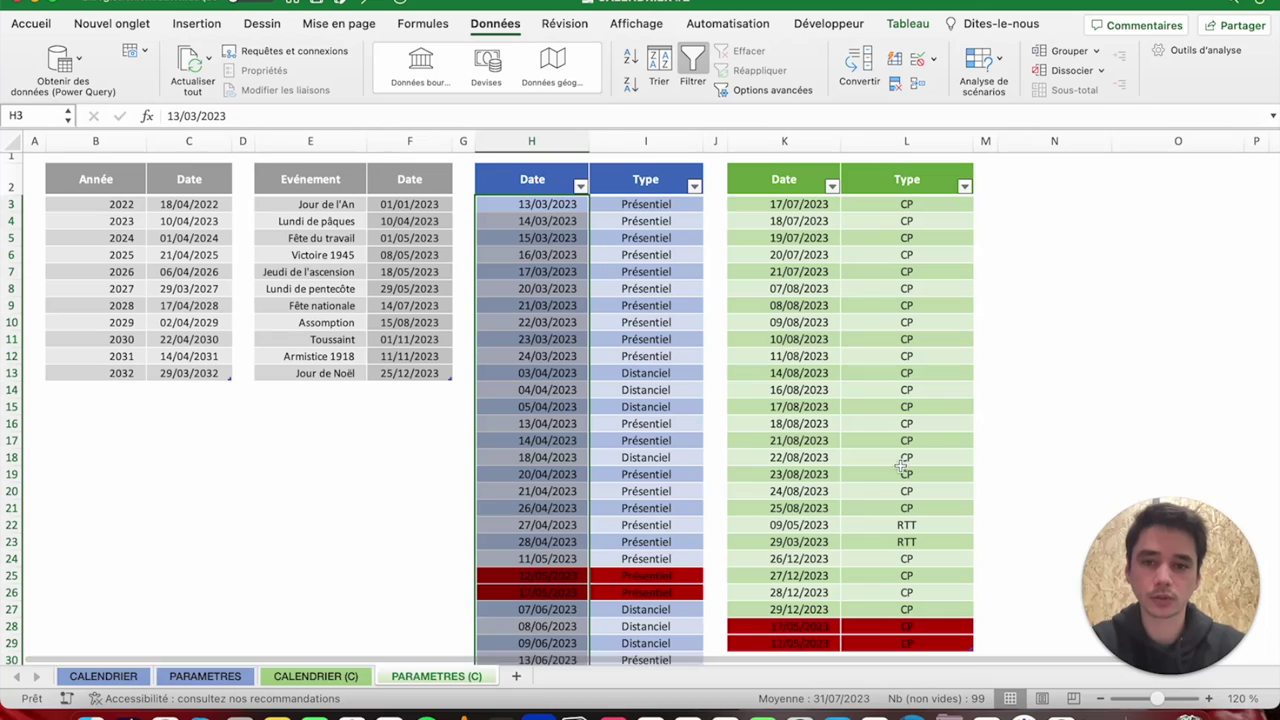
click(667, 162)
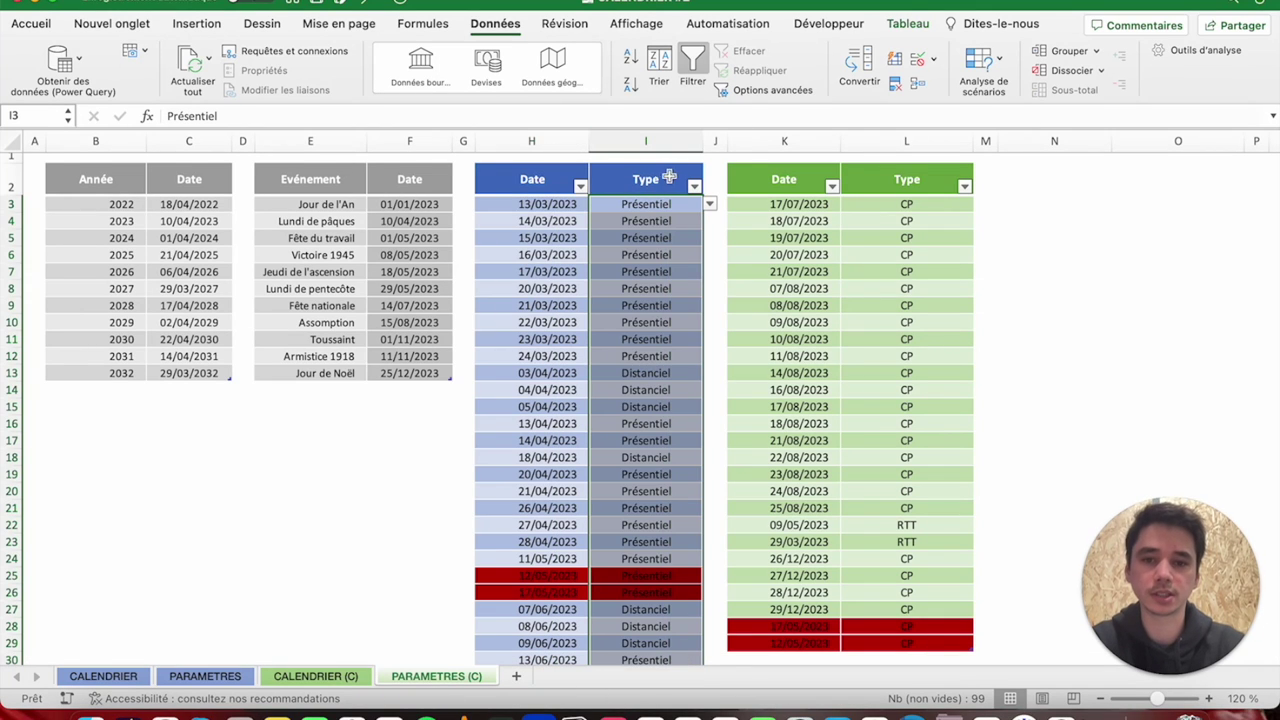
click(556, 175)
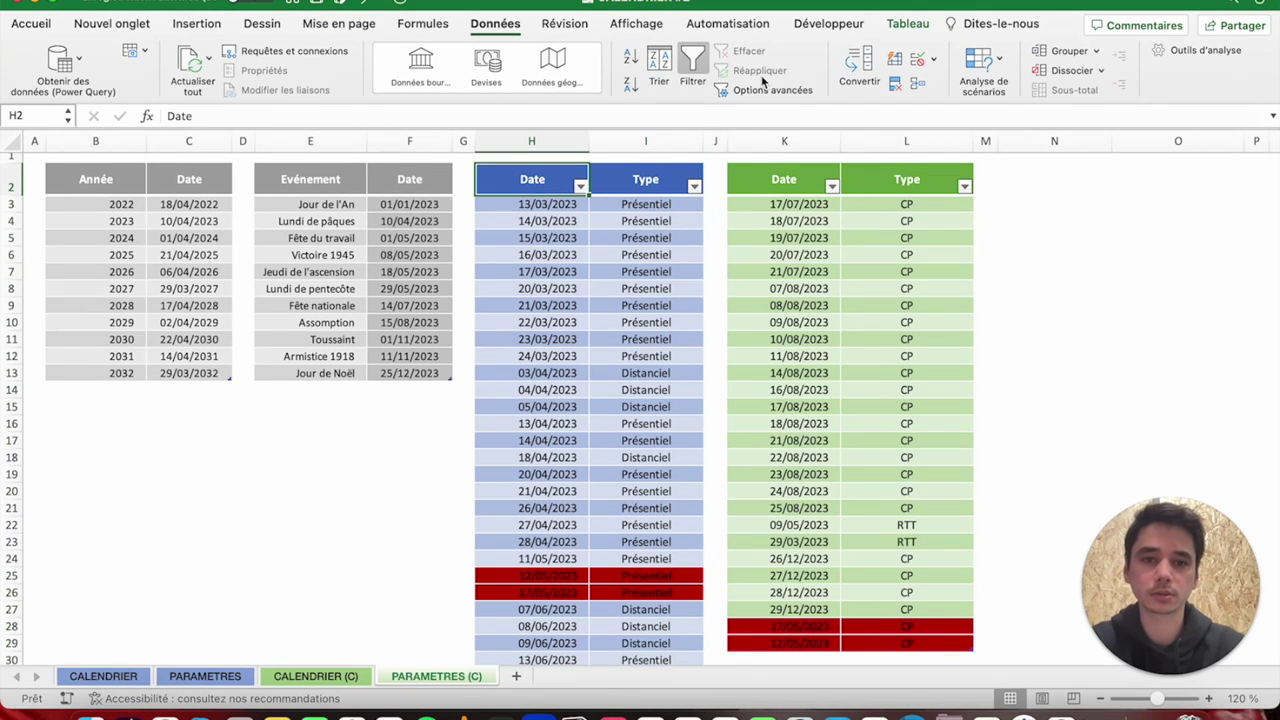
click(804, 175)
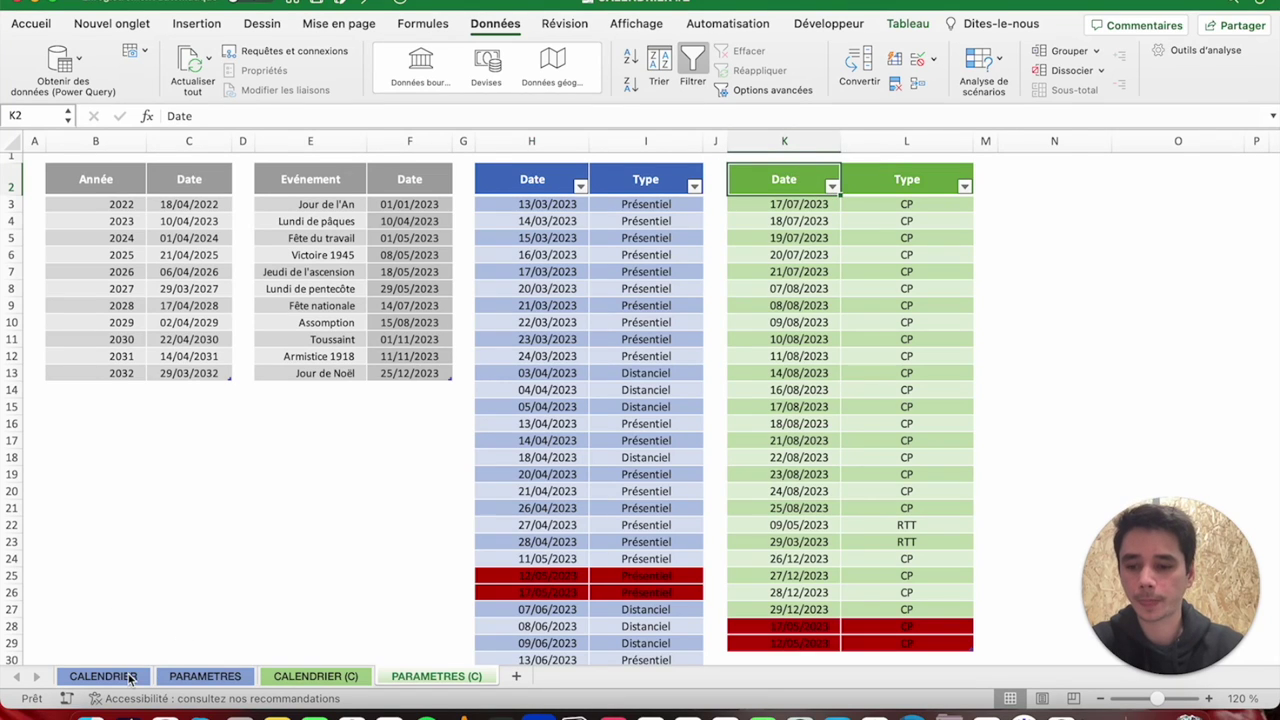
click(183, 680)
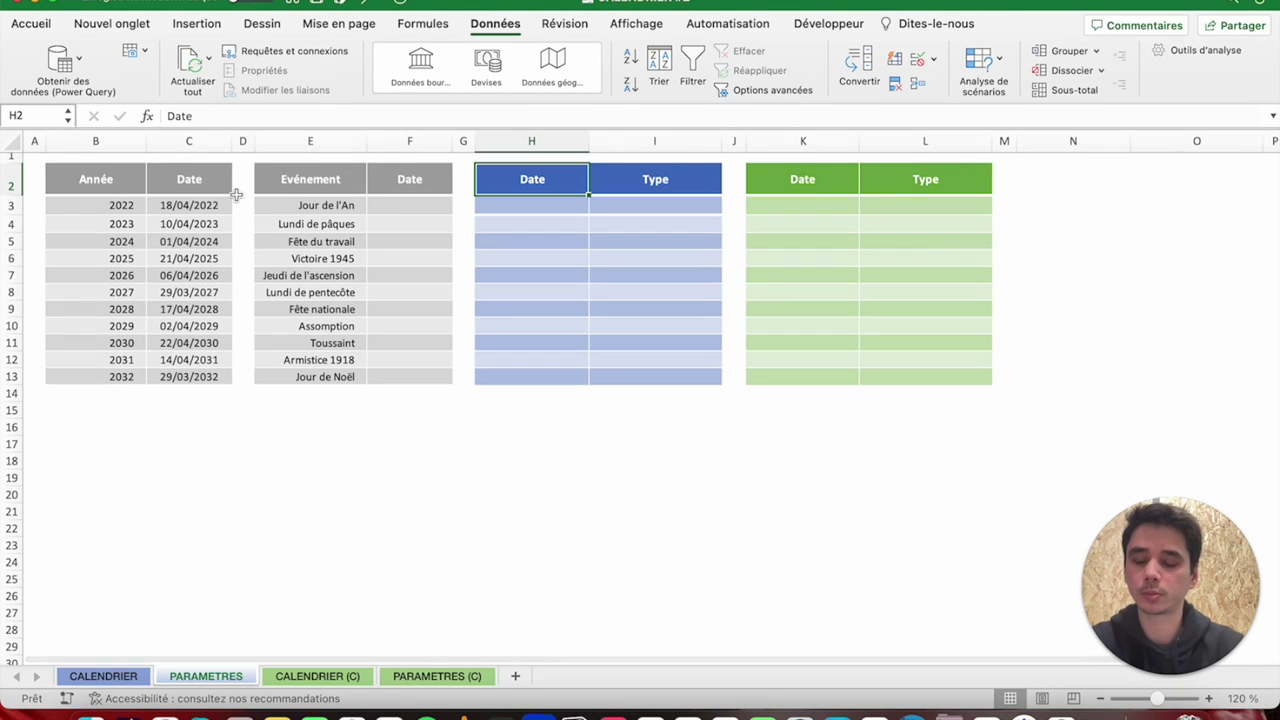
Turn the Année/Date range B2:C13 into a table without filter buttons.
drag(92, 178, 205, 378)
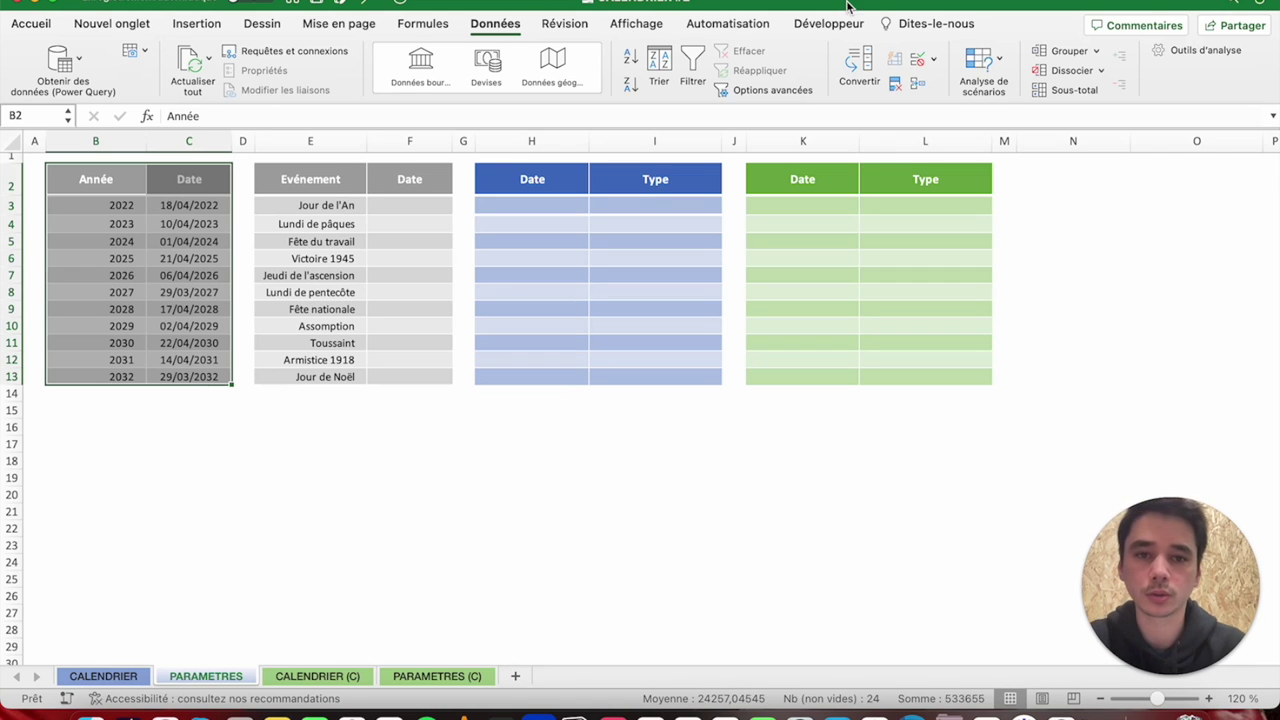
click(196, 25)
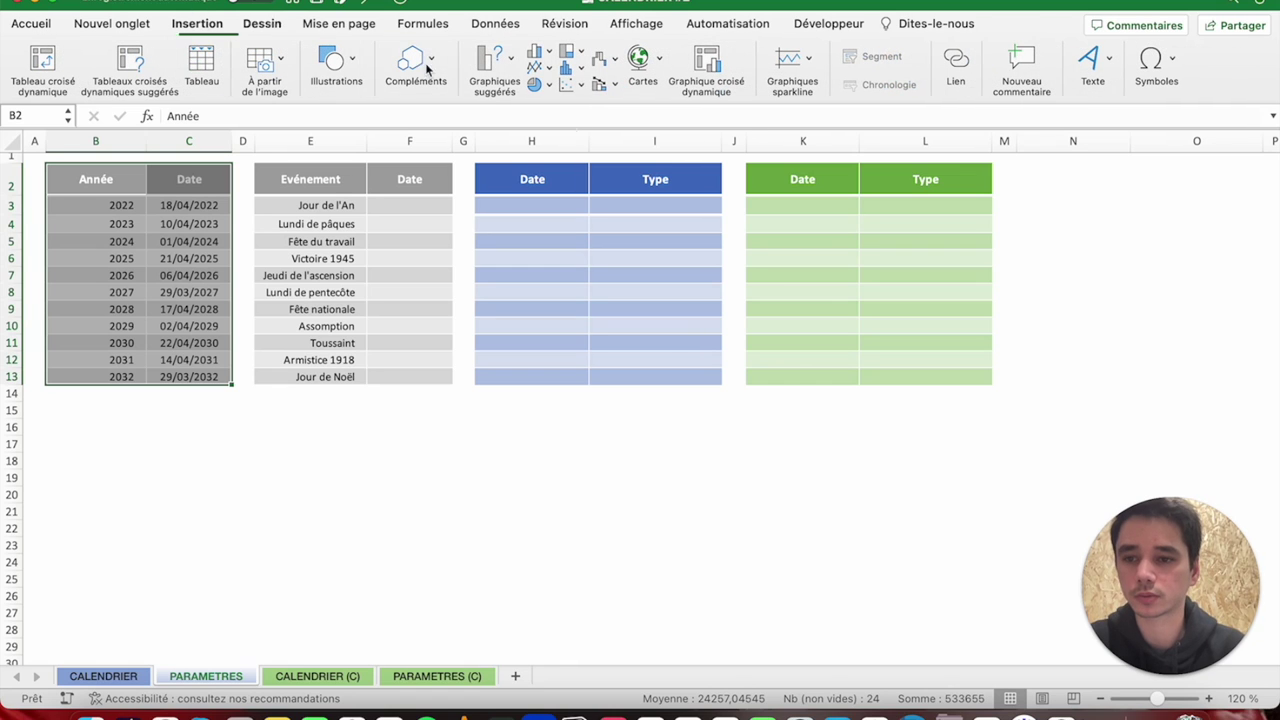
click(201, 73)
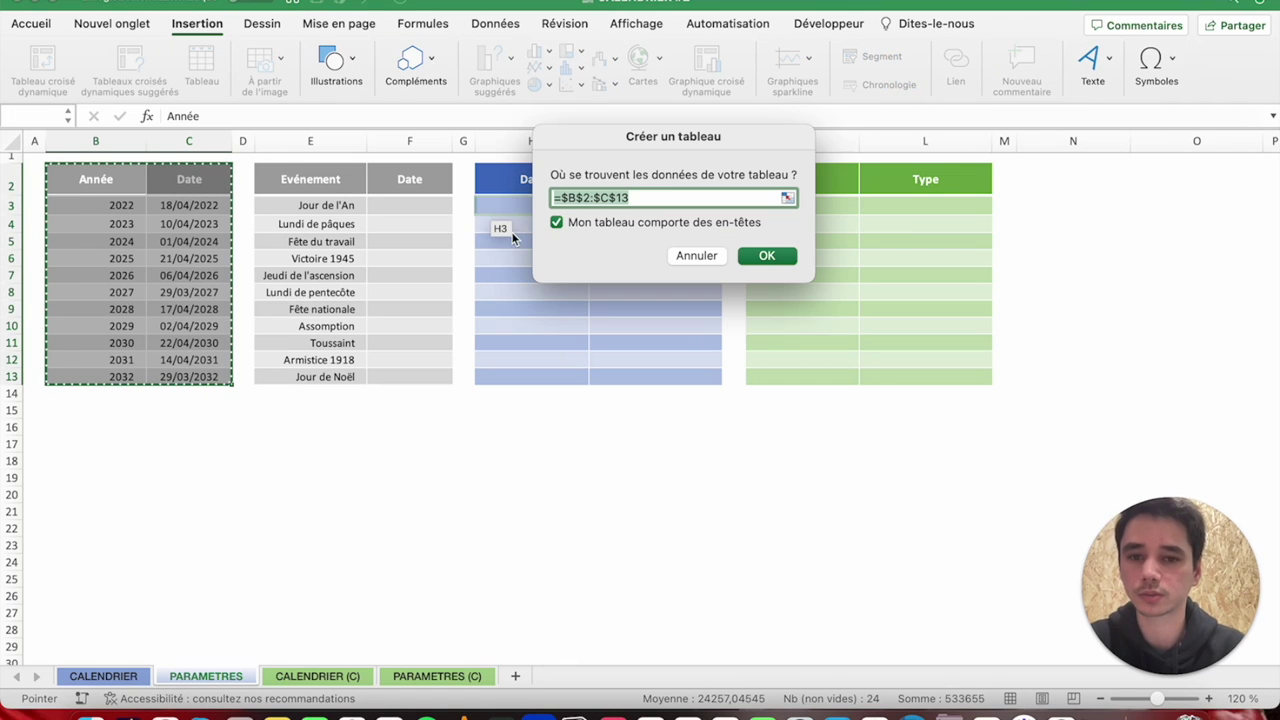
click(785, 259)
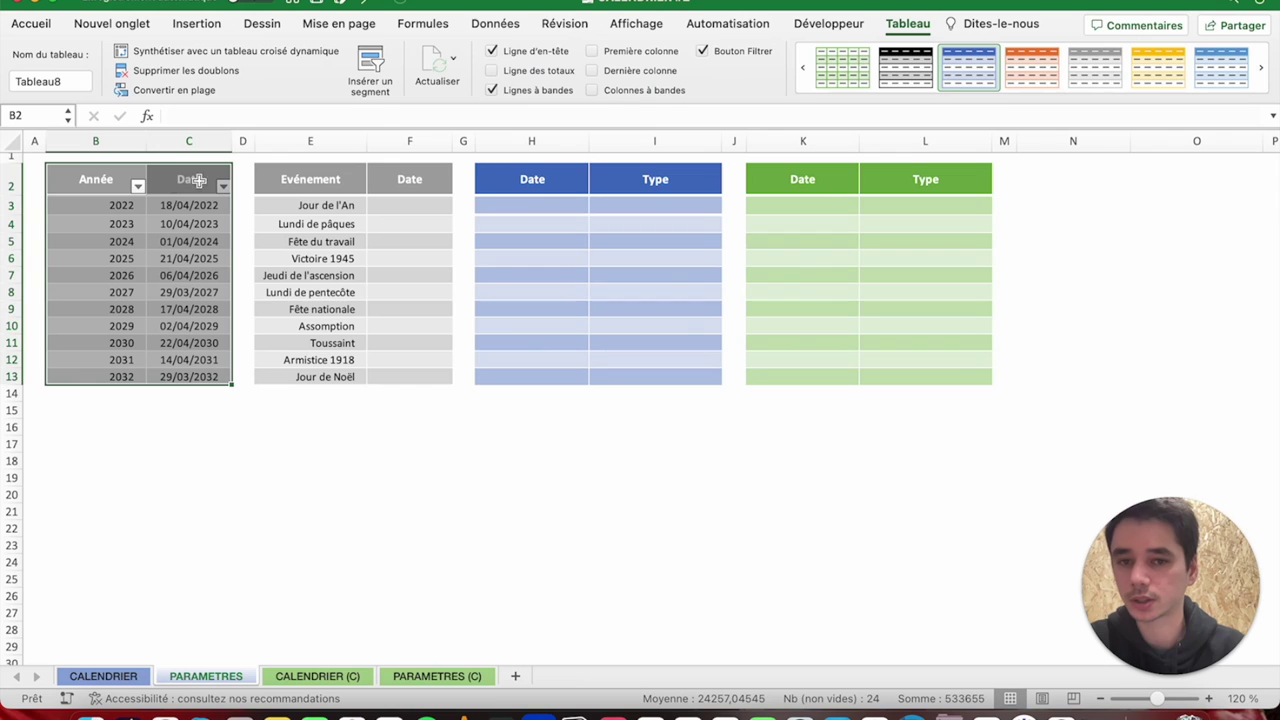
click(703, 51)
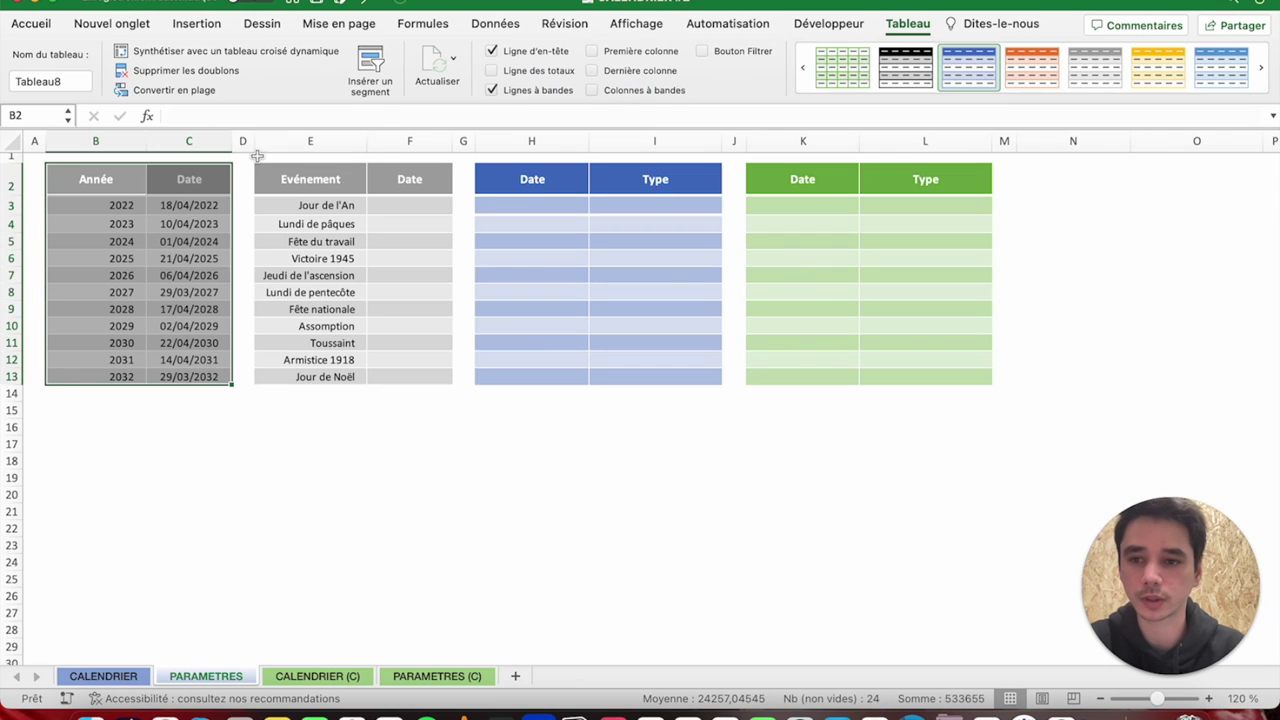
Turn the Evénement/Date range E2:F13 into a second table, then select the Easter-date table.
drag(279, 181, 425, 374)
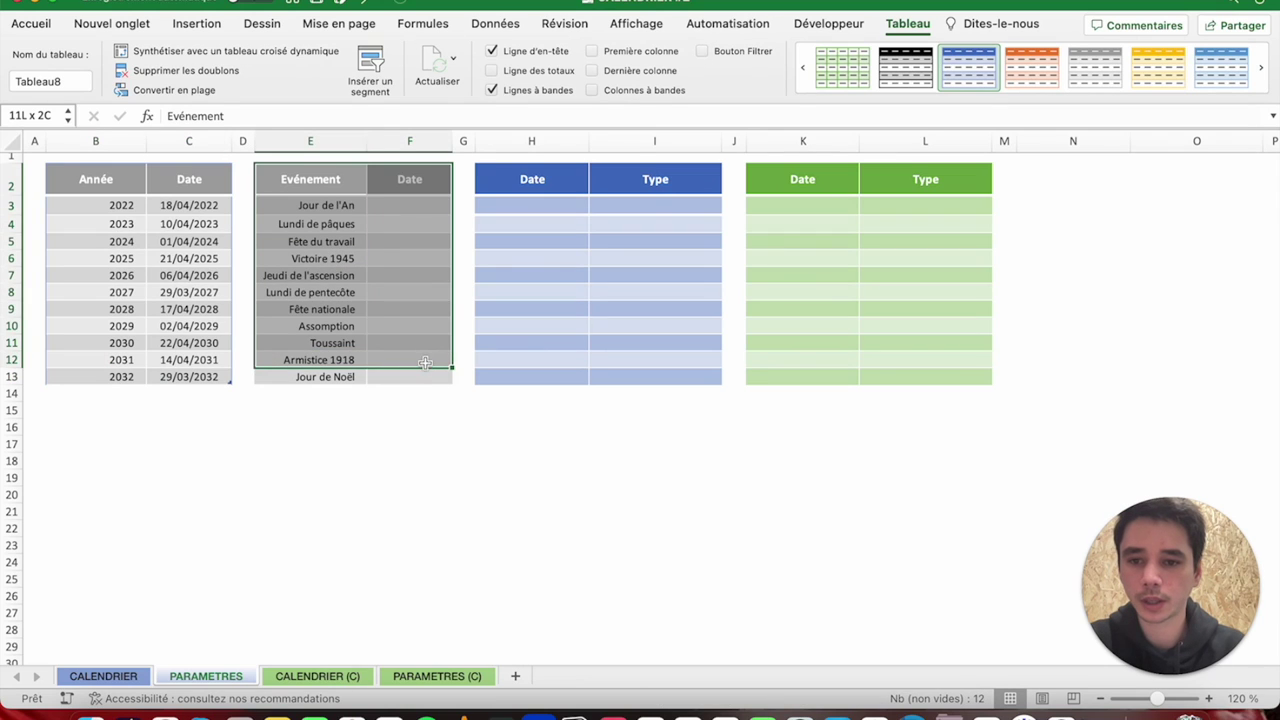
click(200, 24)
click(201, 62)
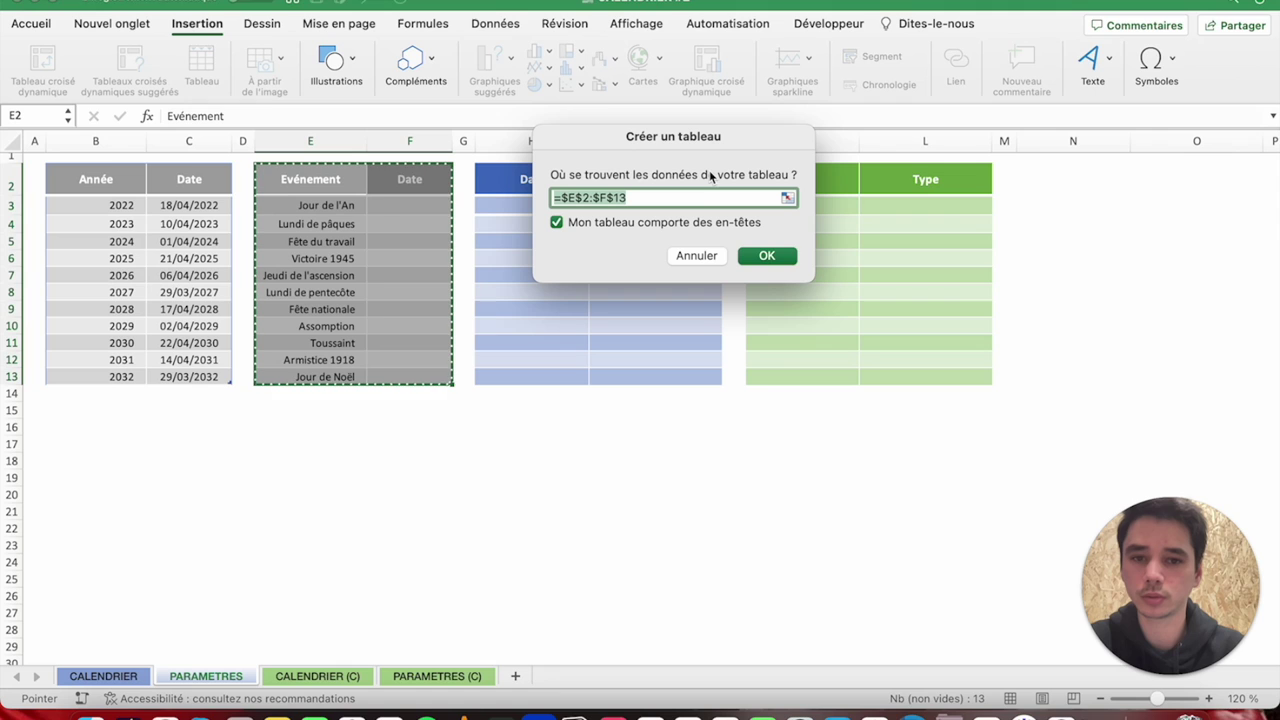
click(766, 255)
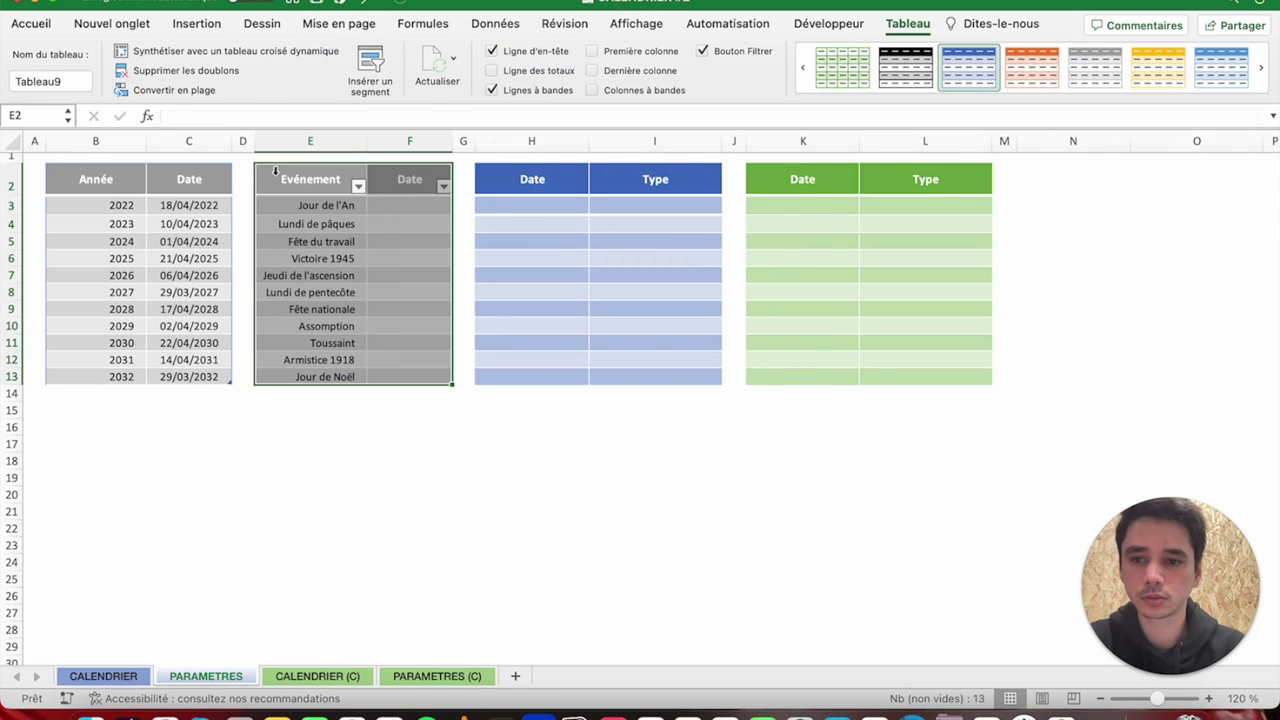
click(115, 181)
click(75, 79)
Rename the Easter-date table, then name the holiday table Tableau_feries.
key(BackSpace)
key(BackSpace)
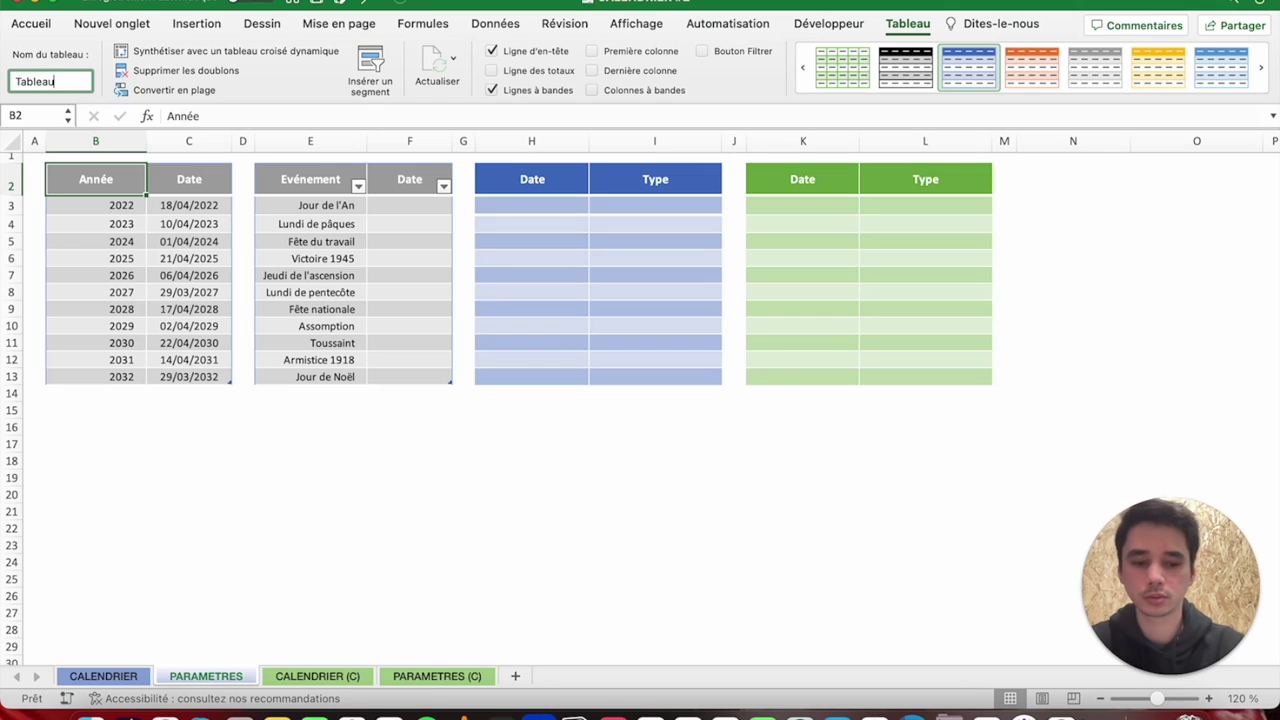
text(_parqu)
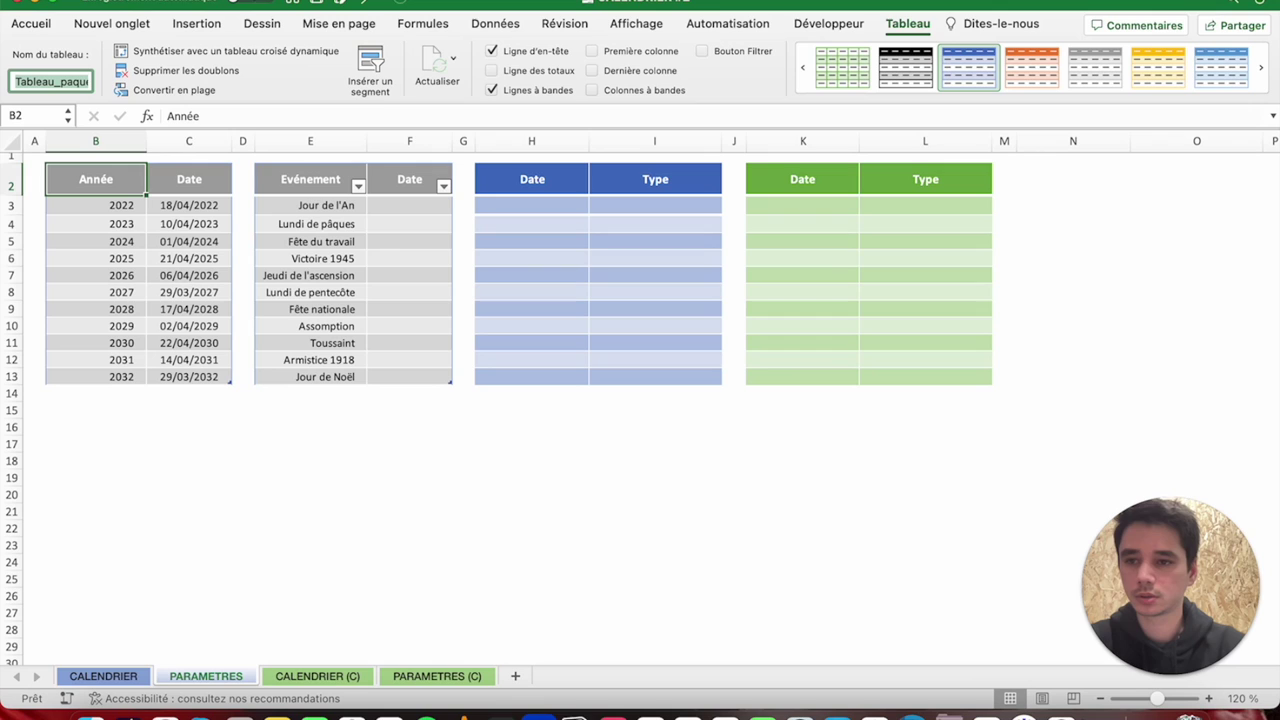
click(280, 182)
click(70, 84)
key(BackSpace)
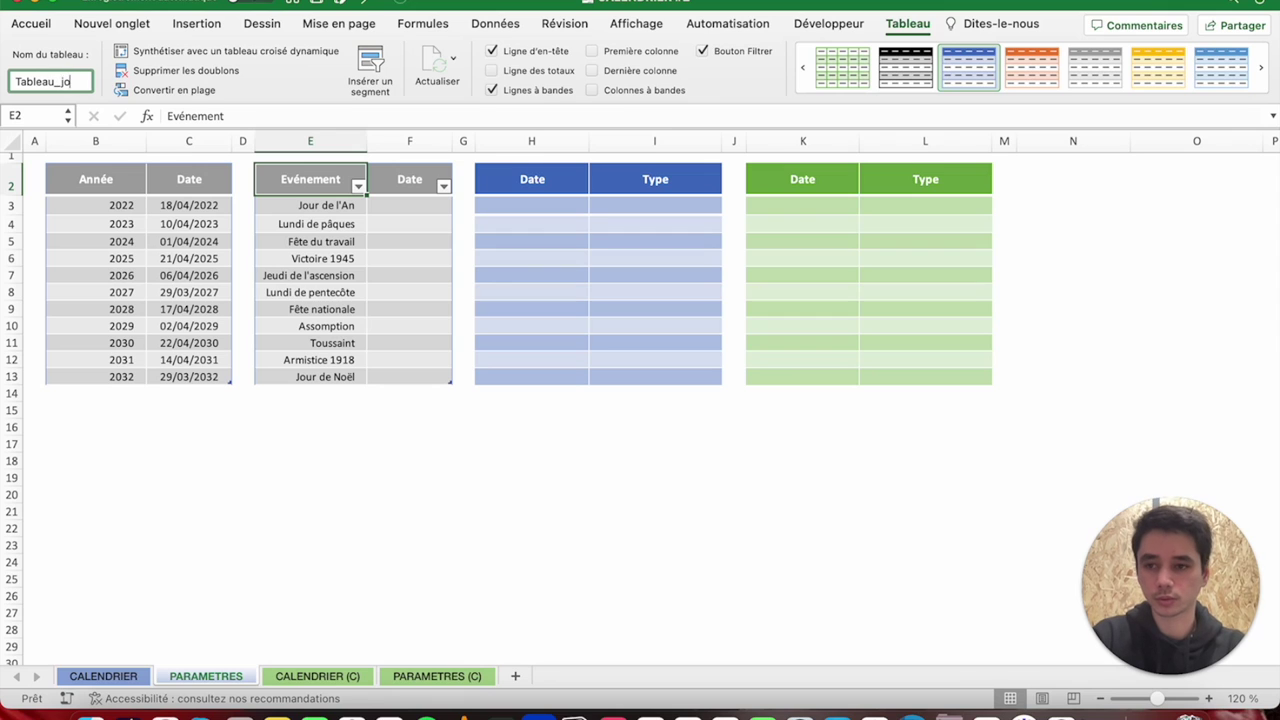
text(s)
key(Escape)
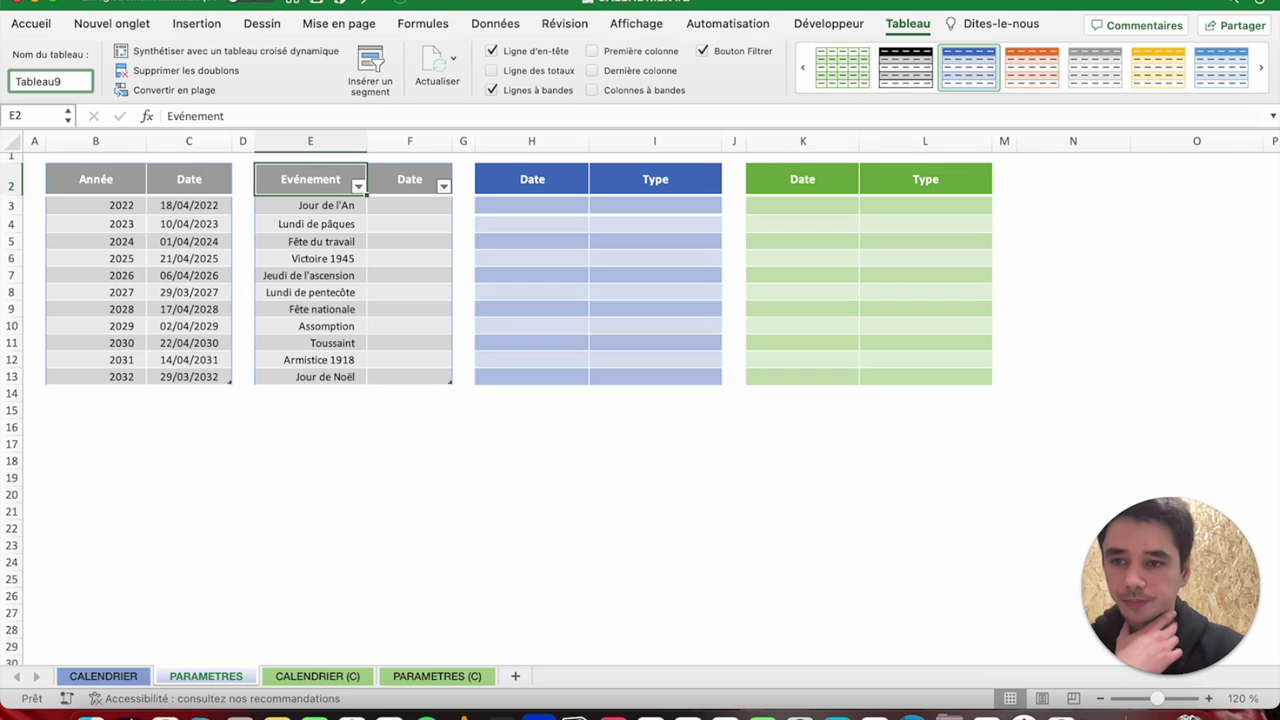
key(BackSpace)
text(_ferie)
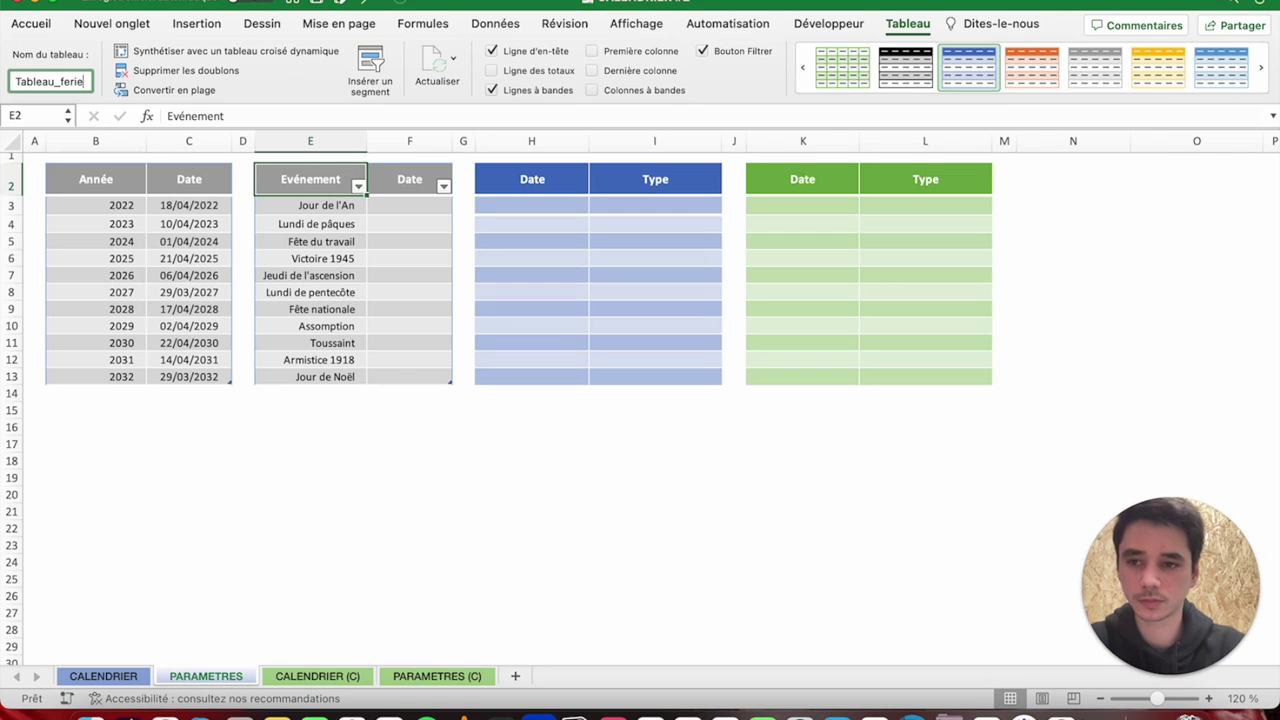
text(s)
key(Return)
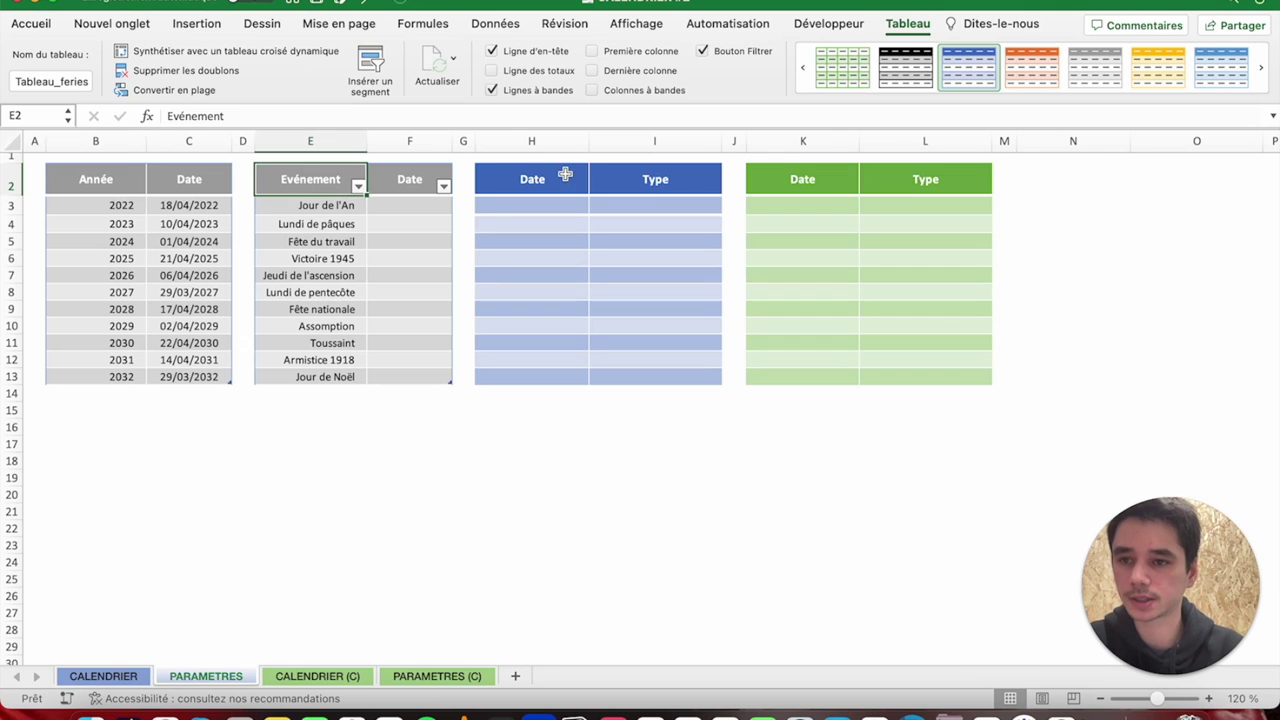
mouse_move(553, 173)
mouse_down()
mouse_move(651, 403)
mouse_move(651, 376)
mouse_up()
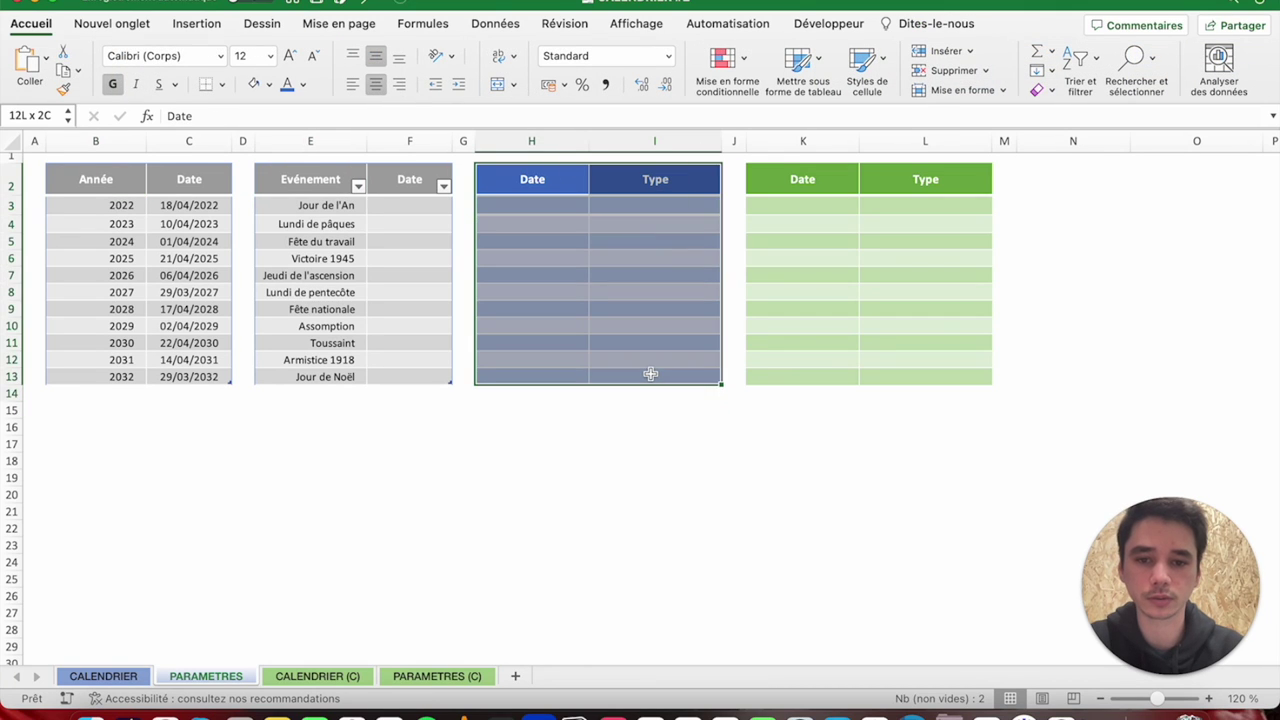
Turn the blue block H2:I13 into a table with headers and no filter arrows.
click(192, 23)
click(201, 62)
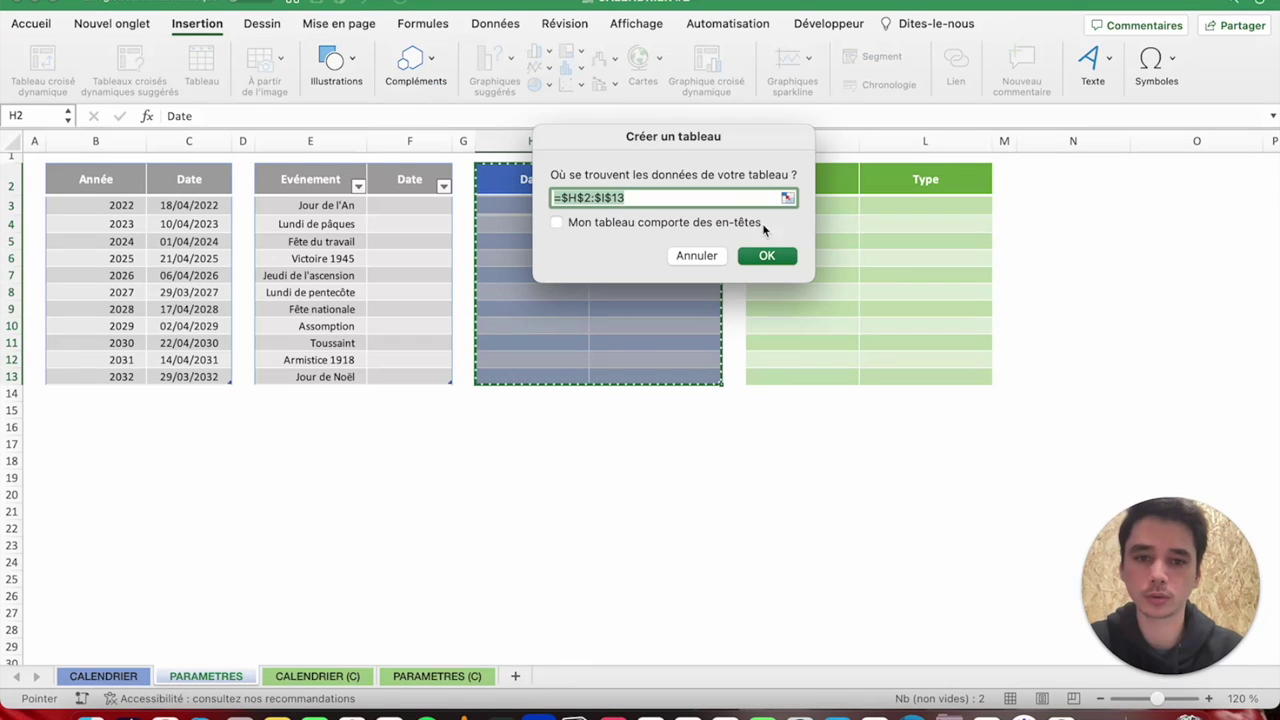
click(775, 259)
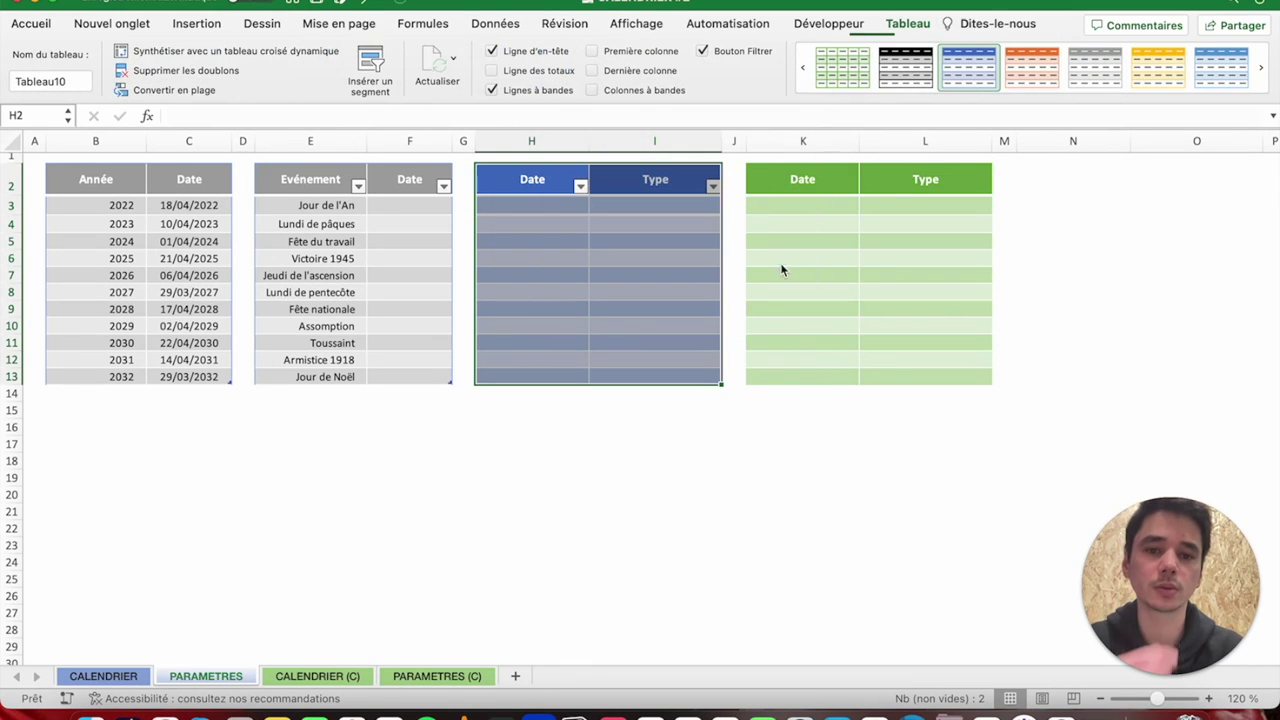
click(703, 50)
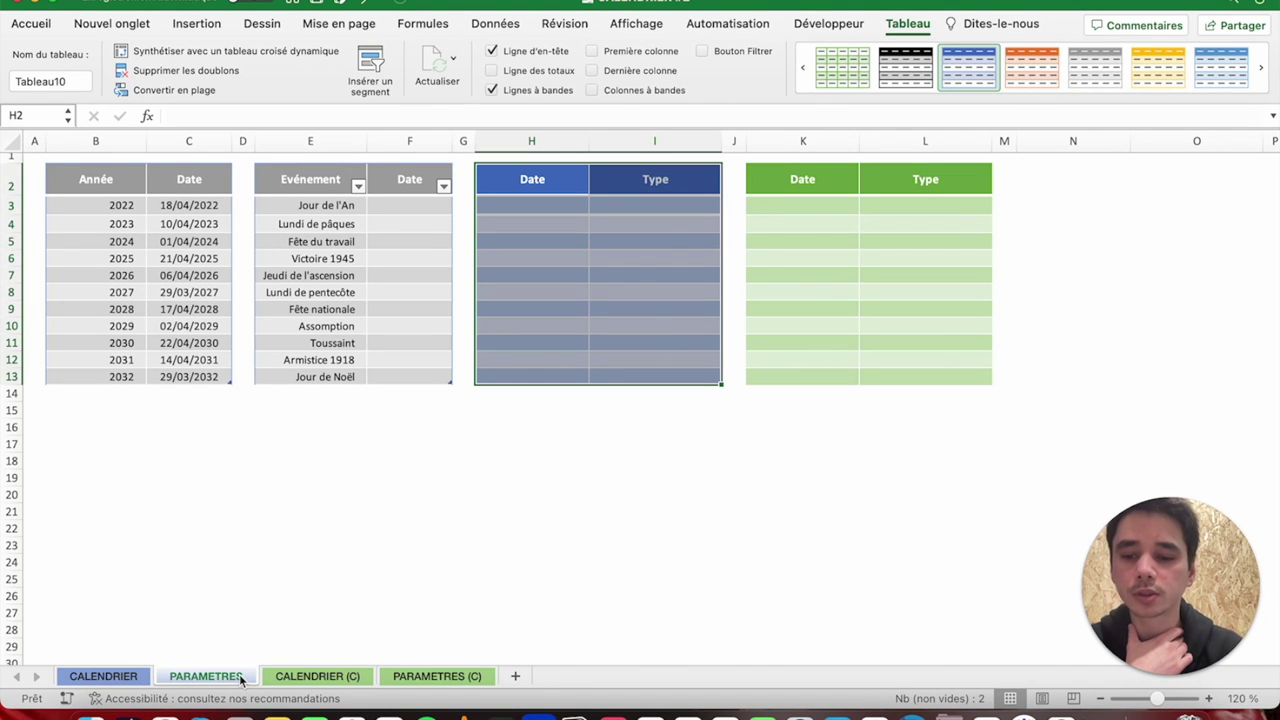
click(315, 676)
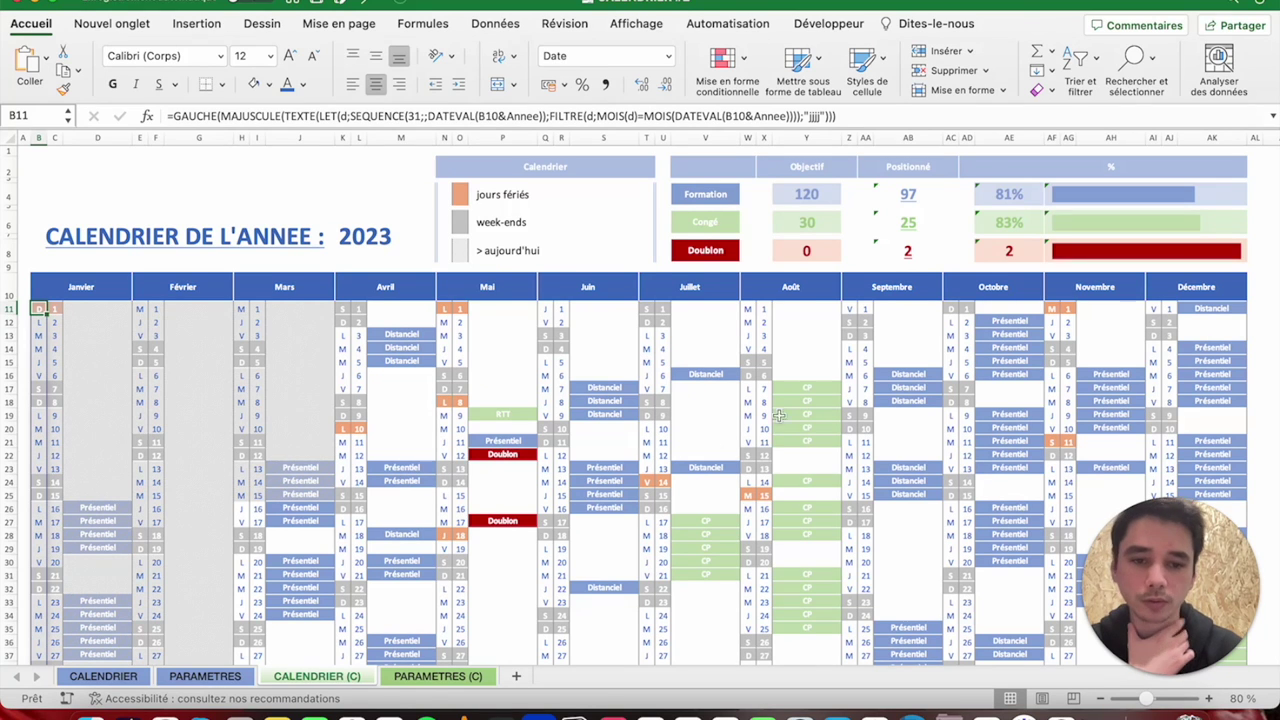
click(205, 676)
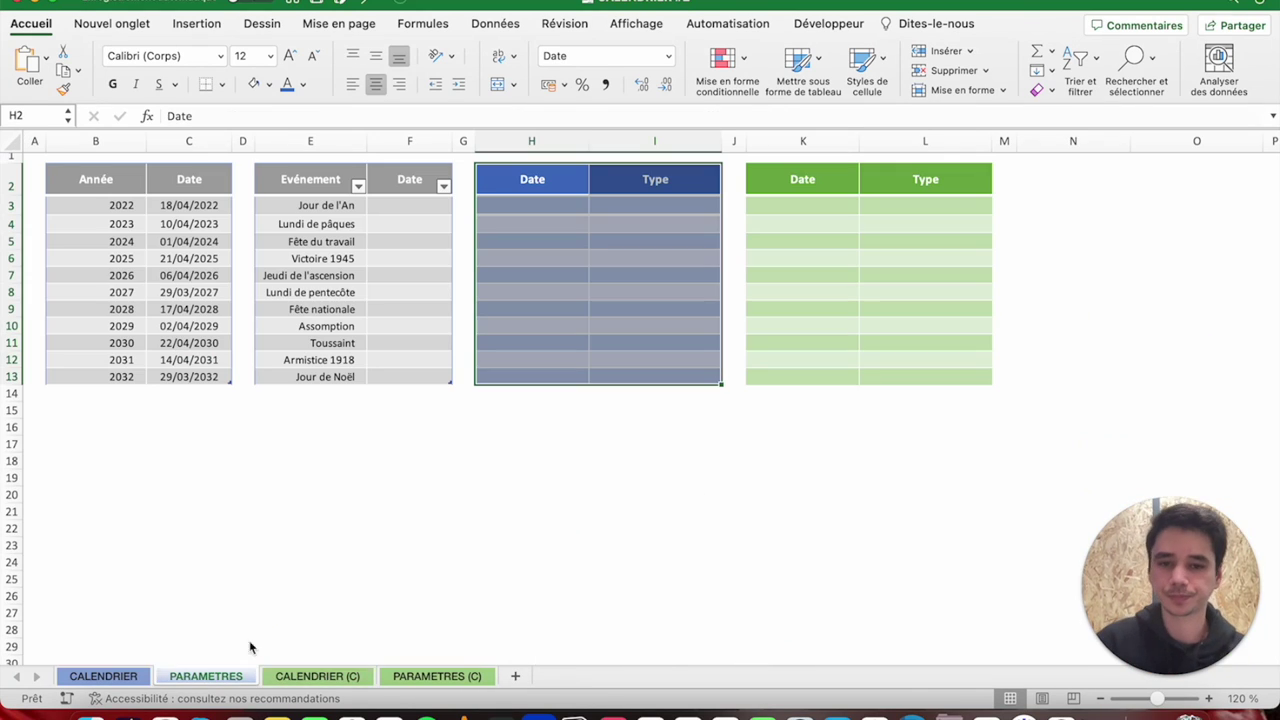
Rename the blue table Tableau_formation and select the green Date/Type block.
click(70, 81)
key(BackSpace)
key(BackSpace)
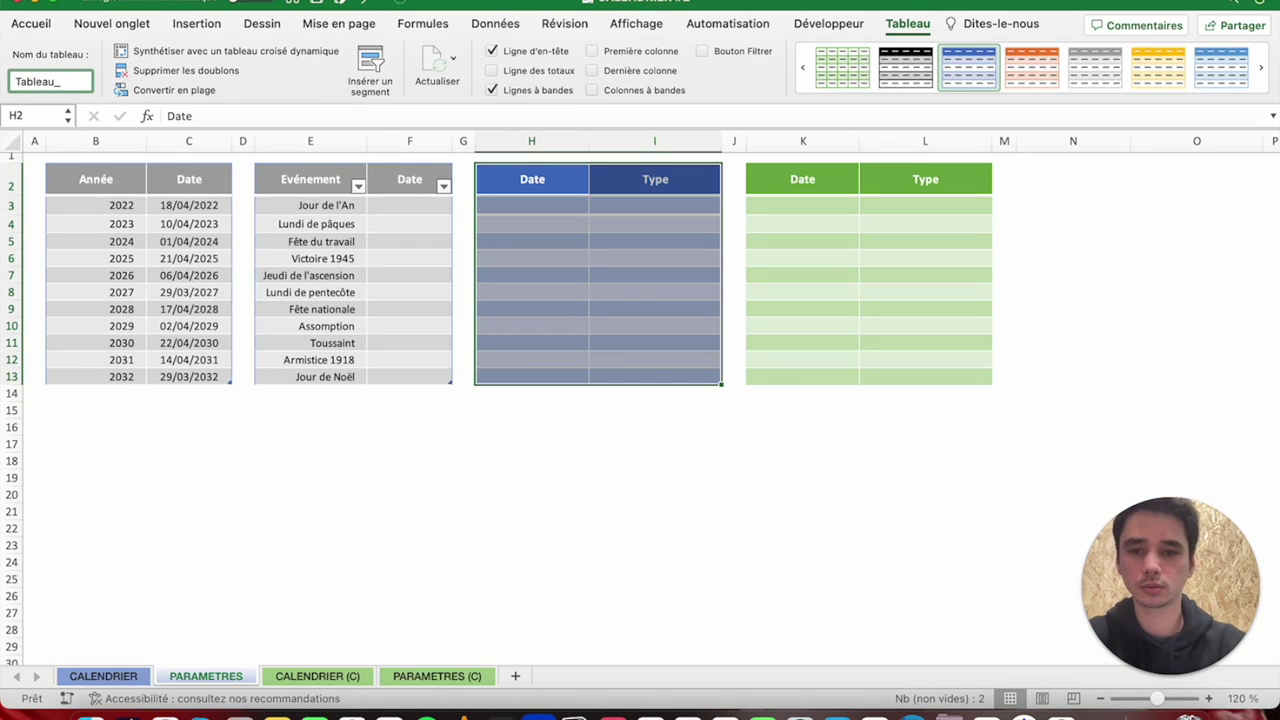
text(formations)
key(Return)
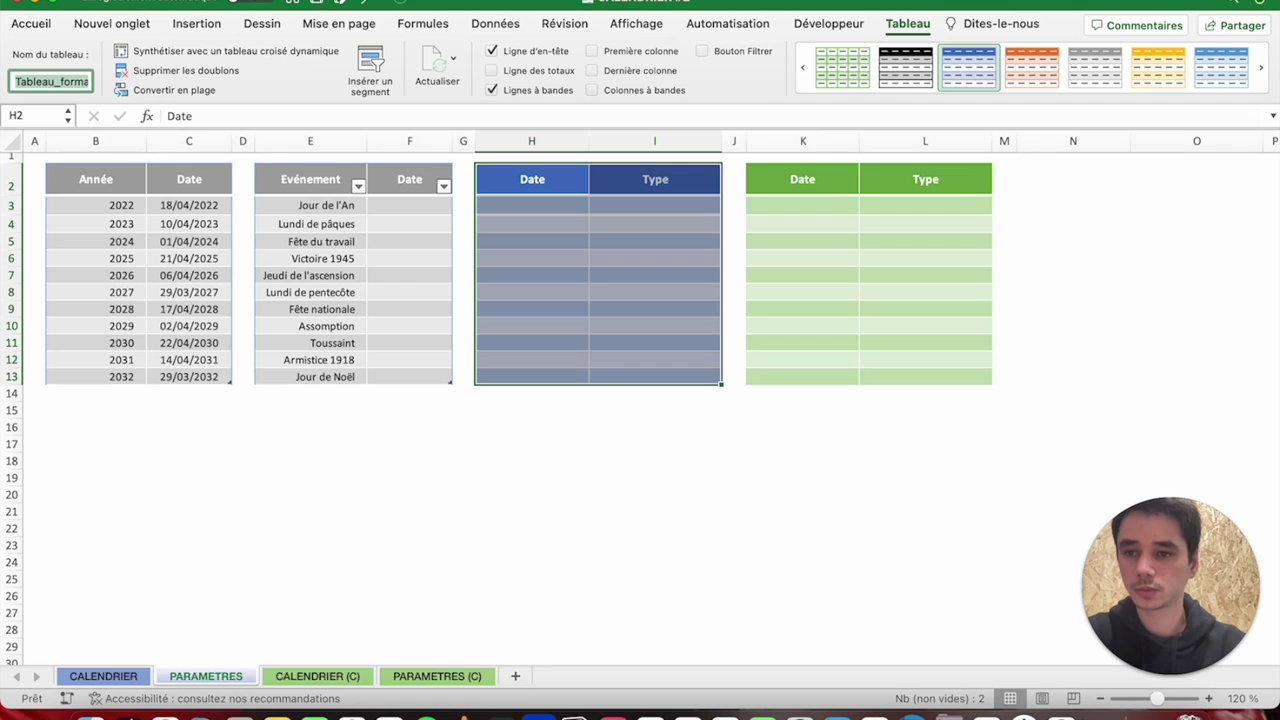
drag(786, 188, 943, 380)
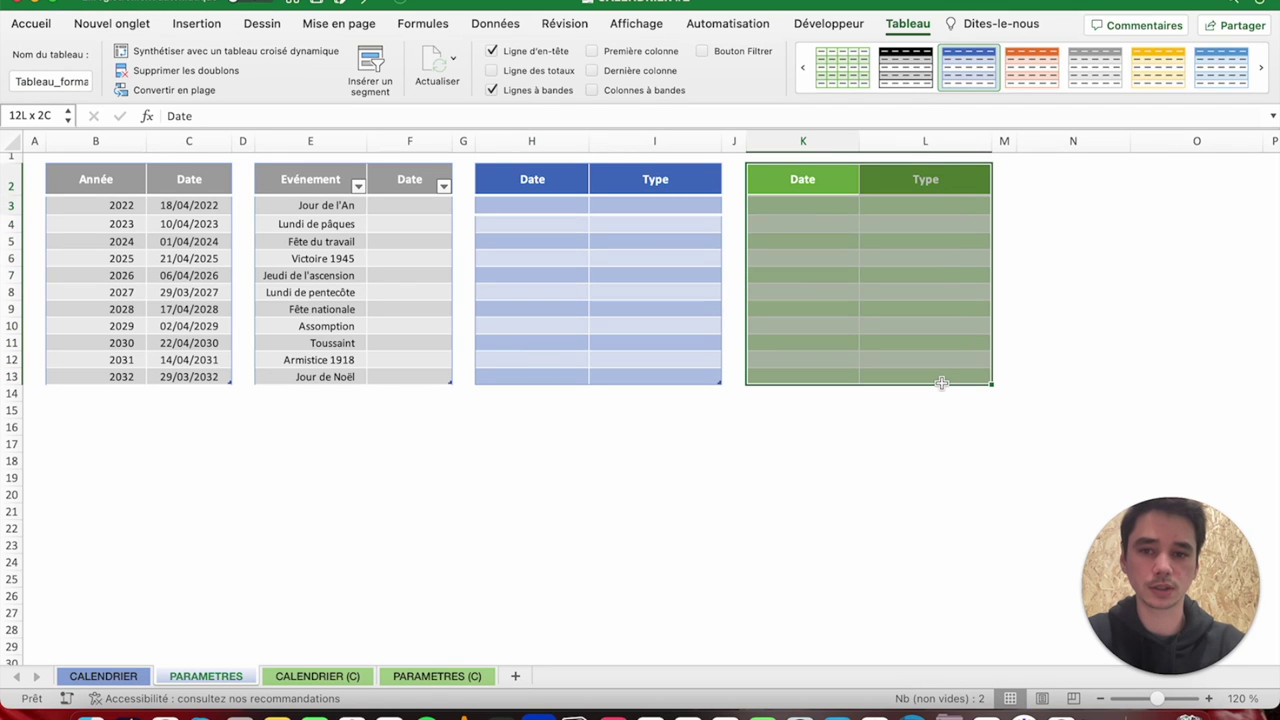
click(334, 179)
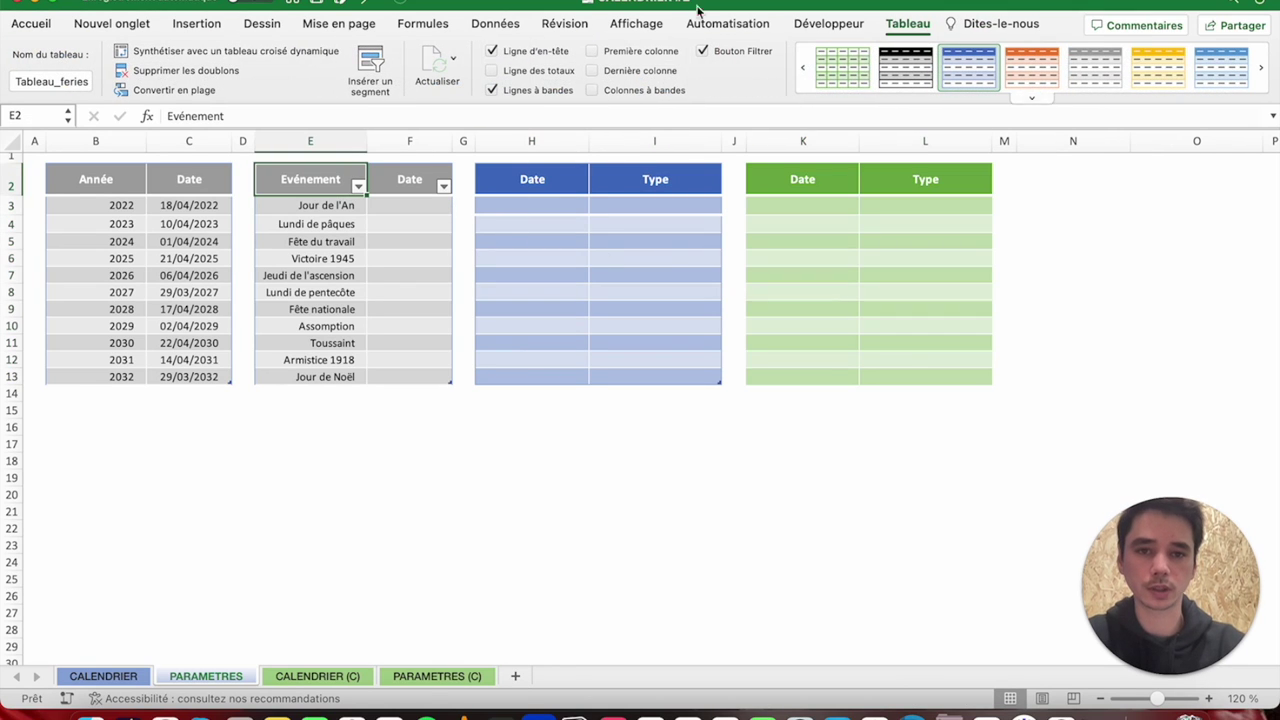
Turn the green block K2:L13 into a table whose first row is headers.
mouse_move(818, 168)
mouse_down()
mouse_move(930, 398)
mouse_move(931, 379)
mouse_up()
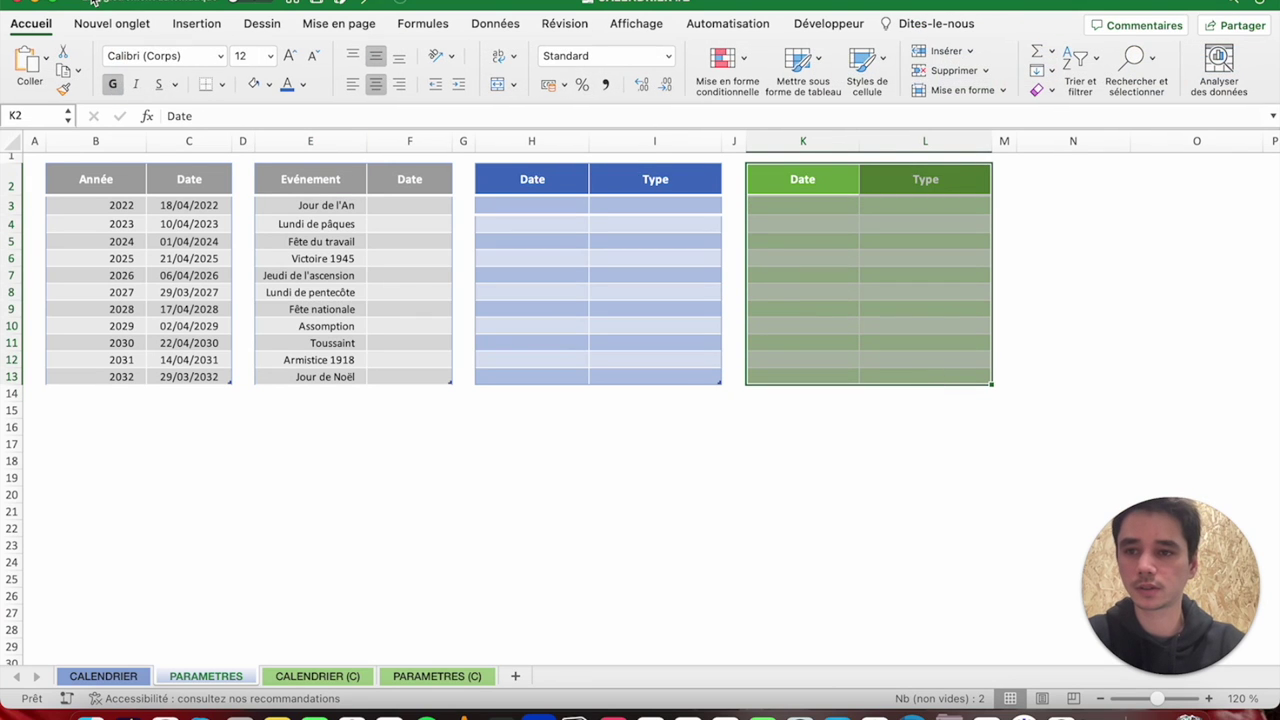
click(214, 26)
click(201, 62)
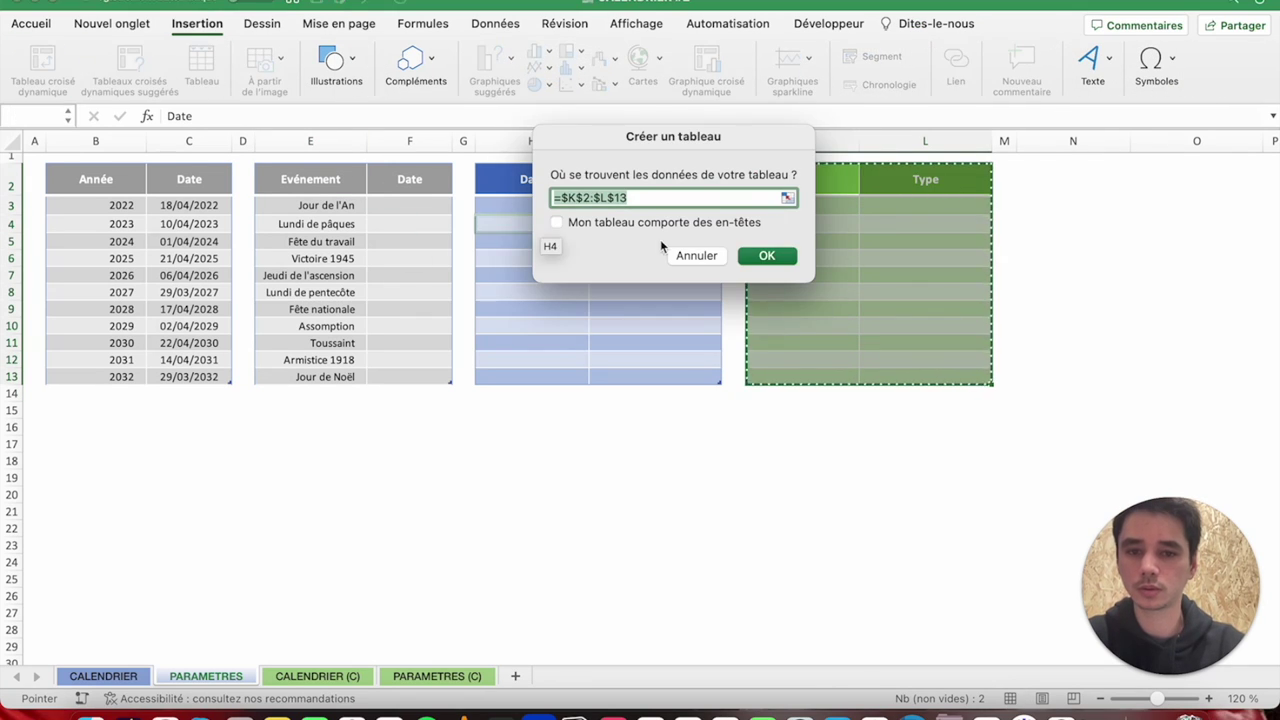
click(557, 222)
click(788, 262)
Name the green table Tableau_conges, then select cell F3.
click(45, 116)
click(62, 81)
click(67, 81)
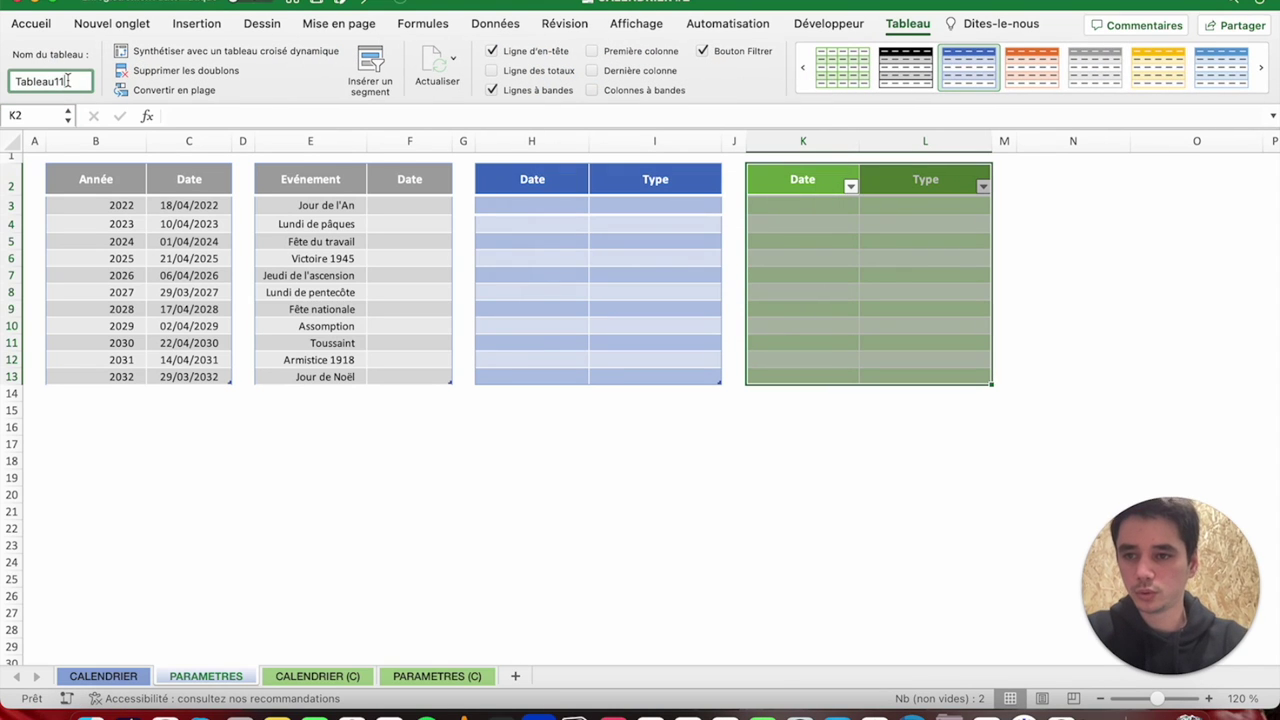
text(es)
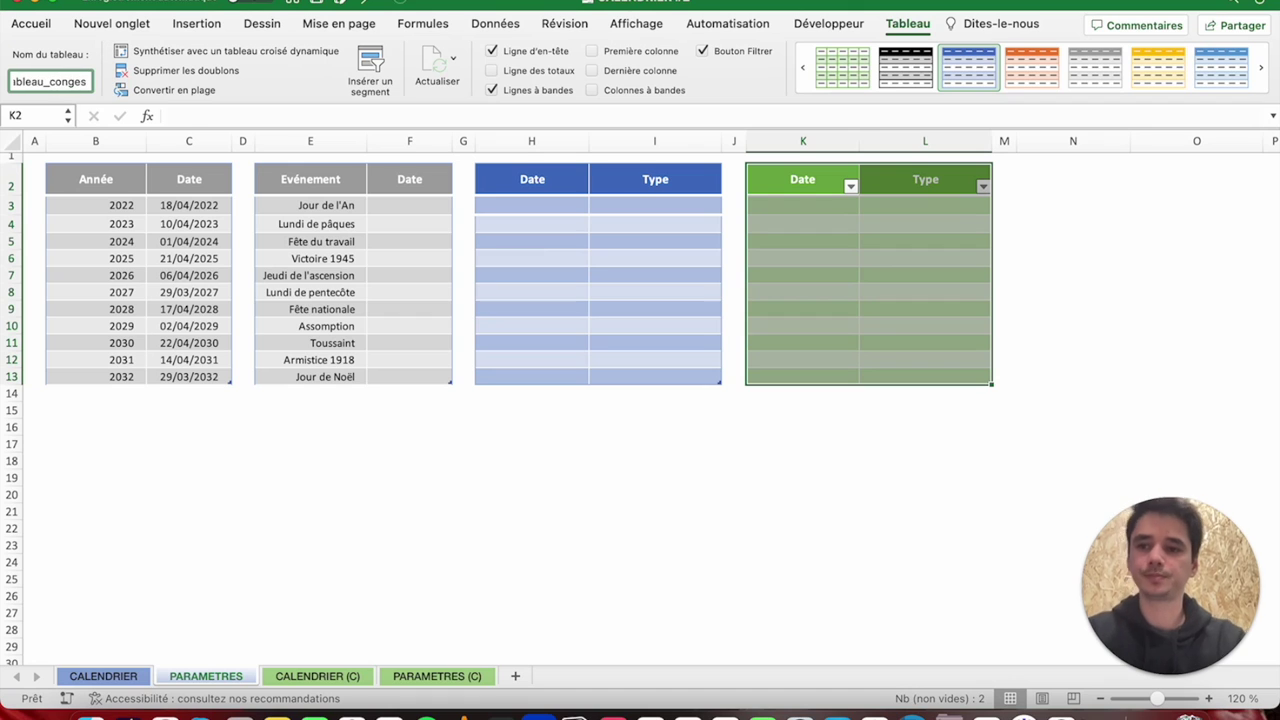
key(Return)
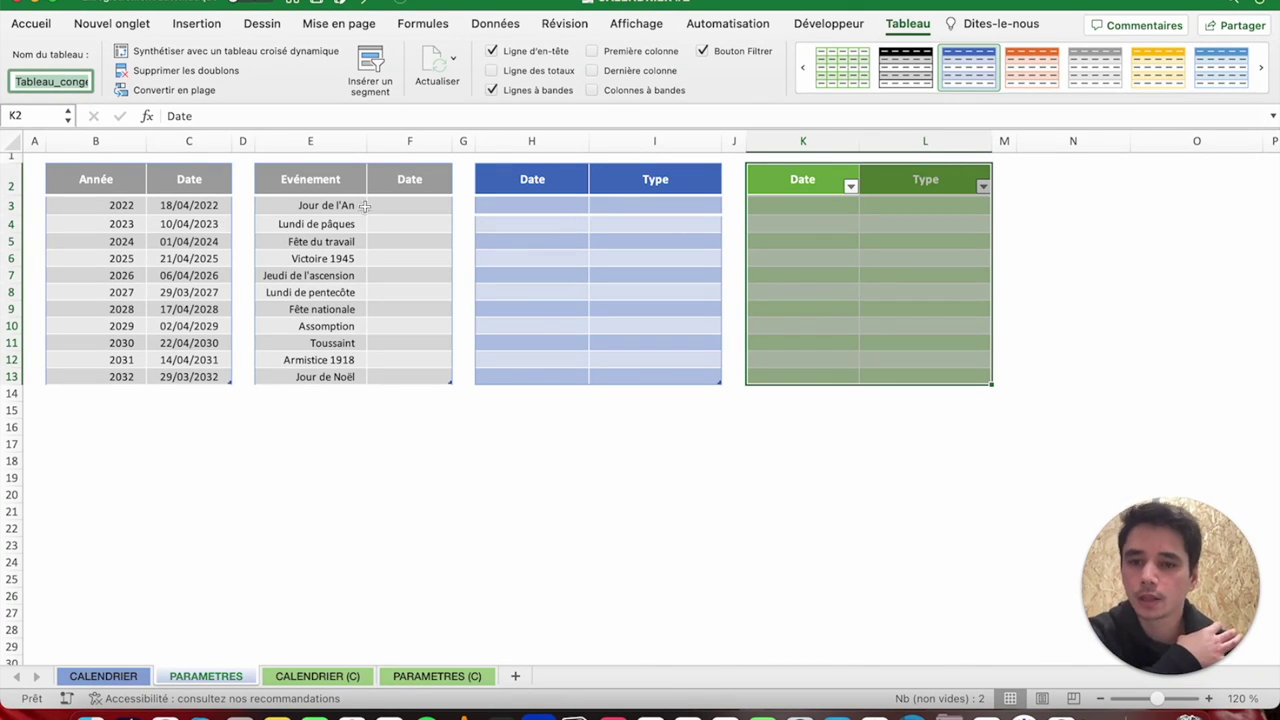
click(392, 204)
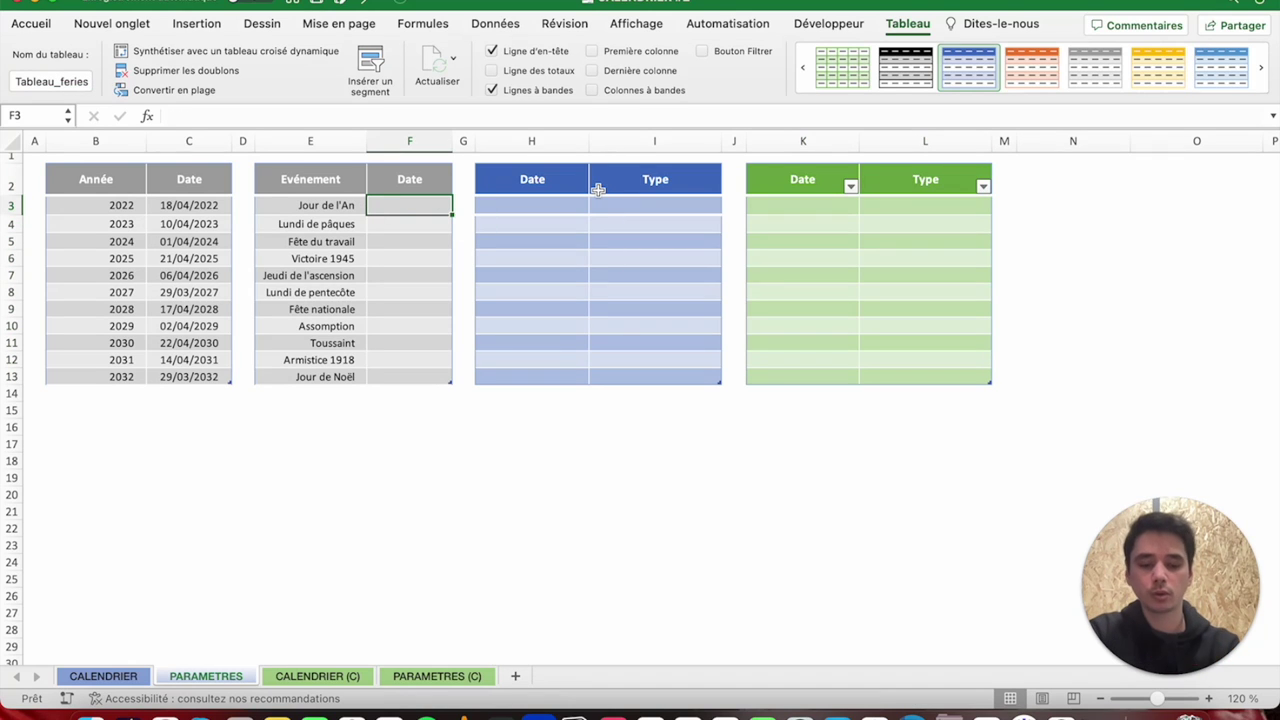
Enter =DATE(Année;1;1) in F3 as the Jour de l'an date formula for the column.
text(=date)
key(Tab)
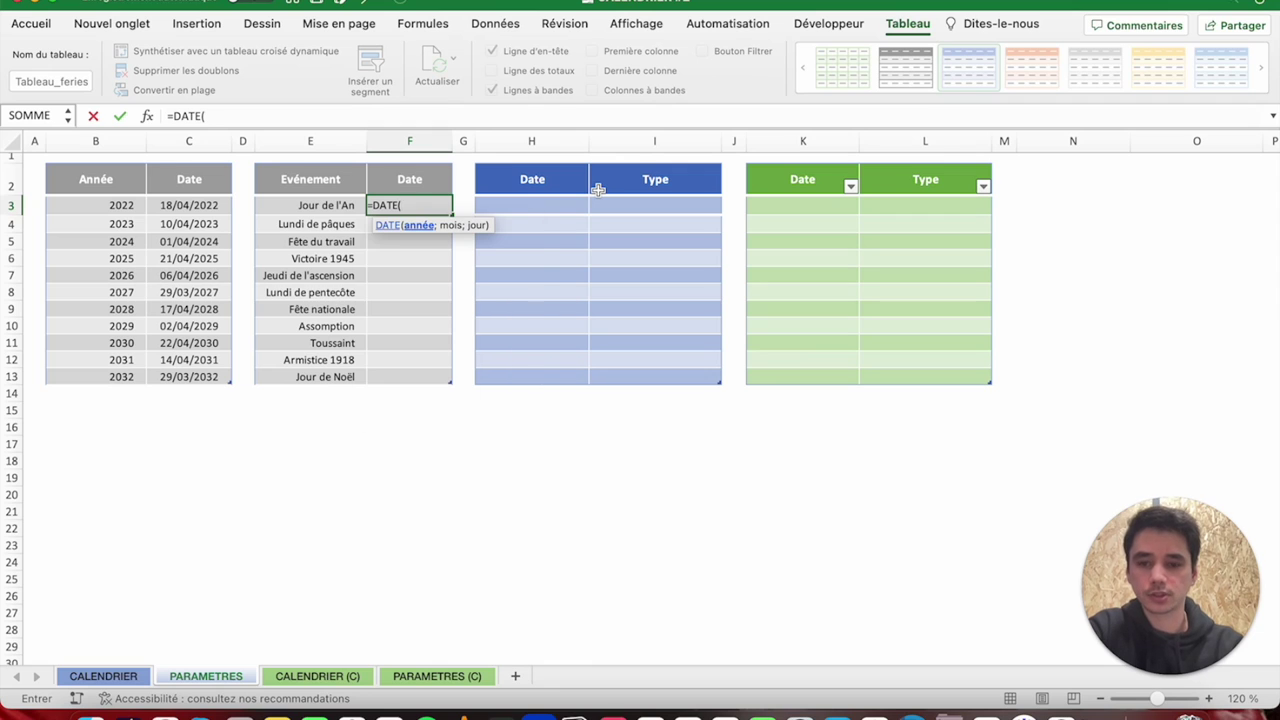
text(Année)
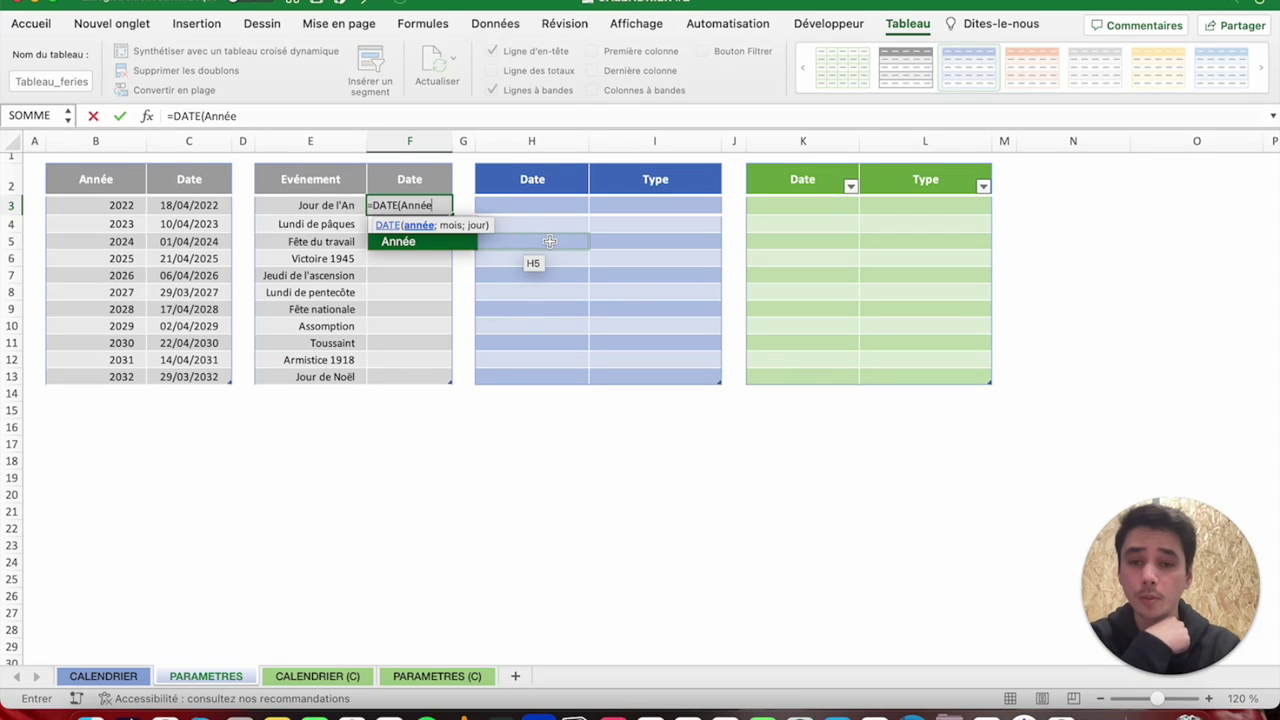
text(;1;1))
key(Return)
Clear the Lundi de pâques date cell.
key(Up)
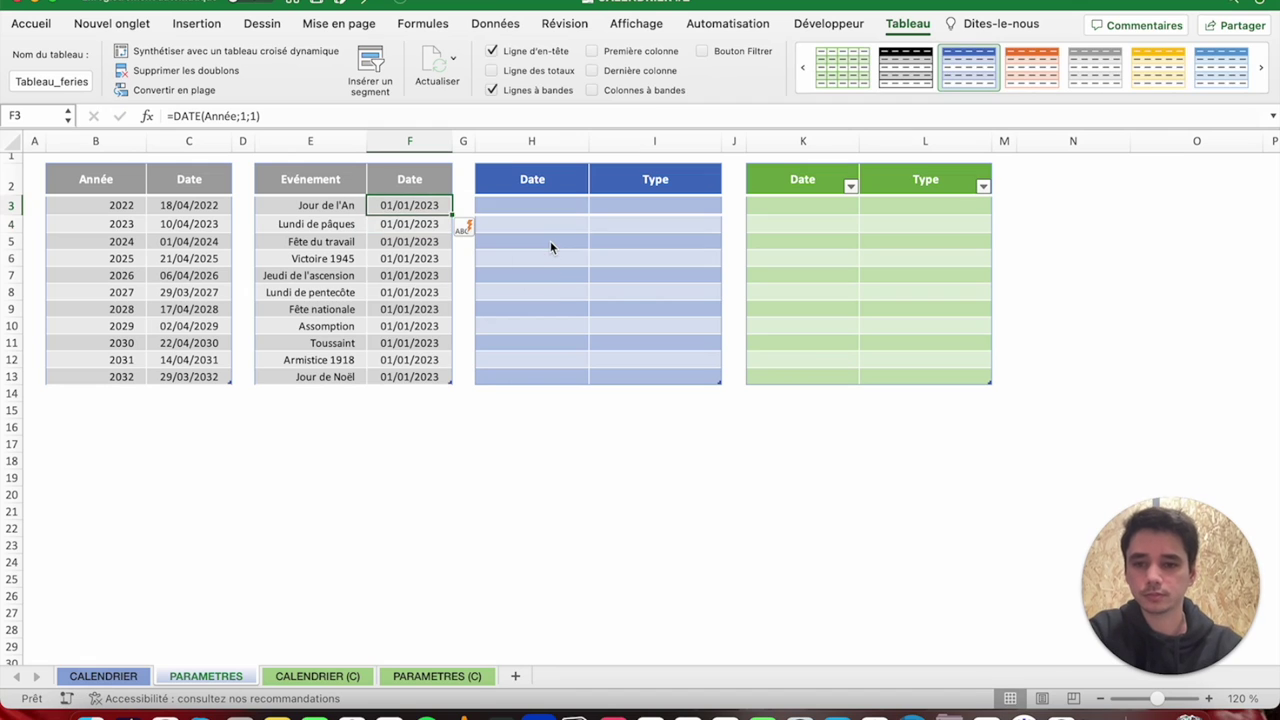
click(395, 226)
key(BackSpace)
key(Return)
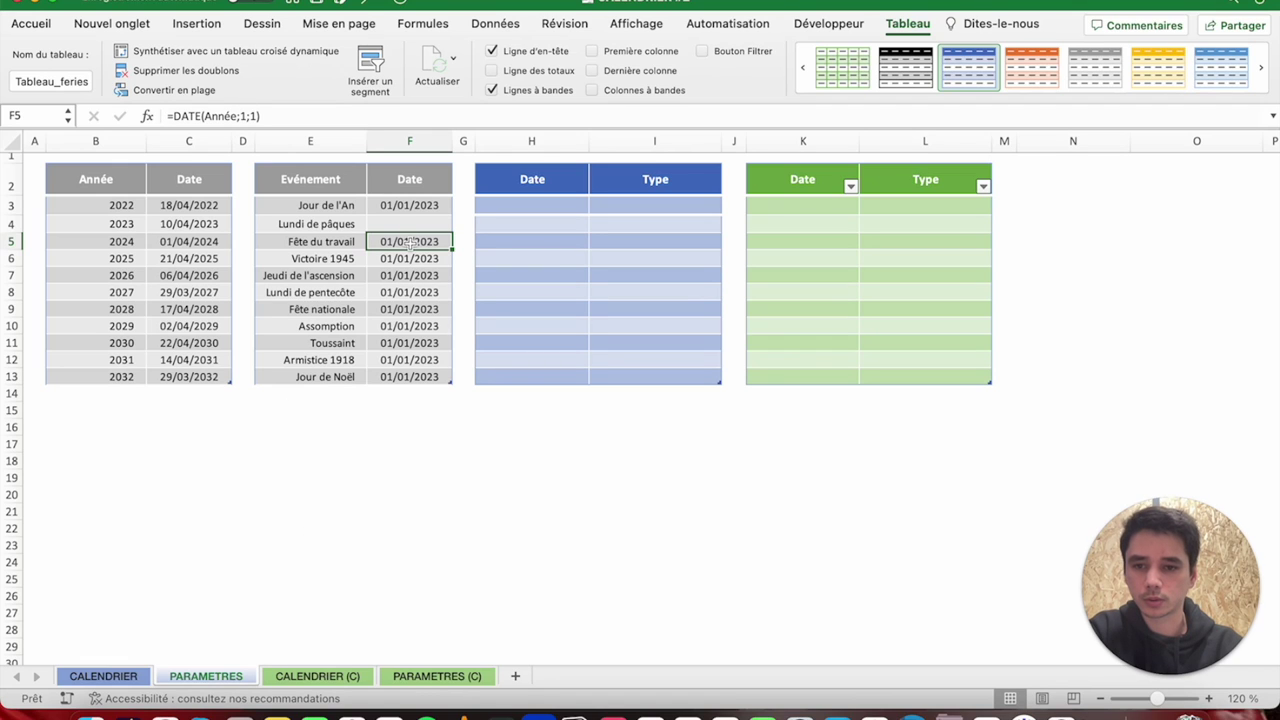
Set Fête du travail to 01/05/2023 and Victoire 1945 to 08/05/2023.
click(250, 116)
key(Escape)
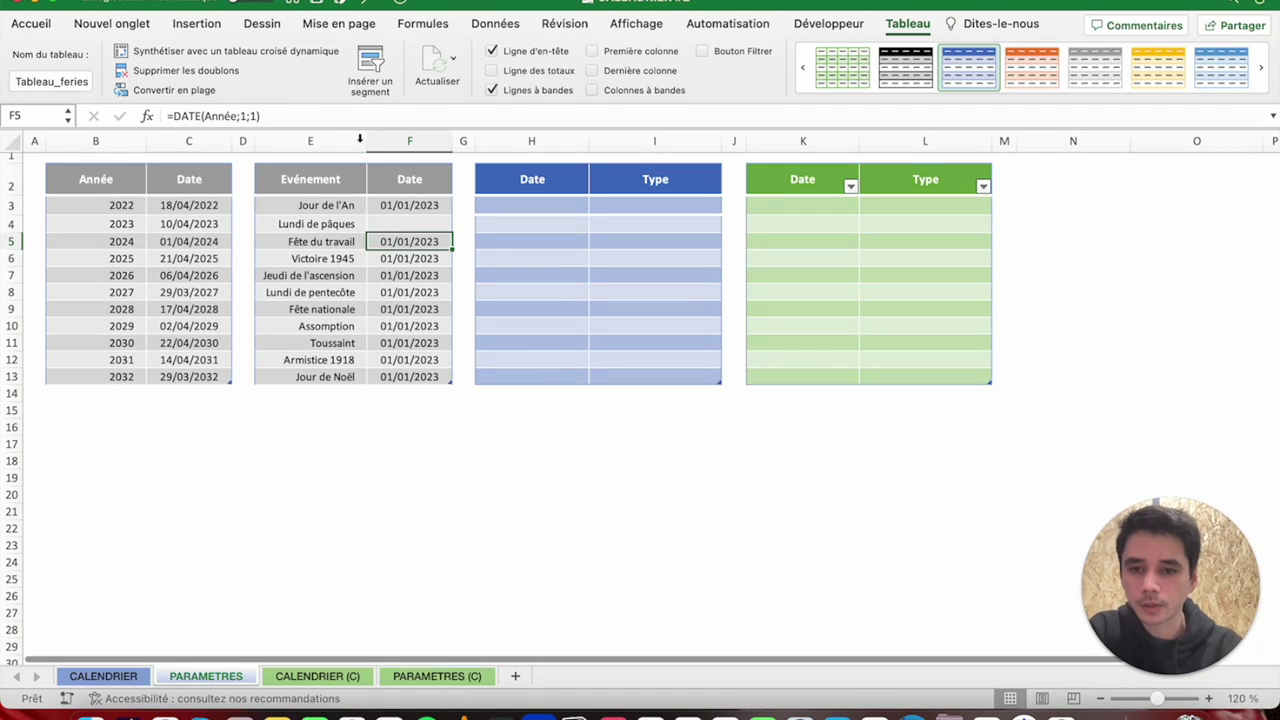
click(244, 116)
key(BackSpace)
text(5)
key(Return)
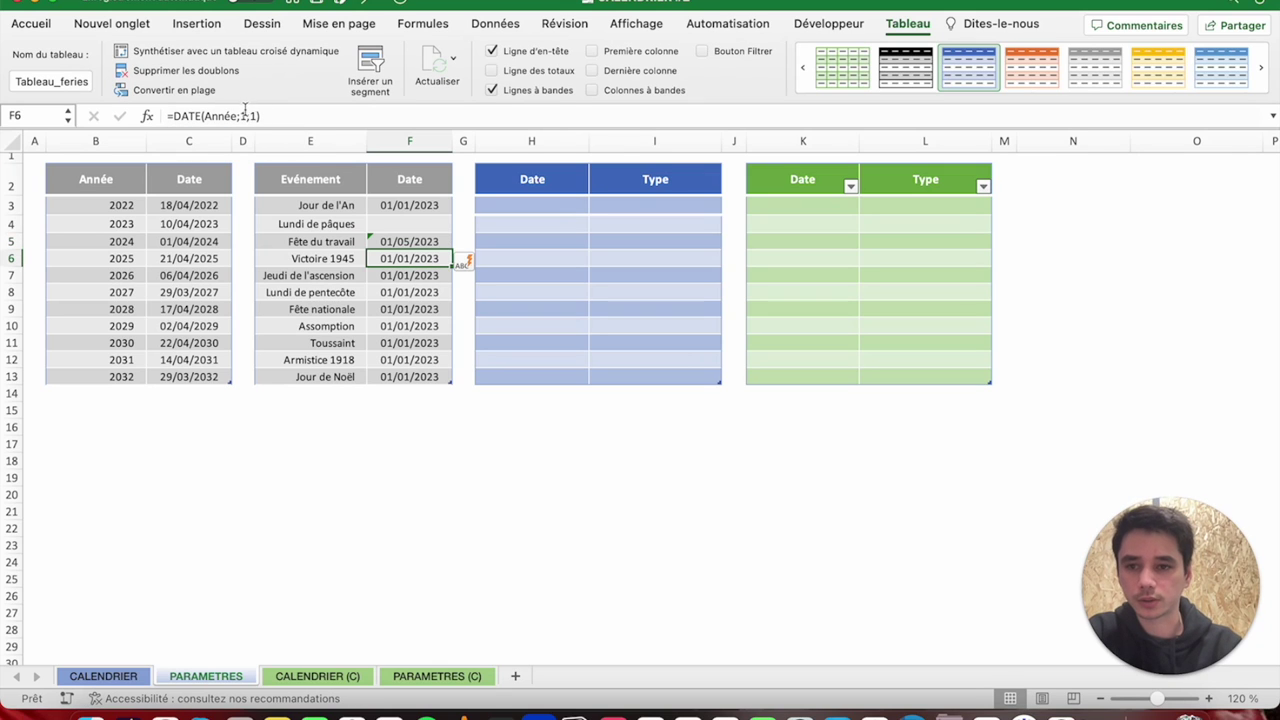
click(254, 116)
key(BackSpace)
text(8)
click(245, 116)
key(BackSpace)
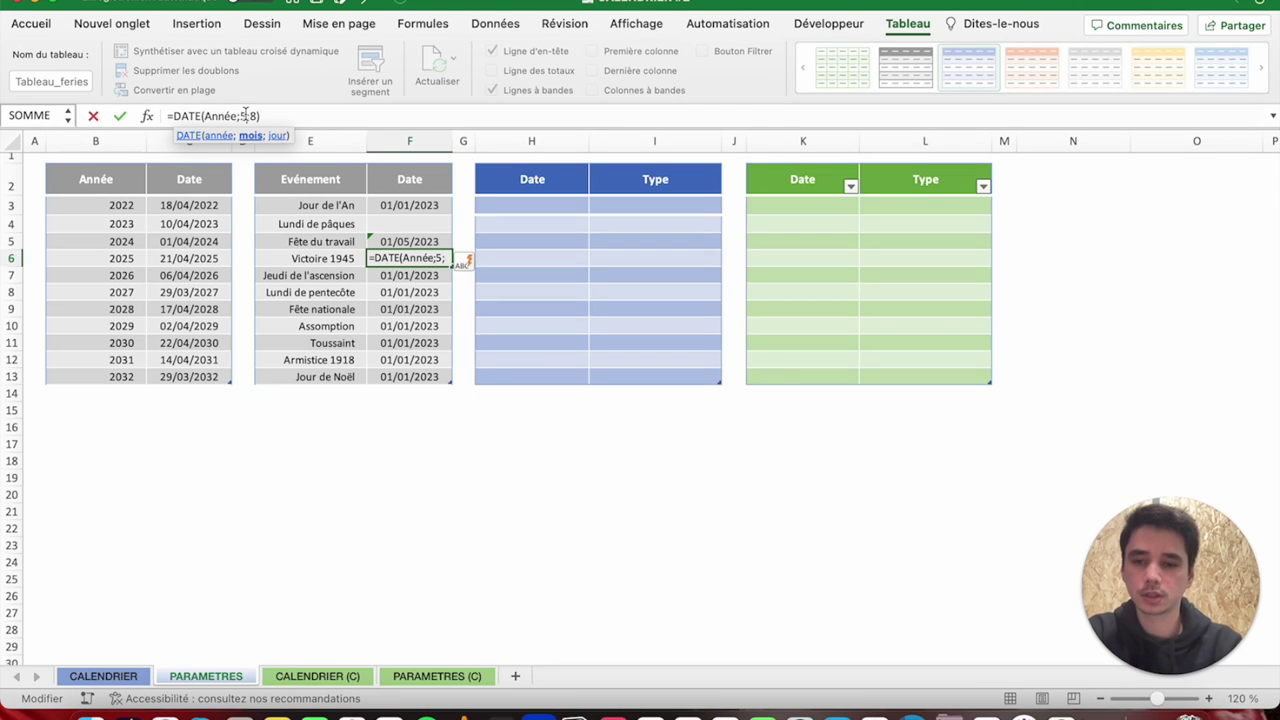
key(Return)
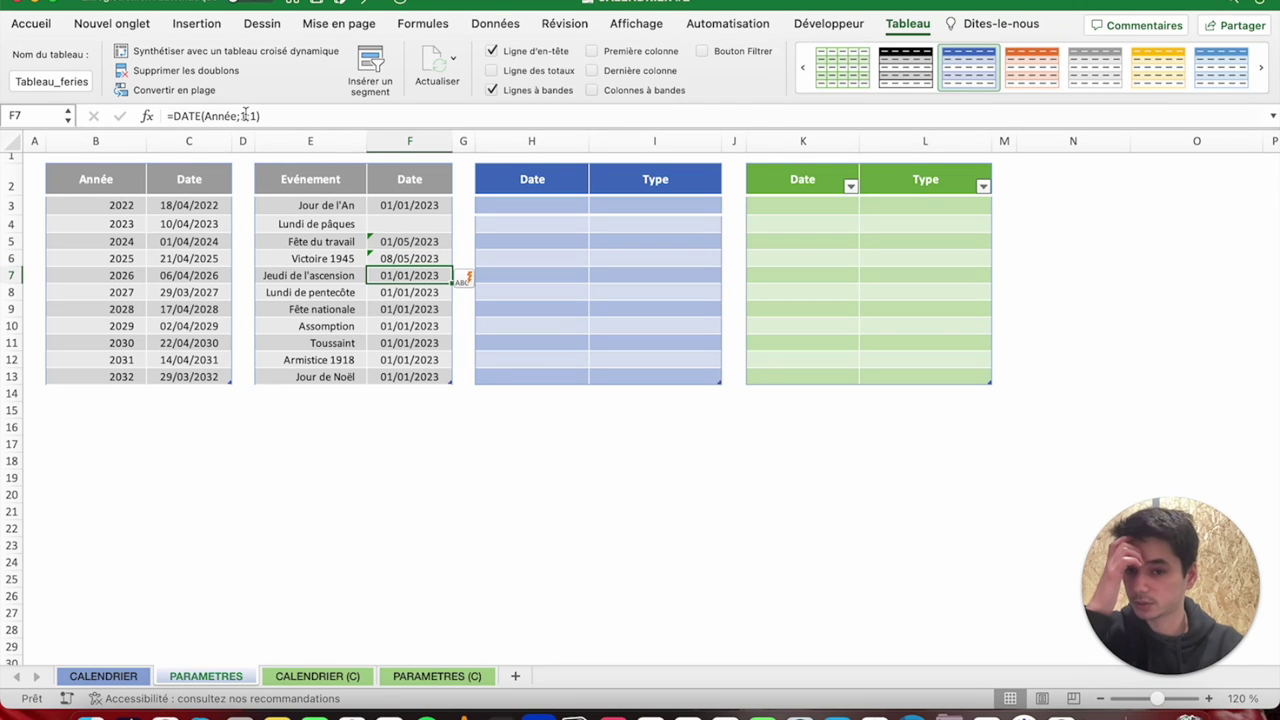
Clear the Ascension and Pentecôte dates and set Fête nationale to 14/07/2023.
key(shift+Down)
key(Delete)
key(Down)
key(Down)
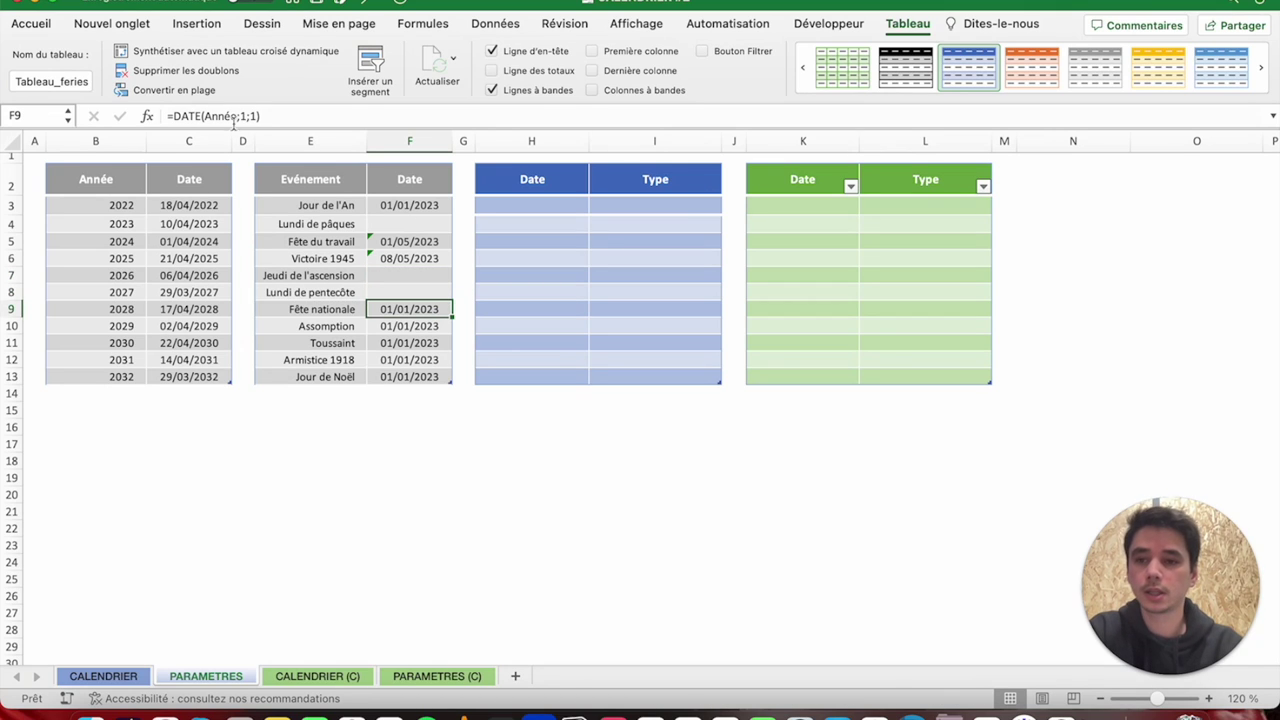
click(244, 116)
key(BackSpace)
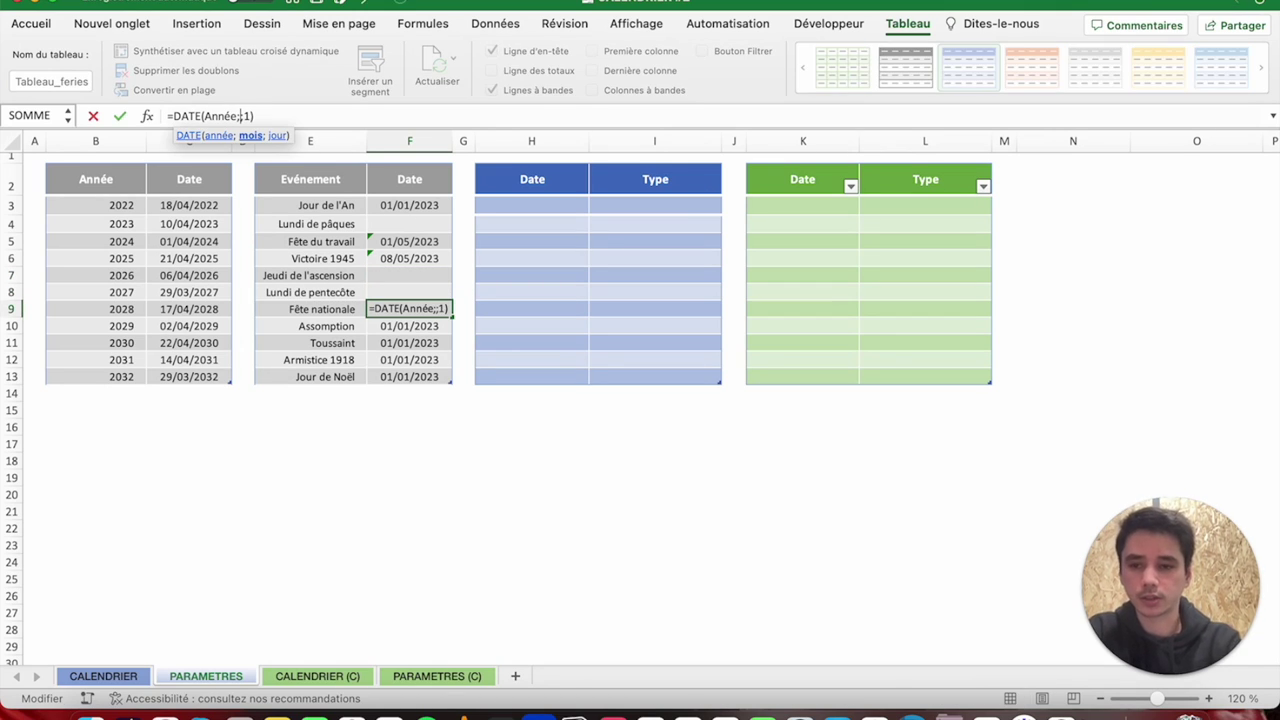
text(7)
key(Right)
key(Right)
text(4)
key(Return)
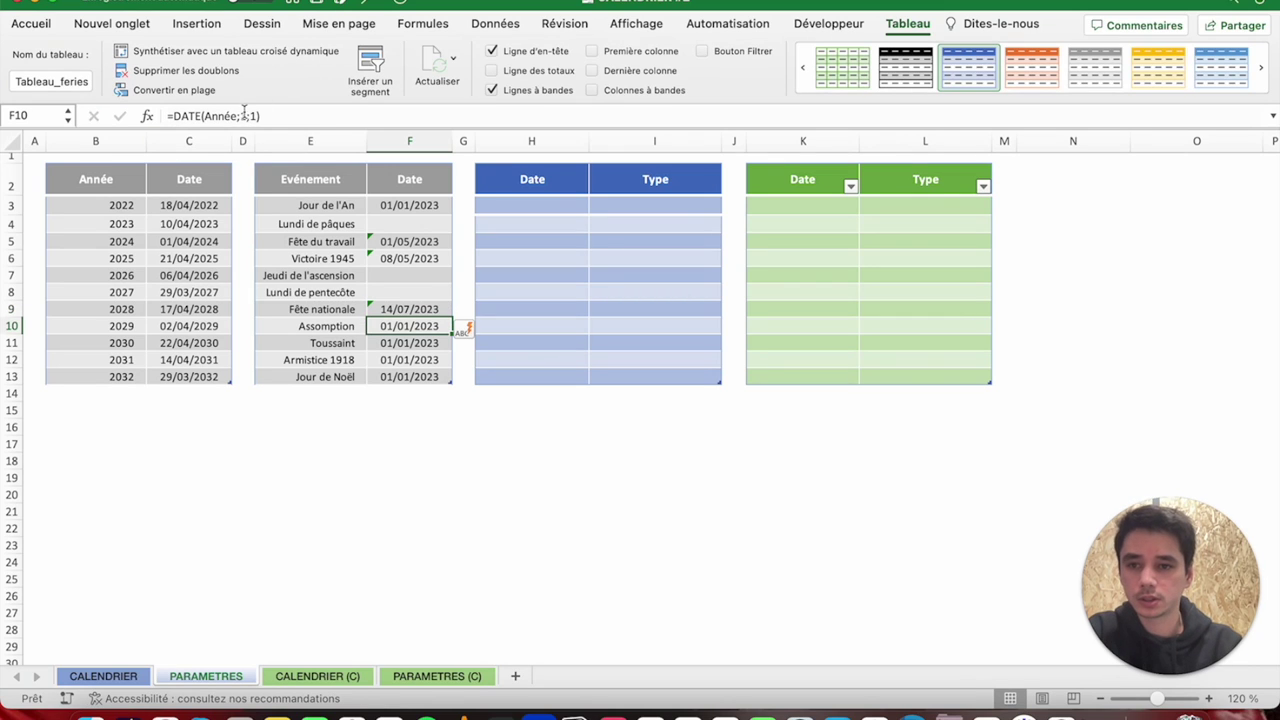
Change the Assomption formula to give 15/08/2023.
click(244, 116)
key(BackSpace)
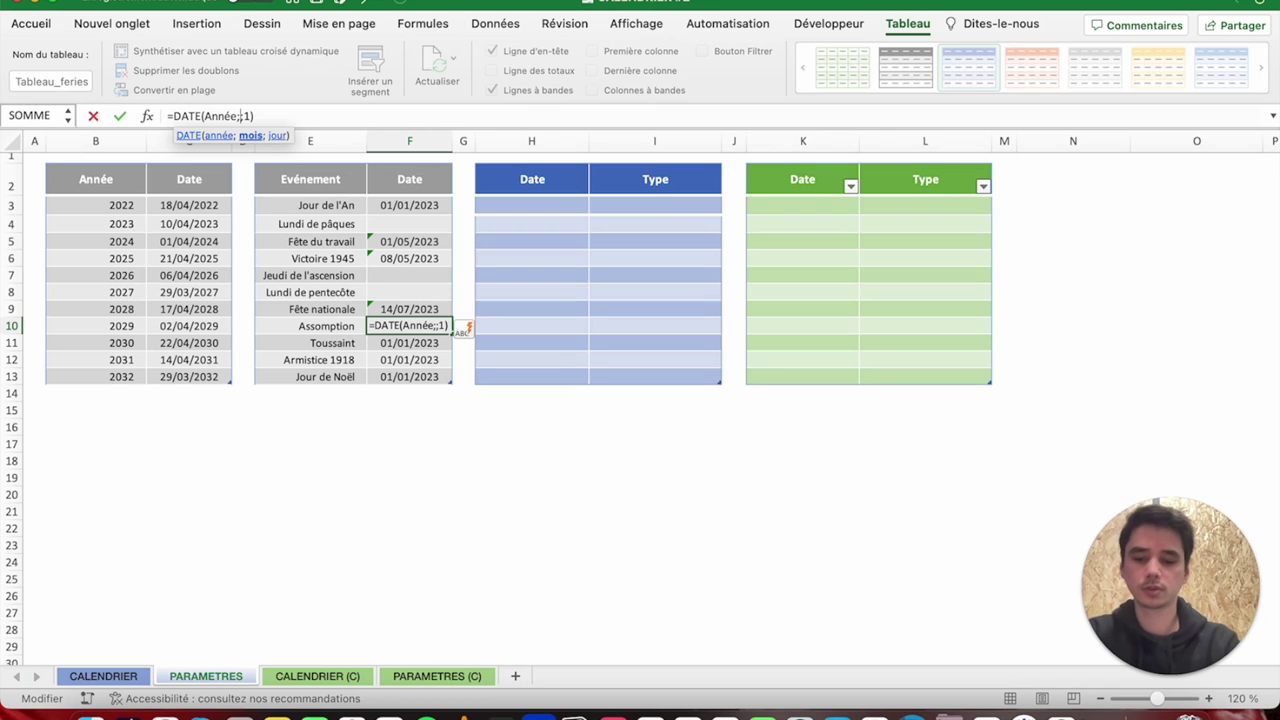
text(8)
key(Right)
key(Right)
text())
key(Return)
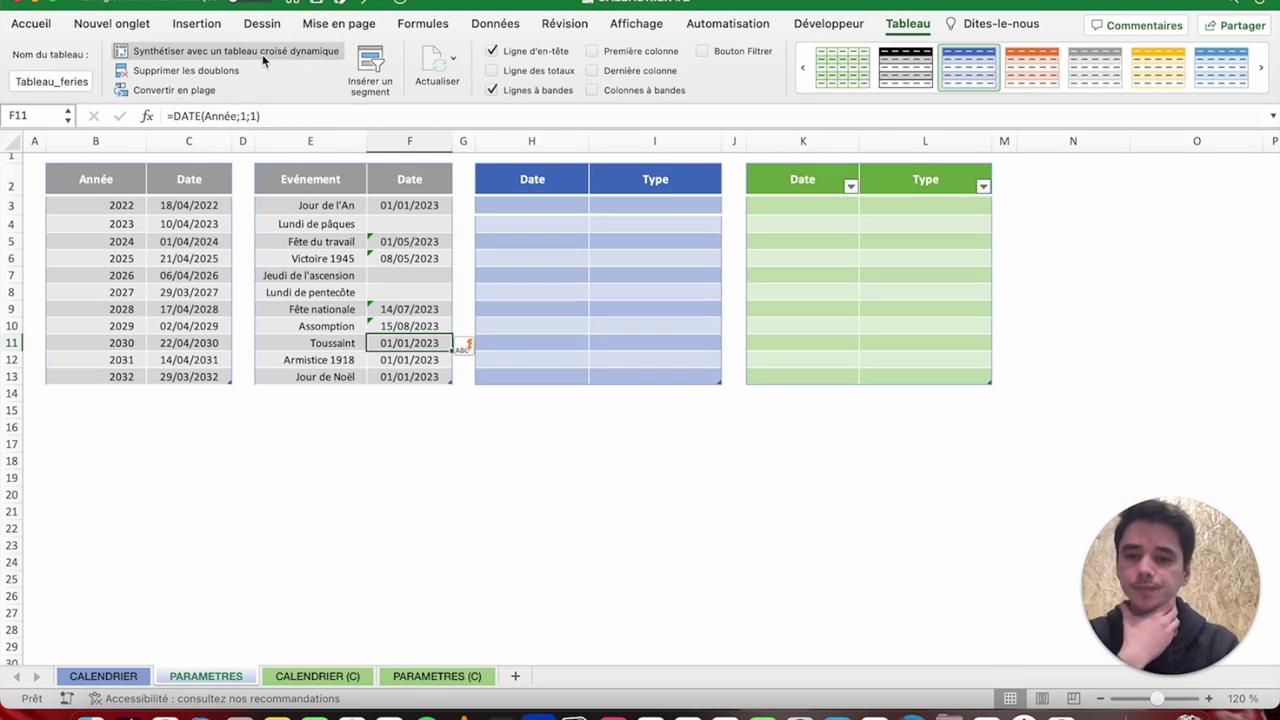
Set Toussaint to 01/11/2023 and Armistice 1918 to 11/11/2023, then begin editing Jour de Noël.
click(244, 116)
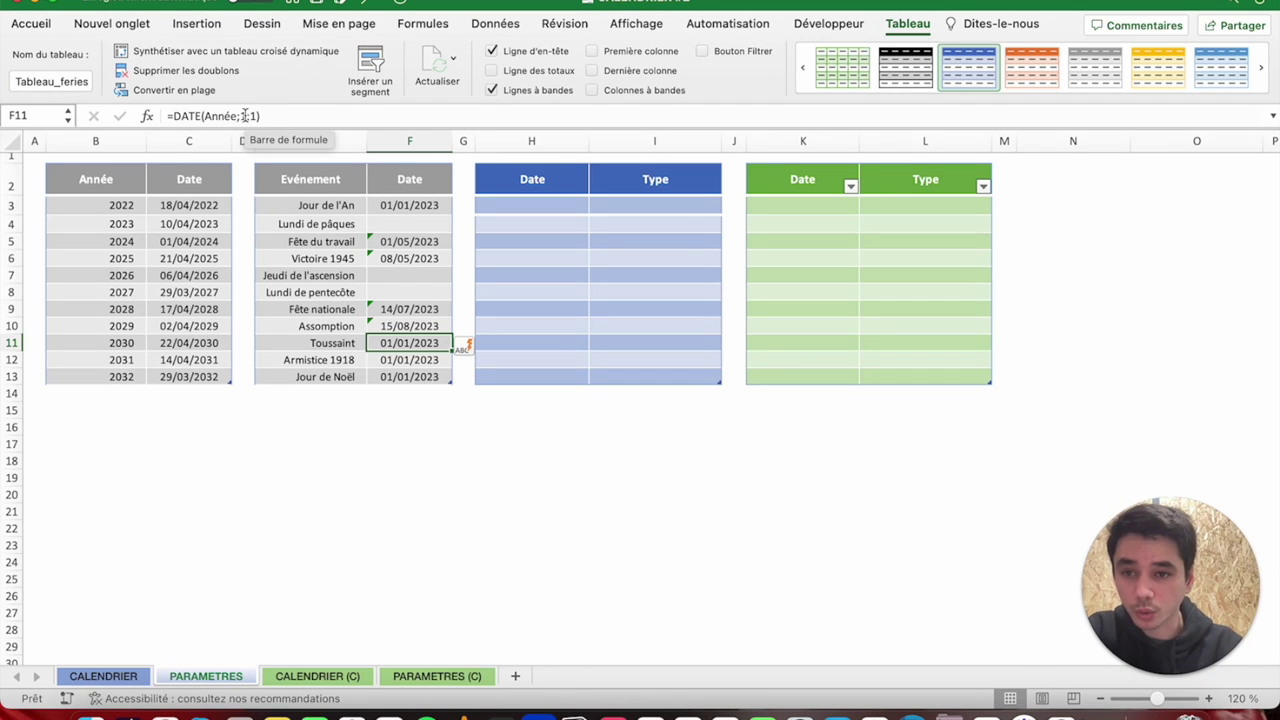
text(1)
key(Return)
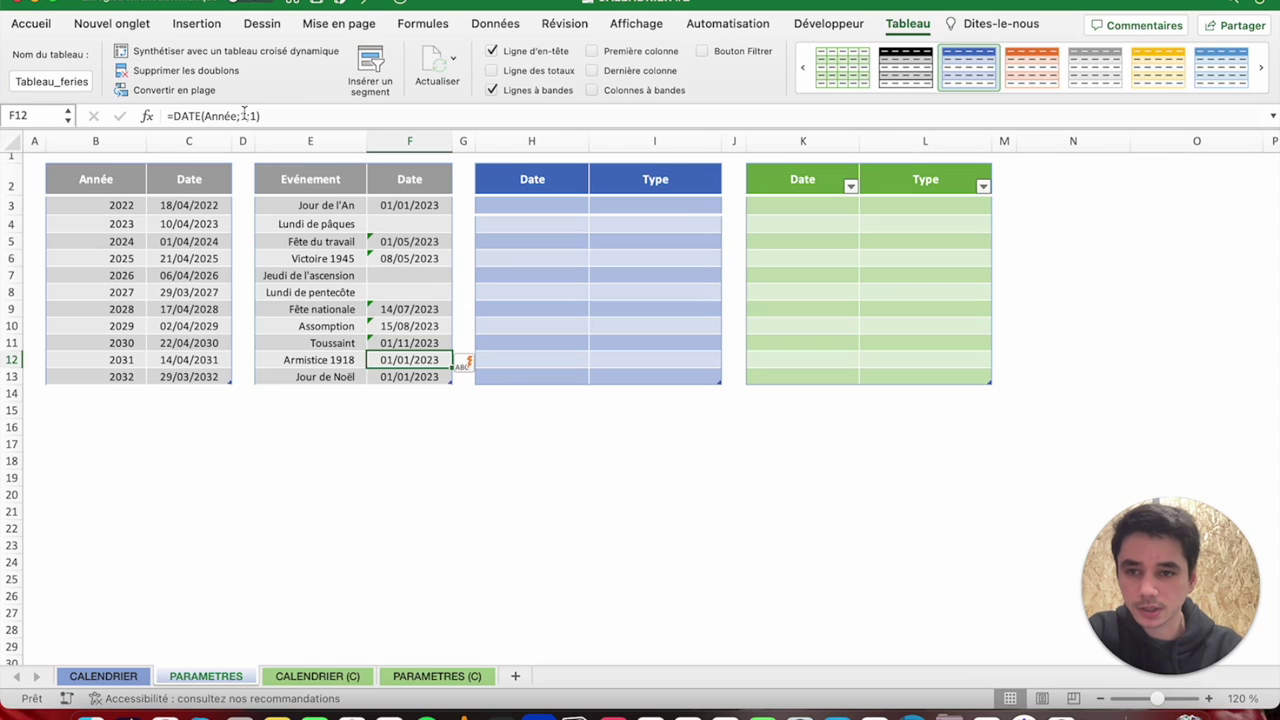
click(244, 116)
text(11)
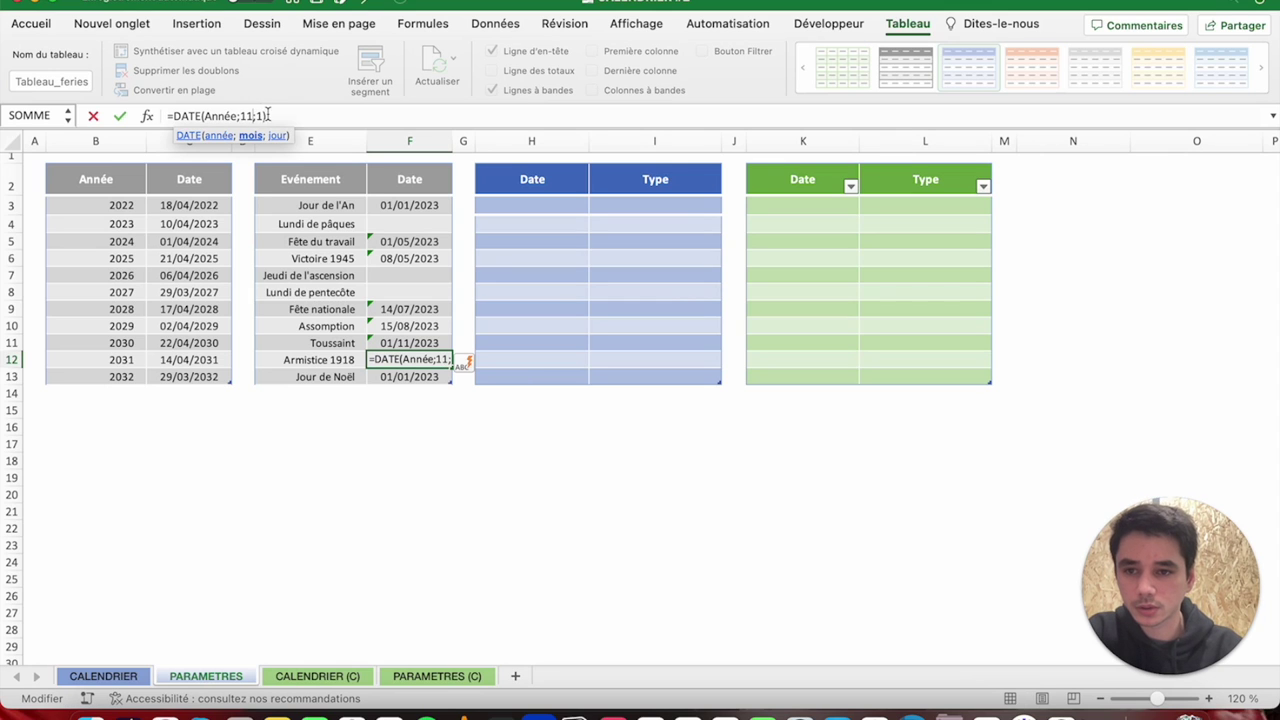
key(Return)
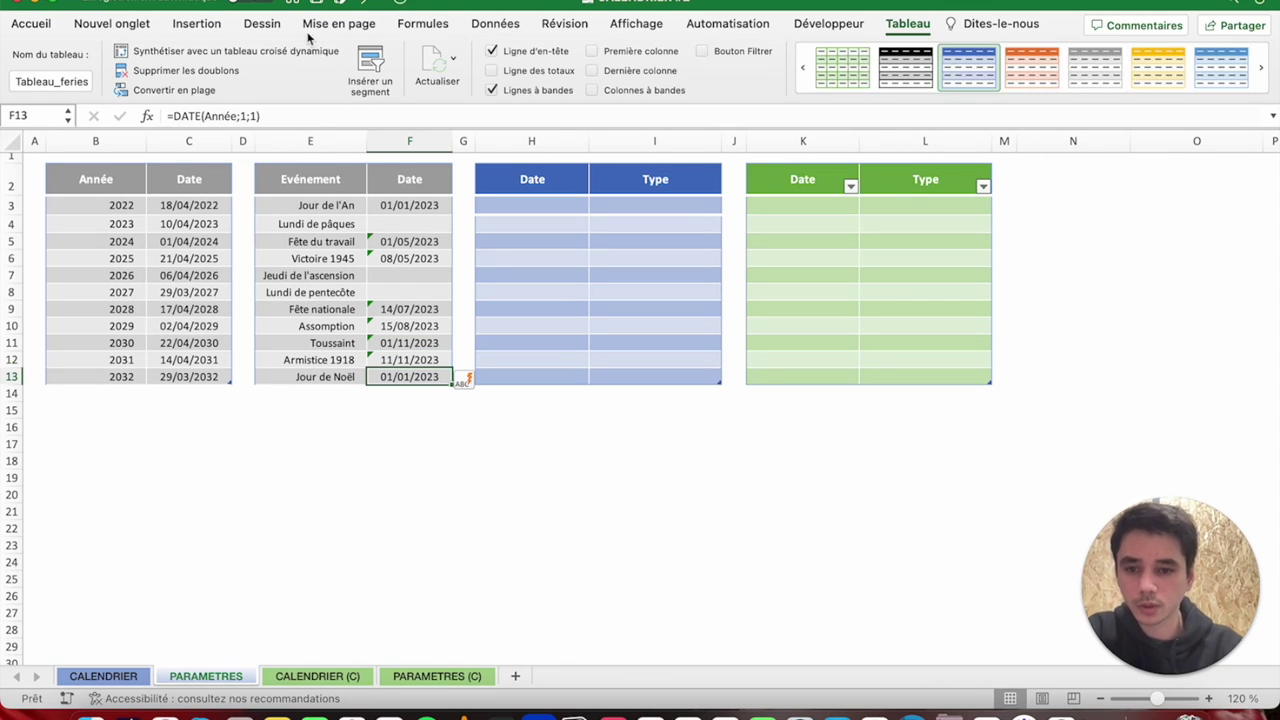
click(244, 116)
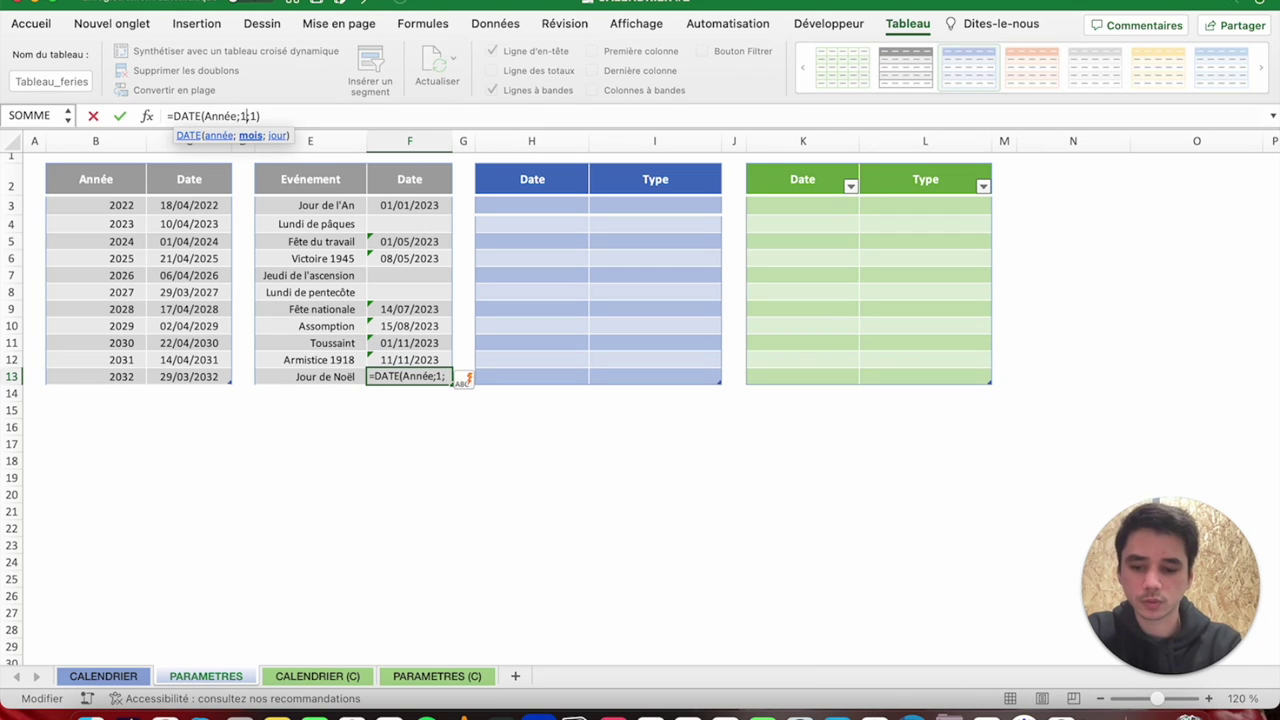
text(2;)
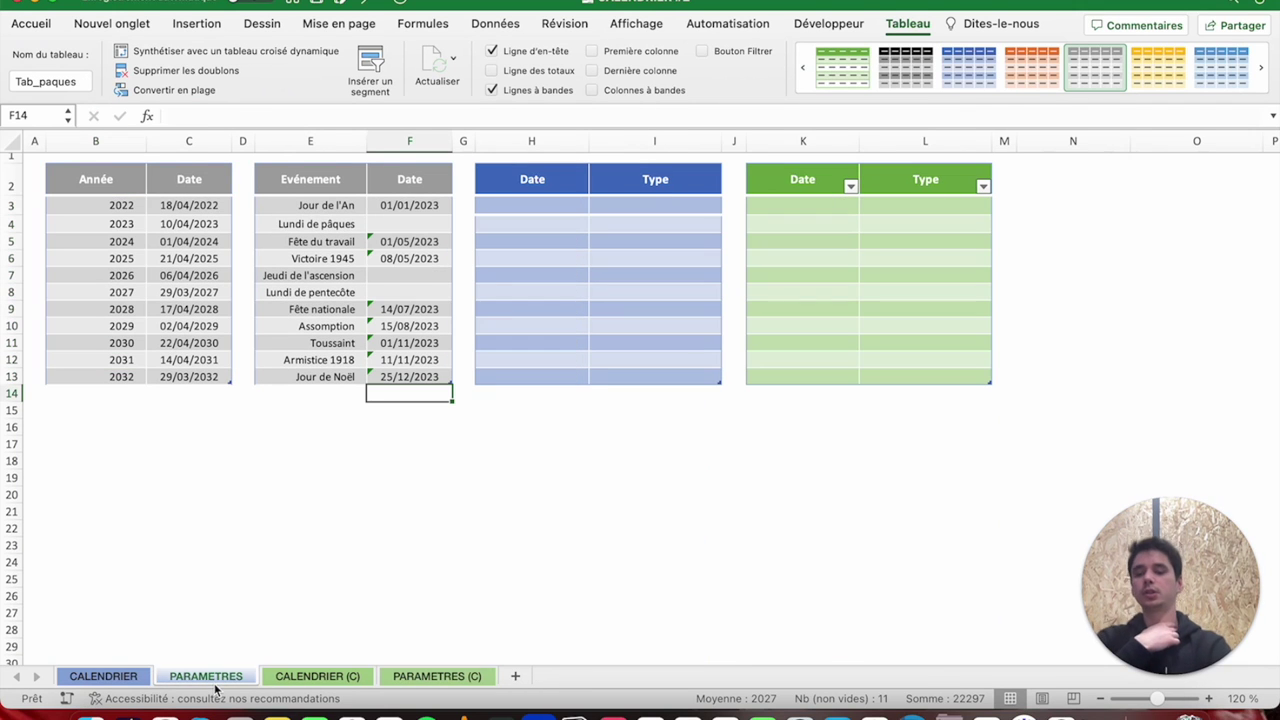
click(425, 680)
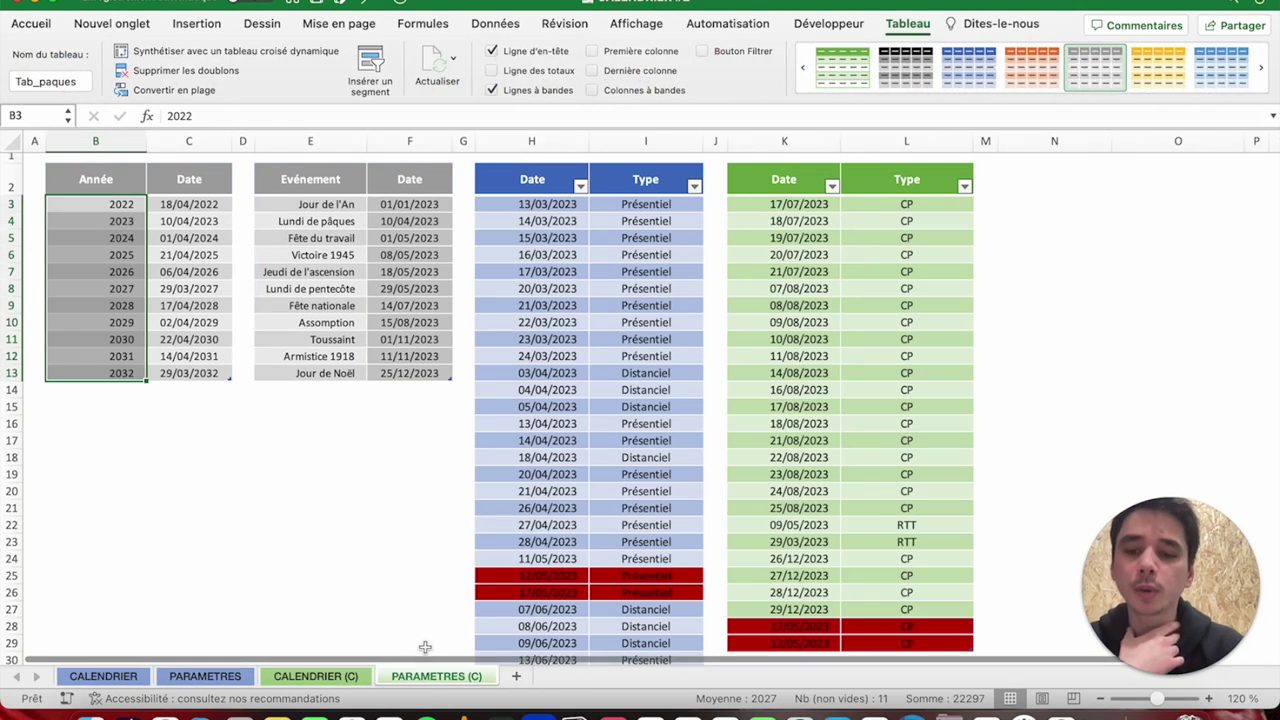
click(400, 218)
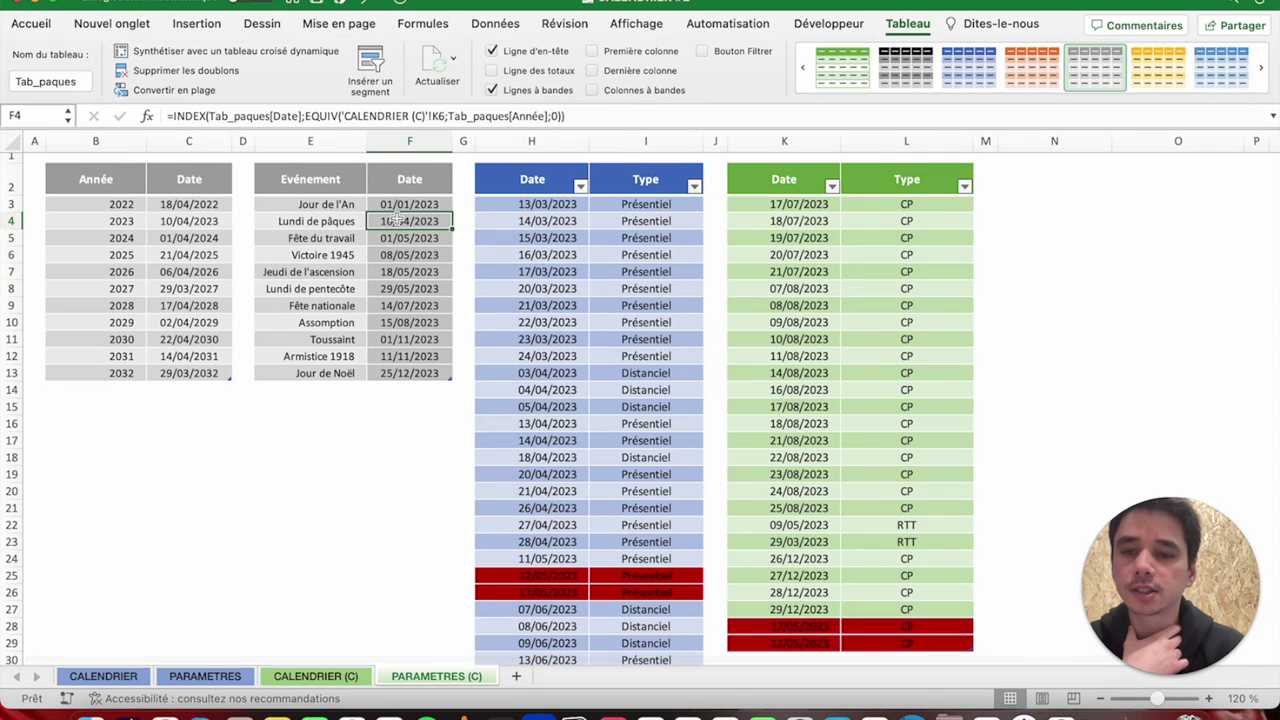
drag(188, 204, 182, 376)
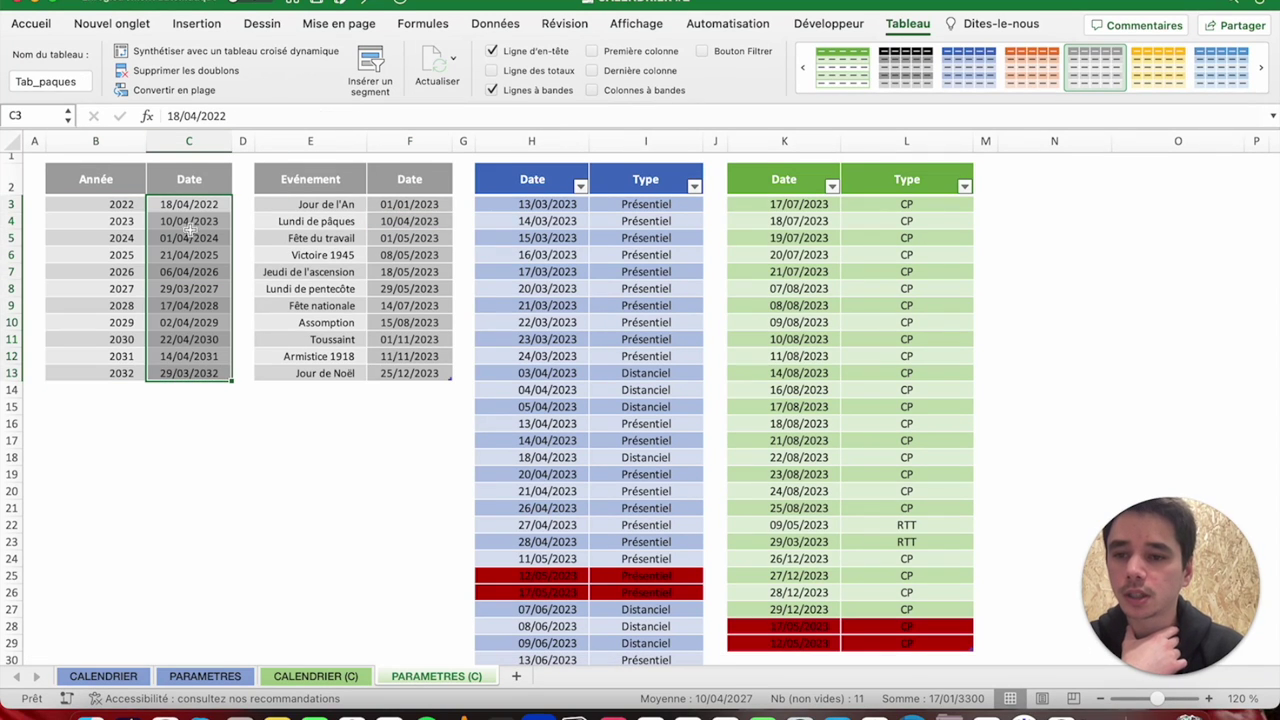
click(406, 254)
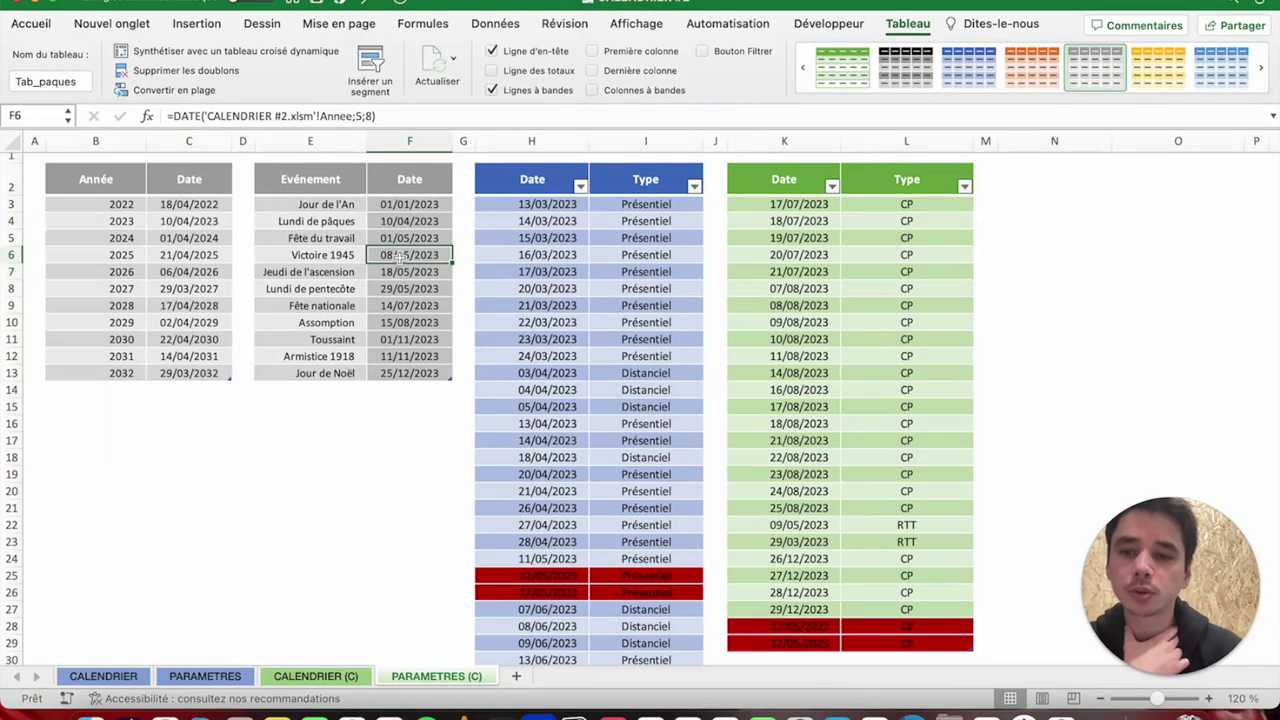
click(400, 272)
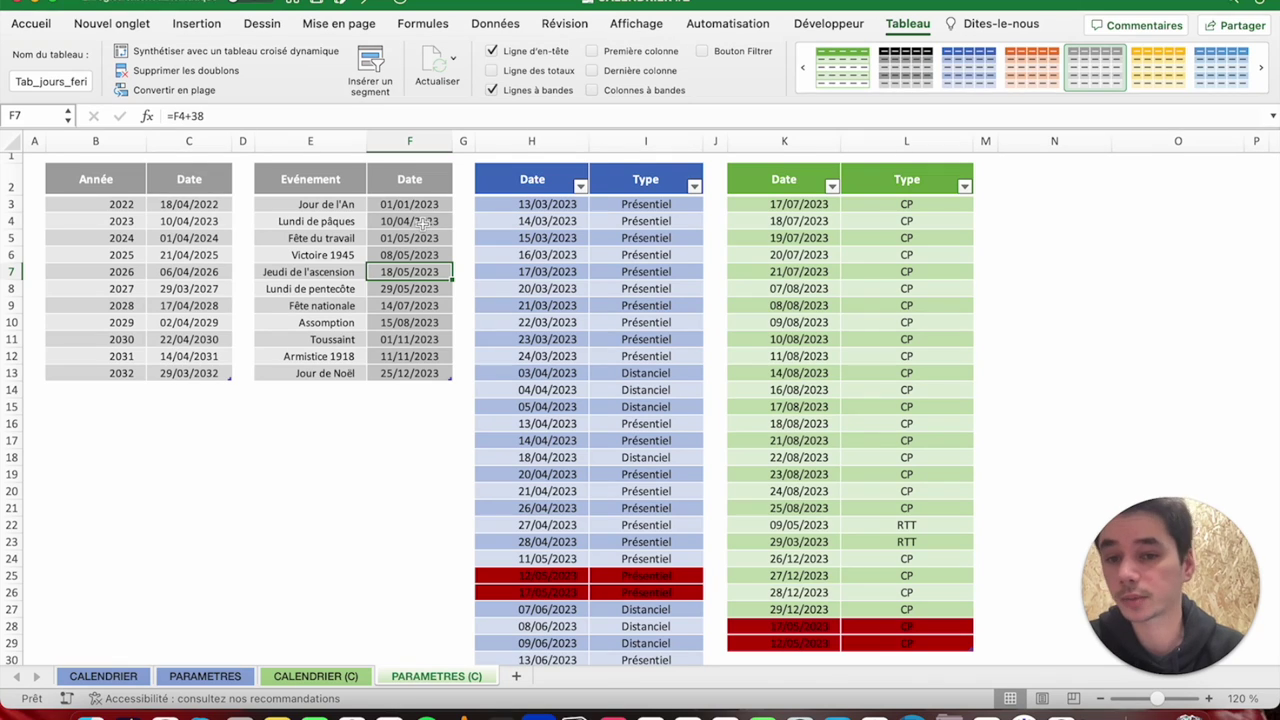
click(398, 289)
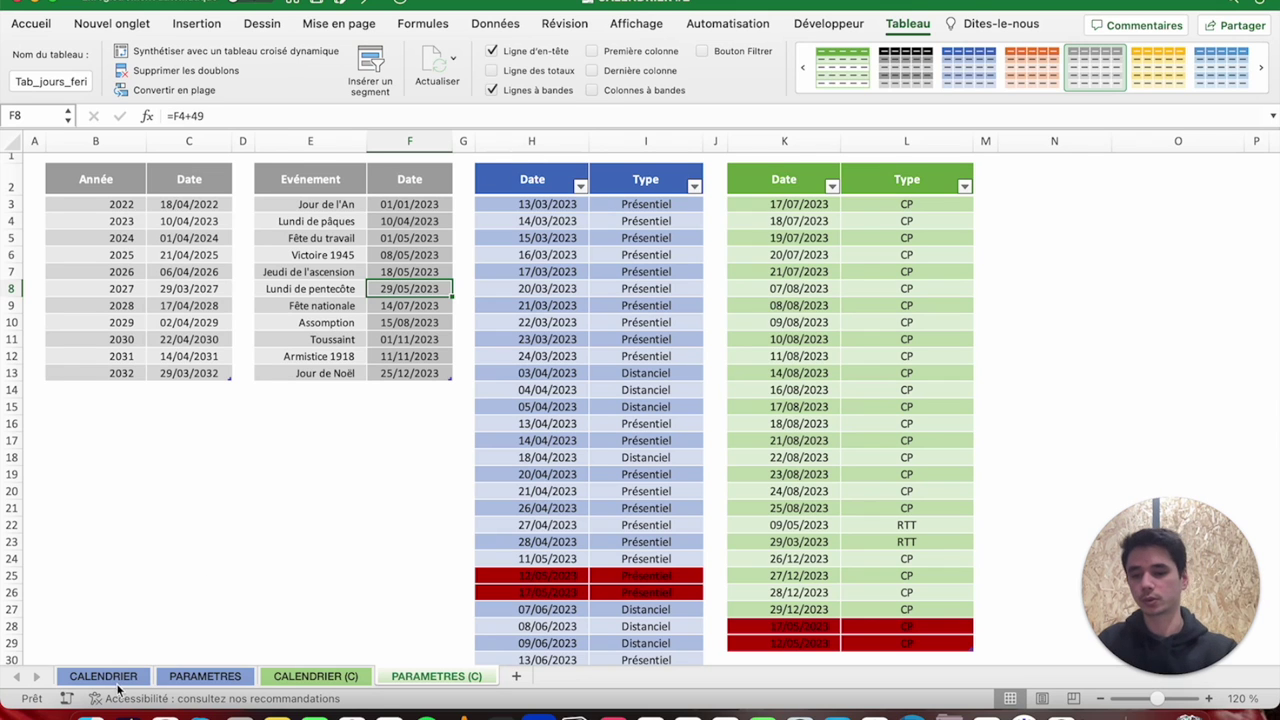
click(192, 678)
click(399, 273)
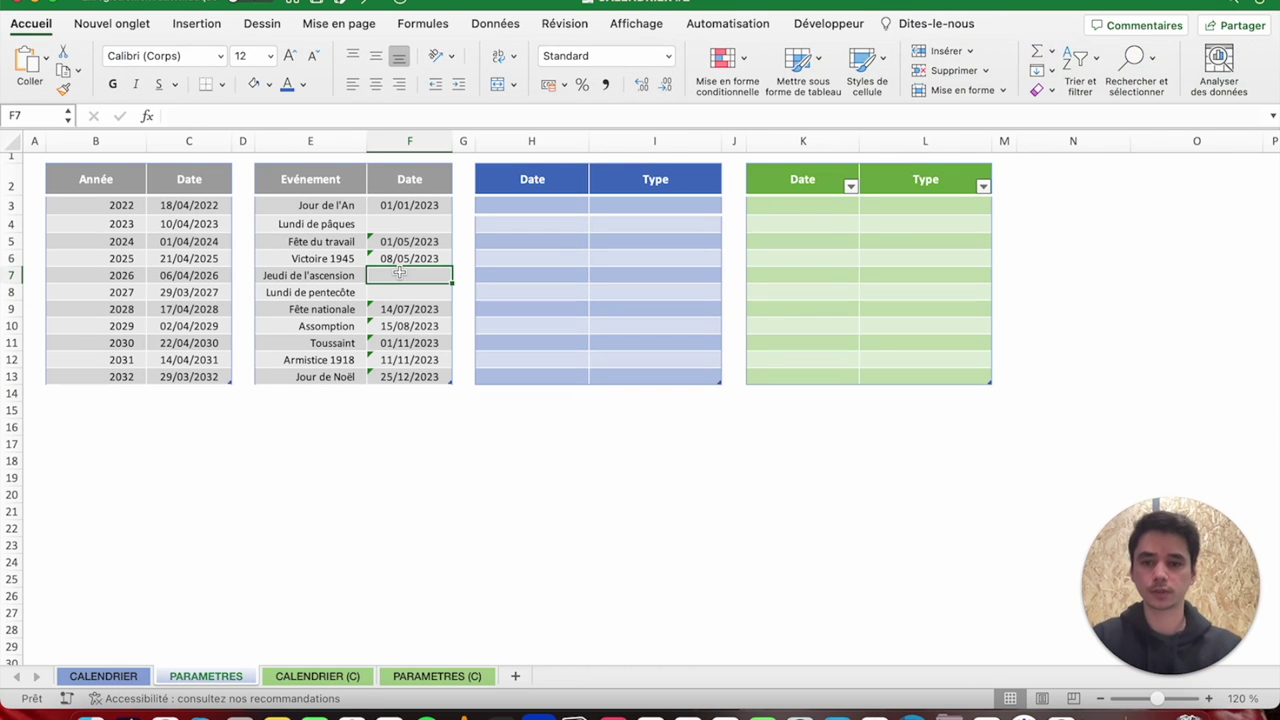
Enter =F4+38 for Jeudi de l'ascension and =F4+49 for Lundi de pentecôte.
text(=)
key(Up)
key(Up)
key(Up)
text(+)
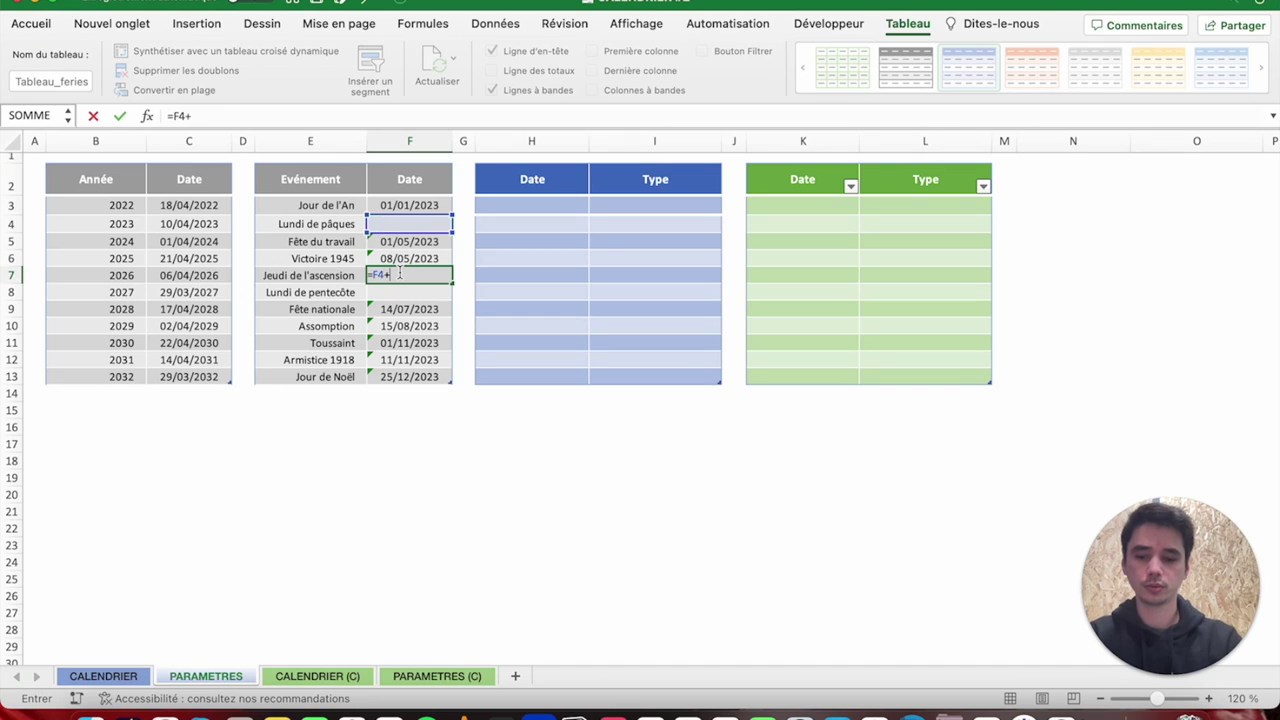
text(38)
key(Return)
text(=)
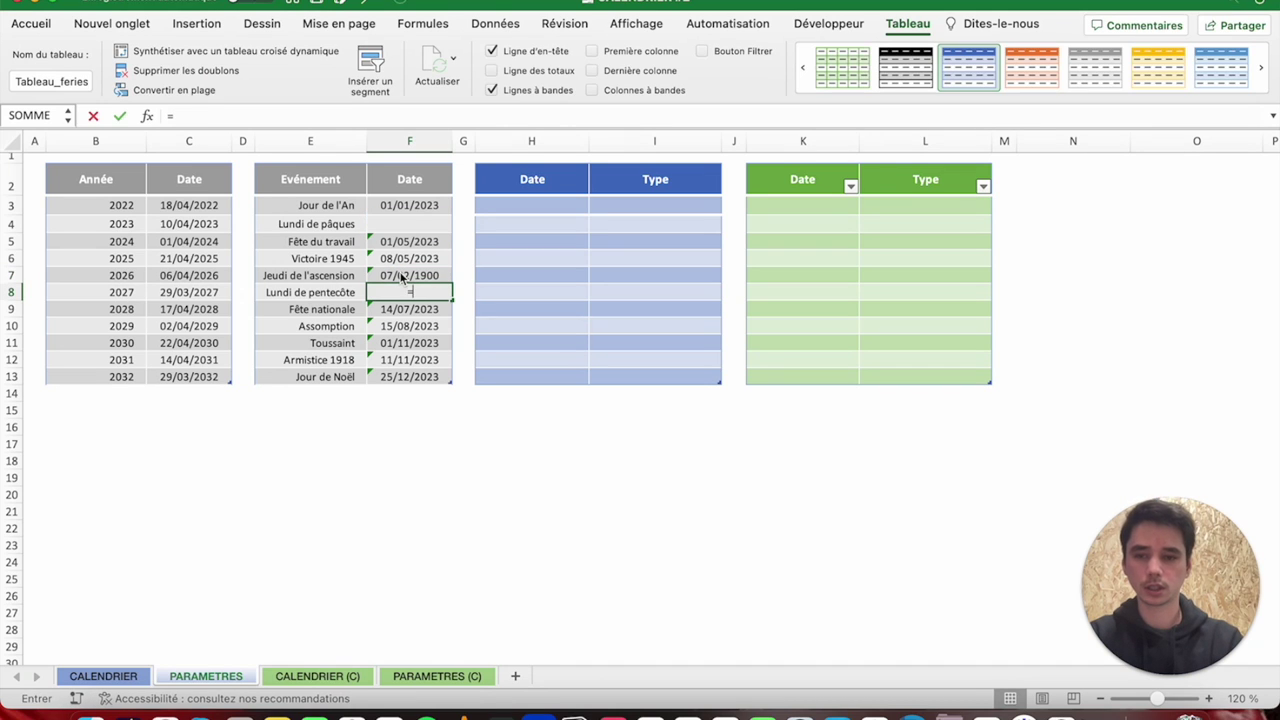
key(Up)
key(Up)
key(Up)
key(Up)
text(+)
key(Return)
key(Up)
key(Up)
key(Up)
key(Up)
key(Up)
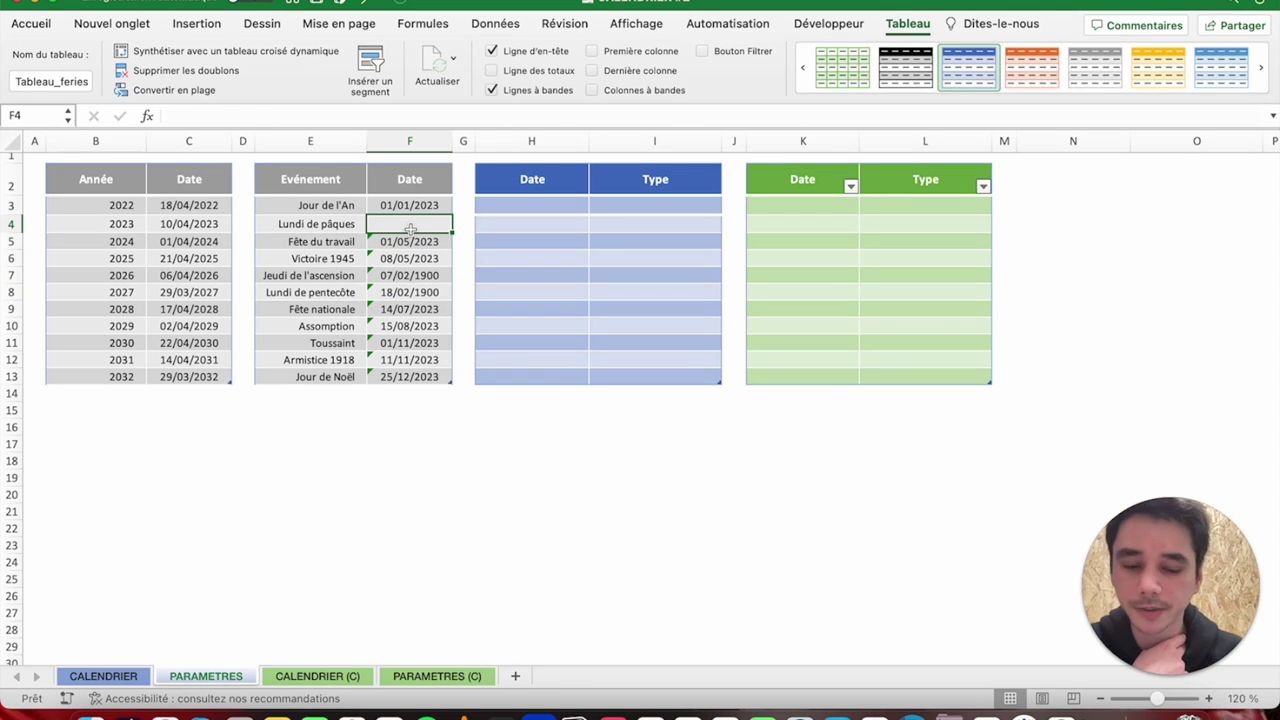
In F4, start =INDEX(Tableau_paques[Date];EQUIV(Année; for the Lundi de pâques lookup.
text(=index)
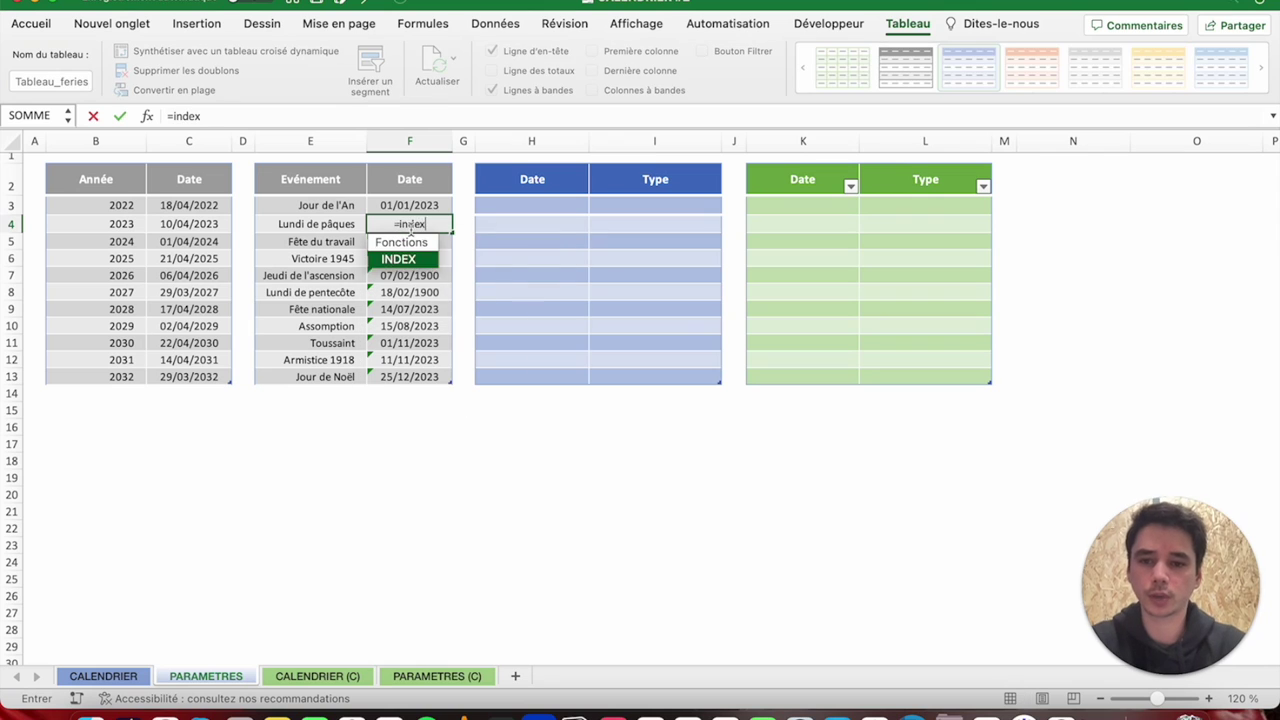
key(Tab)
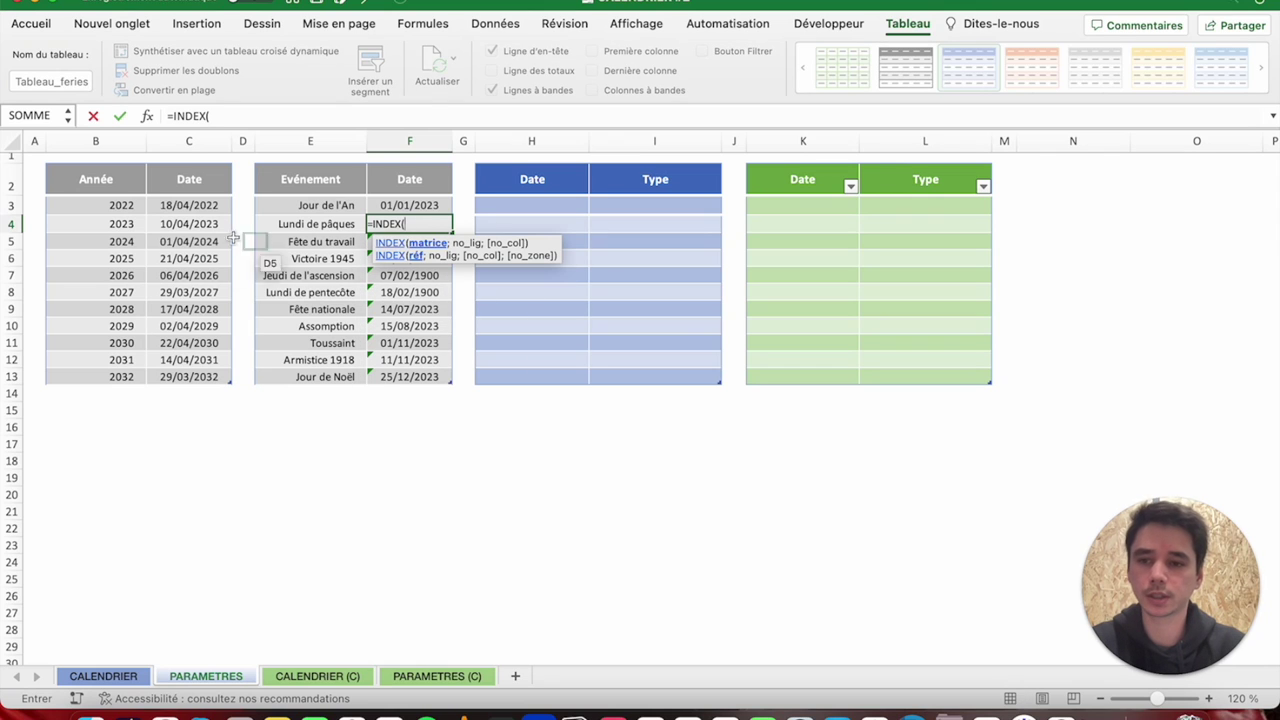
drag(176, 204, 176, 376)
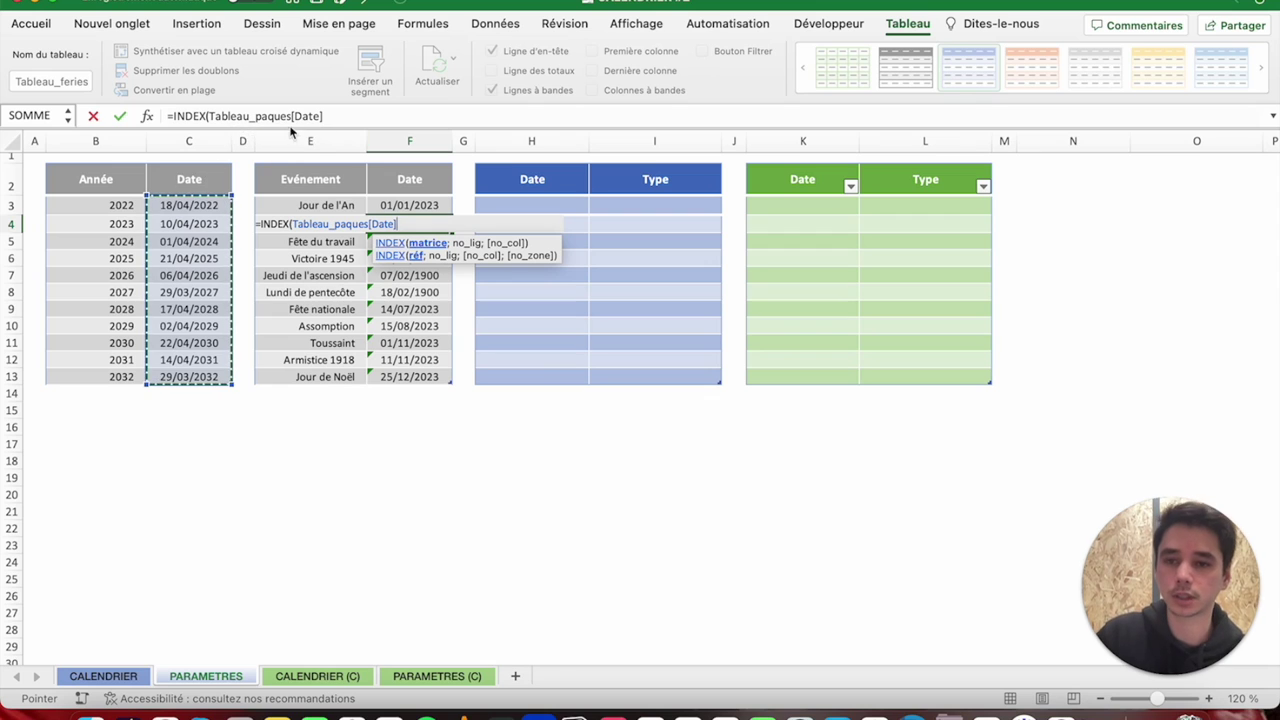
click(339, 115)
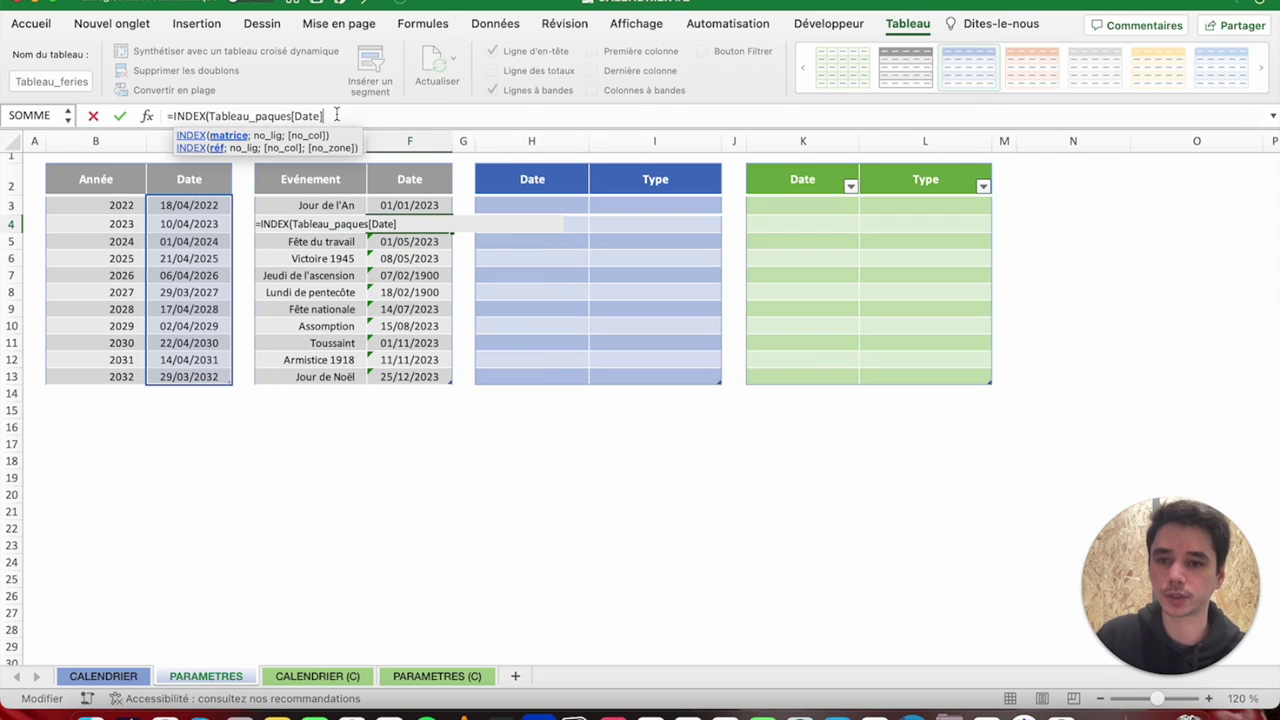
text(;)
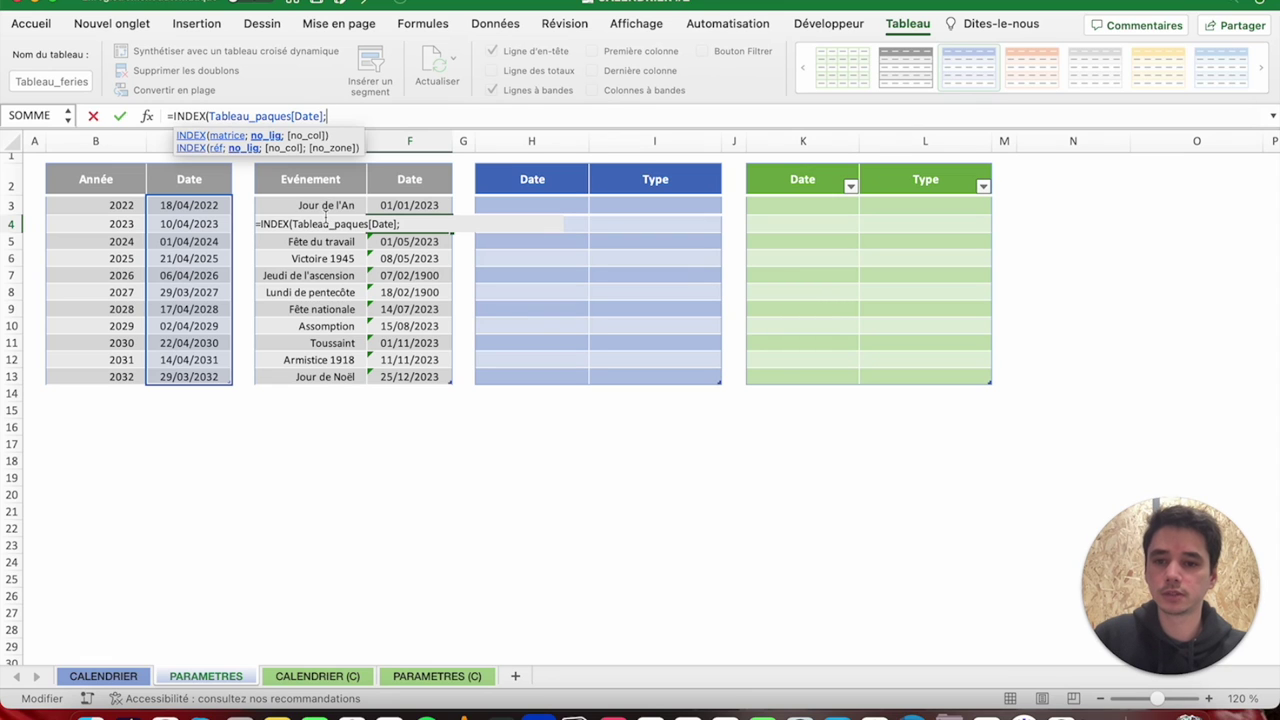
text(equi)
key(Tab)
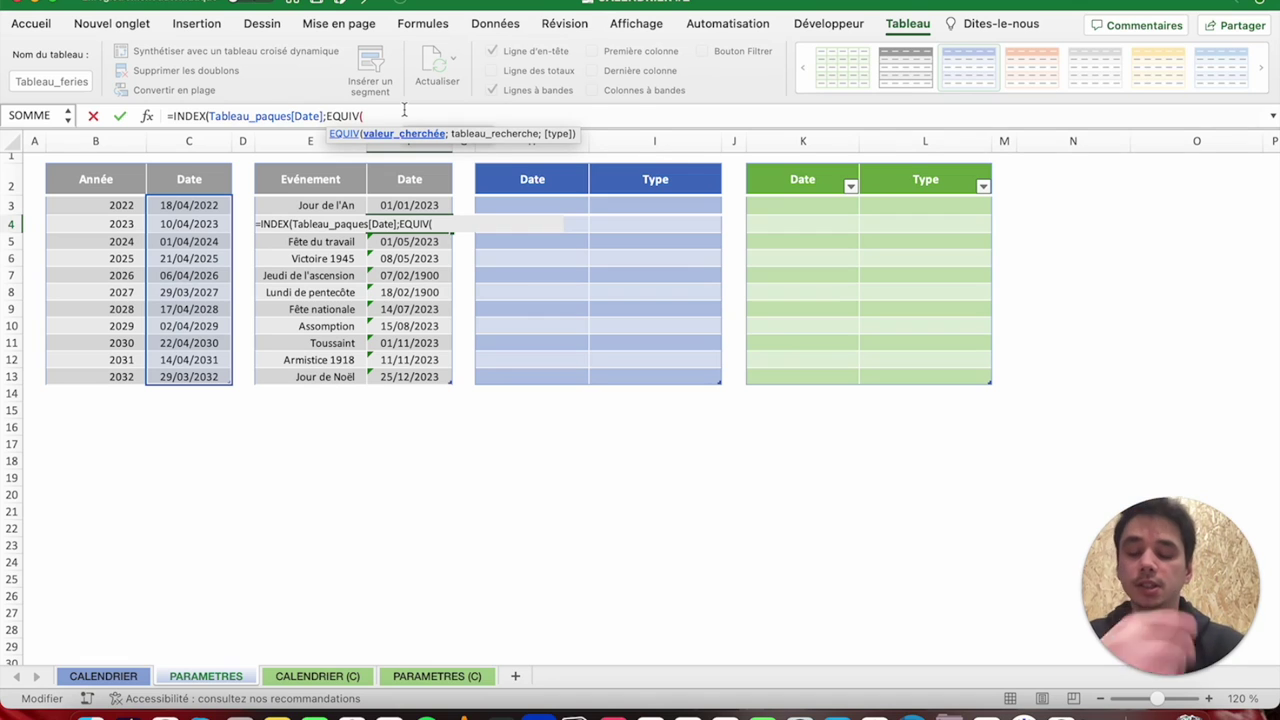
text(ANN)
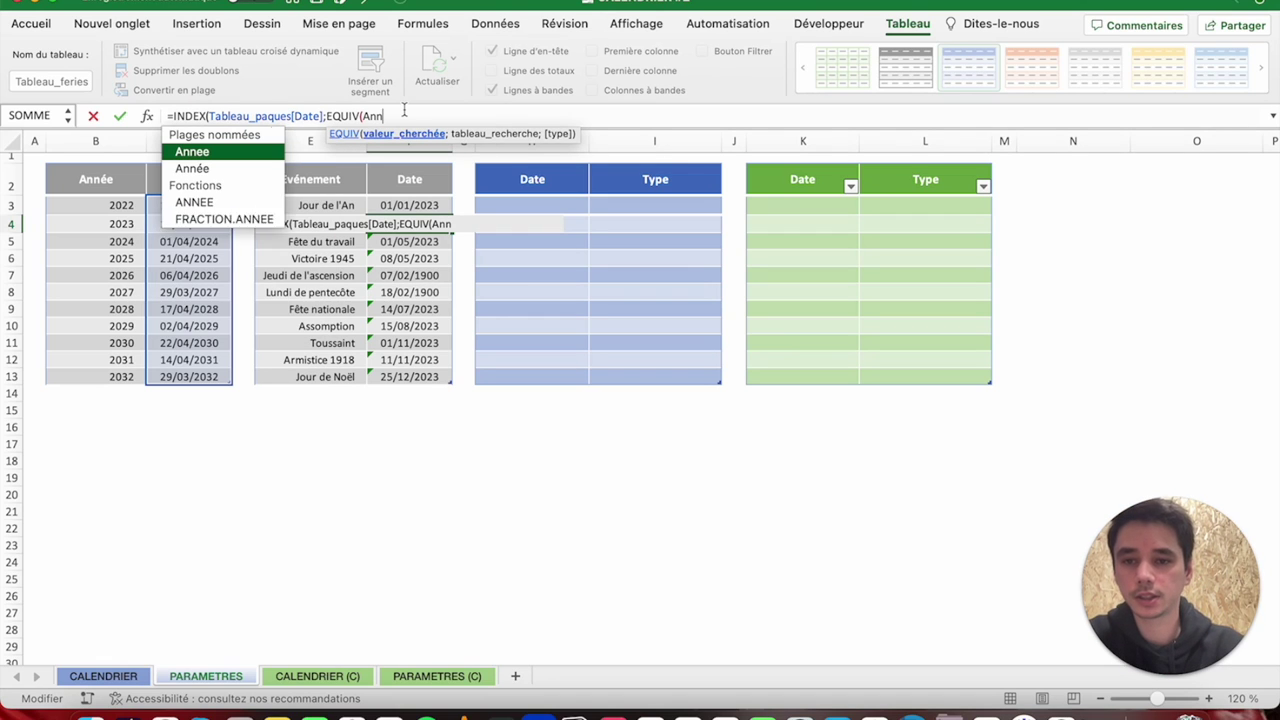
text(ée)
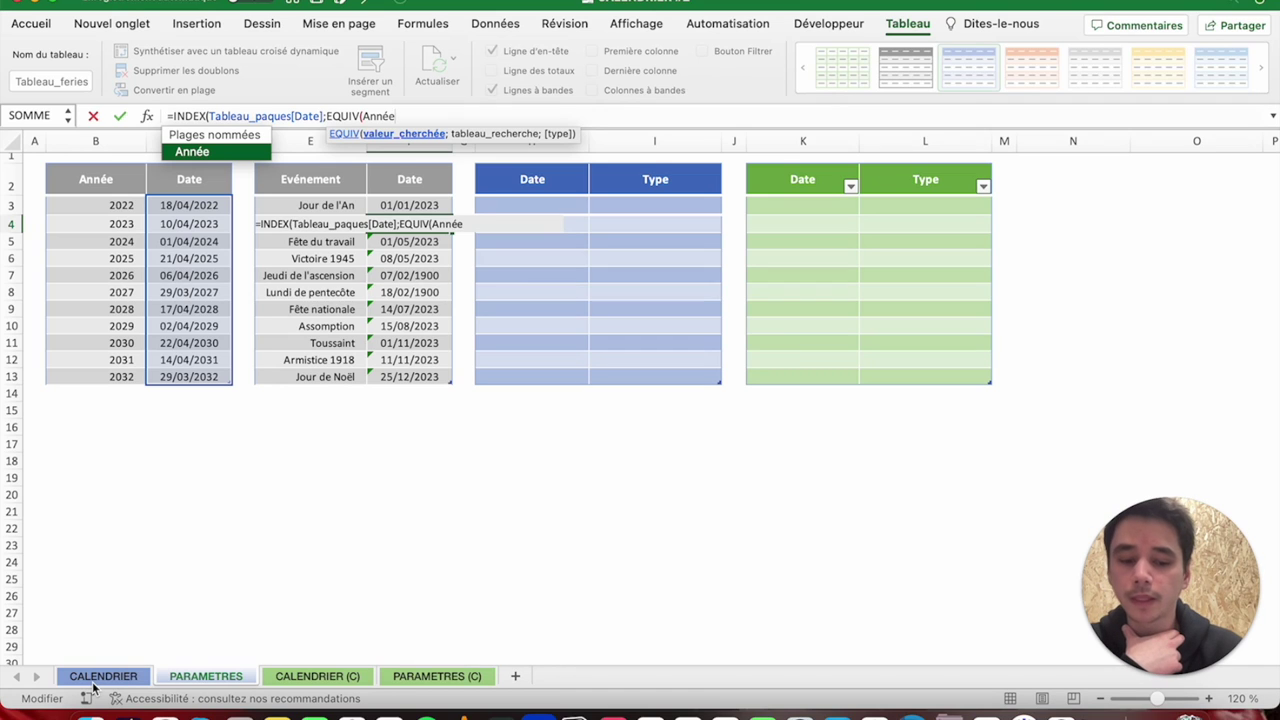
text(;)
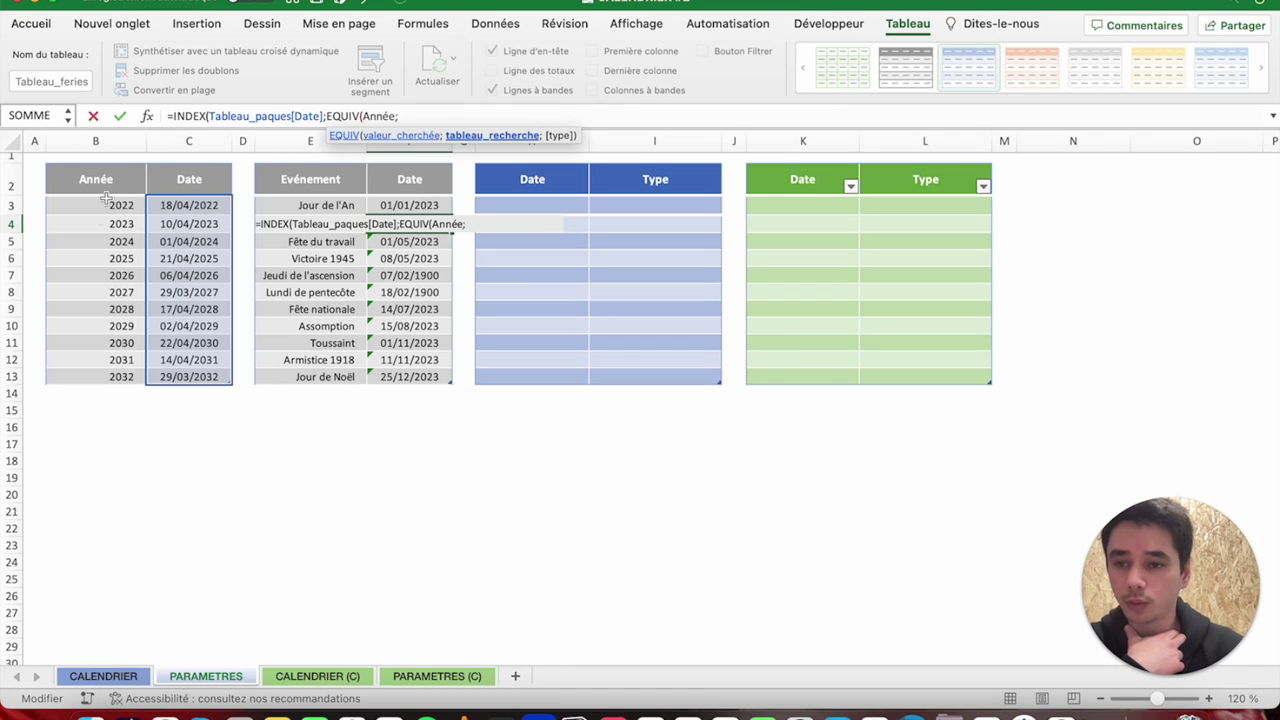
Complete F4 as =INDEX(Tableau_paques[Date];EQUIV(Année;Tableau_paques[Année];0);1).
drag(101, 207, 100, 377)
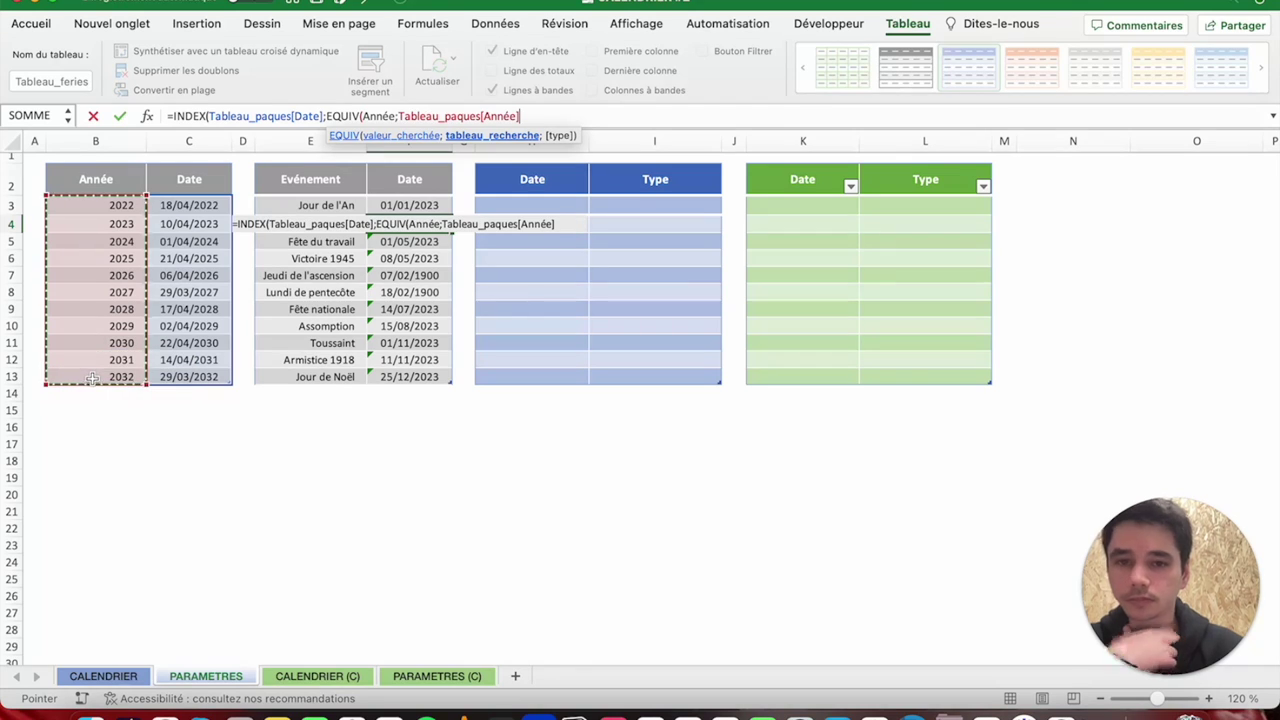
text(;)
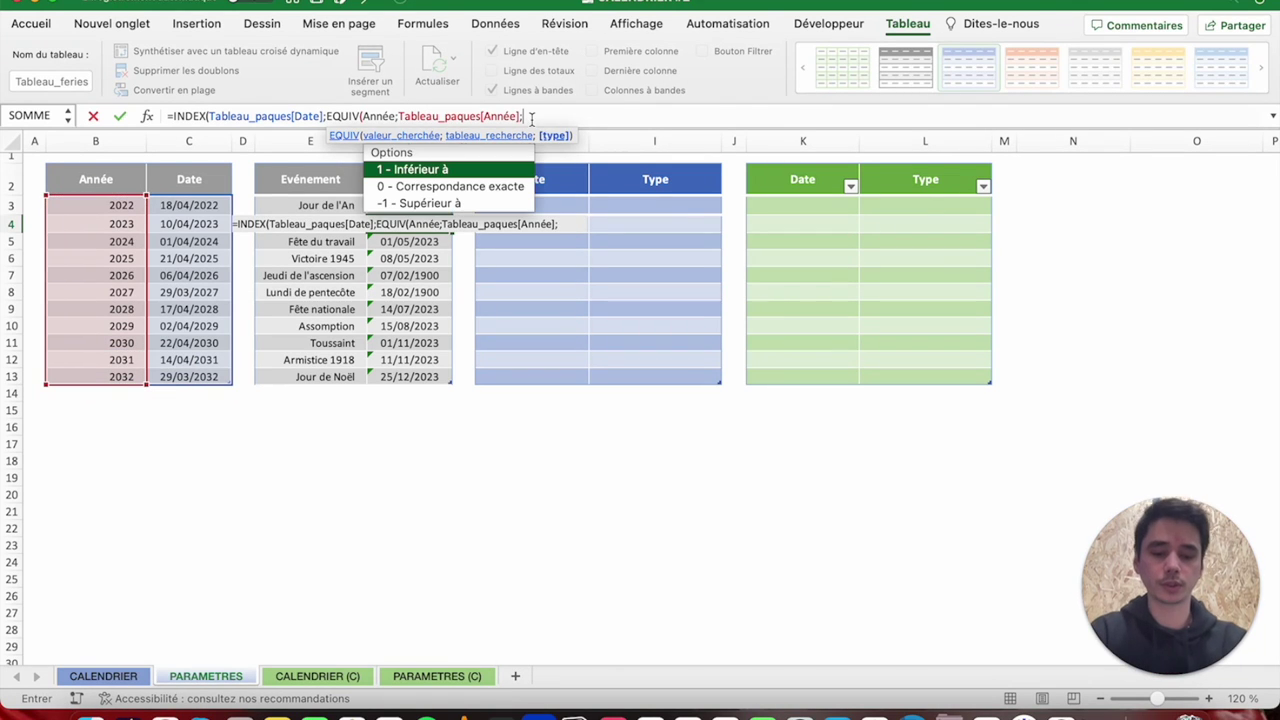
text(0))
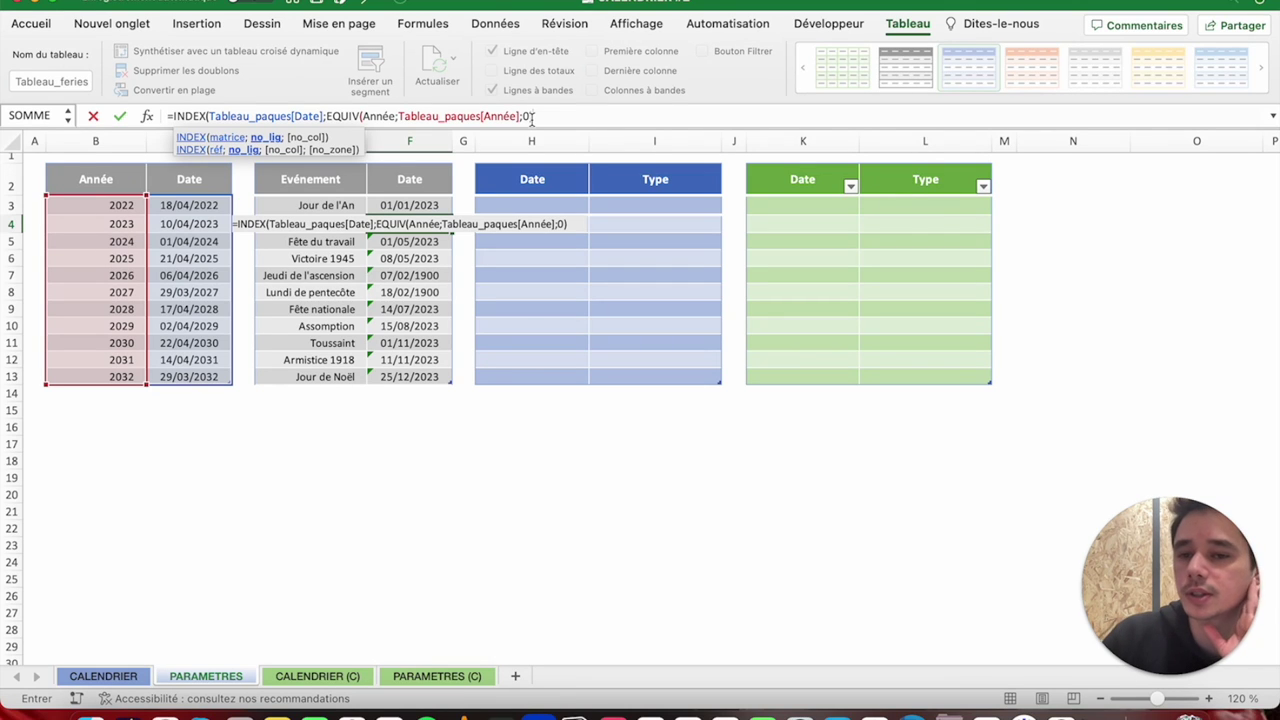
click(328, 116)
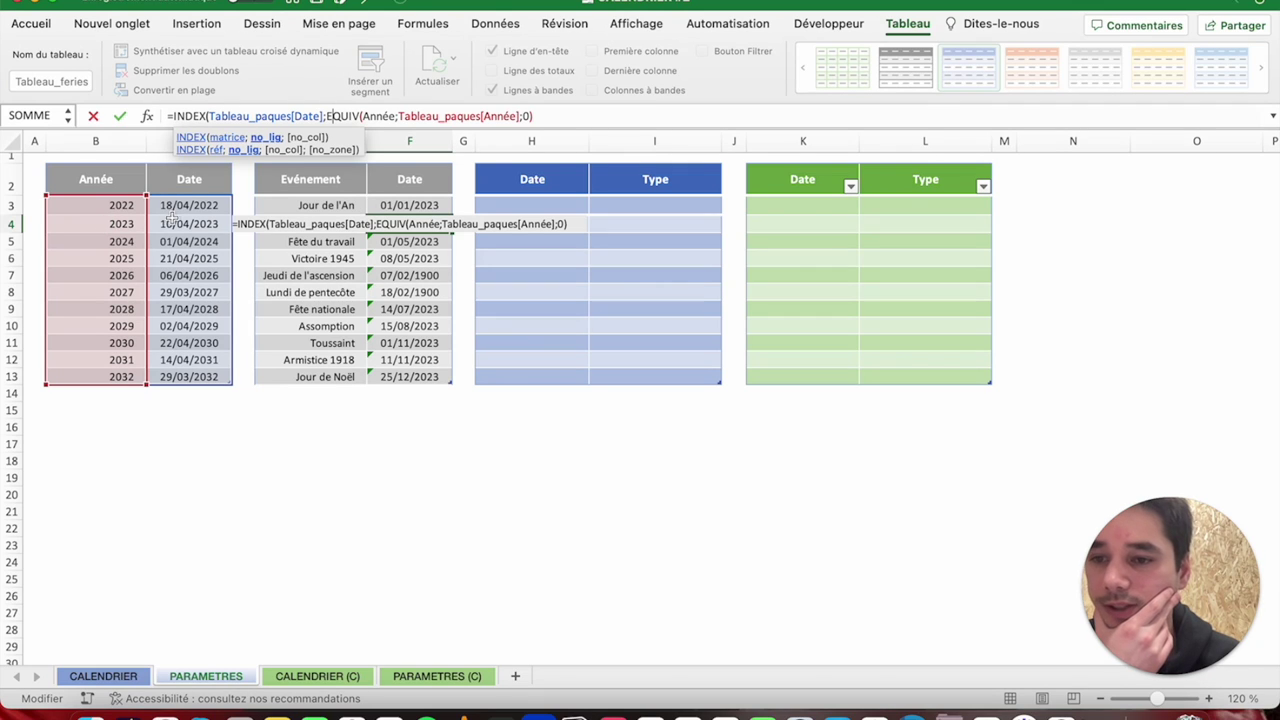
click(524, 112)
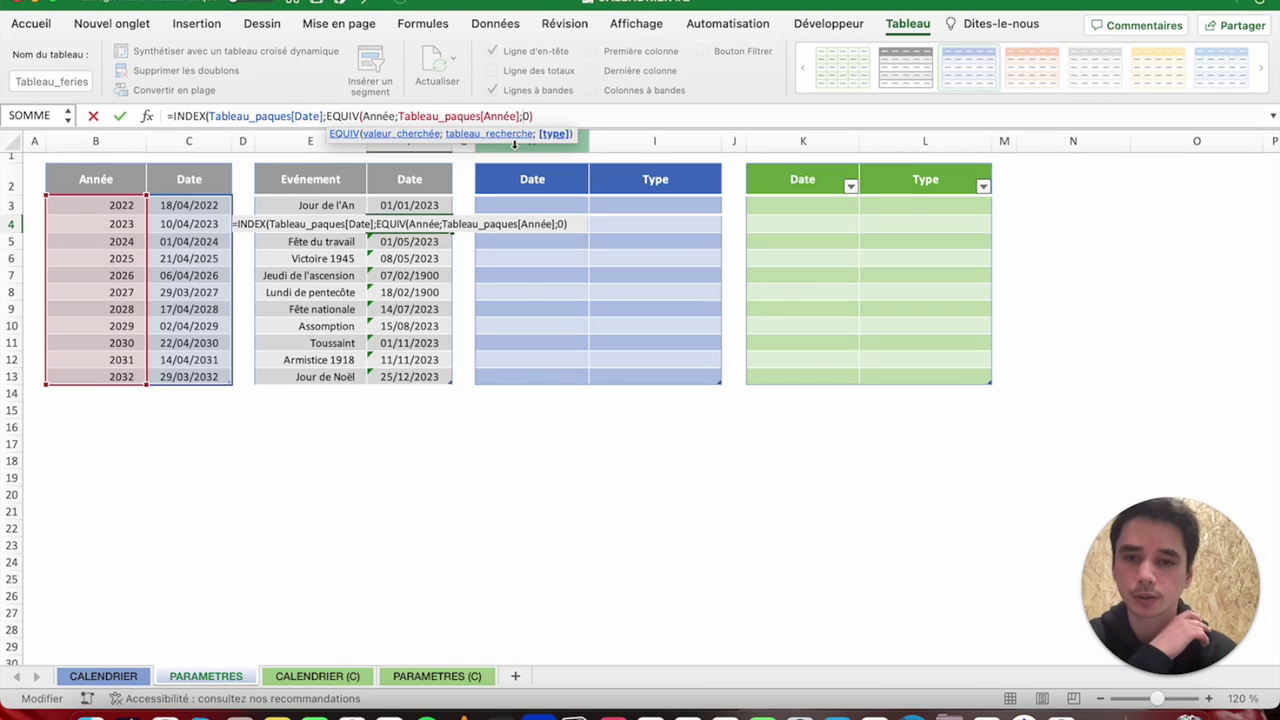
click(539, 116)
text(;)
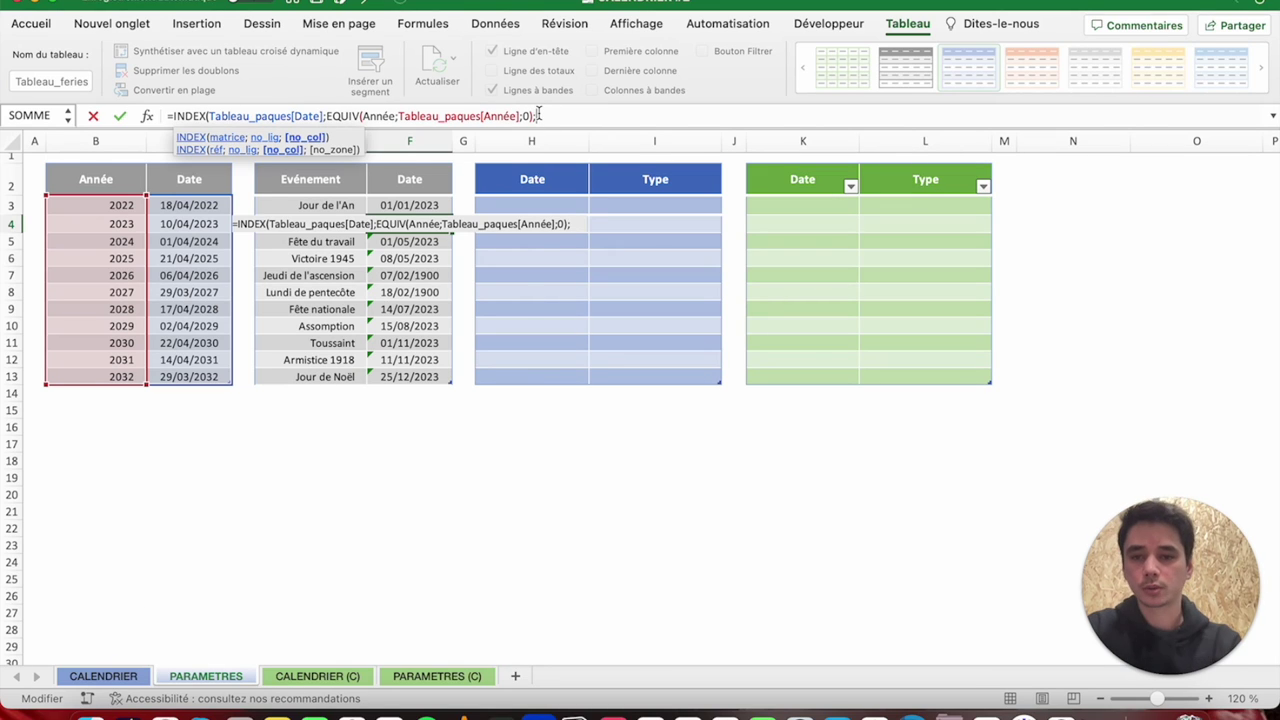
text(1))
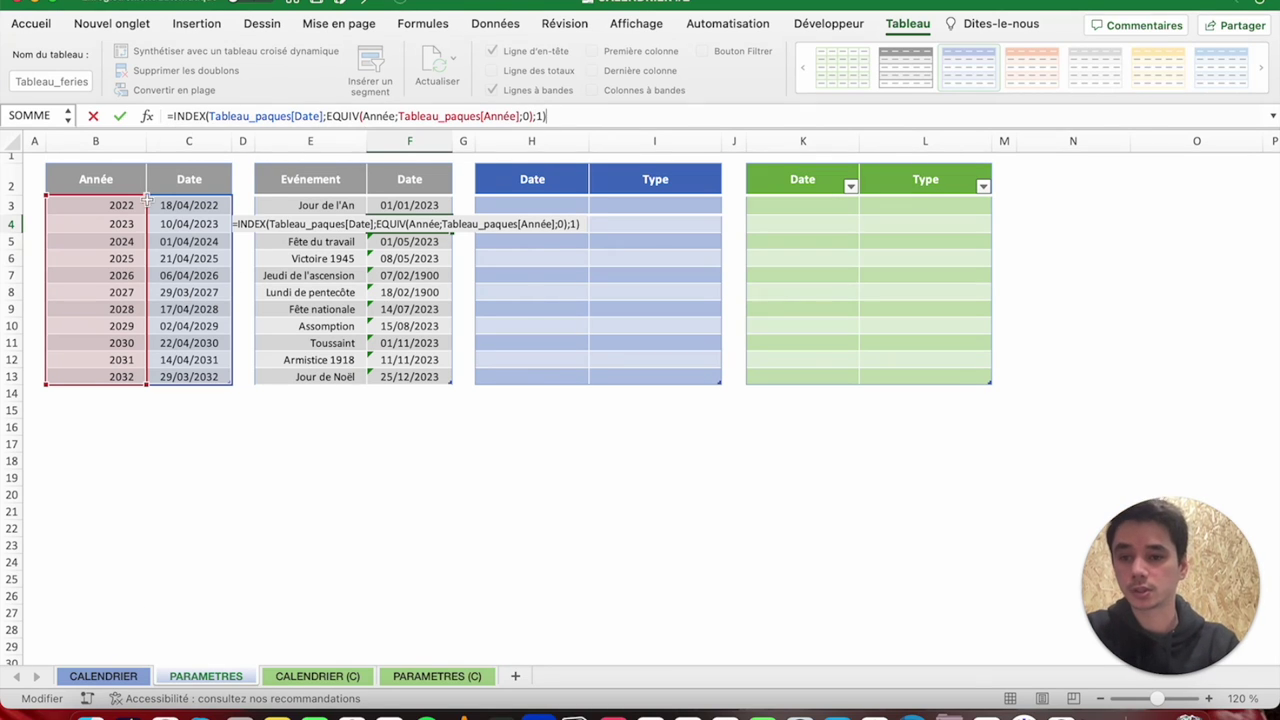
key(Return)
Check the computed holiday dates, then go to the CALENDRIER sheet.
key(Up)
key(Up)
key(Down)
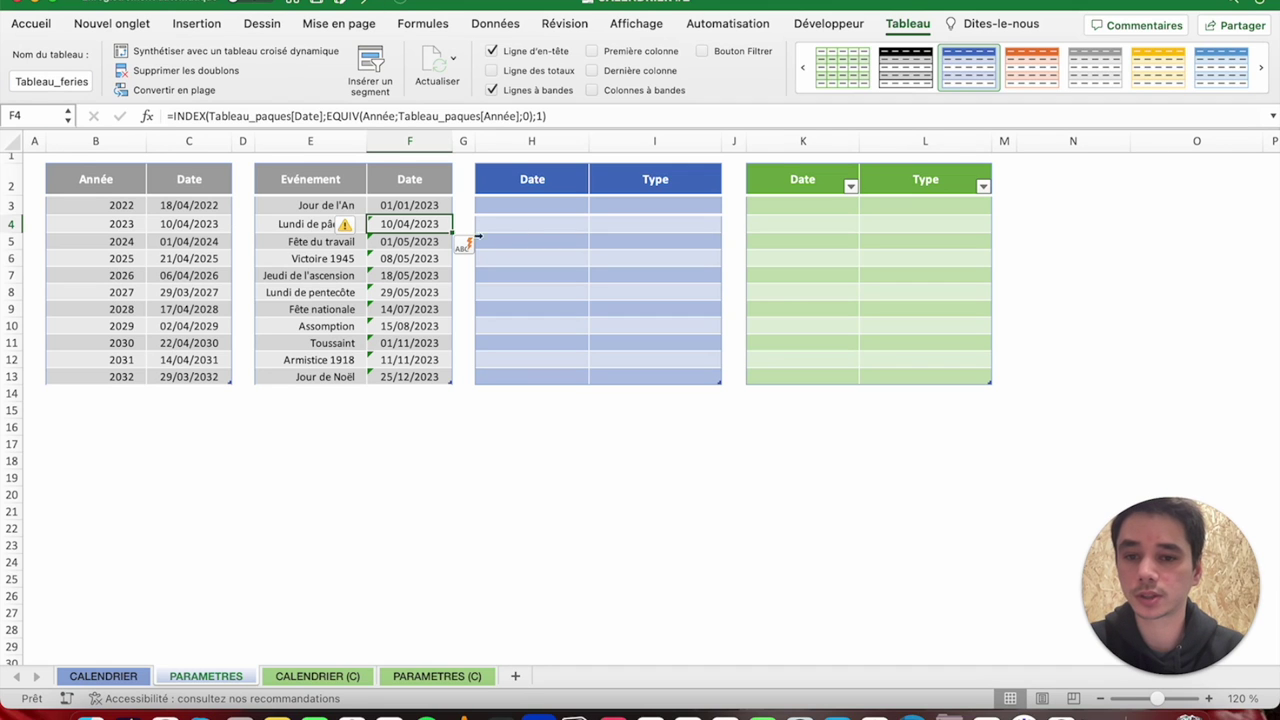
click(103, 676)
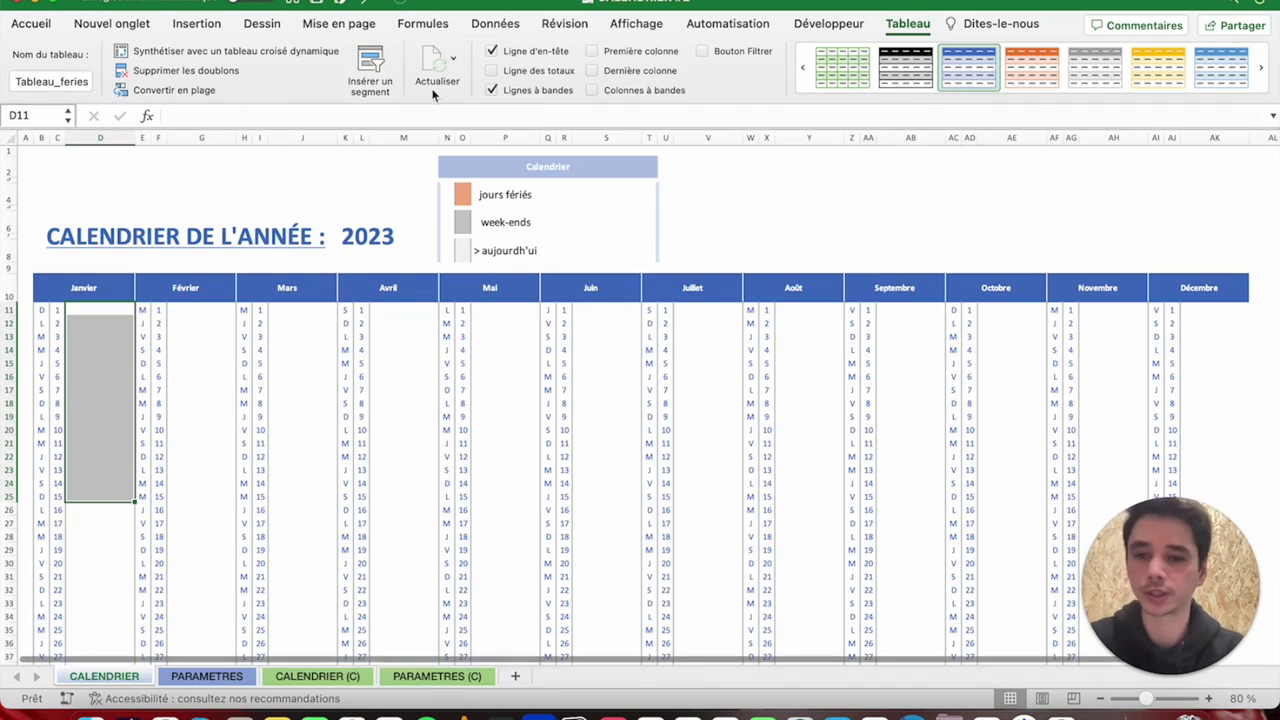
click(367, 240)
text(2025)
key(Return)
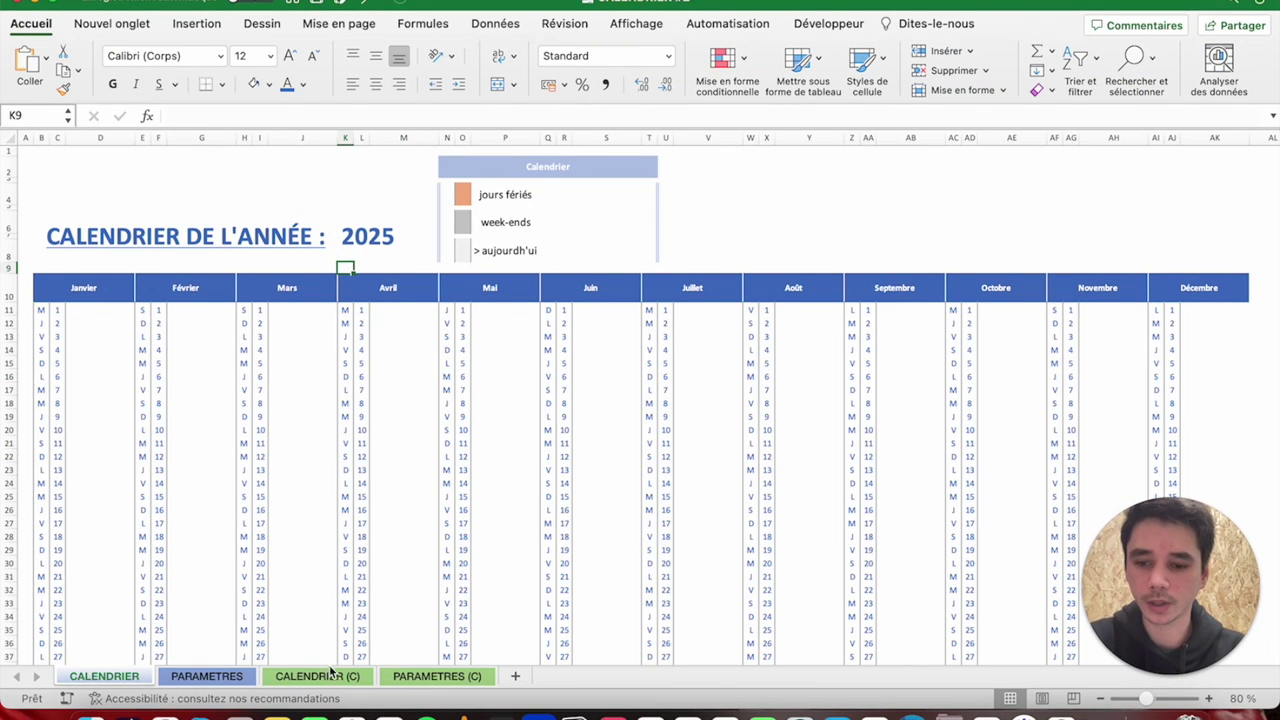
click(206, 676)
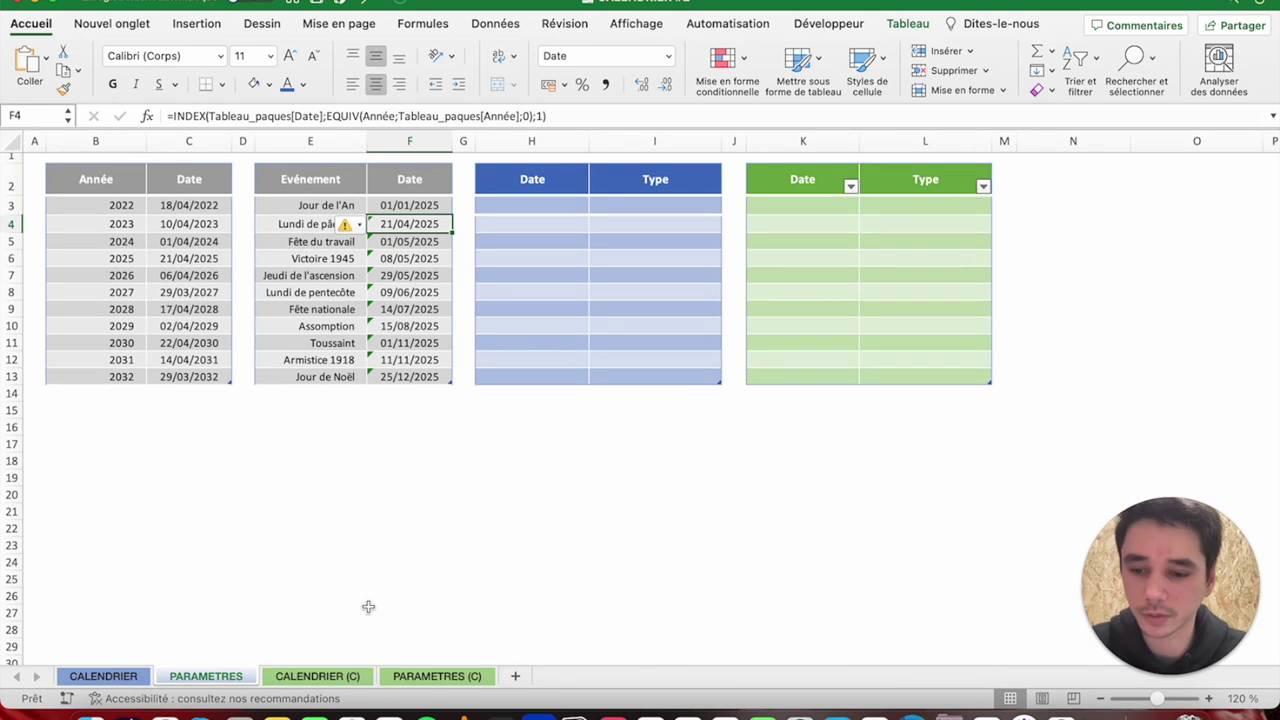
key(ctrl+Page_Up)
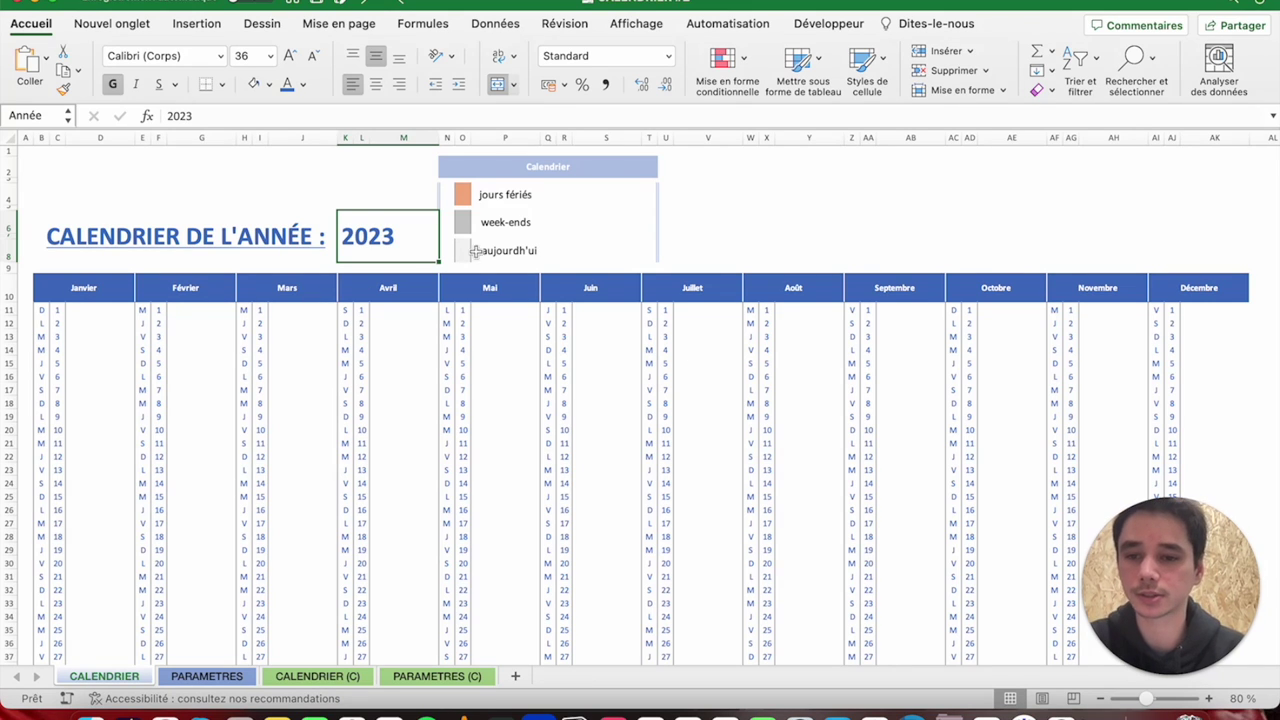
text(2024)
key(Return)
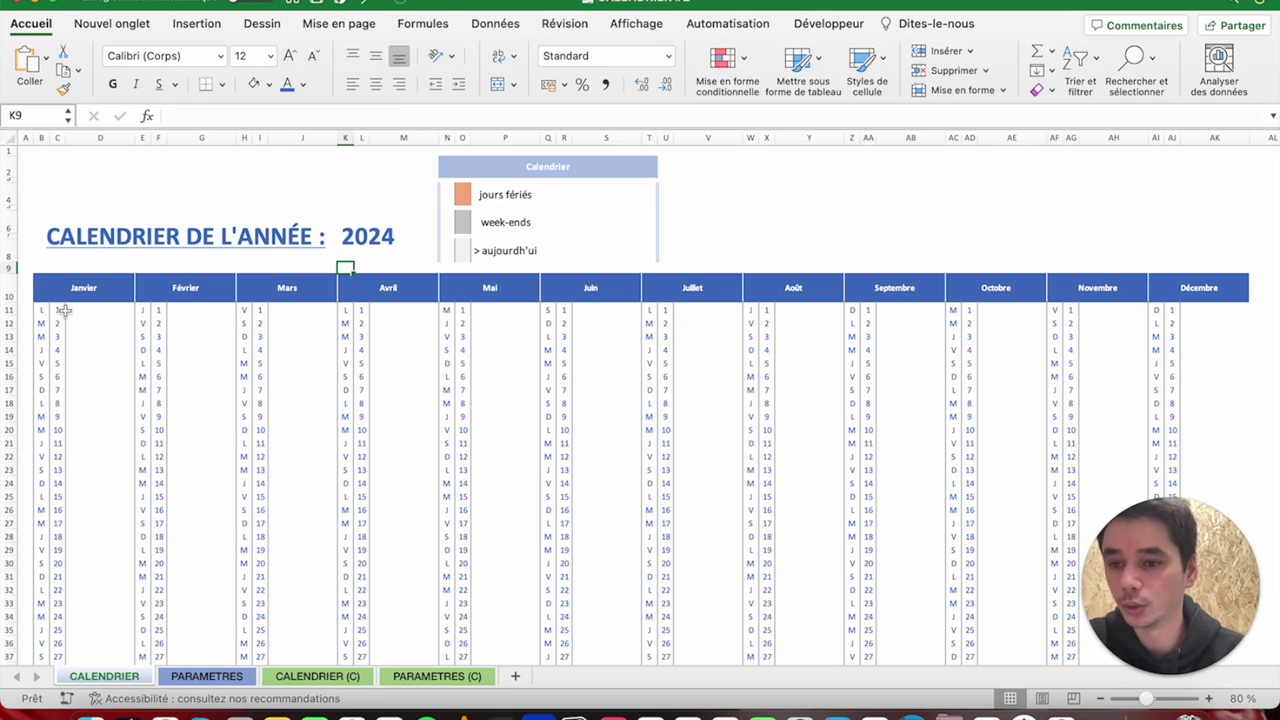
click(432, 226)
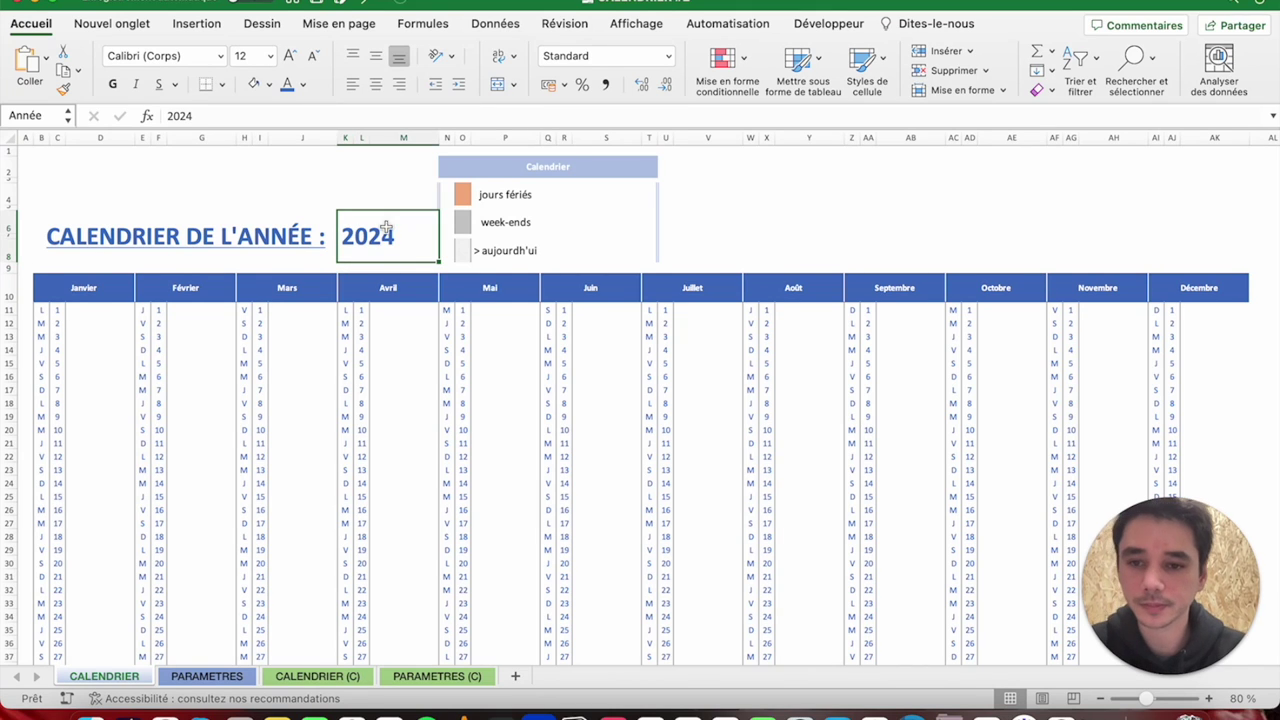
click(254, 122)
key(BackSpace)
text(3)
key(Return)
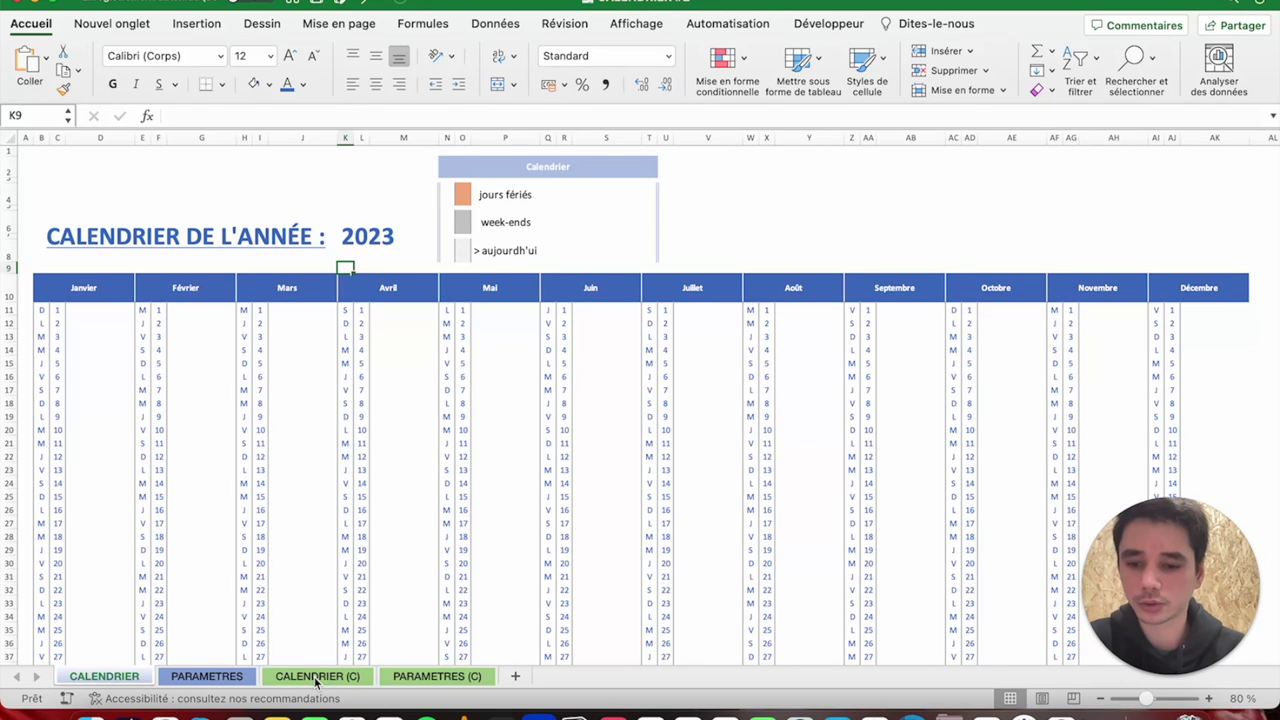
click(206, 676)
click(420, 240)
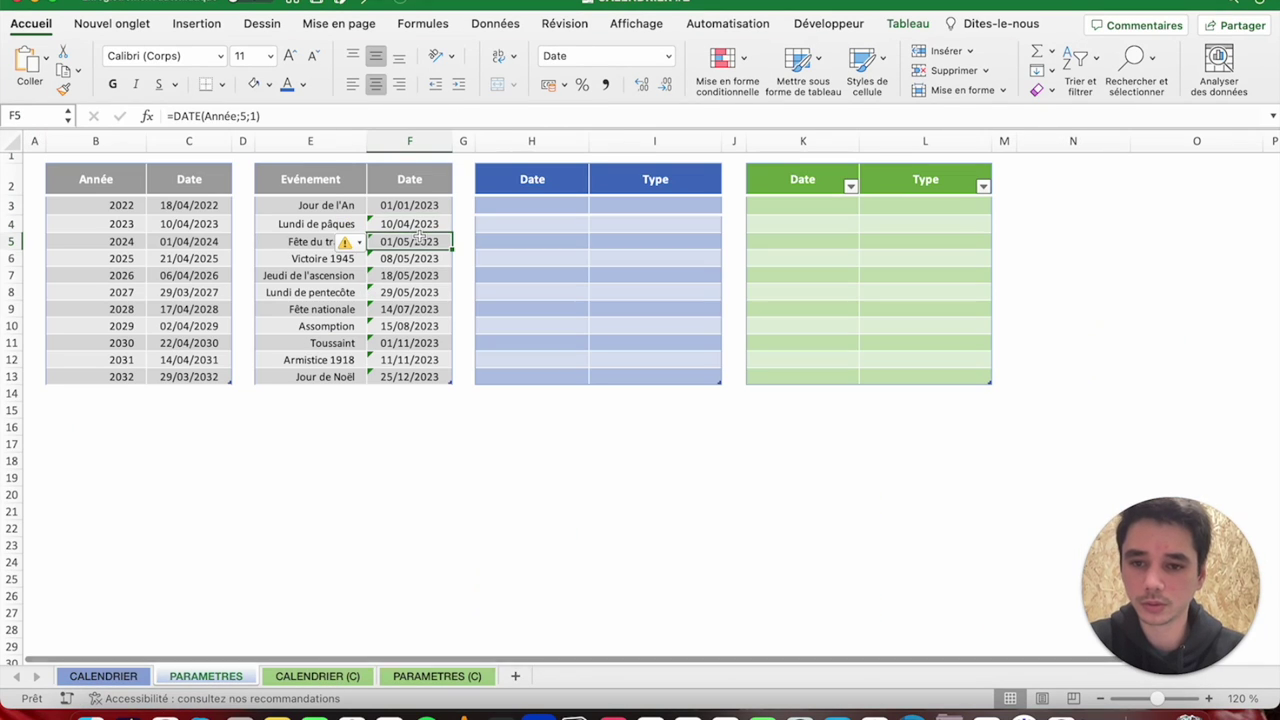
drag(405, 204, 400, 387)
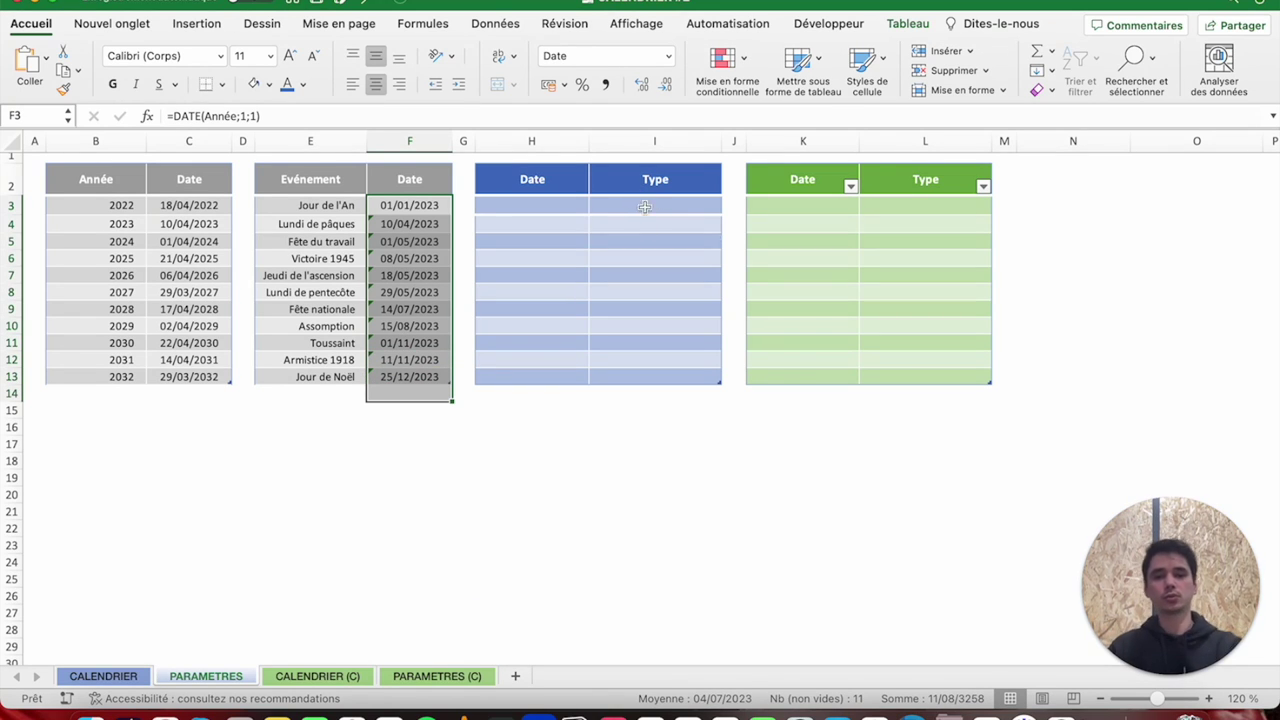
click(765, 185)
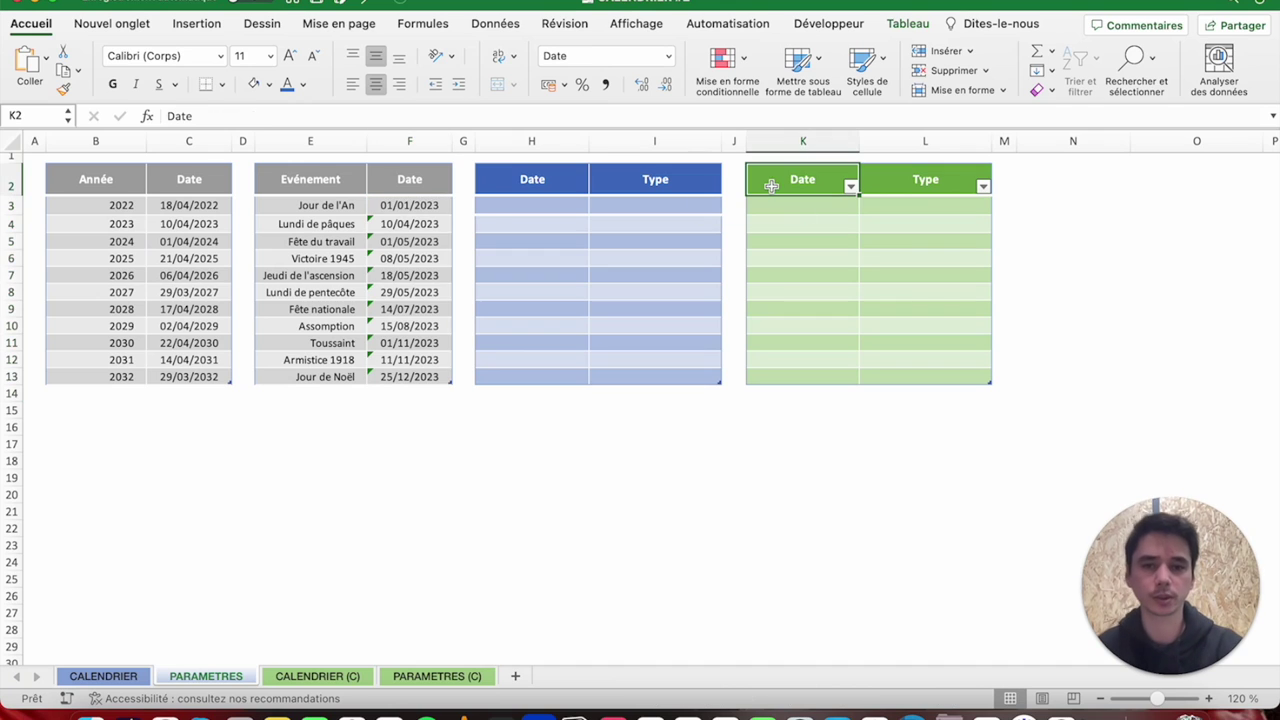
Turn off the green table's filter buttons and select the blue table's Type cells I3:I13.
click(898, 24)
click(702, 51)
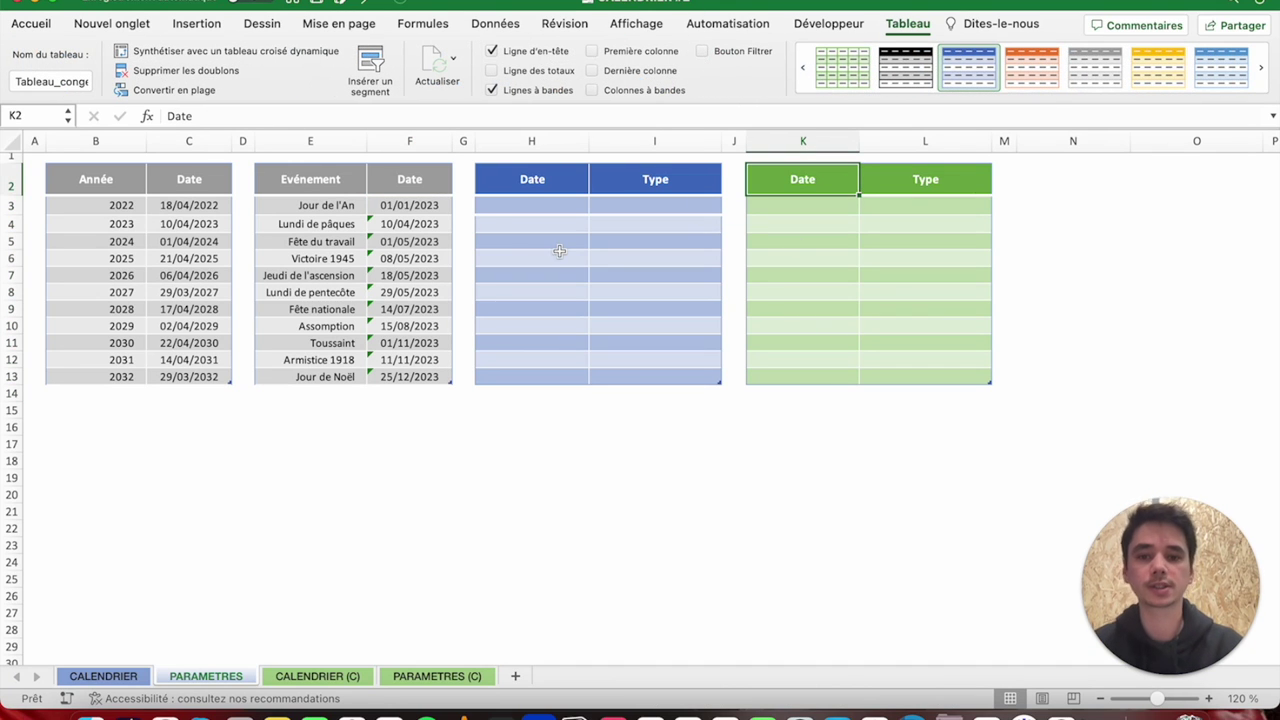
click(528, 202)
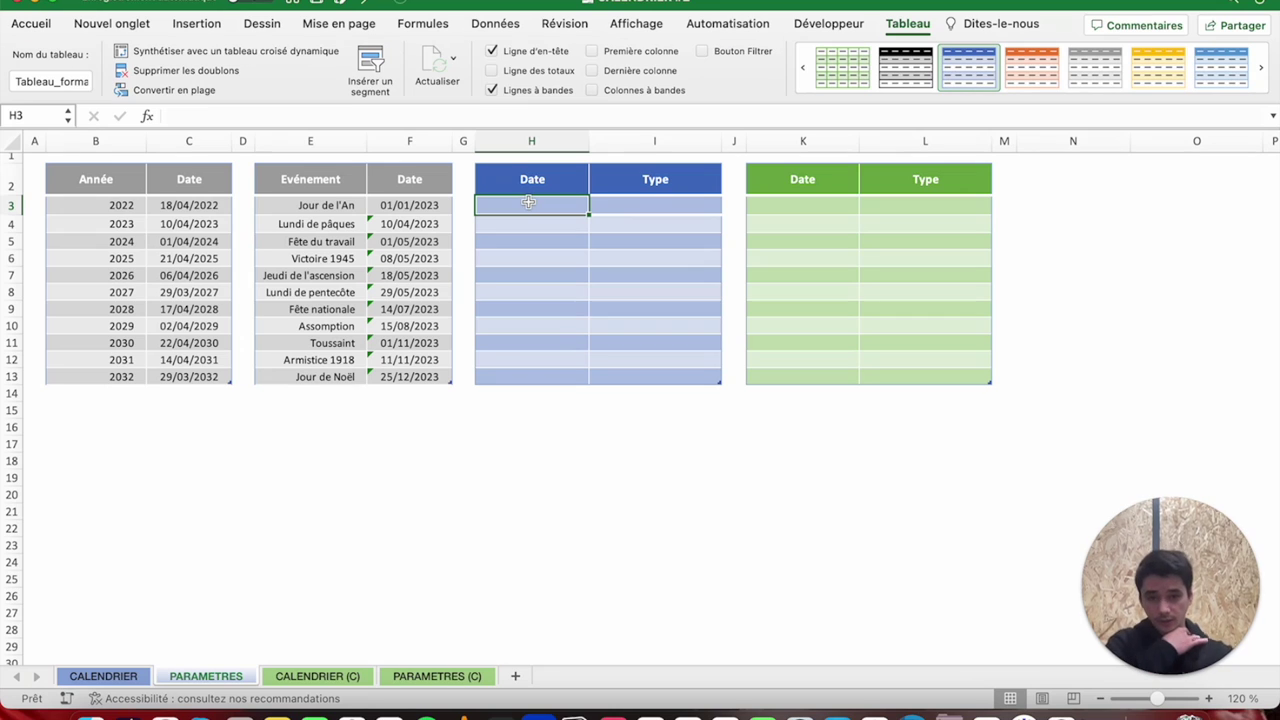
mouse_move(640, 205)
mouse_down()
mouse_move(637, 399)
mouse_move(635, 382)
mouse_up()
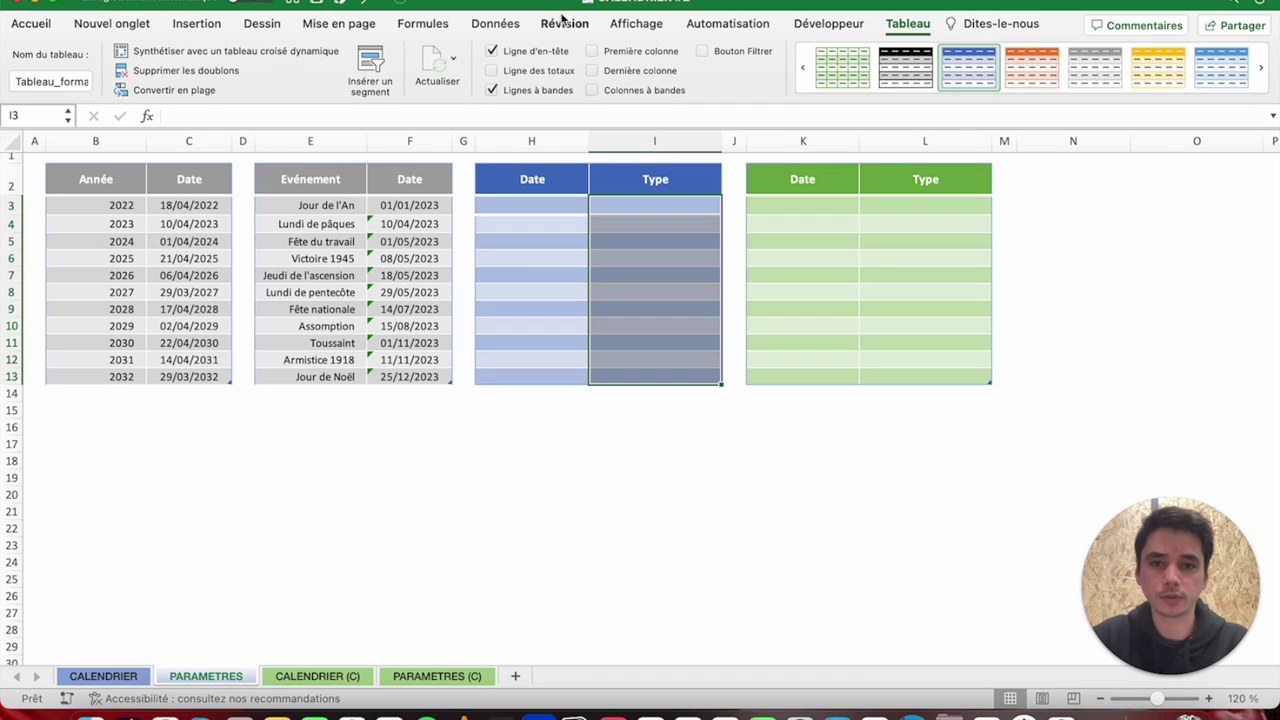
click(508, 26)
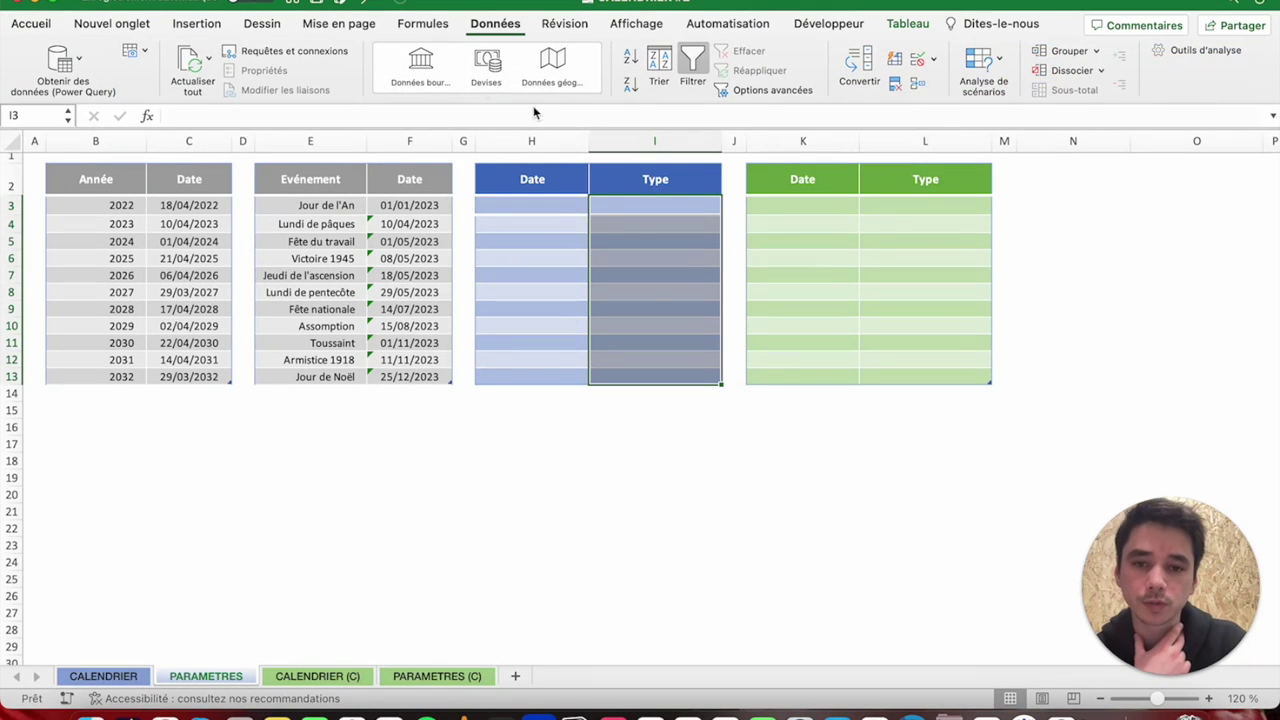
Apply a list validation with source Présentiel;Distanciel to the blue table's Type cells.
click(918, 58)
click(603, 286)
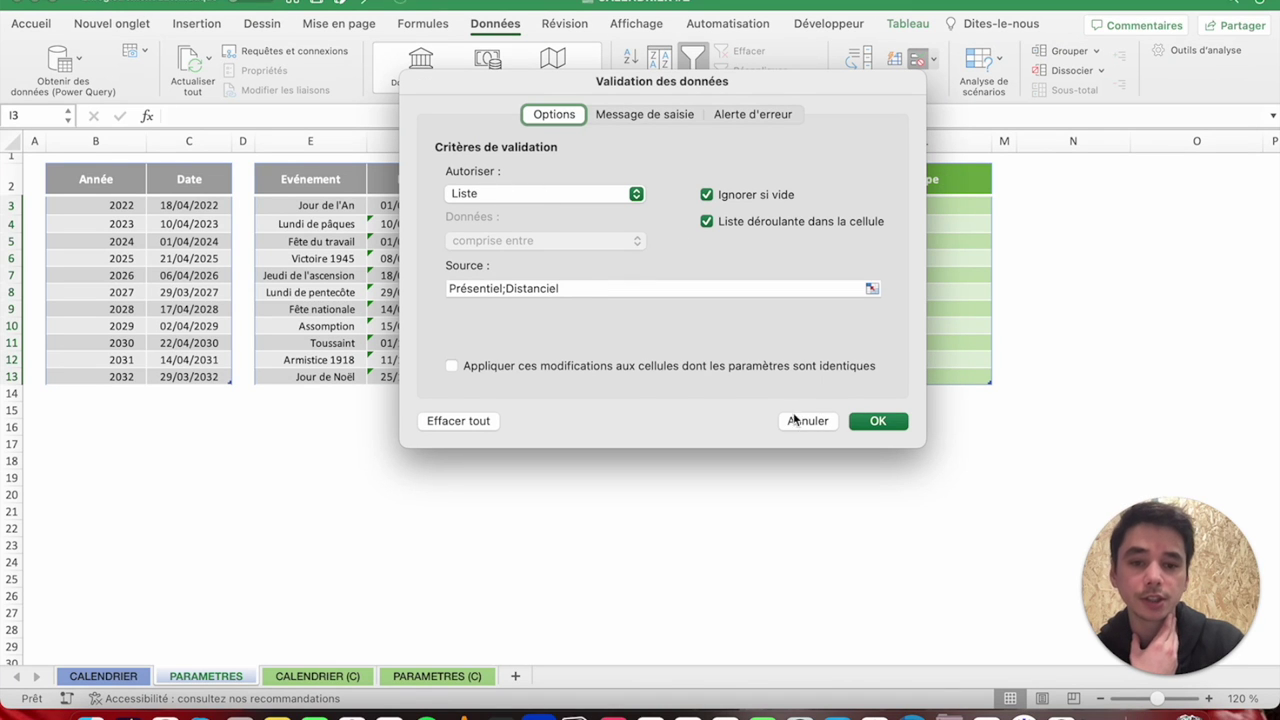
triple_click(560, 288)
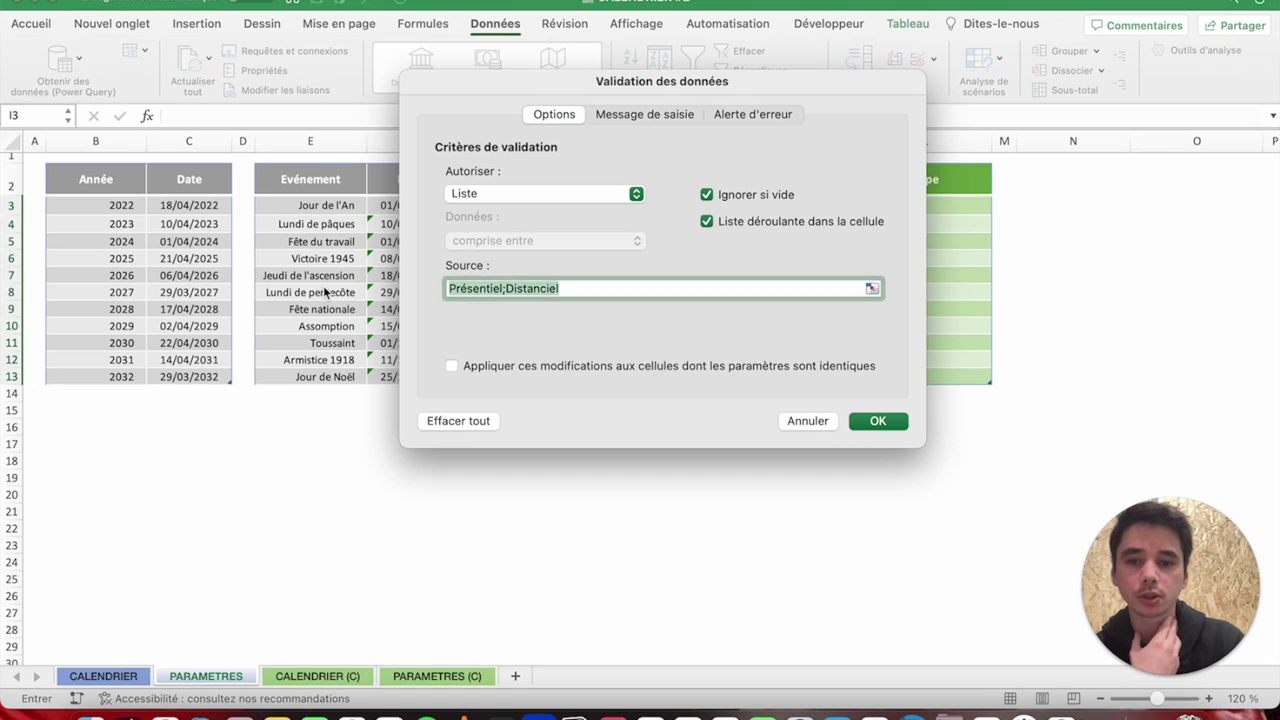
key(BackSpace)
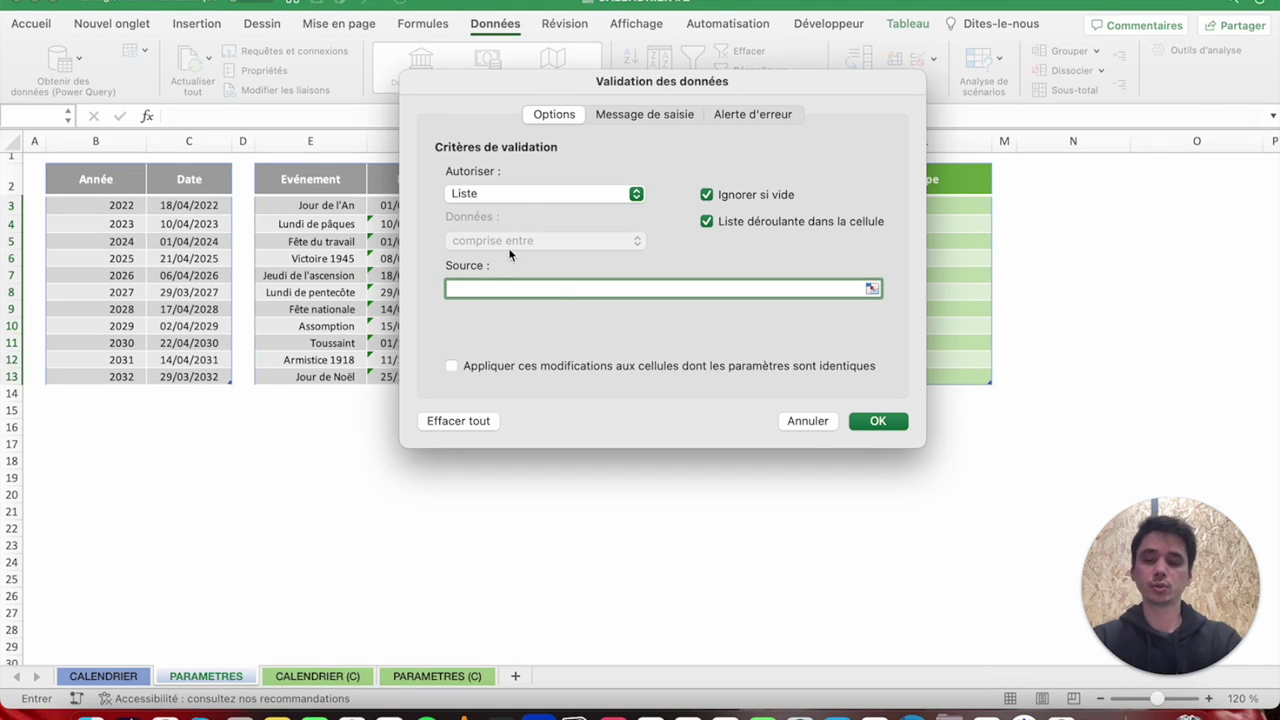
text(Présenti)
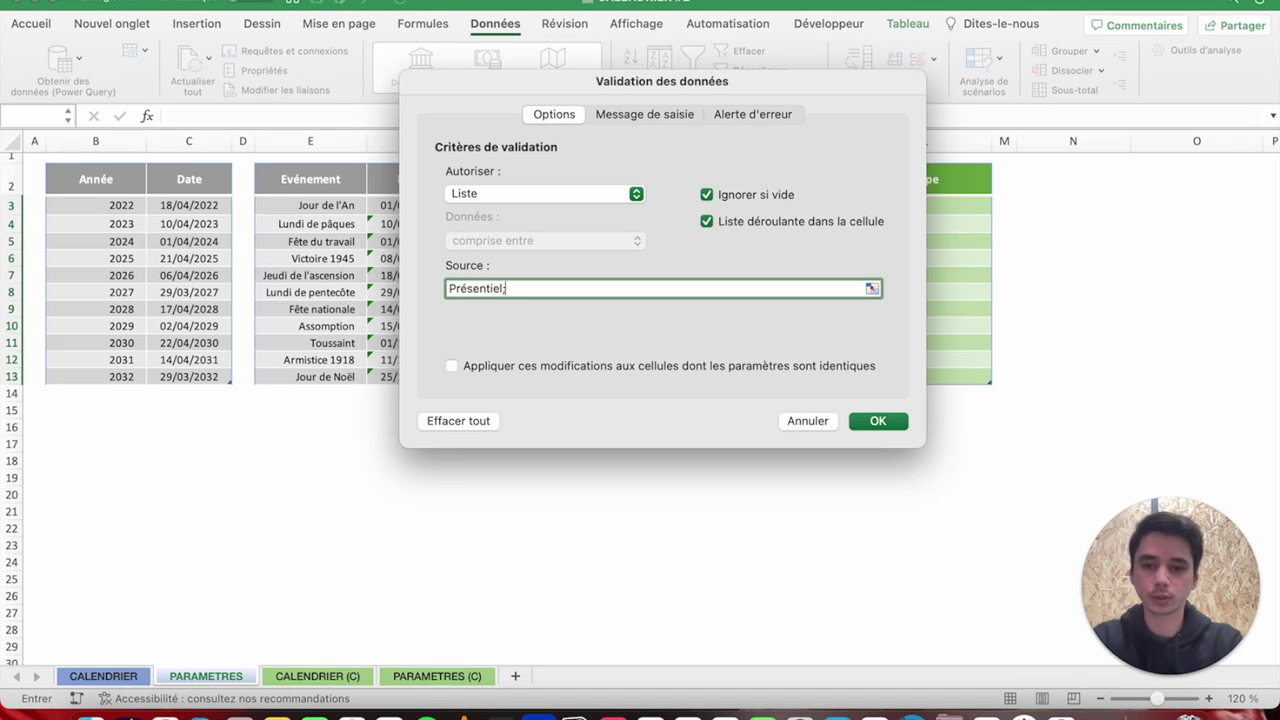
text(el)
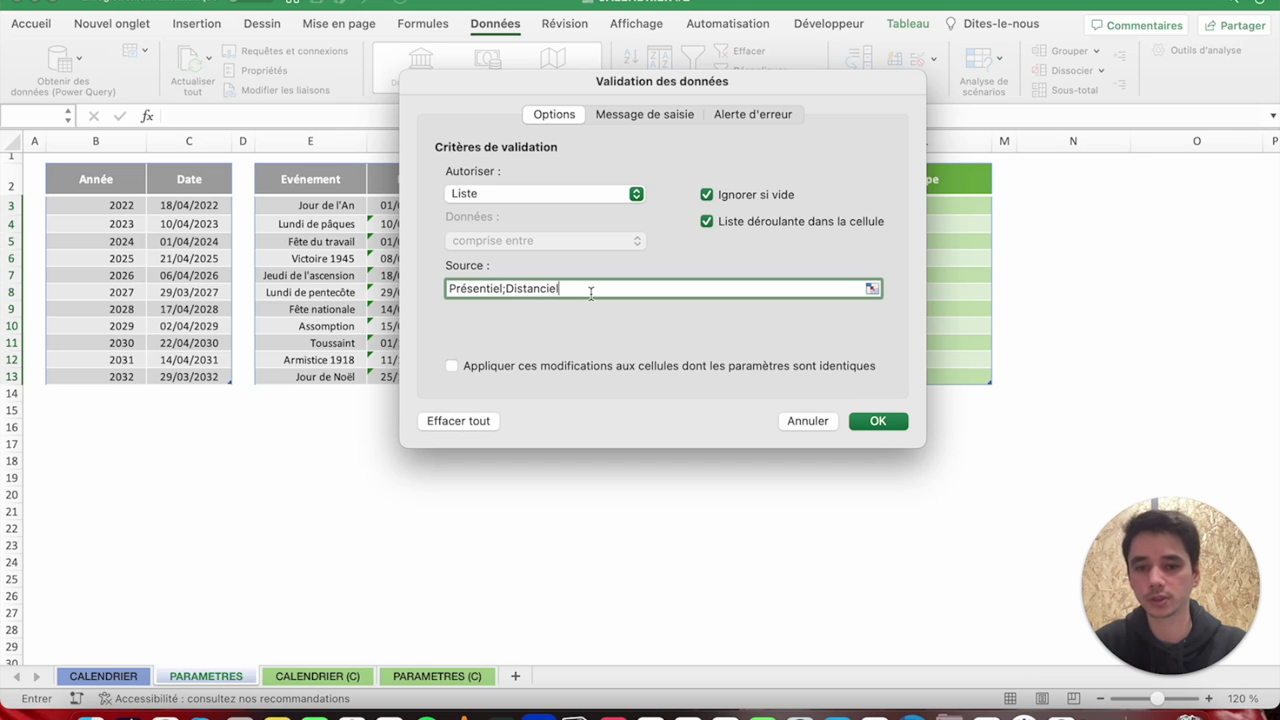
click(876, 421)
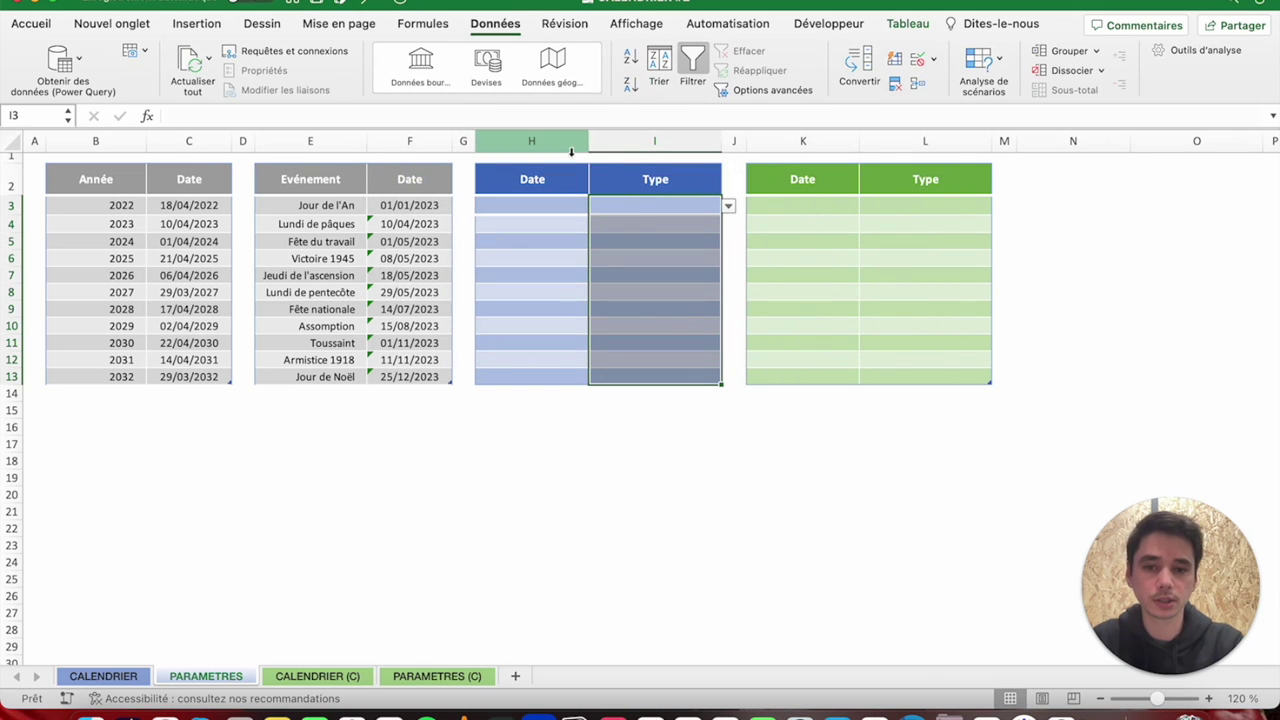
Test I4 with Présentiel (accepted) and Pret (rejected), then clear the test value.
click(657, 222)
text(Présentiel)
key(Return)
text(Pret)
key(Return)
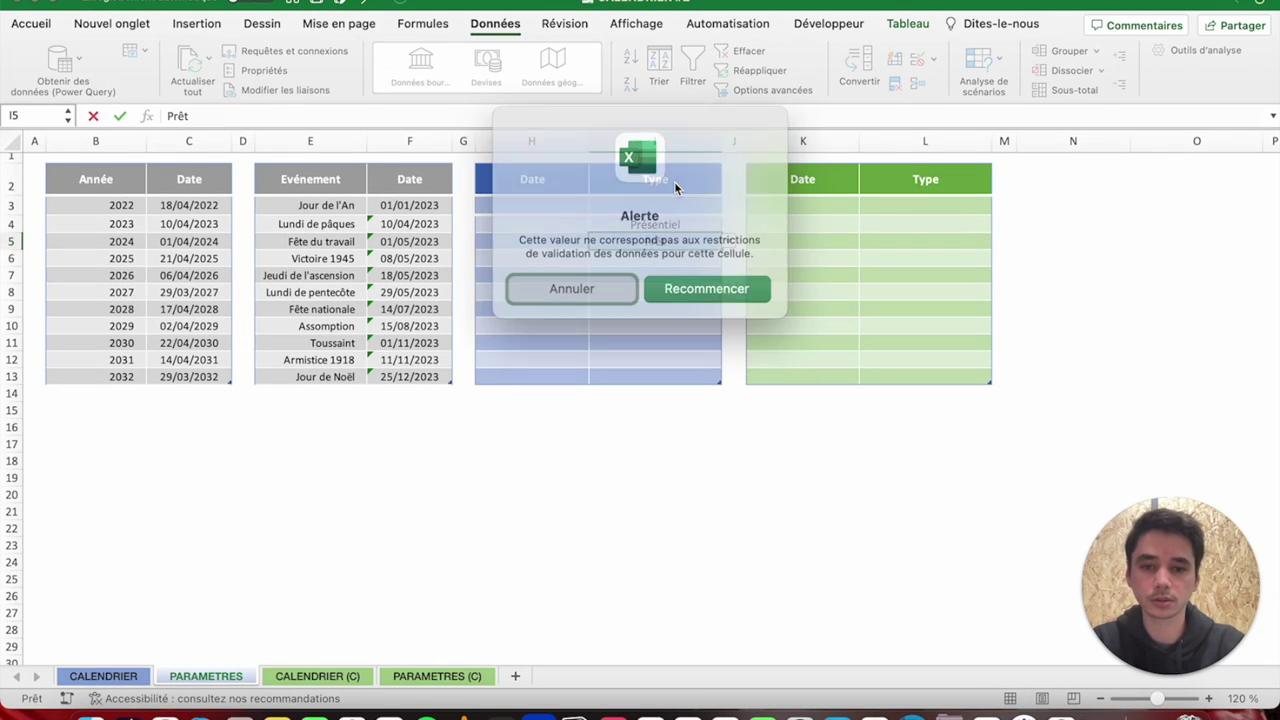
click(575, 287)
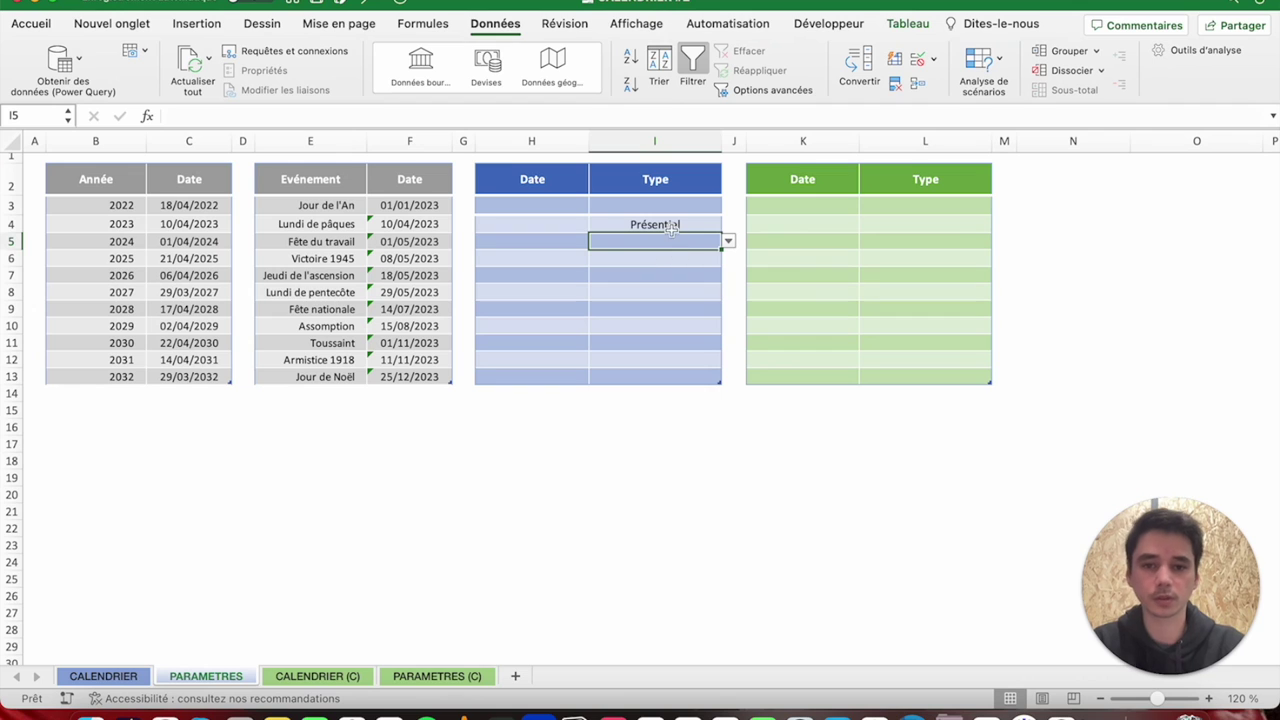
click(670, 224)
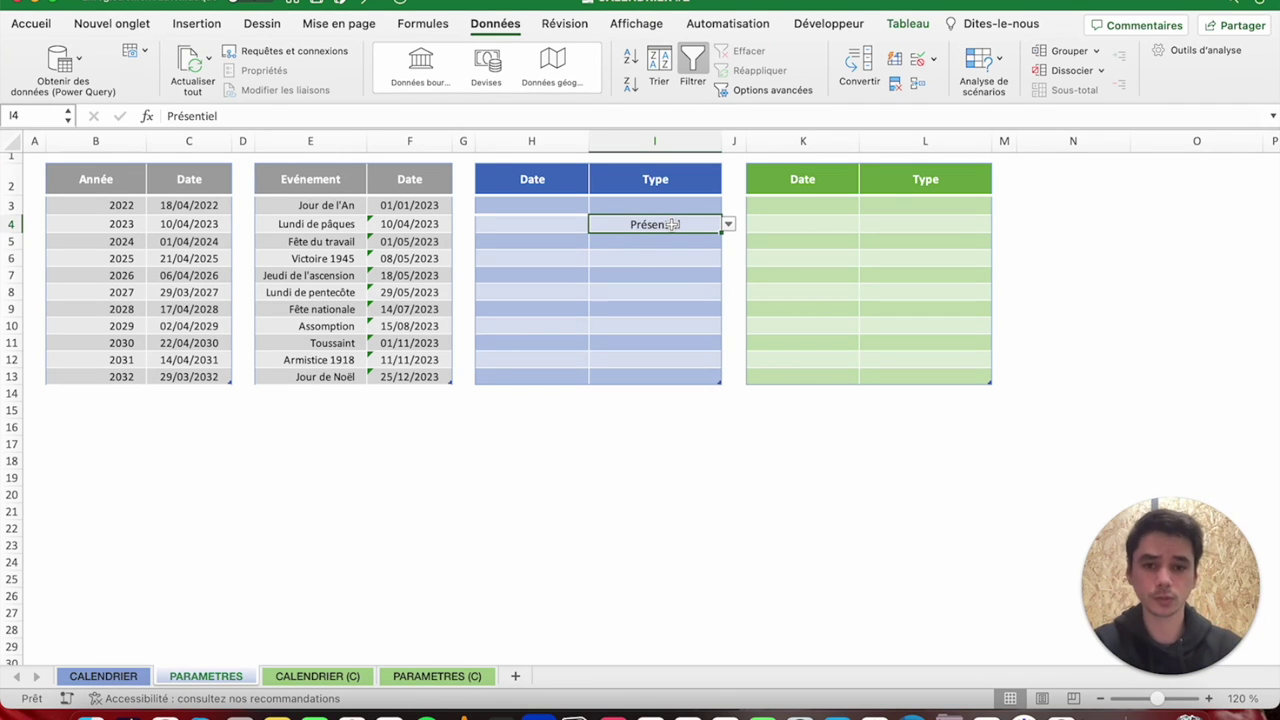
key(Delete)
key(Up)
key(Right)
key(Right)
key(Right)
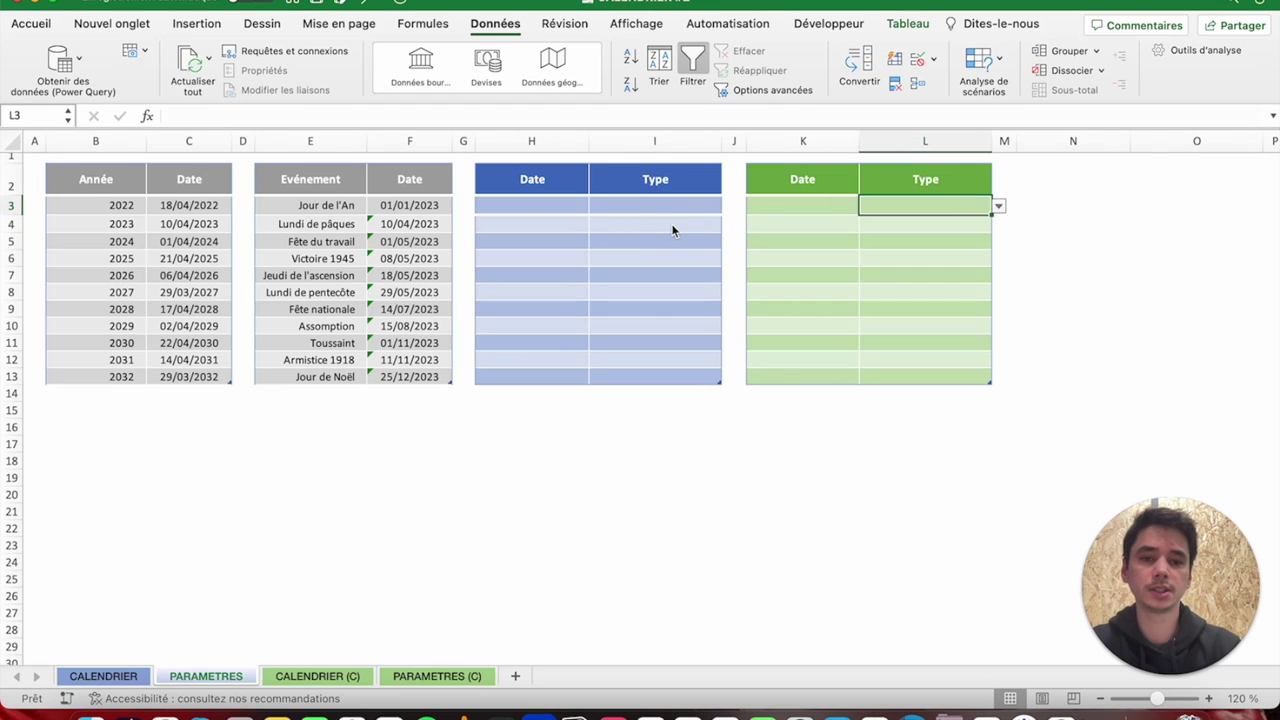
Set the green table's Type column validation to a list with source CP;AR;RTT.
key(ctrl+space)
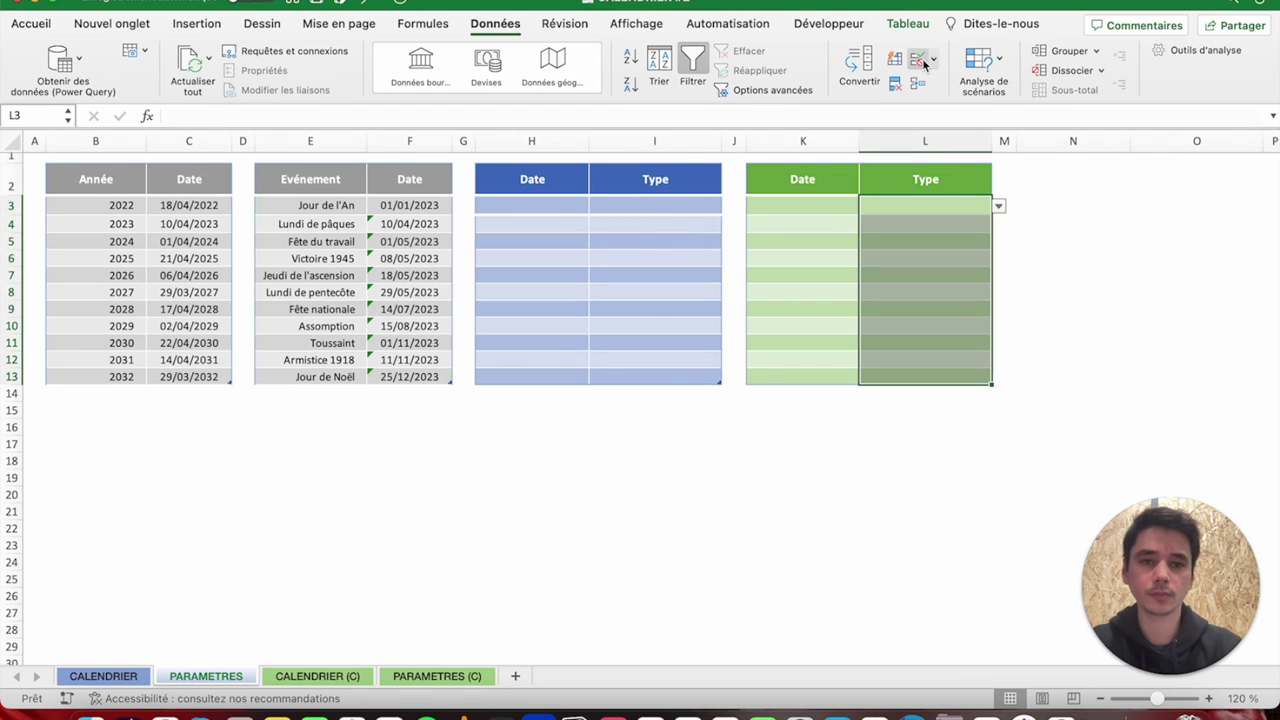
click(918, 60)
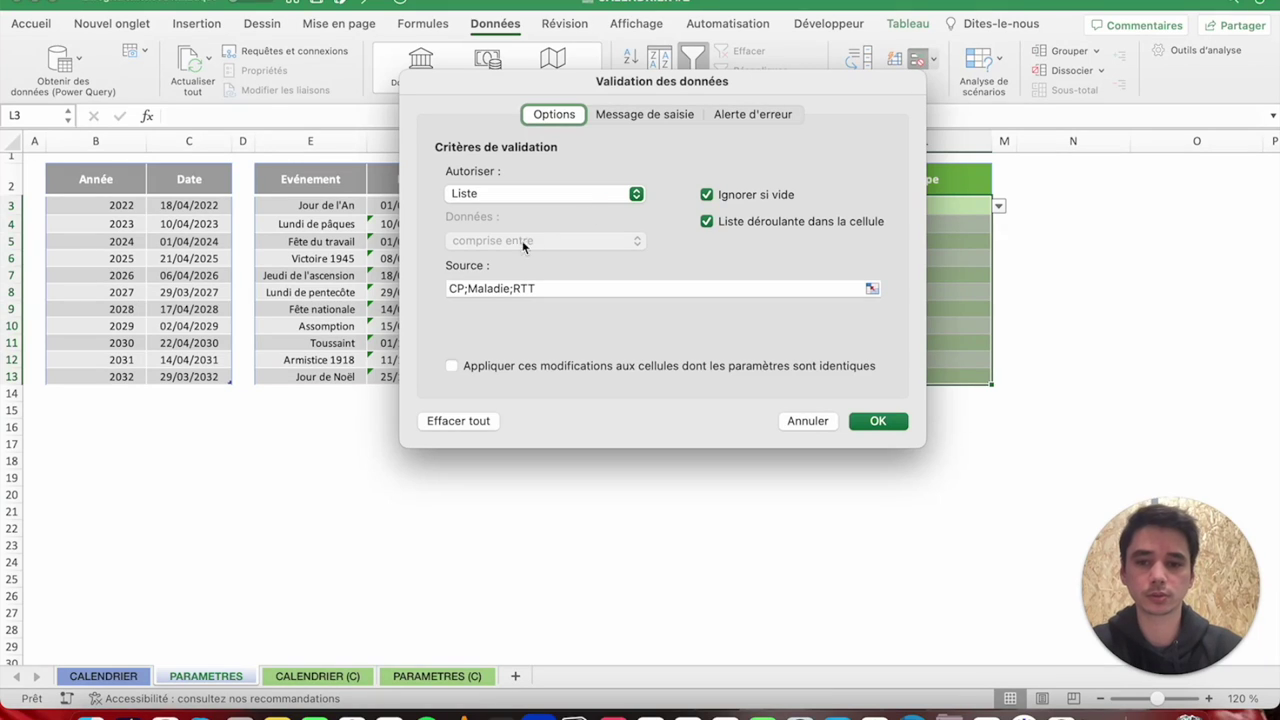
triple_click(544, 288)
key(BackSpace)
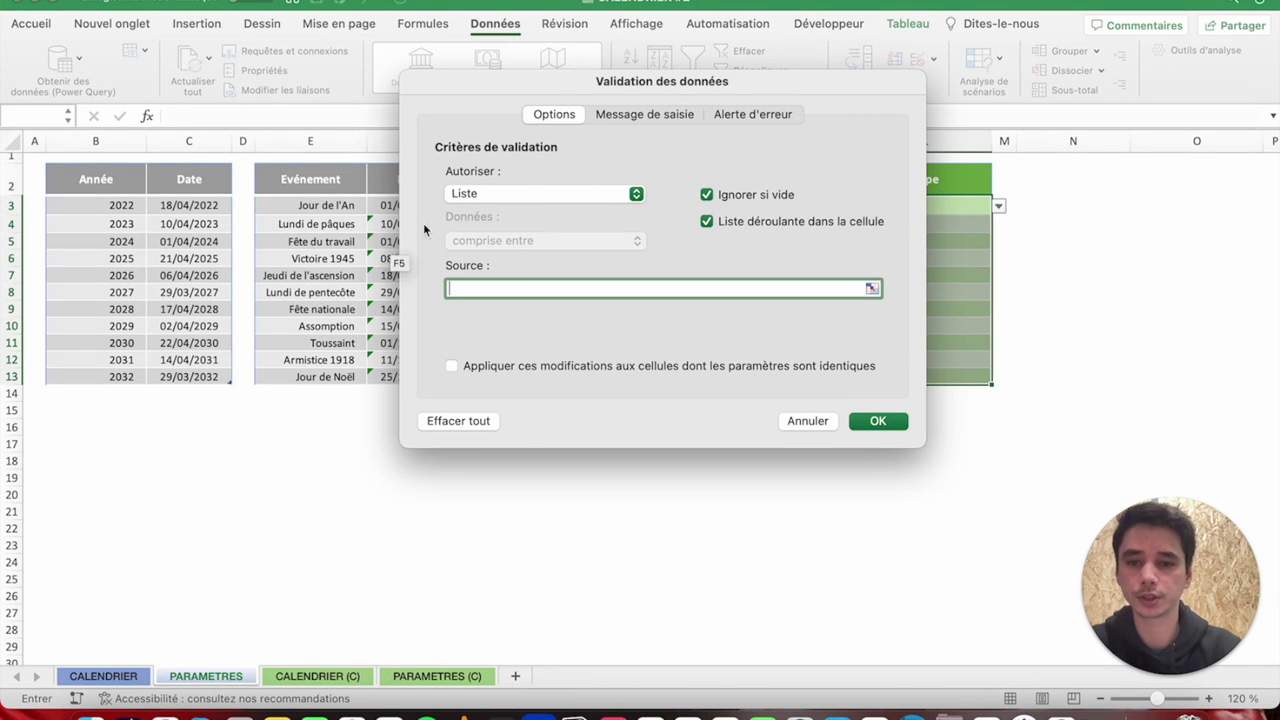
click(516, 199)
click(516, 199)
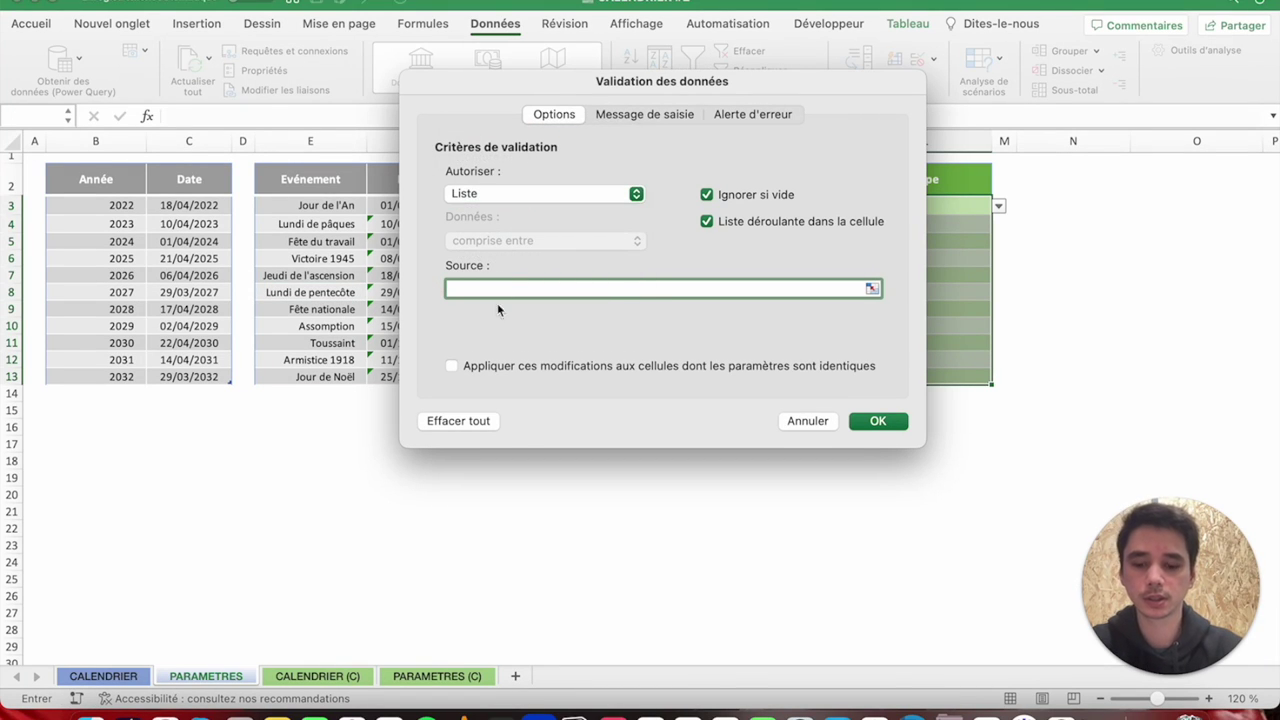
text(CP;AR)
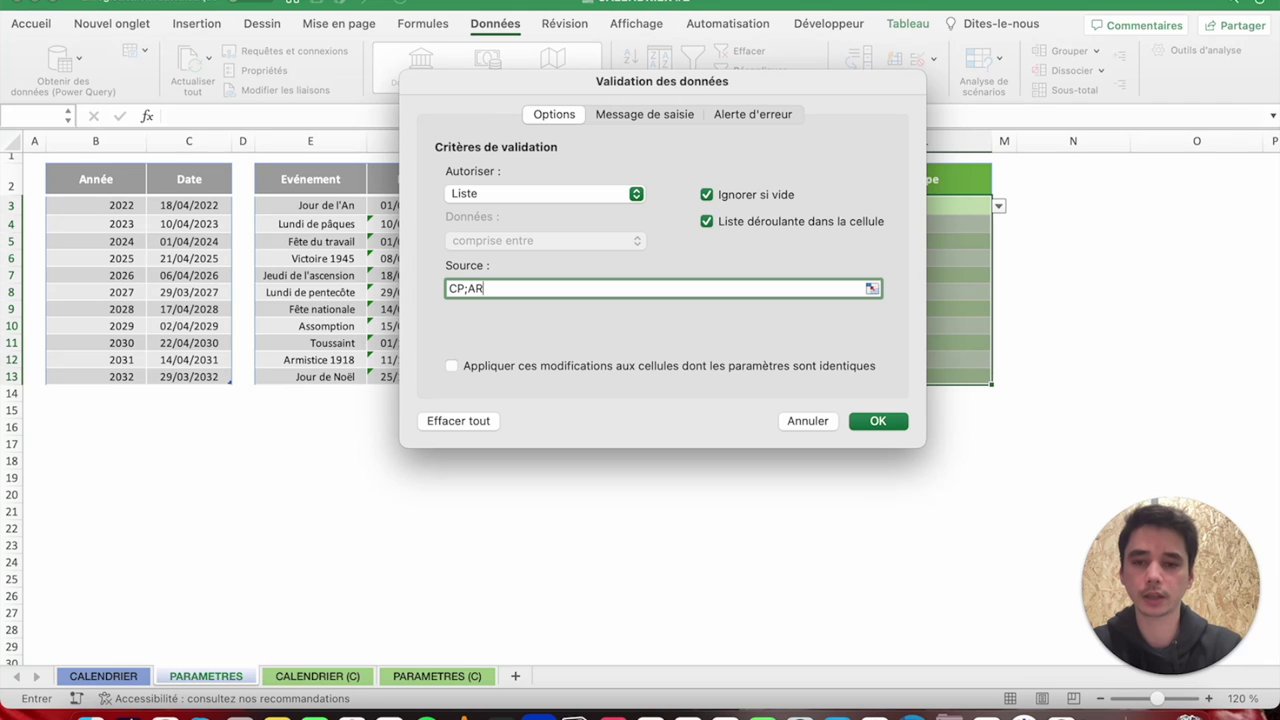
text(;RTT)
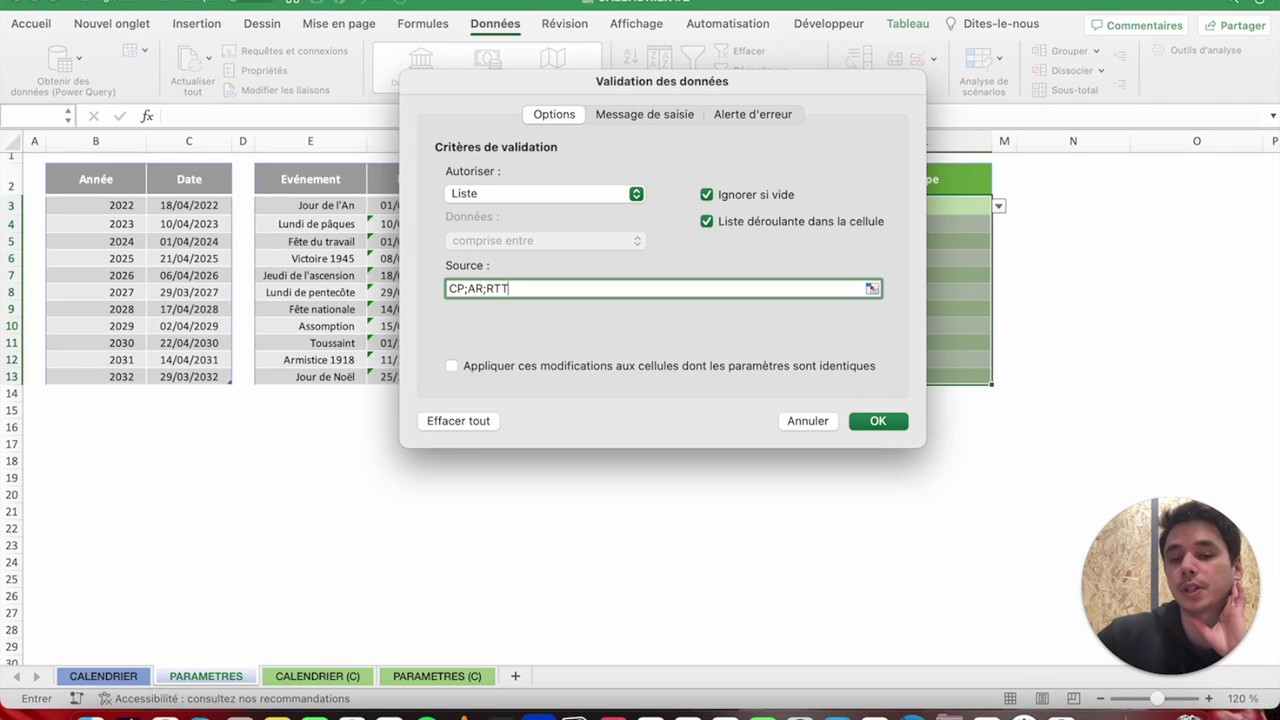
click(481, 288)
key(BackSpace)
text(R)
click(880, 418)
Test entries lkdsjf, RTT, CP, AM and AR in L3–L6, then clear L3:L5.
click(916, 207)
text(lkdsjf)
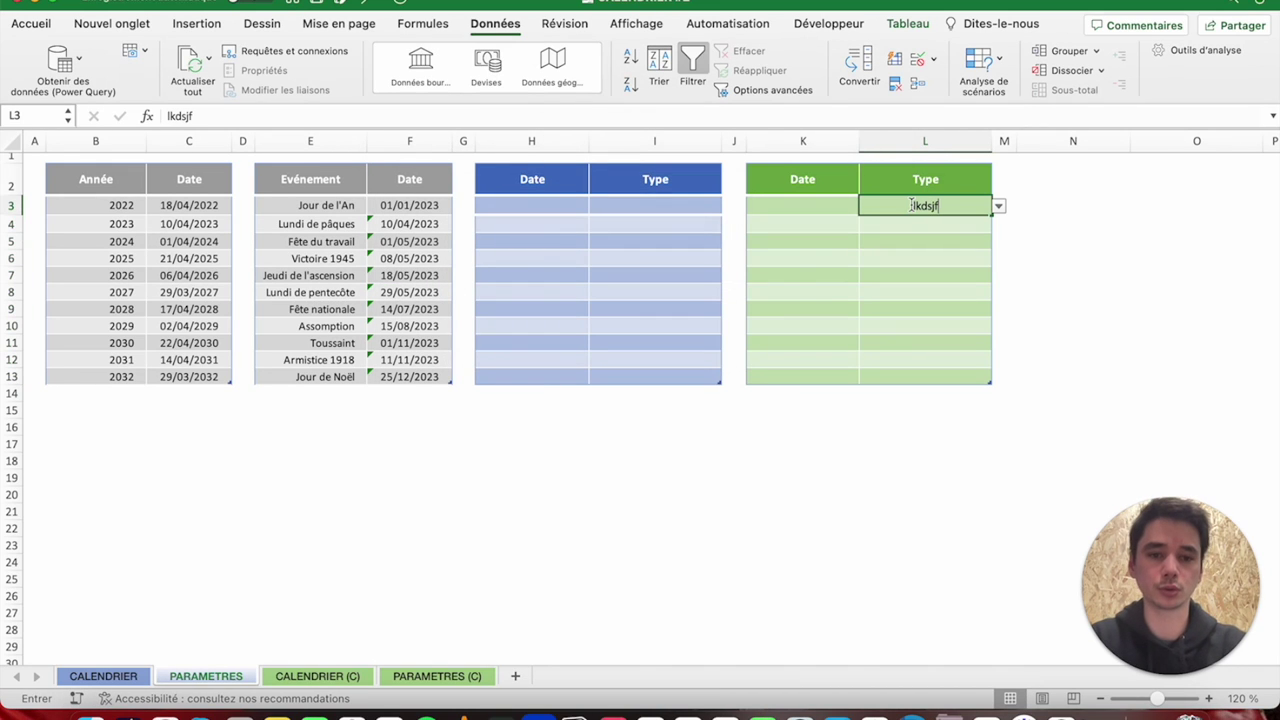
key(Return)
click(578, 284)
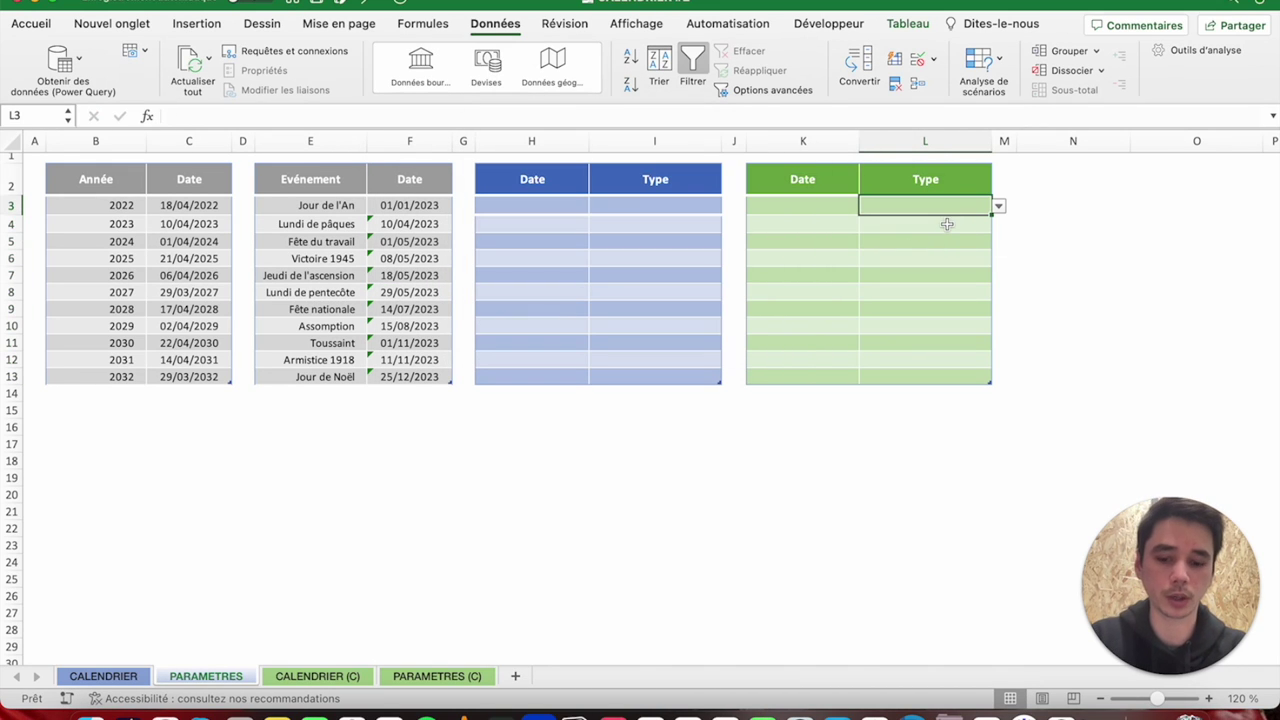
text(RTT)
key(Return)
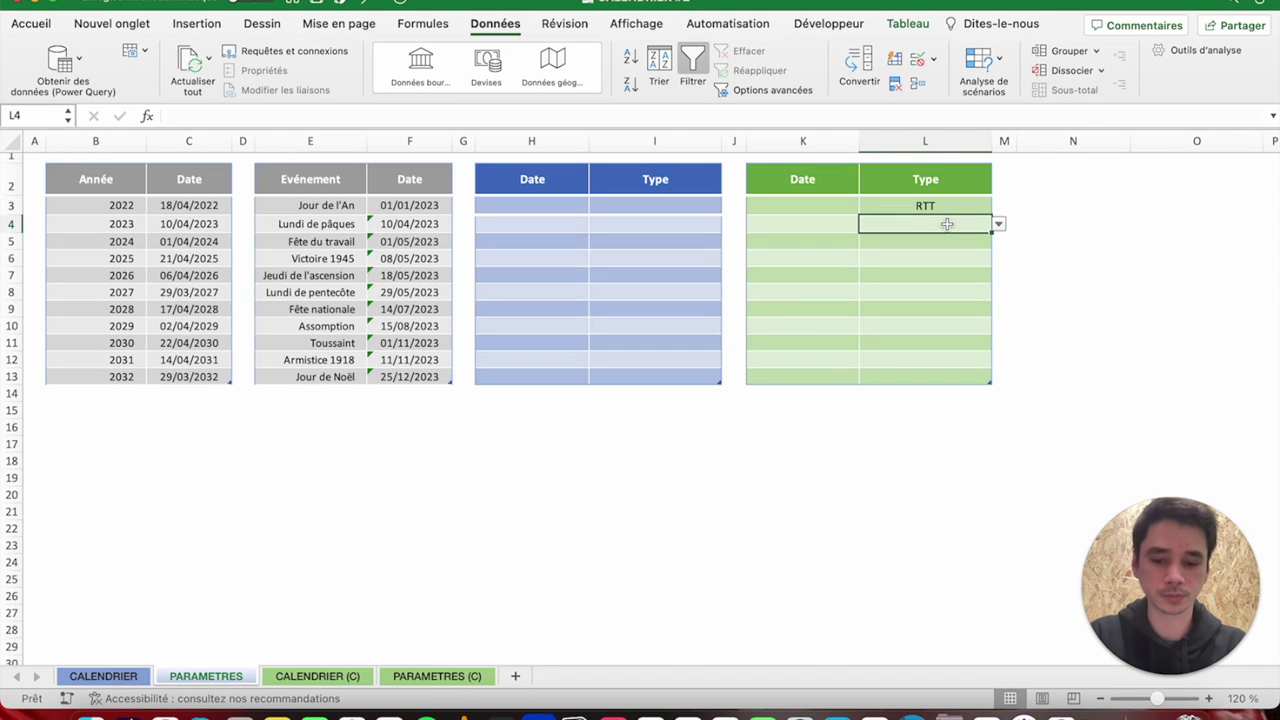
text(CP)
key(Return)
text(AM)
key(Return)
text(AR)
key(Return)
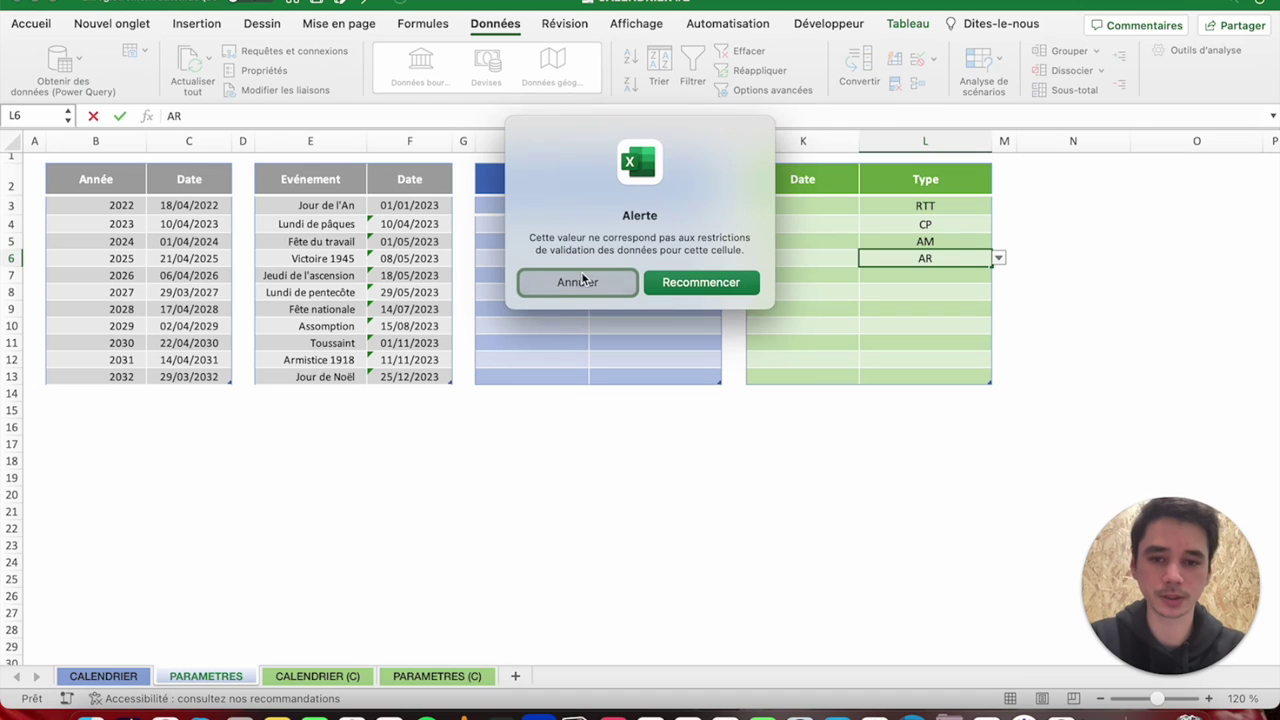
click(580, 282)
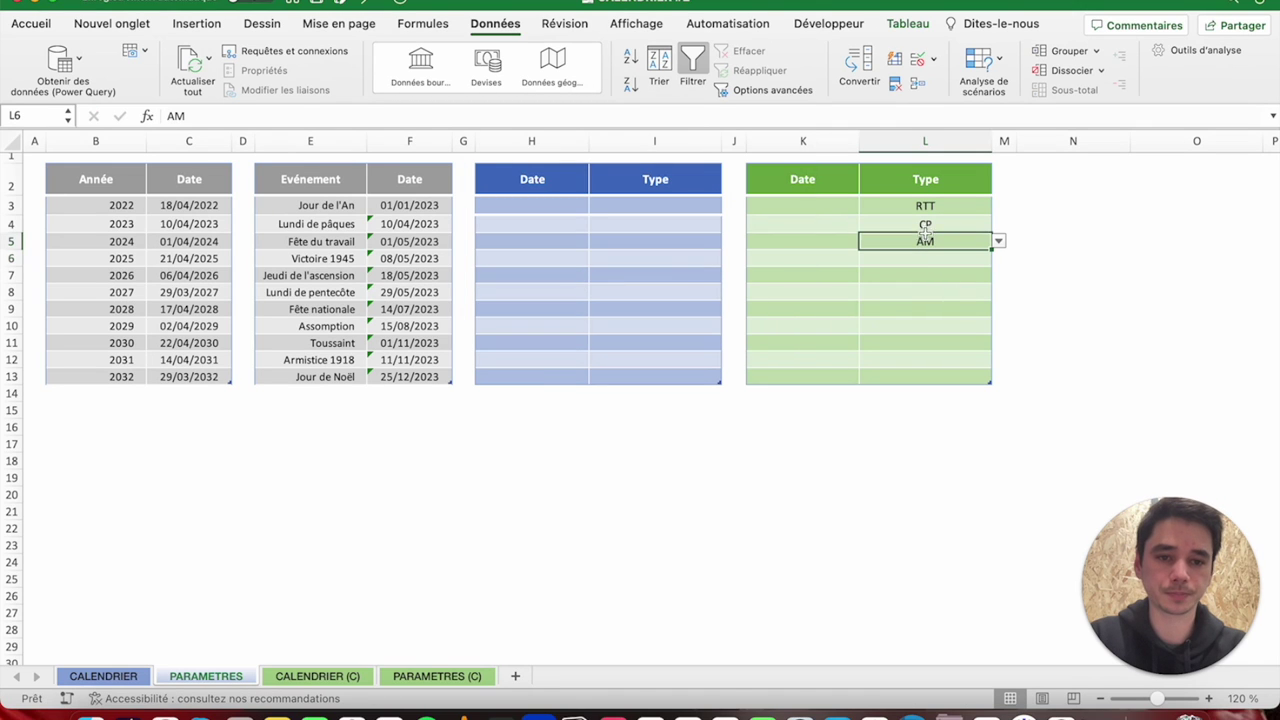
drag(925, 241, 925, 207)
key(Delete)
click(544, 204)
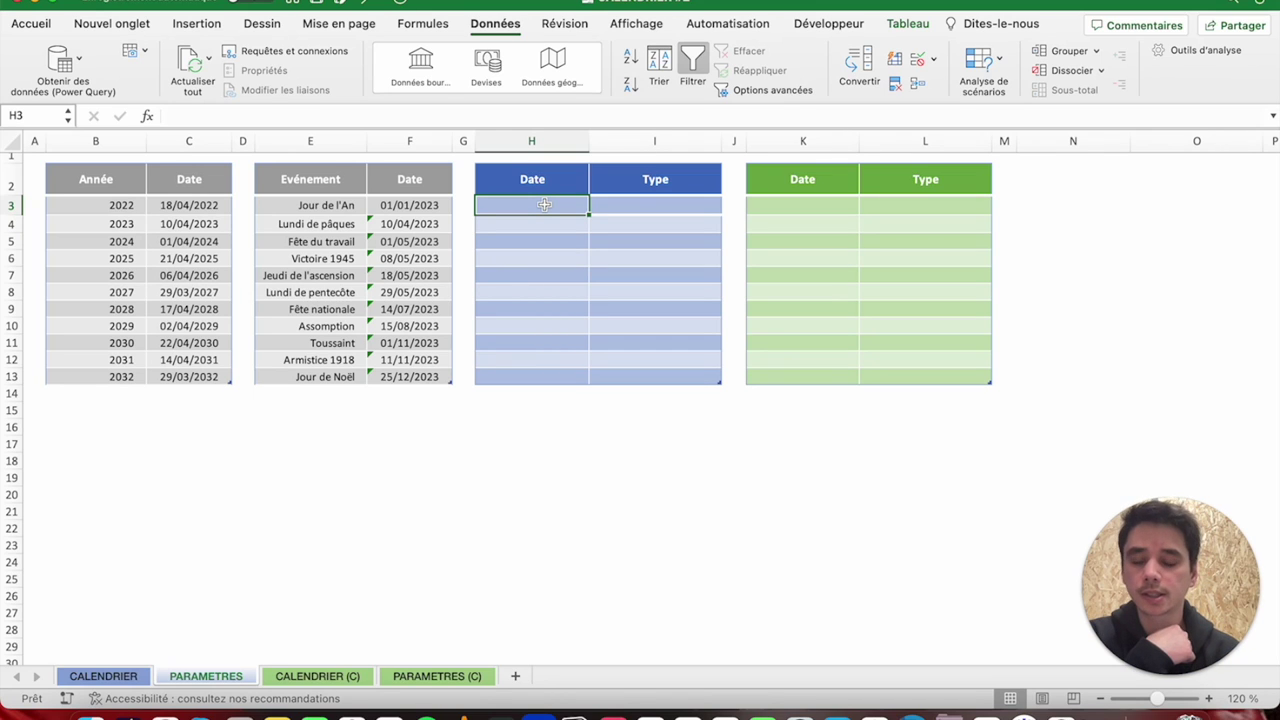
Select the Date cells H3:H13 and extend their data validation to the whole range.
drag(544, 204, 542, 375)
click(540, 203)
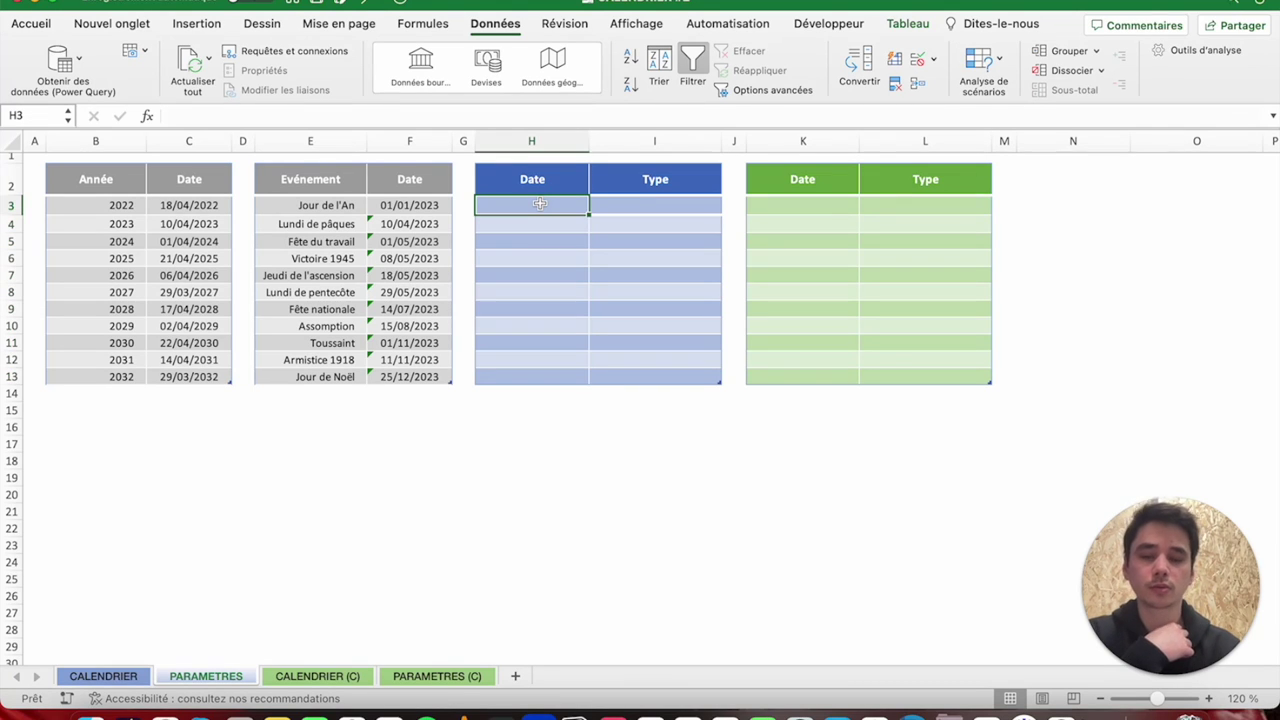
drag(540, 203, 530, 374)
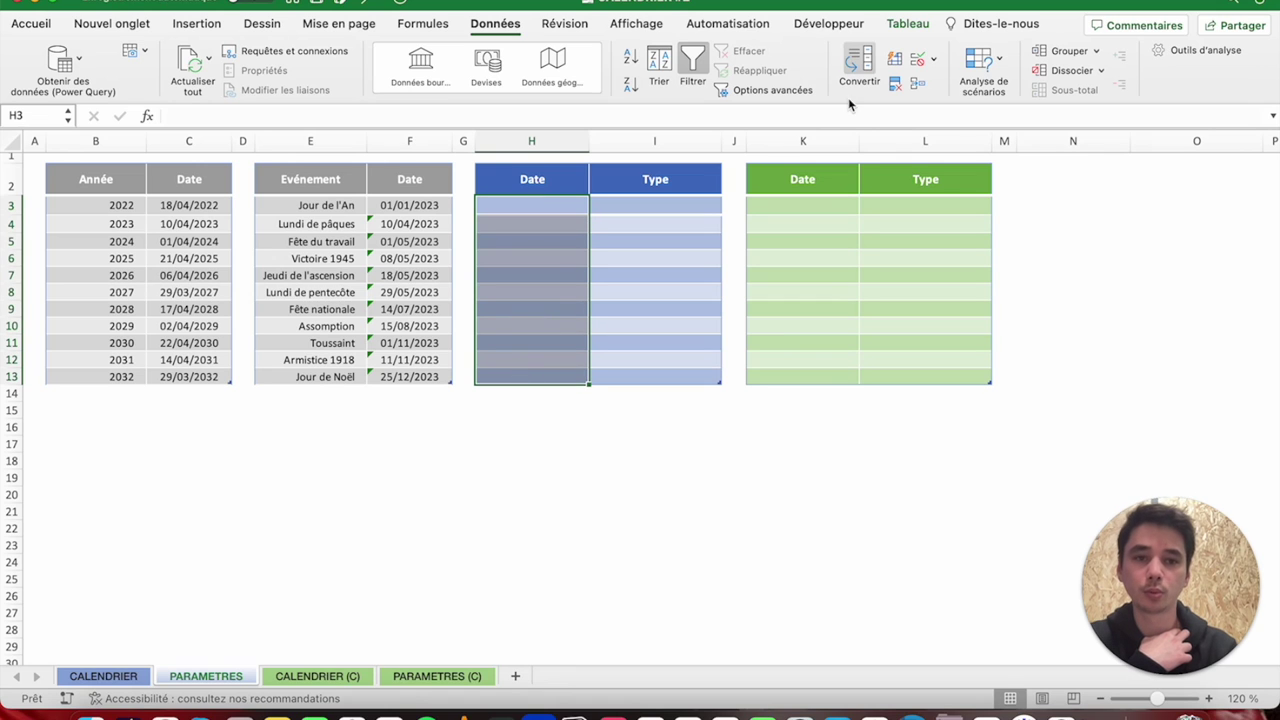
click(917, 59)
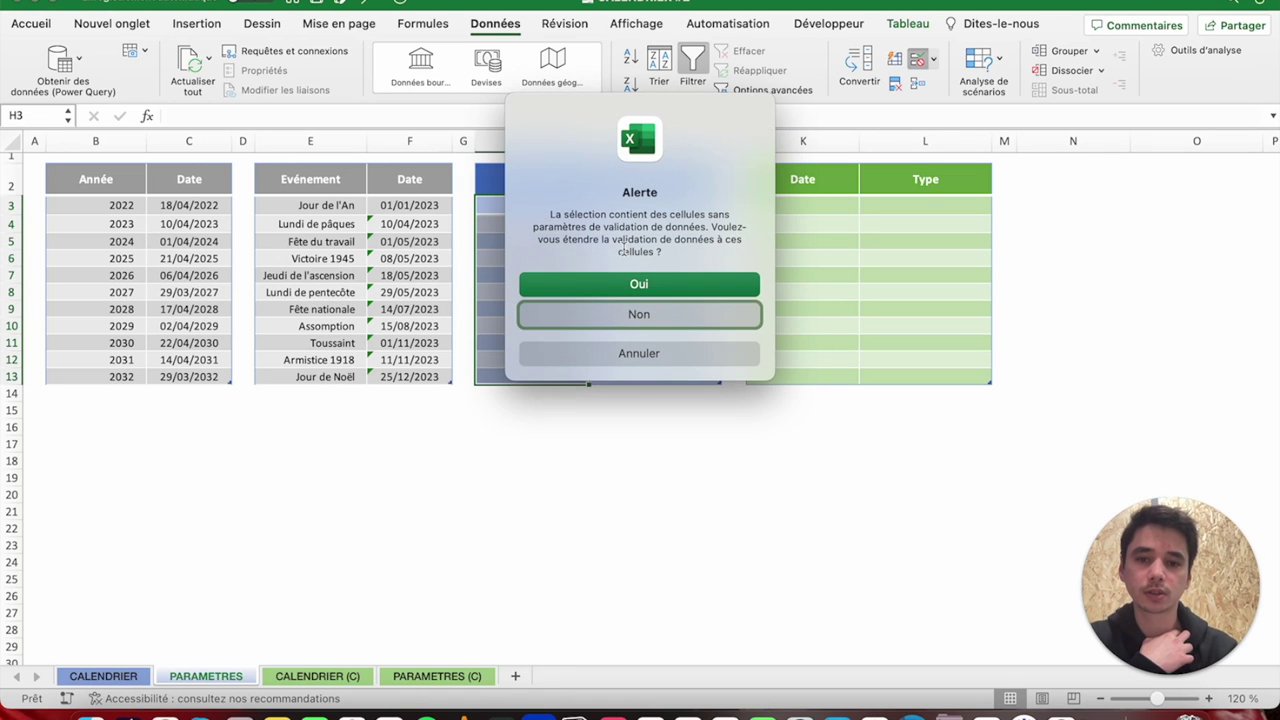
click(639, 285)
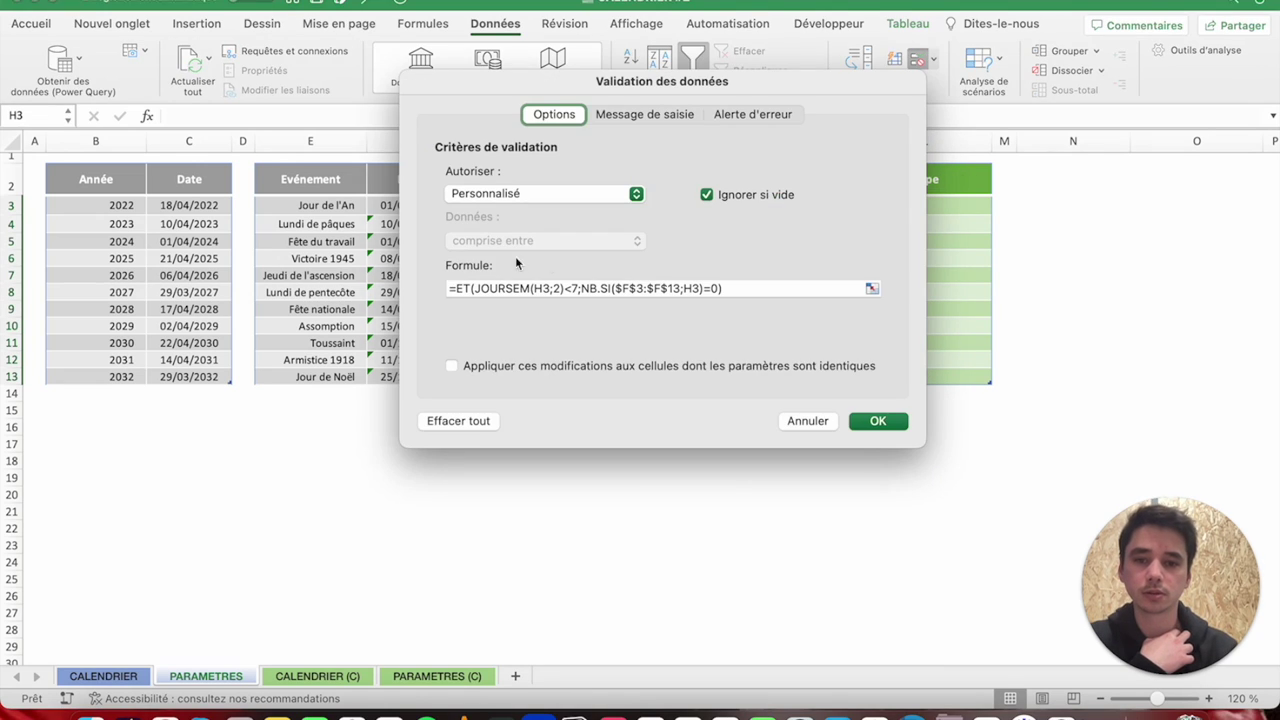
Delete the old validation formula and set Allow to a custom (Personnalisé) rule.
click(728, 288)
drag(722, 288, 448, 288)
key(BackSpace)
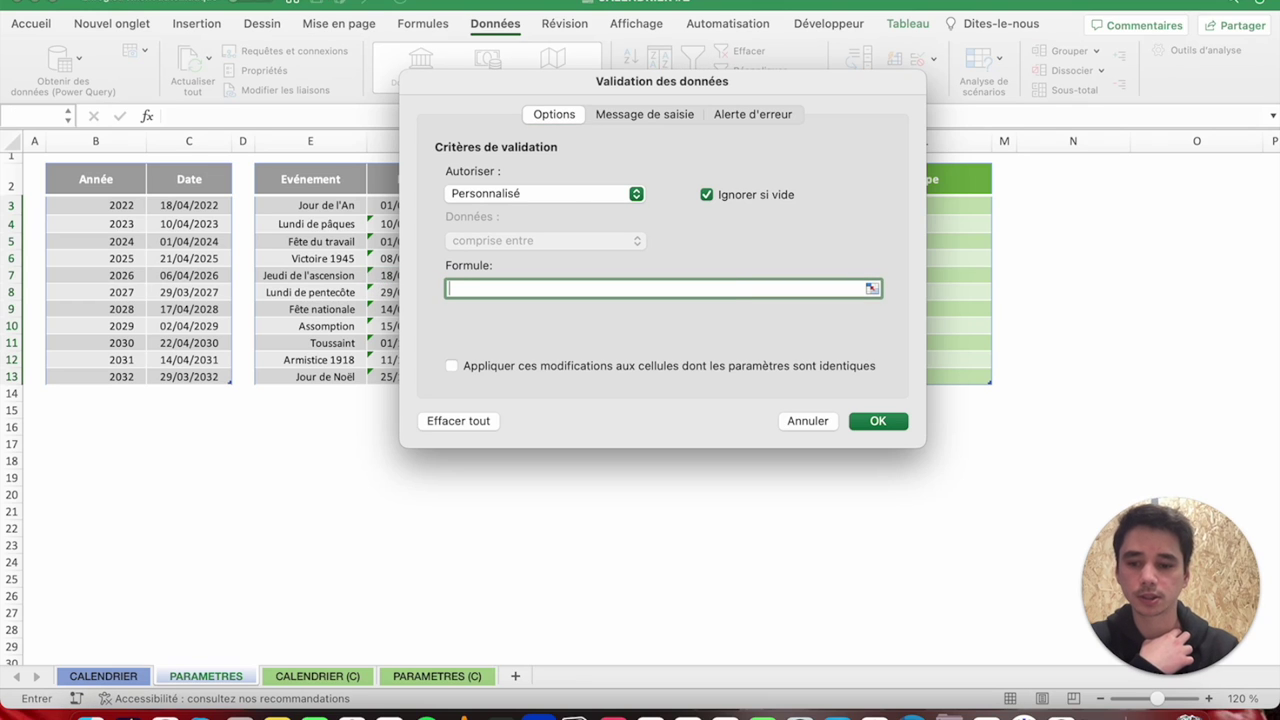
click(557, 193)
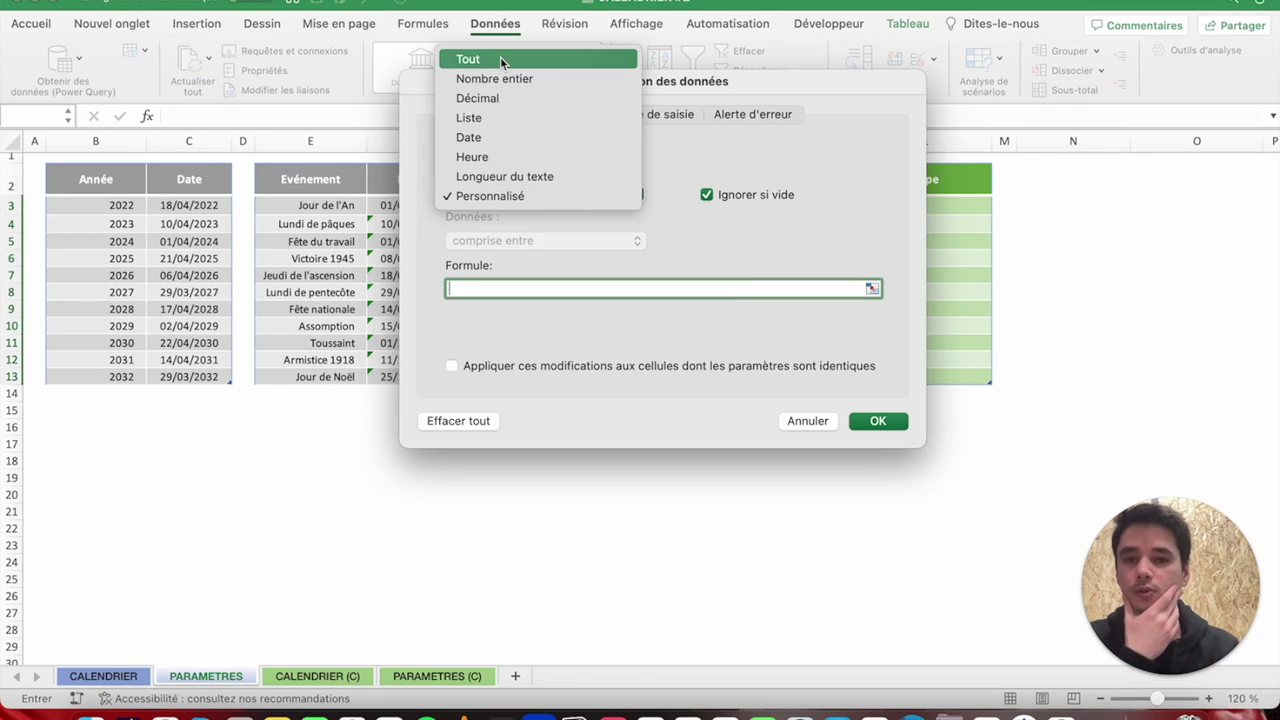
click(500, 56)
click(563, 193)
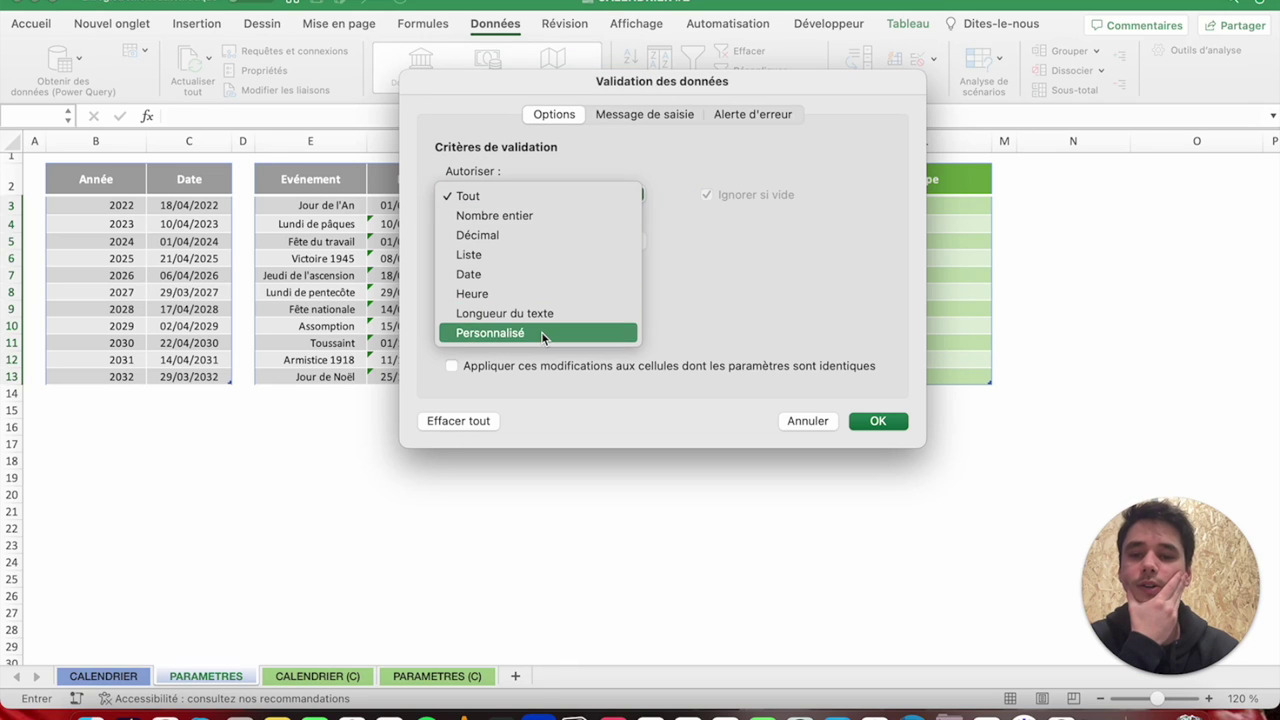
click(542, 333)
click(533, 287)
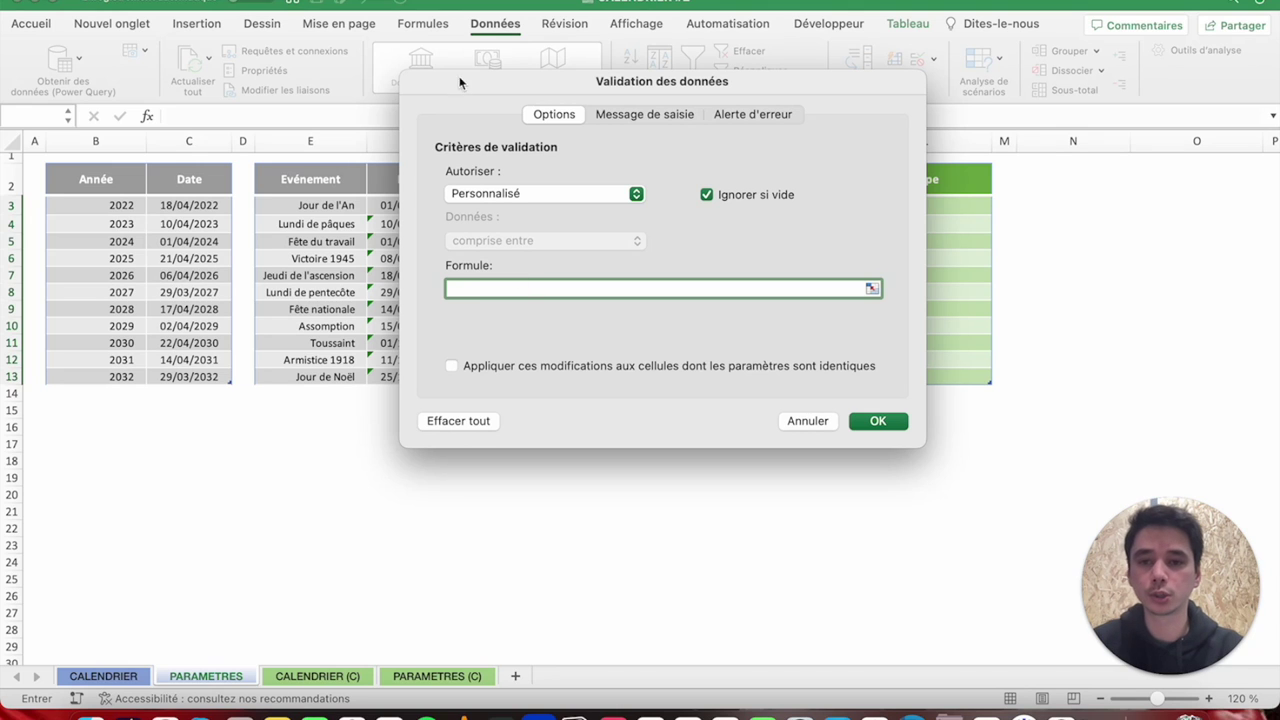
Enter the custom formula =JOURSEM(H3;2)<7 to reject Sundays and confirm it.
drag(462, 78, 747, 85)
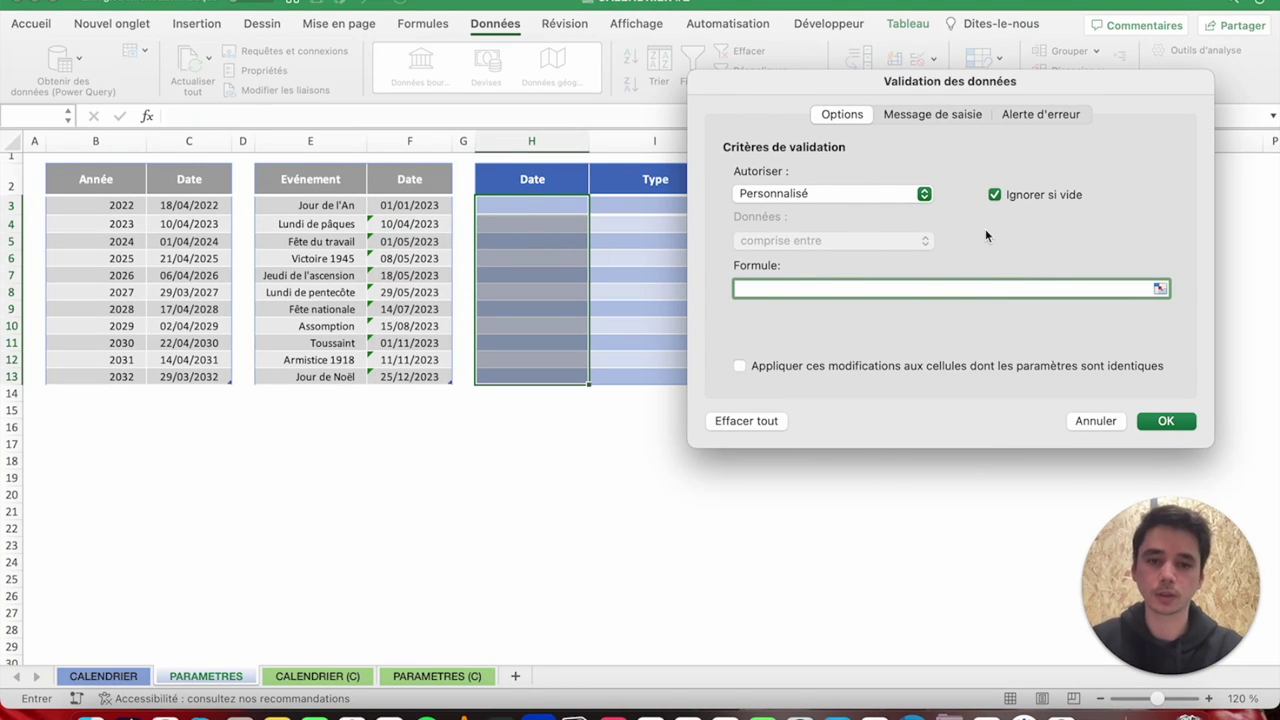
click(671, 232)
text(JOURS)
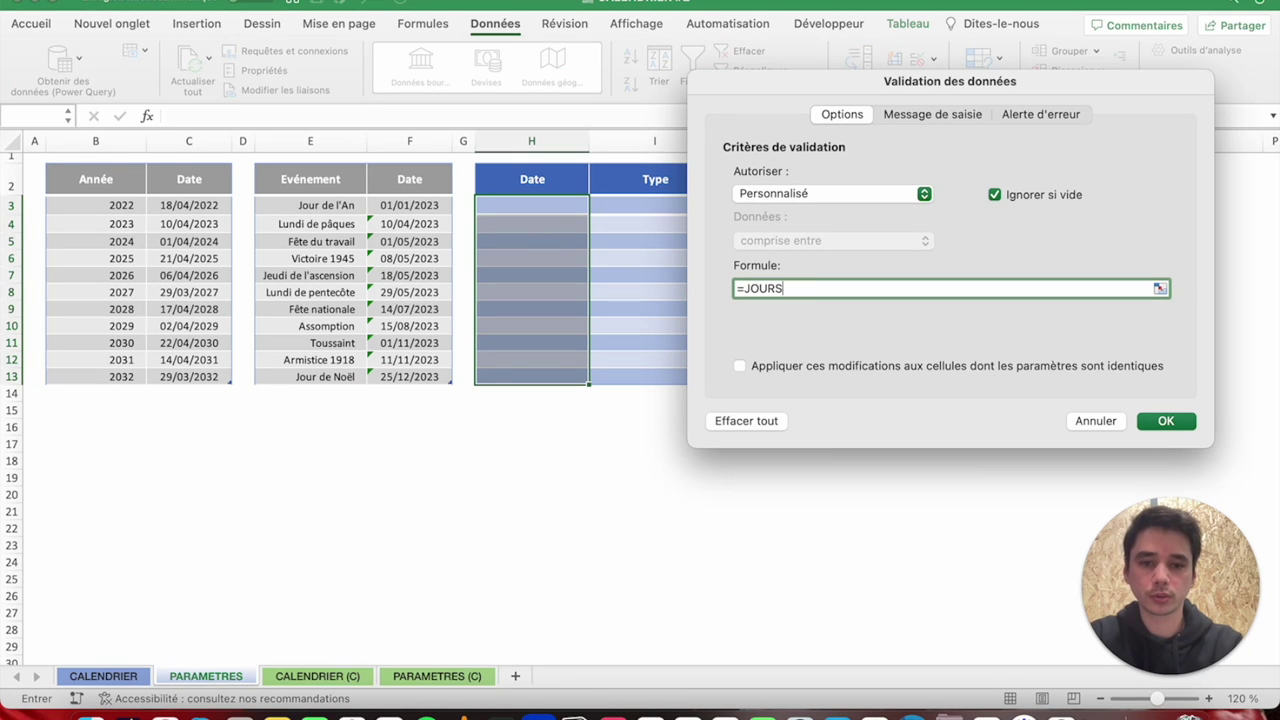
text(EM+)
click(531, 205)
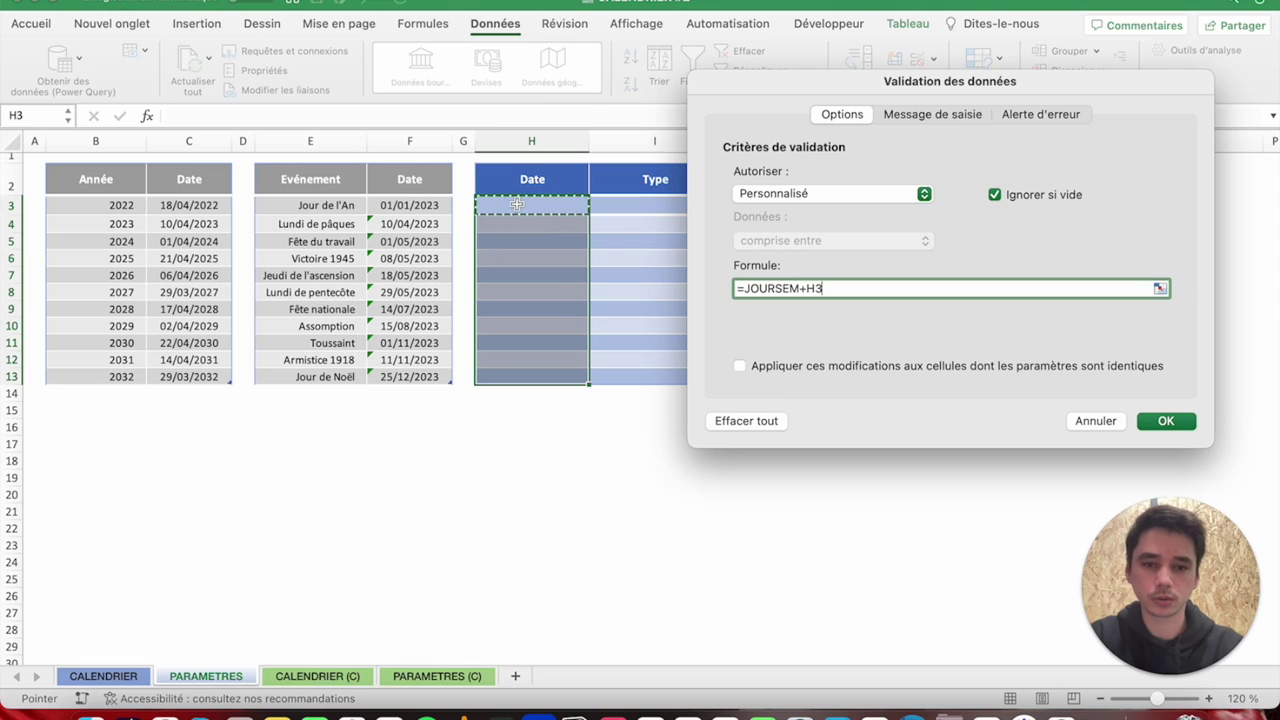
click(805, 288)
key(BackSpace)
text(()
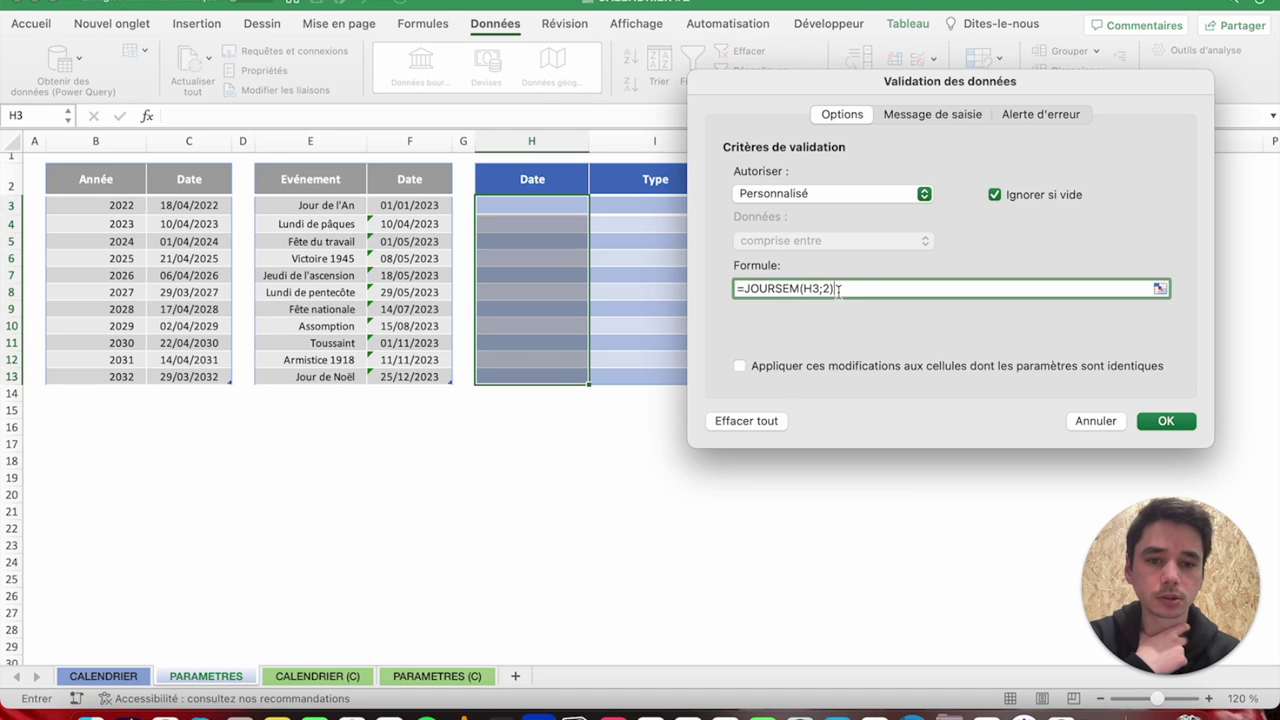
drag(745, 289, 818, 290)
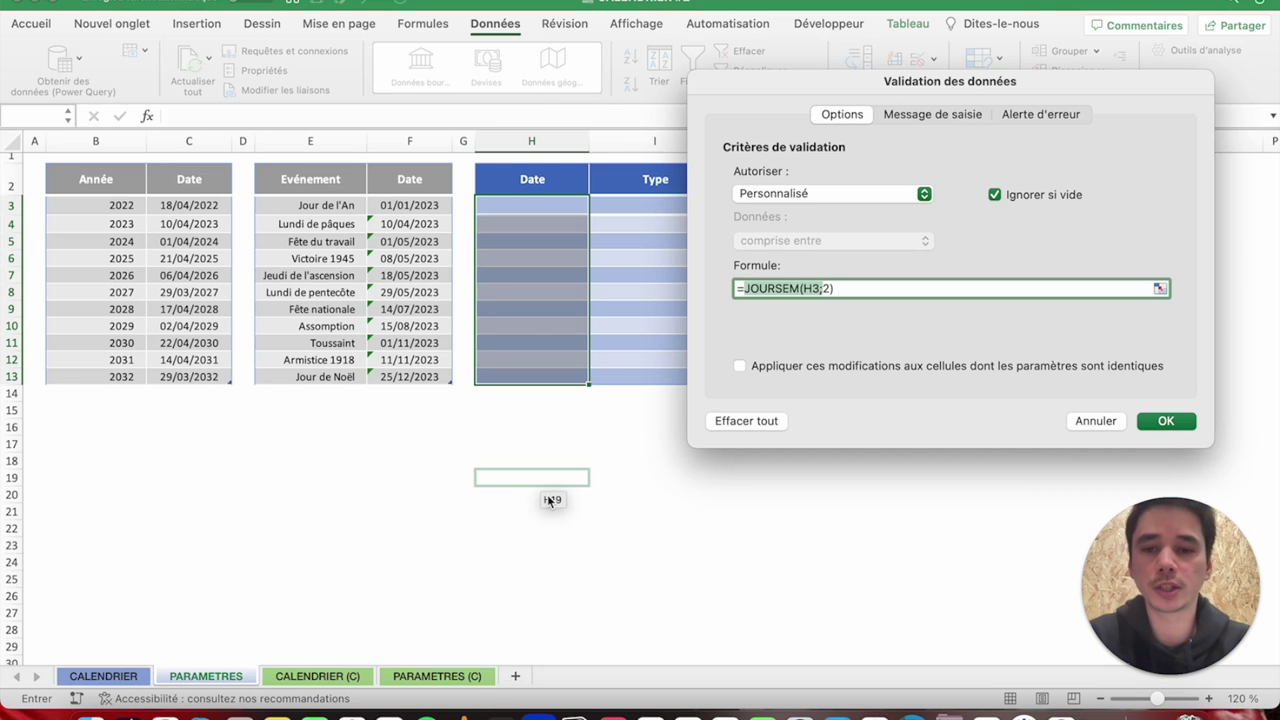
click(834, 289)
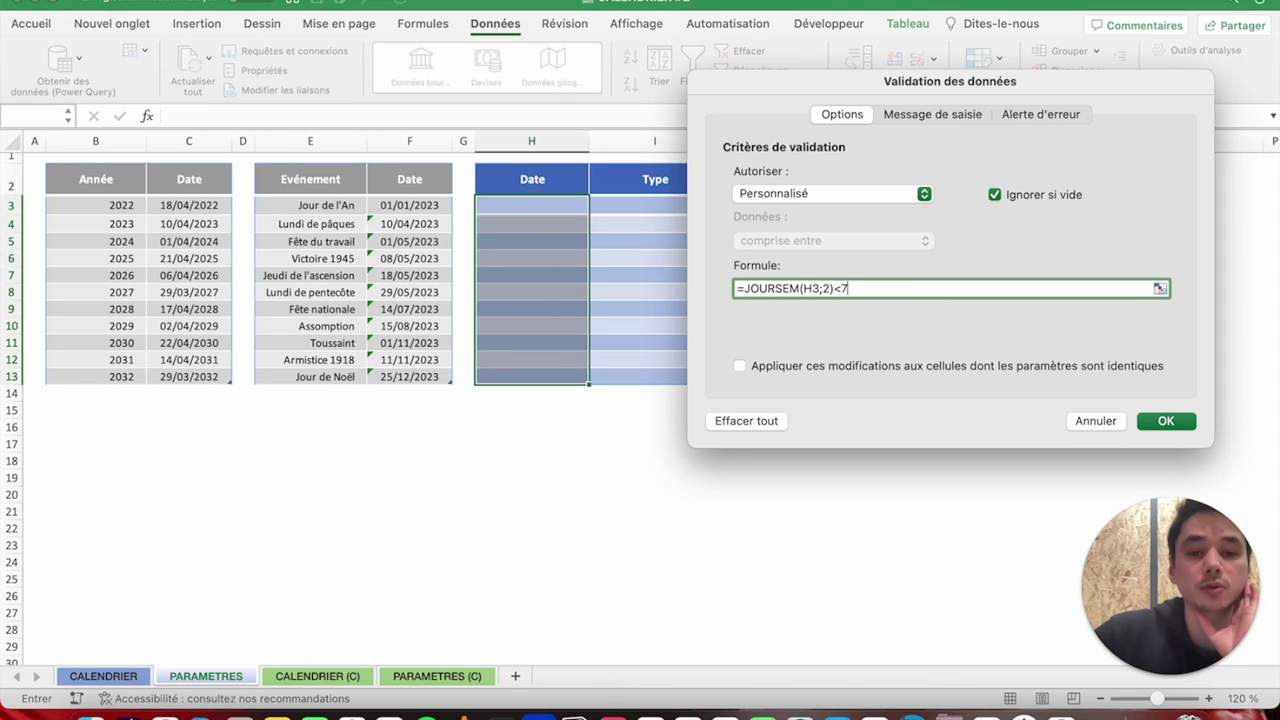
text(<7)
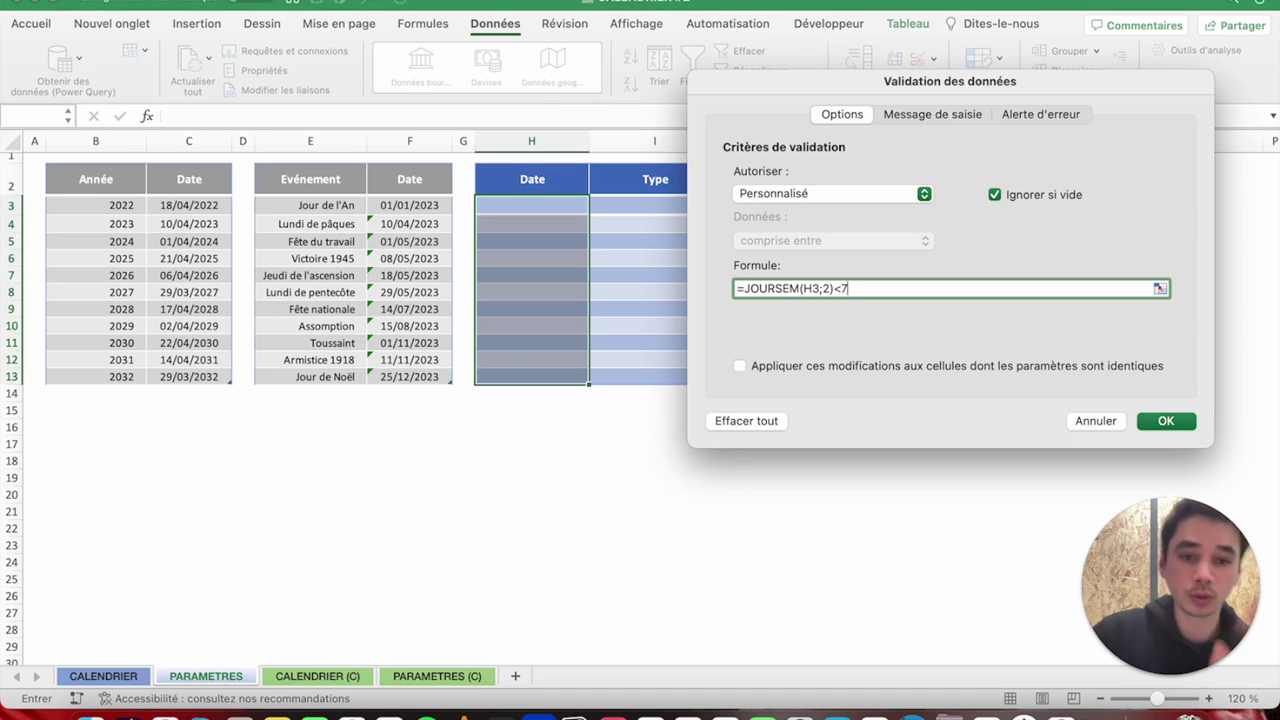
text(>)
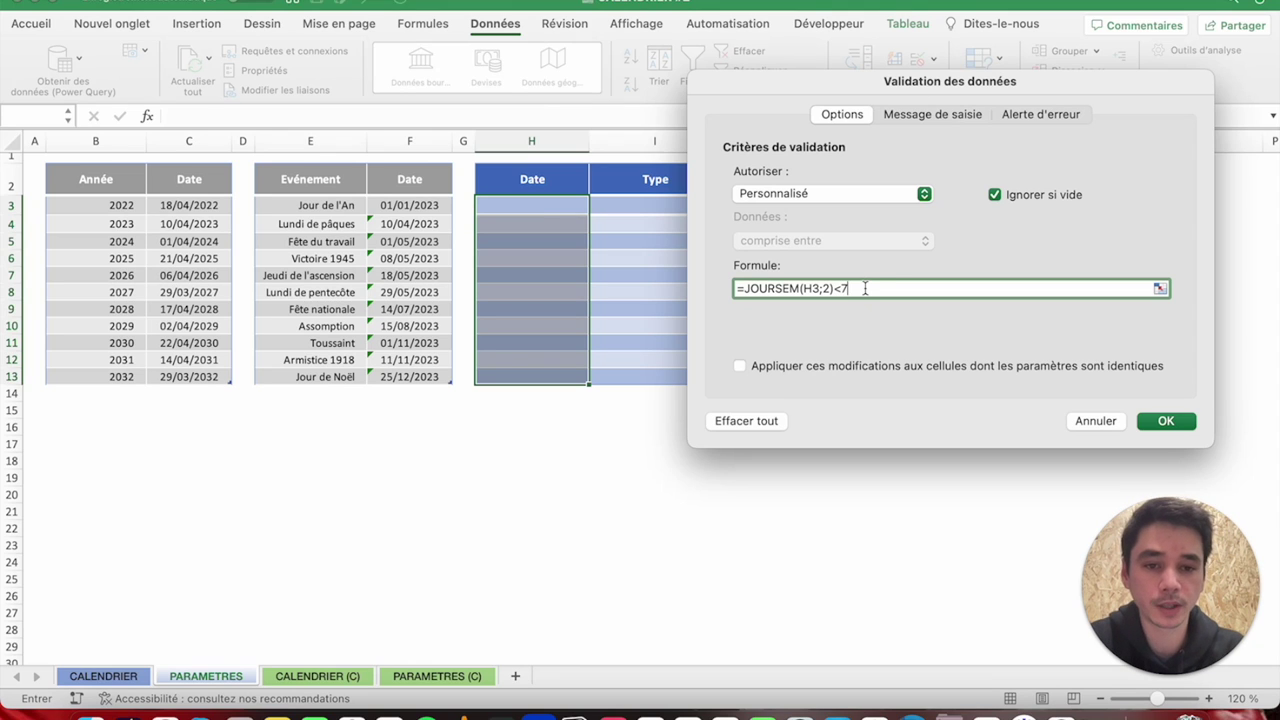
drag(842, 288, 858, 288)
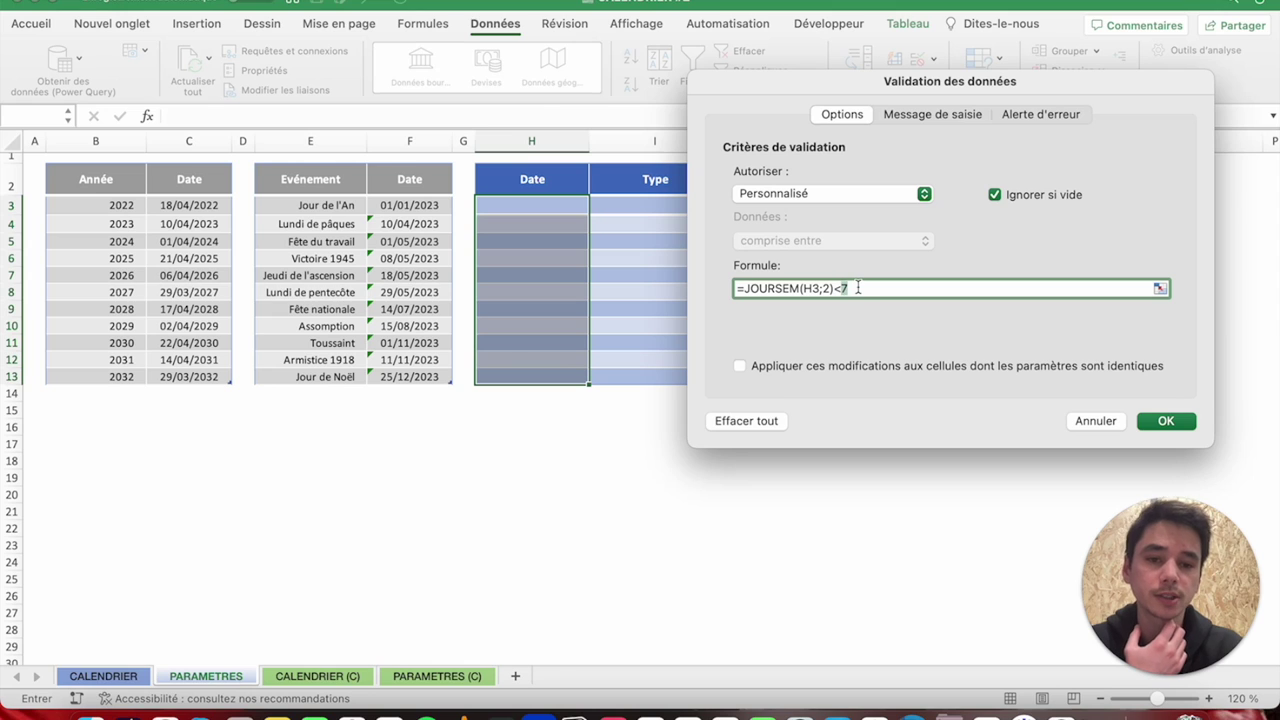
click(862, 288)
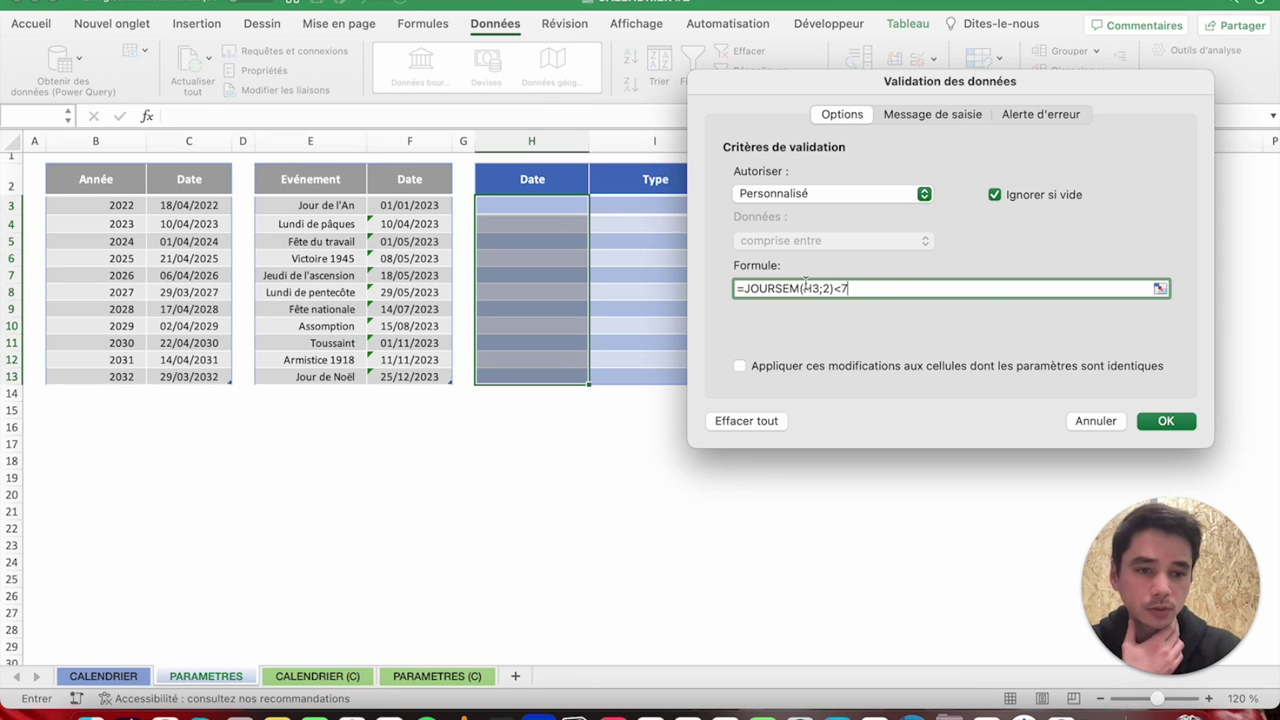
key(Return)
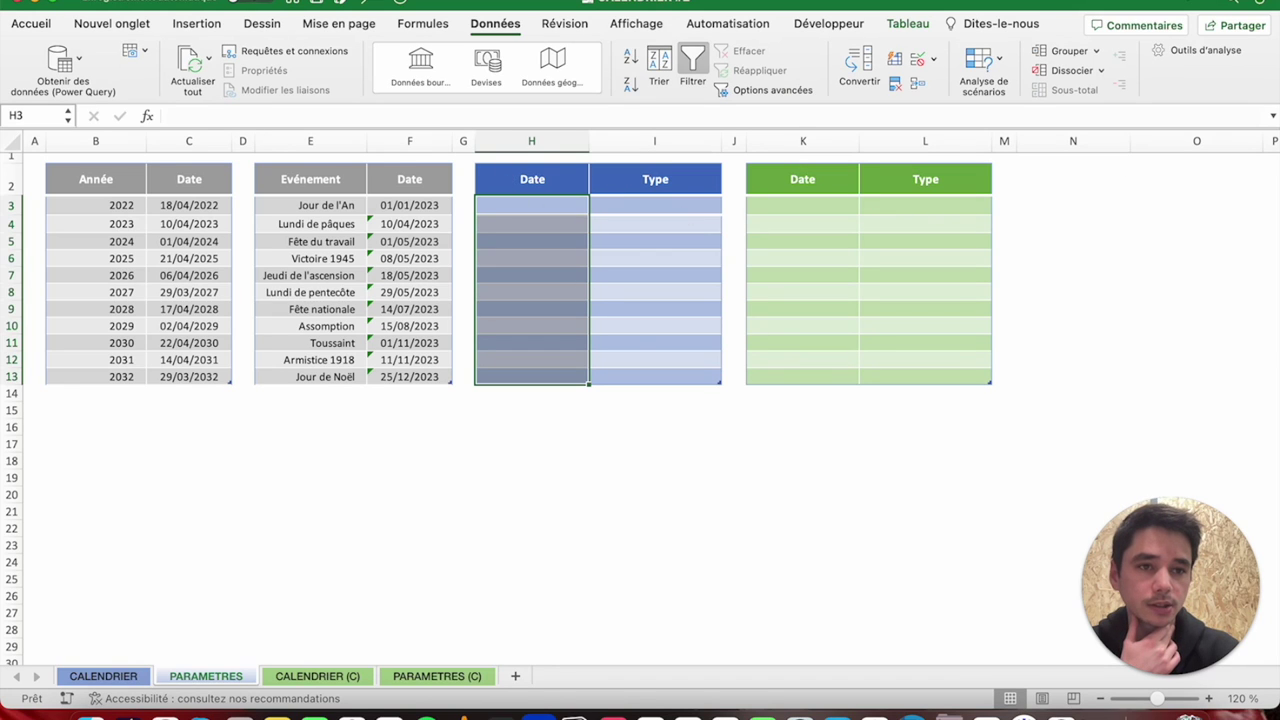
Test the rule by entering the Sunday 19/03/23 in H3, then cancel the rejection.
click(545, 205)
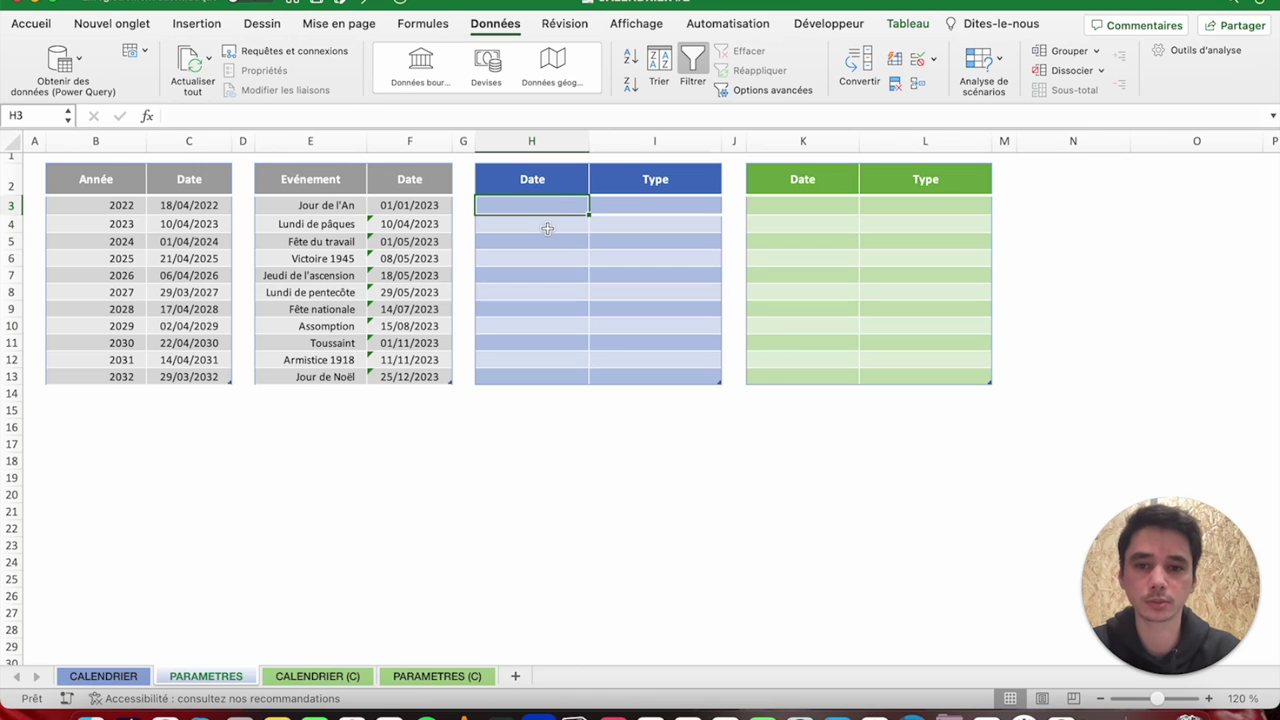
text(19/03)
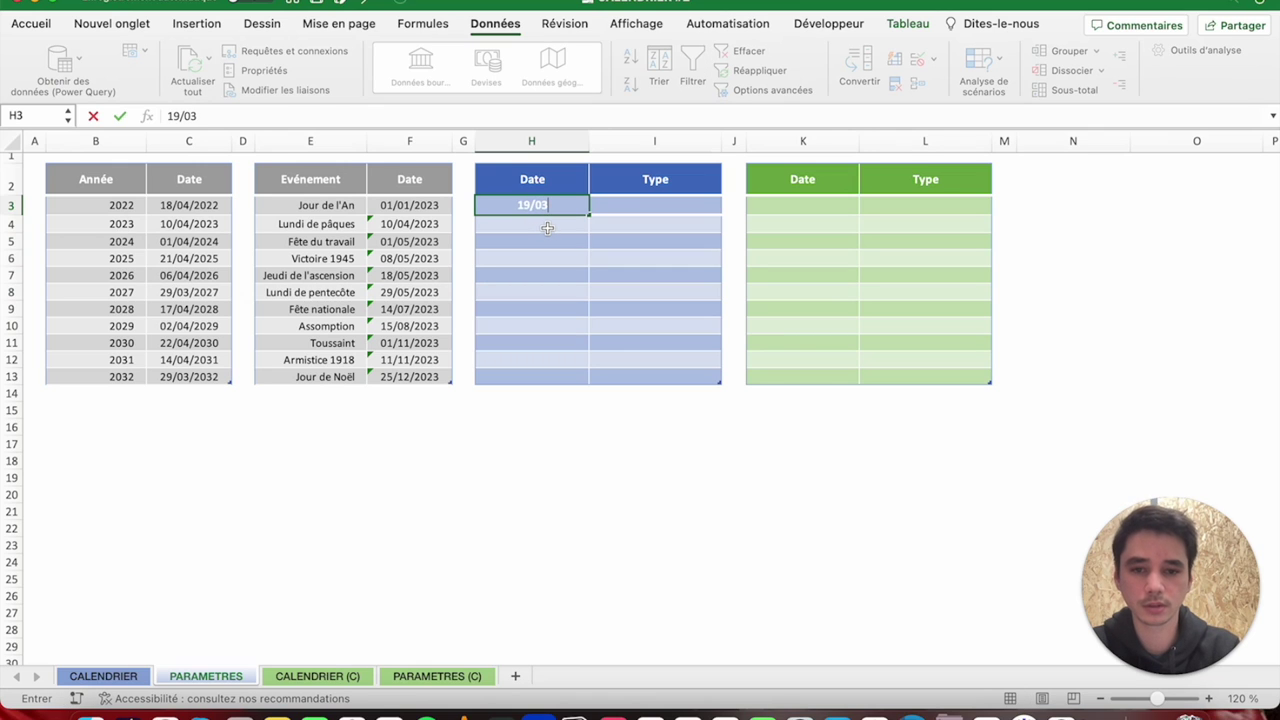
text(/23)
key(Return)
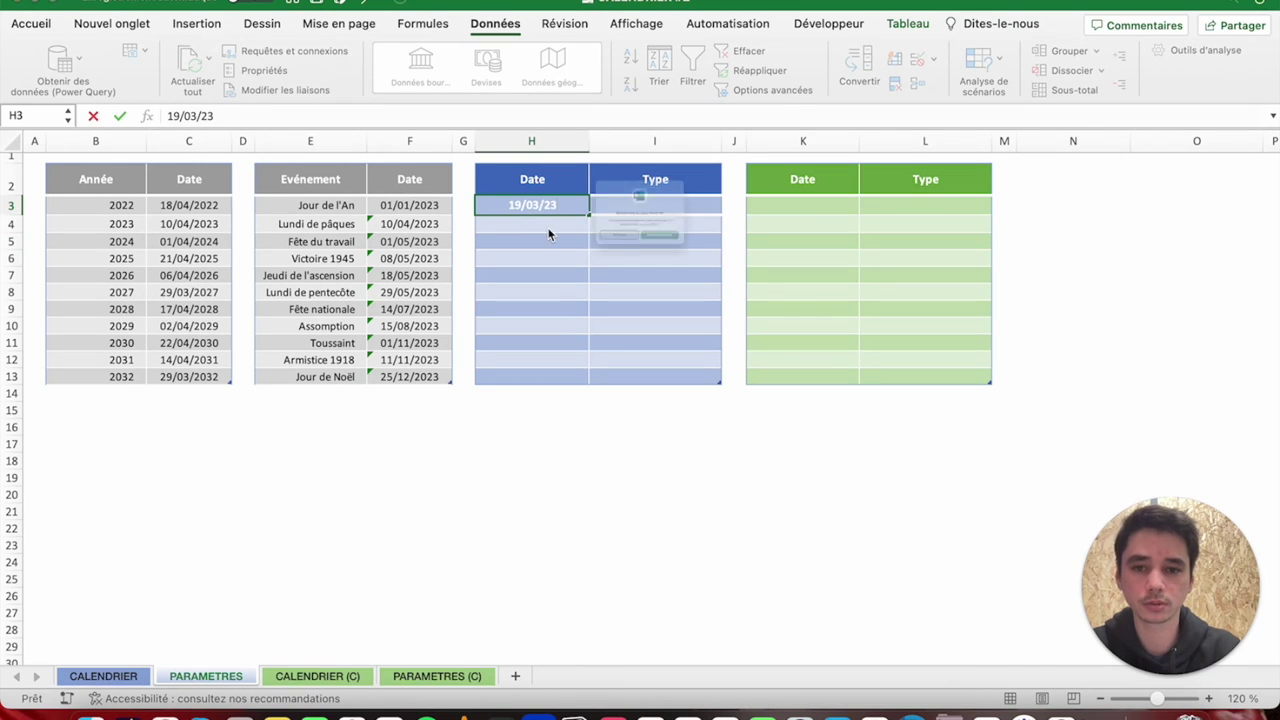
click(551, 282)
Review the Stop error alert titled 'Dimanche ou jour férié !!!' for H3:H13 and confirm.
drag(545, 207, 545, 376)
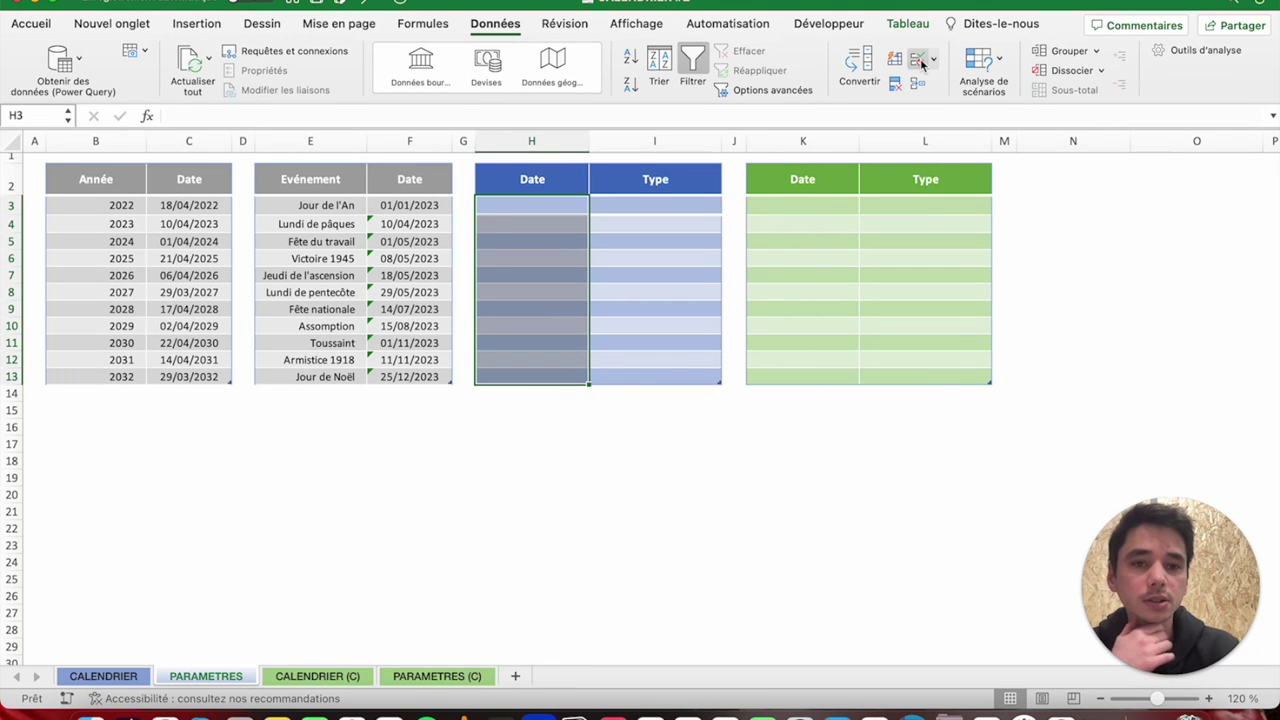
click(918, 61)
click(645, 113)
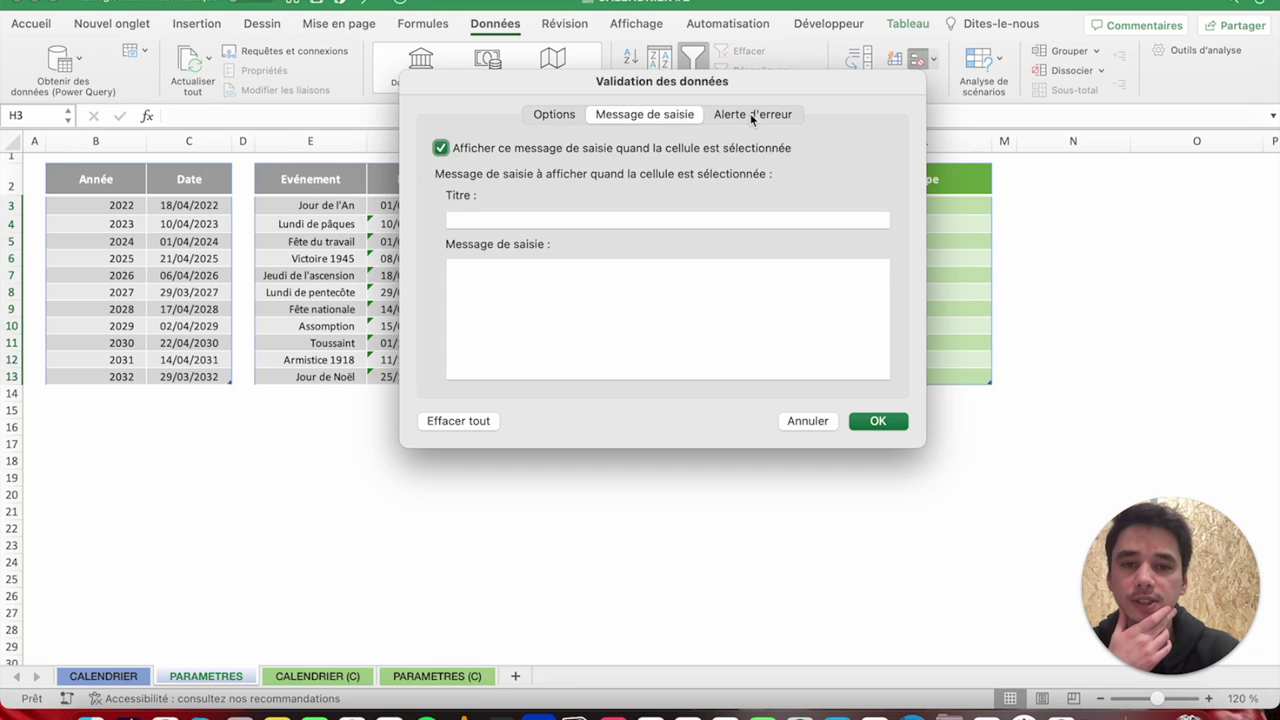
click(750, 113)
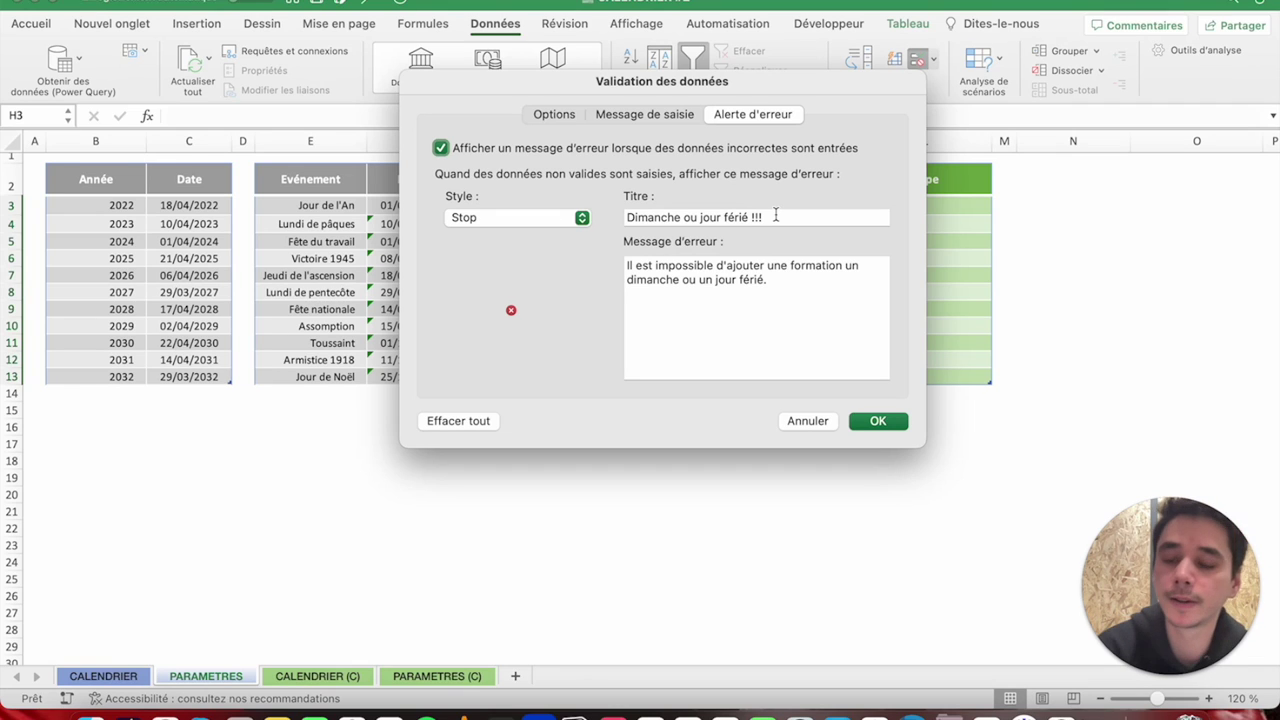
drag(777, 219, 612, 218)
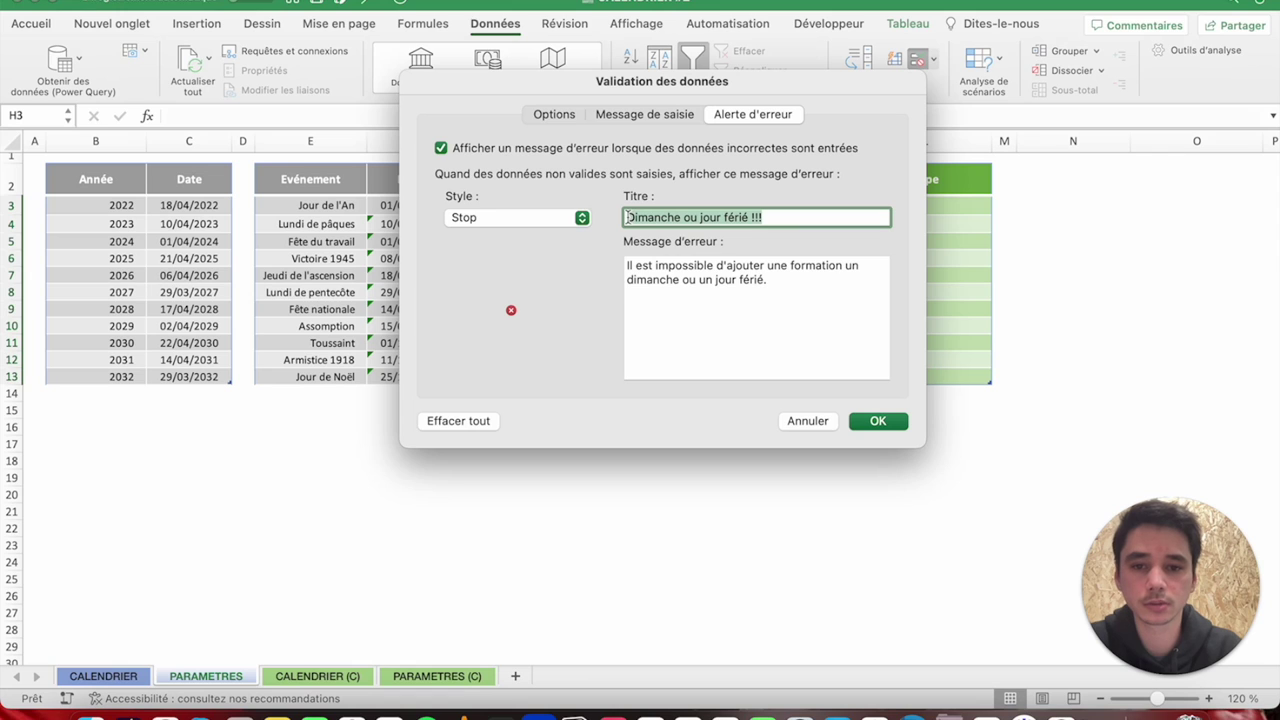
key(Tab)
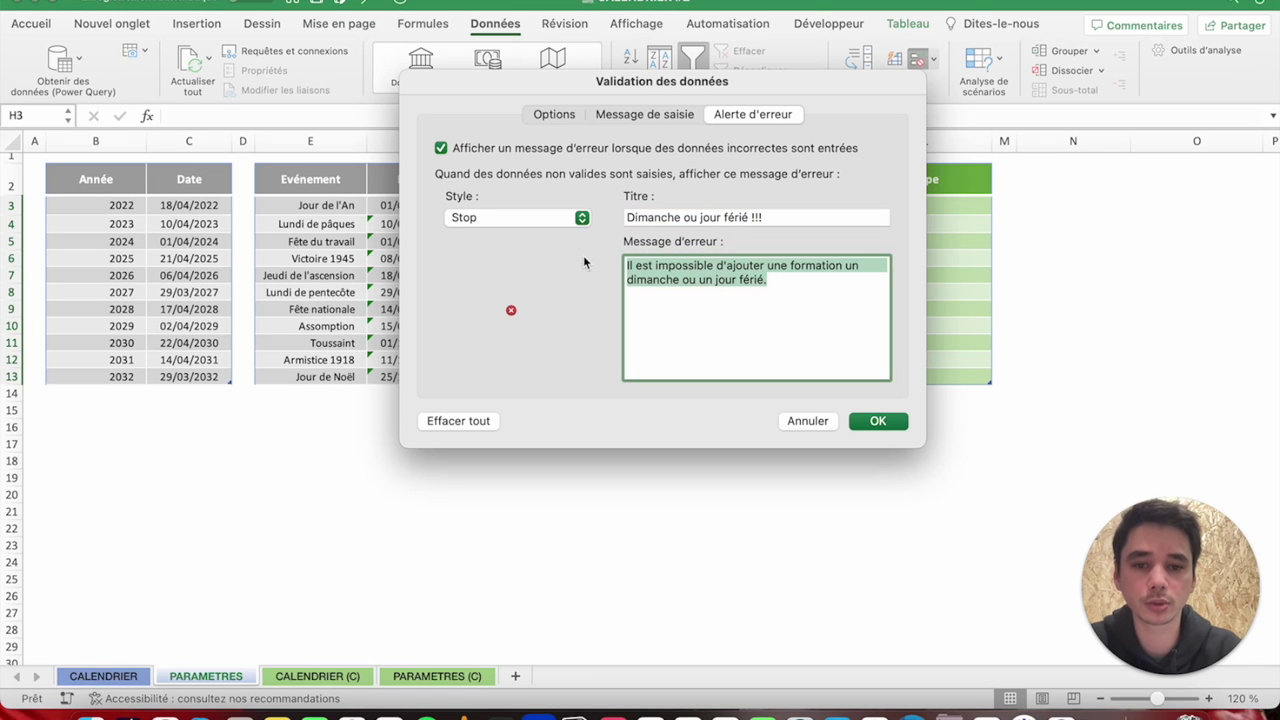
click(877, 421)
Retest 19/03/23 in H3 and cancel the rejected entry.
click(560, 205)
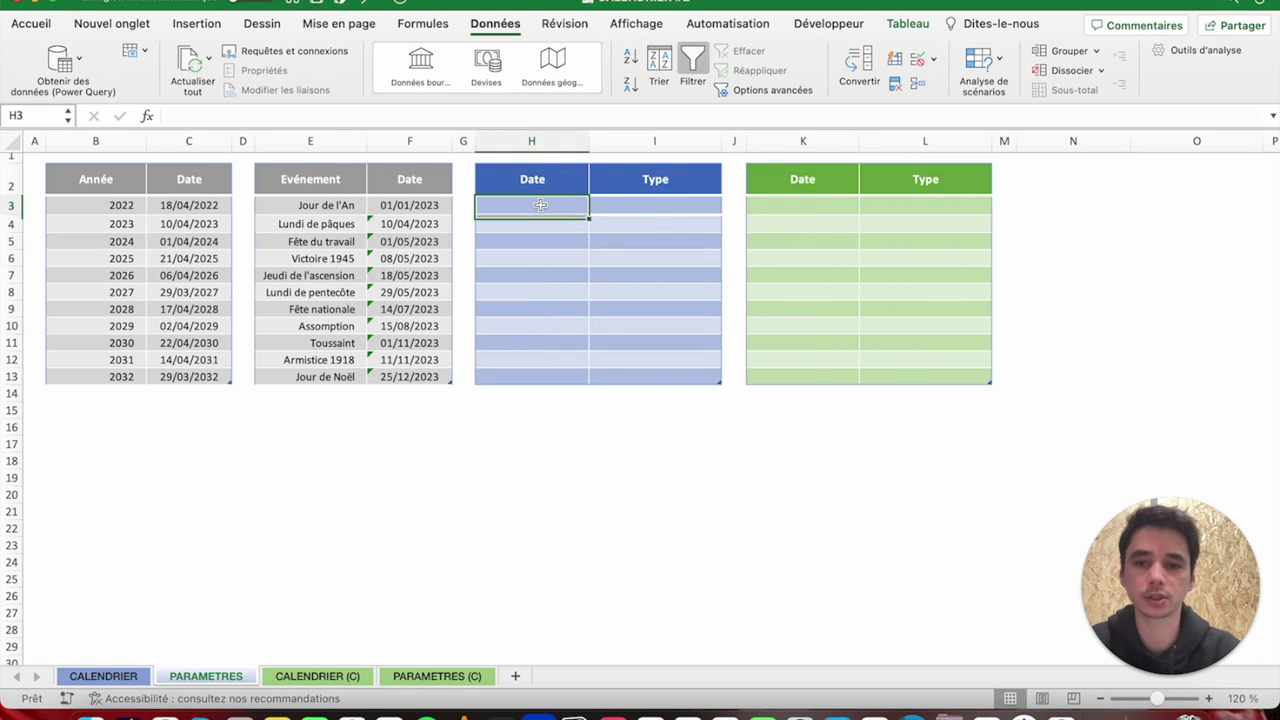
text(19/03/23)
key(Return)
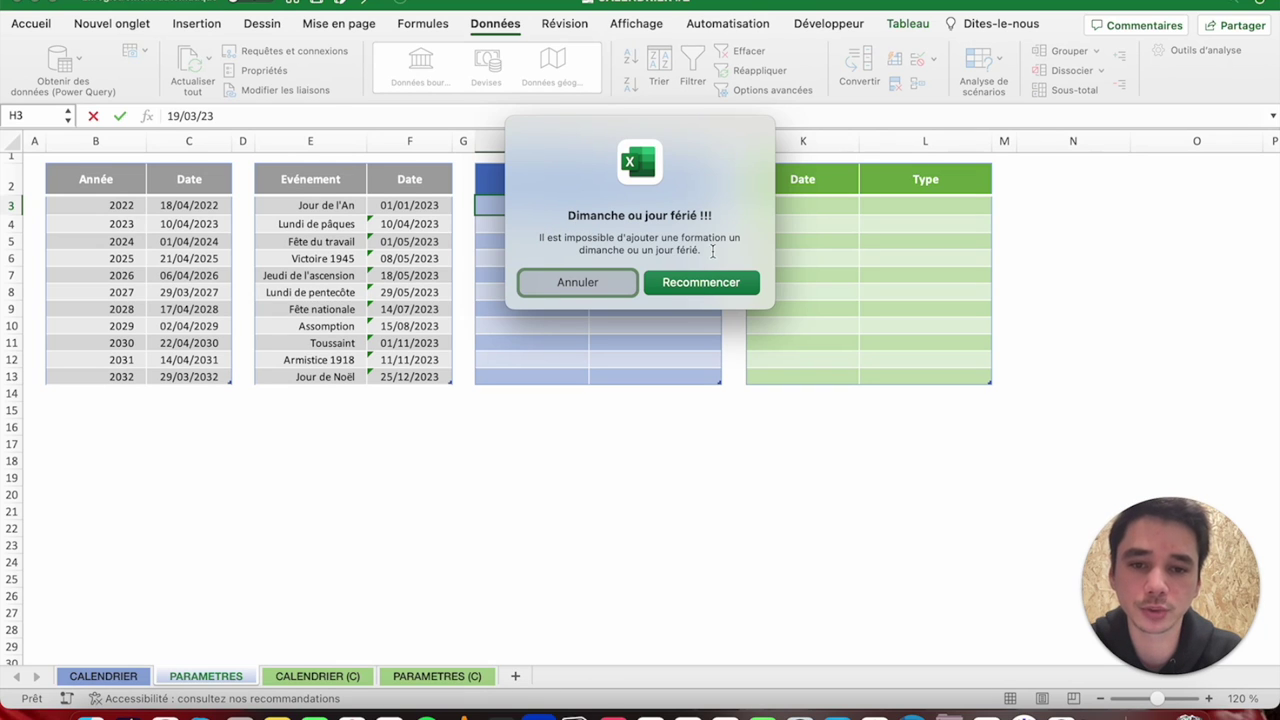
click(598, 284)
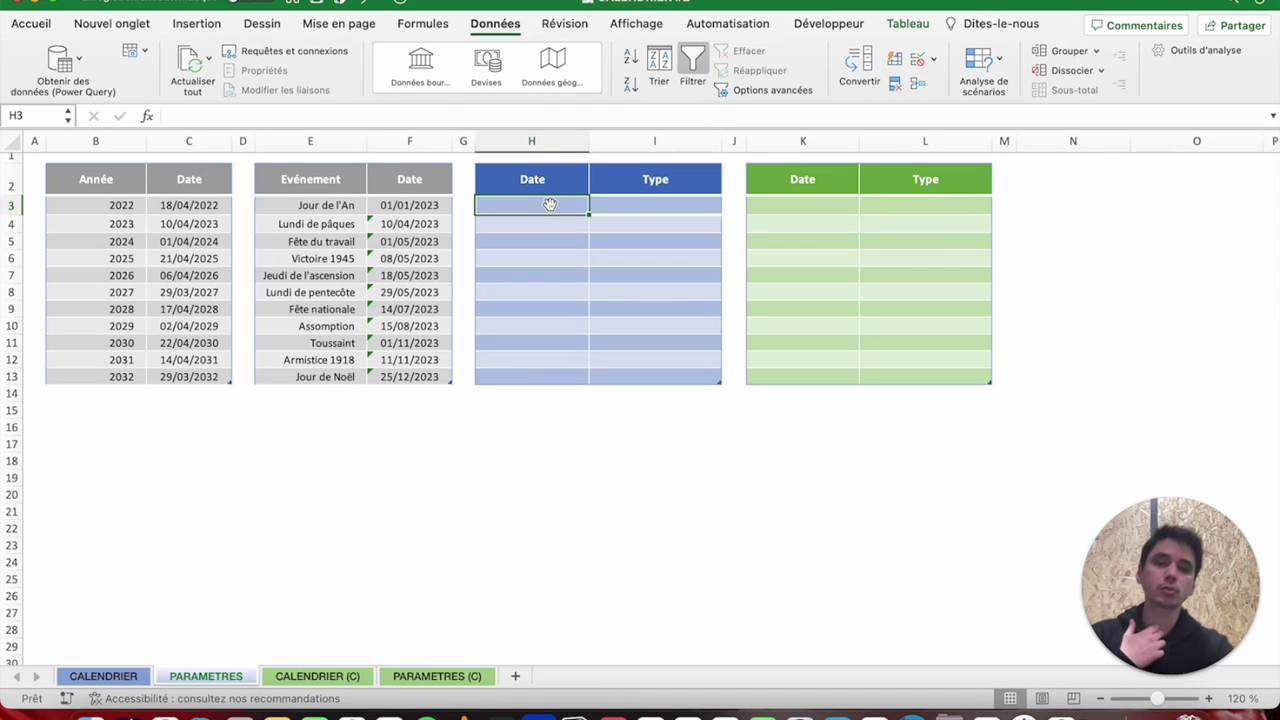
Wrap the existing JOURSEM(H3;2)<7 condition in an ET( function in the validation formula.
click(922, 62)
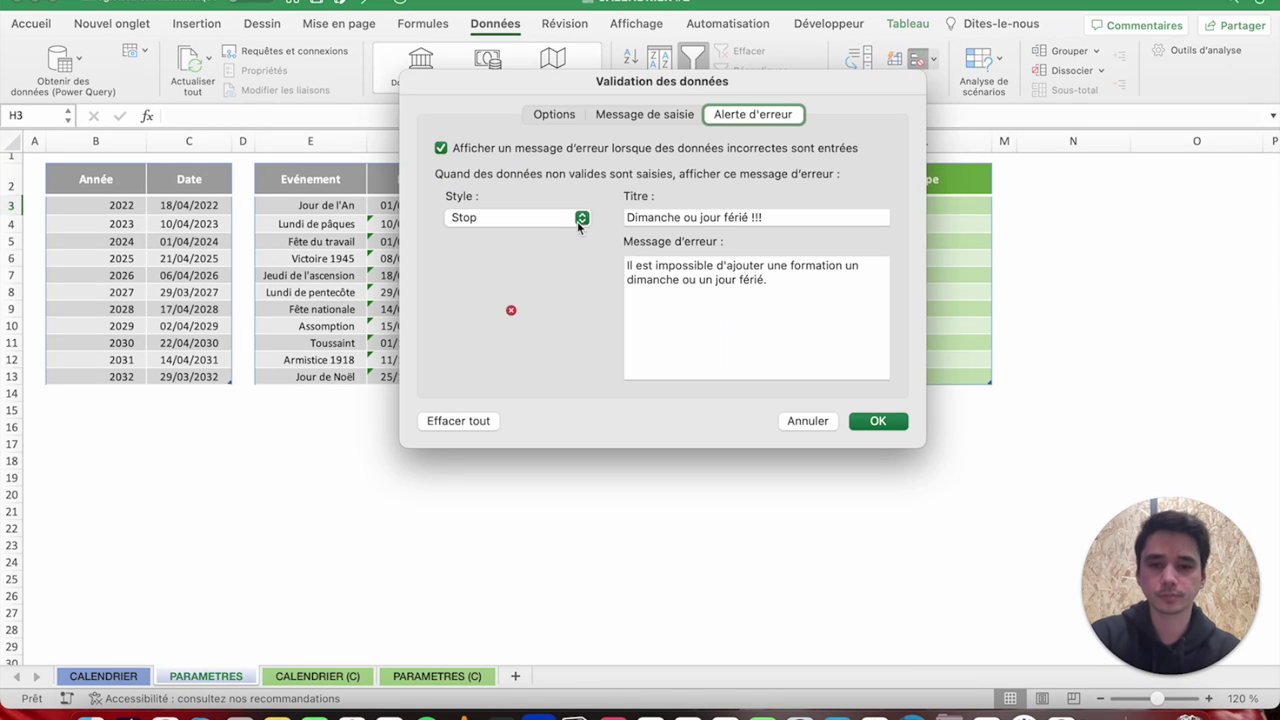
click(563, 113)
click(574, 289)
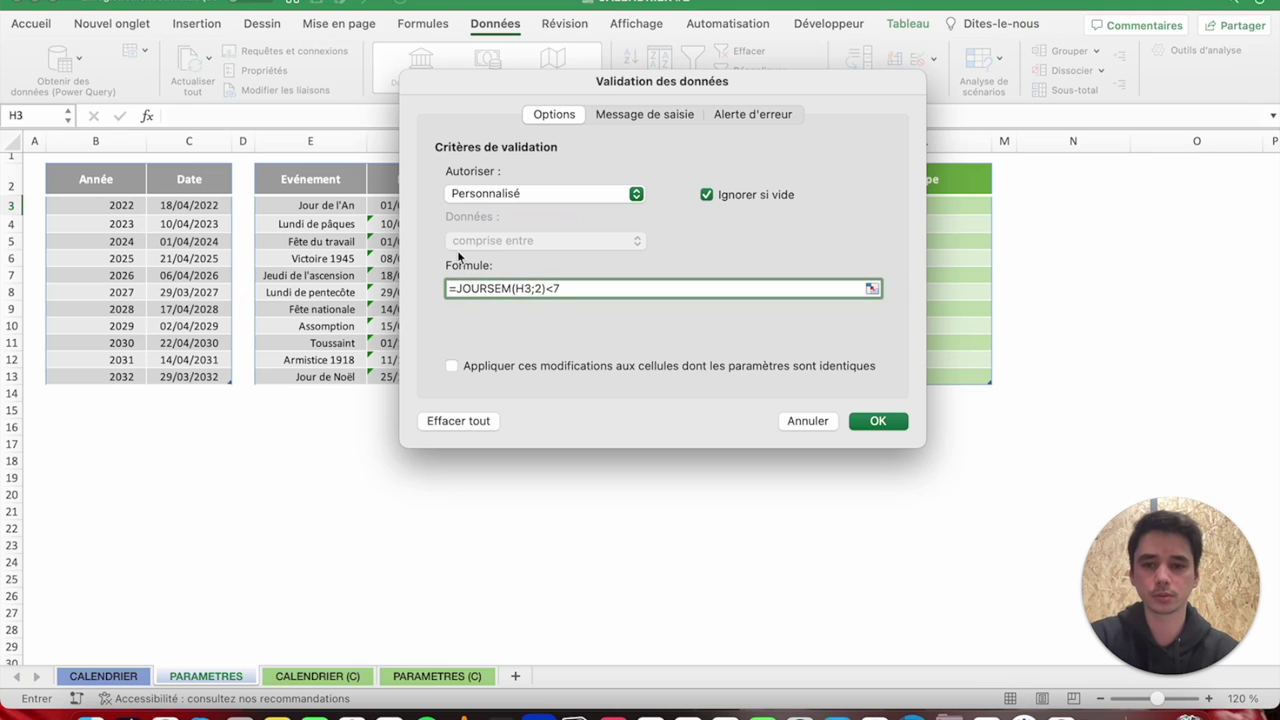
text(ET()
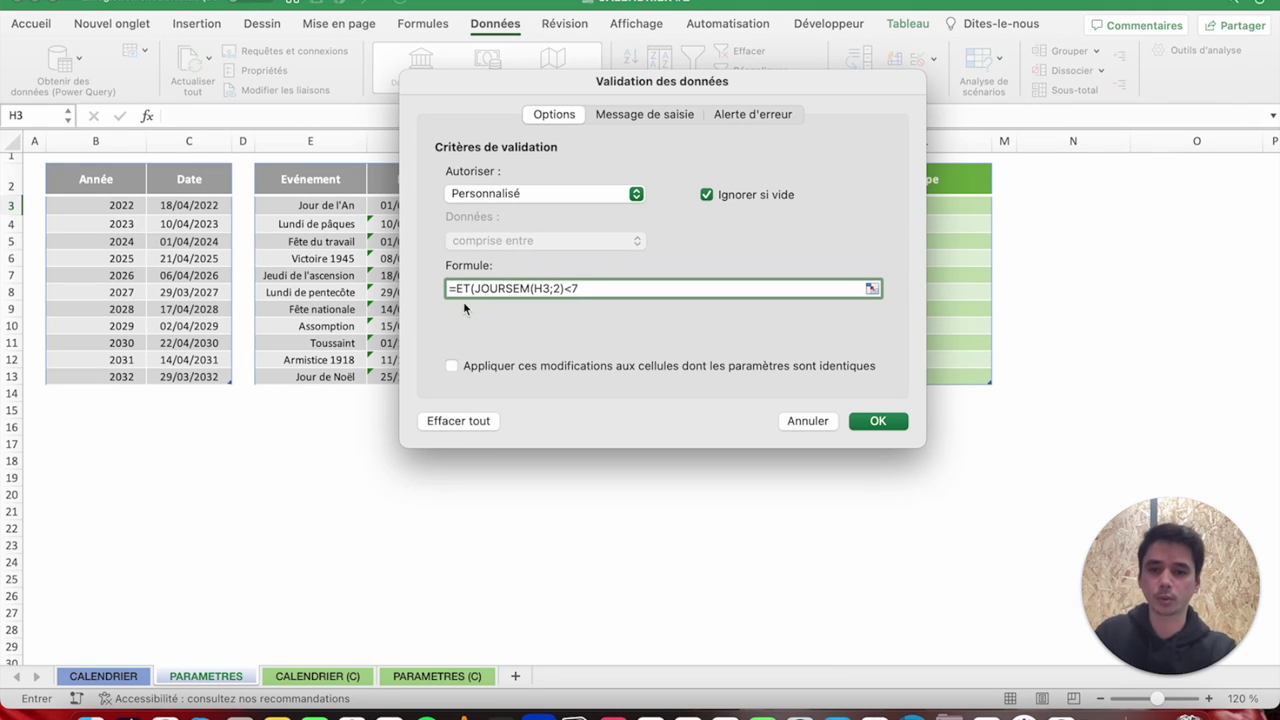
drag(473, 288, 587, 289)
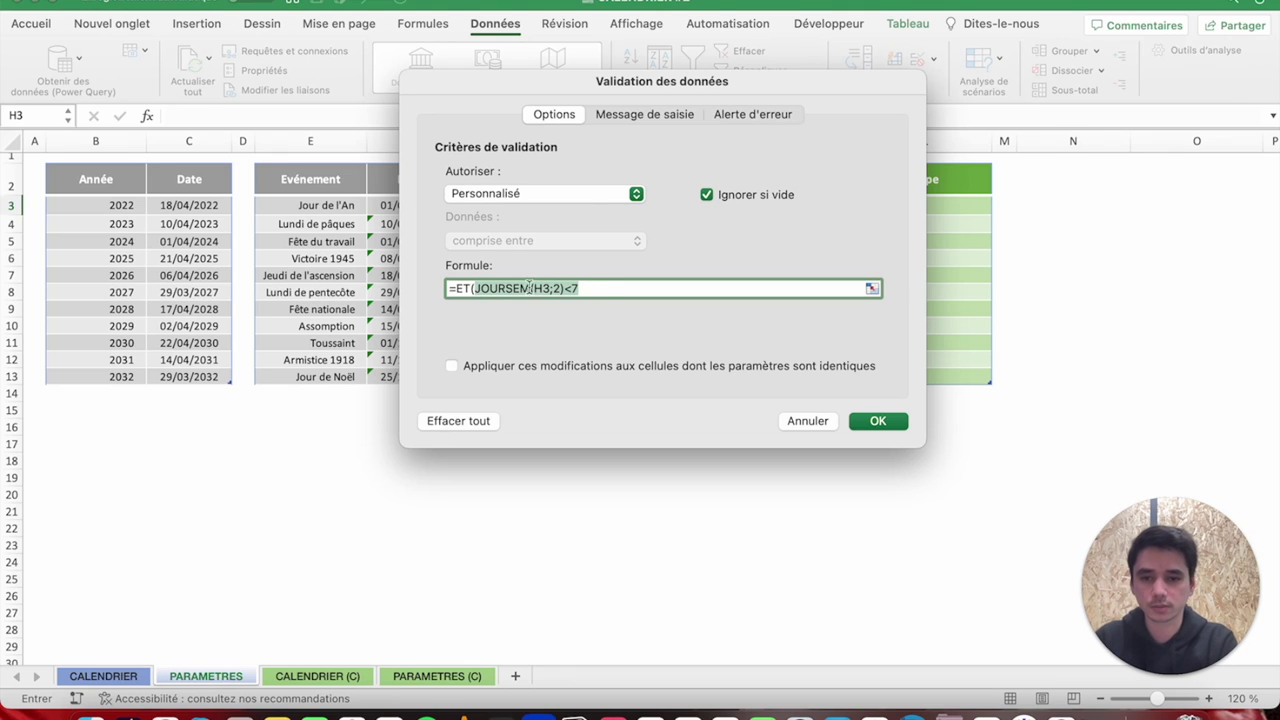
click(603, 288)
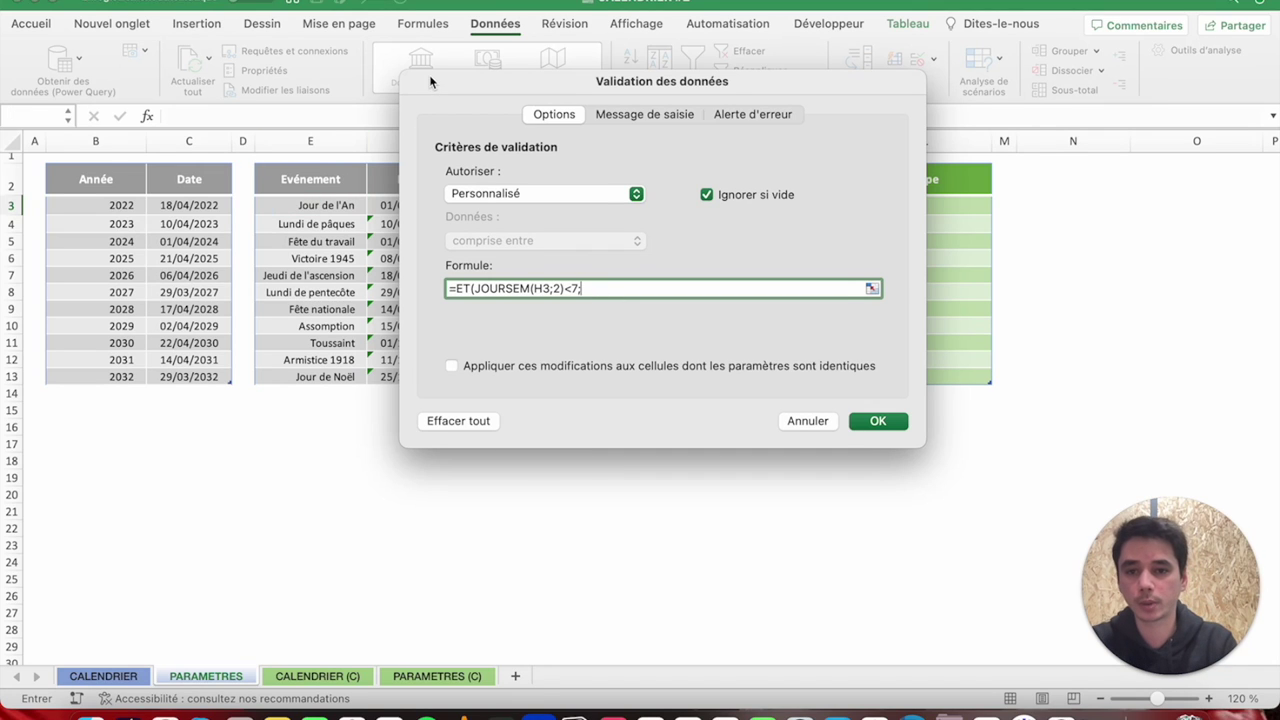
Add an NB.SI count over the holiday dates, locked as $F$3:$F$13.
drag(499, 215, 634, 215)
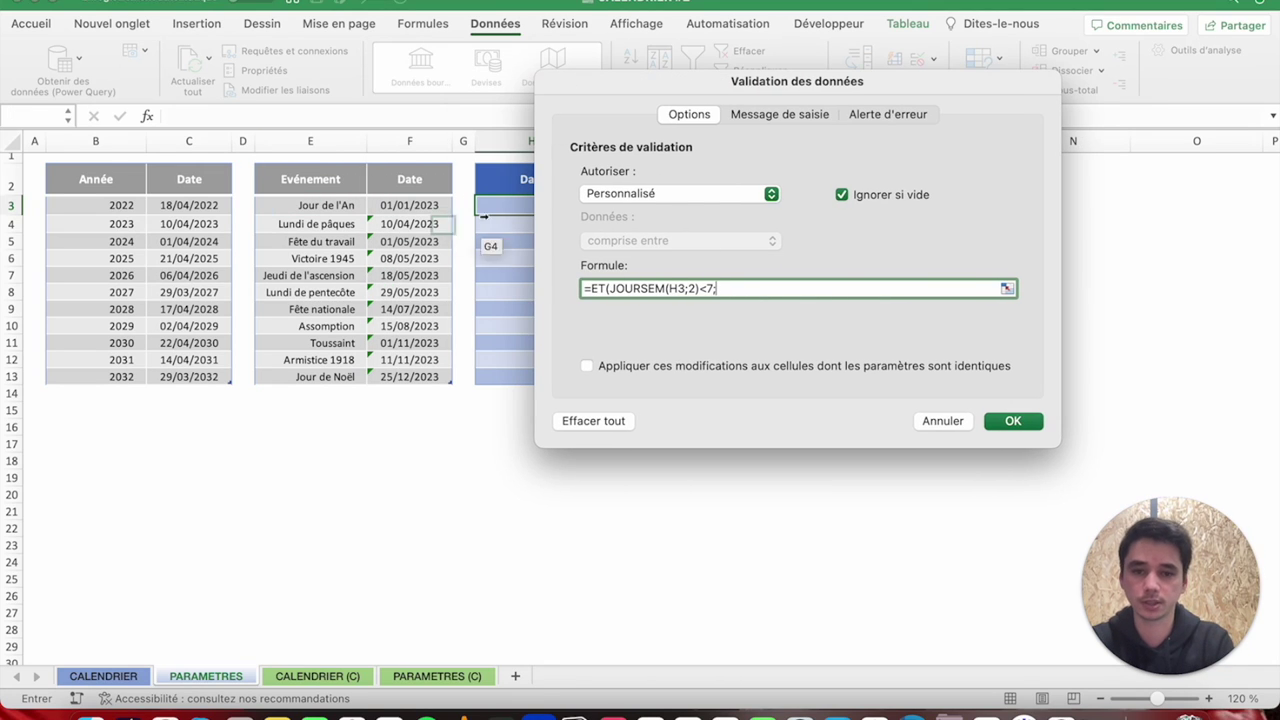
text(NB.SI()
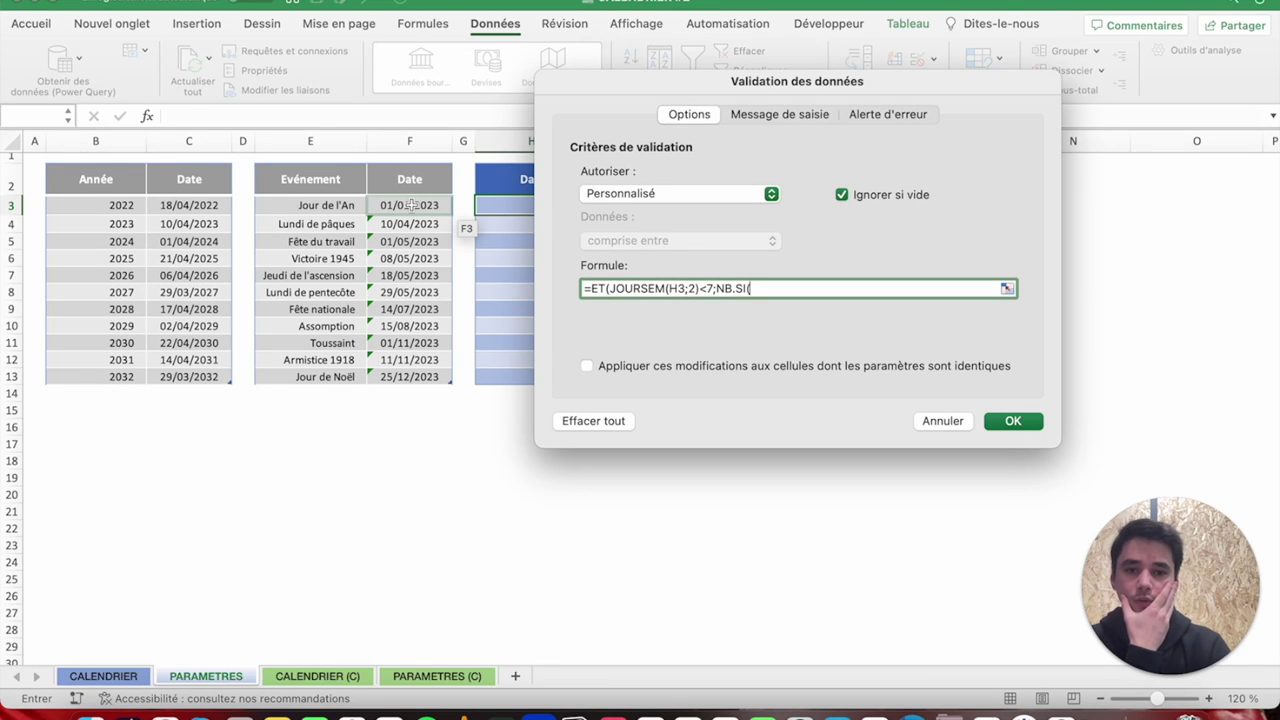
drag(411, 205, 401, 374)
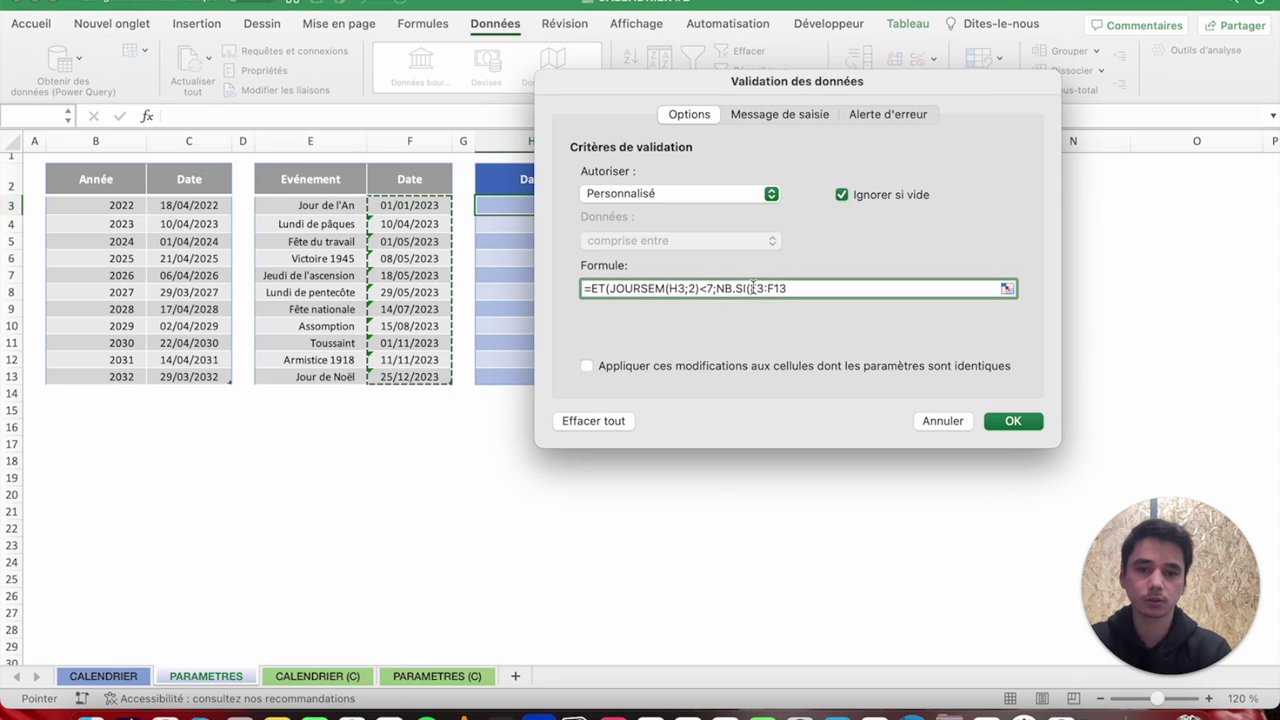
click(752, 288)
text($)
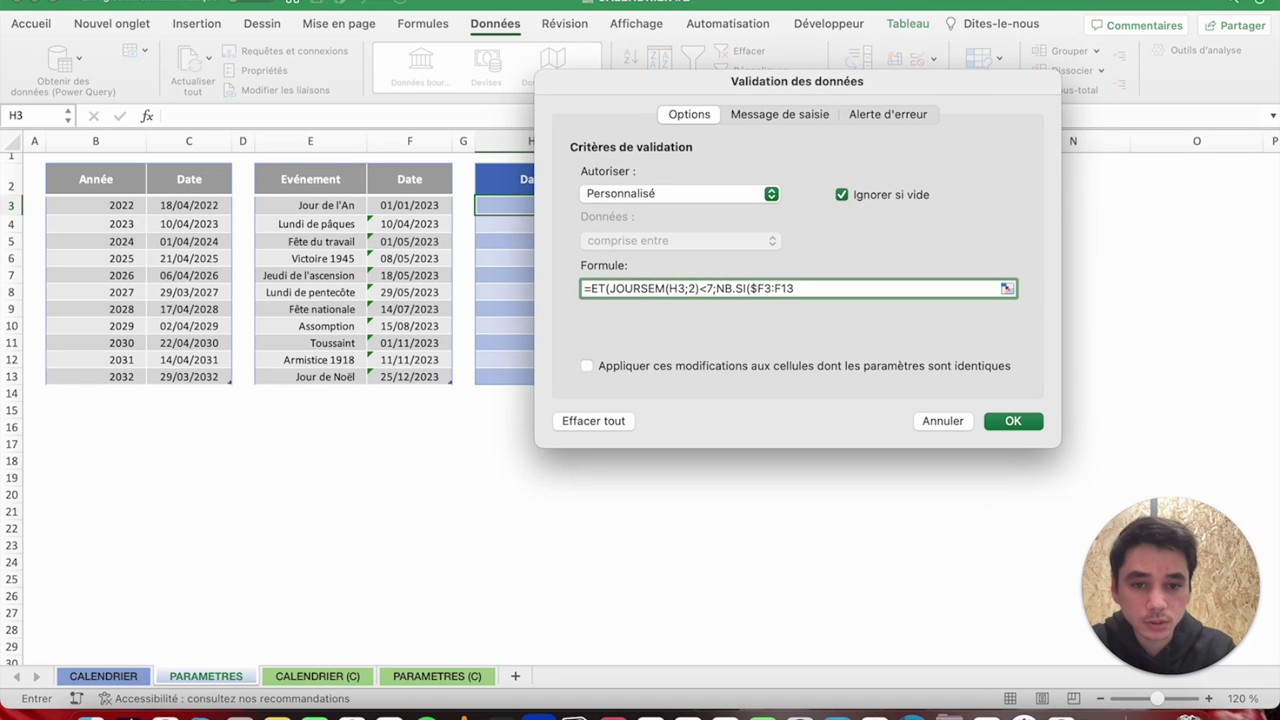
click(765, 288)
text($)
click(786, 288)
text($)
click(797, 288)
text($)
Complete the count with criterion H3 and begin the '<' comparison.
click(822, 288)
text(;)
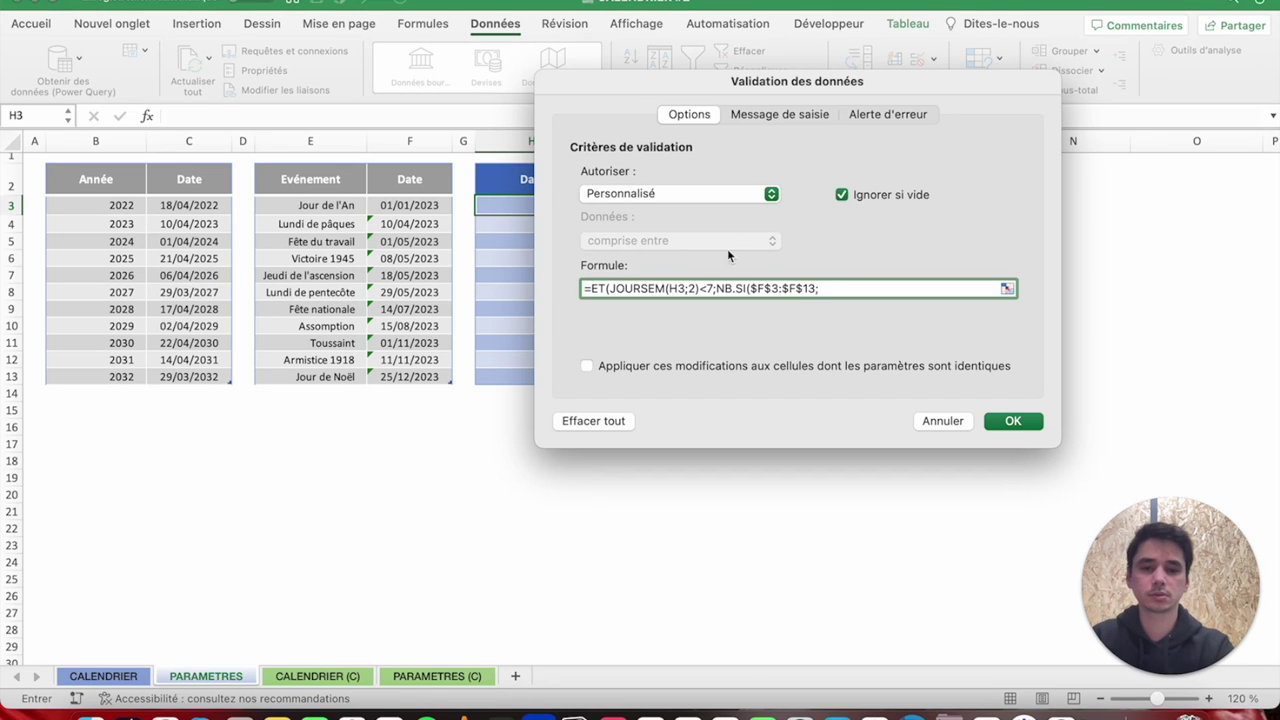
click(505, 205)
text())
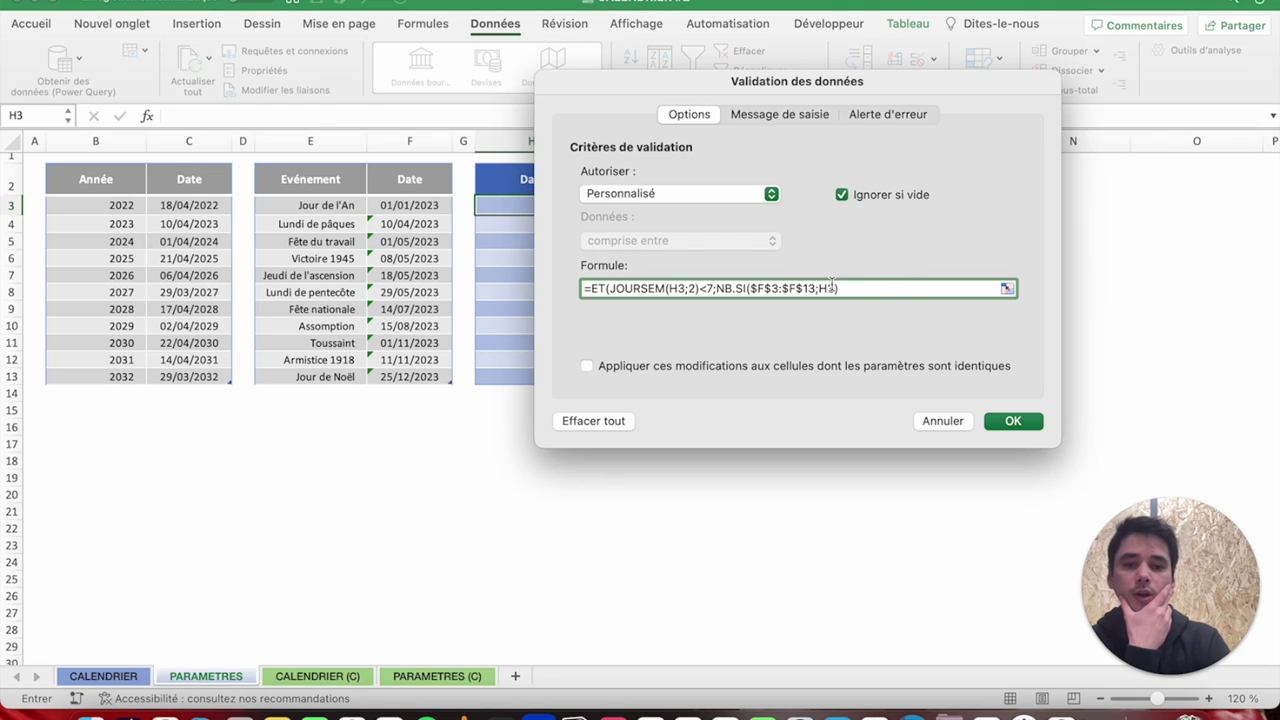
text(<1))
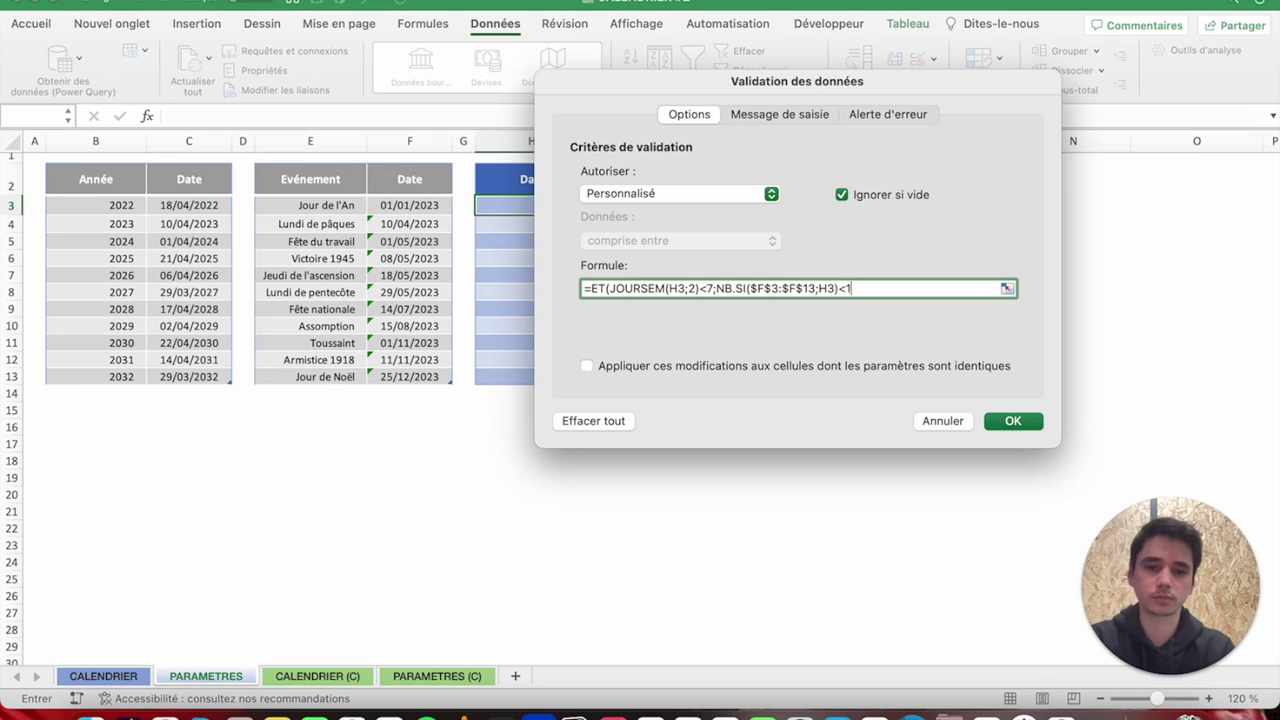
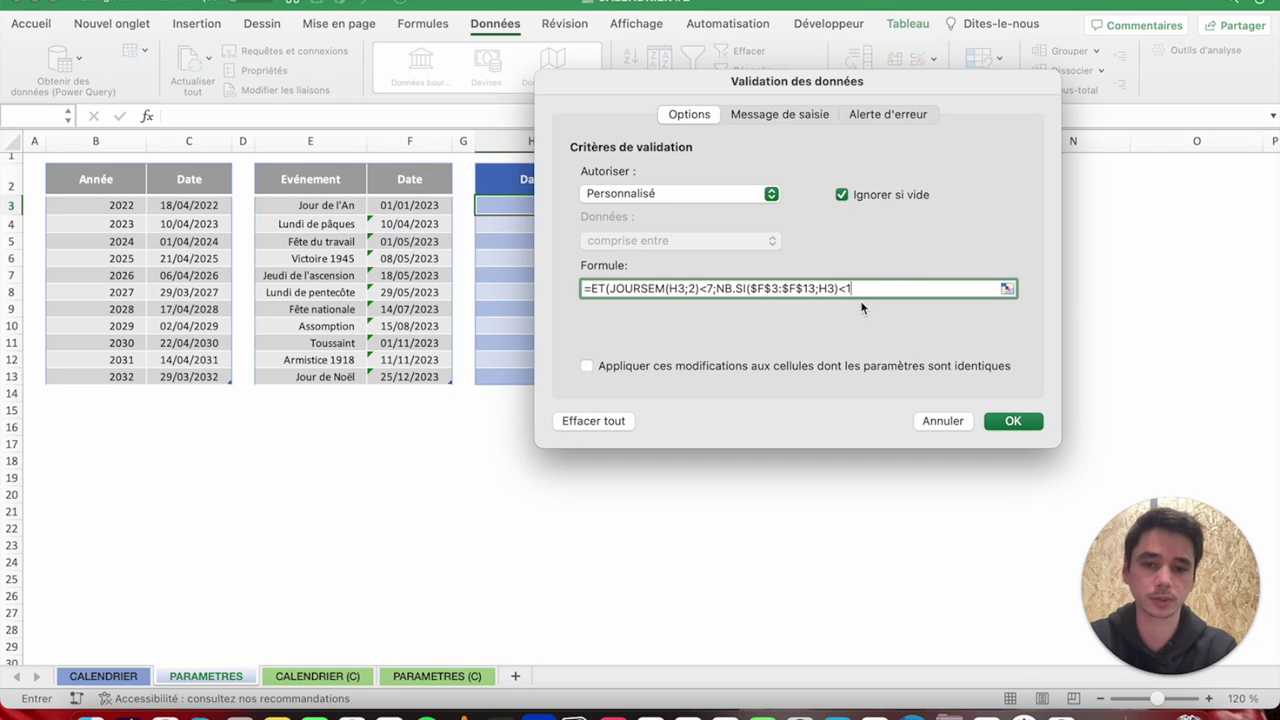
Close and confirm the blue Date column's validation formula, and see 01/01/23 rejected in H3.
text())
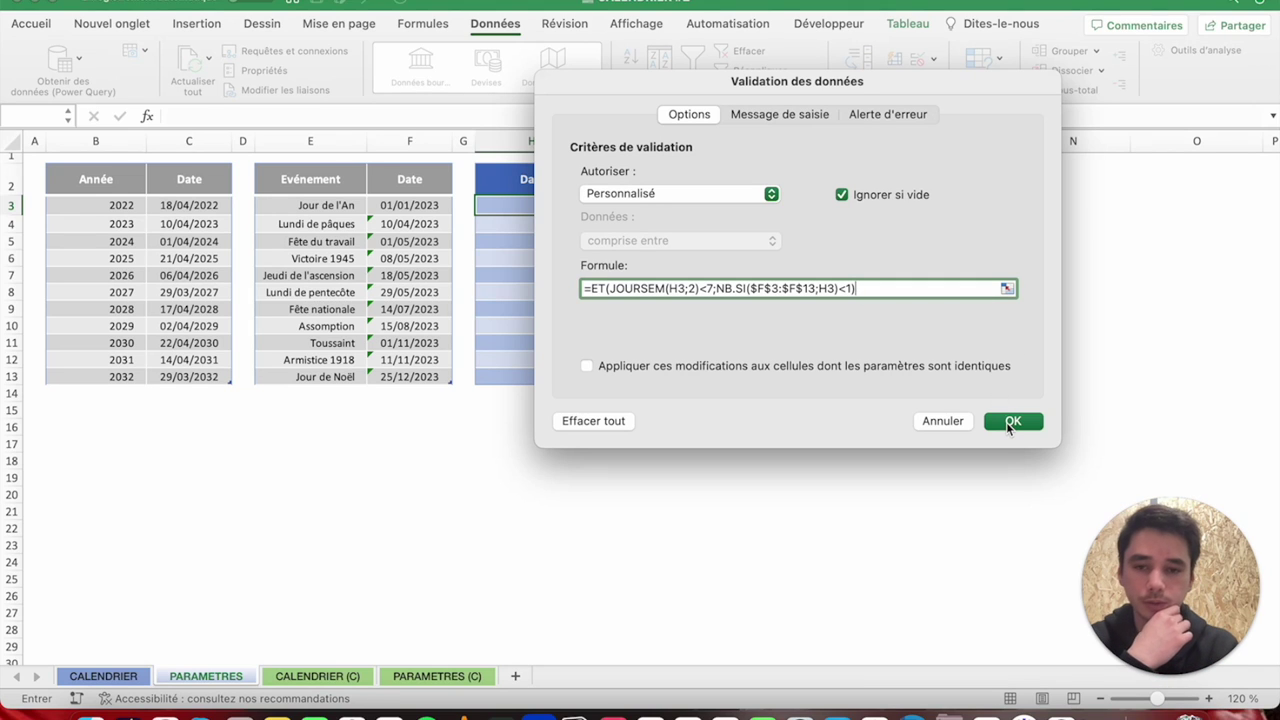
click(1010, 422)
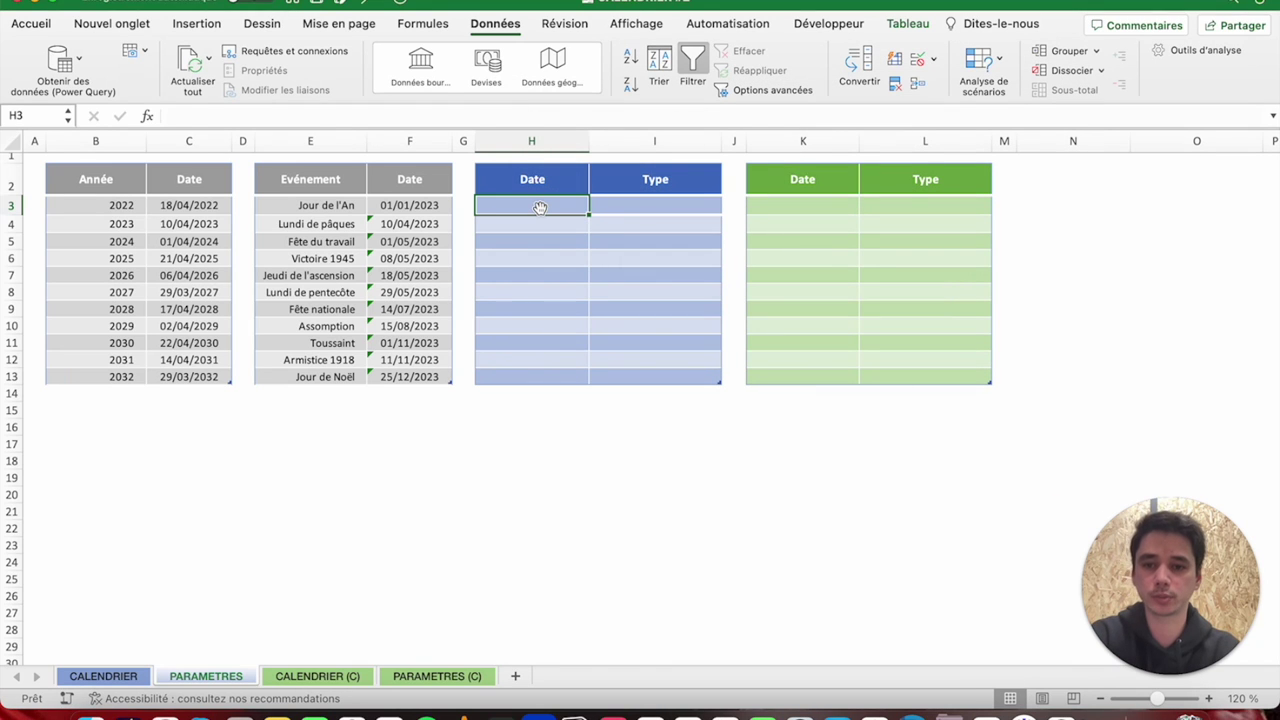
text(01/01/)
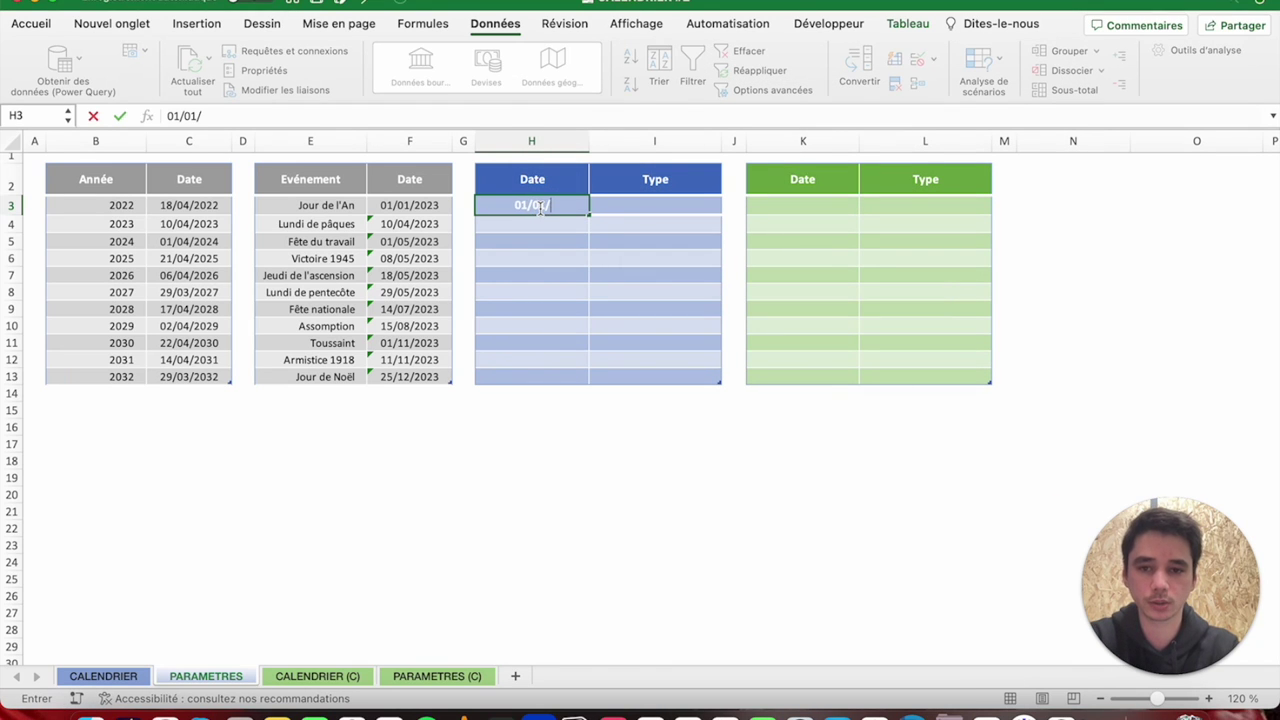
text(23)
key(Return)
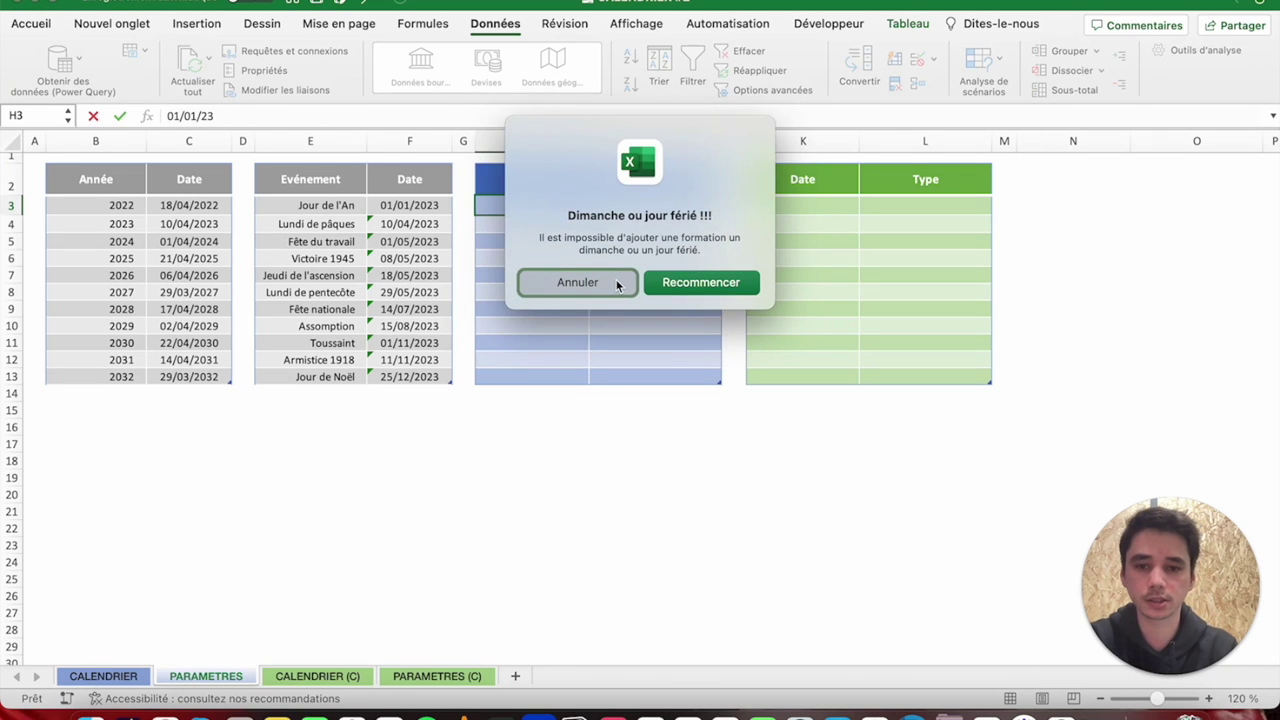
click(617, 285)
Test 19/03/23, which is also refused, and leave H3 empty.
text(19/03/23)
key(Return)
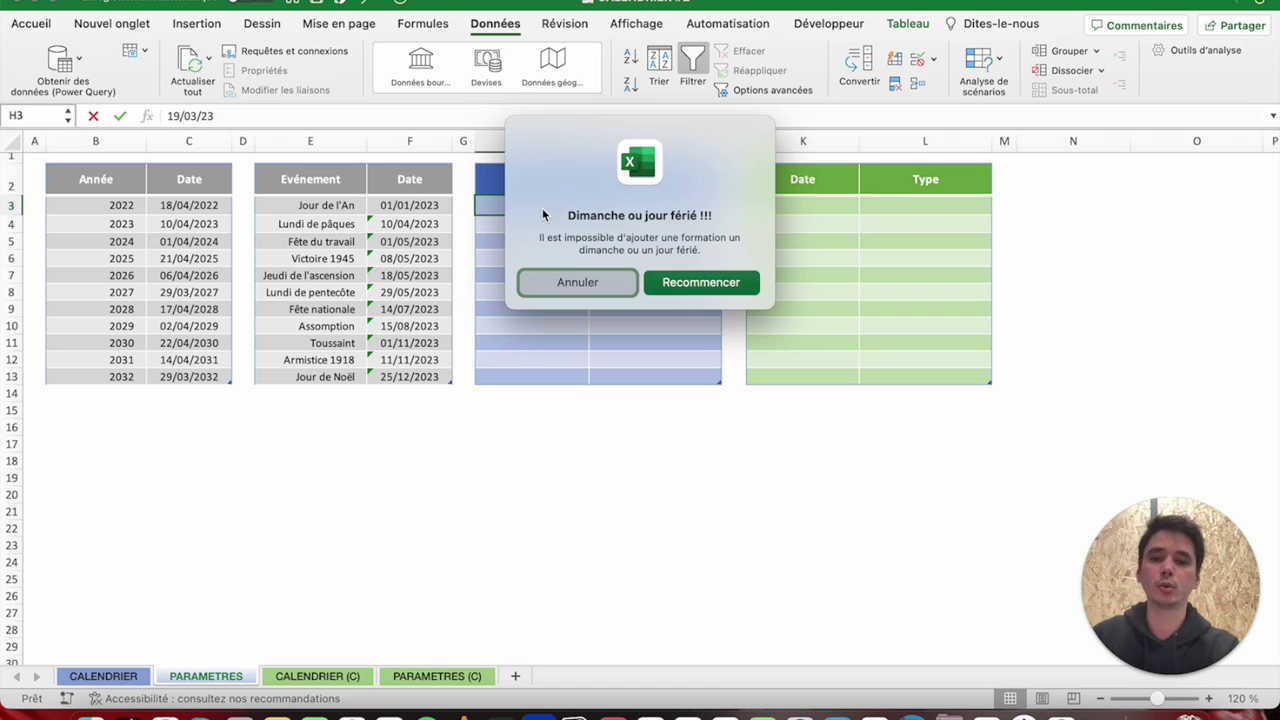
key(Return)
key(BackSpace)
key(Escape)
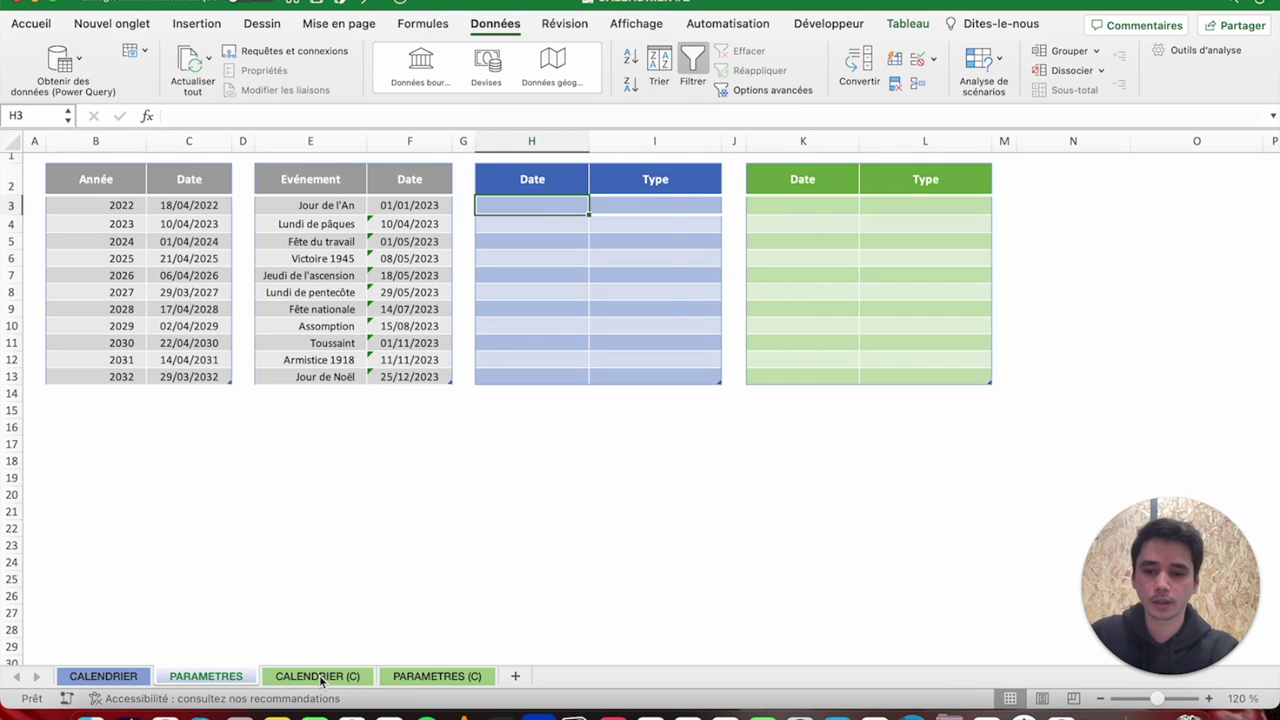
click(409, 678)
click(917, 60)
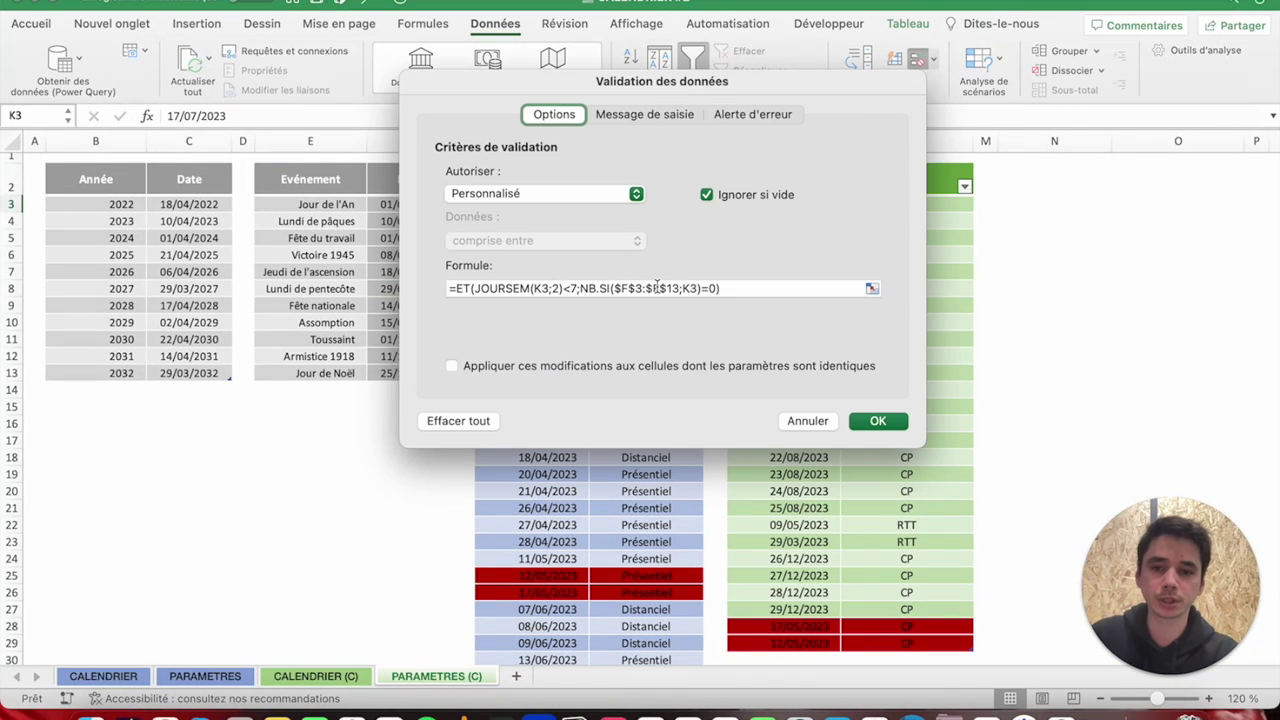
click(810, 421)
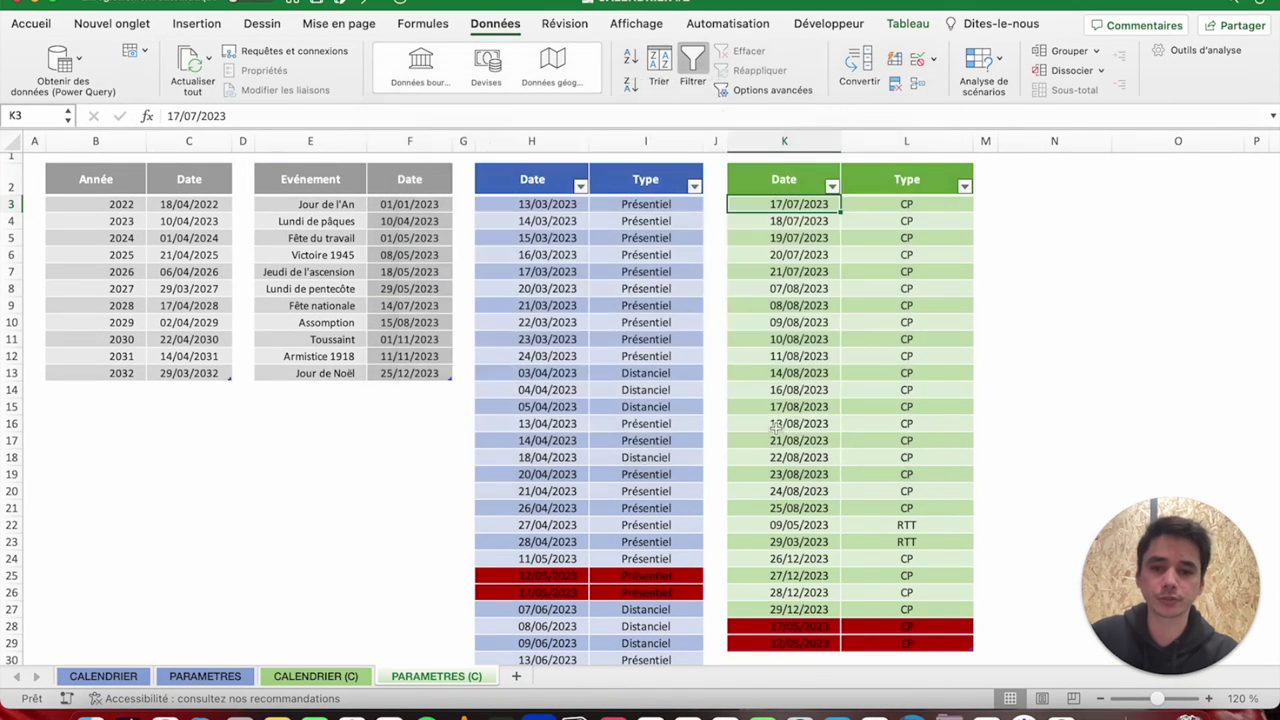
click(320, 678)
click(205, 676)
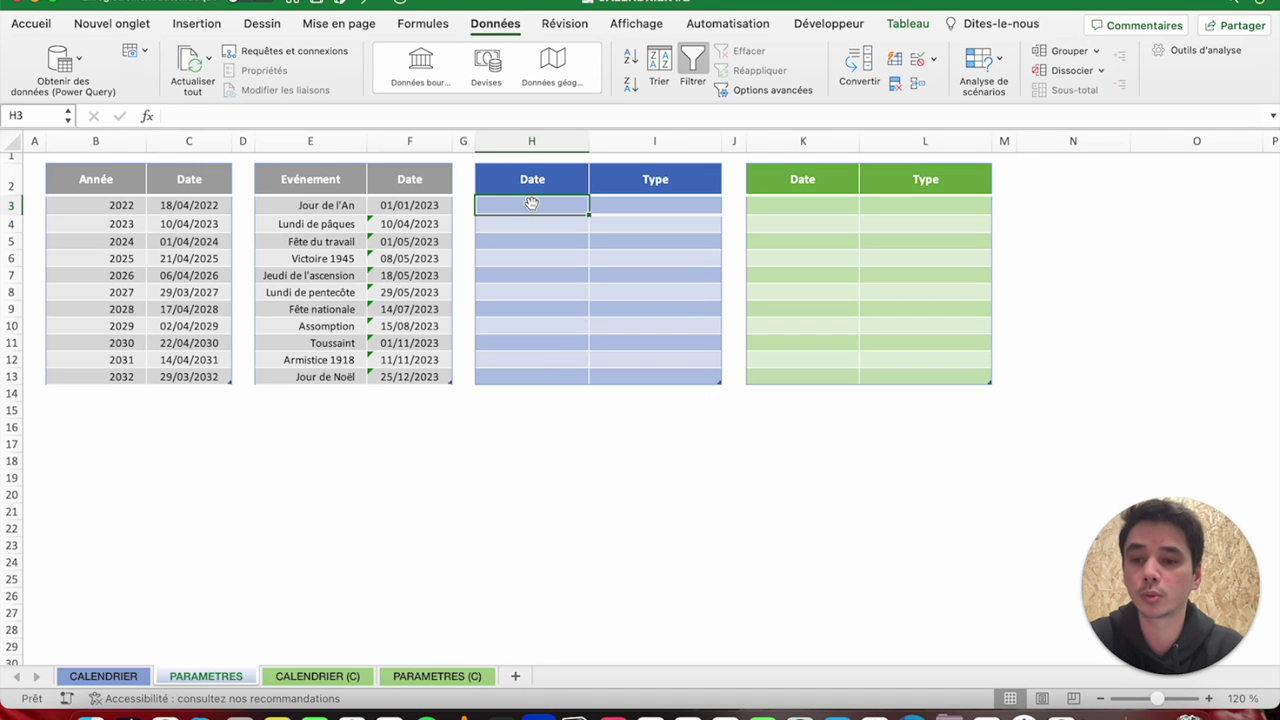
Select K3:K13 and replace its custom validation formula, starting with the JOURSEM(K3;2)<7 weekday test.
drag(531, 203, 802, 203)
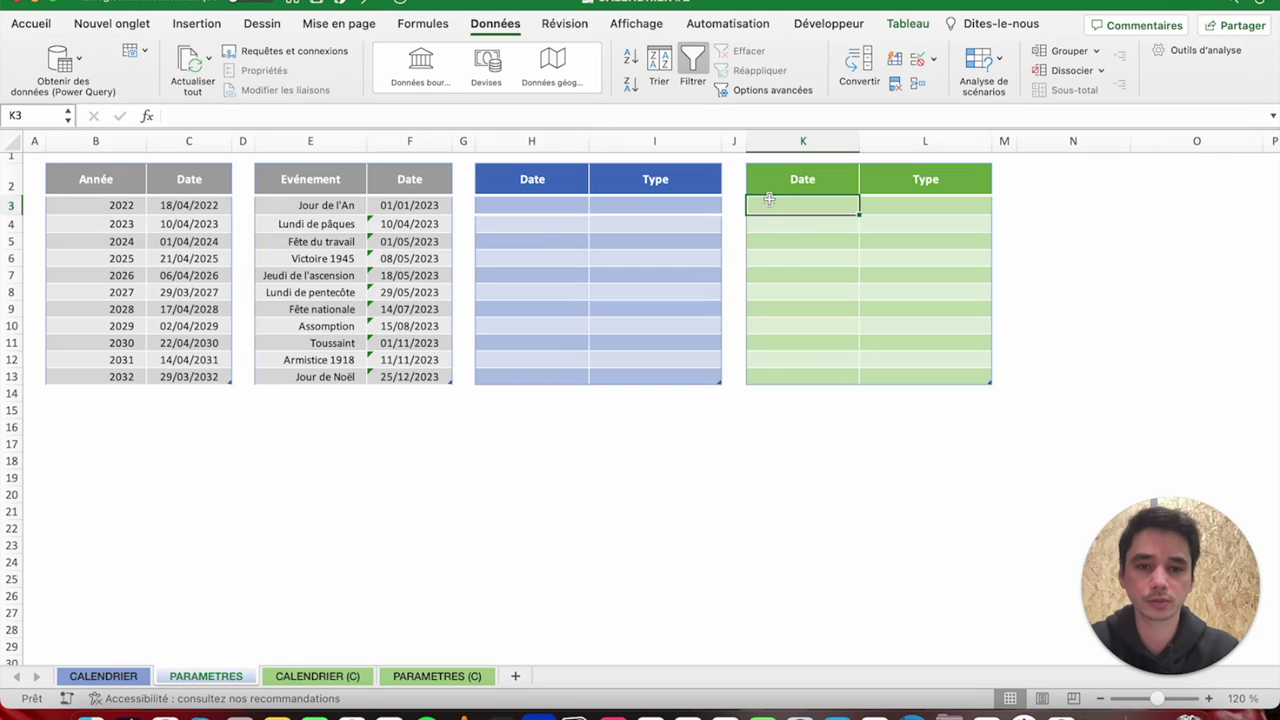
drag(770, 206, 767, 374)
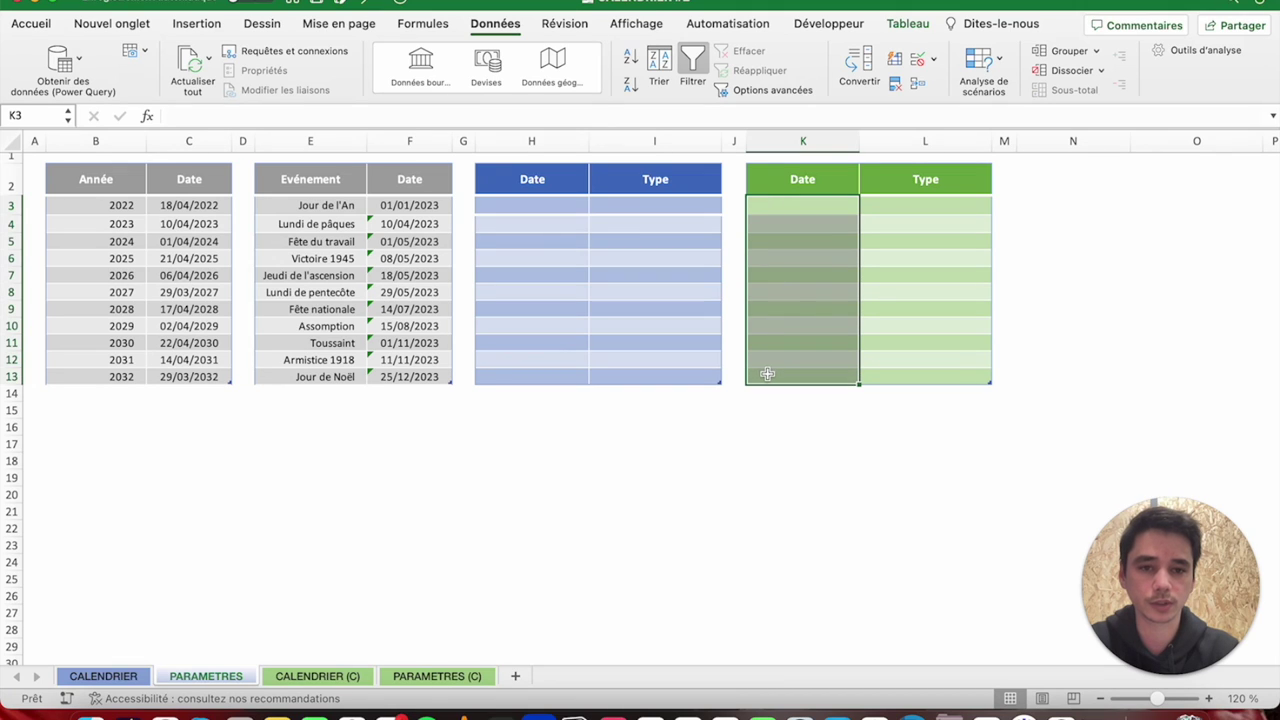
click(919, 62)
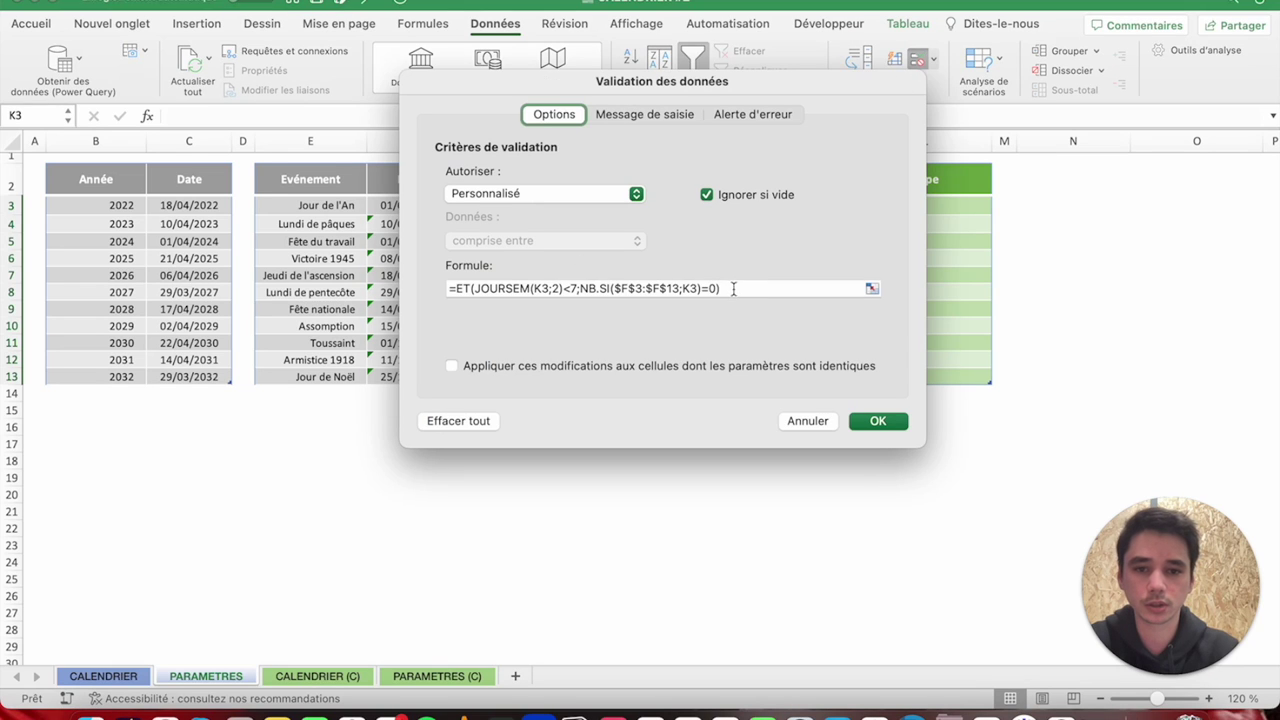
drag(733, 288, 297, 300)
key(BackSpace)
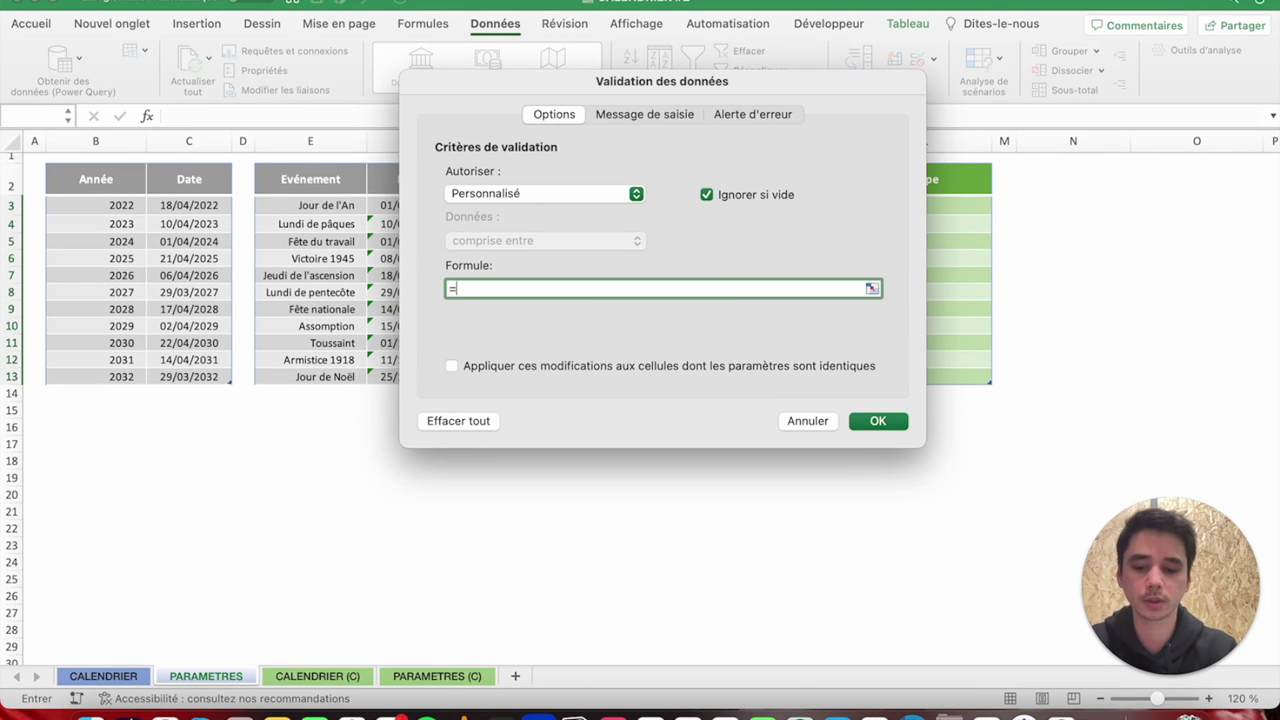
text(ET()
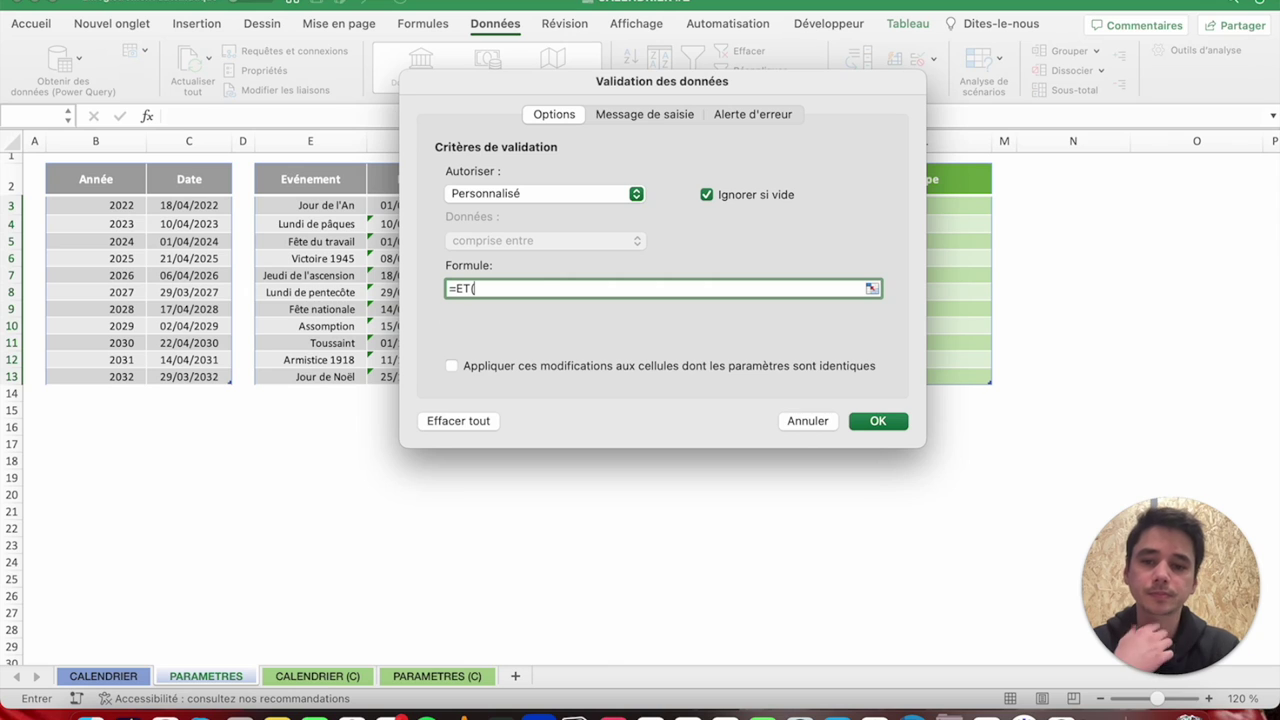
text(JOURS)
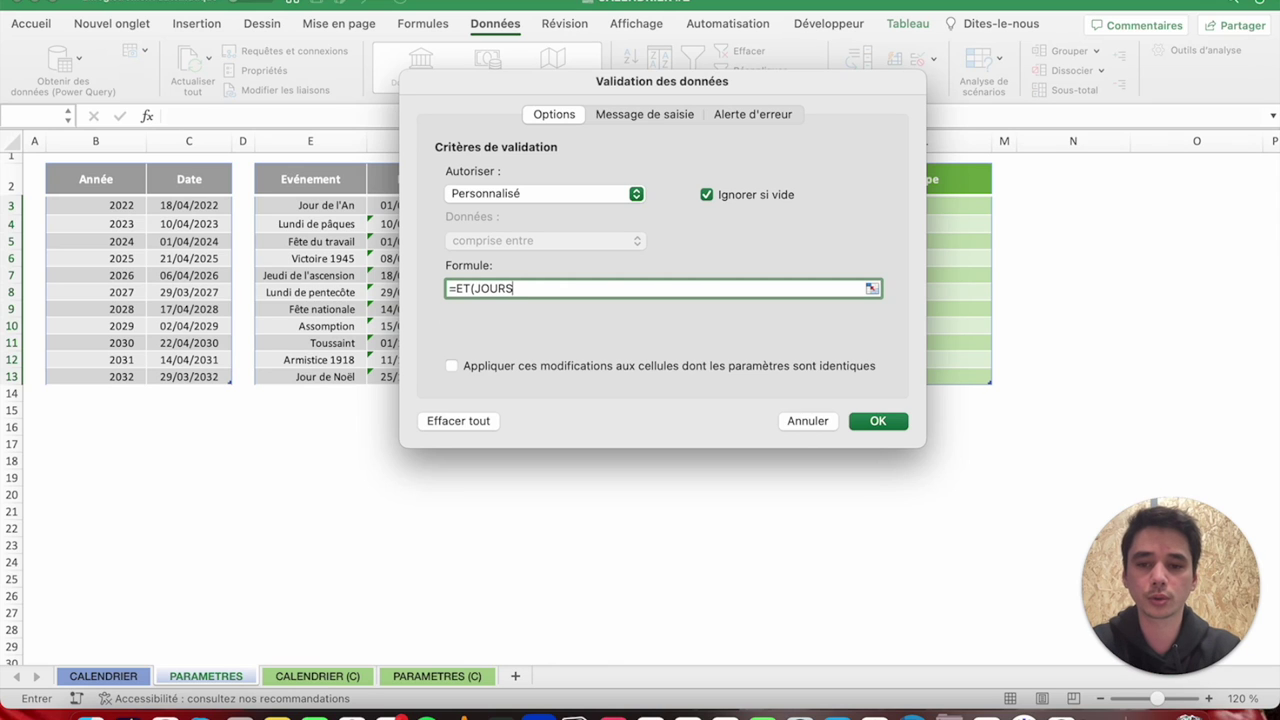
text(EM()
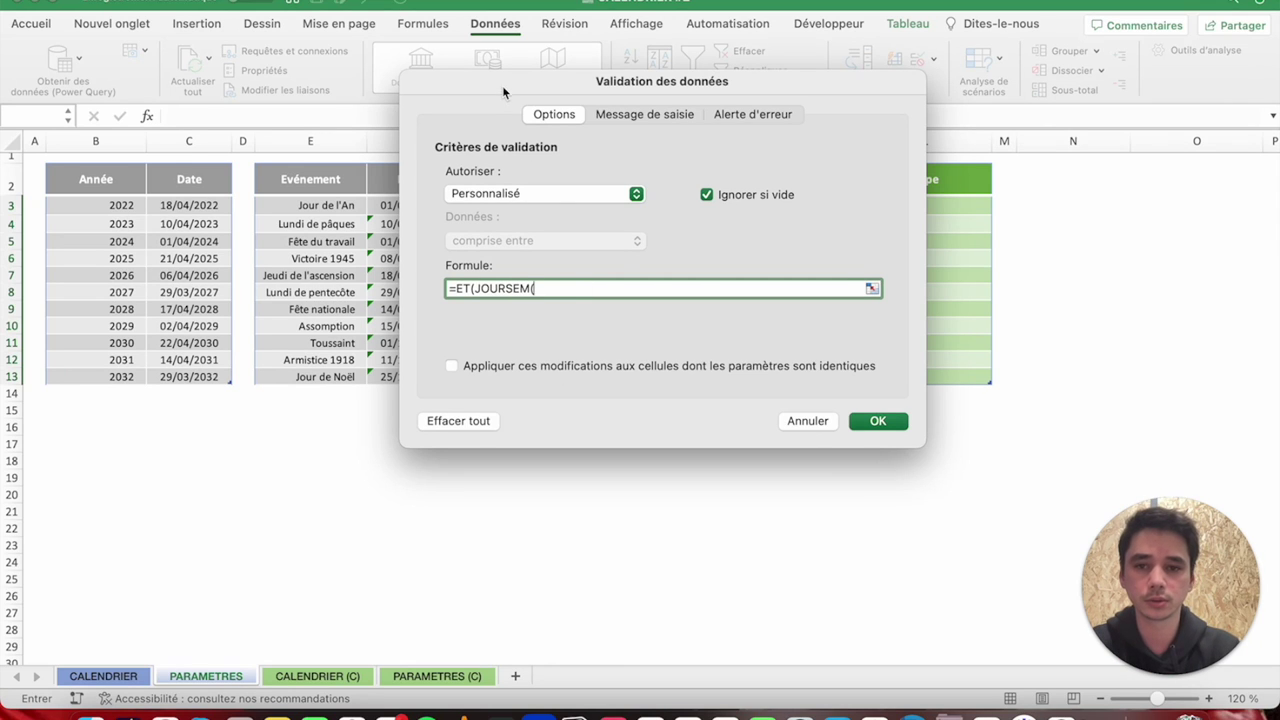
drag(502, 85, 227, 118)
text(K3)
text(;2)
text()<)
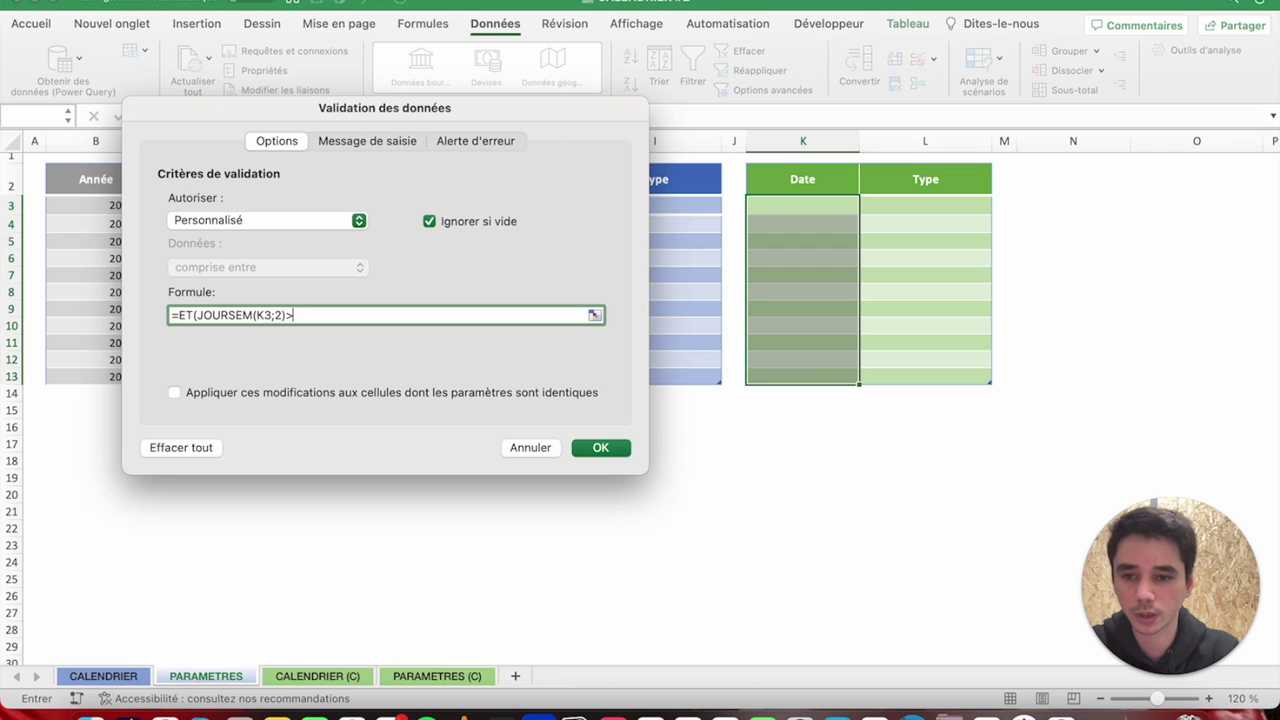
text(7;)
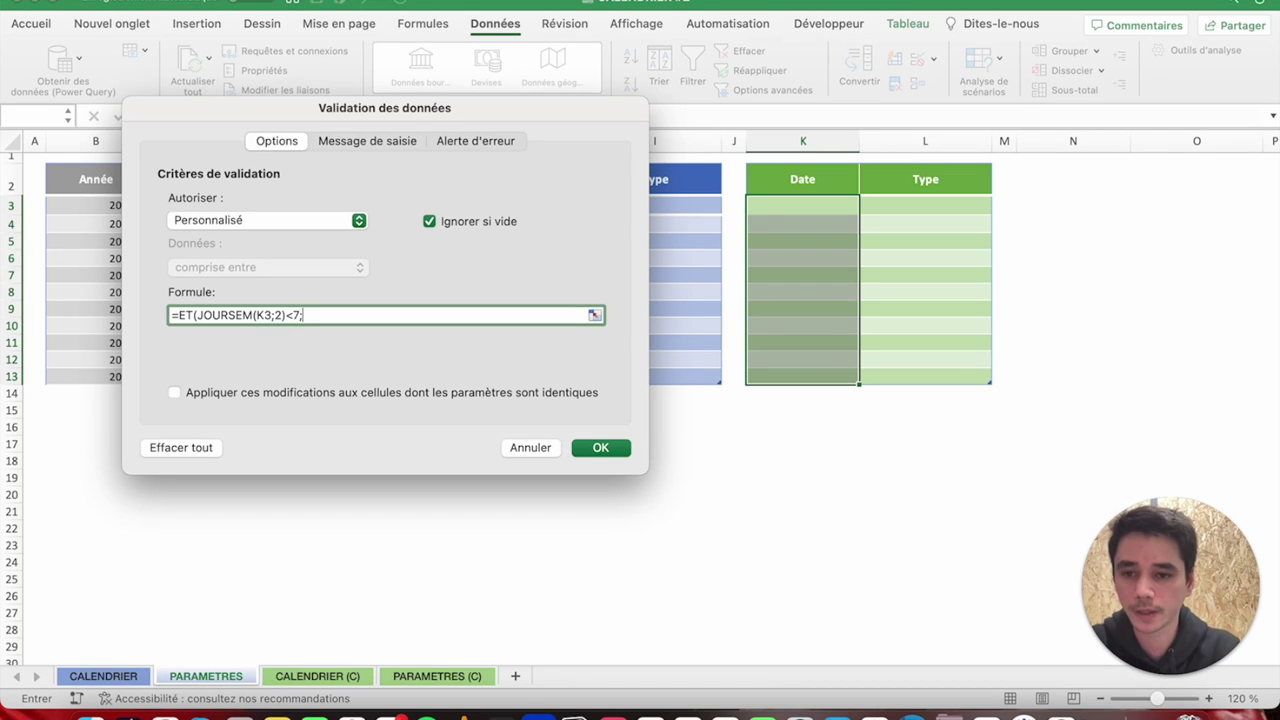
Add the NB.SI check against the absolute $F$3:$F$13 holiday list, review the stop alert, and apply.
drag(196, 315, 309, 313)
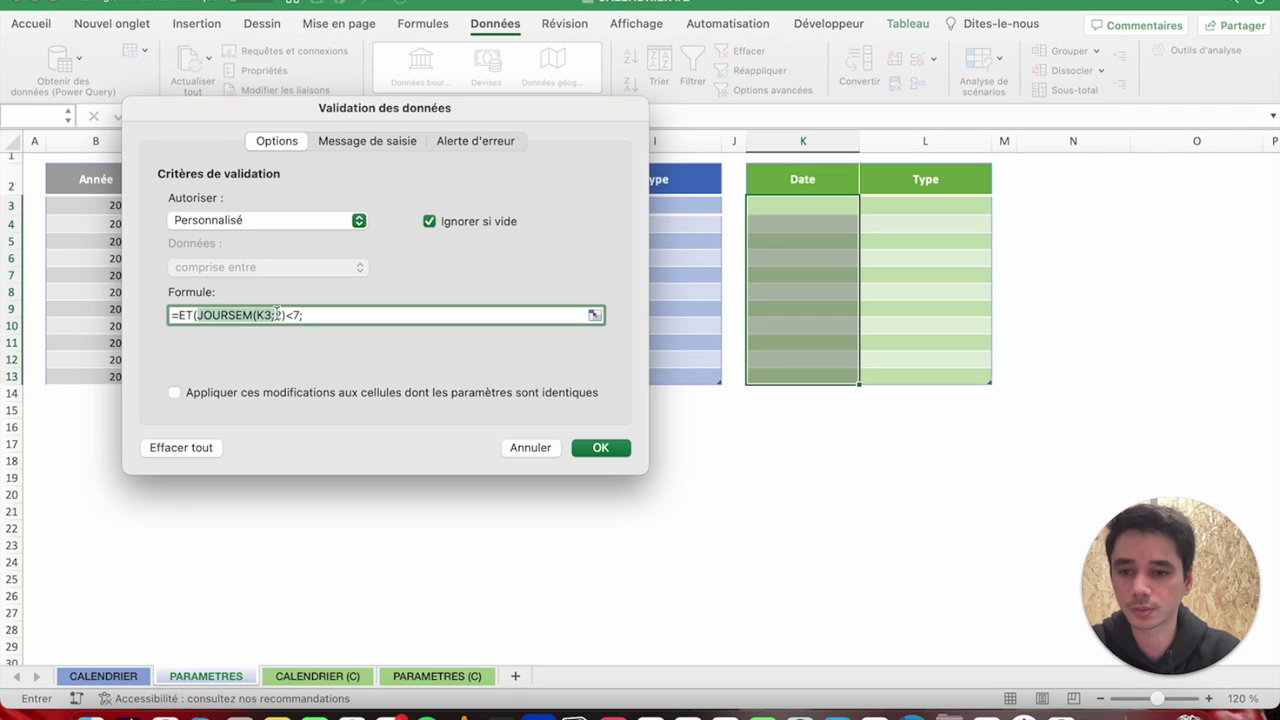
click(315, 315)
text(NB.SI()
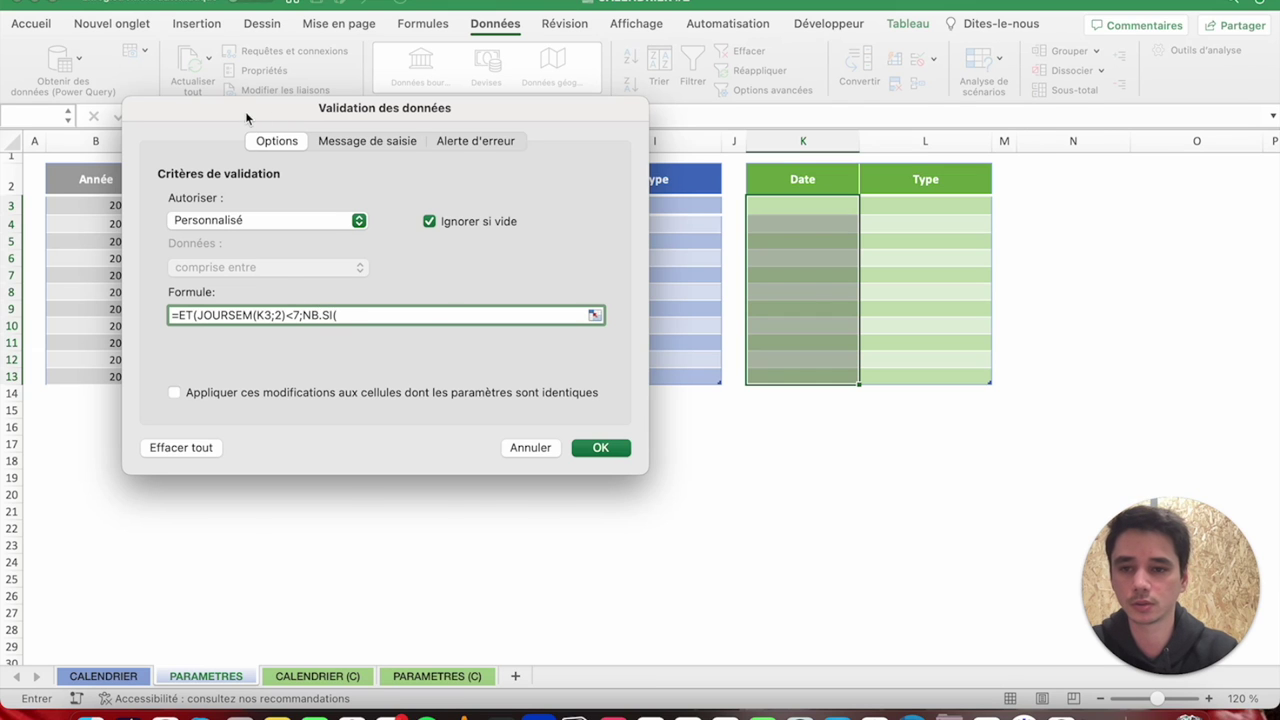
drag(247, 108, 667, 108)
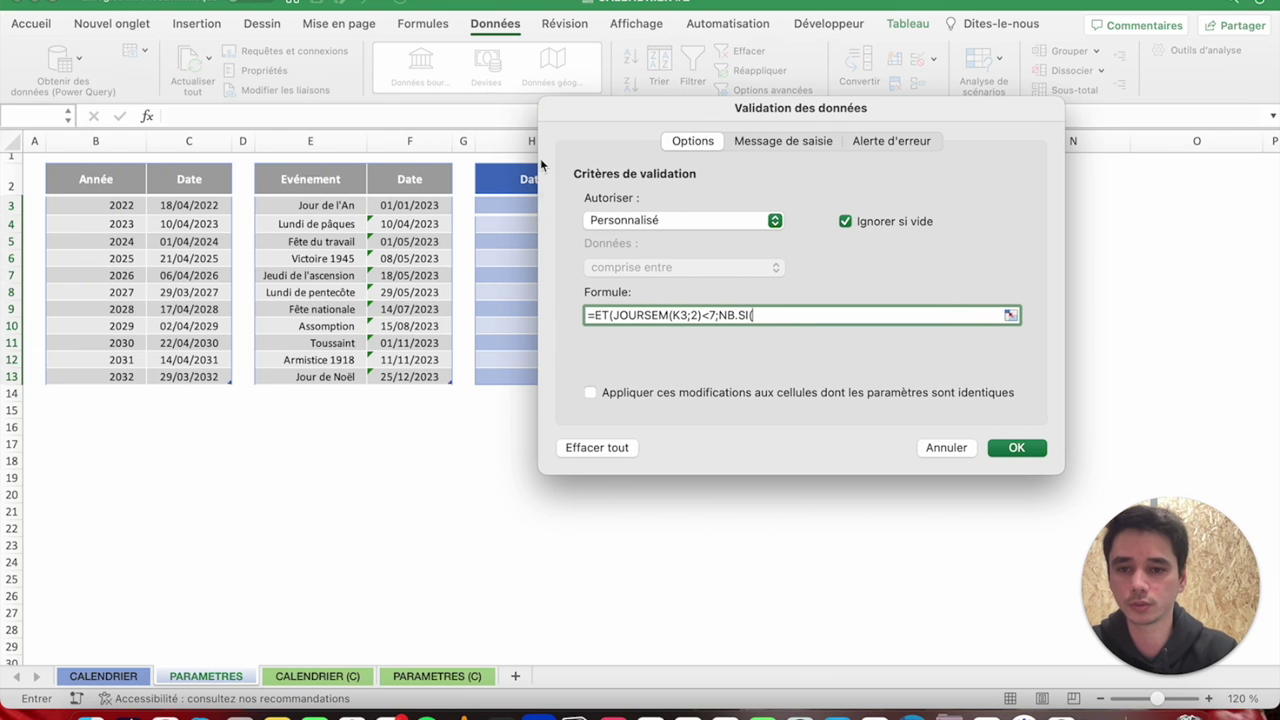
drag(407, 205, 400, 379)
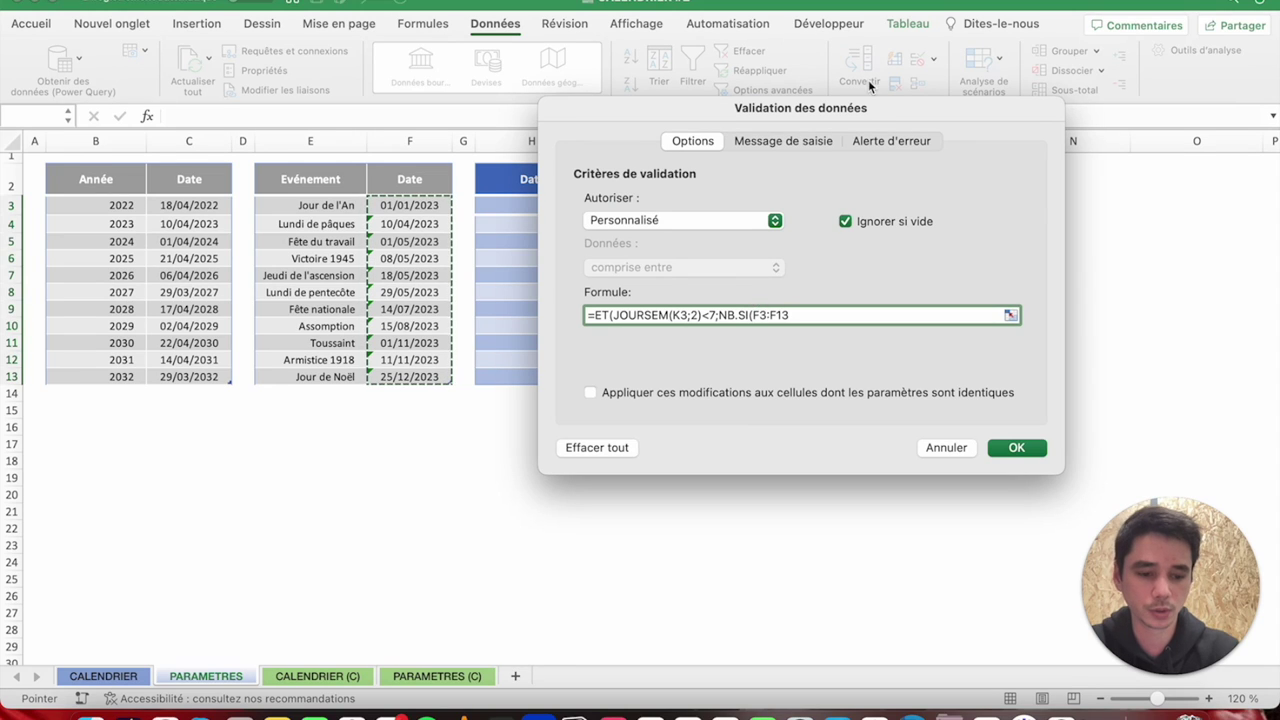
click(757, 315)
key(F4)
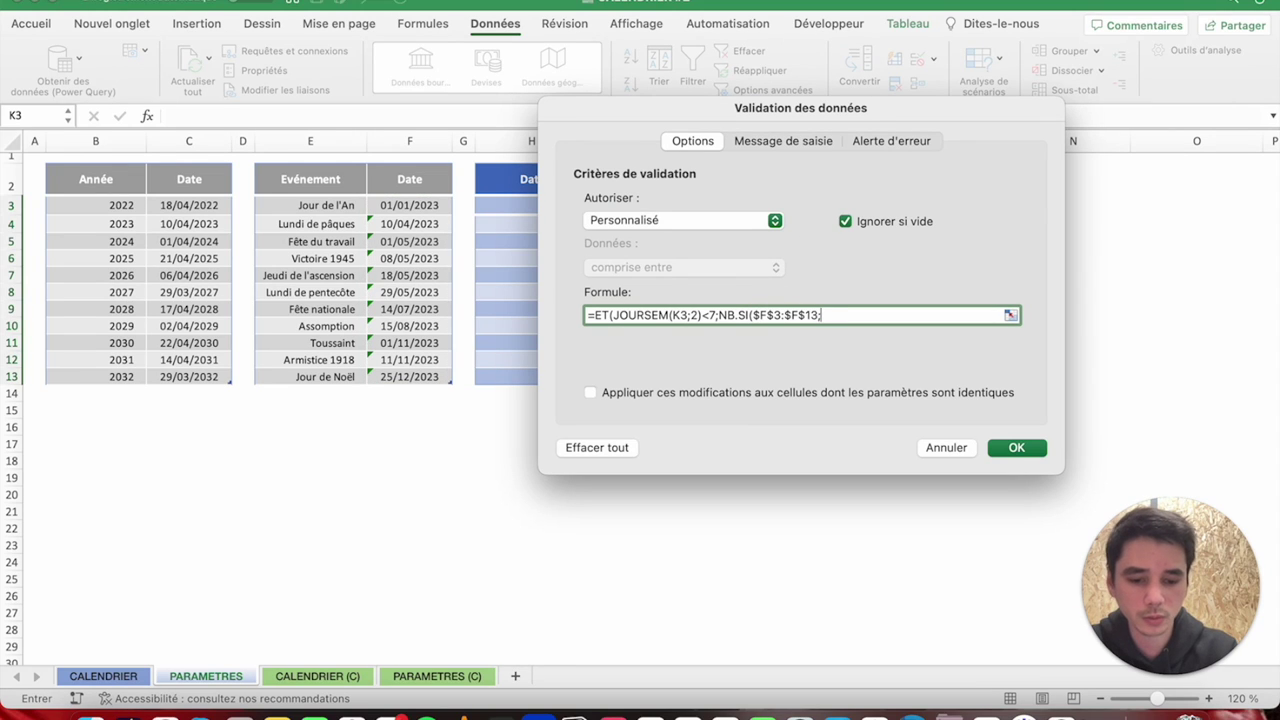
text(K3))
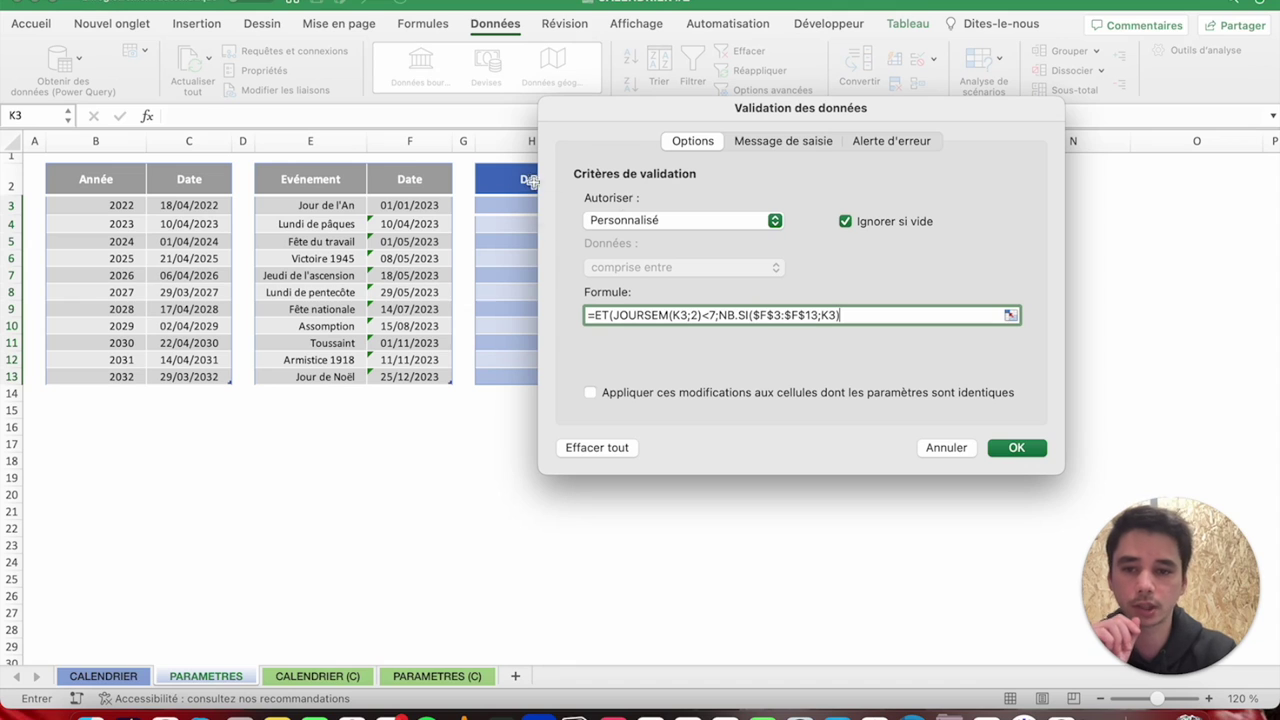
text(<)
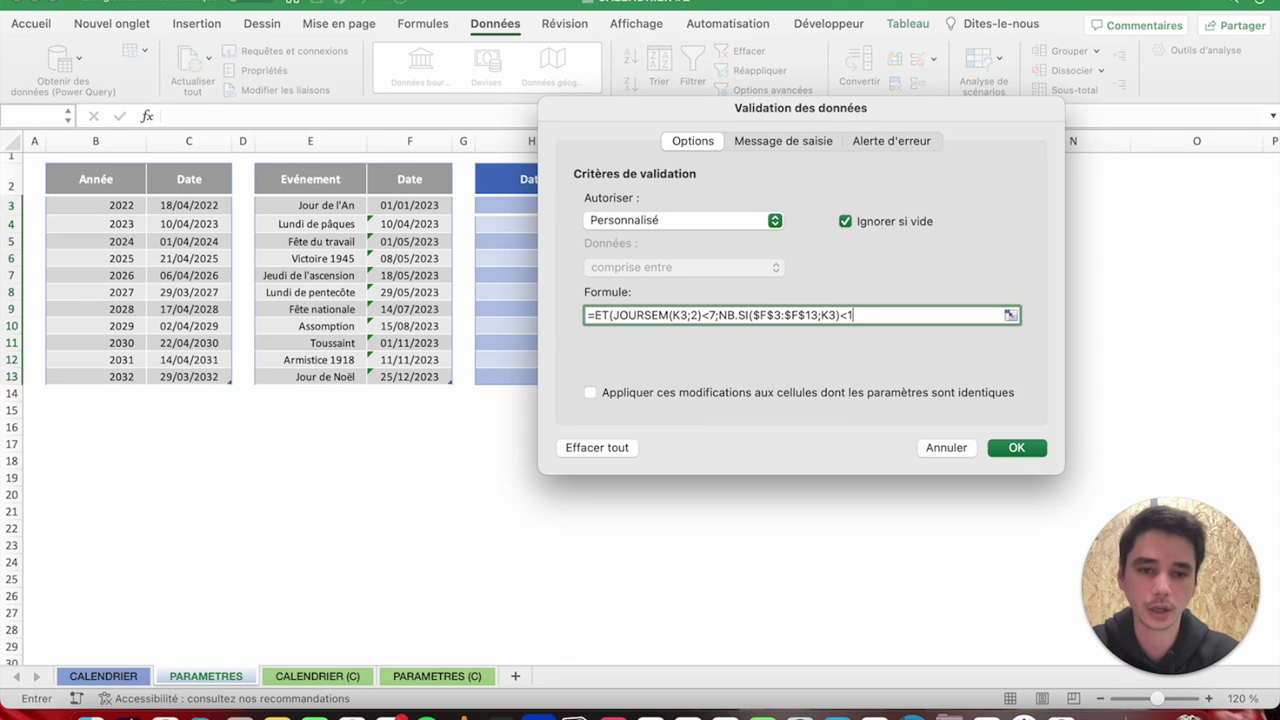
text(1)
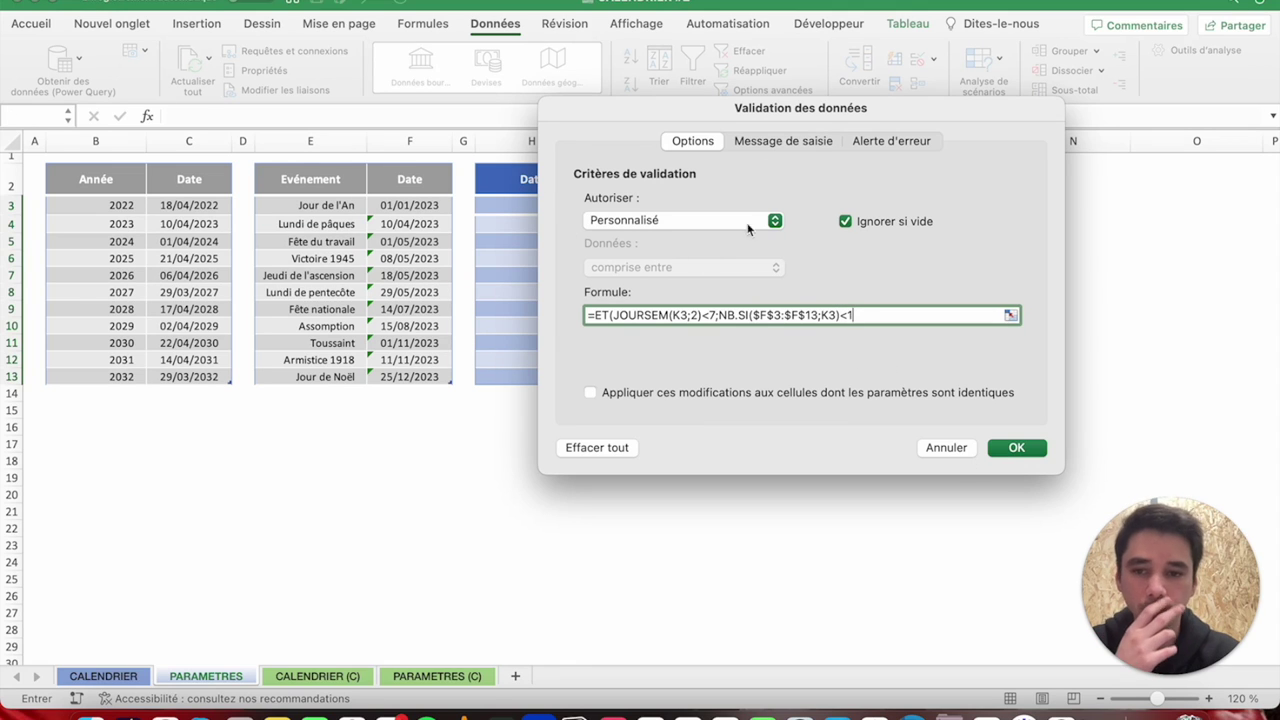
text())
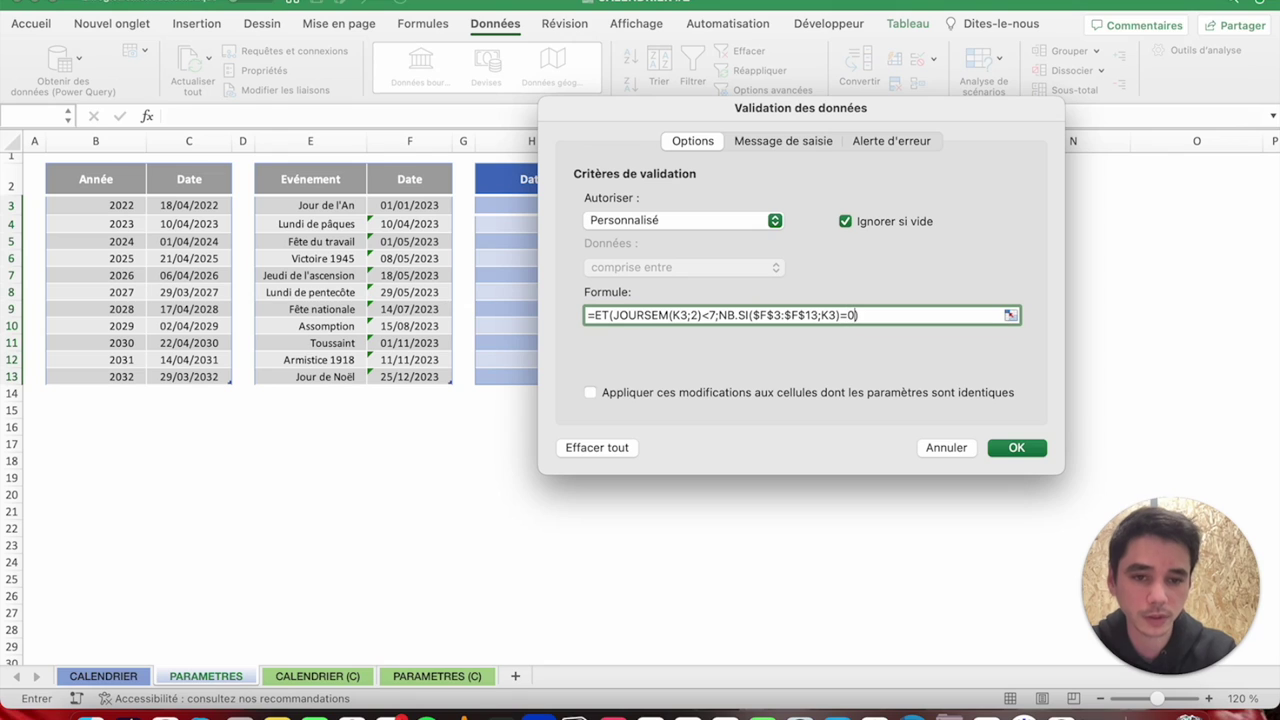
click(877, 140)
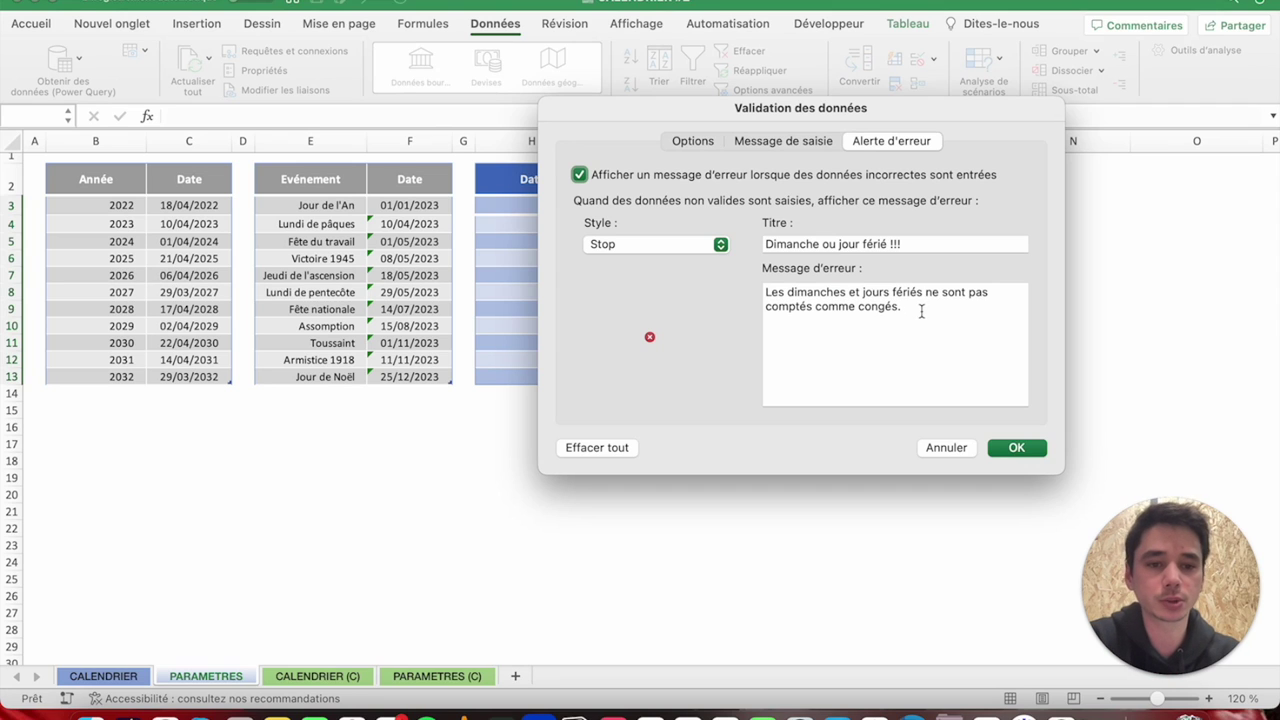
click(1030, 451)
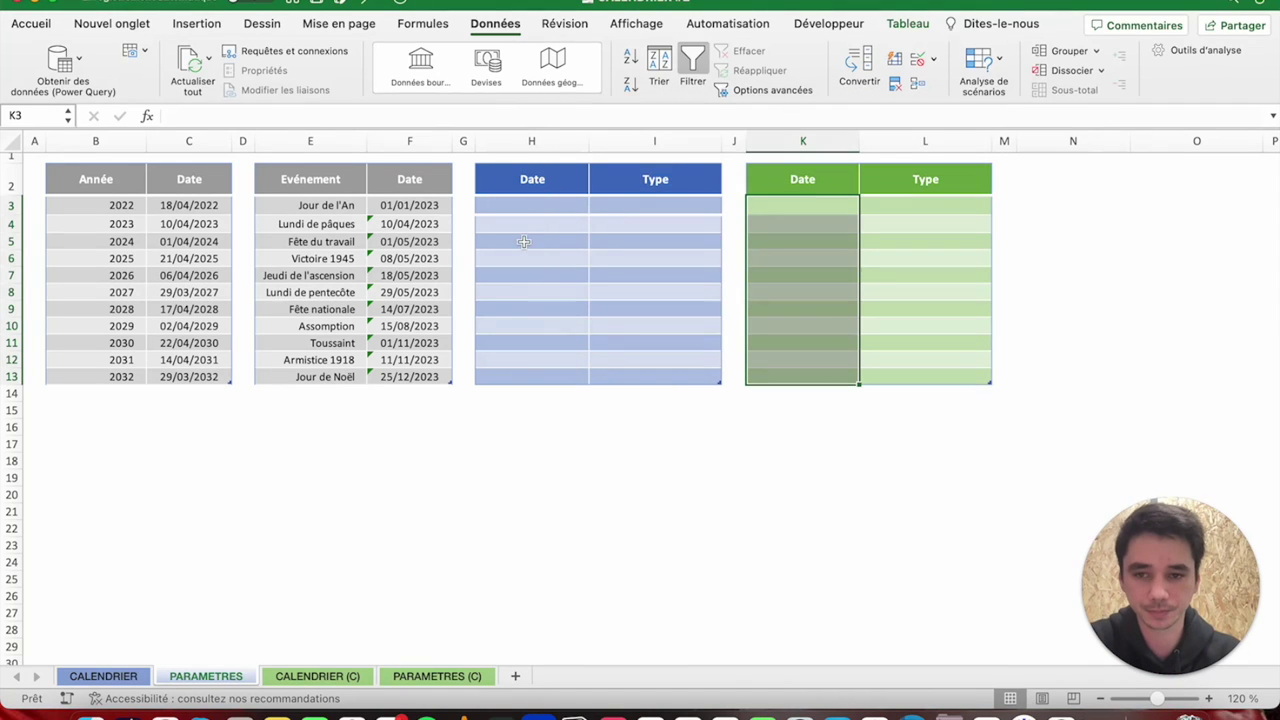
click(781, 233)
click(792, 198)
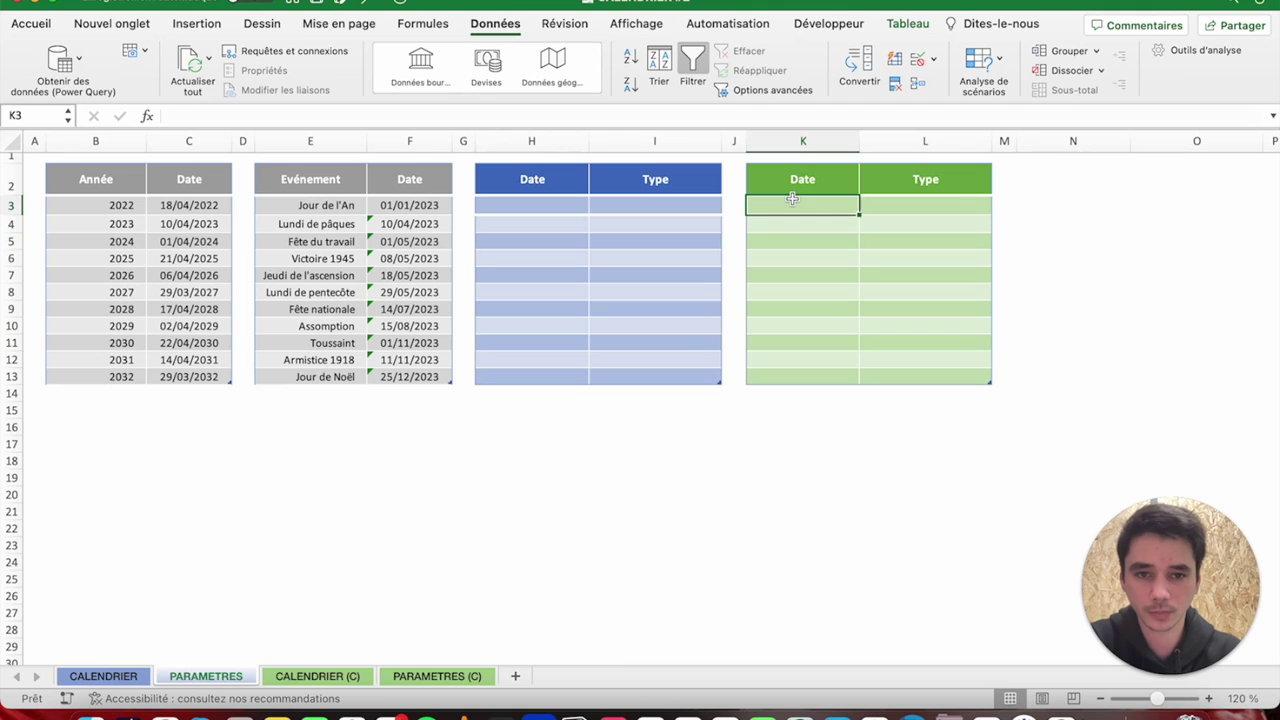
drag(792, 198, 791, 377)
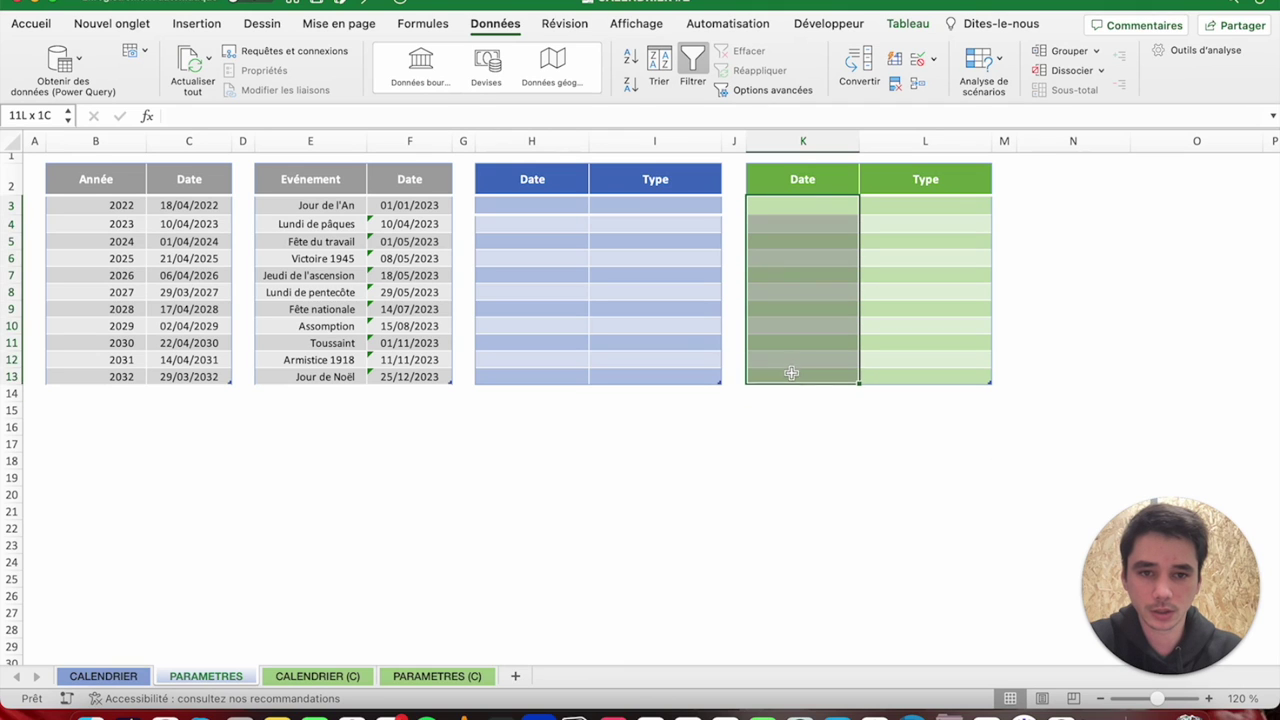
click(526, 207)
drag(760, 204, 900, 204)
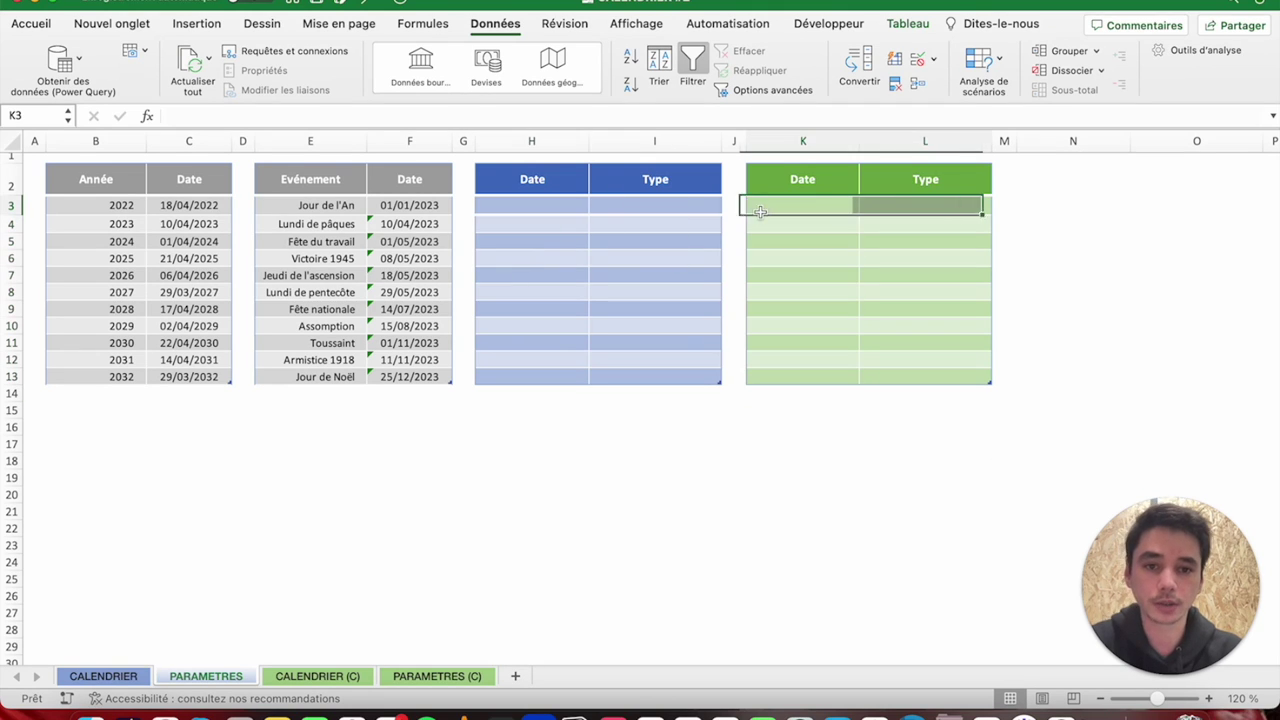
click(826, 204)
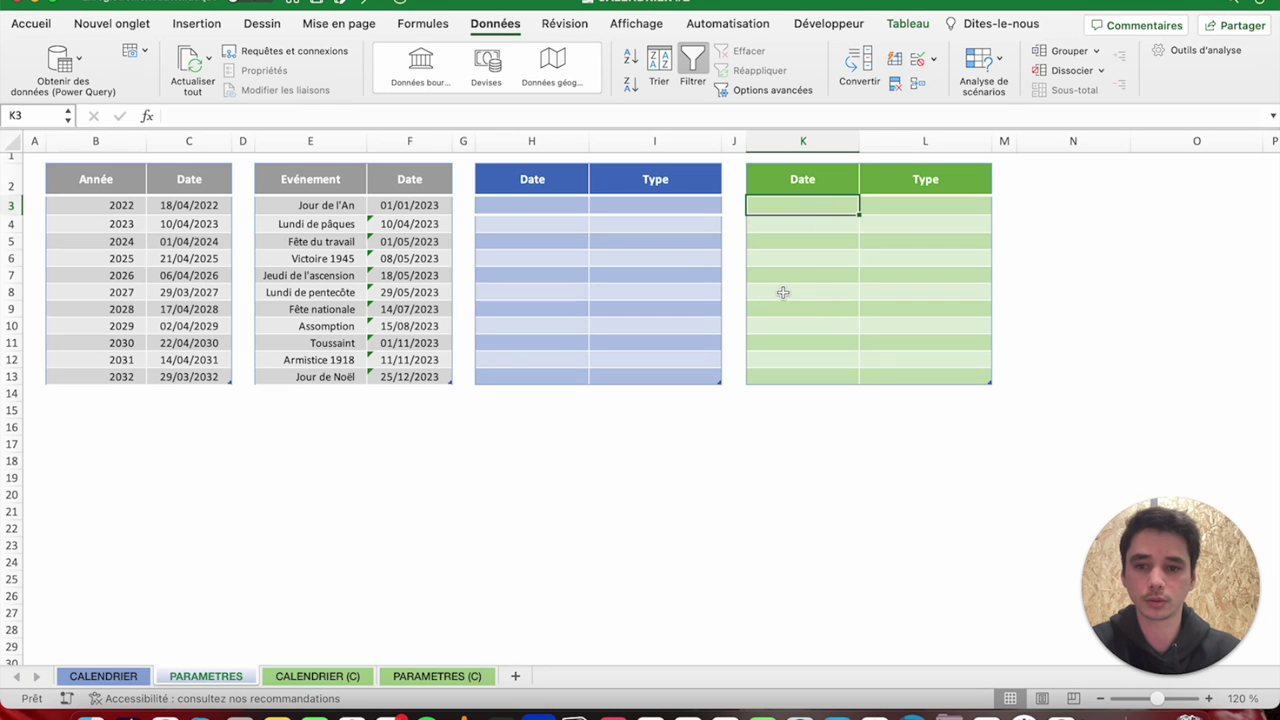
text(01/0)
text(5)
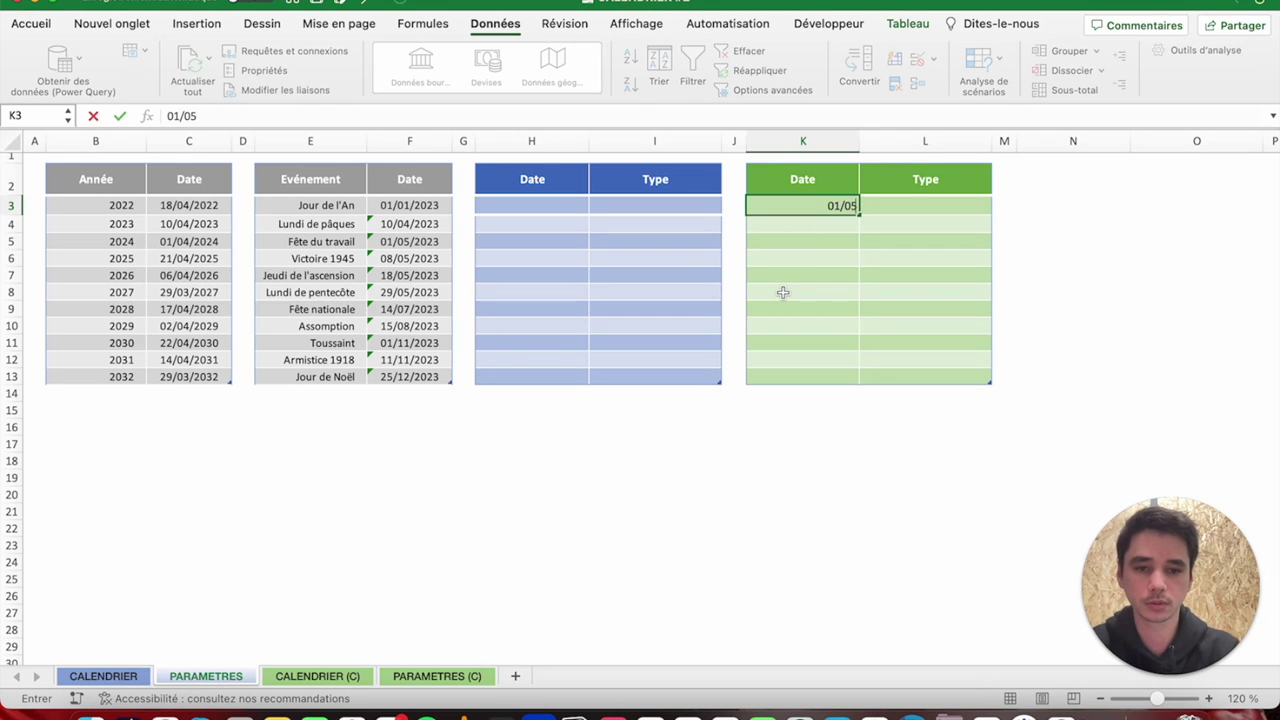
text(/23)
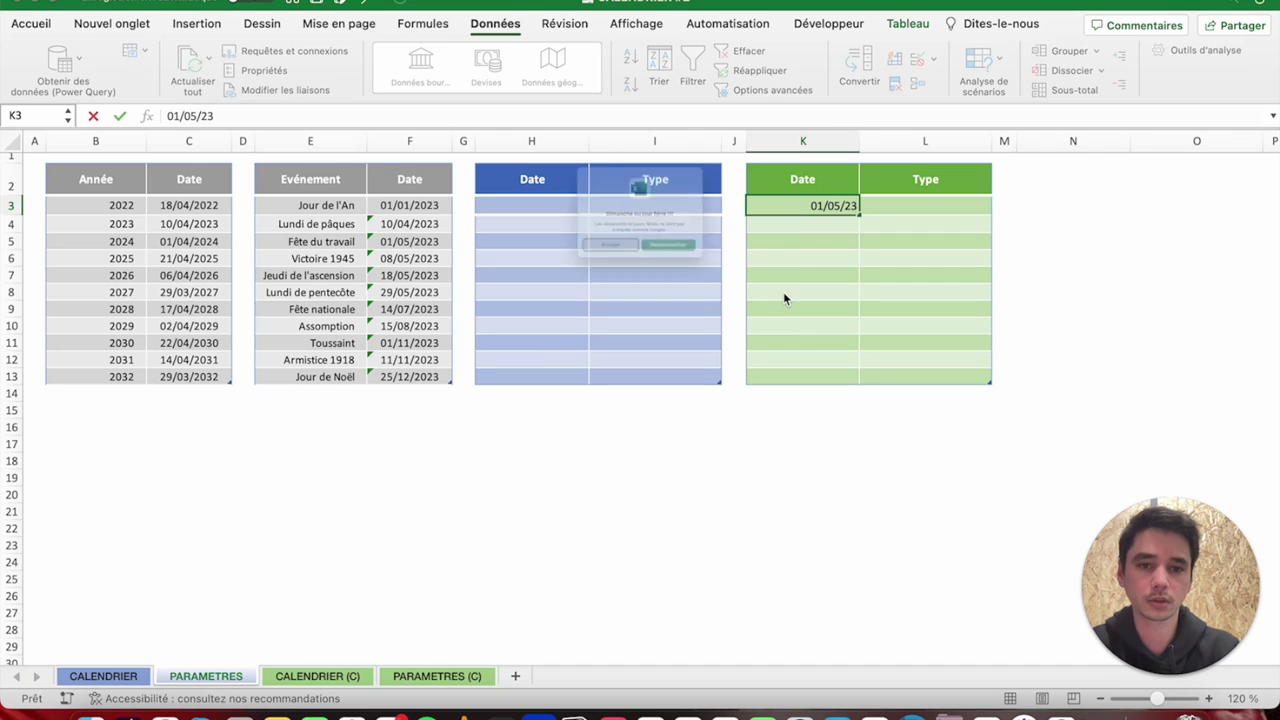
key(Return)
key(Return)
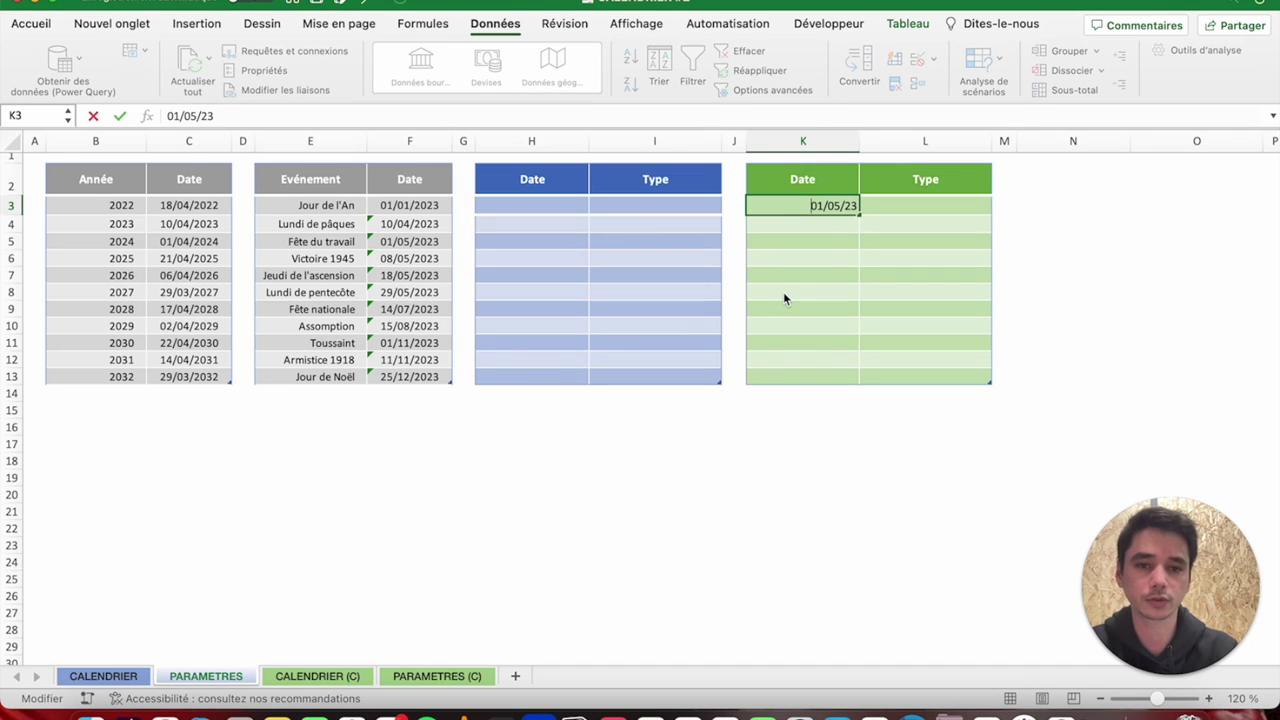
key(Return)
key(Return)
key(Escape)
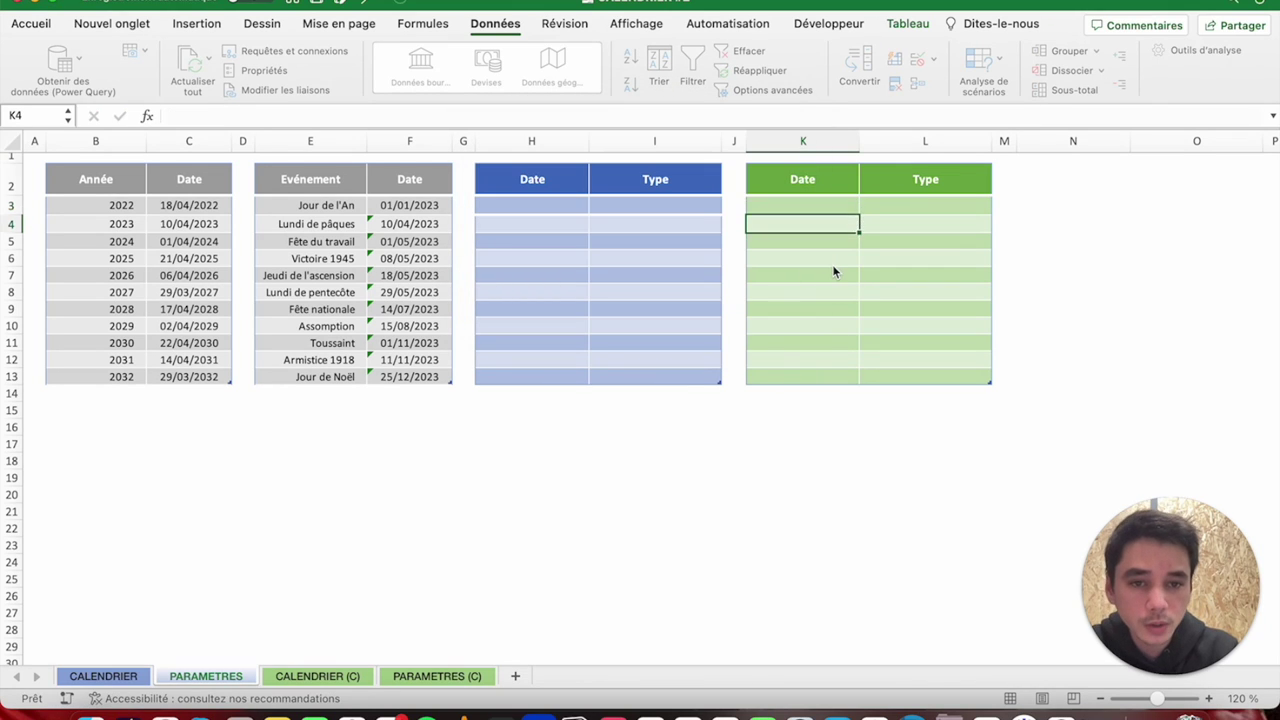
key(shift+Right)
key(super+c)
drag(568, 208, 620, 205)
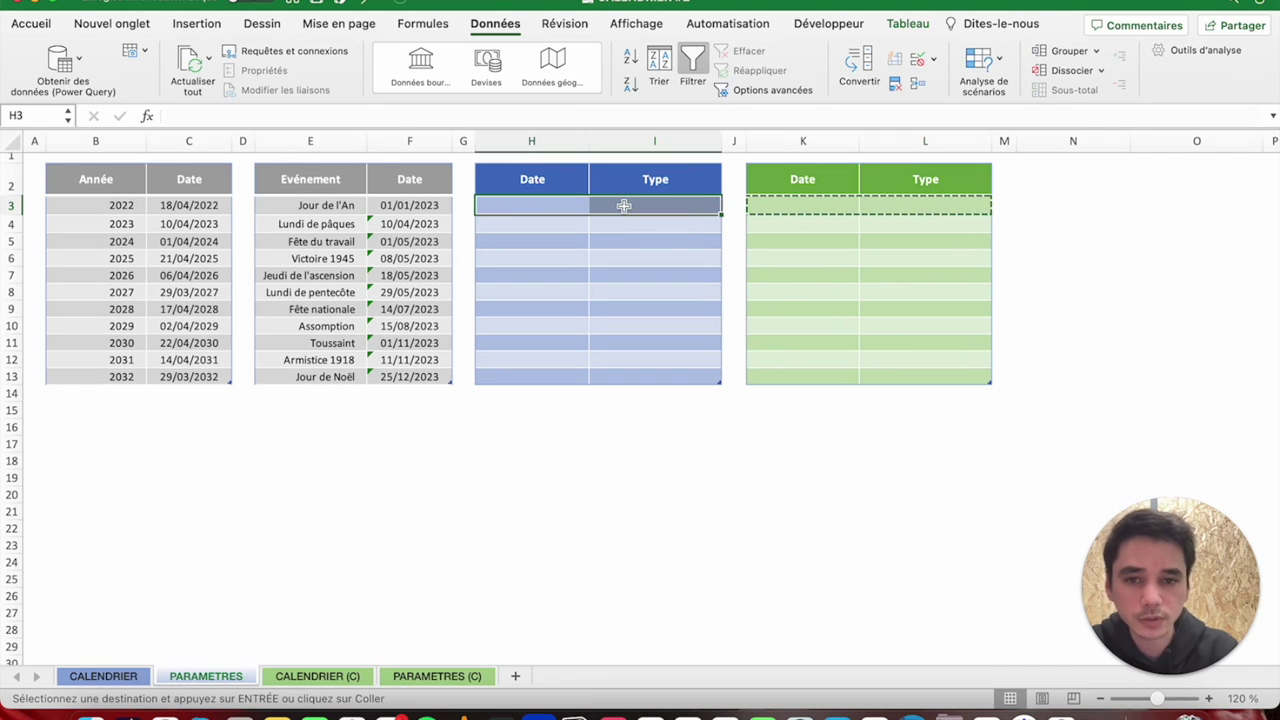
click(42, 28)
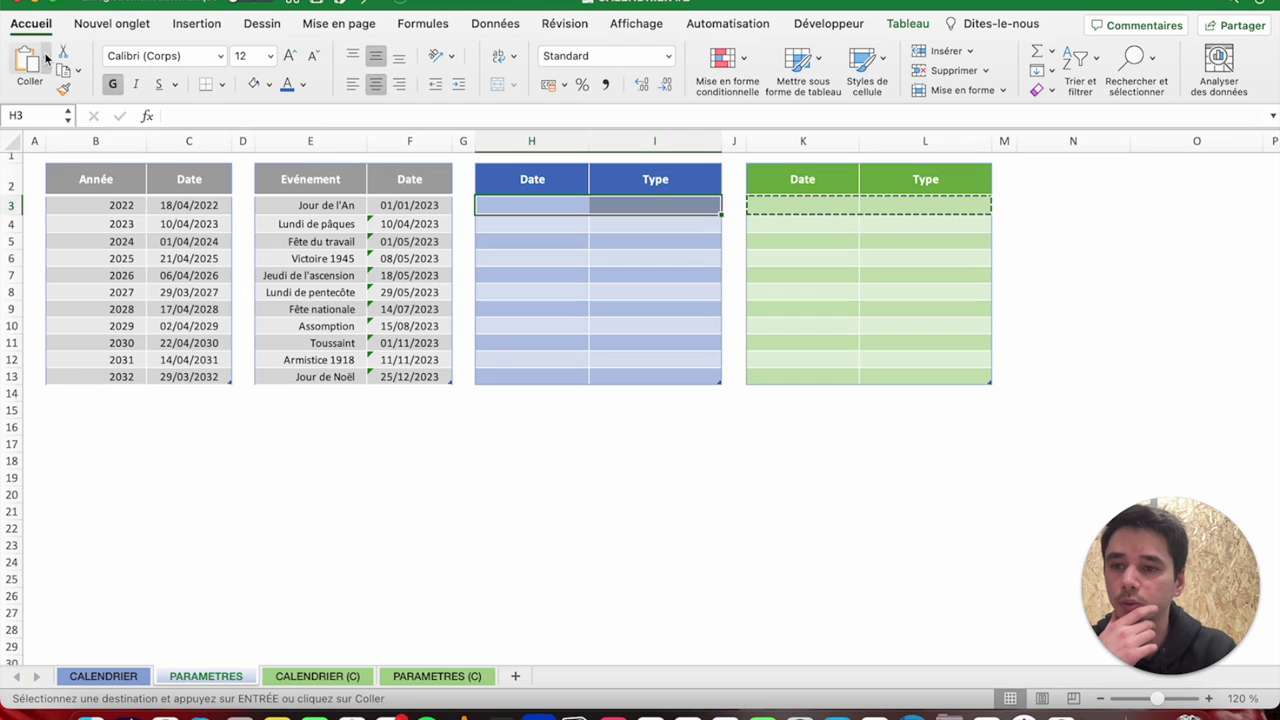
click(46, 60)
click(86, 375)
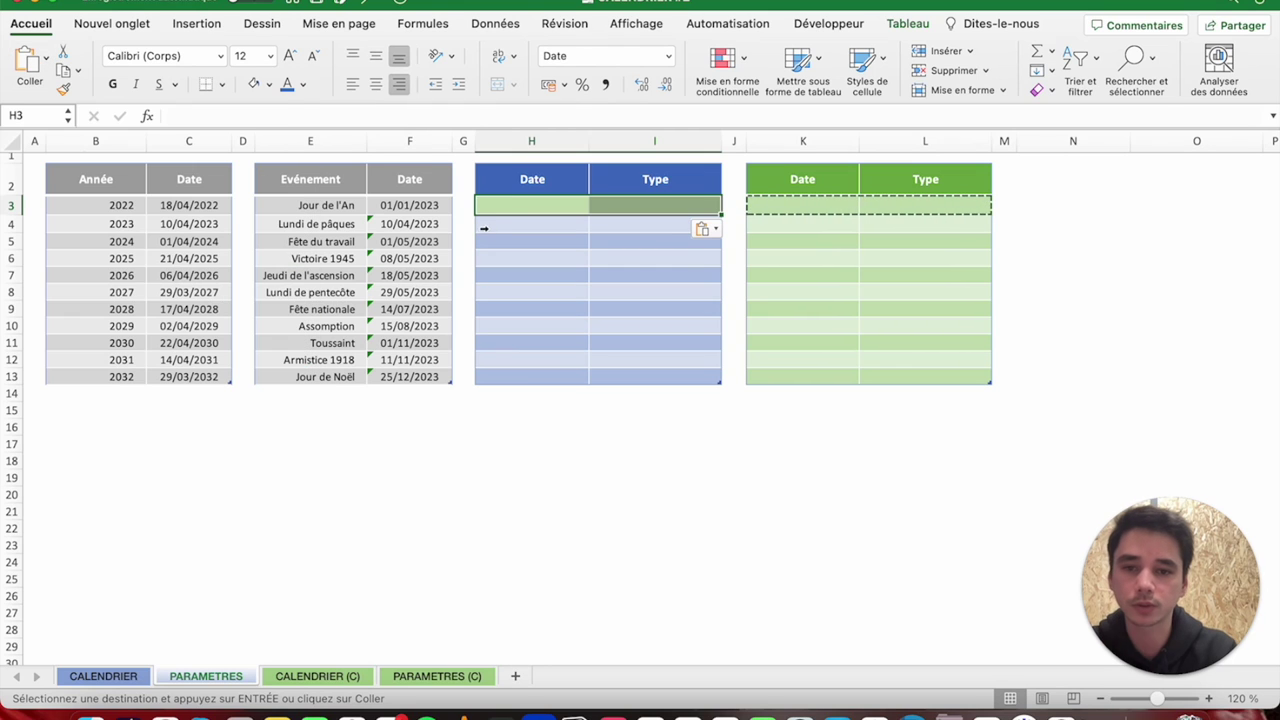
key(super+z)
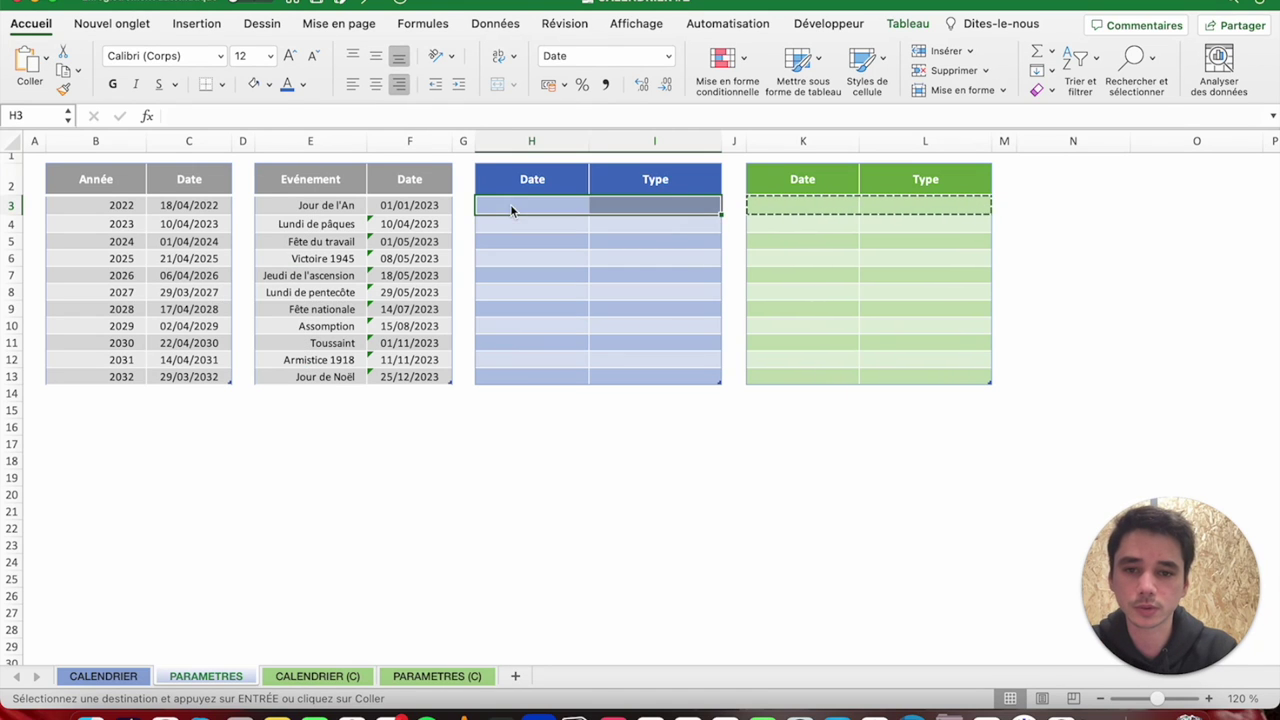
Copy H5:I5 and paste only its formatting onto H3:I3.
click(557, 204)
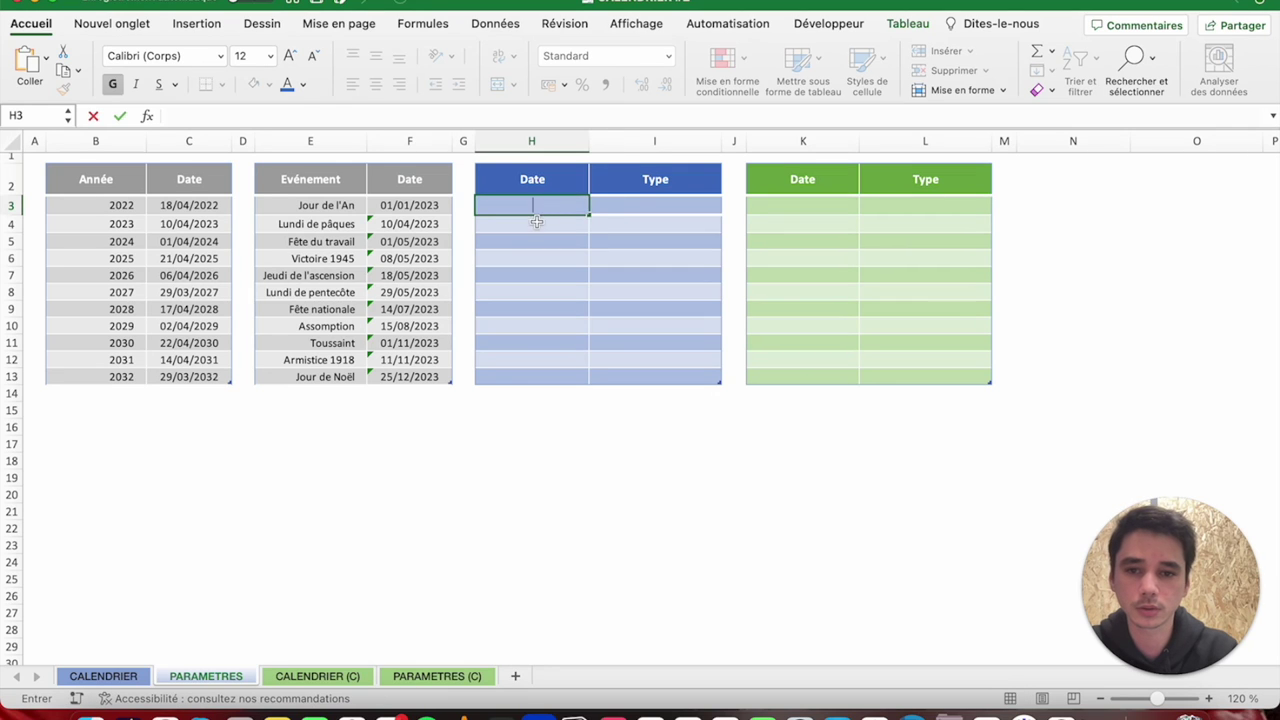
click(537, 222)
key(Down)
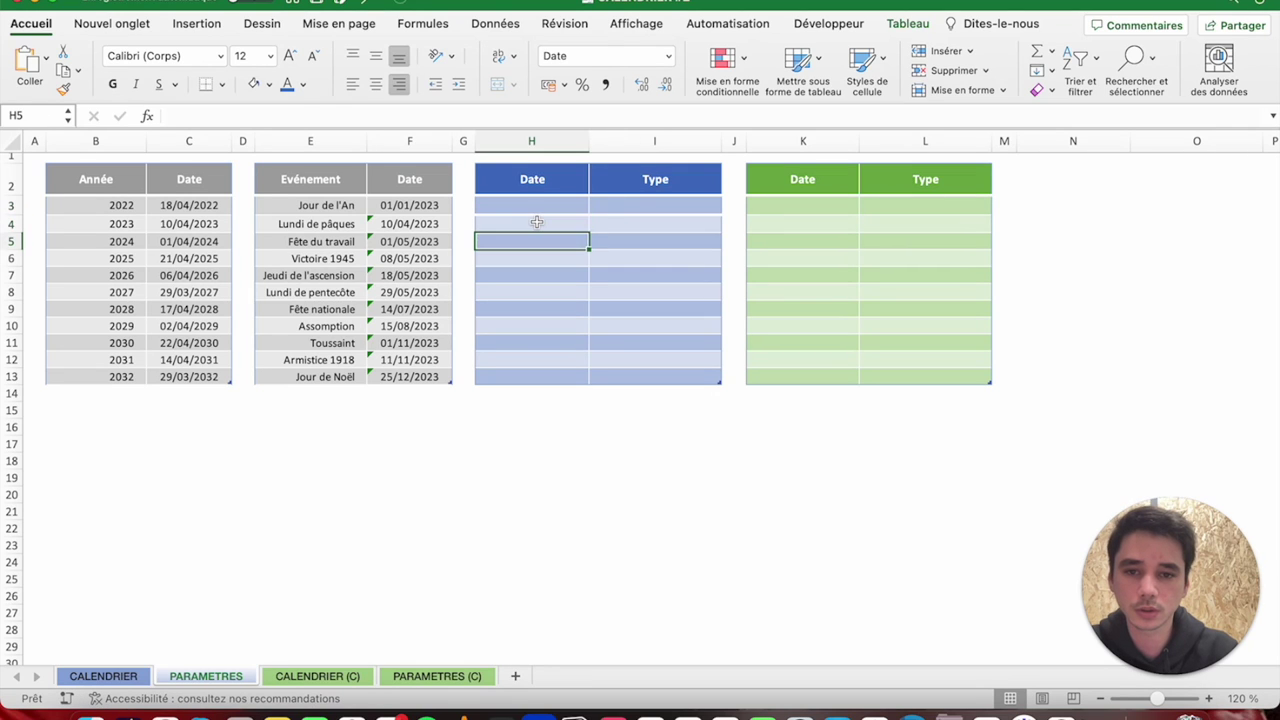
key(shift+Right)
key(super+c)
drag(490, 208, 640, 205)
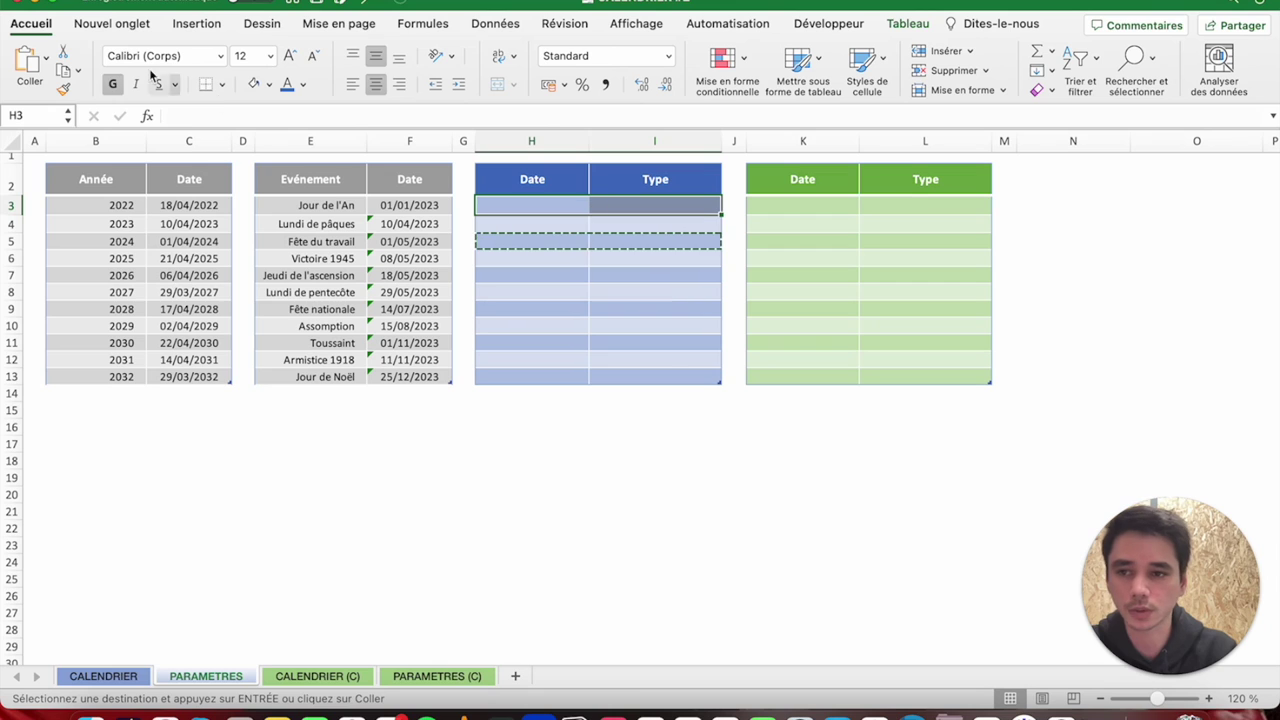
click(46, 57)
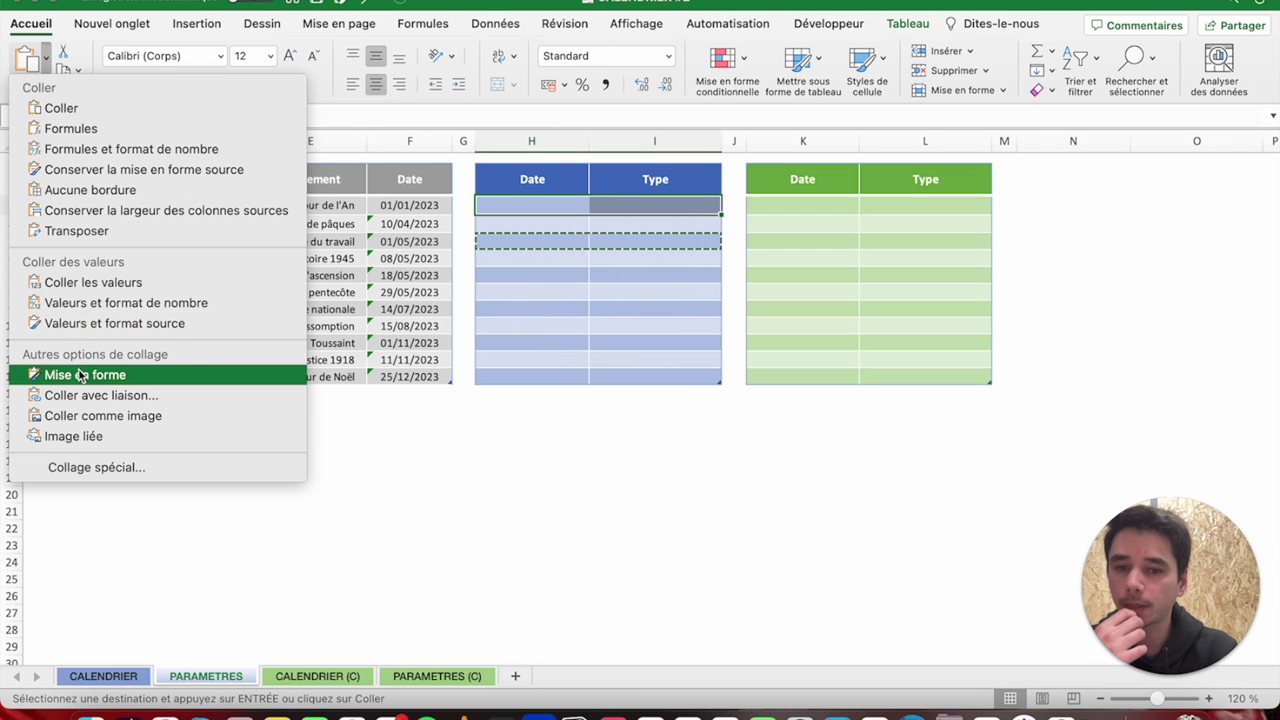
click(80, 374)
Type 23 in H3 as a test, then cancel the entry.
click(526, 207)
text(23)
key(Escape)
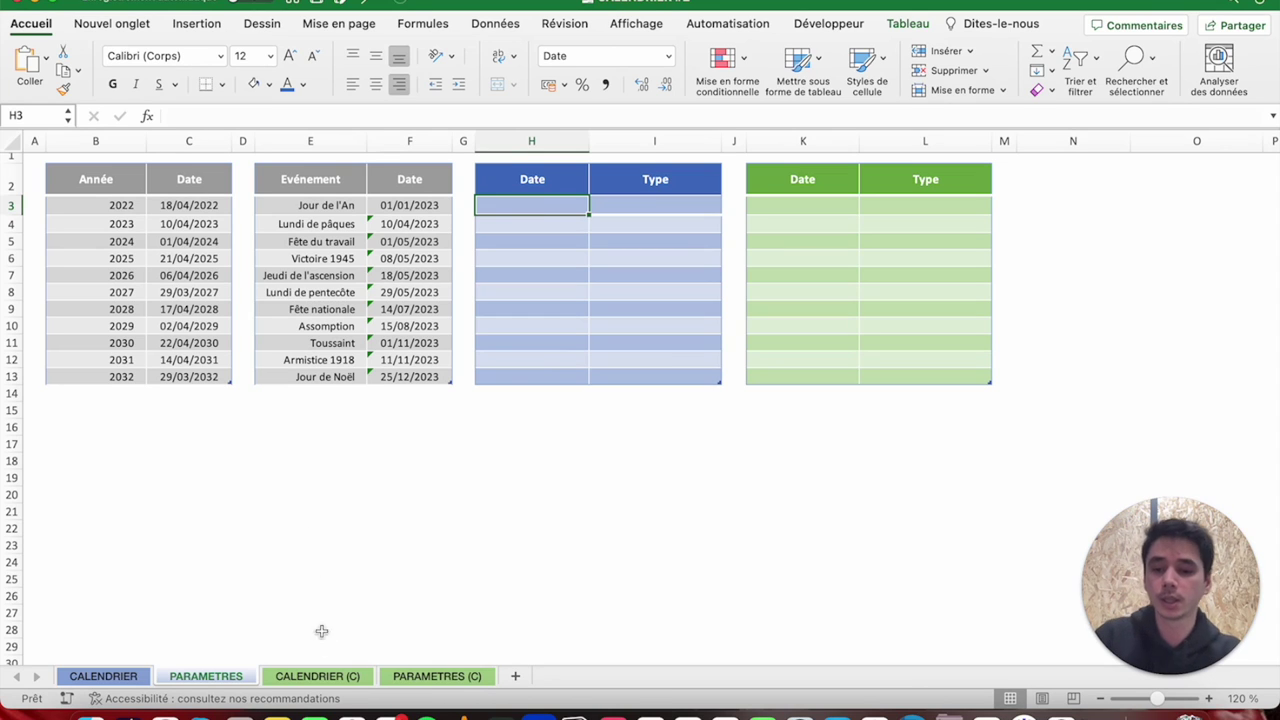
Go to the PARAMETRES (C) sheet and put the cursor on H3 of the blue table.
click(105, 676)
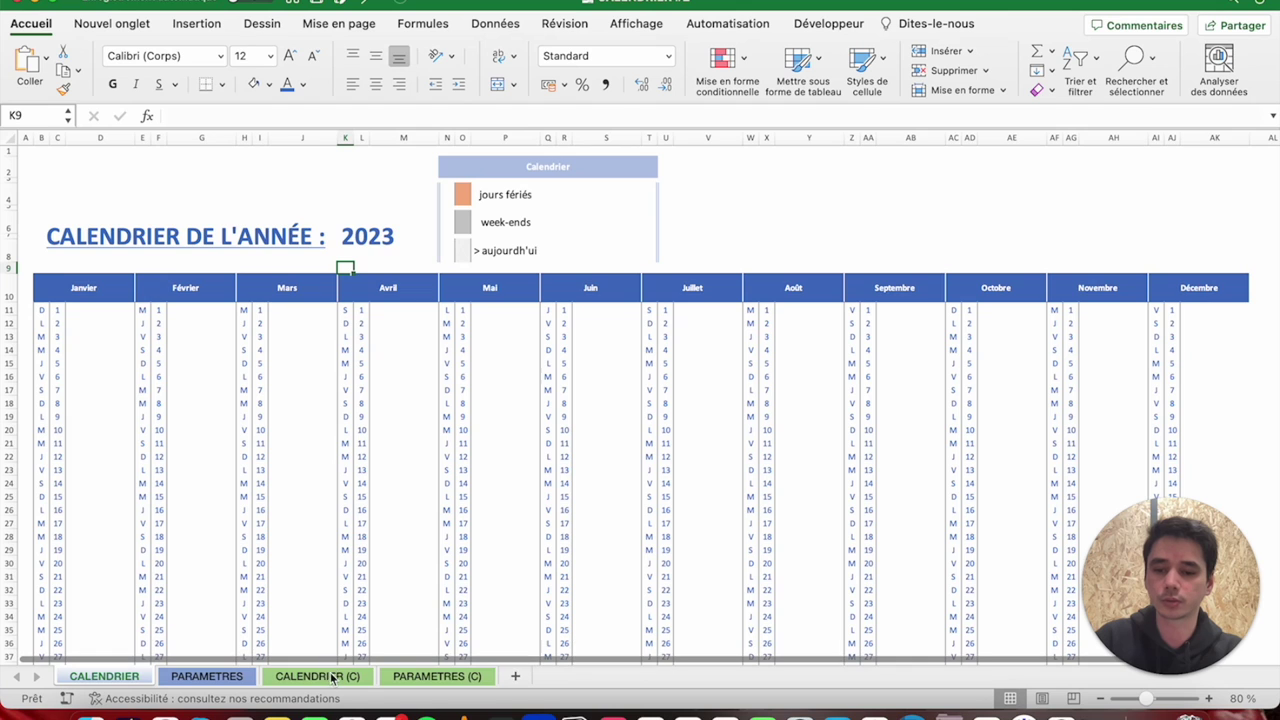
click(455, 680)
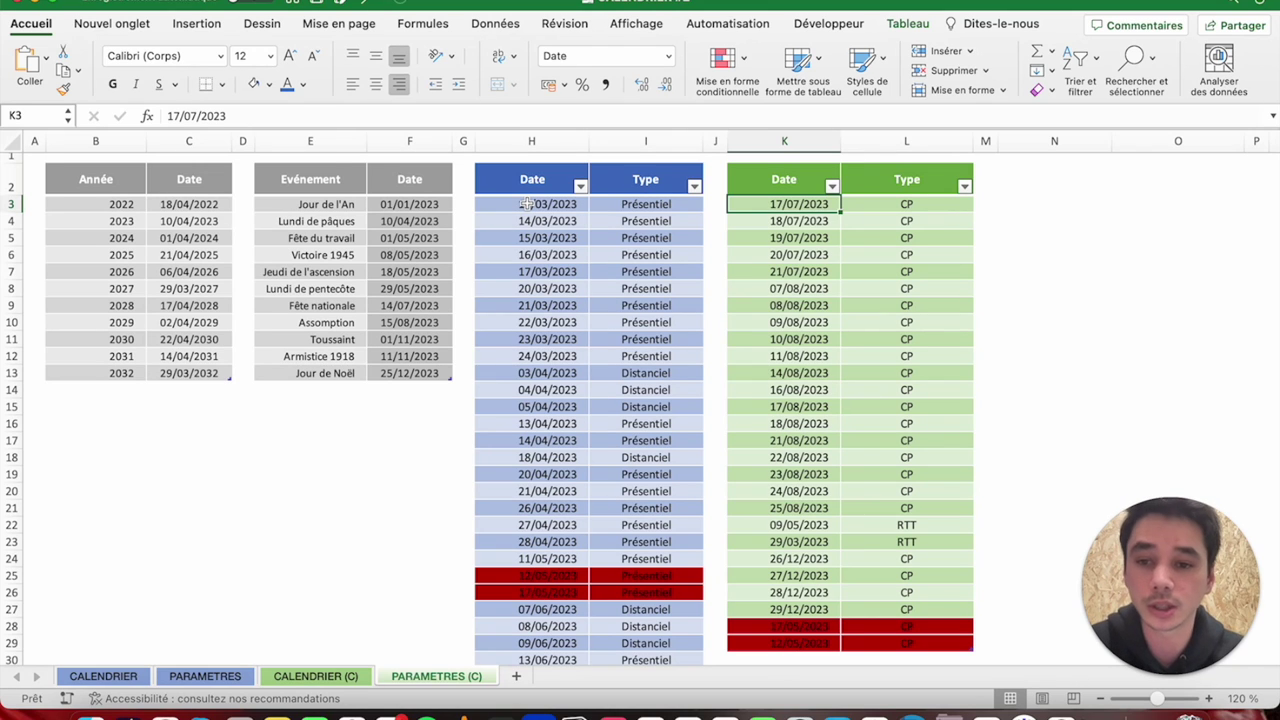
drag(527, 204, 624, 274)
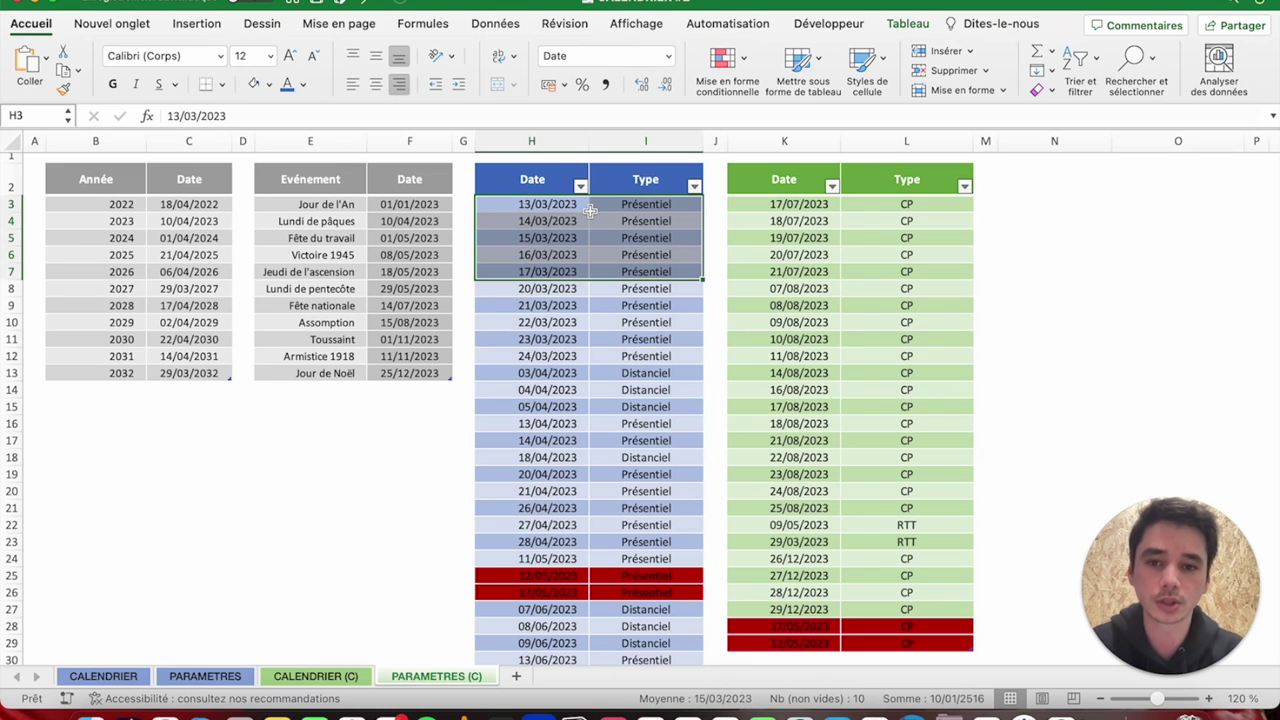
key(Left)
key(Right)
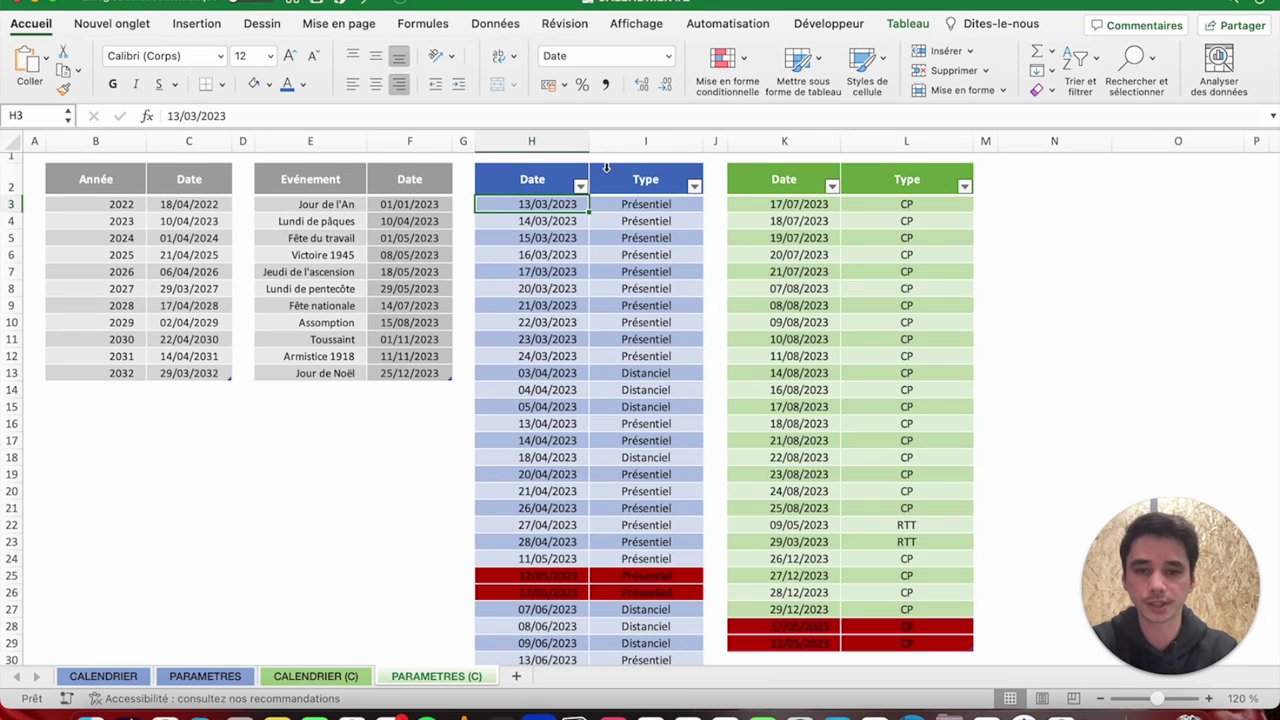
Copy the full blue Date/Type table and view the CALENDRIER (C) calendar.
key(ctrl+shift+Right)
key(ctrl+shift+Down)
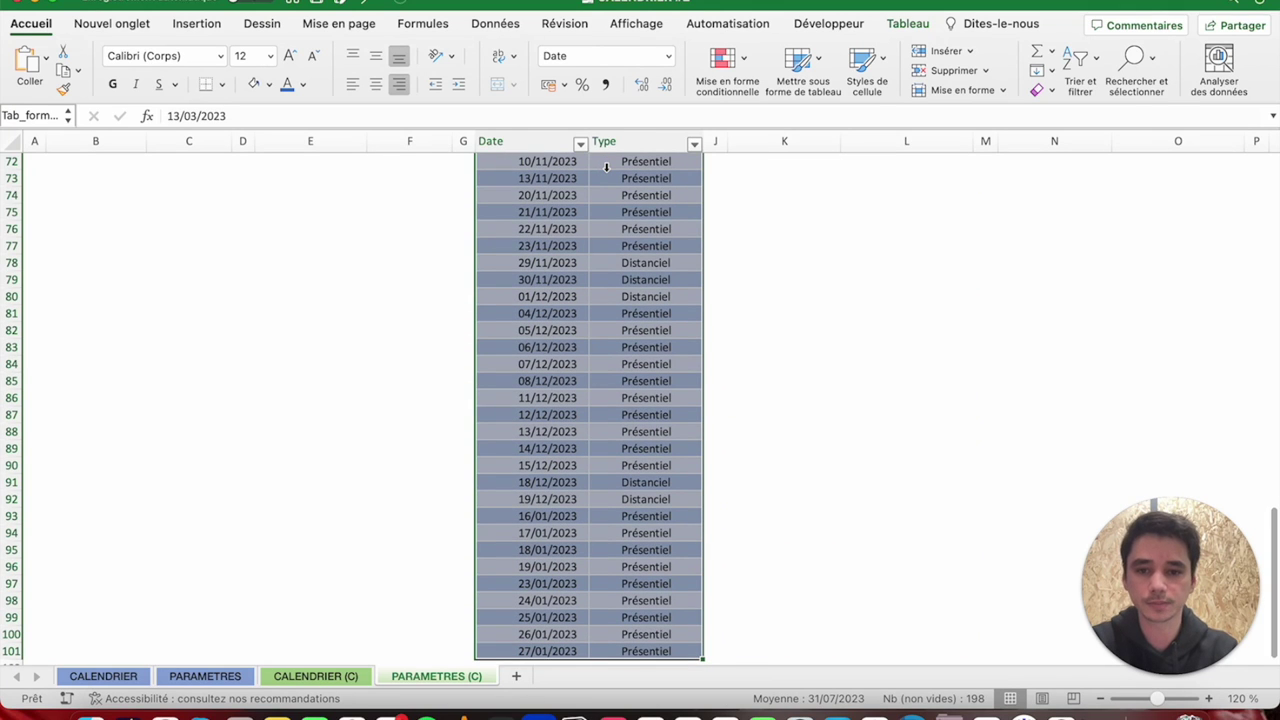
key(ctrl+c)
scroll(313, 500, up, 20)
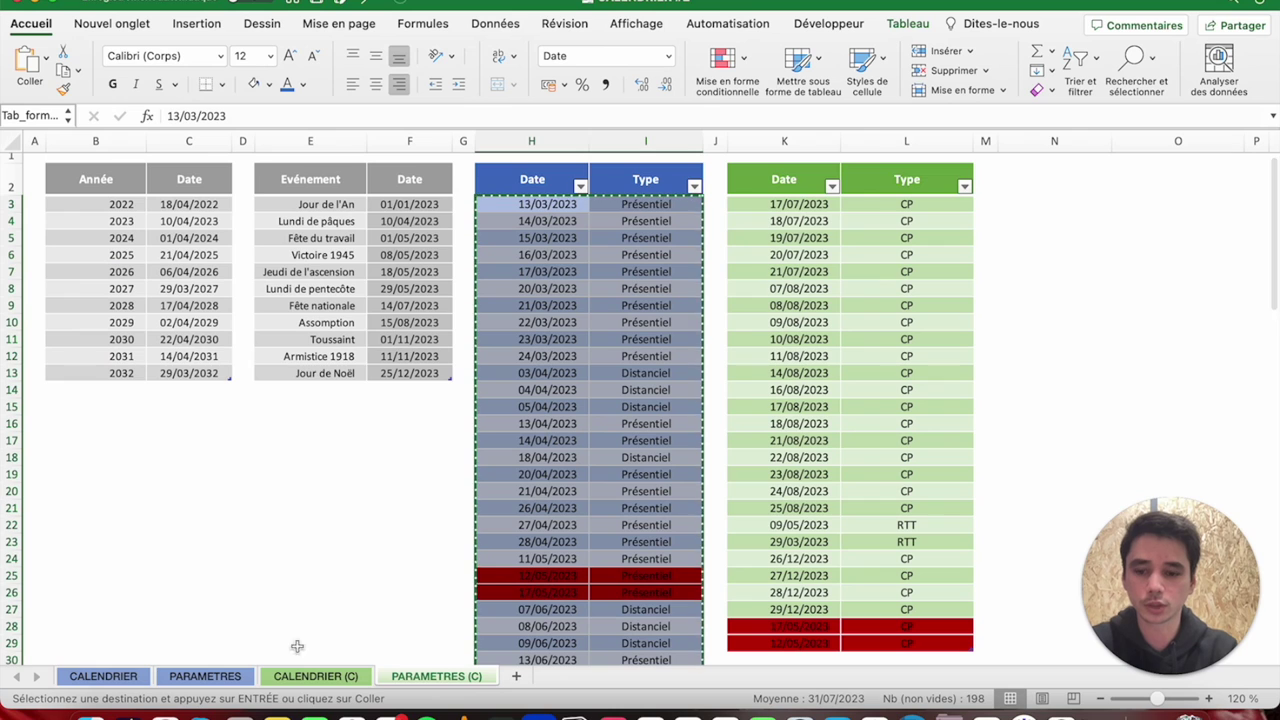
click(285, 678)
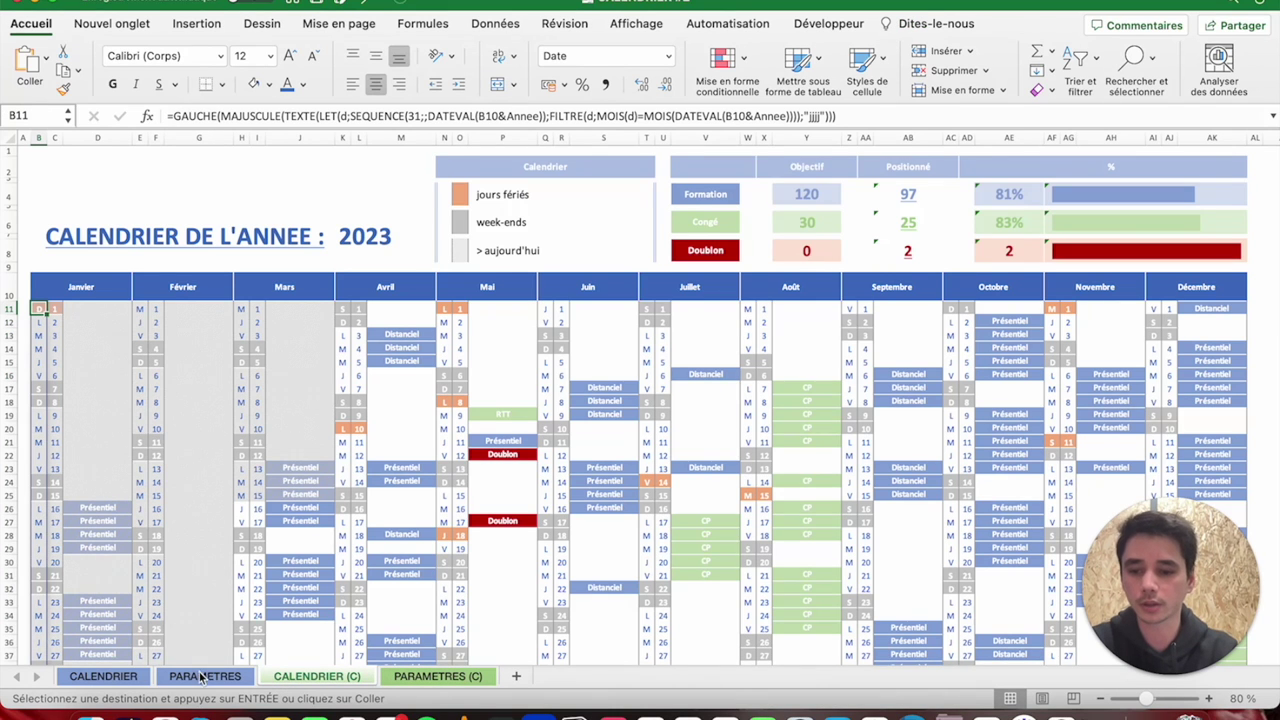
Paste the copied dates and types as values into PARAMETRES's blue table and check them.
click(202, 678)
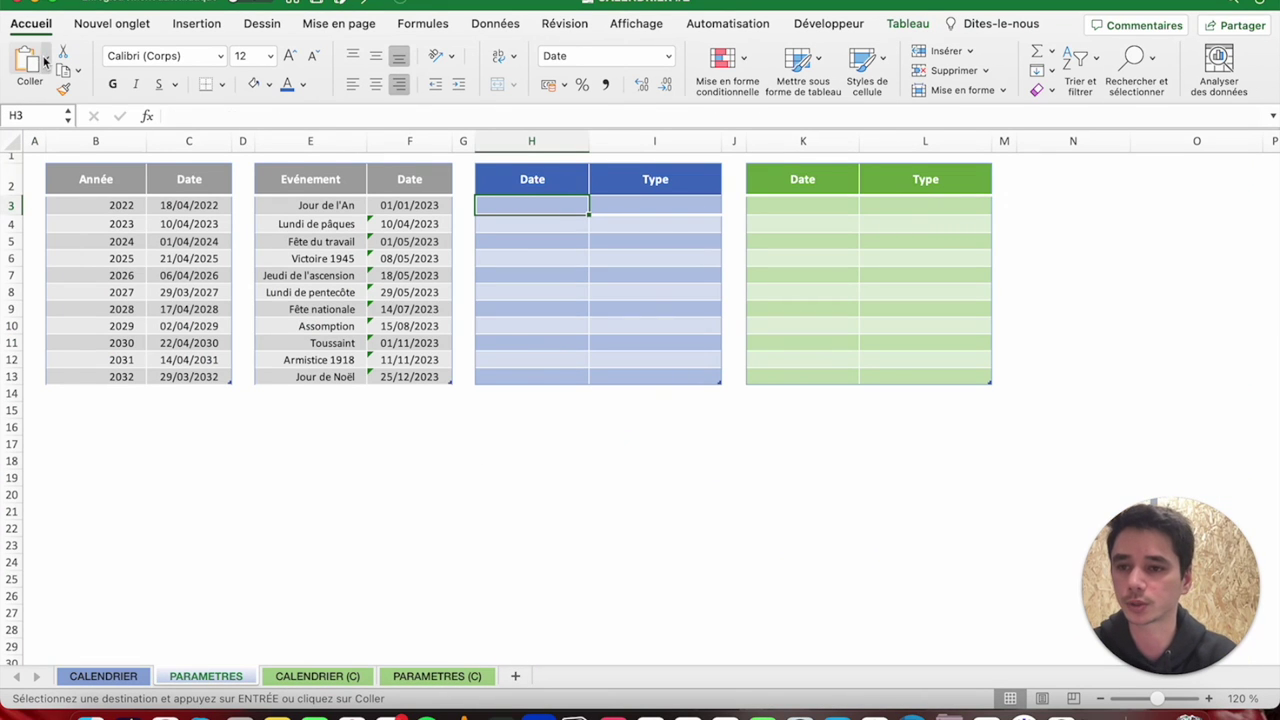
click(44, 60)
click(60, 284)
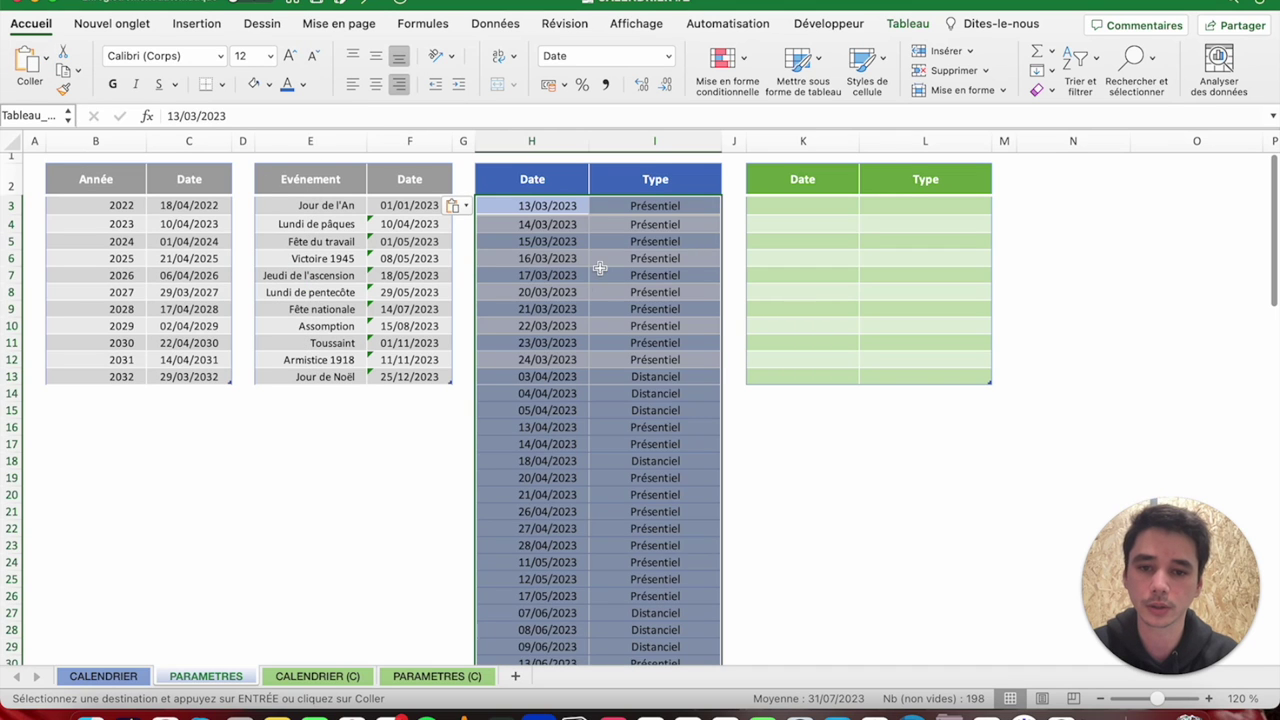
click(640, 309)
scroll(632, 385, down, 5)
scroll(632, 385, up, 5)
scroll(632, 385, down, 1)
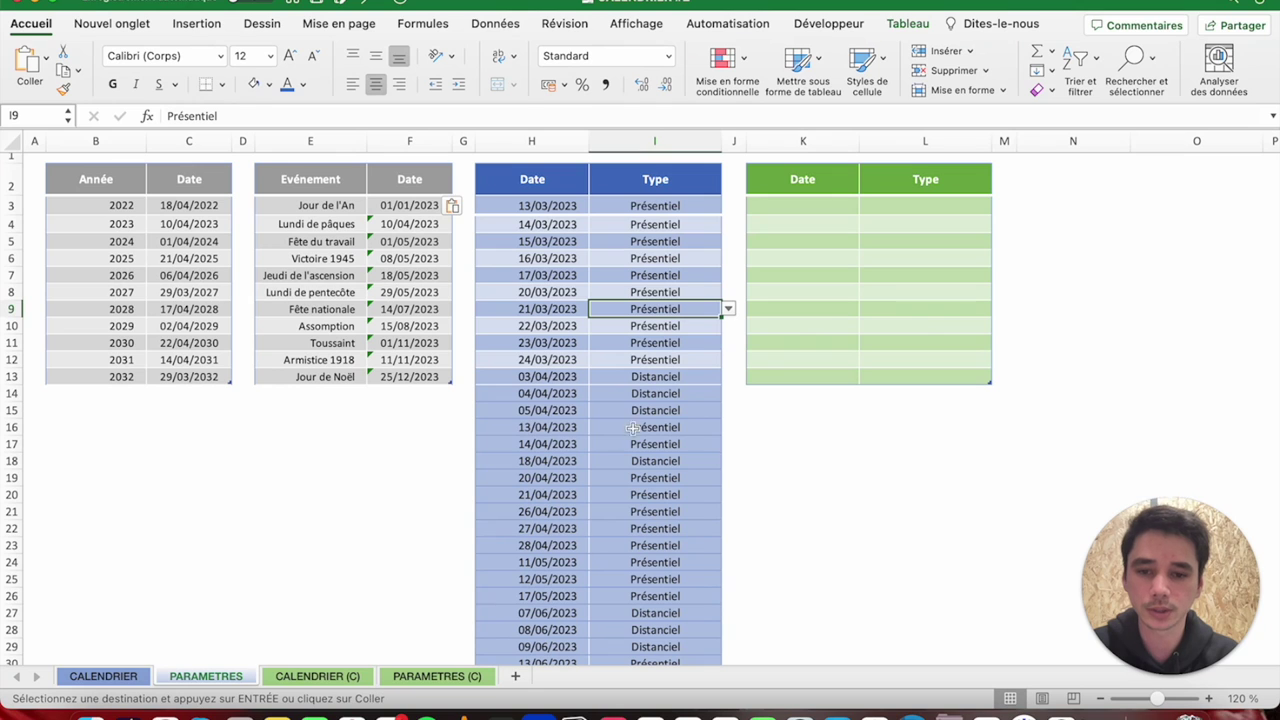
click(507, 394)
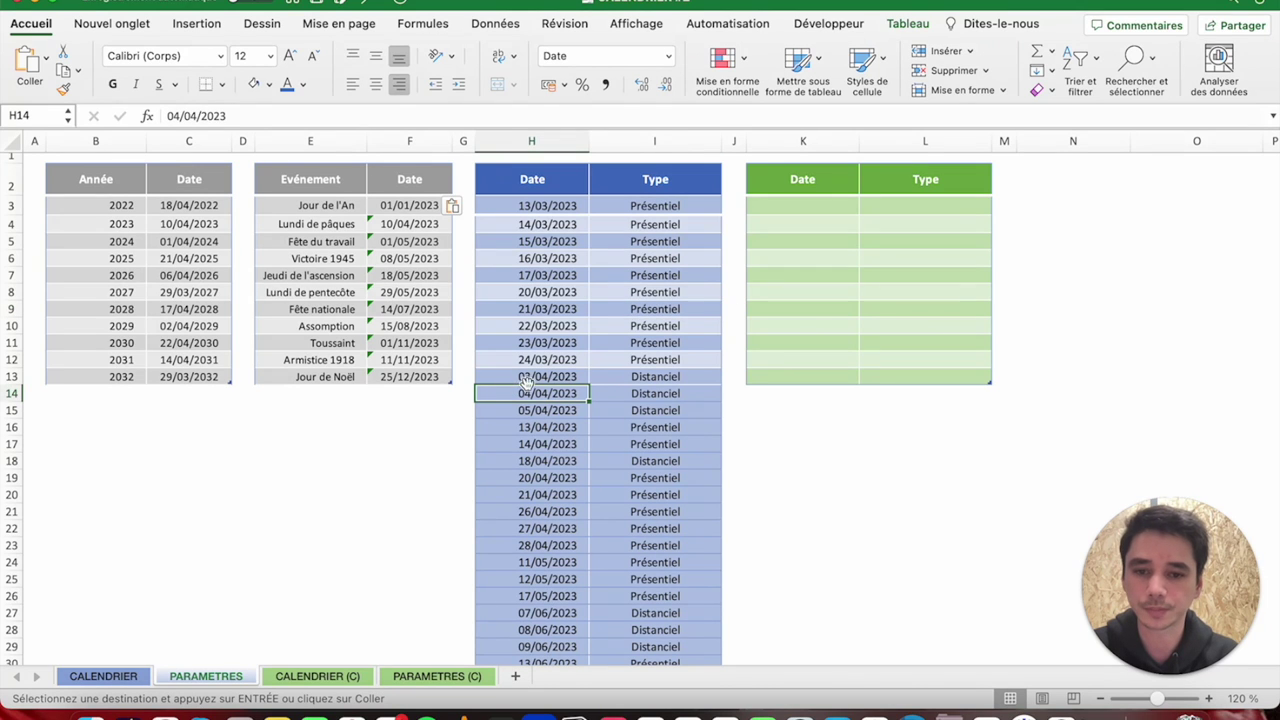
scroll(553, 394, down, 1)
Copy the entire green leave table from PARAMETRES (C), starting at K3.
click(800, 212)
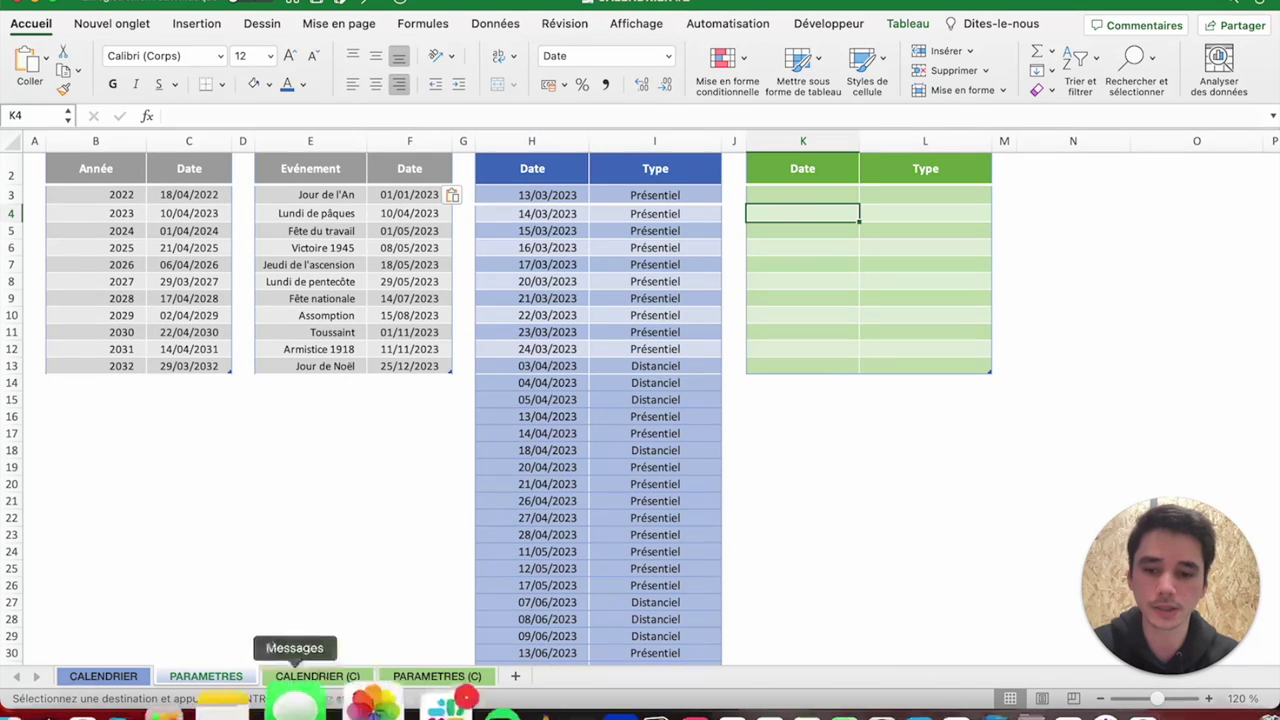
click(436, 676)
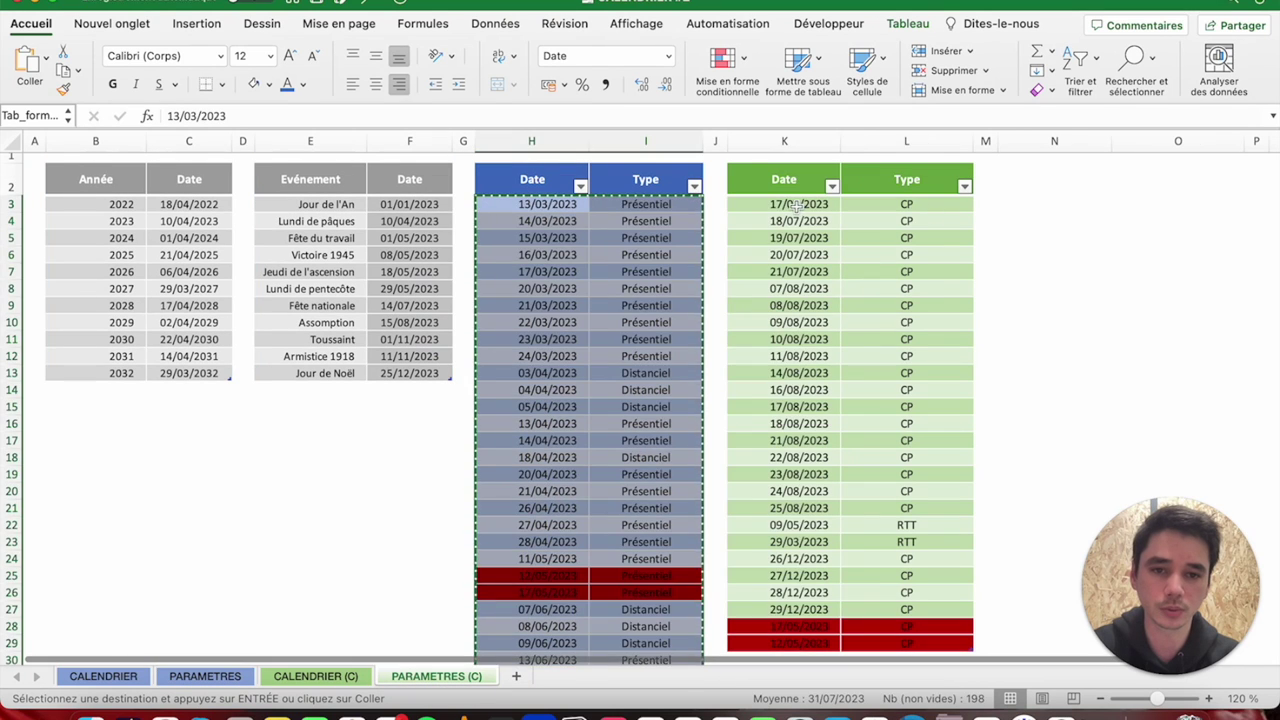
click(788, 204)
key(super+a)
key(super+c)
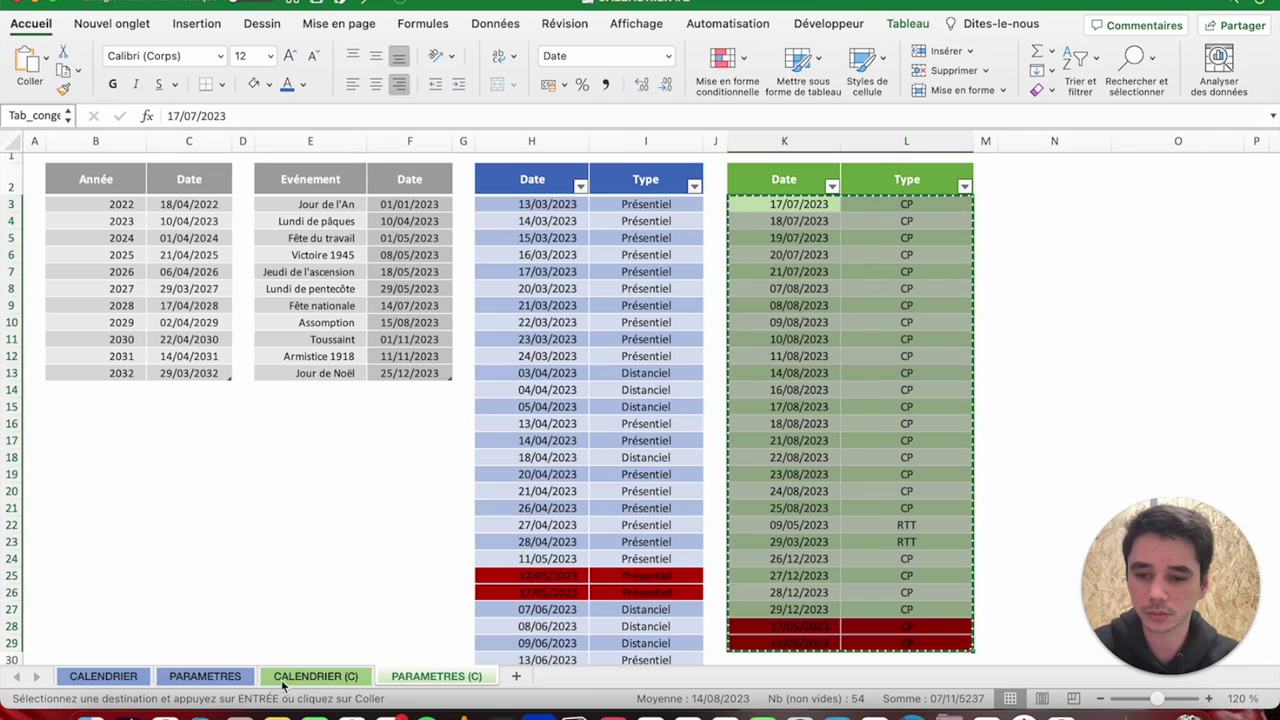
Paste the copied CP/RTT leave dates as values into K3 on PARAMETRES.
click(205, 676)
click(790, 194)
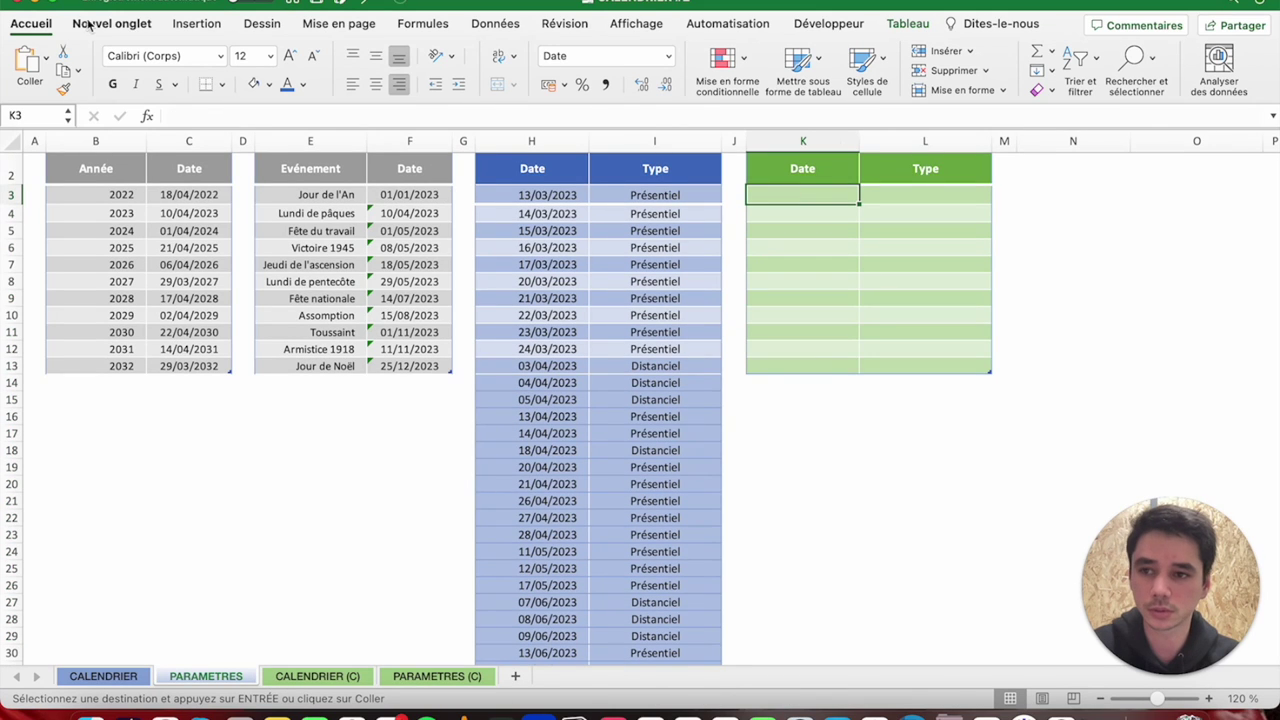
click(45, 62)
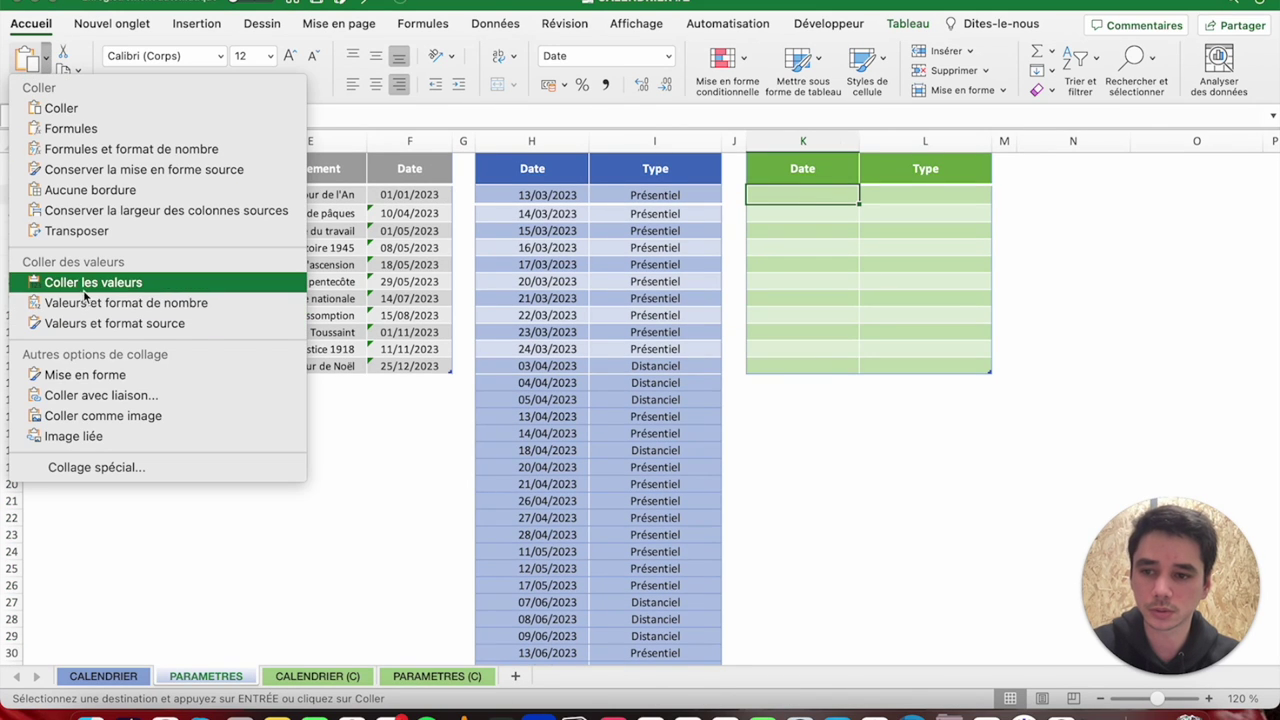
click(86, 283)
scroll(822, 300, down, 1)
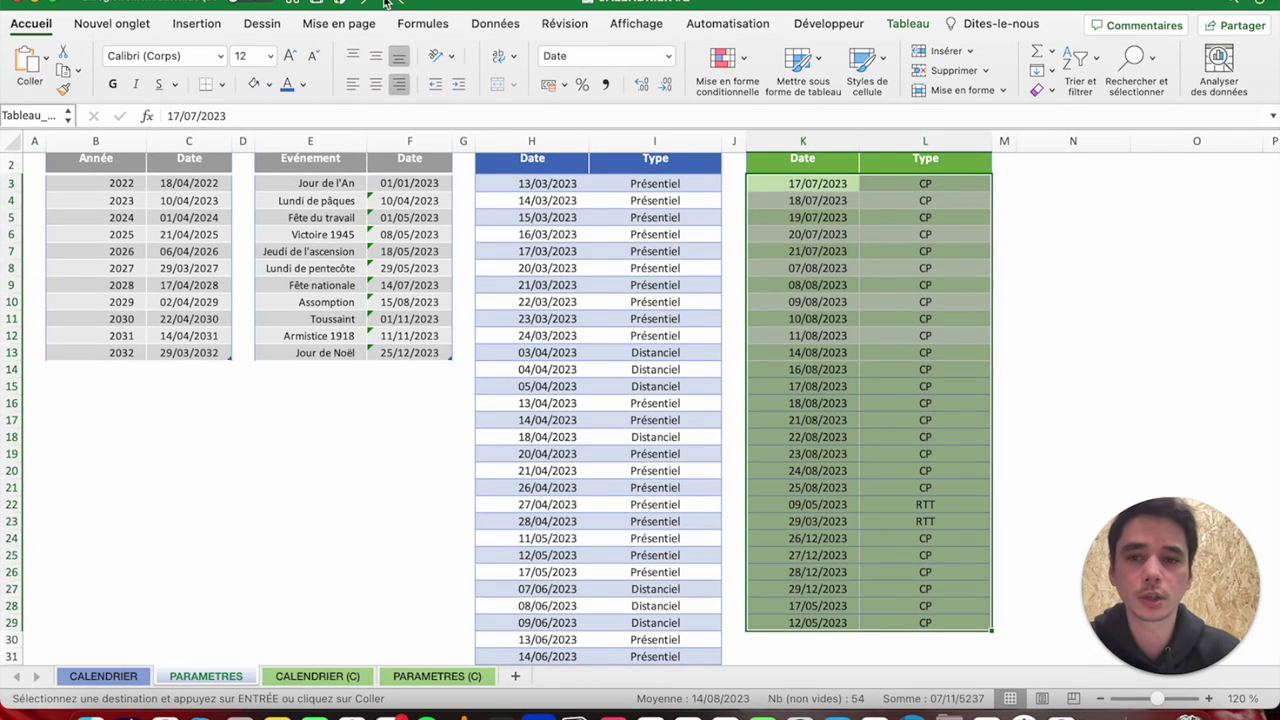
Give the K:L leave table a green banded Medium table style.
click(907, 23)
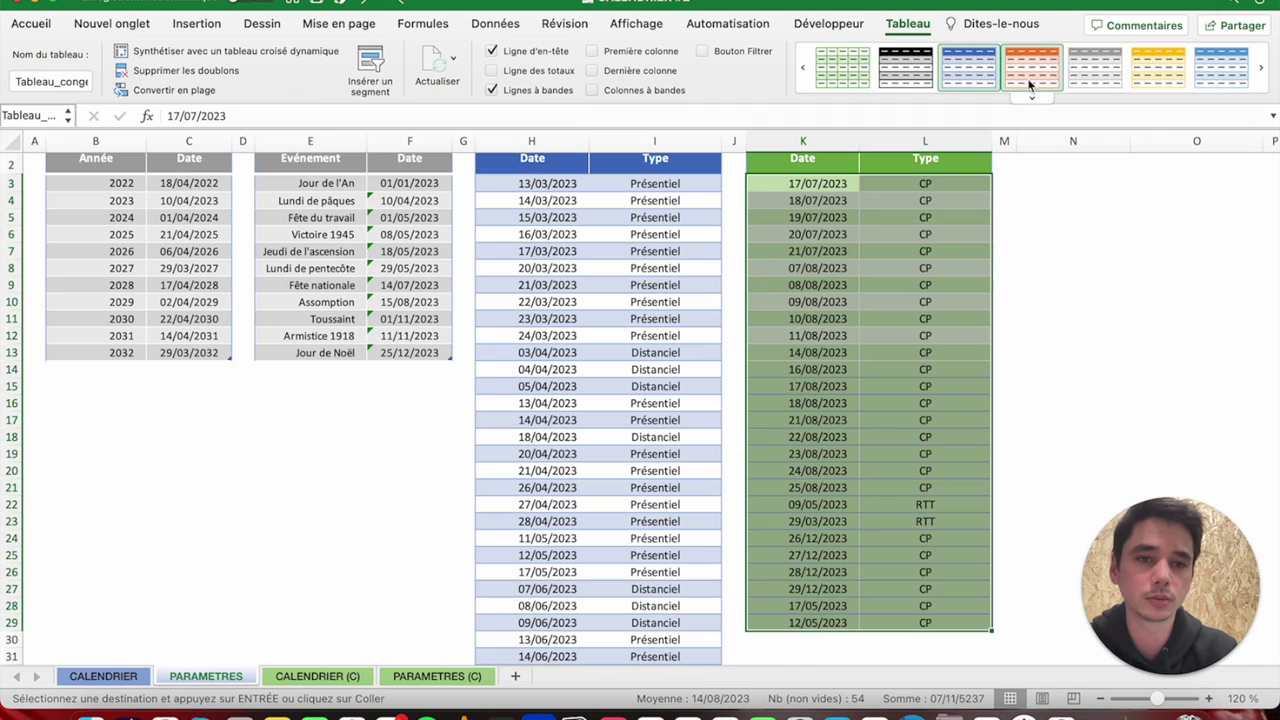
click(1031, 97)
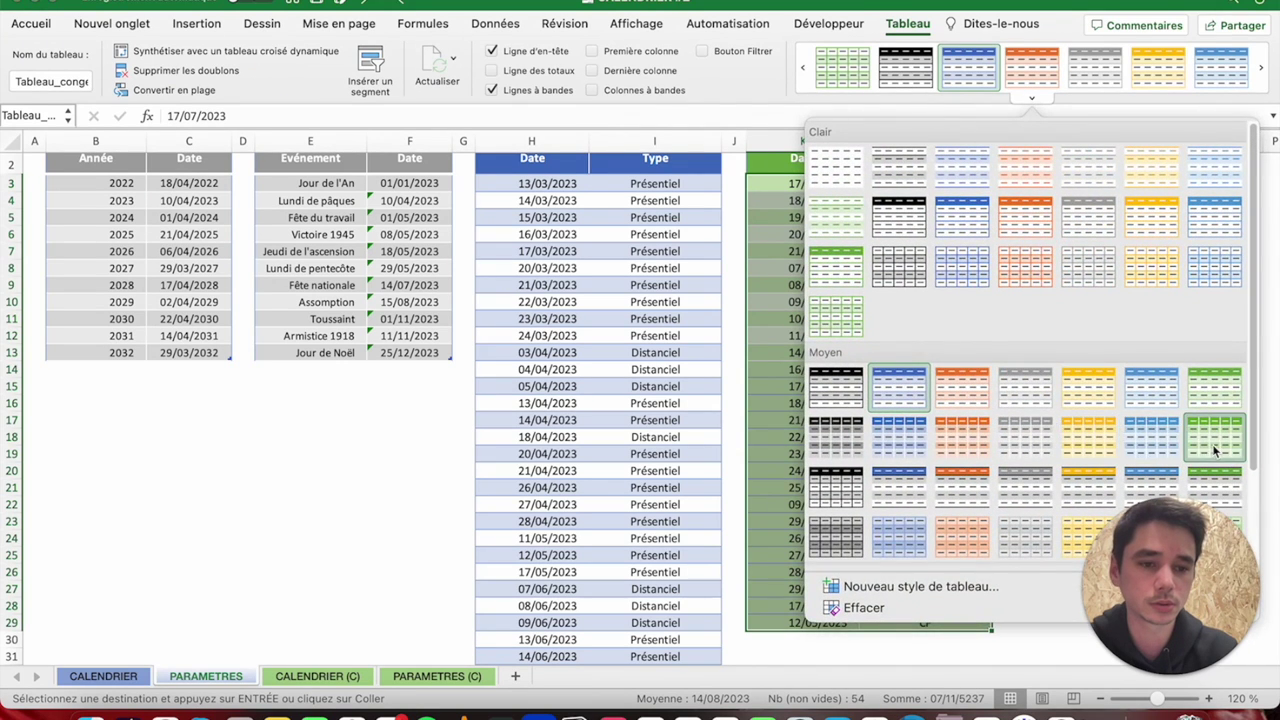
click(1195, 440)
click(813, 223)
Set the lower leave-table rows K13:L29 to No Fill.
drag(817, 352, 925, 622)
click(31, 23)
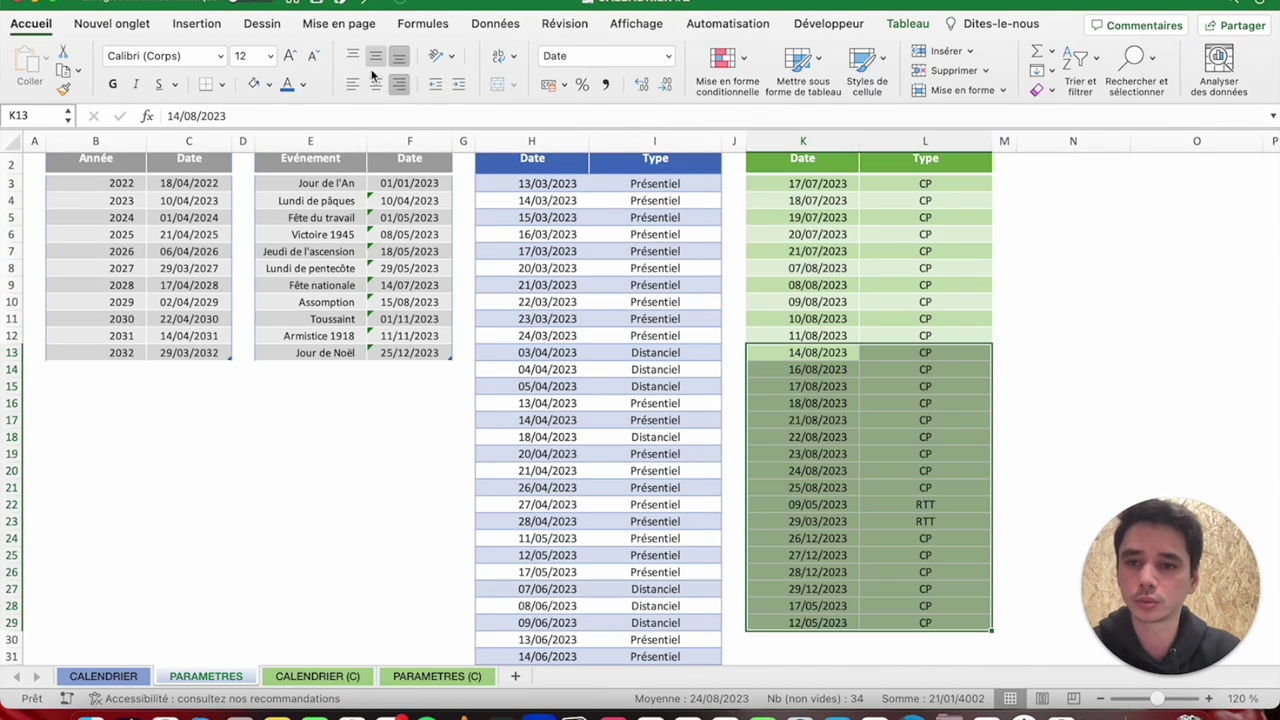
click(268, 84)
click(275, 115)
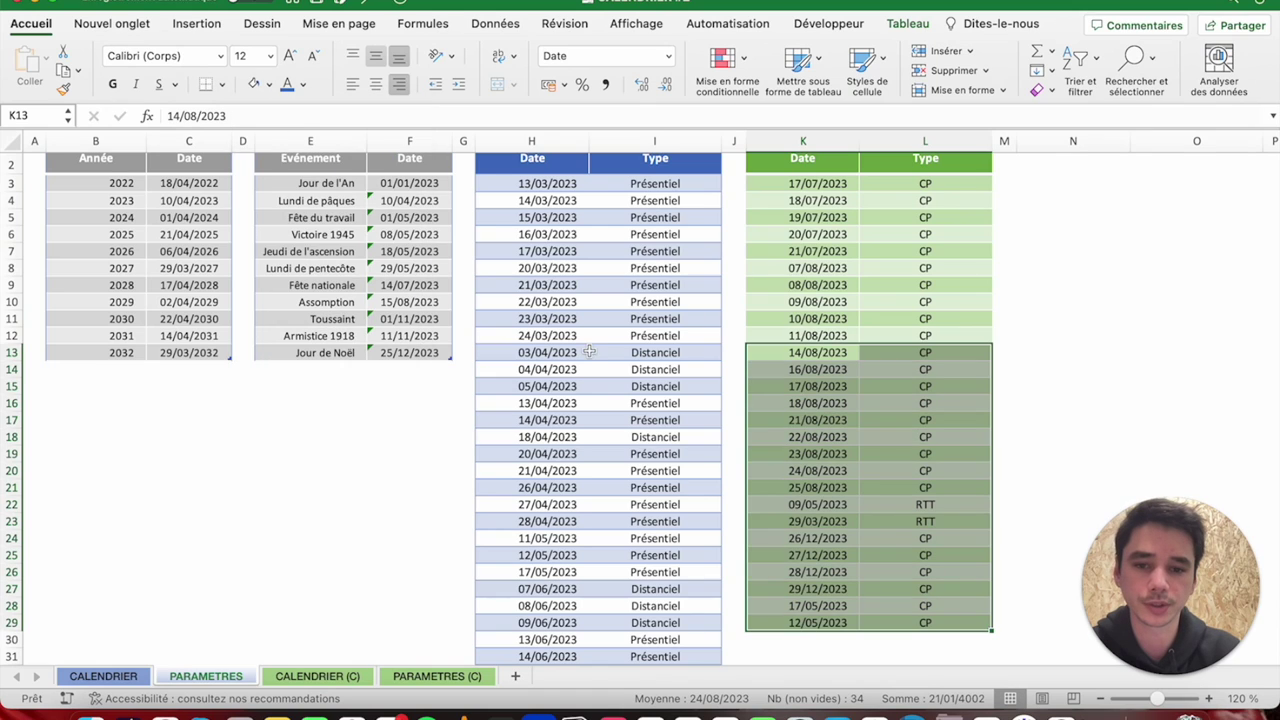
scroll(537, 393, down, 4)
scroll(537, 393, down, 9)
scroll(537, 393, down, 5)
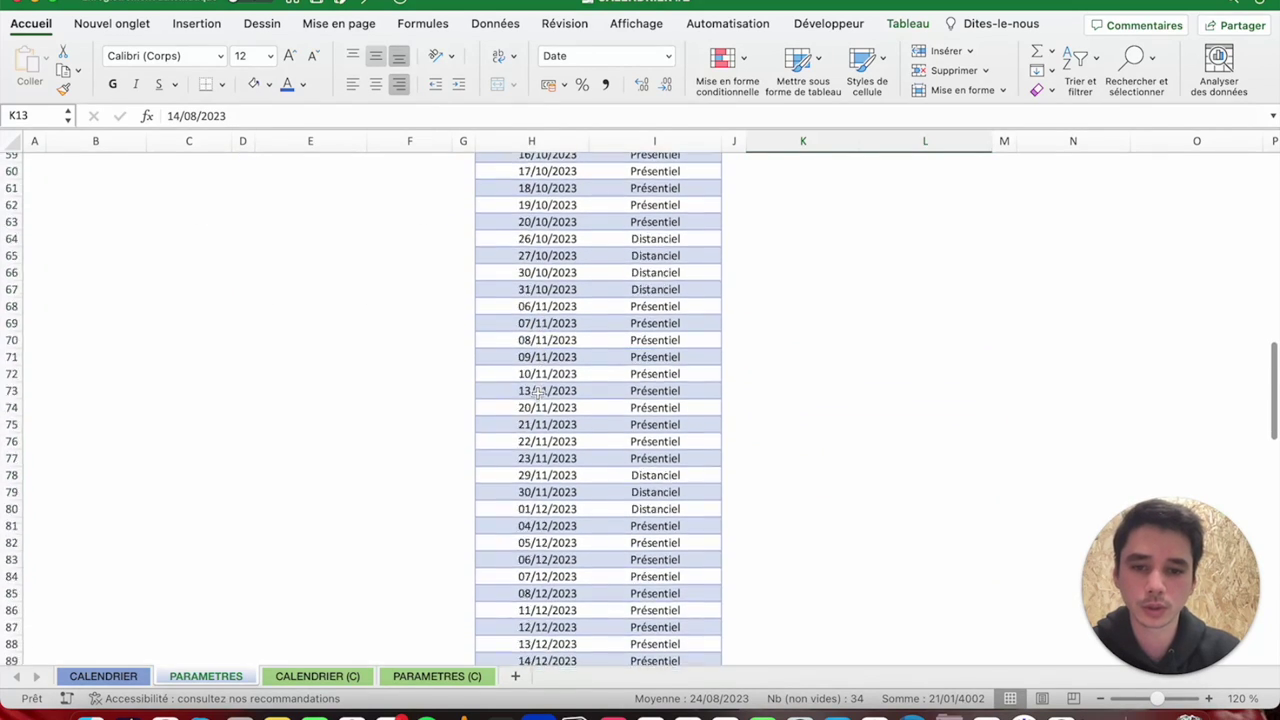
scroll(537, 393, down, 12)
scroll(537, 393, up, 20)
scroll(537, 393, up, 4)
scroll(700, 300, down, 1)
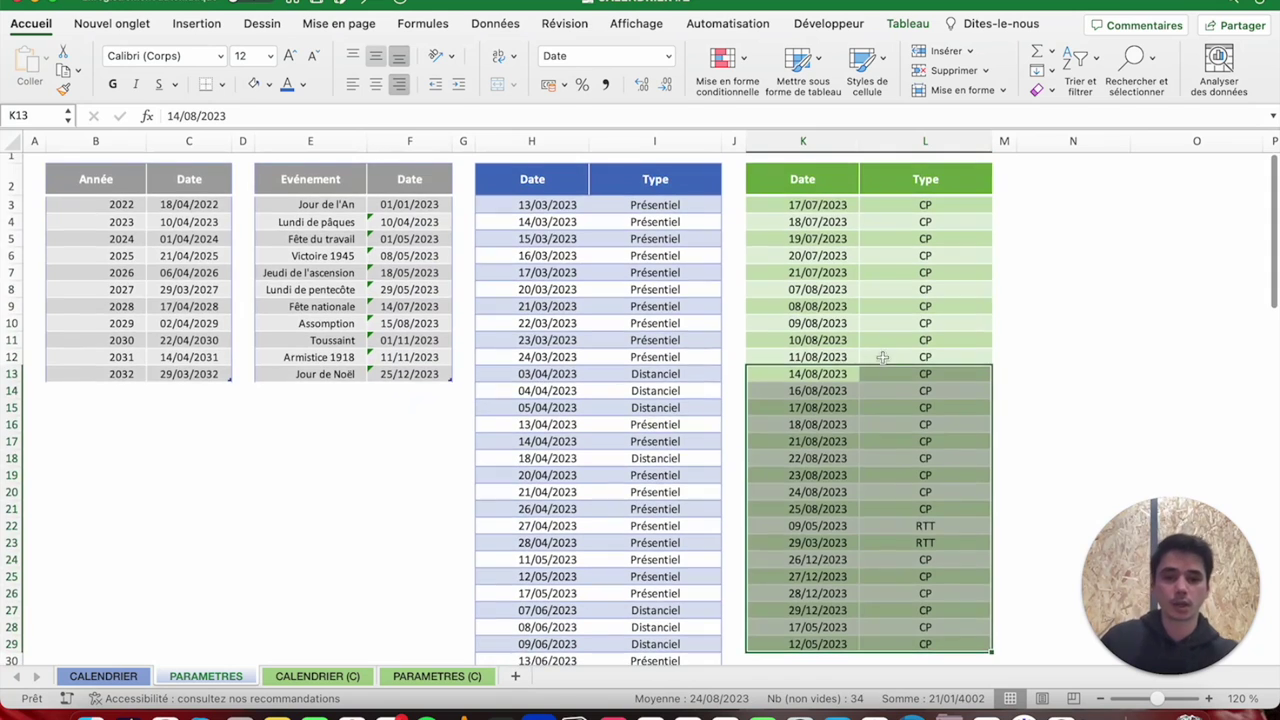
click(920, 318)
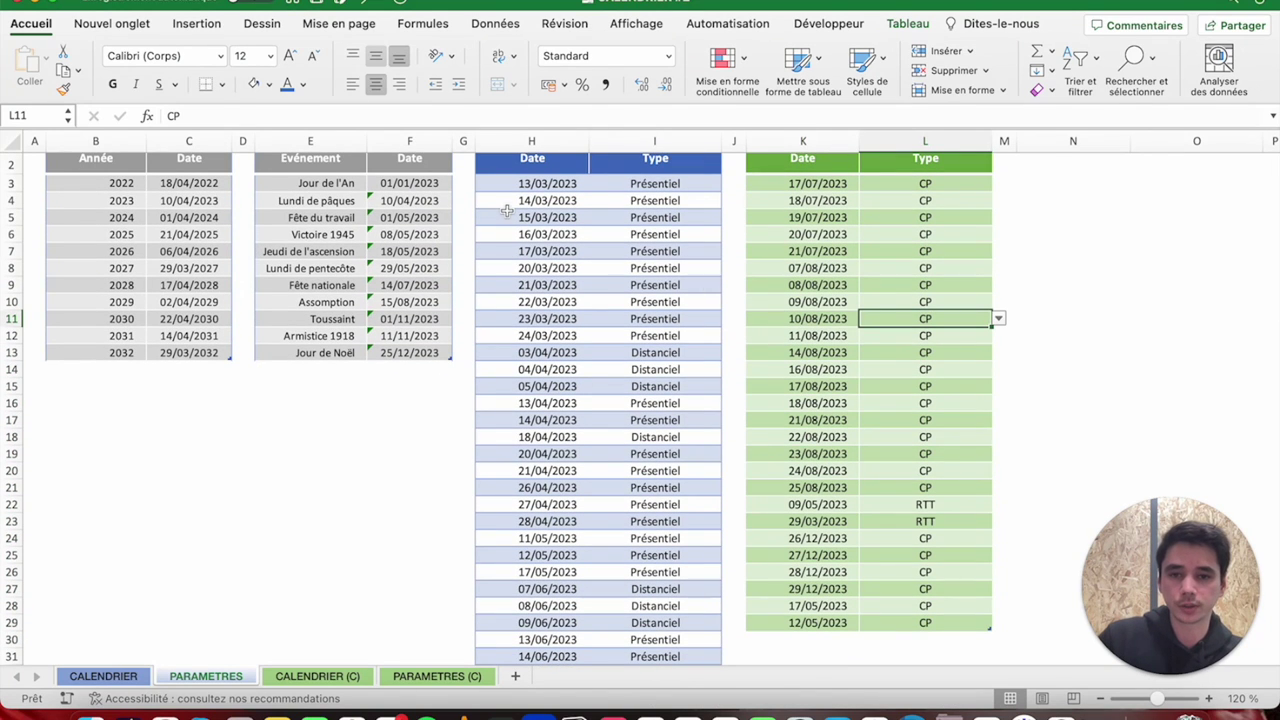
Restyle the H:I Date/Type table with a blue banded table style.
click(512, 183)
key(shift+Right)
key(shift+super+Down)
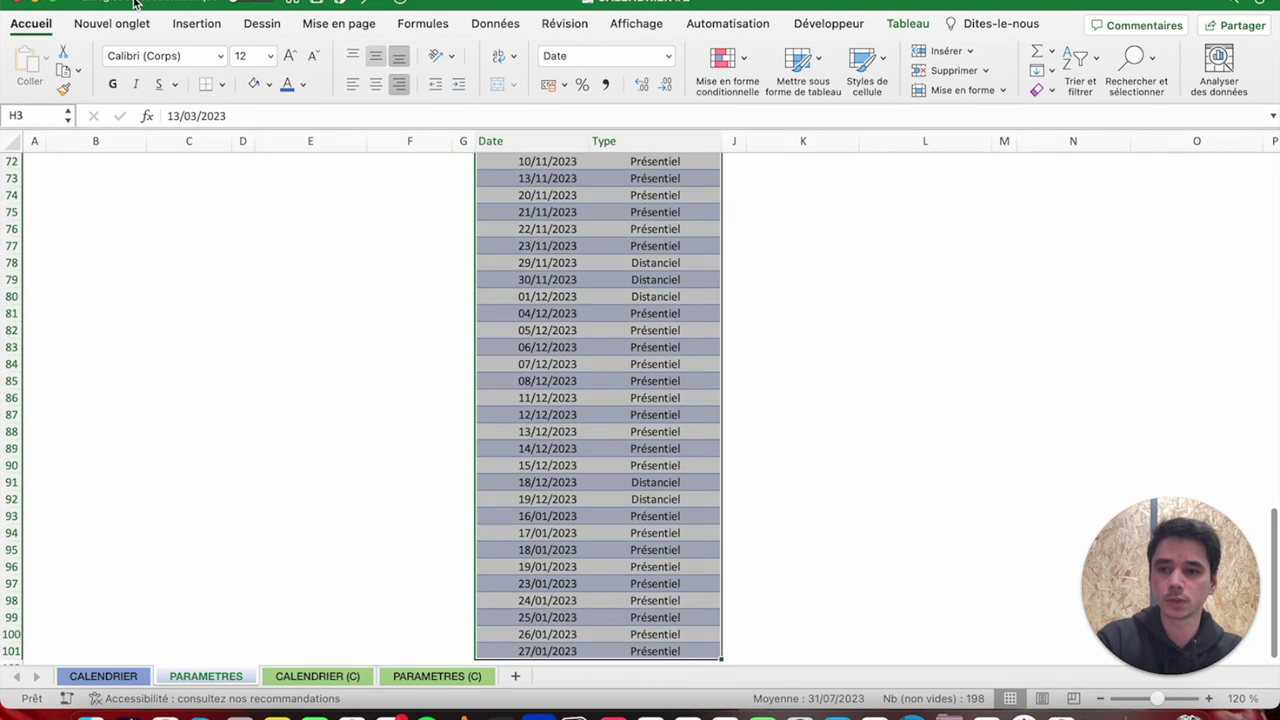
scroll(600, 400, up, 15)
click(532, 204)
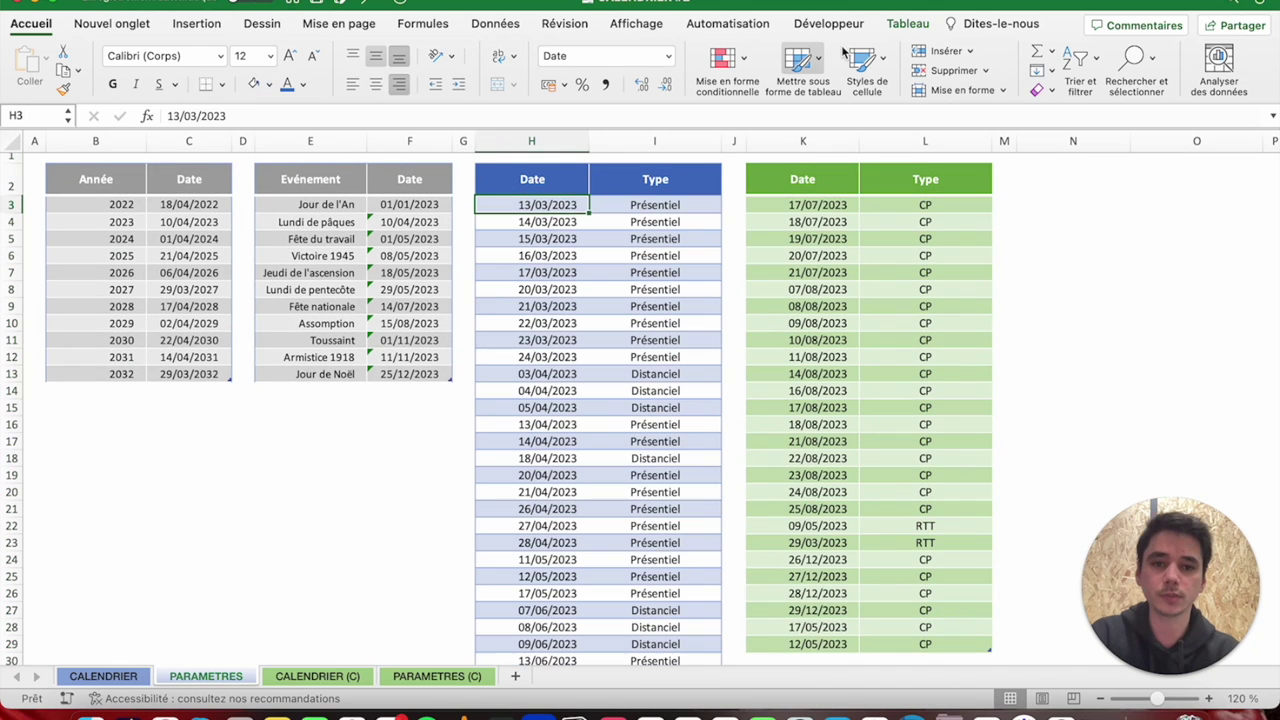
click(908, 23)
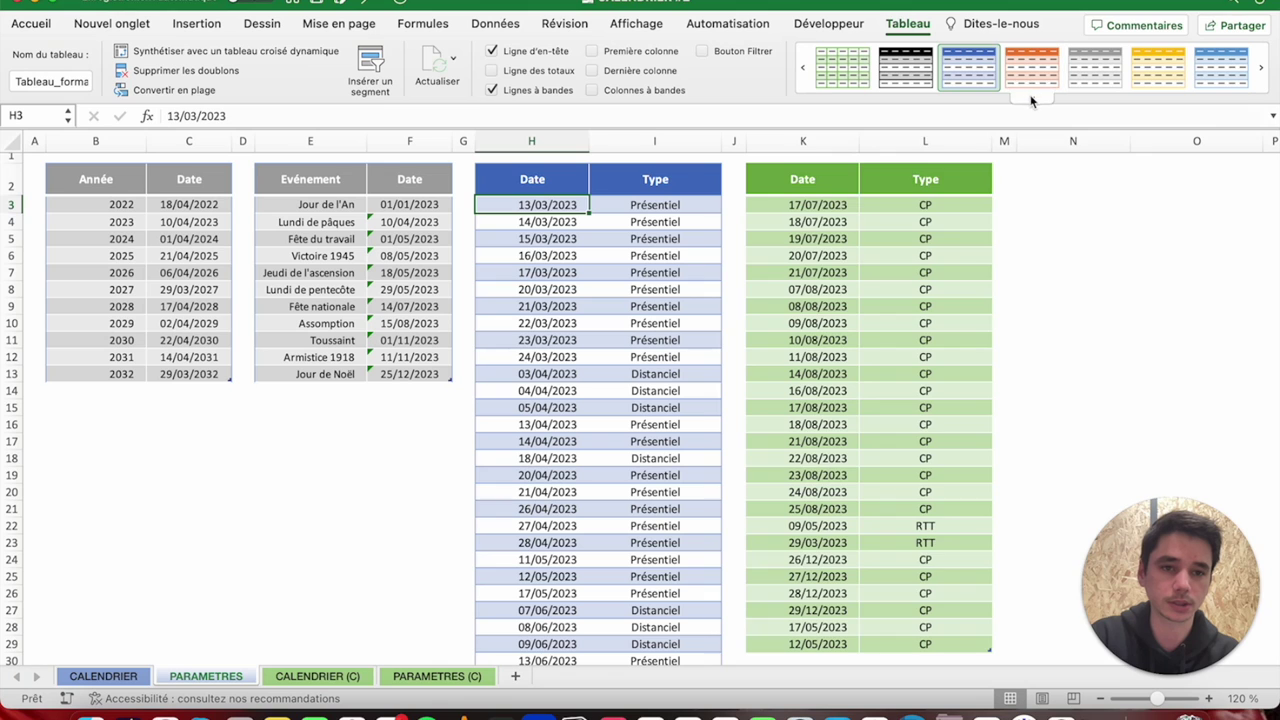
click(1032, 100)
click(911, 436)
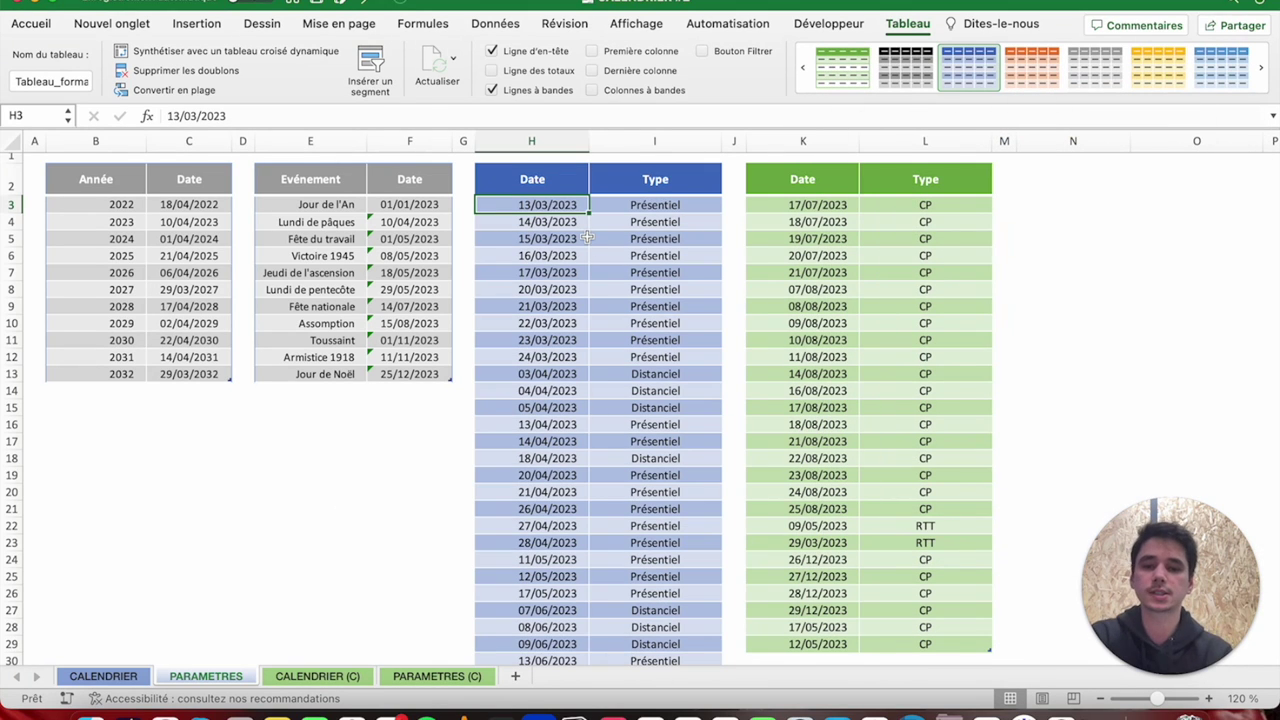
Select Type entries I3:I11, then show CALENDRIER and select March's days J11:J23.
drag(640, 204, 639, 332)
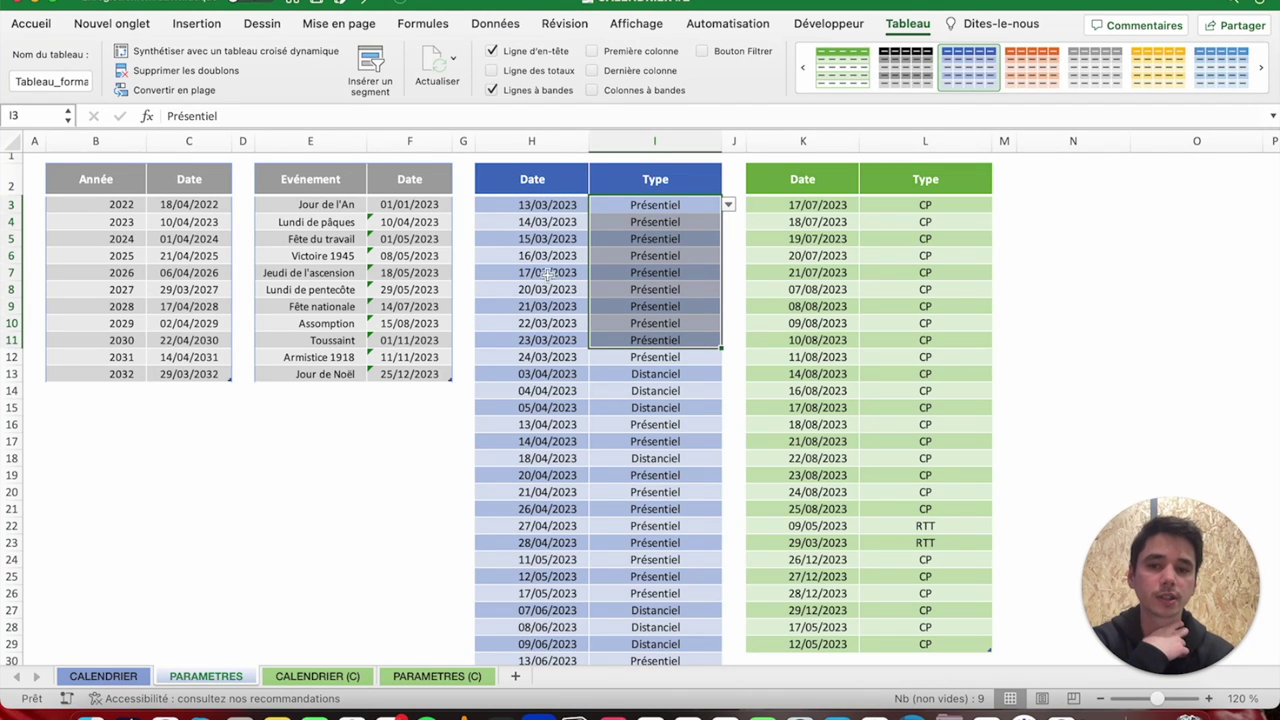
click(95, 677)
drag(279, 310, 289, 467)
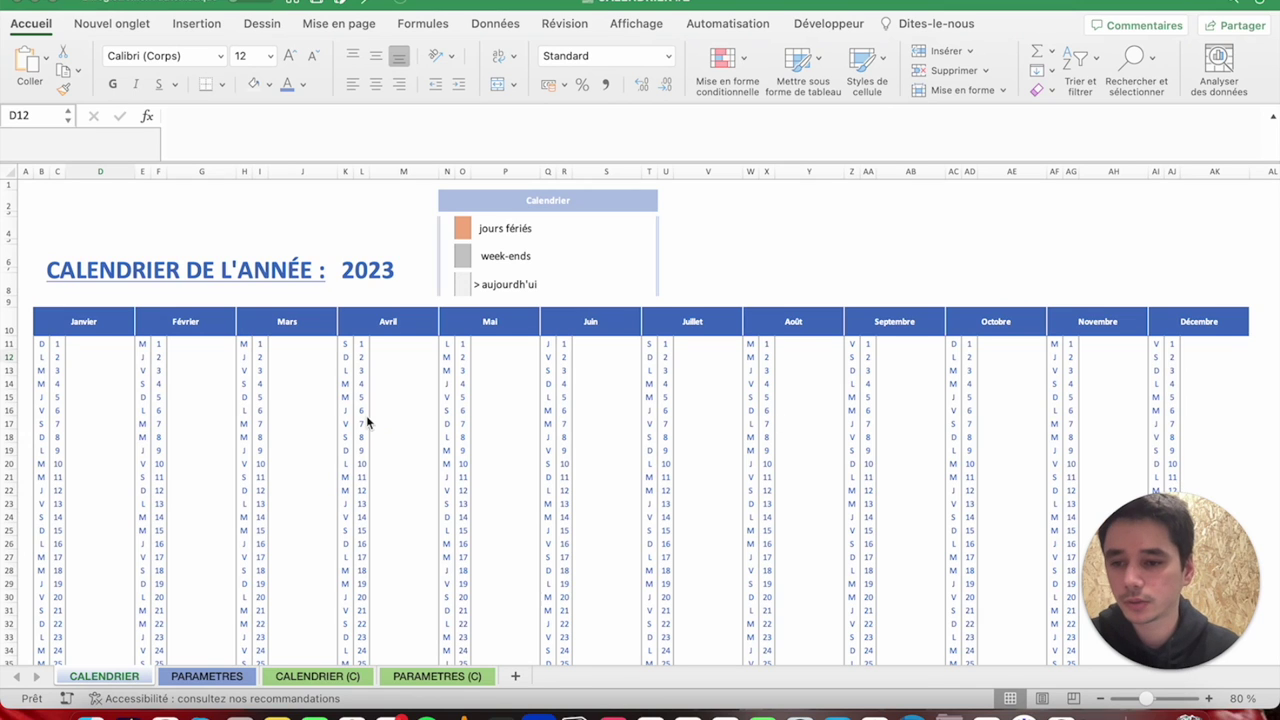
Inspect C11's LET/SEQUENCE day formula on CALENDRIER, comparing with PARAMETRES, and end on PARAMETRES.
click(57, 343)
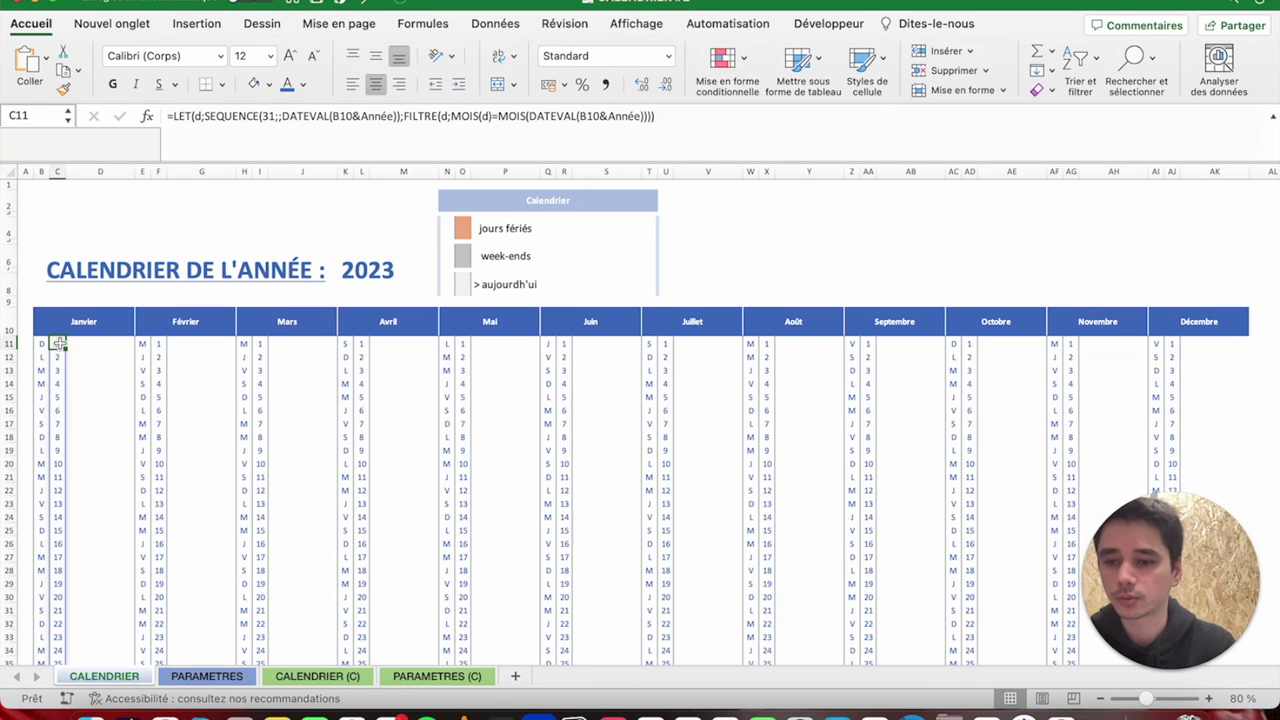
click(68, 343)
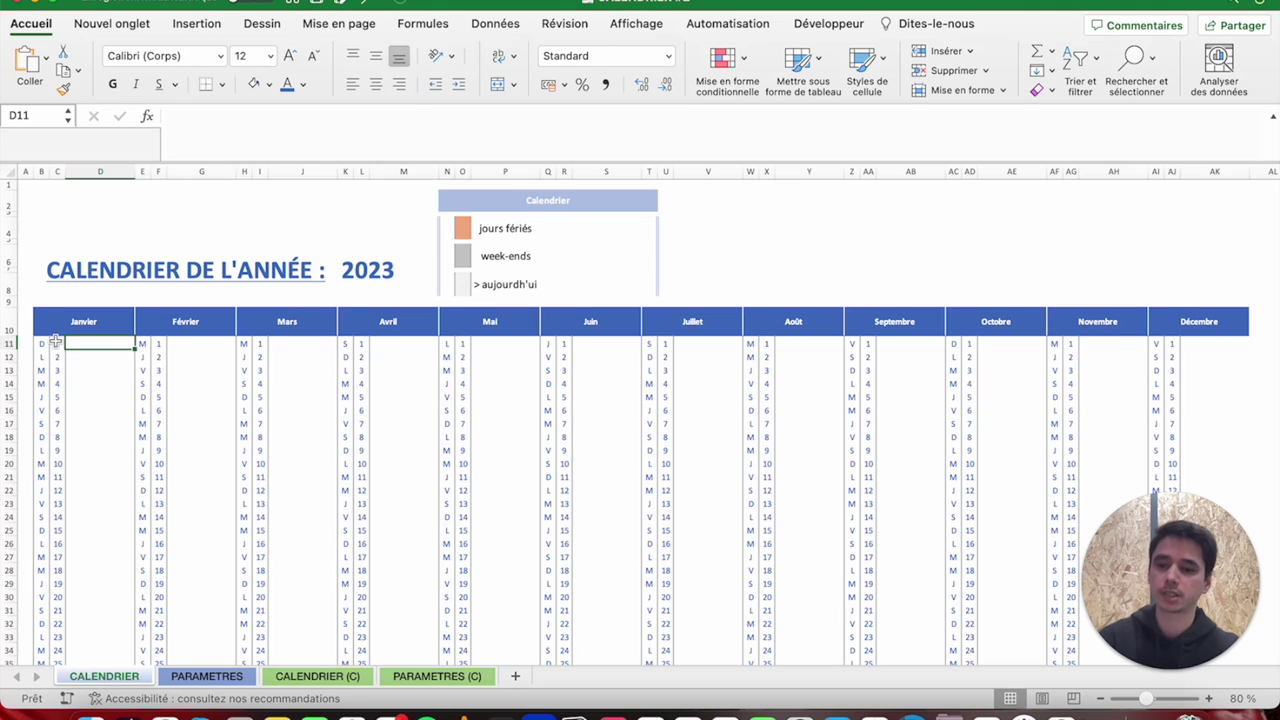
click(222, 679)
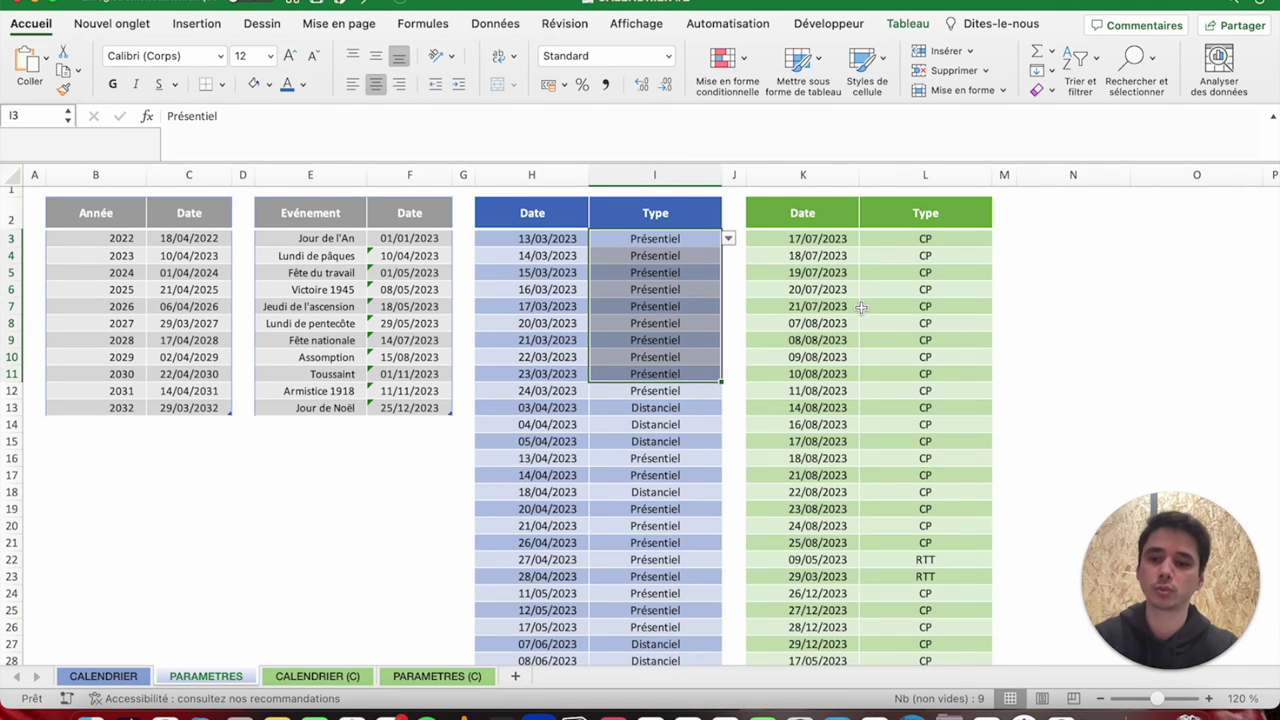
click(102, 677)
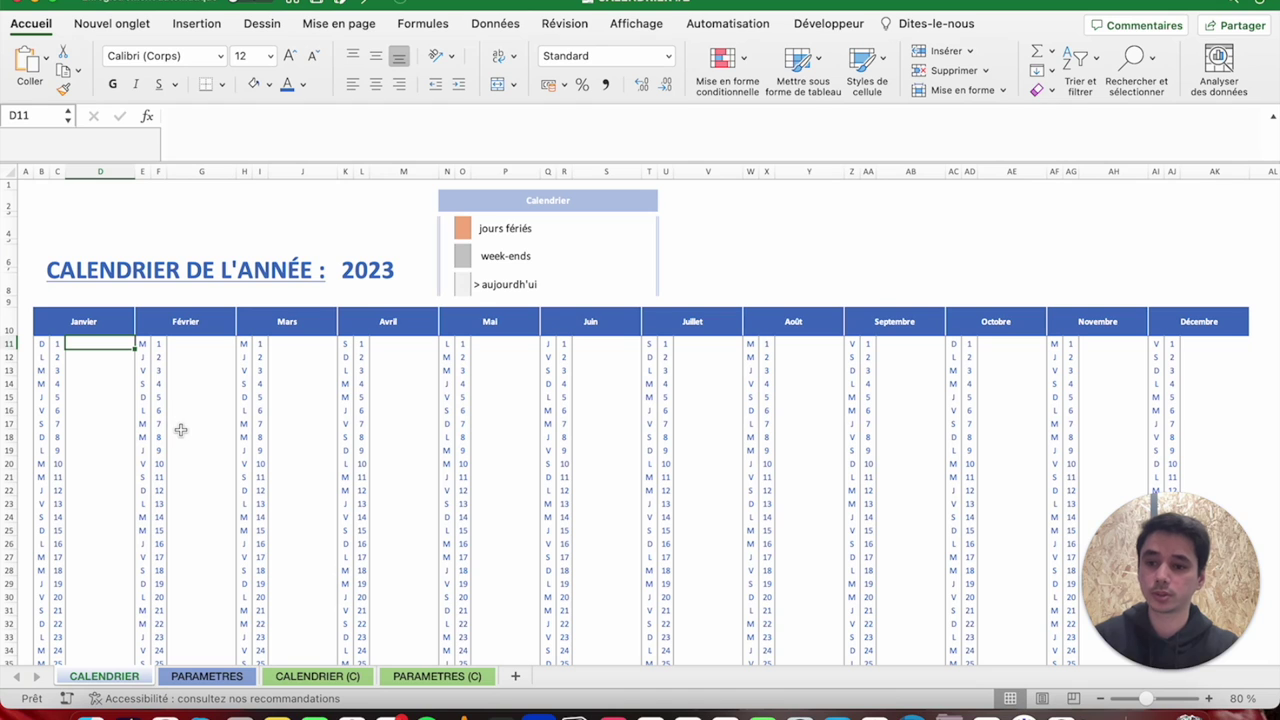
click(58, 344)
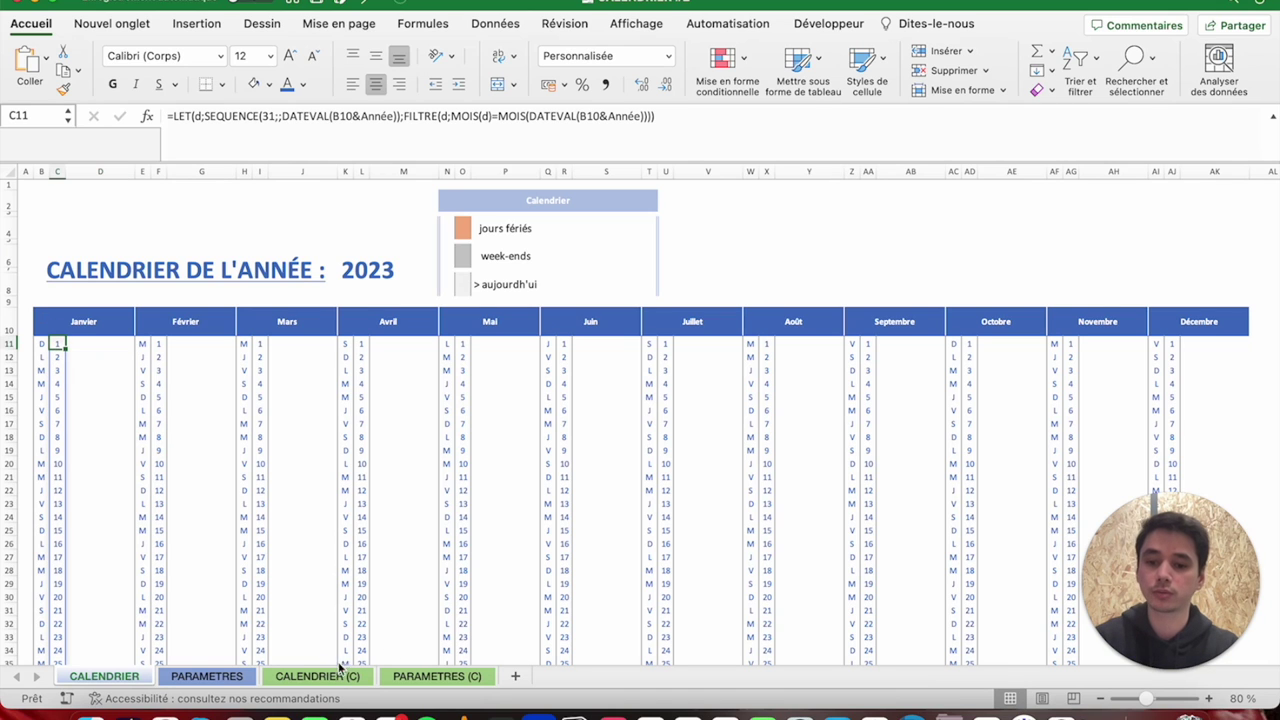
click(240, 676)
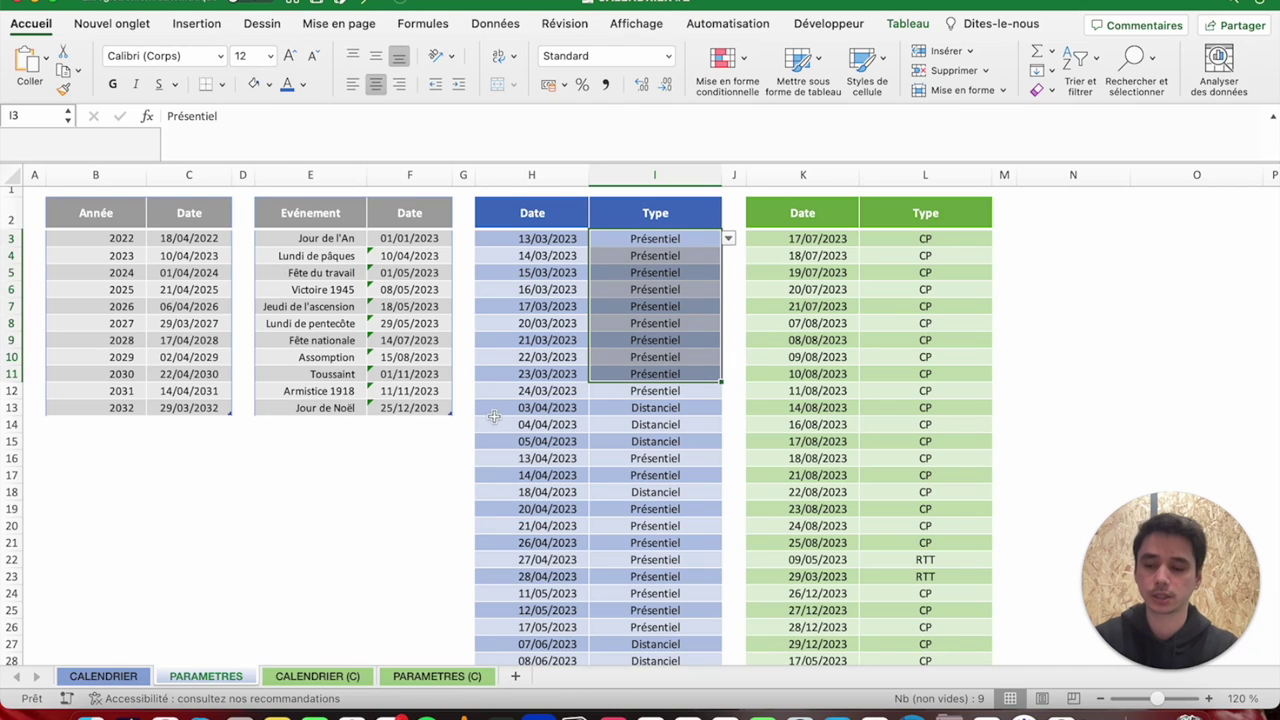
Back on CALENDRIER, start a formula in D11 and then cancel it.
click(80, 677)
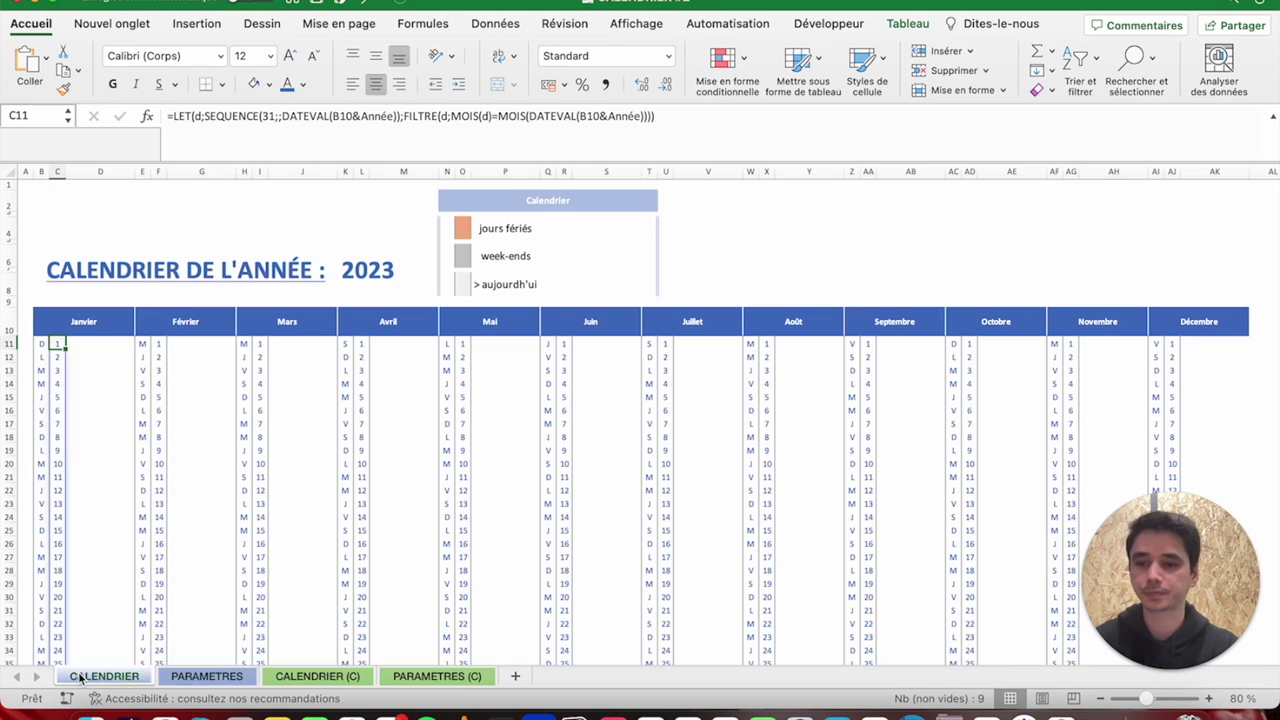
click(102, 346)
text(=)
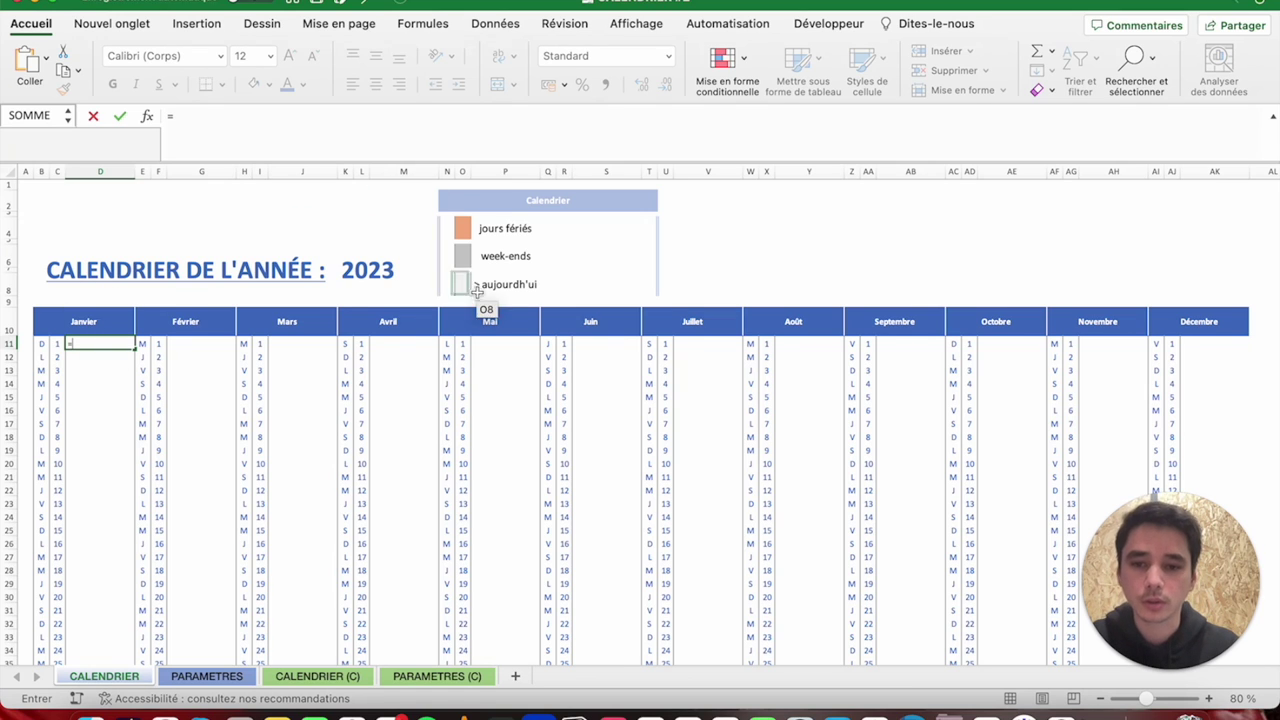
key(Return)
Fix the misplaced h so P8 reads '> aujourd'hui', then begin =LET( in D11.
click(506, 284)
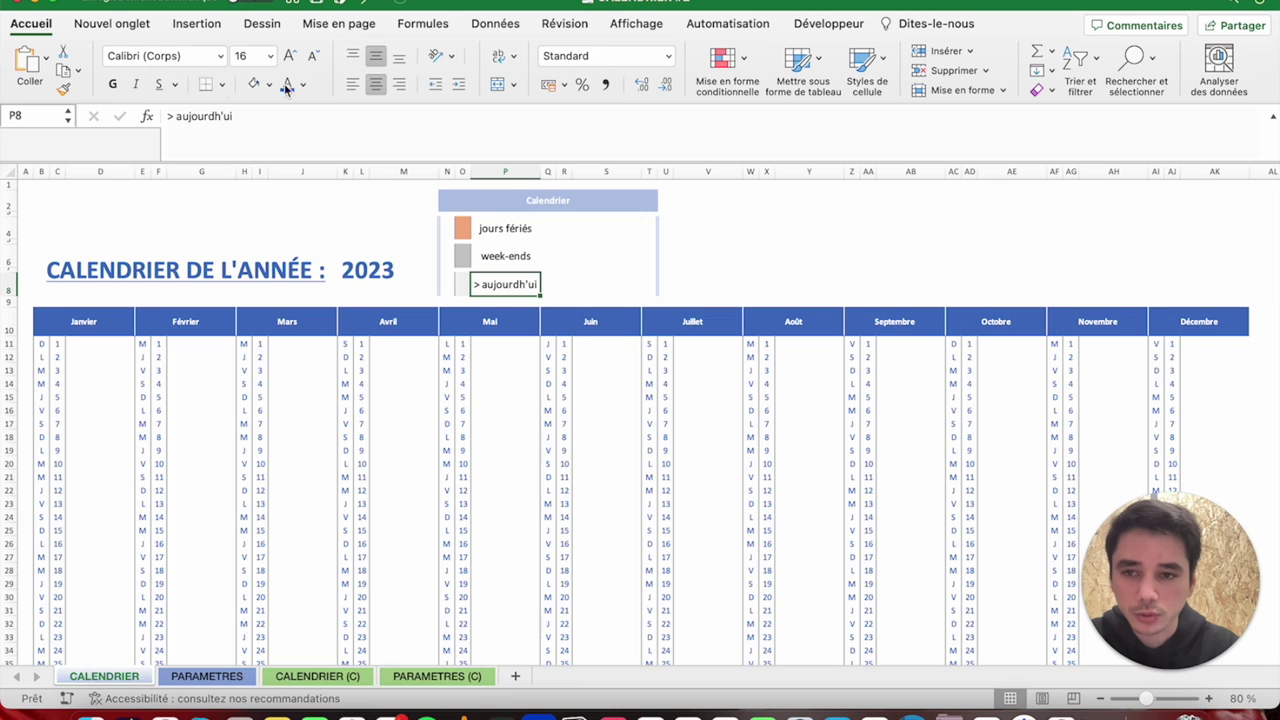
click(224, 116)
key(BackSpace)
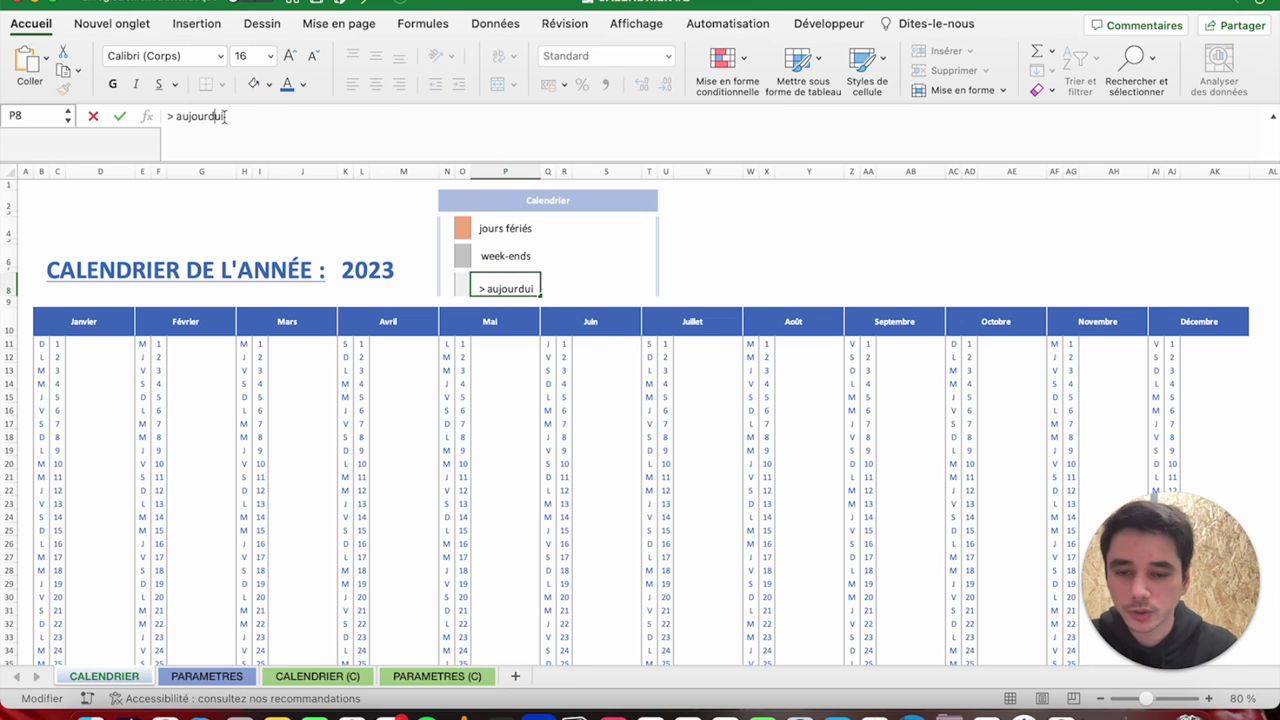
key(Right)
text(h)
key(Return)
click(90, 342)
text(=LET)
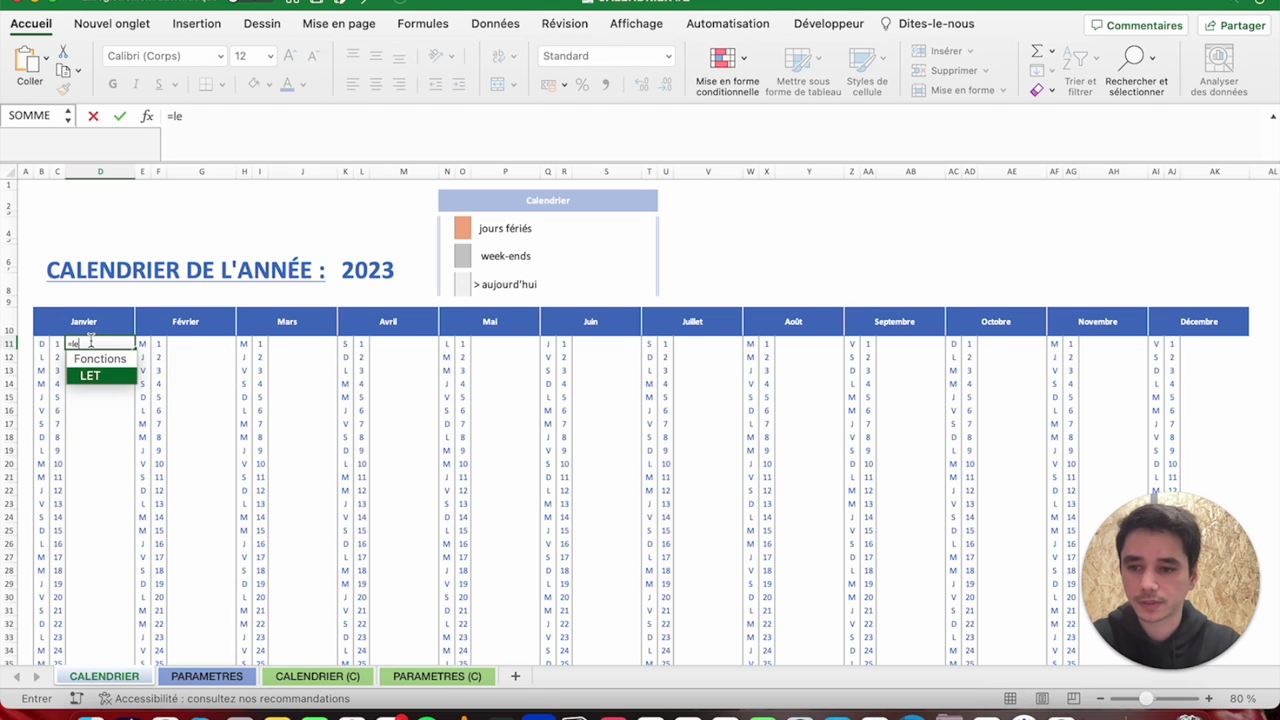
text(()
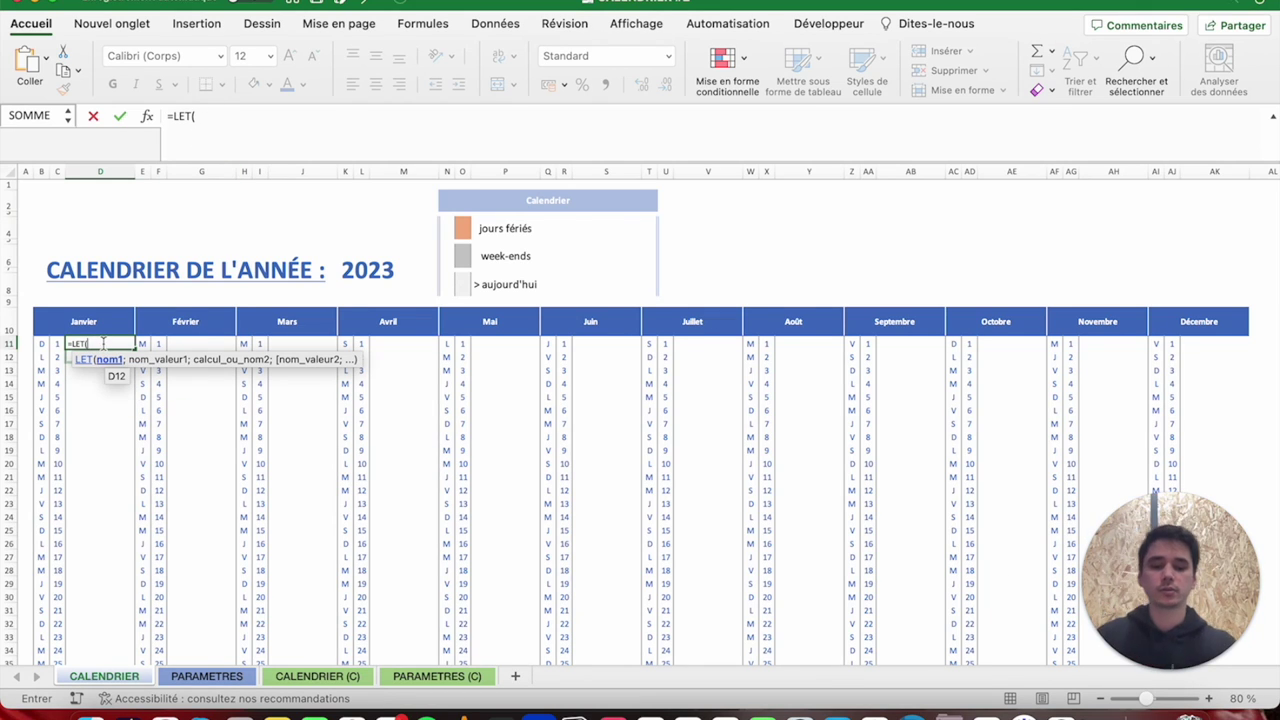
Define p with ASSEMB.V, taking the whole Tableau_formations table as the first array.
text(p;)
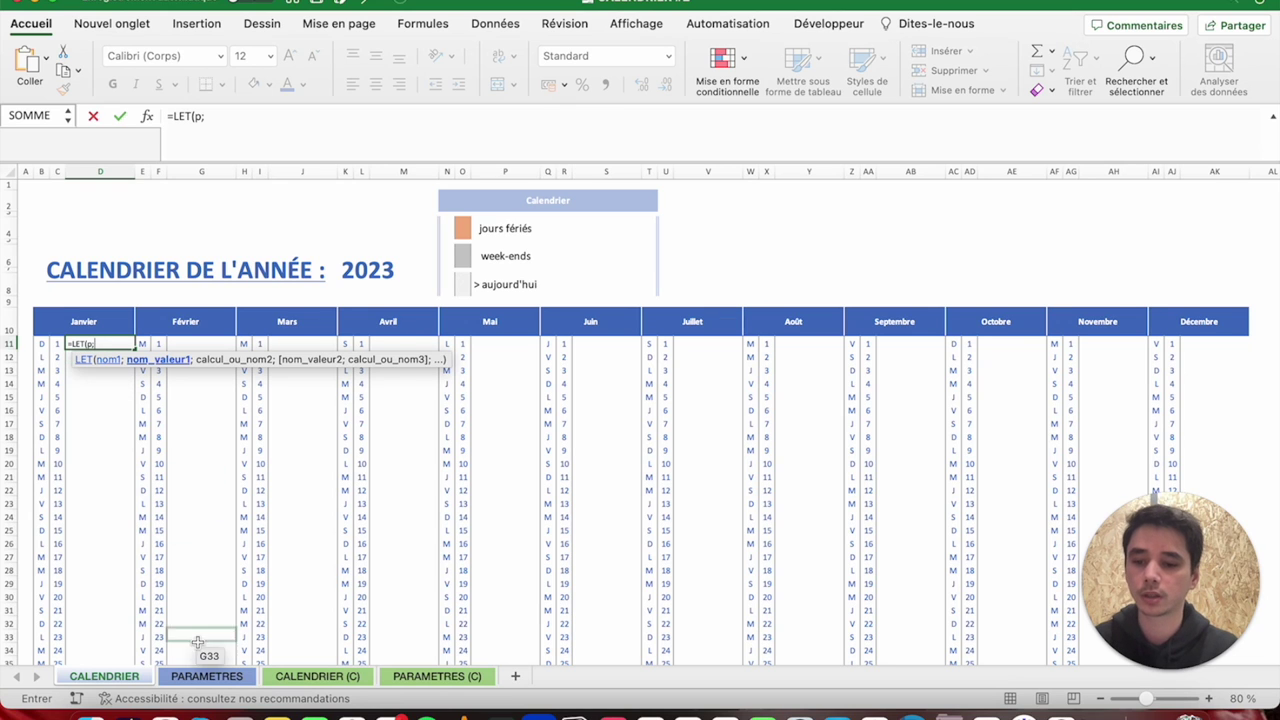
click(201, 677)
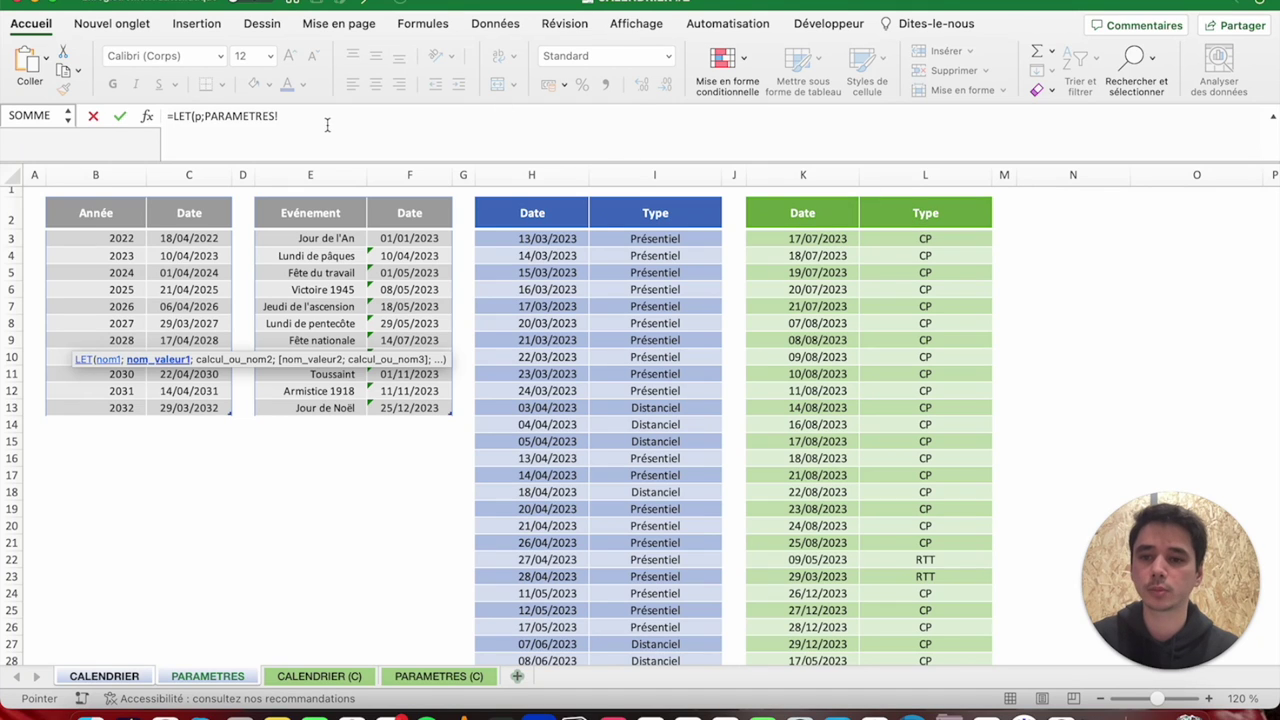
drag(278, 116, 207, 116)
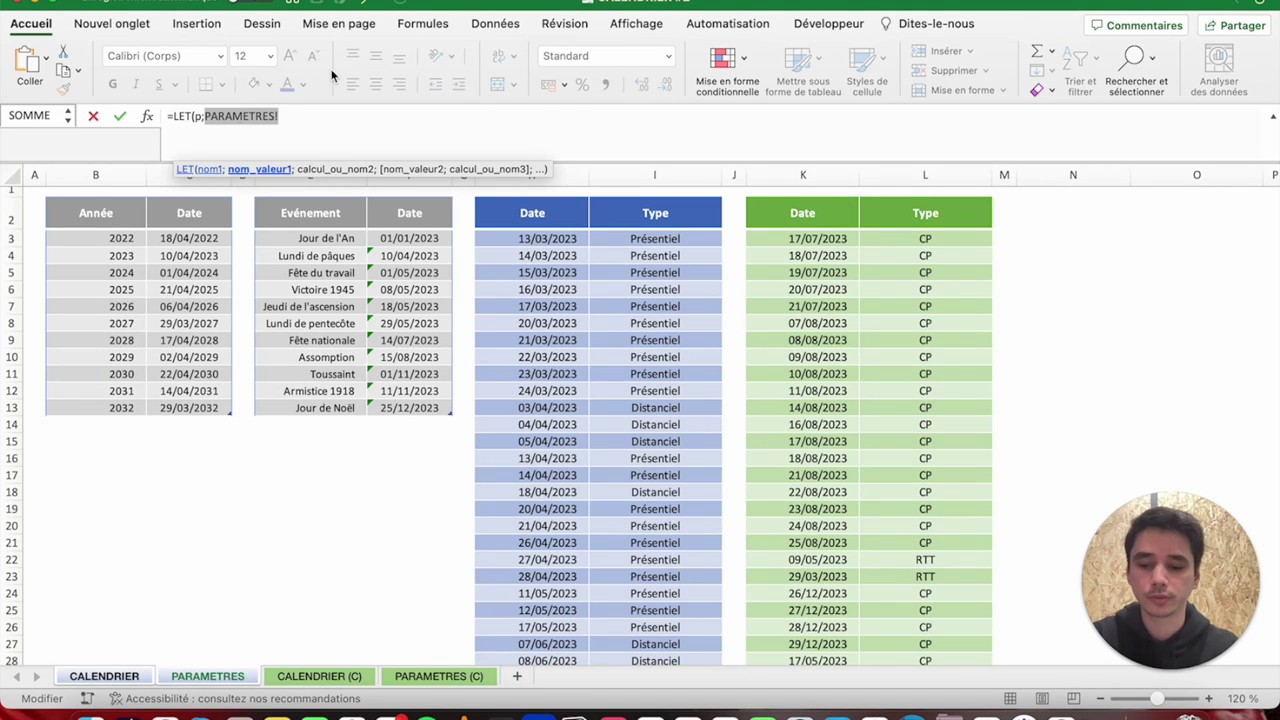
text(assem)
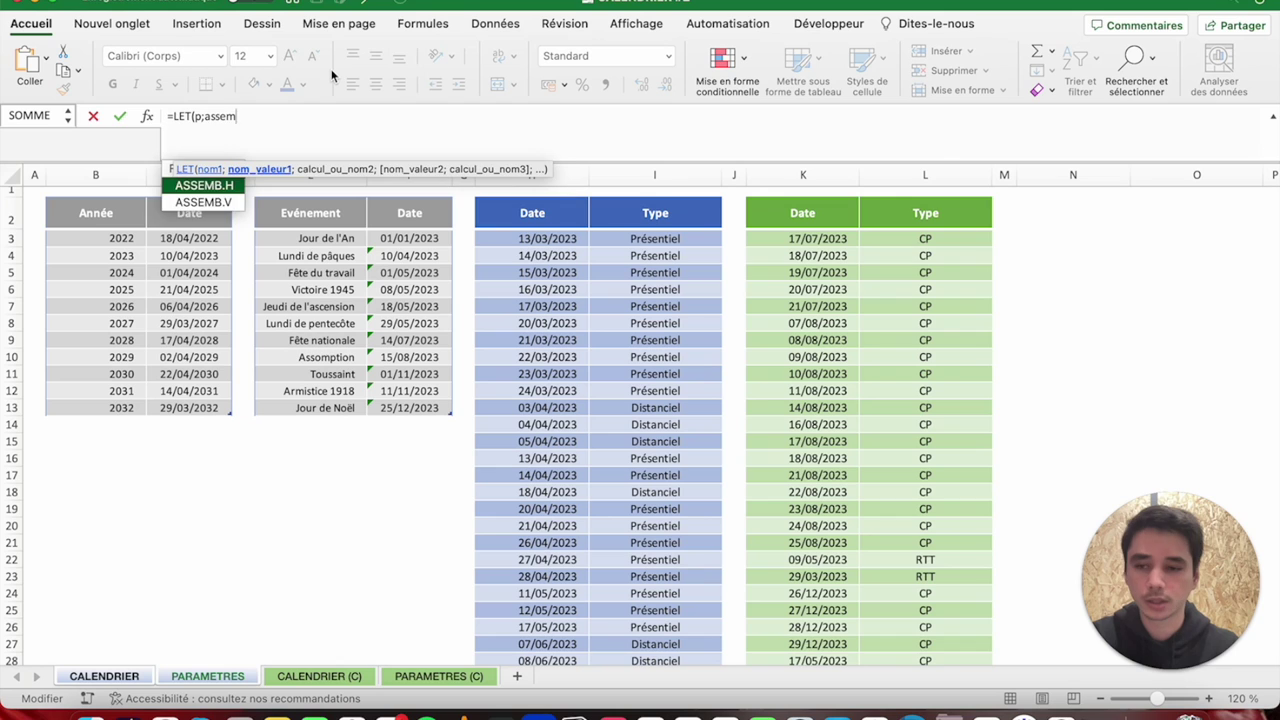
key(Down)
key(Tab)
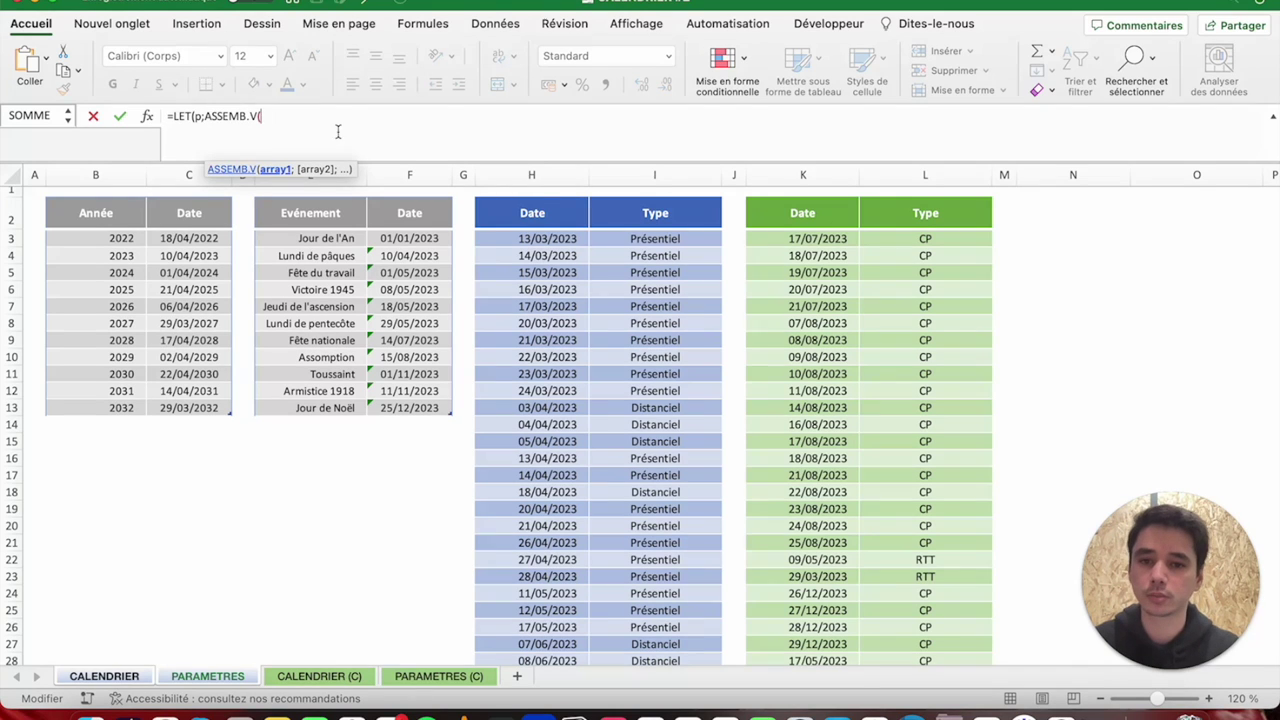
click(503, 209)
key(shift+Right)
key(ctrl+shift+Down)
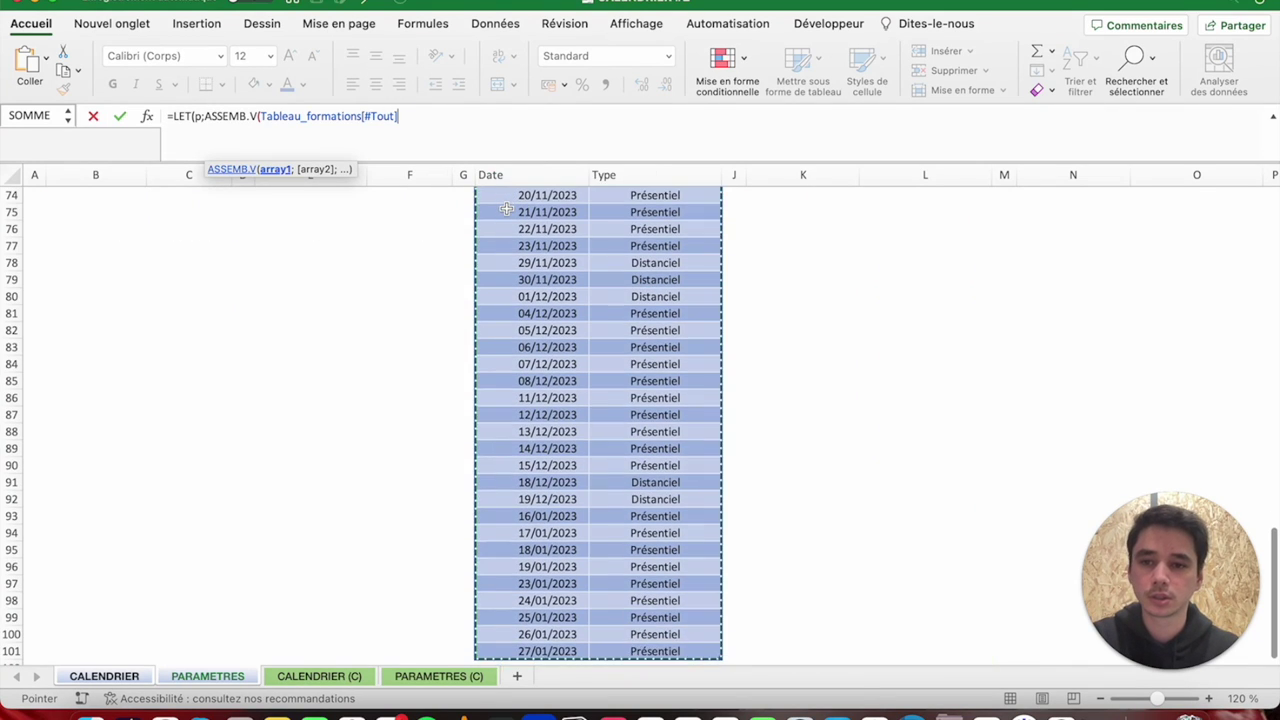
text(;)
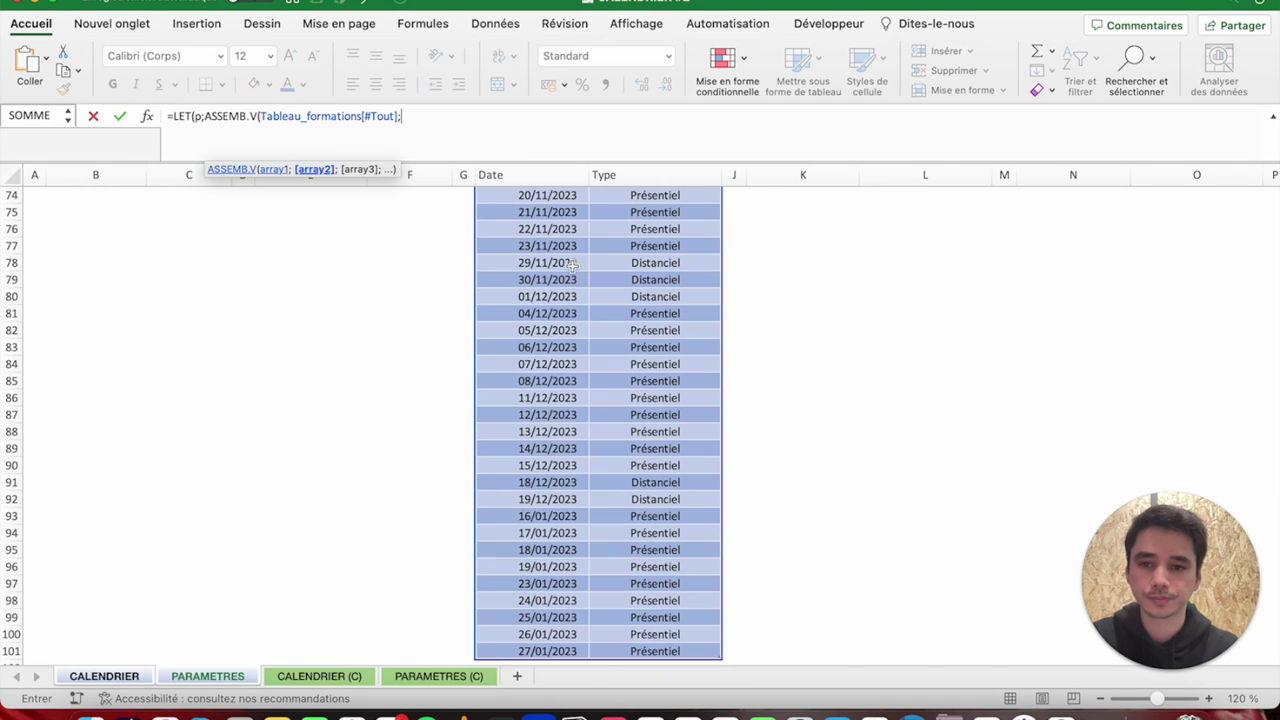
Add the whole Tableau_conges table as the second array and close ASSEMB.V.
scroll(565, 260, up, 15)
click(783, 213)
click(783, 213)
key(shift+Right)
key(ctrl+shift+Down)
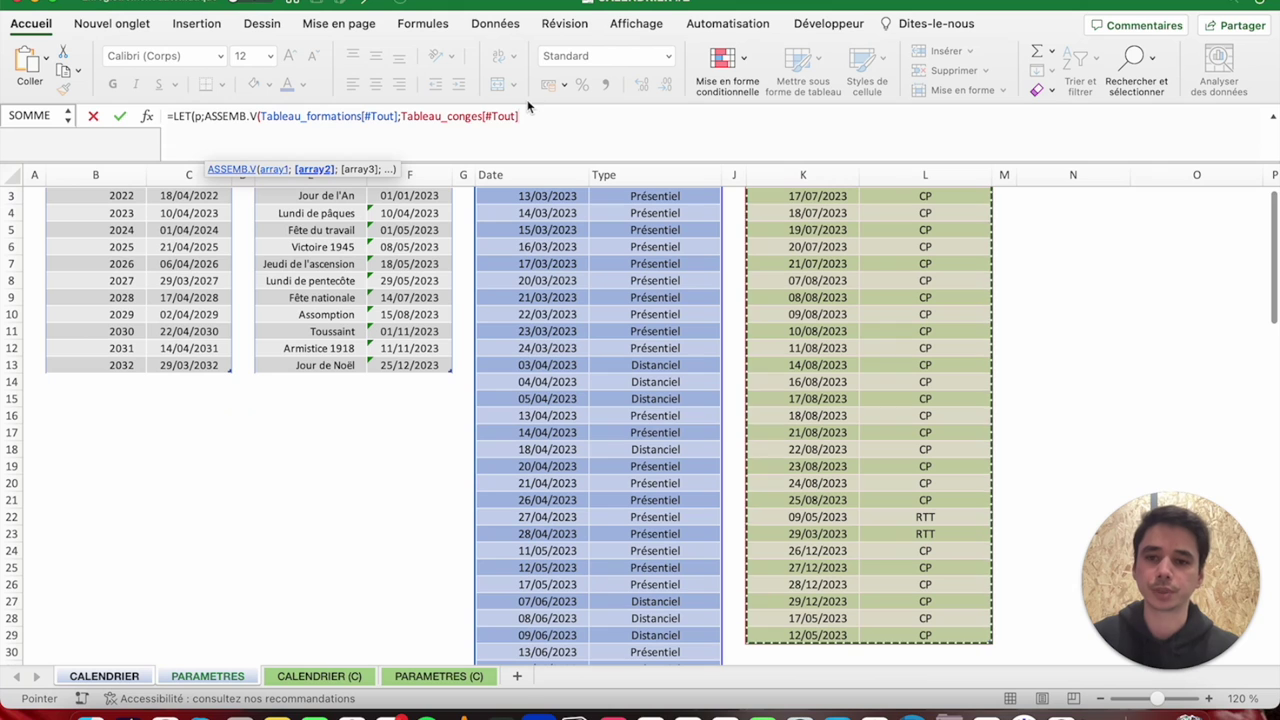
text())
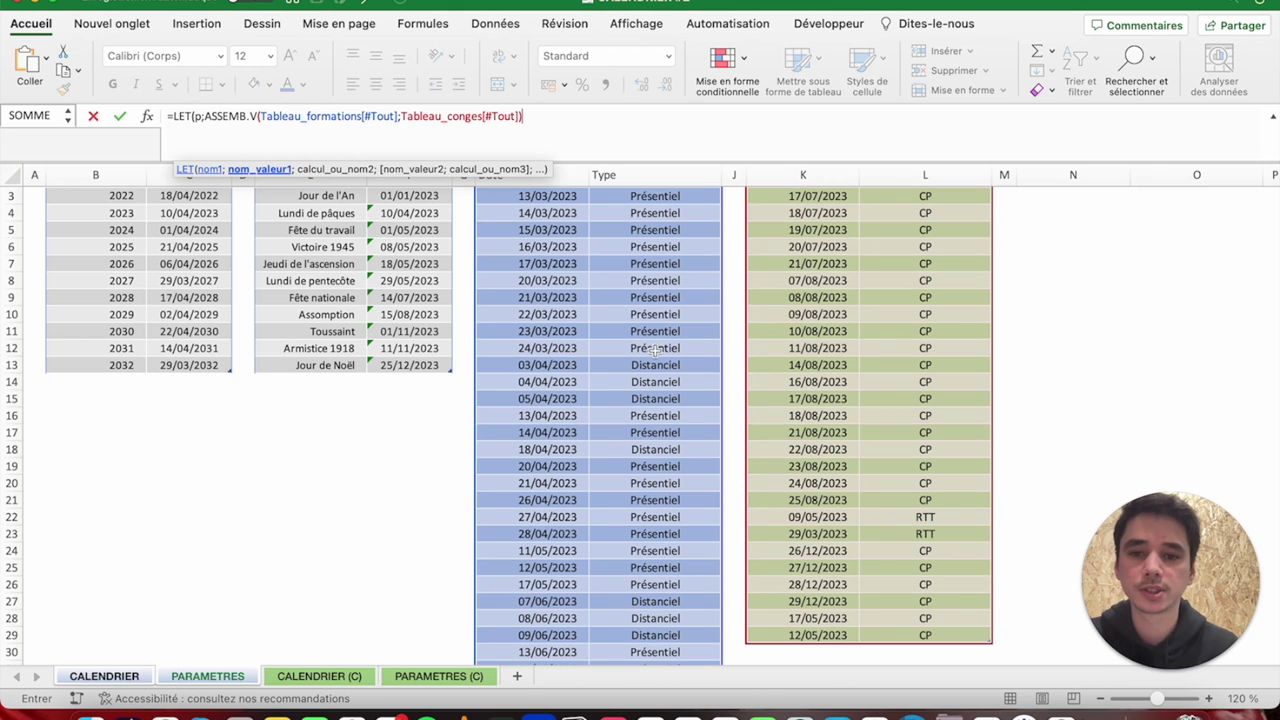
scroll(645, 235, up, 2)
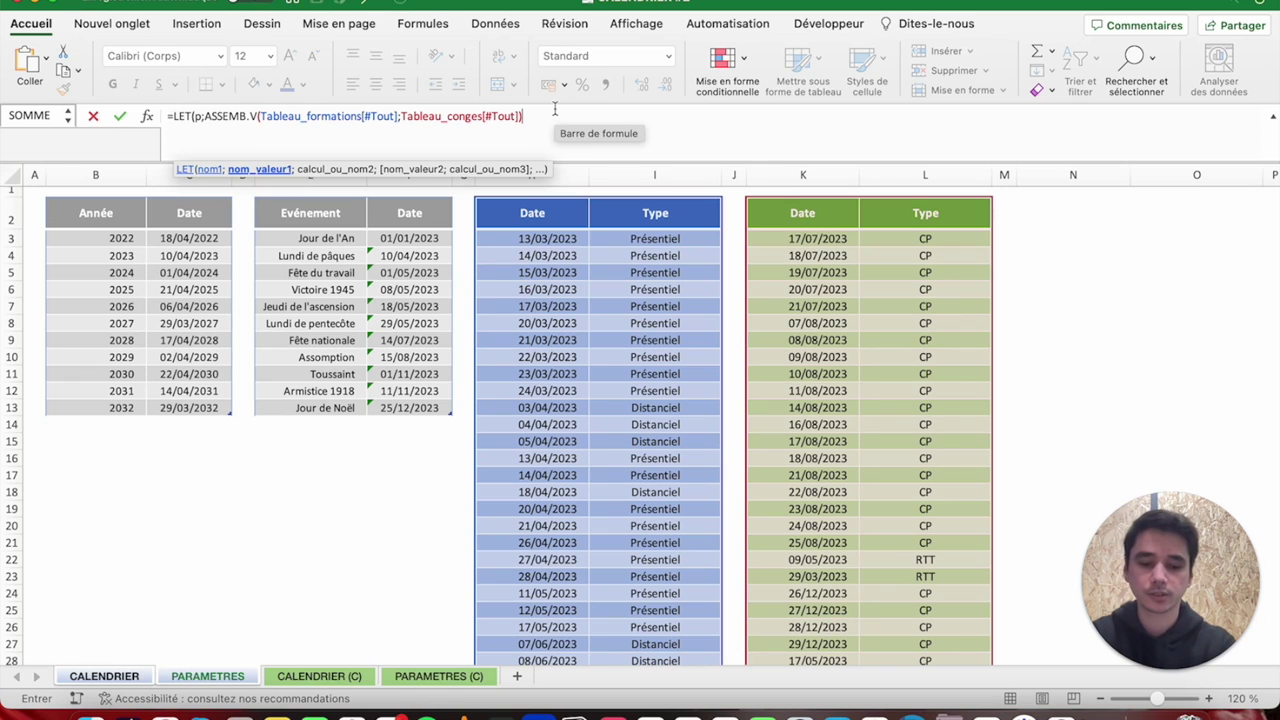
text(;)
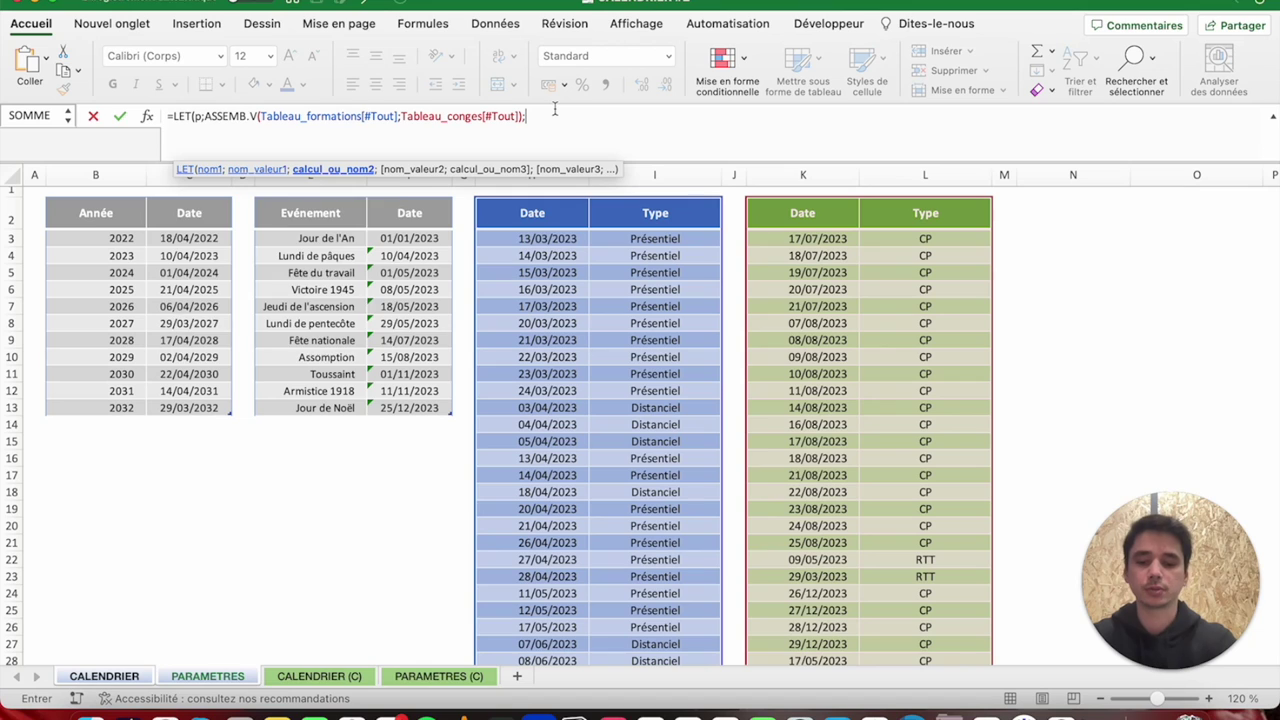
Start INDEX(p;EQUIV( using CALENDRIER!C11 as the lookup date.
text(INDEX()
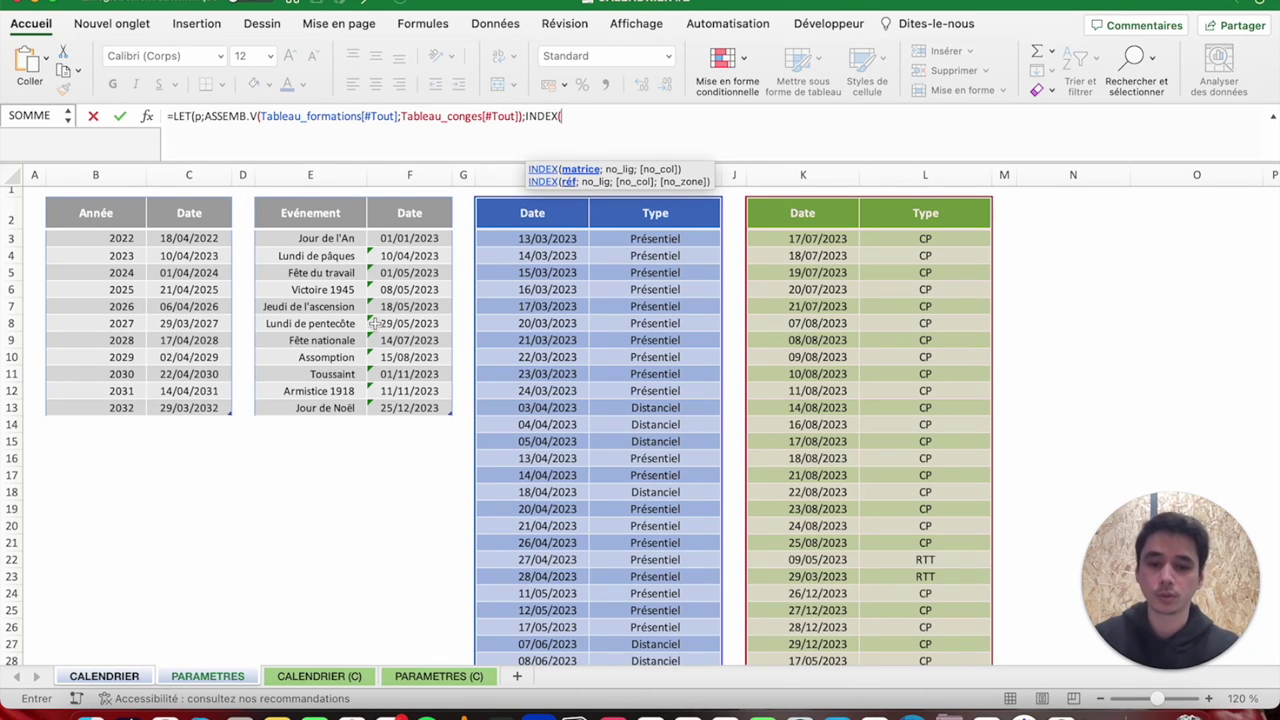
text(p)
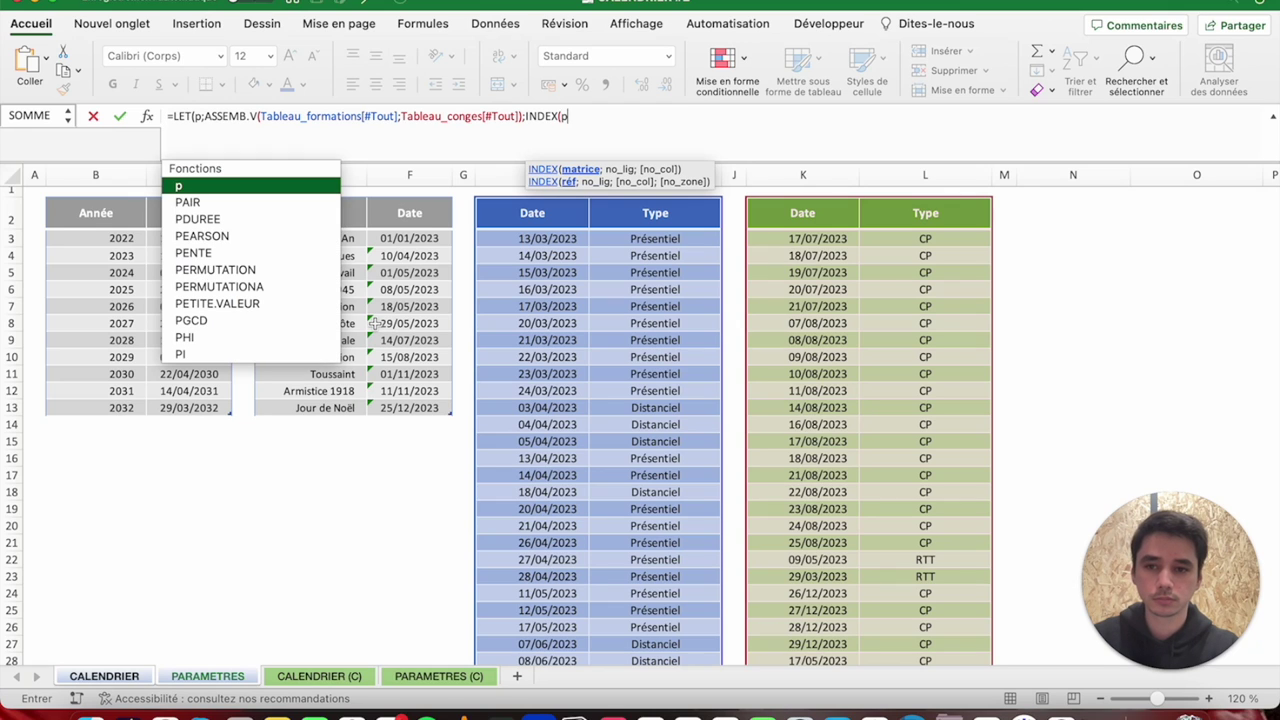
text(;)
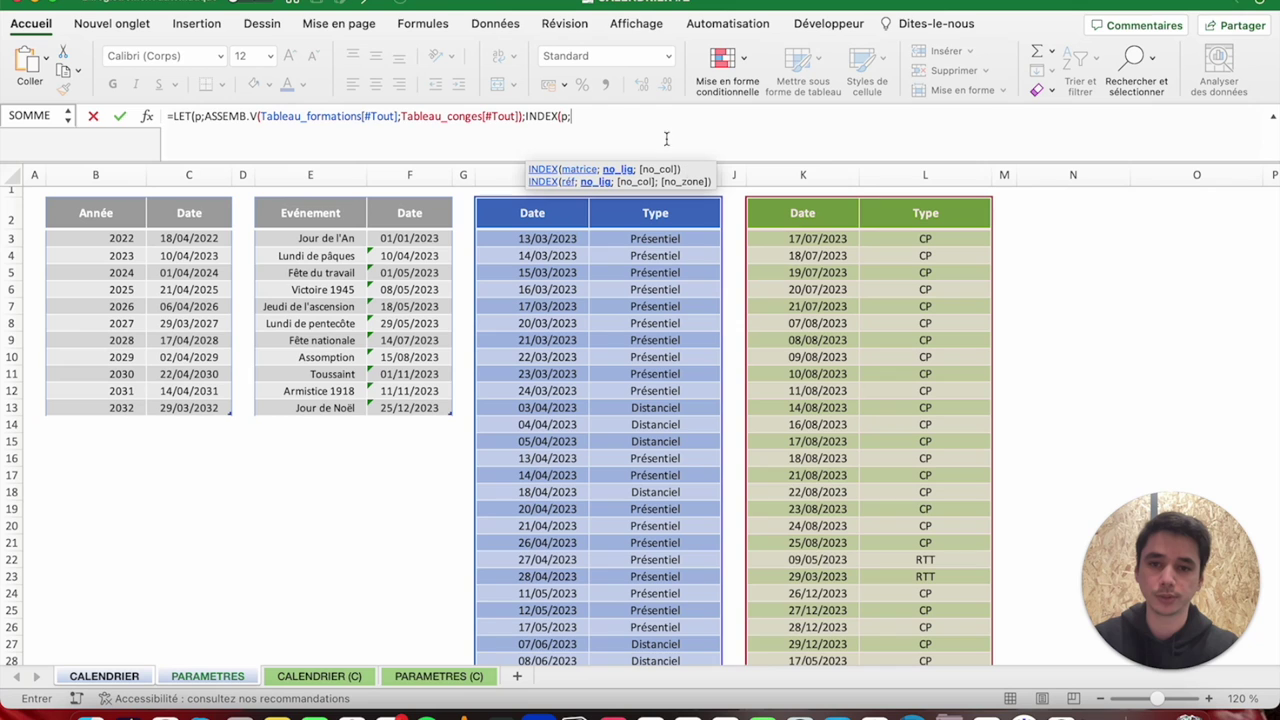
text(EQU)
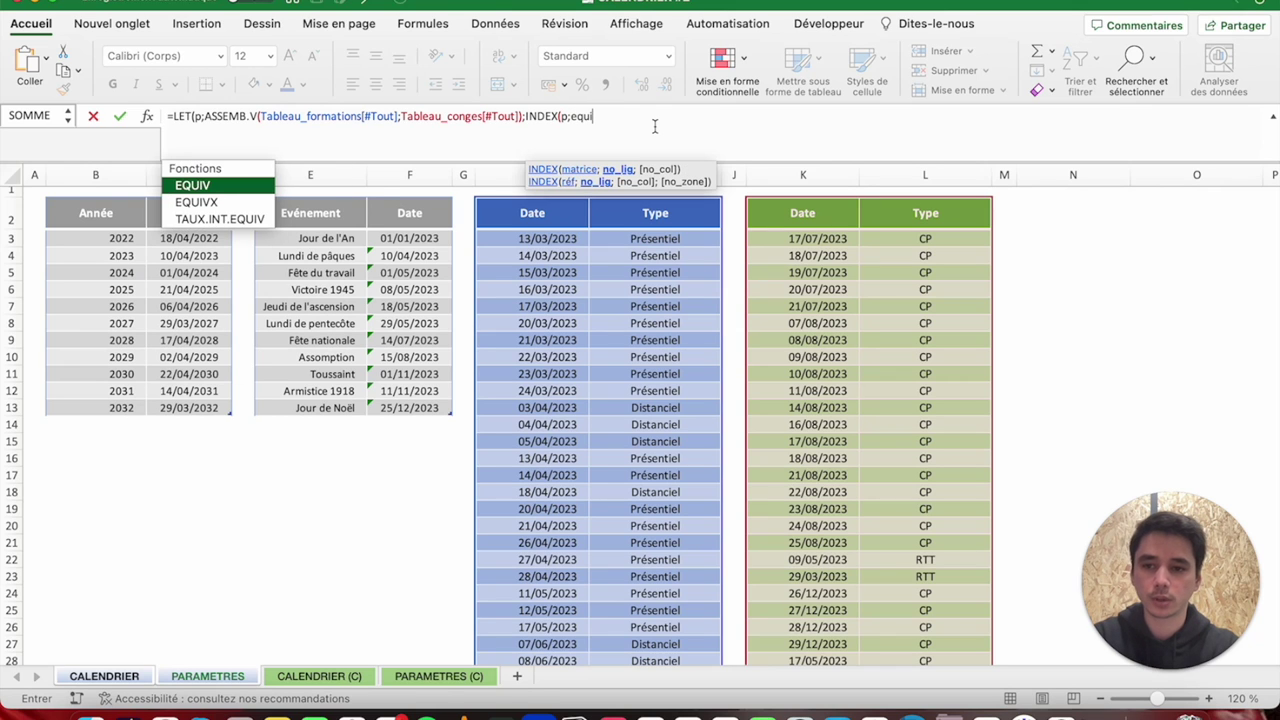
text(IV(CALENDRIER!)
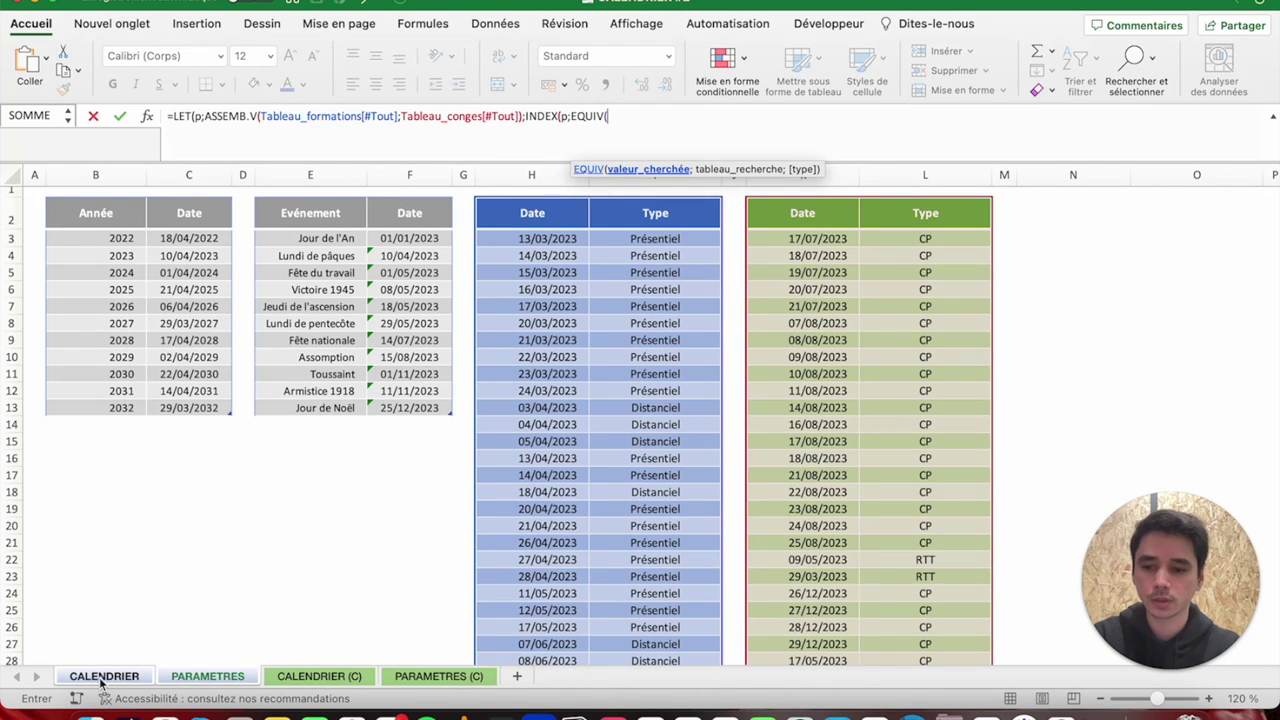
click(104, 676)
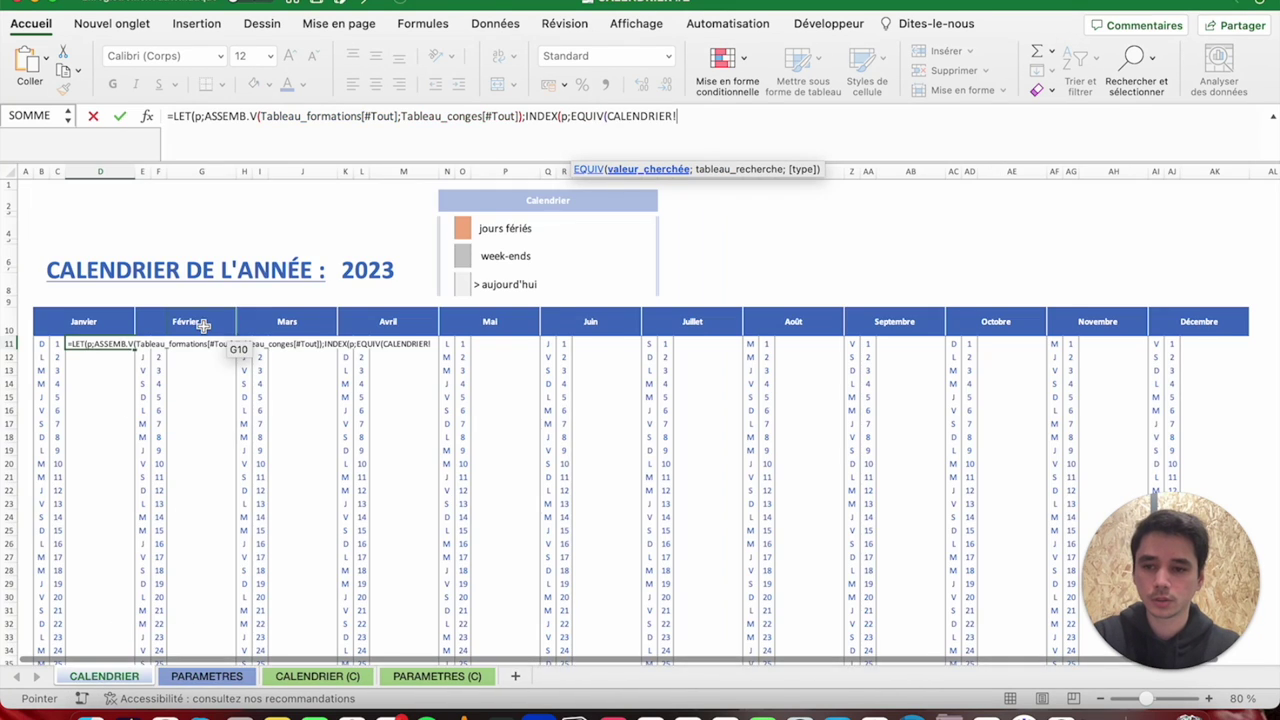
click(58, 343)
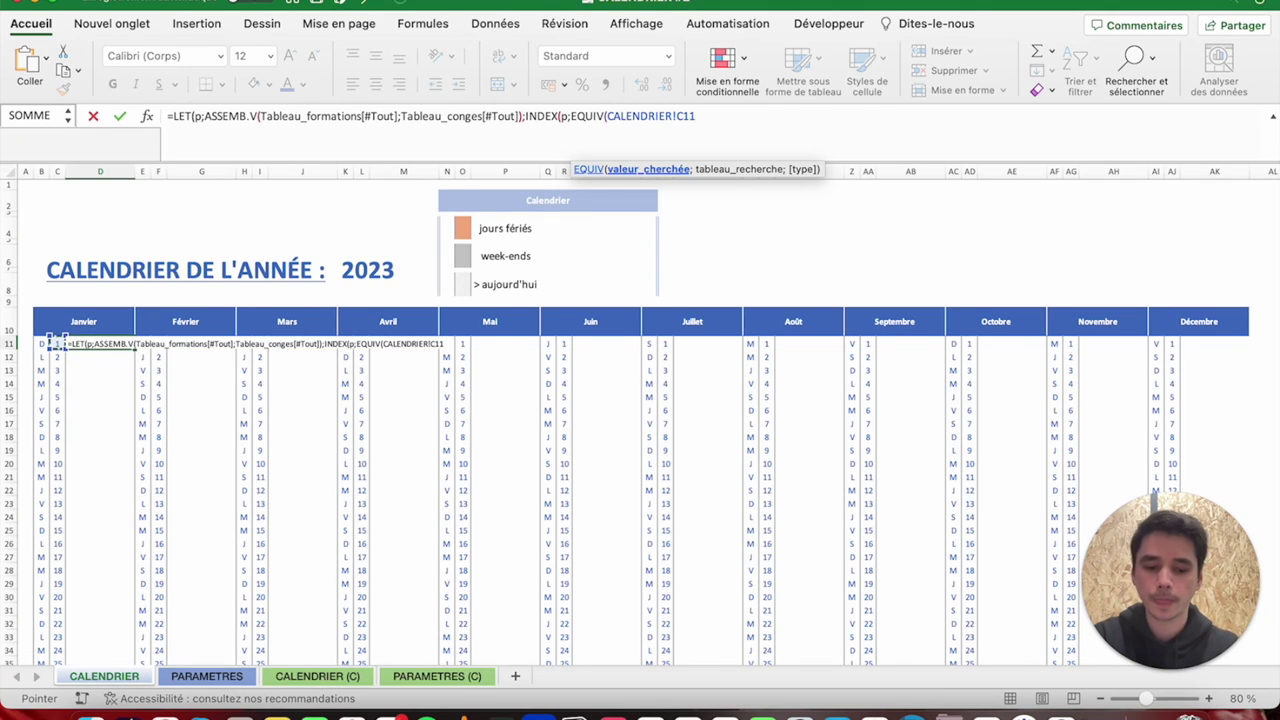
Finish the lookup with CHOISIRCOLS(p;1), exact match and column 2, then attempt to commit.
text(;)
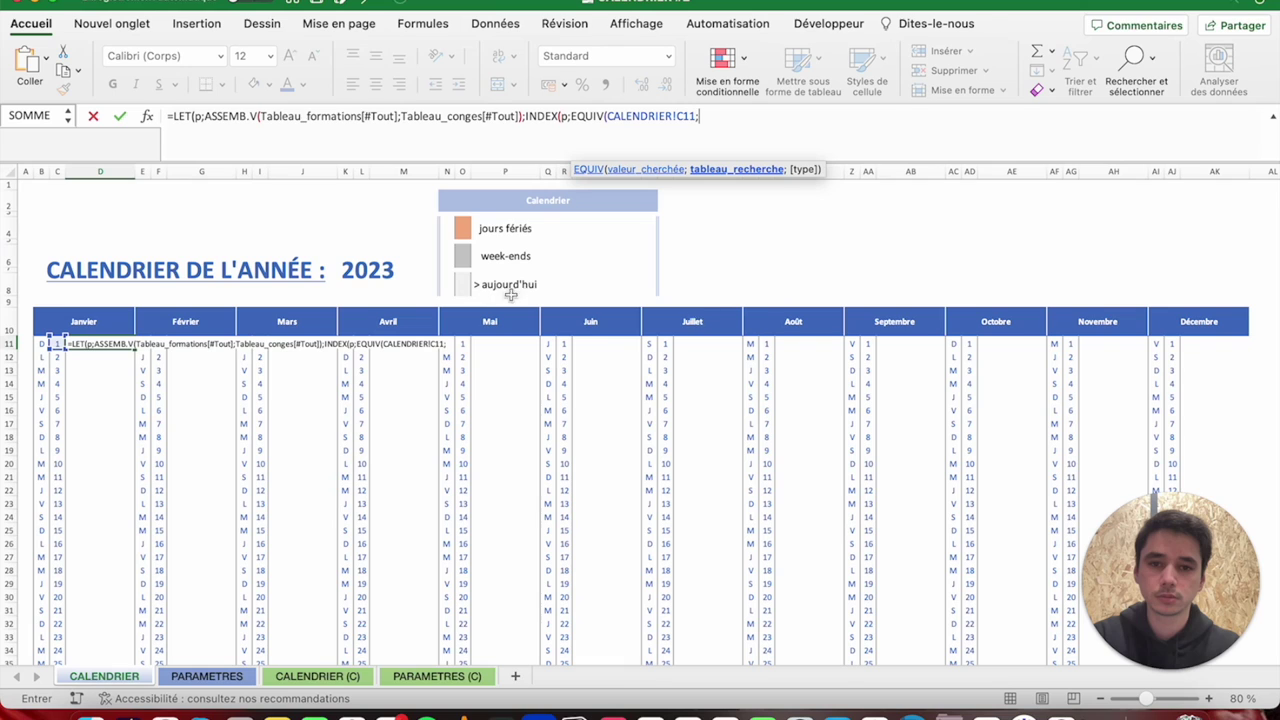
text(choisi)
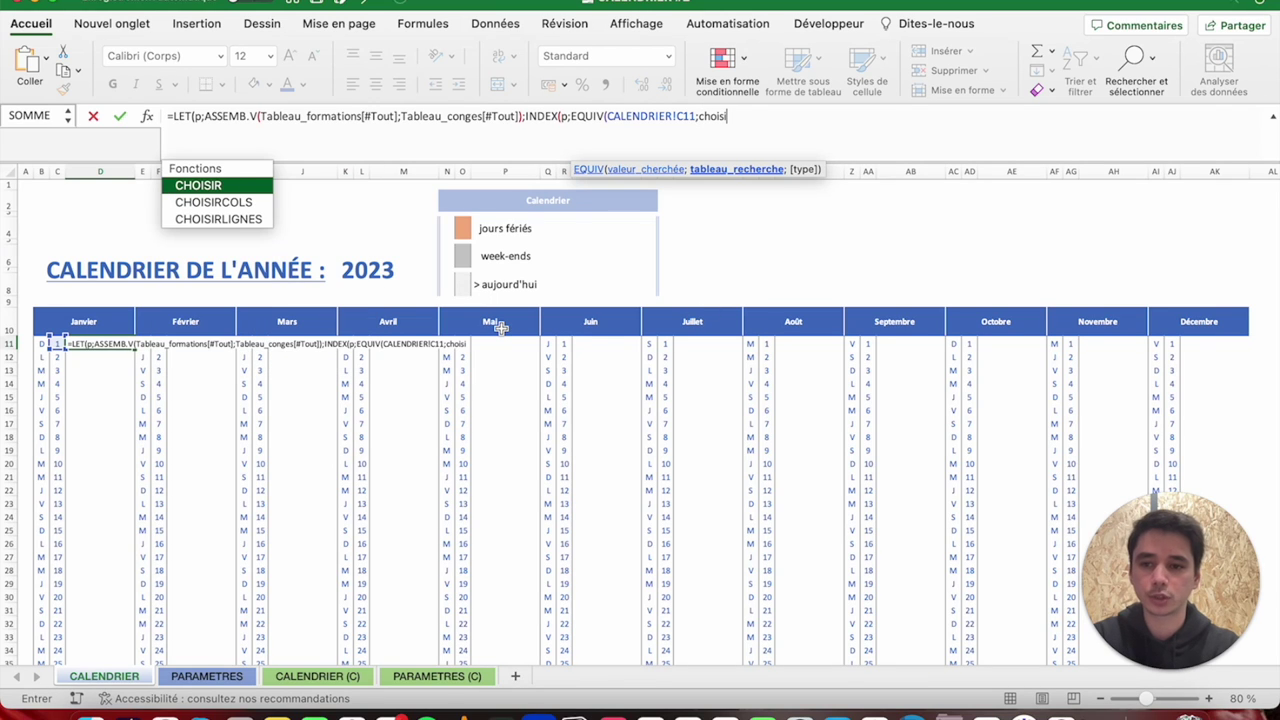
key(Down)
key(Tab)
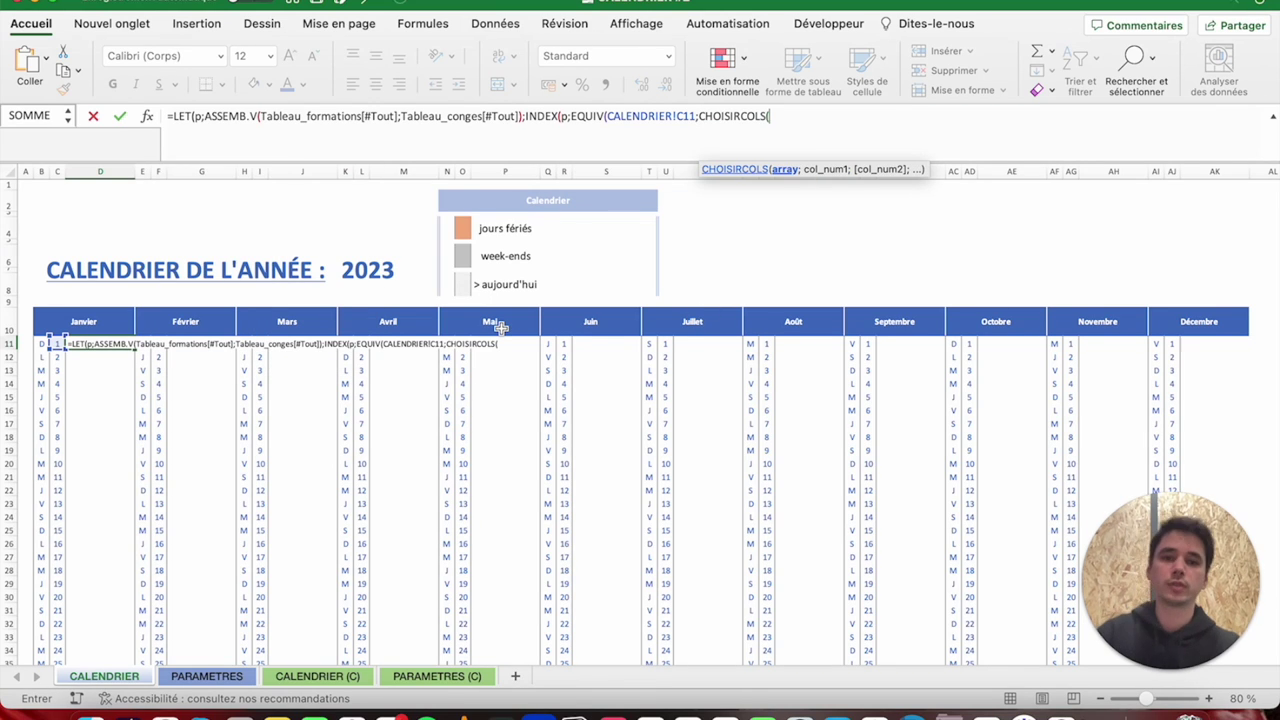
text(p)
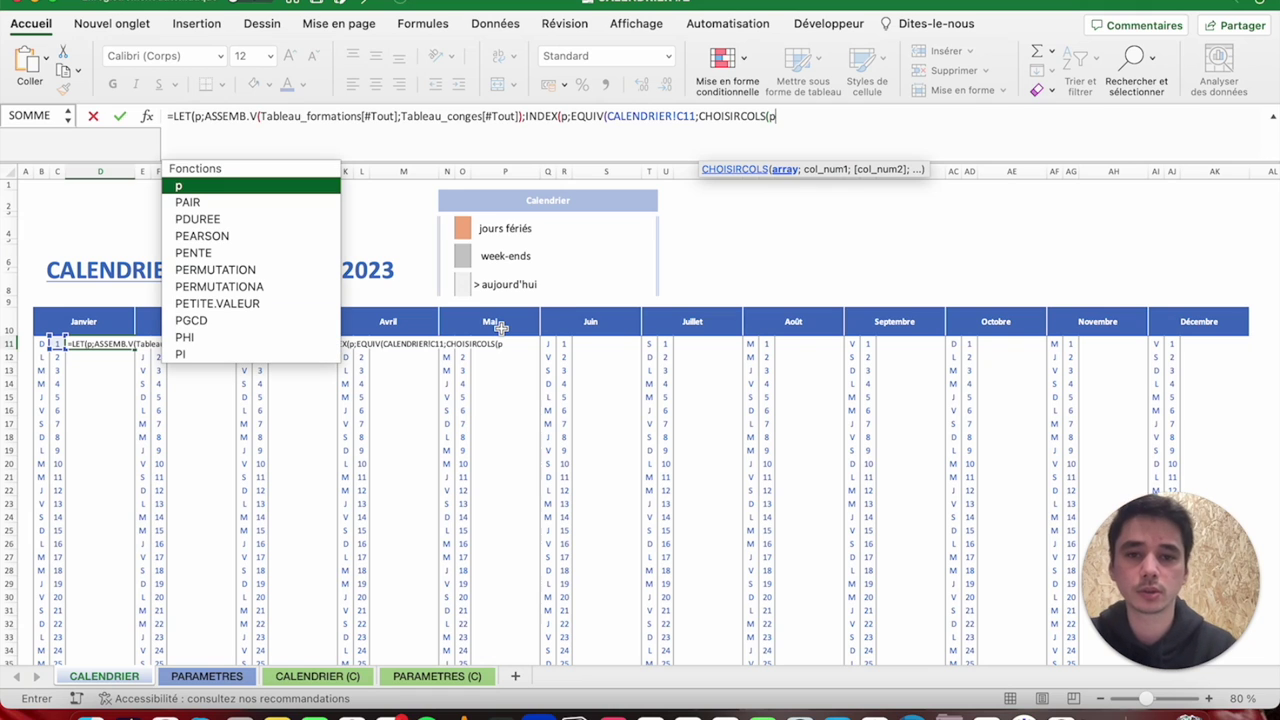
text(;1)
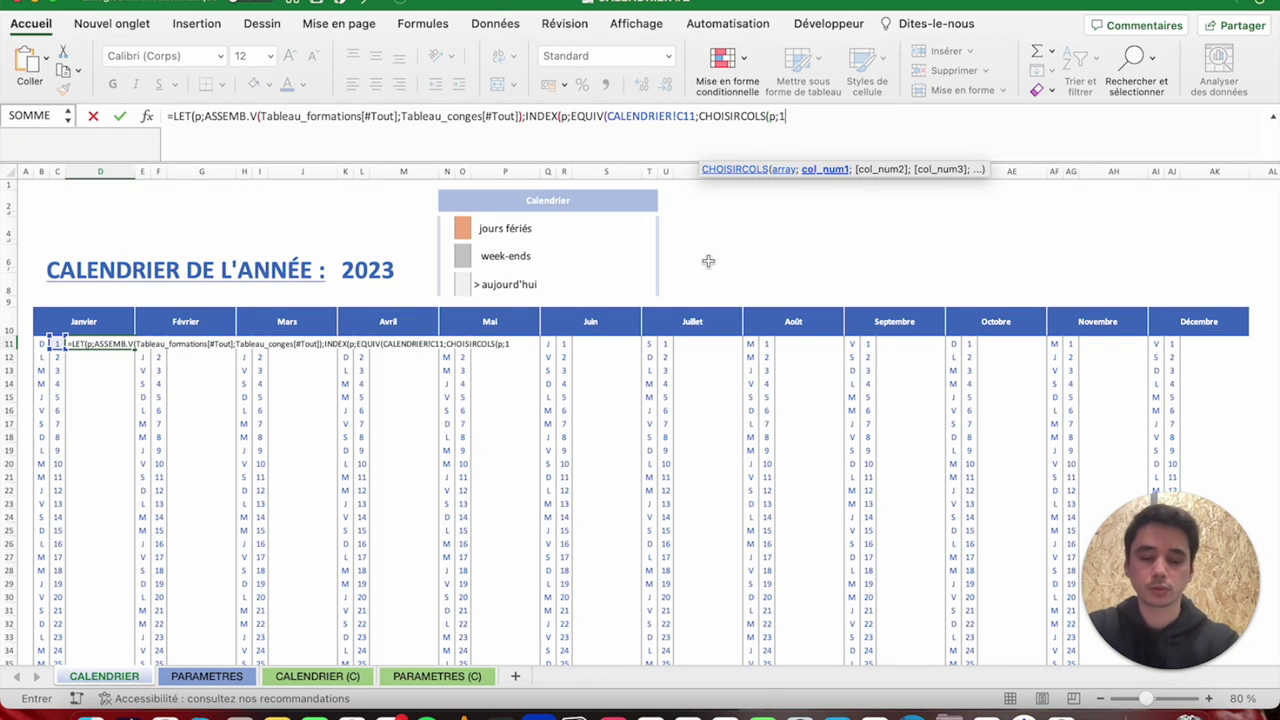
text())
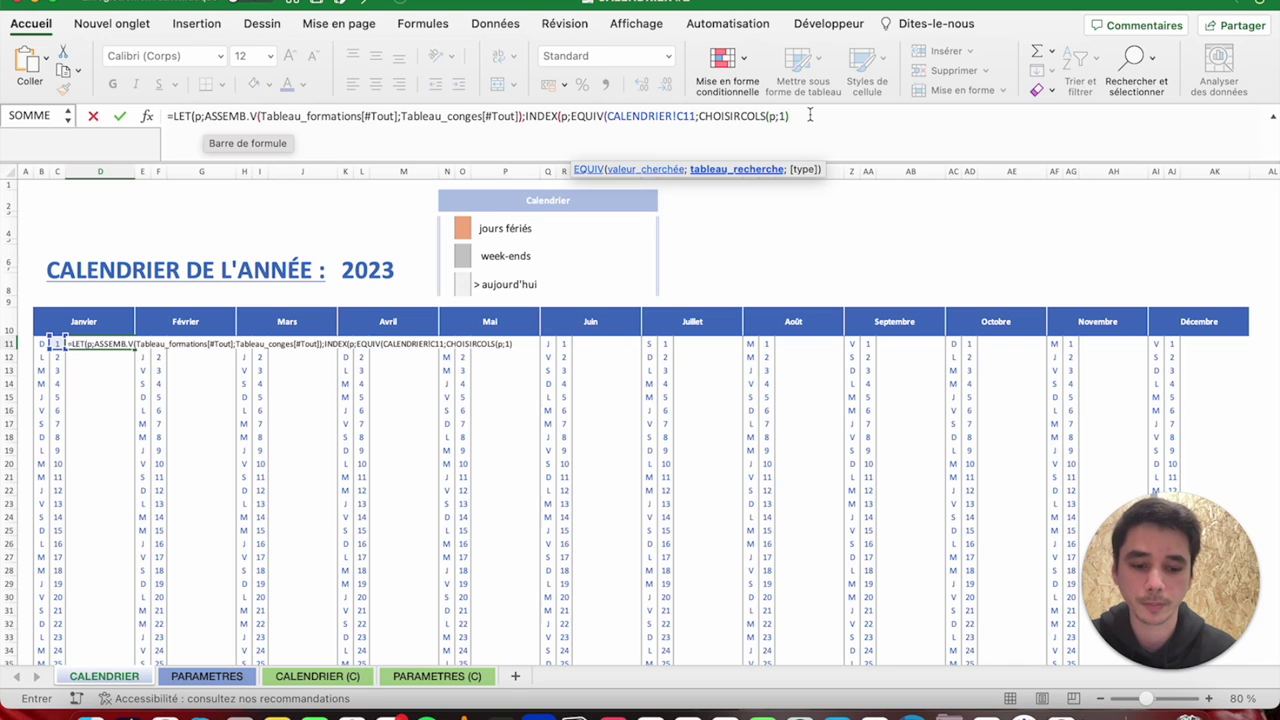
text(;1)
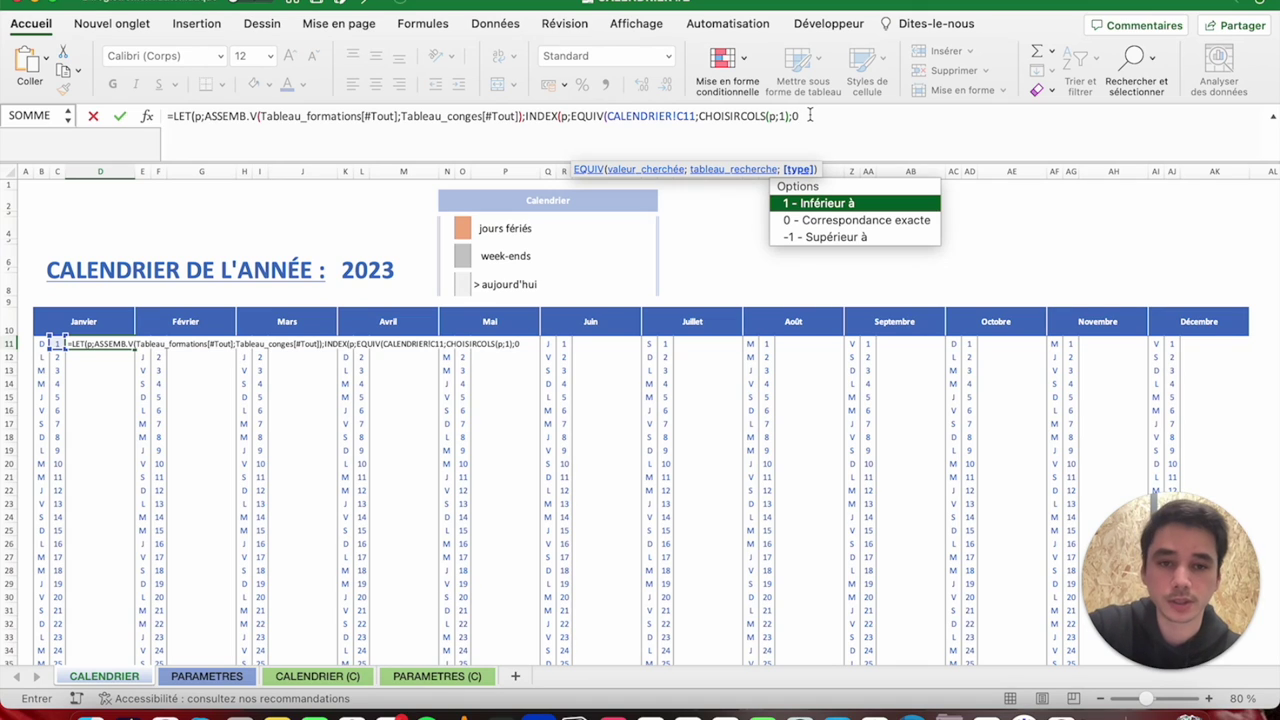
text())
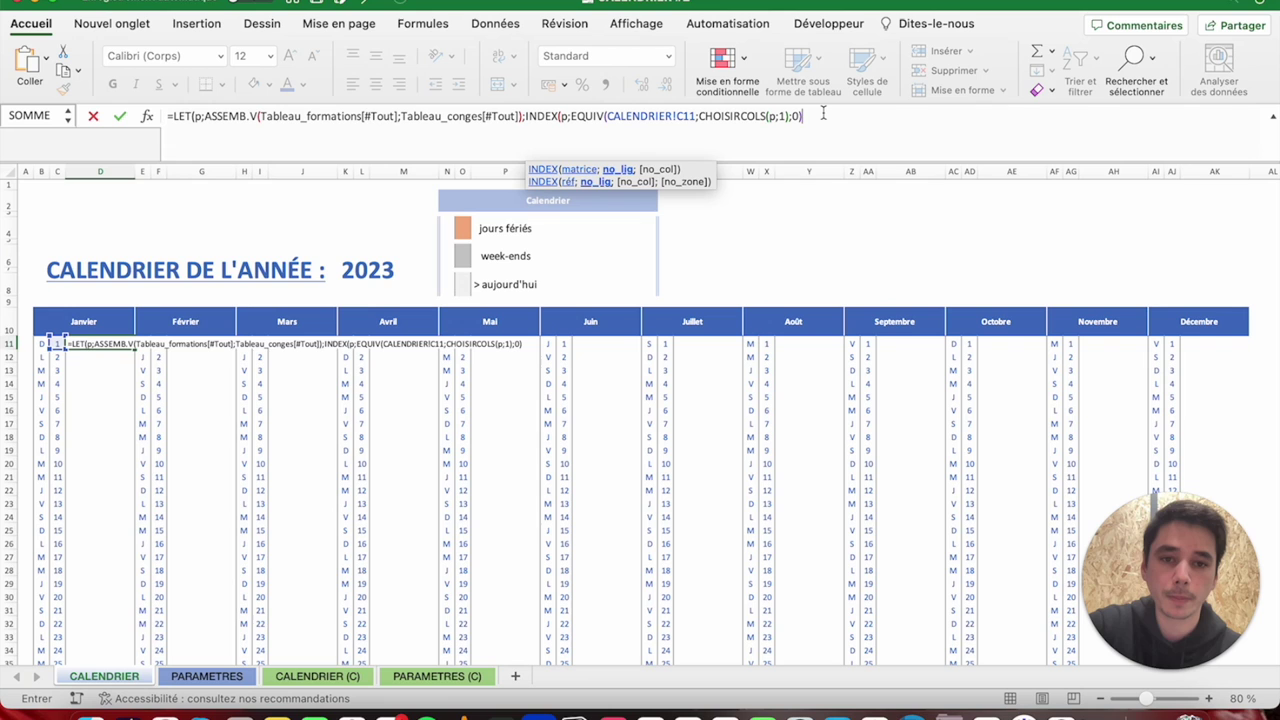
text(;2)
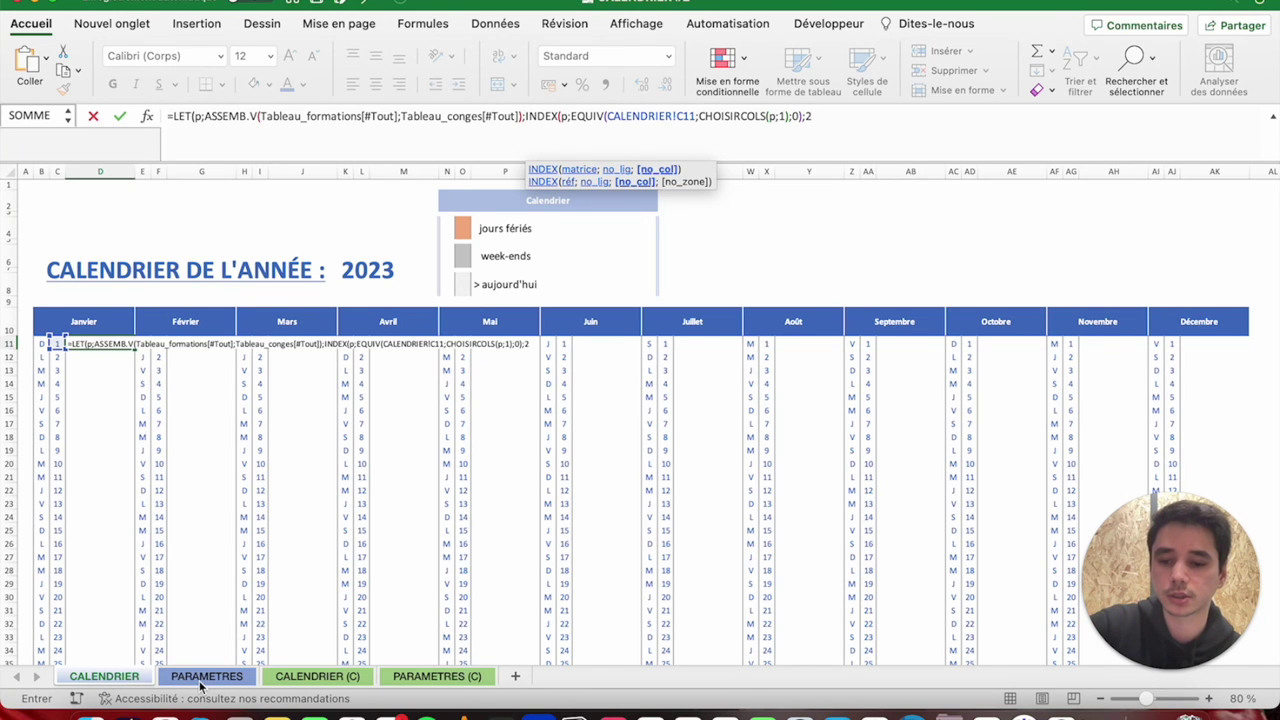
key(Return)
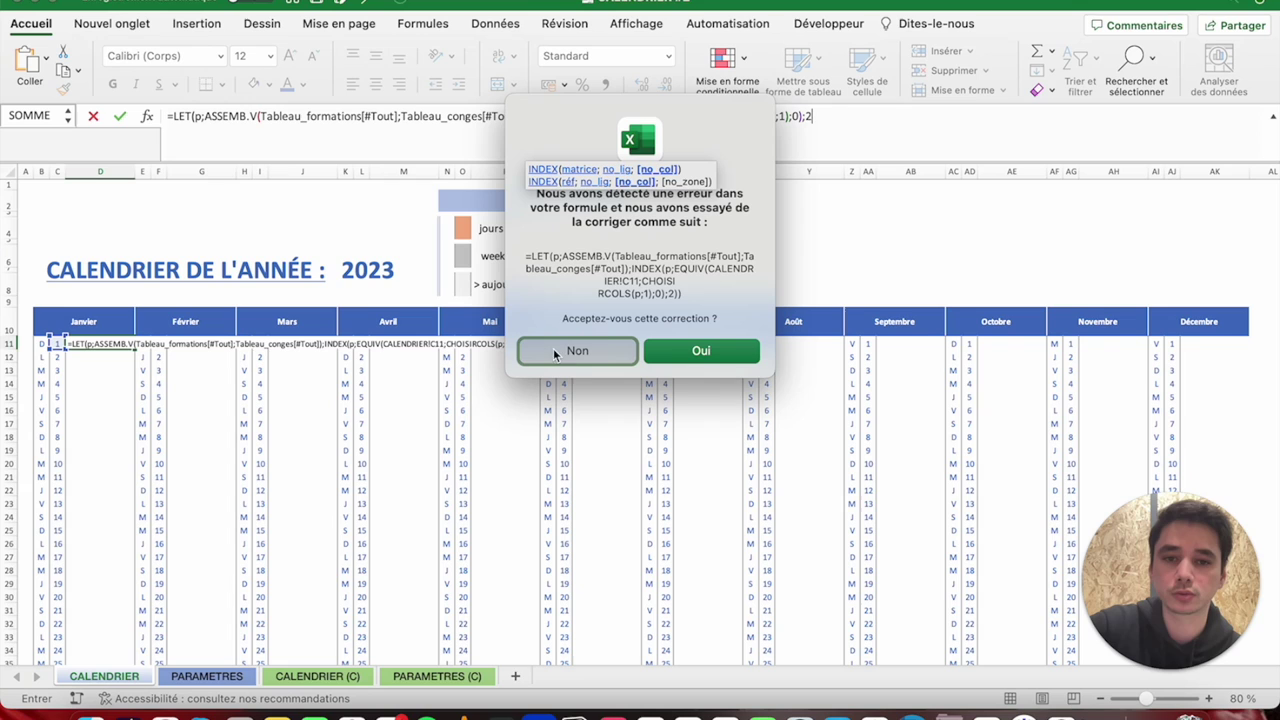
Decline Excel's correction, remove the stray CALENDRIER! reference and close the D11 formula's parentheses.
click(580, 351)
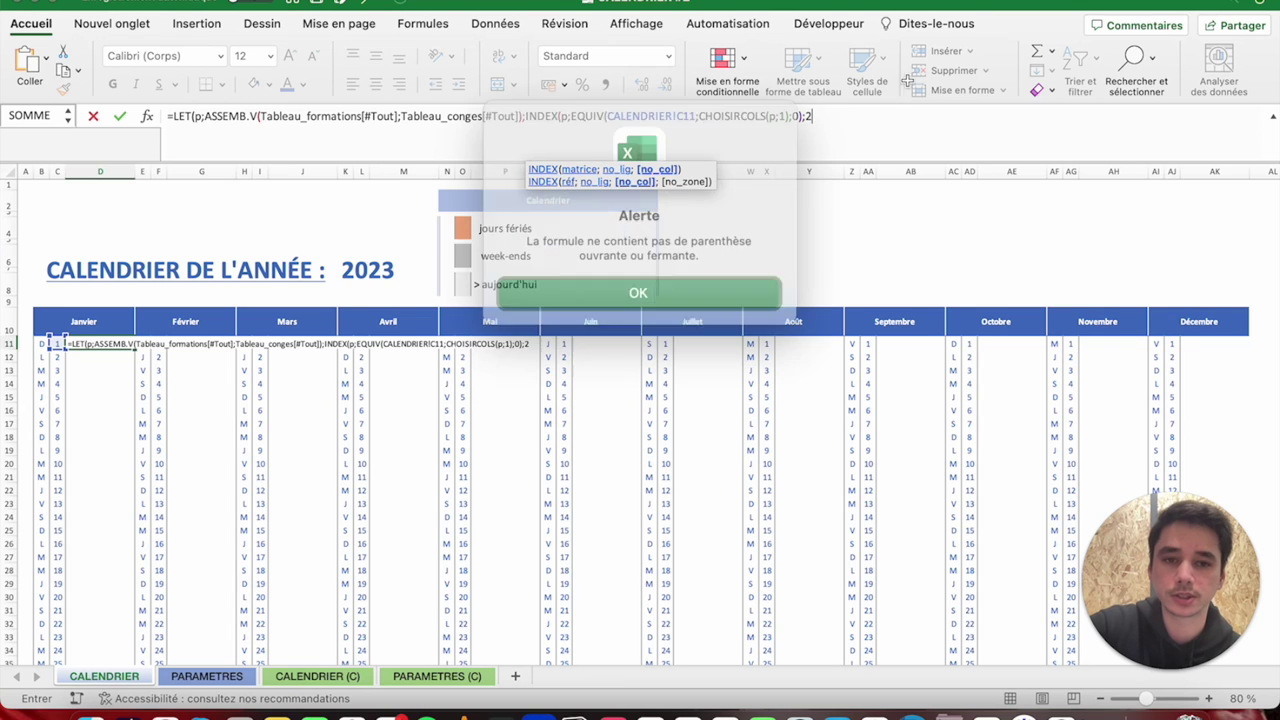
click(667, 287)
key(BackSpace)
key(BackSpace)
key(BackSpace)
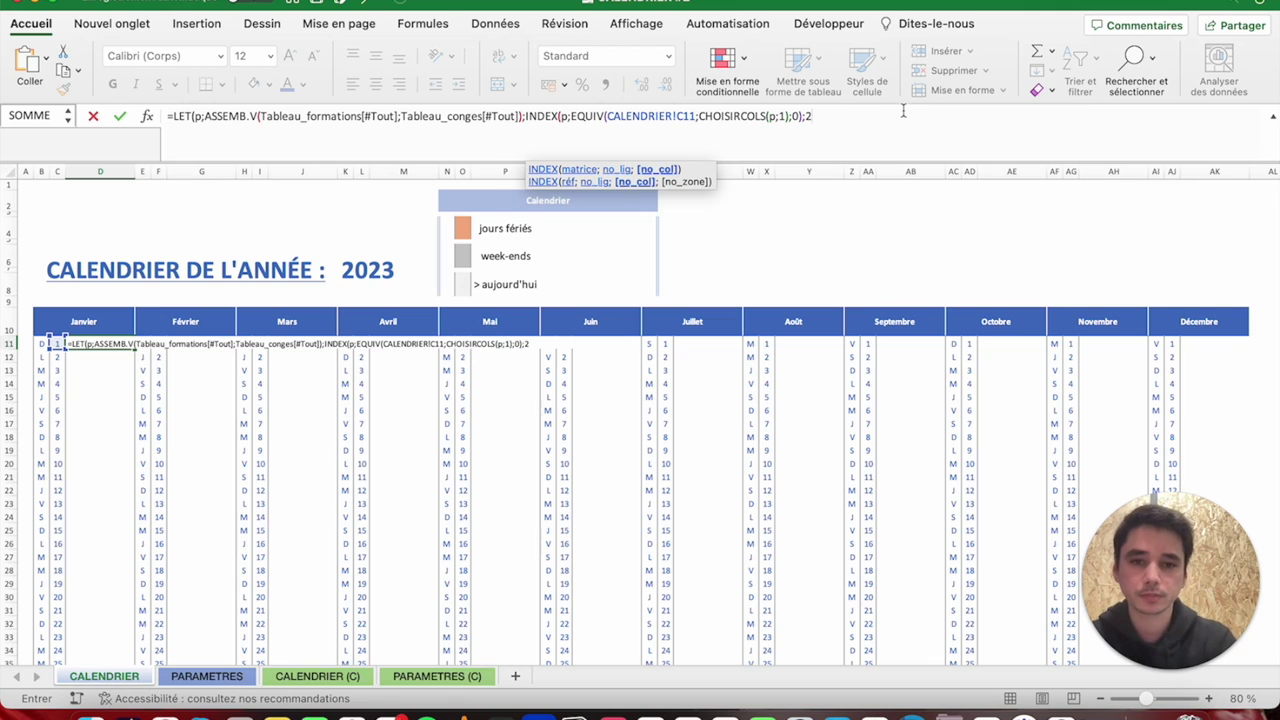
text())
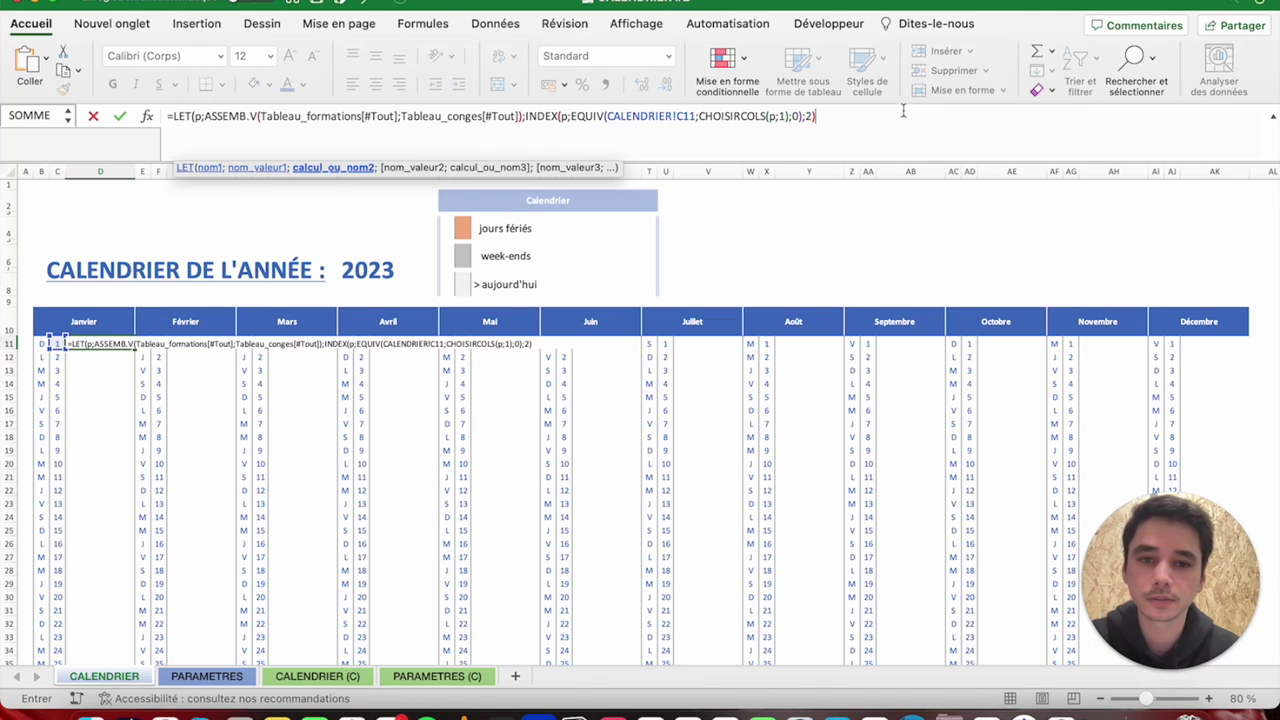
text())
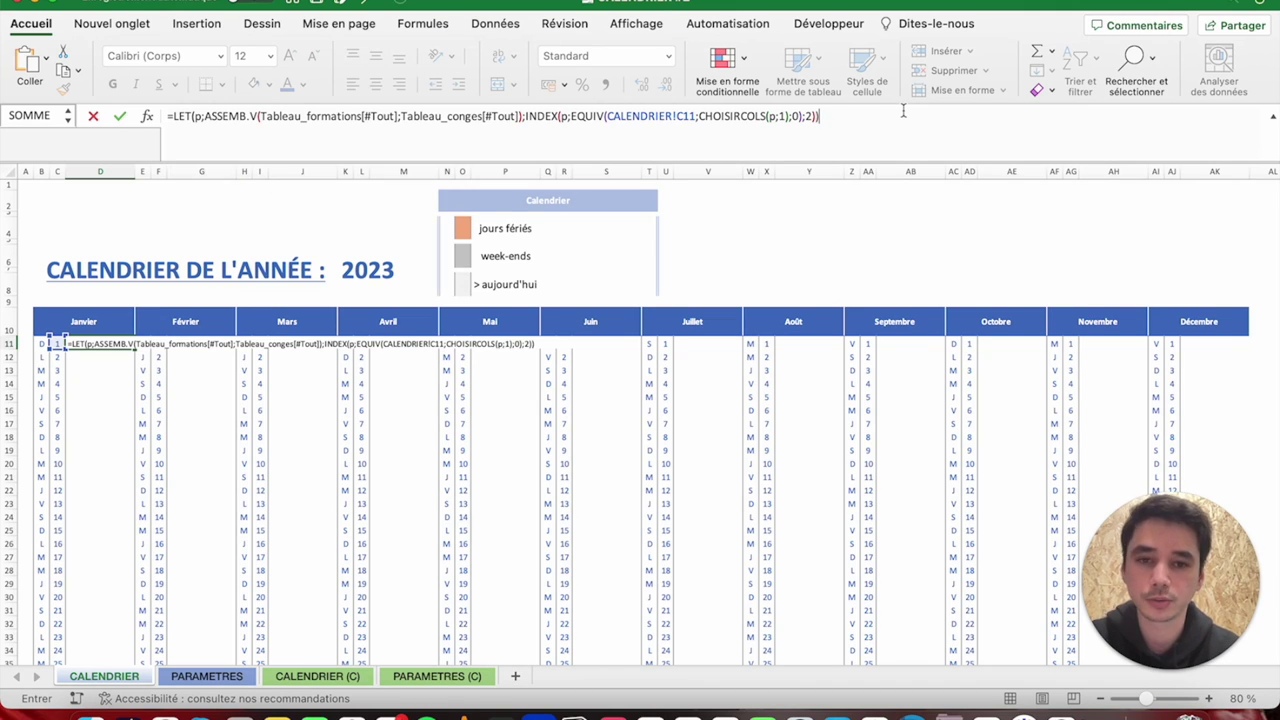
key(Return)
Try filling the D11 formula down the January column to D33, then undo it.
click(85, 345)
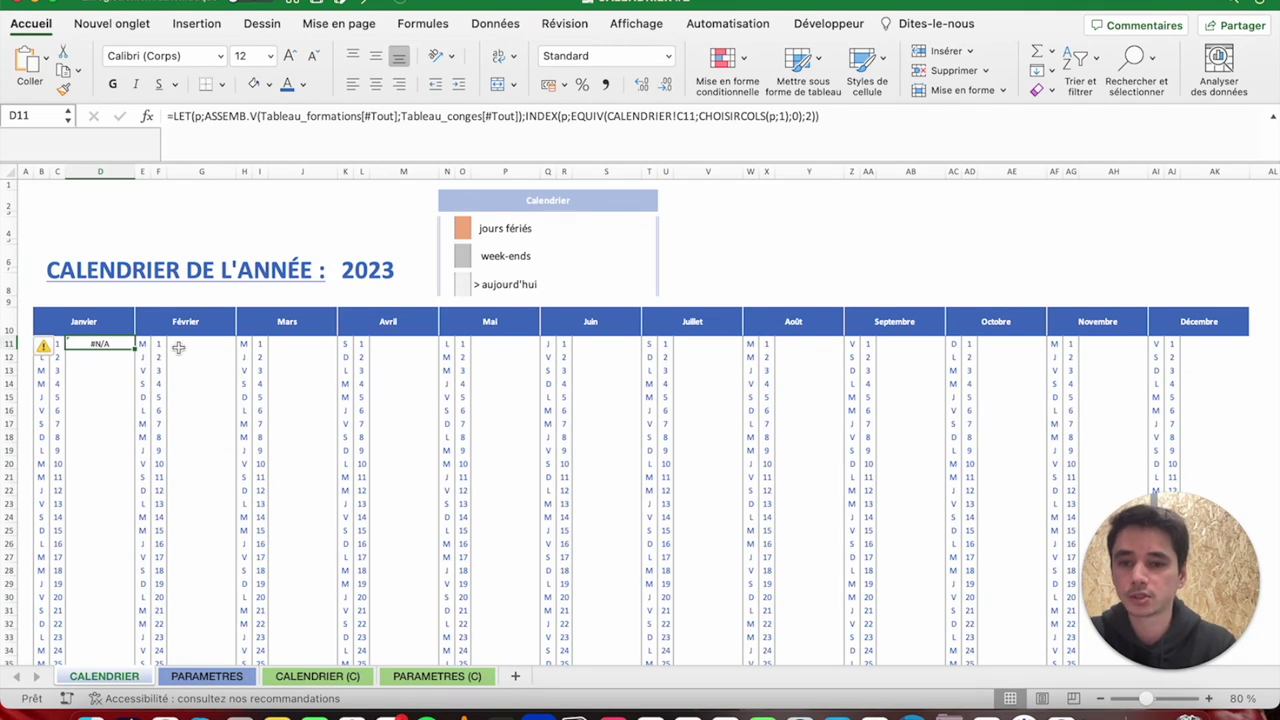
drag(134, 350, 134, 640)
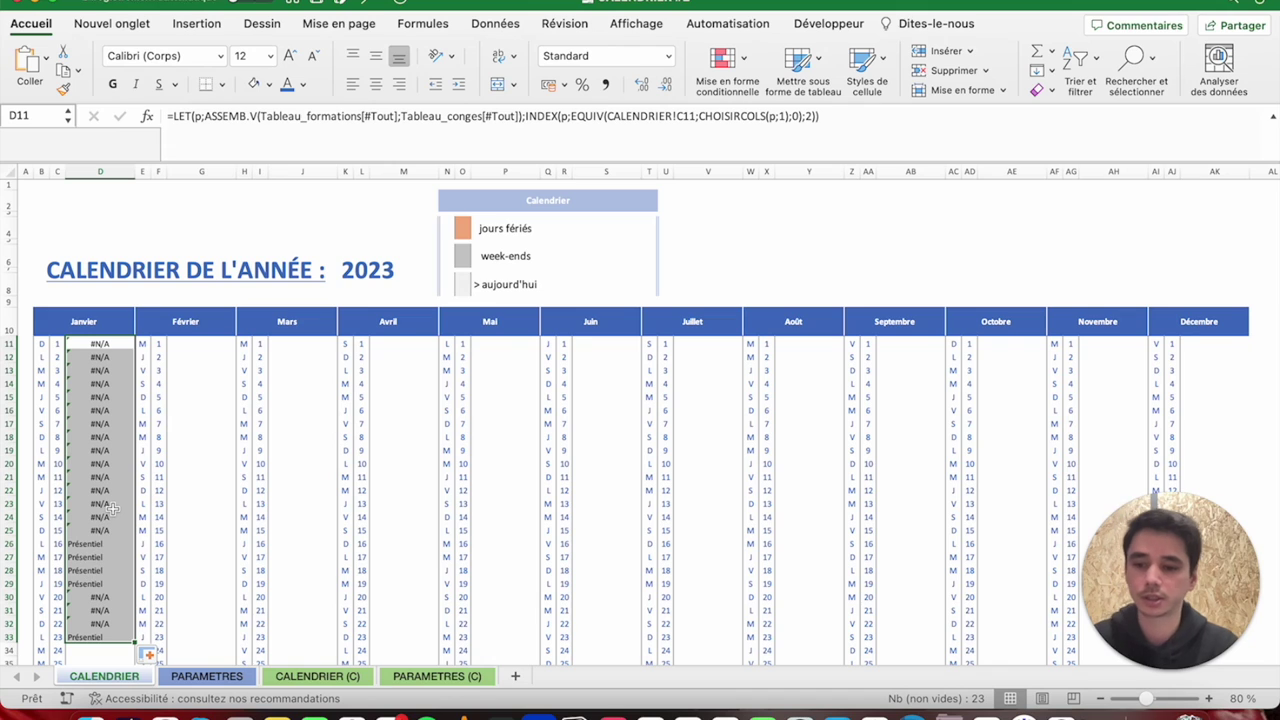
key(ctrl+z)
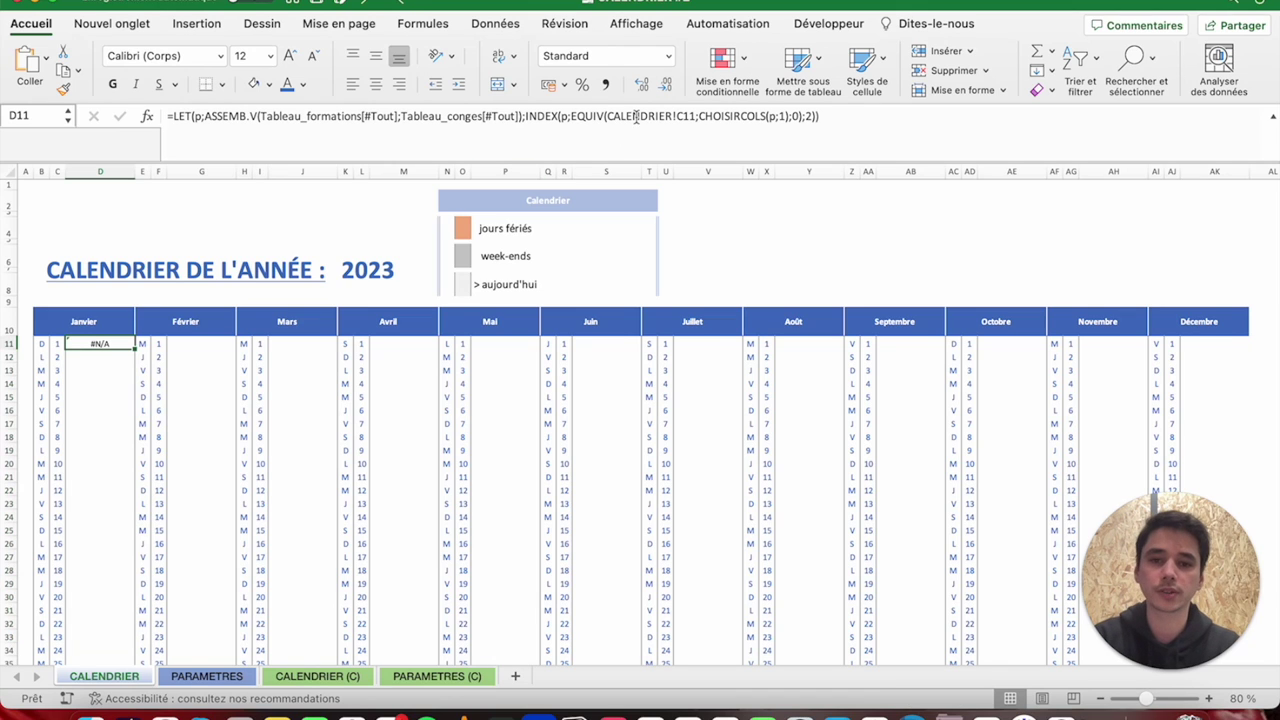
Make C11 a spill reference C11# and check January's Présentiel and #N/A results.
click(695, 116)
text(#)
key(Return)
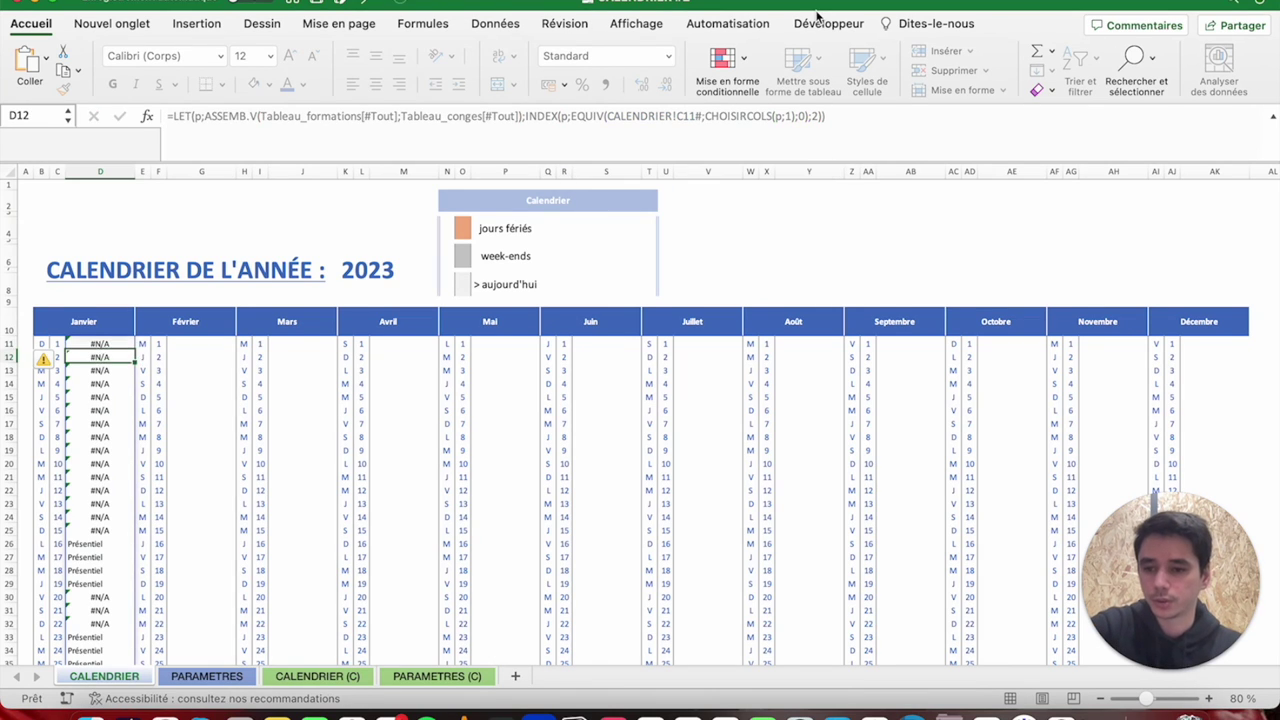
key(Up)
scroll(810, 230, down, 5)
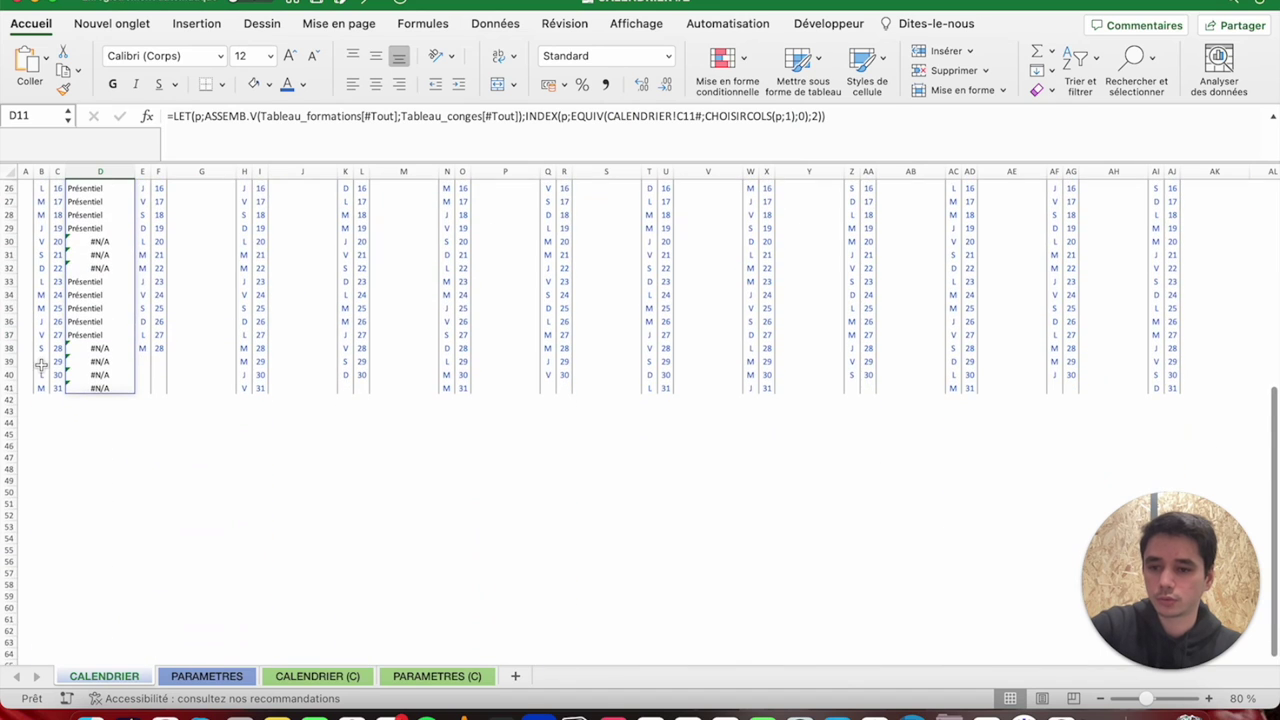
scroll(42, 366, up, 10)
scroll(121, 317, down, 2)
scroll(121, 317, down, 2)
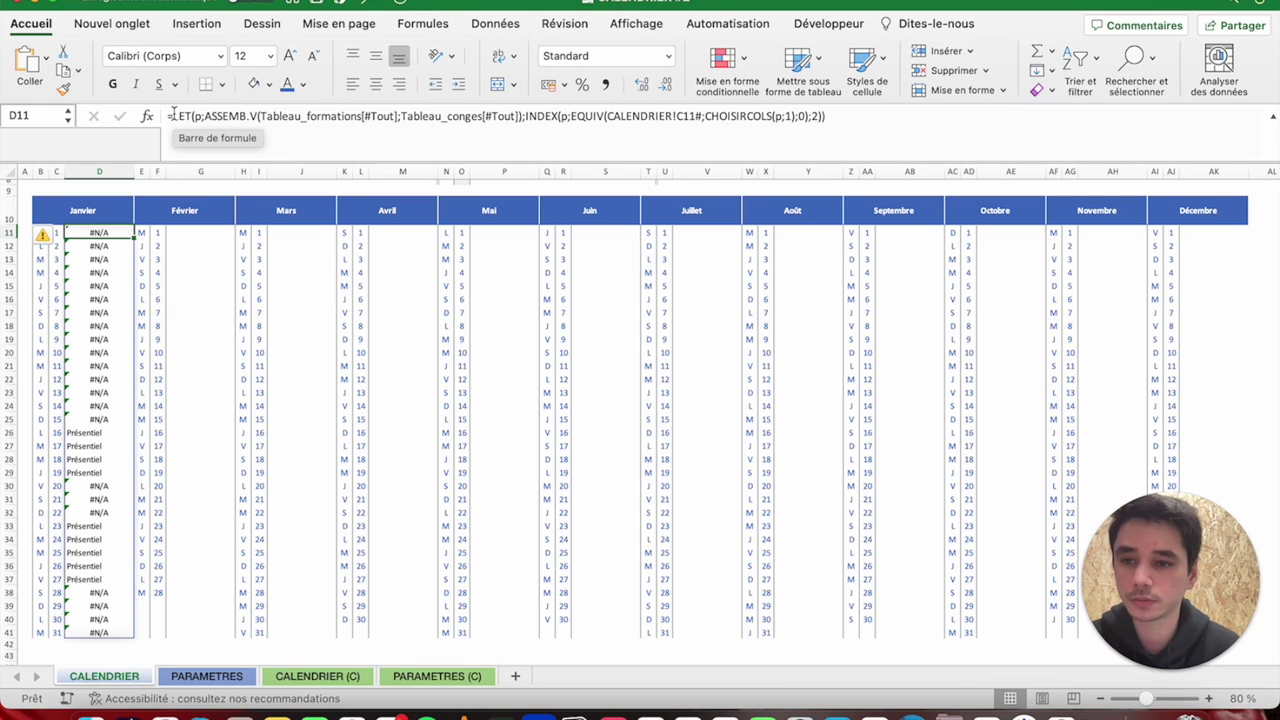
click(172, 115)
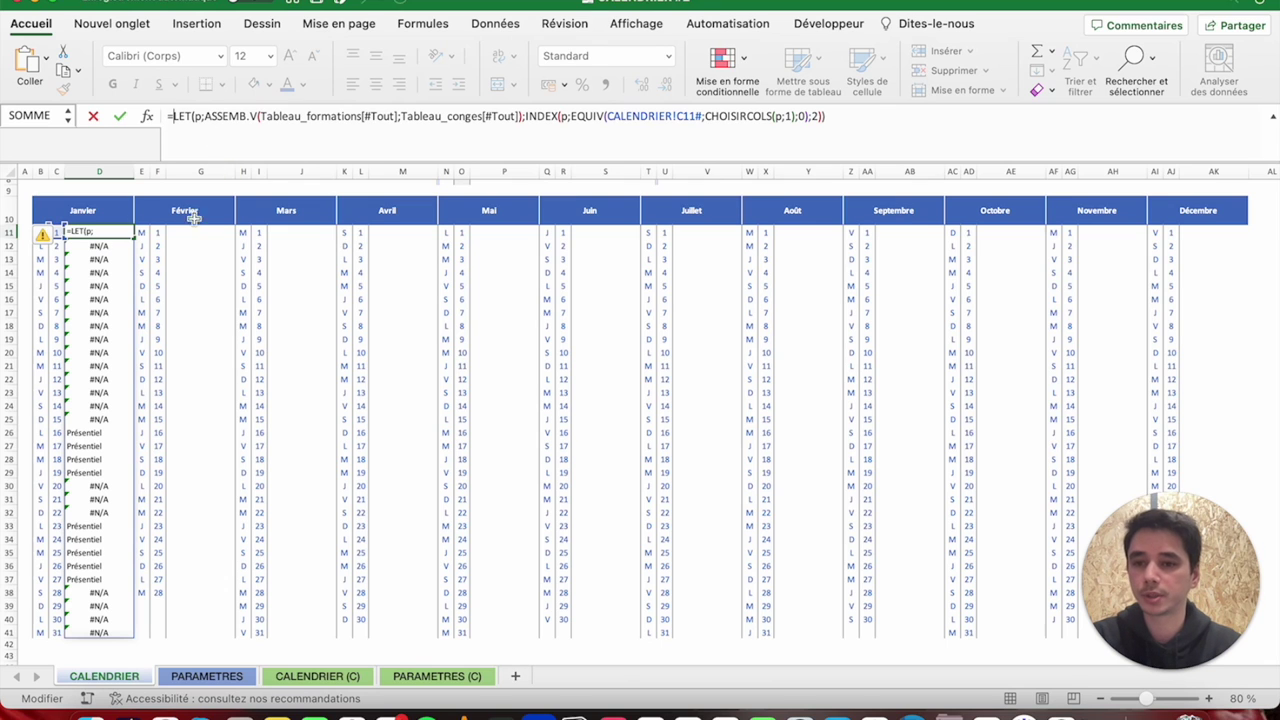
Wrap the D11 lookup formula in SIERREUR to trap #N/A, then select the spilled January results.
text(SIERREUR()
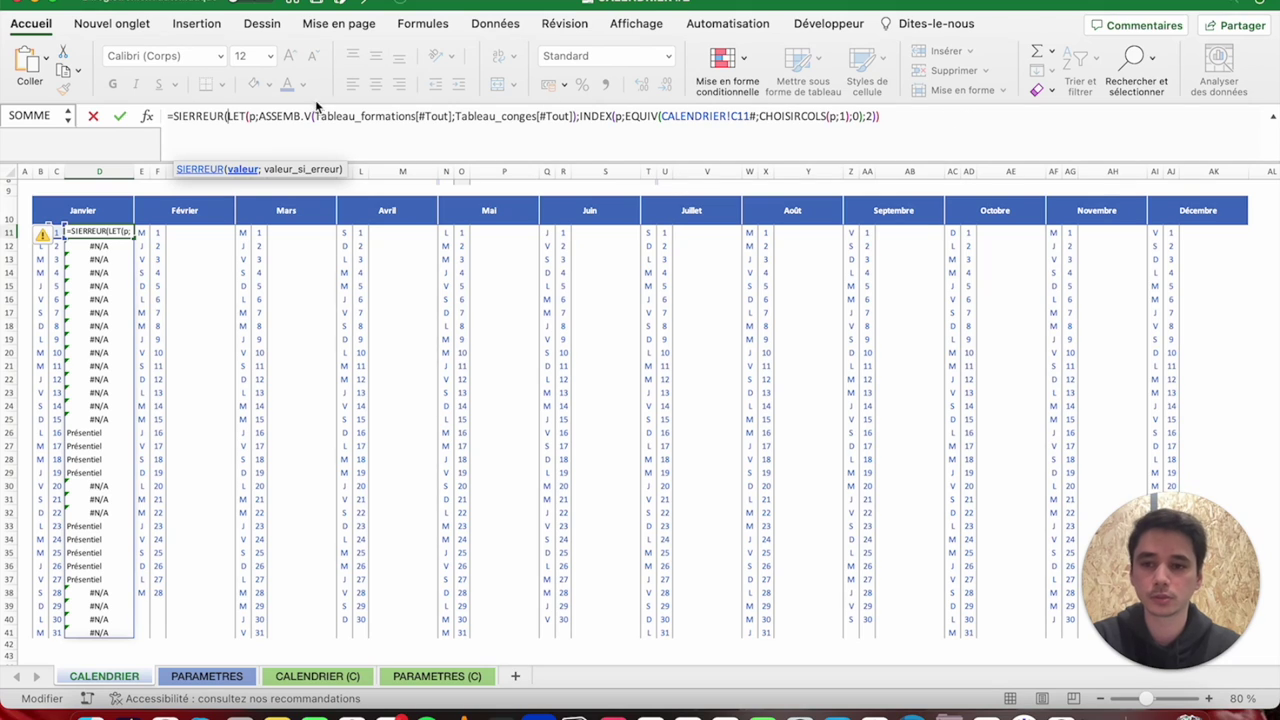
drag(229, 115, 928, 140)
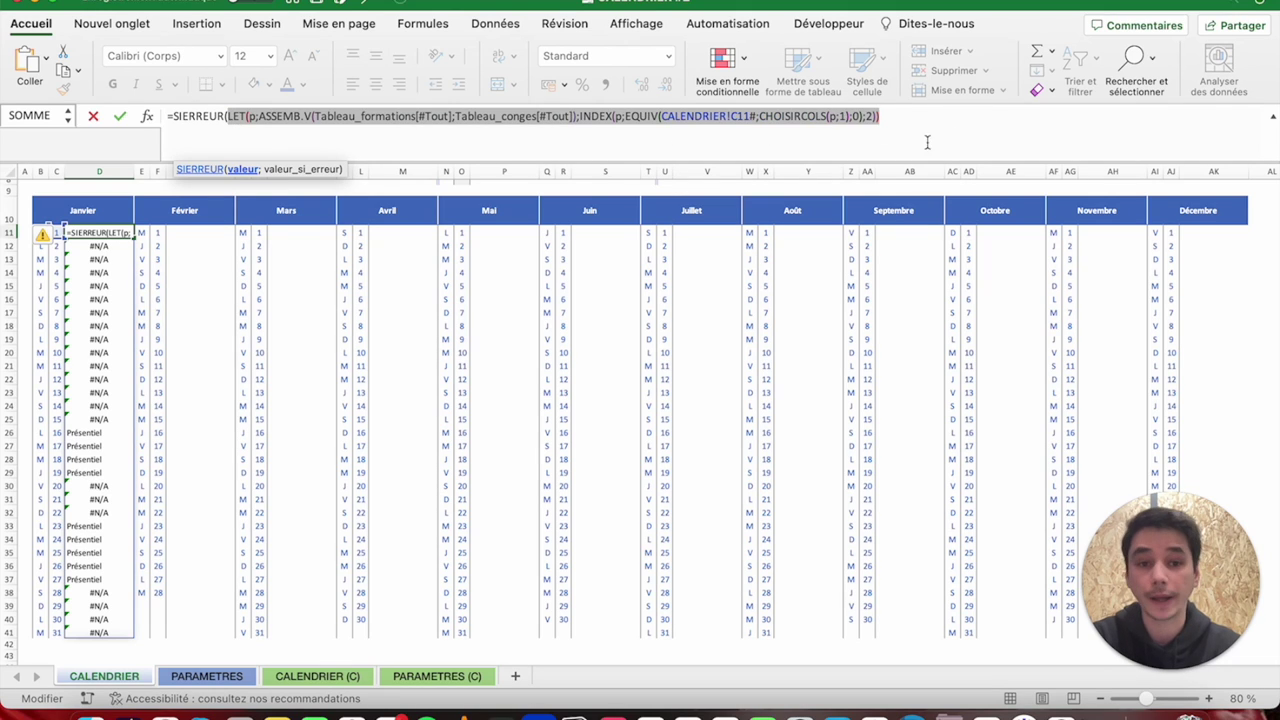
click(895, 121)
text(;1)
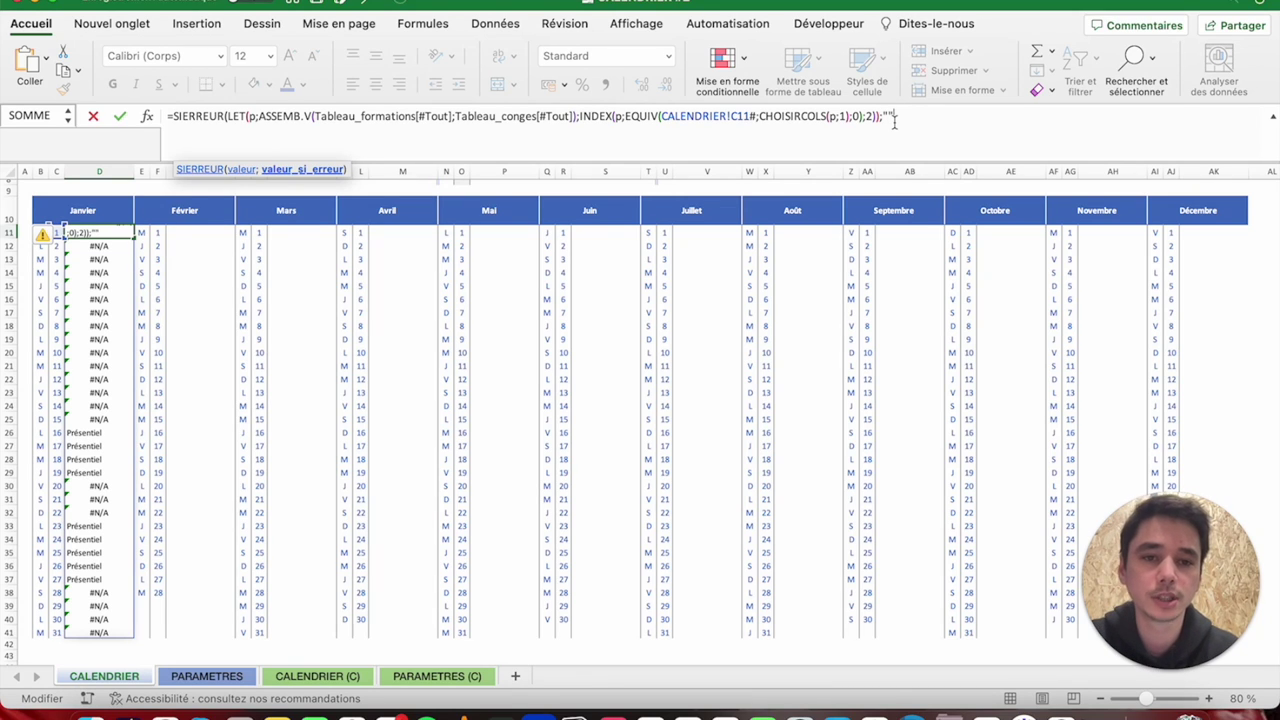
text())
key(ctrl+Return)
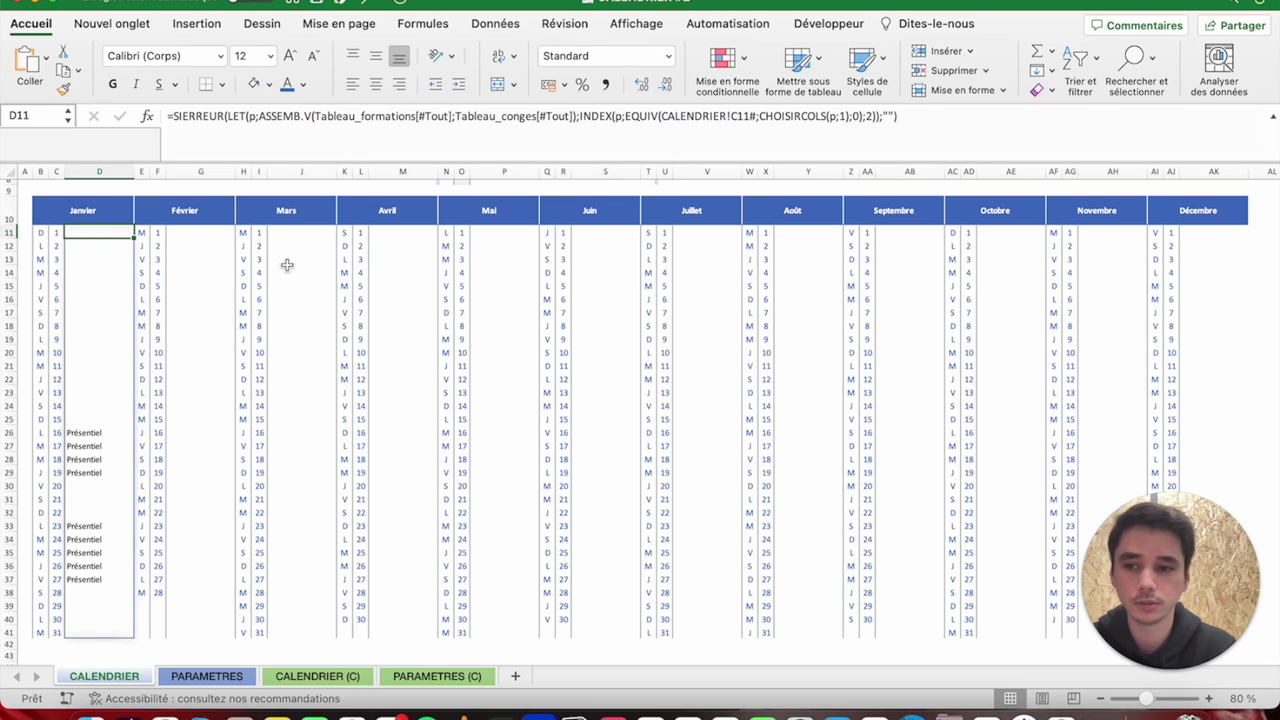
key(ctrl+shift+Down)
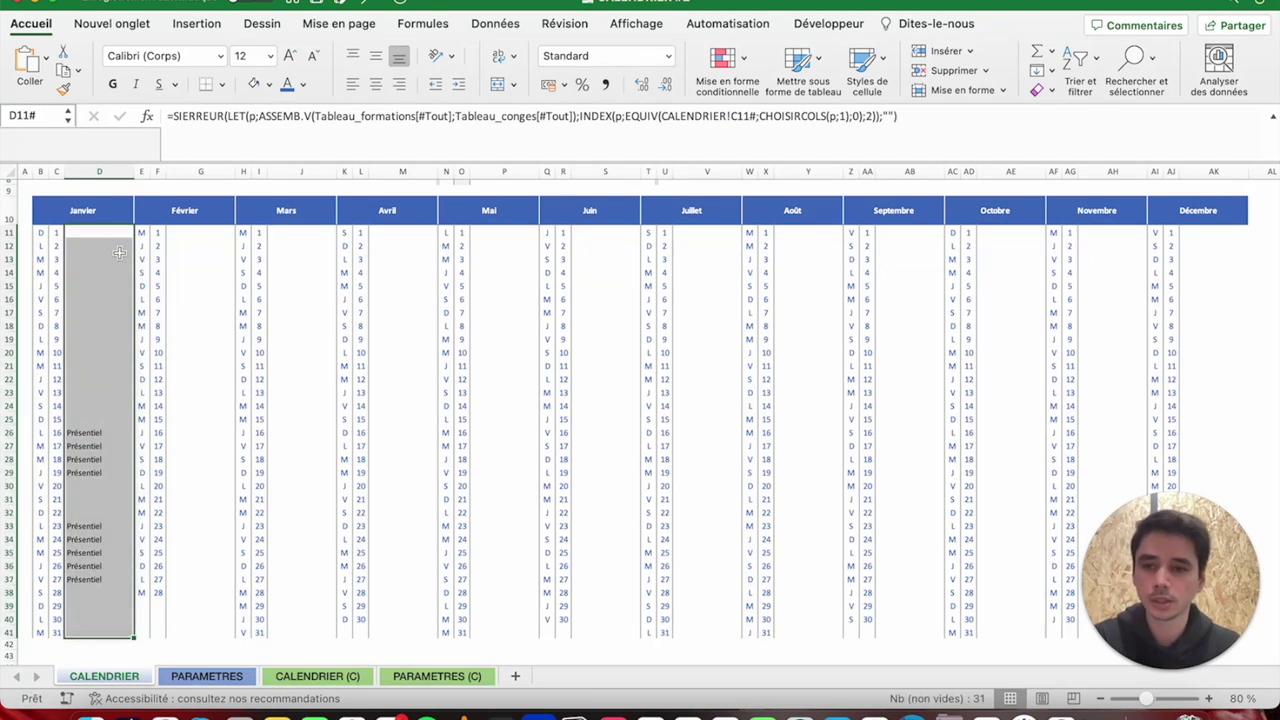
Centre the January results, copy the formula and paste it into the March to May columns.
click(376, 83)
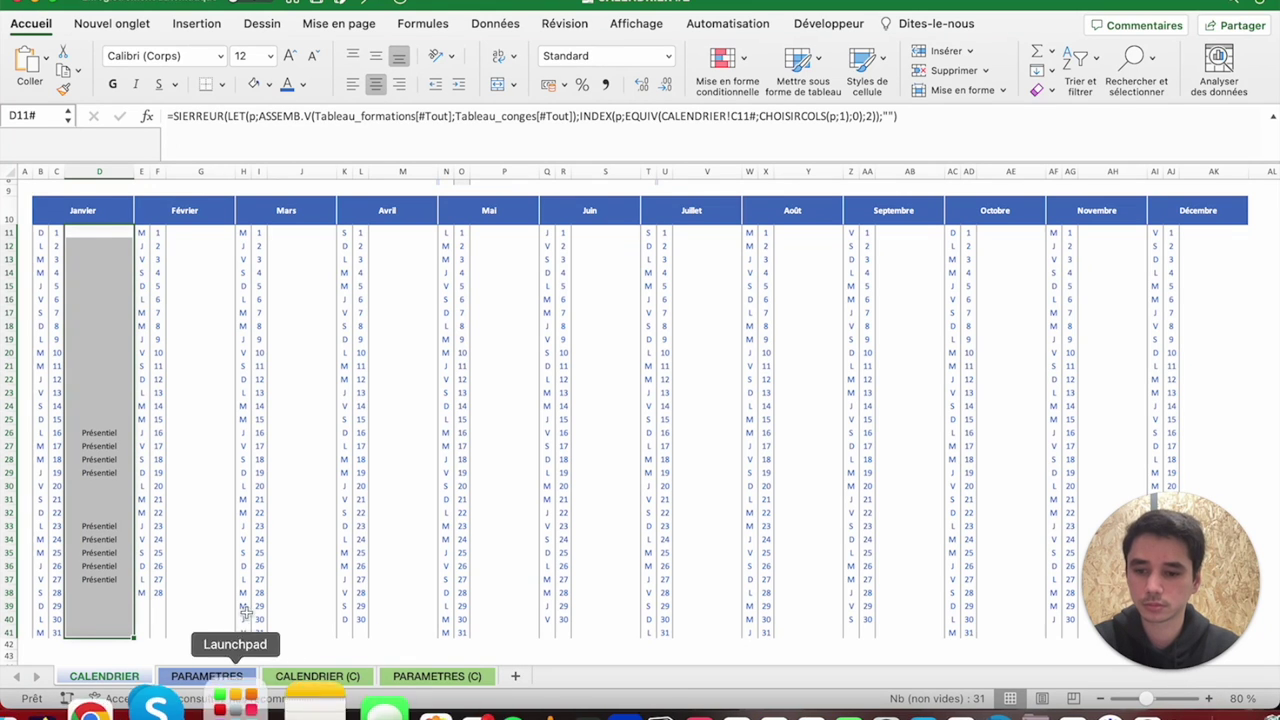
key(ctrl+c)
key(Right)
key(Right)
key(Right)
key(Right)
key(Right)
key(Right)
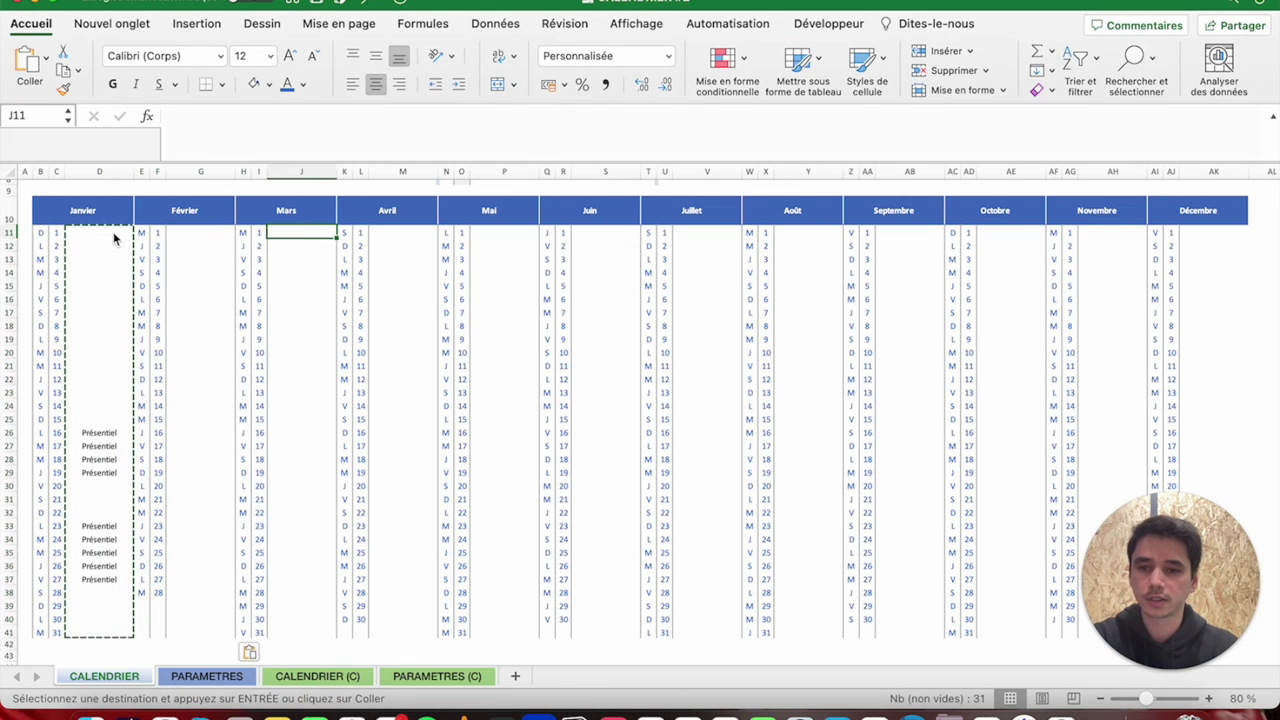
key(ctrl+v)
key(Right)
key(Right)
key(Right)
key(ctrl+v)
Paste the lookup formula into the June through November columns and view the CALENDRIER (C) sheet.
key(Right)
key(Right)
key(Right)
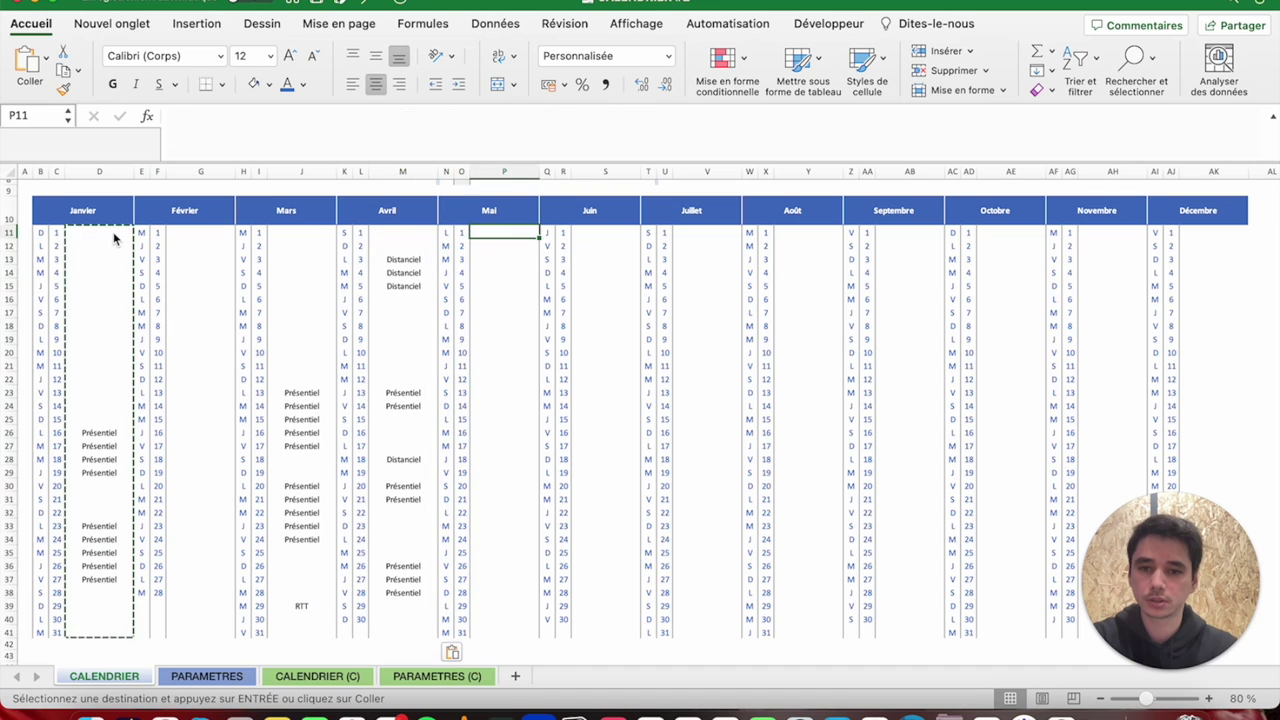
key(ctrl+v)
key(Right)
key(Right)
key(Right)
key(Right)
key(super+v)
key(Right)
key(Right)
key(Right)
key(super+v)
key(Right)
key(Right)
key(Right)
key(super+v)
key(Right)
key(Right)
key(Right)
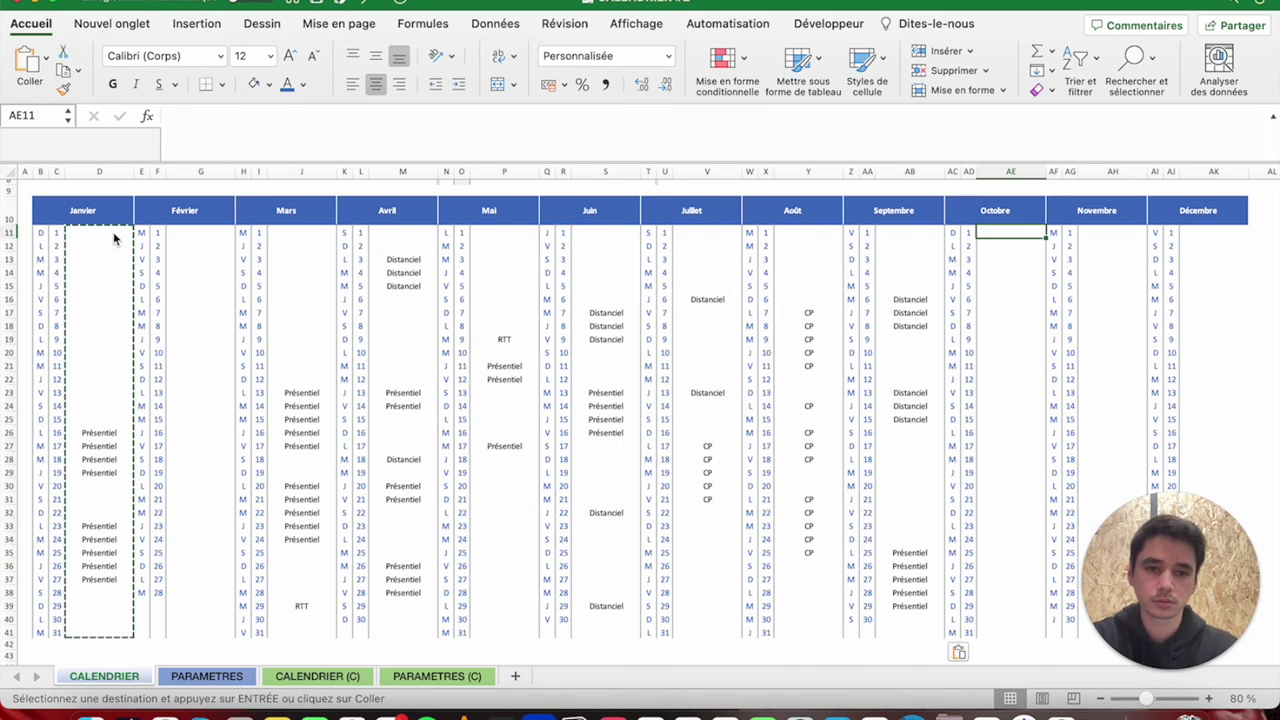
key(super+v)
key(Right)
key(Right)
key(Right)
key(super+v)
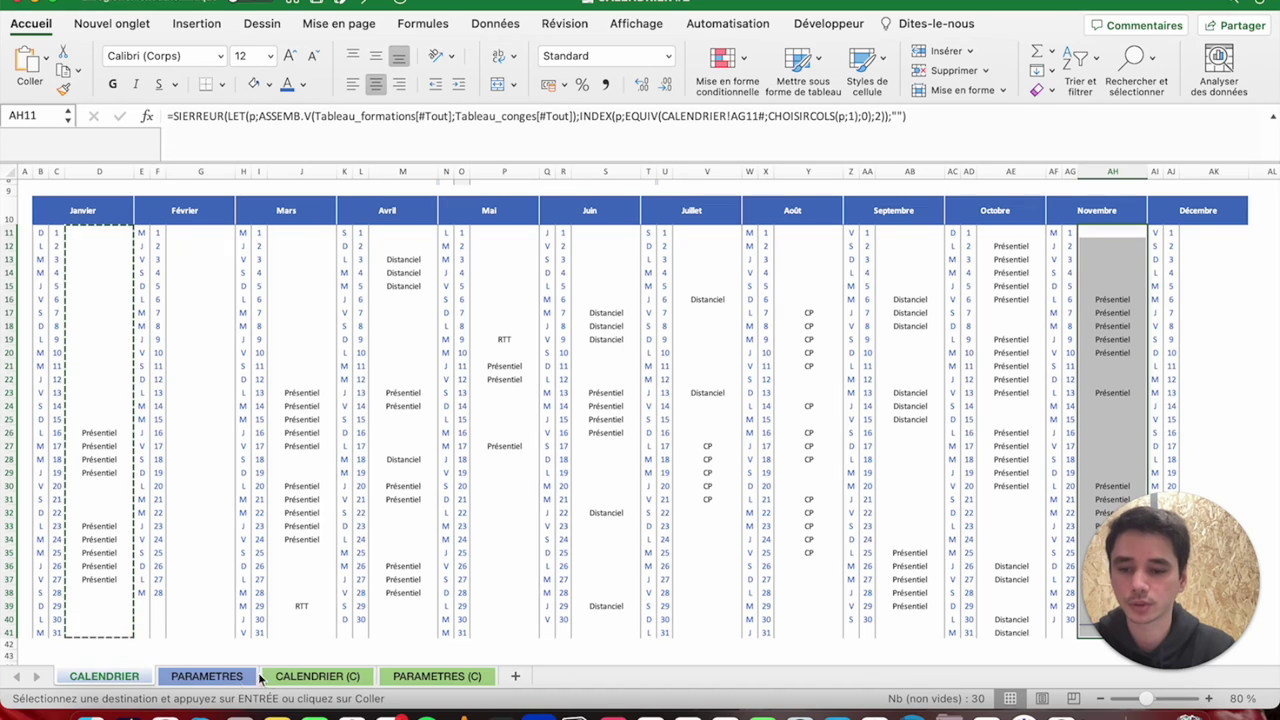
click(290, 680)
scroll(193, 512, up, 3)
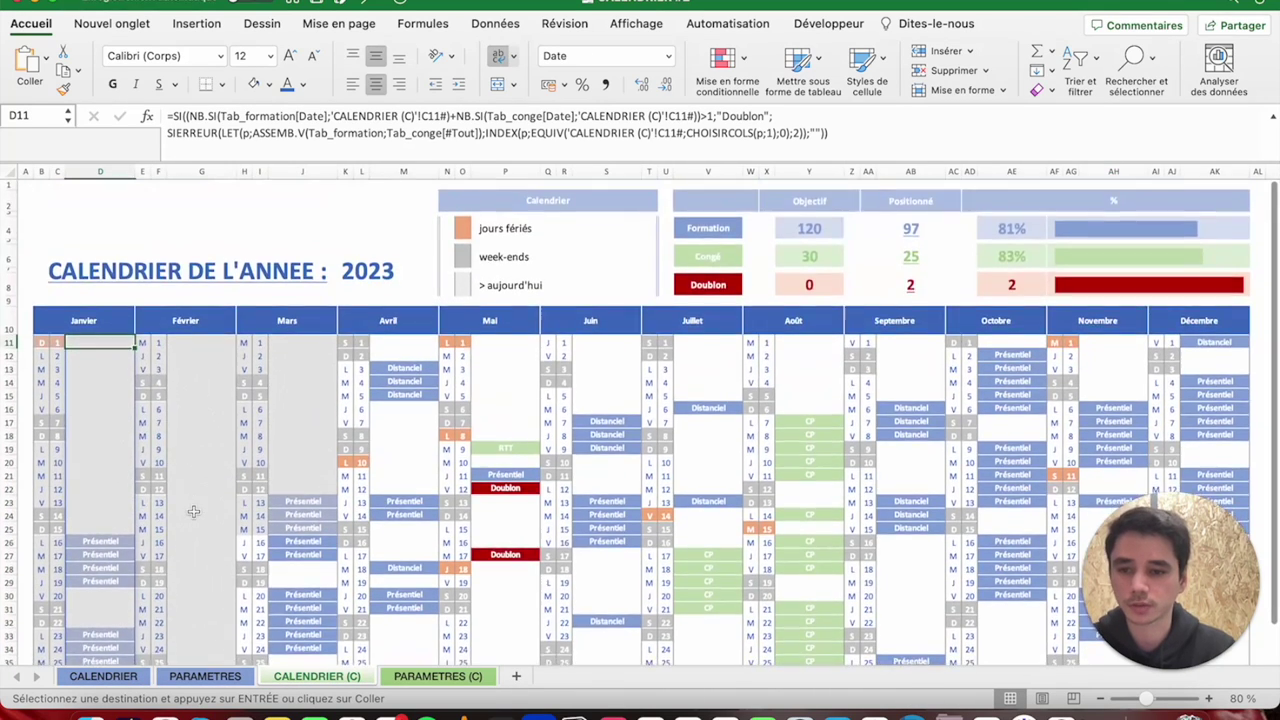
scroll(193, 512, down, 5)
scroll(193, 512, up, 2)
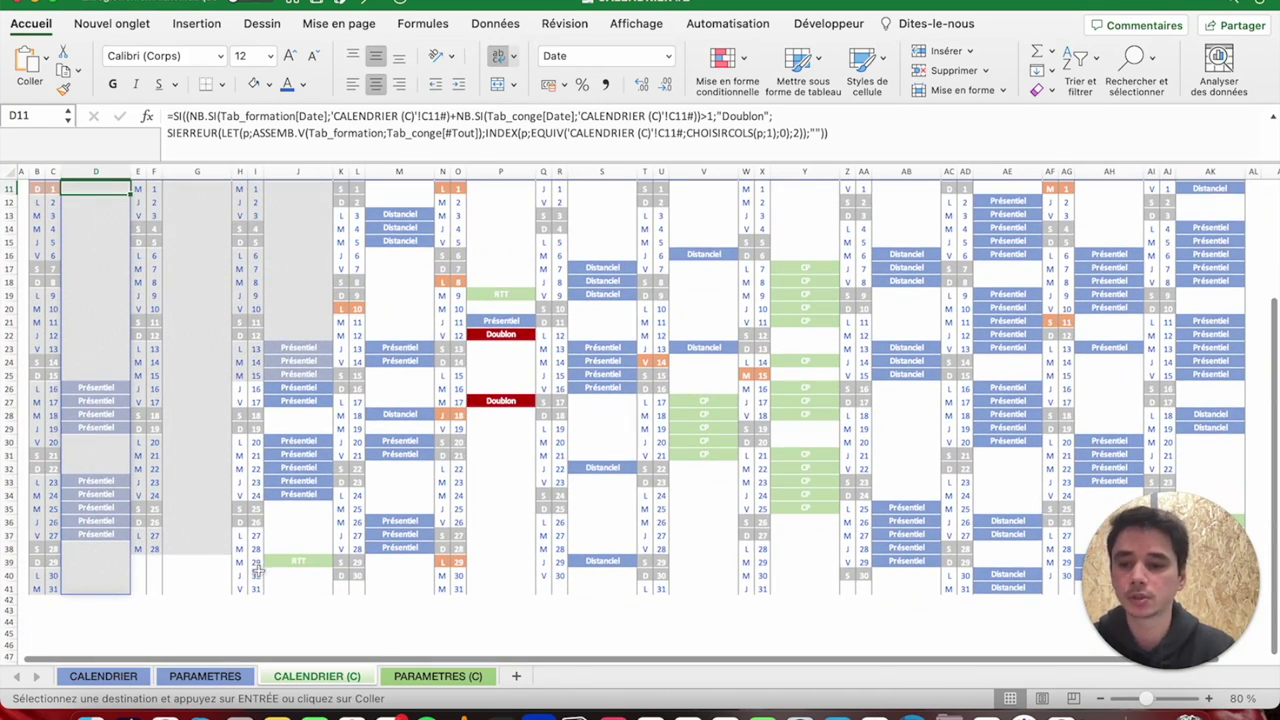
click(106, 676)
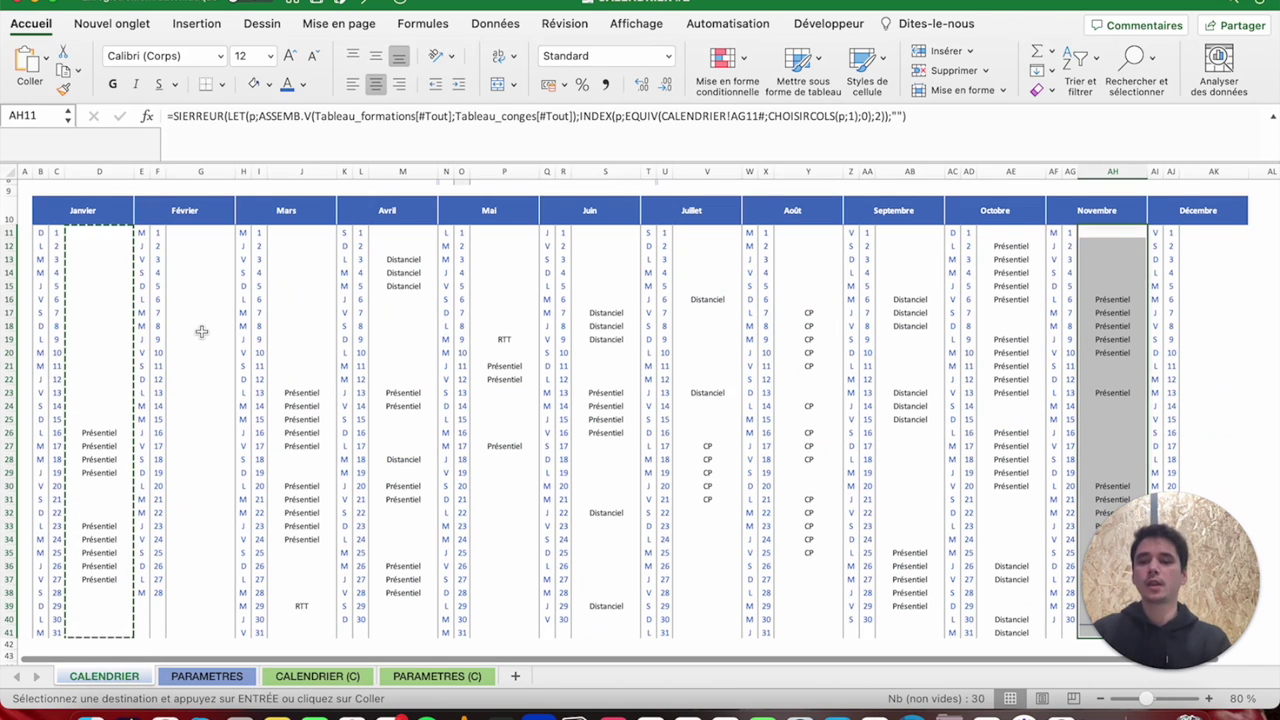
scroll(201, 331, up, 2)
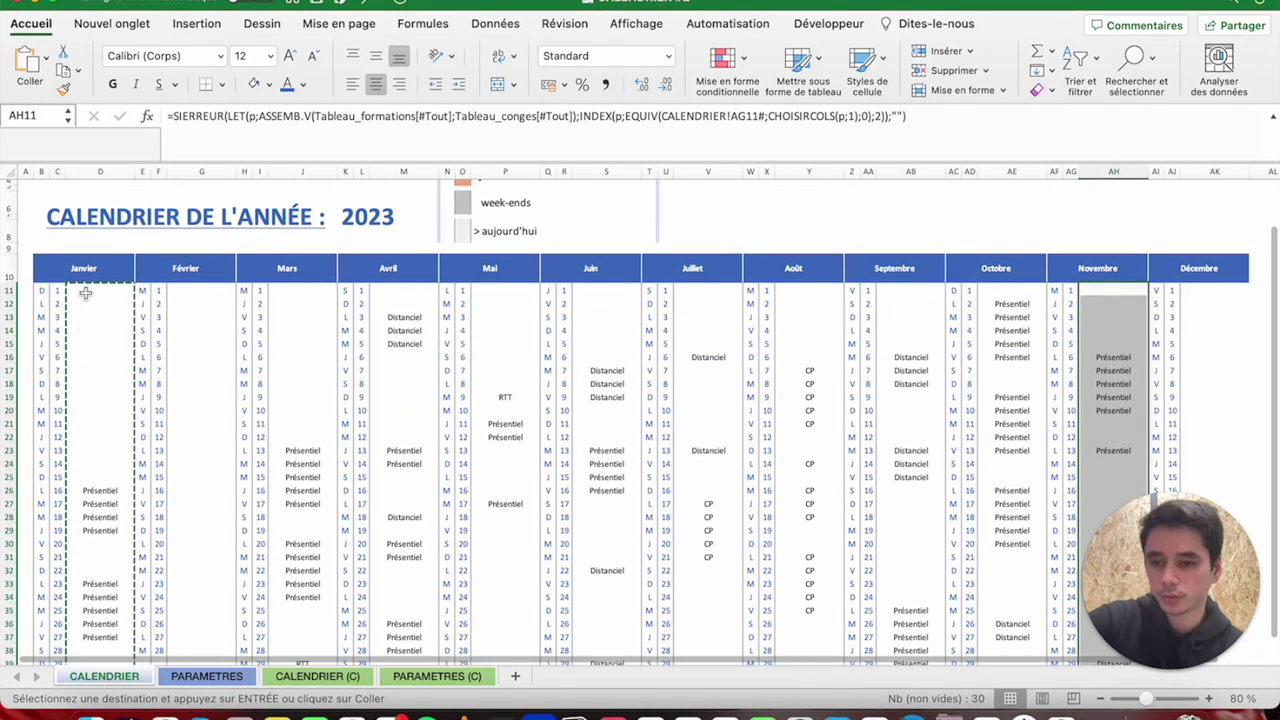
click(86, 293)
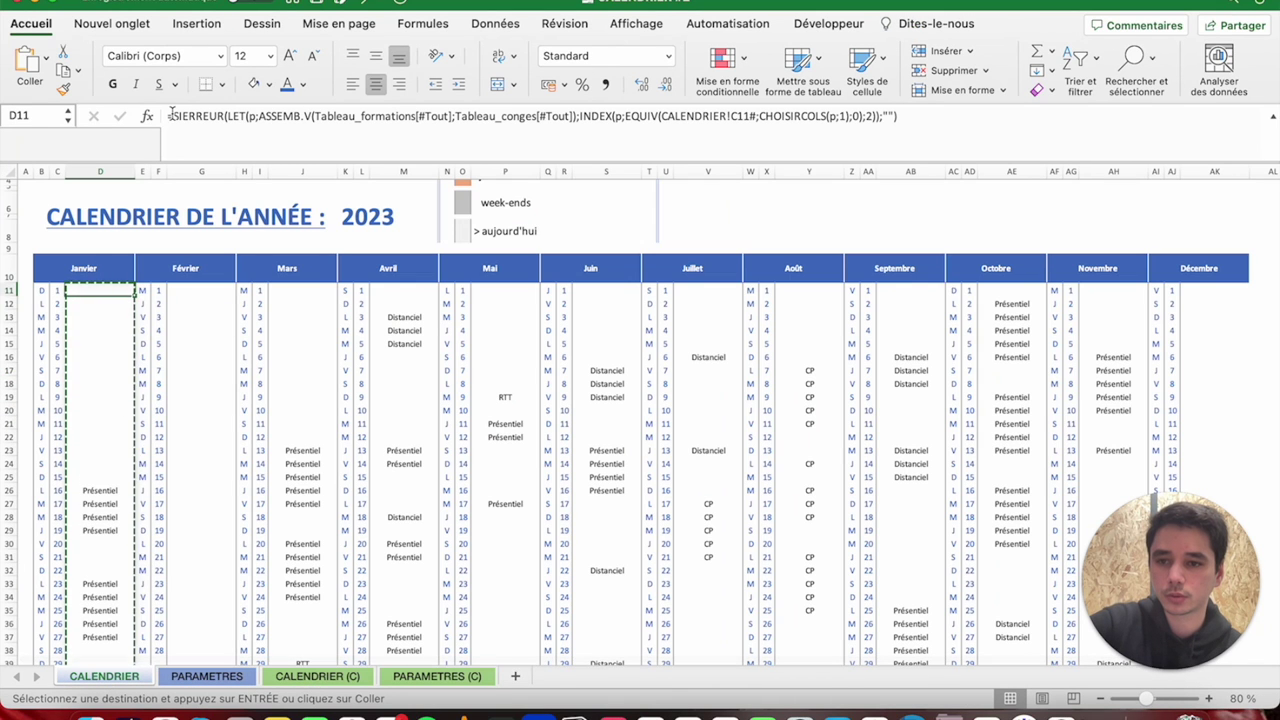
Insert a line break after = in D11 and begin the formula with SI(NB.SI(.
click(171, 114)
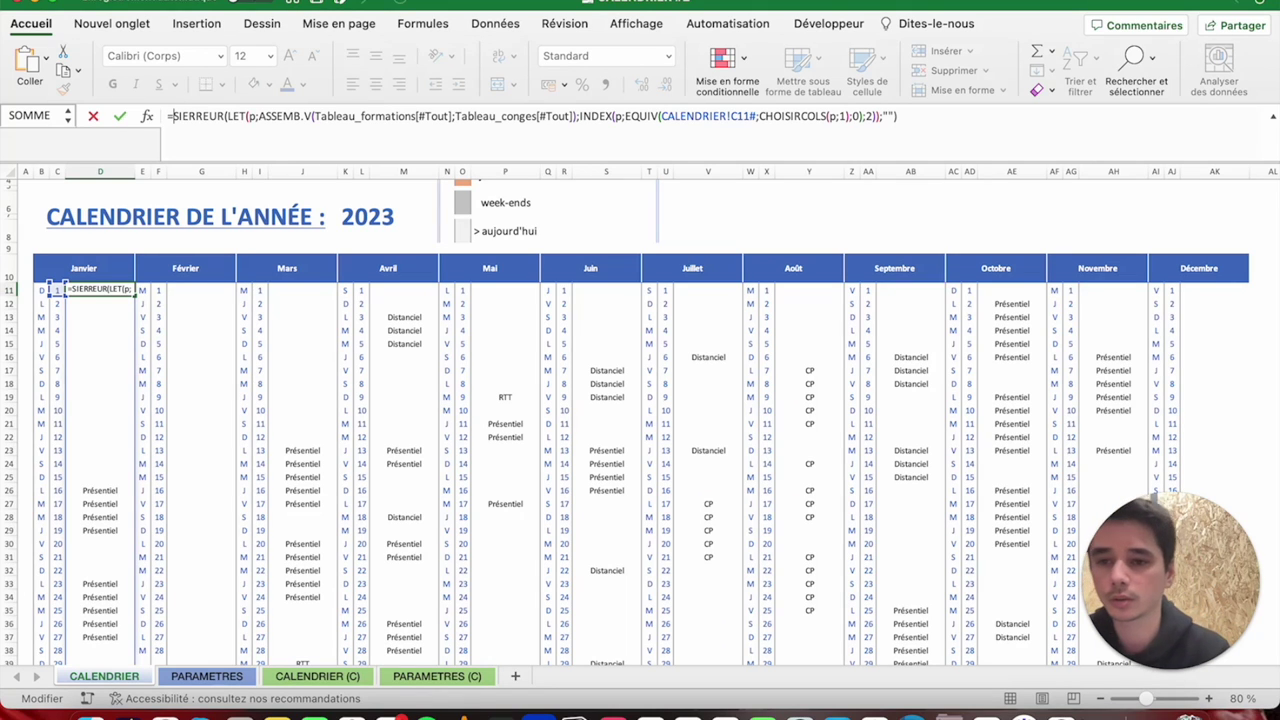
key(alt+Return)
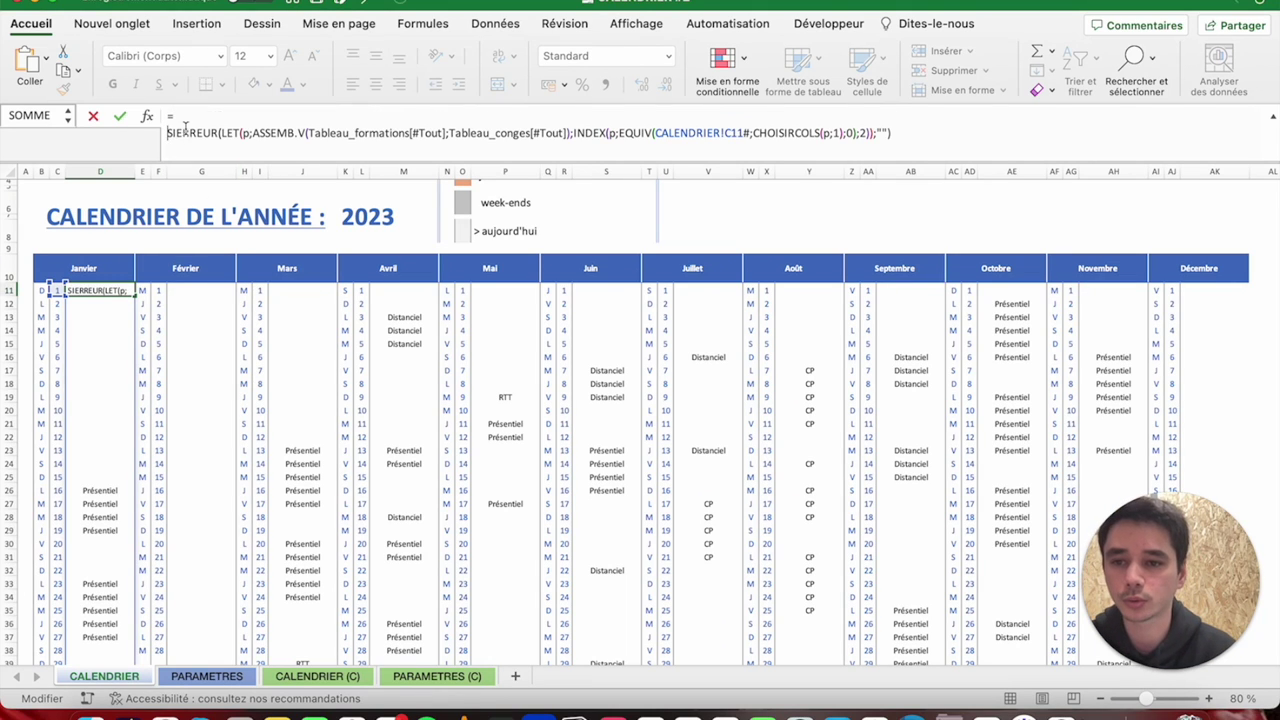
key(BackSpace)
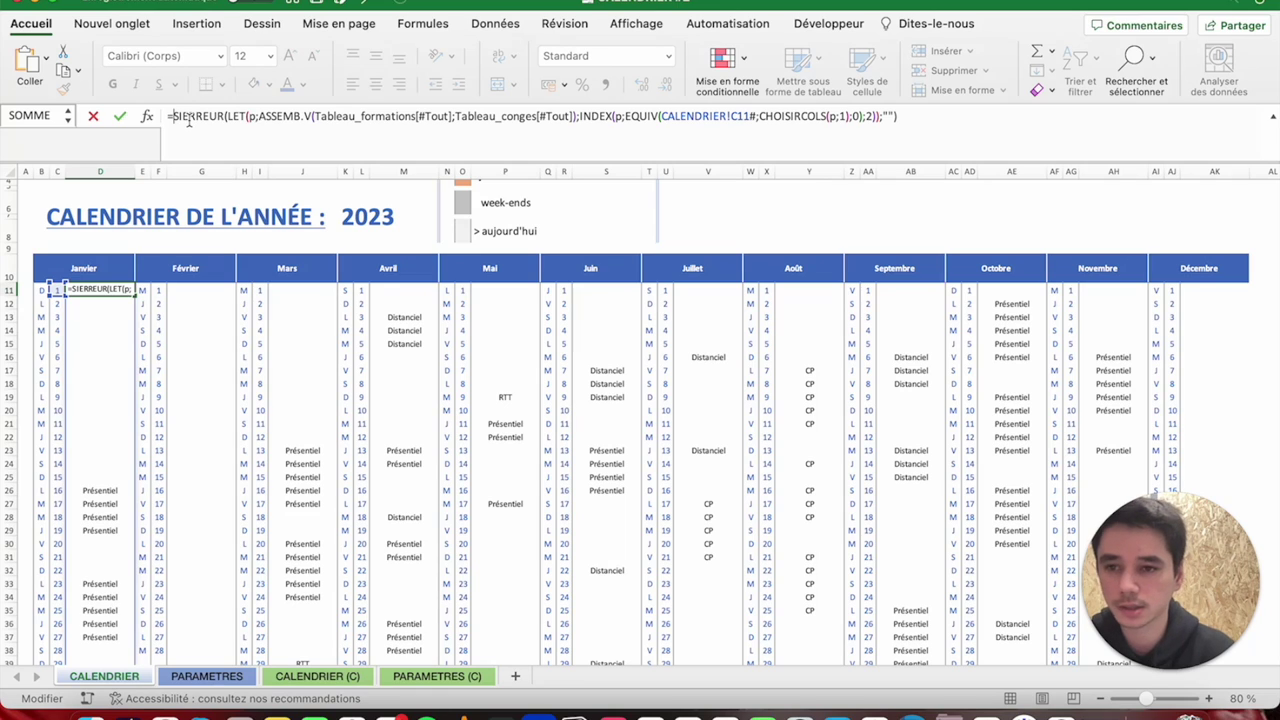
key(alt+Return)
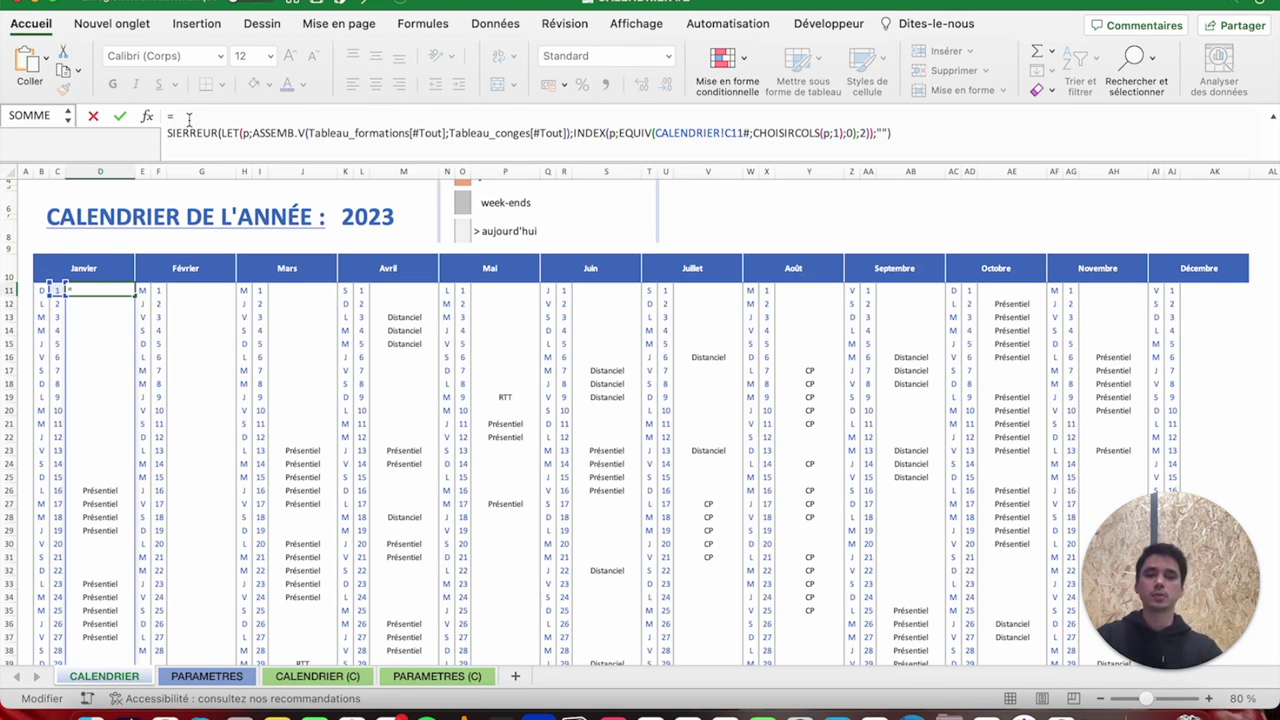
text(SI()
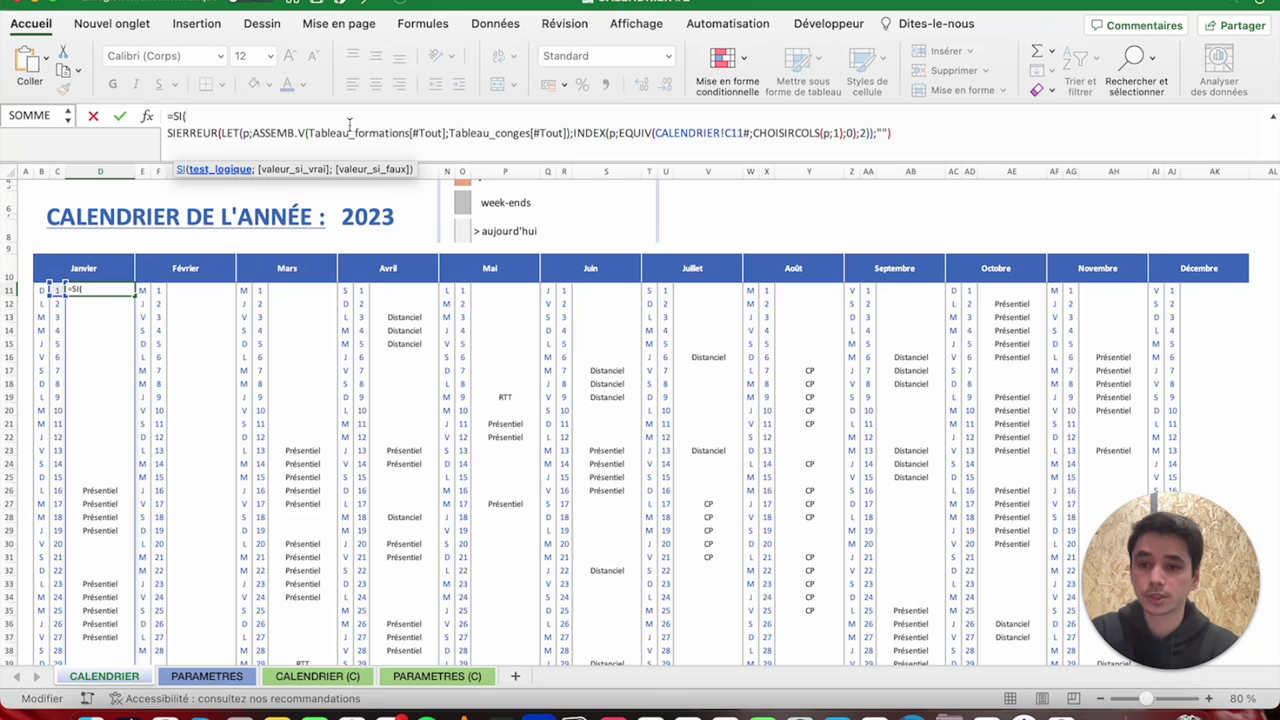
text(NB.SO)
key(BackSpace)
text(I()
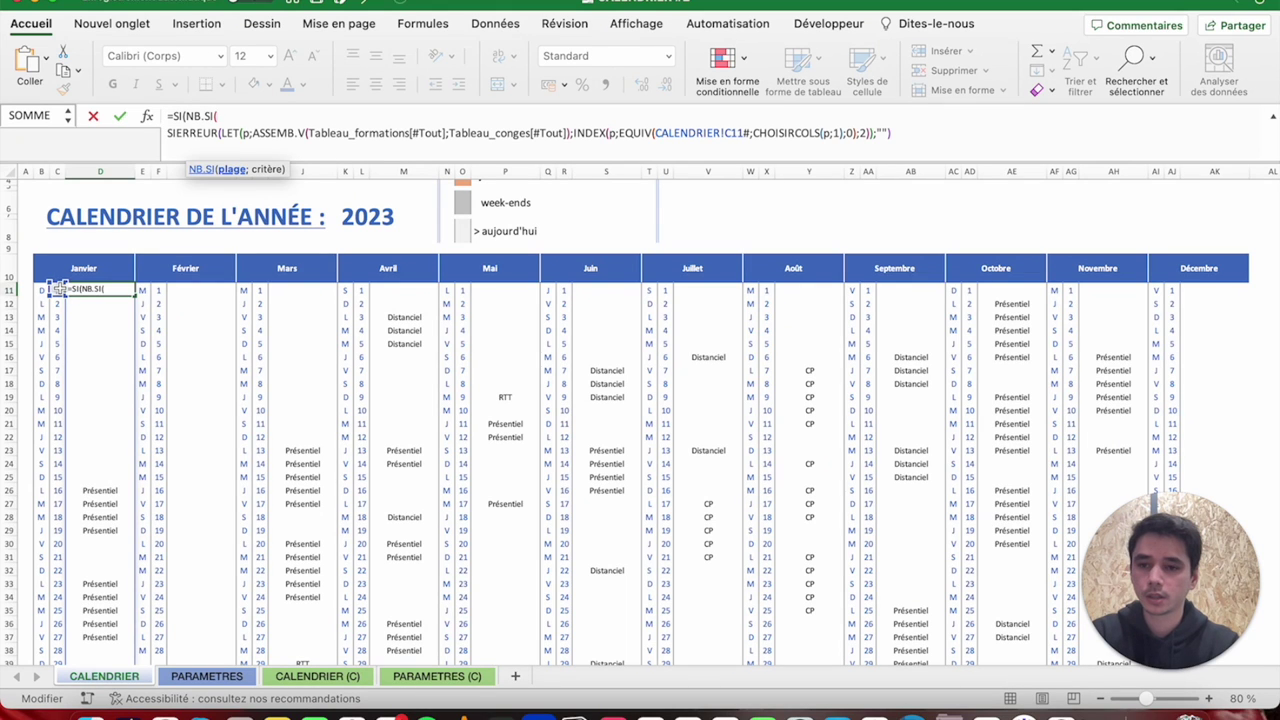
Count Tableau_formations[Date] from PARAMETRES, using the day's date CALENDRIER!C11 as the criterion.
click(228, 678)
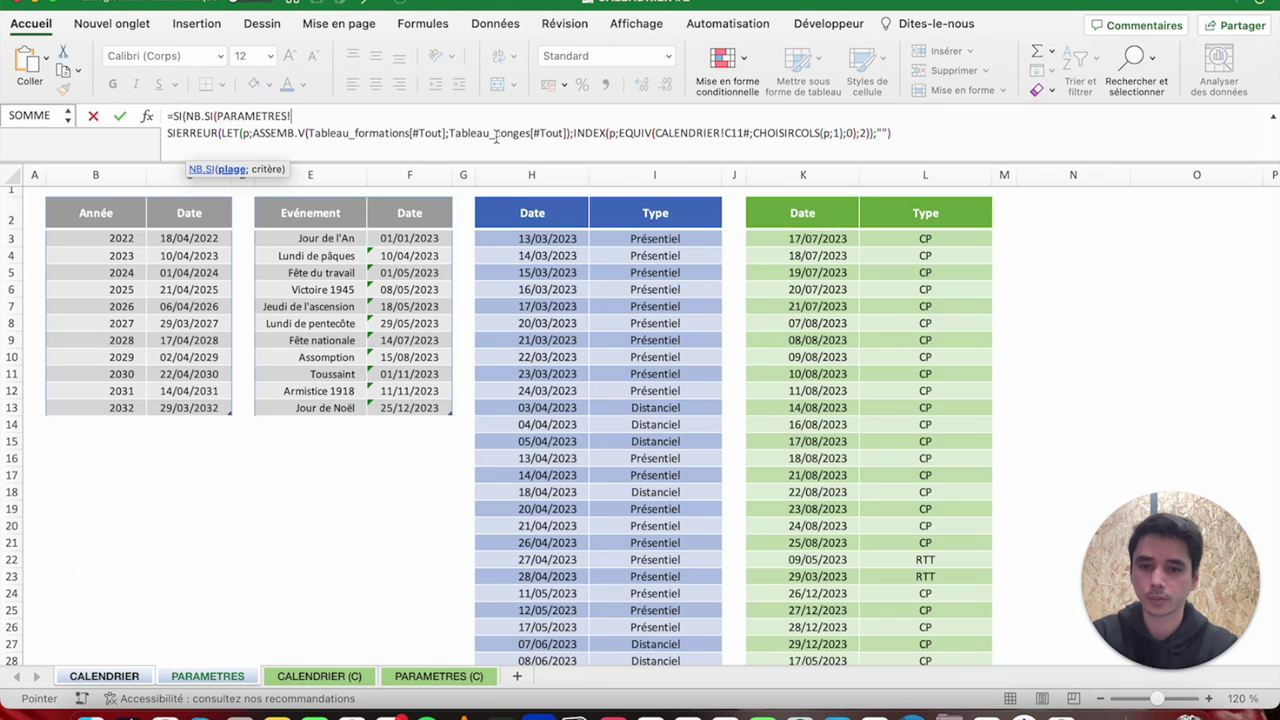
click(540, 240)
key(ctrl+shift+Down)
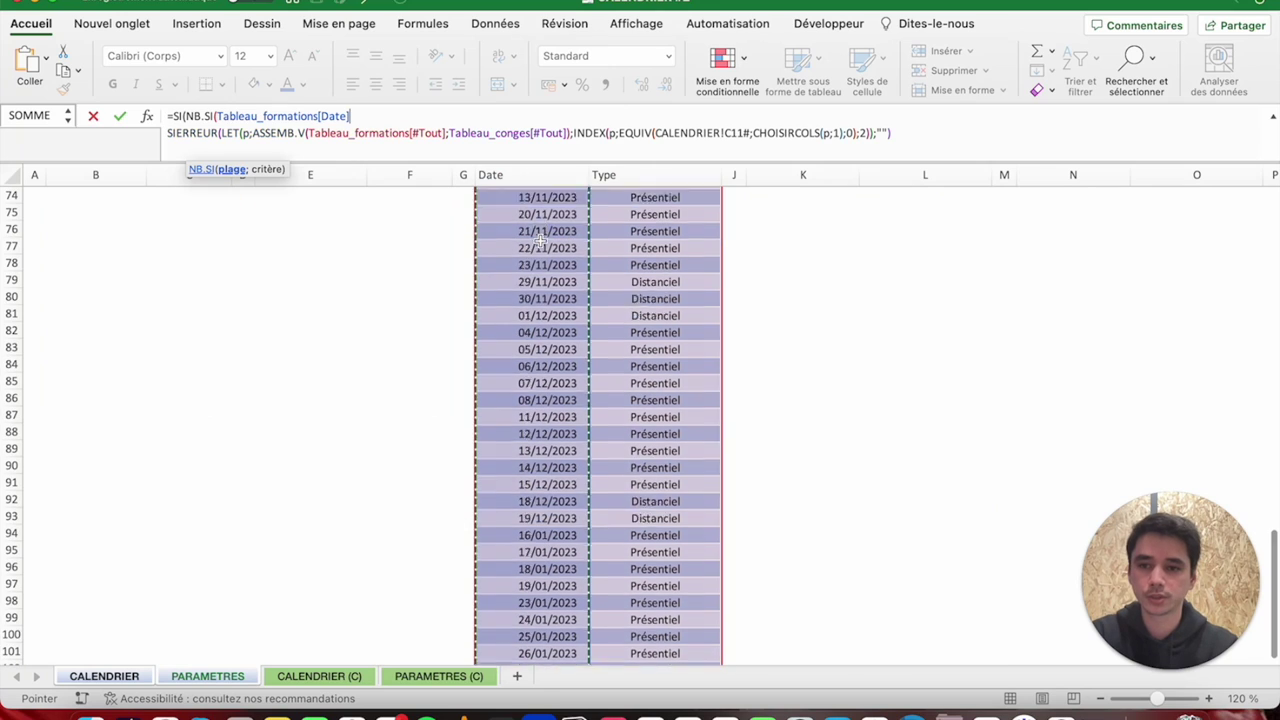
text(;)
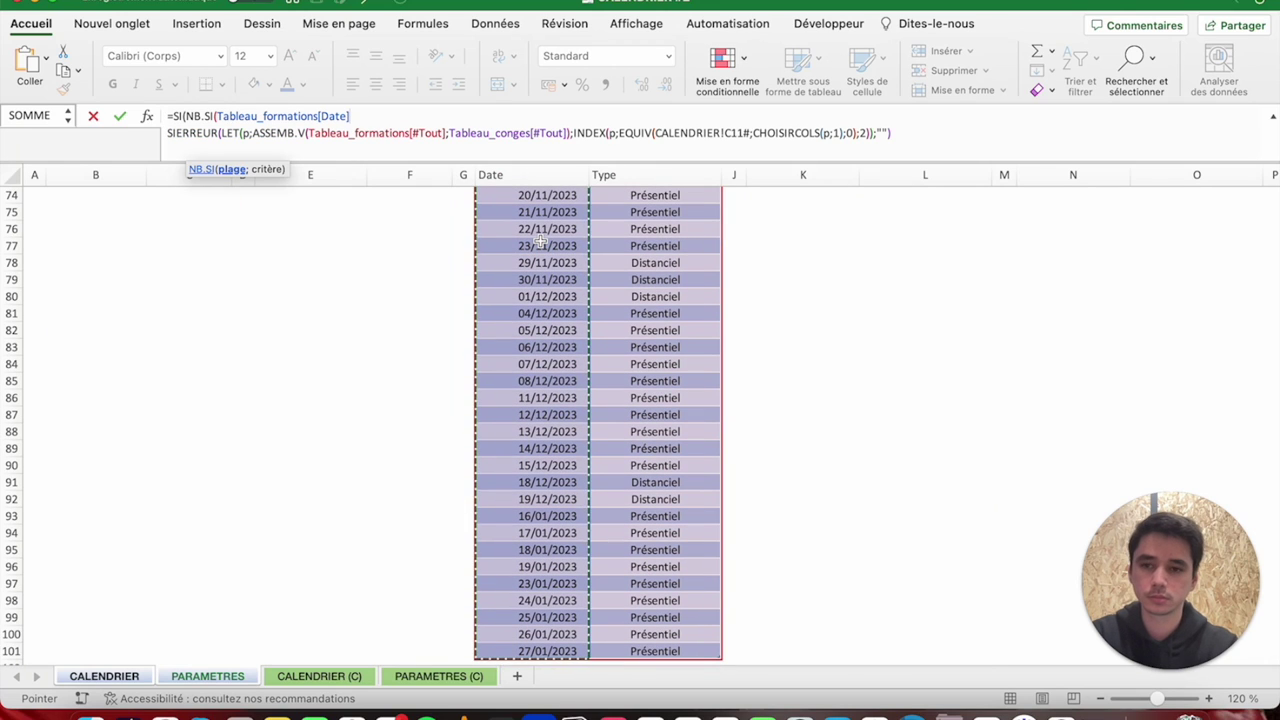
click(104, 677)
click(60, 290)
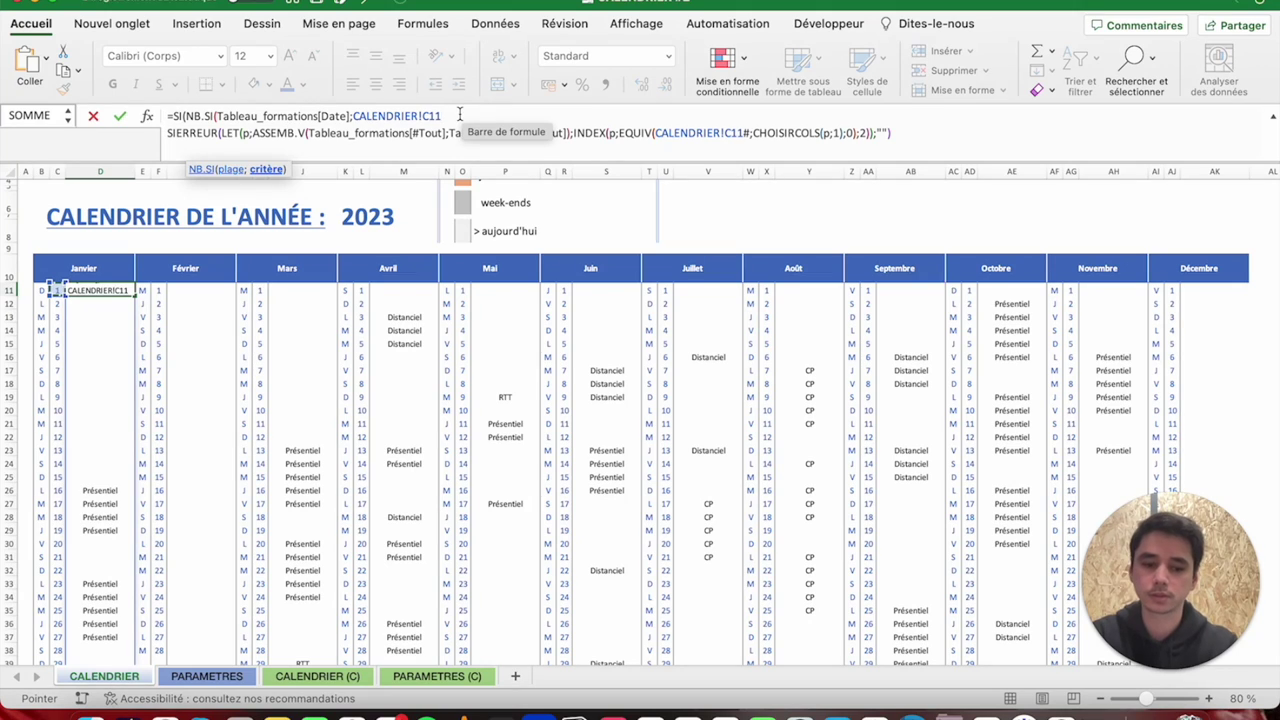
Add a second NB.SI count over Tableau_conges[Date] after a plus sign.
text()+)
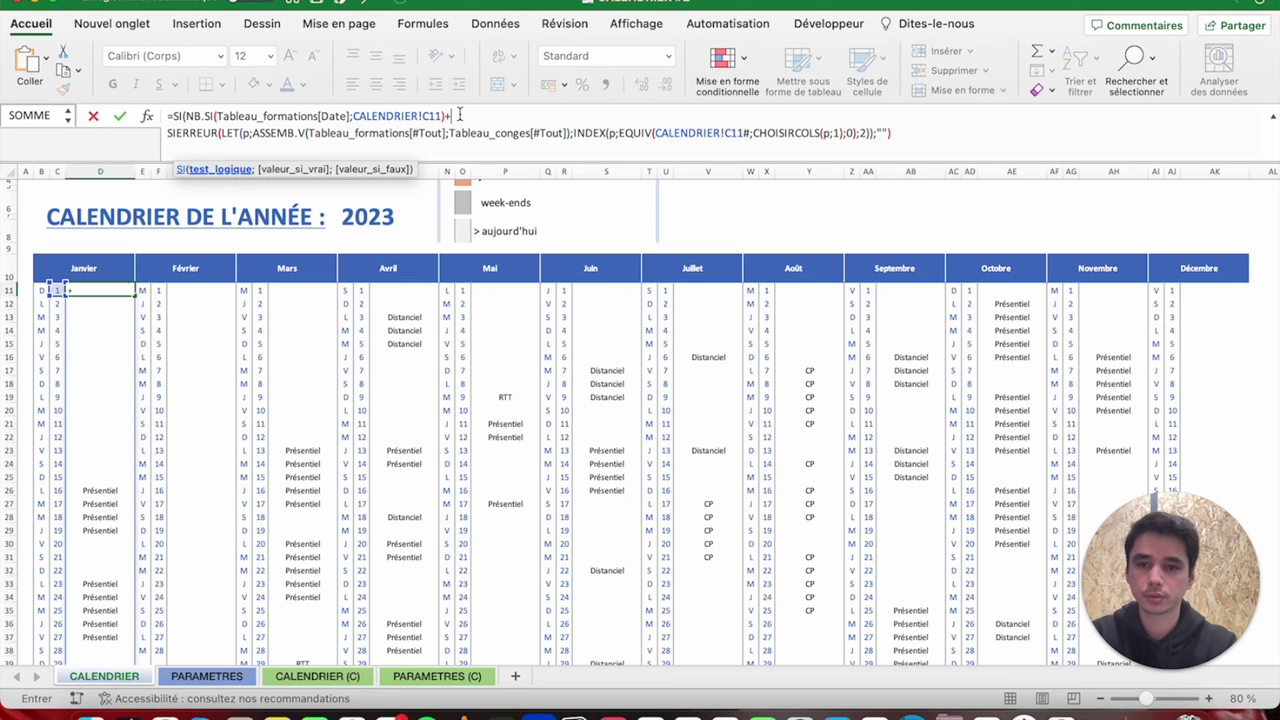
drag(447, 117, 197, 116)
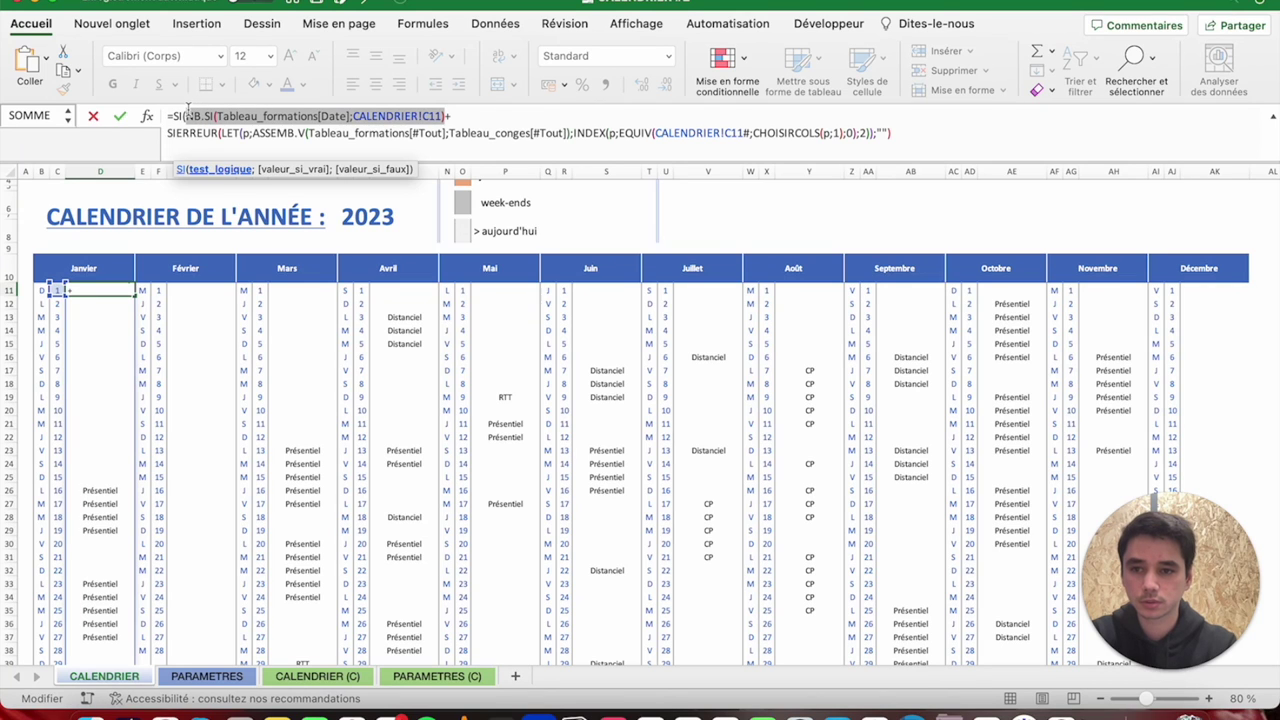
key(super+c)
click(472, 117)
key(super+v)
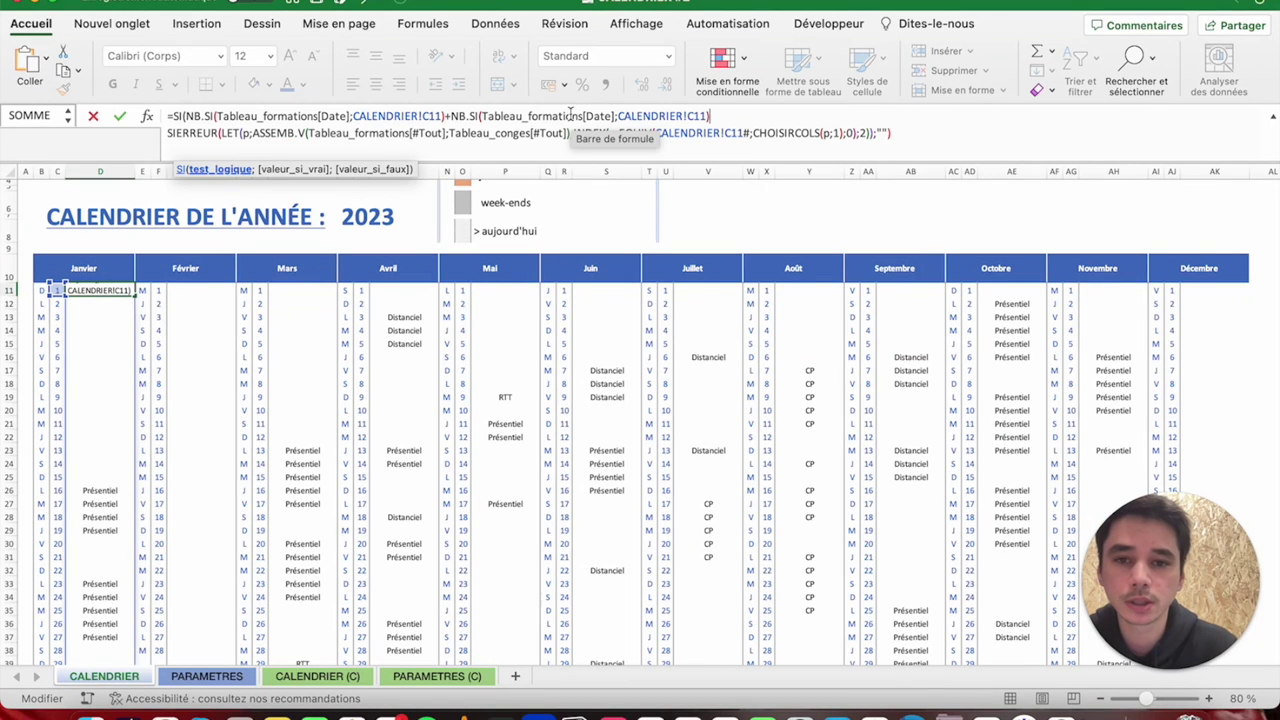
drag(581, 116, 533, 115)
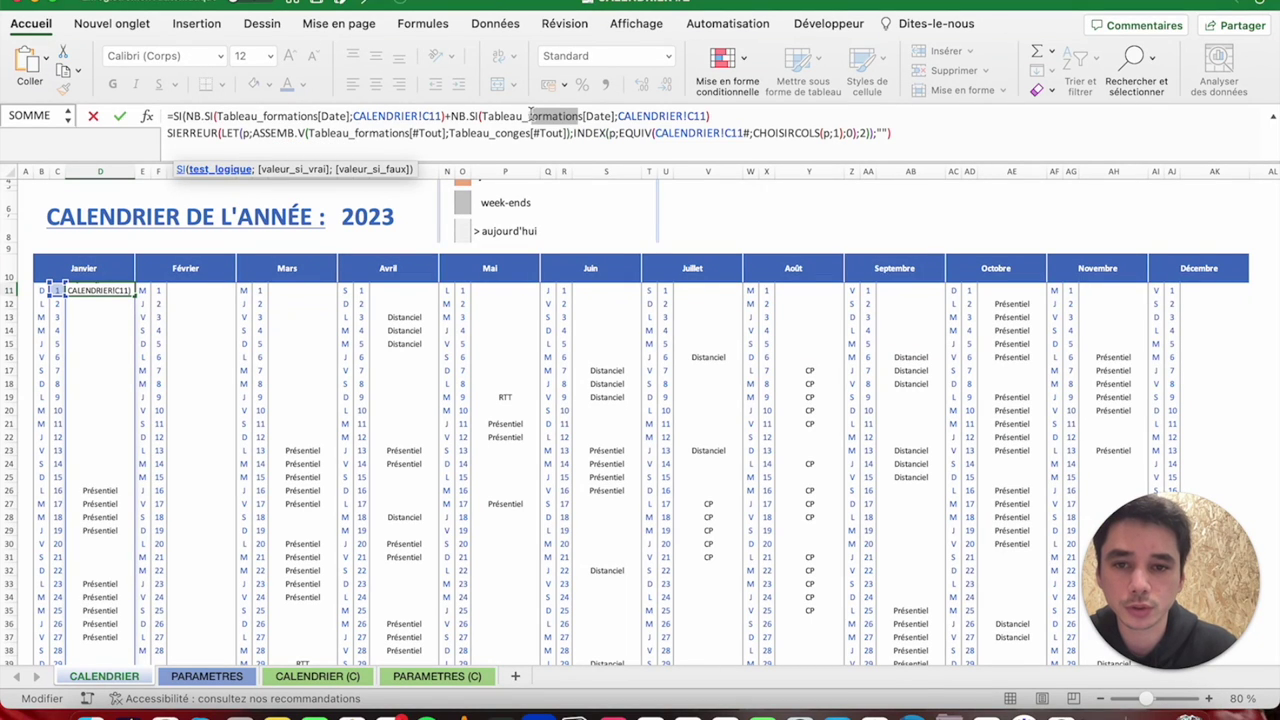
text(cong)
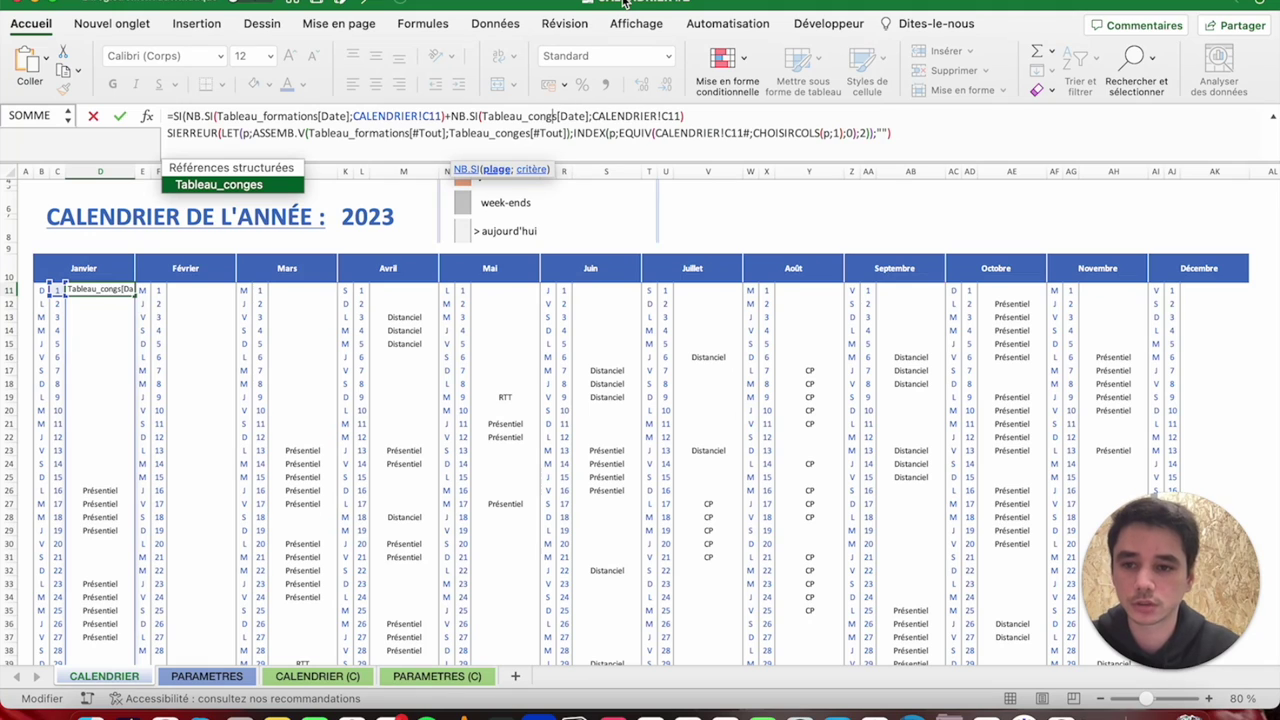
text(e)
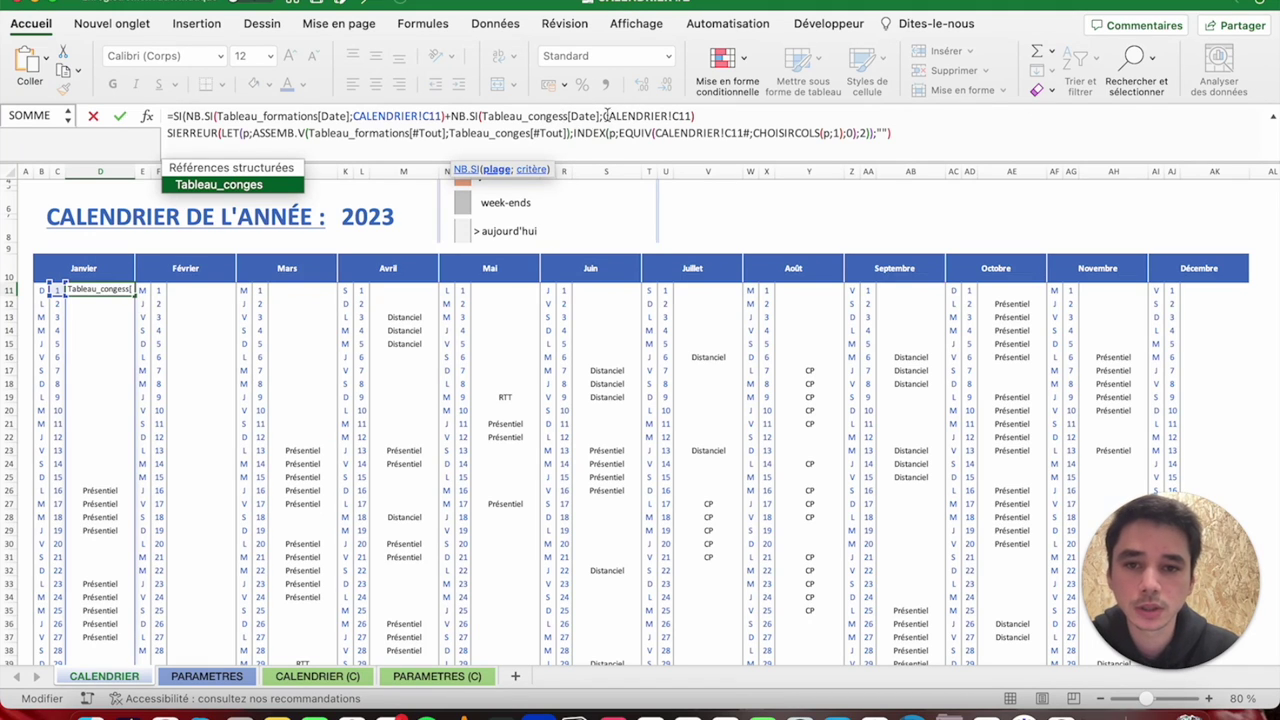
Complete the >1 "Doublon" test and change both C11 references to spill ranges C11#.
click(709, 116)
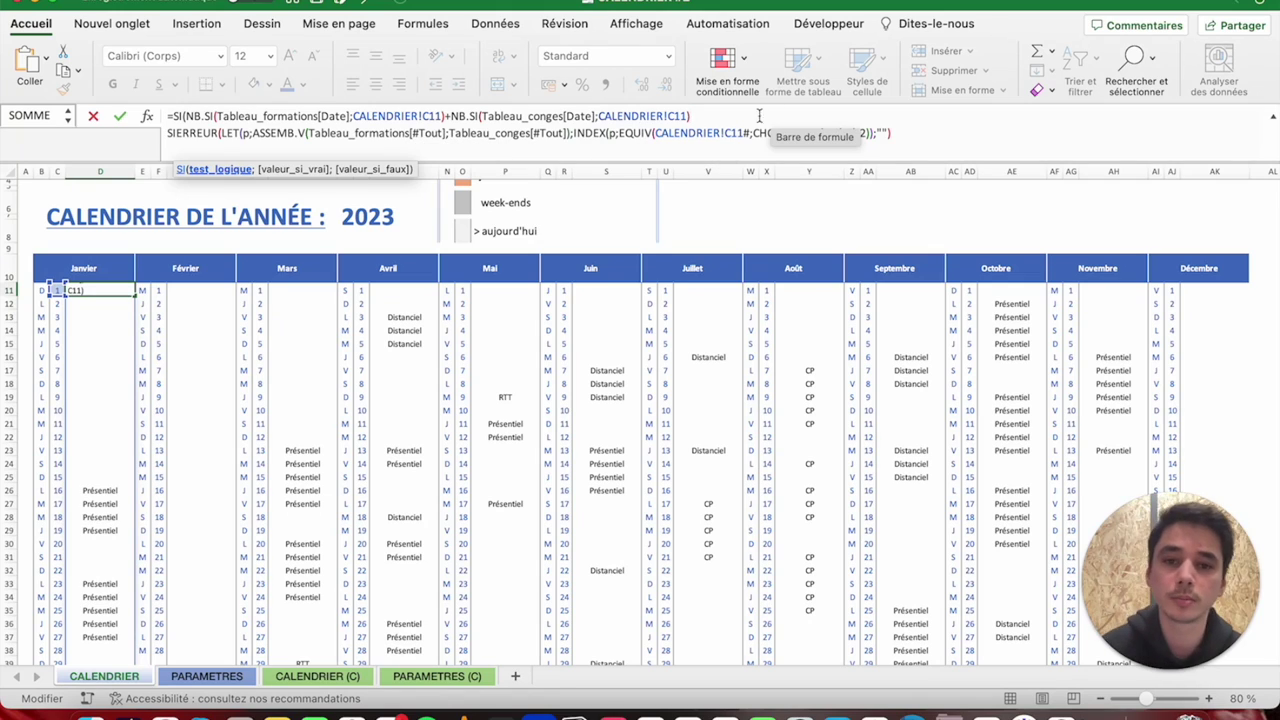
text(>1)
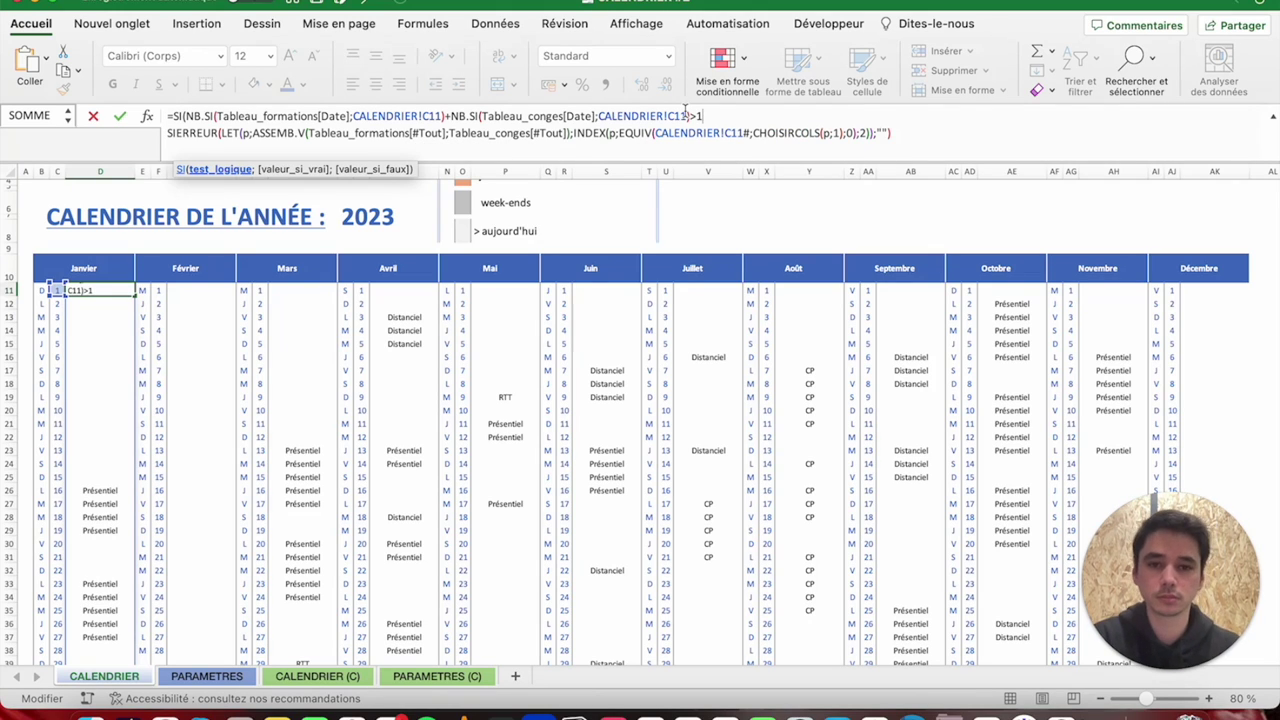
text(;"Doublon)
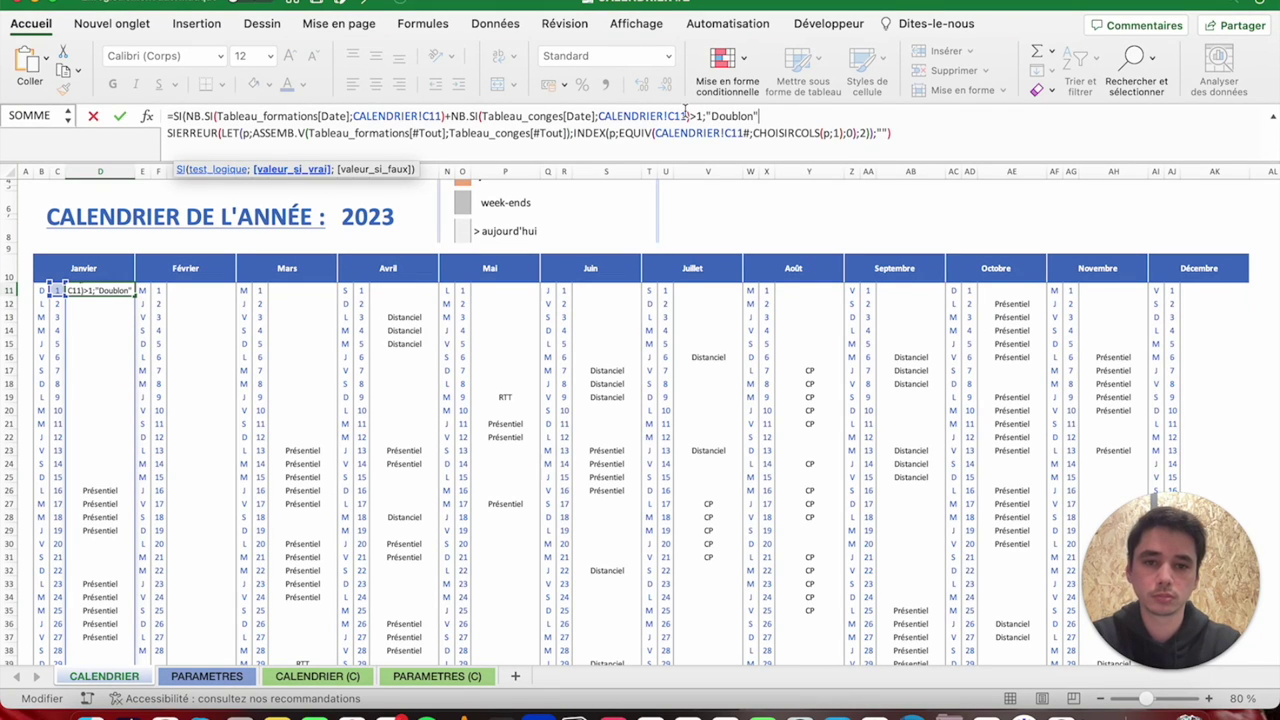
text(;)
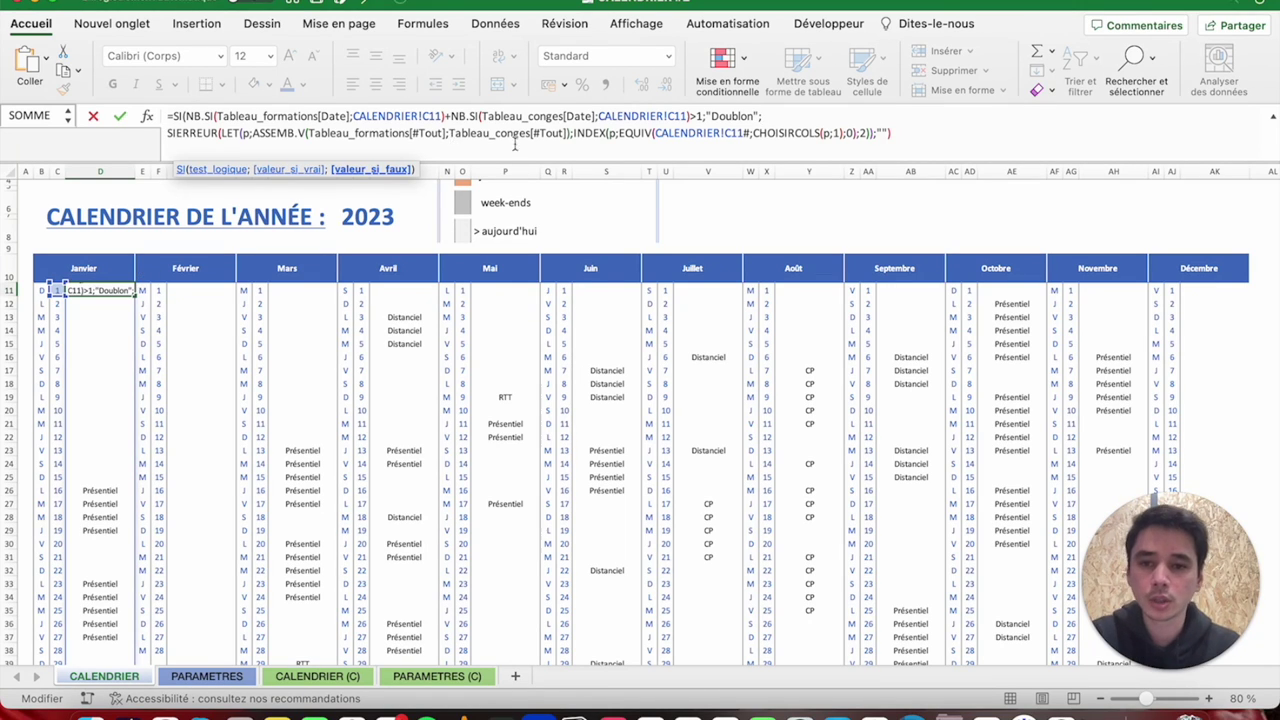
click(440, 116)
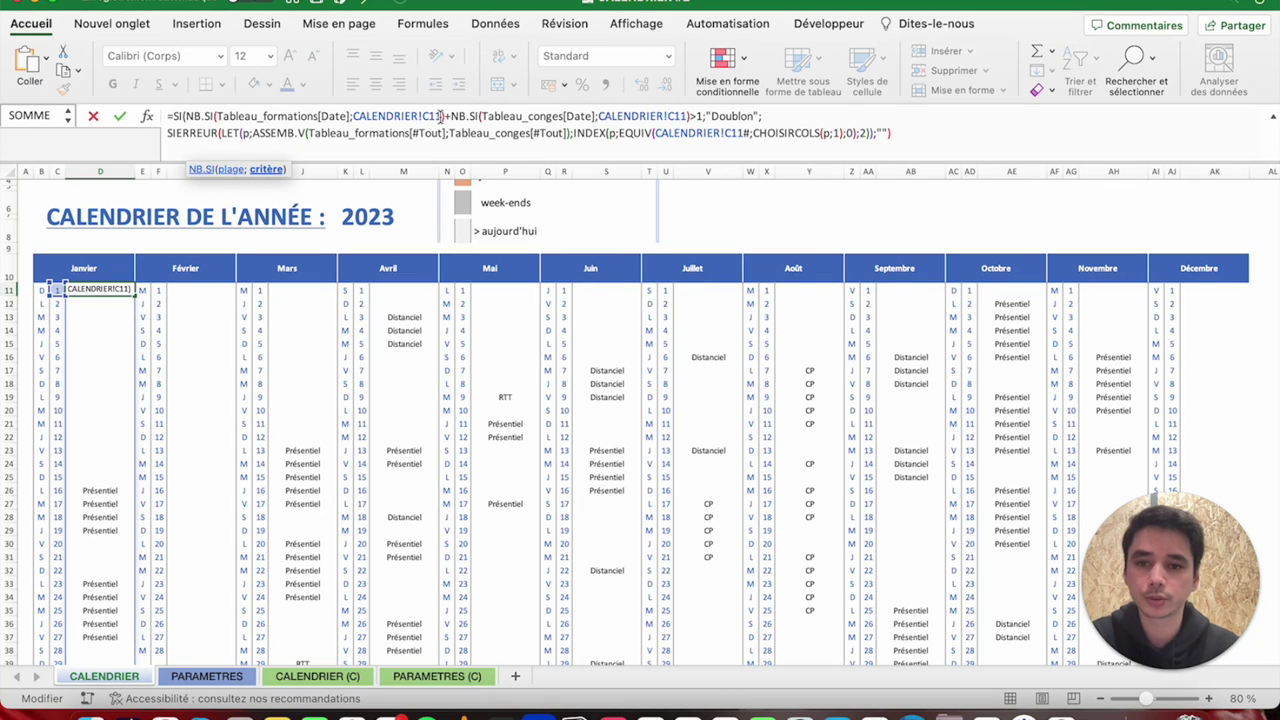
text(#)
click(688, 116)
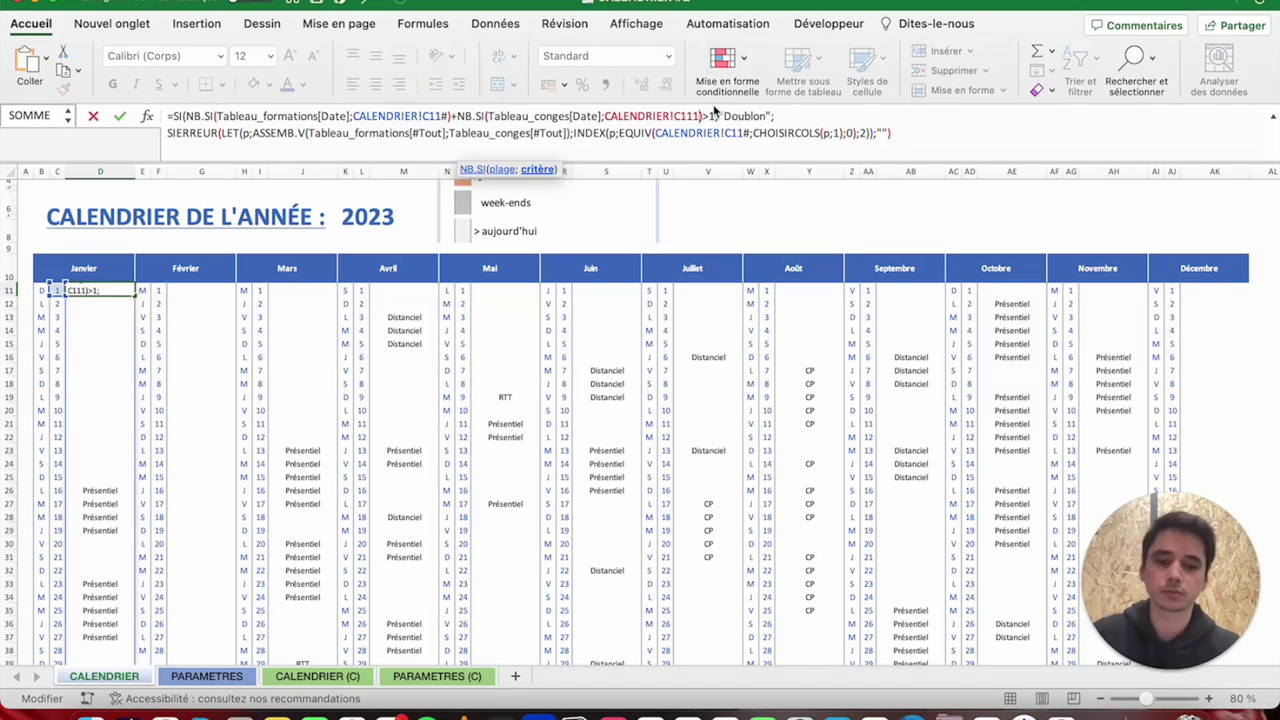
text(#)
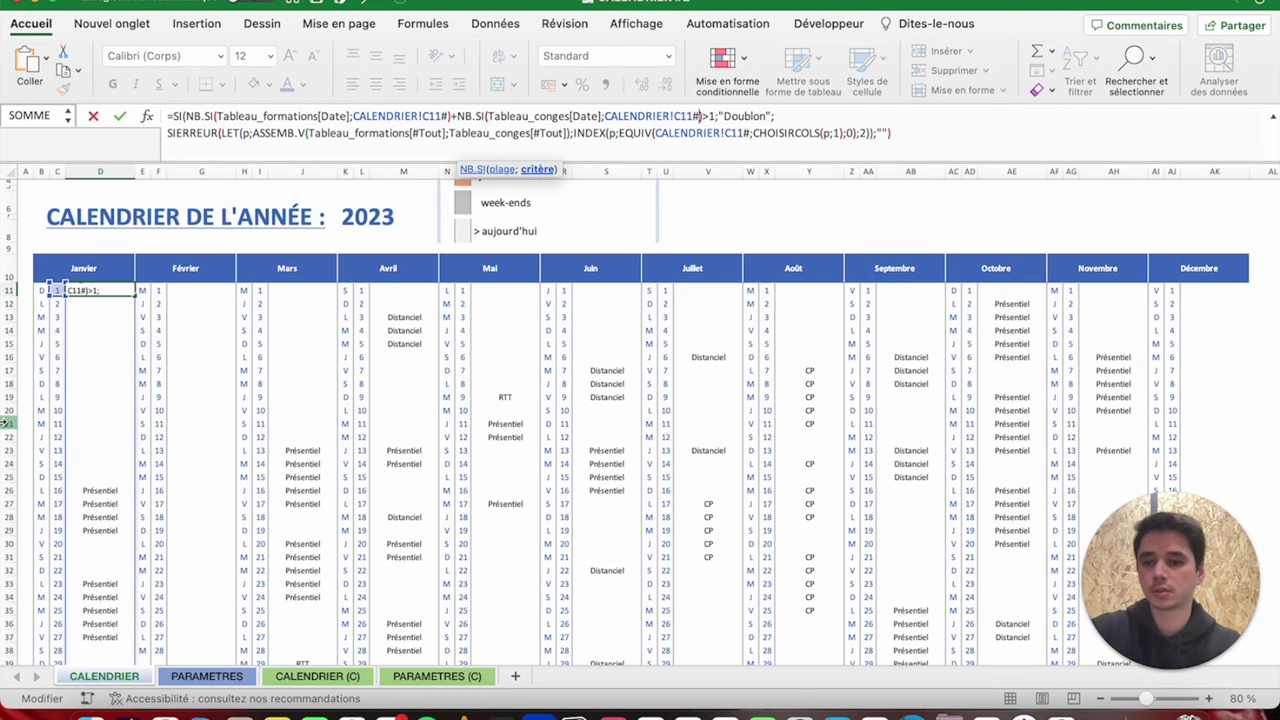
scroll(78, 476, down, 10)
scroll(80, 471, up, 4)
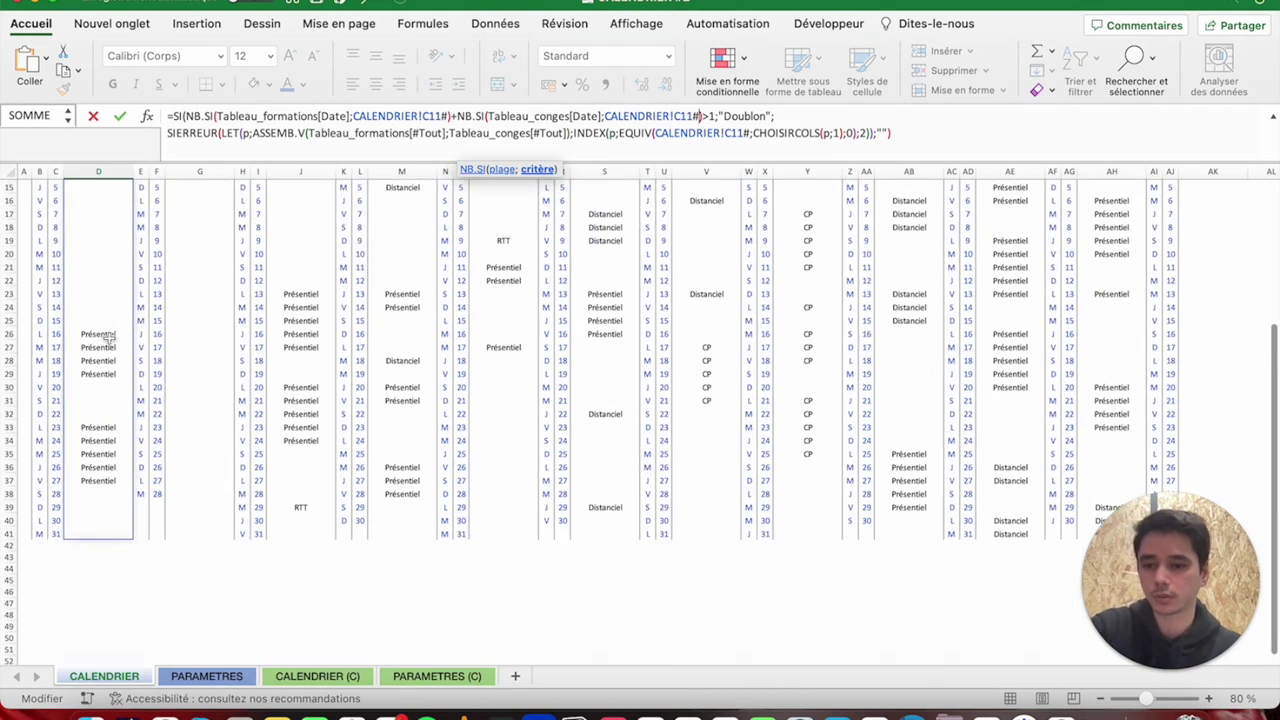
Commit the D11 duplicate-check formula, accepting Excel's suggested correction.
key(Return)
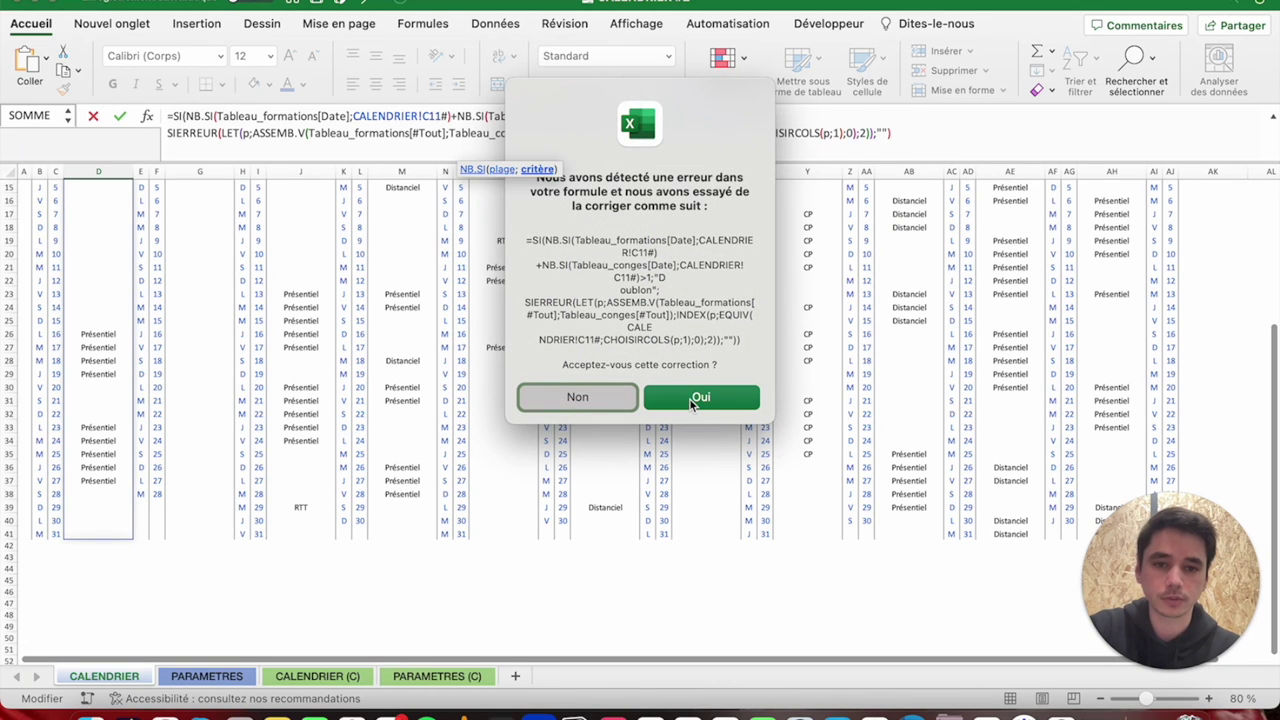
click(705, 397)
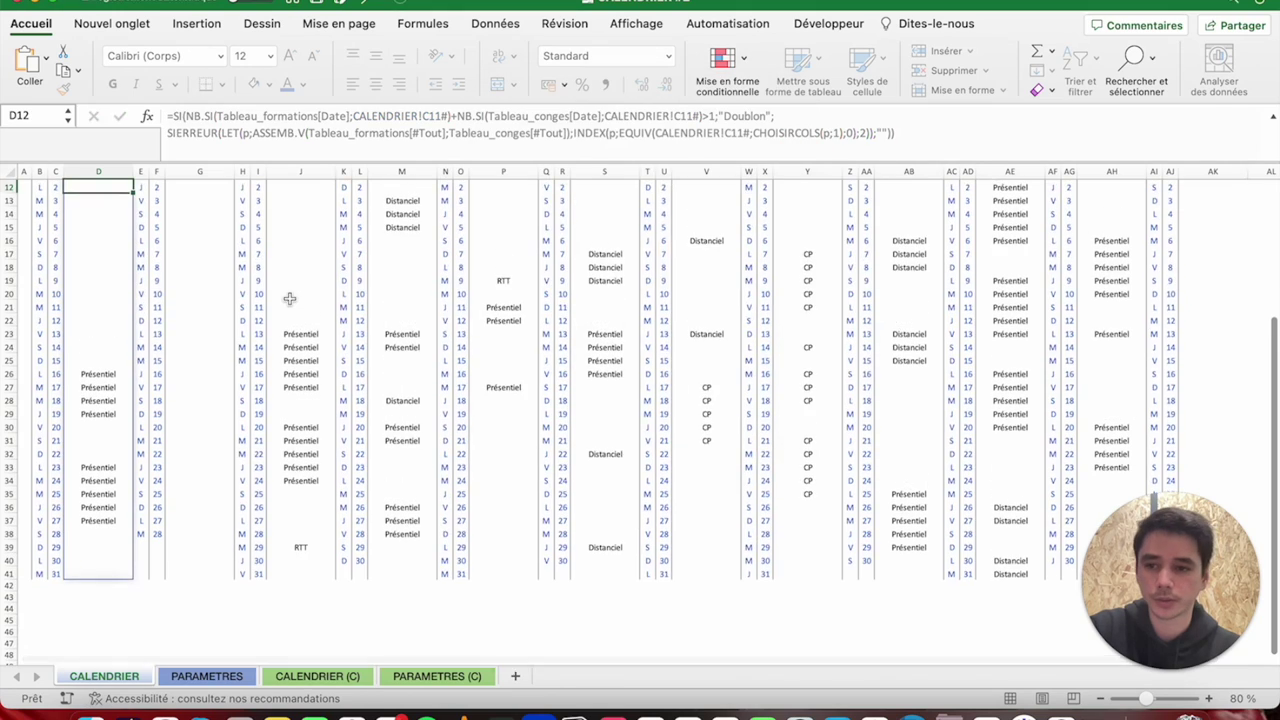
scroll(286, 297, up, 5)
scroll(156, 311, down, 5)
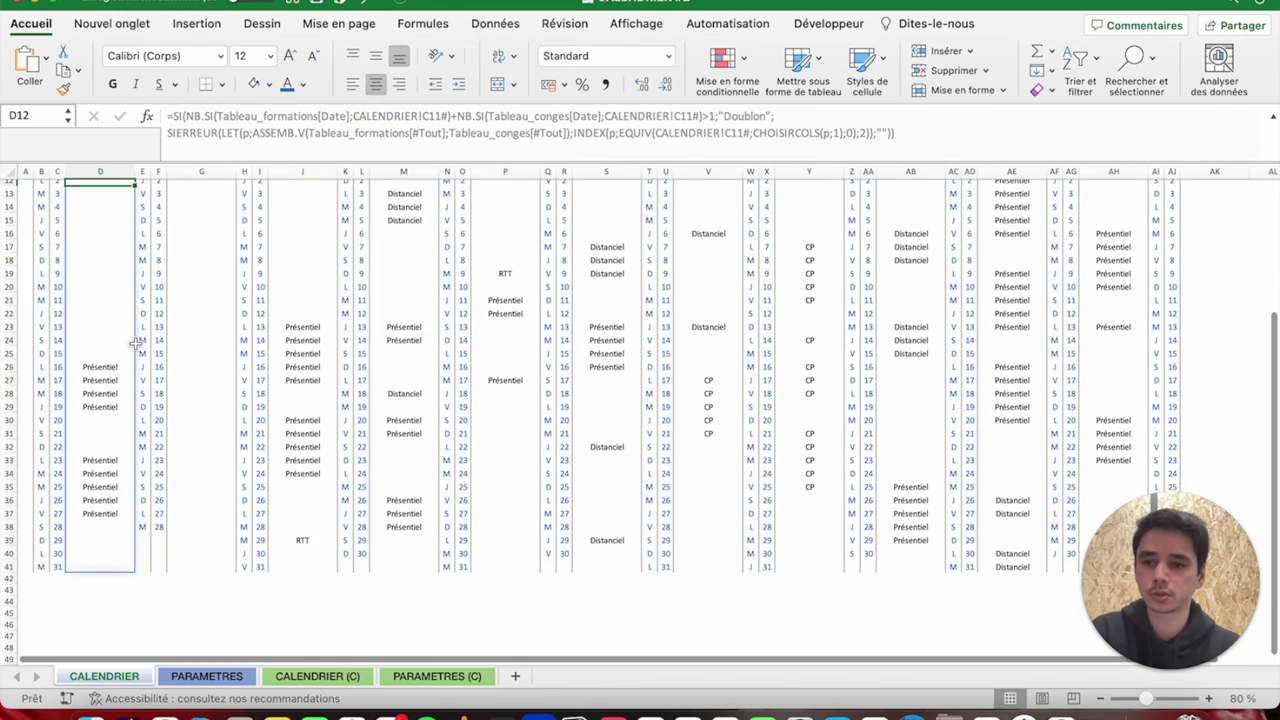
scroll(135, 343, up, 3)
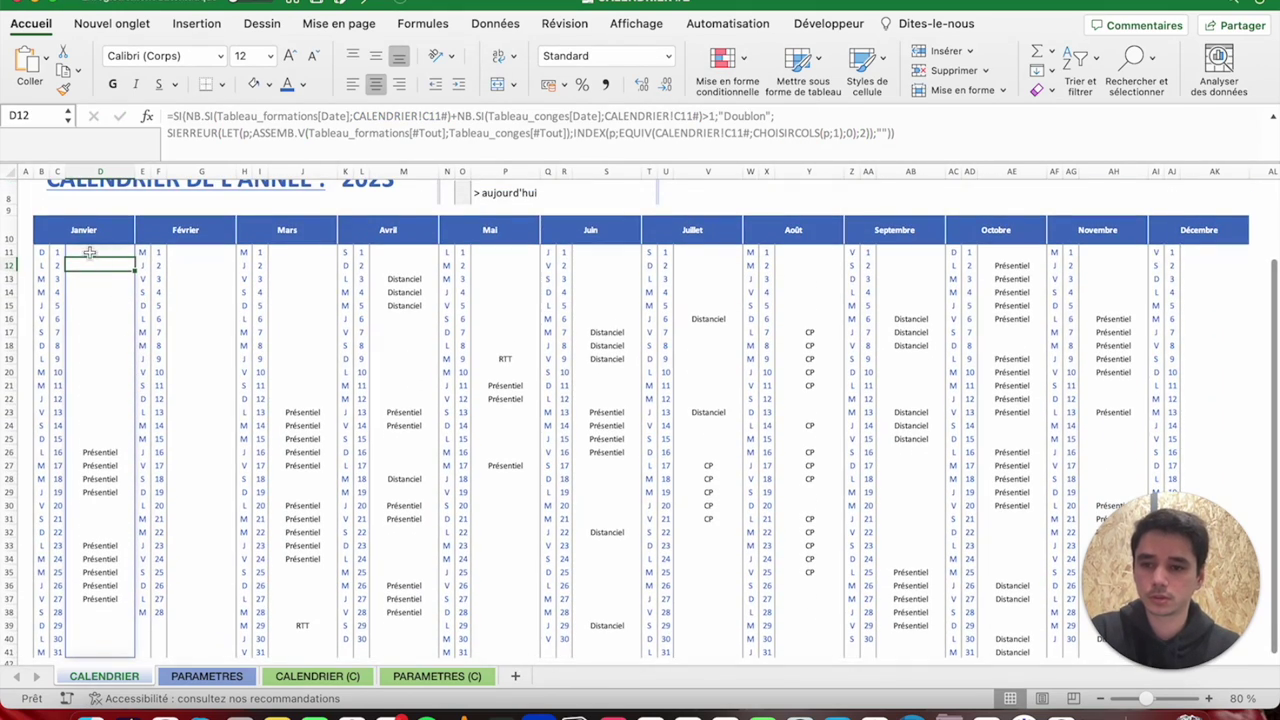
Copy D11's duplicate-check formula and paste it into the March to May columns.
click(90, 253)
key(ctrl+c)
key(Right)
key(Right)
key(Right)
key(Right)
key(Right)
key(Right)
key(ctrl+v)
key(Right)
key(Right)
key(Right)
key(ctrl+v)
key(Right)
key(Right)
key(Right)
key(ctrl+v)
key(Right)
key(Right)
key(ctrl+v)
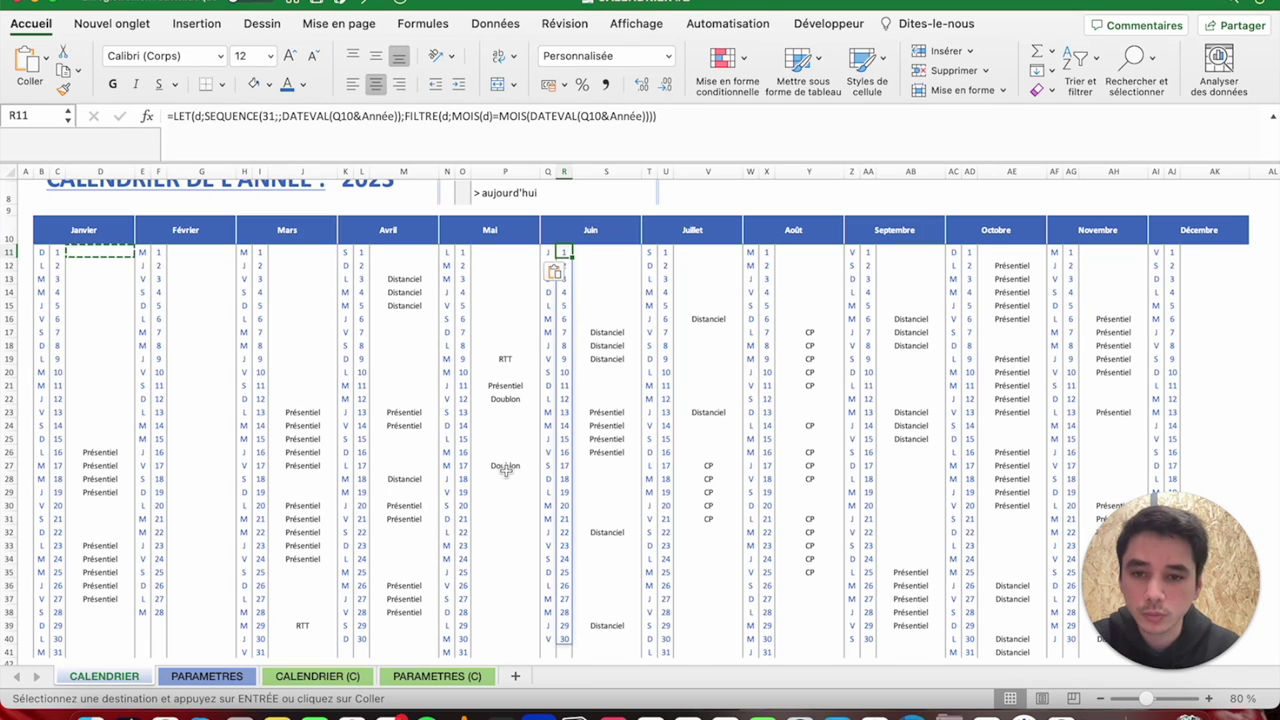
Paste the formula into the June through November columns, then view the PARAMETRES sheet.
click(606, 257)
key(Right)
key(ctrl+v)
key(Right)
key(Right)
key(ctrl+v)
key(Right)
key(Right)
key(Right)
key(ctrl+v)
key(Right)
key(Right)
key(Right)
key(Right)
key(Right)
key(Right)
key(ctrl+v)
key(Right)
key(Right)
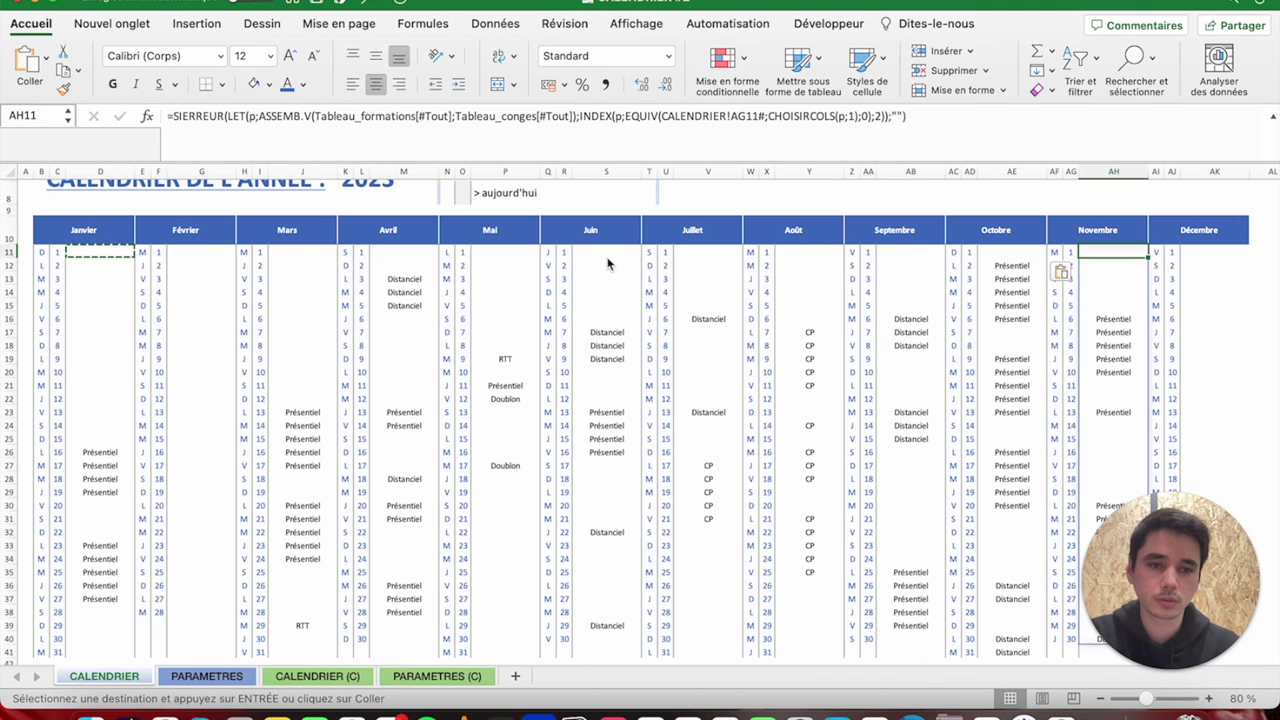
key(ctrl+v)
click(200, 677)
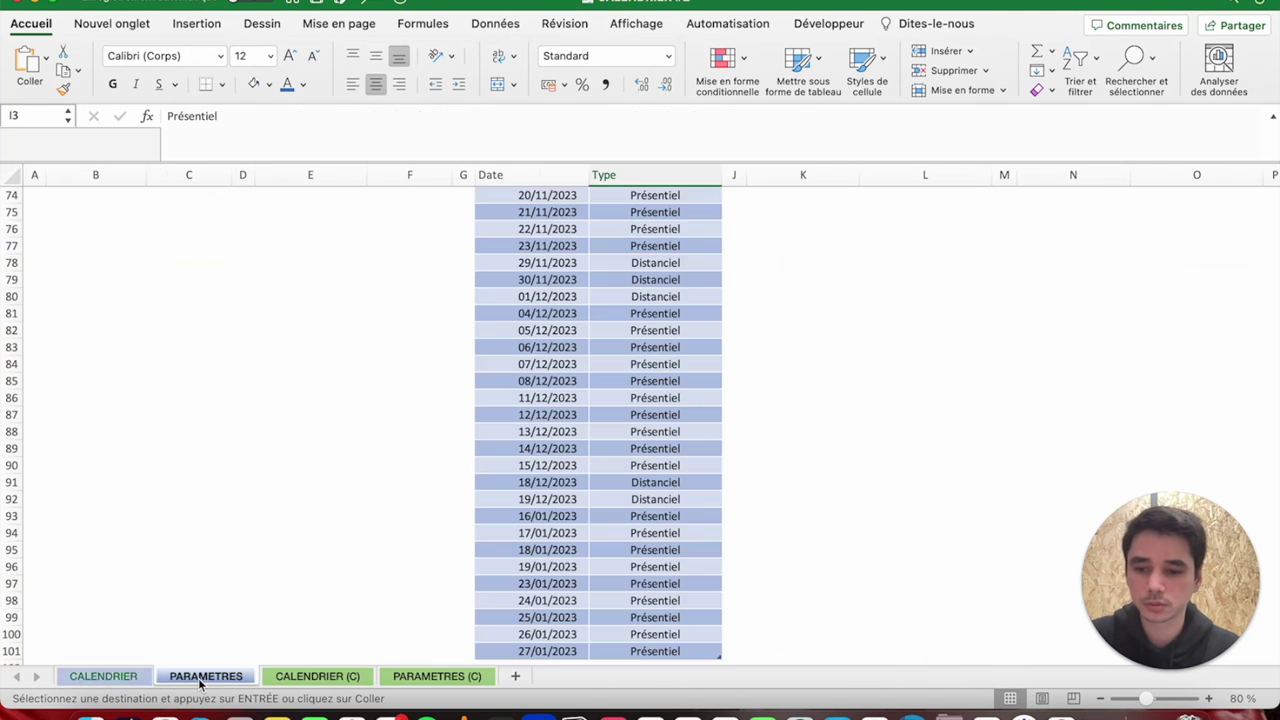
Locate the 17/05/2023 training date in the PARAMETRES tables.
scroll(551, 250, up, 15)
scroll(551, 250, up, 5)
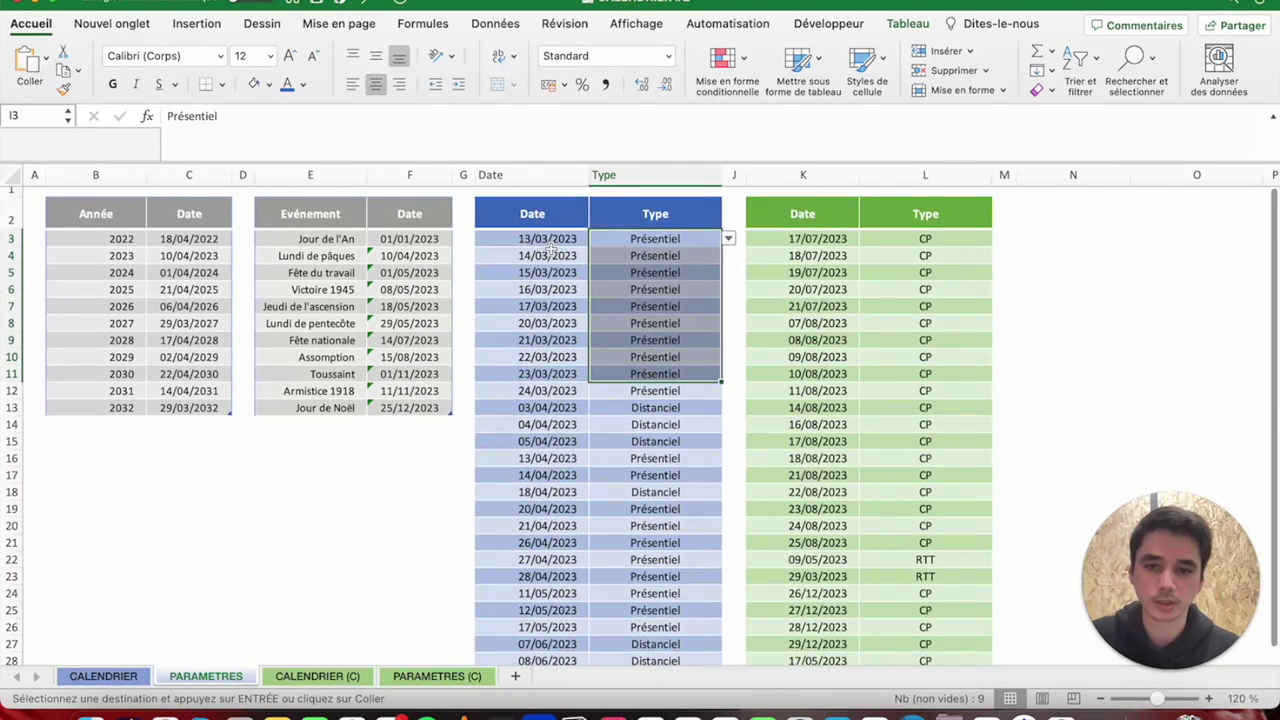
scroll(551, 250, down, 5)
scroll(557, 340, down, 5)
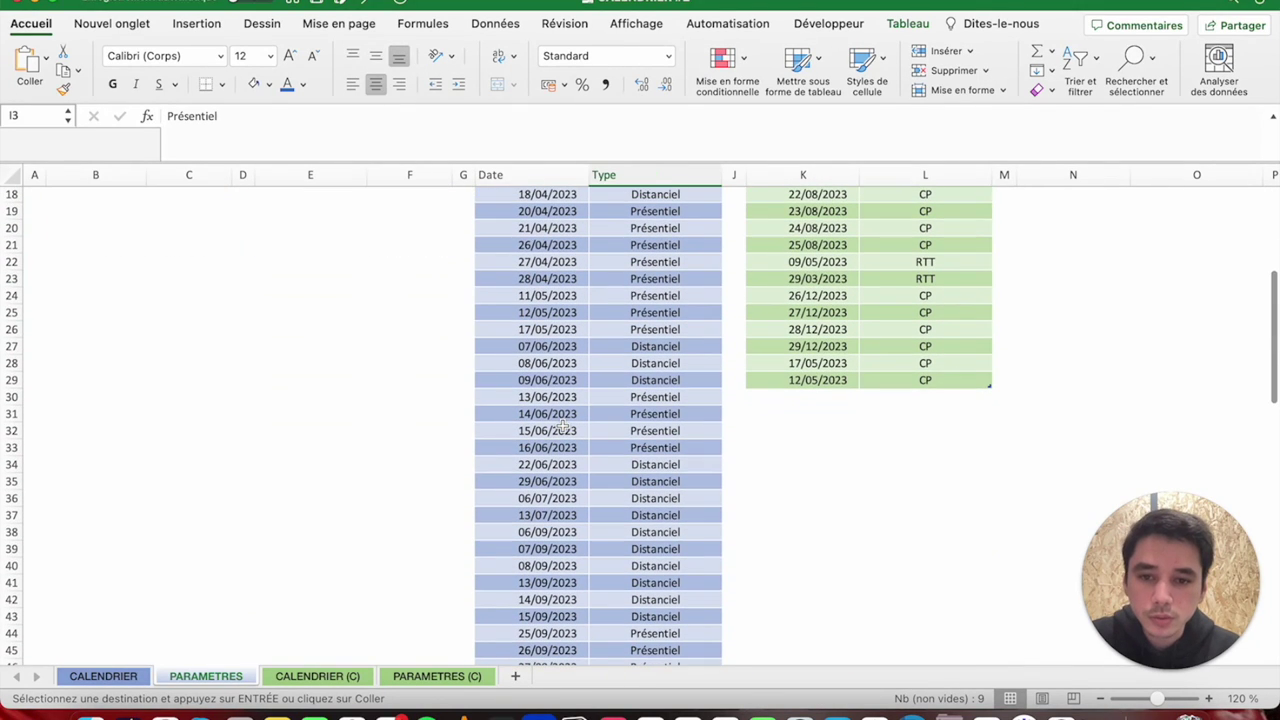
click(547, 329)
Find the 12/05/2023 date entry, then return to the CALENDRIER sheet.
scroll(570, 380, down, 10)
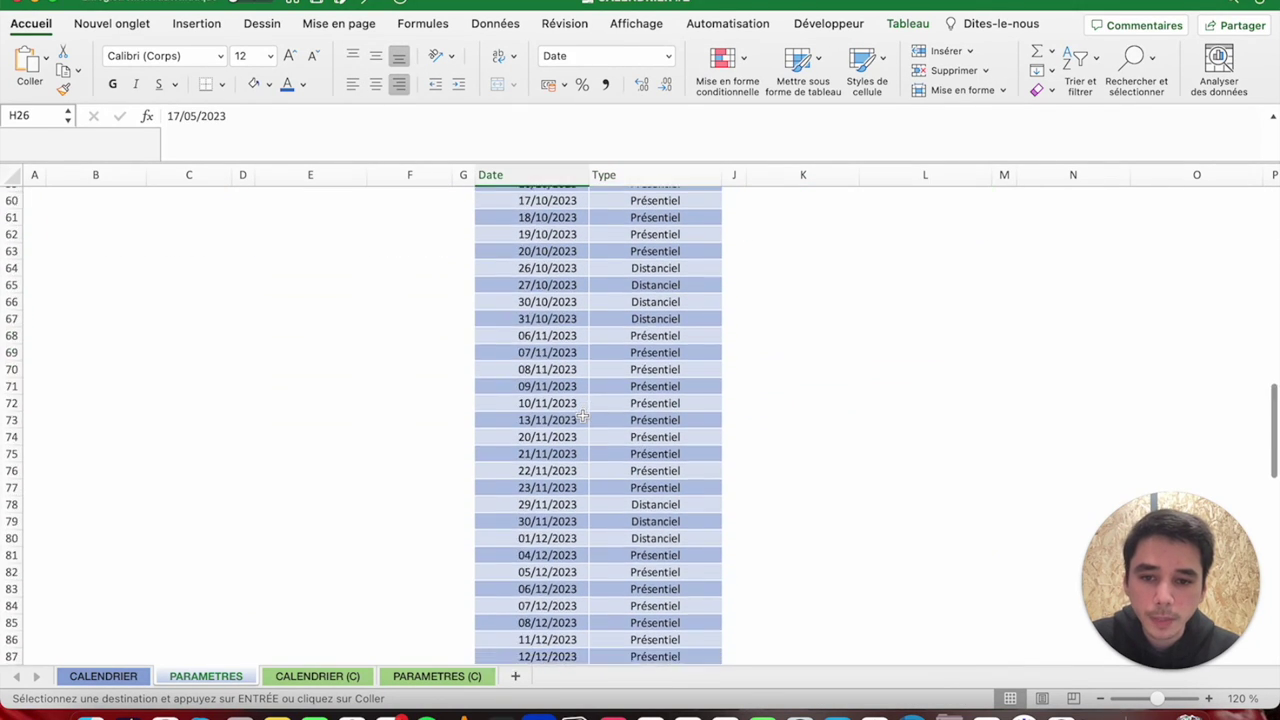
scroll(583, 416, down, 5)
scroll(583, 416, up, 3)
scroll(583, 416, right, 3)
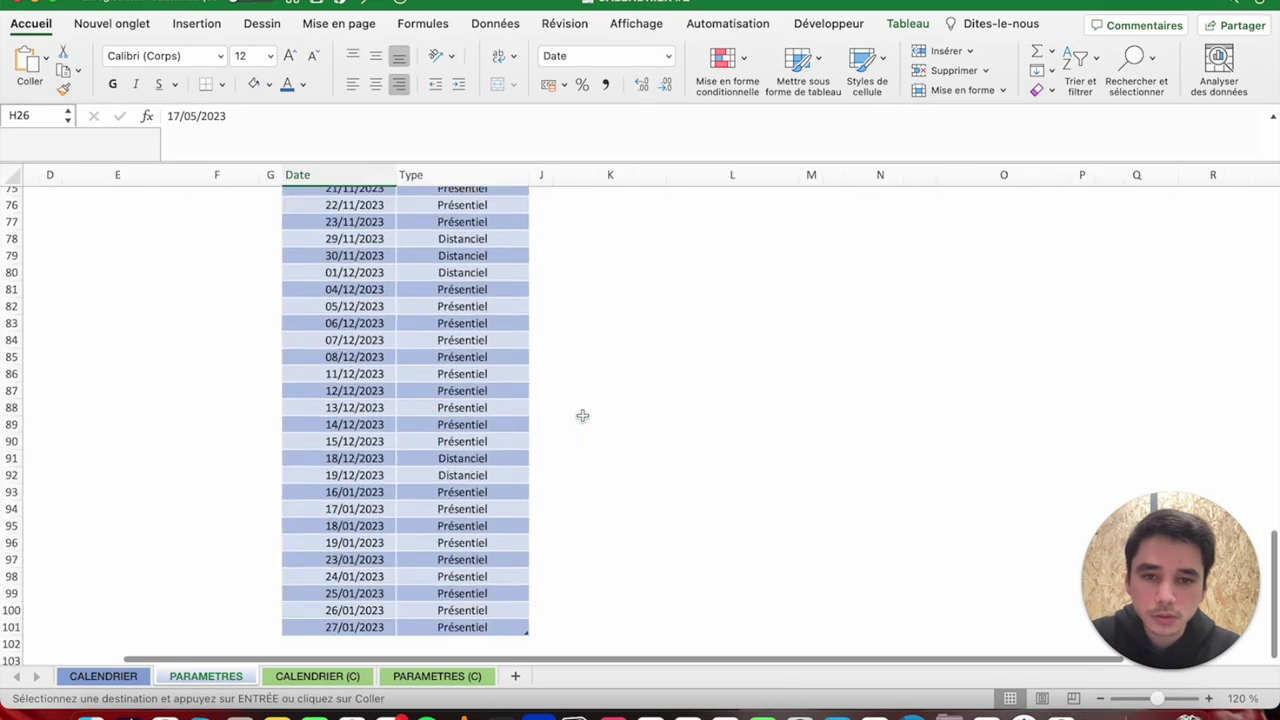
scroll(583, 416, up, 10)
scroll(583, 416, right, 2)
scroll(583, 416, up, 10)
scroll(583, 416, left, 1)
scroll(574, 571, down, 1)
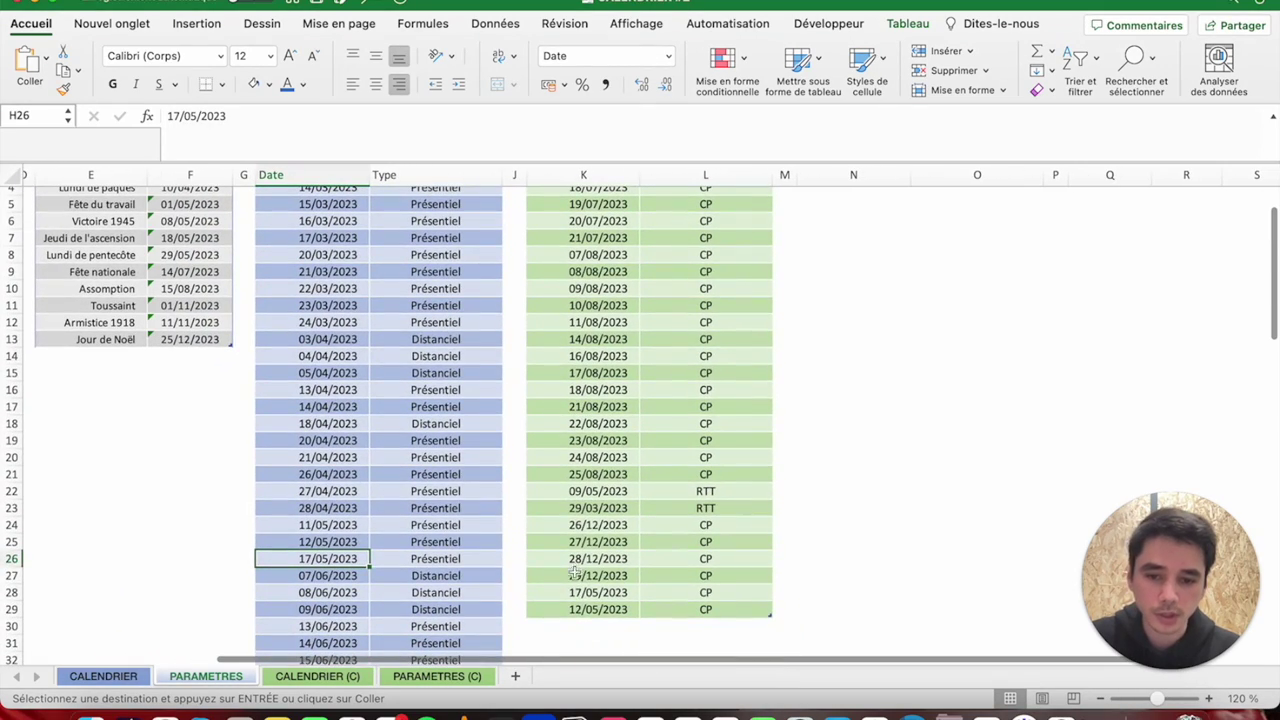
scroll(470, 560, down, 1)
scroll(470, 560, left, 1)
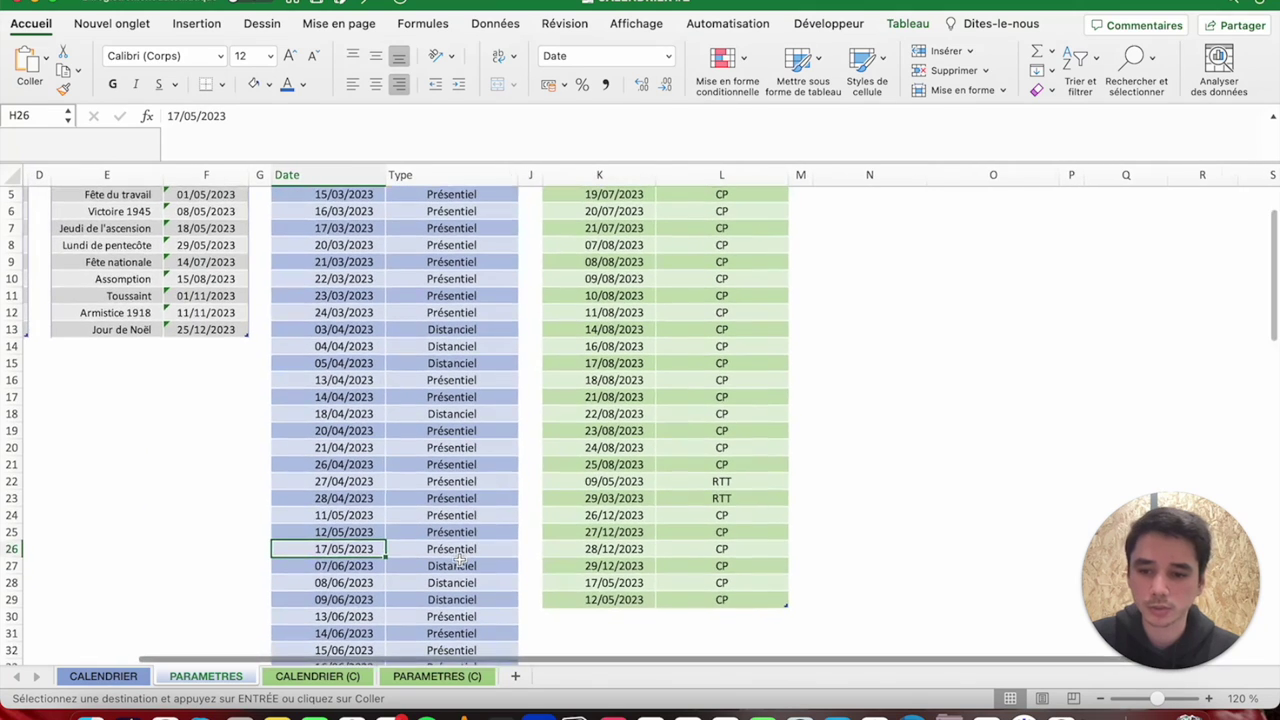
click(366, 533)
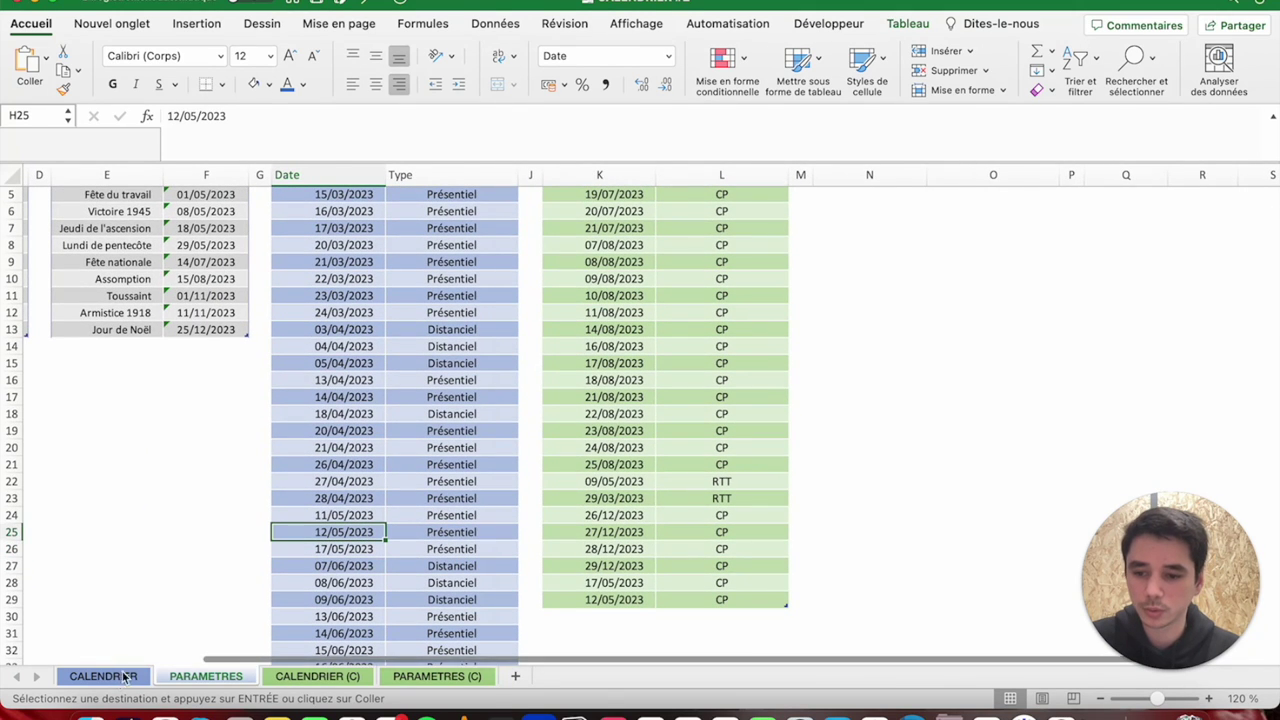
click(103, 676)
scroll(508, 565, down, 1)
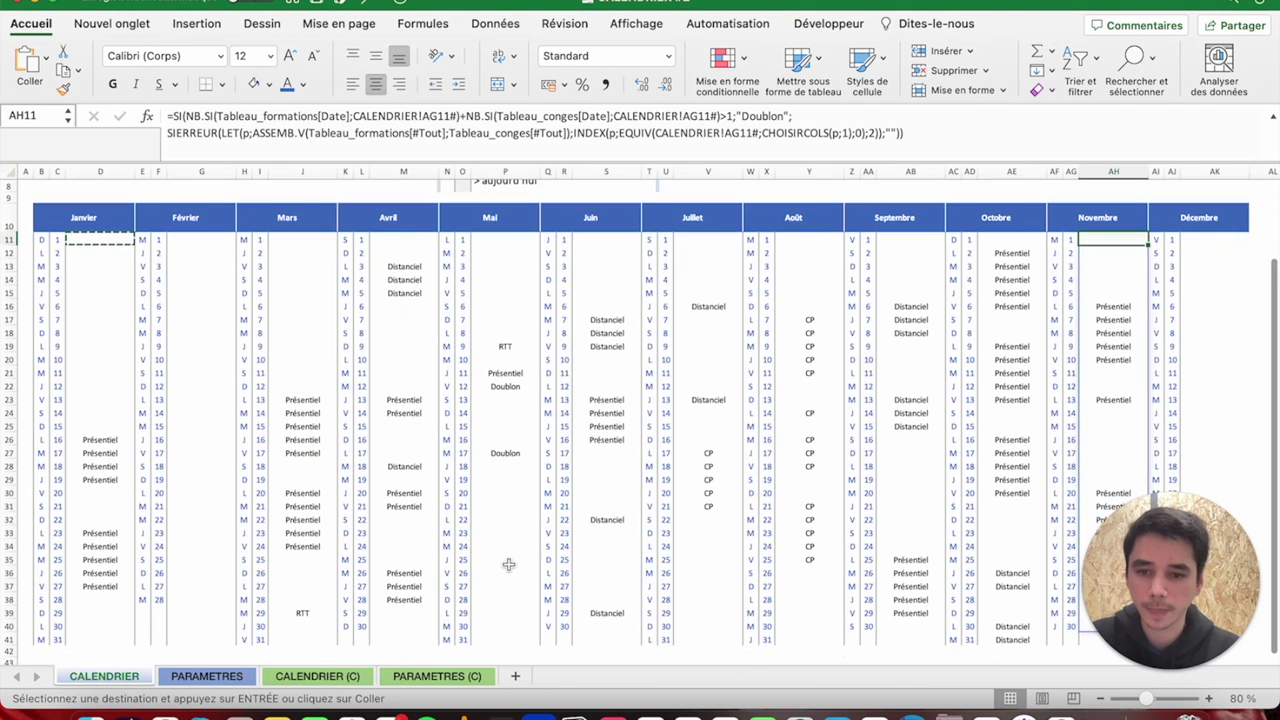
click(505, 386)
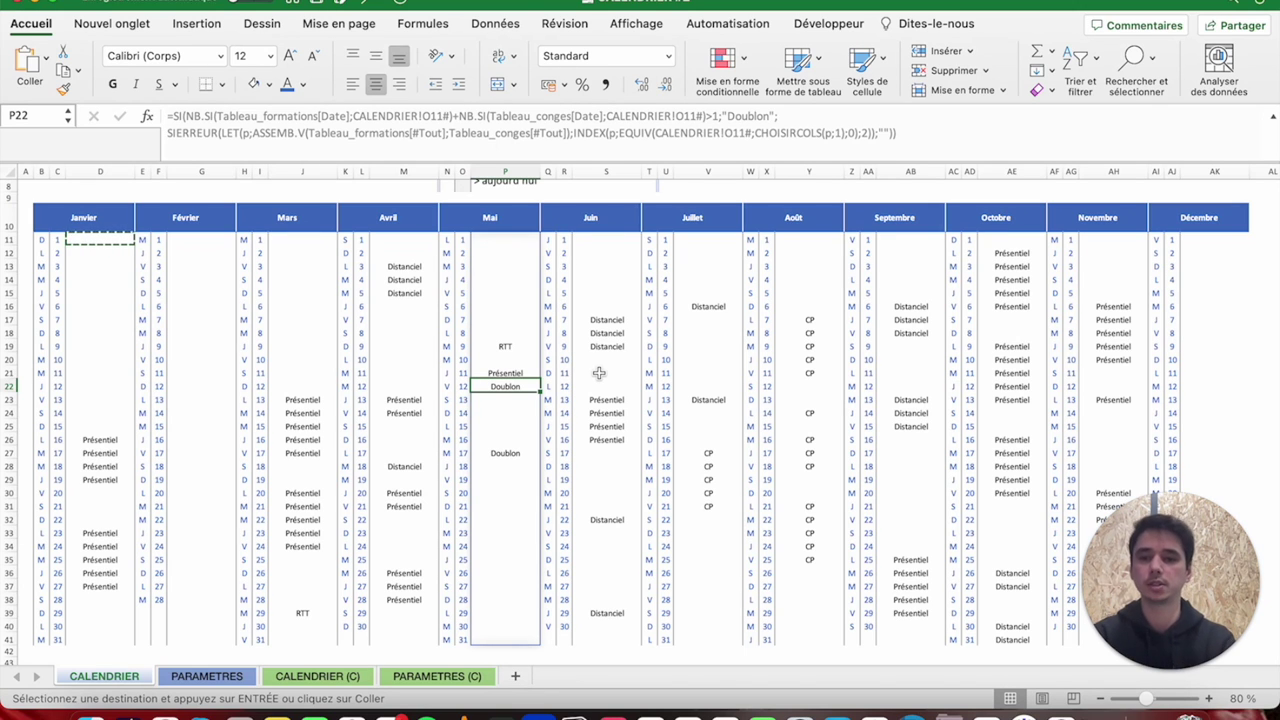
scroll(598, 373, up, 5)
scroll(198, 358, down, 1)
click(95, 322)
key(Escape)
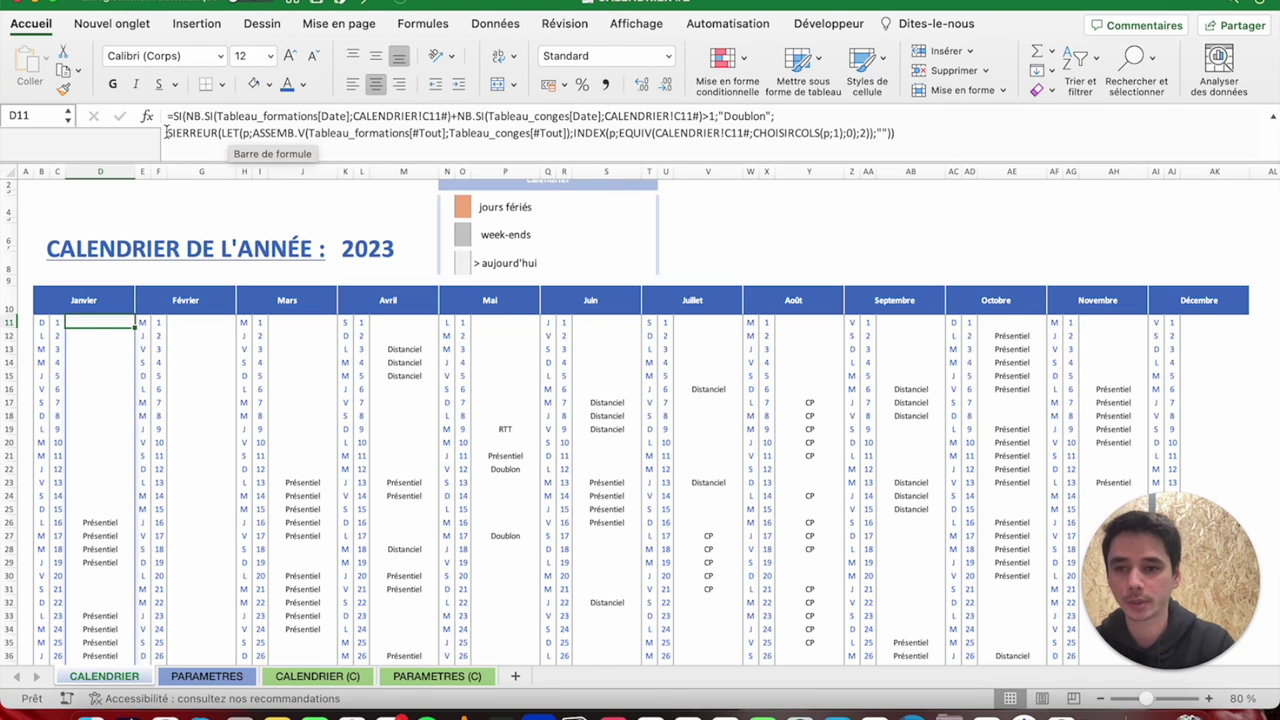
drag(166, 133, 895, 133)
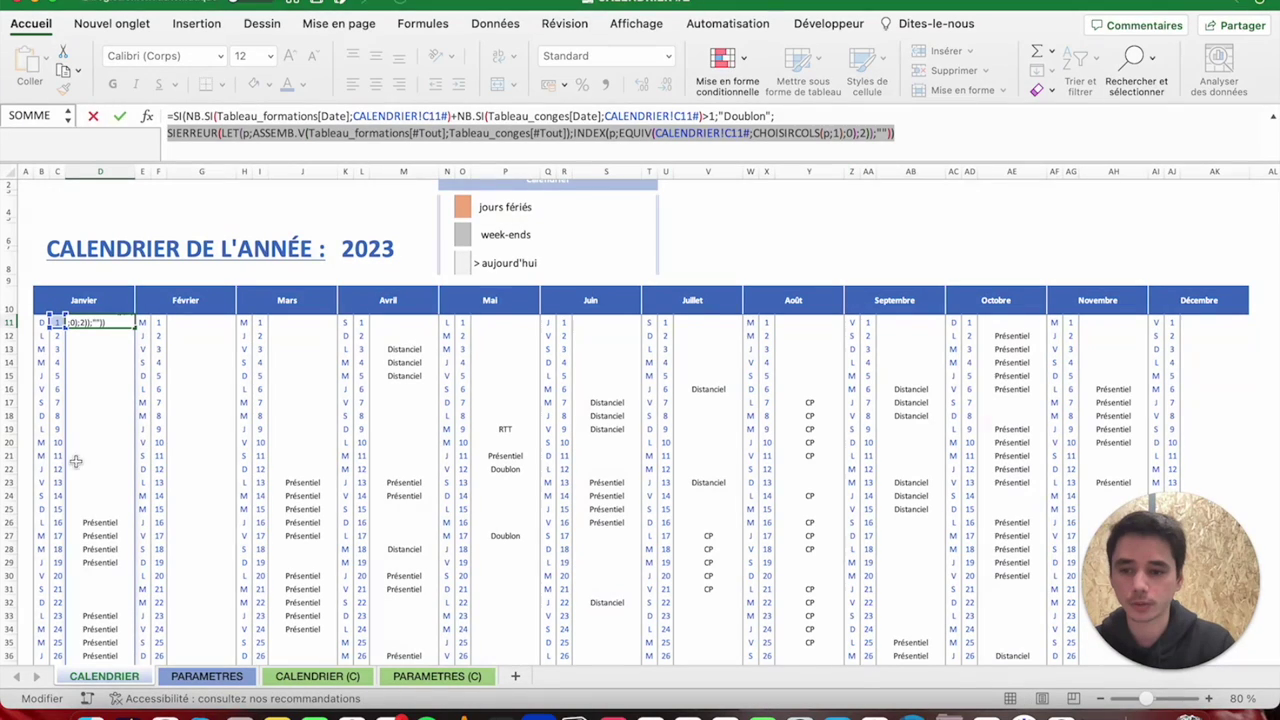
click(174, 116)
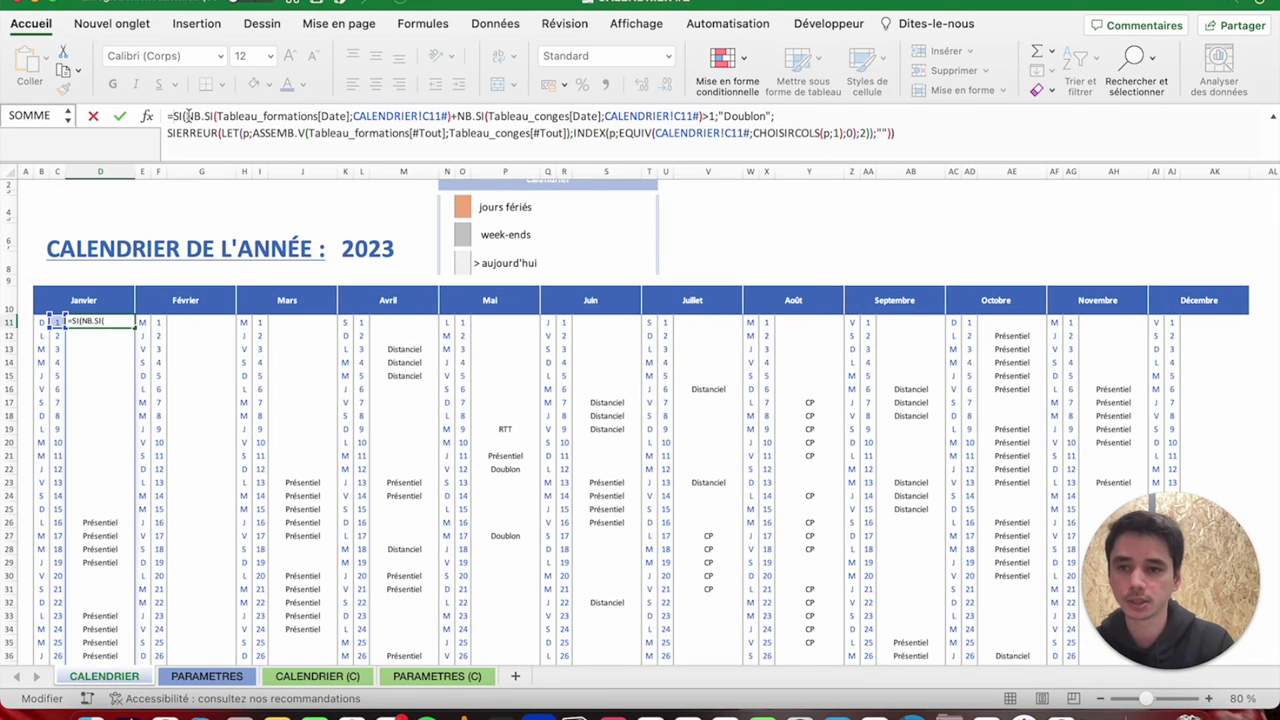
drag(186, 116, 716, 116)
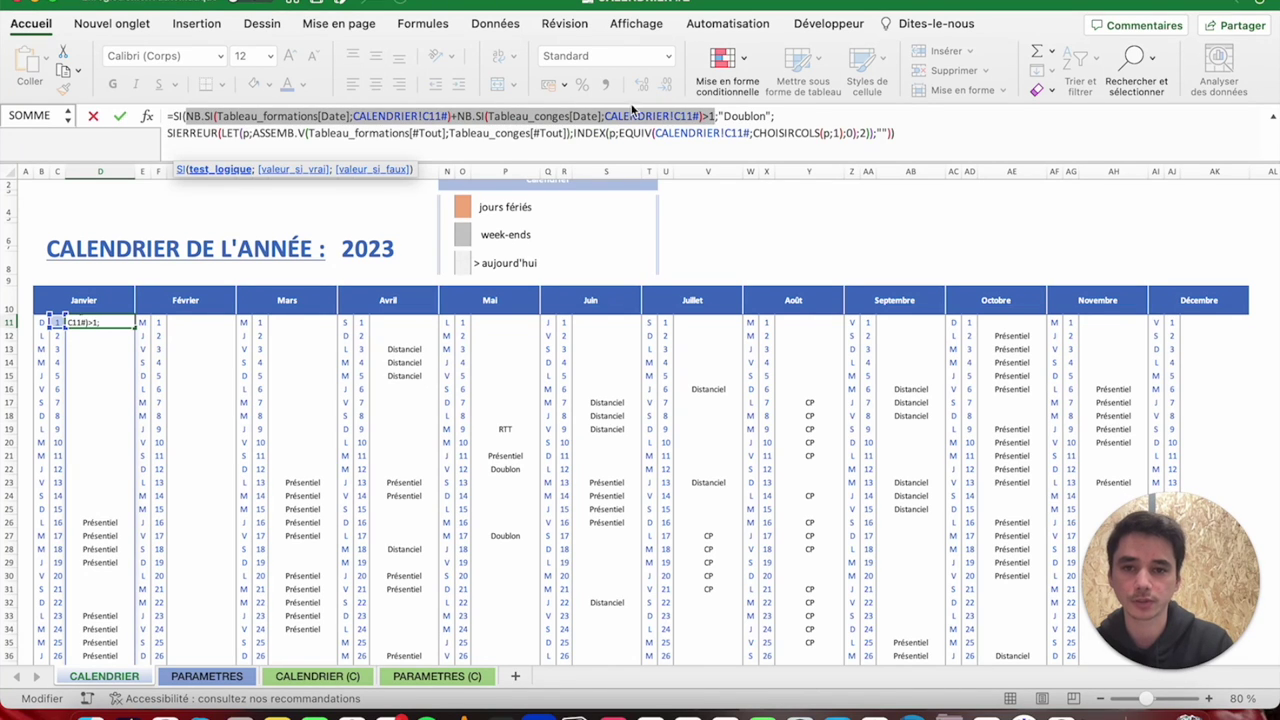
click(729, 116)
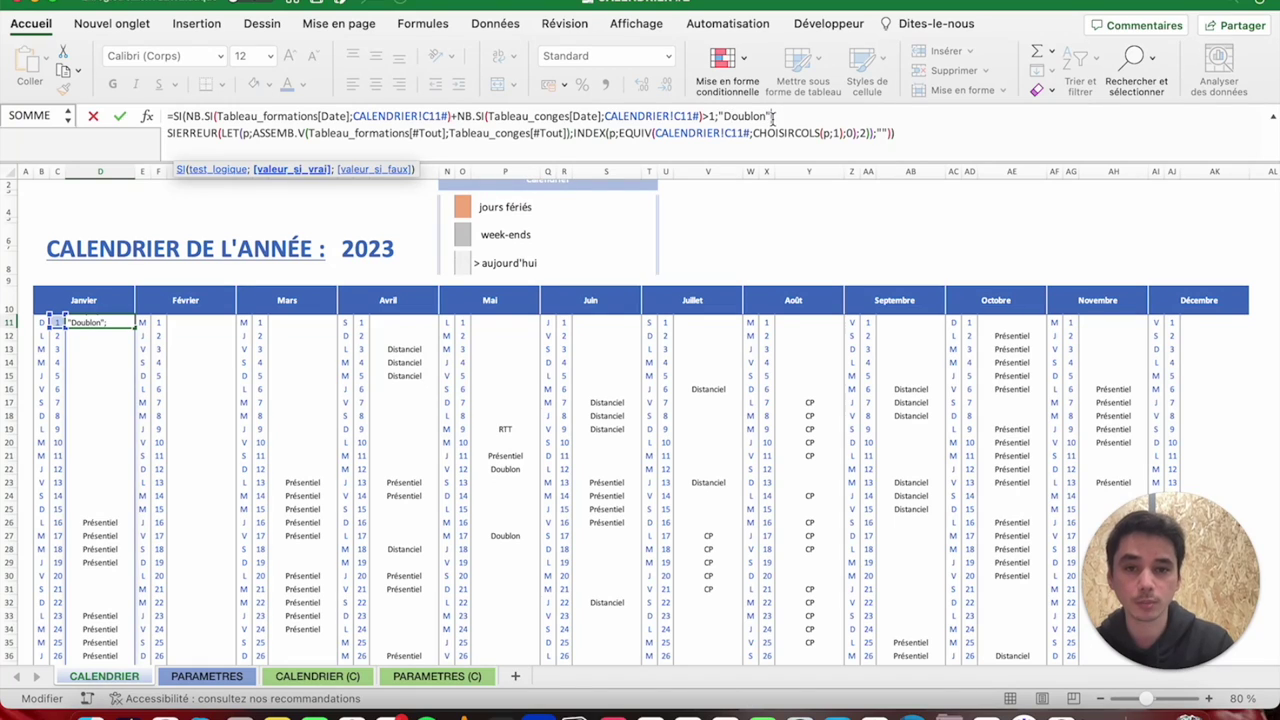
click(168, 132)
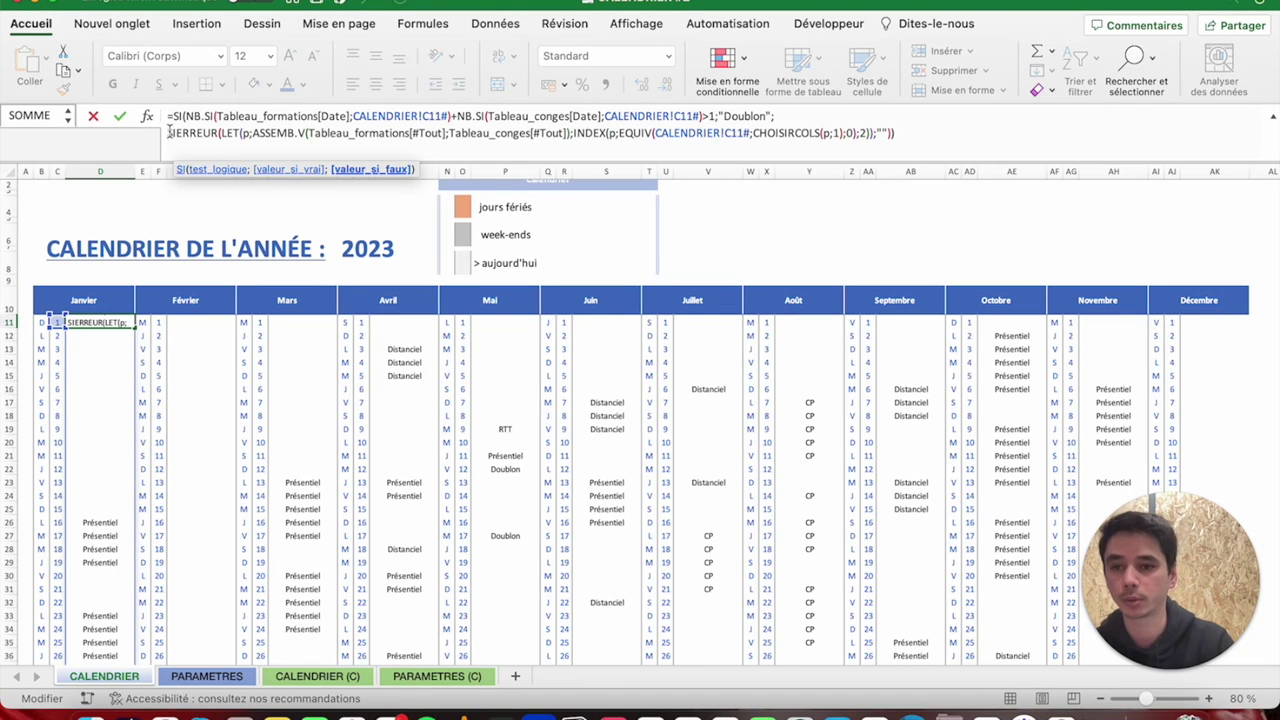
drag(168, 132, 915, 128)
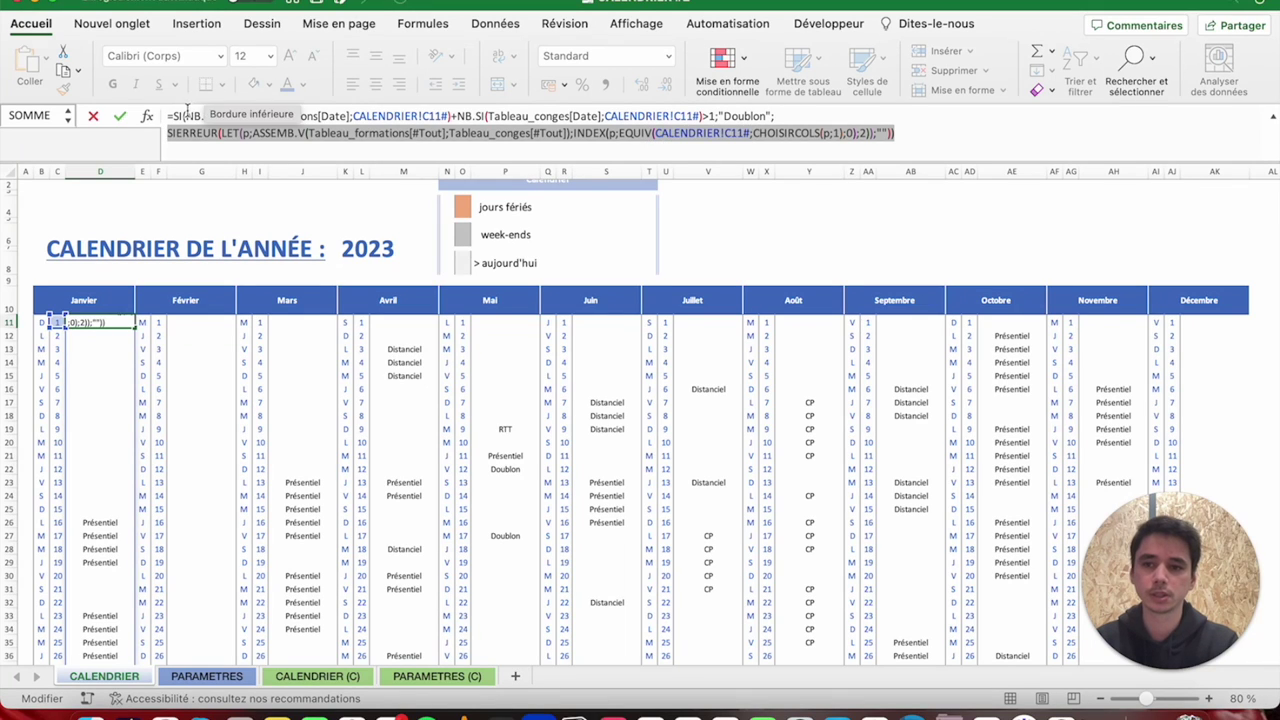
click(175, 115)
click(195, 116)
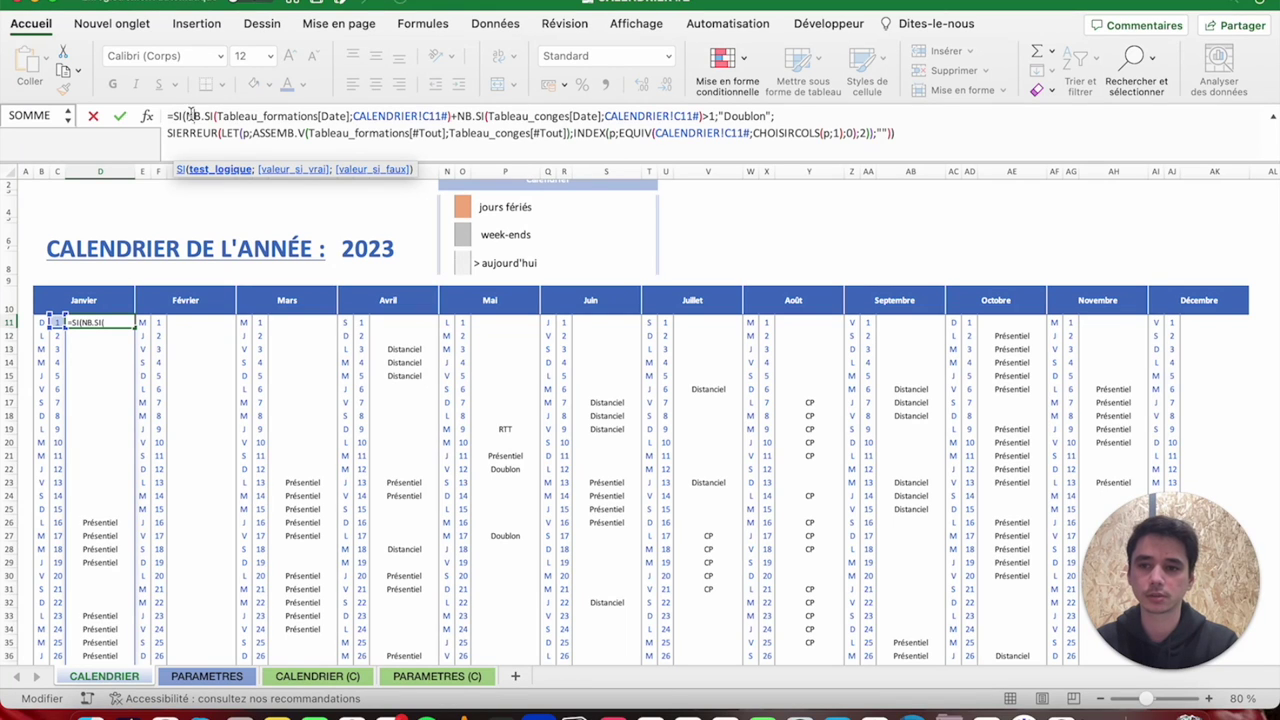
drag(186, 115, 733, 105)
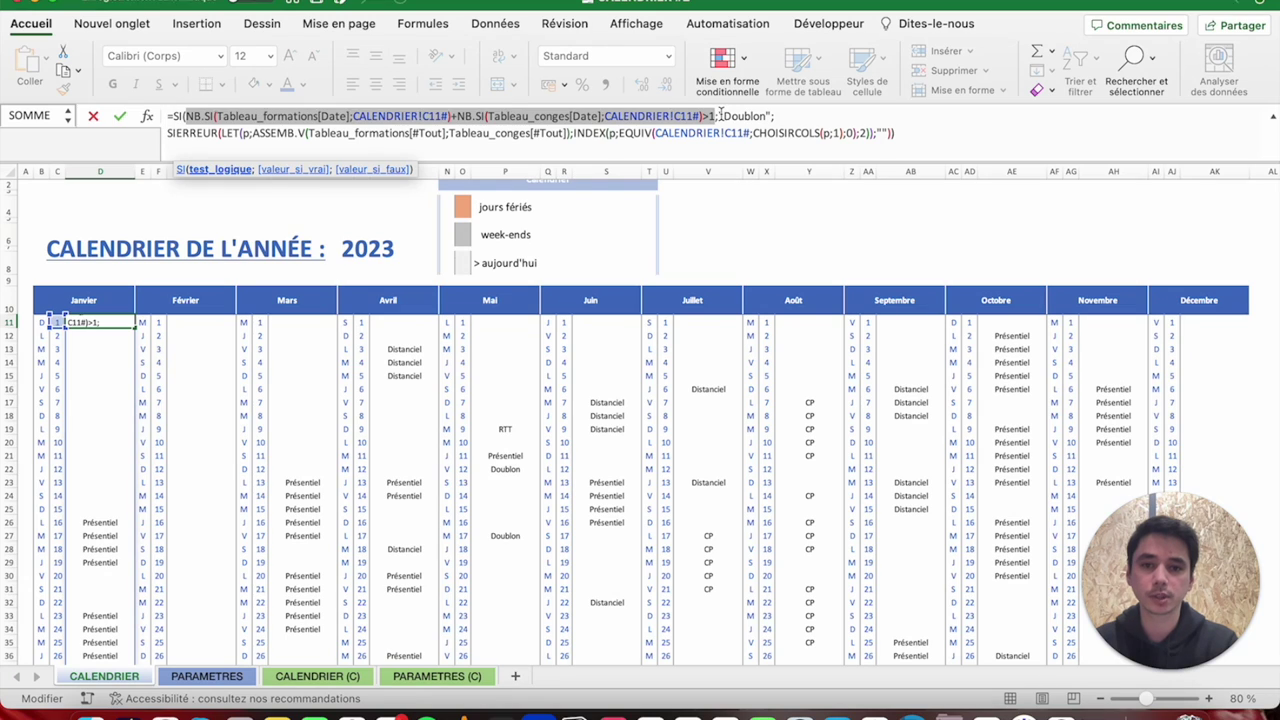
drag(720, 116, 756, 116)
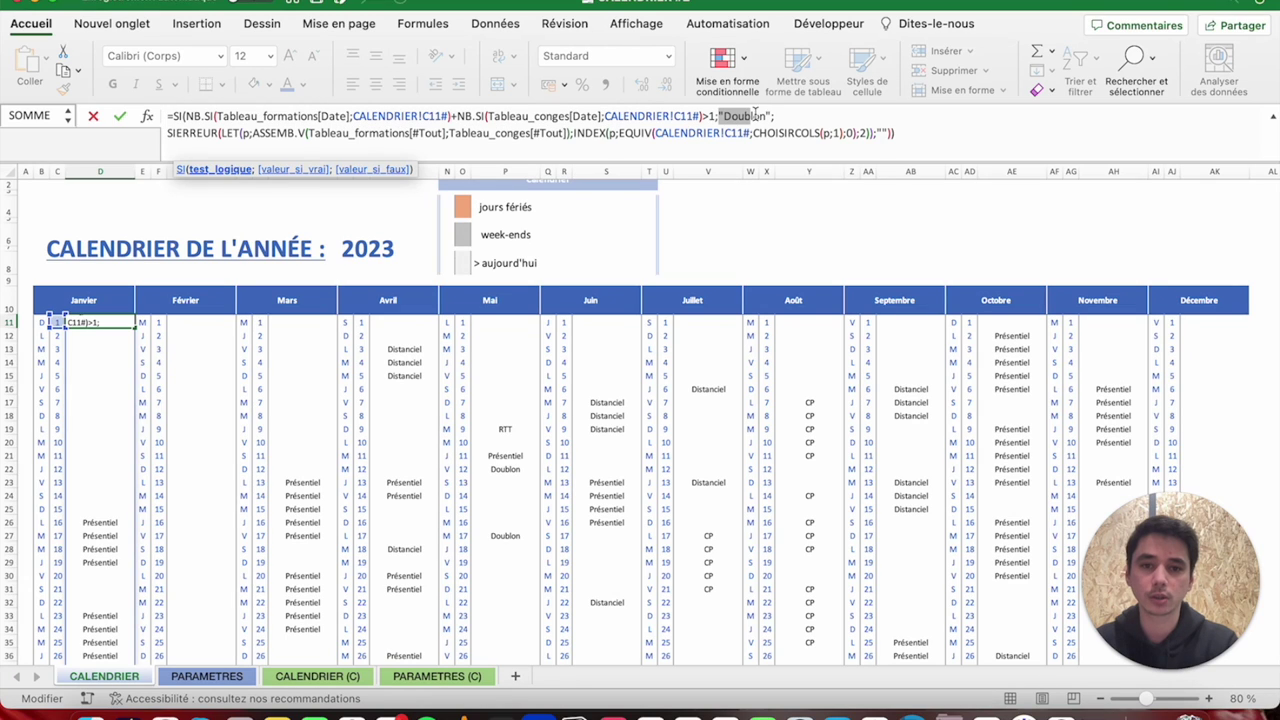
click(808, 118)
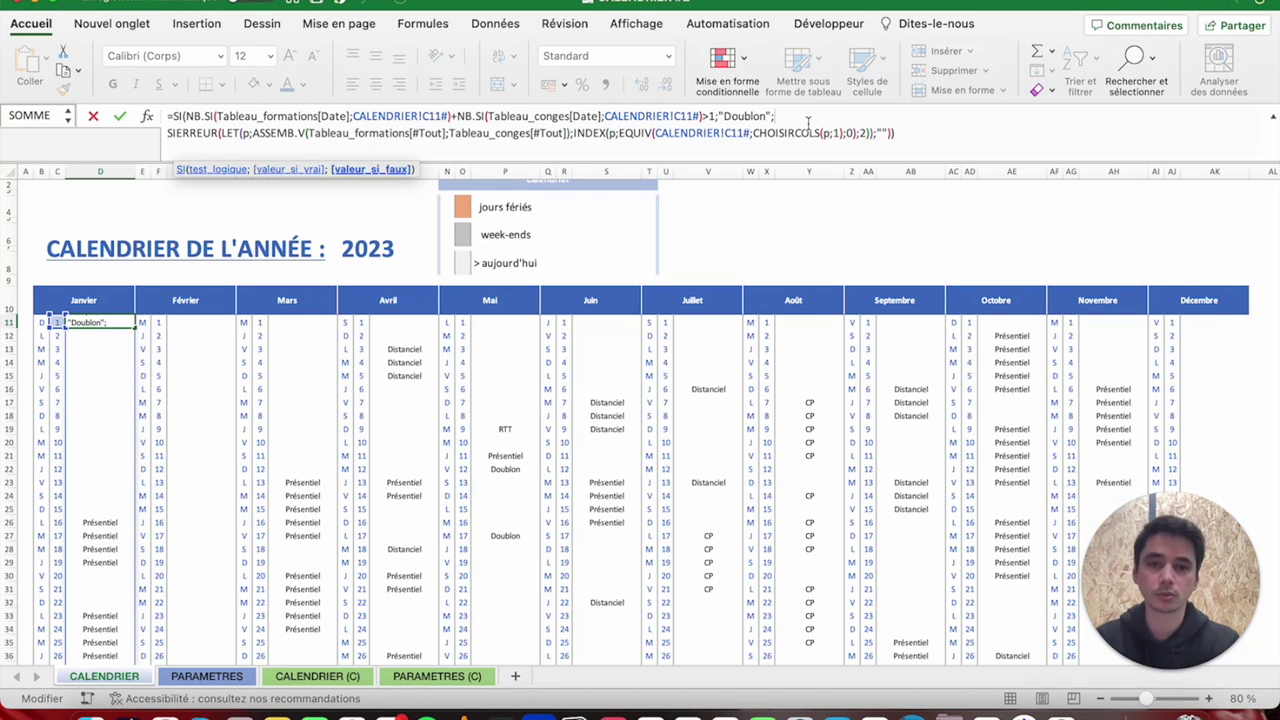
drag(166, 132, 895, 132)
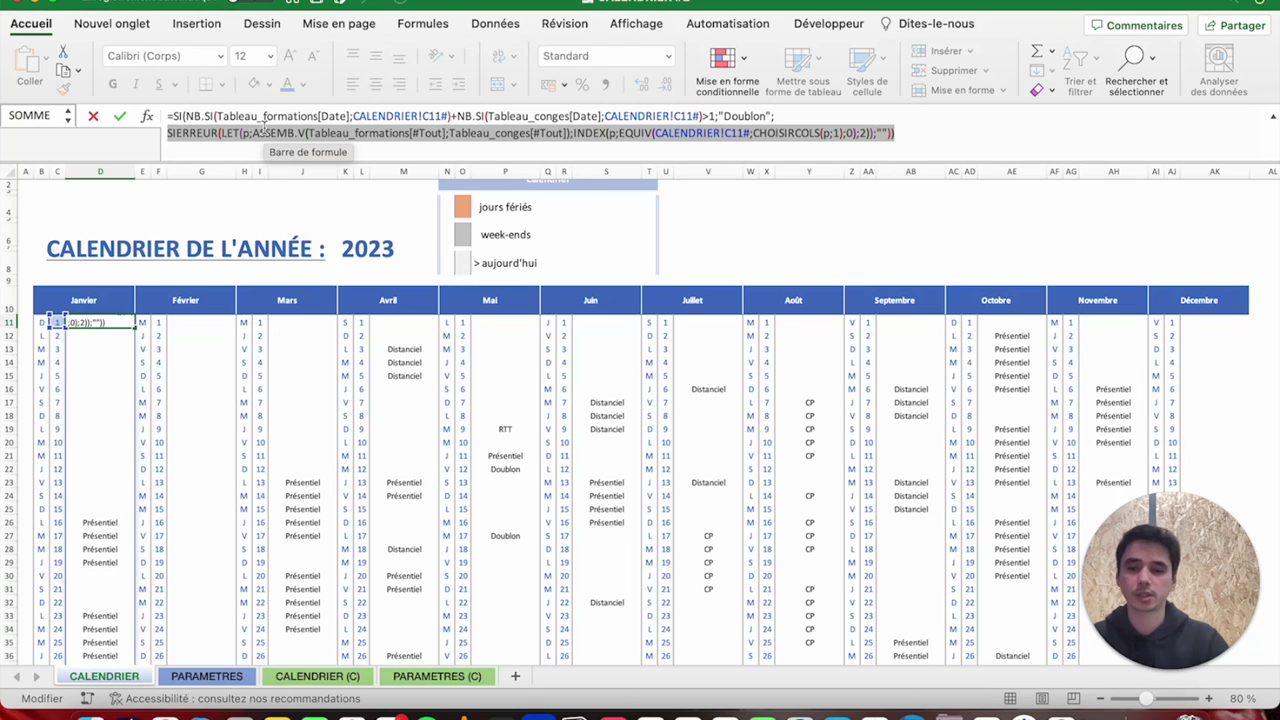
key(Escape)
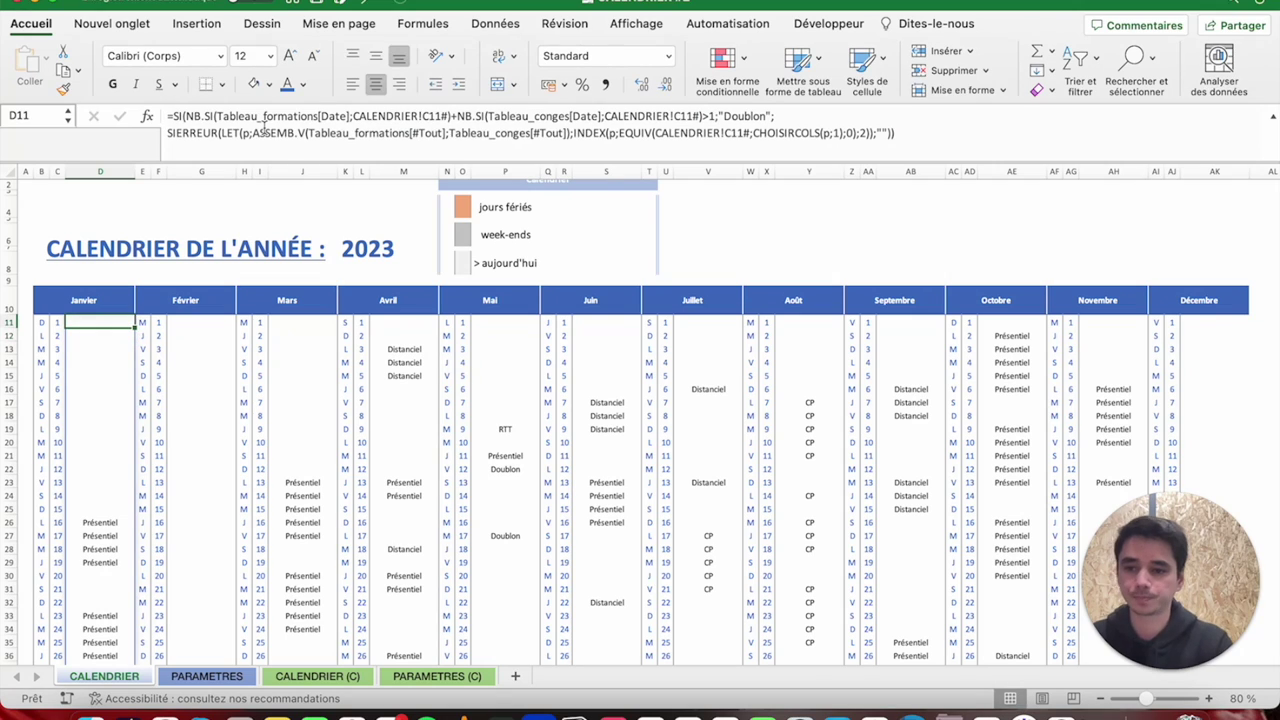
Copy the January formula from D11 and paste it into February's G11.
key(super+c)
click(195, 325)
key(super+v)
drag(302, 323, 310, 532)
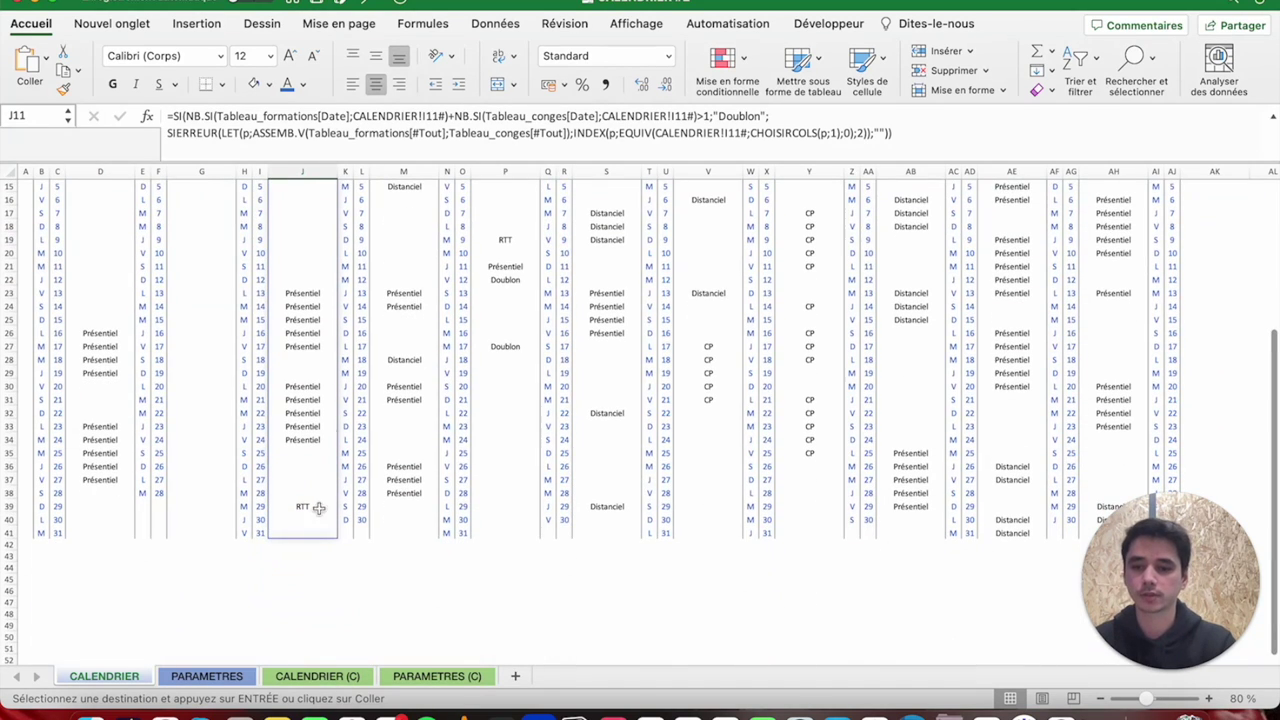
scroll(327, 432, up, 5)
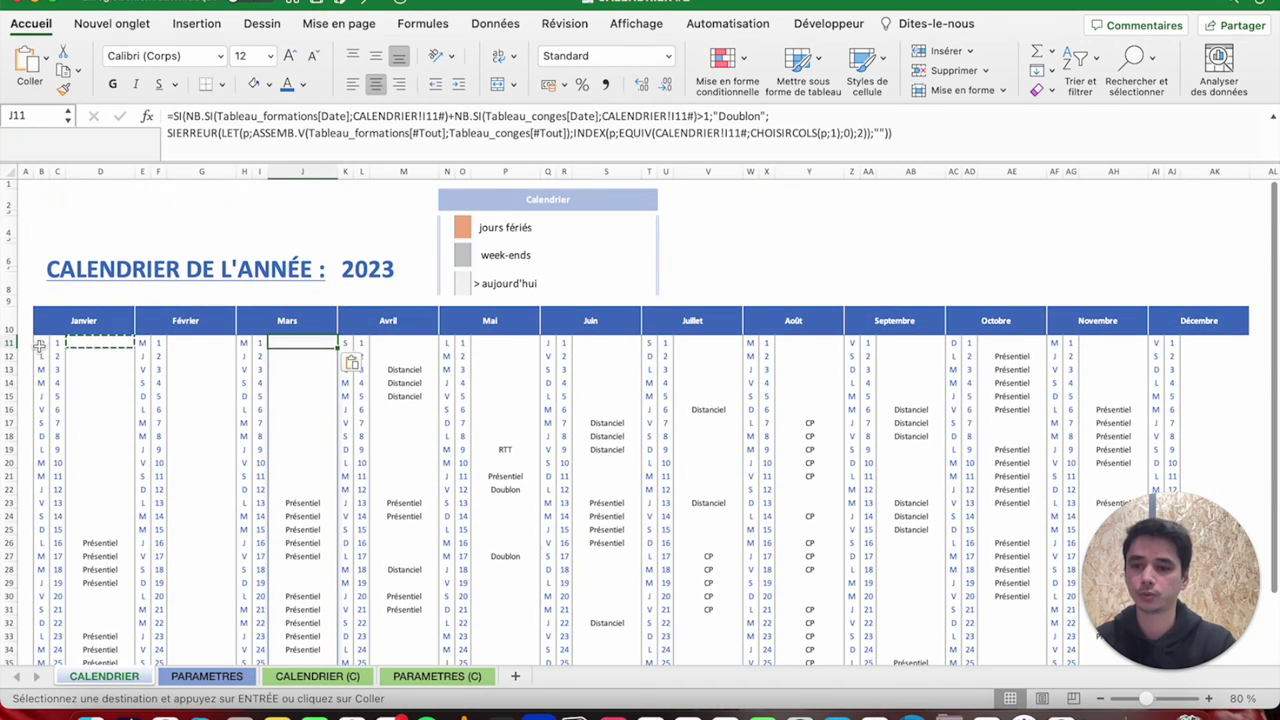
Clear row 11's calendar formulas, undo the deletion and cancel the pending copy.
drag(39, 343, 1172, 342)
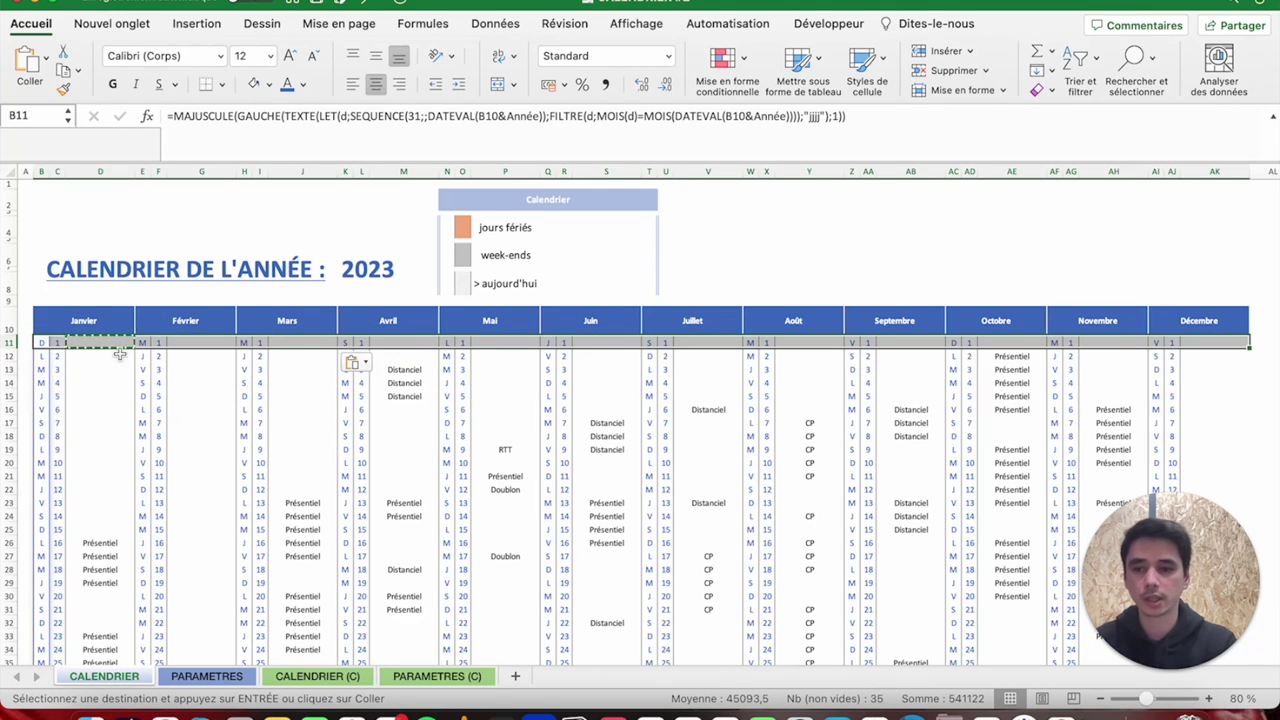
key(Delete)
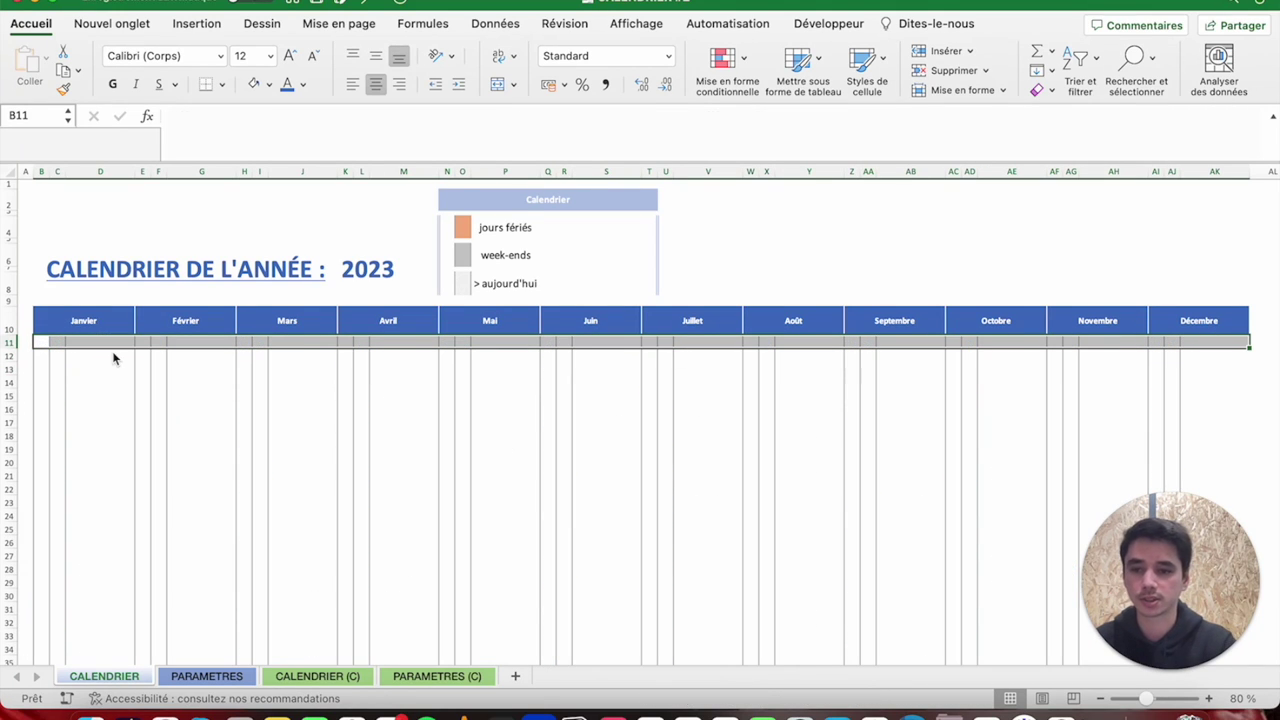
key(super+z)
click(84, 341)
key(super+c)
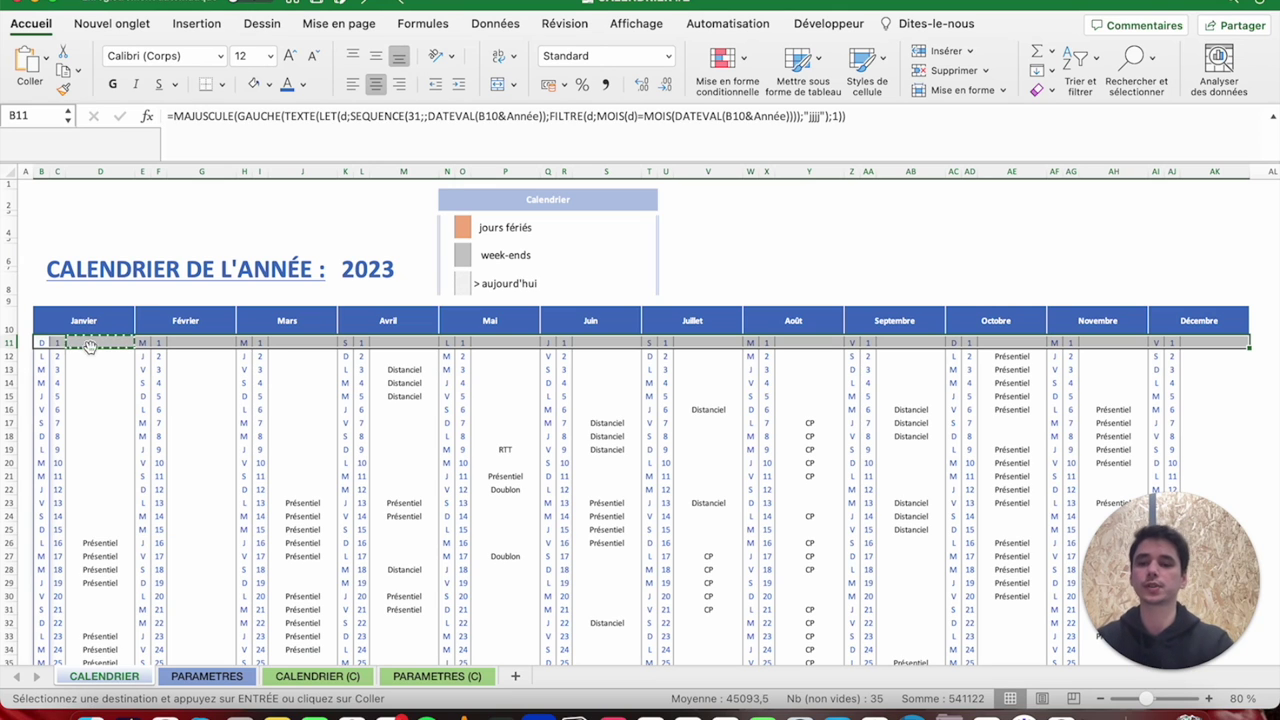
key(Escape)
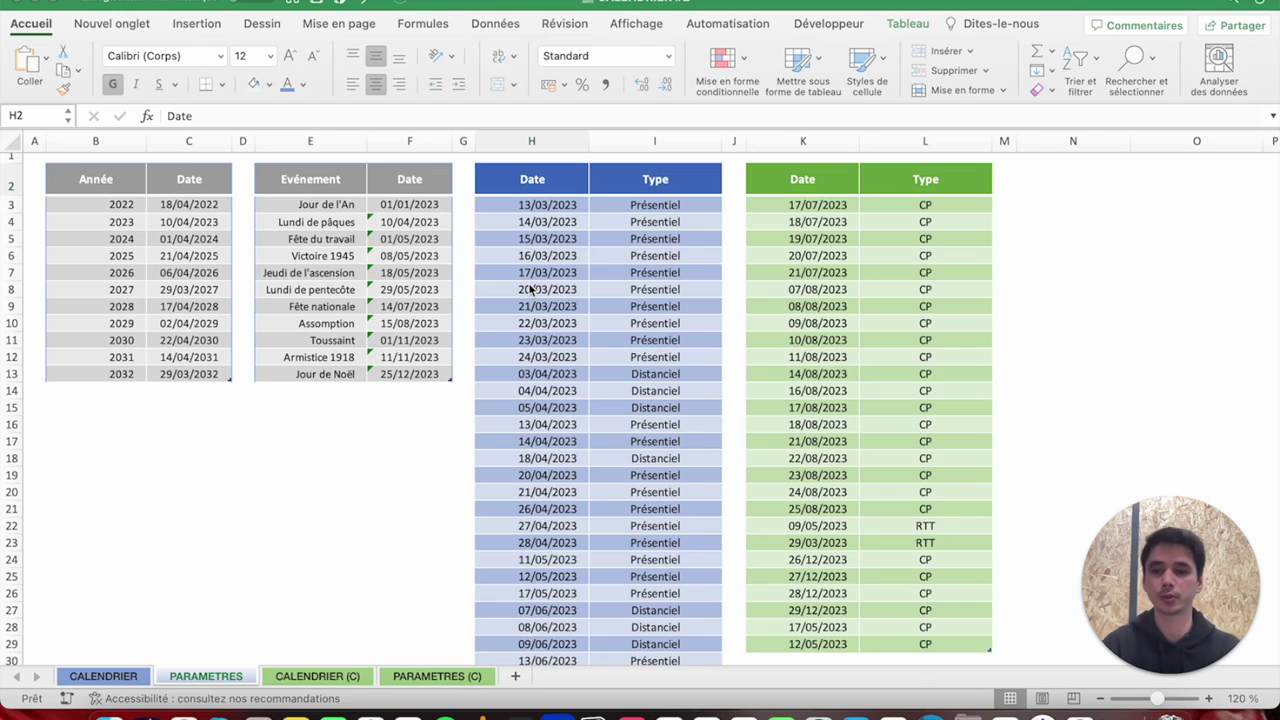
Select H3:H101 and start a new Classique formula-based conditional formatting rule.
click(514, 204)
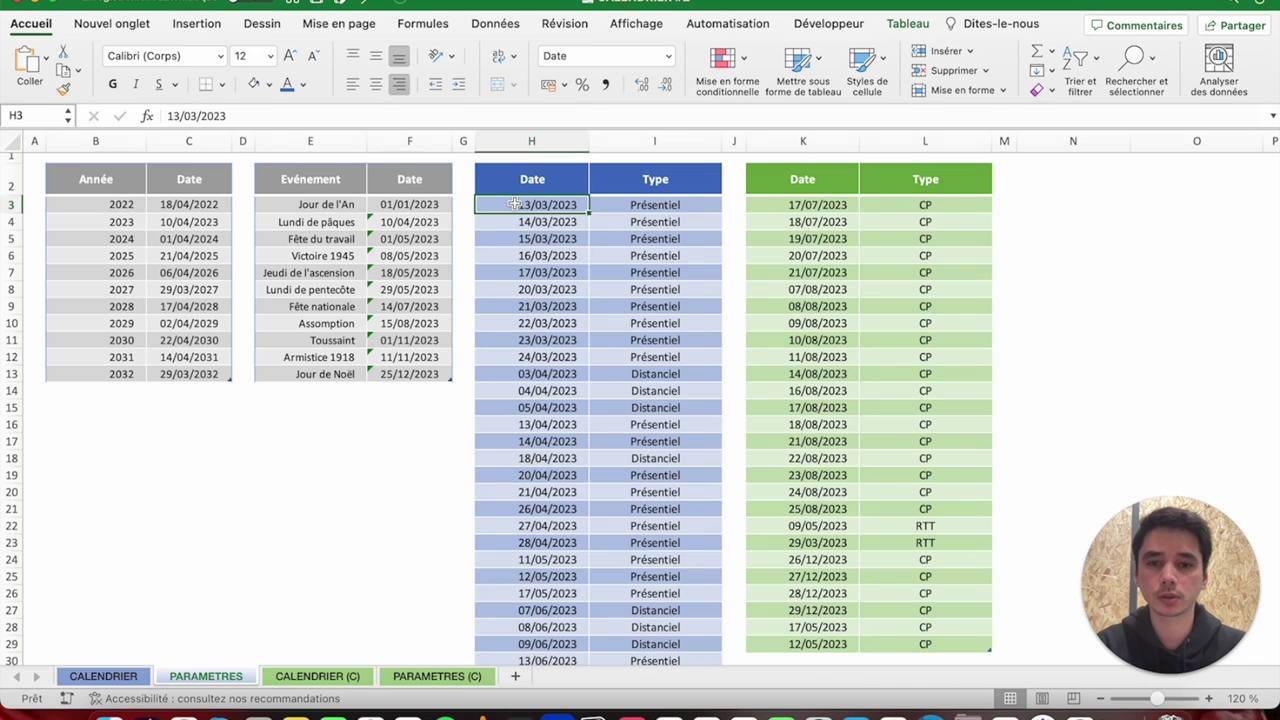
key(ctrl+shift+Down)
click(721, 55)
mouse_move(783, 242)
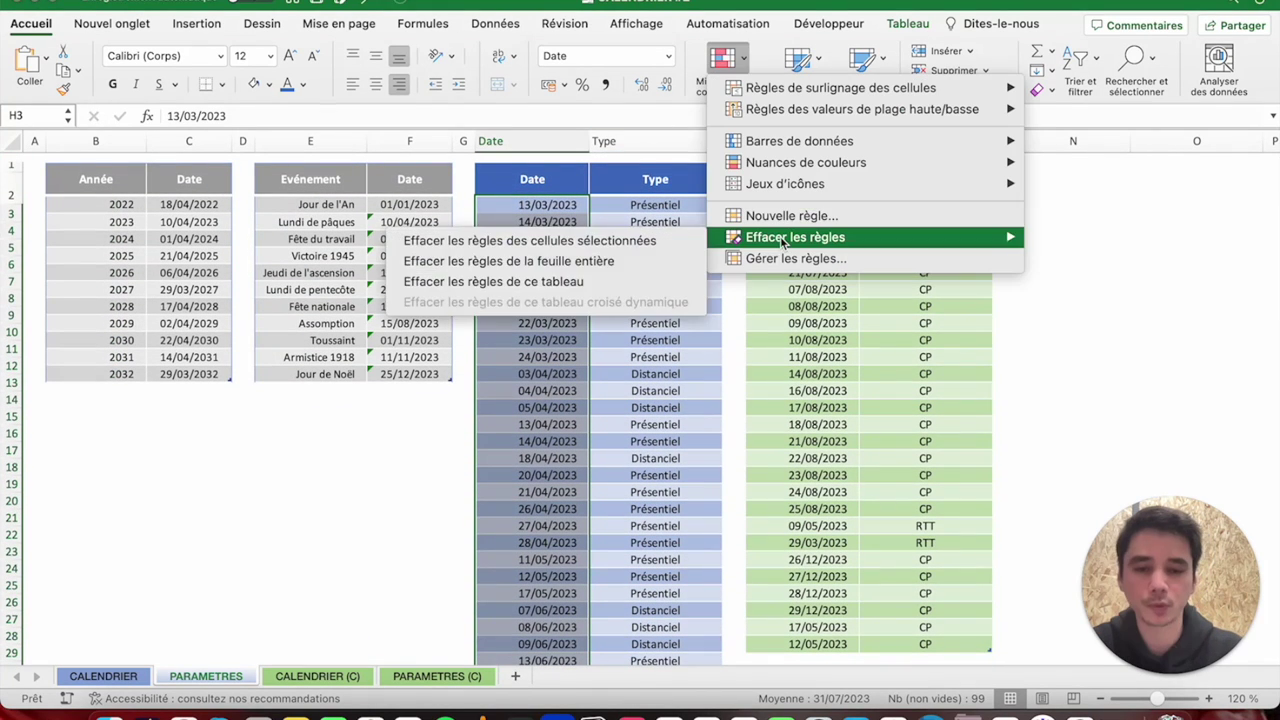
click(783, 218)
click(612, 160)
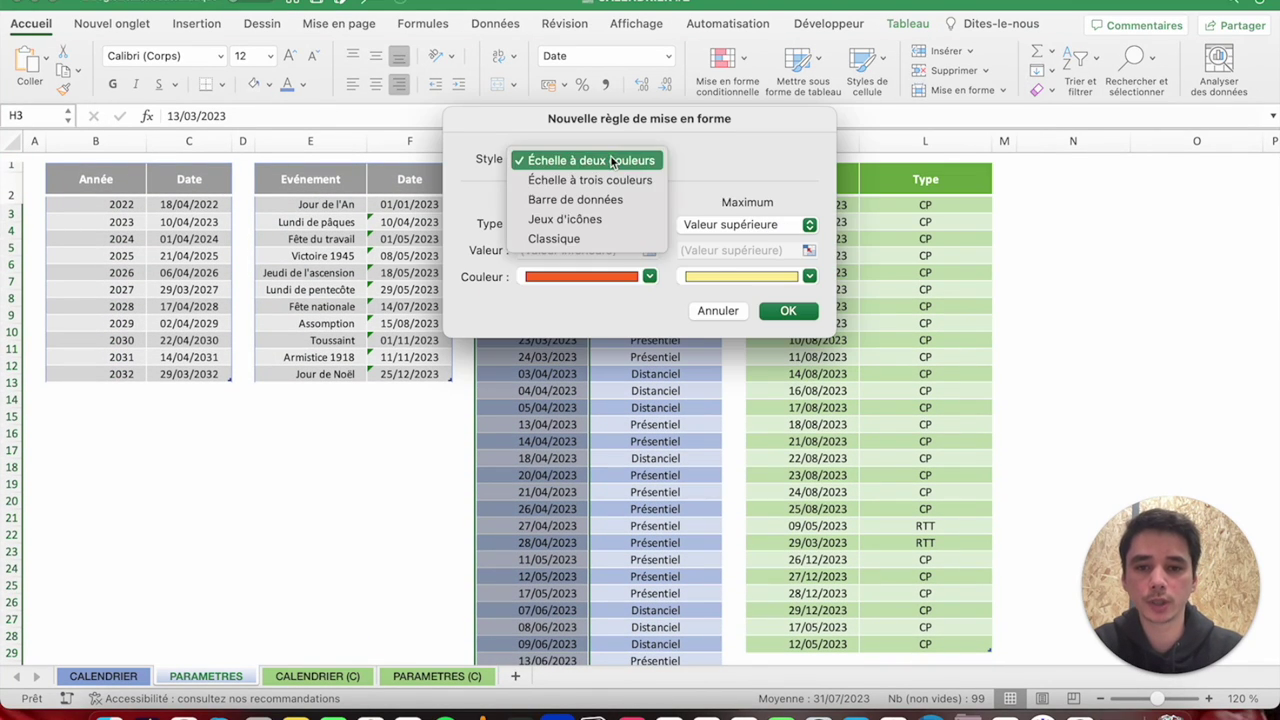
click(584, 238)
click(574, 206)
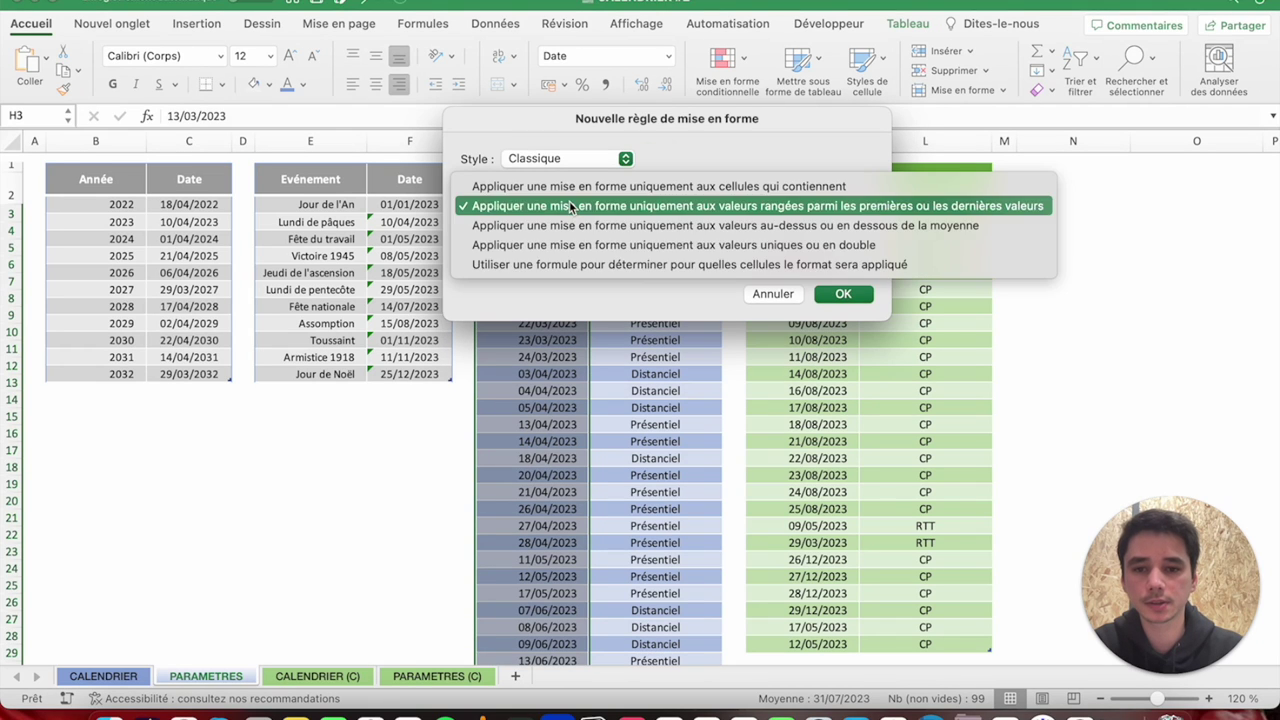
click(557, 263)
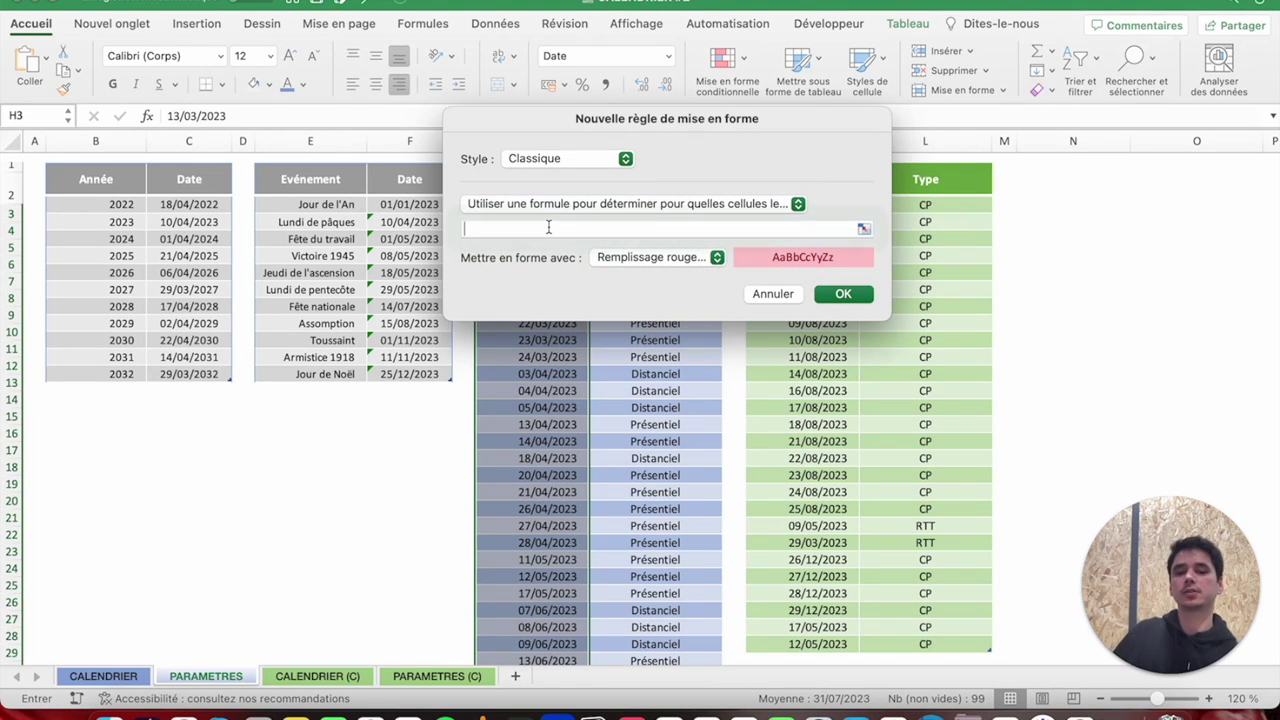
click(548, 228)
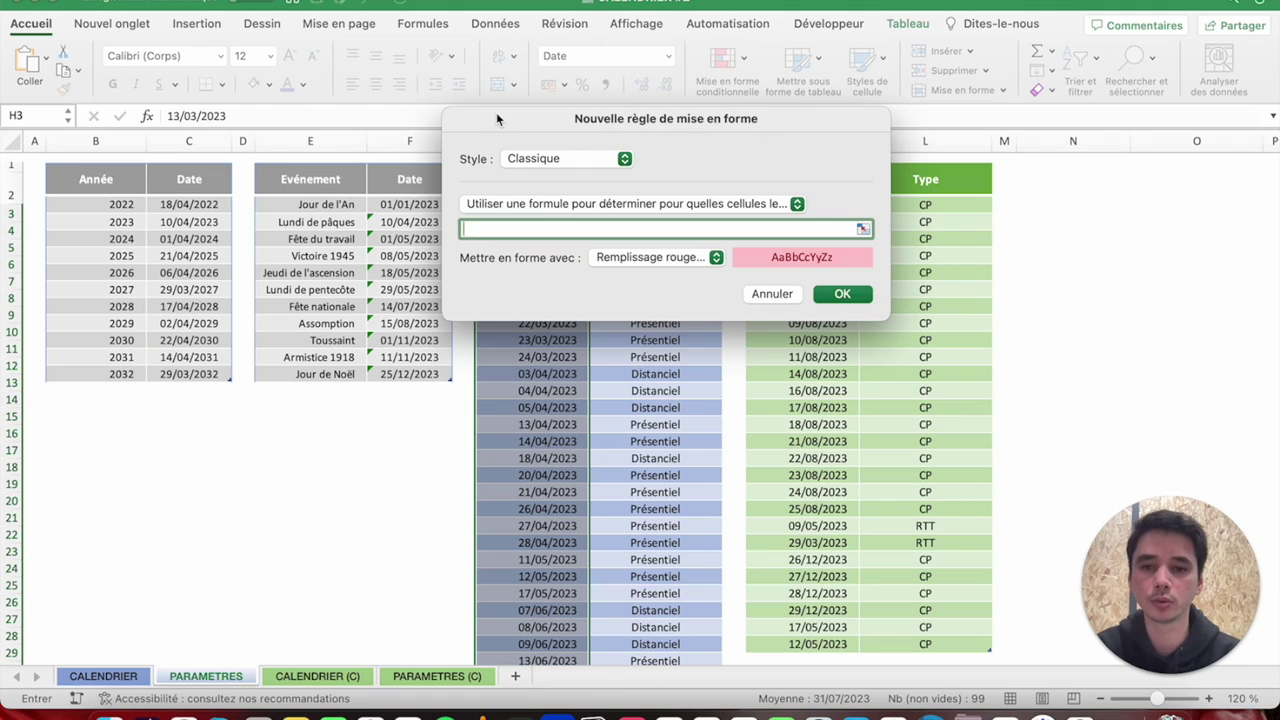
drag(494, 112, 672, 122)
Start the rule formula with an NB.SI count over $H$3:$H$101.
text(=)
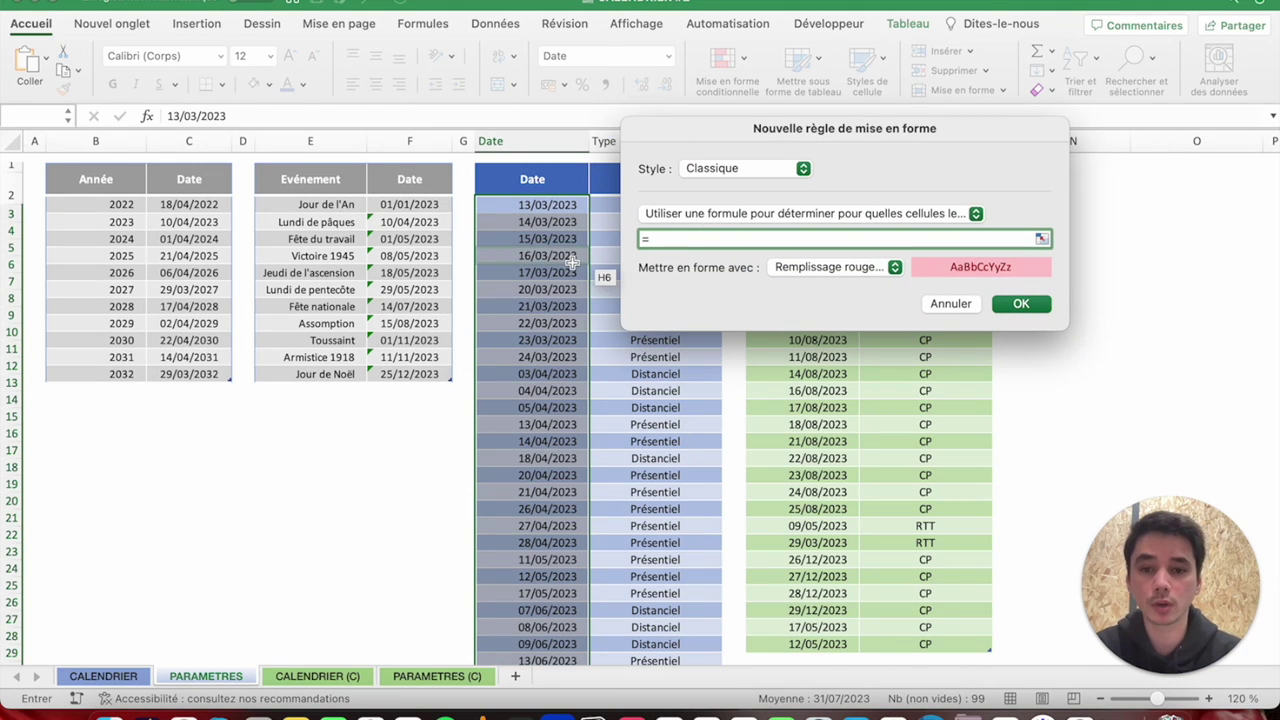
scroll(549, 255, right, 3)
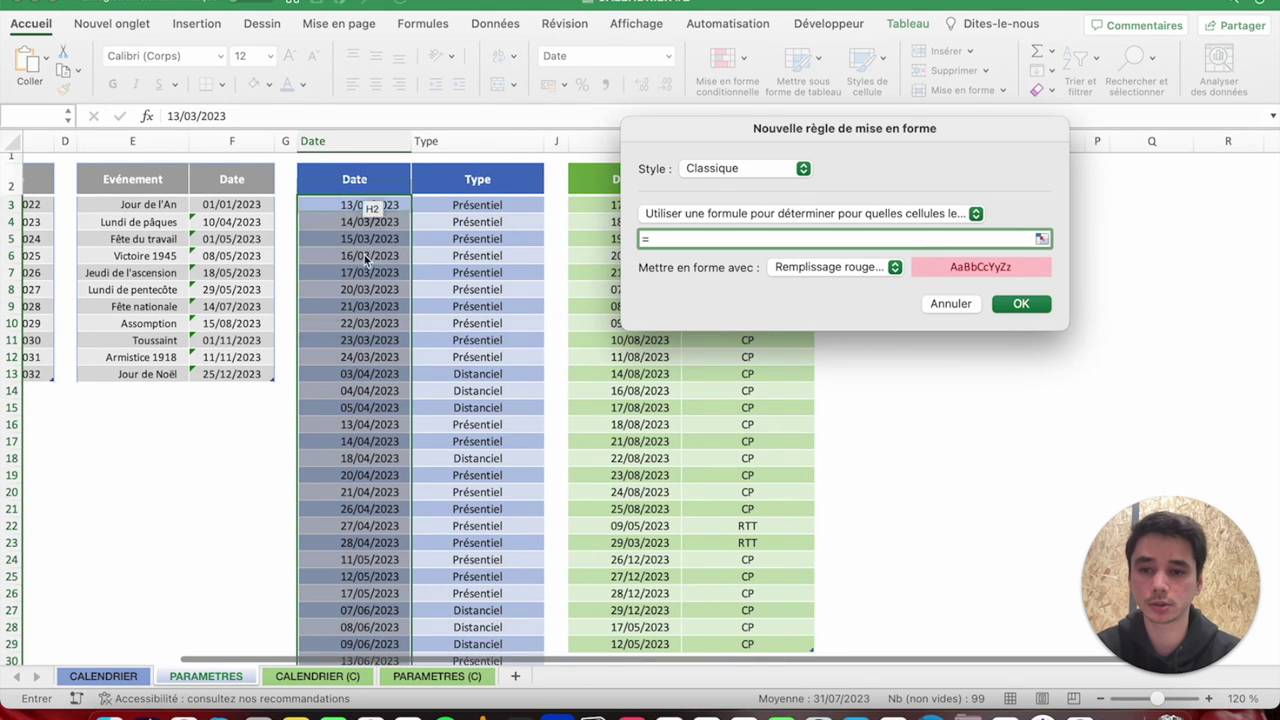
scroll(520, 260, right, 1)
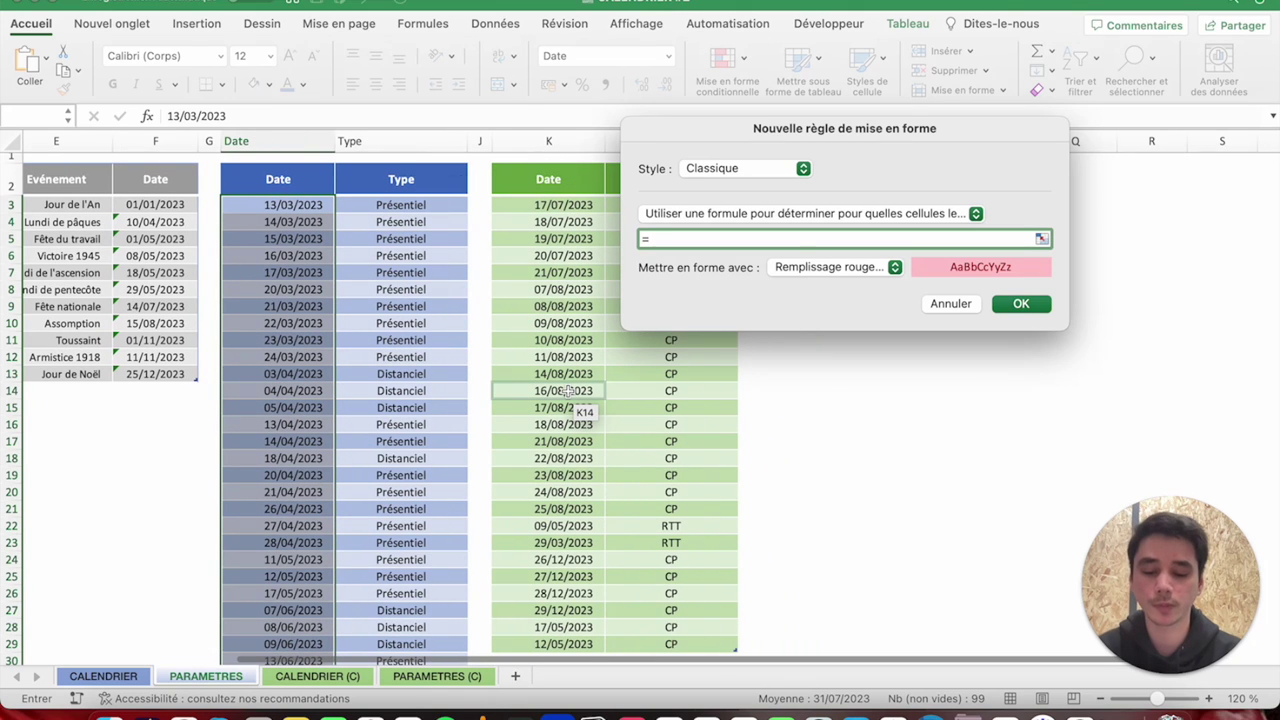
text(NB)
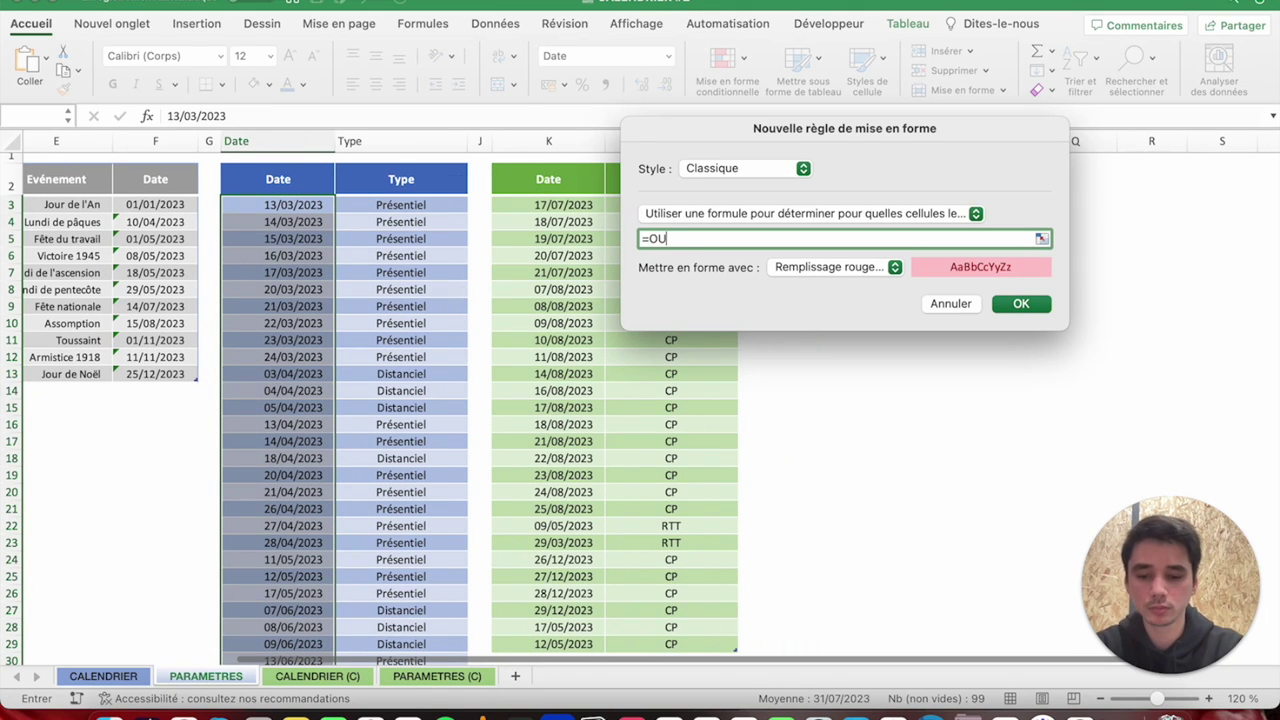
text((NB.SI()
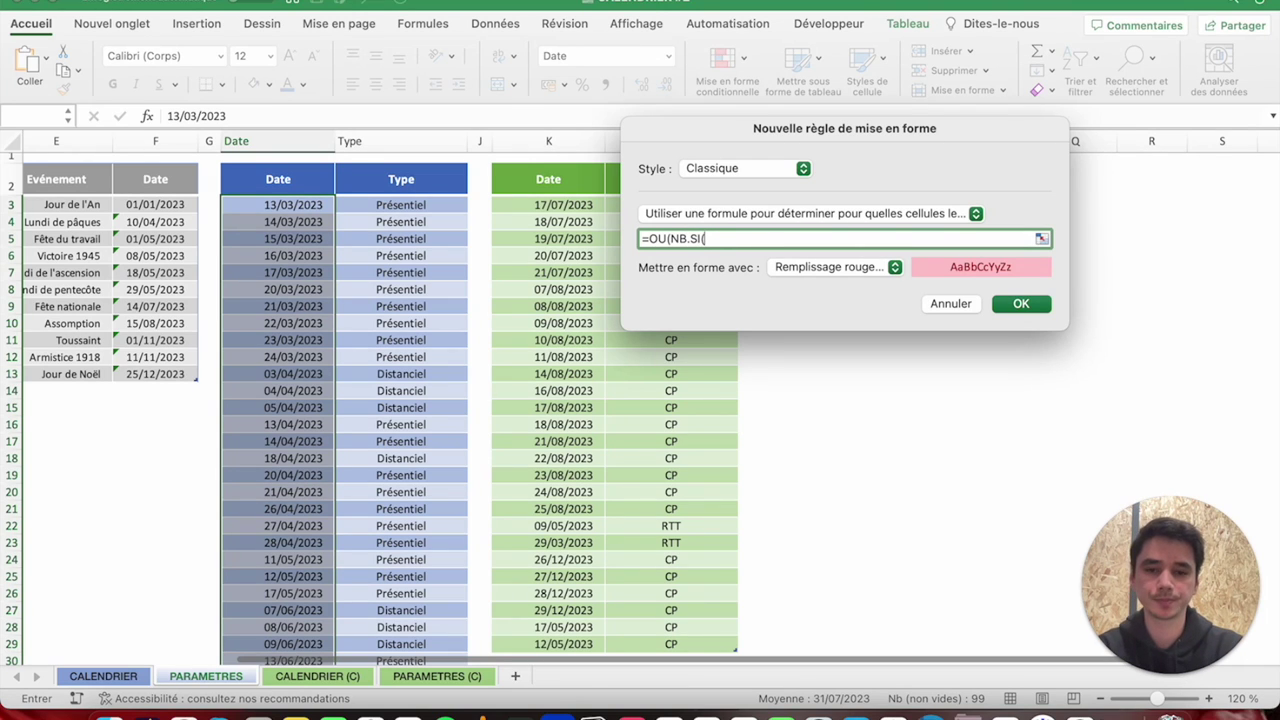
click(288, 204)
key(ctrl+shift+Down)
text(;)
scroll(288, 205, up, 15)
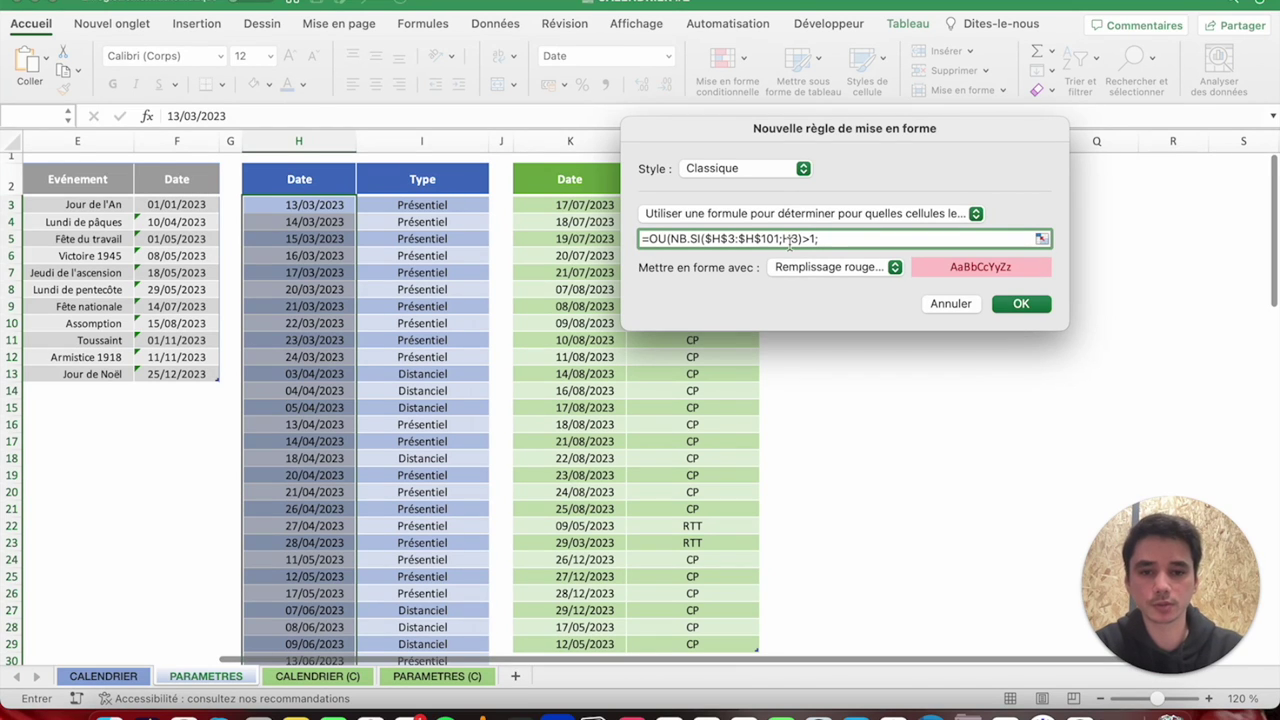
Duplicate the NB.SI condition, separating the two copies with a semicolon.
drag(670, 238, 806, 236)
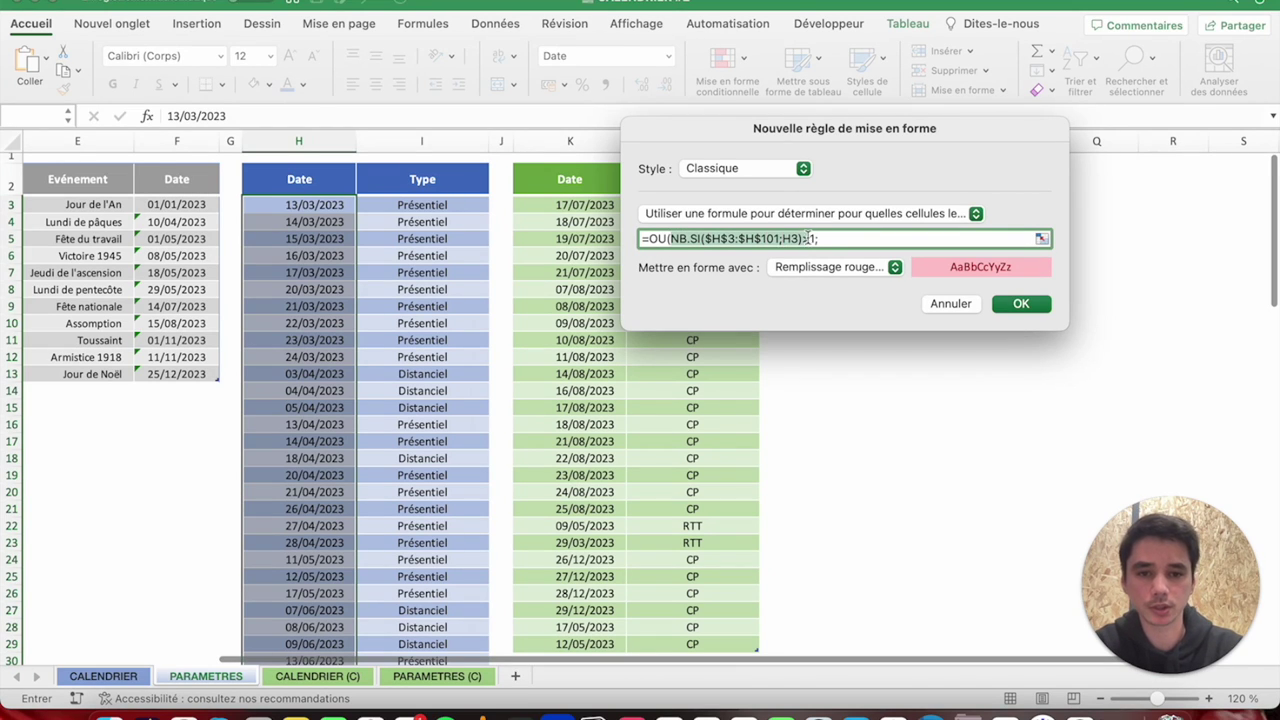
key(super+c)
click(818, 238)
text(;)
key(super+v)
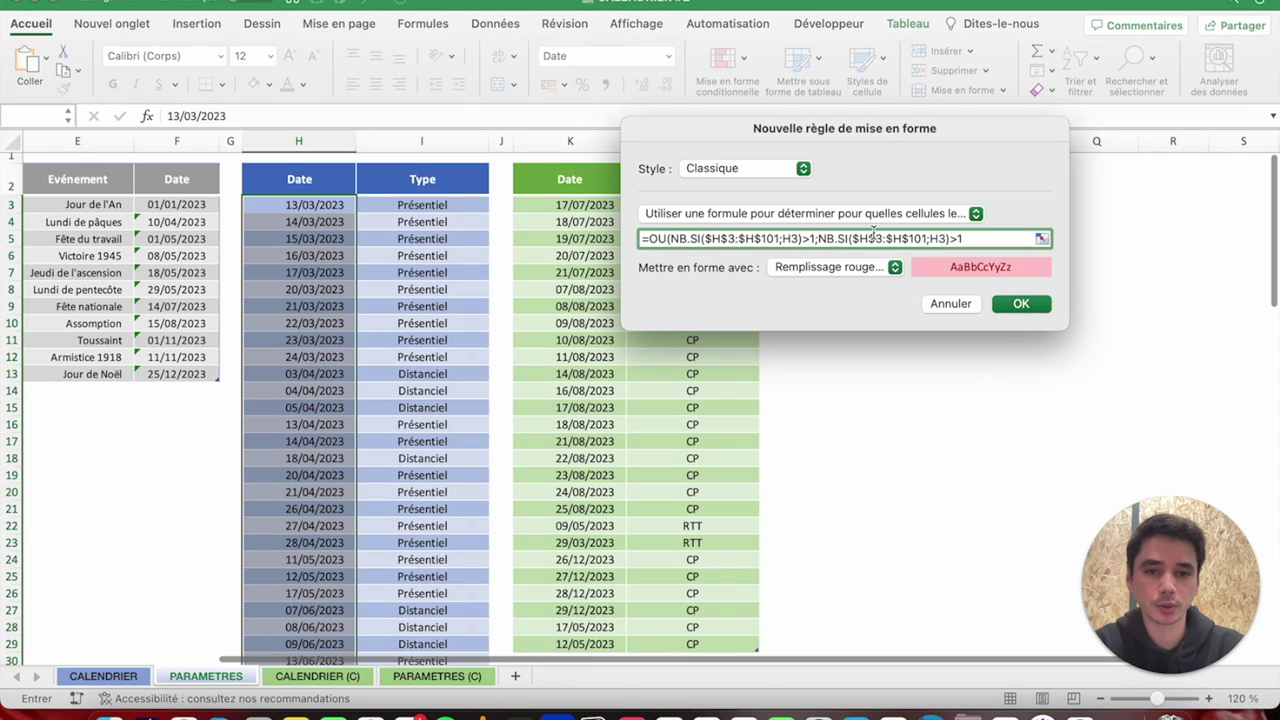
Point the second condition at $K$3:$K$101, close the OU formula, and choose Format personnalisé.
click(866, 238)
key(BackSpace)
text(K)
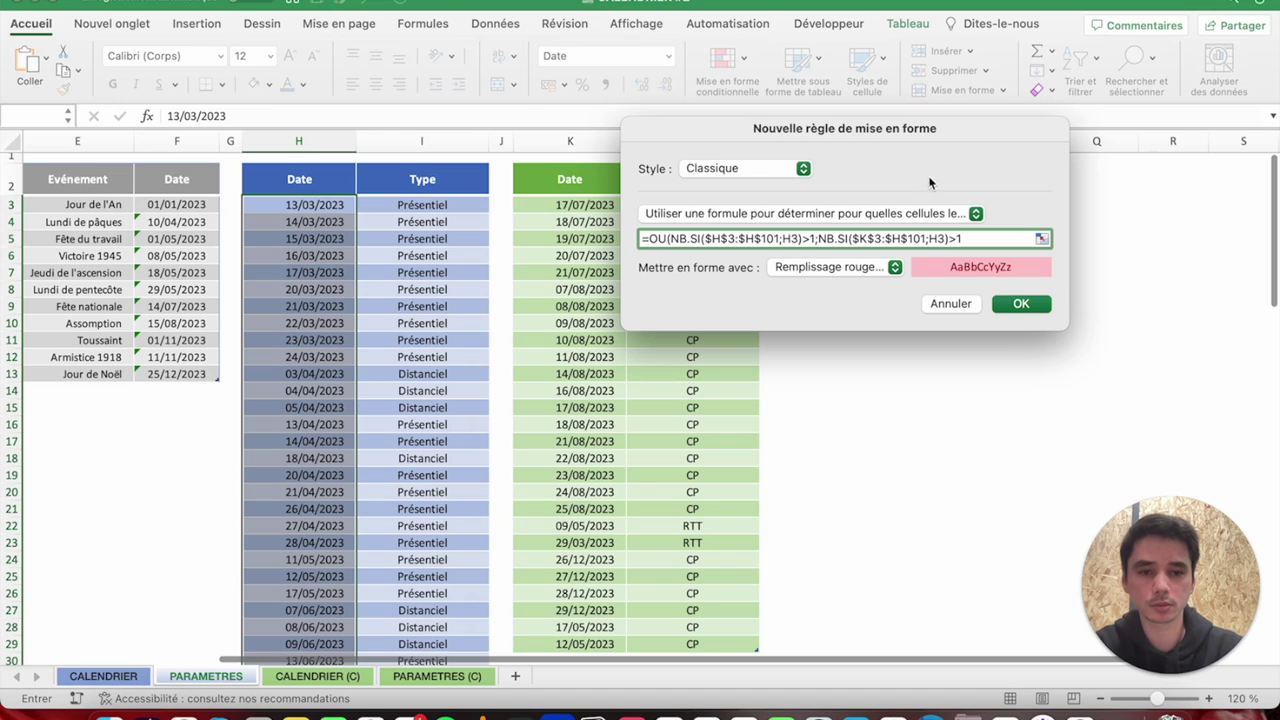
click(898, 238)
key(BackSpace)
text(K)
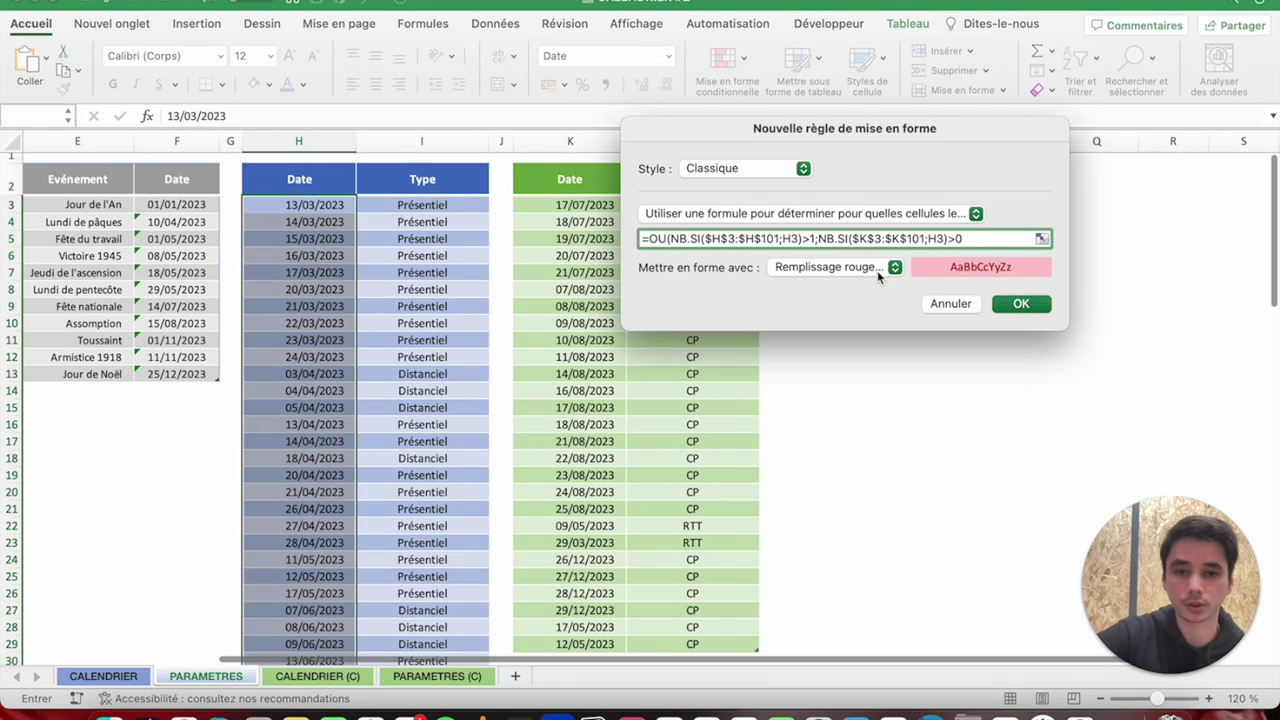
text())
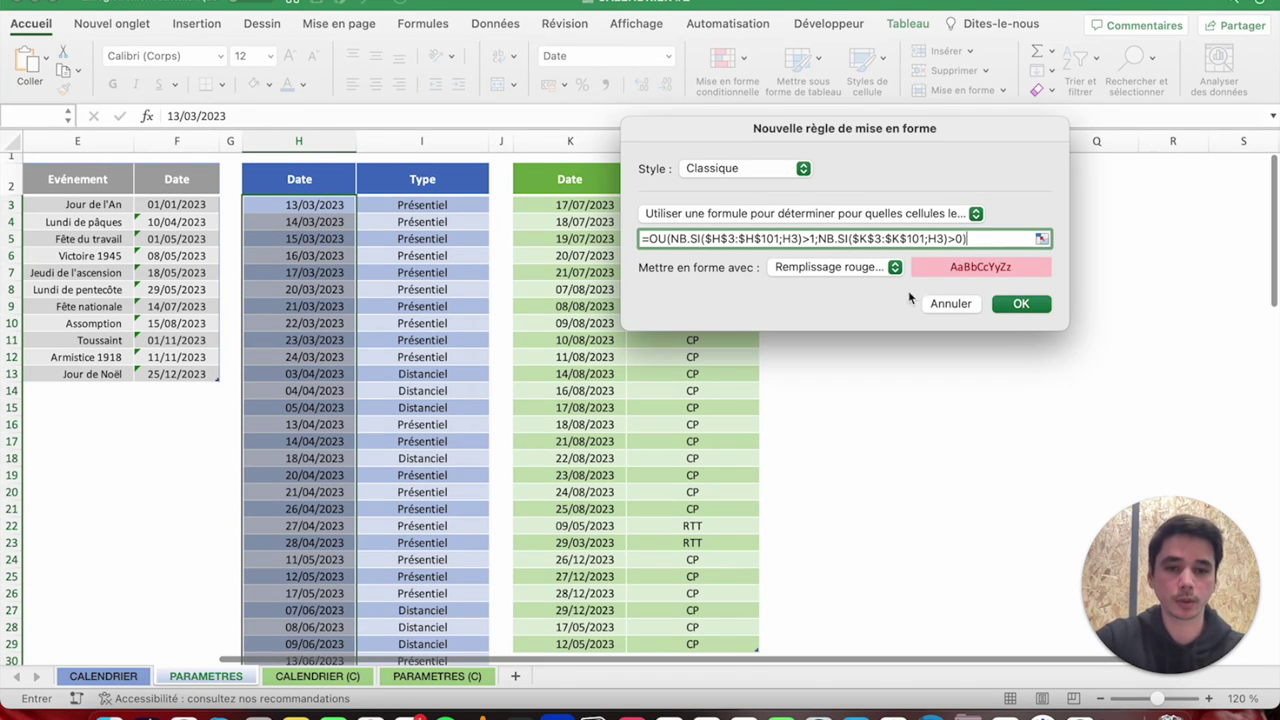
click(865, 269)
click(838, 386)
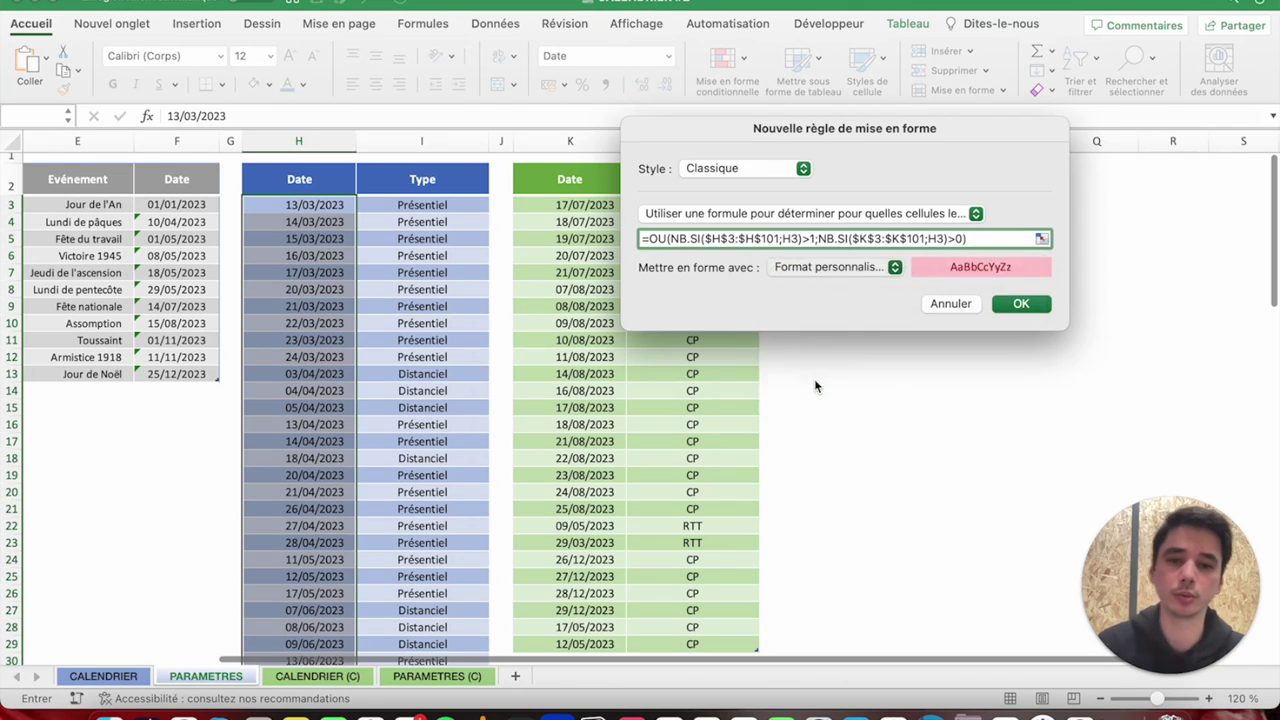
Give the rule a dark red fill and apply it to $H$3:$H$101.
click(788, 76)
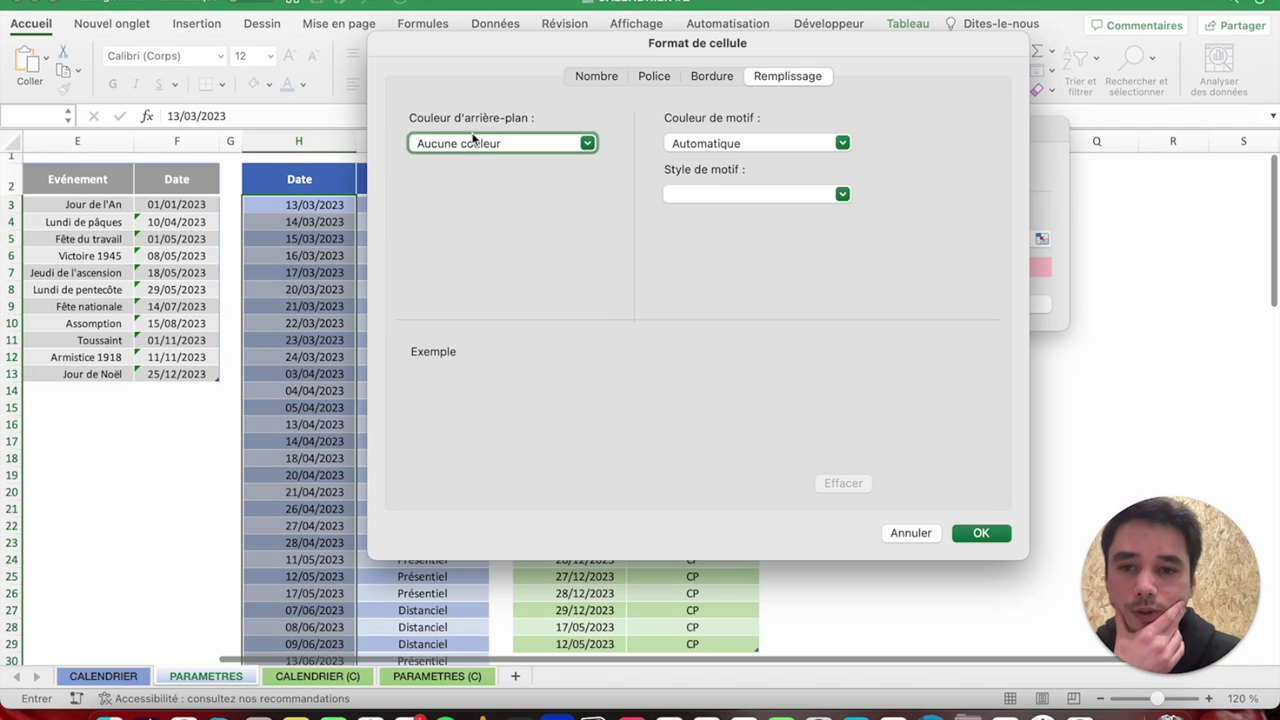
click(466, 148)
click(426, 344)
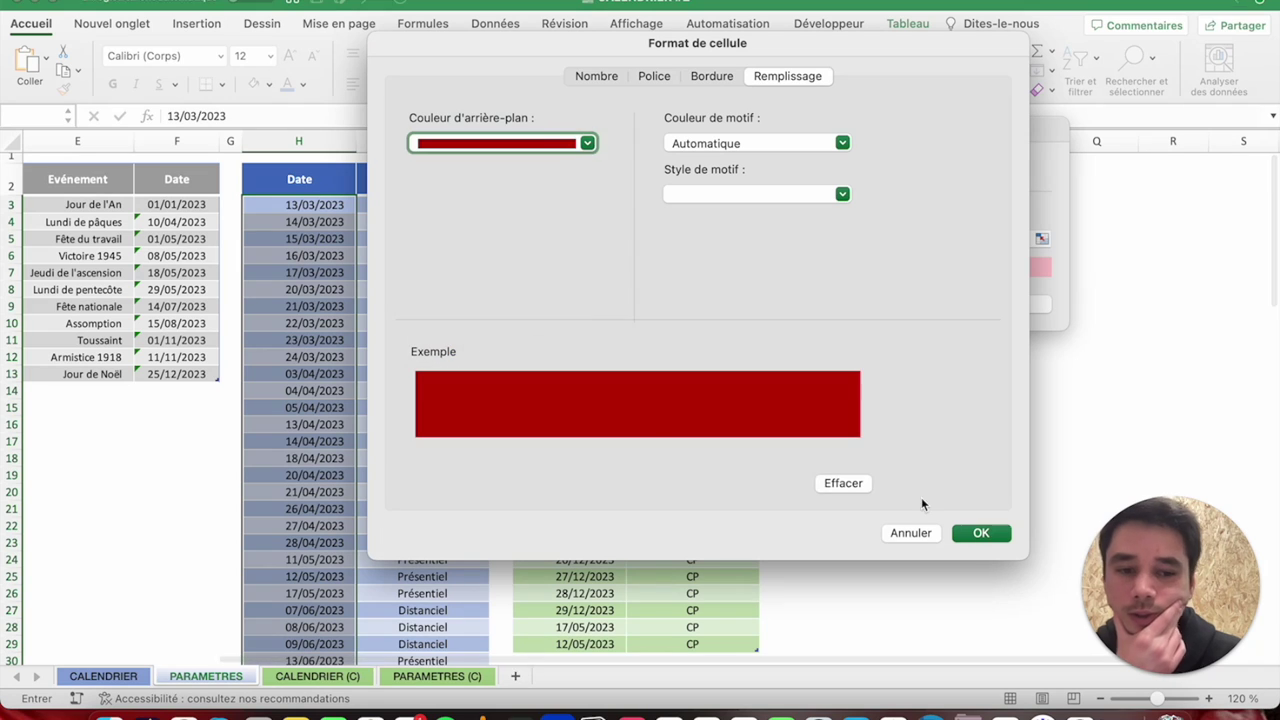
click(995, 537)
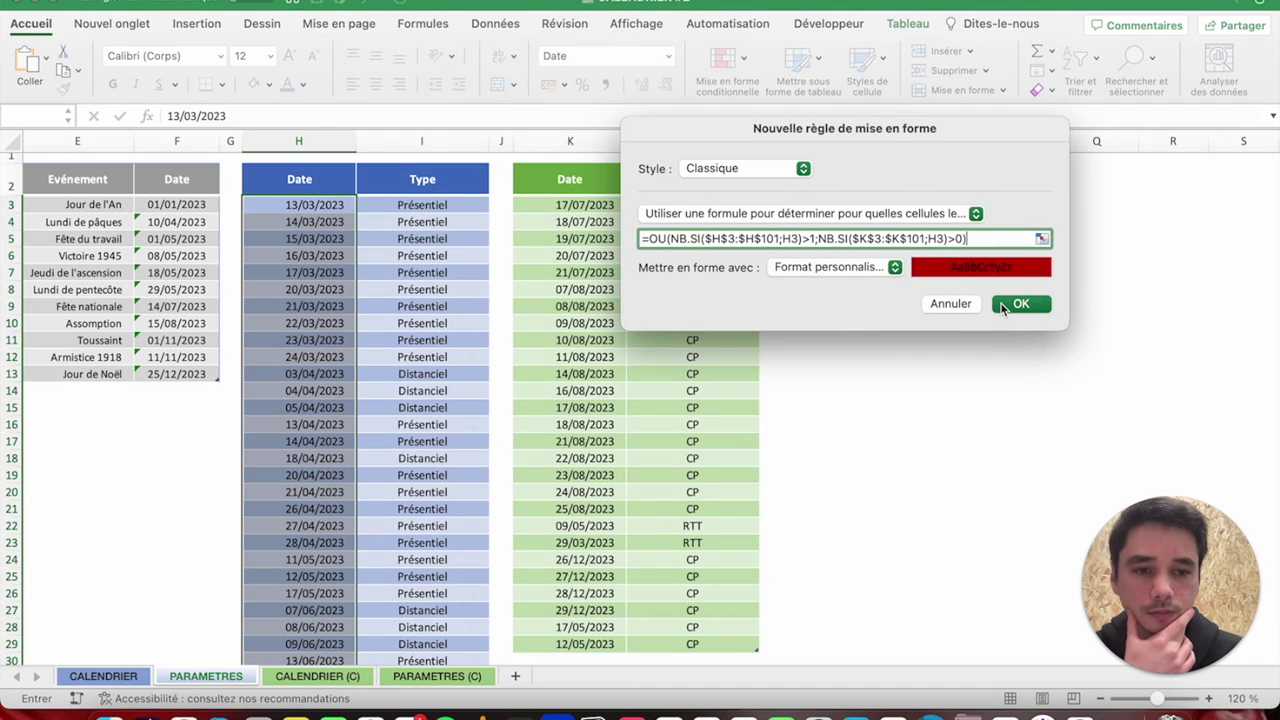
click(1005, 304)
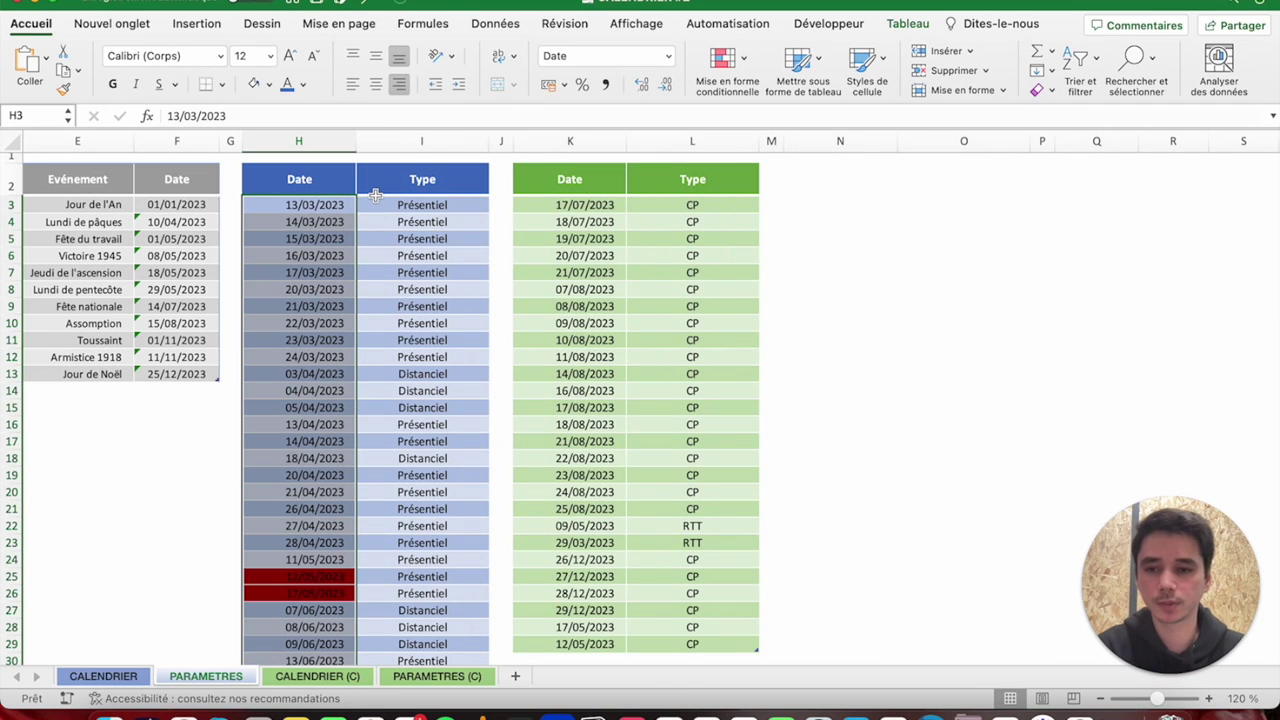
Check the rule's formula in Gérer les règles without changes, then select I3:I101.
click(722, 58)
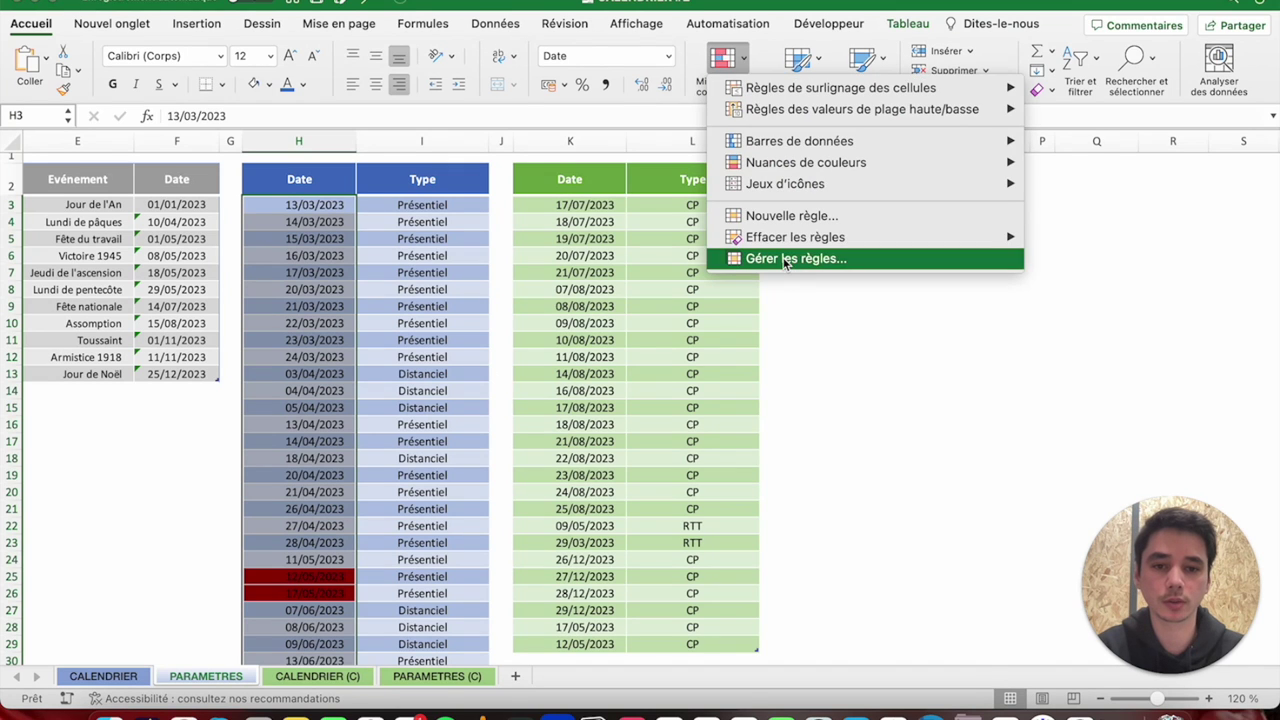
click(785, 260)
click(410, 684)
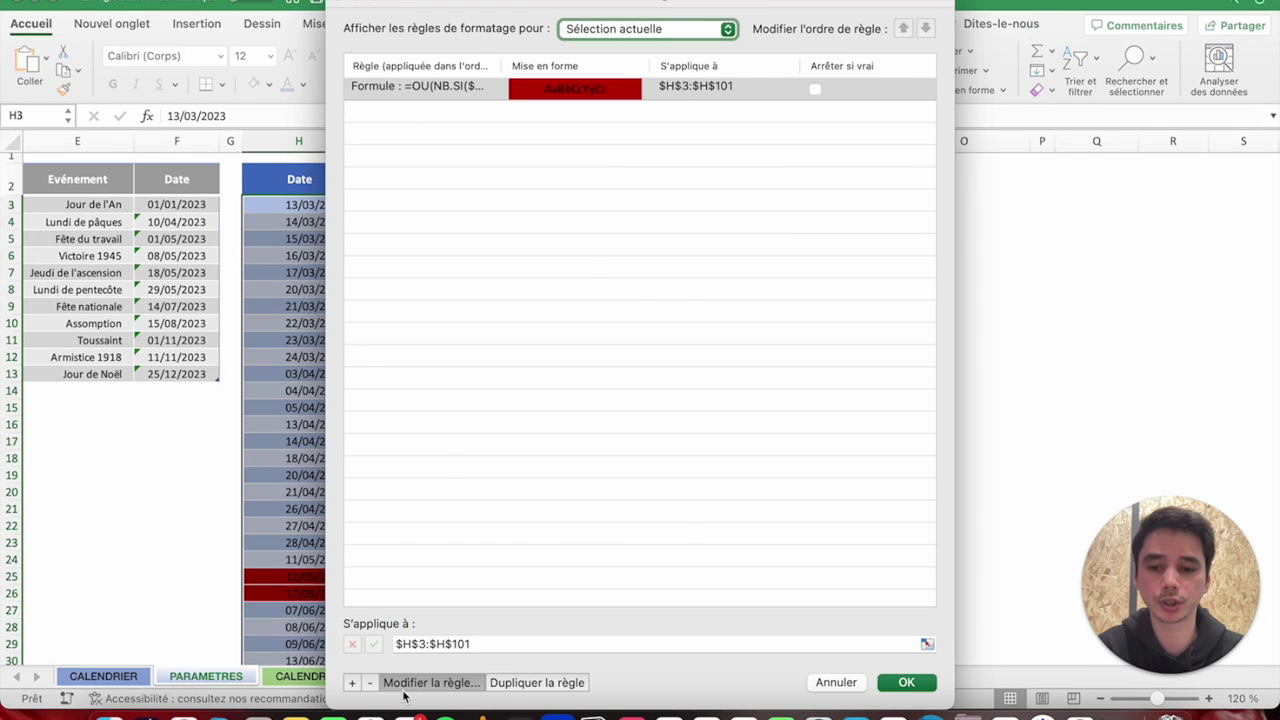
click(468, 233)
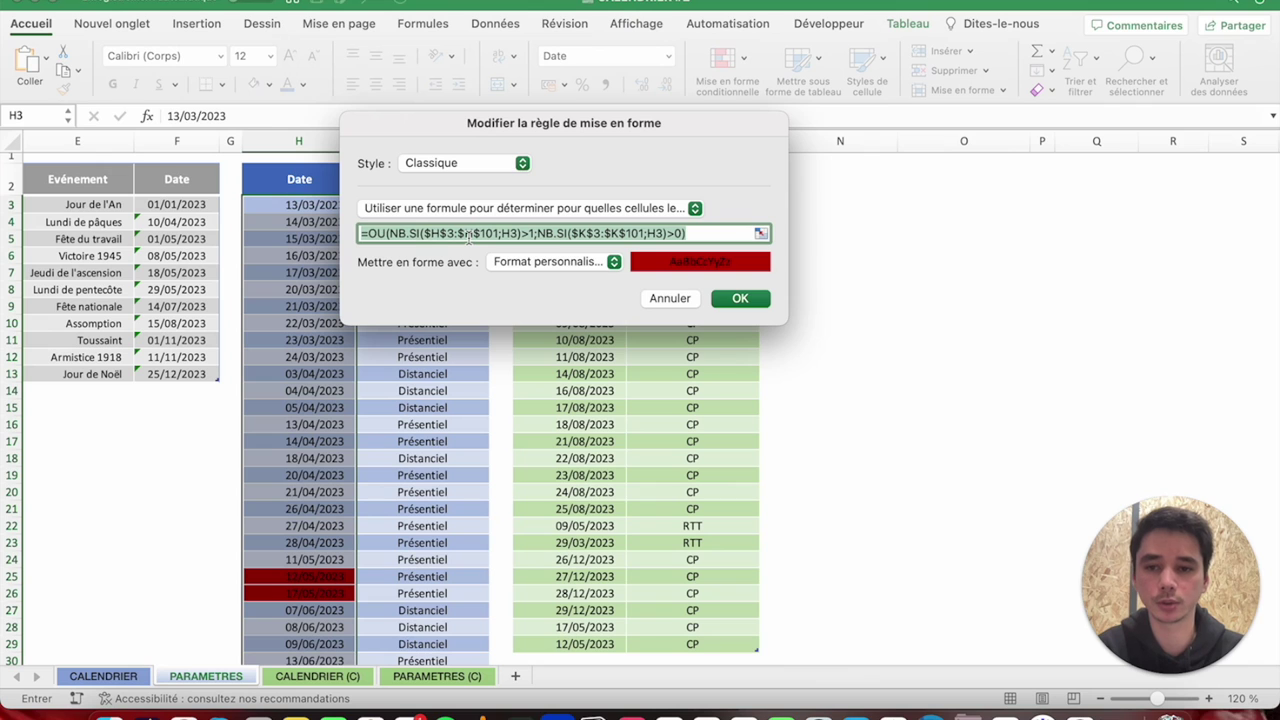
click(740, 298)
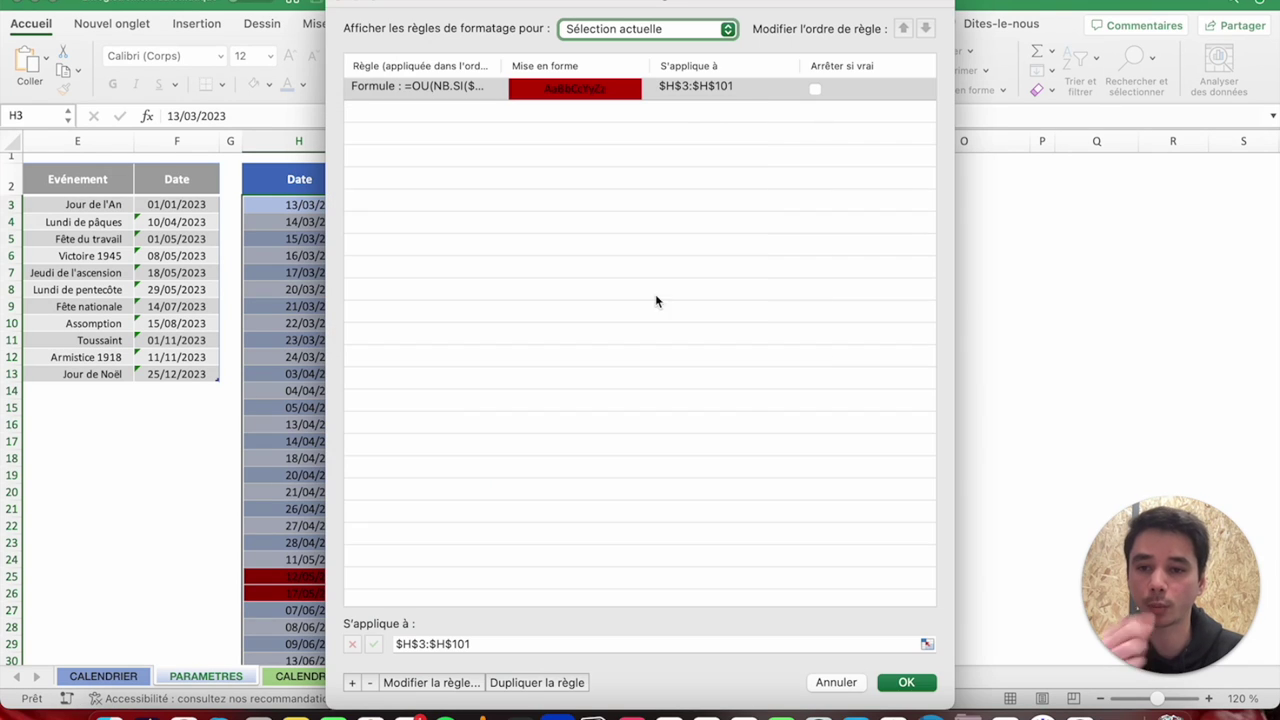
click(906, 682)
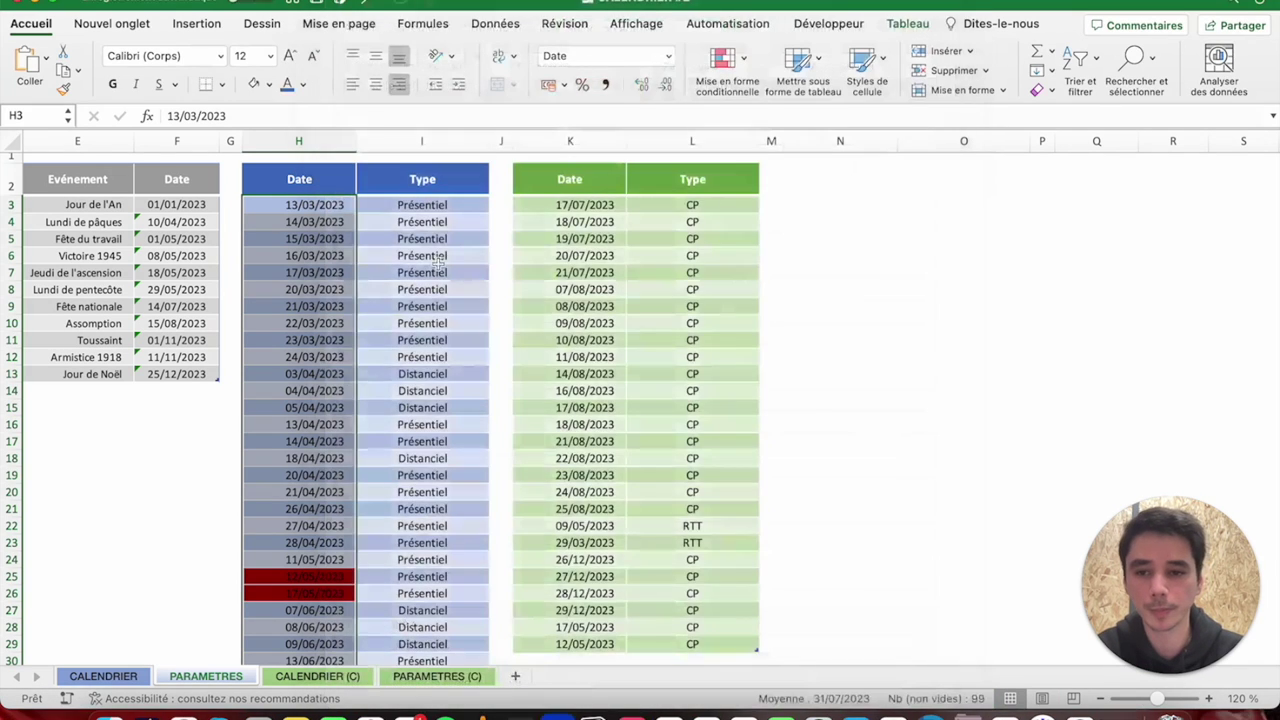
click(422, 204)
key(ctrl+shift+Down)
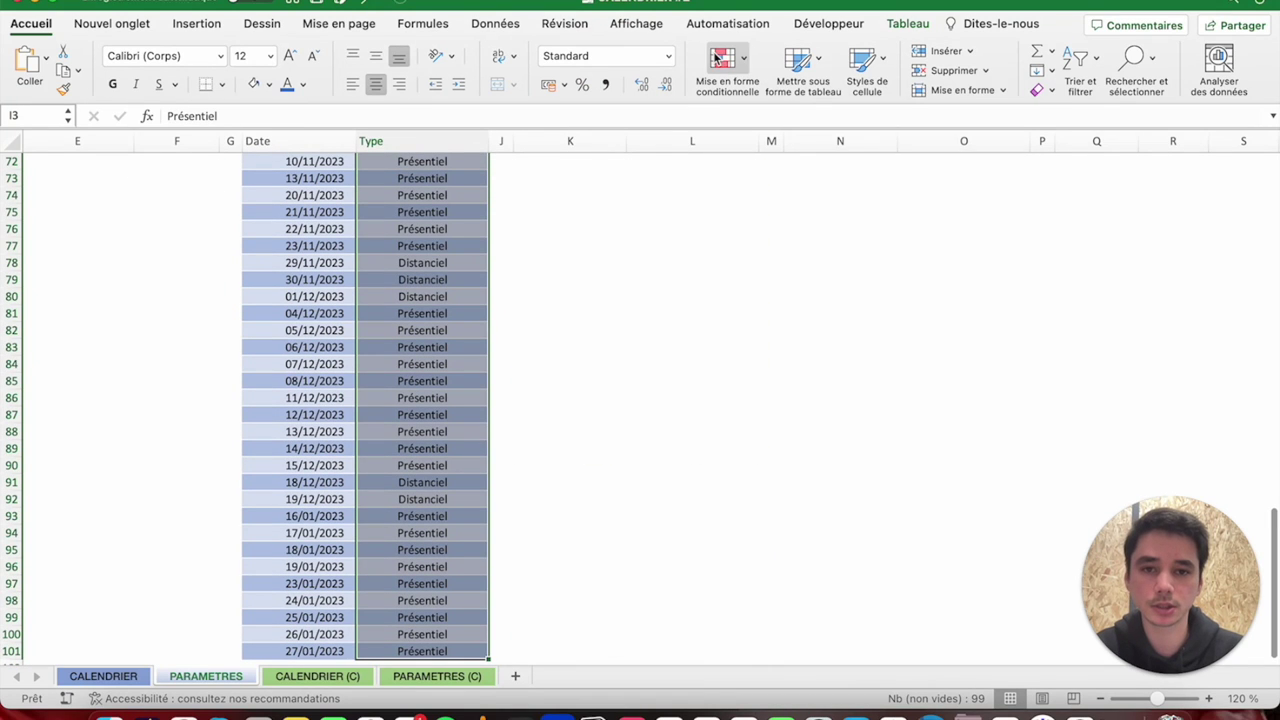
Create a Classique formula rule for the Type cells using =OU(NB.SI($H$3:$H$101;H3)>1;NB.SI($K$3:$K$101;H3)>0).
click(716, 58)
click(750, 214)
click(582, 170)
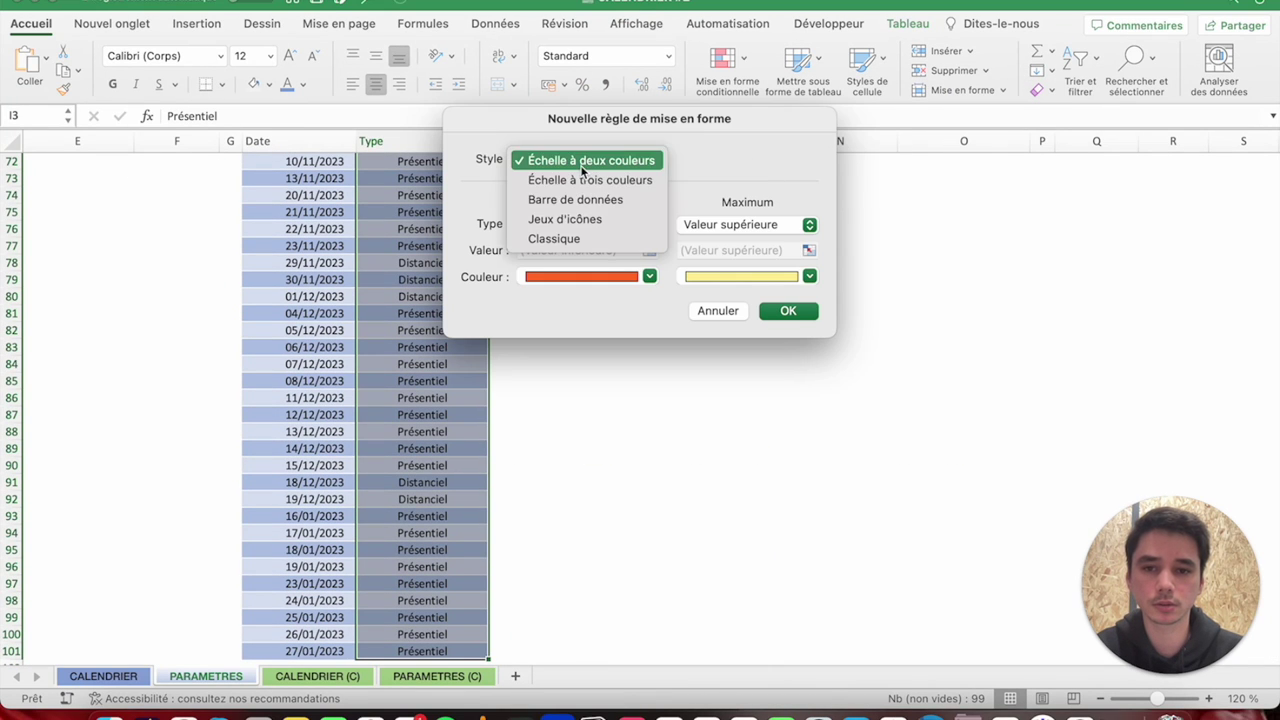
click(570, 238)
click(595, 205)
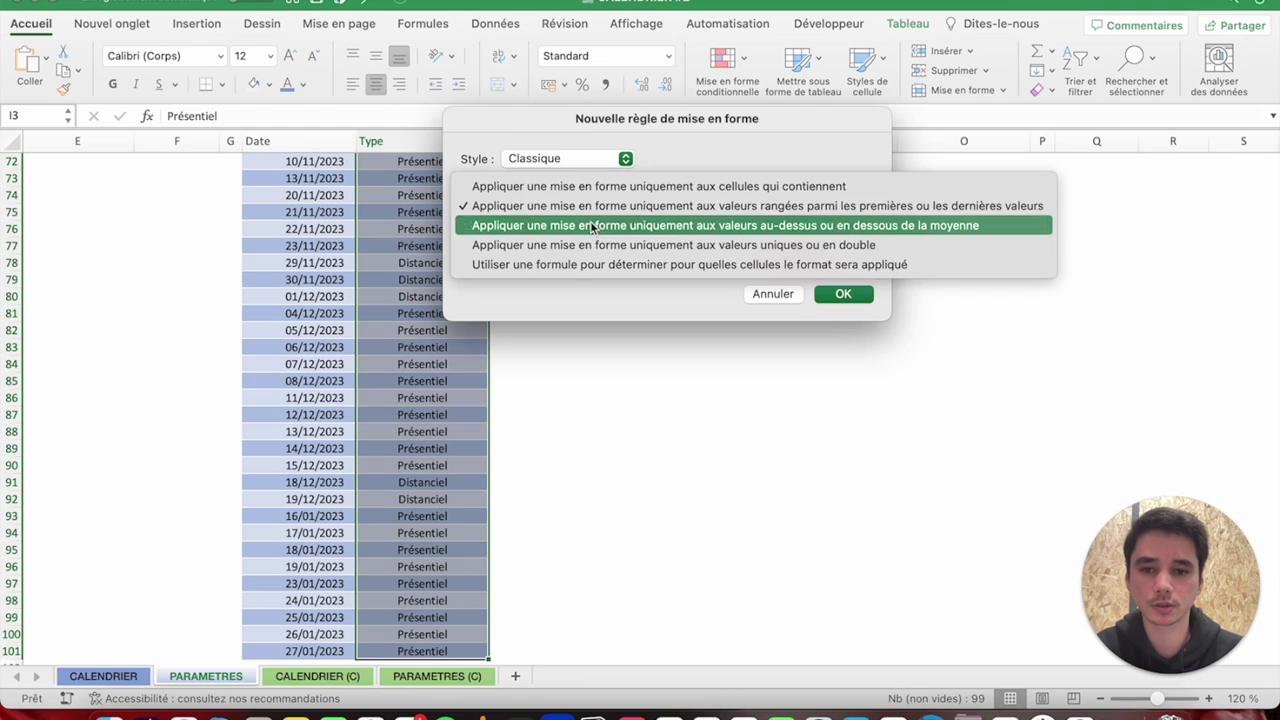
click(569, 264)
text(=OU(NB.SI($H$3:$H$101;H3)>1;NB.SI($K$3:$K$101;H3)>0))
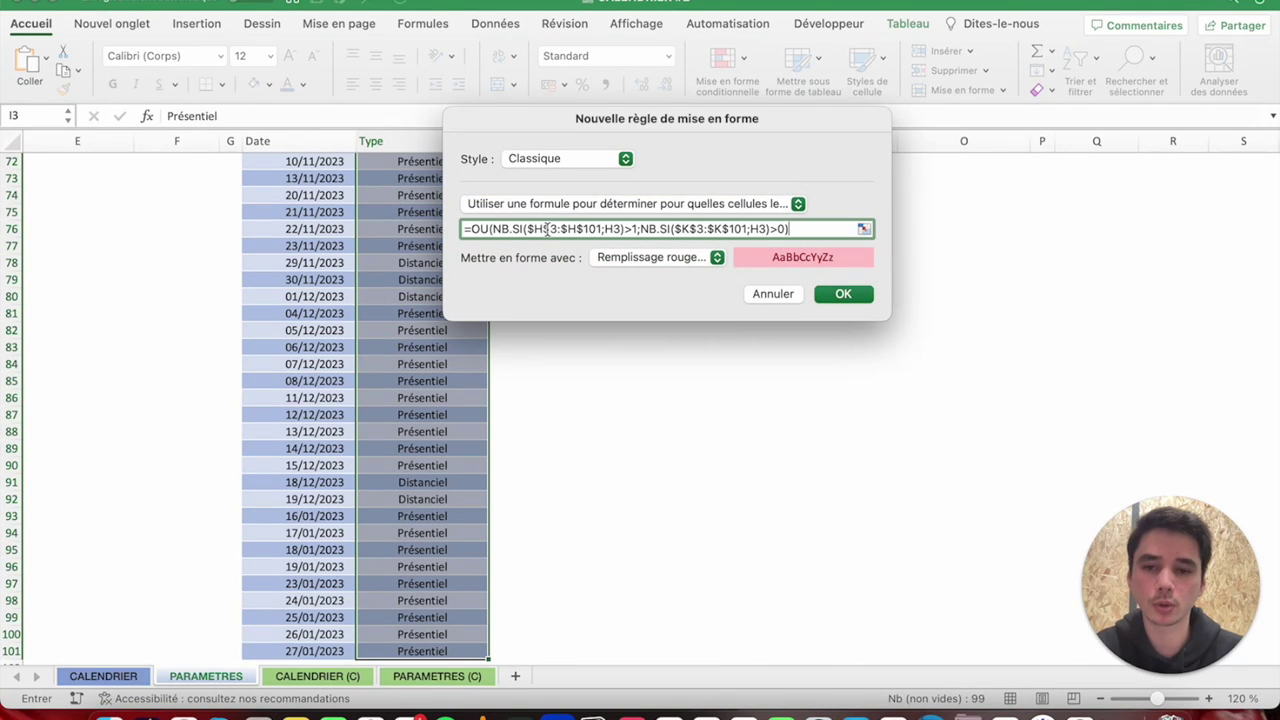
scroll(408, 308, up, 3)
scroll(400, 290, up, 9)
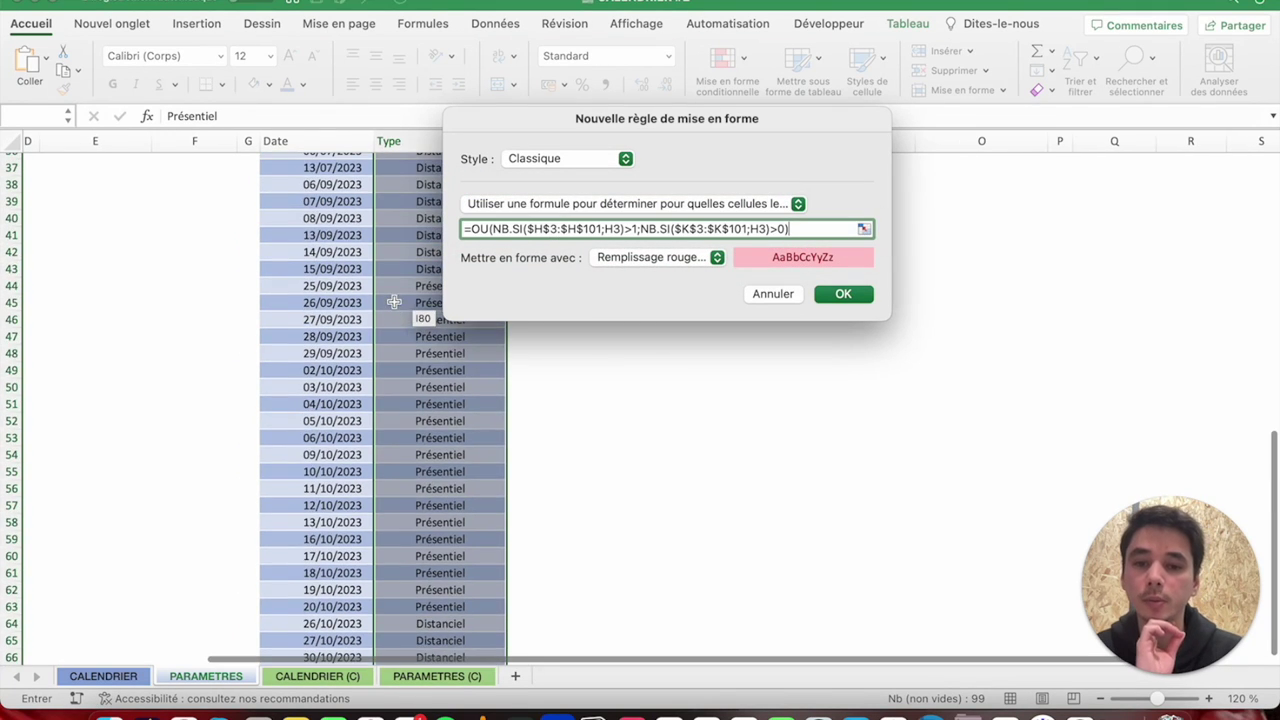
scroll(400, 285, up, 5)
scroll(345, 214, up, 7)
scroll(455, 400, down, 1)
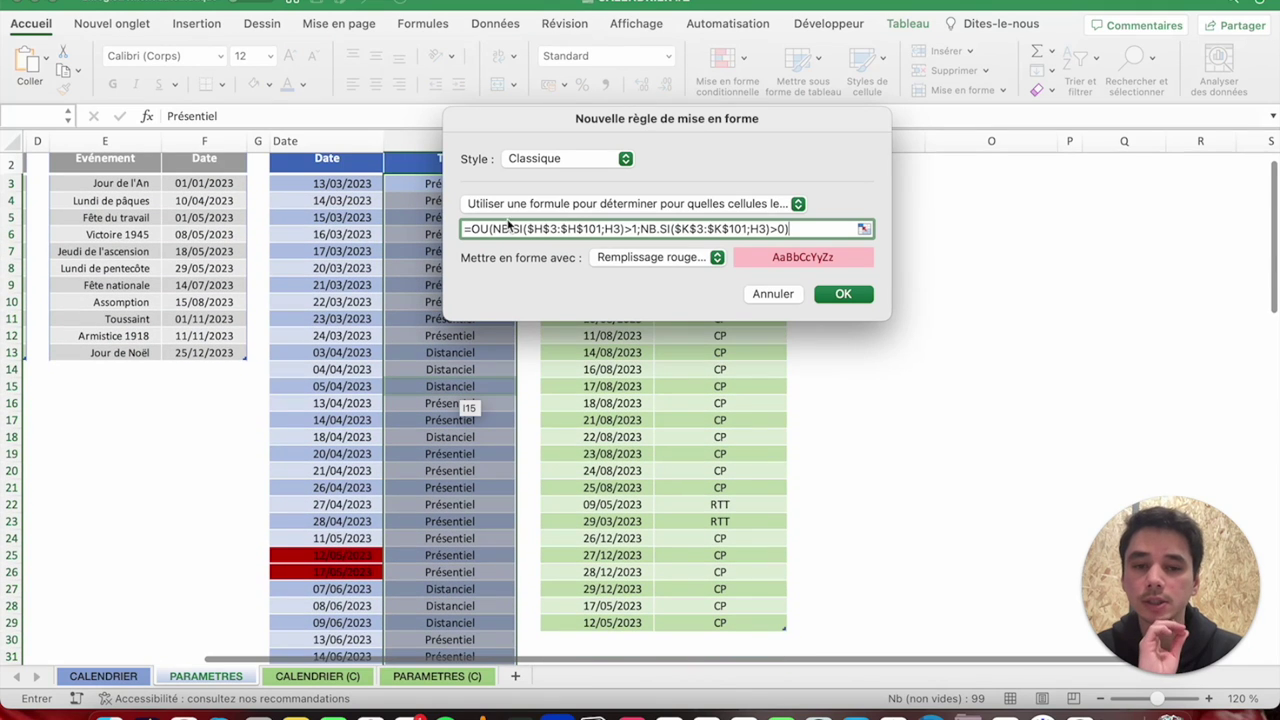
Give the Type rule a dark red custom fill and apply it, then select K3:K29.
click(686, 262)
click(657, 385)
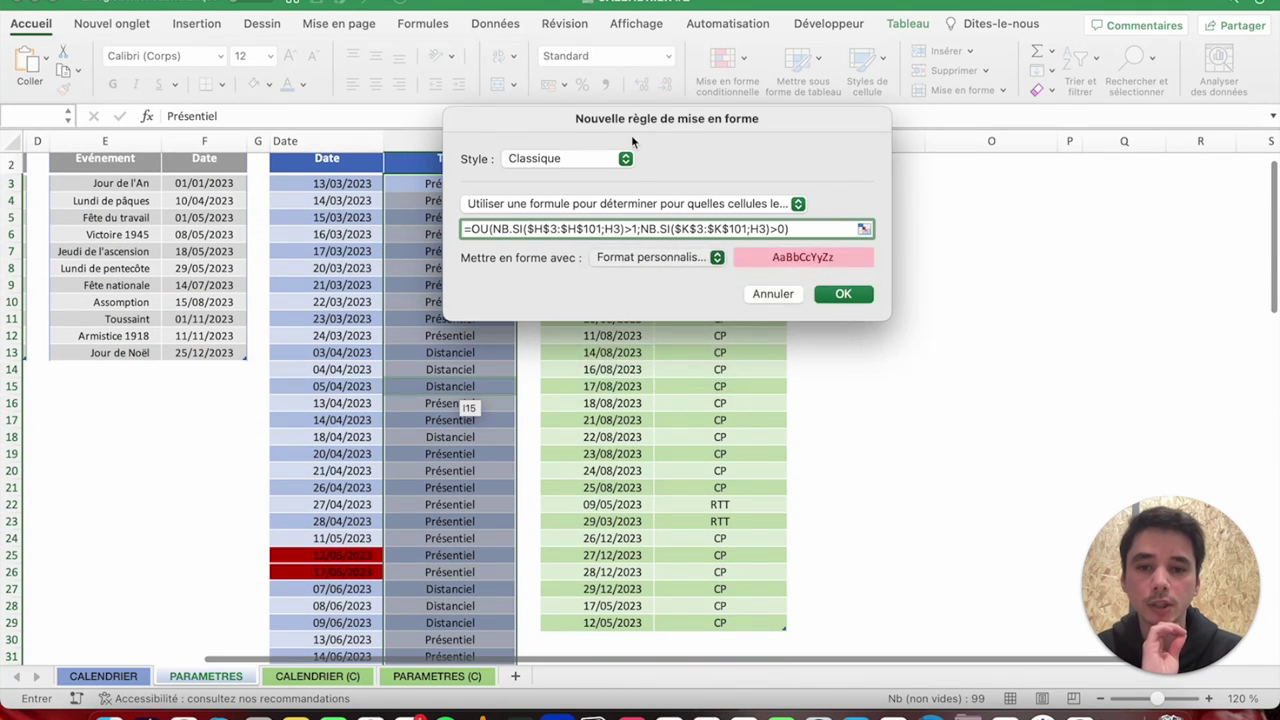
click(487, 145)
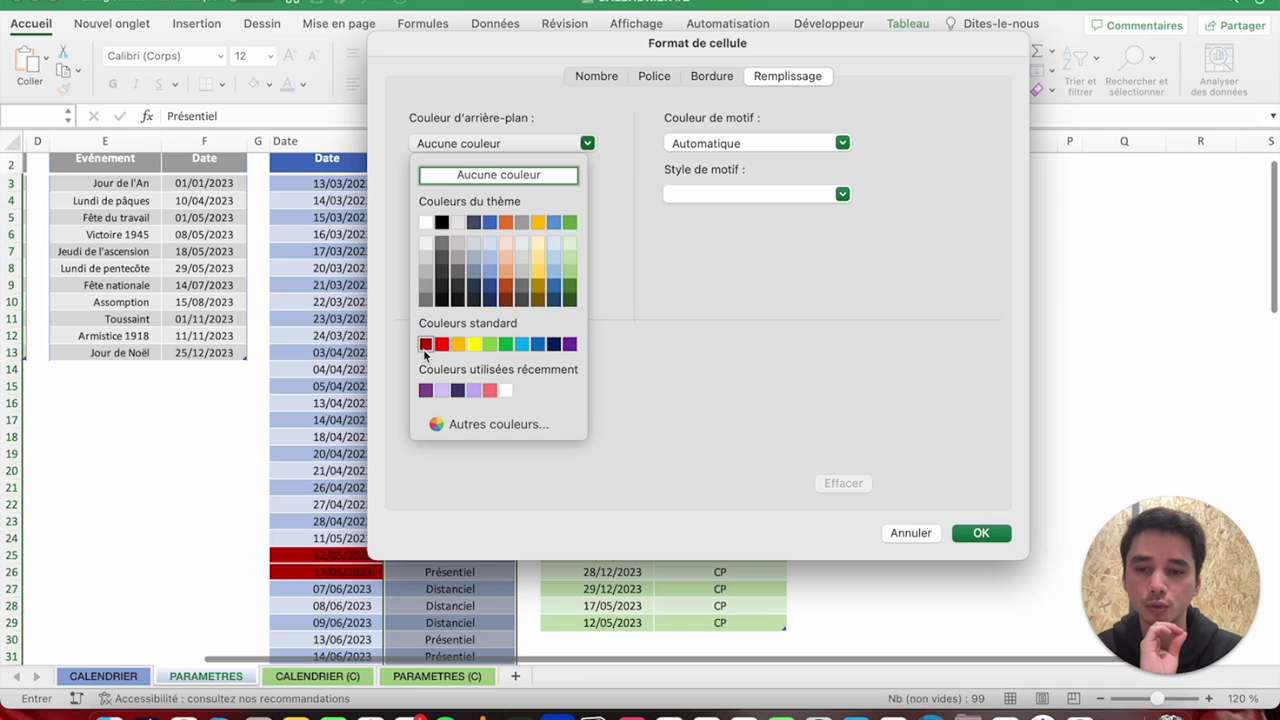
click(423, 349)
click(985, 532)
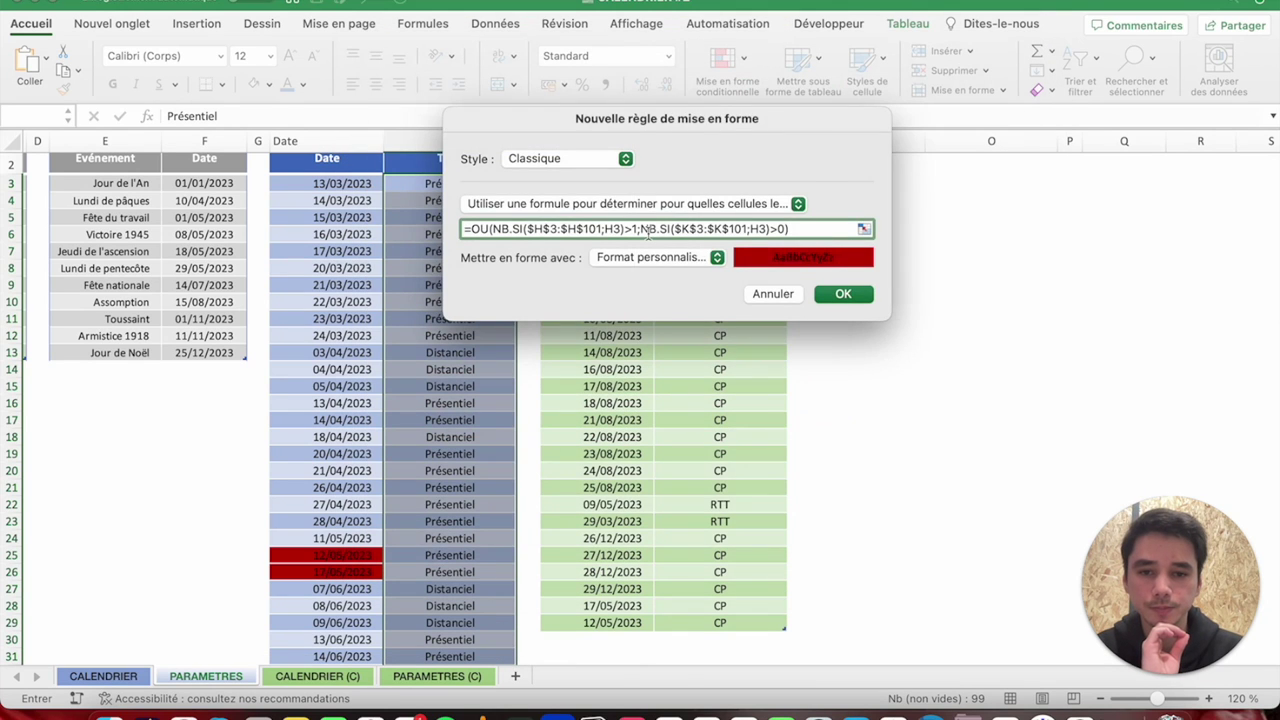
click(849, 298)
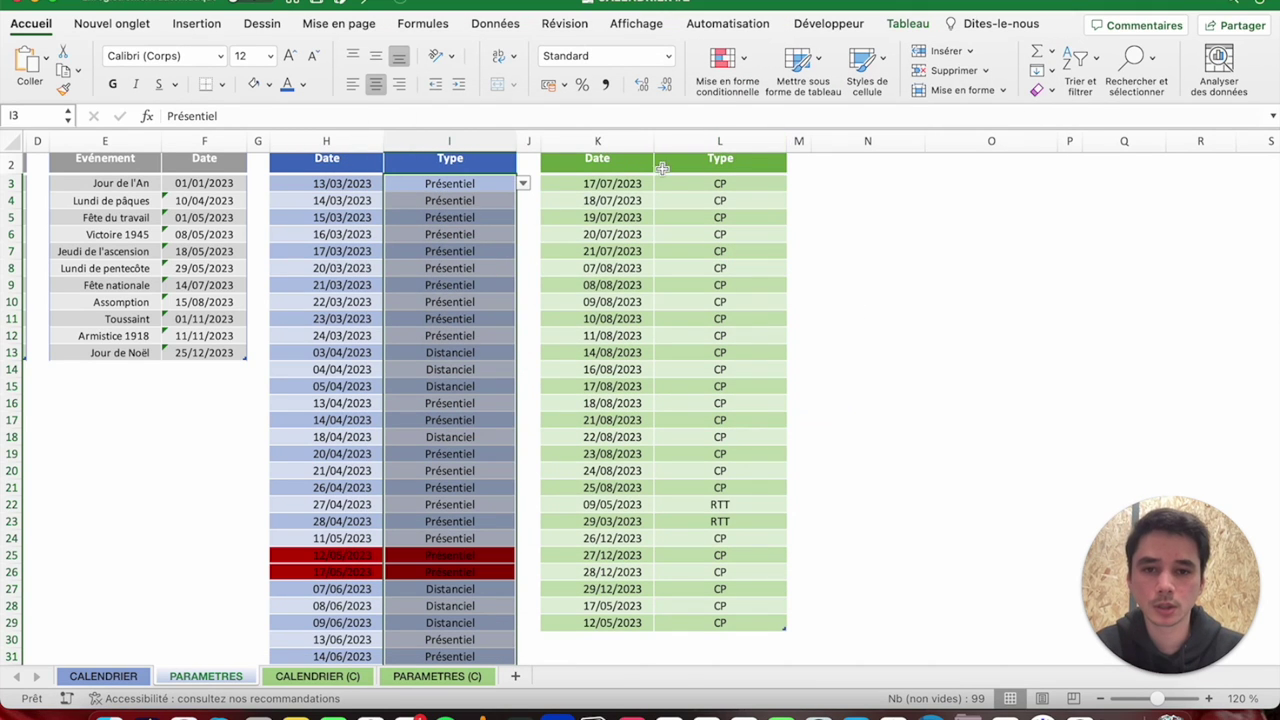
drag(612, 183, 612, 622)
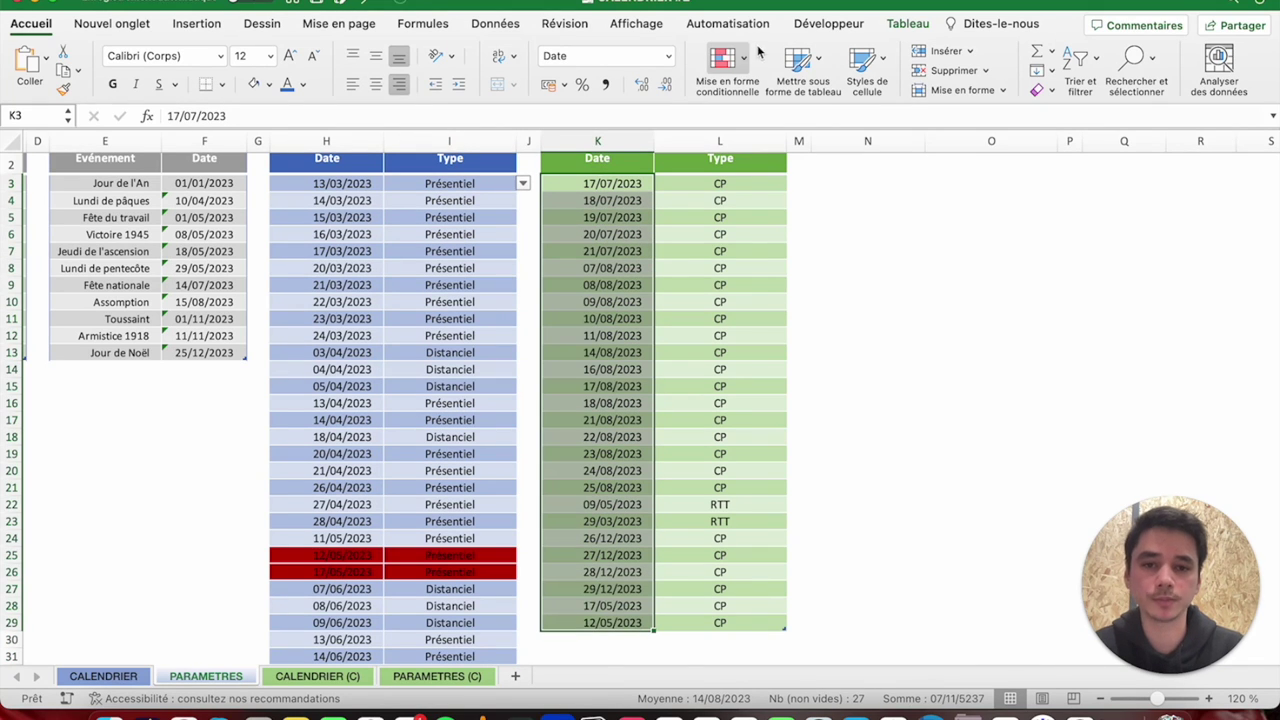
Start a new Classique rule for K3:K29 by entering the OU(NB.SI…) formula.
click(741, 62)
click(760, 215)
click(613, 163)
click(560, 239)
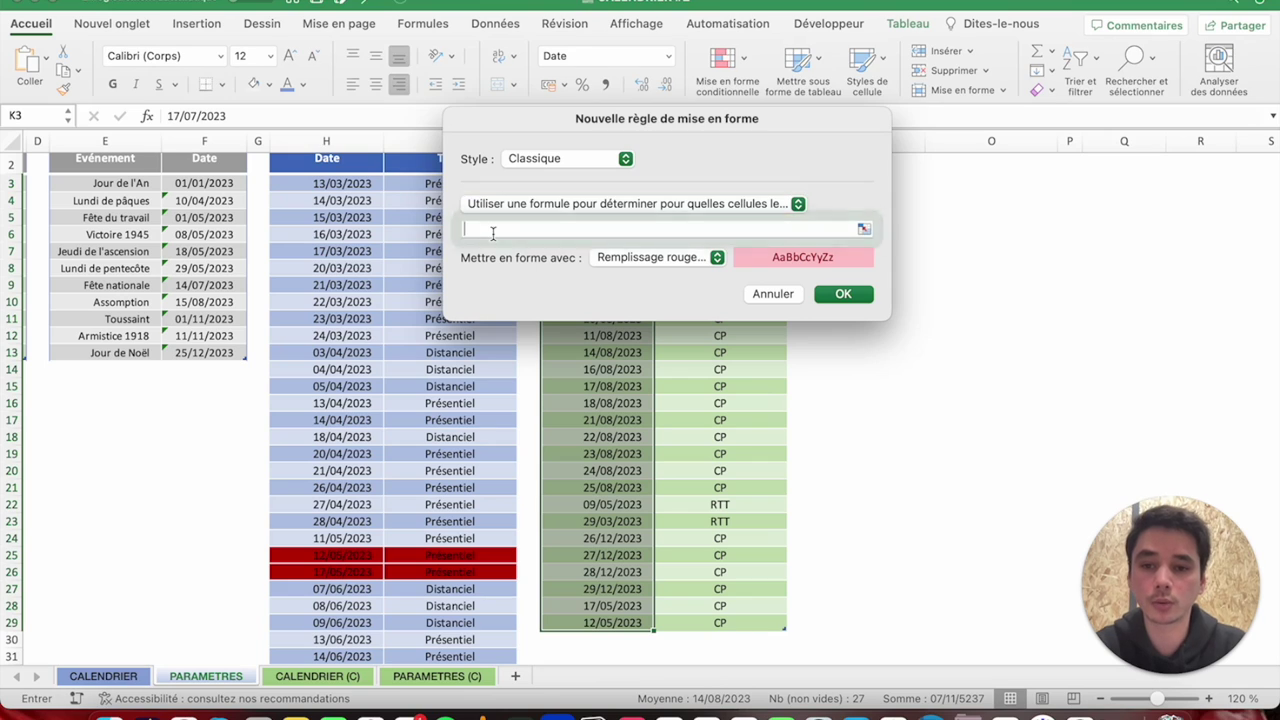
click(493, 230)
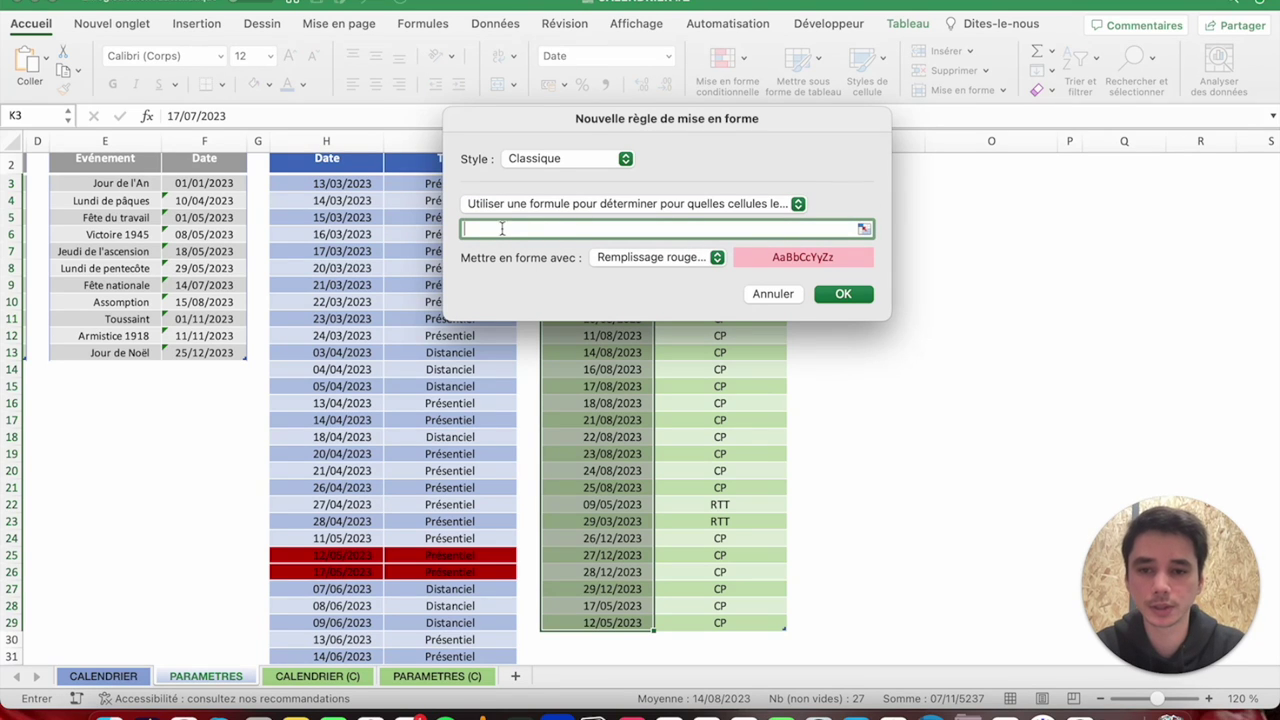
text(=OU(NB.SI($H$3:$H$101;H3)>1;NB.SI($K$3:$K$101;H3)>0))
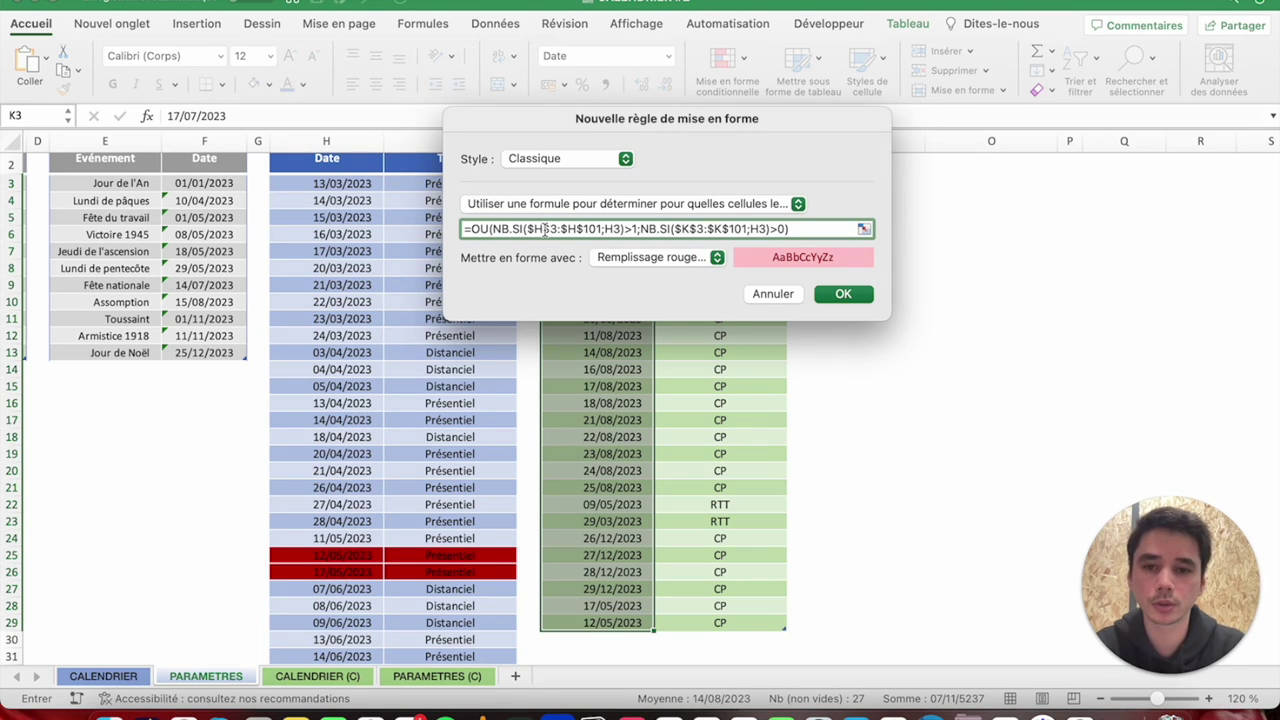
Change the formula's first H3 criterion to K3 and move the dialog aside to show column K.
click(612, 228)
key(BackSpace)
text(K)
drag(574, 121, 858, 122)
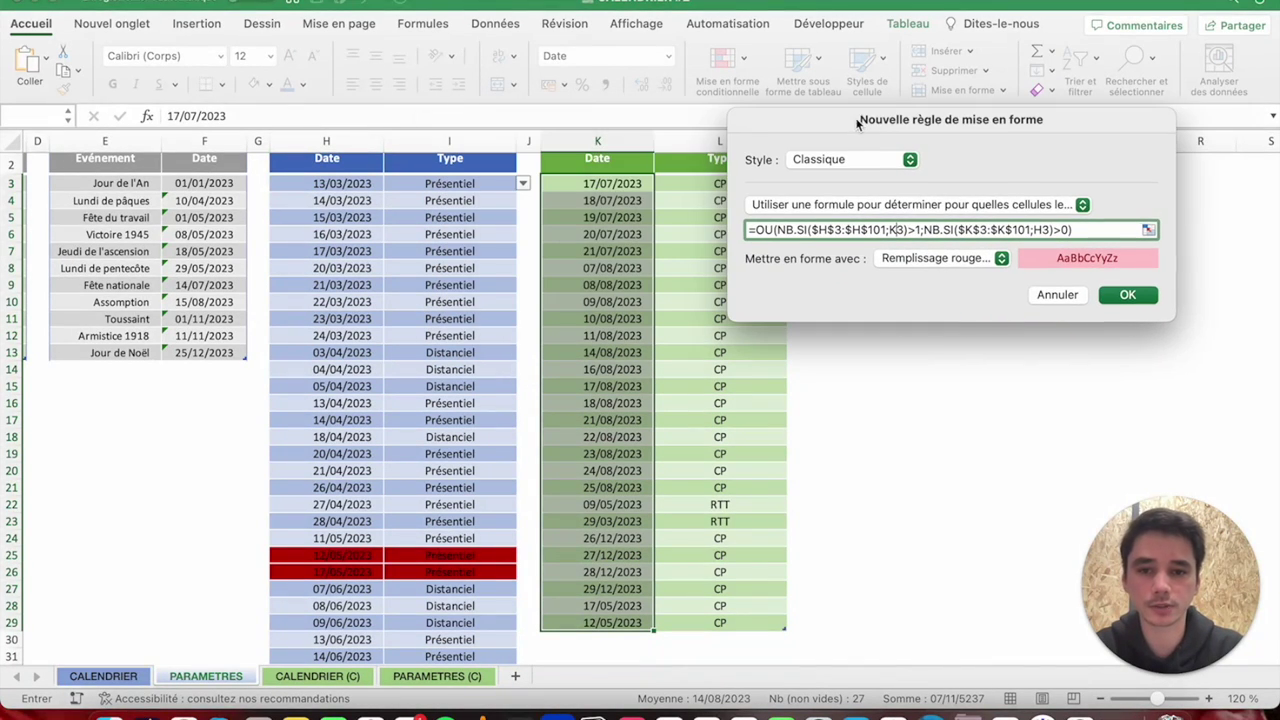
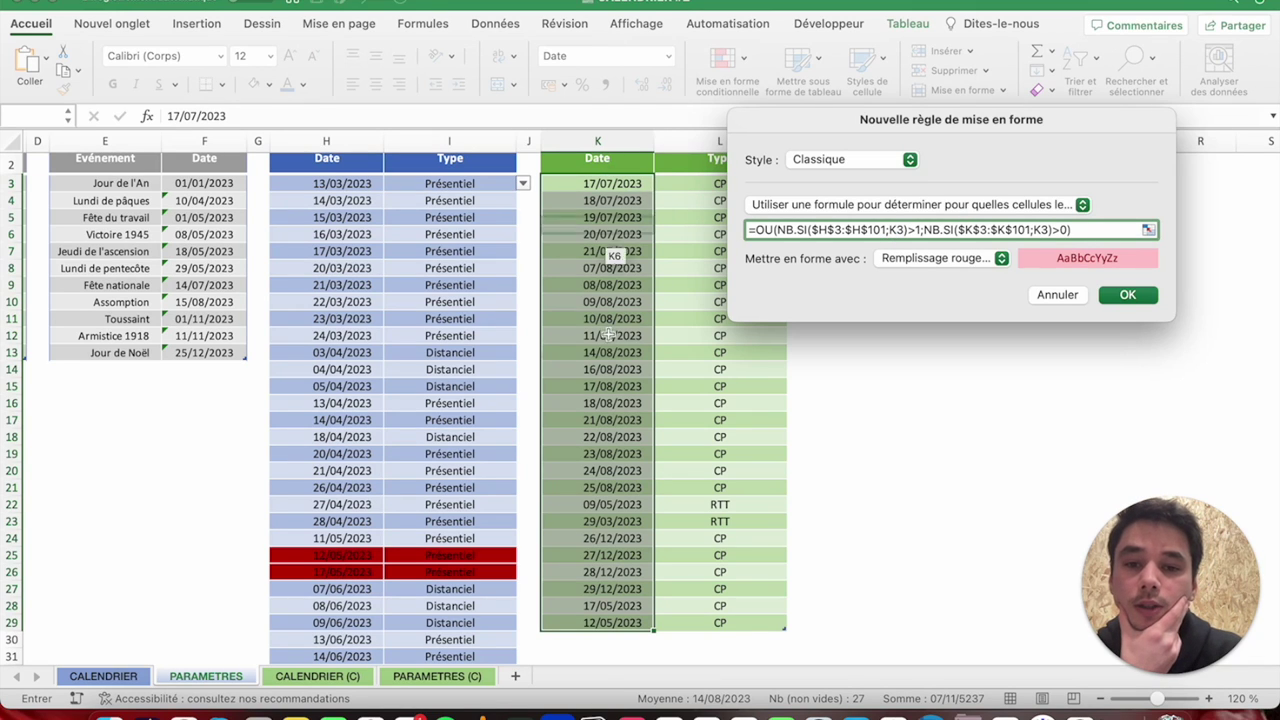
Change the rule formula's ranges to column K ($K$3:$K$101) and column H ($H$3:$H$101).
double_click(825, 229)
text(K)
double_click(858, 229)
text(K)
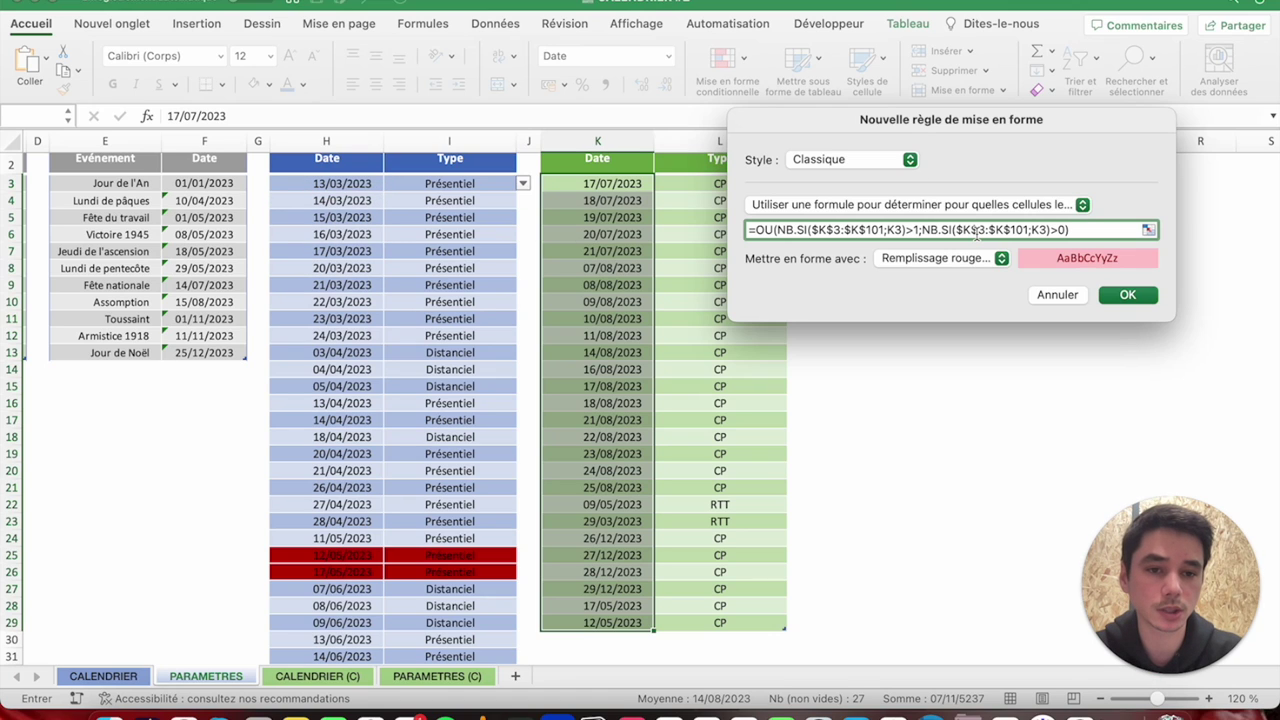
double_click(959, 229)
text(H)
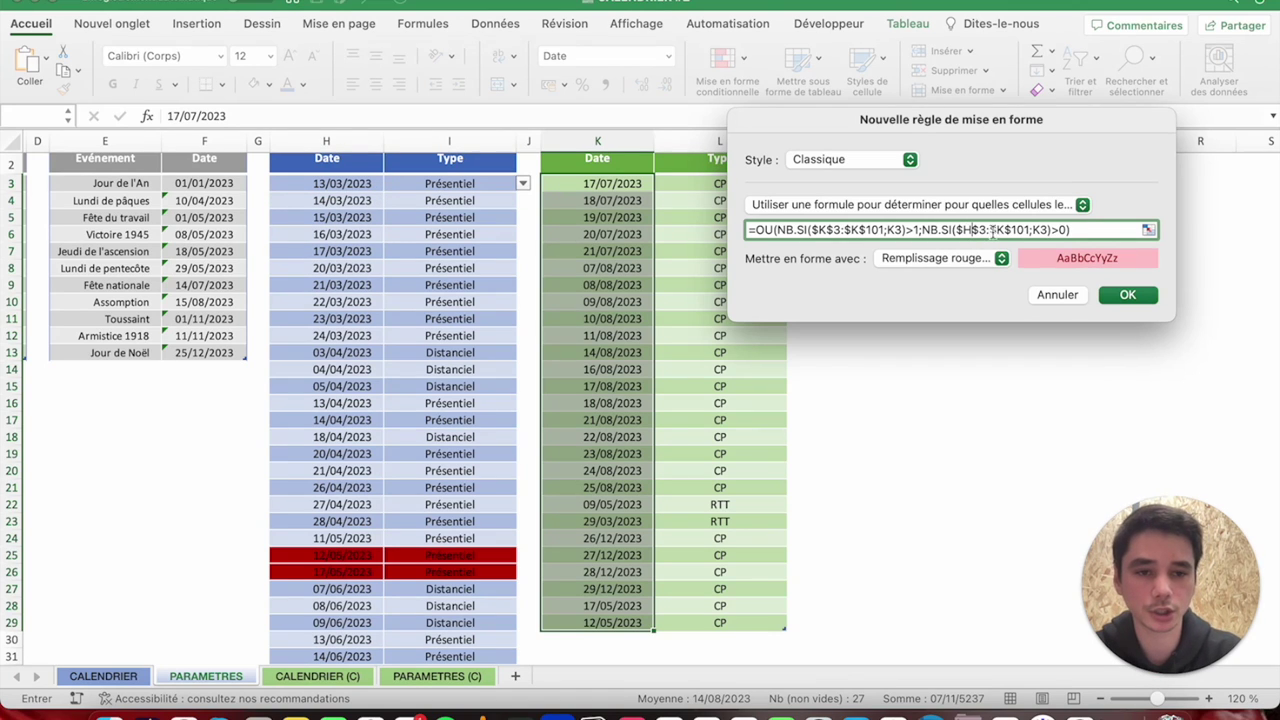
double_click(1003, 230)
text(H)
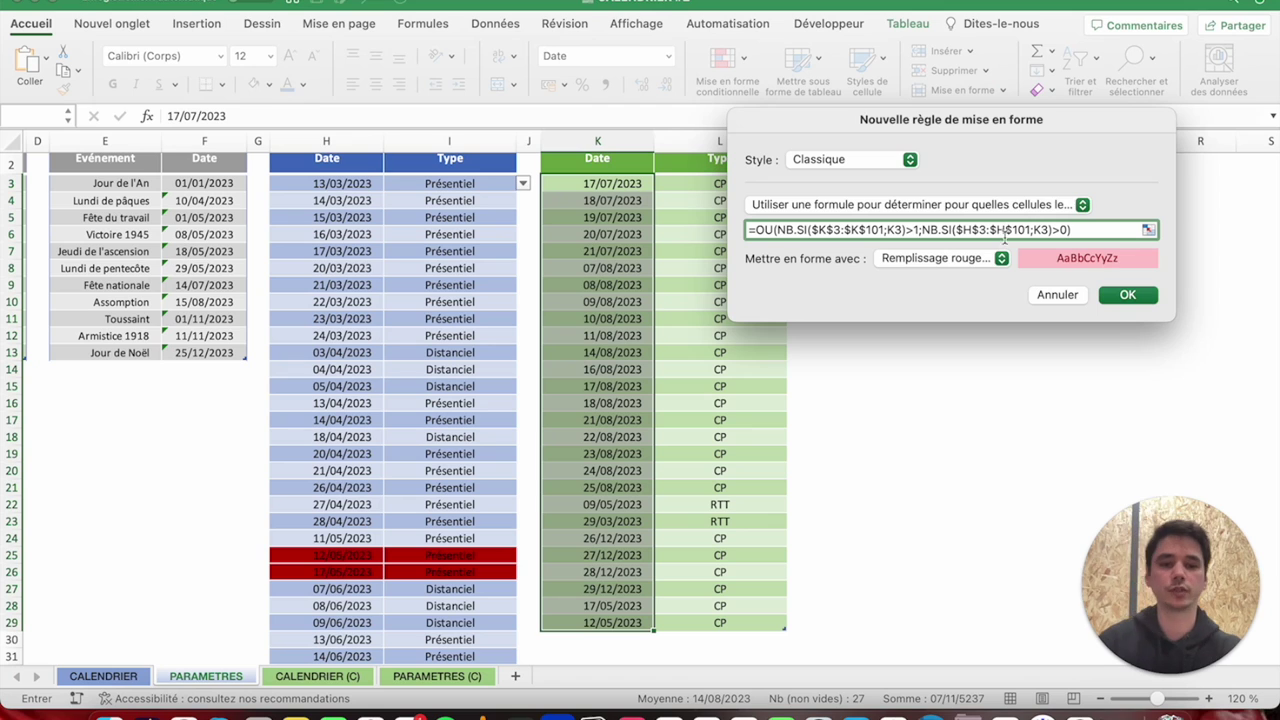
Give the rule a custom dark red fill, confirm it, and select Type cells L3:L29.
click(938, 258)
click(940, 377)
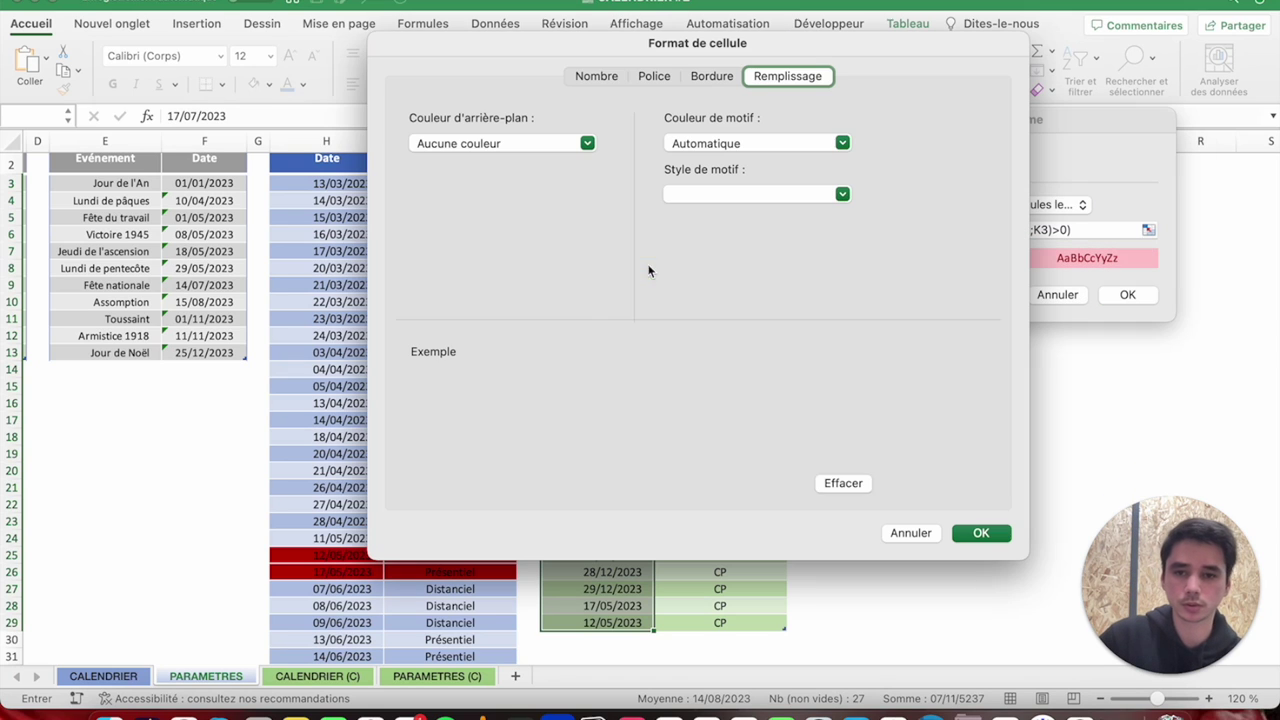
click(456, 143)
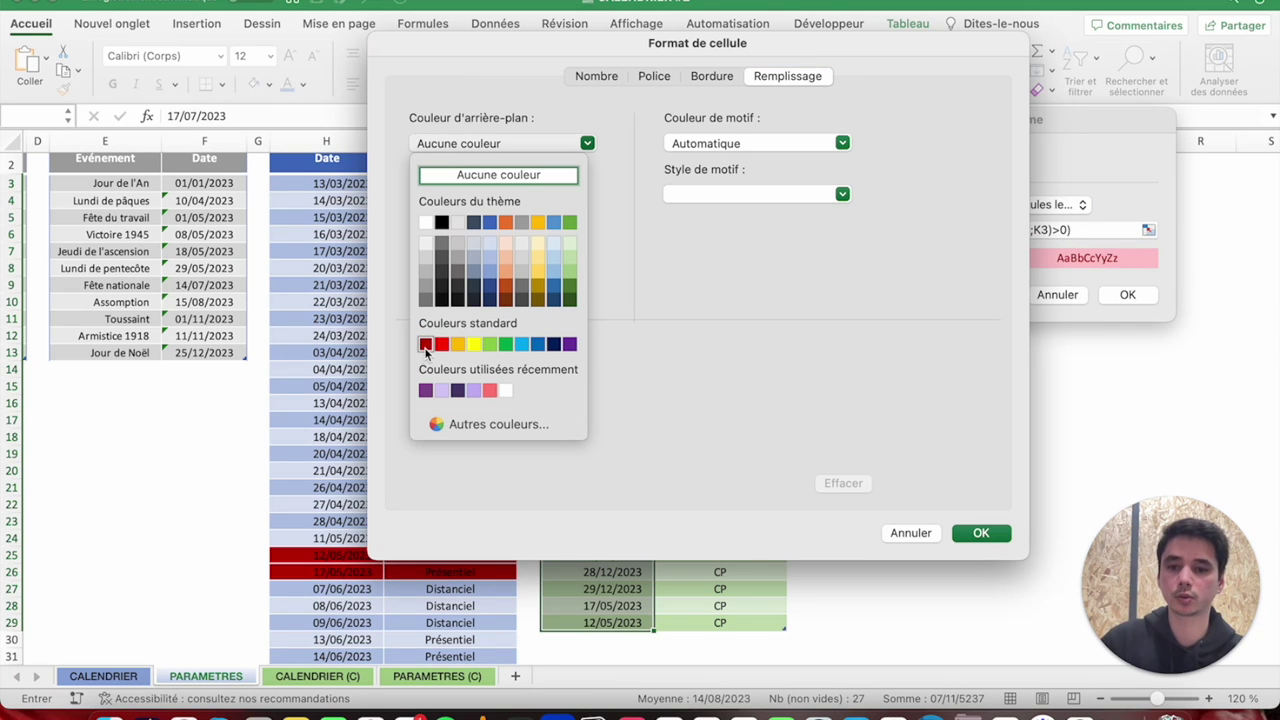
click(425, 344)
click(980, 533)
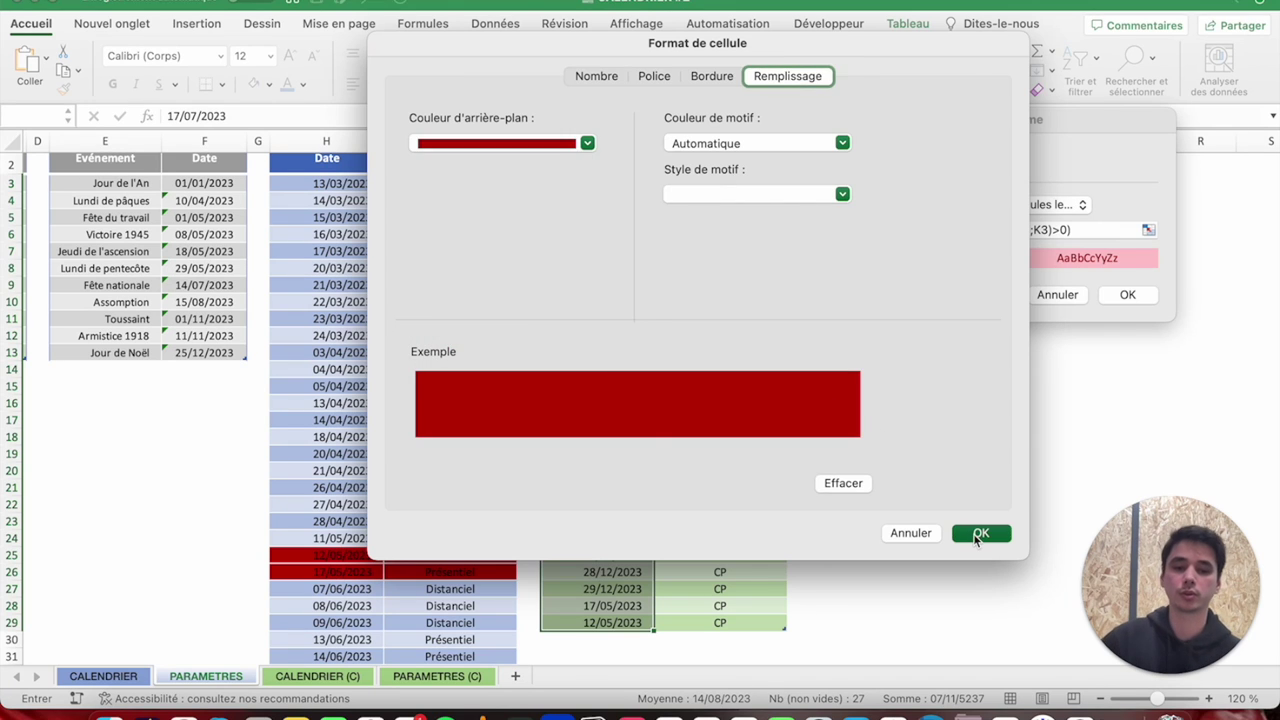
triple_click(889, 231)
key(super+c)
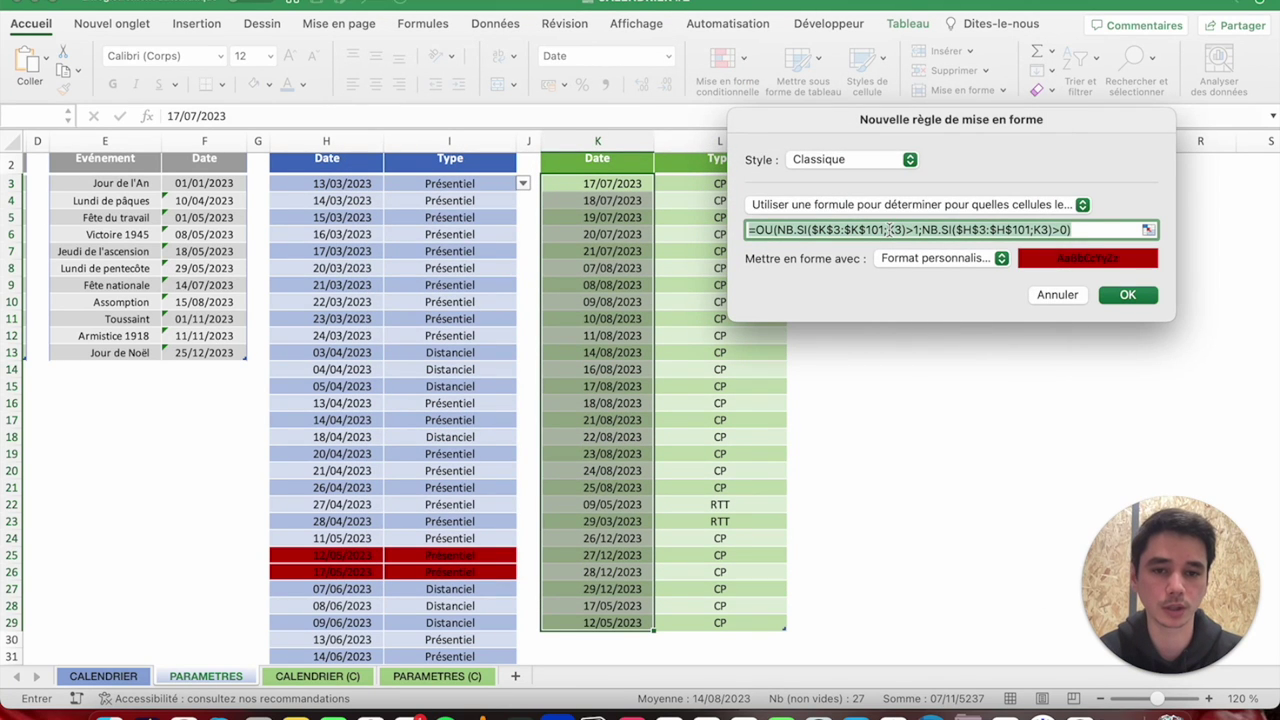
click(1124, 295)
drag(720, 183, 720, 622)
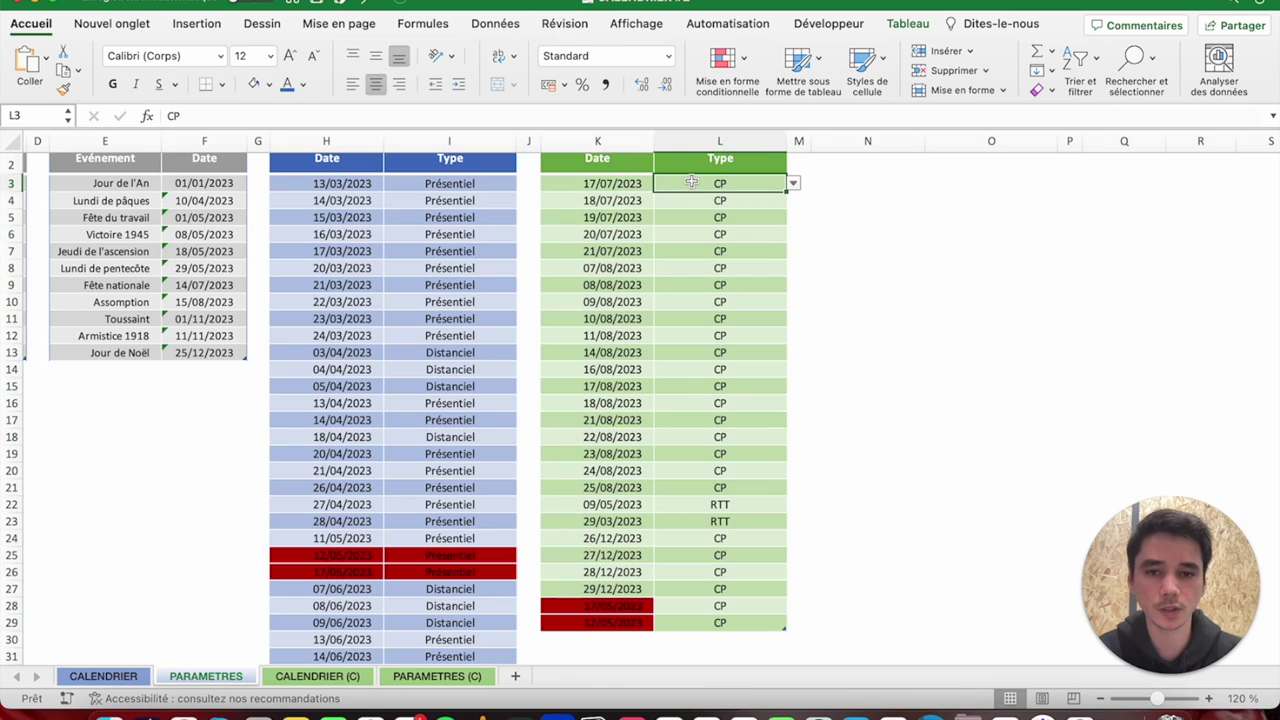
Create a new formula-based rule on L3:L29 by pasting the duplicate-check formula.
click(745, 80)
click(775, 214)
click(607, 162)
click(578, 238)
click(580, 203)
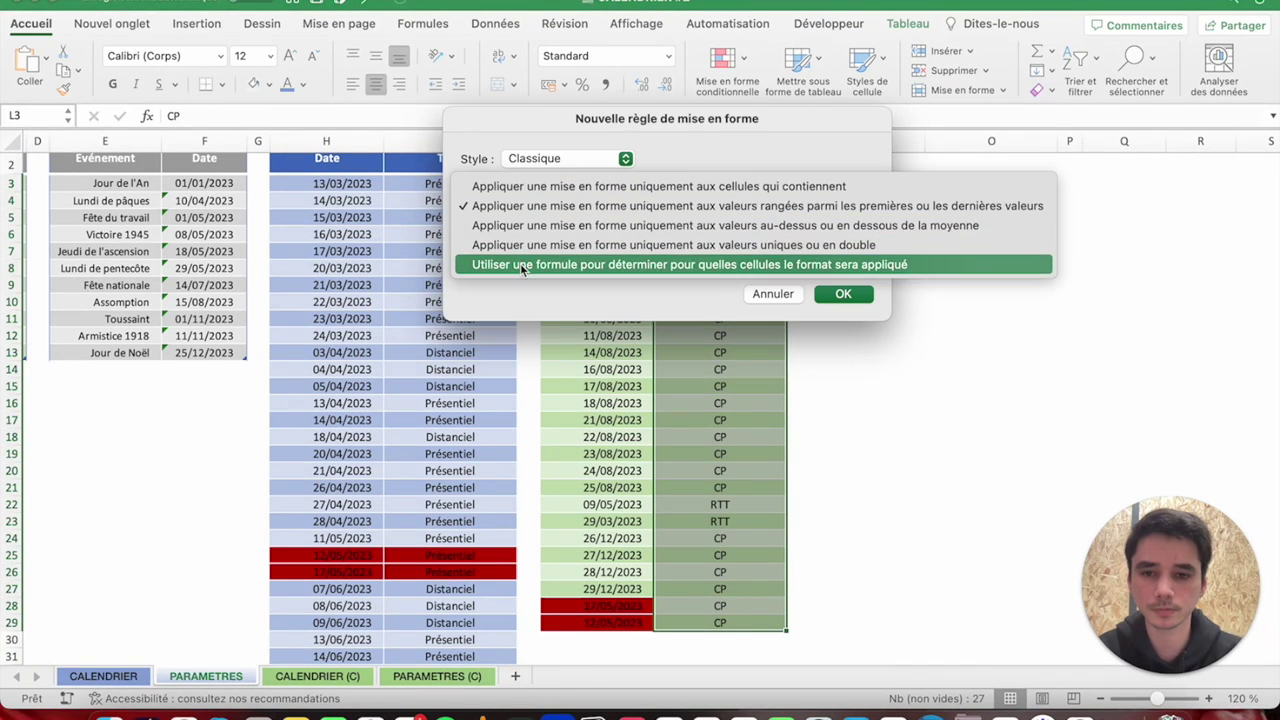
click(524, 263)
click(528, 224)
key(super+v)
Give the Type-column rule a custom dark red fill and apply it.
click(655, 257)
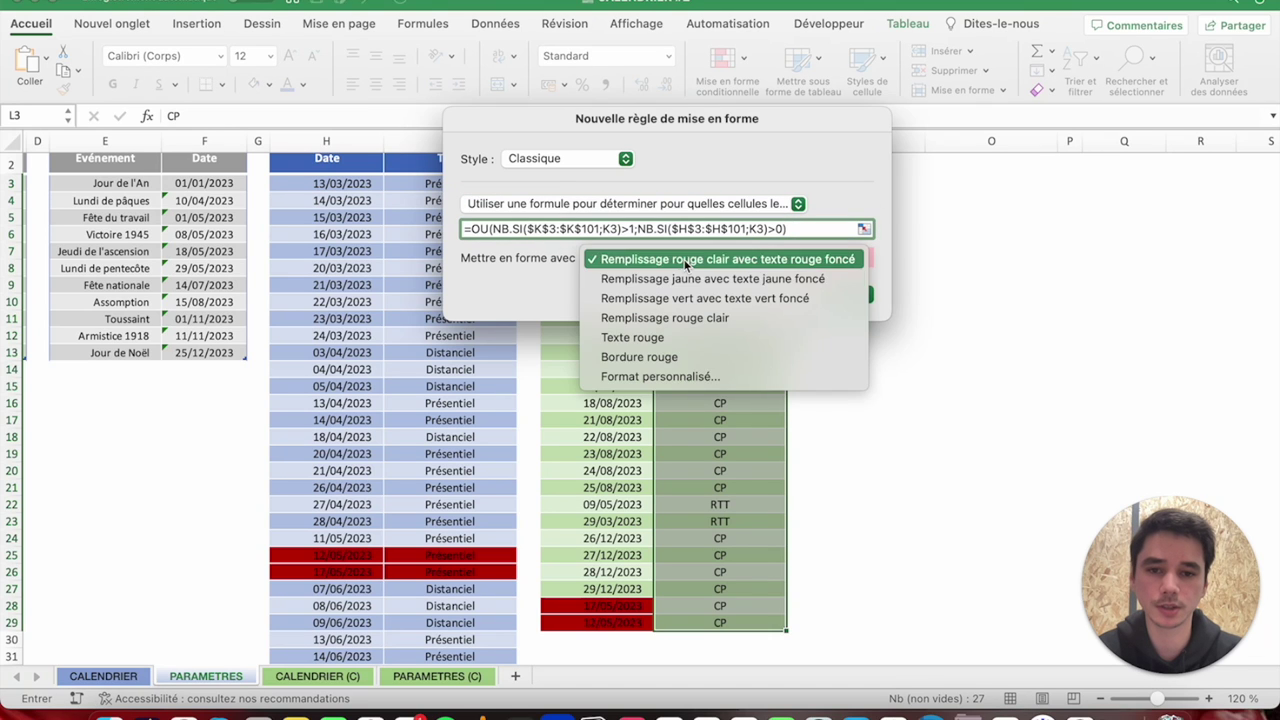
click(655, 377)
click(516, 148)
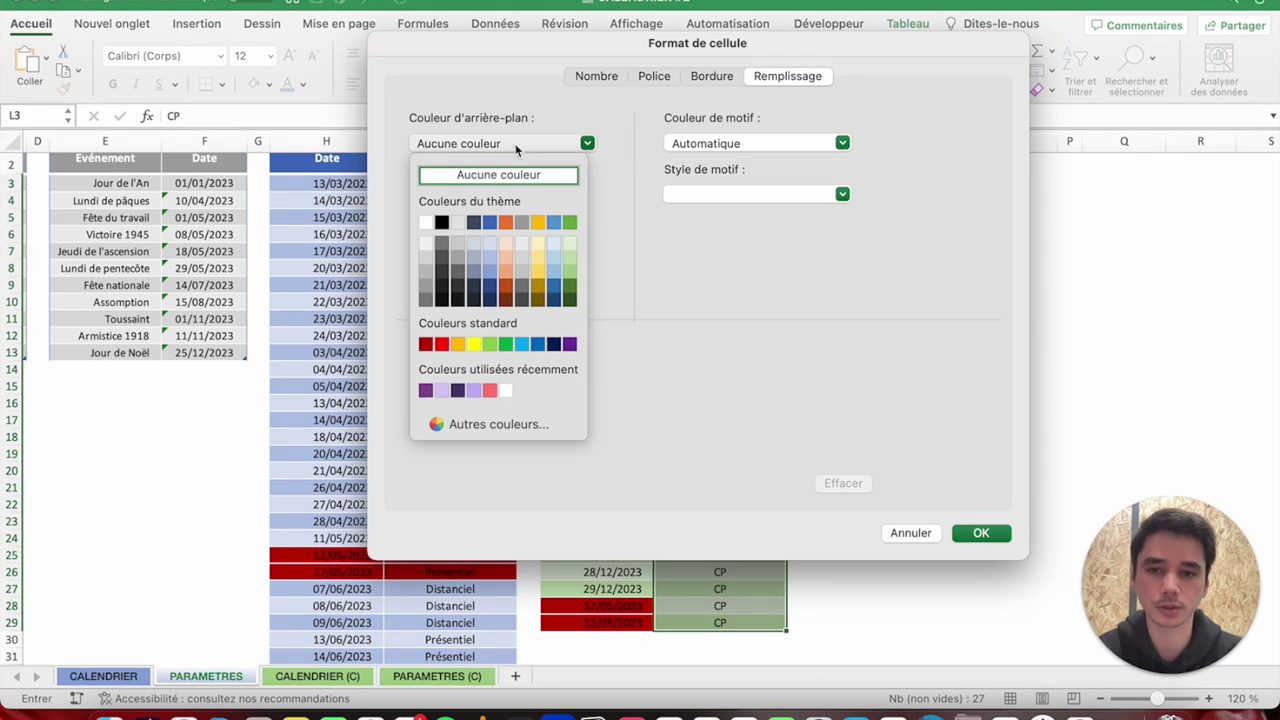
click(425, 344)
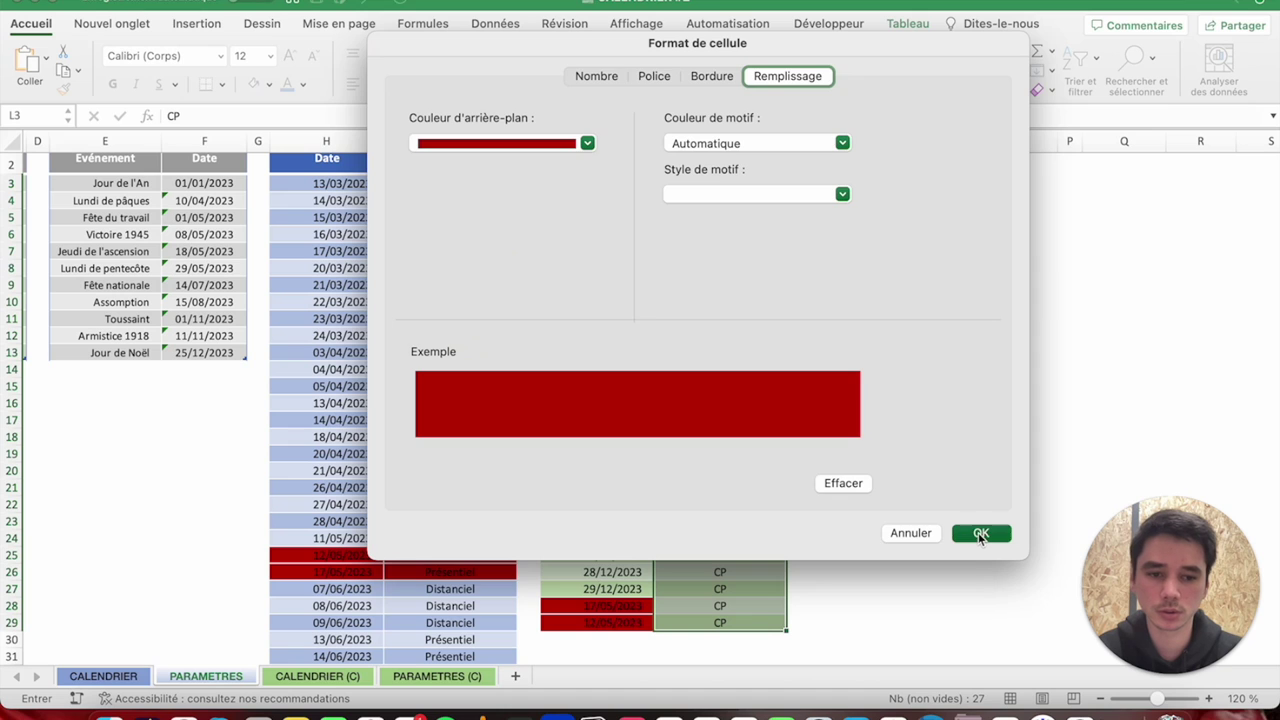
click(981, 533)
click(833, 294)
click(567, 322)
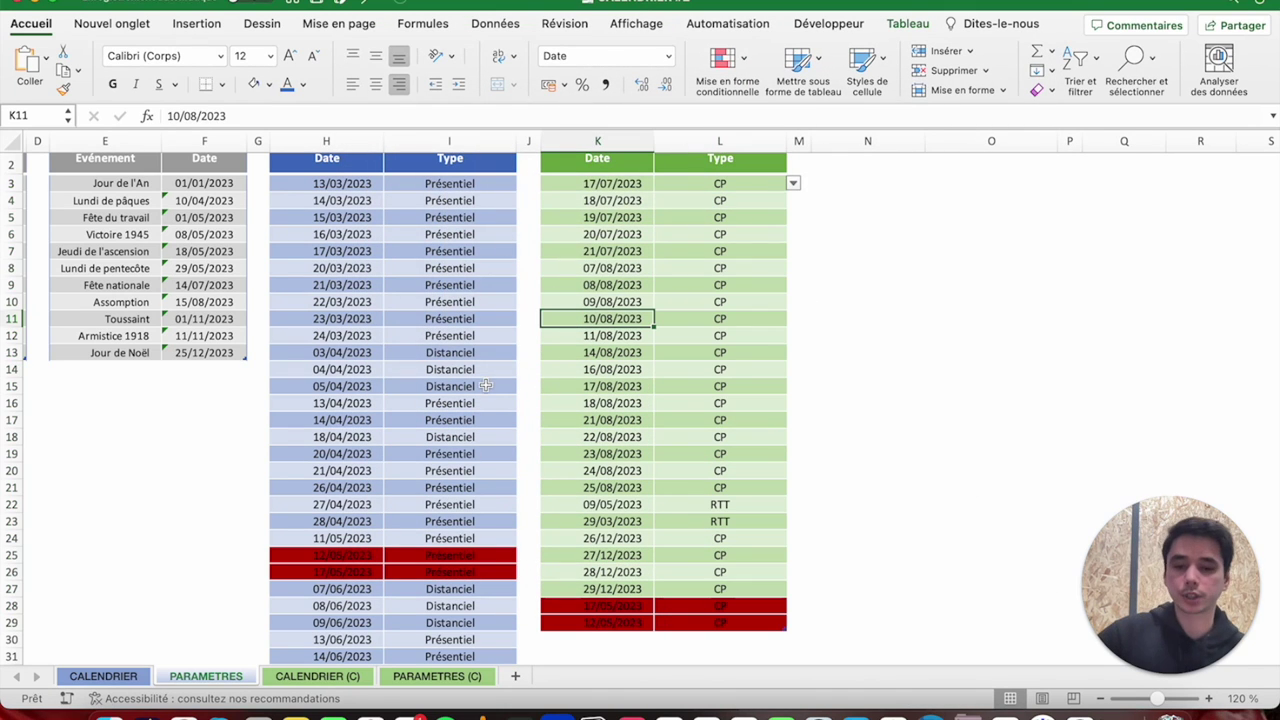
Enter test date 08/06/2023 in K30 to check the red highlighting, then undo it.
scroll(485, 385, down, 5)
click(604, 456)
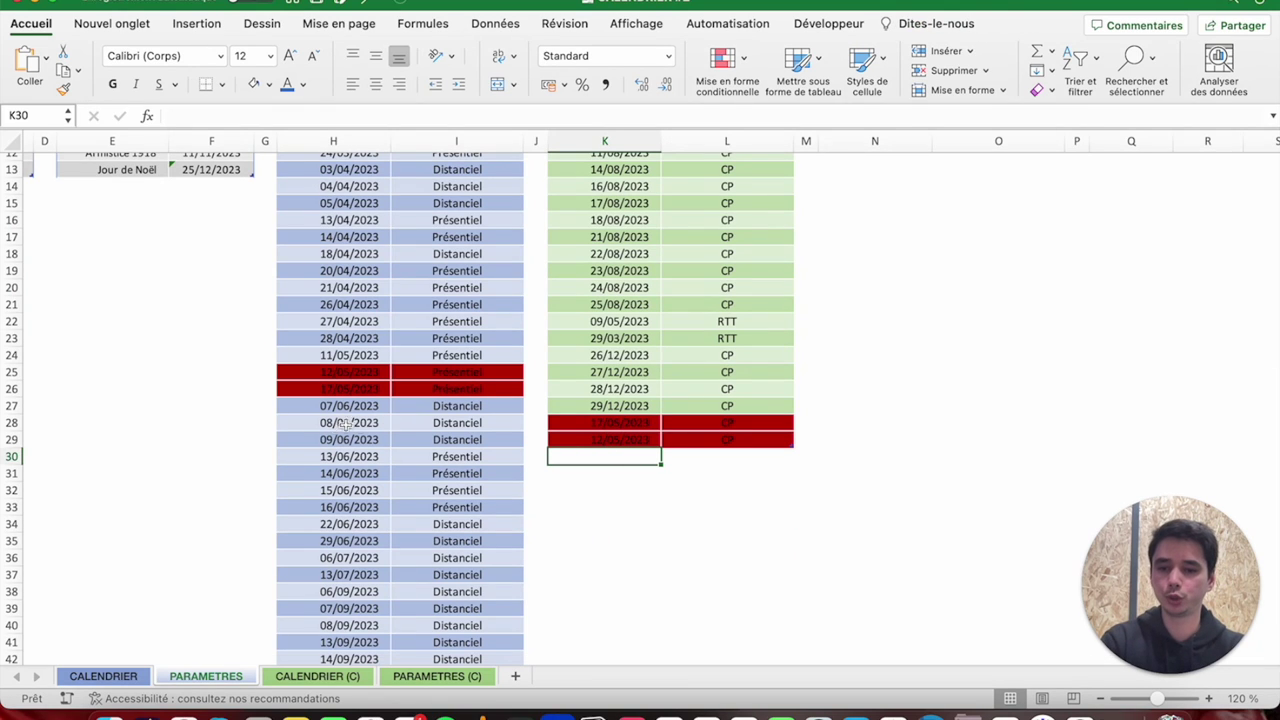
text(08/06/2023)
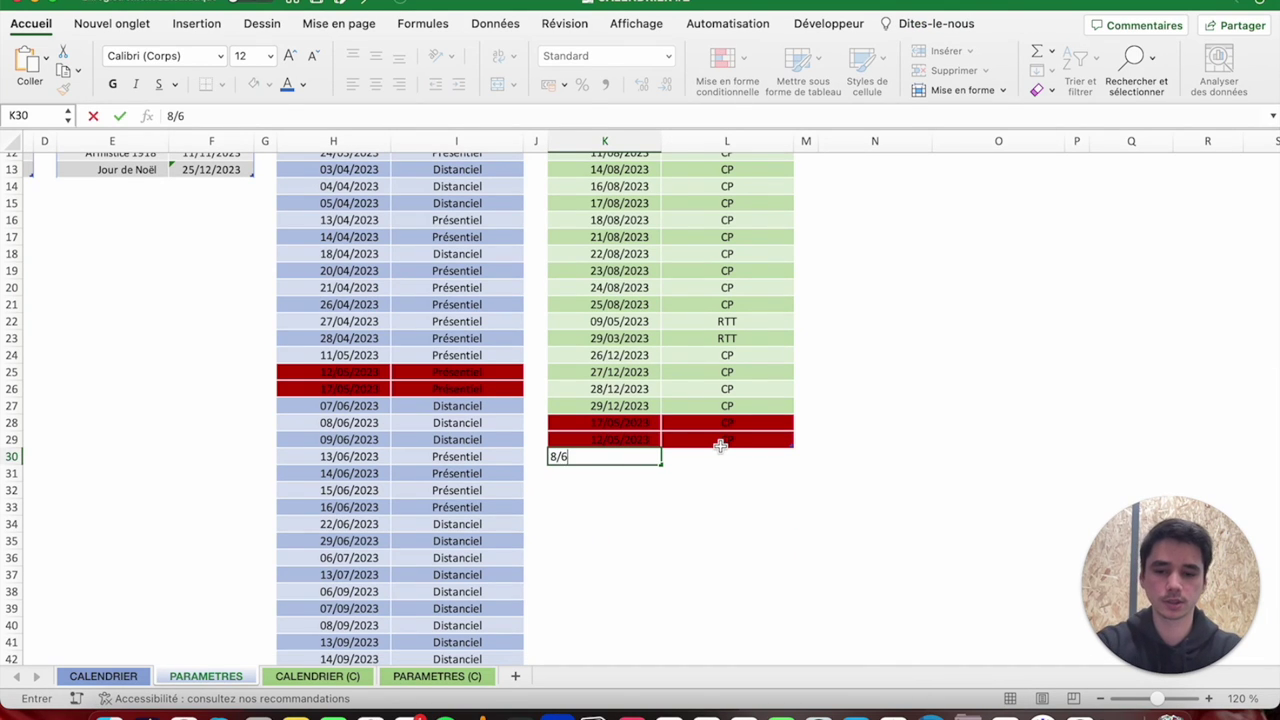
key(Return)
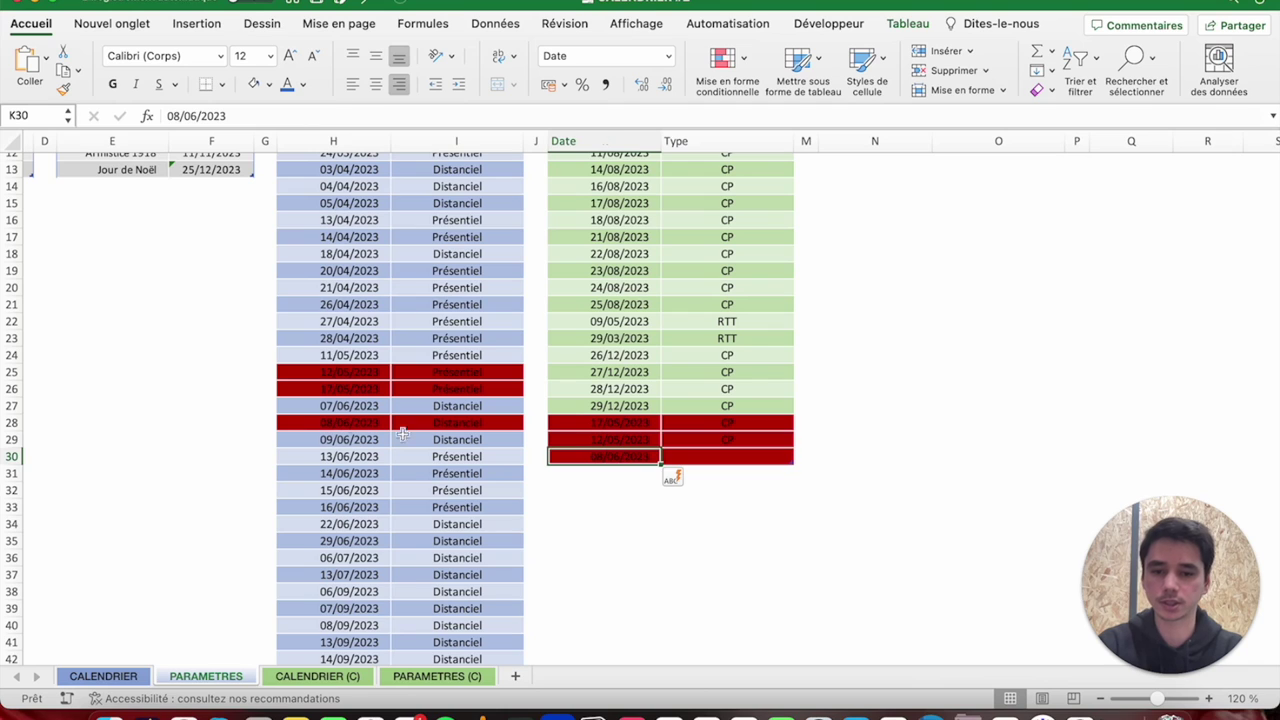
key(super+z)
key(super+z)
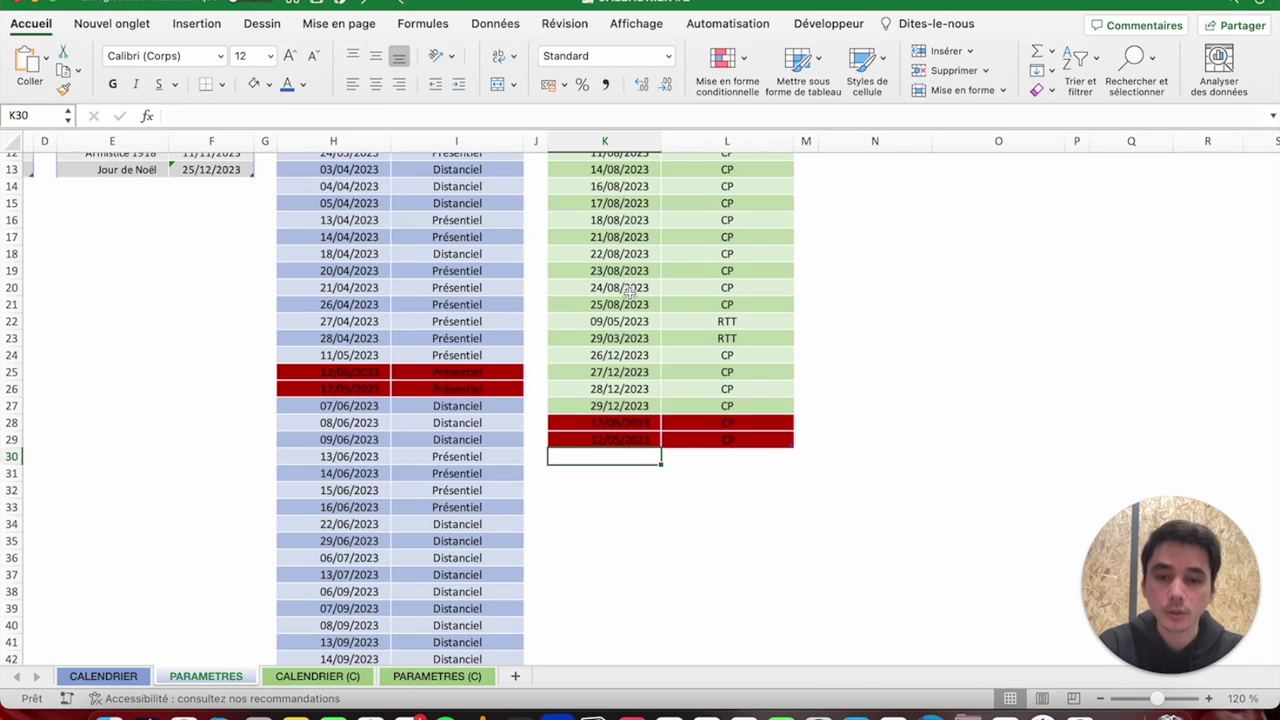
Test 22/08/2023 in K30, clear it again, and return to the top of the table.
text(22/0)
text(8)
key(Return)
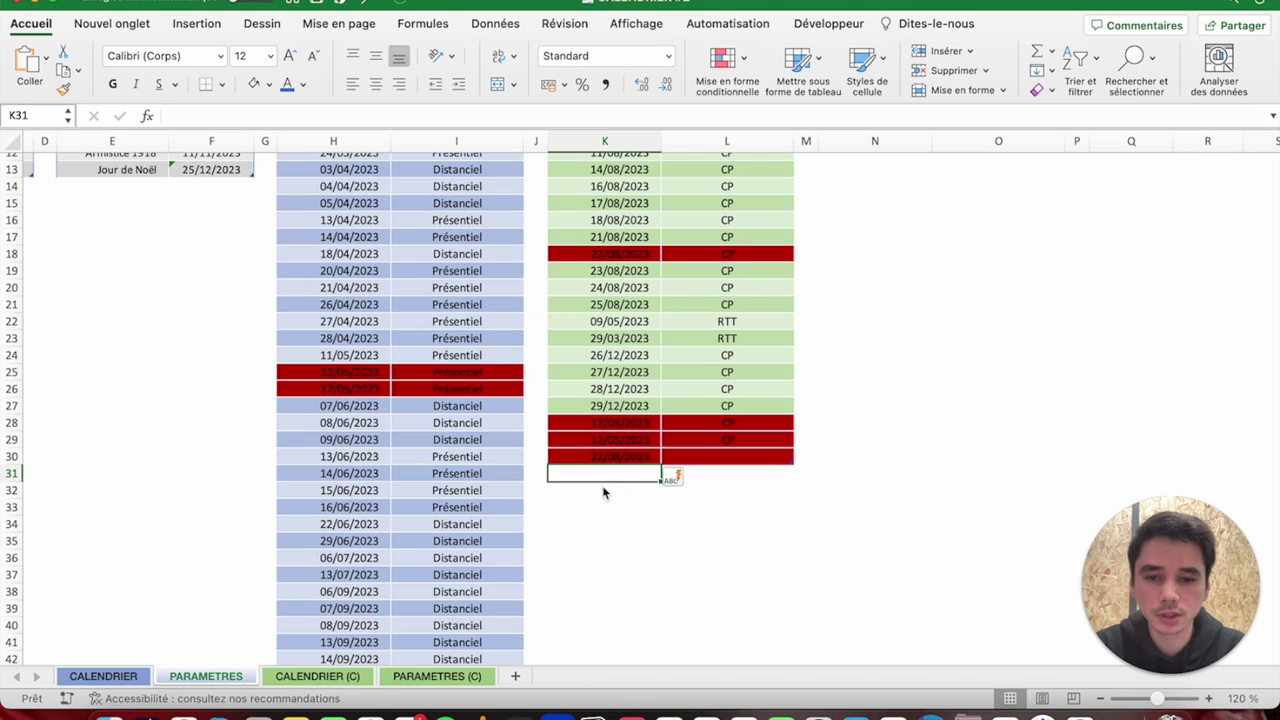
key(Delete)
key(Down)
key(ctrl+c)
key(shift+Up)
key(shift+Right)
key(Down)
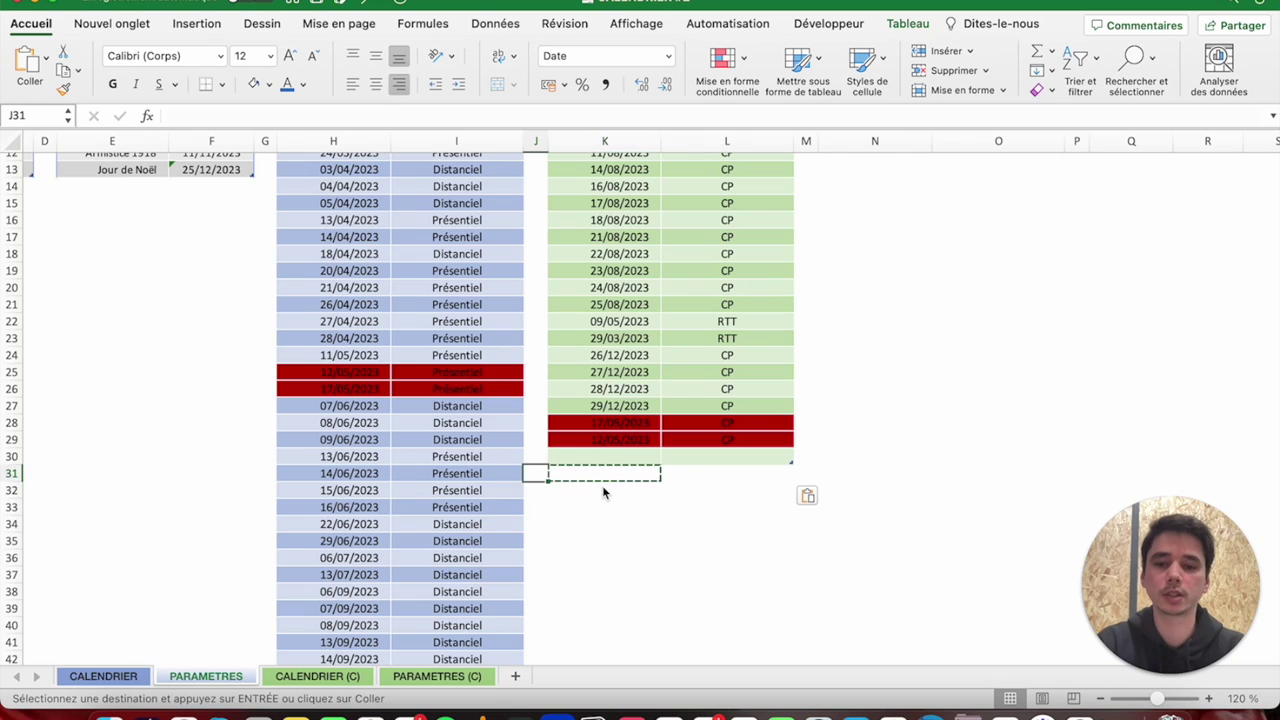
key(Return)
key(Up)
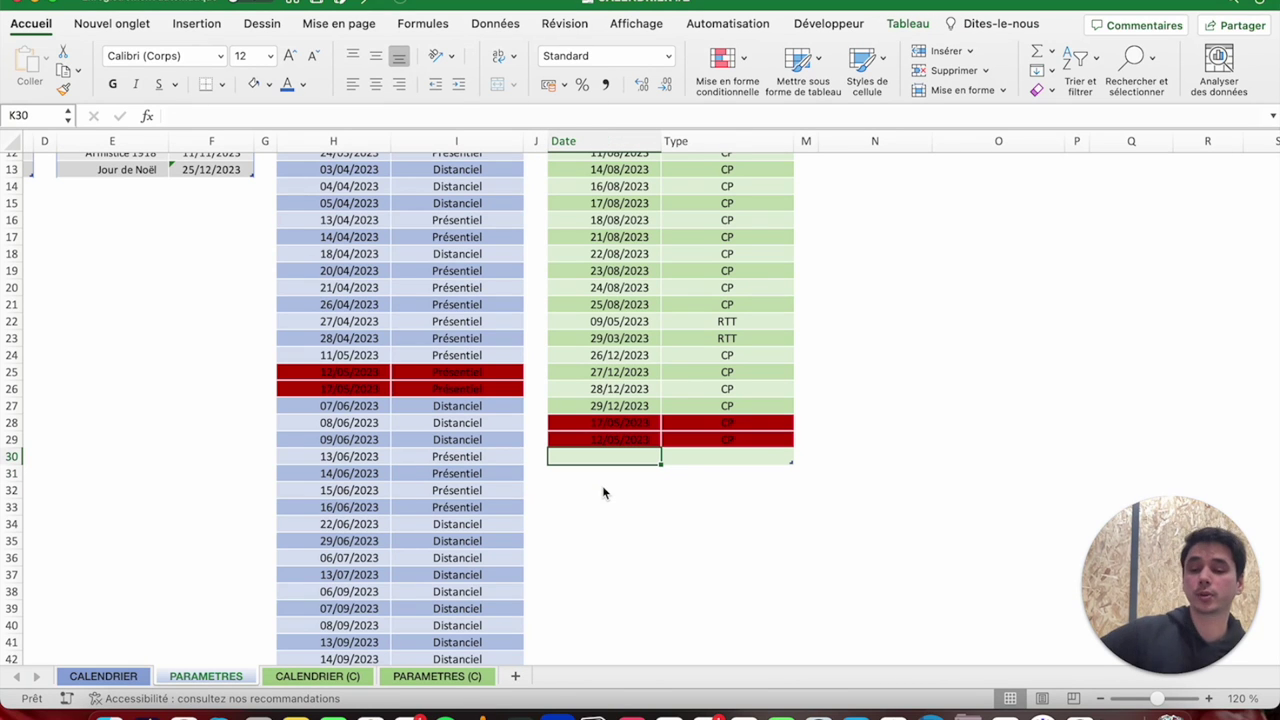
scroll(347, 270, up, 5)
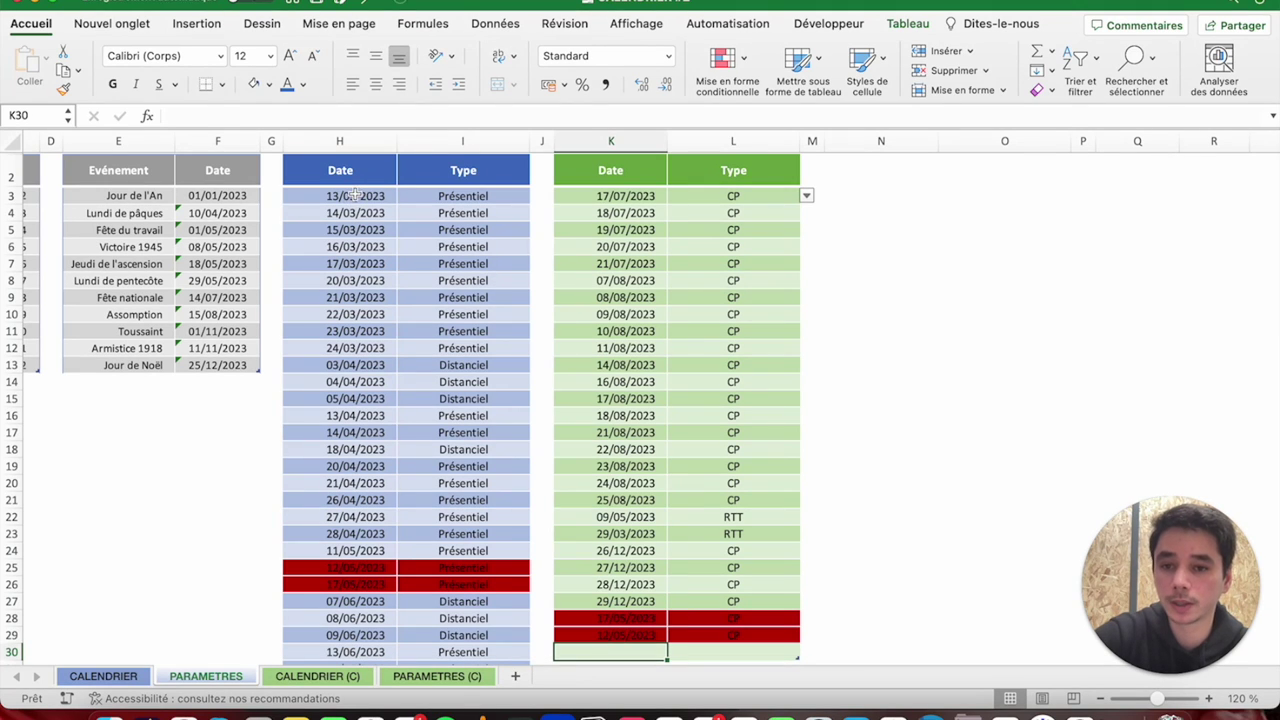
Re-enter 16/03/2023 in H6, then switch to the CALENDRIER sheet.
click(355, 196)
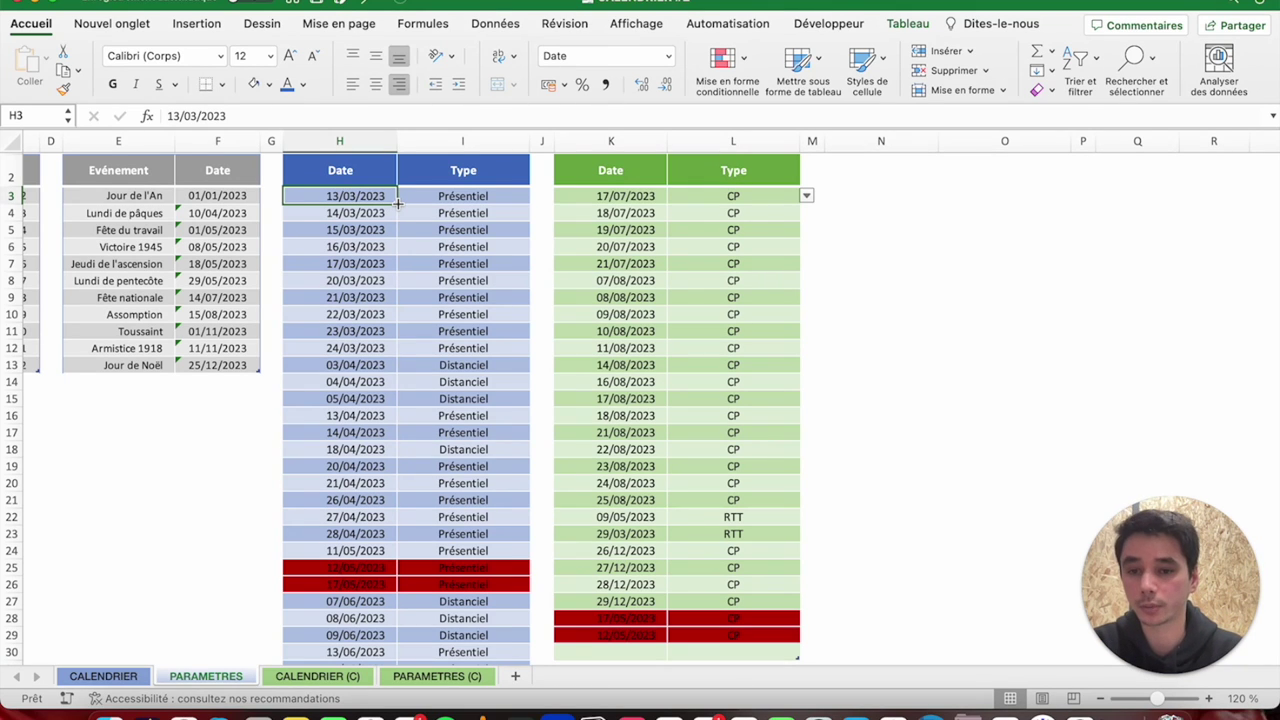
click(342, 247)
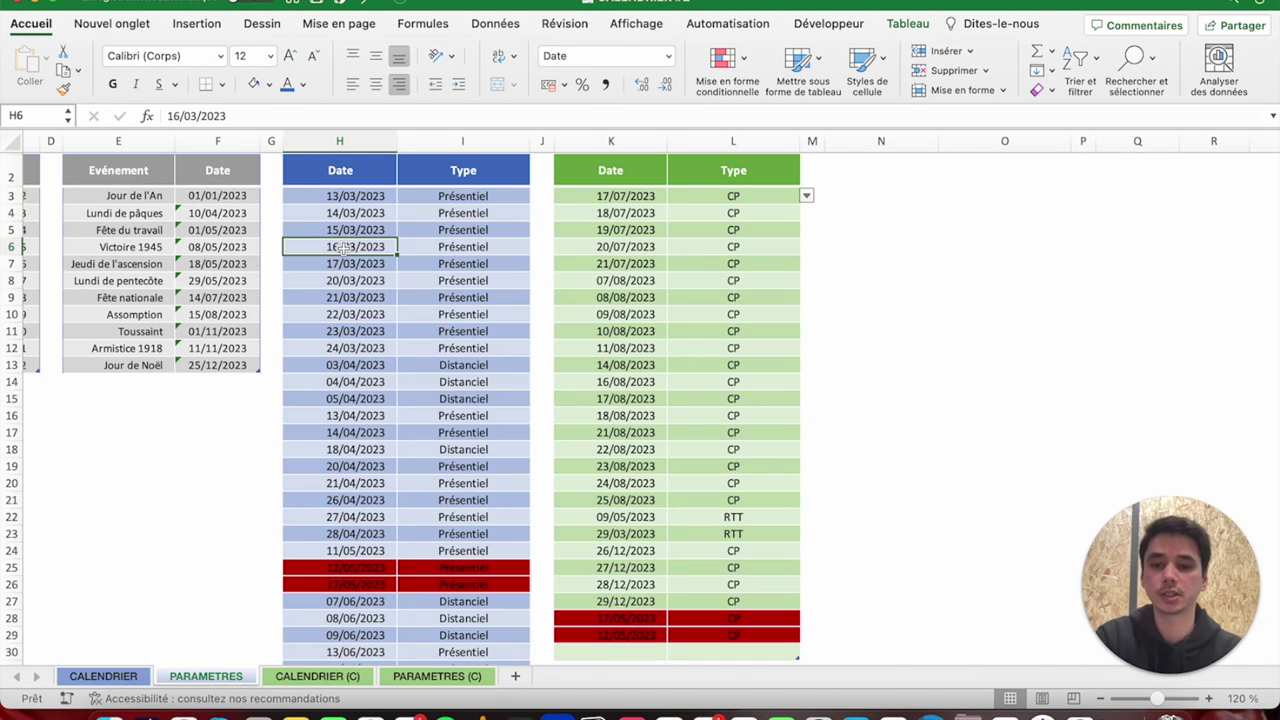
text(16/3)
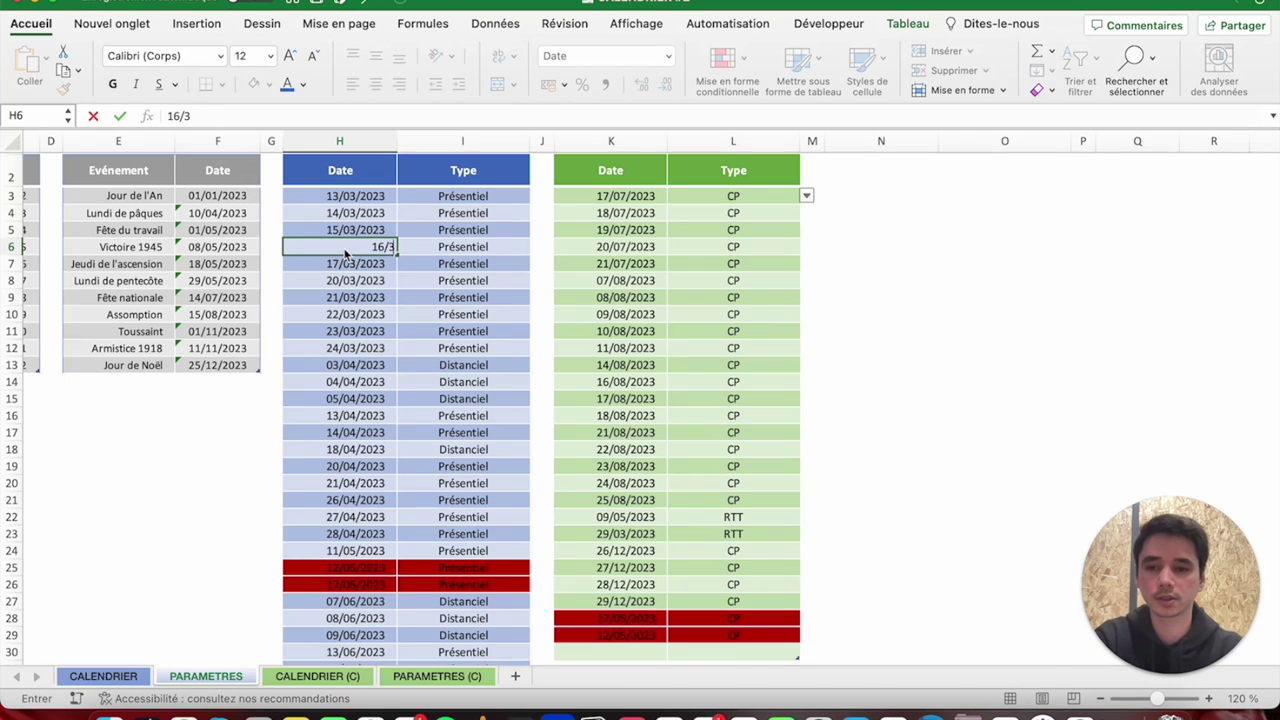
key(Return)
key(Up)
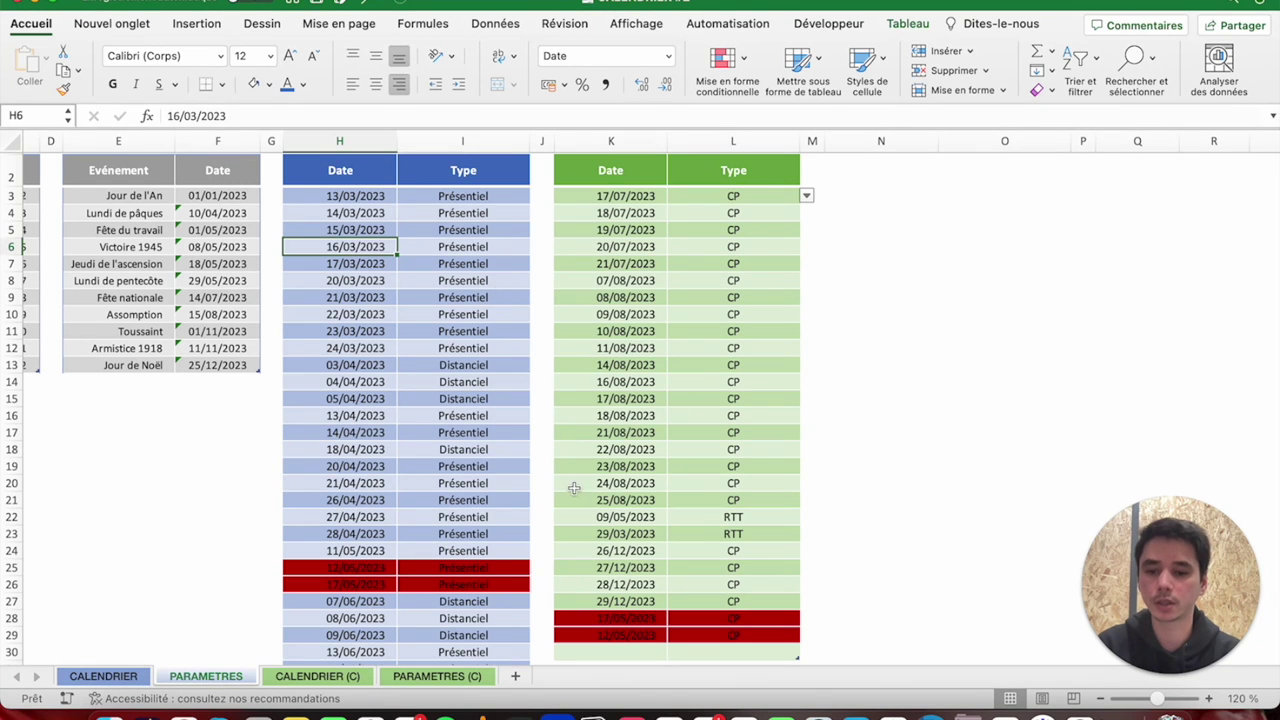
click(104, 677)
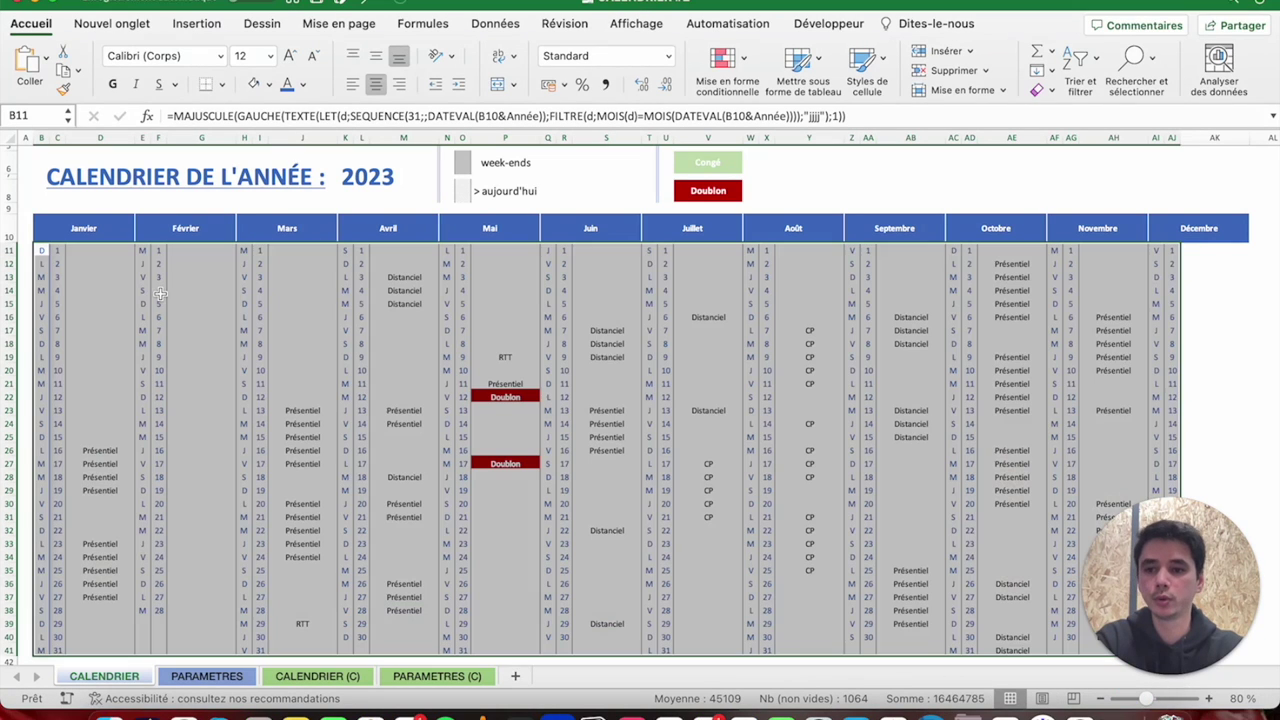
Delete the =B11="Doublon" highlighting rule from the conditional formatting rules manager.
click(740, 60)
mouse_move(768, 246)
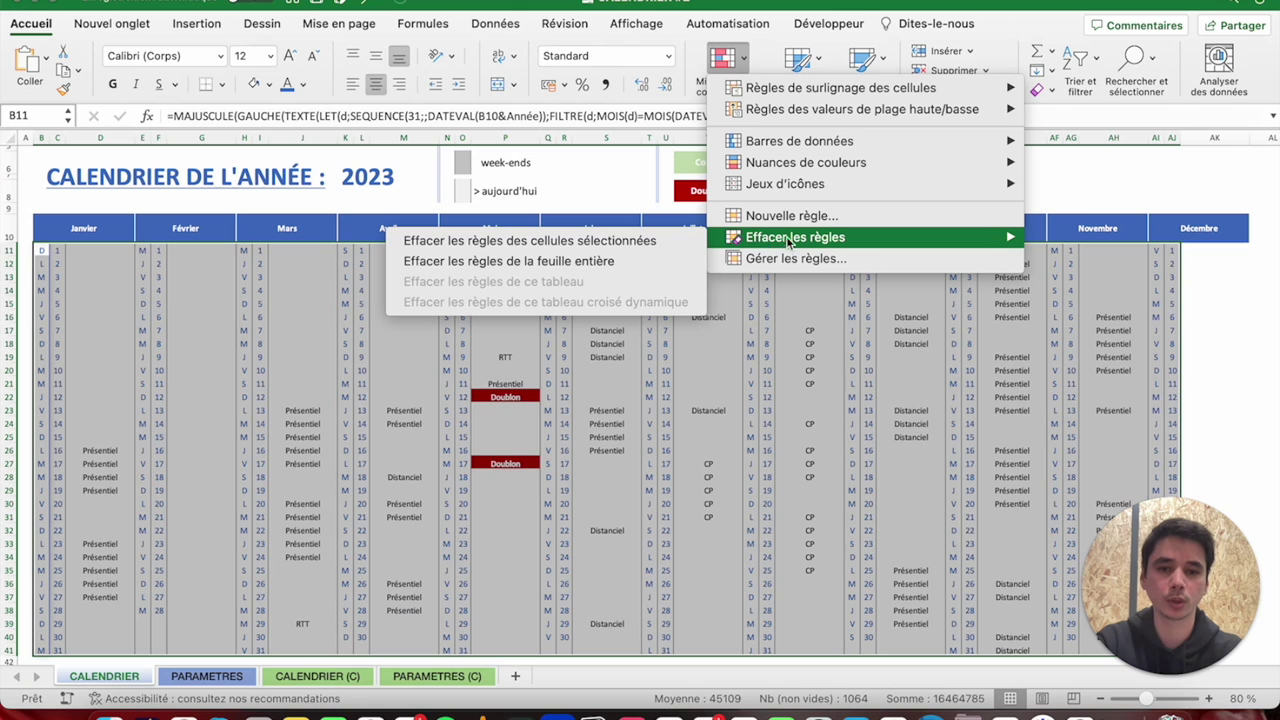
click(777, 260)
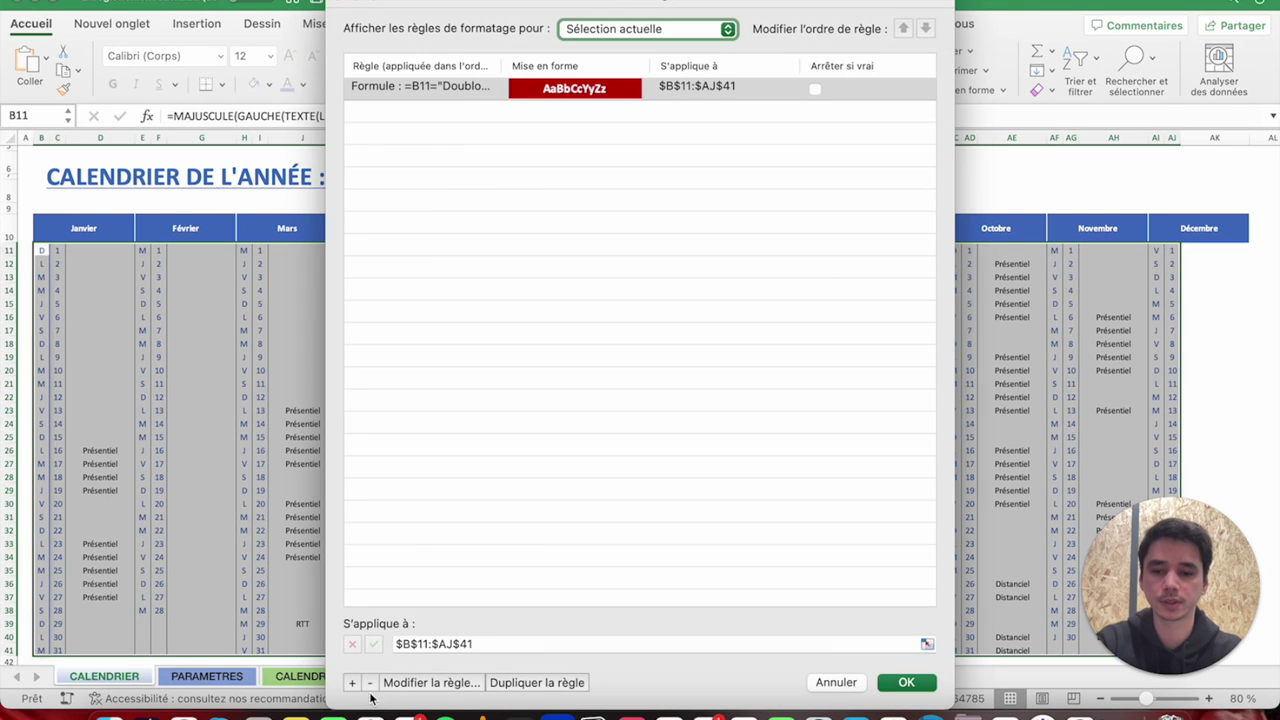
click(370, 683)
click(906, 682)
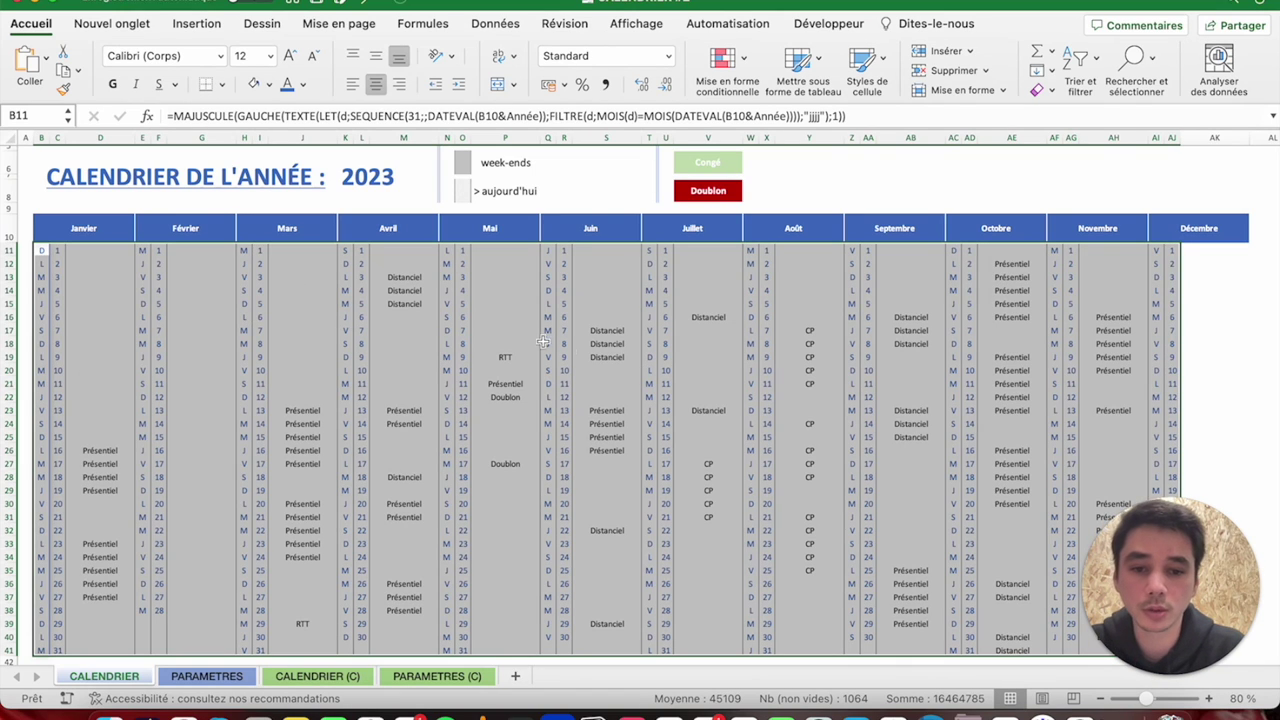
click(722, 60)
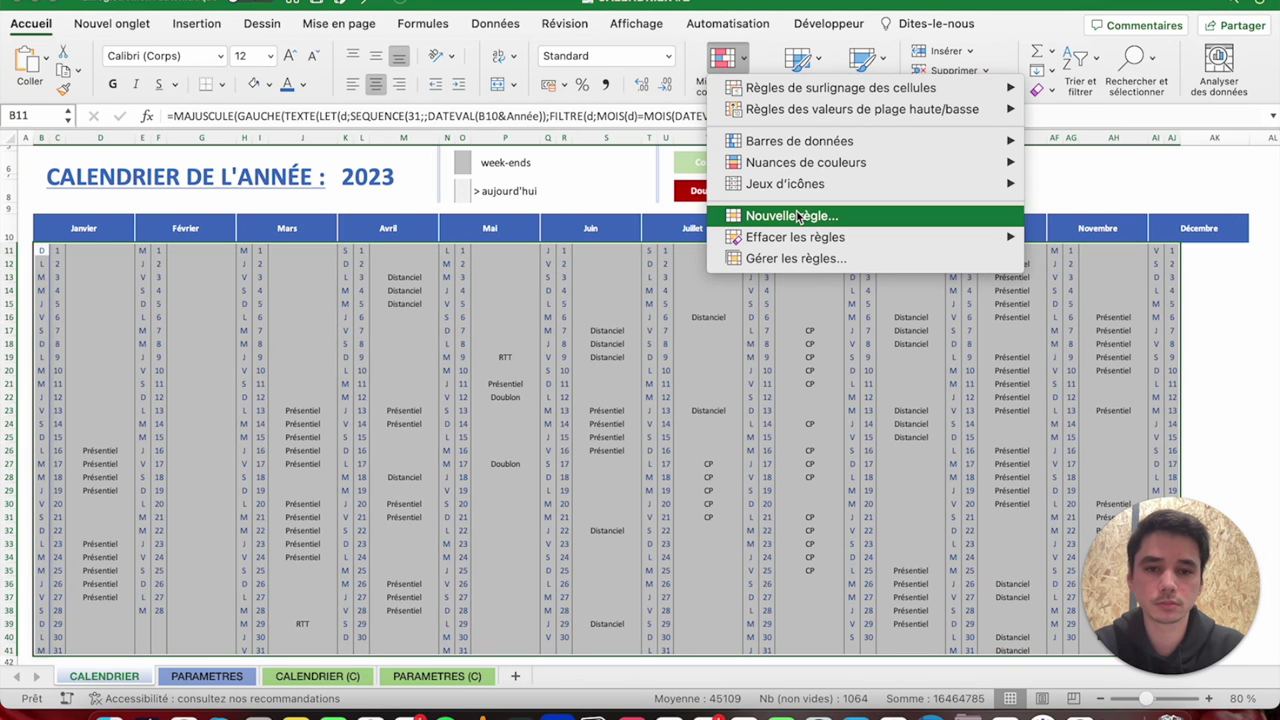
Create a classic formula rule =B11="Doublon" with a relative B11 reference.
click(799, 218)
click(640, 158)
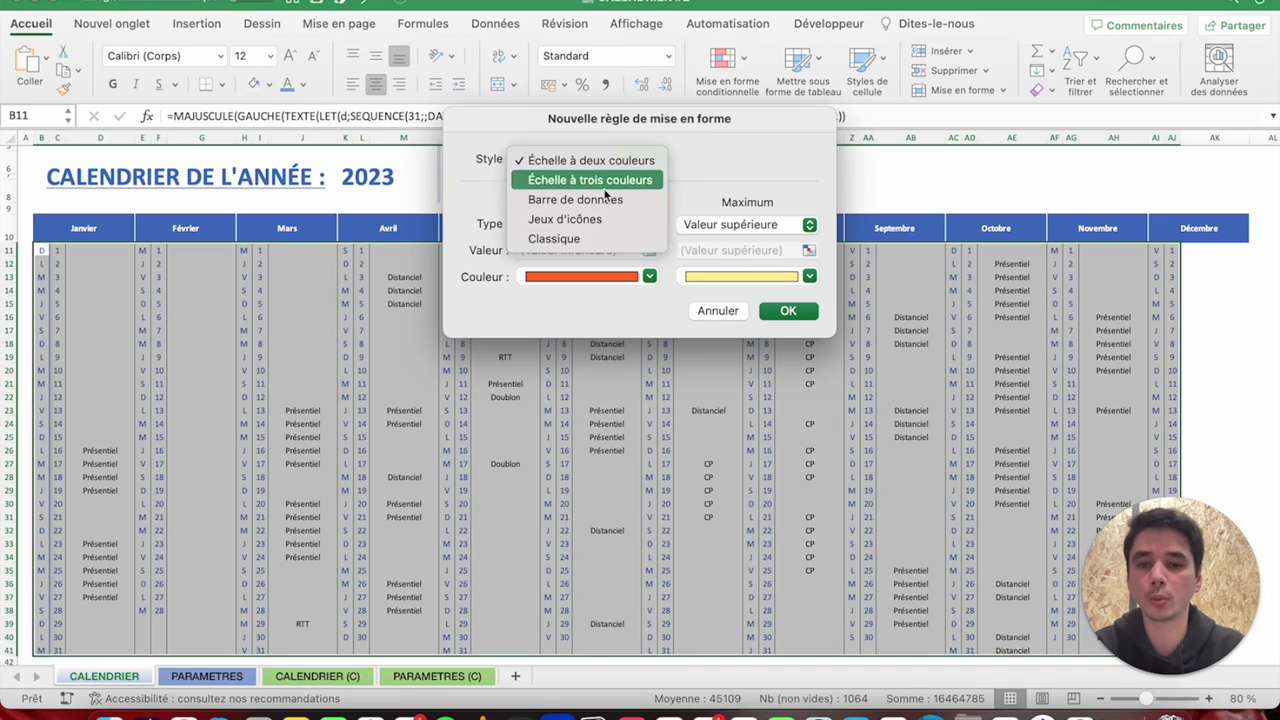
click(585, 238)
click(583, 207)
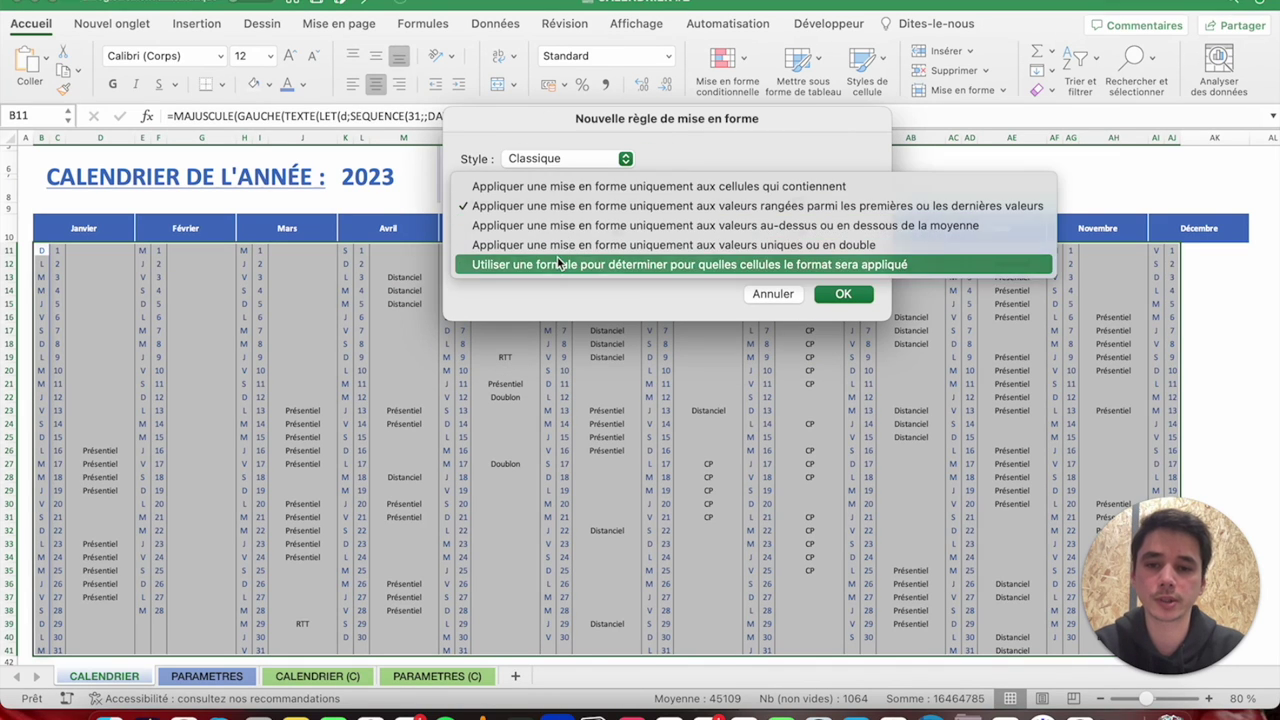
click(575, 264)
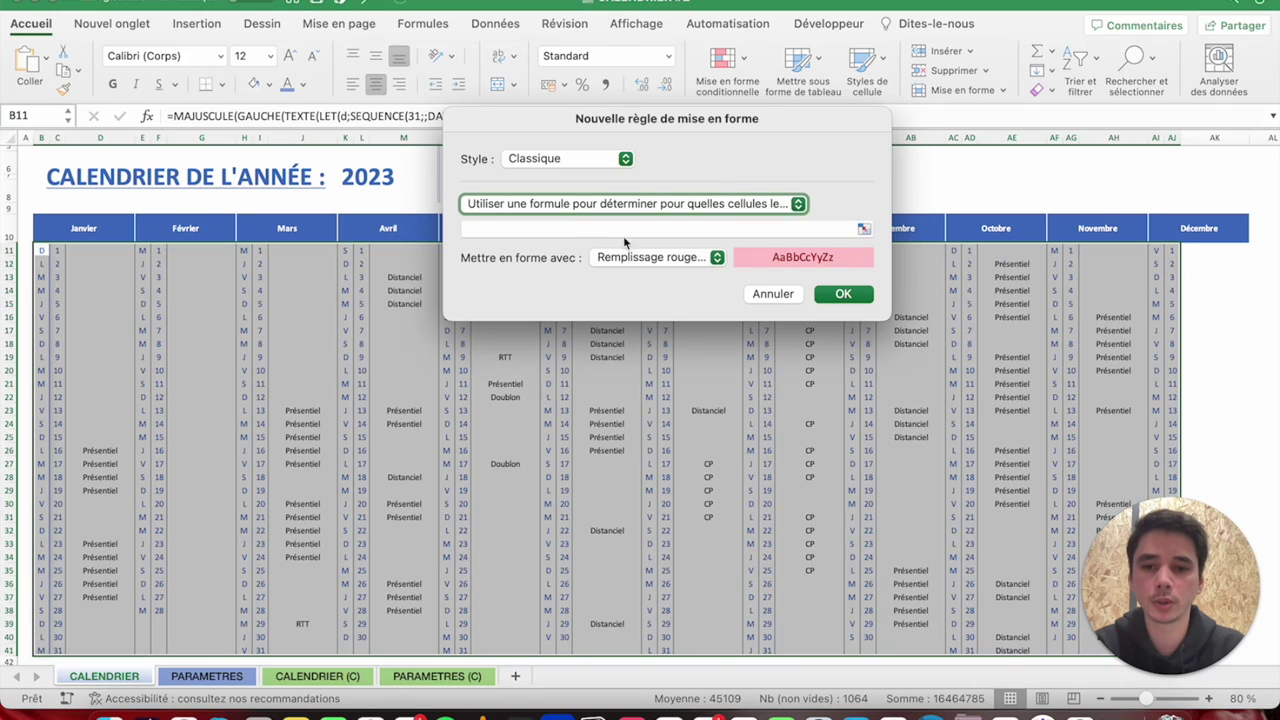
click(566, 230)
text(=)
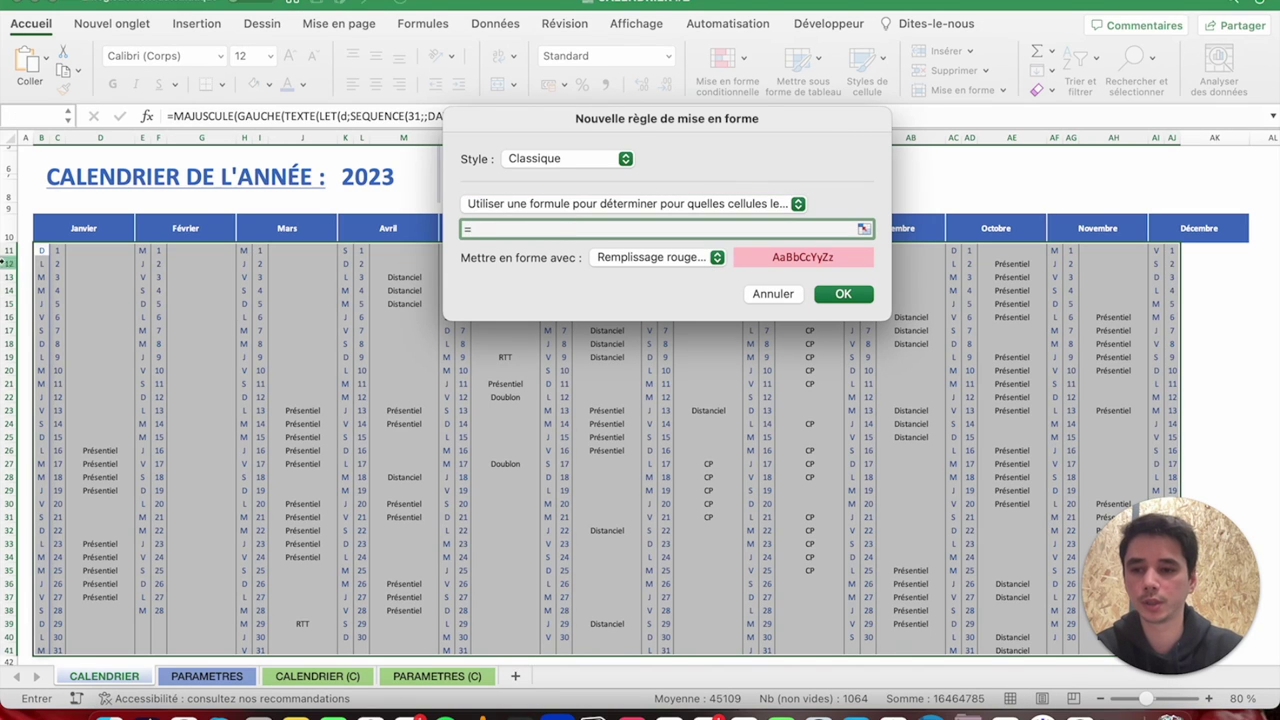
click(43, 250)
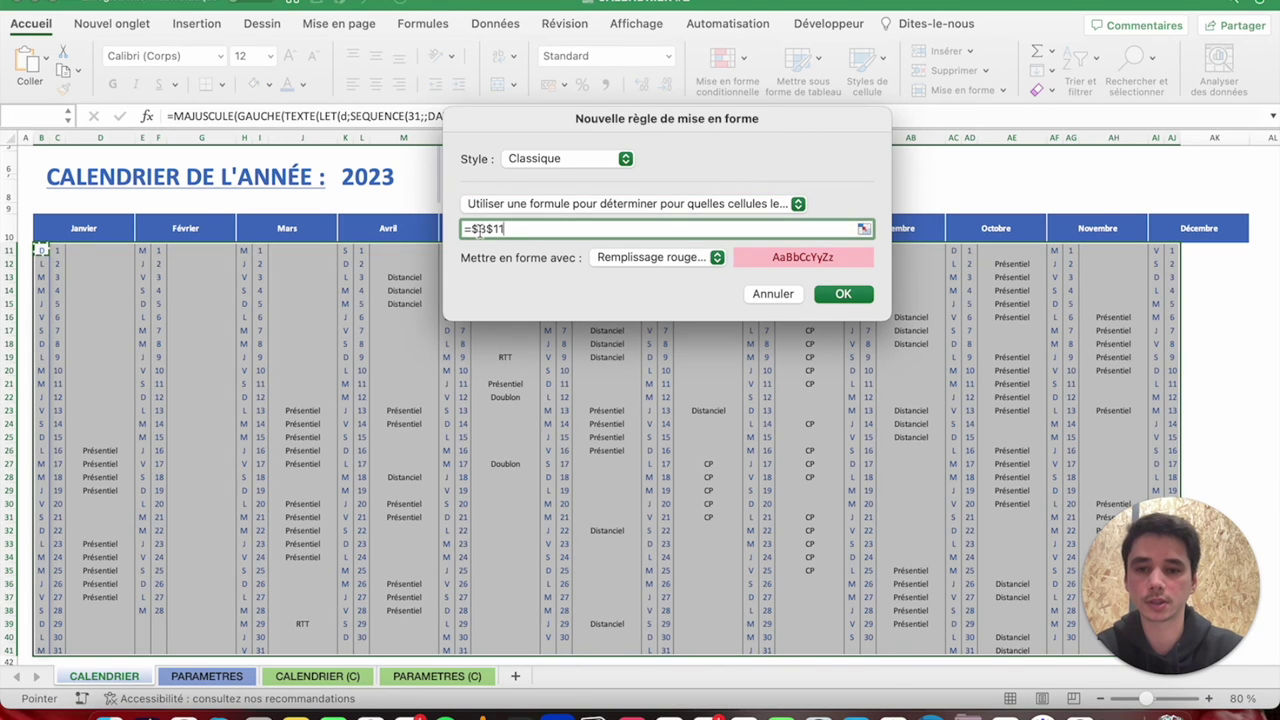
click(477, 229)
key(BackSpace)
text(="Doublon")
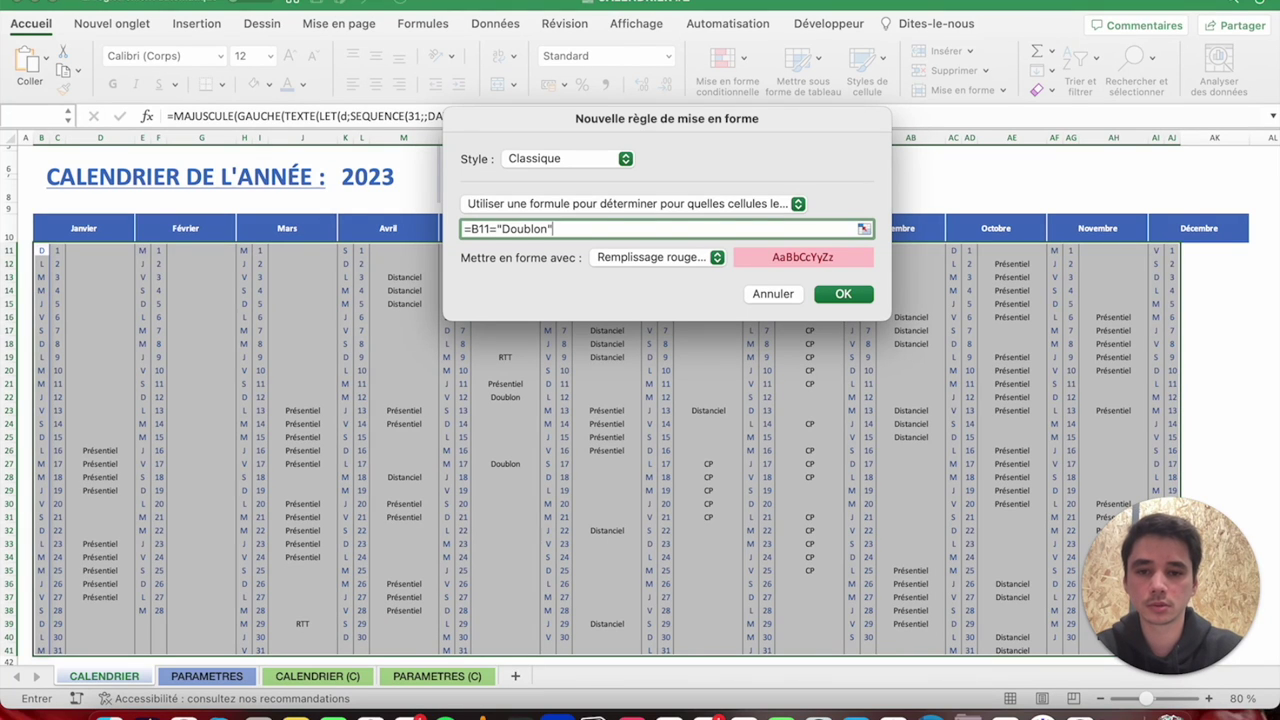
Format the Doublon rule with dark red fill, bold white text and white borders.
click(636, 262)
click(645, 376)
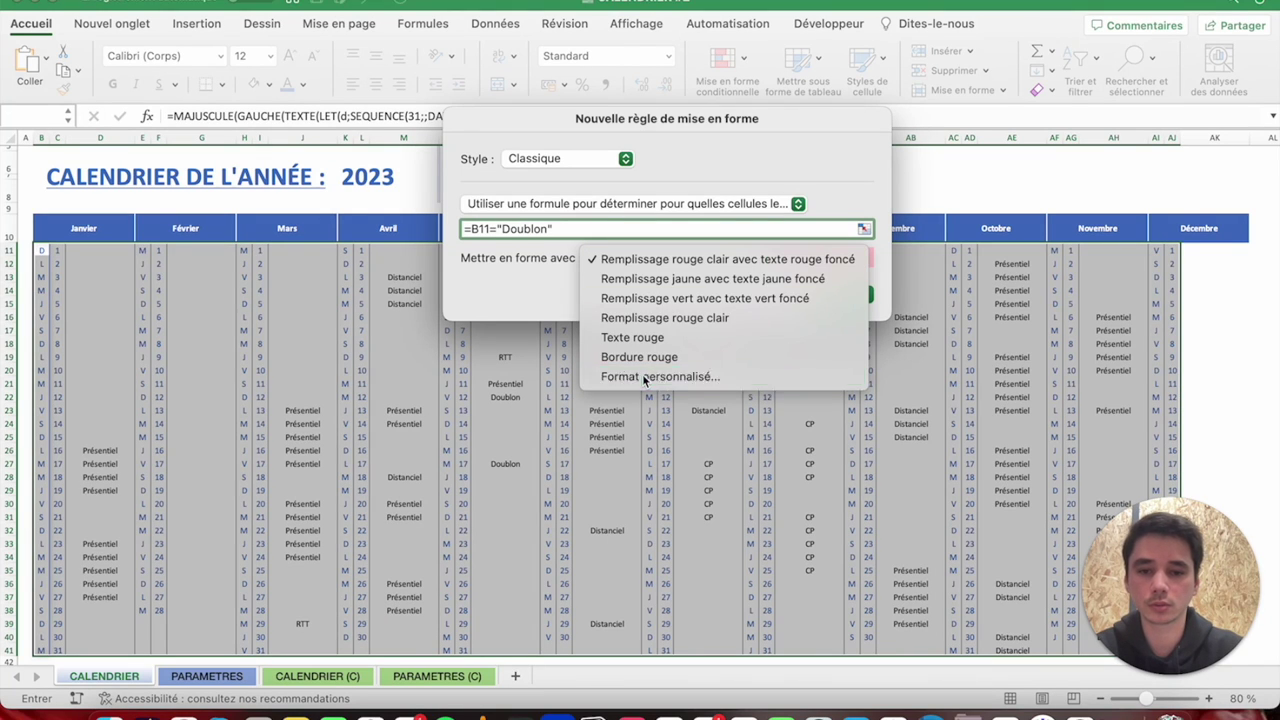
click(462, 144)
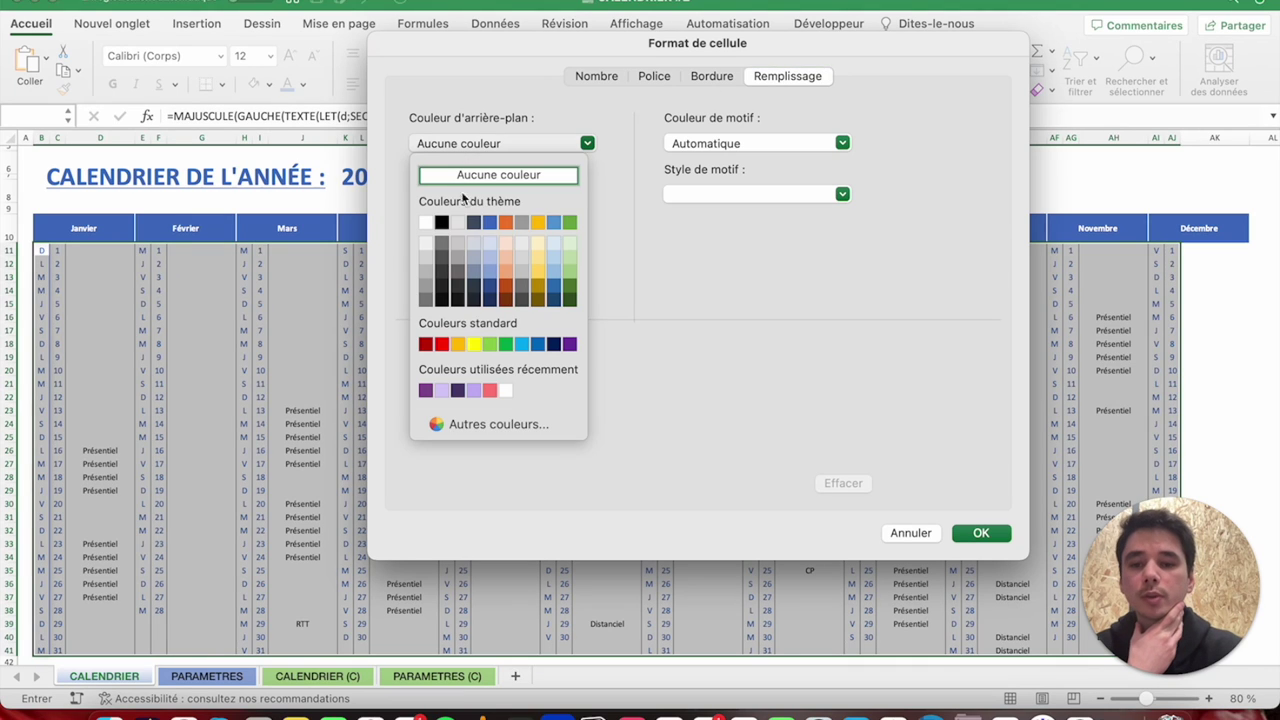
click(426, 344)
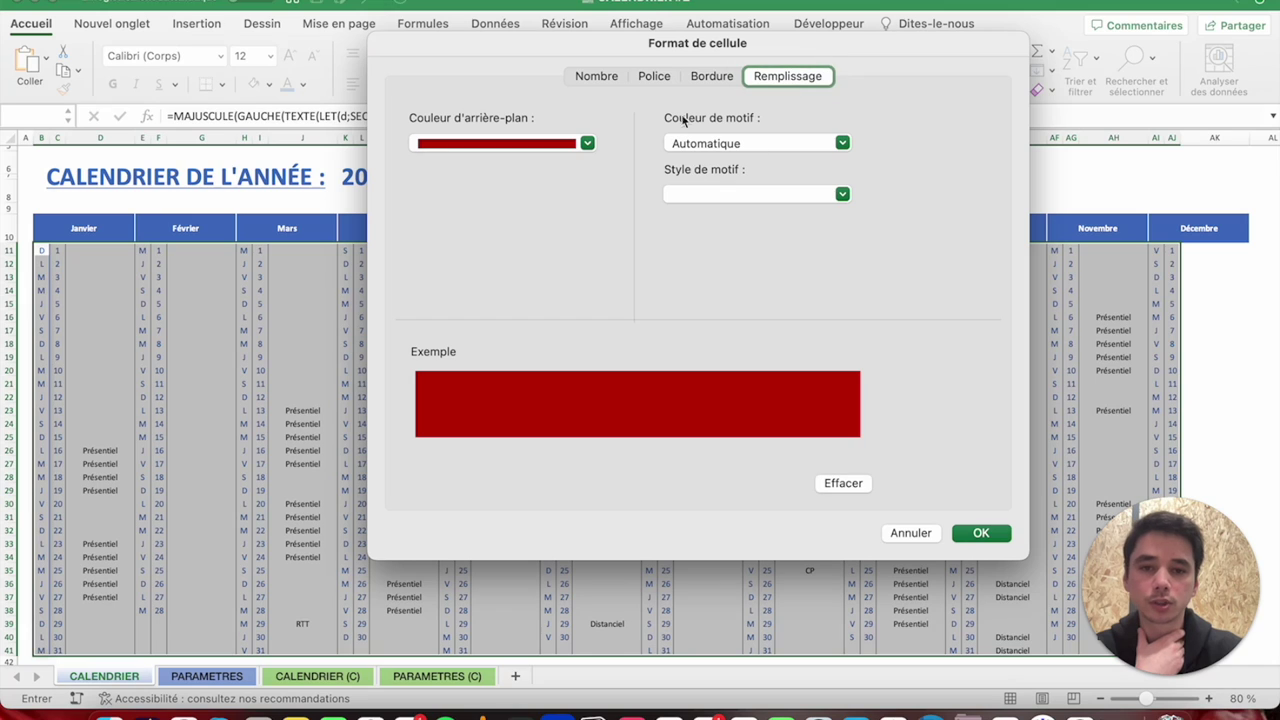
click(655, 77)
click(687, 189)
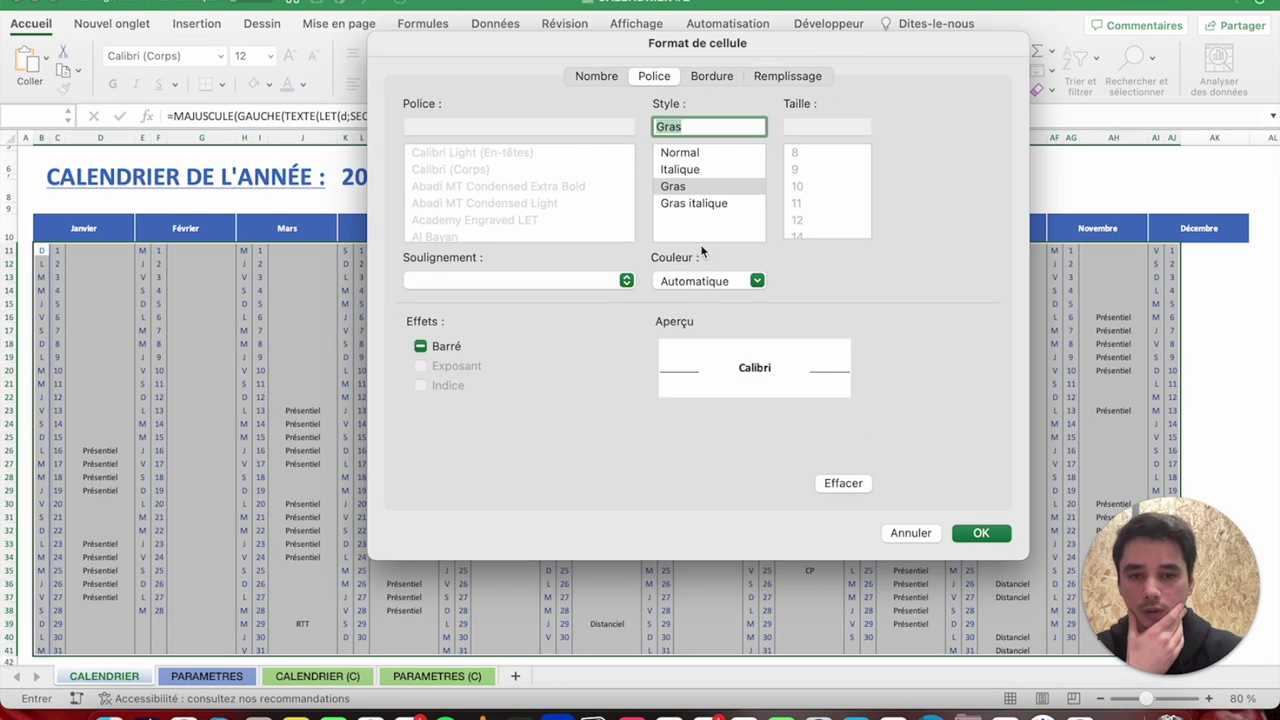
click(699, 280)
click(671, 362)
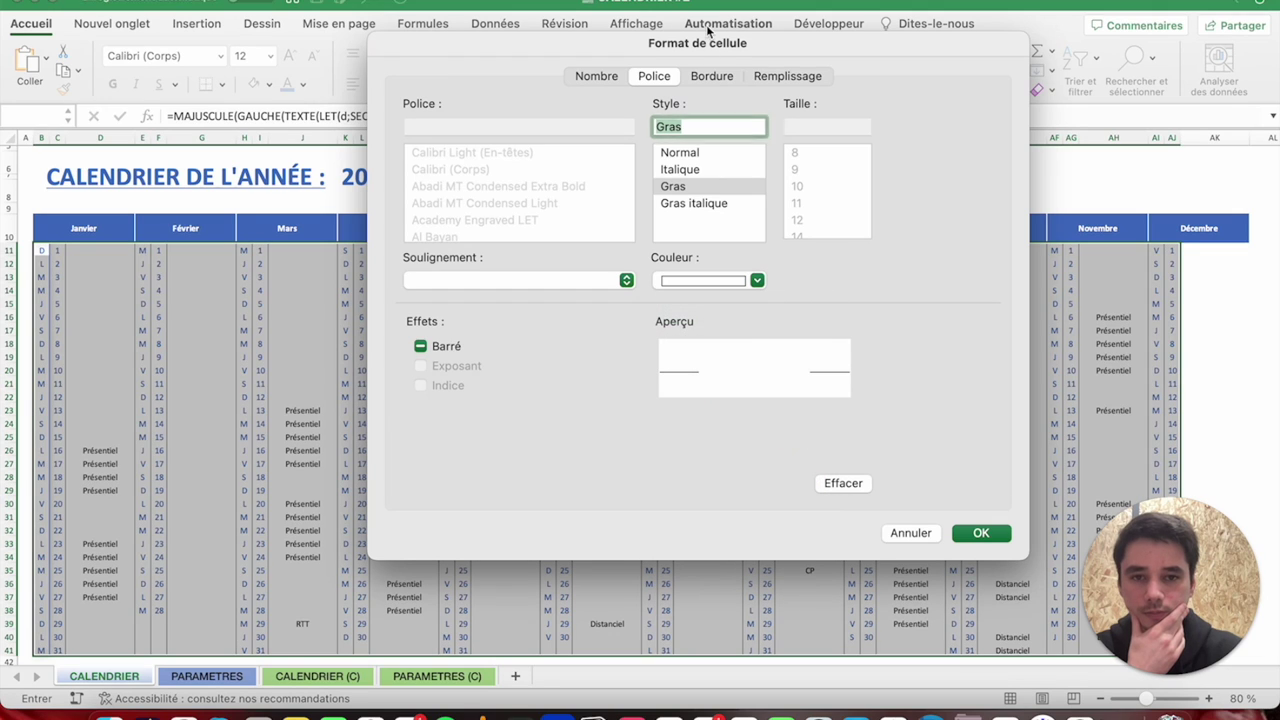
click(711, 76)
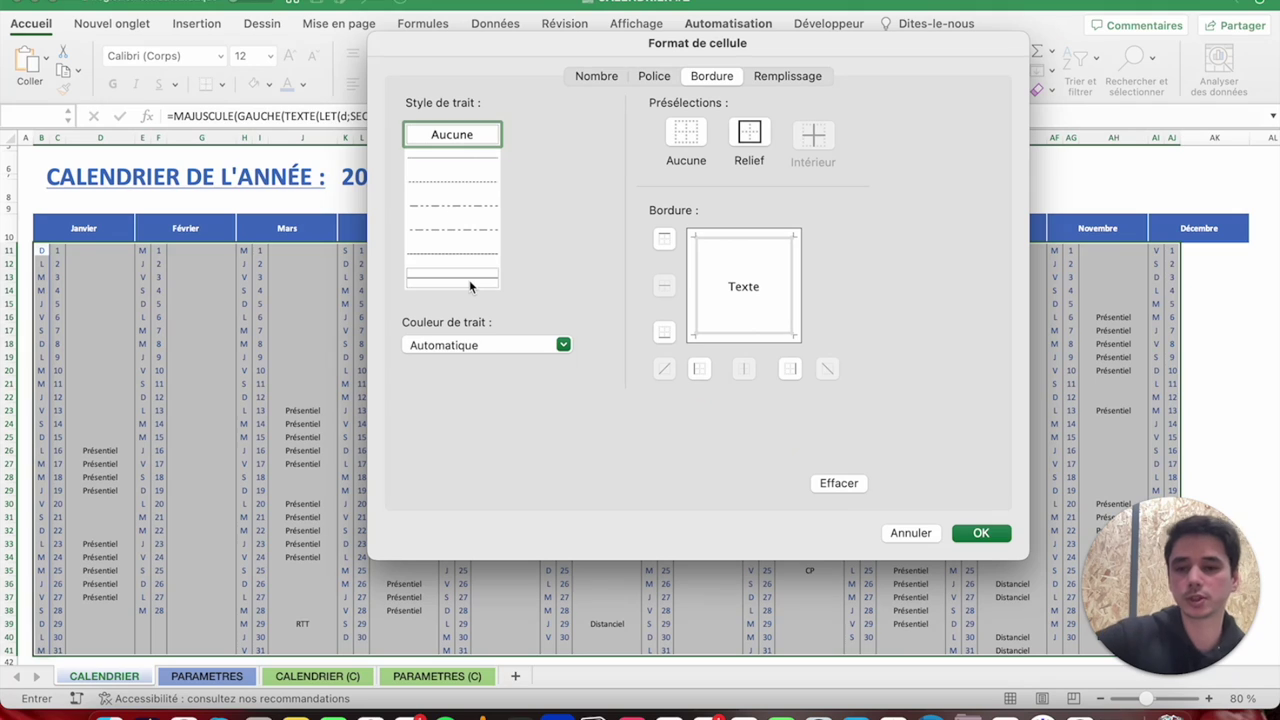
click(505, 344)
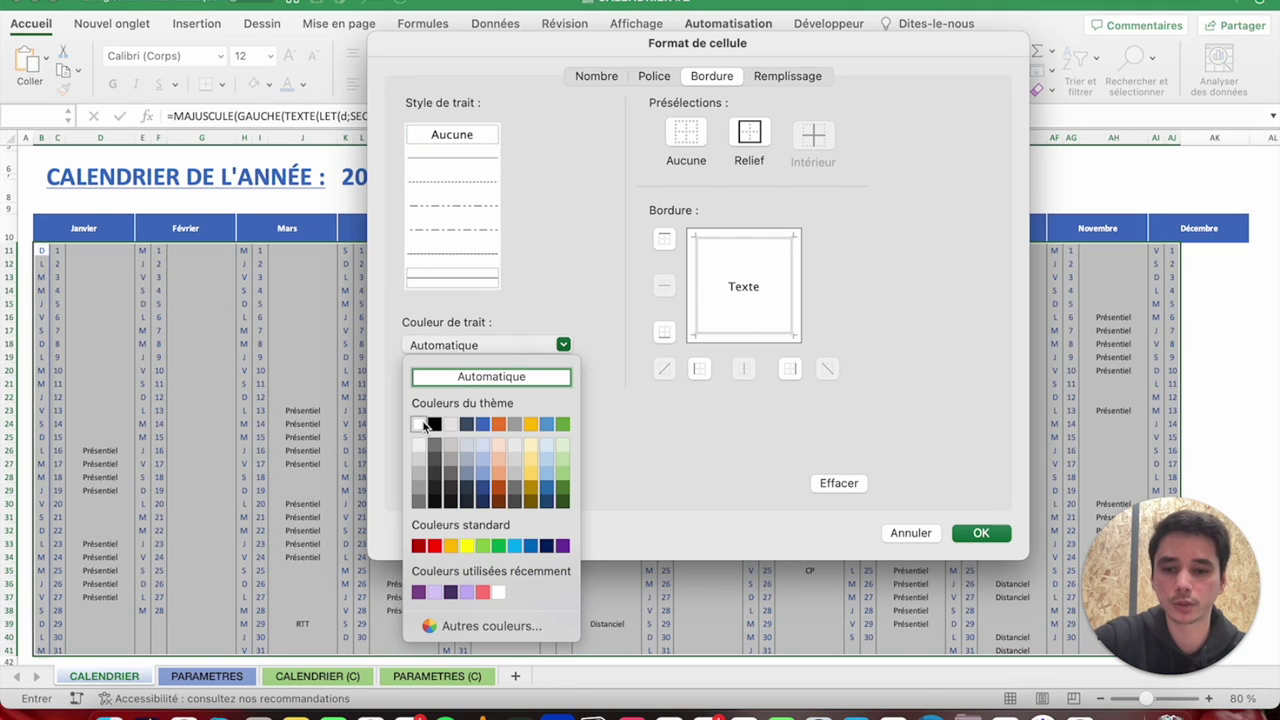
click(420, 424)
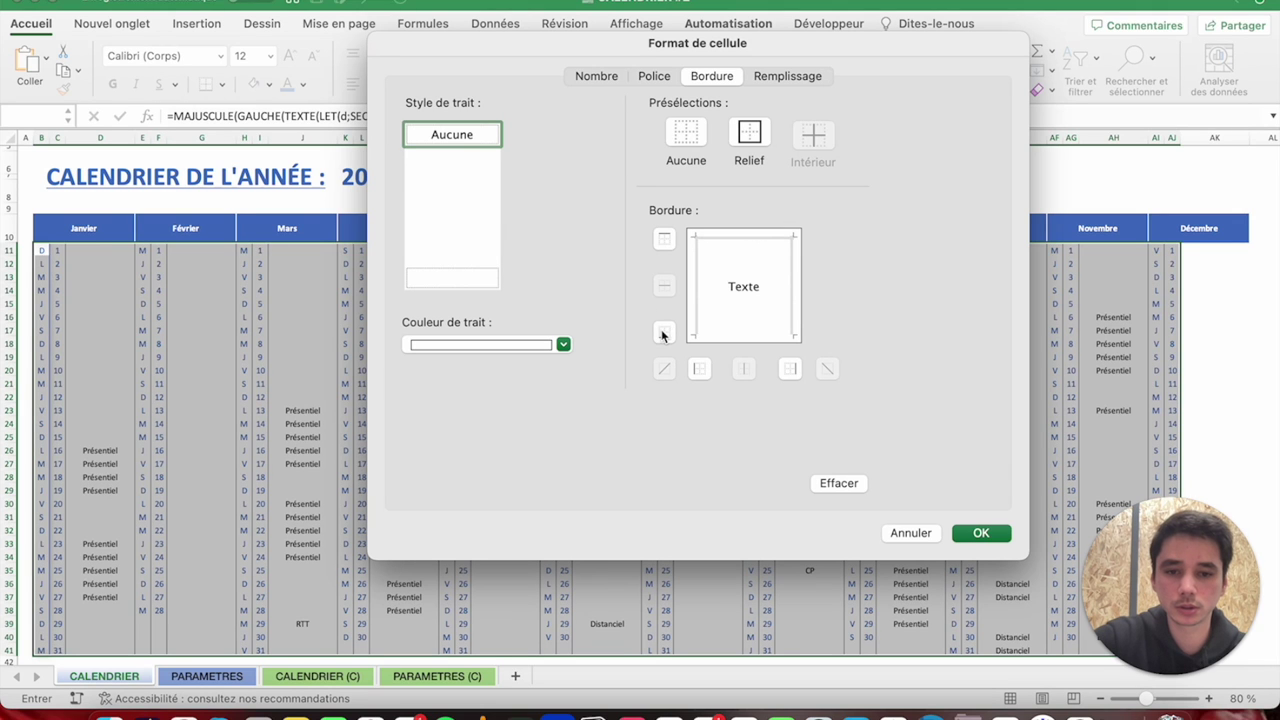
click(978, 531)
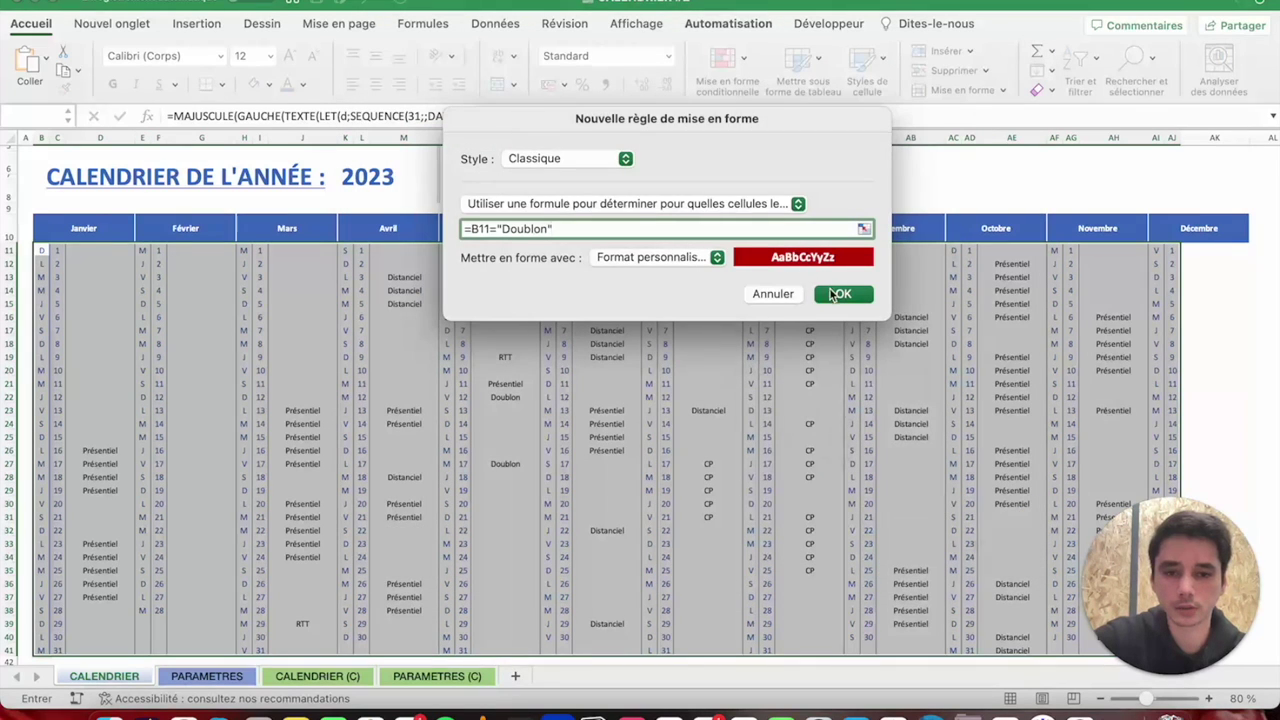
click(845, 291)
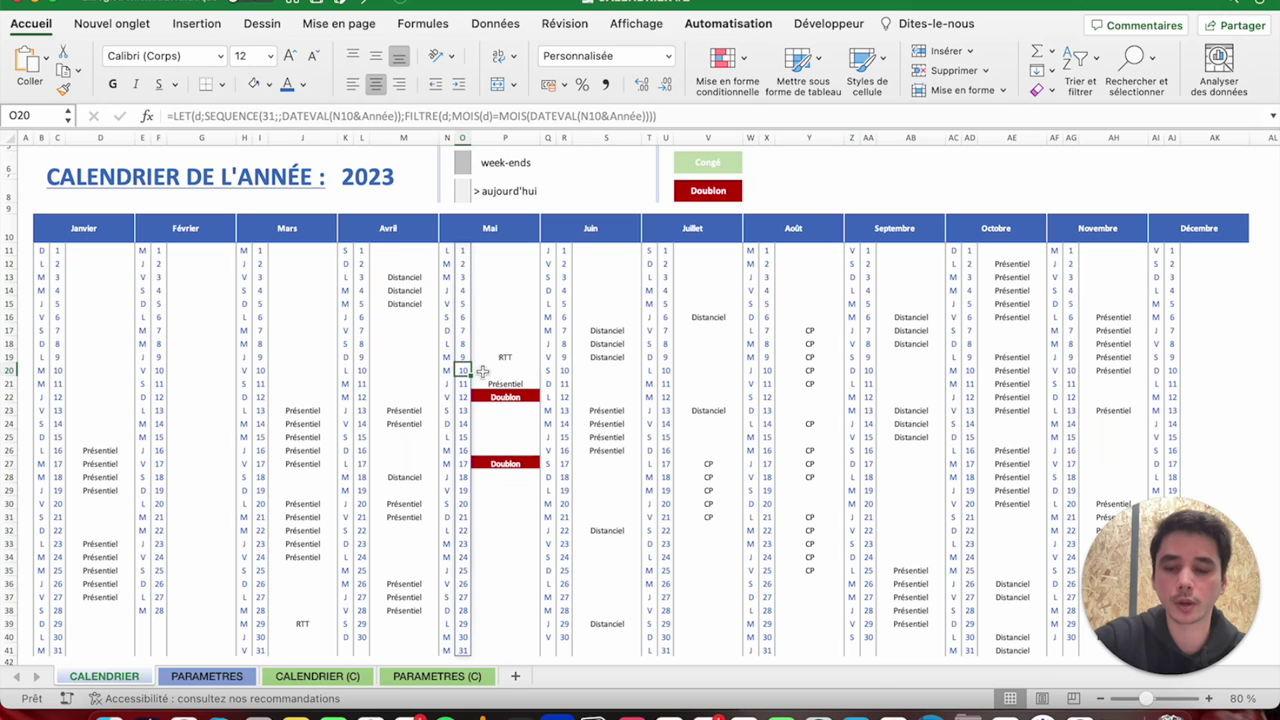
Check entries in March, May and June and select the calendar grid B11:AJ41.
click(500, 384)
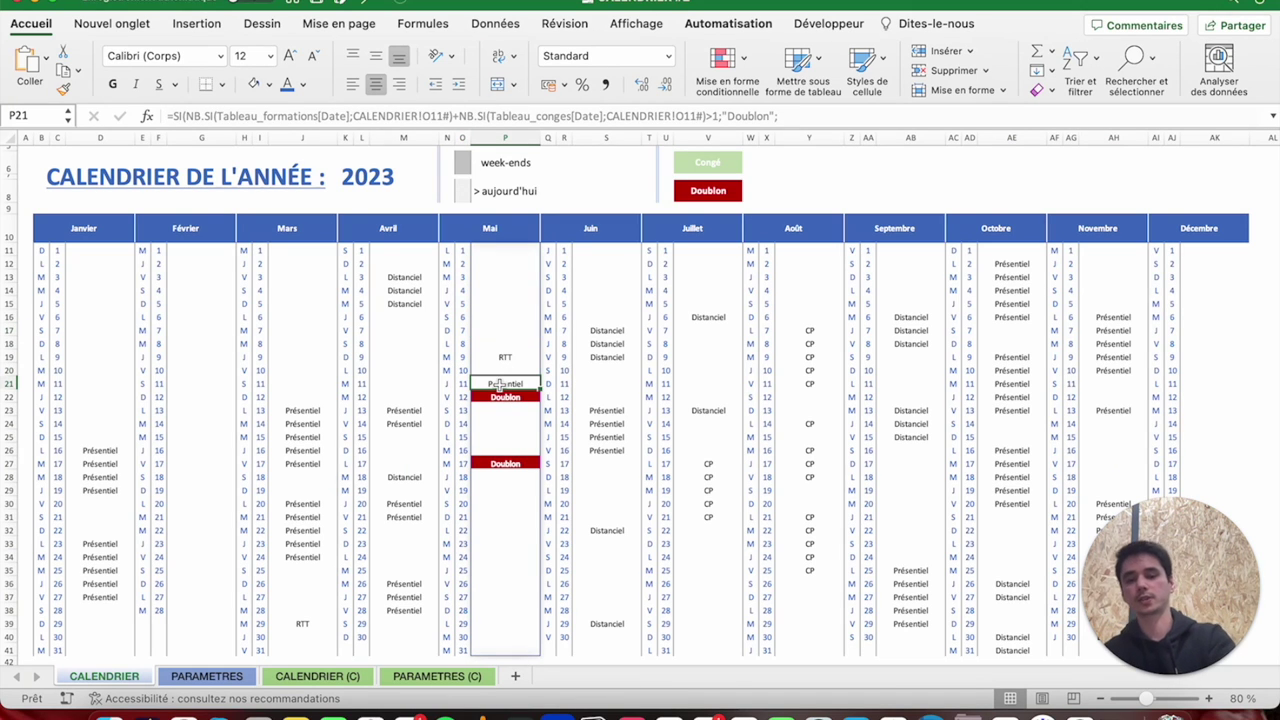
click(259, 304)
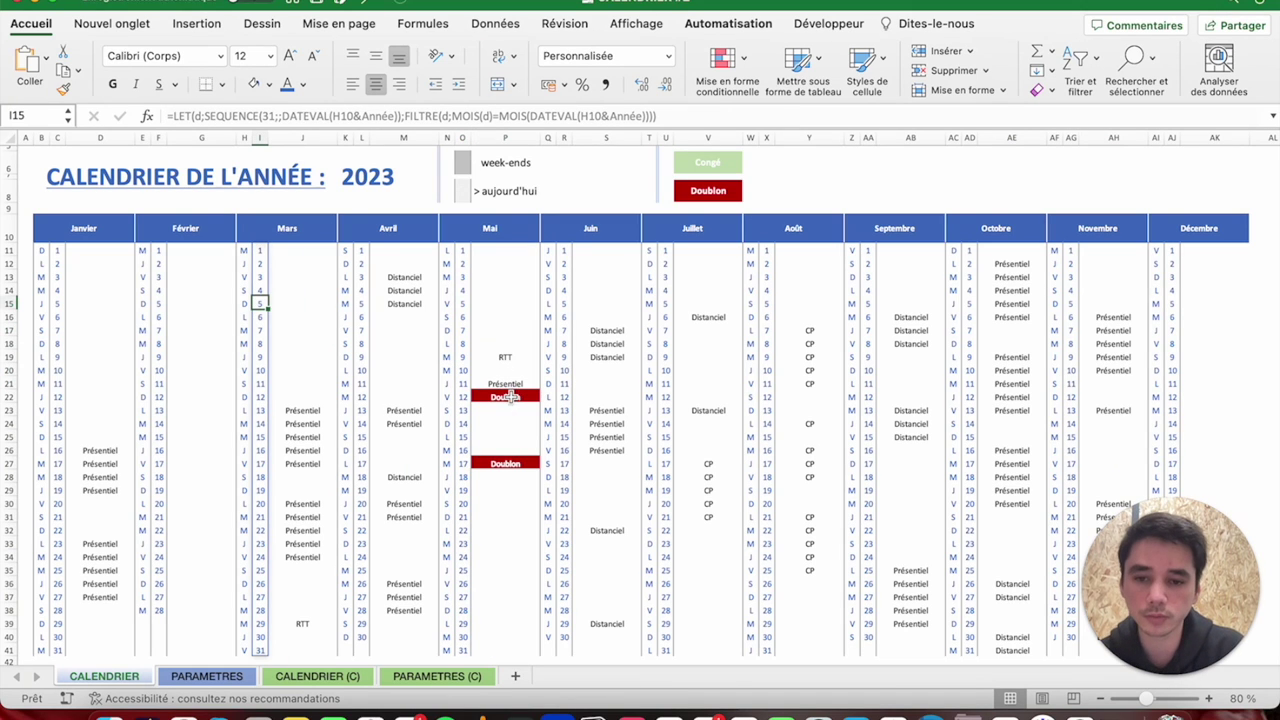
drag(44, 250, 1175, 650)
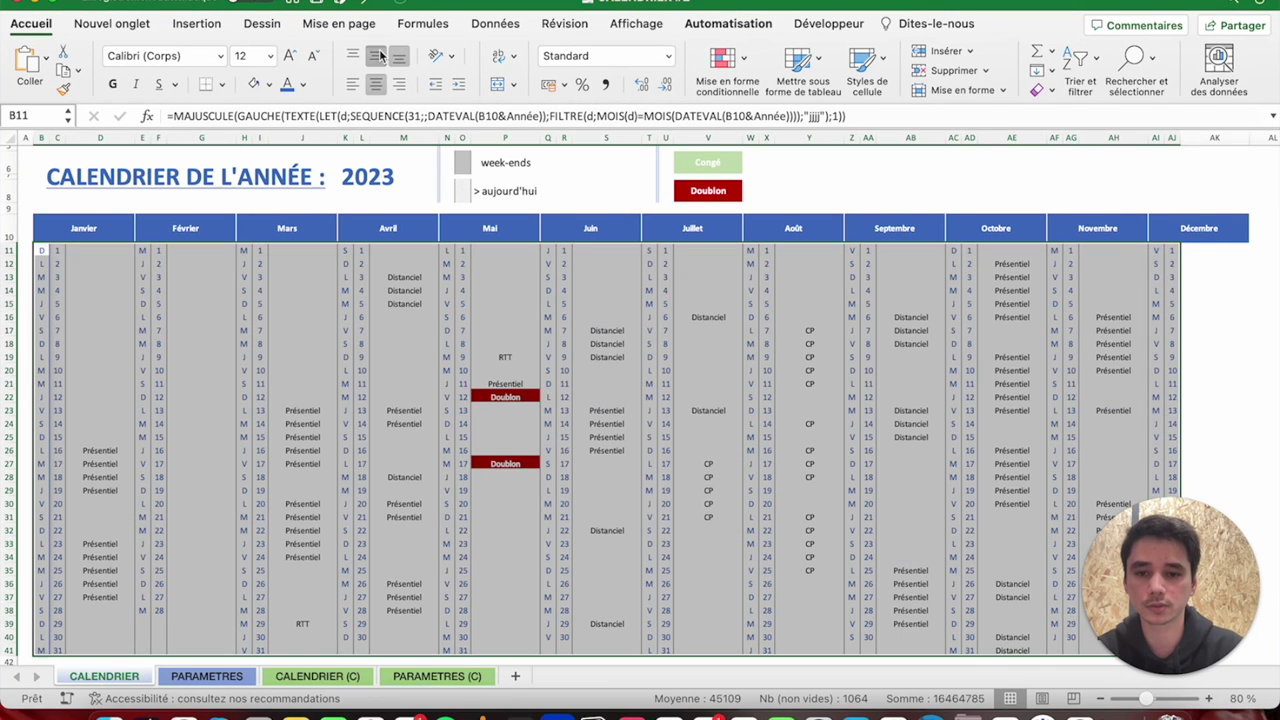
click(528, 369)
click(594, 375)
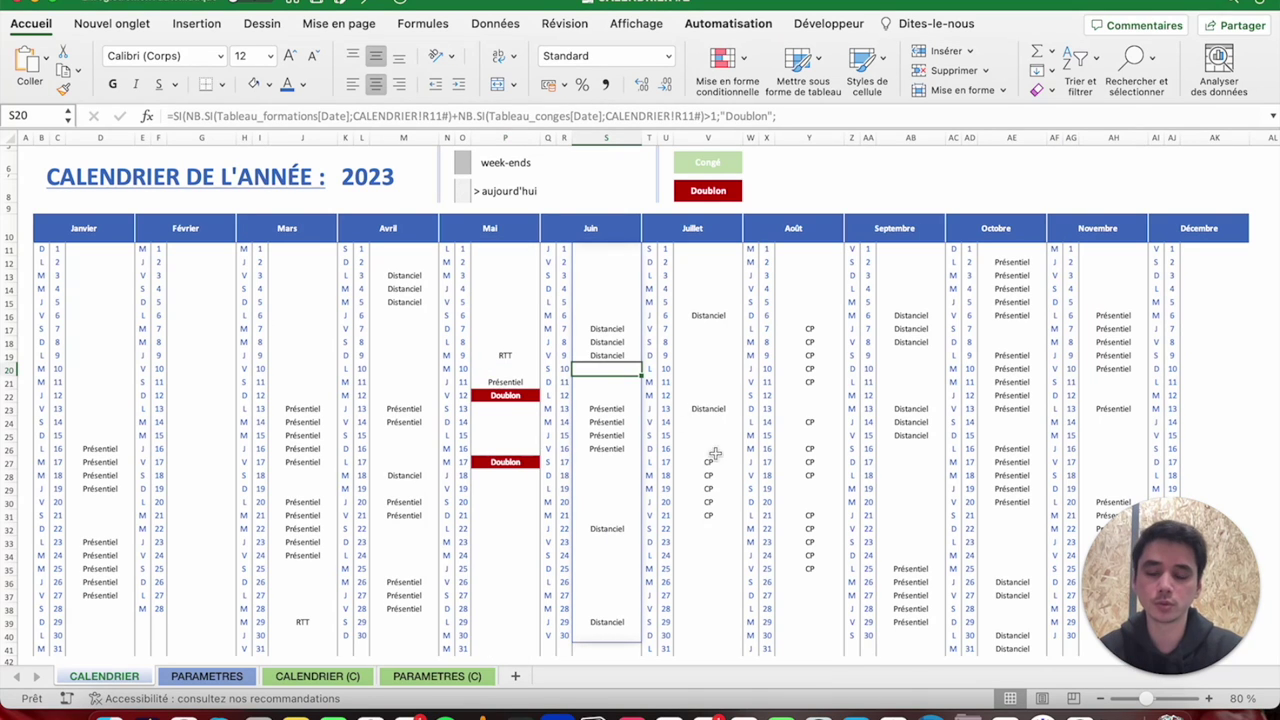
click(241, 680)
scroll(575, 630, down, 3)
scroll(608, 580, down, 2)
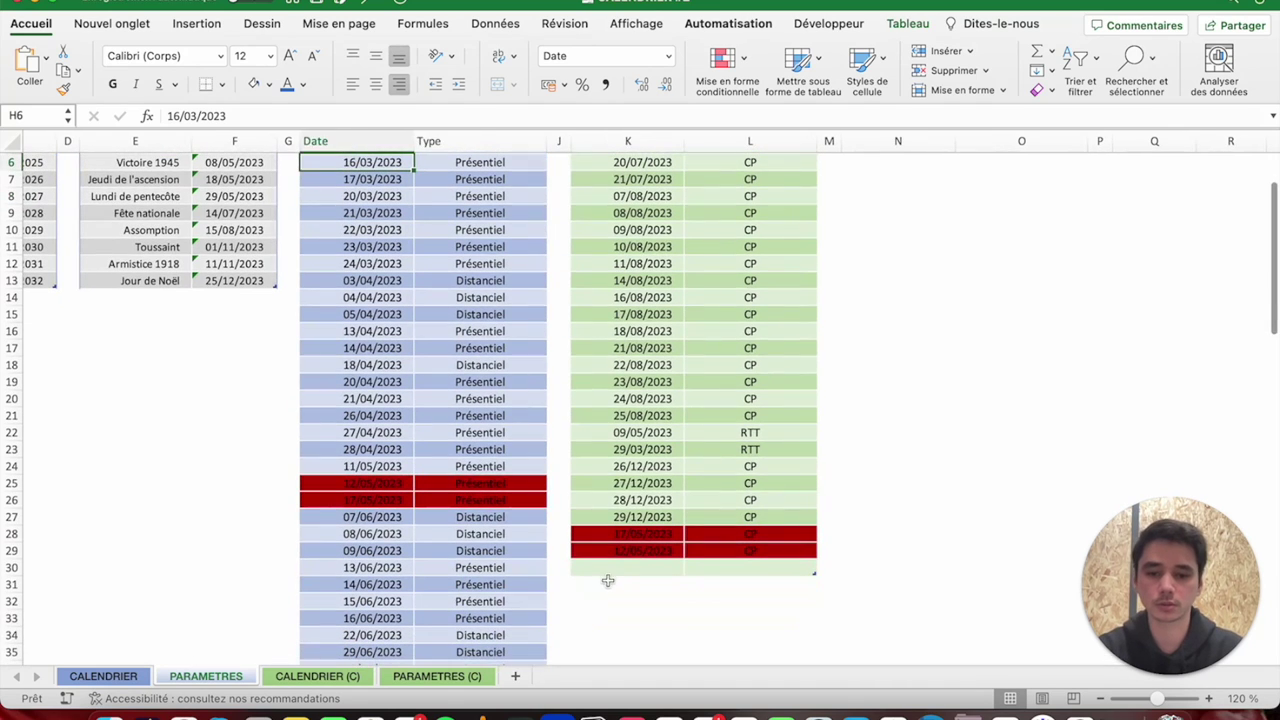
click(610, 568)
text(7/6)
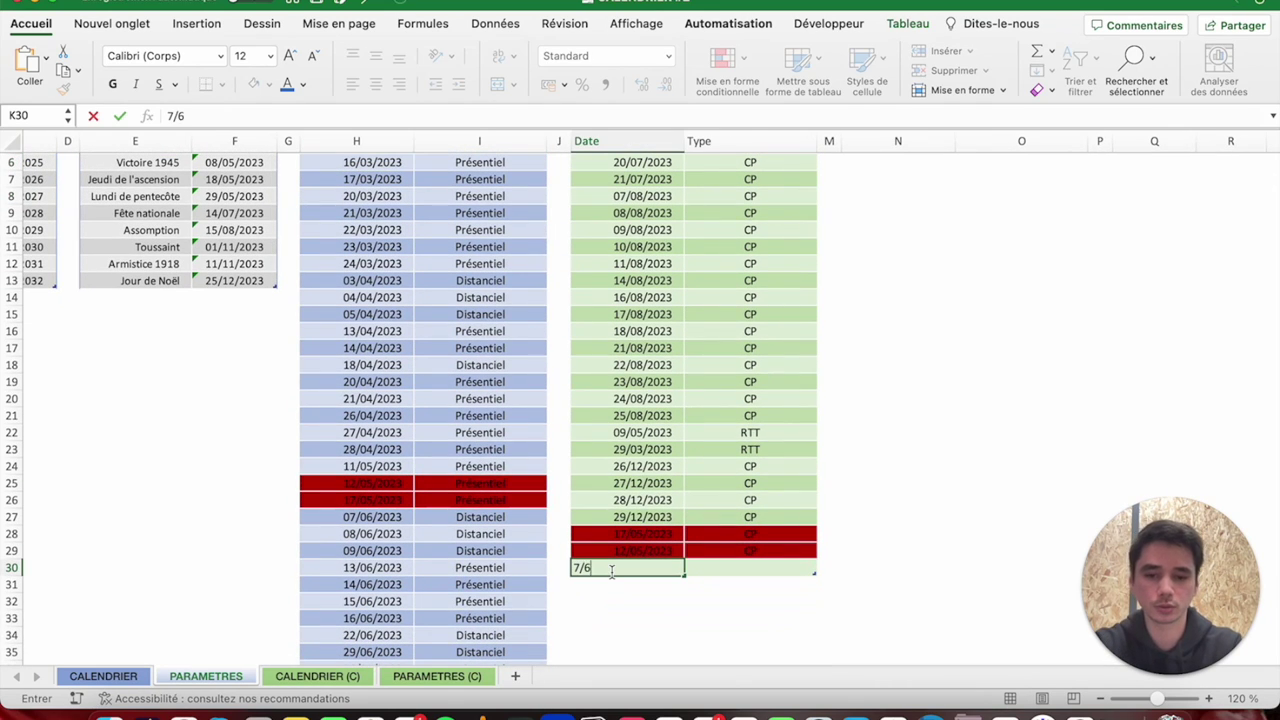
key(Return)
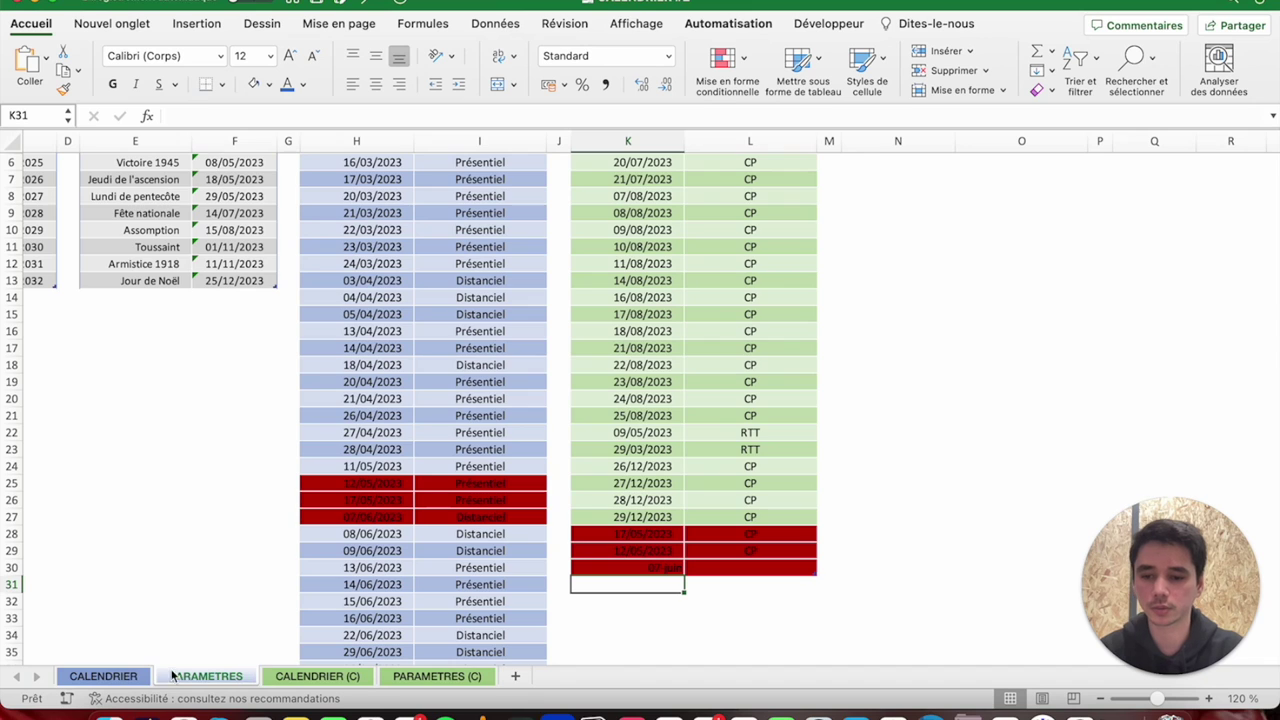
click(131, 679)
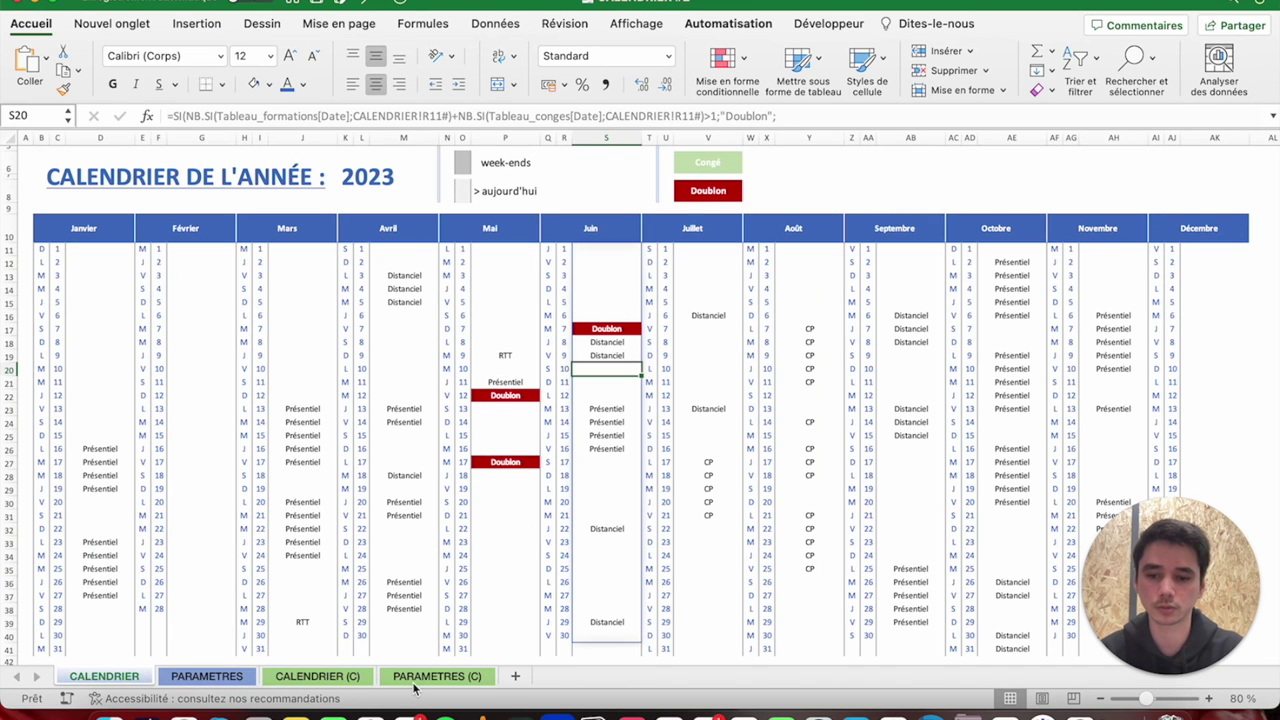
click(316, 677)
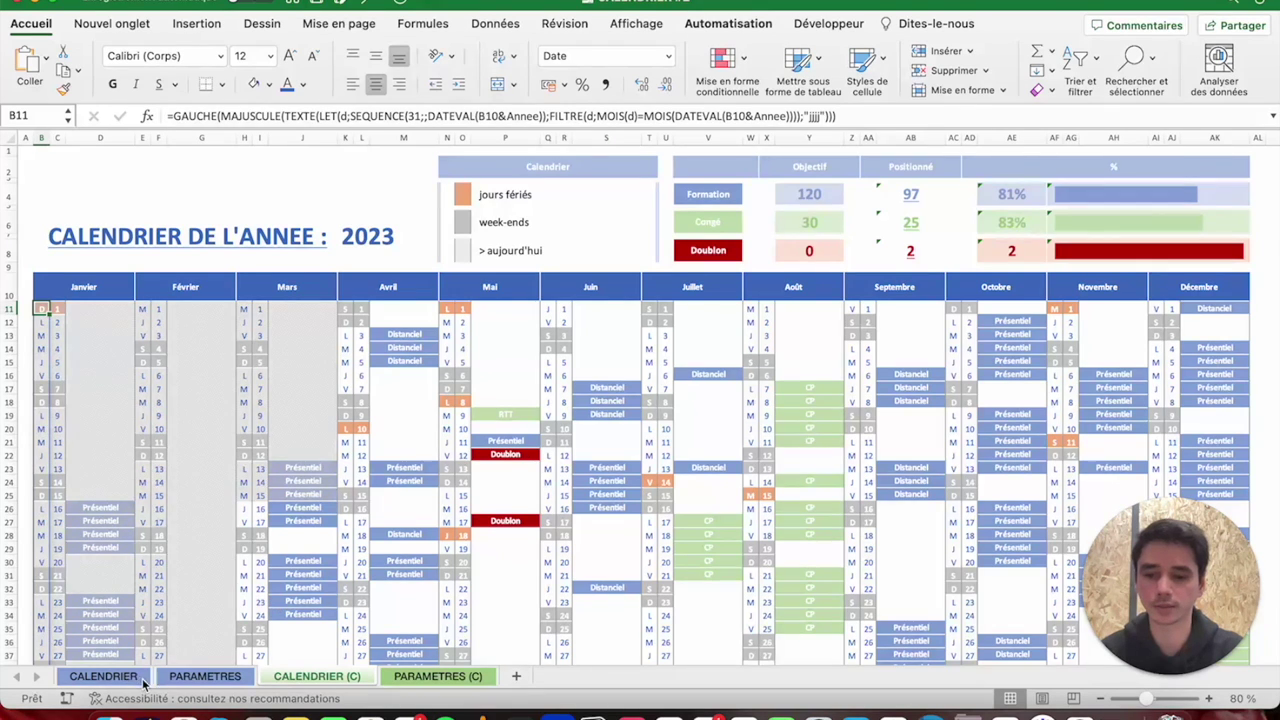
click(141, 679)
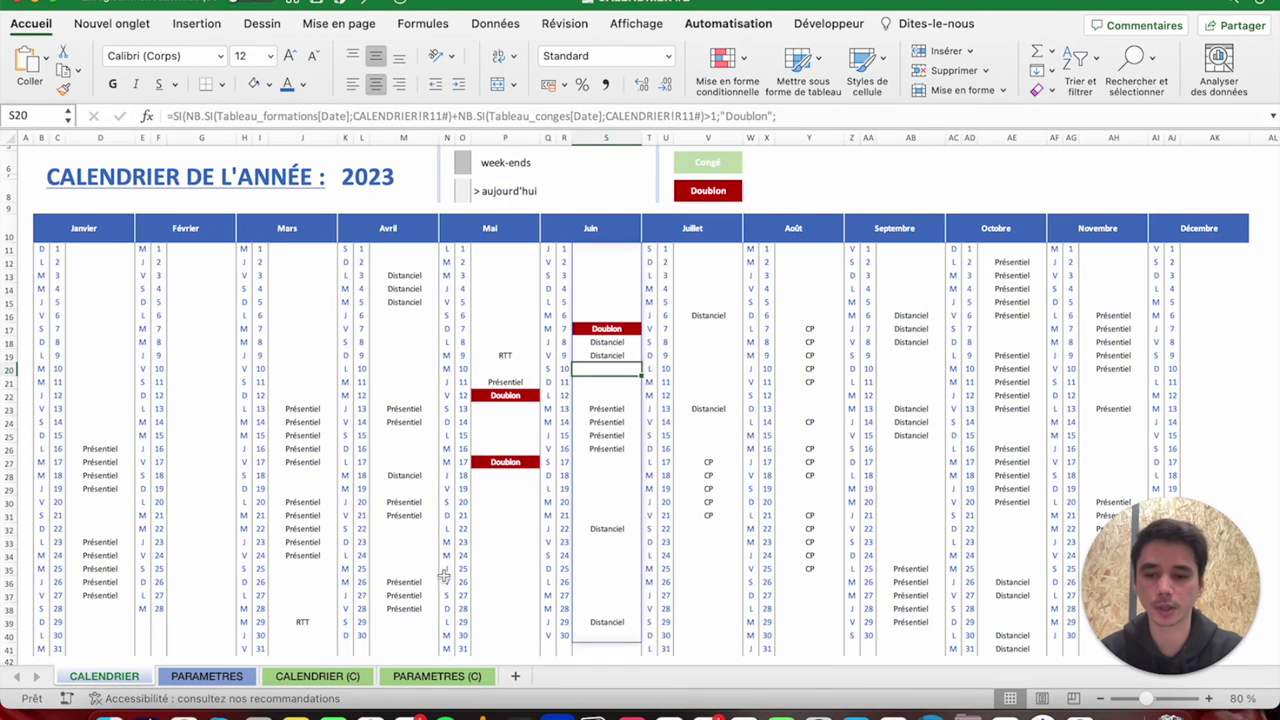
click(206, 677)
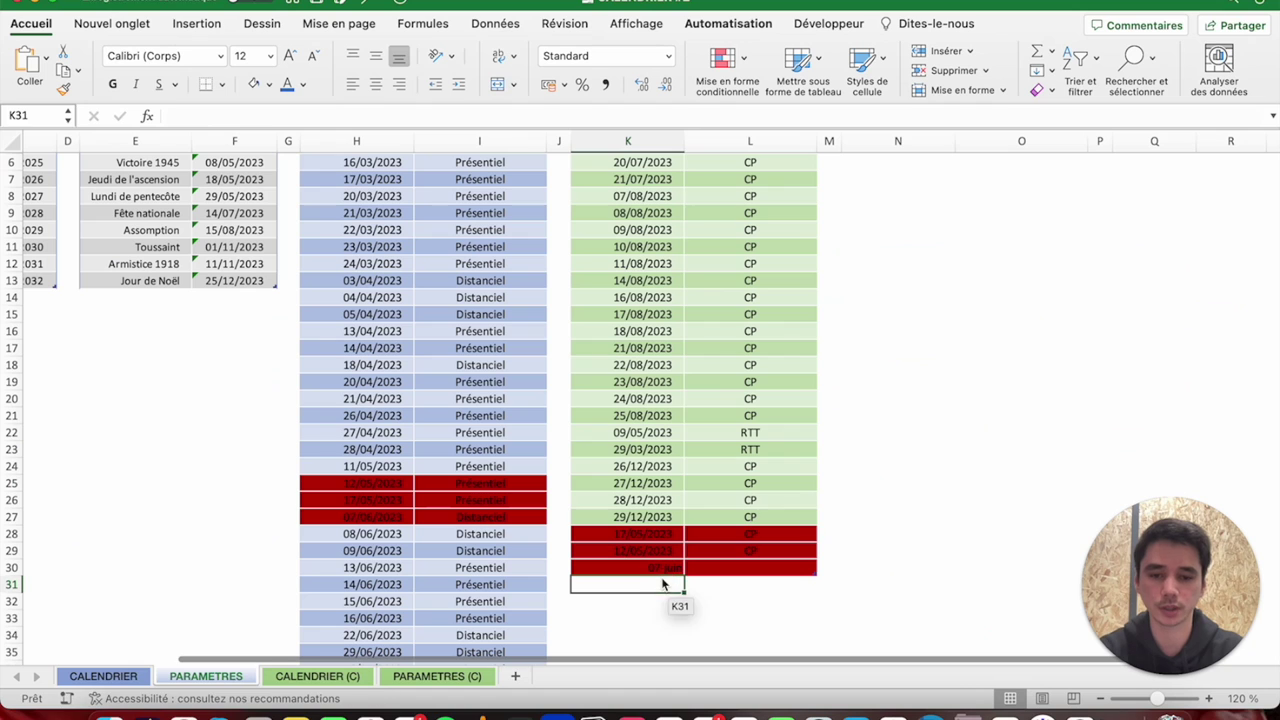
drag(663, 567, 657, 567)
key(Delete)
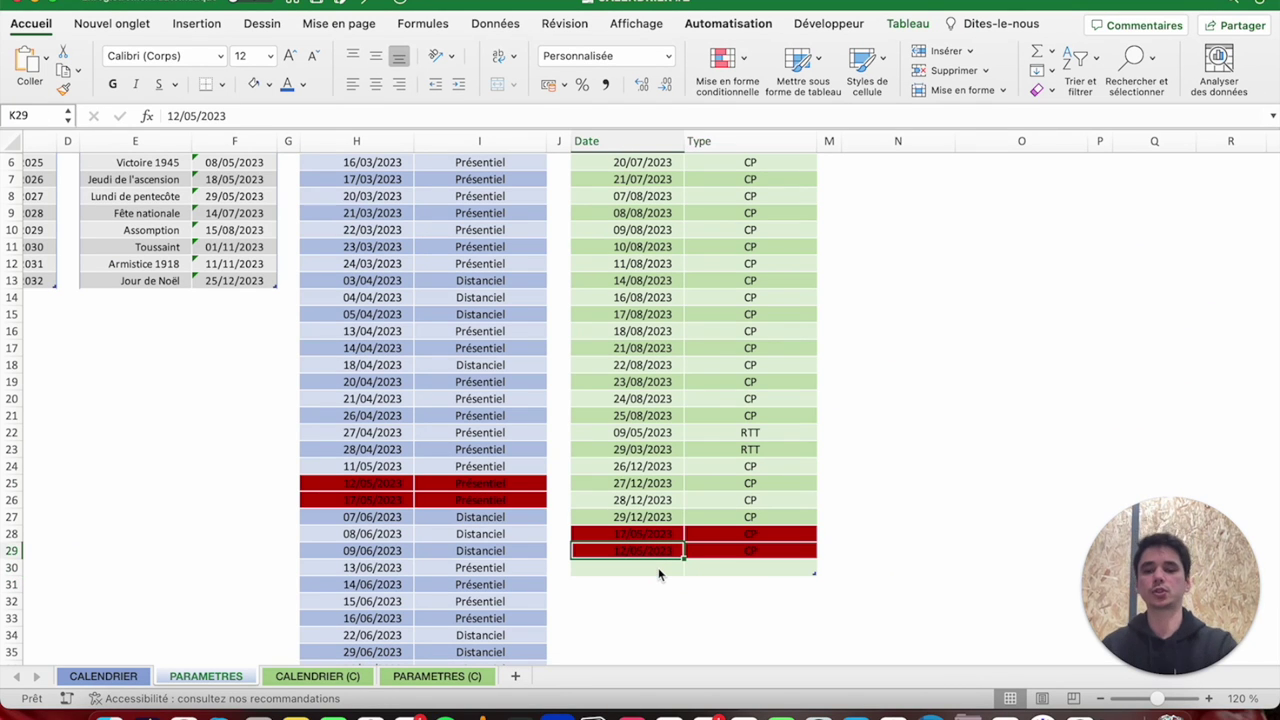
key(ctrl+Page_Up)
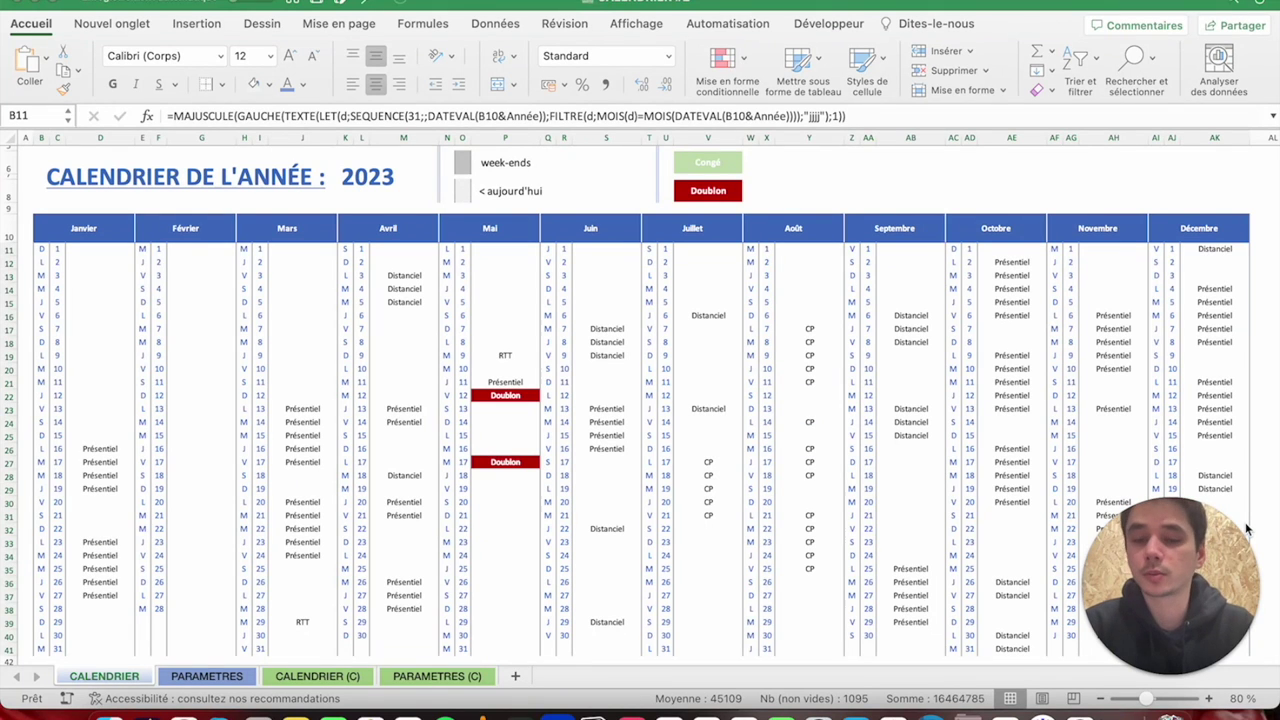
After checking the C11 and D11 formulas, select the calendar range B11:AK41.
scroll(822, 300, up, 3)
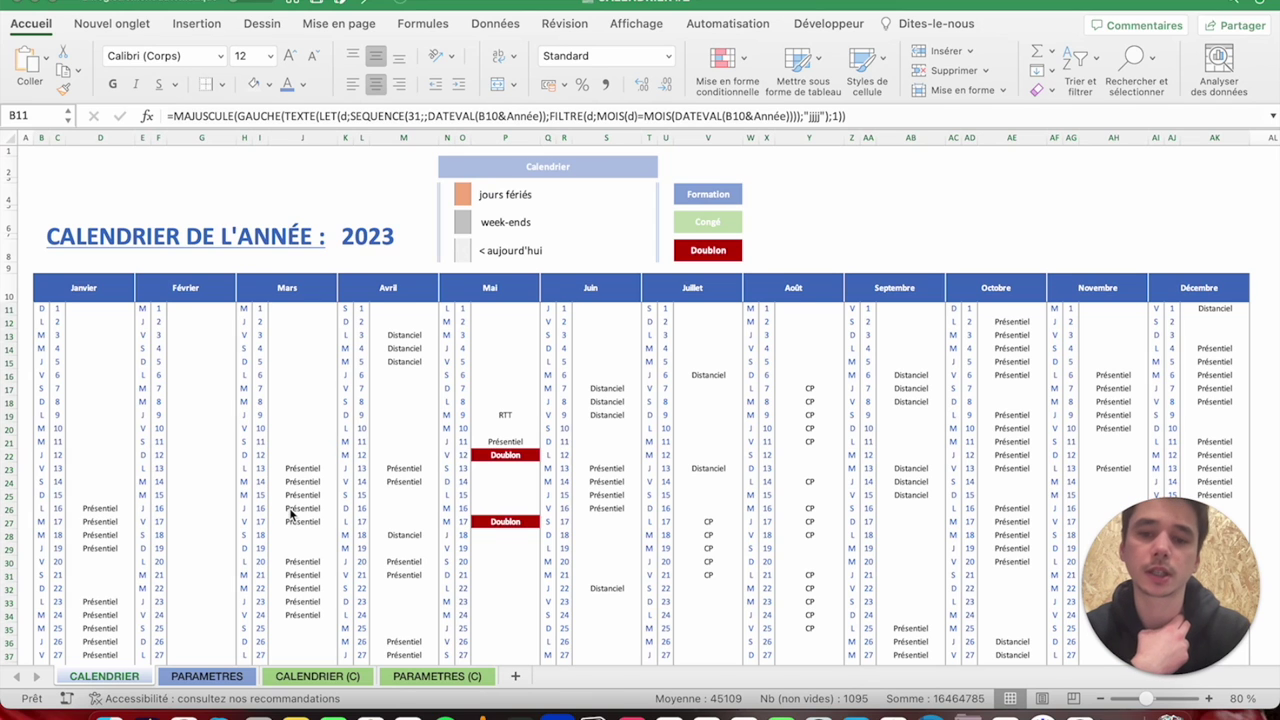
key(ctrl+a)
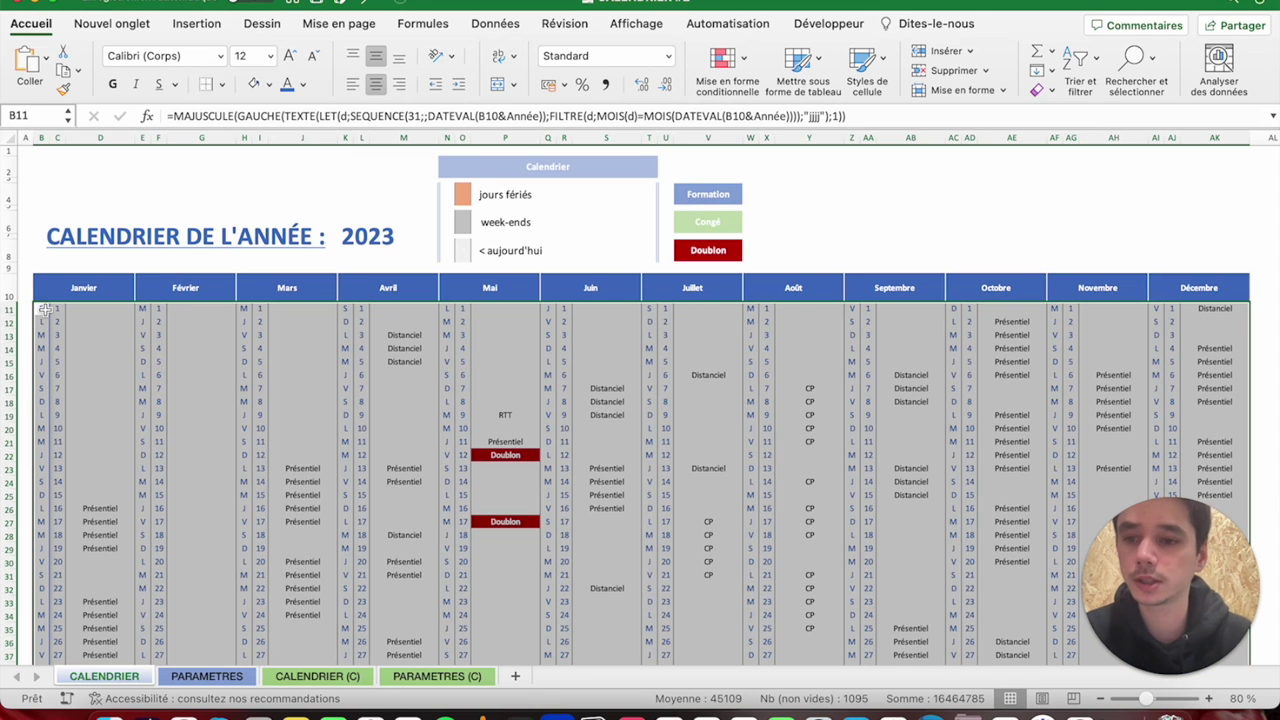
click(59, 310)
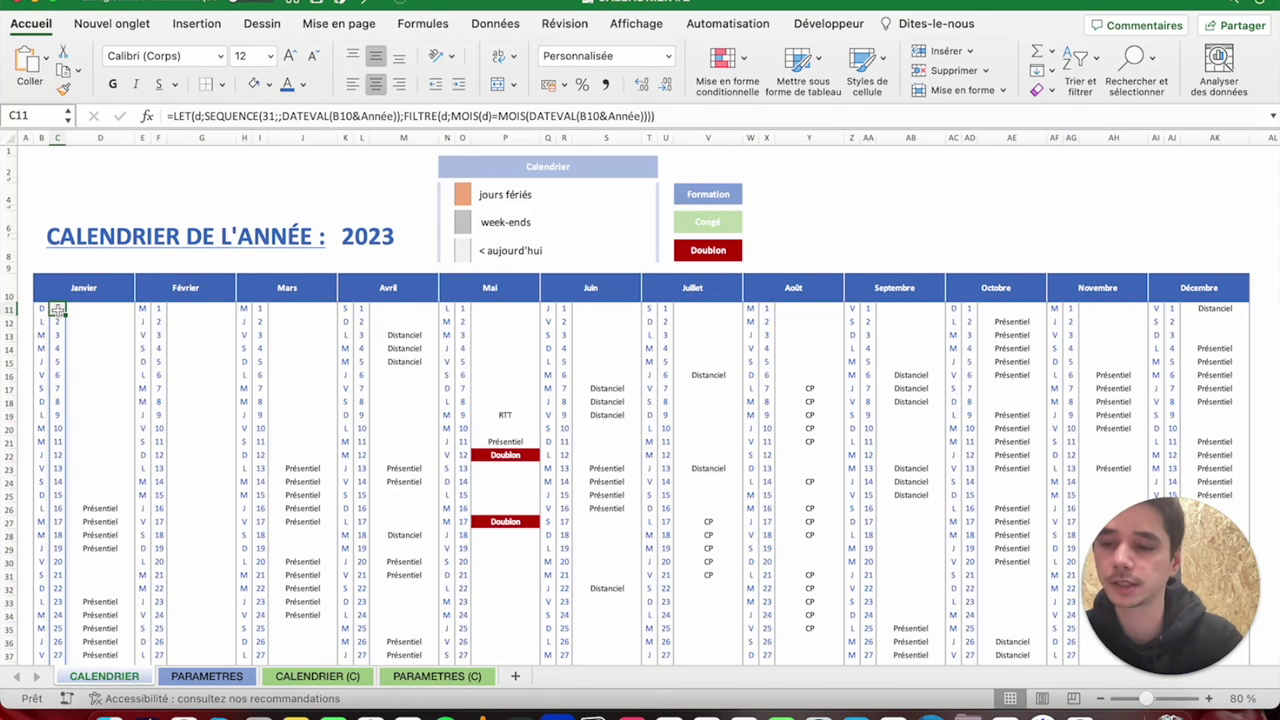
click(93, 309)
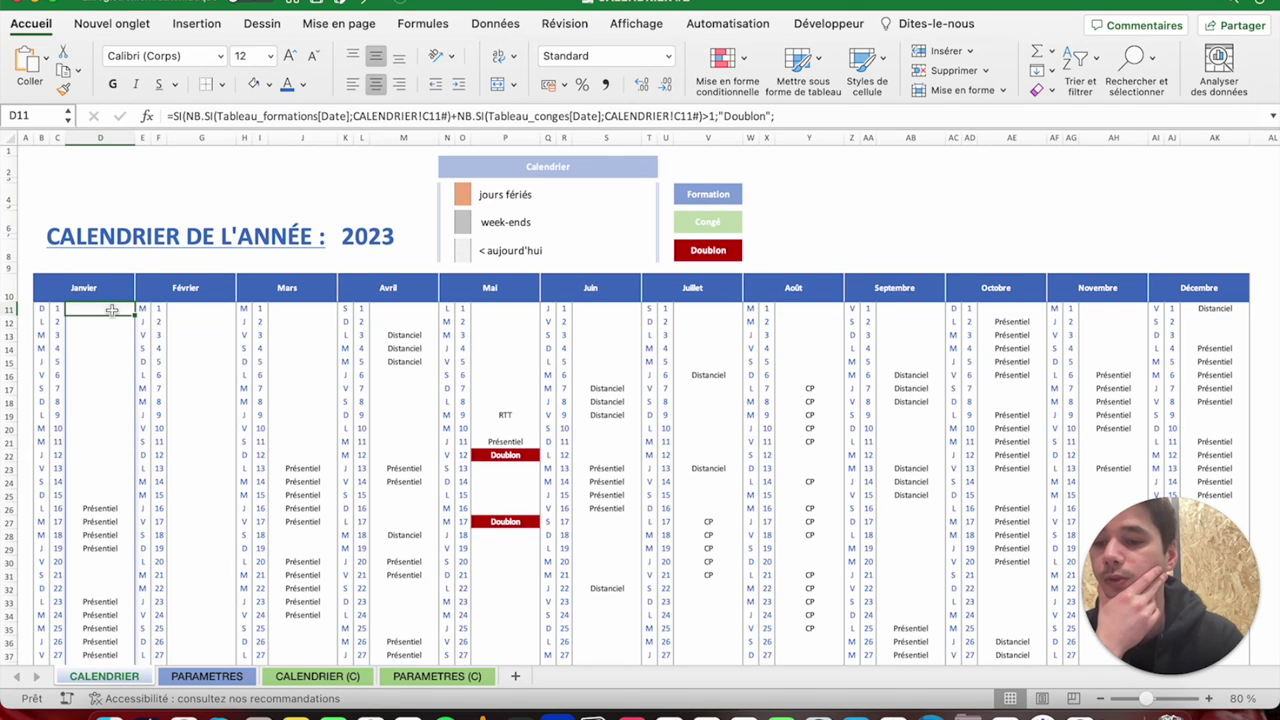
click(40, 310)
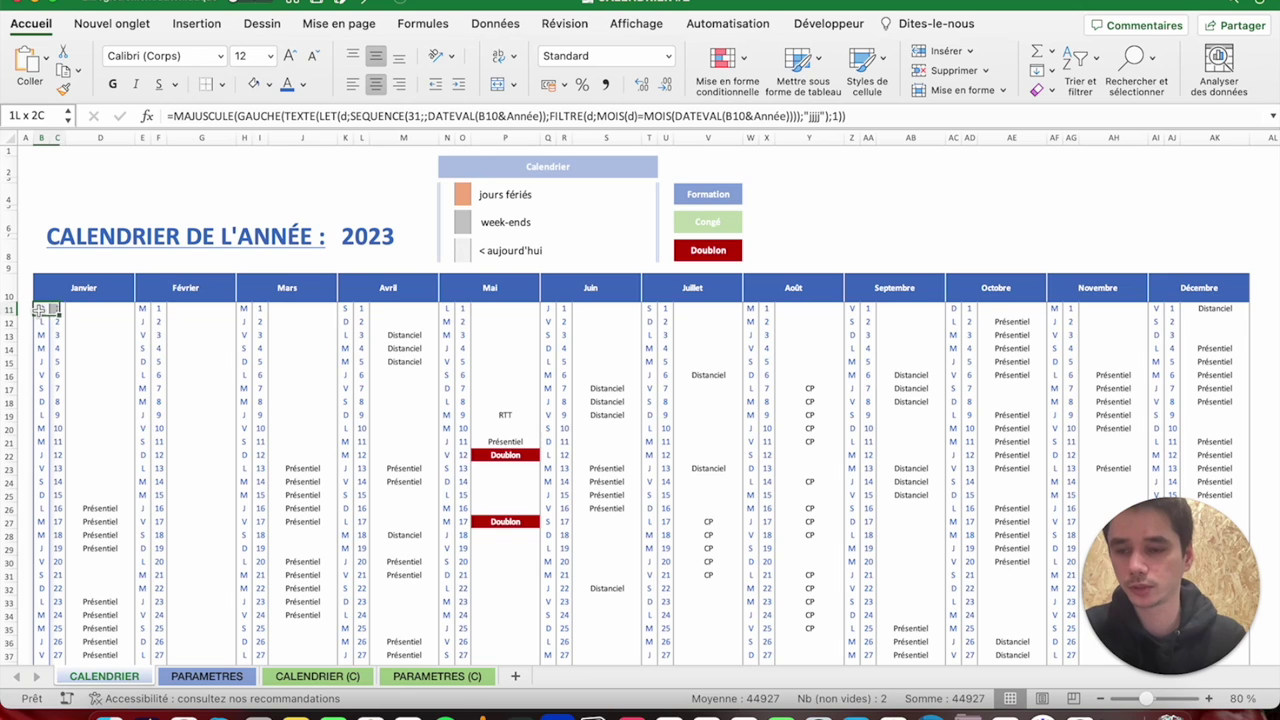
key(ctrl+shift+Right)
key(ctrl+shift+Down)
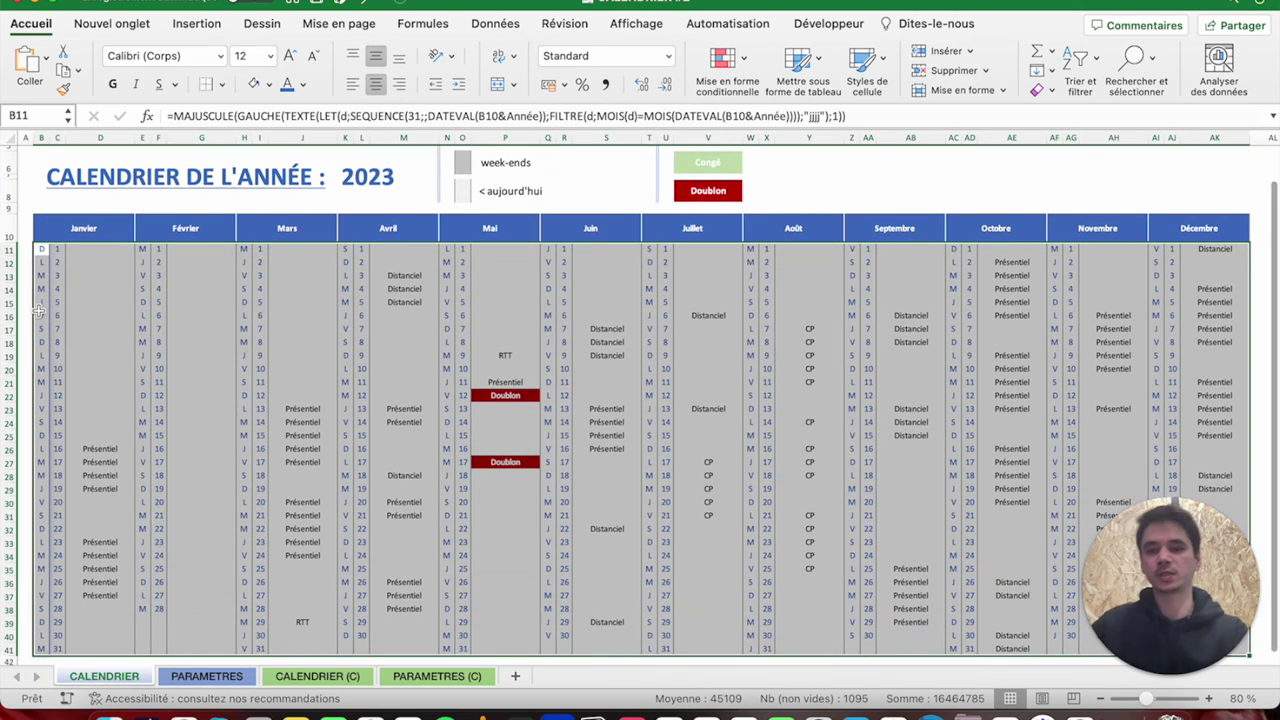
Start a new formula-based conditional formatting rule on the calendar.
click(725, 64)
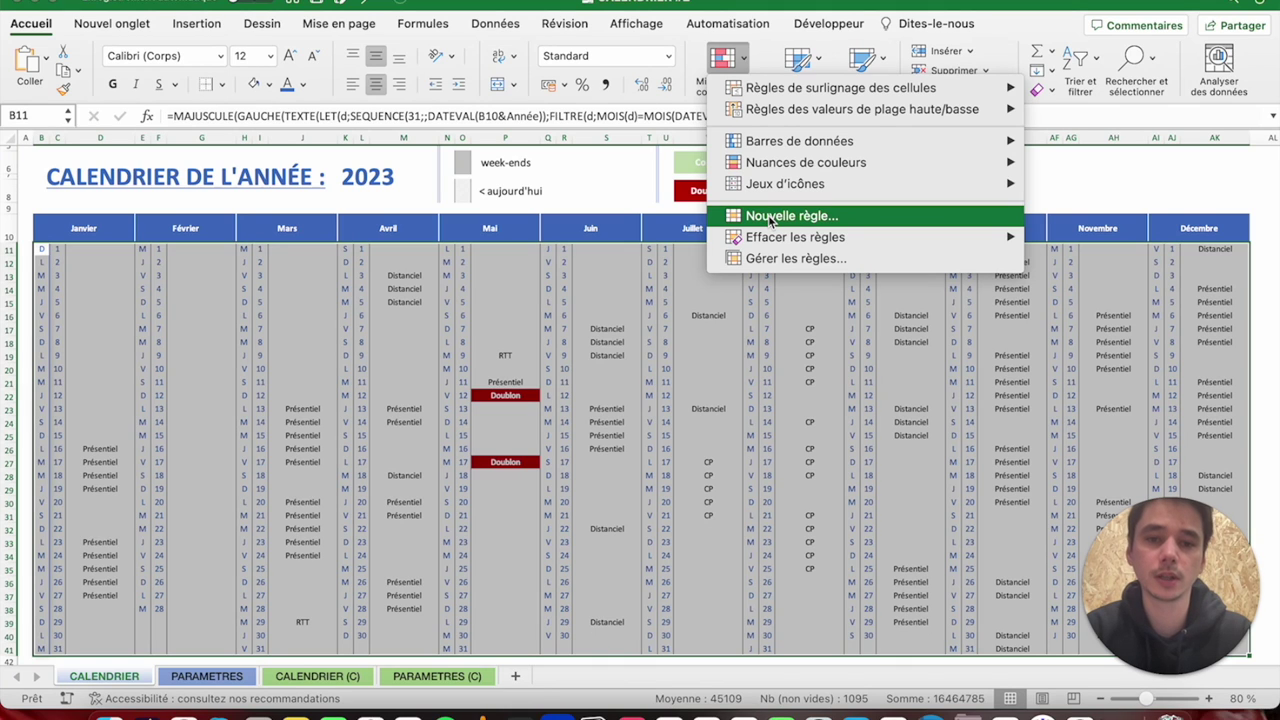
click(771, 219)
click(567, 208)
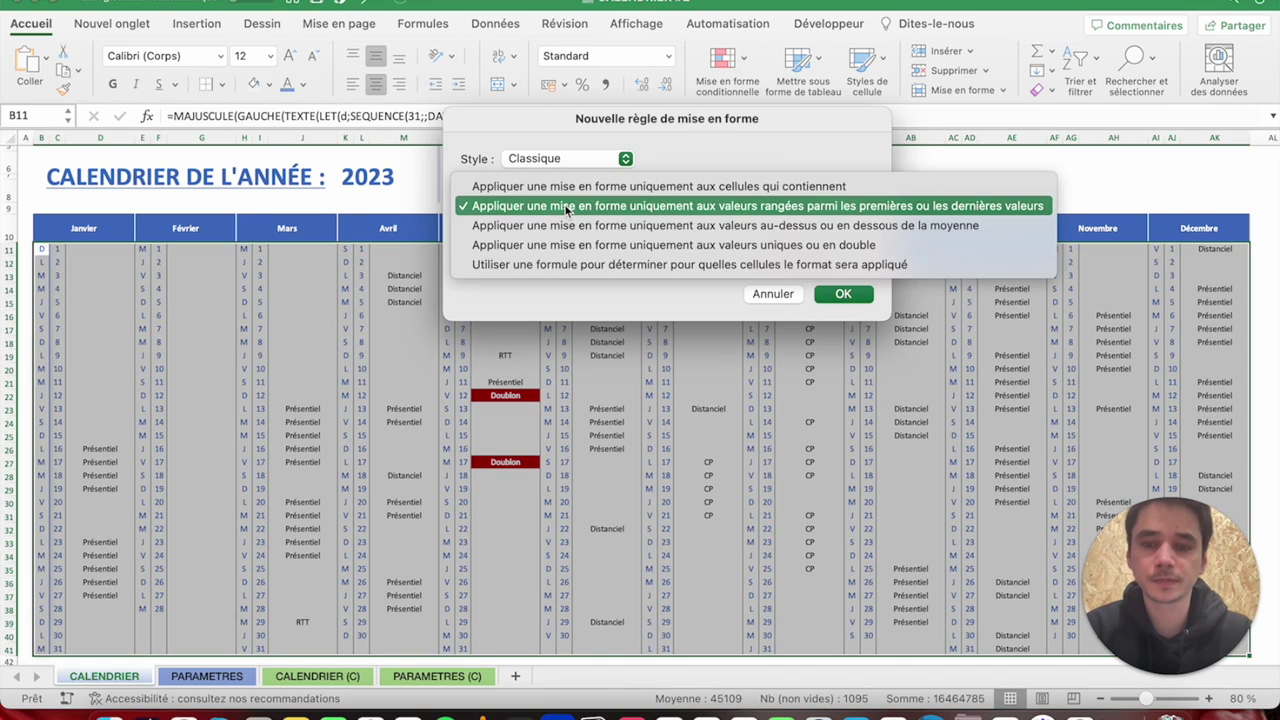
click(557, 266)
click(551, 229)
text(=EQUIV()
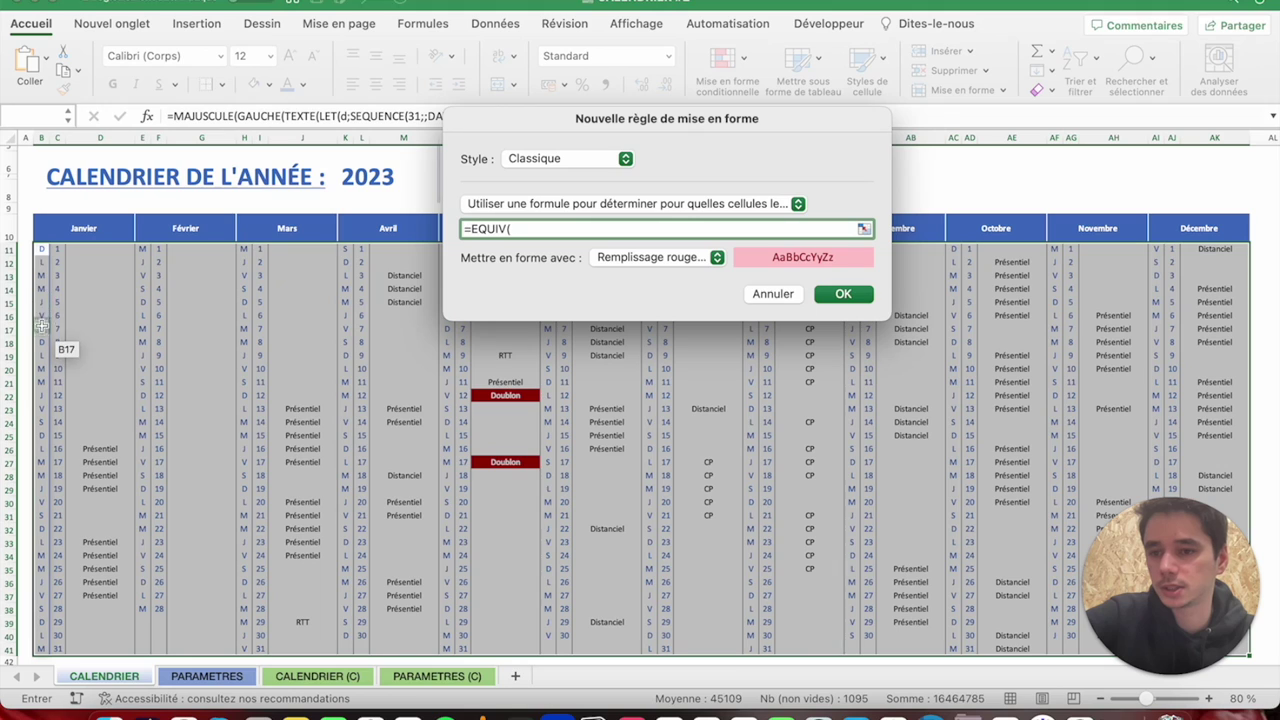
Enter the formula =EQUIV(A11;PARAMETRES!$H$3:$H$101;0)>0 against the formations dates.
drag(42, 249, 88, 253)
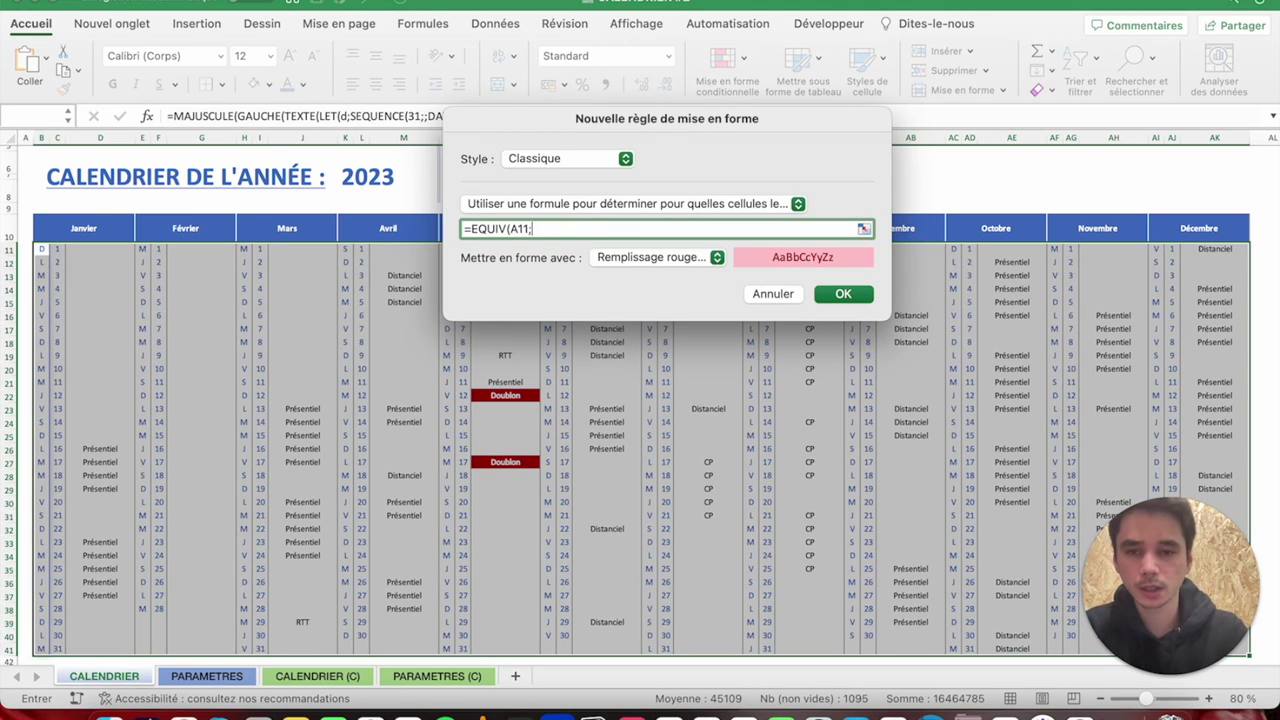
click(207, 676)
click(286, 206)
drag(286, 206, 347, 172)
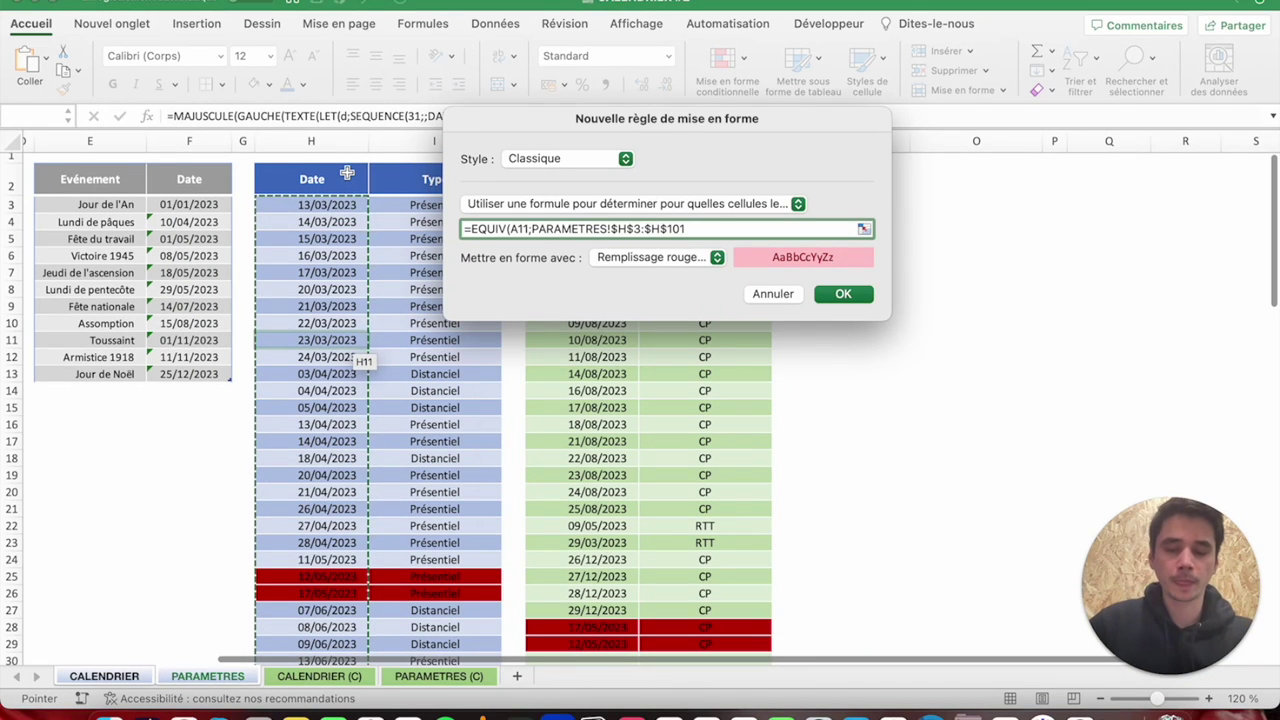
text(;0))
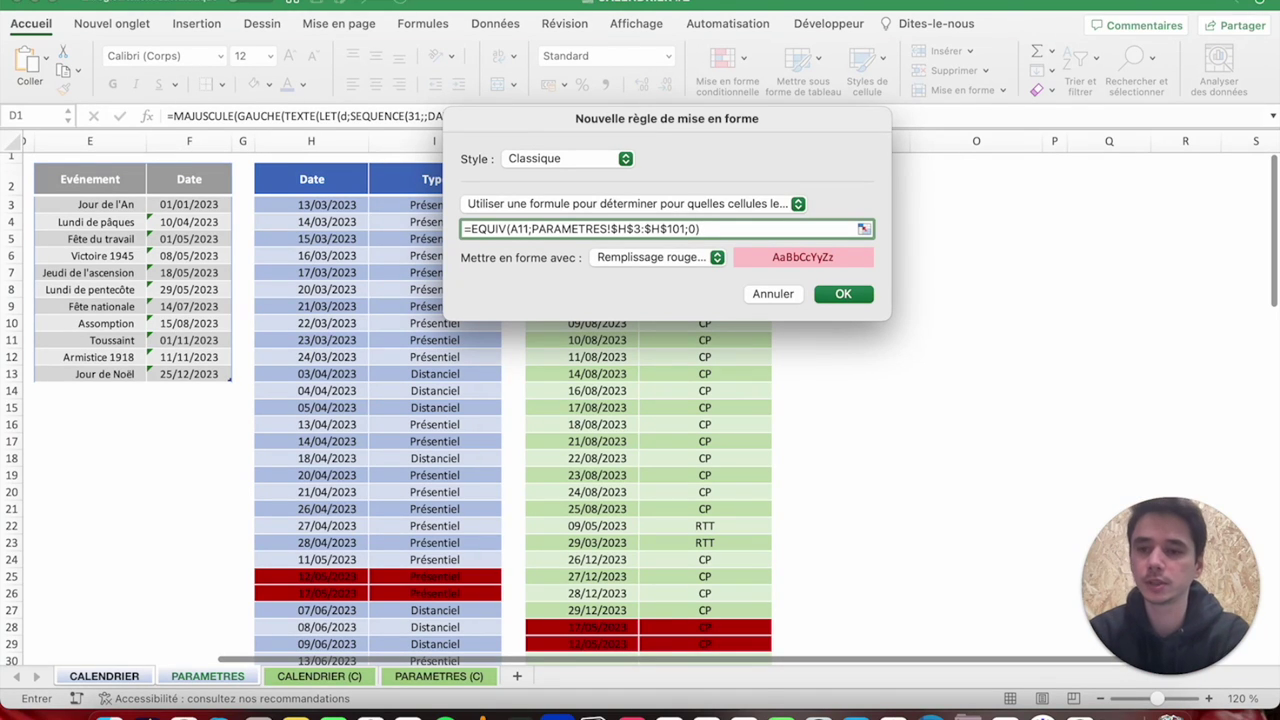
click(367, 207)
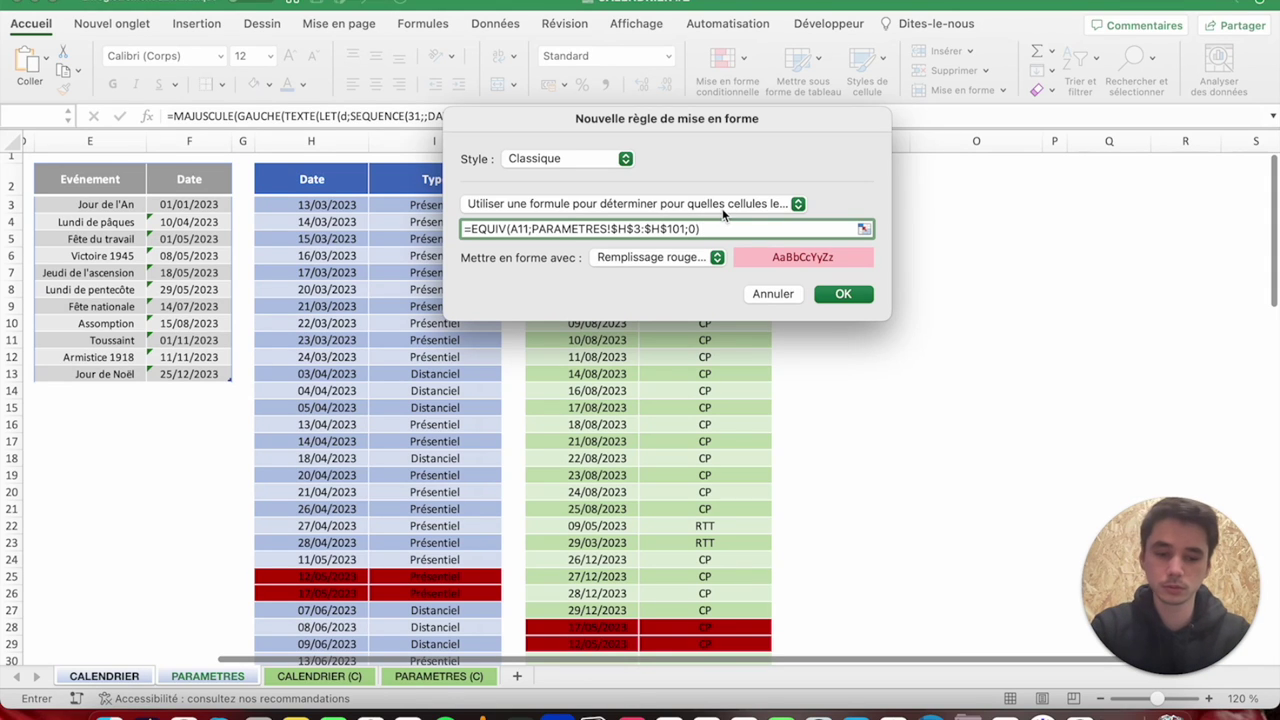
text(>0)
click(678, 256)
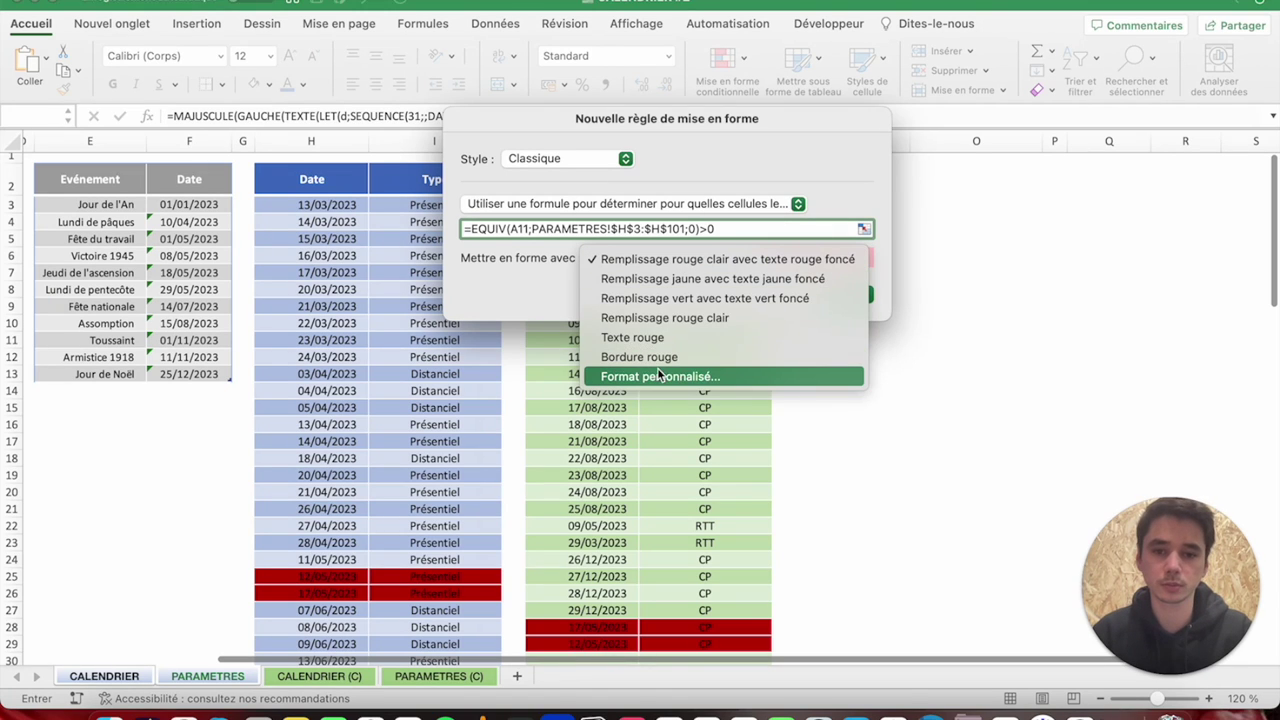
Give the formations rule a blue fill, bold white text and white borders.
click(658, 376)
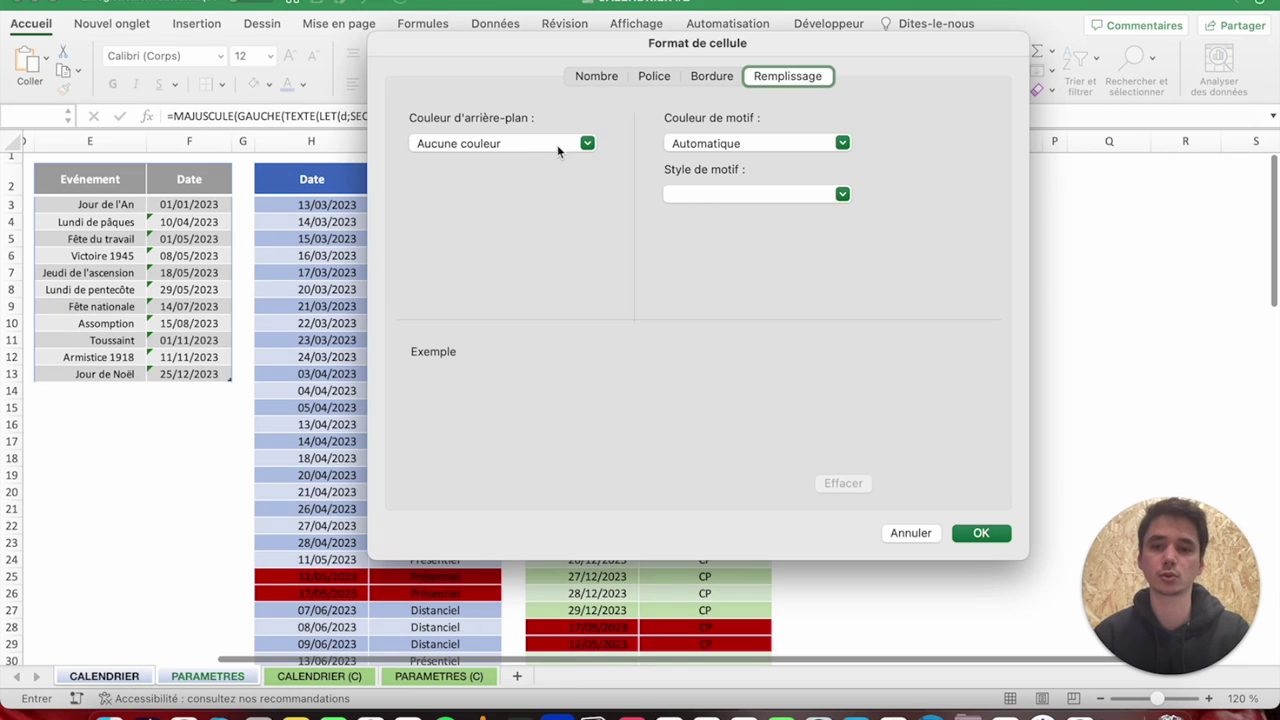
click(541, 146)
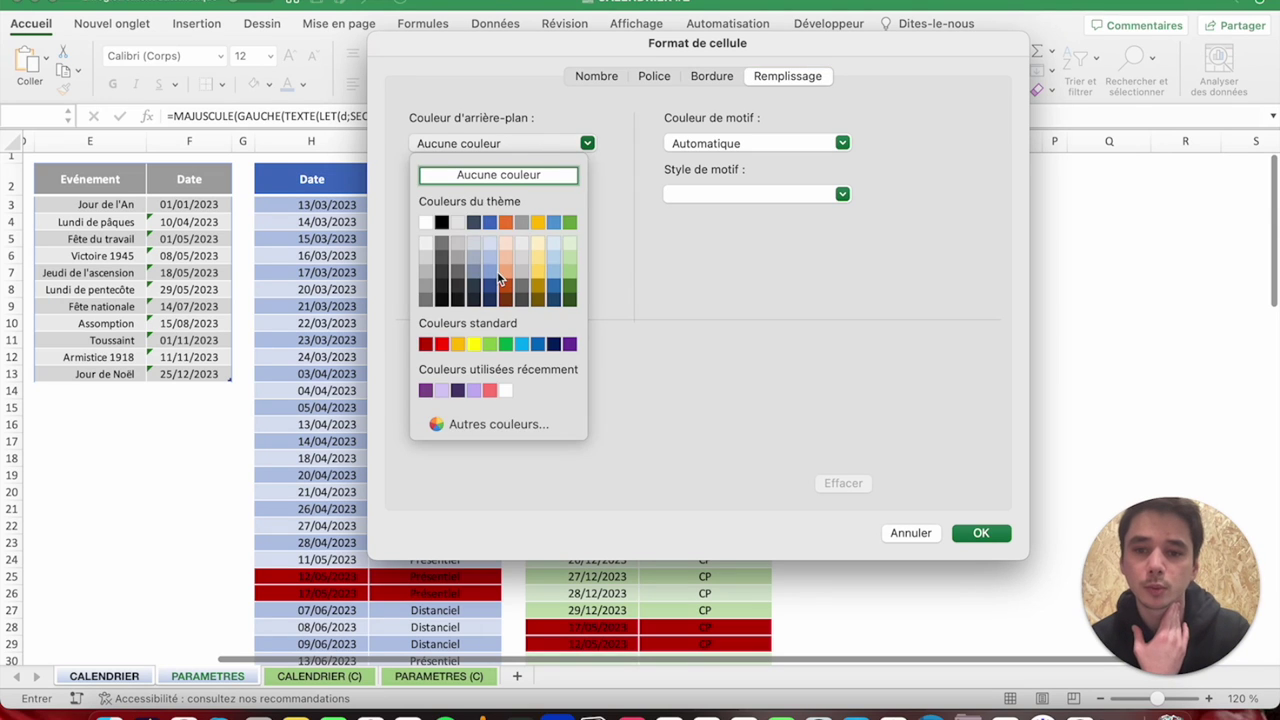
click(490, 279)
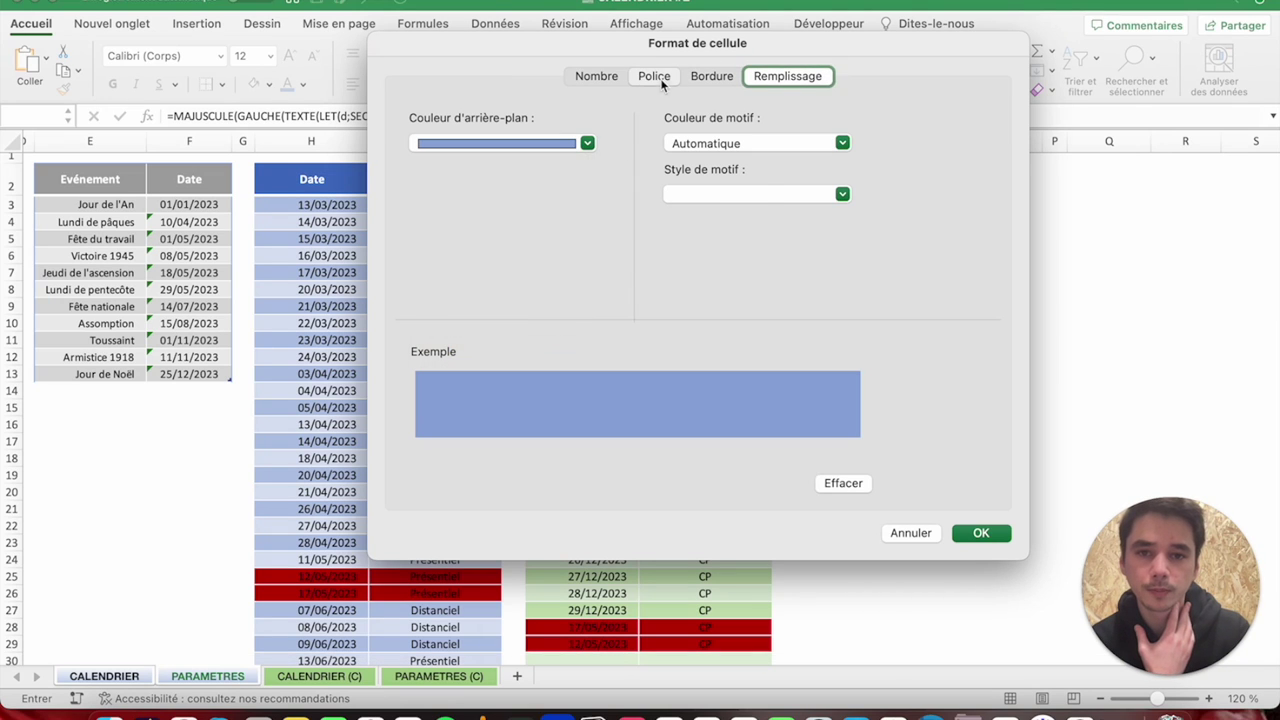
click(656, 77)
click(672, 186)
click(757, 281)
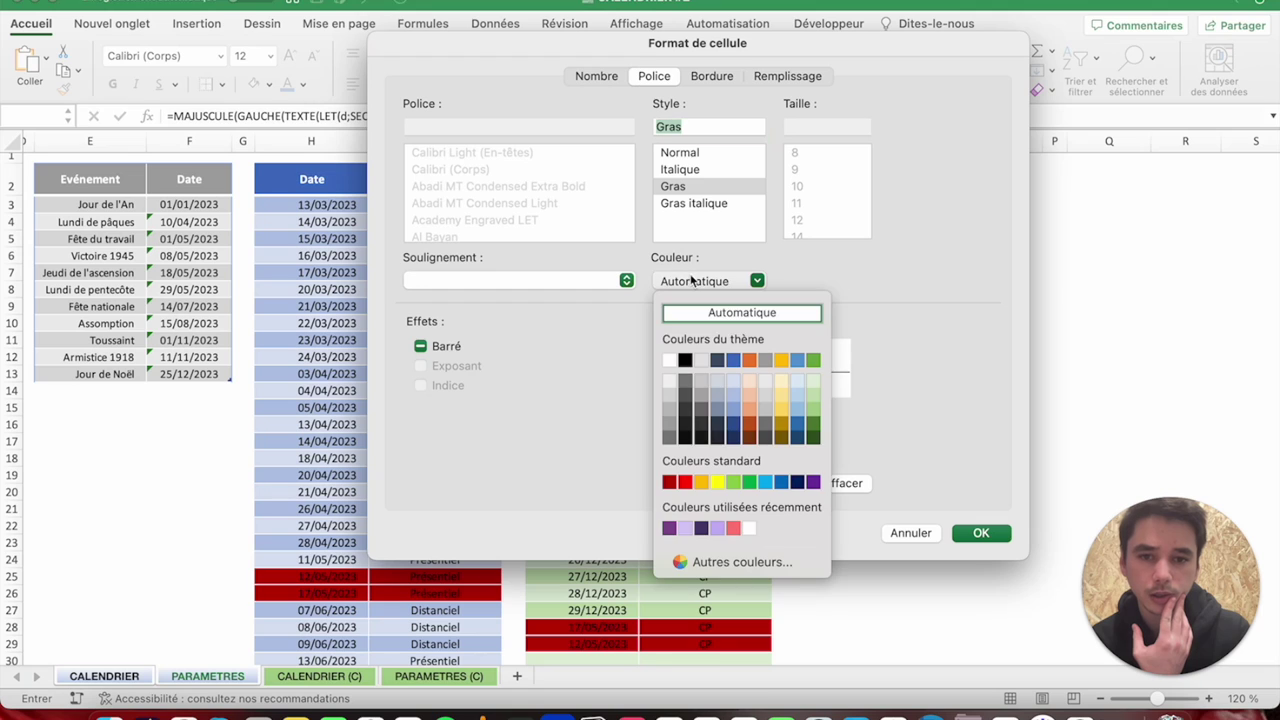
click(669, 358)
click(711, 76)
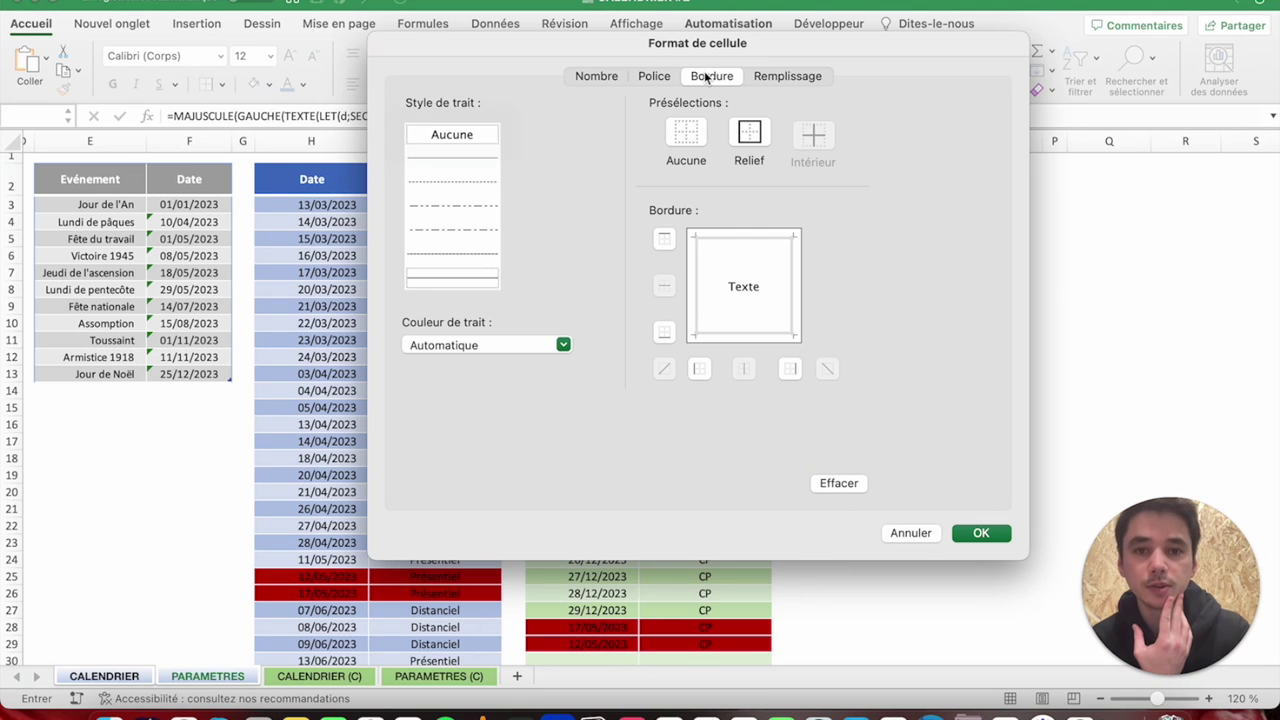
click(457, 345)
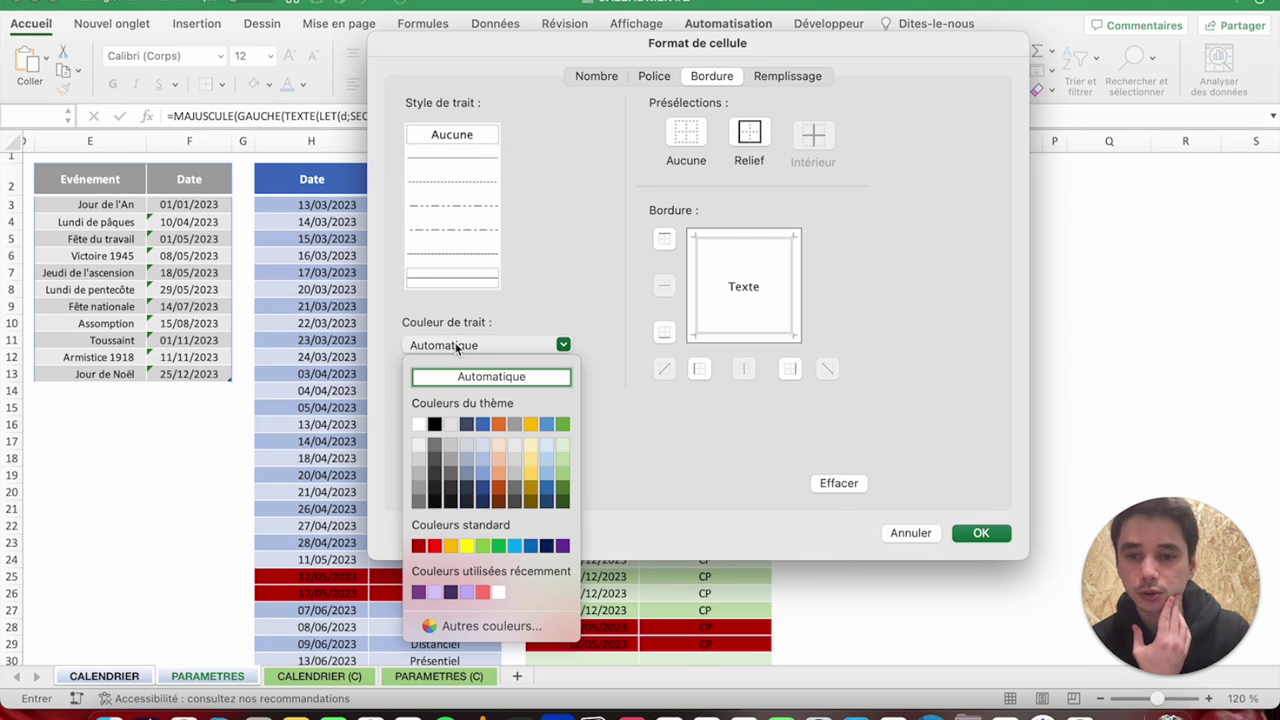
click(418, 424)
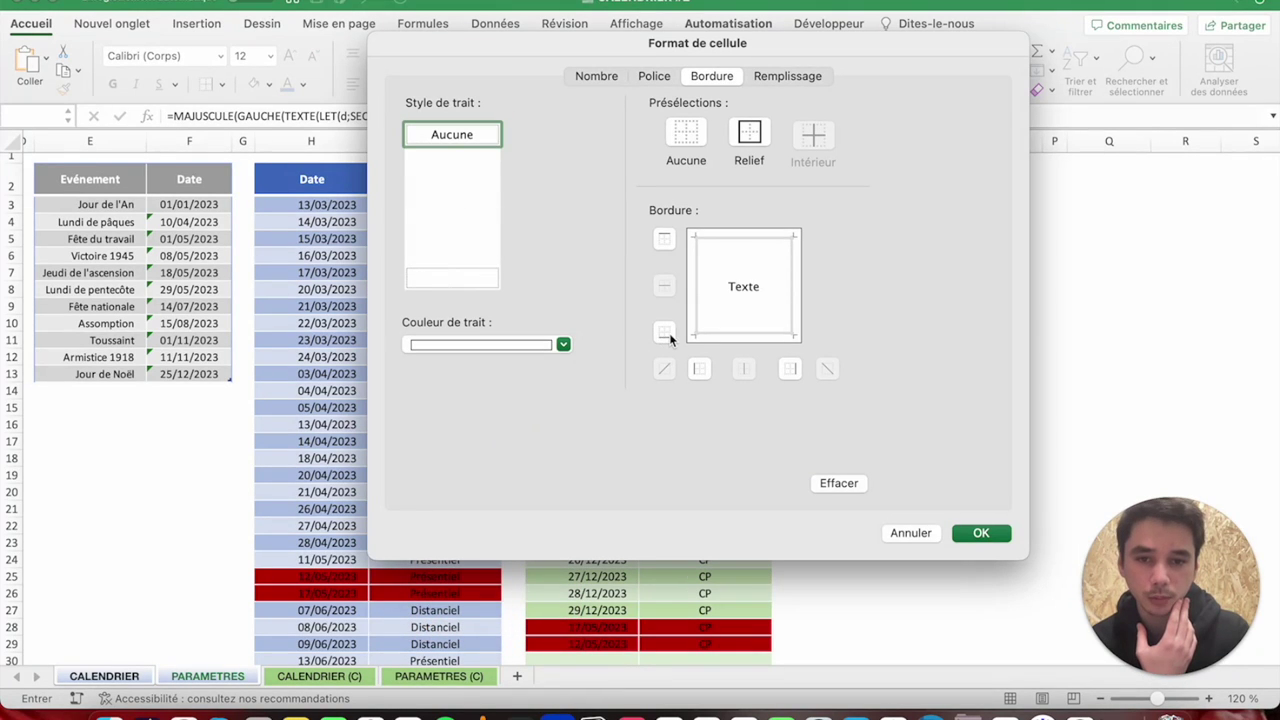
click(981, 533)
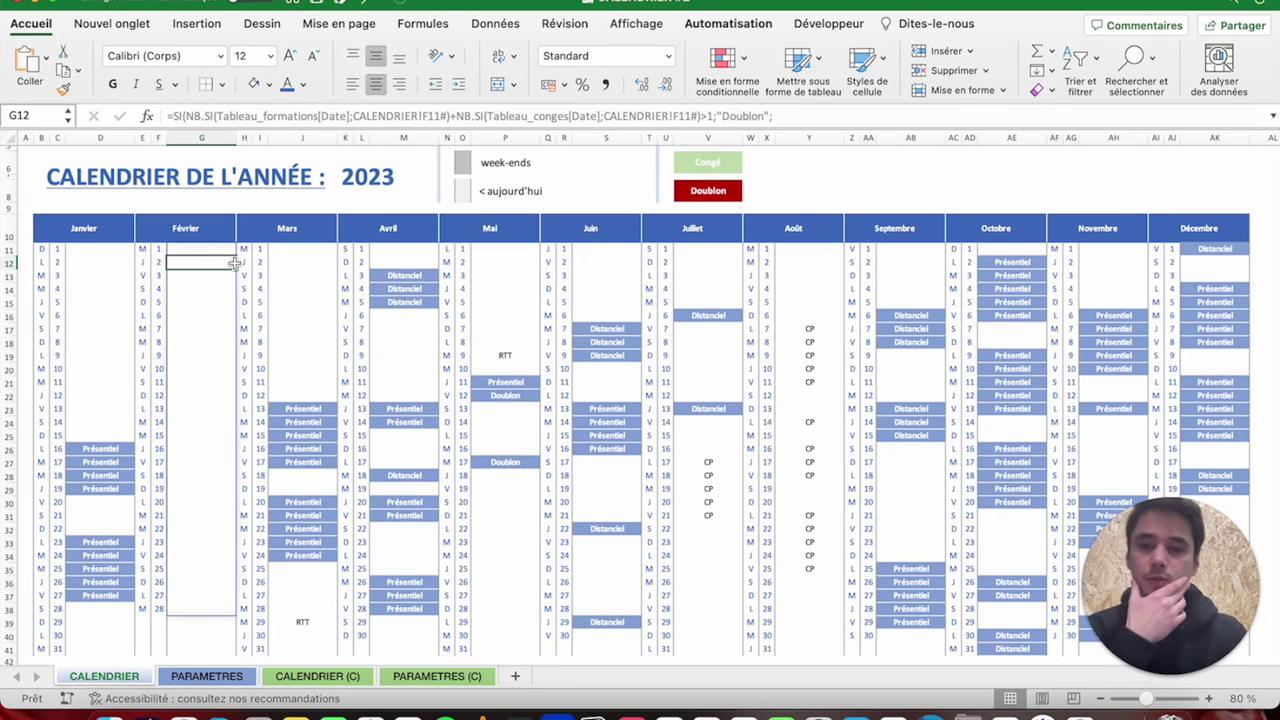
Reselect the whole calendar grid starting from B11.
click(42, 252)
key(ctrl+shift+Right)
key(ctrl+shift+Down)
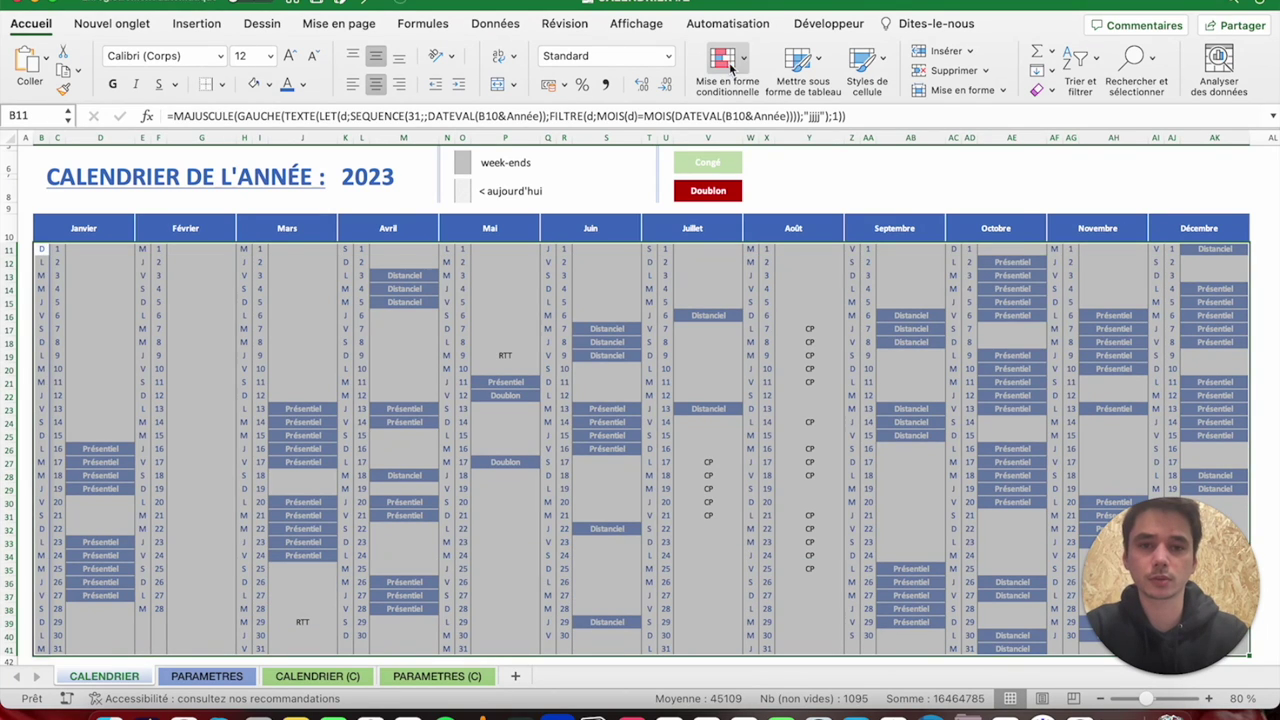
Start a classic formula rule that looks up each calendar day in the PARAMETRES congés date list.
click(735, 64)
click(770, 215)
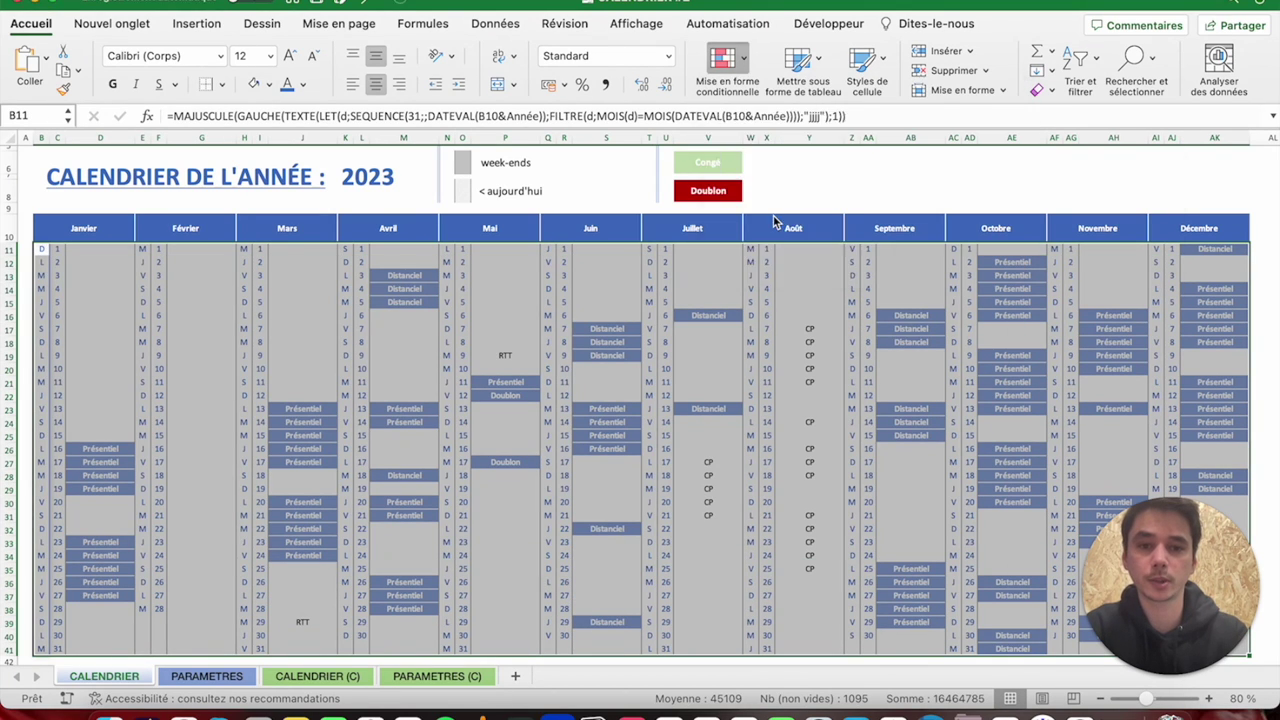
click(632, 159)
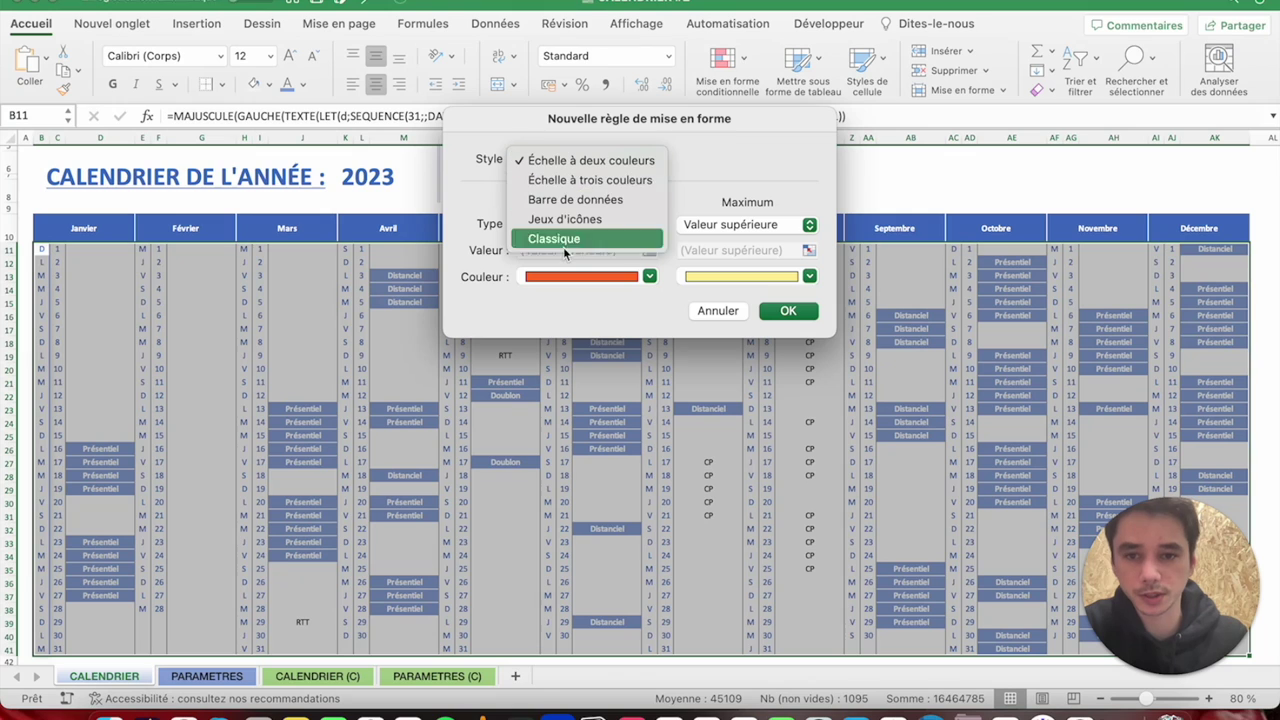
click(565, 240)
click(528, 205)
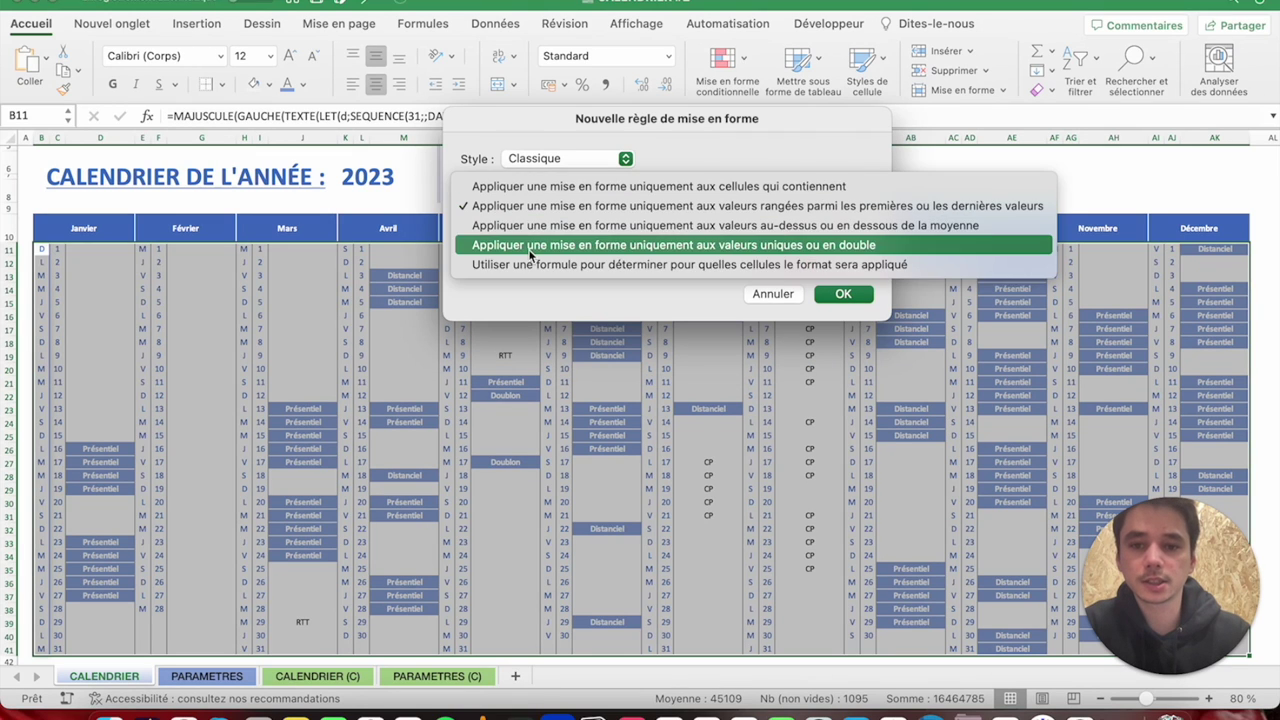
click(530, 265)
click(586, 229)
text(=EQUIV(A)
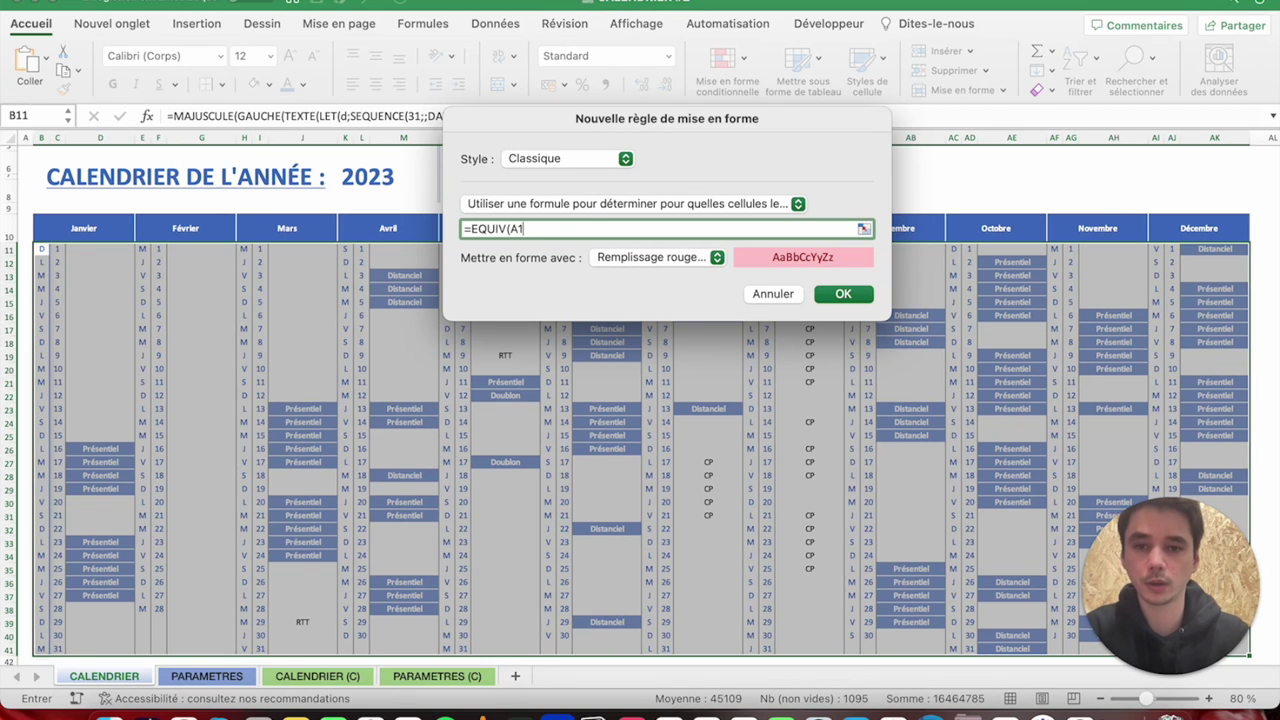
text(11)
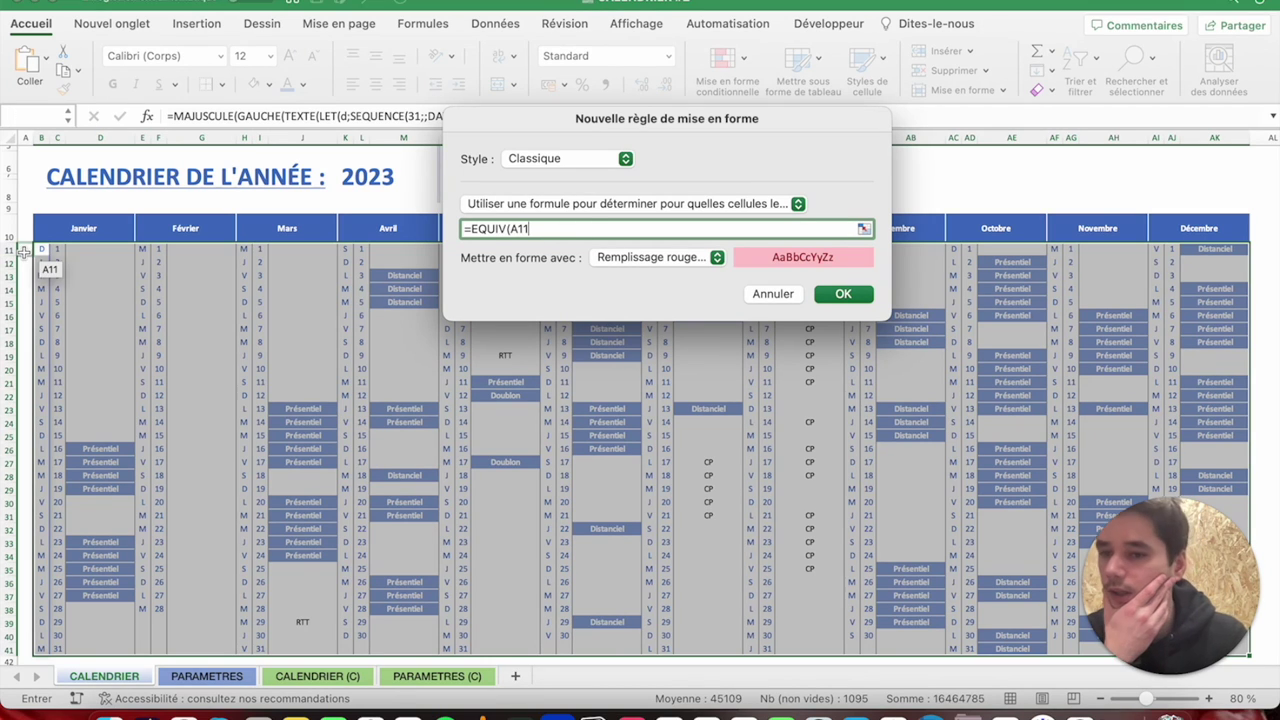
text(;)
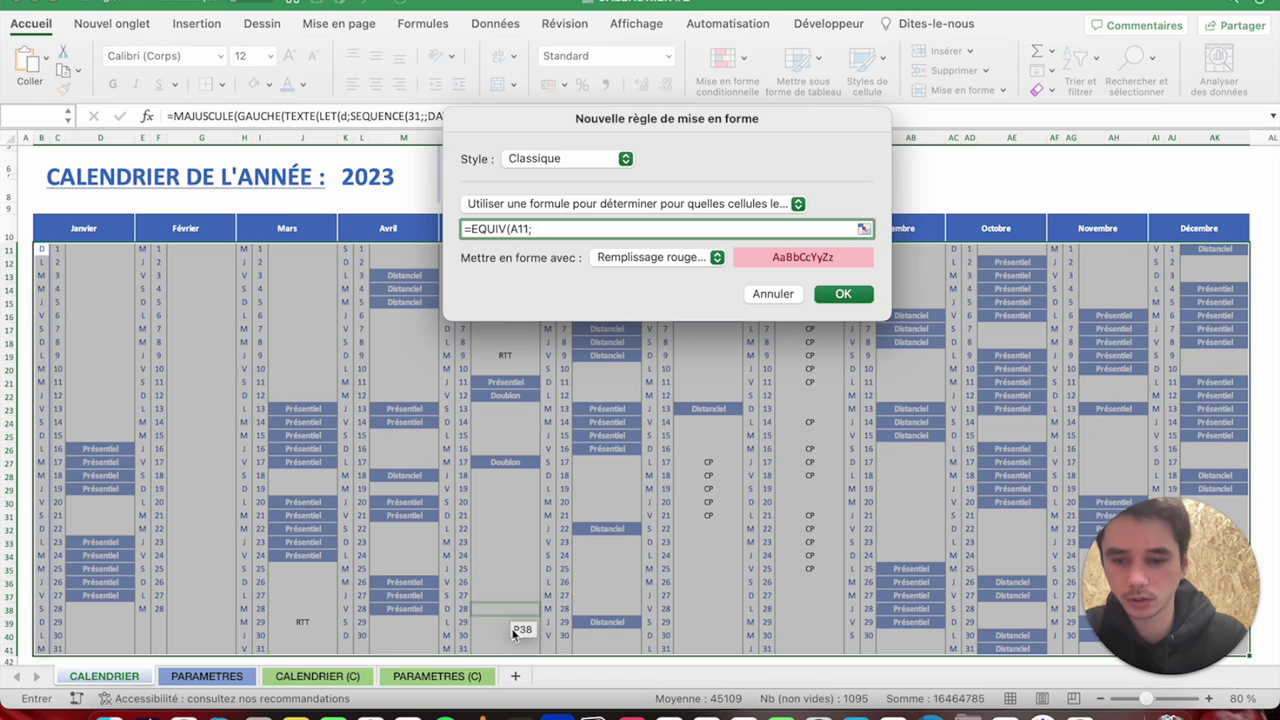
click(207, 676)
scroll(260, 508, right, 3)
scroll(271, 309, right, 3)
drag(111, 204, 111, 643)
text(;0)
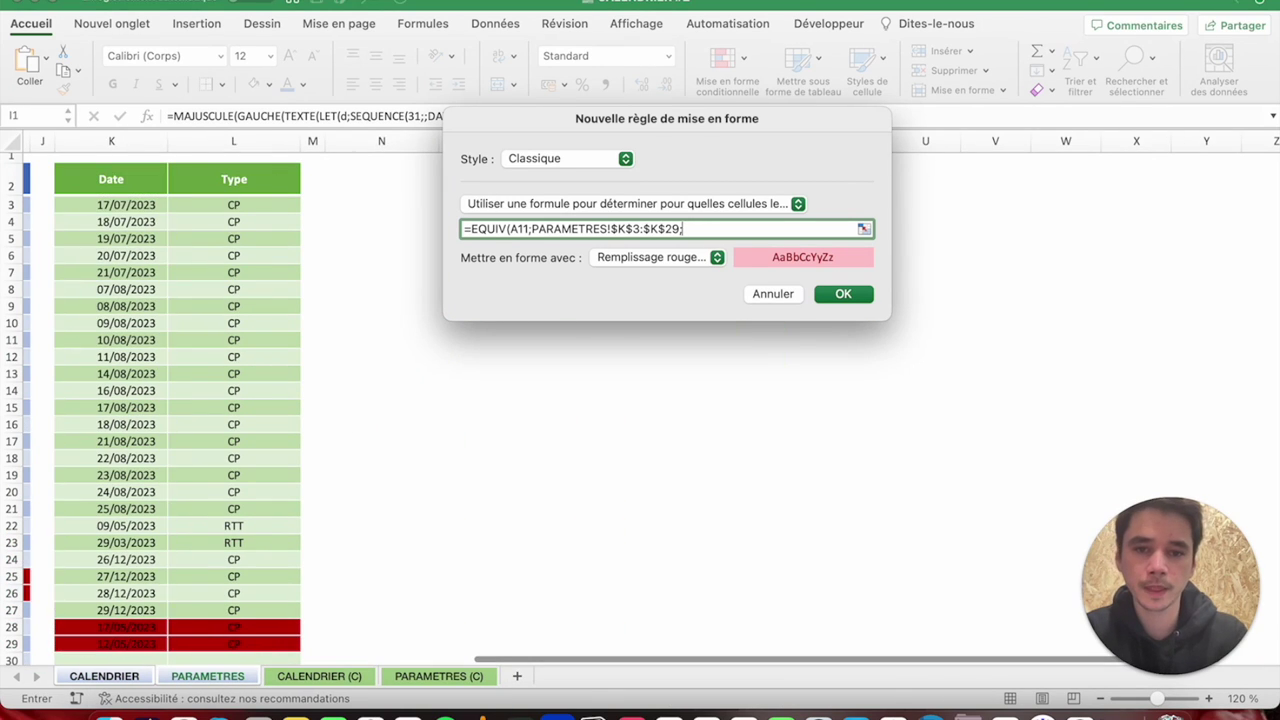
text()>0)
Give the congé rule bold coloured text, a white border and a light green fill, and confirm it.
click(650, 257)
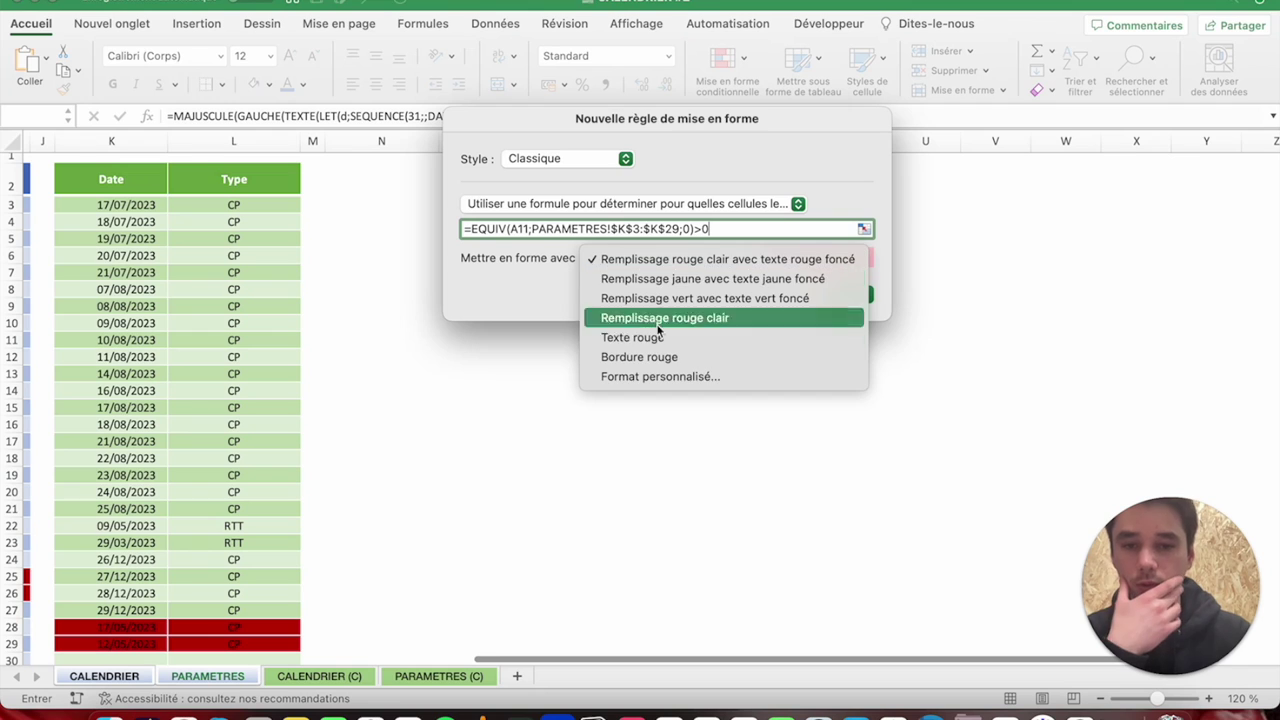
click(645, 376)
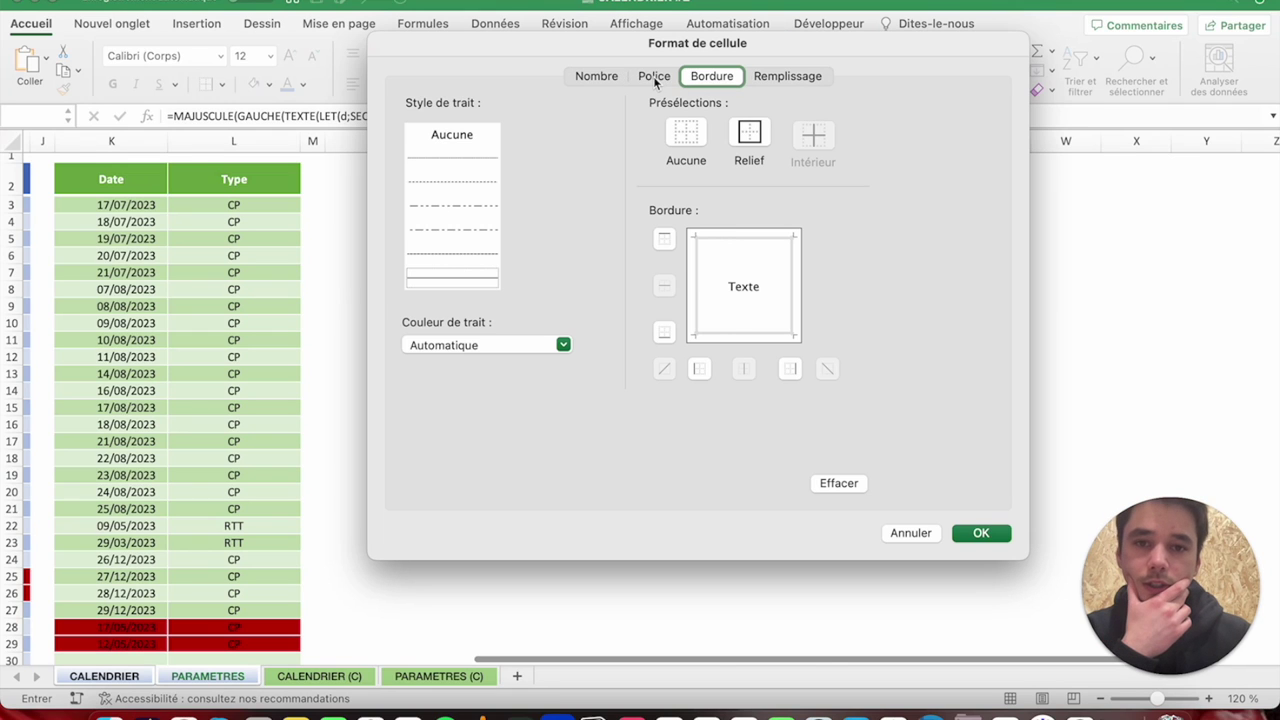
click(659, 78)
click(673, 186)
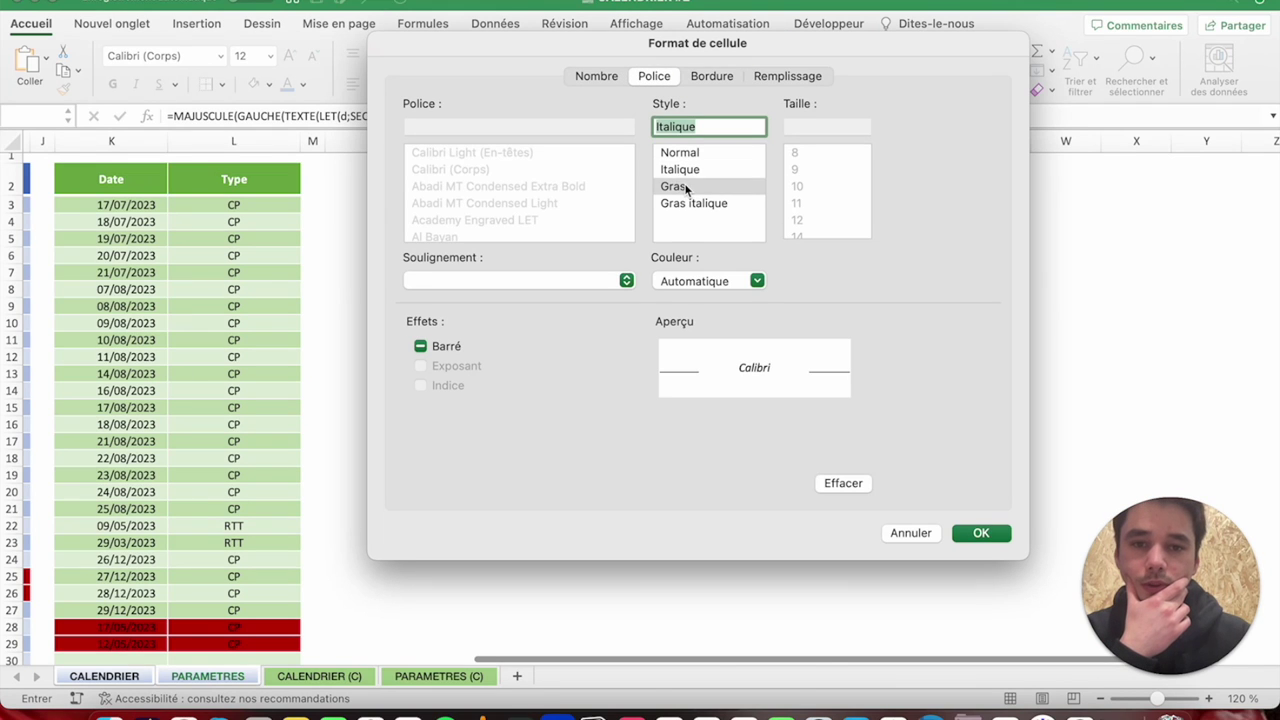
click(745, 287)
click(669, 362)
click(712, 76)
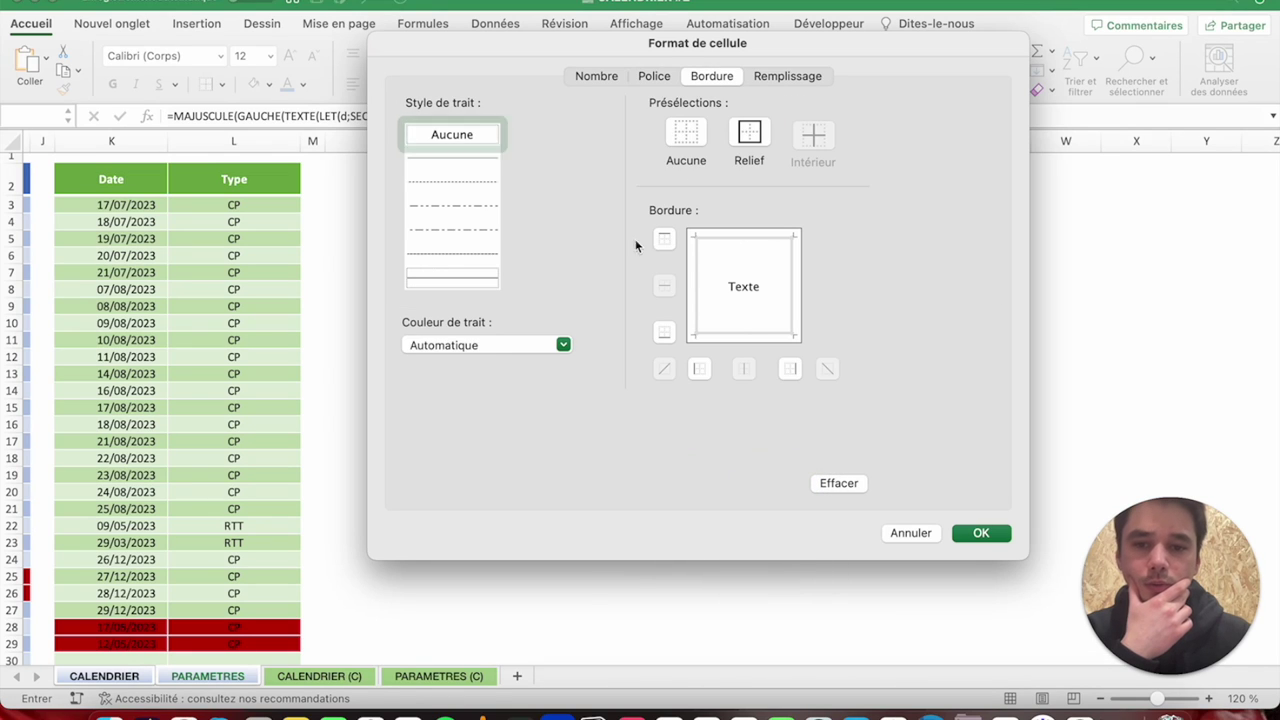
click(487, 345)
click(420, 424)
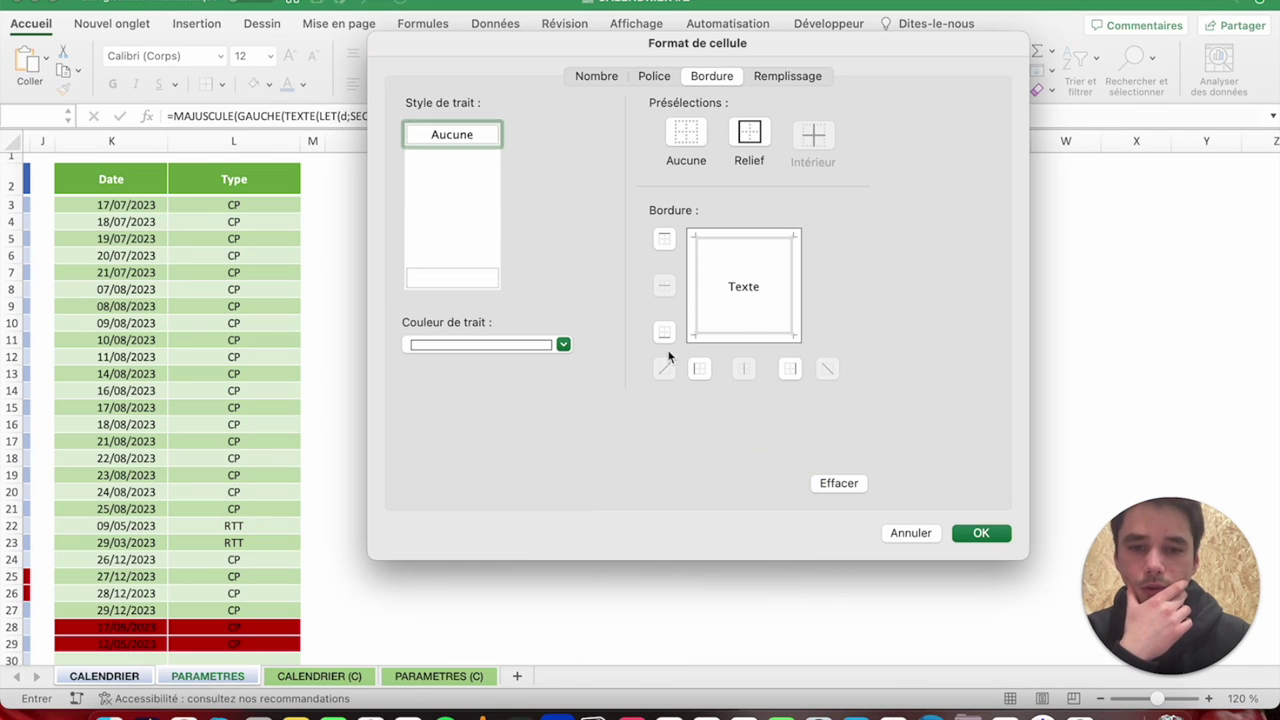
click(799, 80)
click(546, 145)
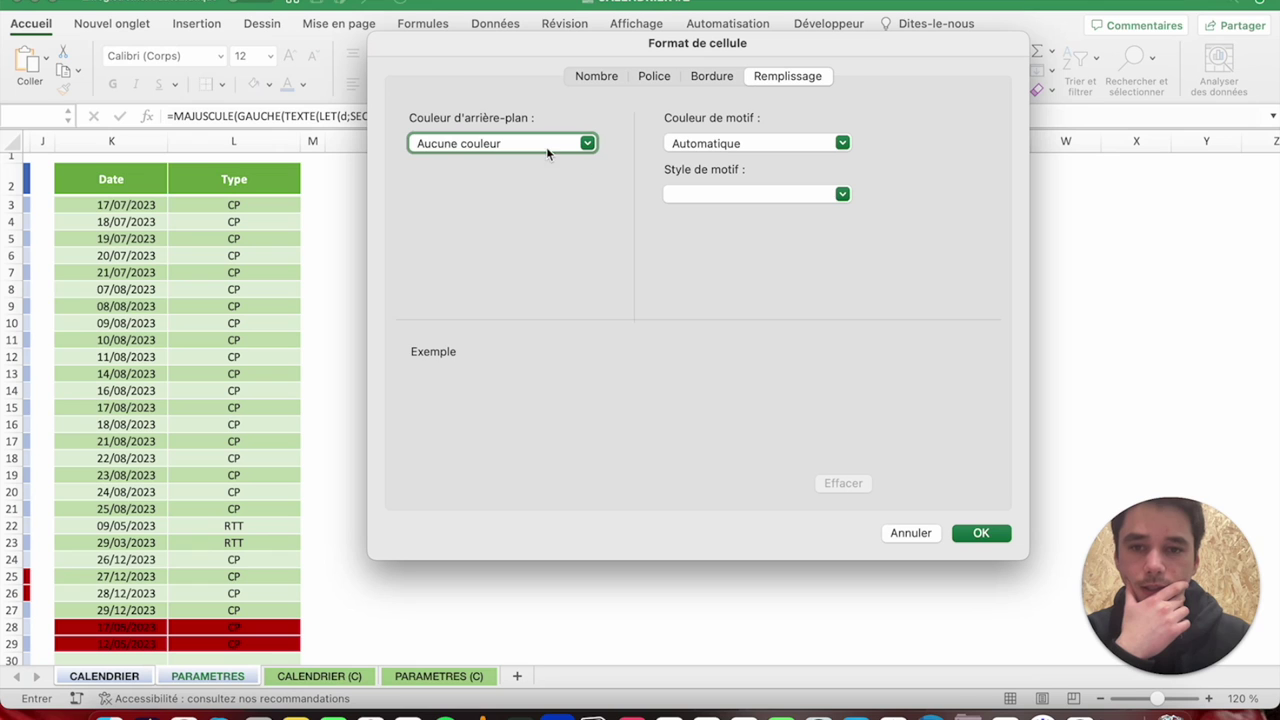
click(571, 277)
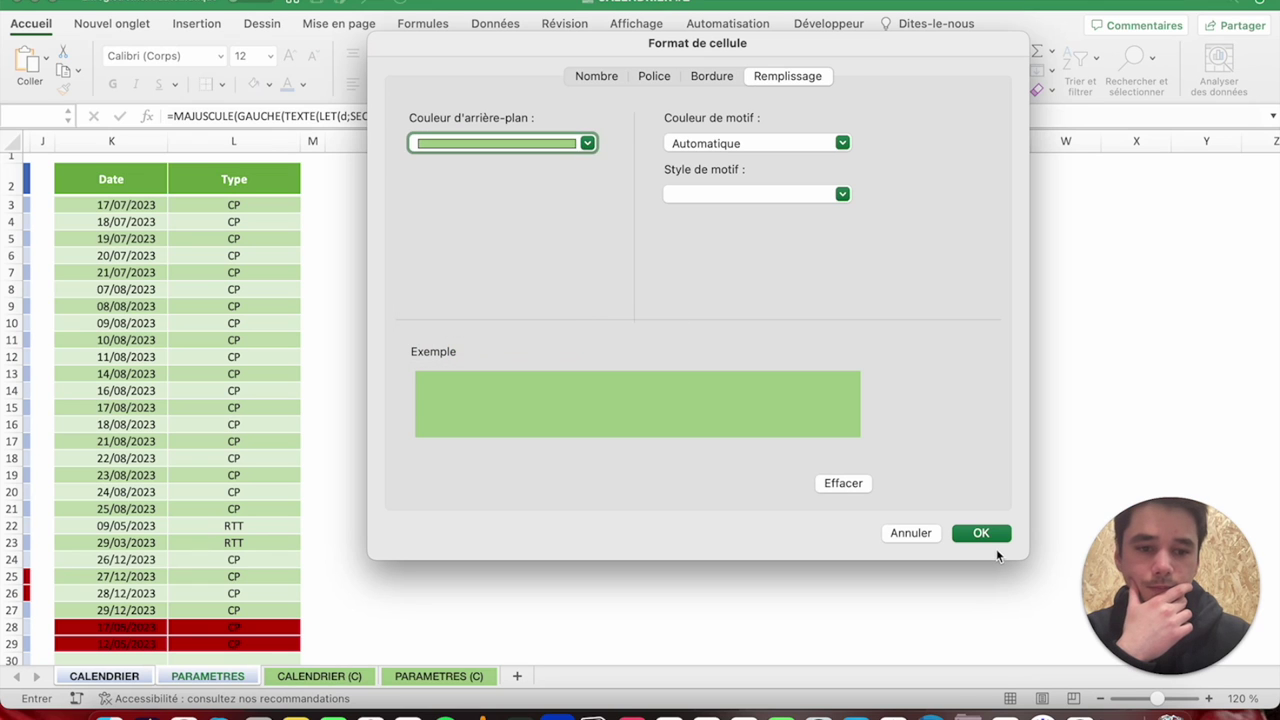
click(990, 534)
click(845, 294)
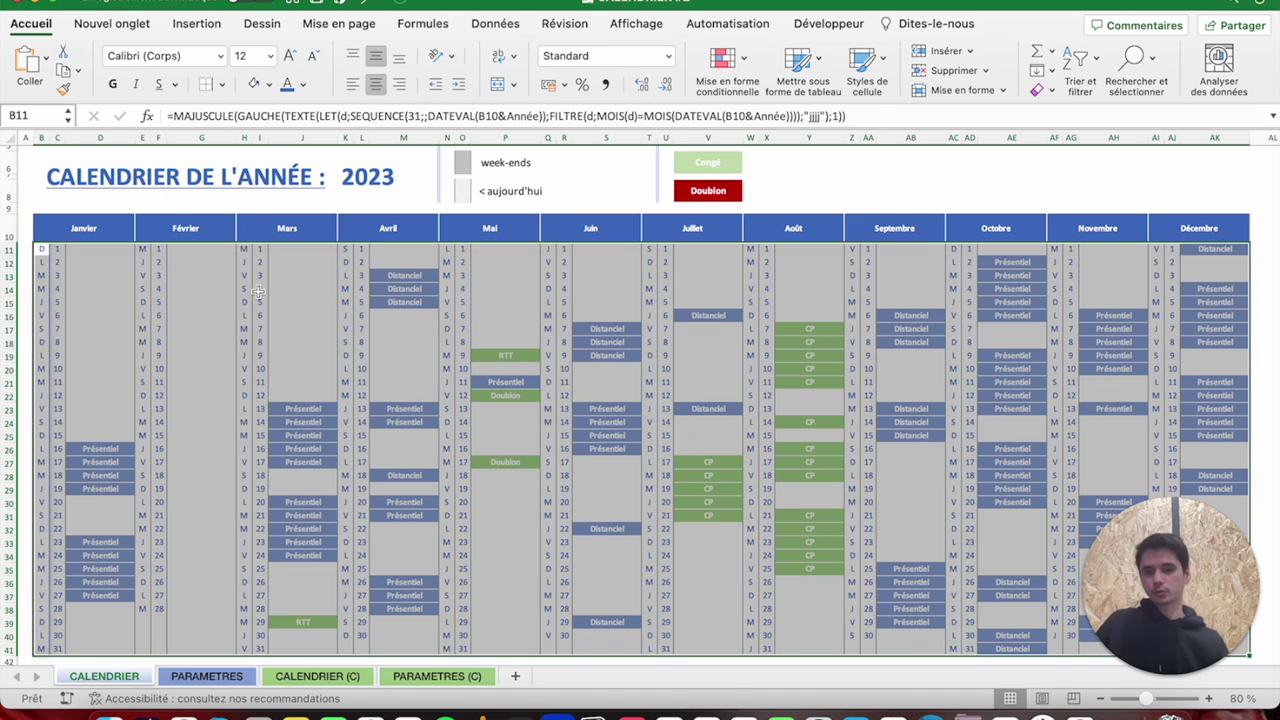
Inspect the formula in D12 and the May Doublon cell with its neighbouring date cell.
click(100, 262)
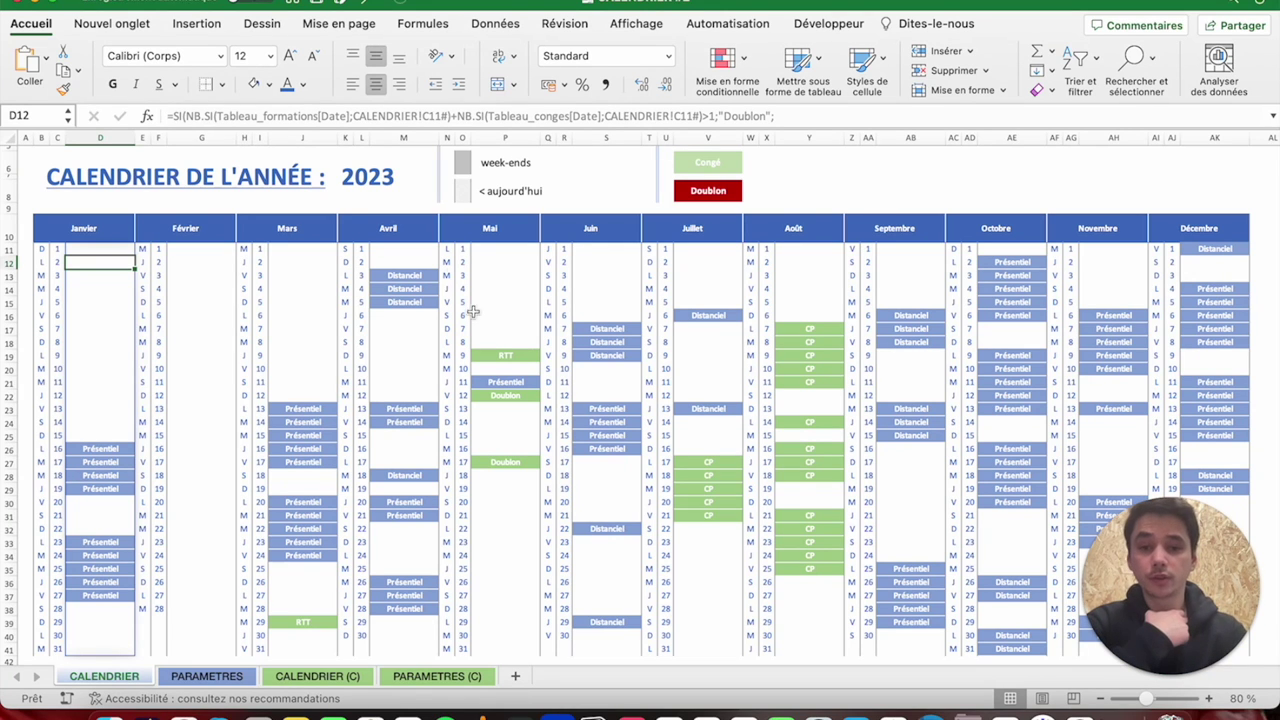
scroll(504, 290, down, 1)
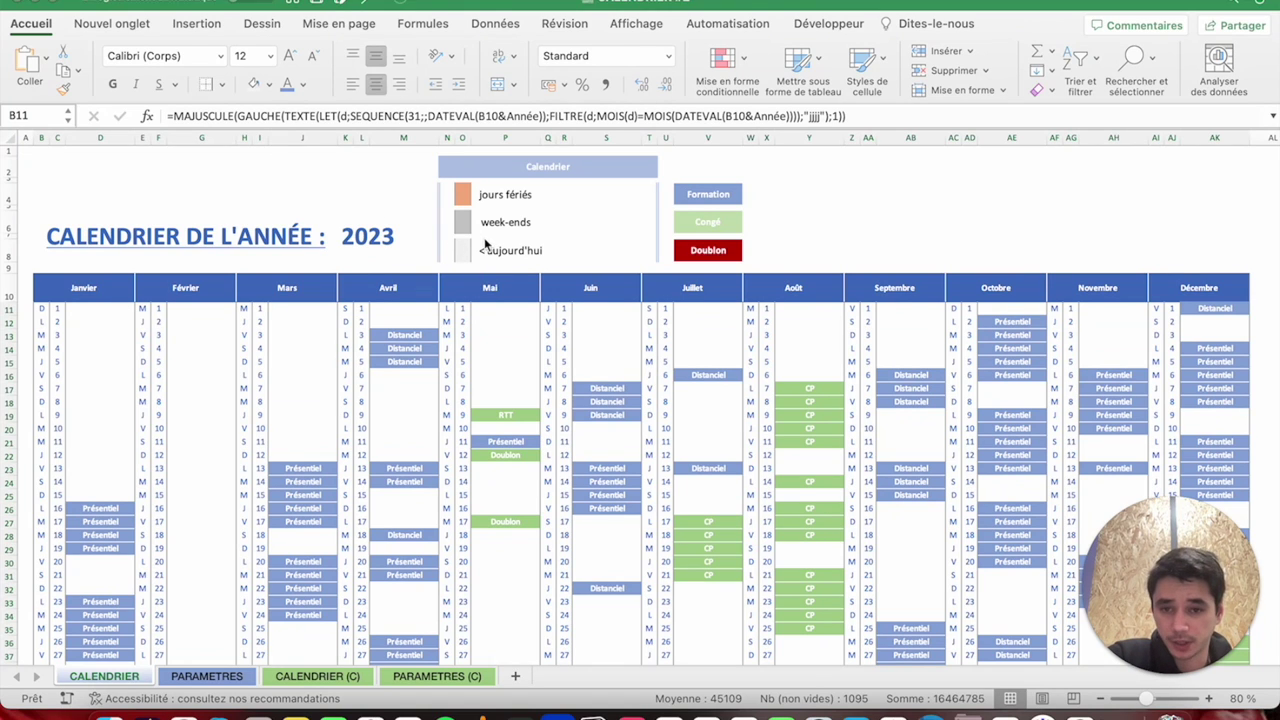
key(ctrl+a)
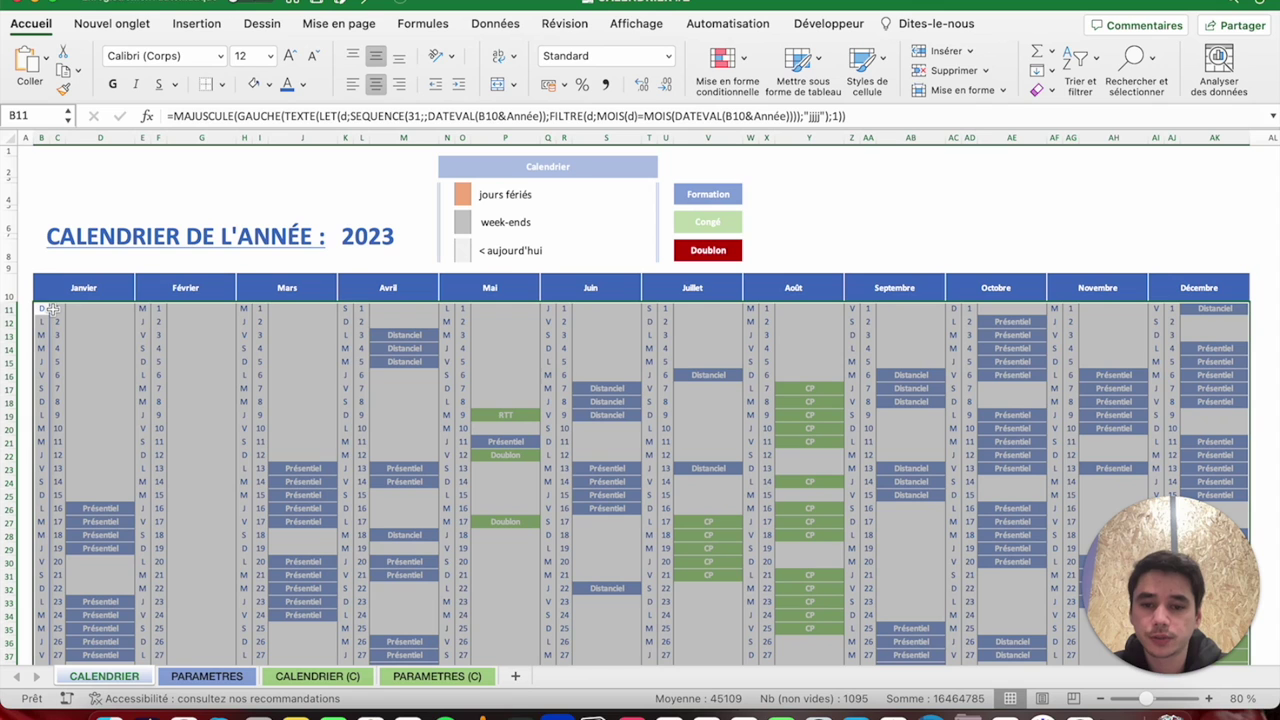
click(502, 456)
click(463, 455)
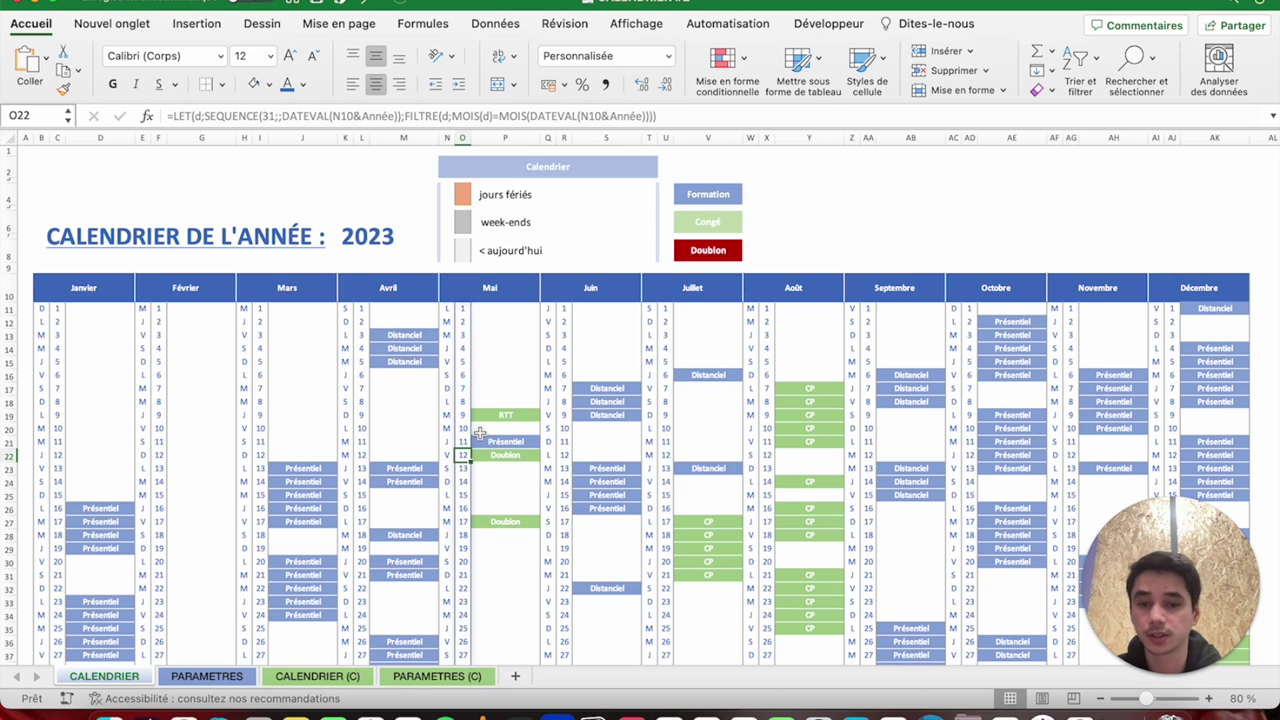
Select the whole calendar range from B11 and open Mise en forme conditionnelle.
click(42, 310)
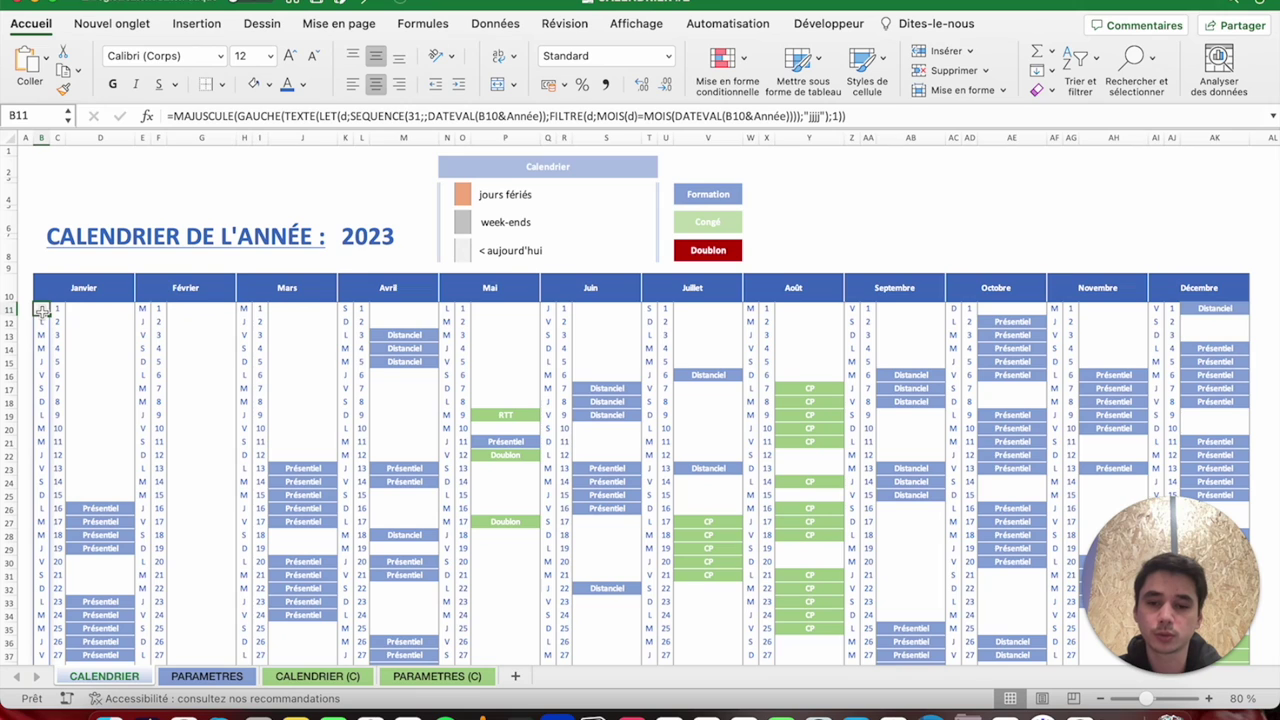
key(ctrl+shift+Right)
key(ctrl+shift+Down)
click(741, 60)
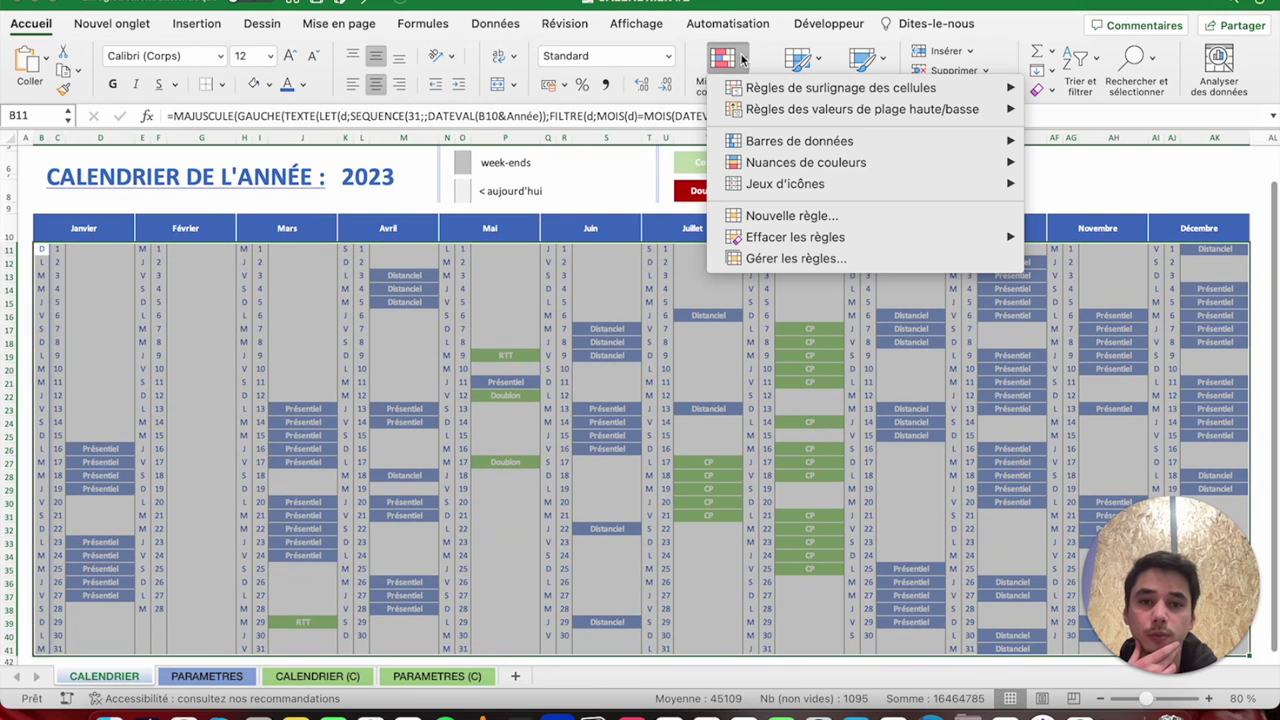
Move the =B11="Doublon" rule to the top of the rules manager and apply the new order.
click(786, 259)
click(423, 132)
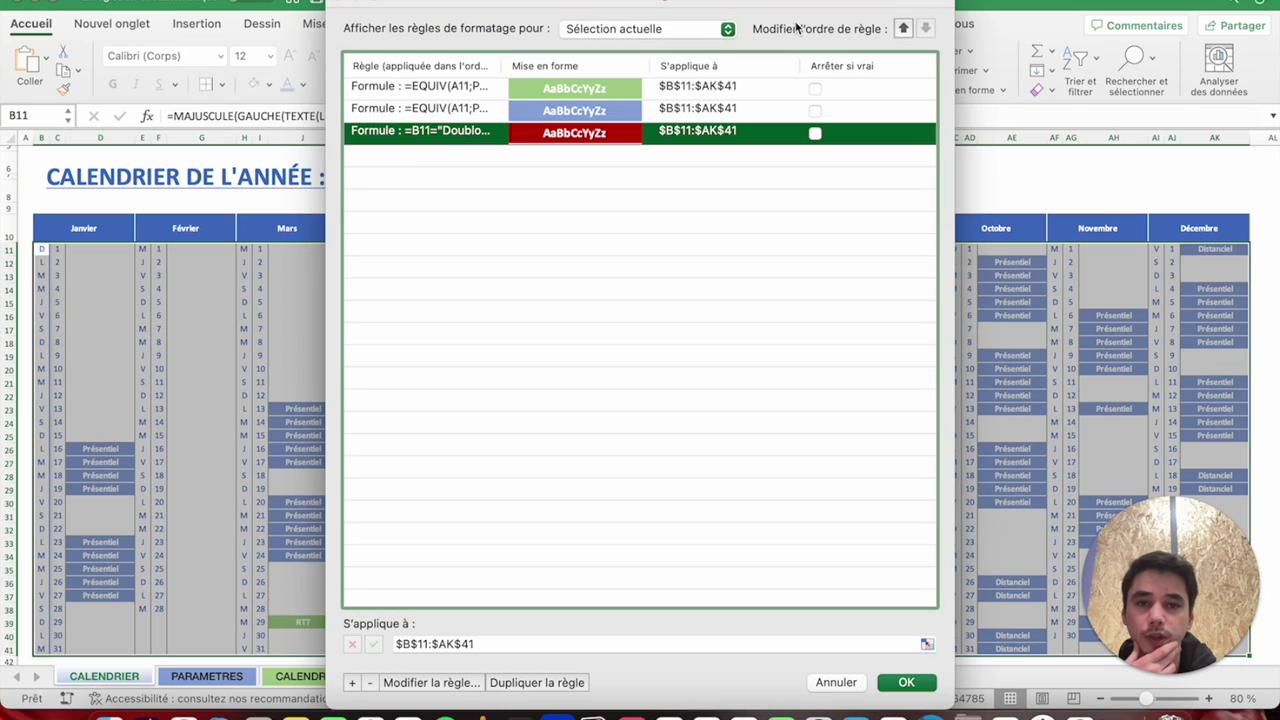
click(904, 28)
click(904, 28)
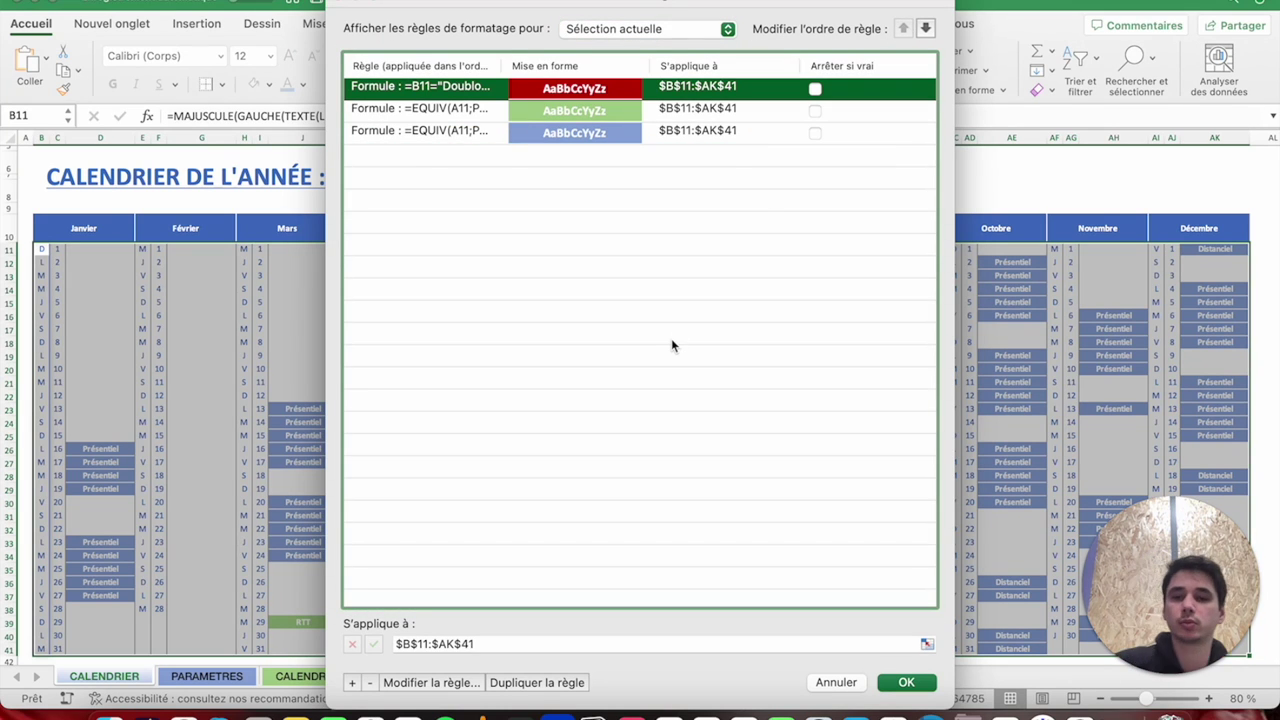
click(898, 683)
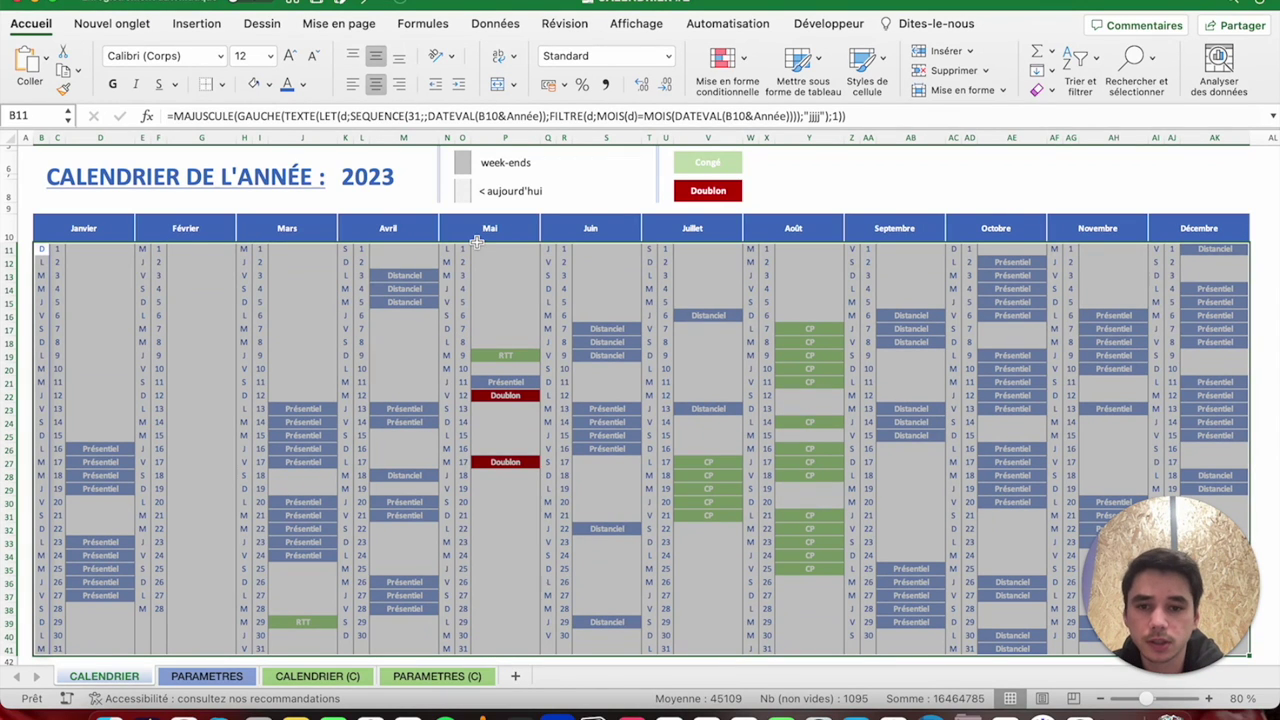
scroll(295, 460, up, 3)
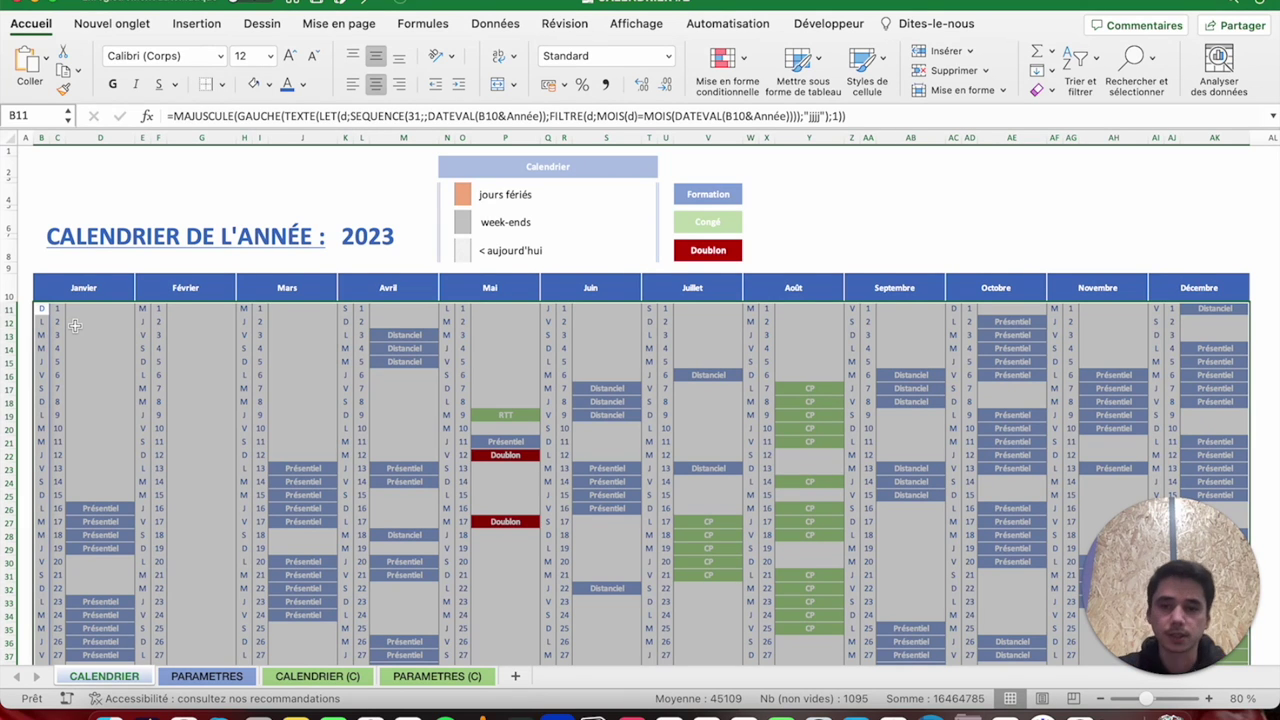
scroll(615, 345, up, 1)
scroll(615, 345, down, 1)
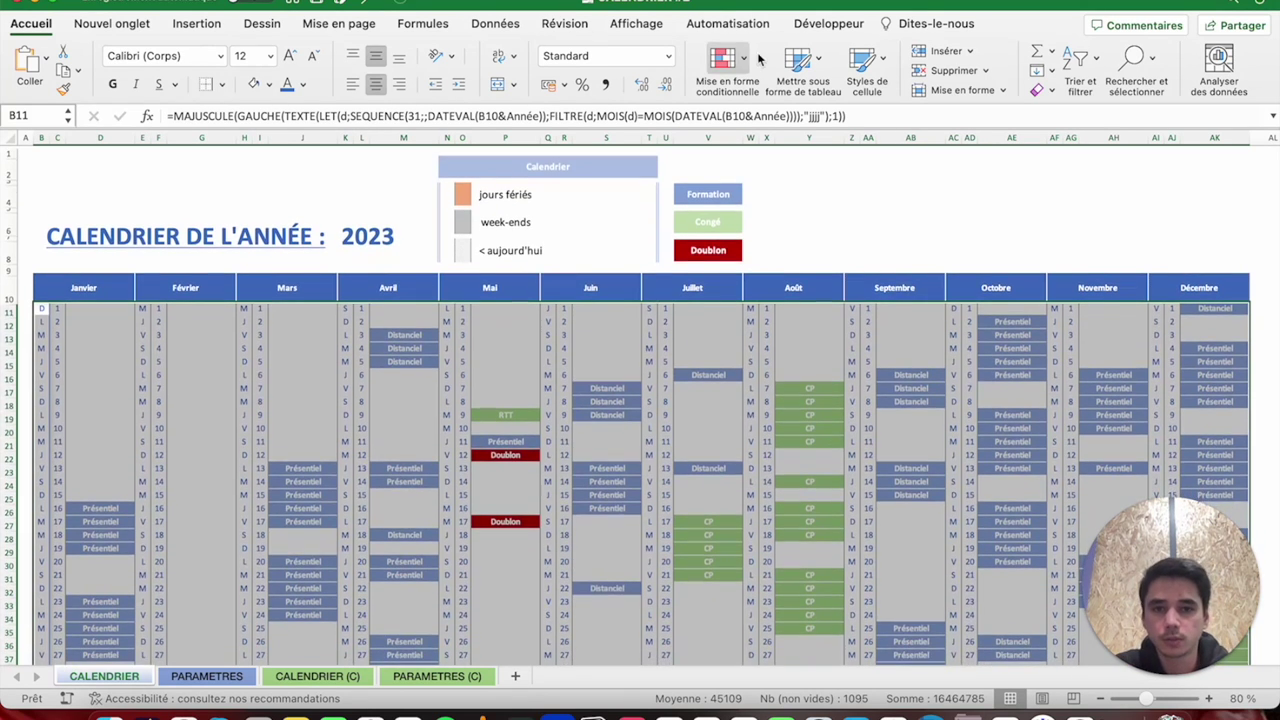
click(744, 62)
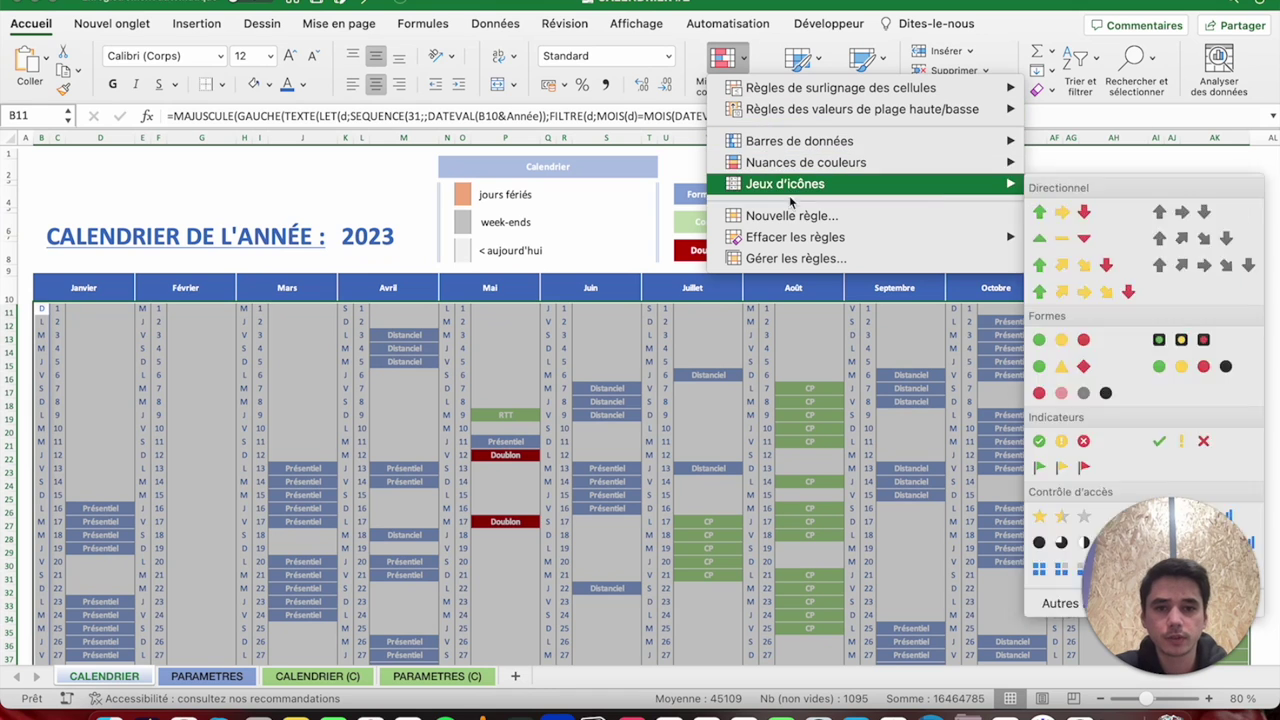
Start a classic formula rule =OU(B11="S";B11="D") to detect weekend days.
click(789, 214)
click(583, 158)
click(585, 238)
click(528, 206)
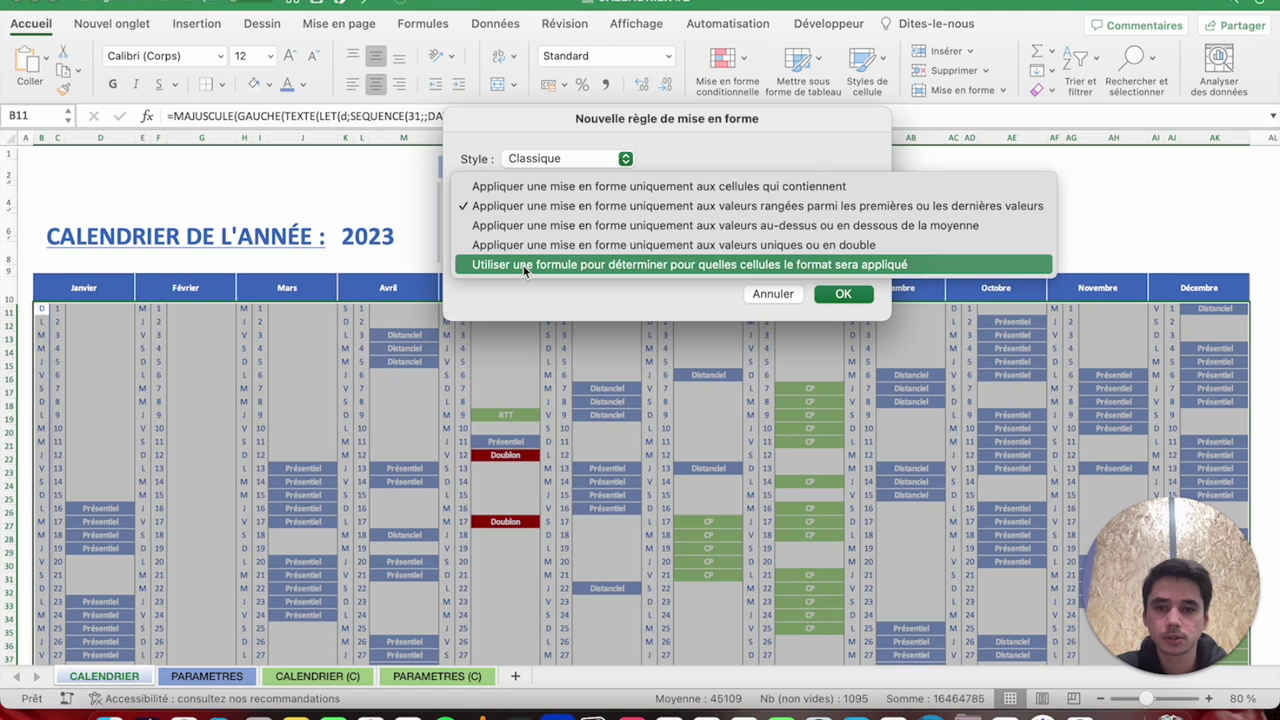
click(528, 262)
click(531, 229)
text(=OU(B11="S";)
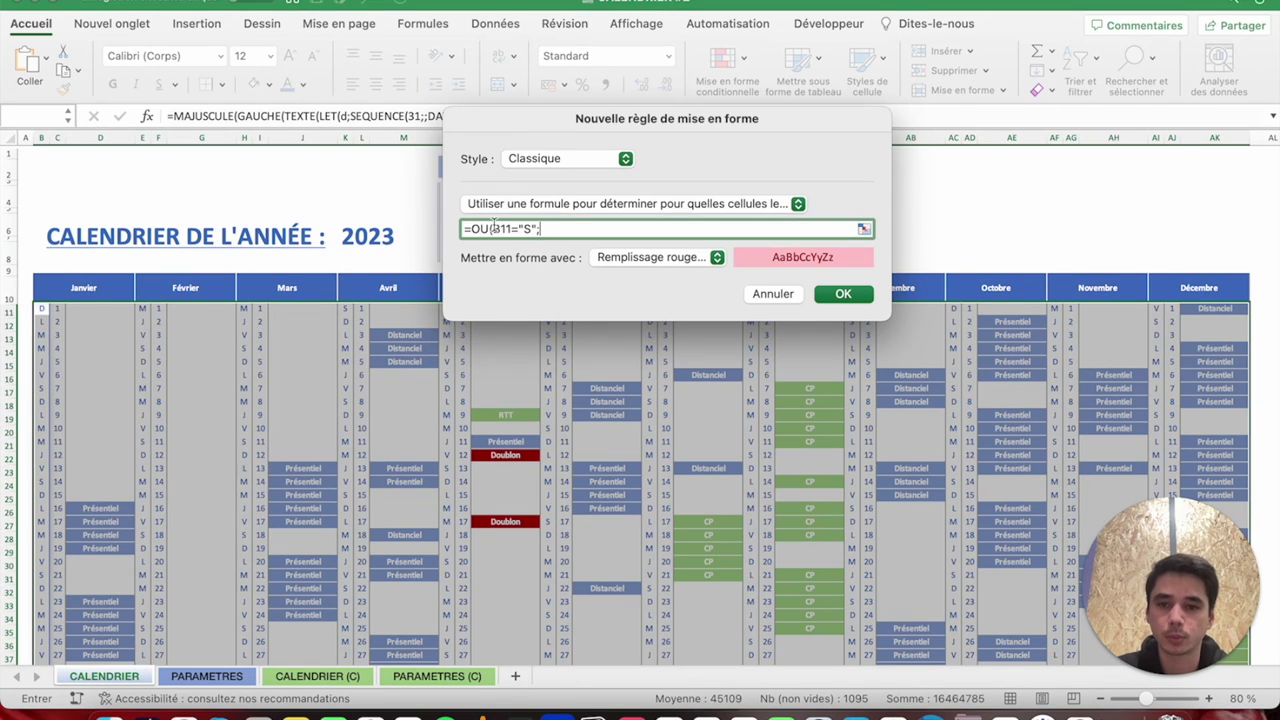
drag(491, 228, 541, 228)
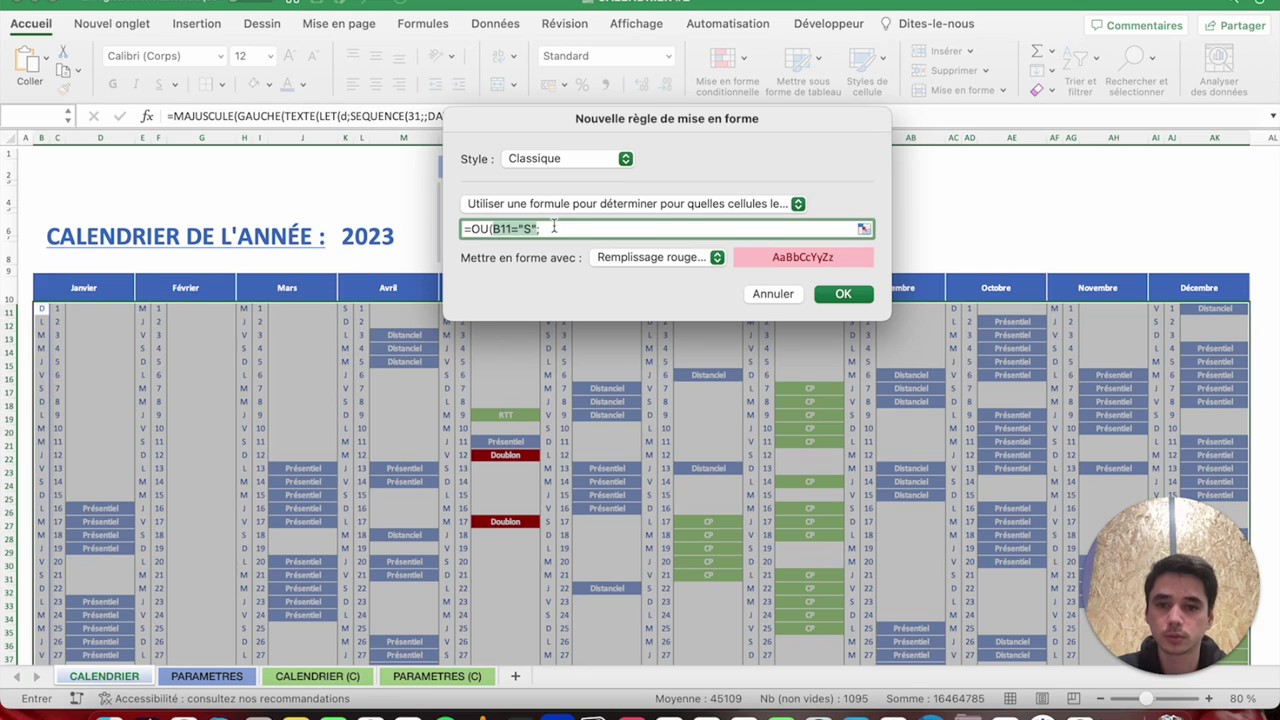
click(546, 228)
text(B11="D)
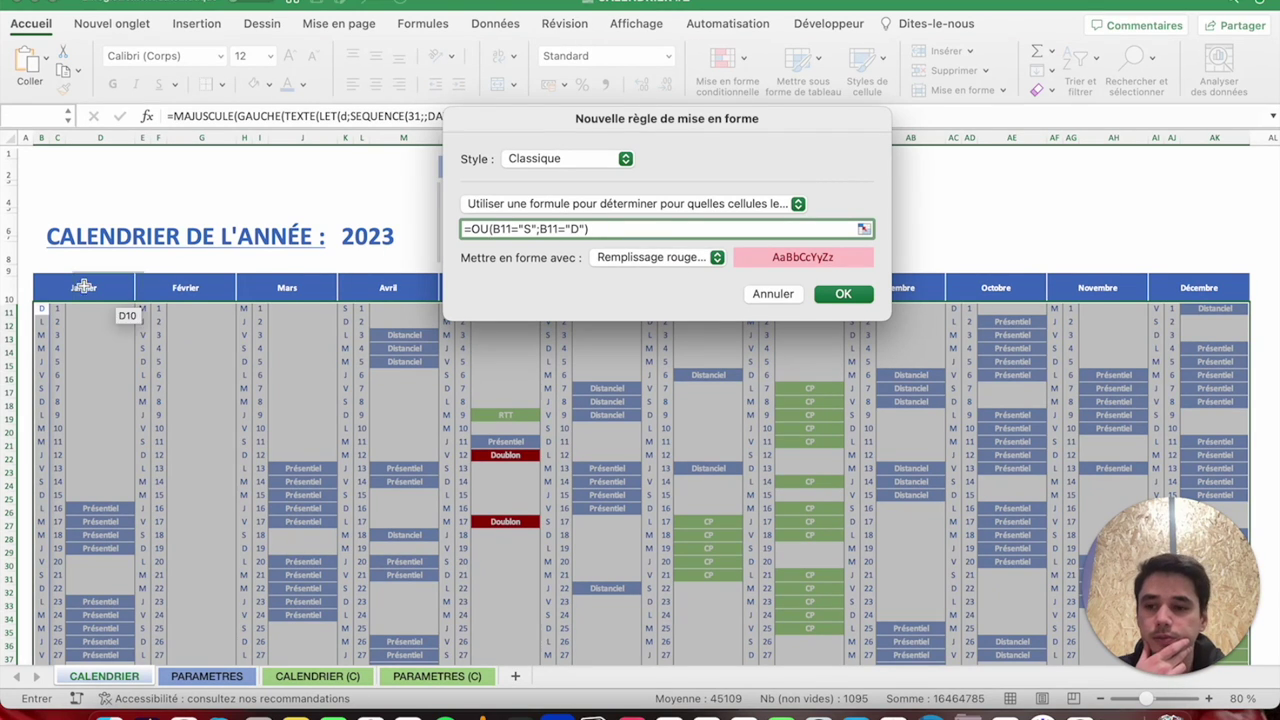
Format weekend days with a white border, bold white text and a grey fill, and confirm the rule.
click(651, 257)
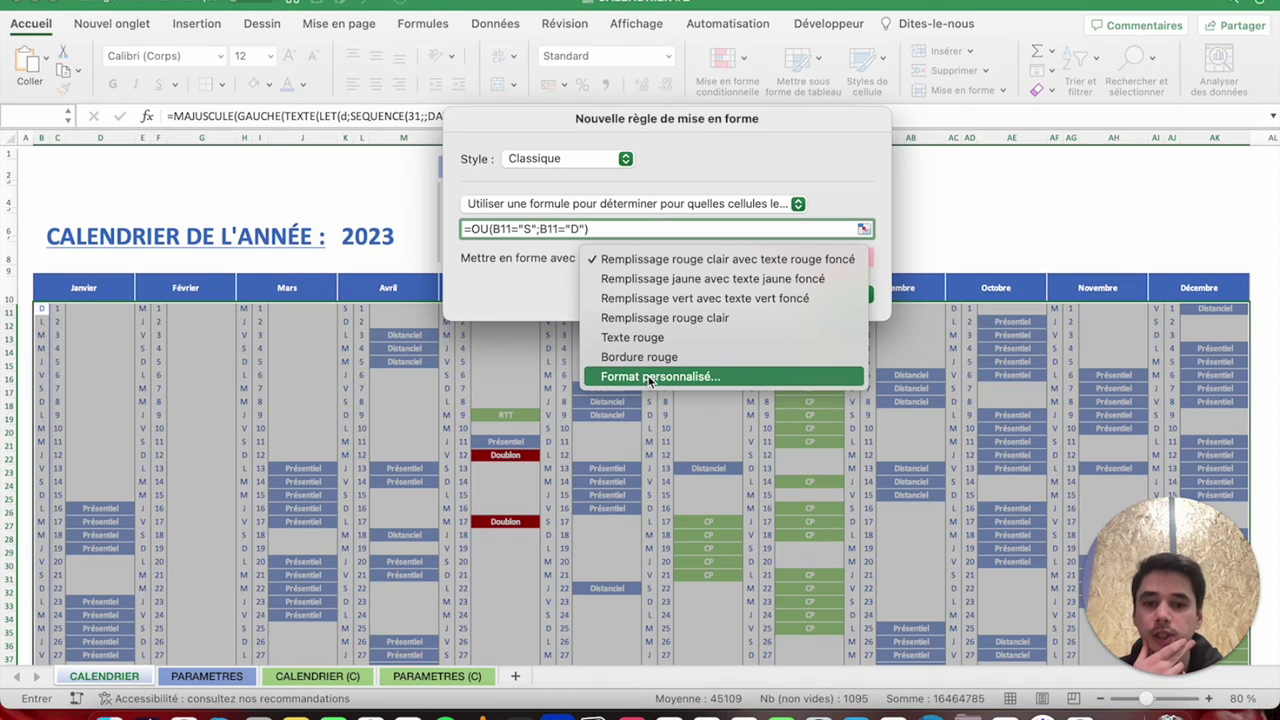
click(651, 377)
click(712, 77)
click(455, 345)
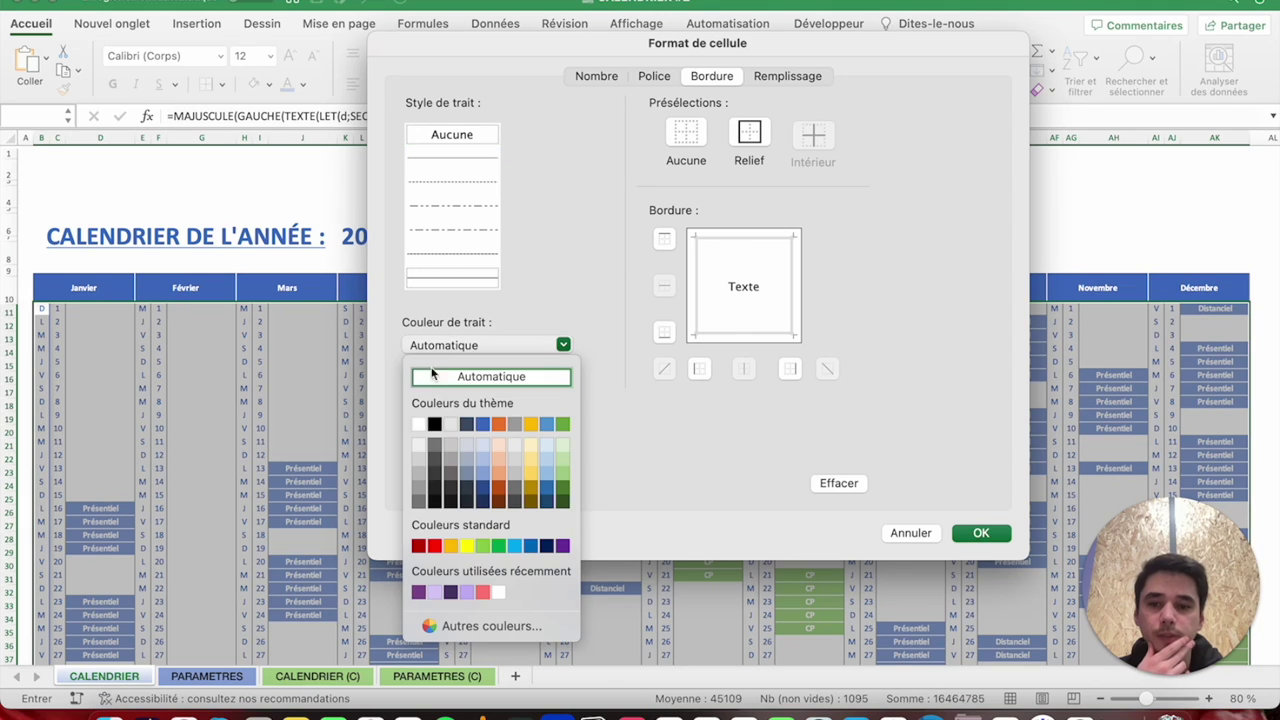
click(414, 418)
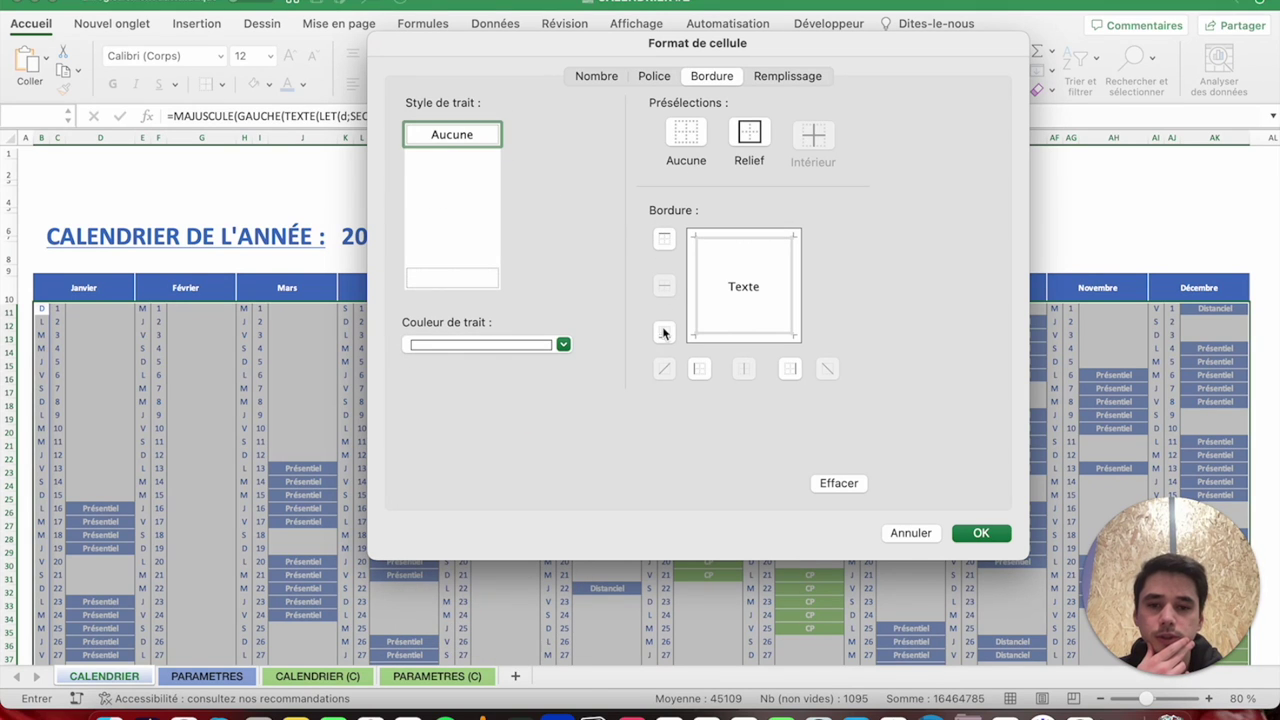
click(658, 79)
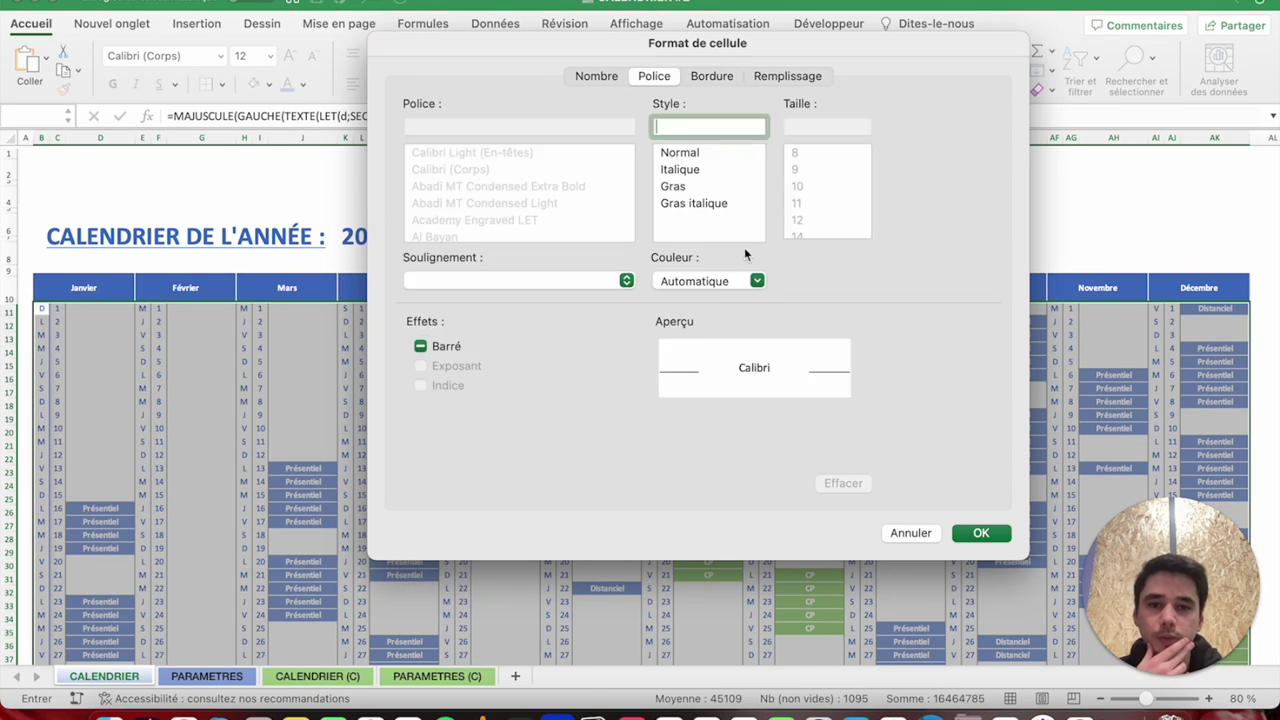
click(690, 189)
click(707, 281)
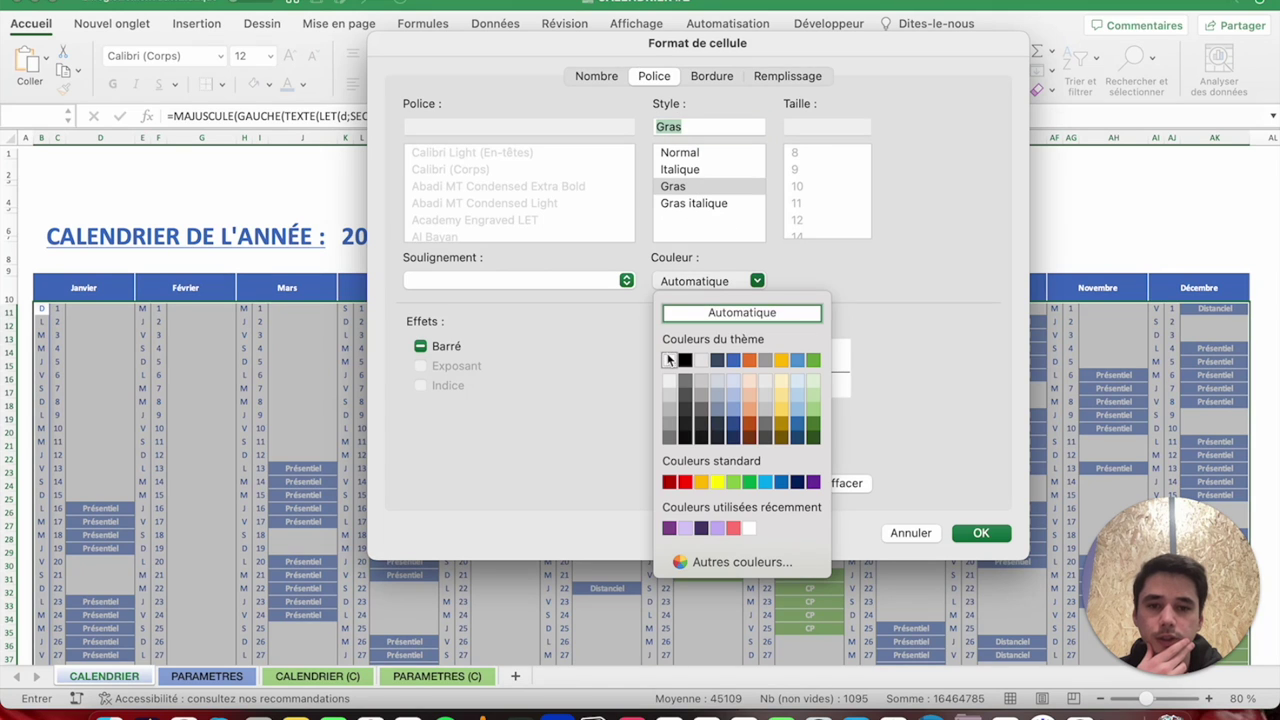
click(669, 360)
click(788, 76)
click(561, 145)
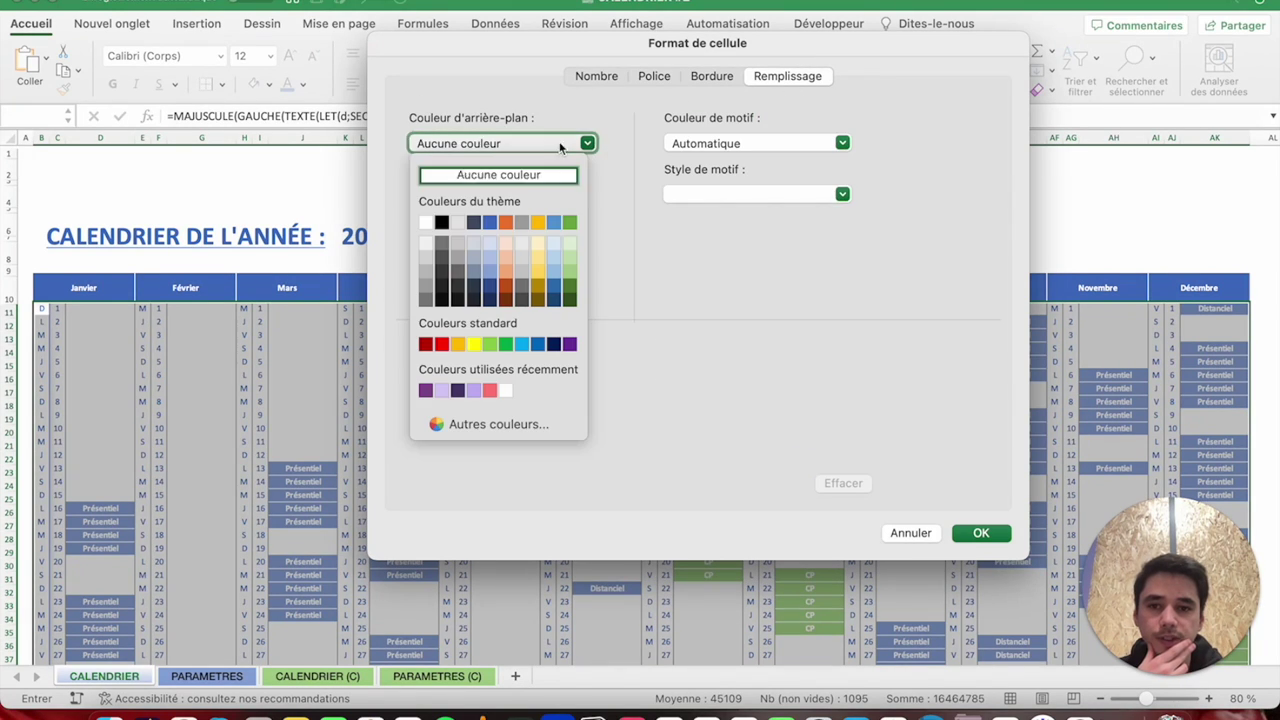
click(522, 270)
click(980, 534)
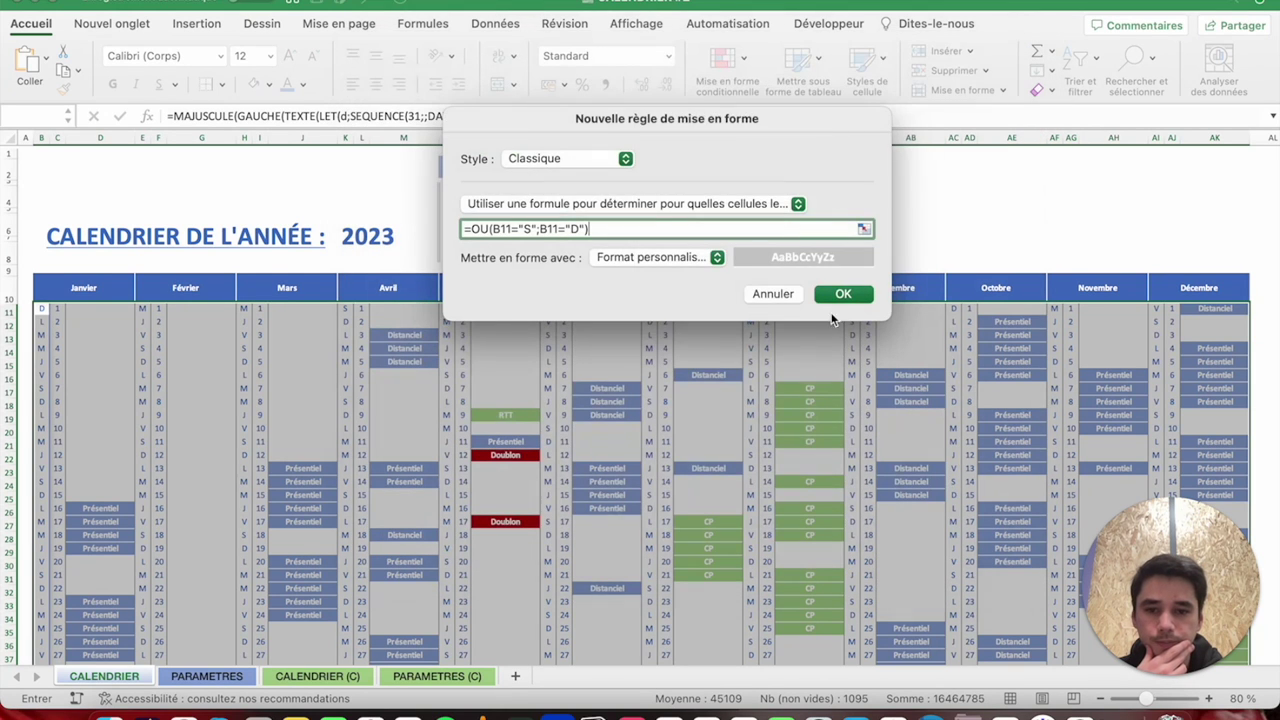
click(830, 294)
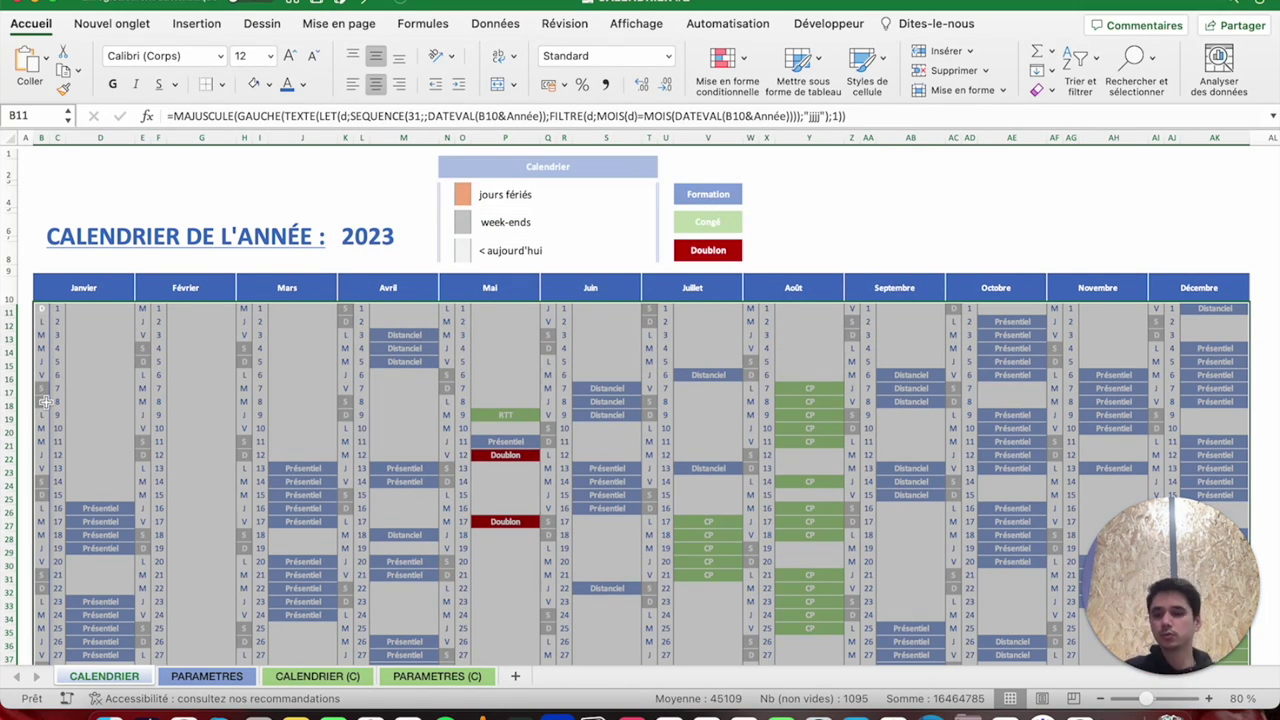
Reselect the calendar from B11 and add a JOURSEM(B11;2)>5 test to the weekend rule.
click(78, 347)
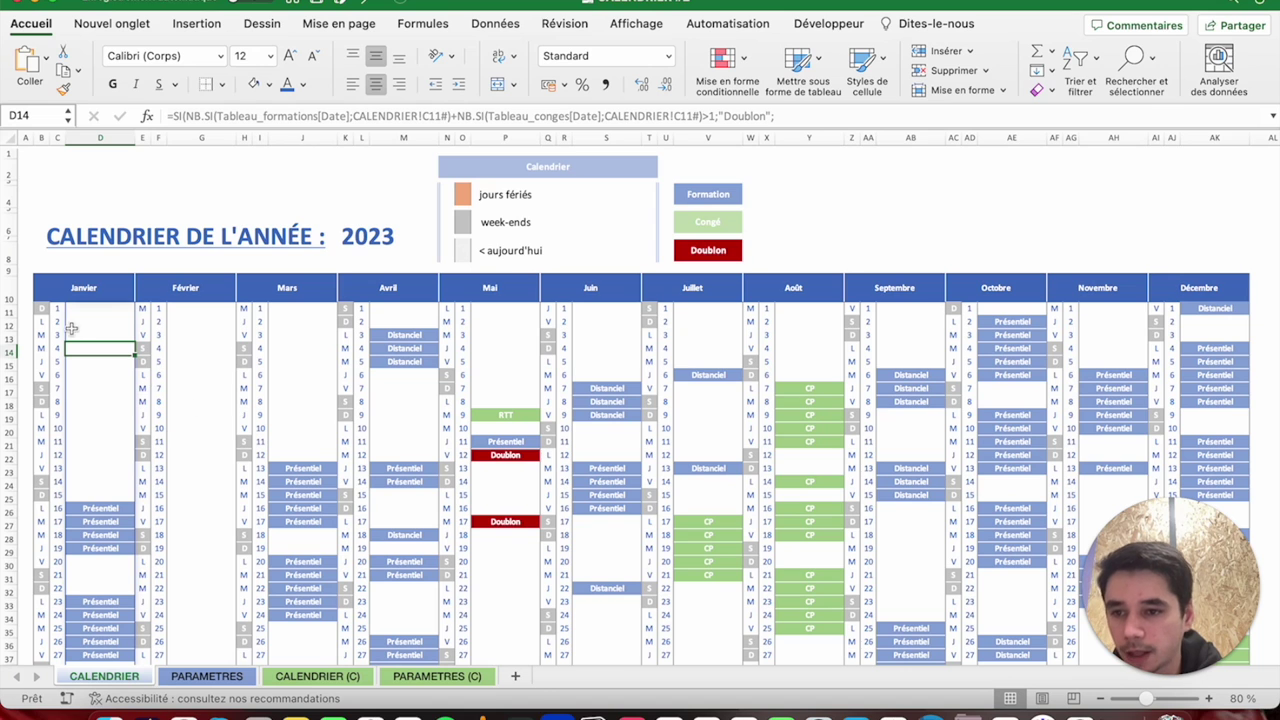
click(42, 309)
key(ctrl+shift+Right)
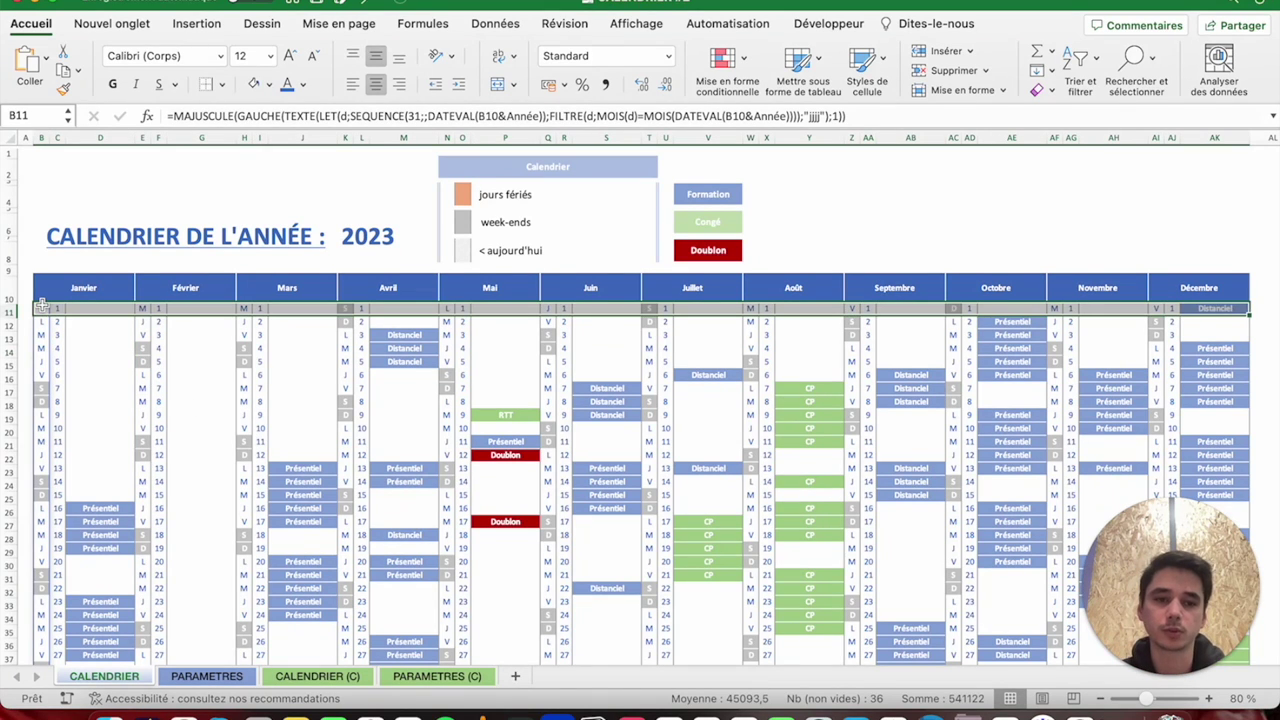
key(ctrl+shift+Down)
click(722, 60)
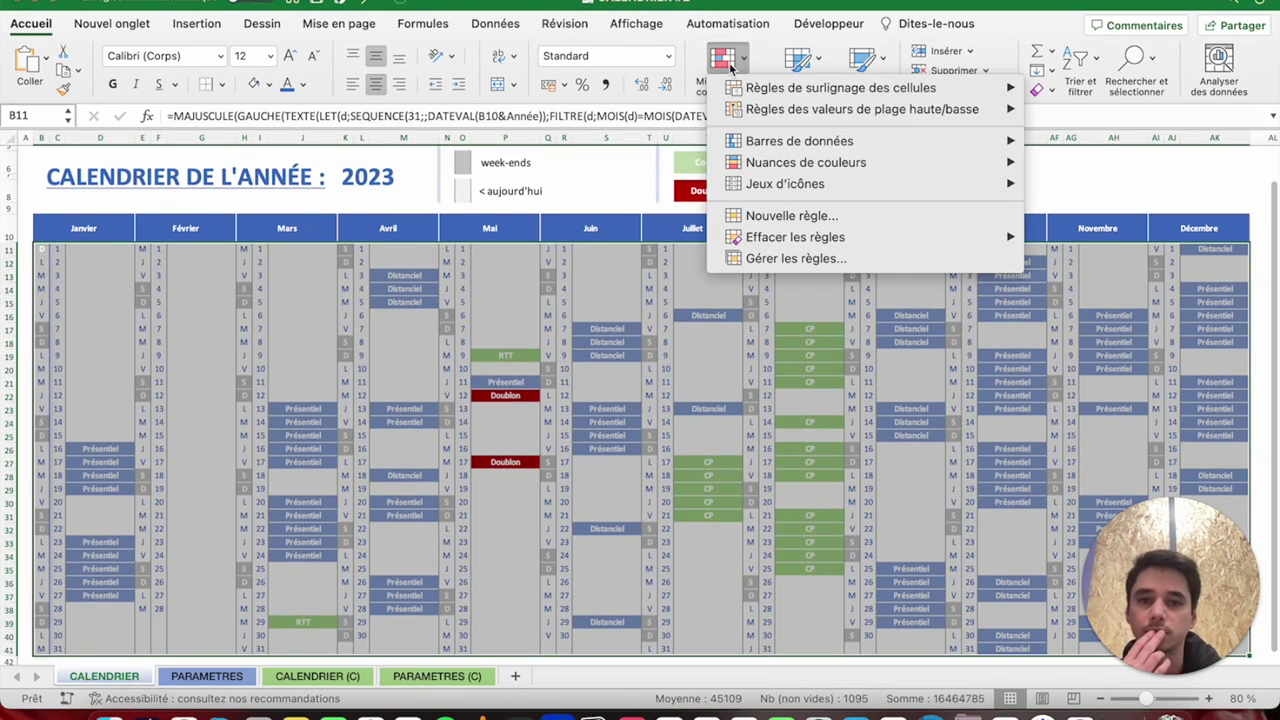
click(776, 258)
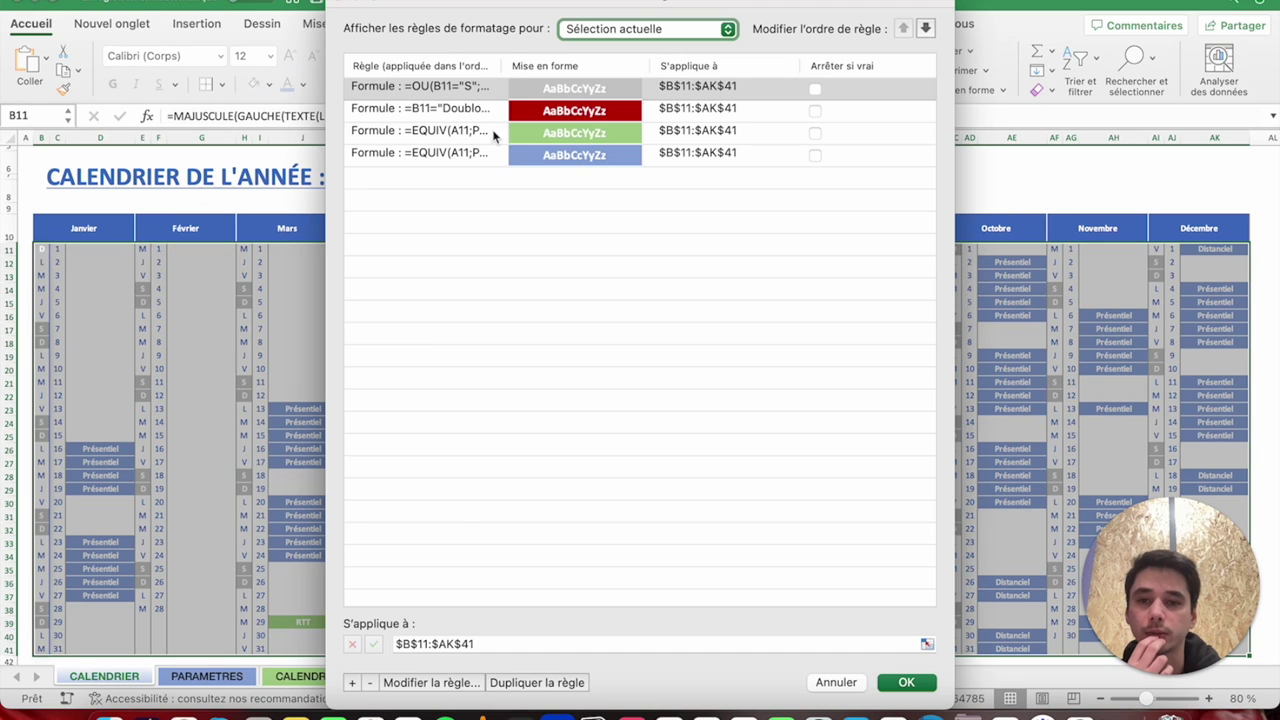
click(409, 682)
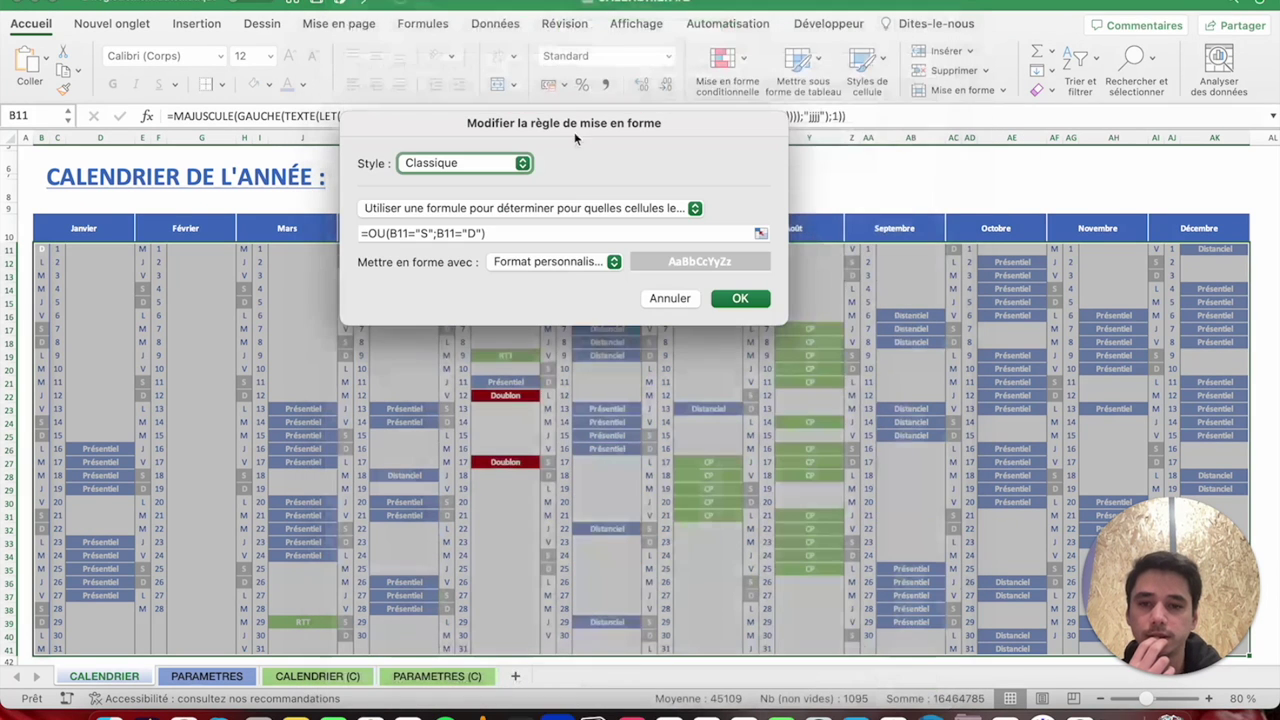
click(483, 235)
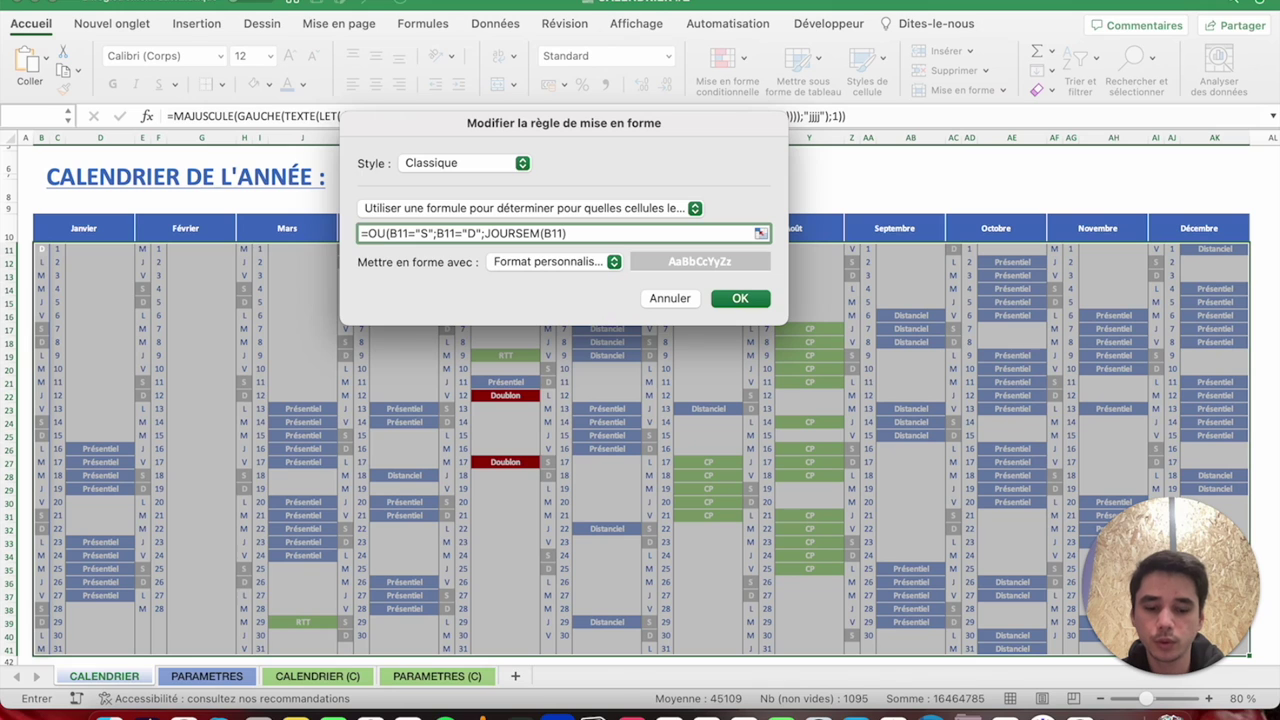
text(;2))
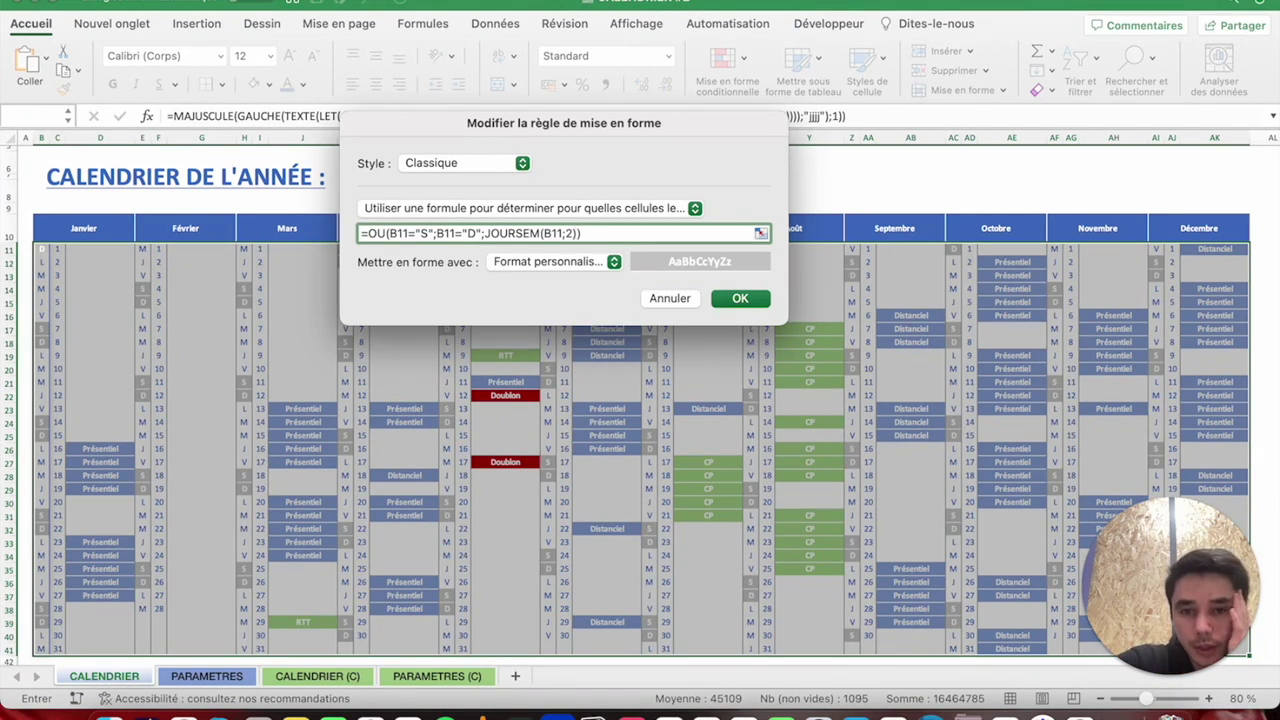
text(>)
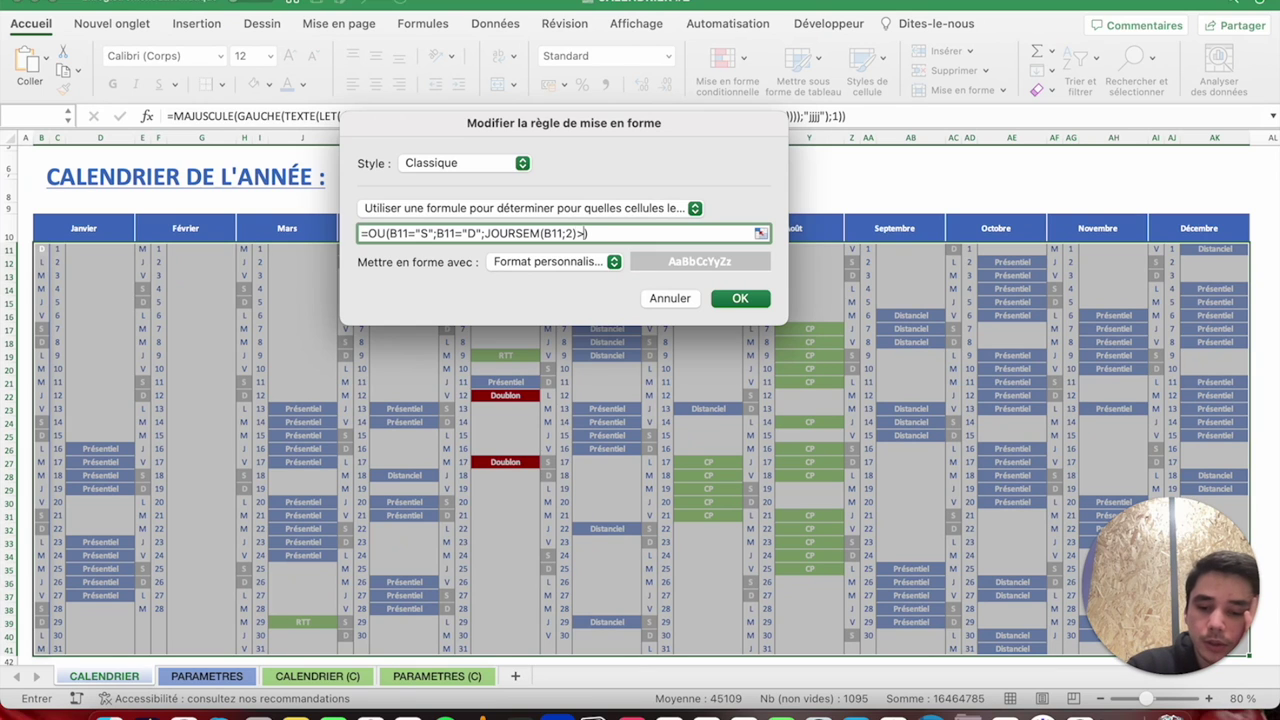
text(5)
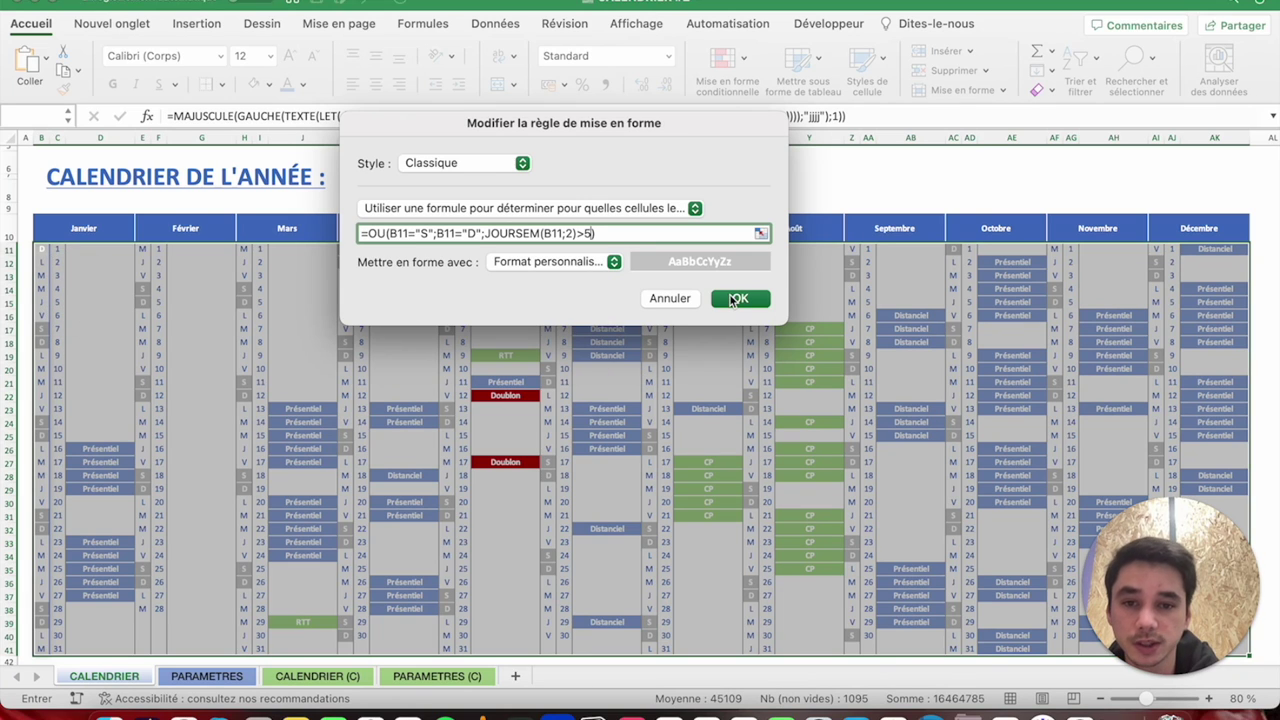
click(737, 297)
click(906, 682)
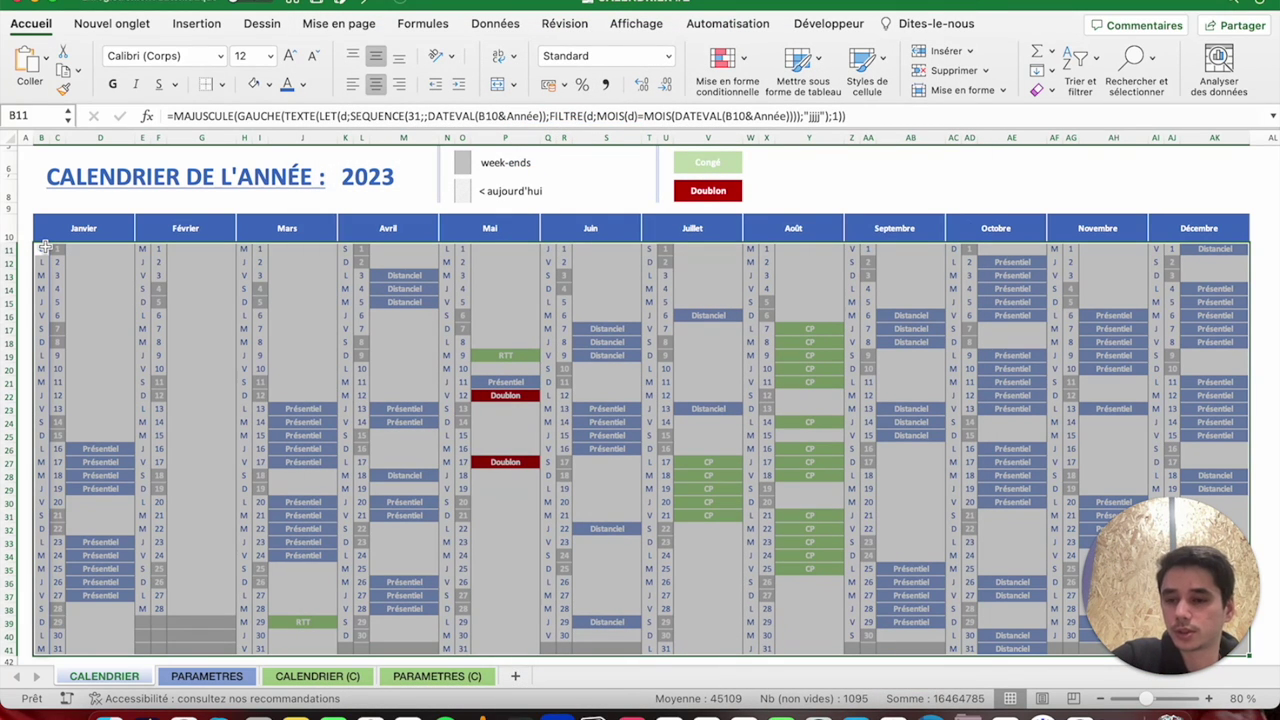
Wrap the JOURSEM test as SIERREUR(JOURSEM(B11;2)>5;"X") in the weekend rule and apply it.
click(729, 64)
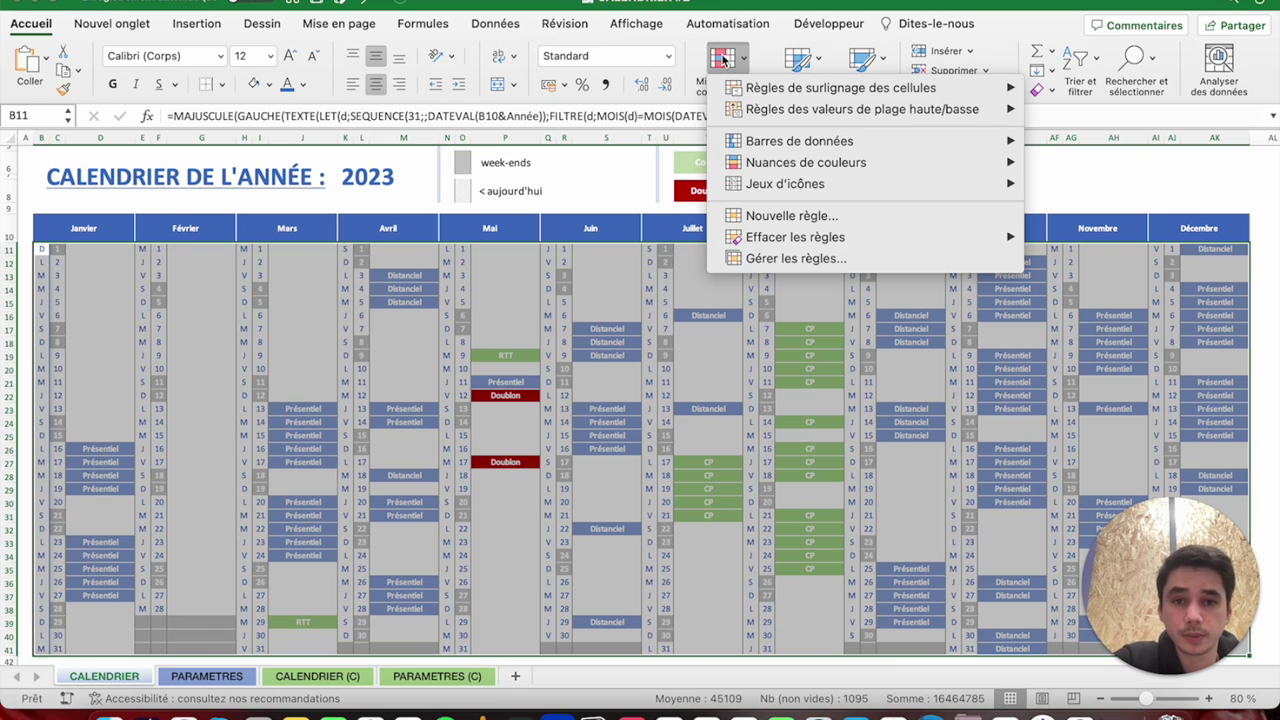
click(760, 257)
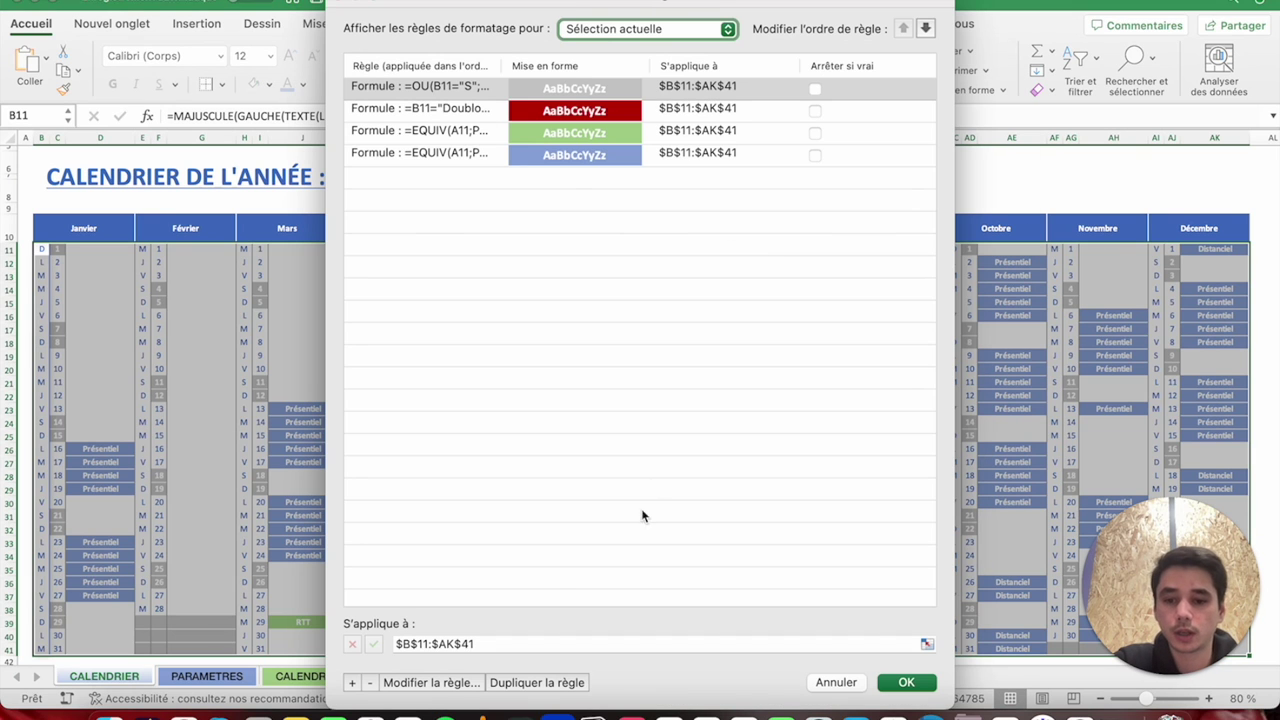
click(468, 682)
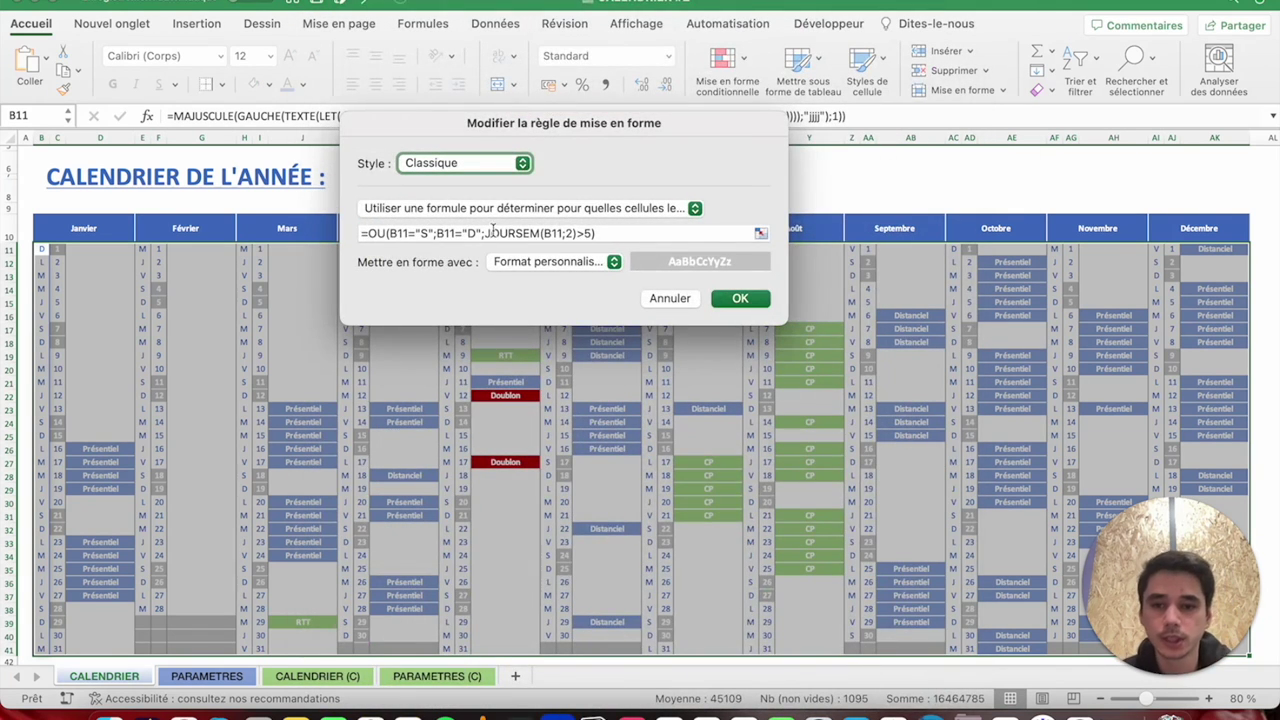
click(487, 232)
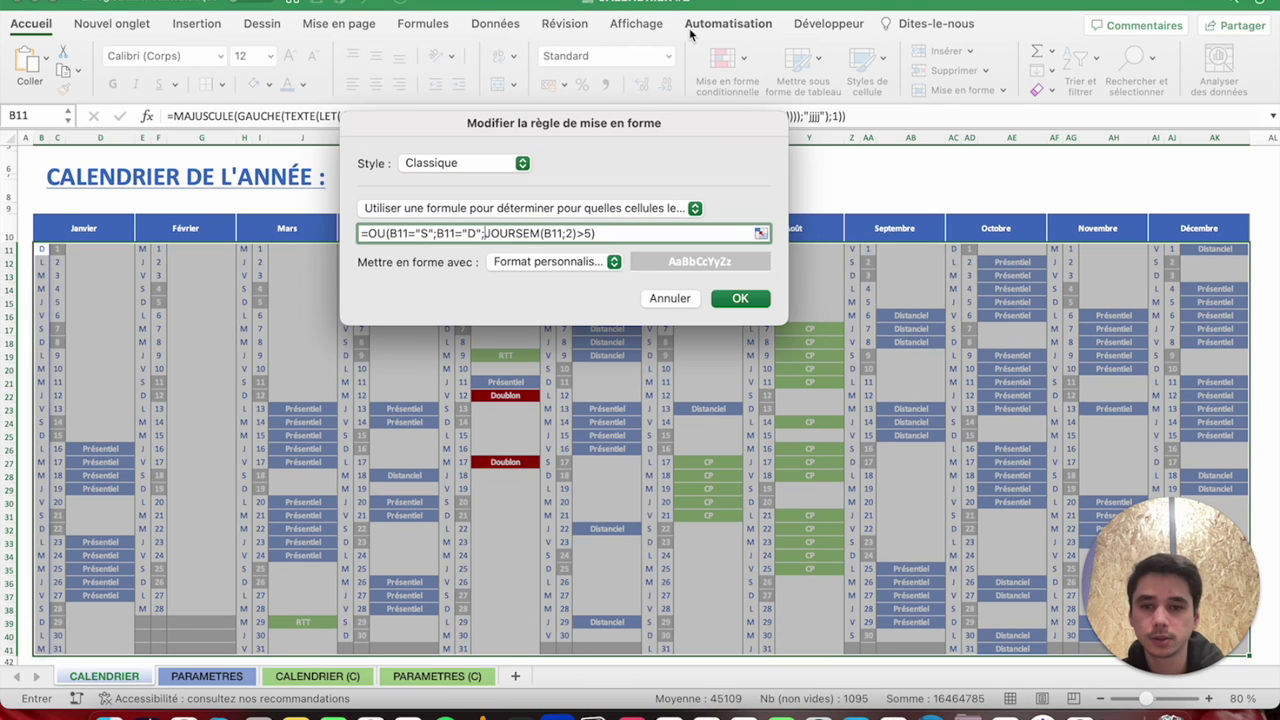
text(SIERREUR)
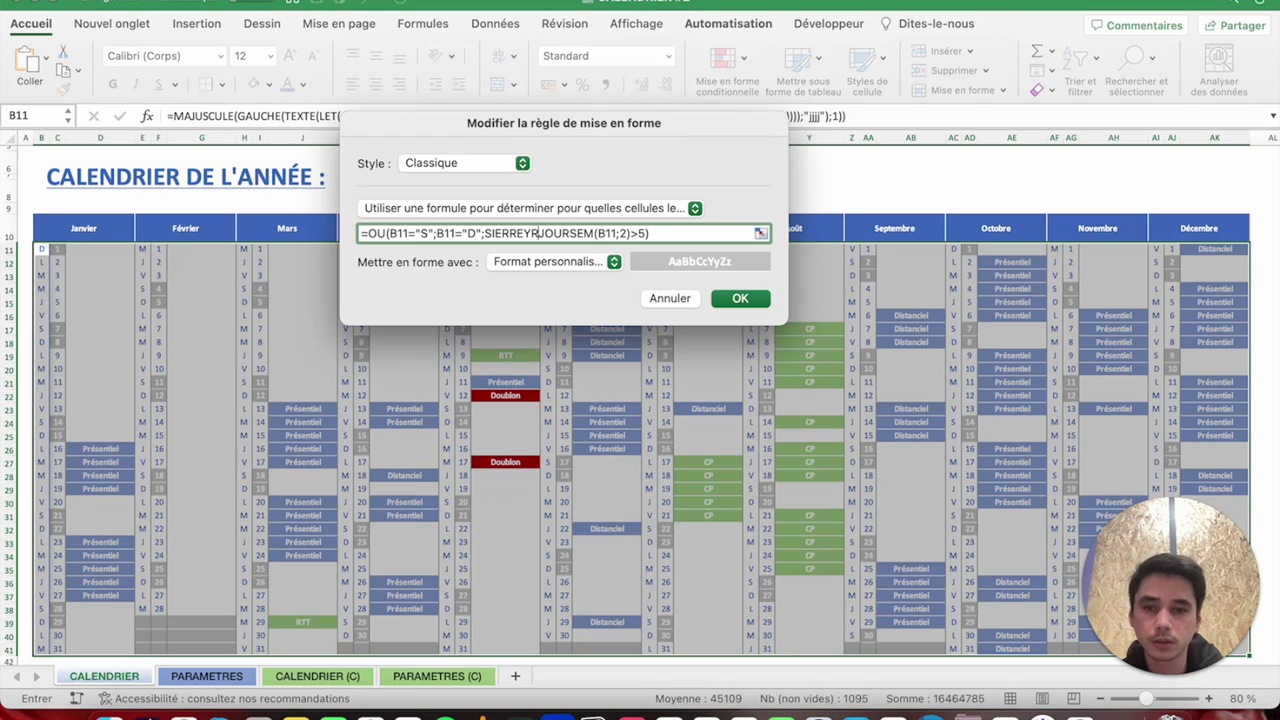
text(()
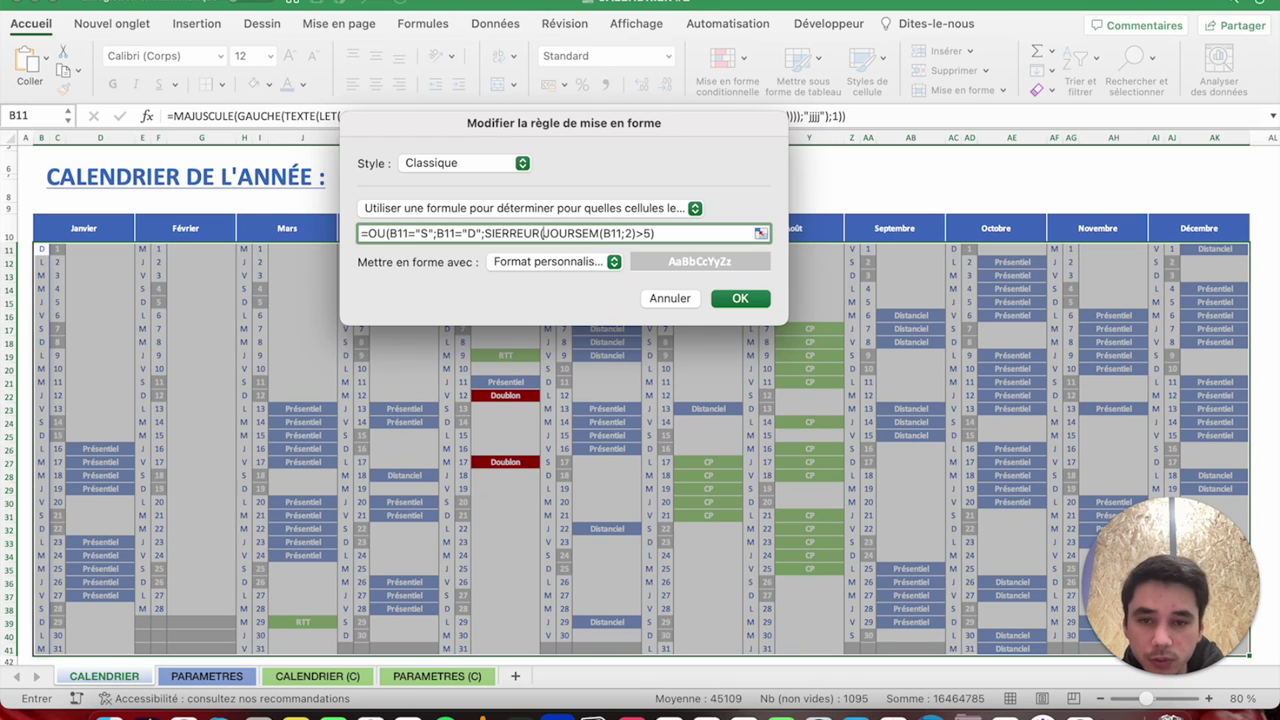
drag(543, 233, 653, 233)
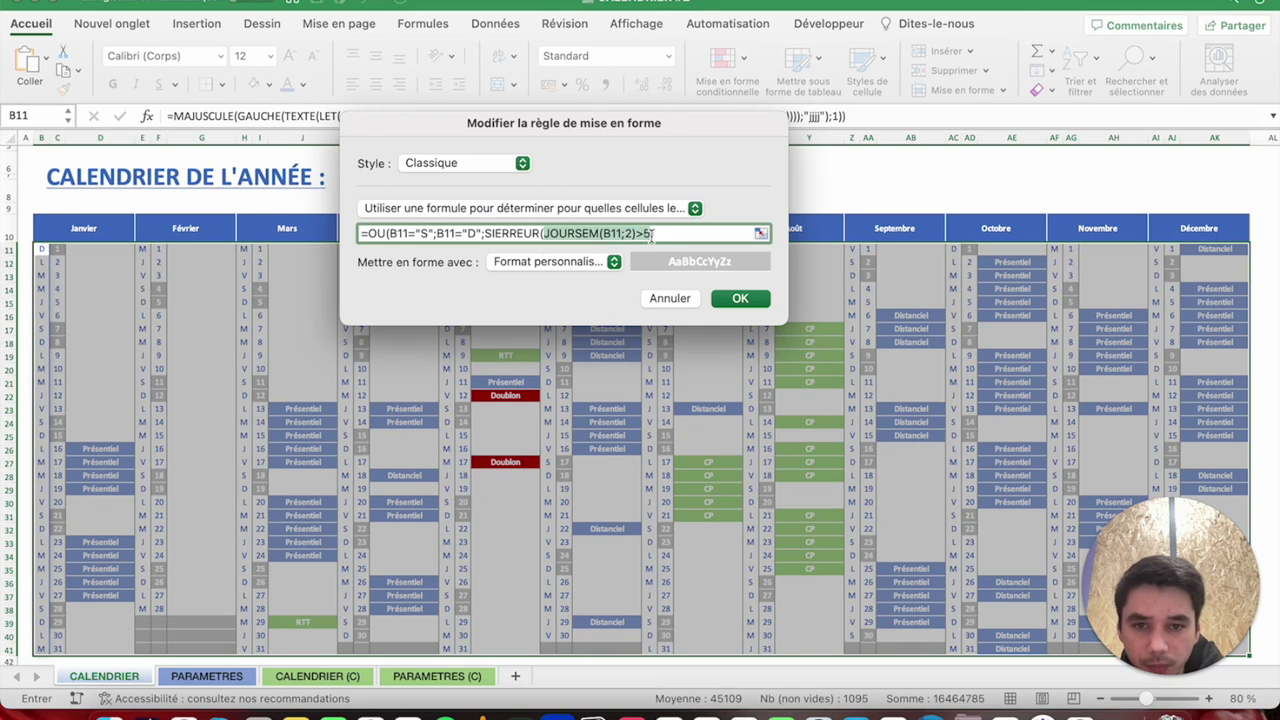
click(652, 233)
text(;)
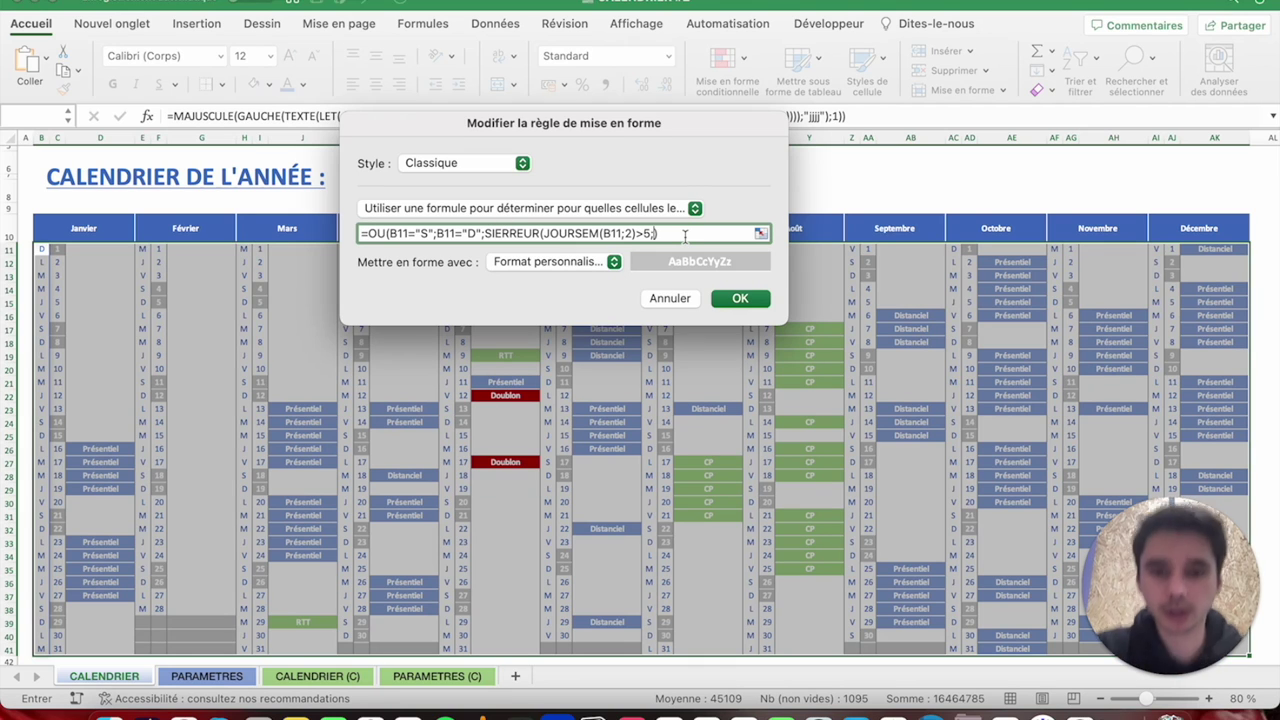
text("X"))
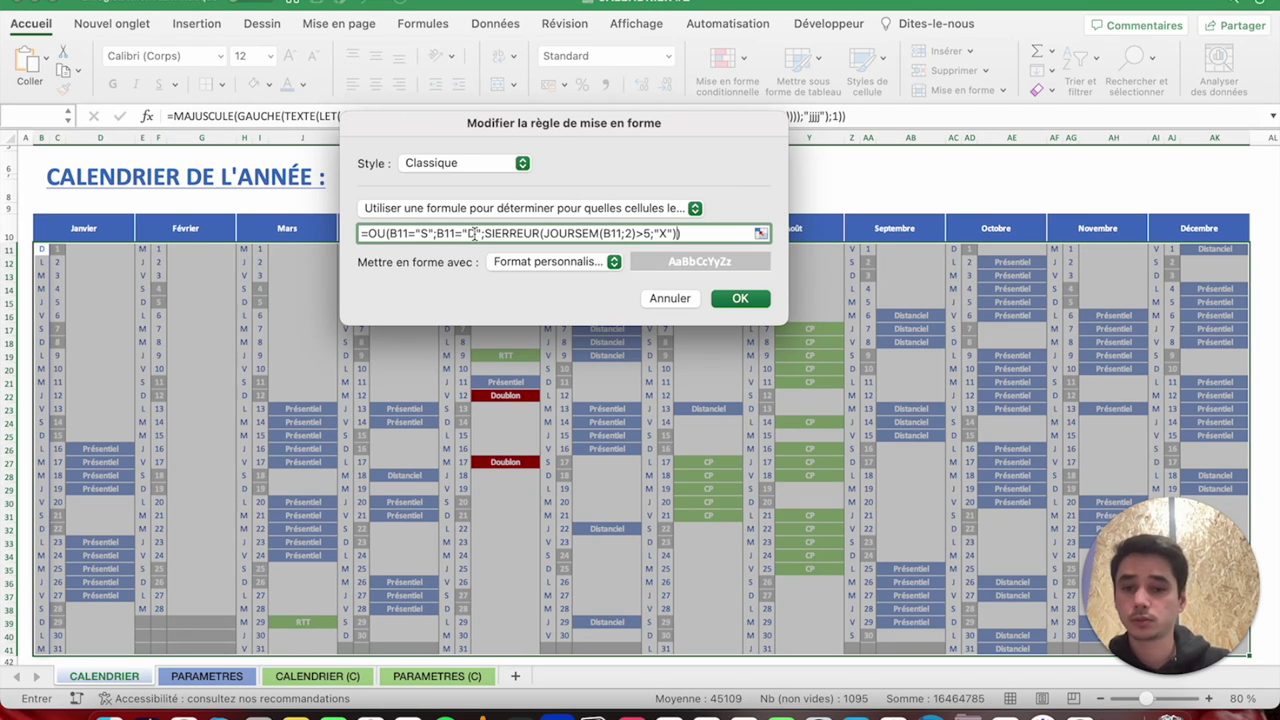
drag(485, 233, 678, 233)
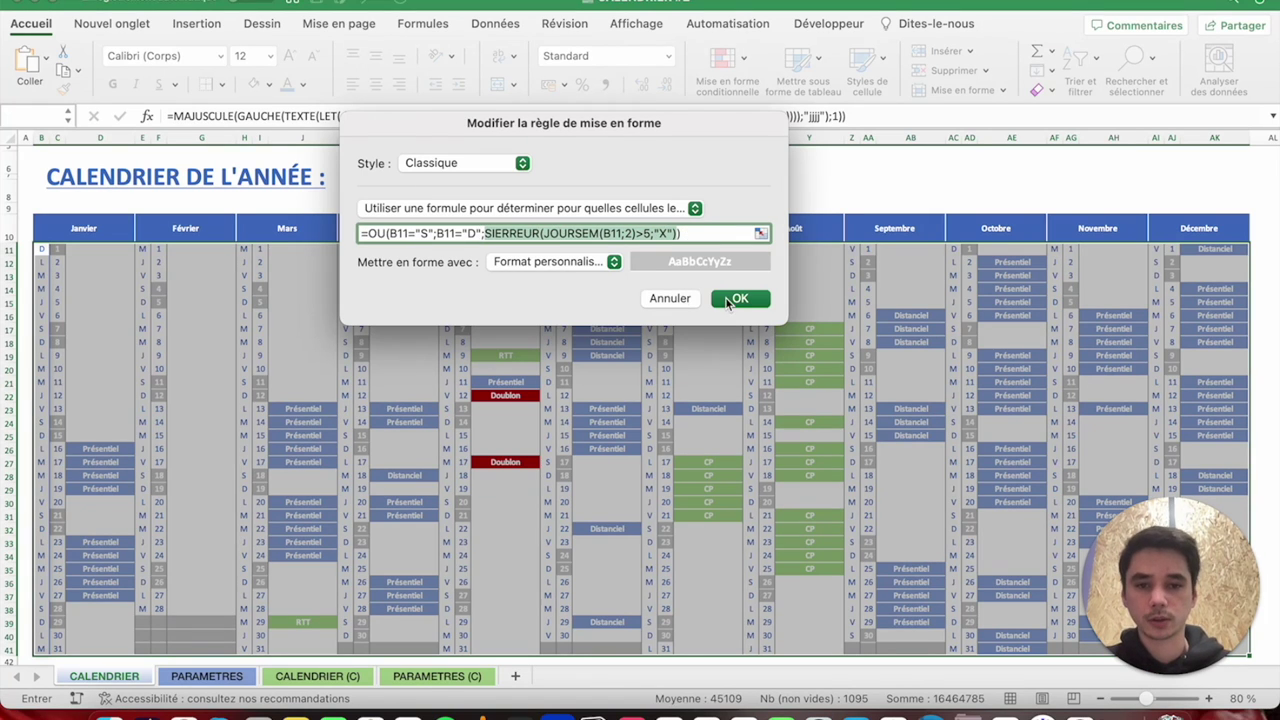
click(736, 299)
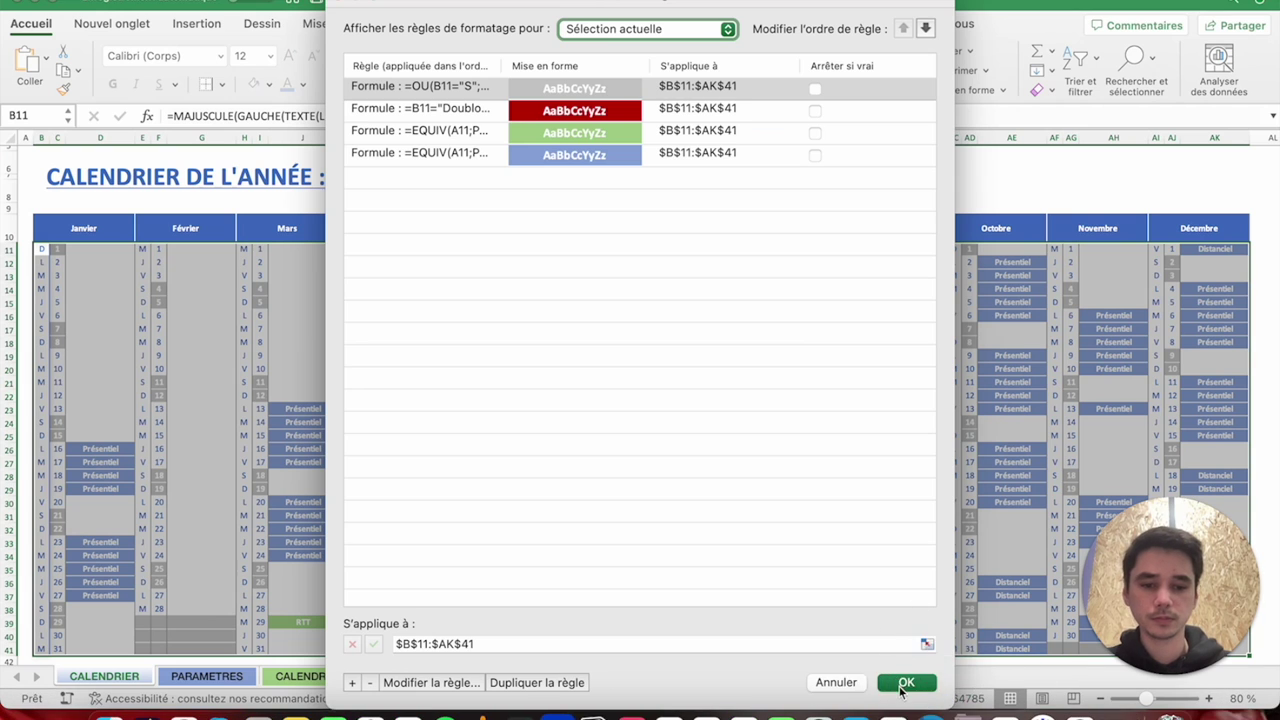
click(906, 682)
click(176, 303)
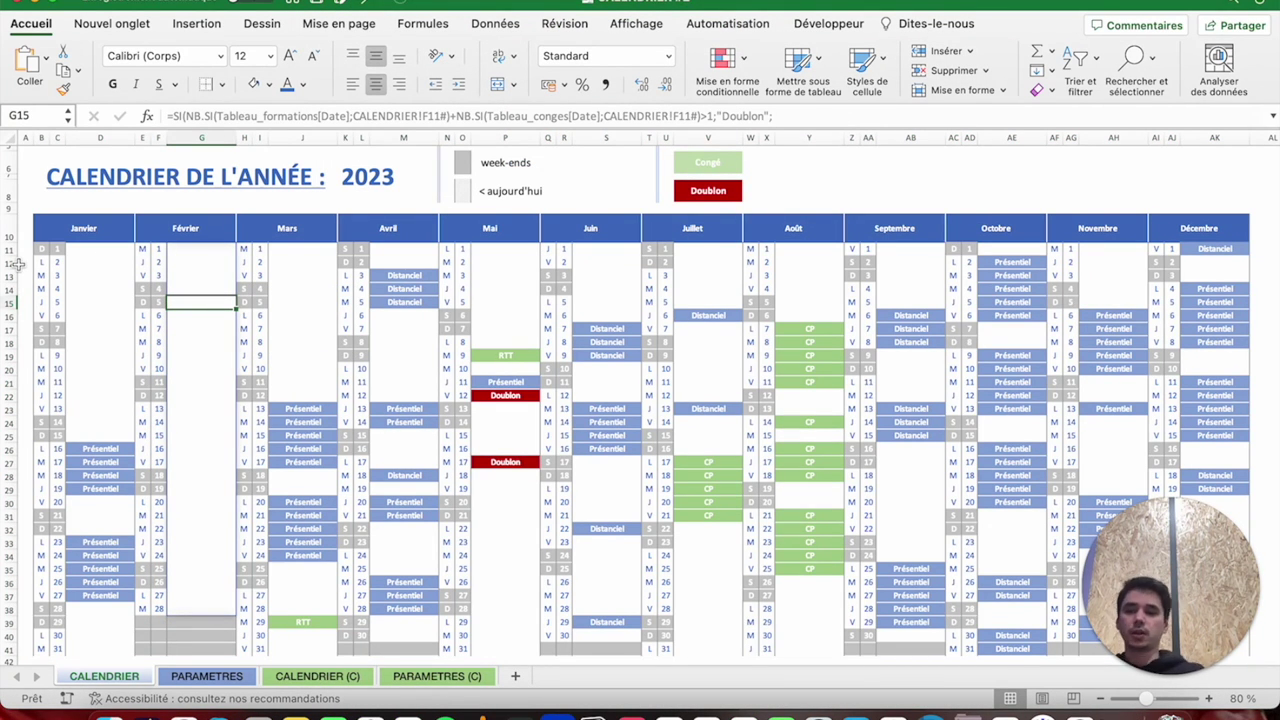
Check the blank cell after 28 February, then select the calendar from B11 and open the rules manager.
scroll(158, 312, down, 5)
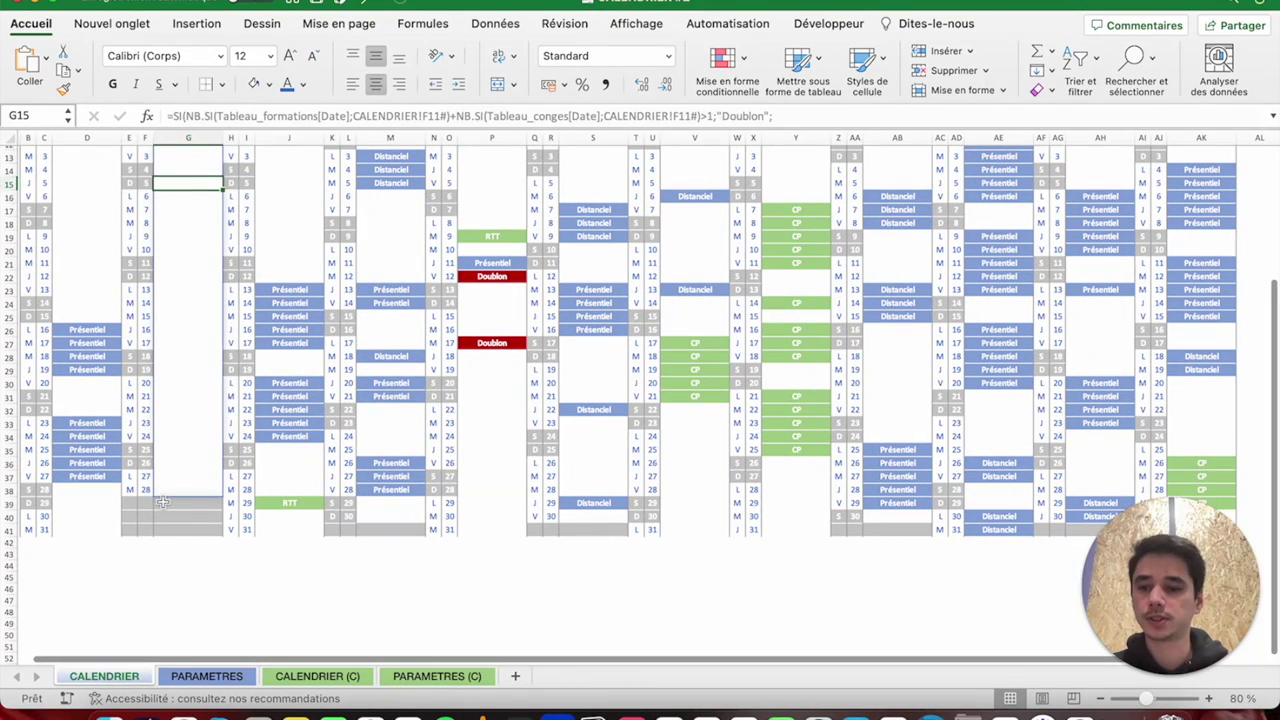
click(162, 502)
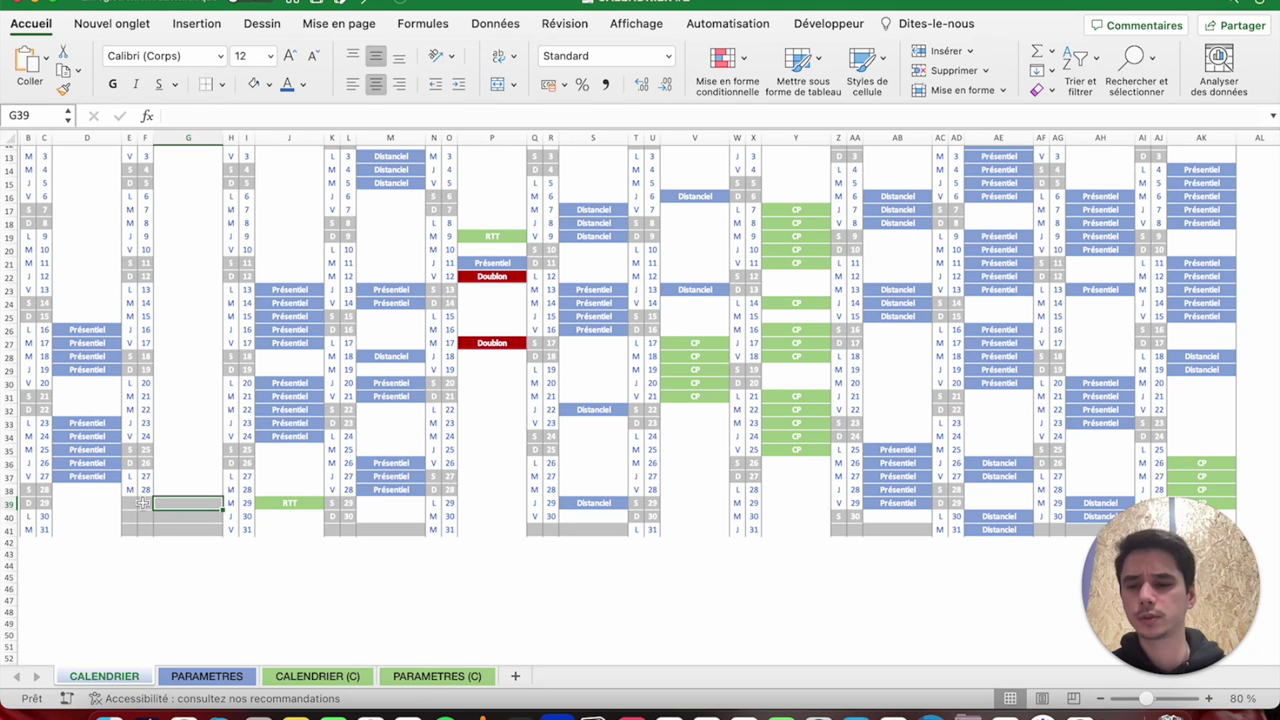
scroll(143, 503, up, 10)
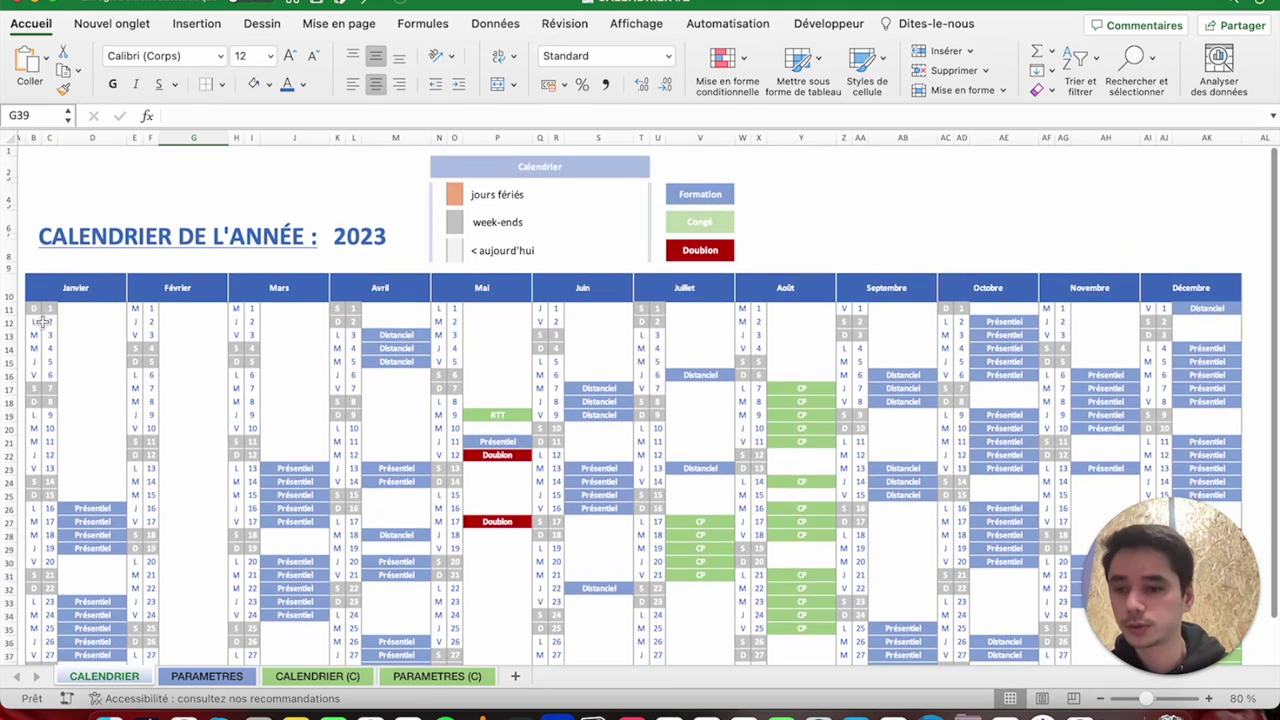
click(33, 300)
drag(33, 300, 1240, 662)
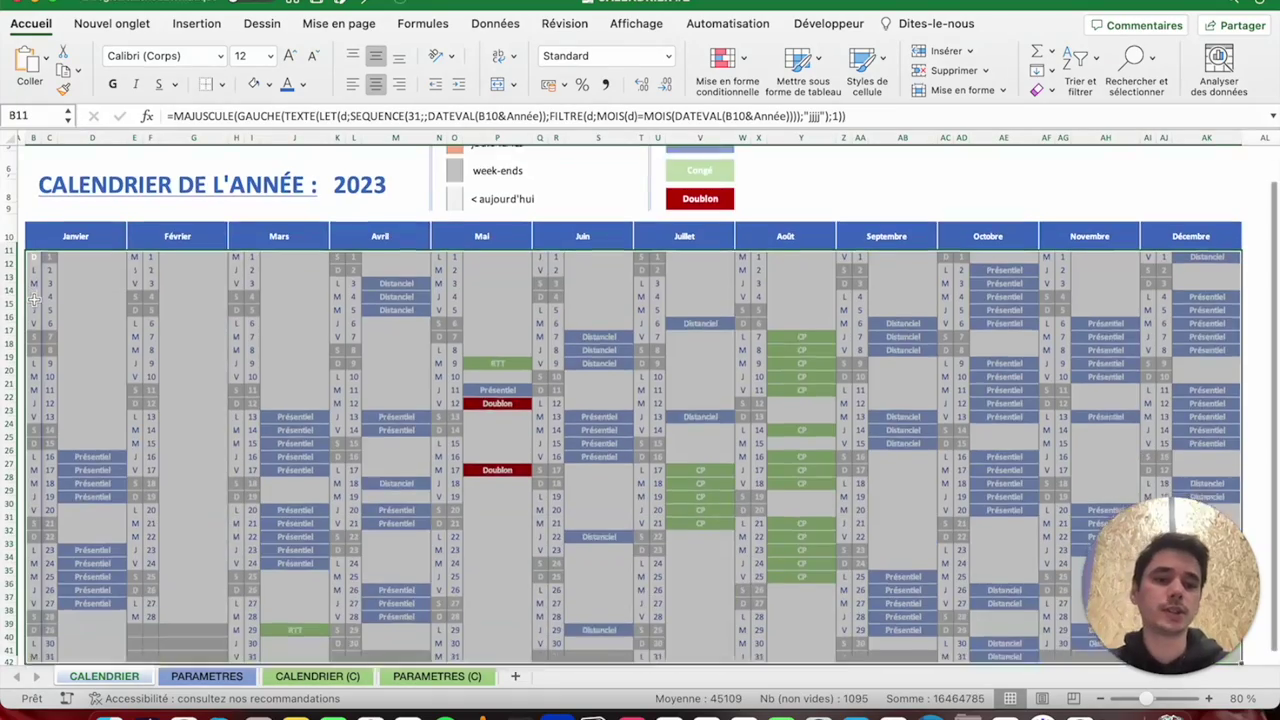
click(729, 55)
click(806, 266)
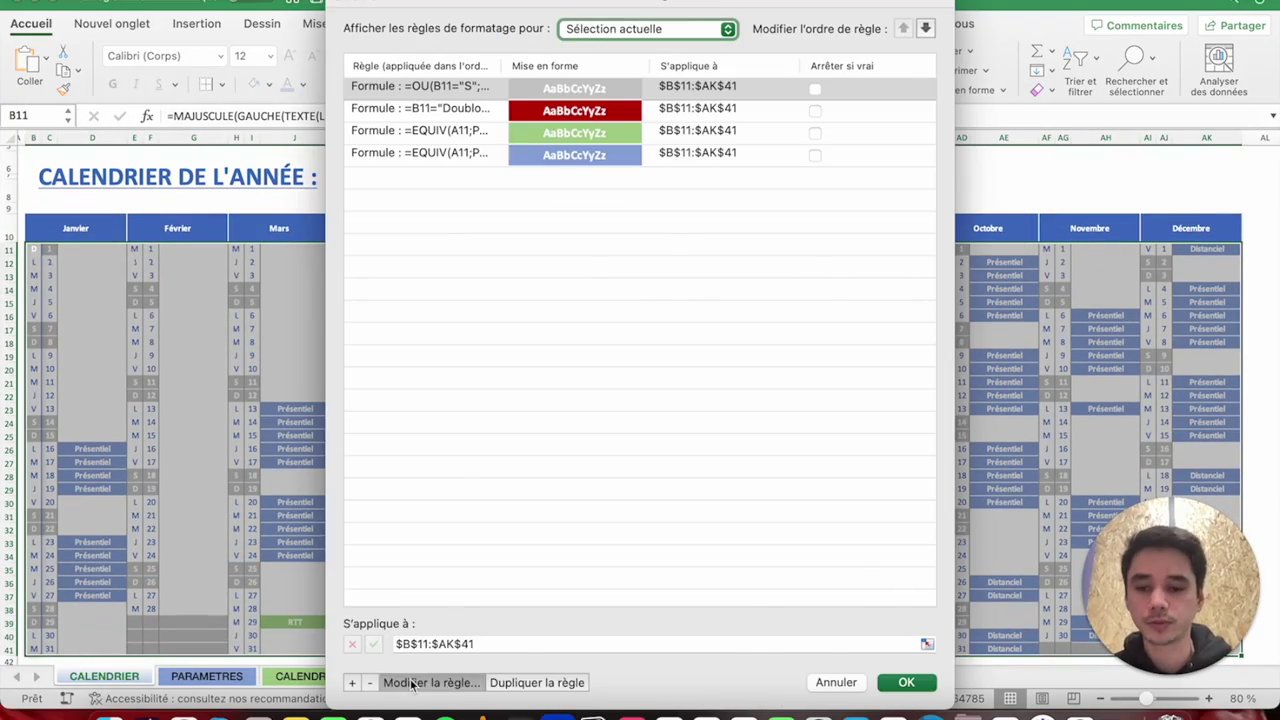
Wrap the weekend rule in ET(...;B11<>"") so blank cells stay uncoloured, and apply it.
double_click(526, 88)
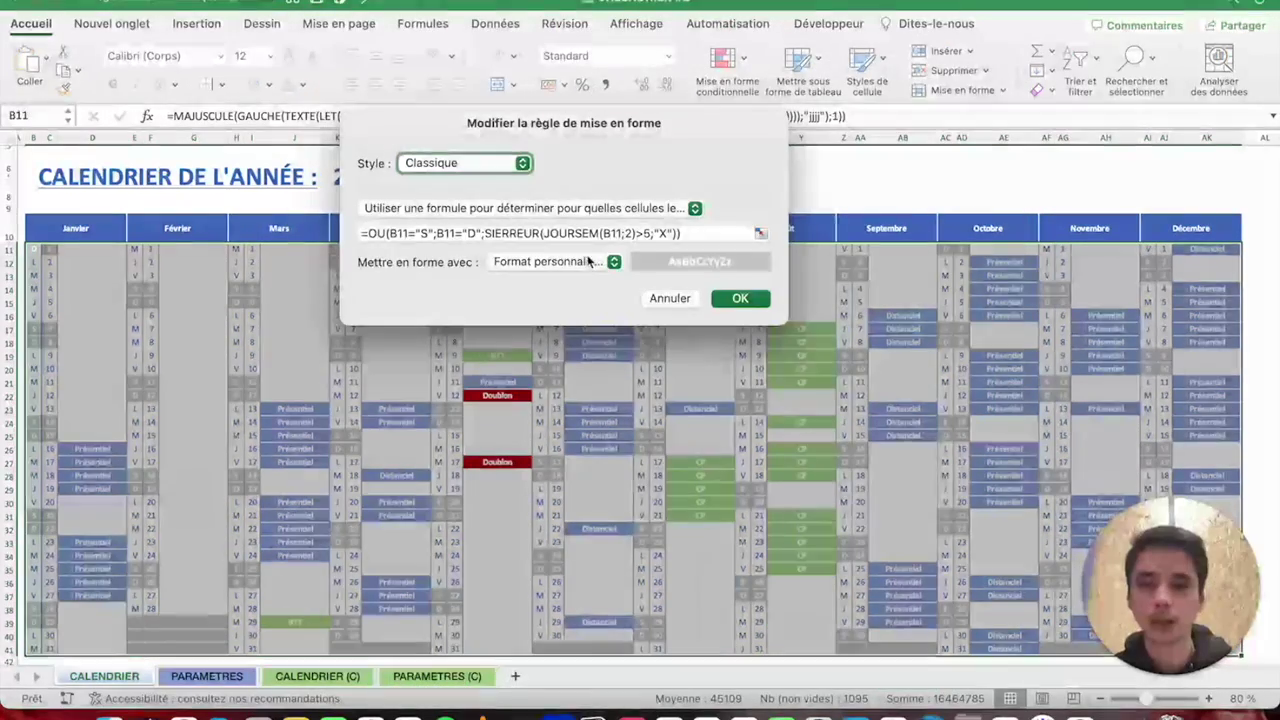
click(368, 233)
text(ET()
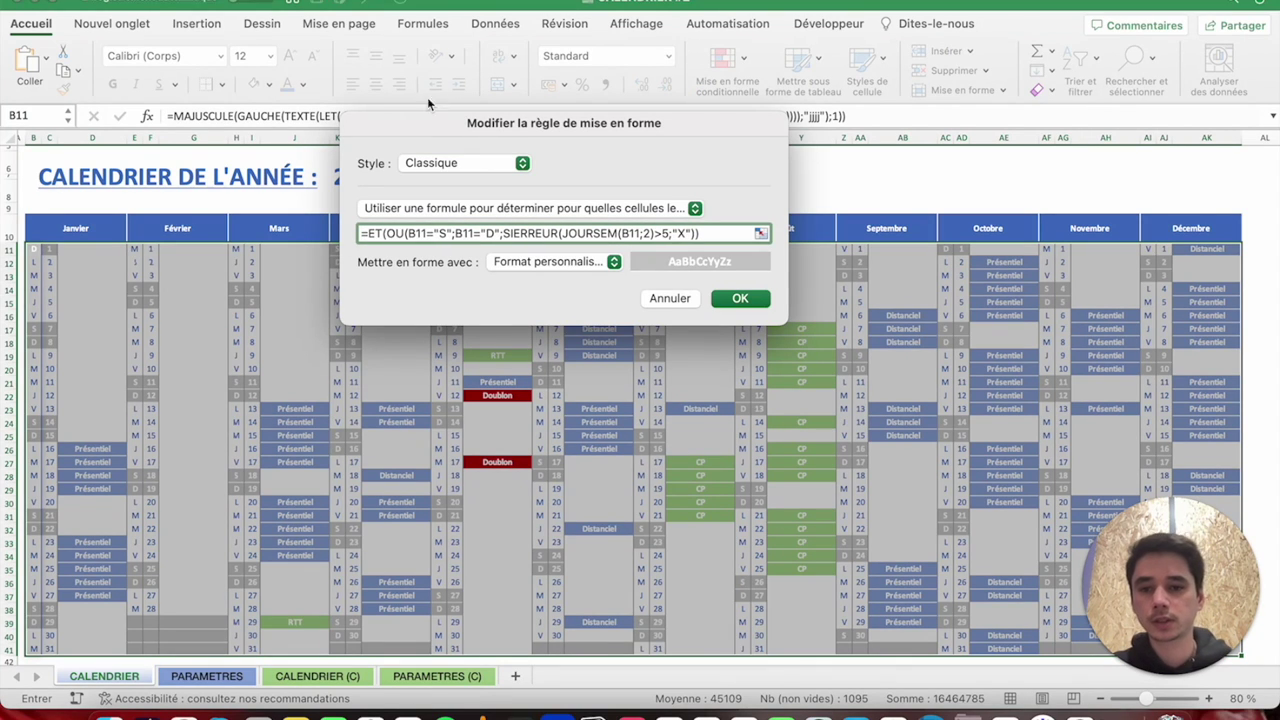
drag(388, 233, 665, 234)
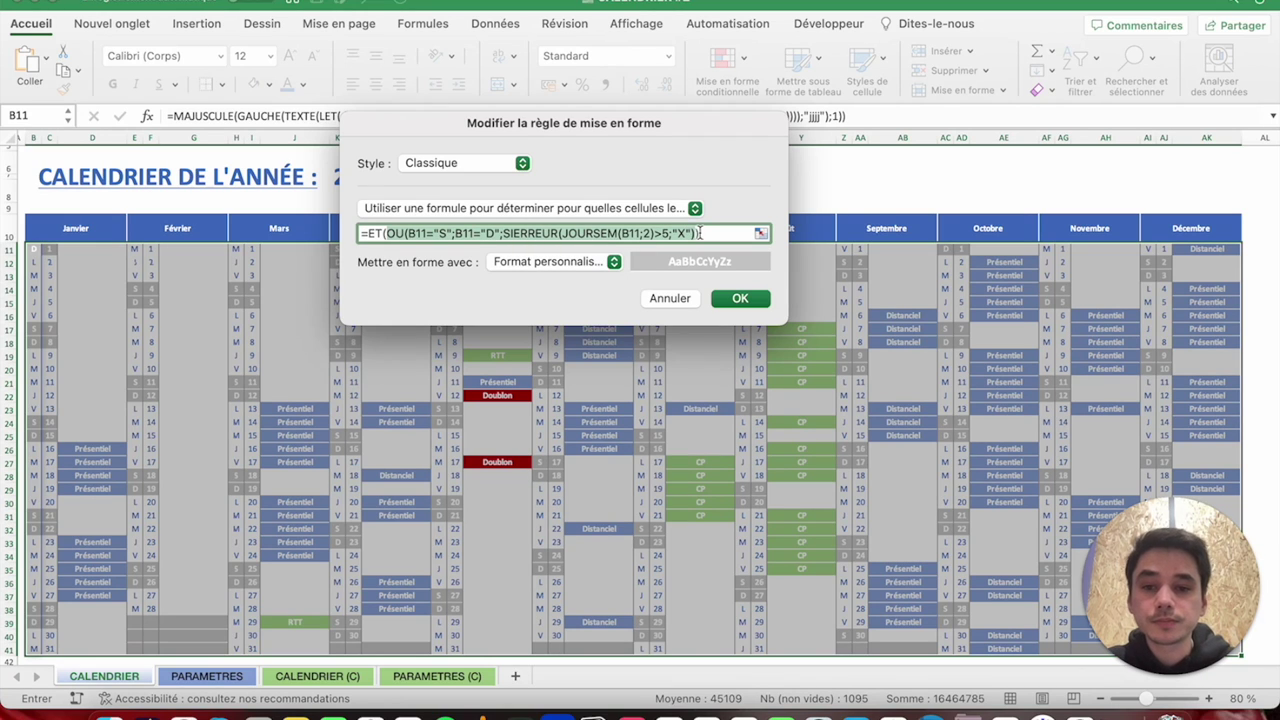
click(711, 233)
text(;B11<>")
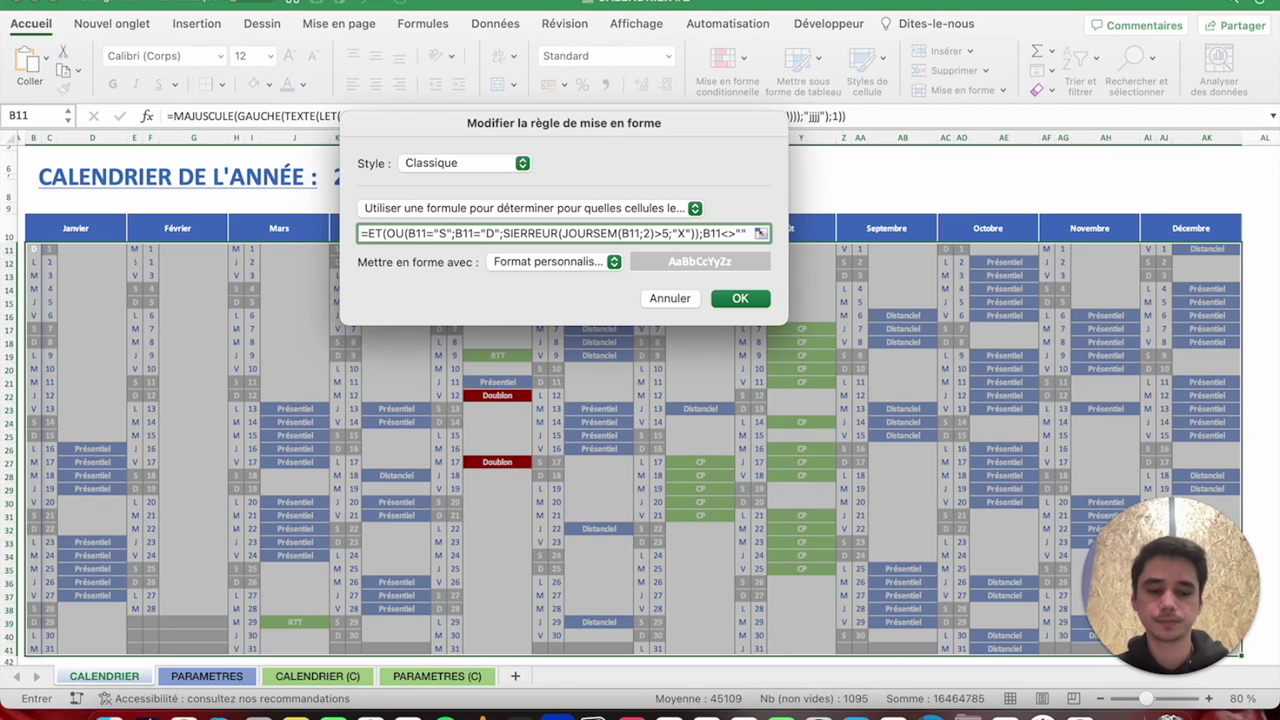
text())
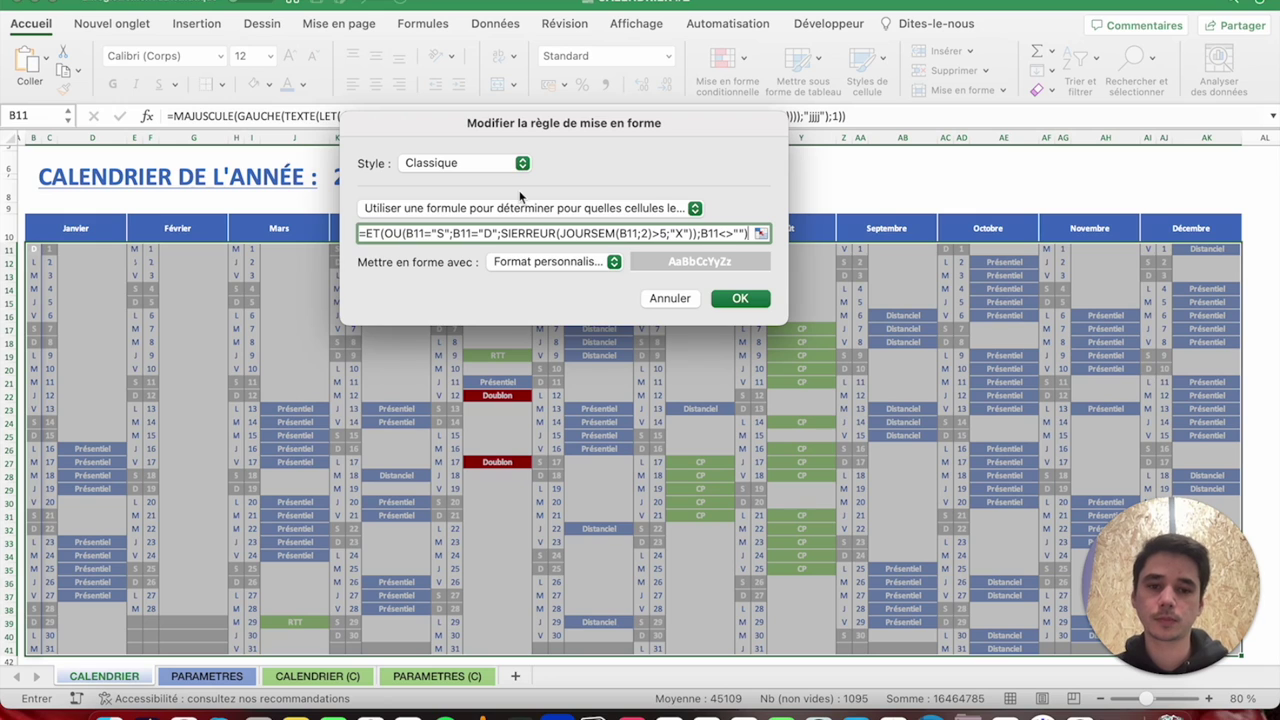
drag(385, 232, 689, 233)
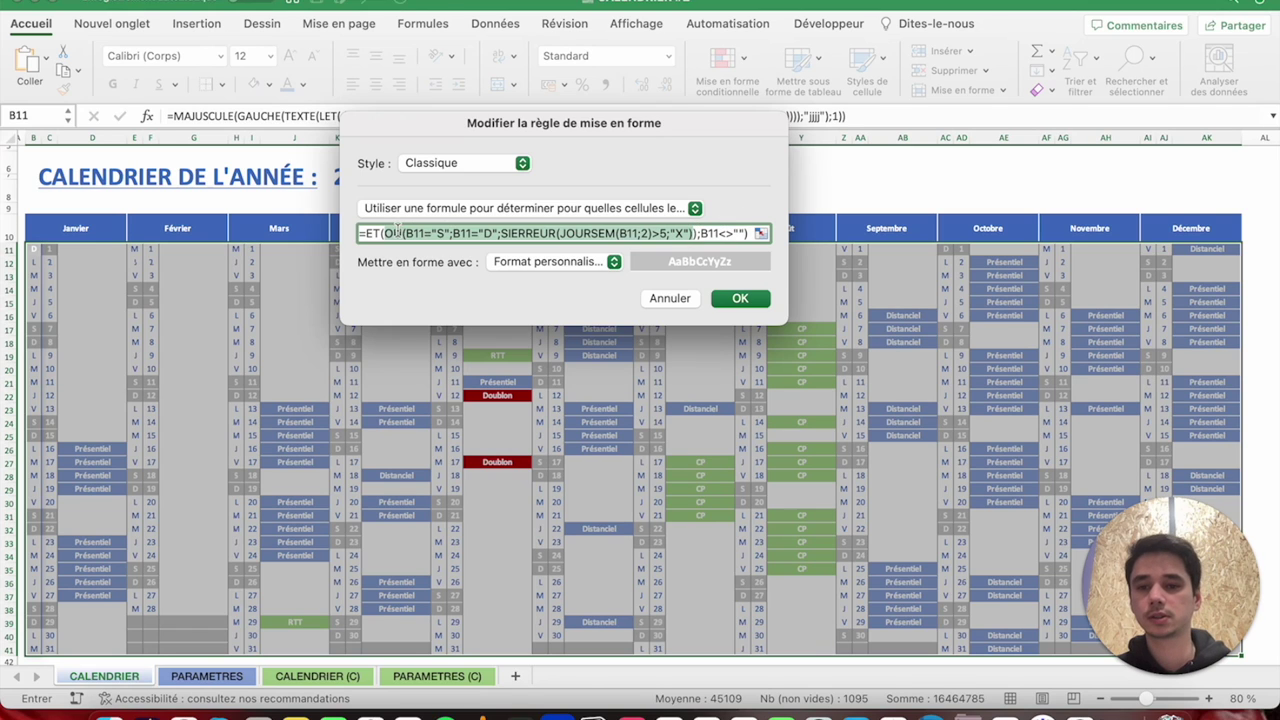
drag(399, 234, 415, 228)
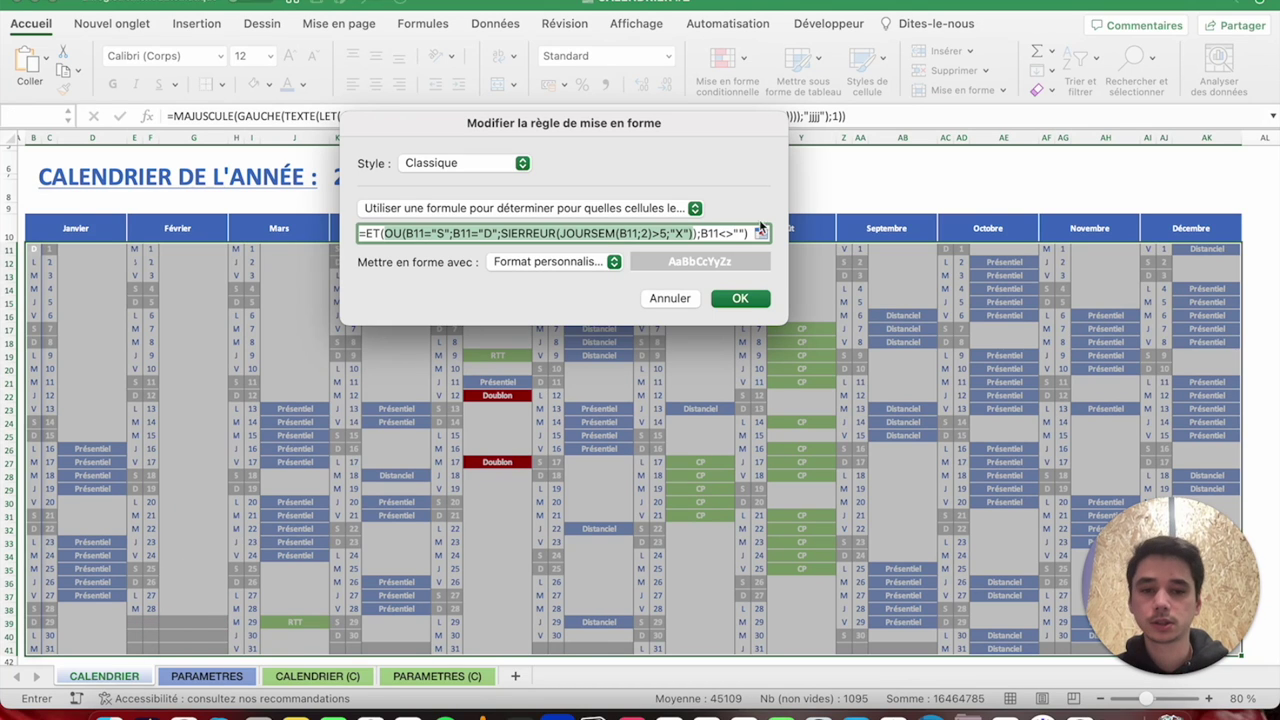
click(740, 300)
click(907, 685)
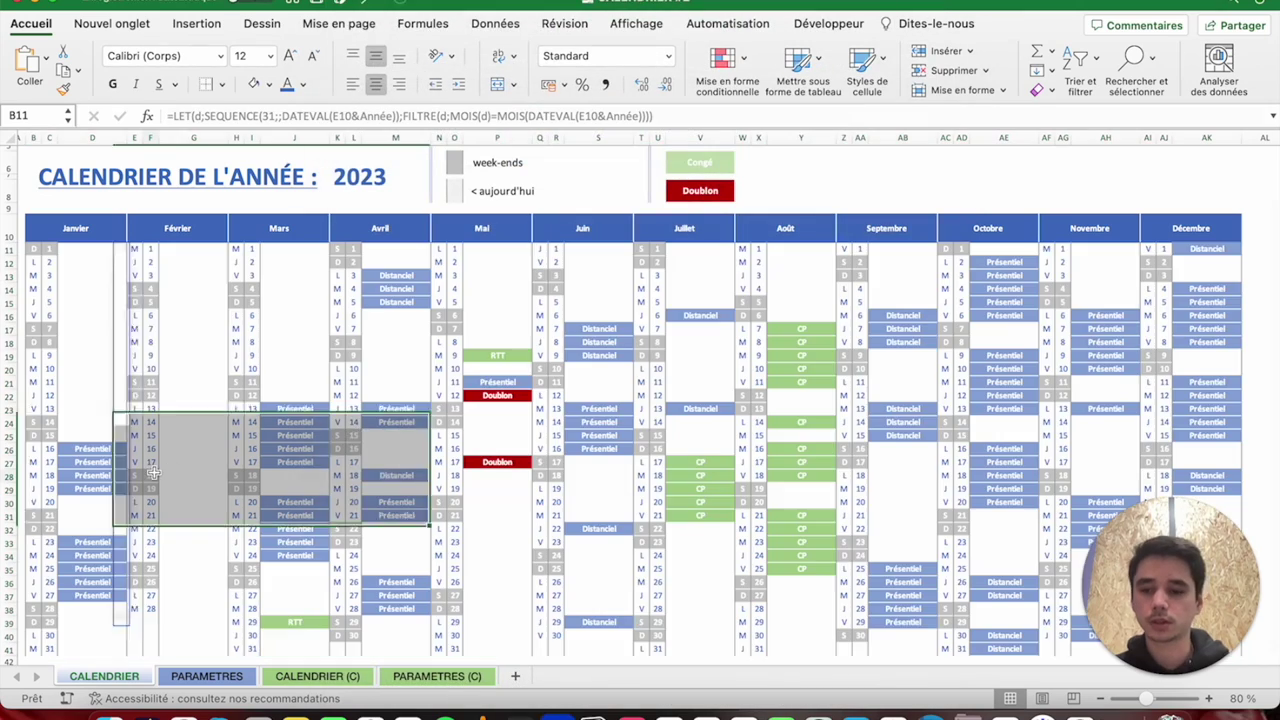
click(150, 475)
scroll(338, 457, down, 2)
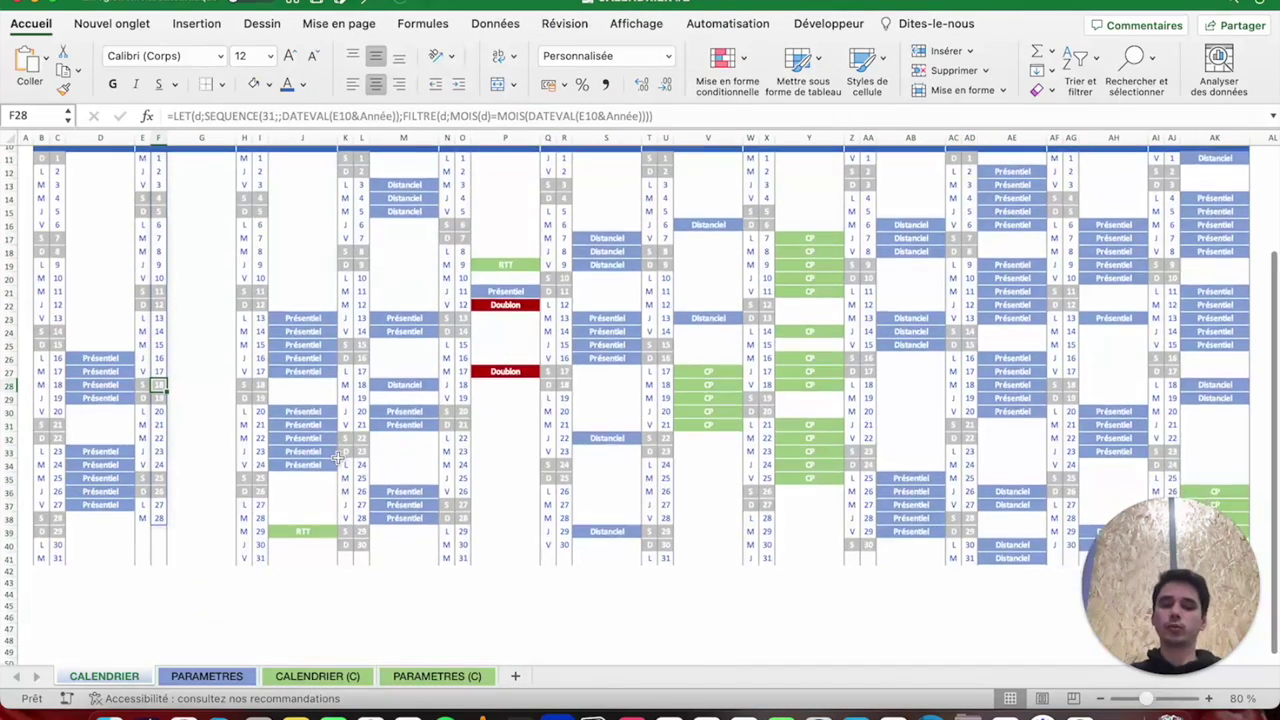
Compare the formulas in B11 and C11, then select B11:AK41 and open conditional formatting.
scroll(338, 457, up, 1)
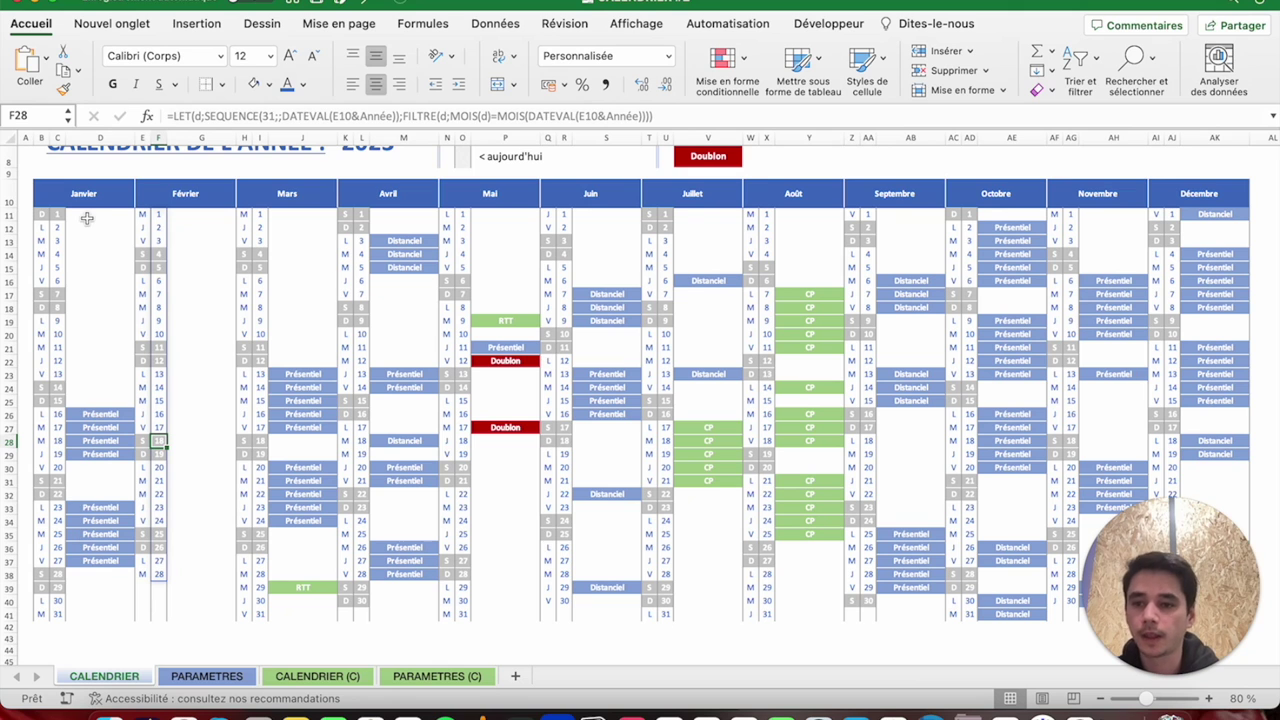
scroll(87, 218, up, 3)
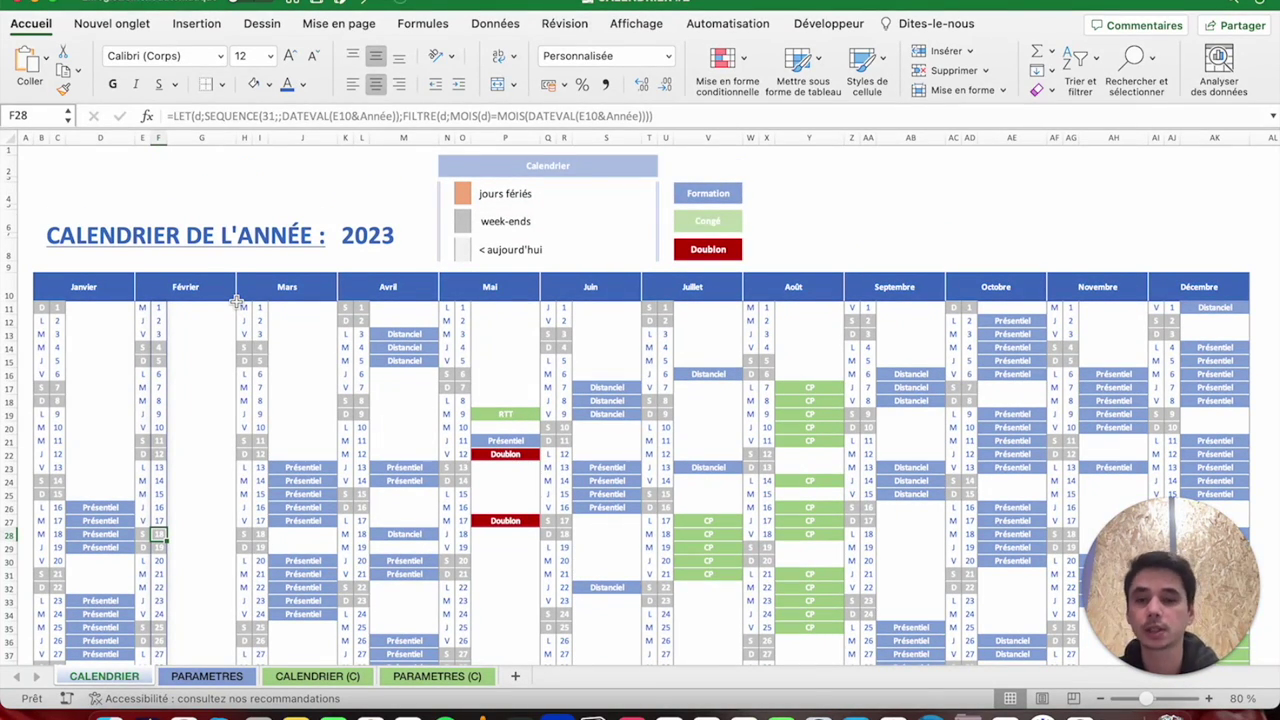
click(41, 307)
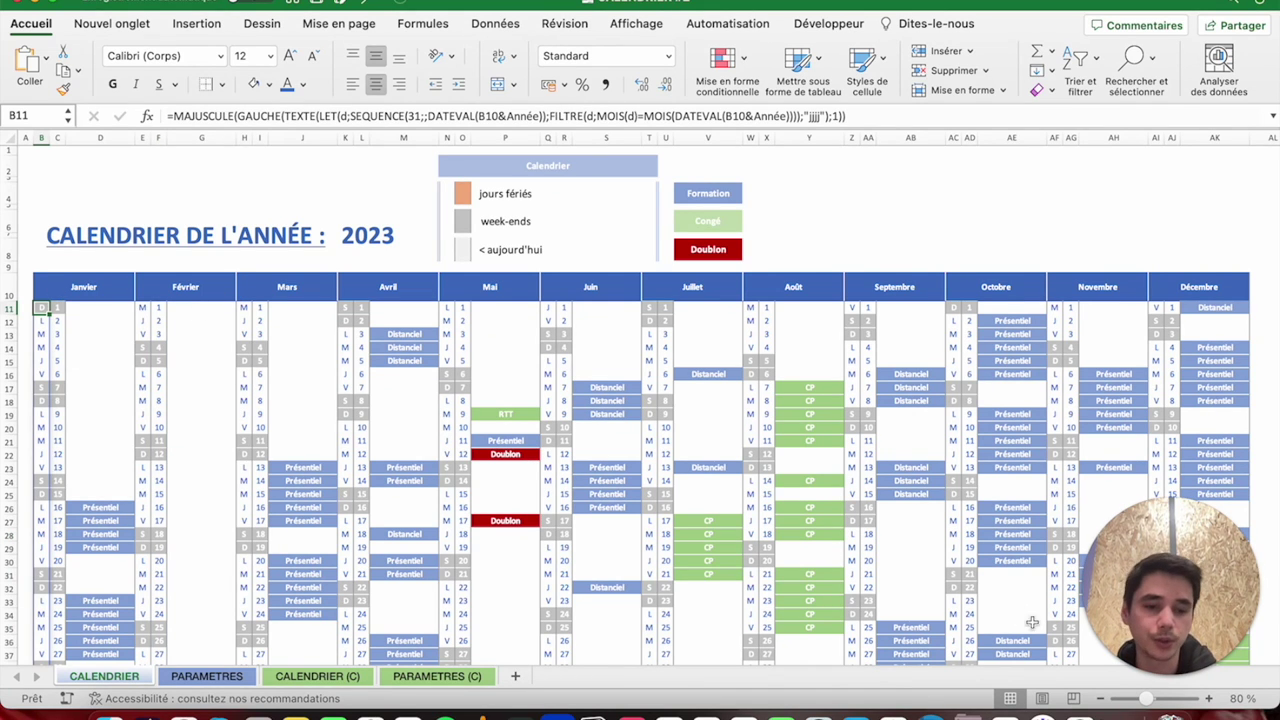
mouse_move(1040, 700)
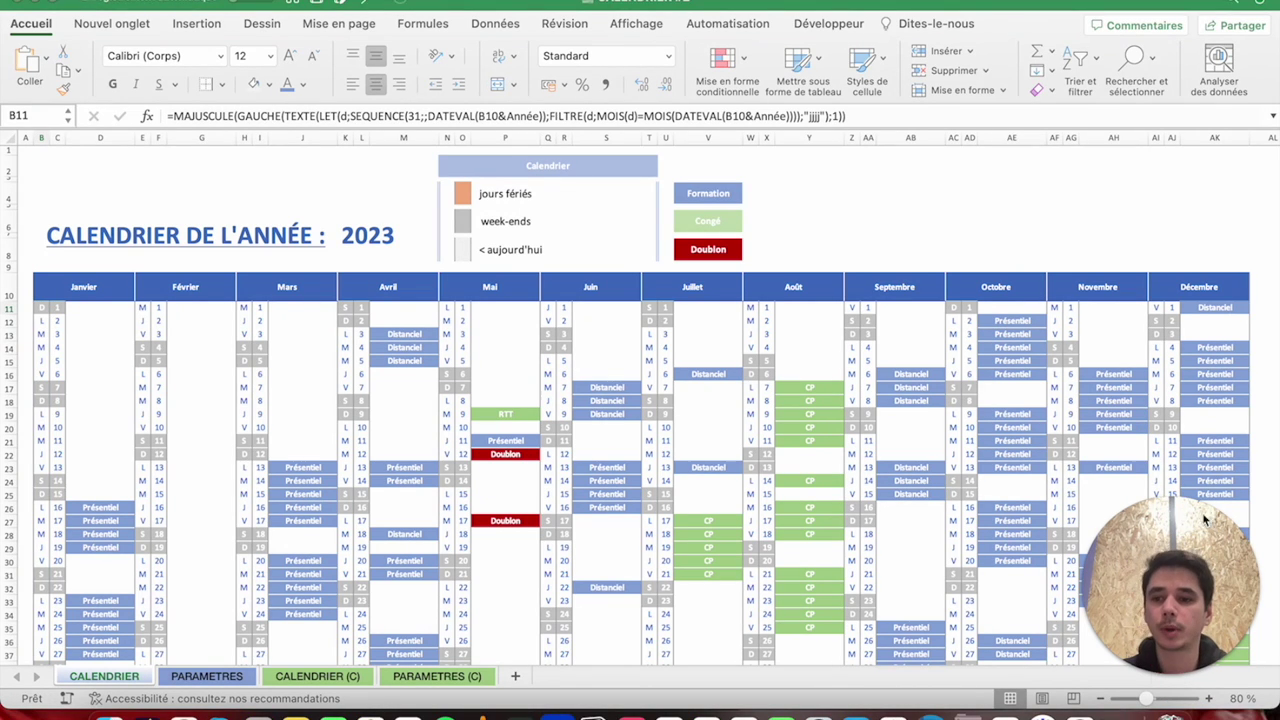
click(56, 307)
click(38, 307)
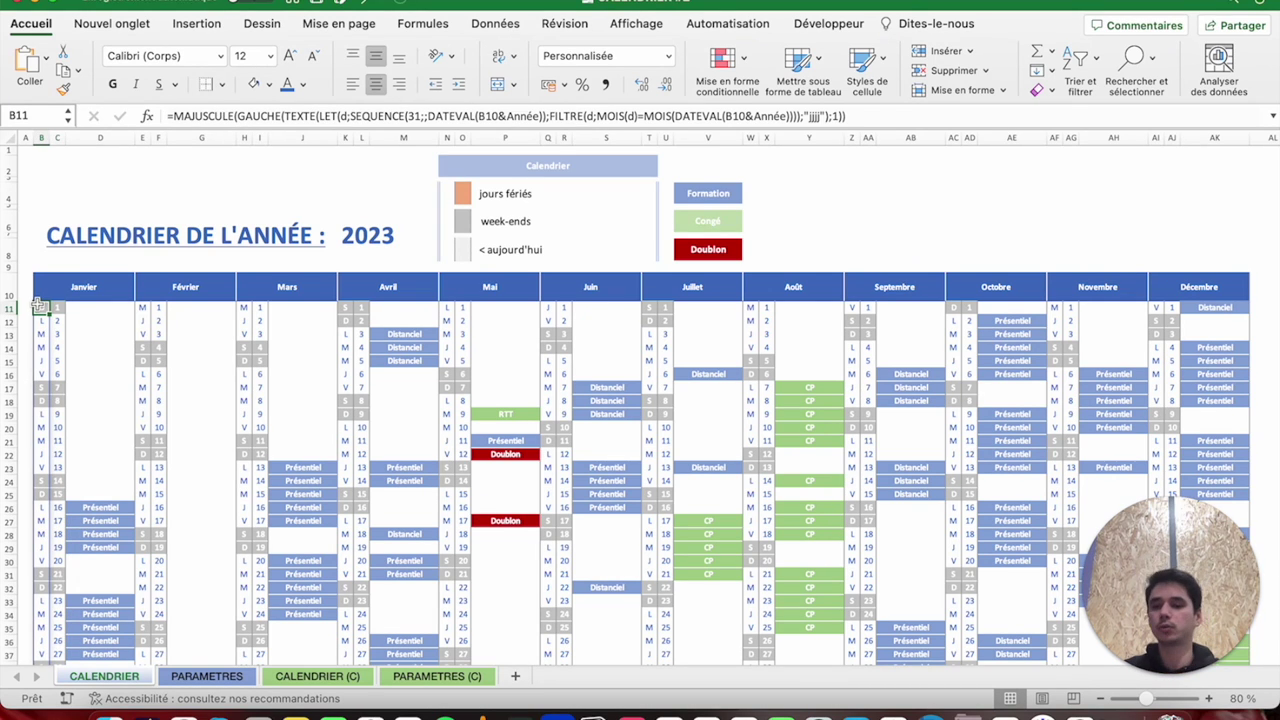
click(57, 308)
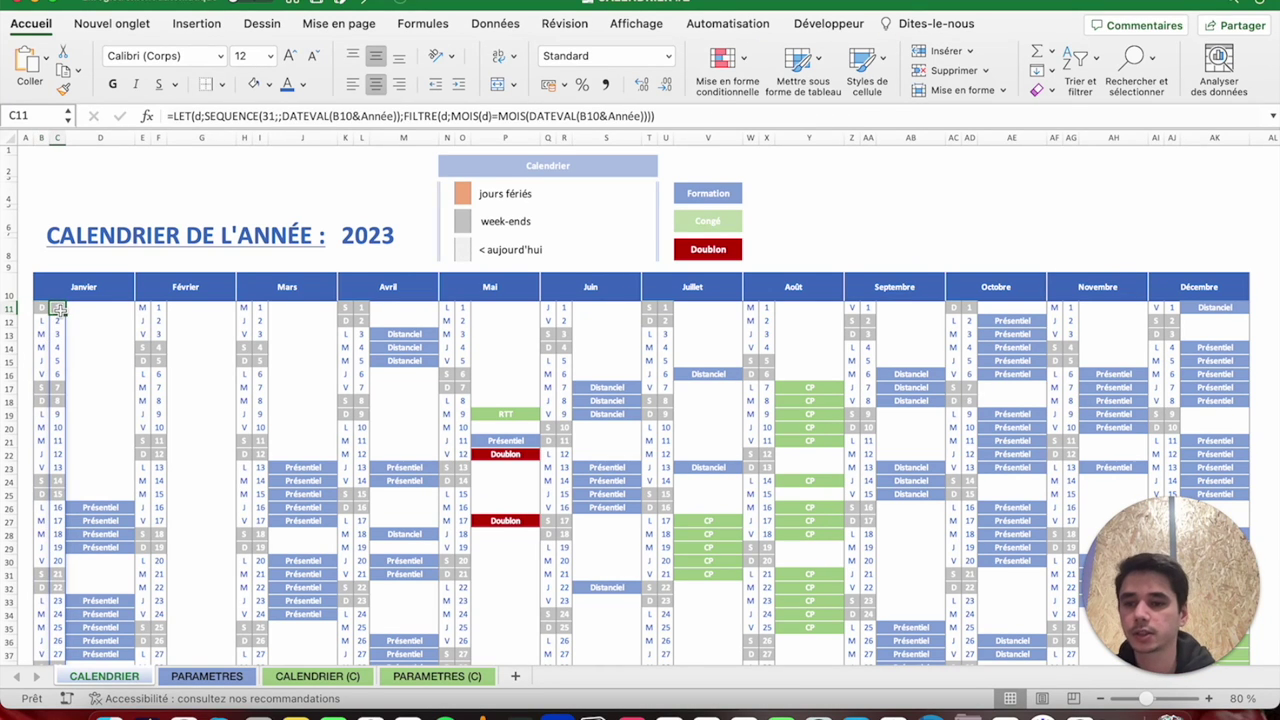
click(42, 307)
key(shift+super+Right)
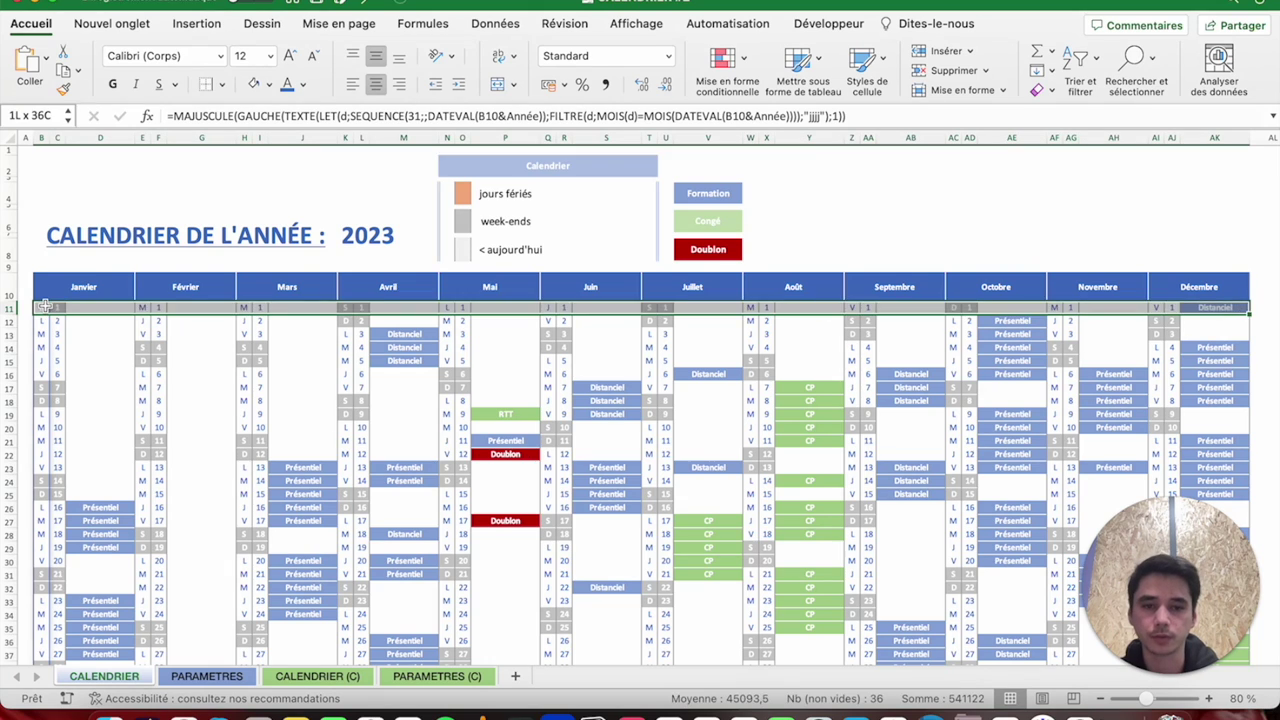
key(shift+super+Down)
click(722, 58)
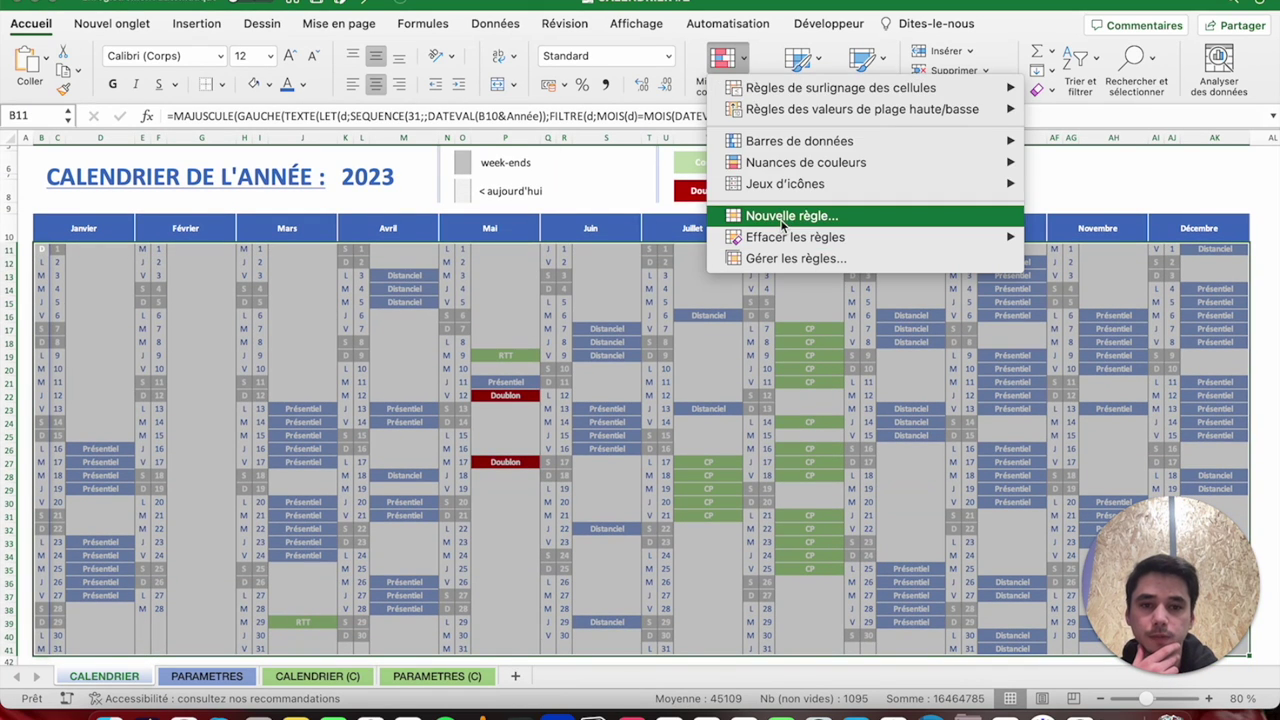
Create a classic formula rule =NB.SI(PARAMETRES!$F$3:$F$13;B11) matching the listed holiday dates.
click(783, 224)
click(606, 170)
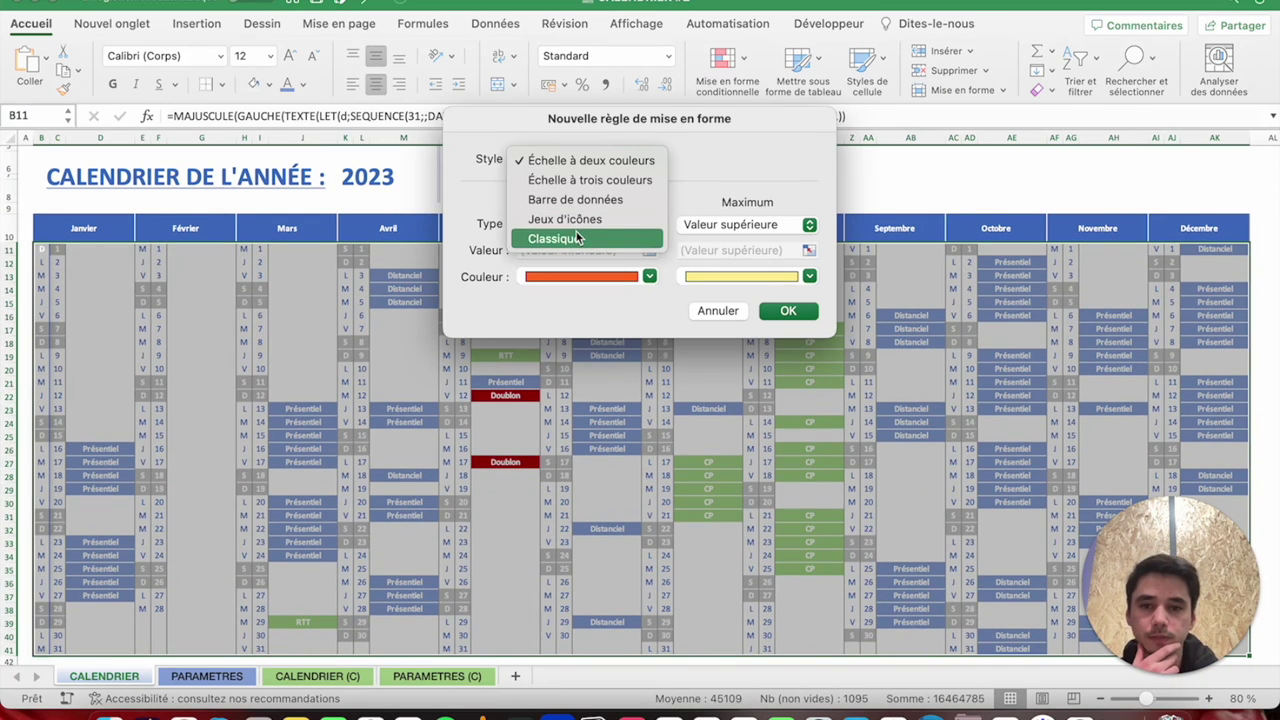
click(577, 237)
click(540, 206)
click(540, 264)
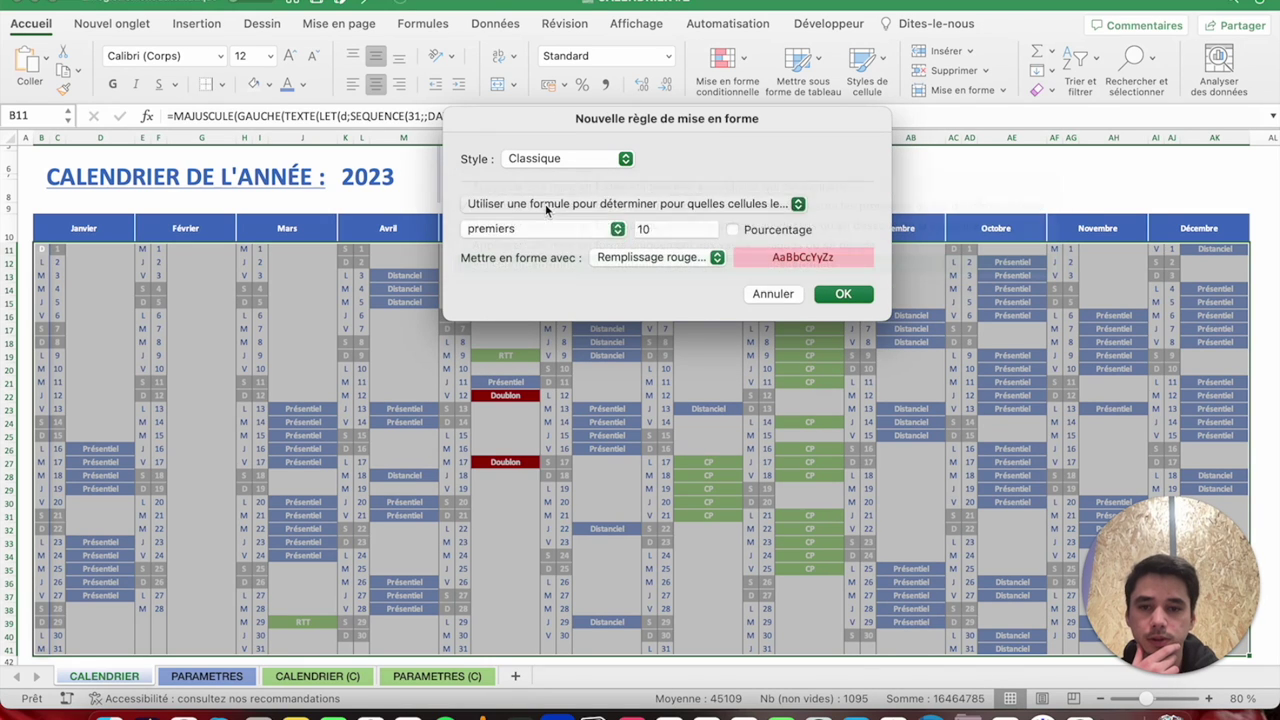
click(512, 226)
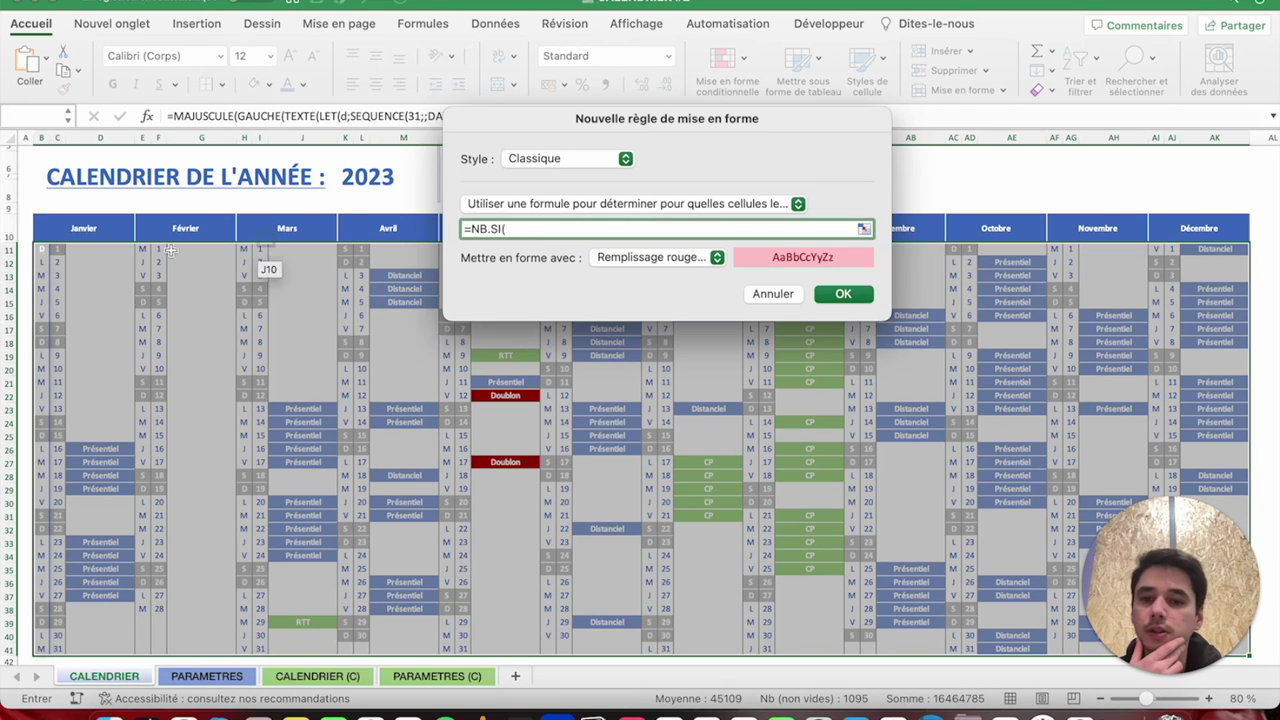
click(207, 676)
scroll(268, 326, left, 5)
drag(409, 204, 409, 374)
text(;)
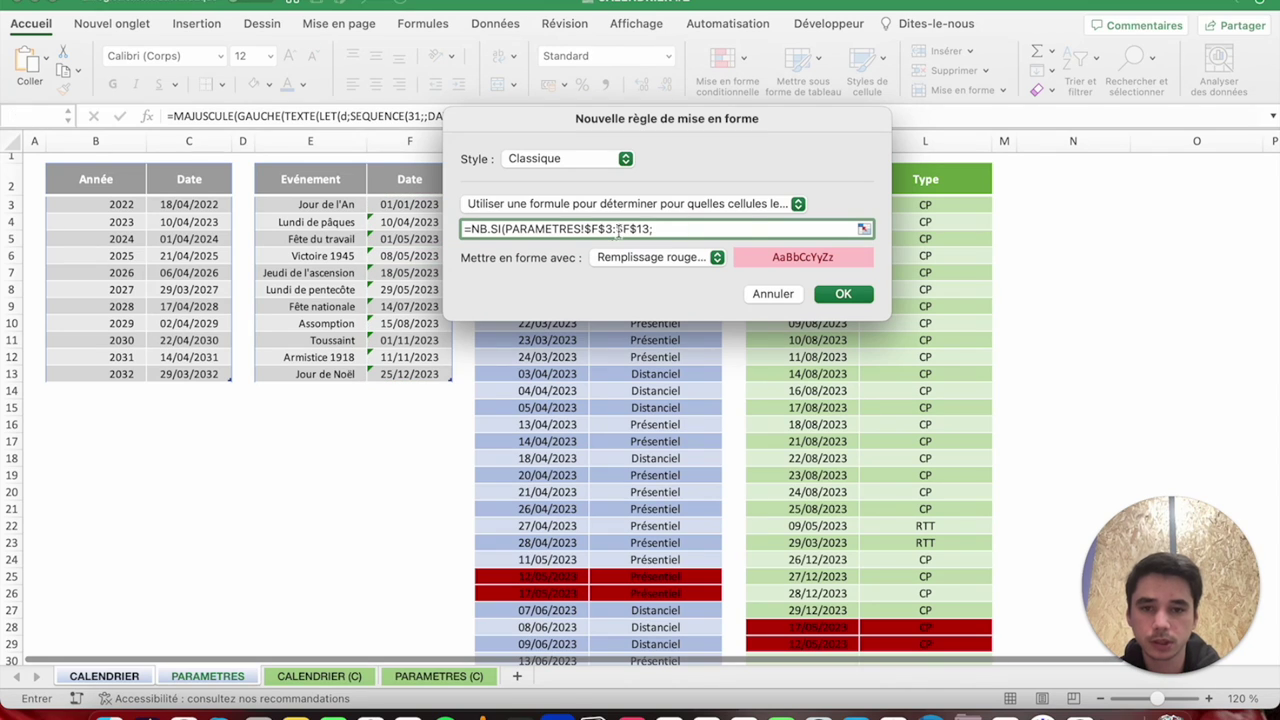
click(106, 676)
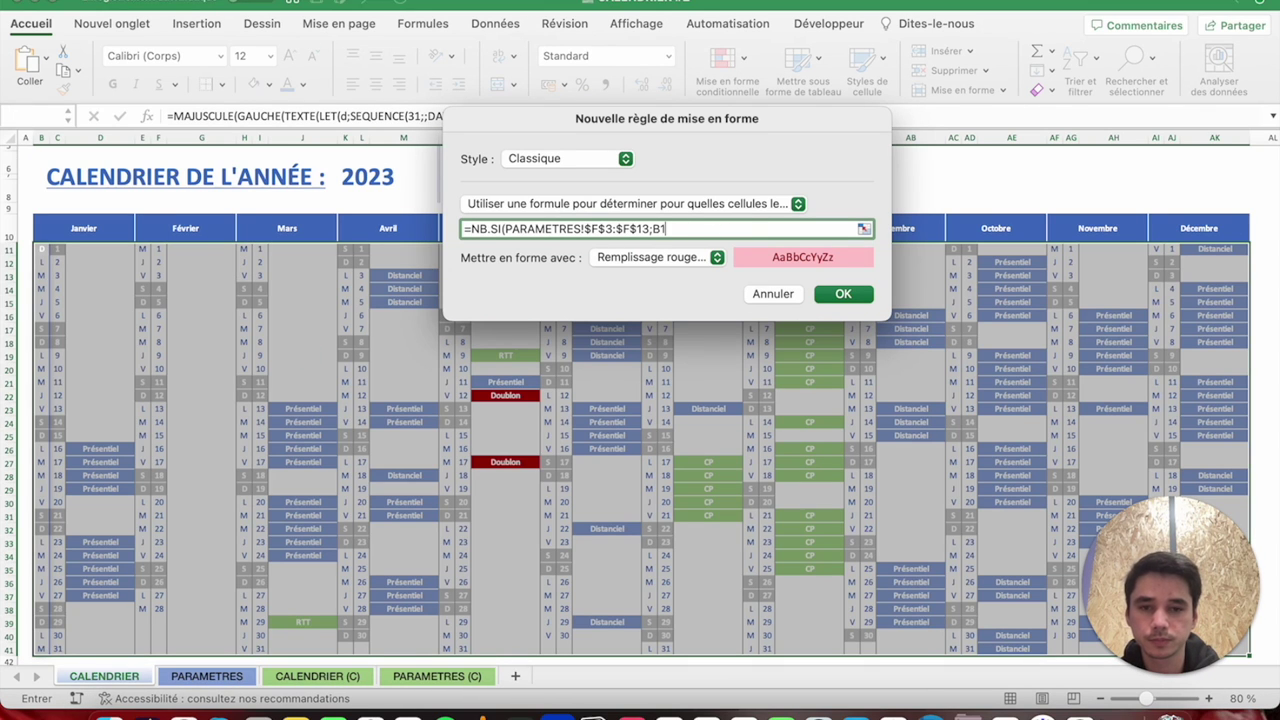
text())
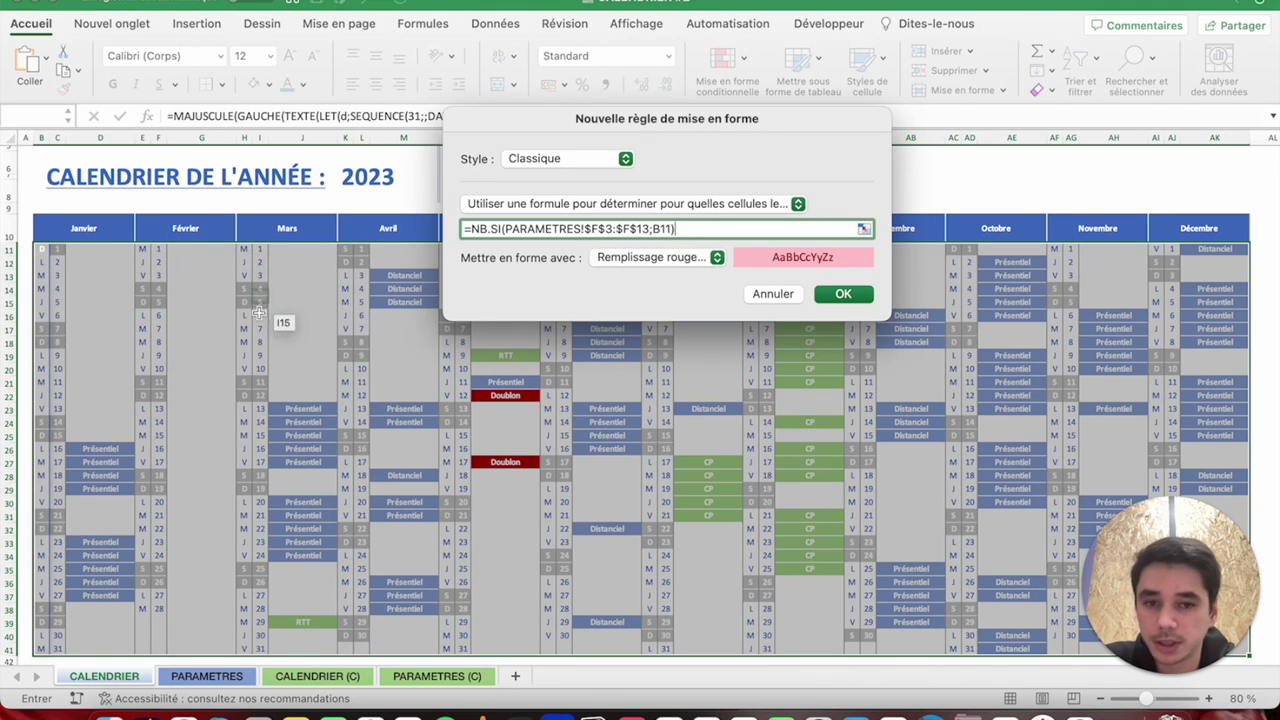
click(655, 257)
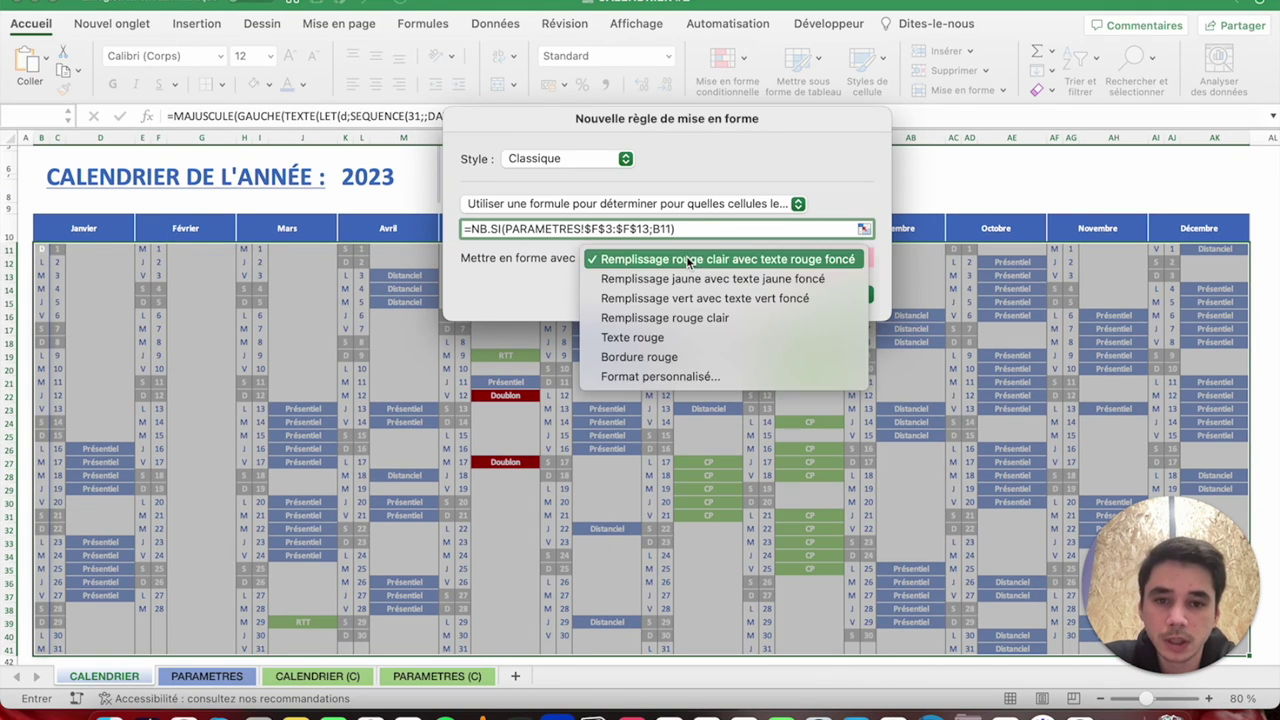
Give the holiday rule a custom format with orange fill and white borders.
click(686, 374)
click(586, 143)
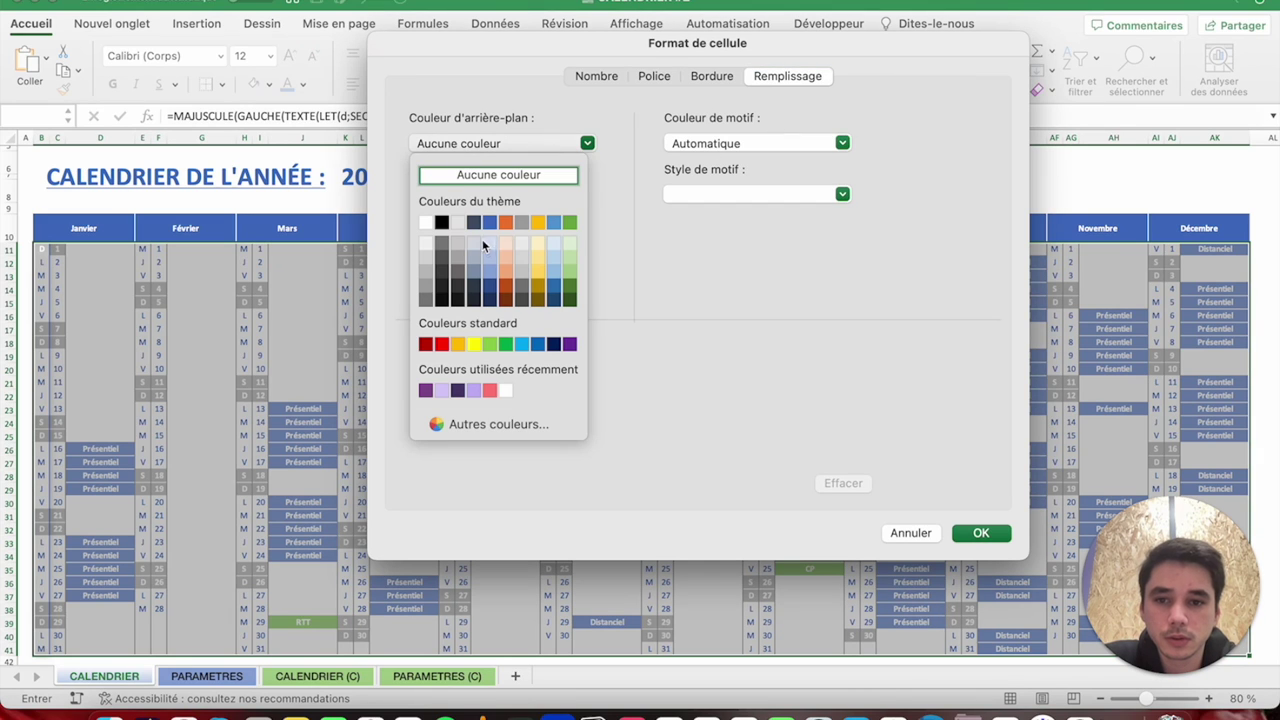
click(507, 272)
click(715, 77)
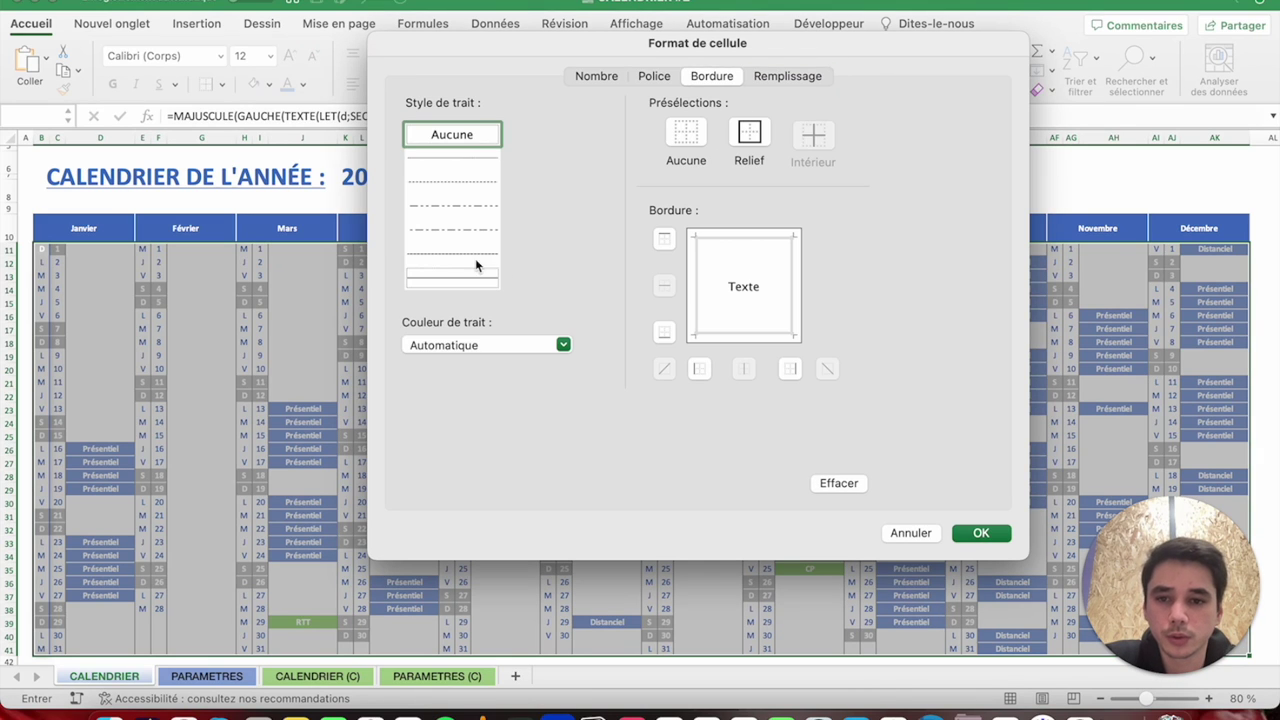
click(465, 344)
click(418, 421)
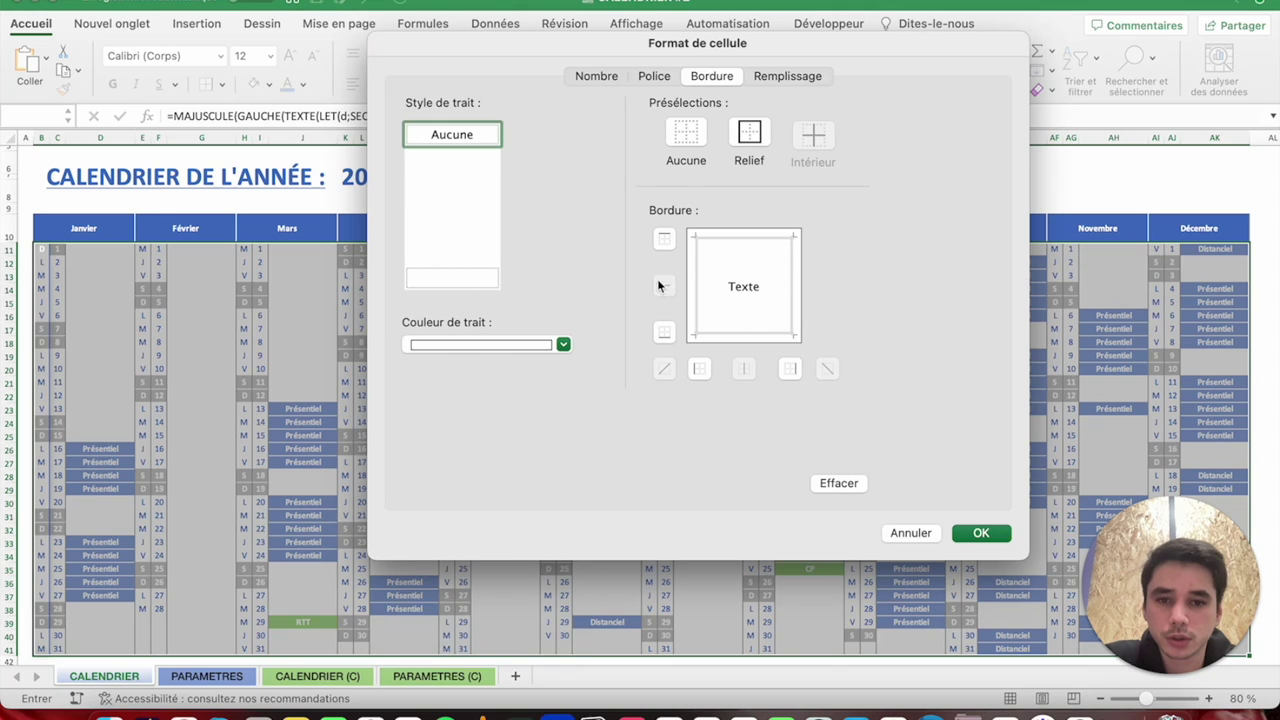
Make the holiday date numbers bold white and save the orange holiday rule.
click(654, 77)
click(678, 188)
click(703, 282)
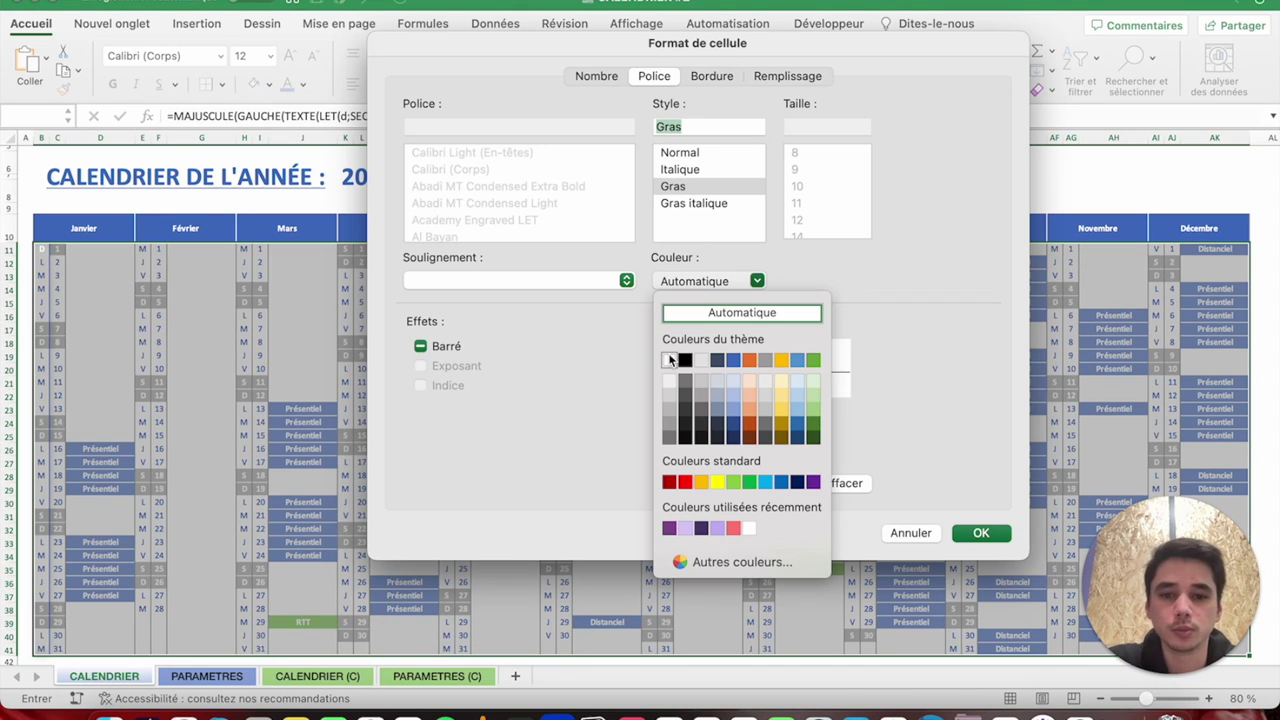
click(669, 360)
click(980, 534)
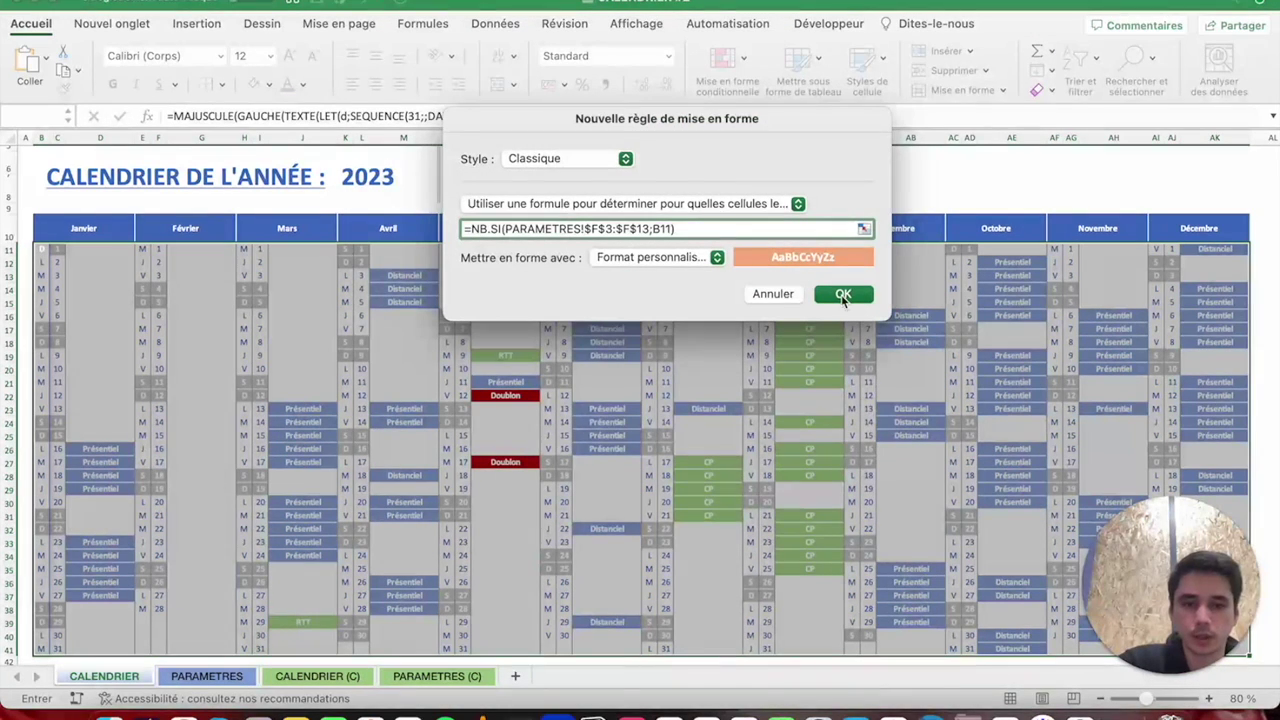
click(843, 294)
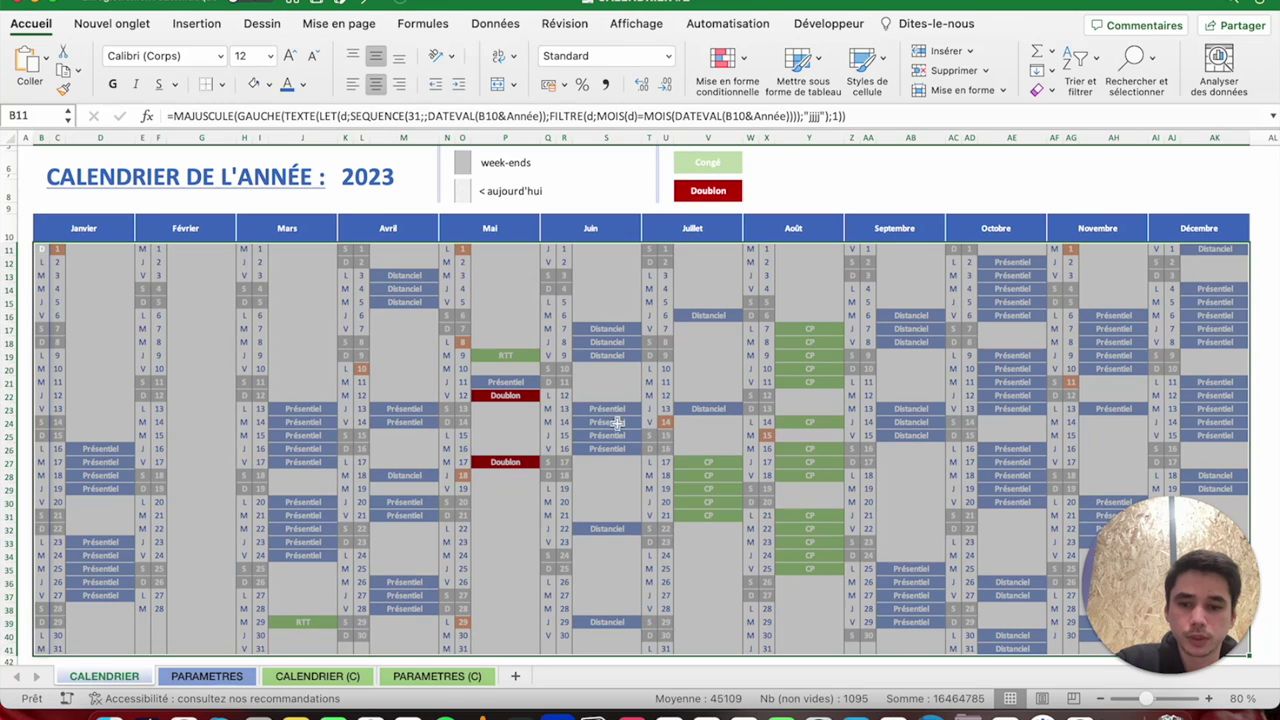
click(722, 60)
Re-confirm the holiday rule's NB.SI formula in the rules manager.
click(767, 272)
click(437, 684)
click(603, 236)
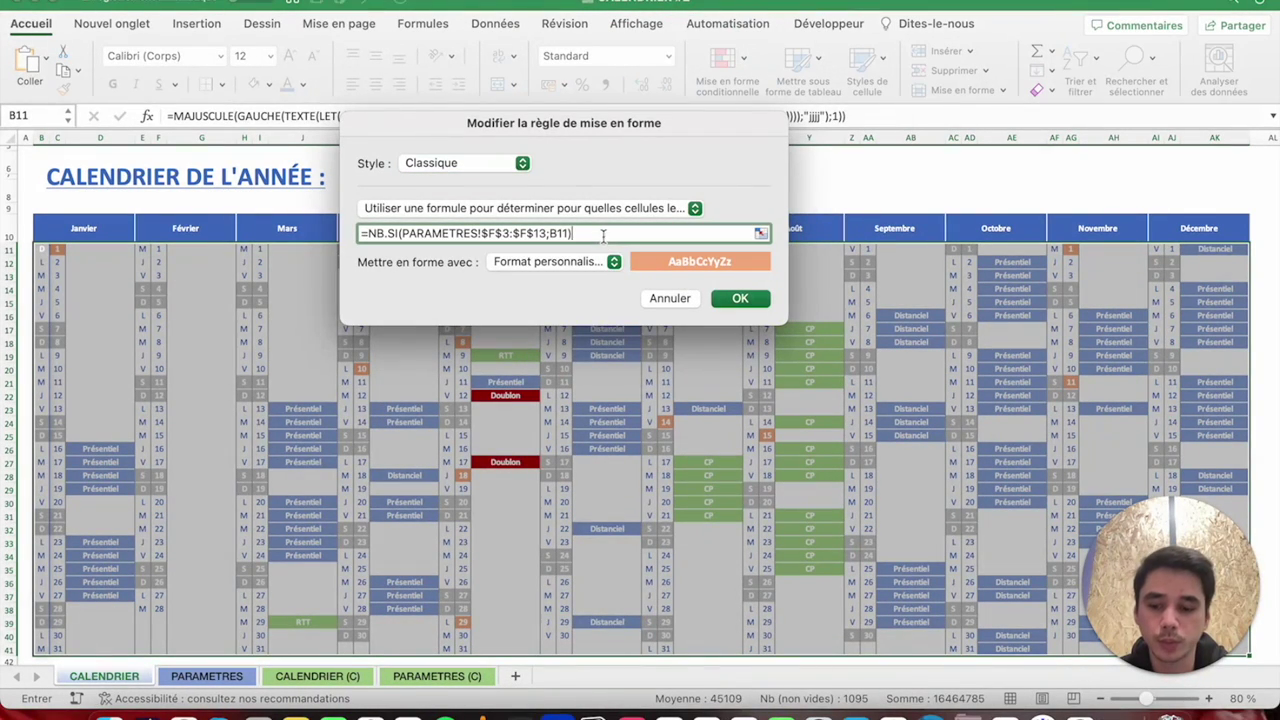
key(Return)
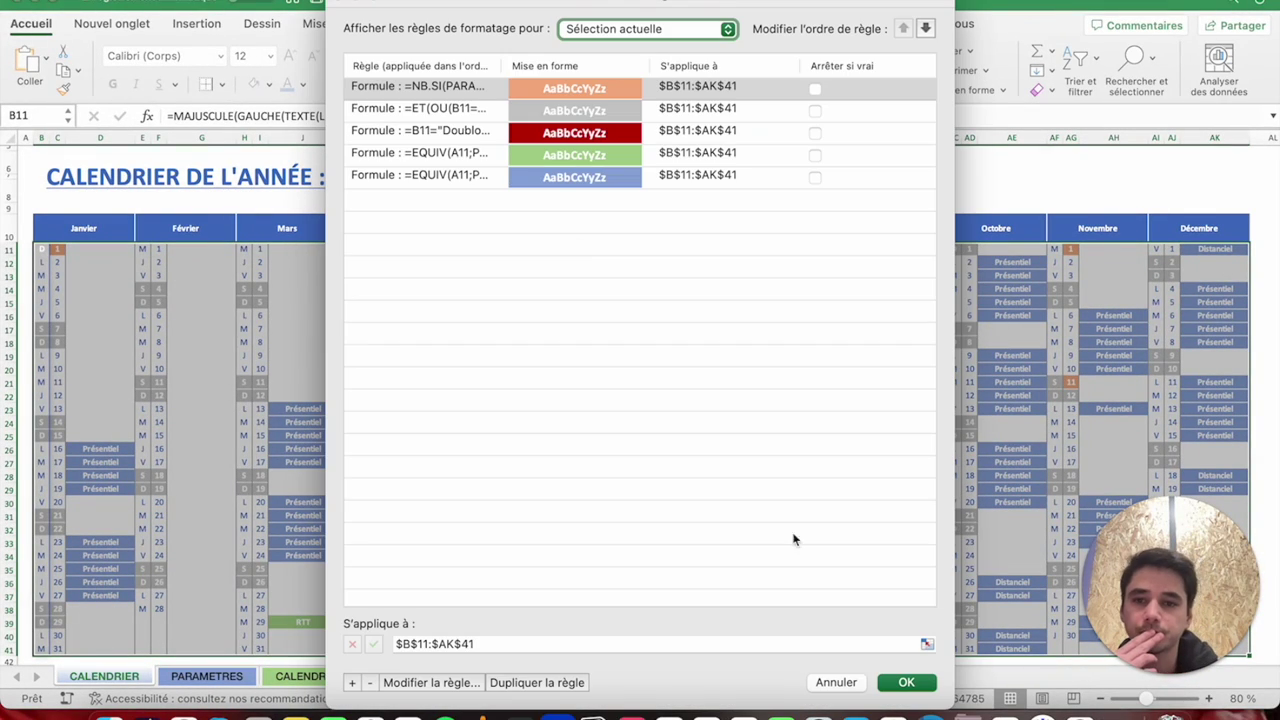
click(900, 682)
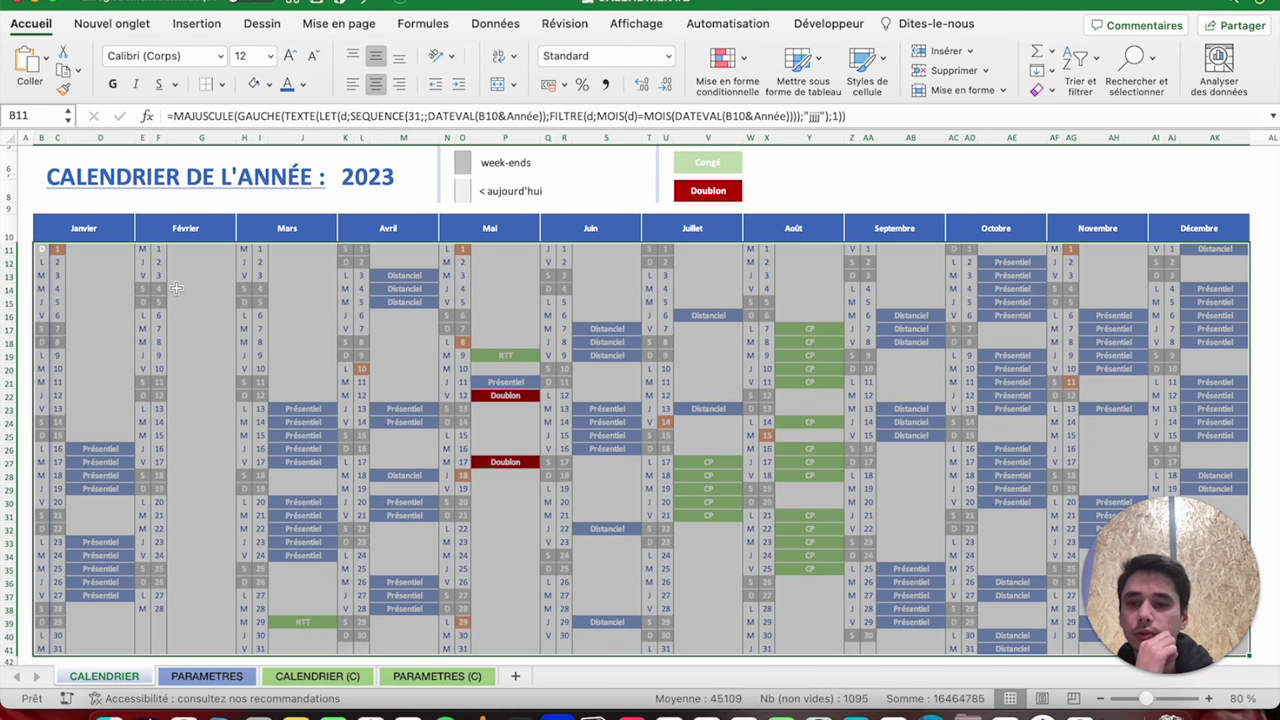
Wrap the holiday rule formula in OU() with a second pasted NB.SI test.
click(731, 70)
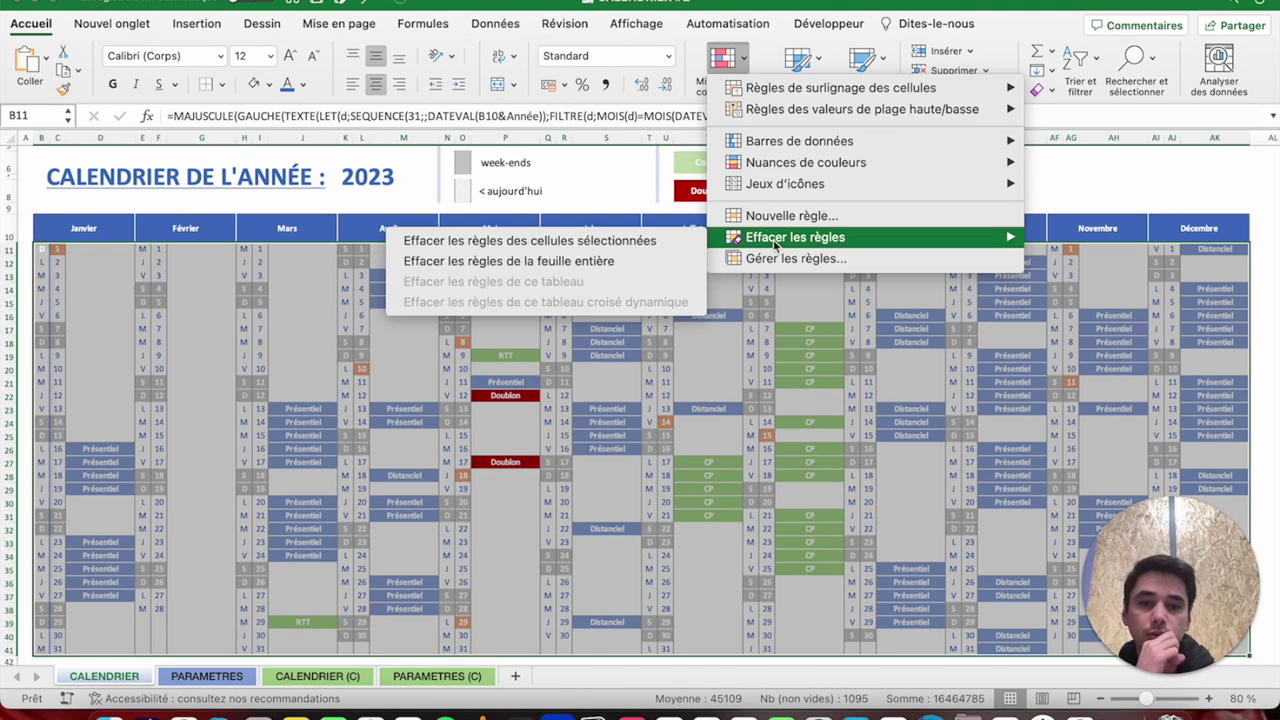
click(776, 257)
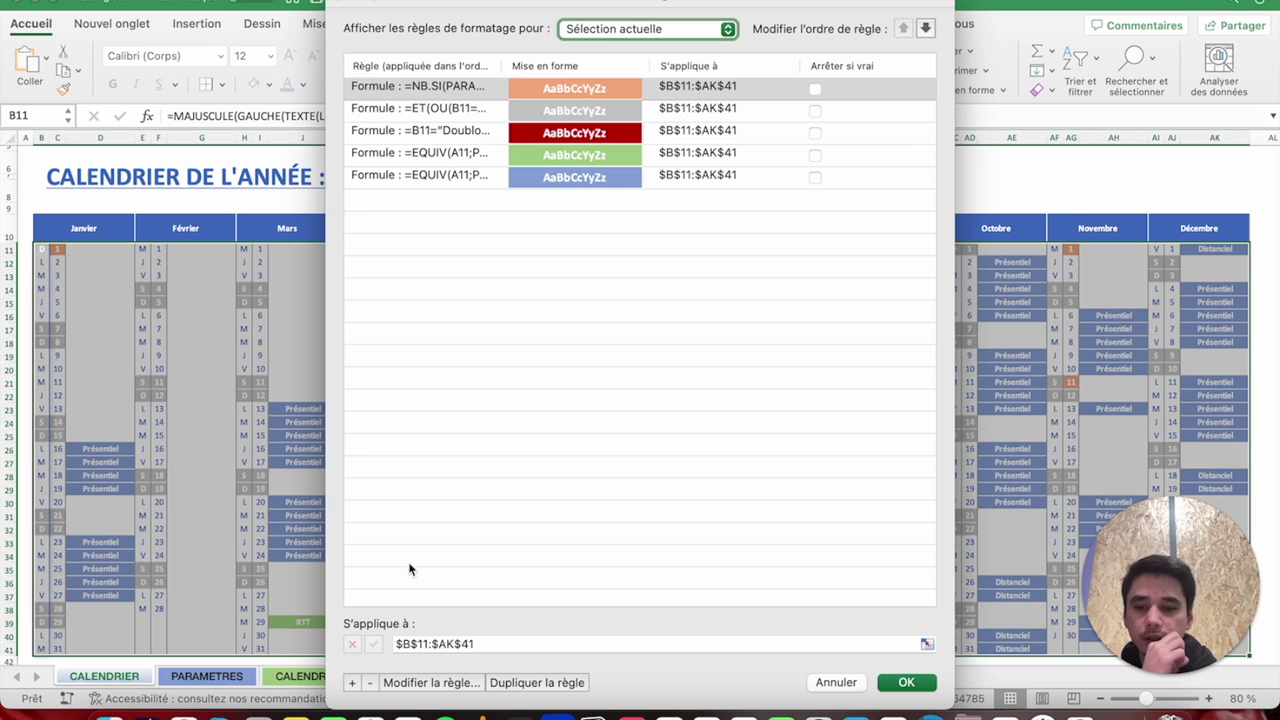
click(409, 681)
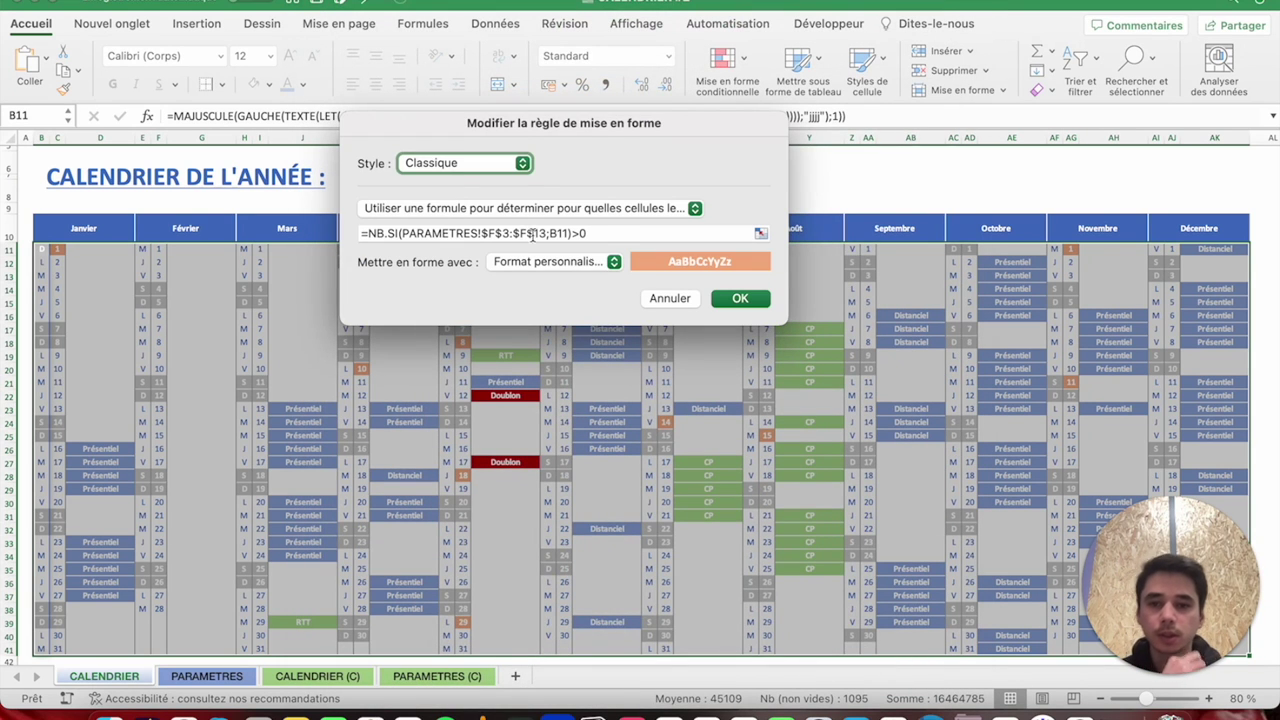
drag(586, 233, 380, 232)
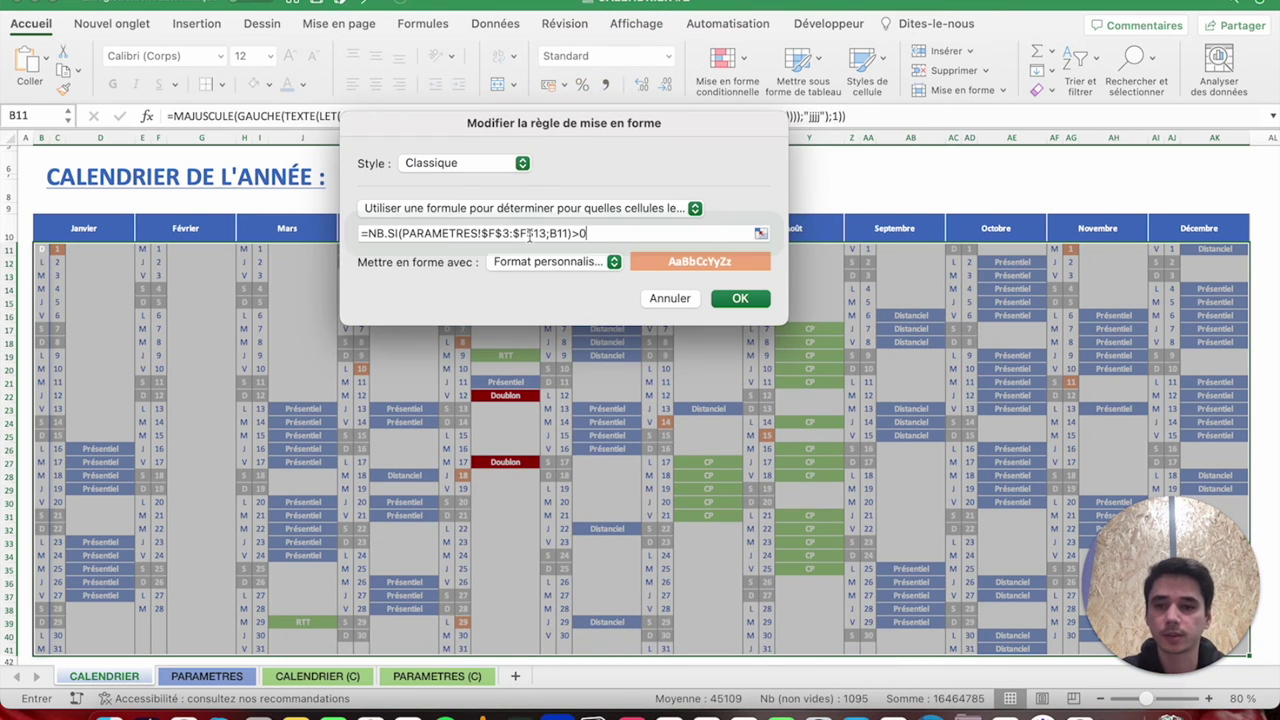
click(367, 232)
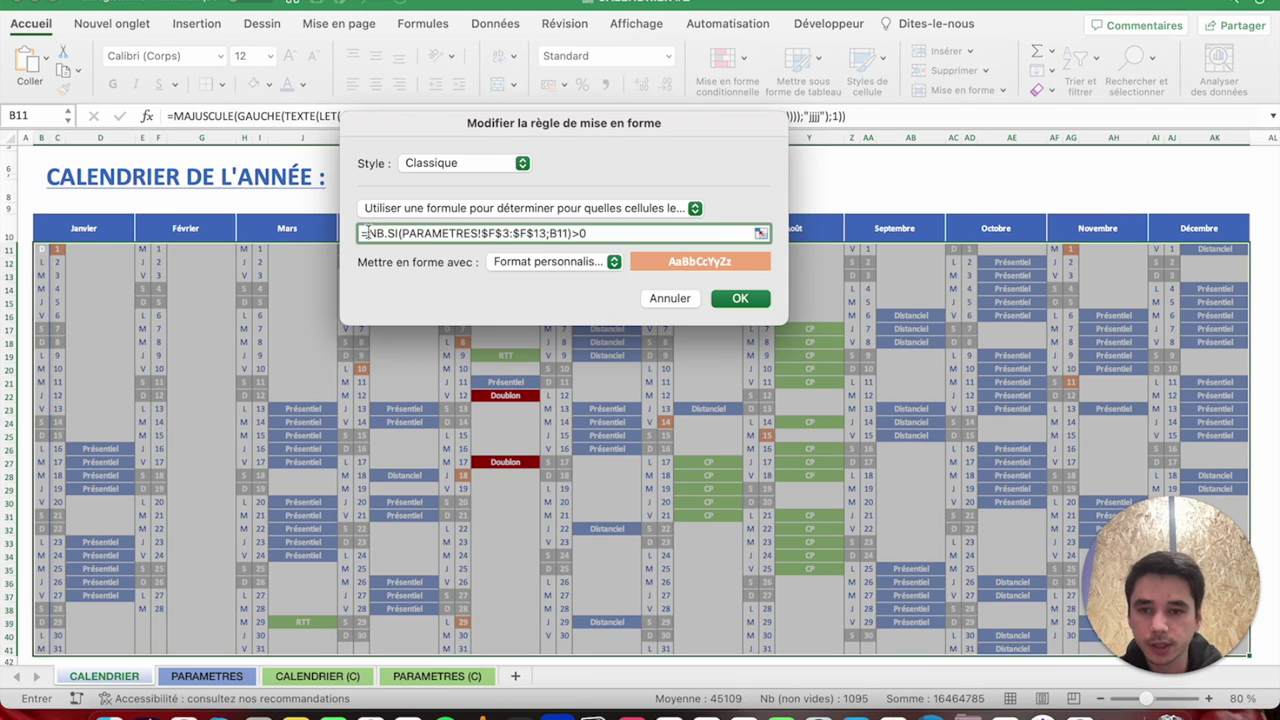
text(OU()
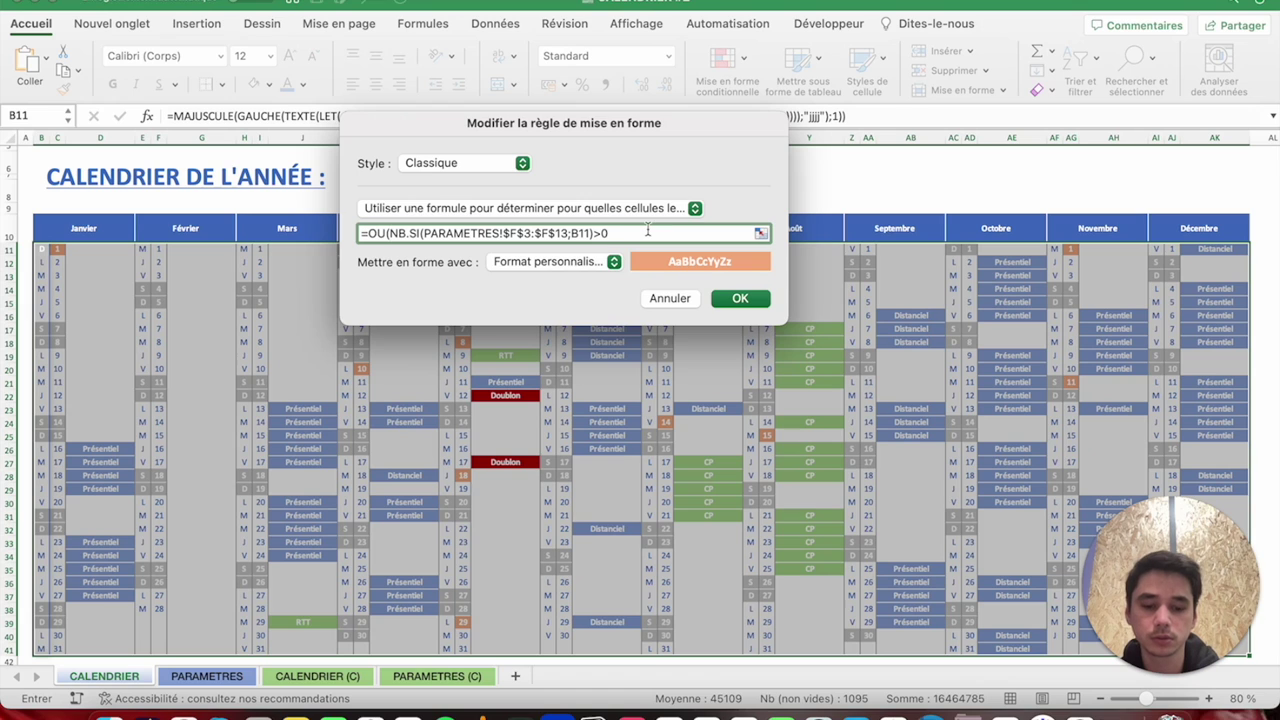
text(NB.SI(PARAMETRES!$F$3:$F$13;B11)>0)
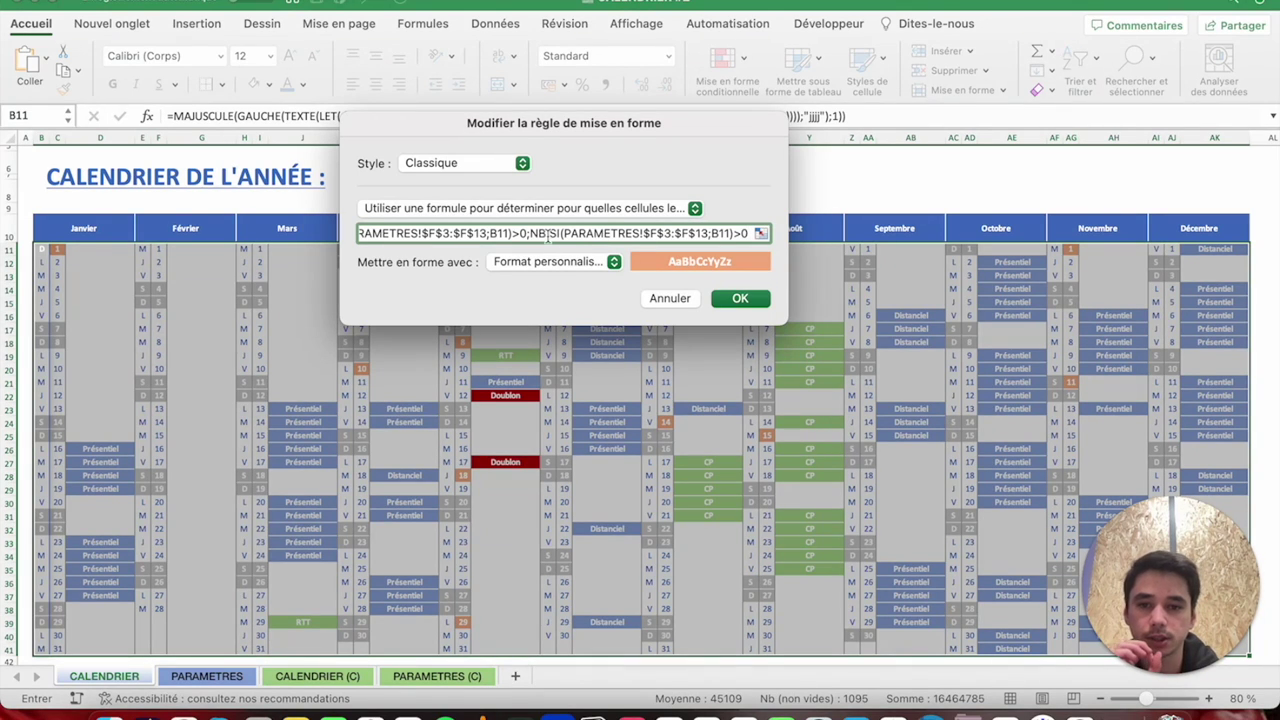
text())
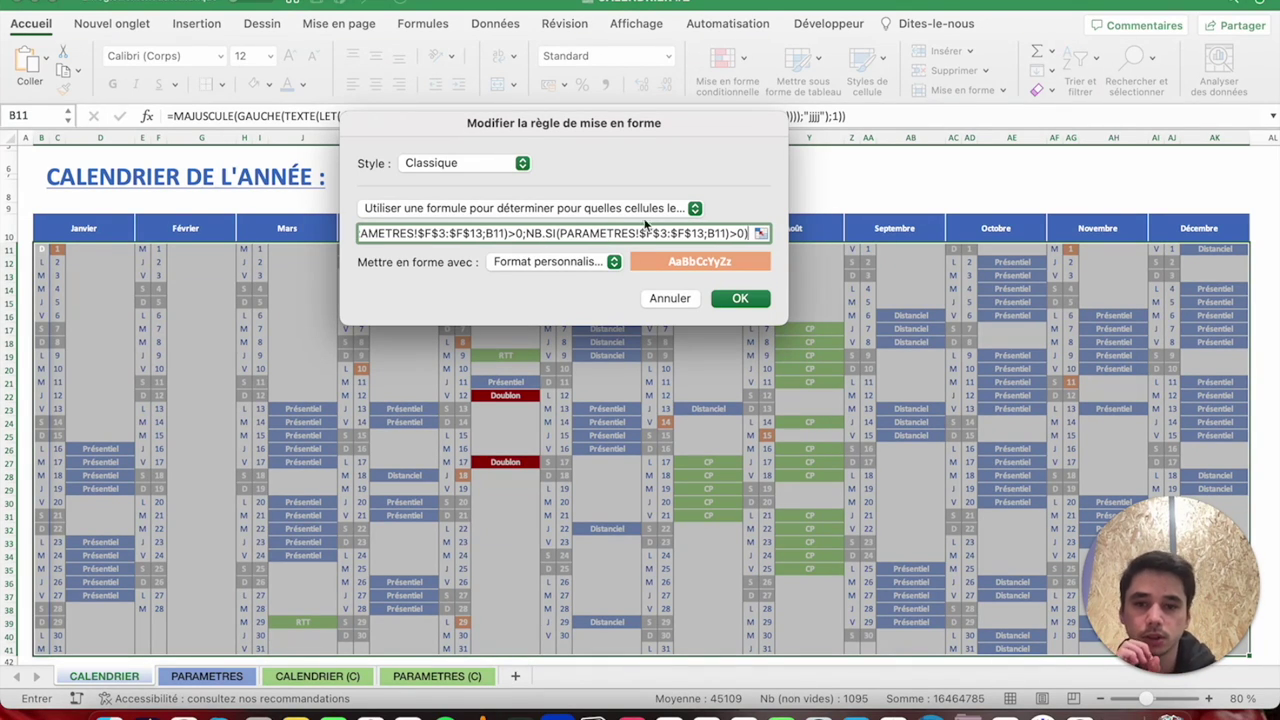
Point the second NB.SI test at C11 and apply the updated holiday rule.
click(712, 233)
key(BackSpace)
text(C)
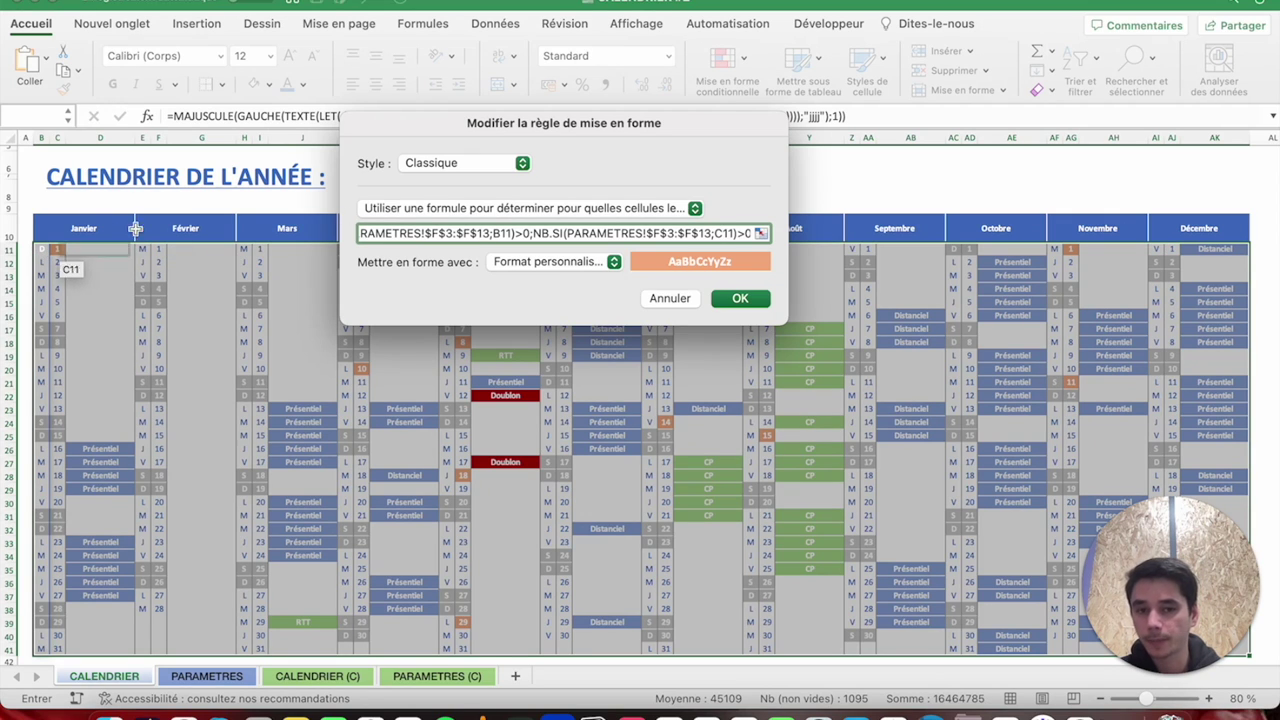
text(C)
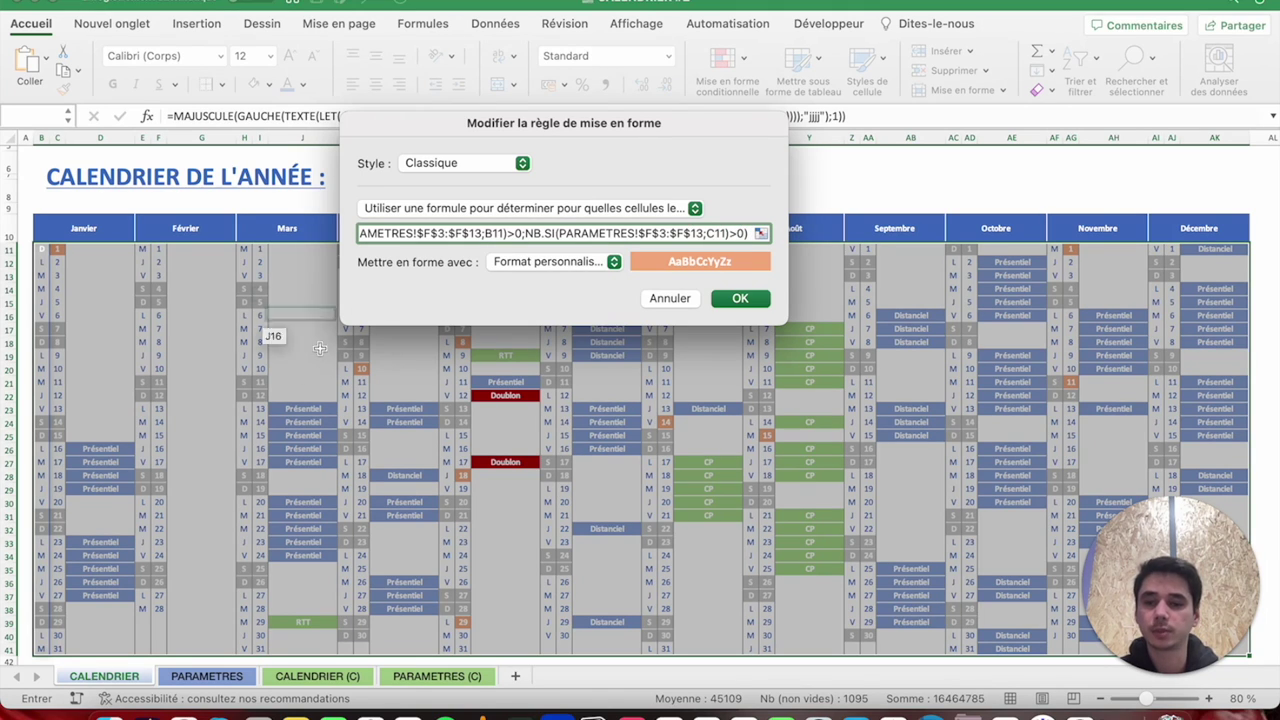
click(730, 300)
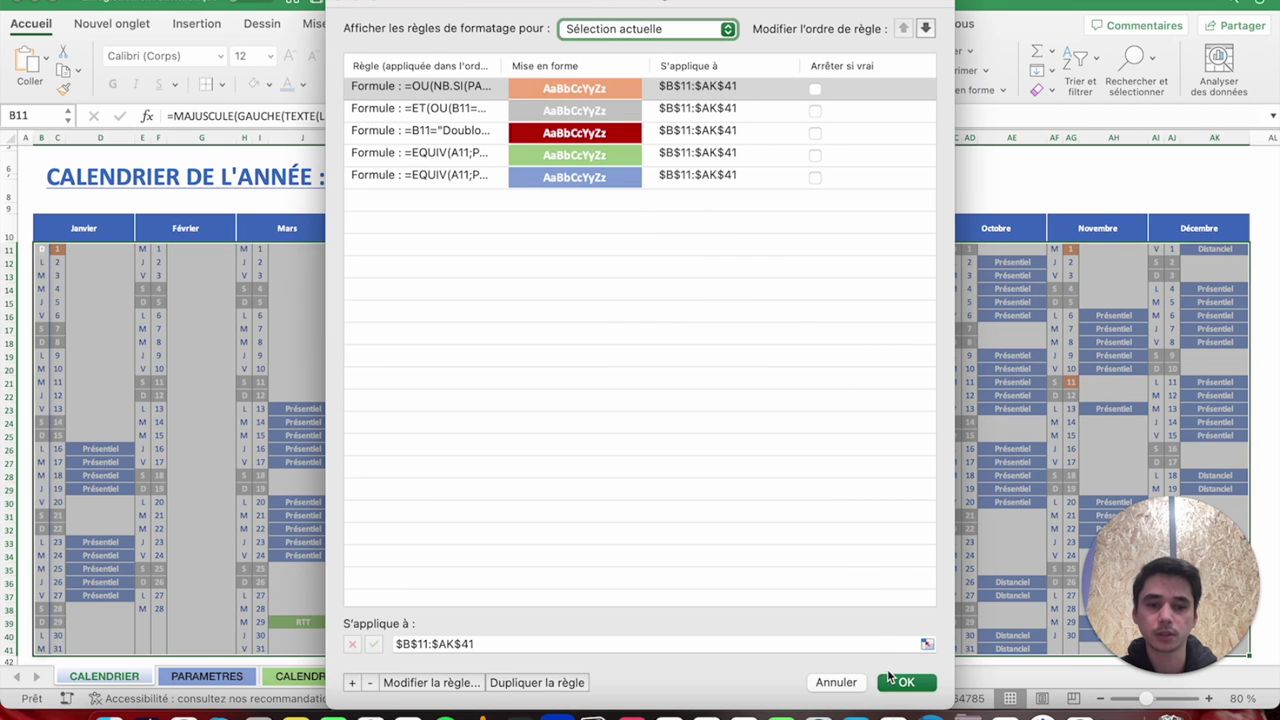
click(889, 680)
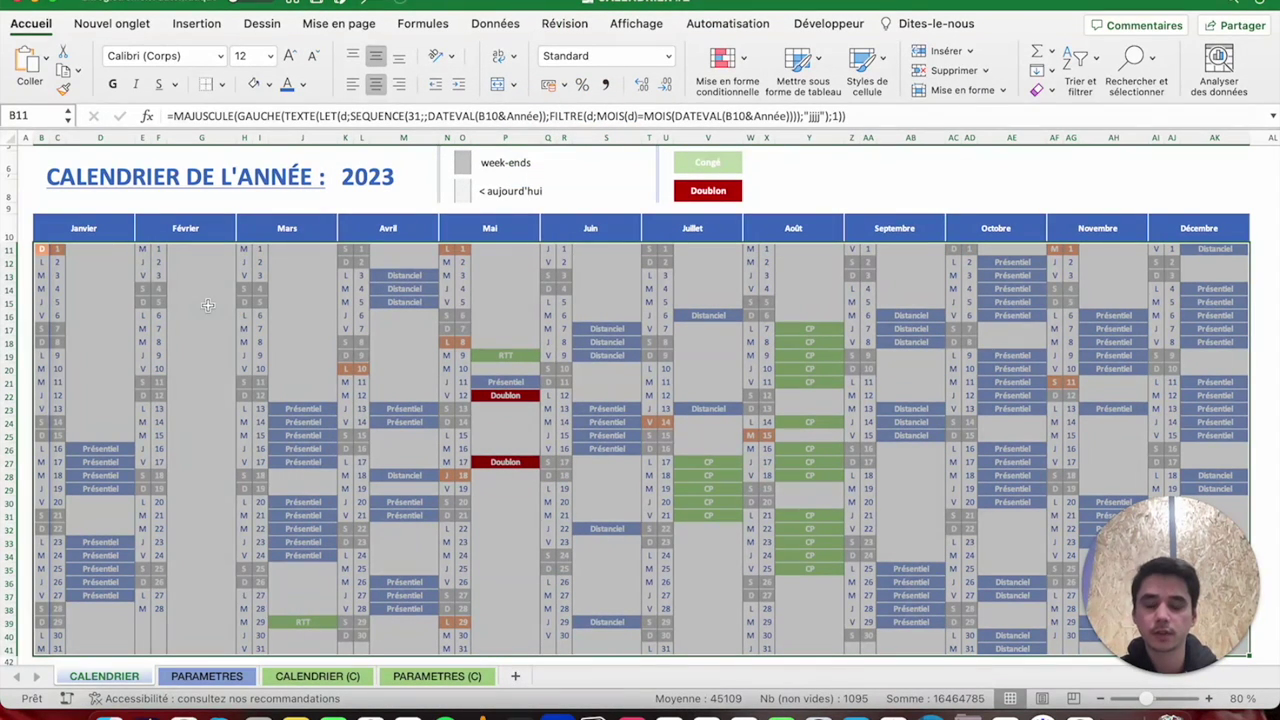
click(58, 251)
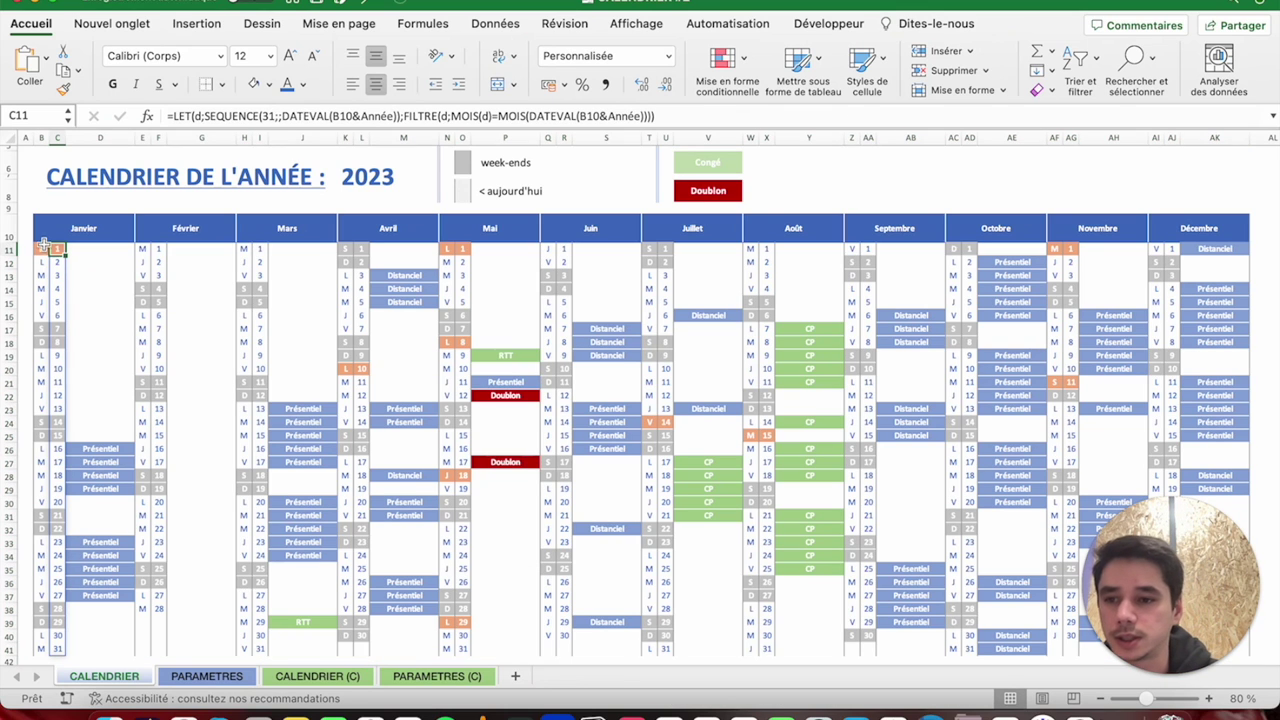
click(41, 249)
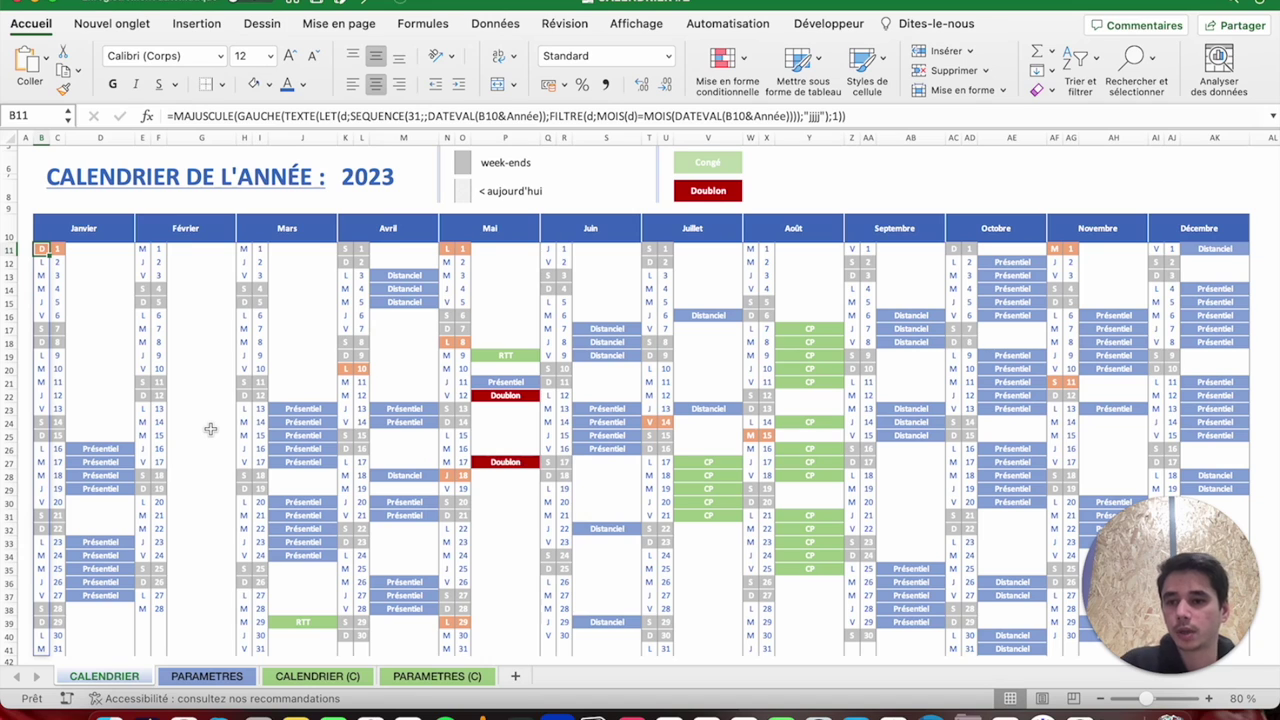
click(57, 249)
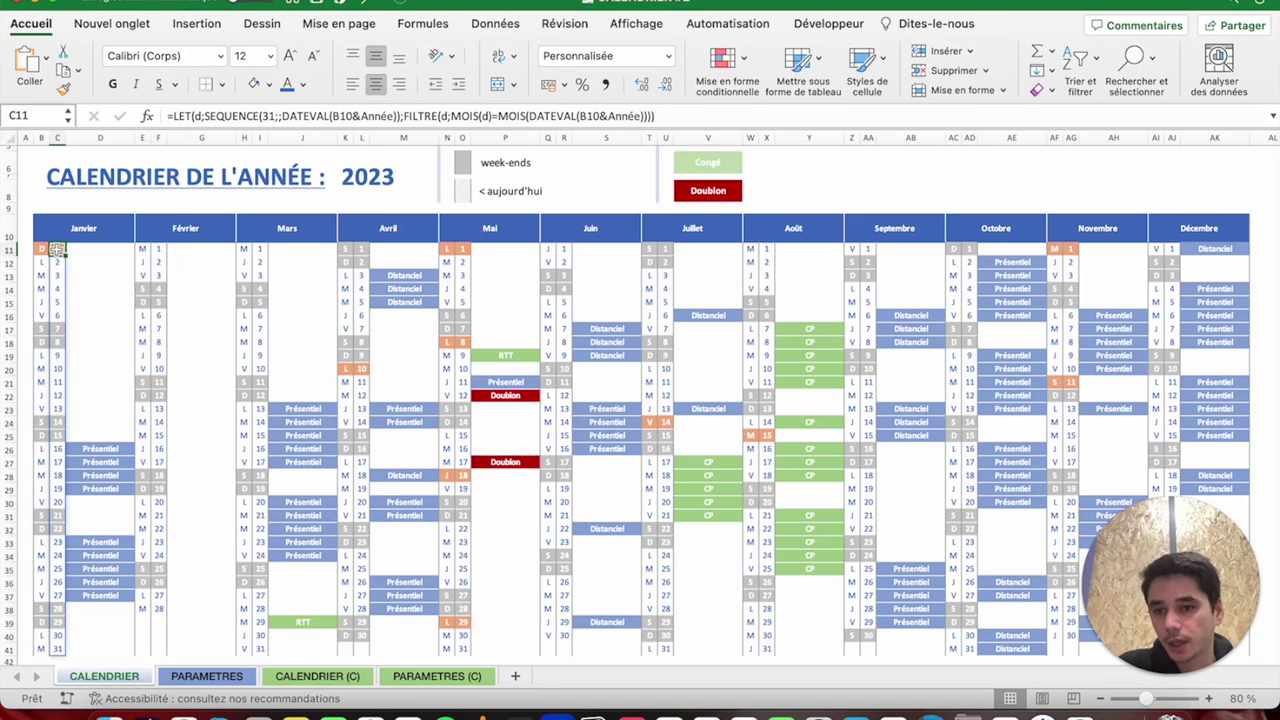
click(41, 249)
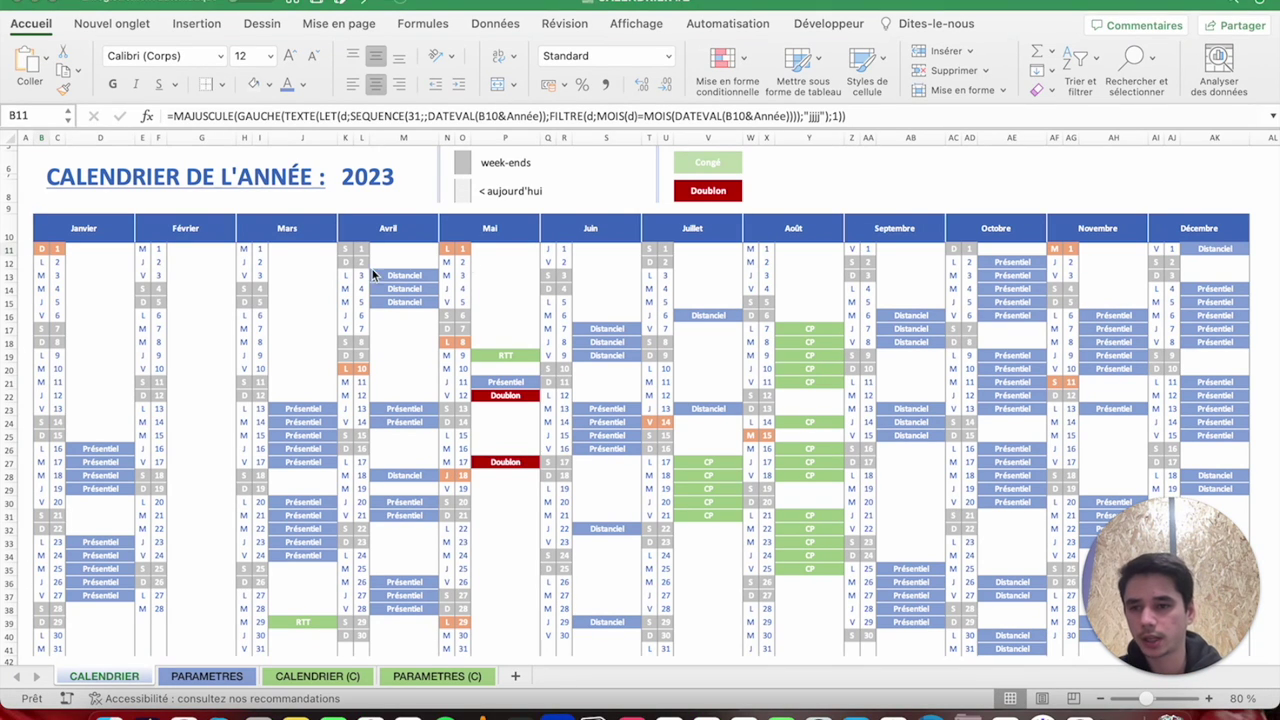
click(42, 247)
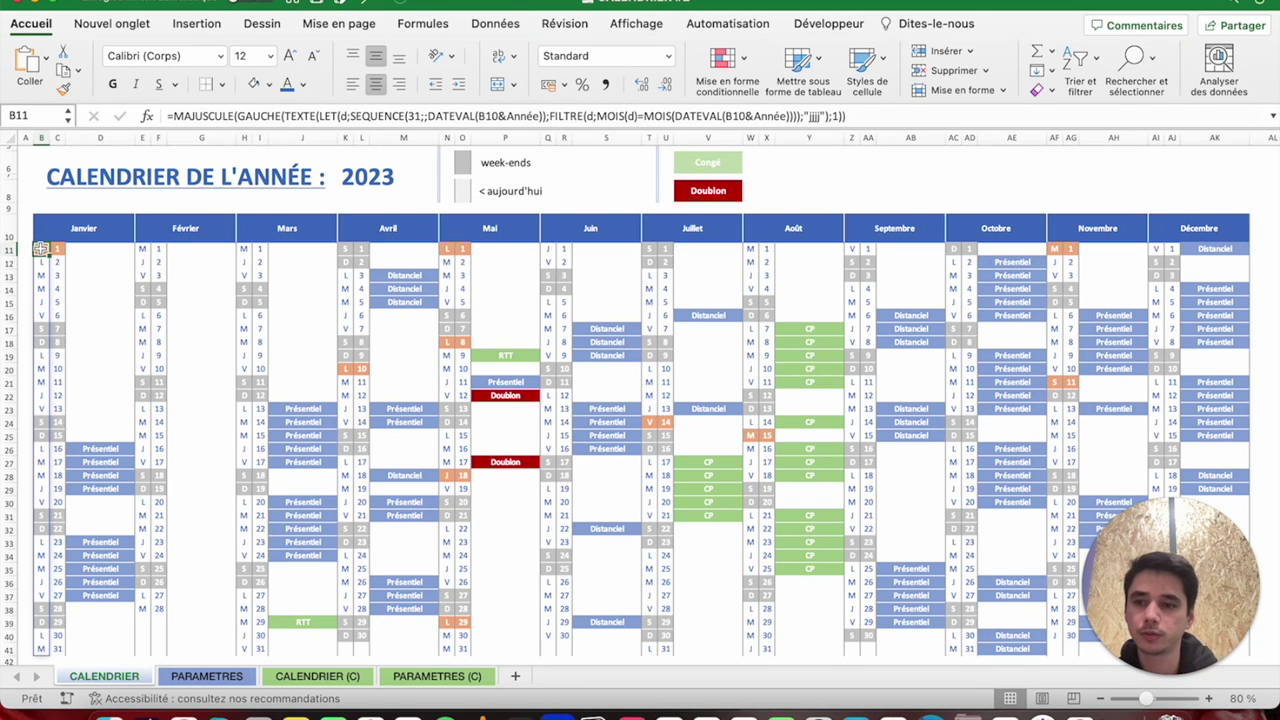
click(40, 137)
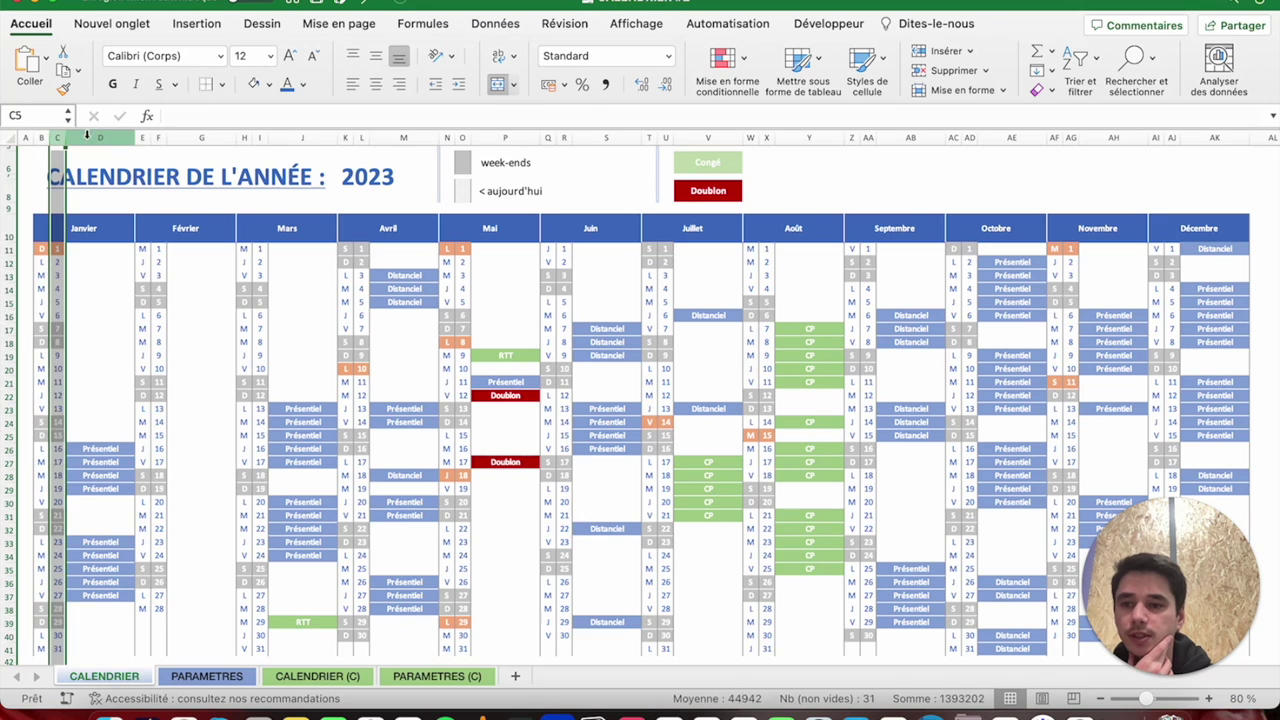
click(100, 137)
click(36, 250)
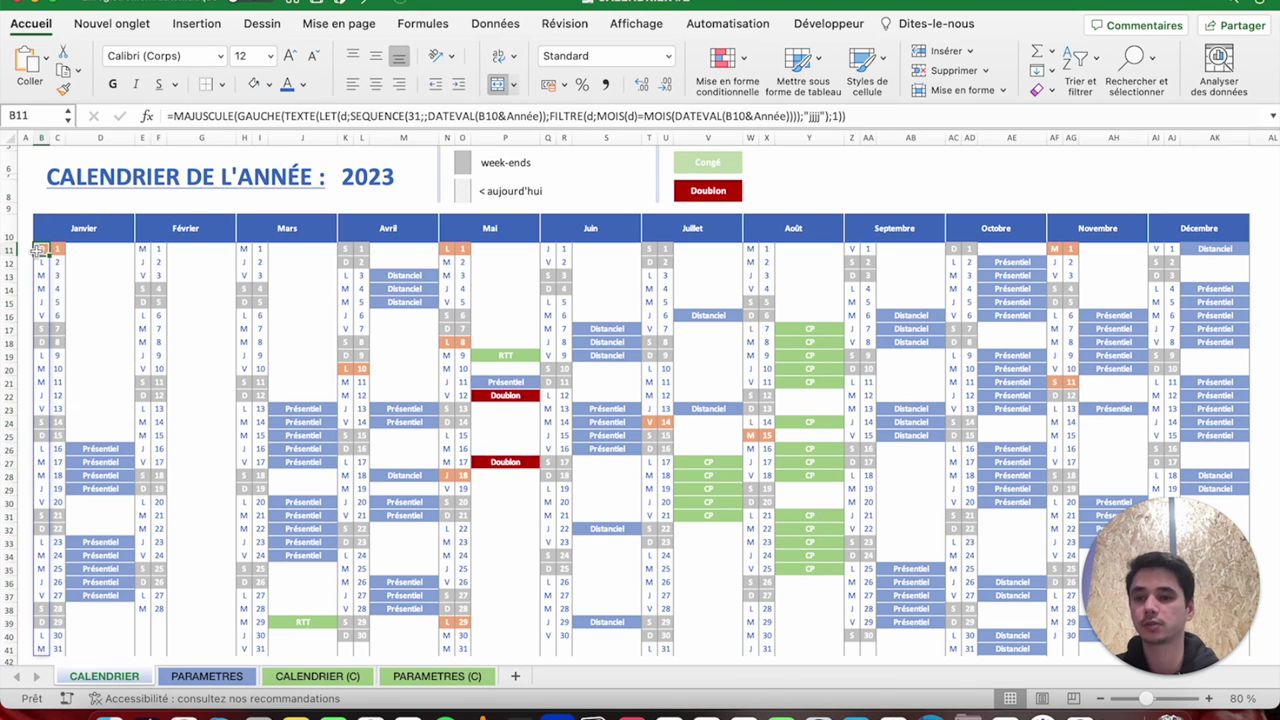
key(ctrl+shift+Right)
key(ctrl+shift+Down)
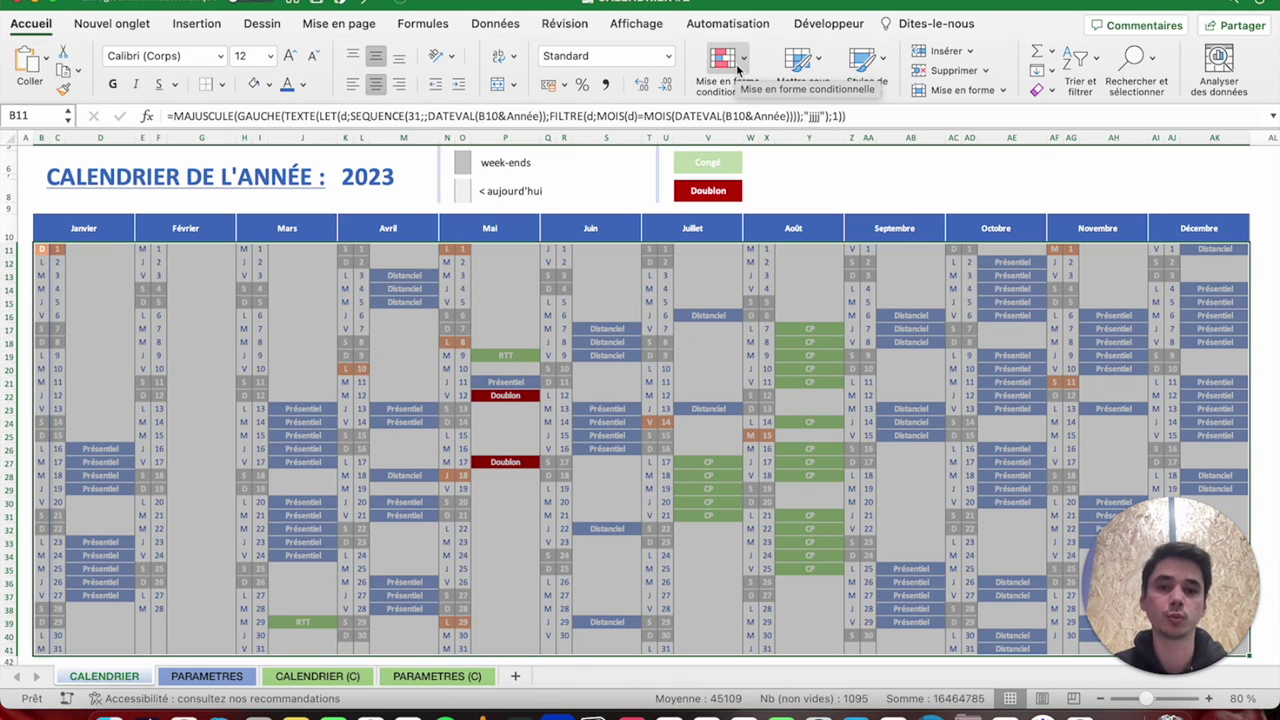
Start a new classic formula-based rule =B11<AUJOURDHUI() for past days.
click(743, 60)
mouse_move(788, 142)
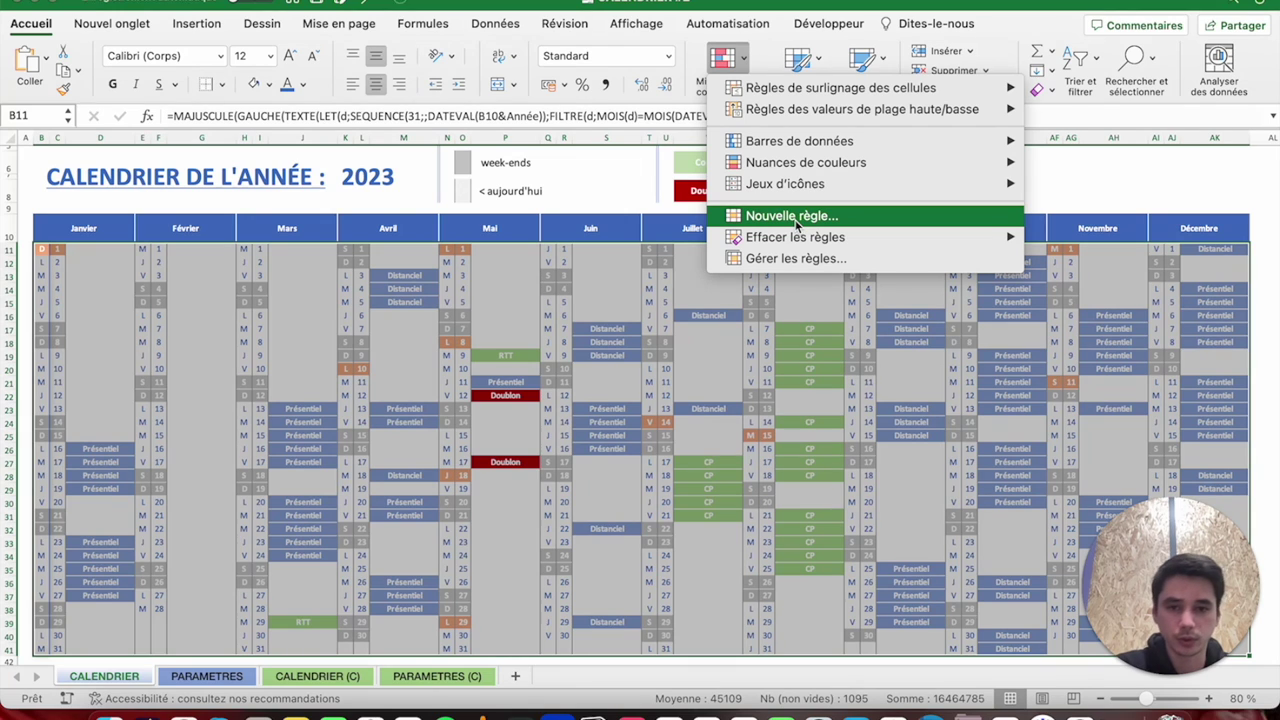
click(797, 225)
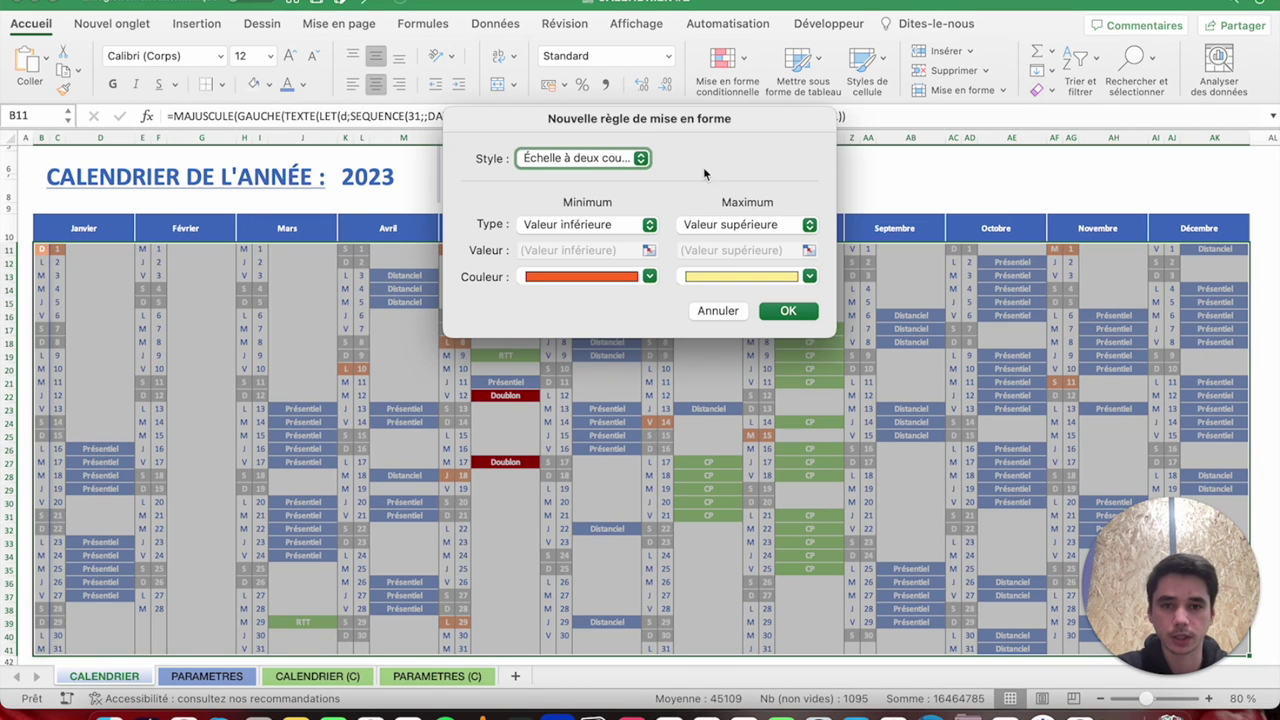
click(596, 162)
click(578, 238)
click(576, 207)
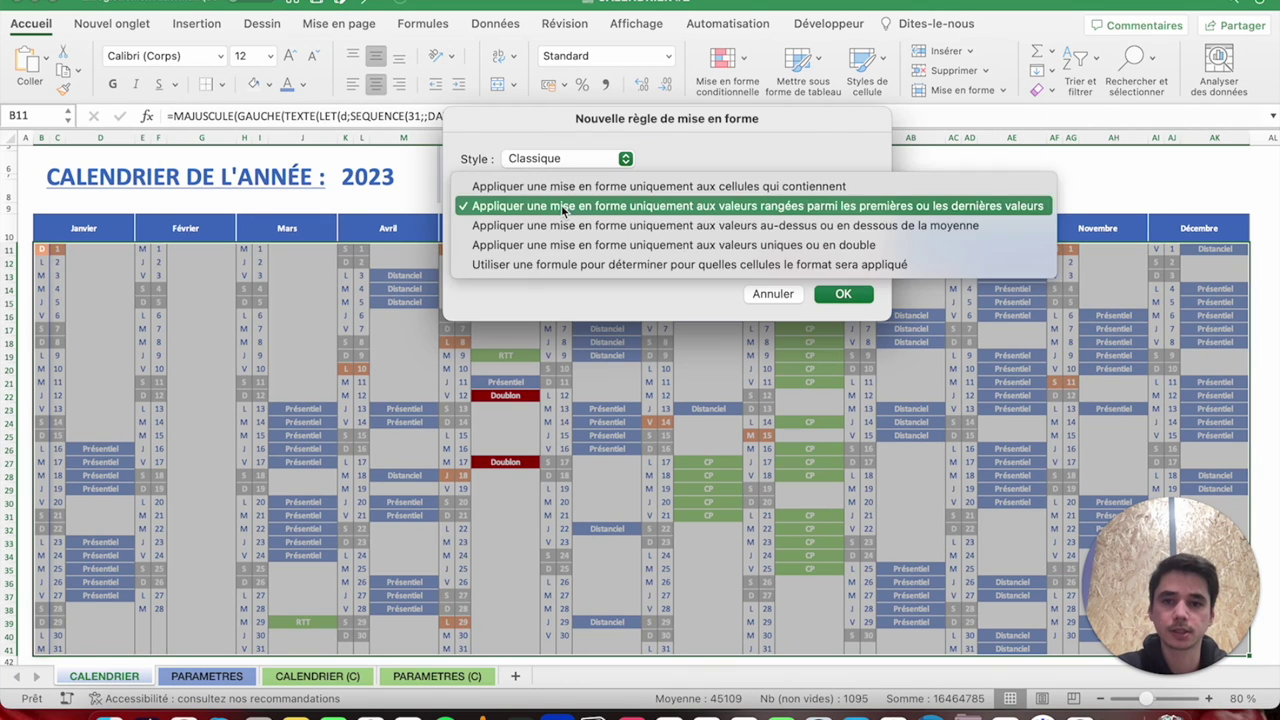
click(555, 262)
text(=B11<AUJOURDHUI)
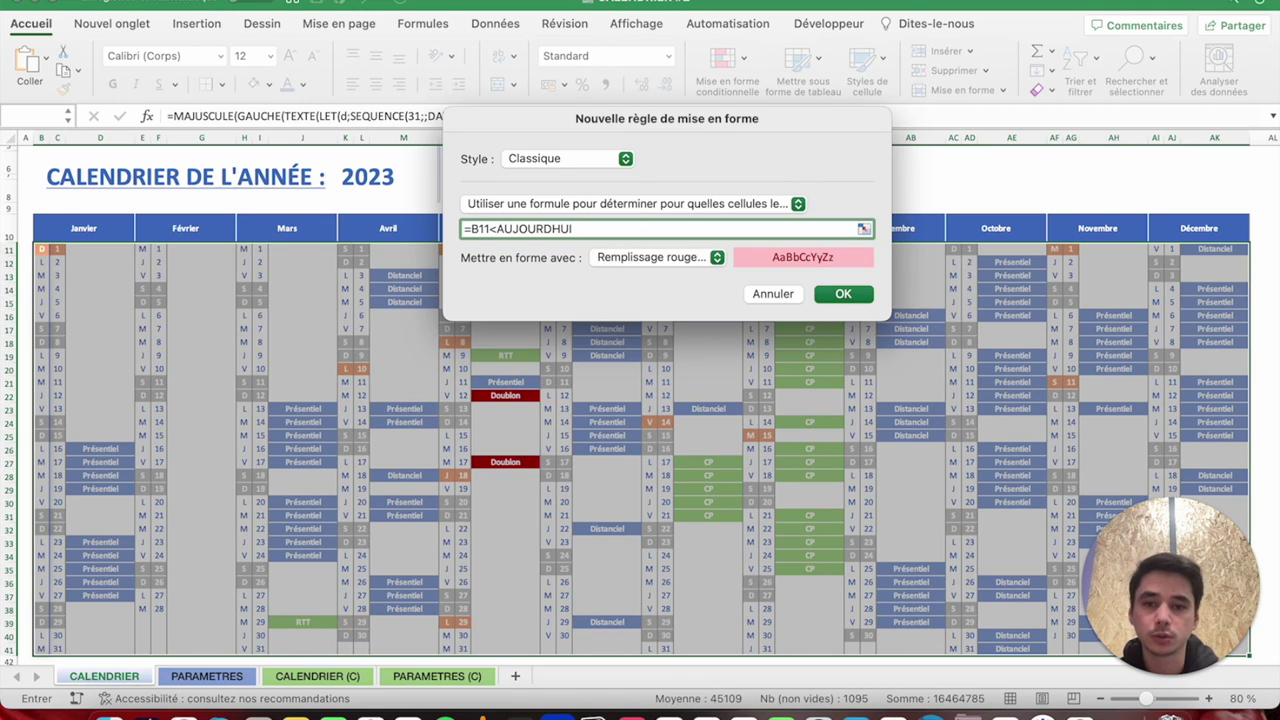
text(())
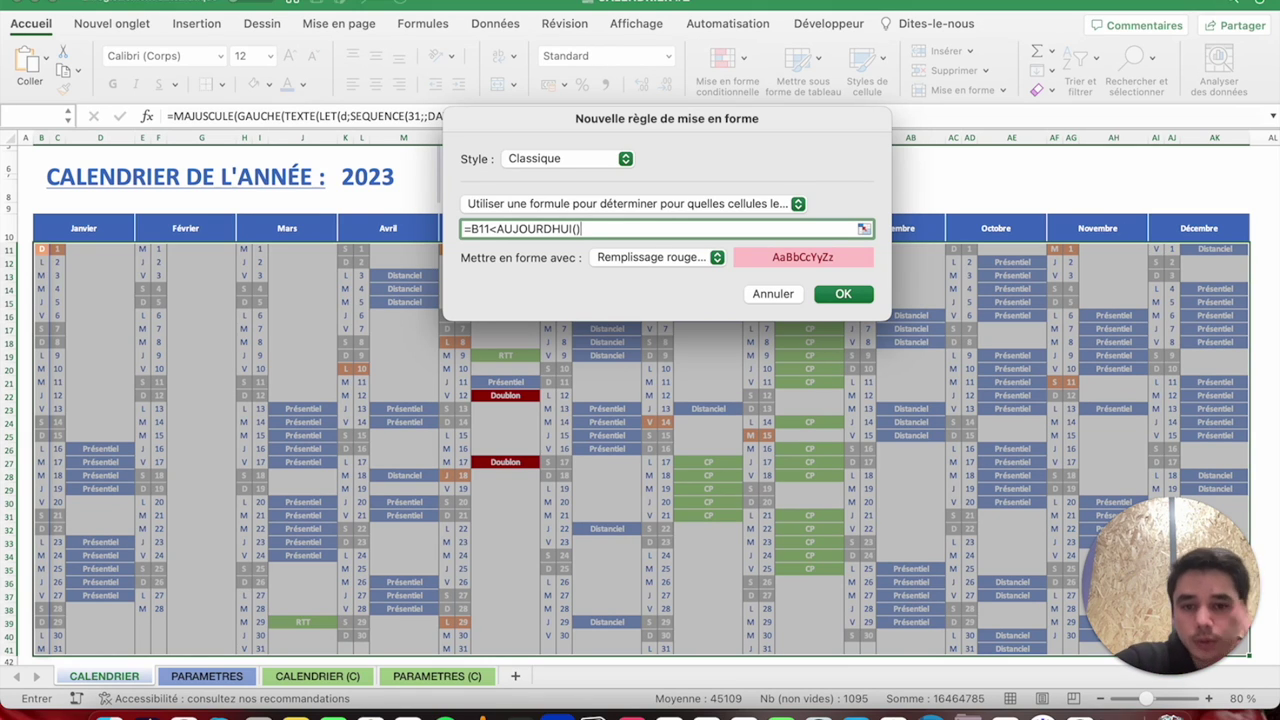
Give the past-days rule a grey thin diagonal hatch pattern and save it.
click(700, 257)
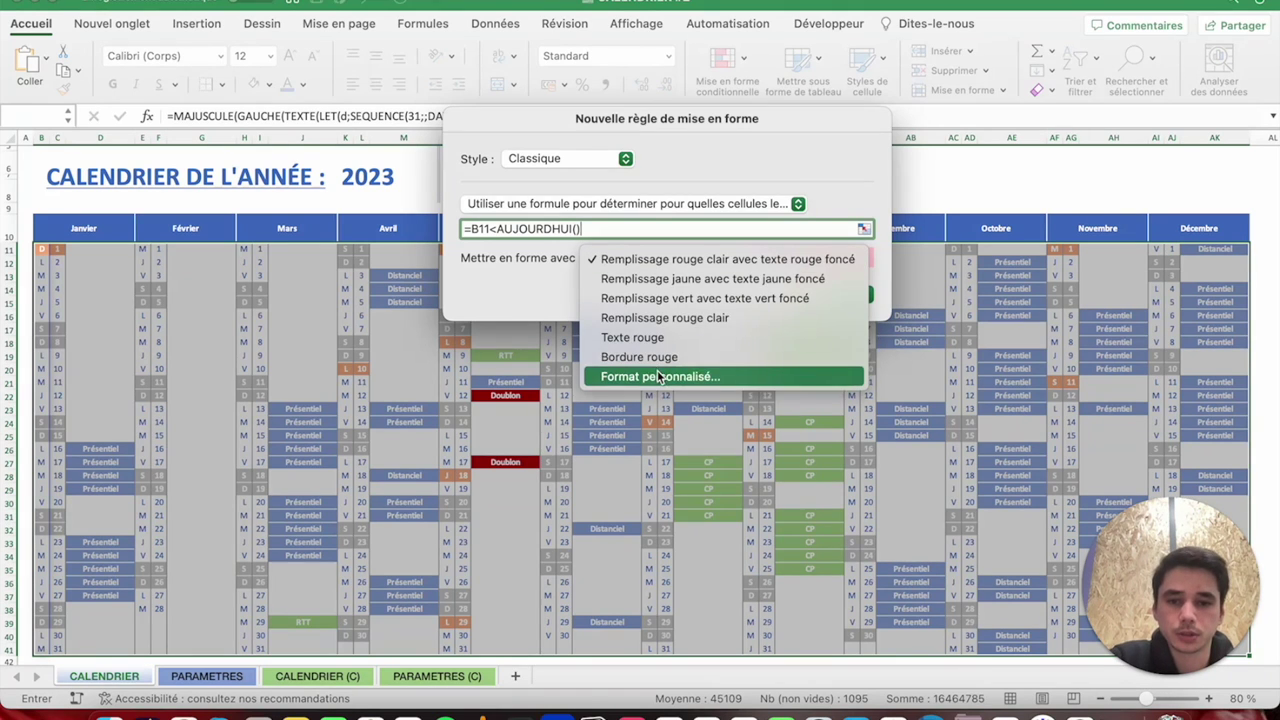
click(659, 376)
click(713, 80)
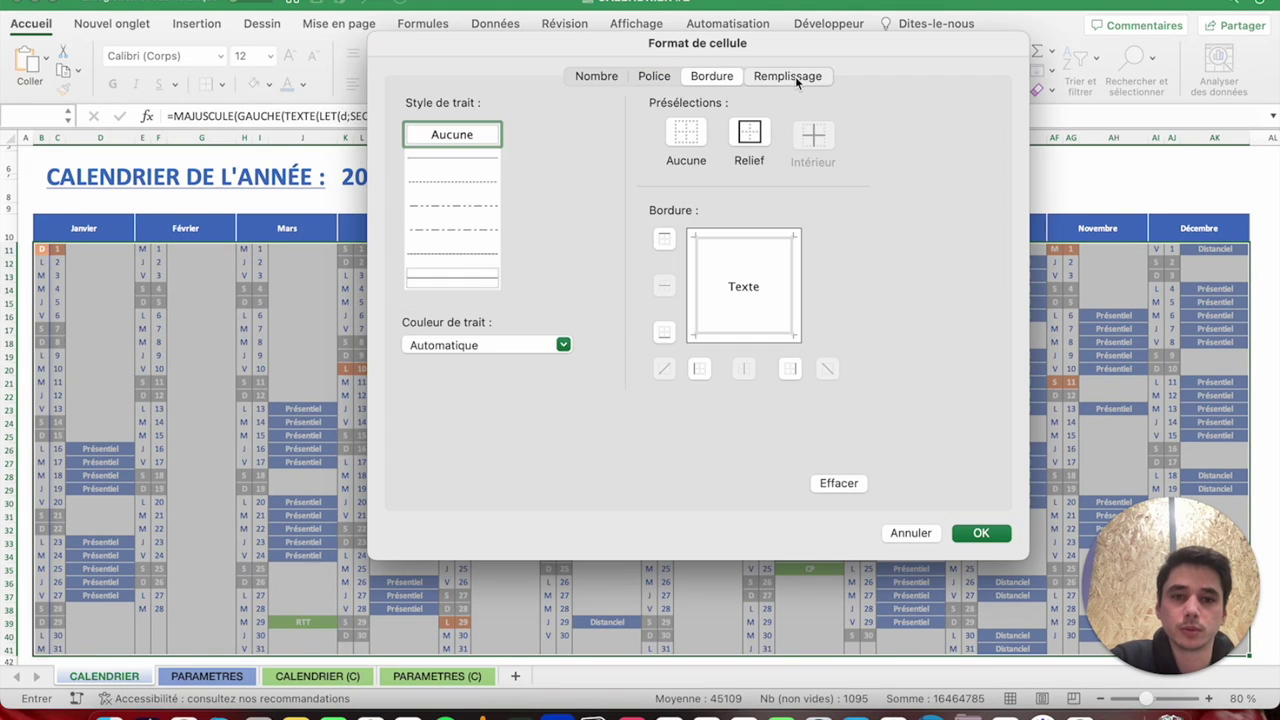
click(795, 76)
click(737, 149)
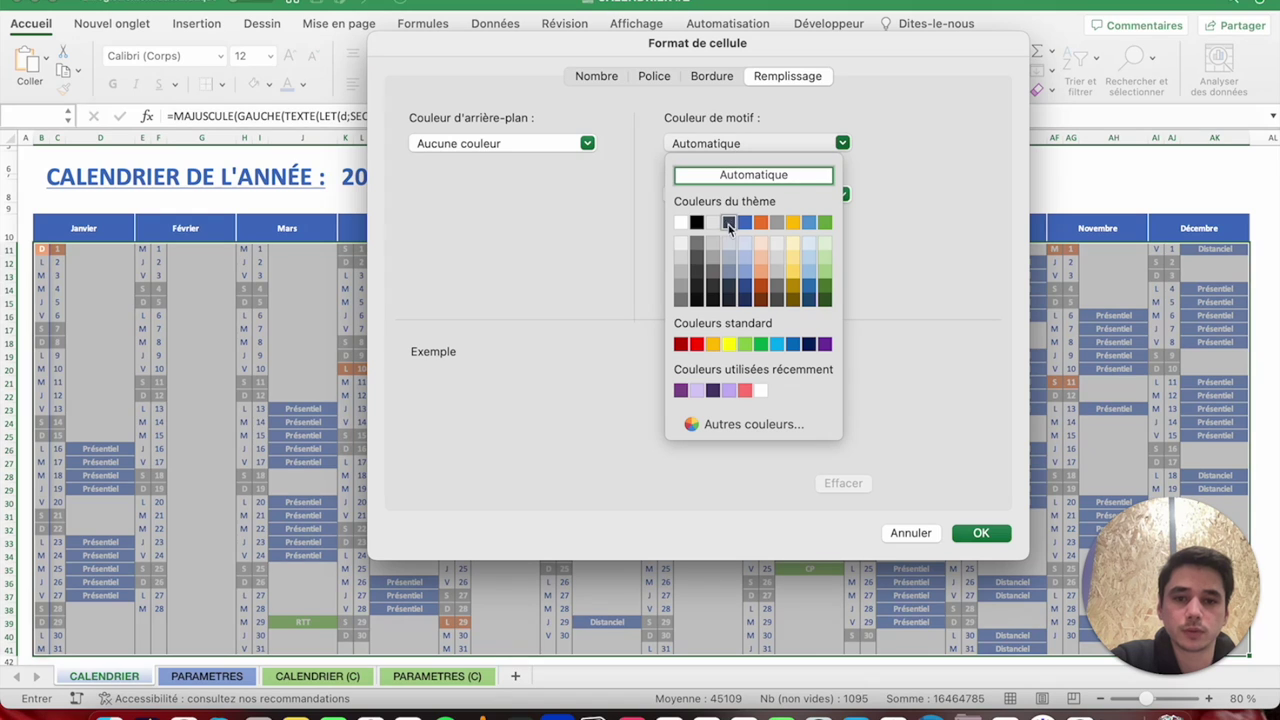
click(778, 280)
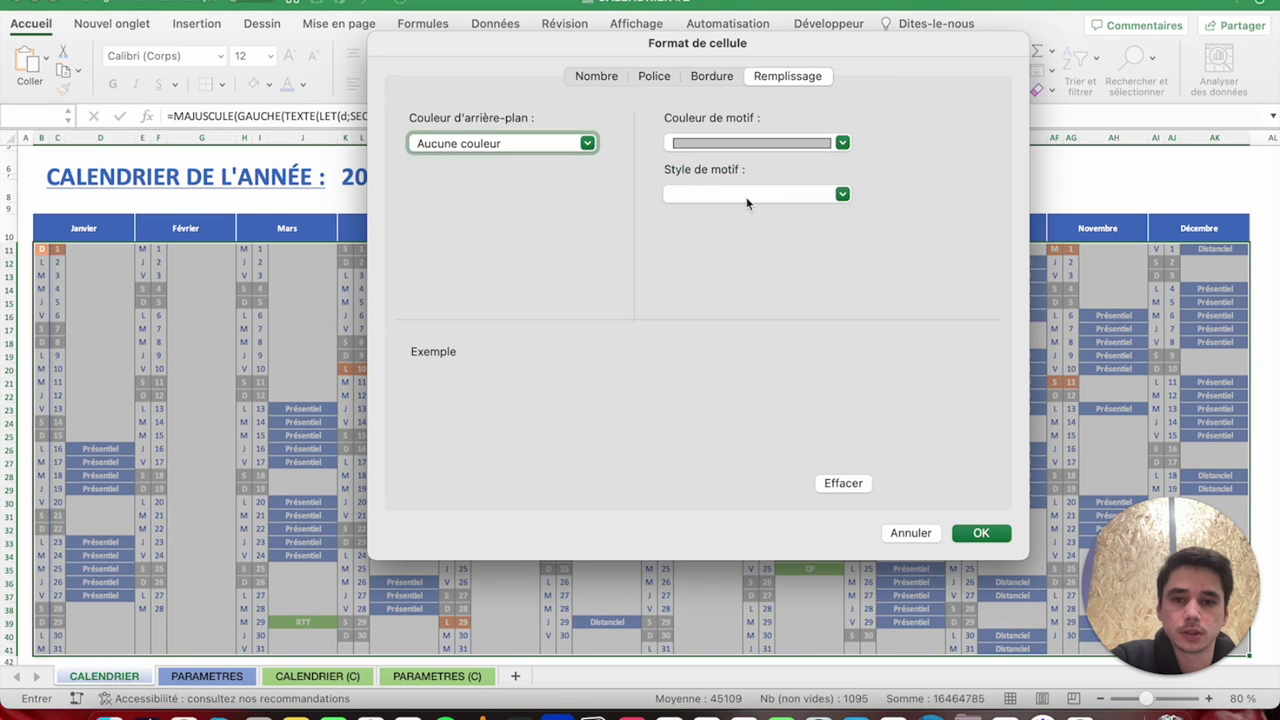
click(745, 196)
click(738, 268)
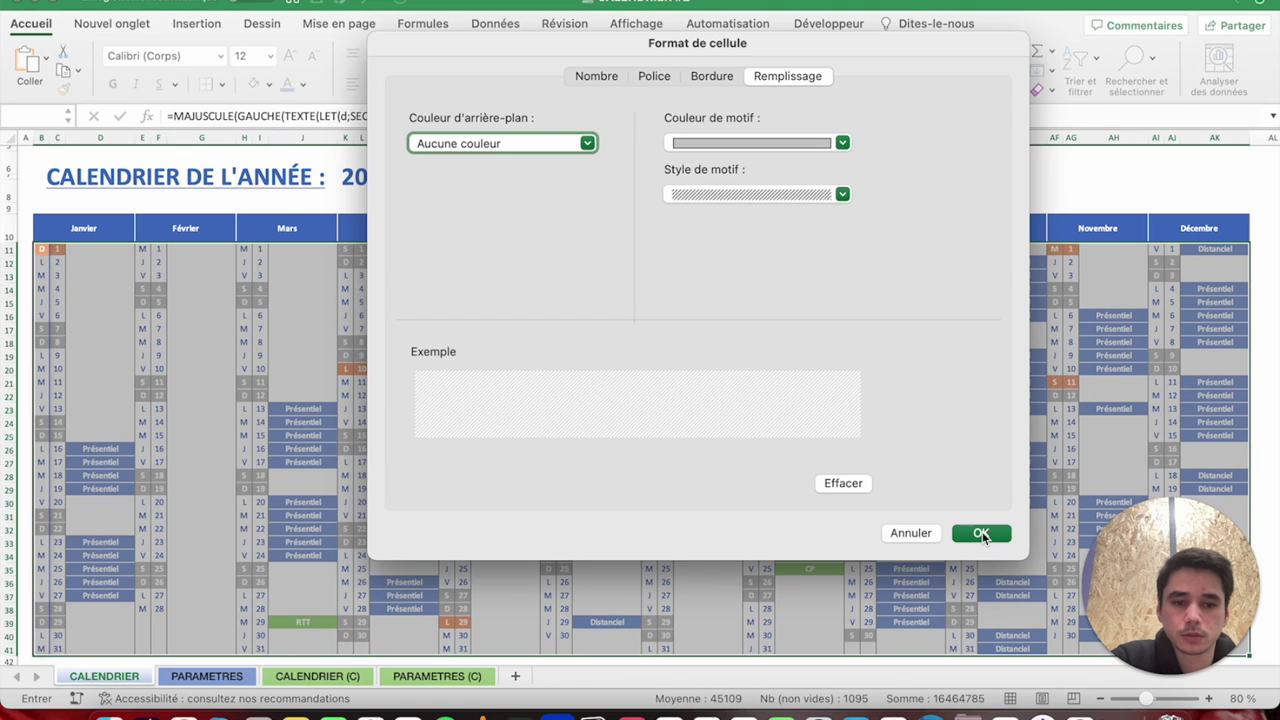
click(981, 533)
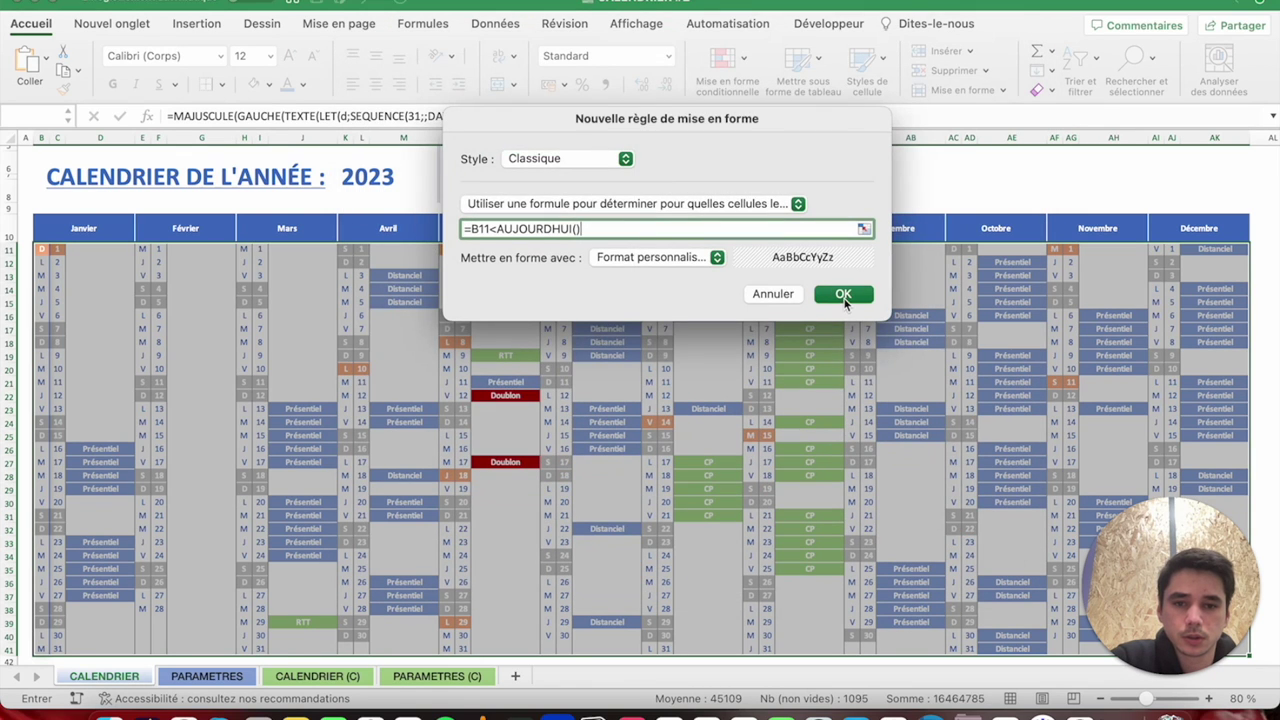
click(844, 295)
click(182, 313)
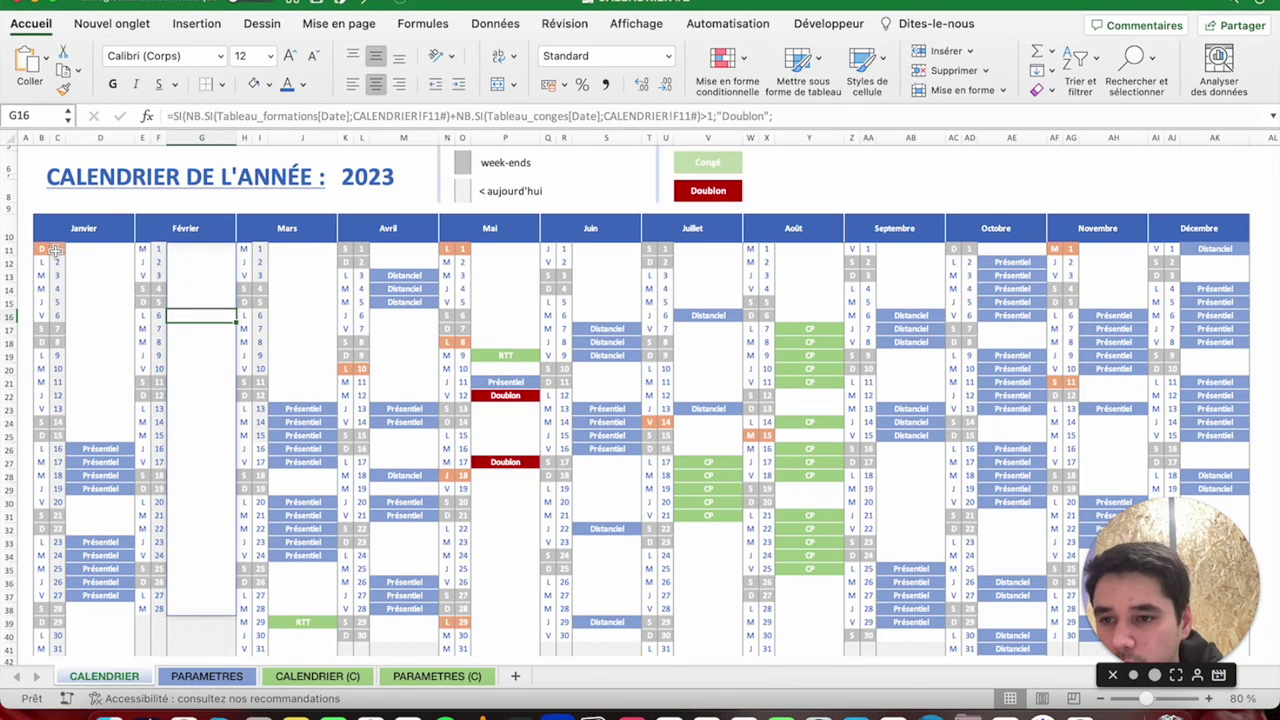
drag(55, 250, 57, 488)
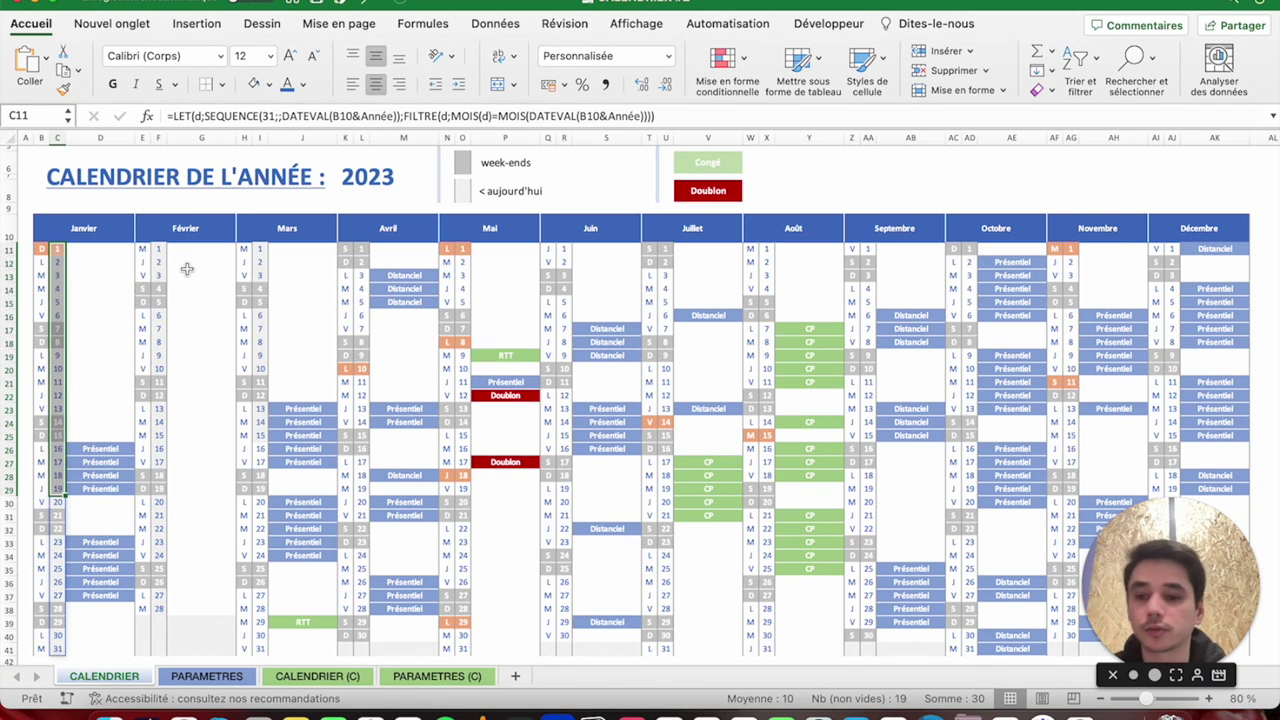
scroll(187, 269, down, 5)
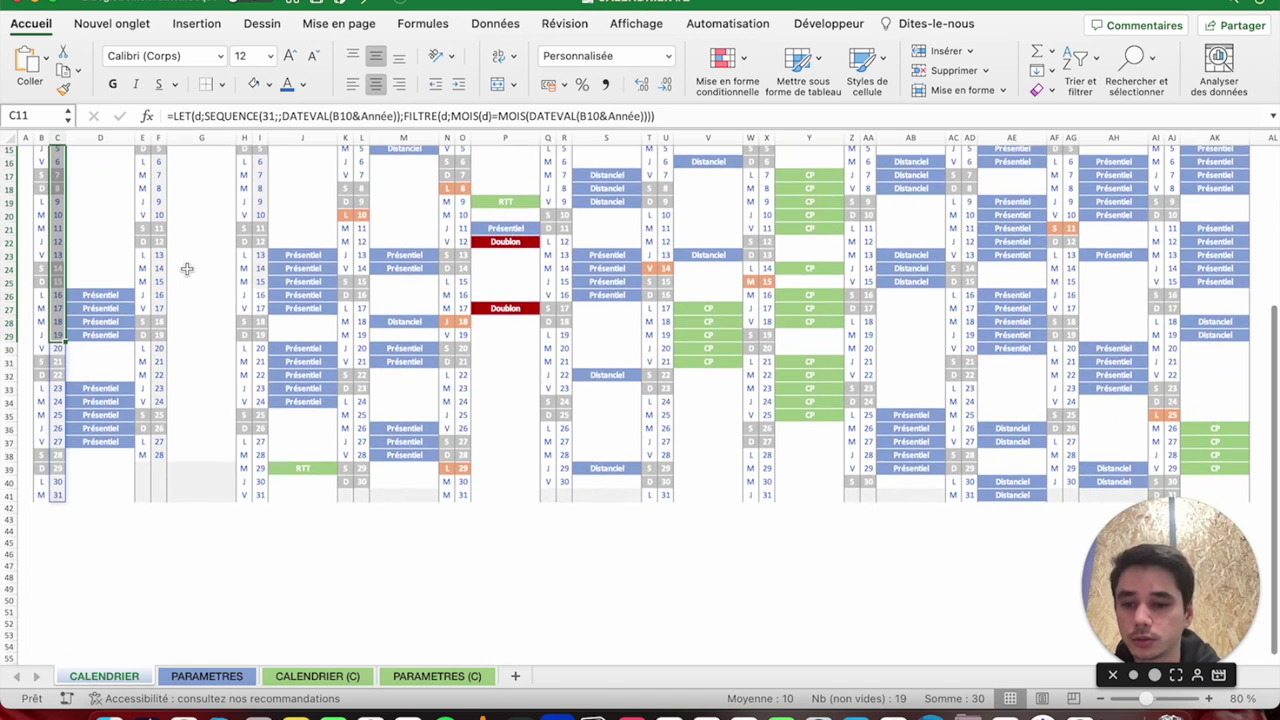
scroll(187, 269, up, 2)
scroll(186, 266, up, 2)
drag(158, 198, 162, 493)
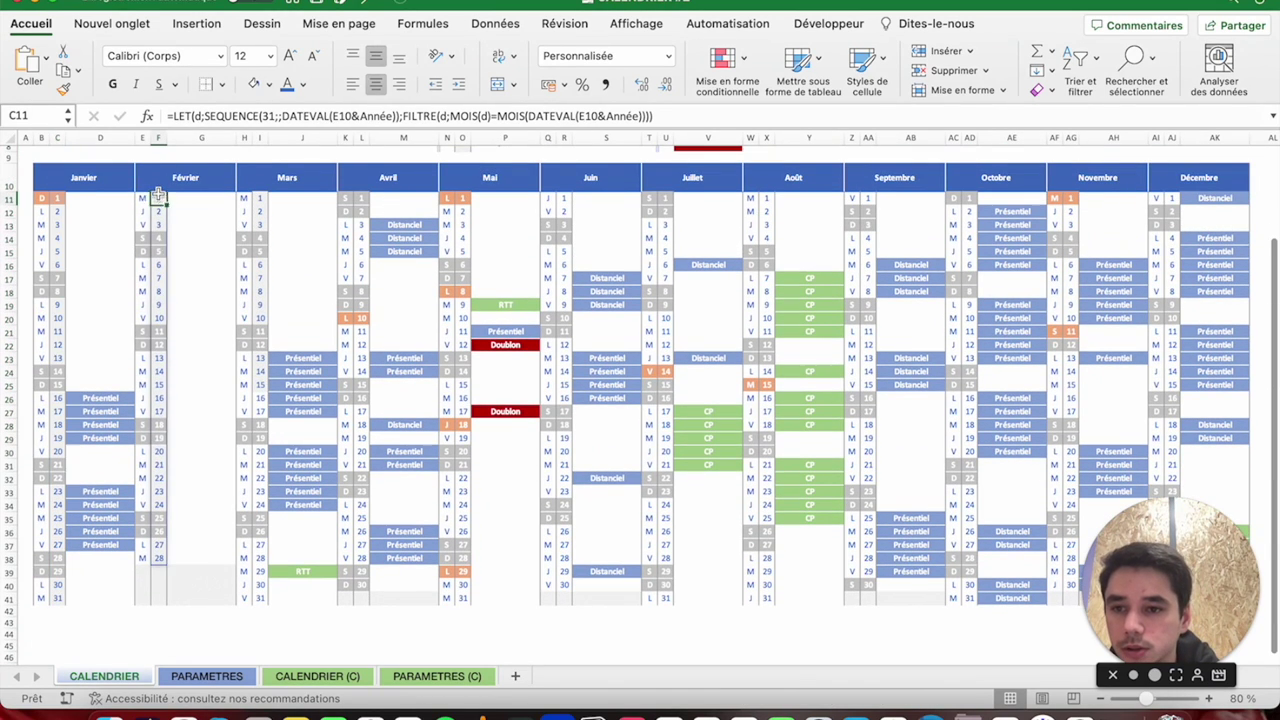
drag(259, 198, 259, 304)
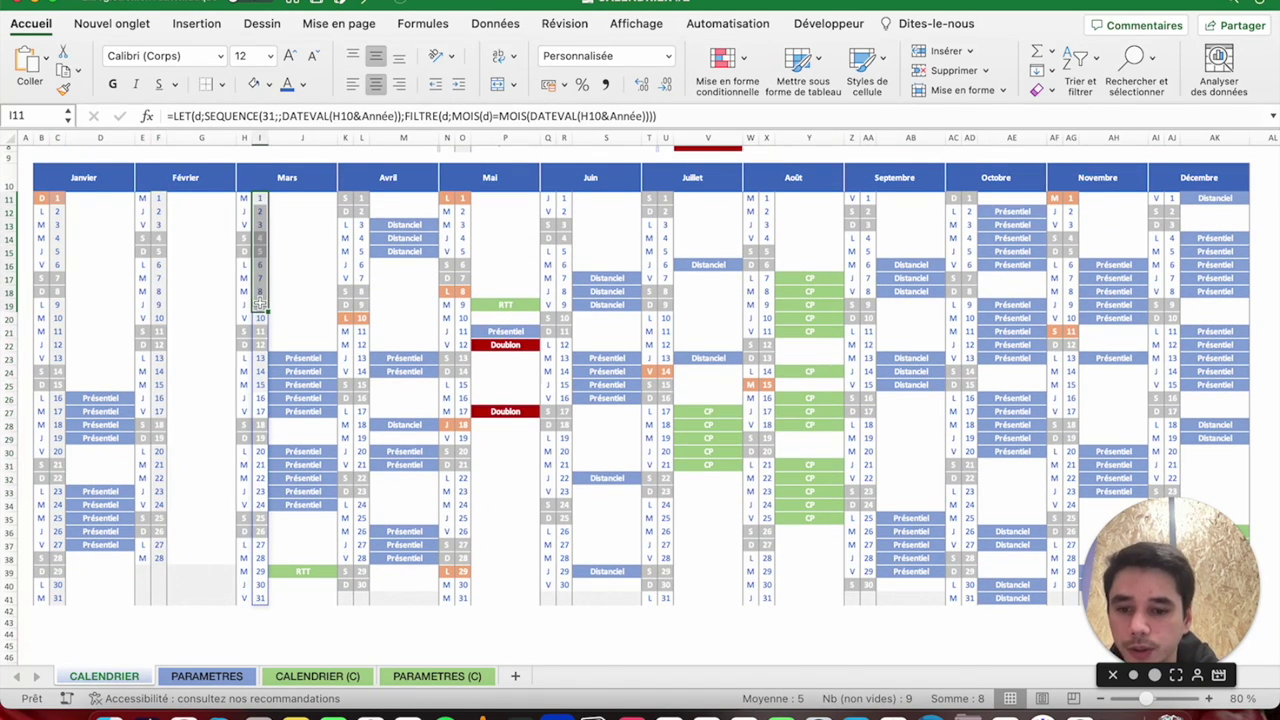
click(191, 570)
click(145, 571)
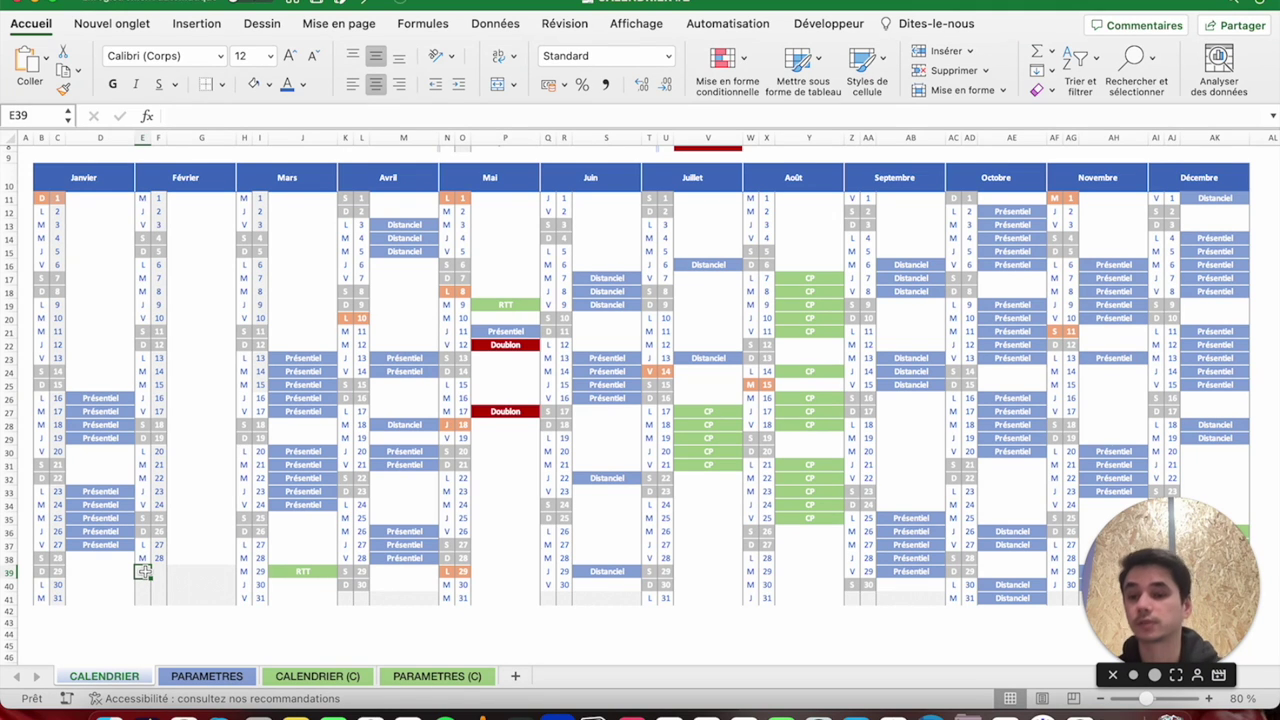
click(42, 197)
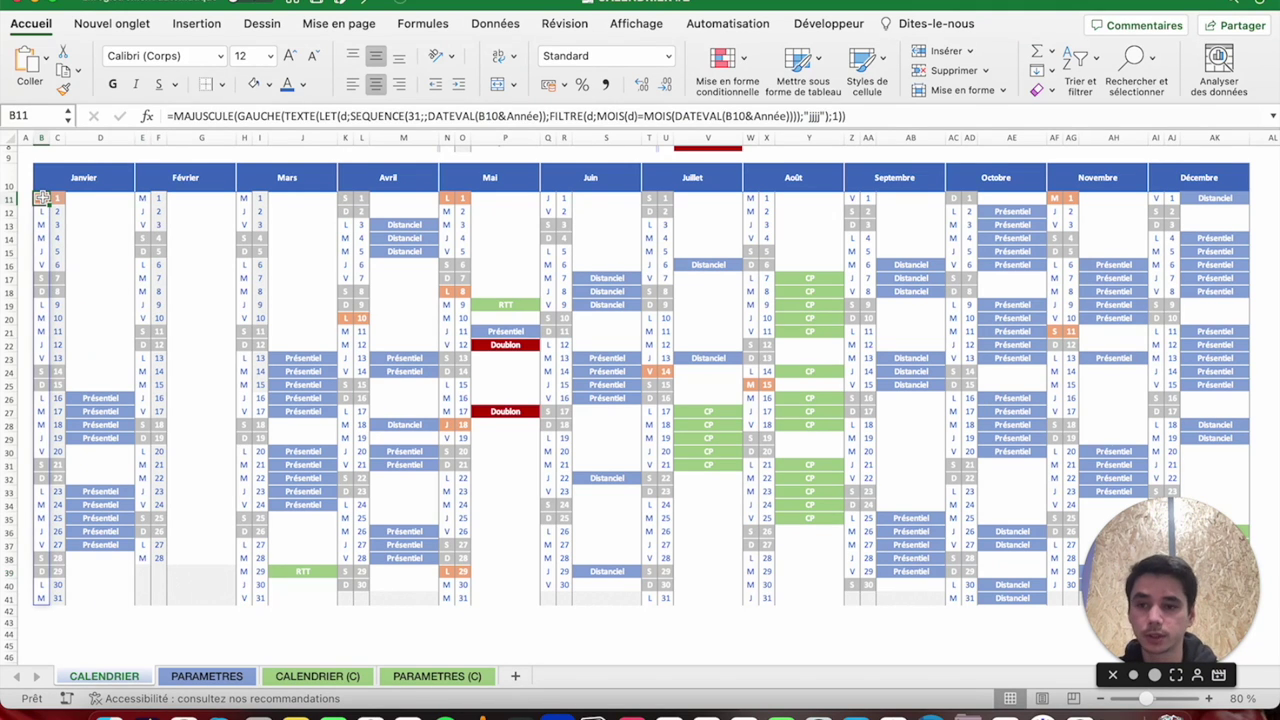
key(ctrl+shift+Right)
key(ctrl+shift+Down)
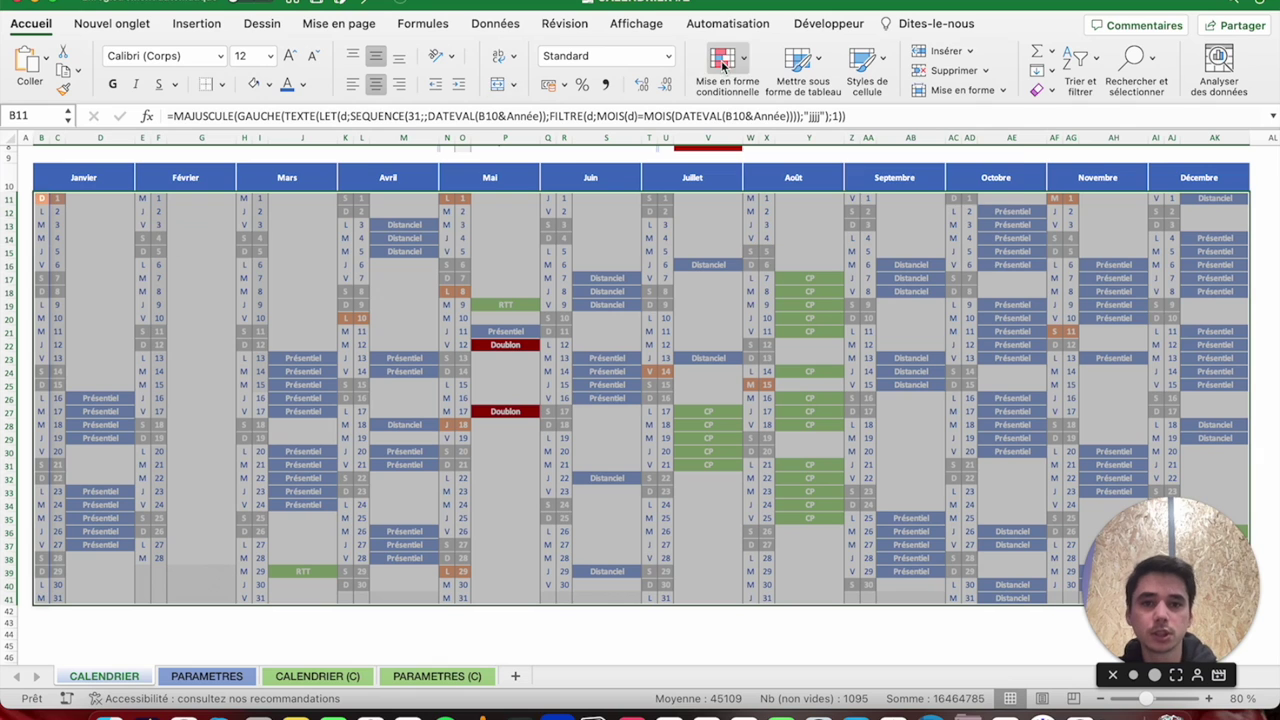
Change the past-days rule formula to =ET(B11<>"";B11<AUJOURDHUI()) and apply it.
click(722, 60)
click(796, 258)
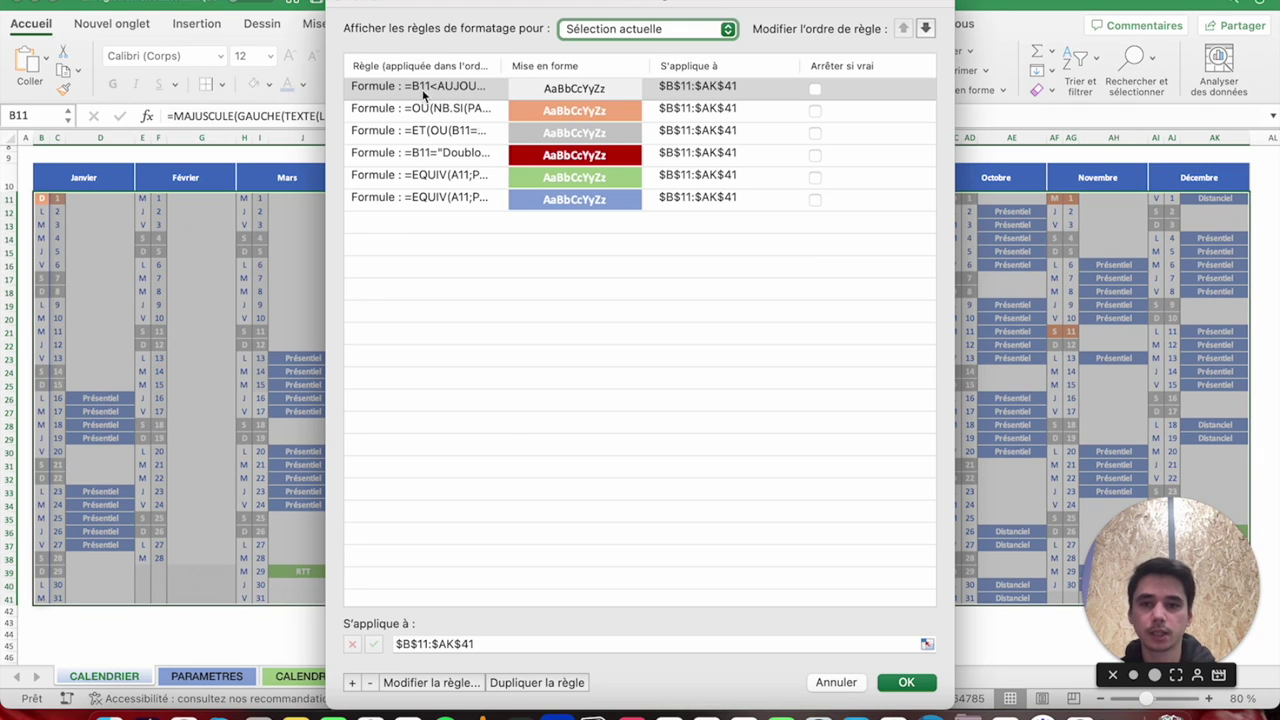
click(410, 682)
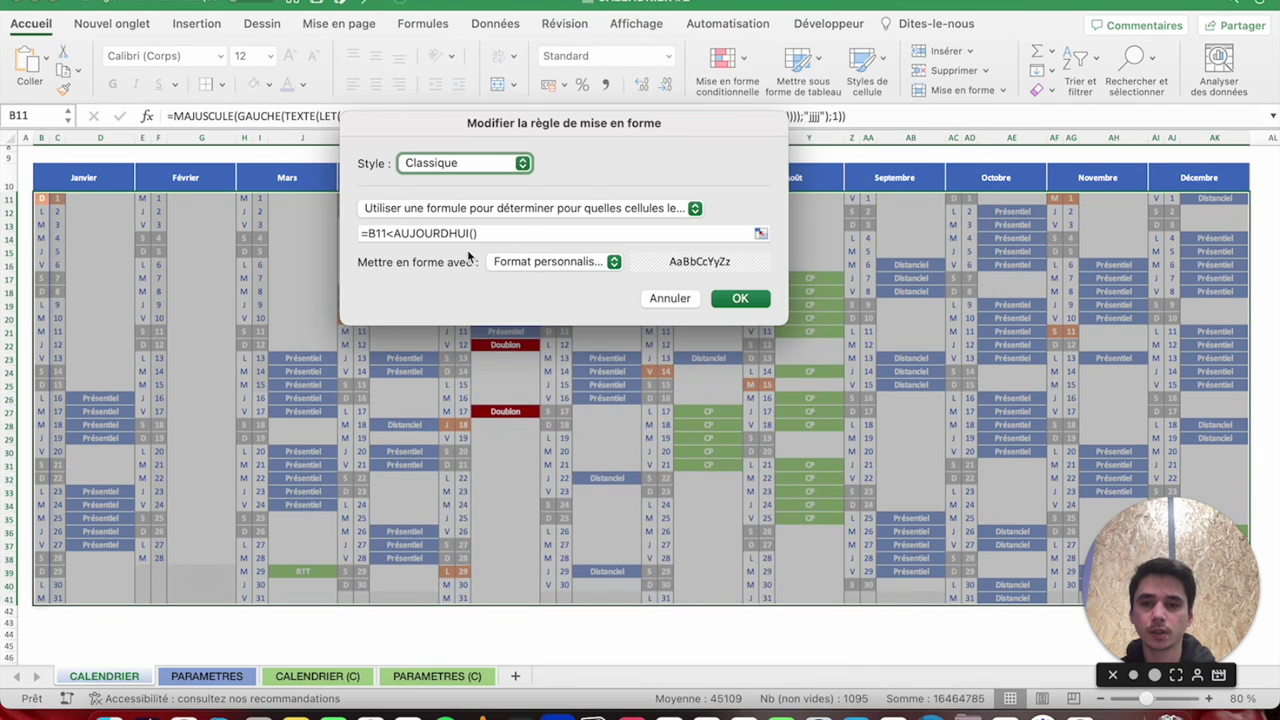
click(368, 233)
text(T()
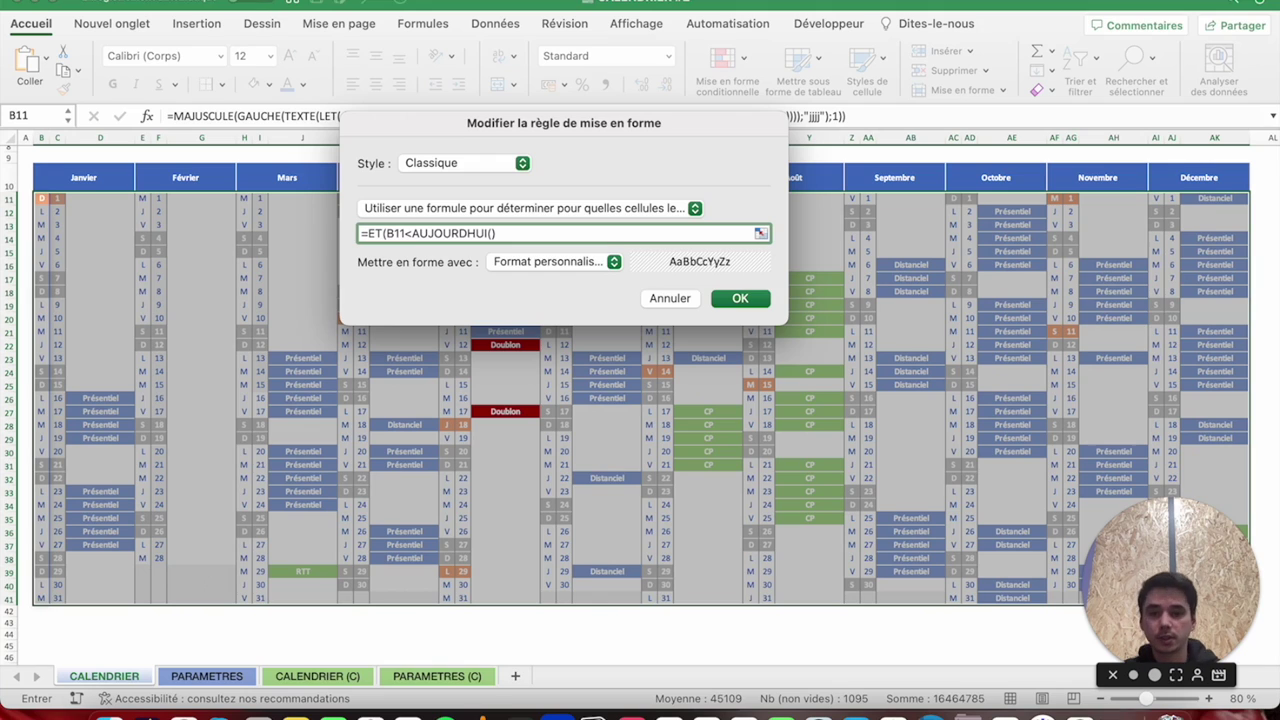
text(B11)
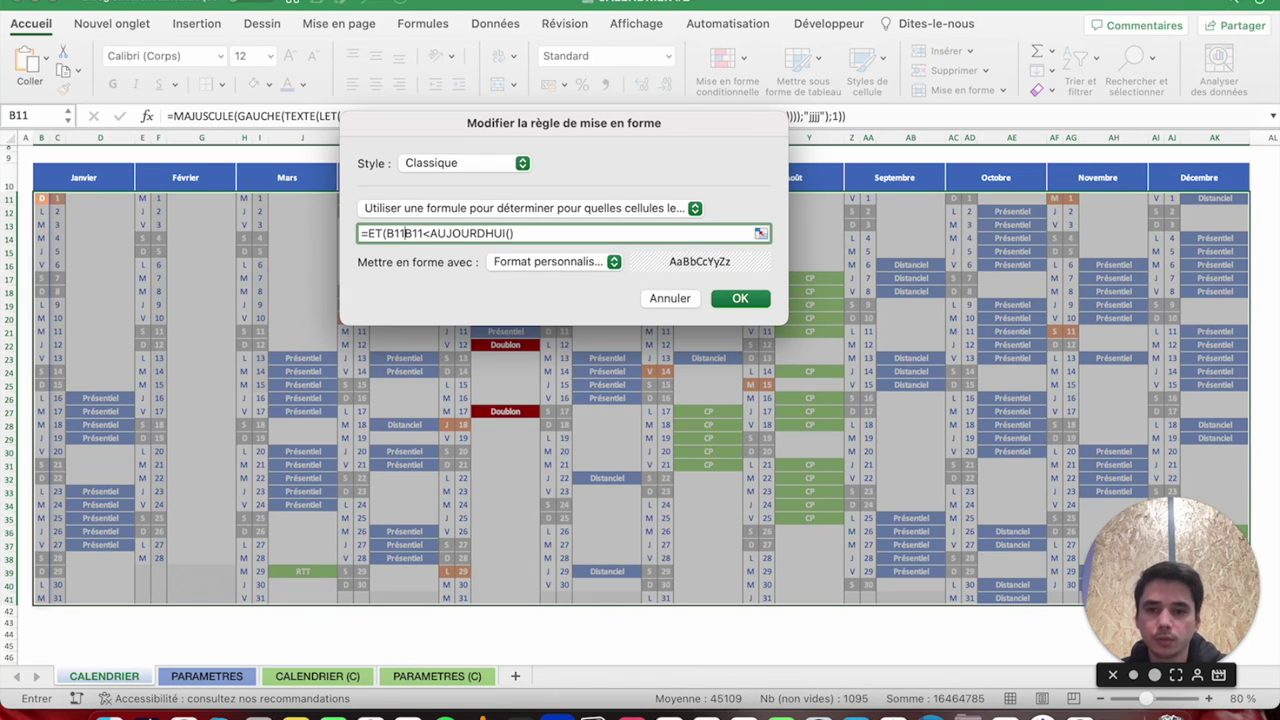
text(<>)
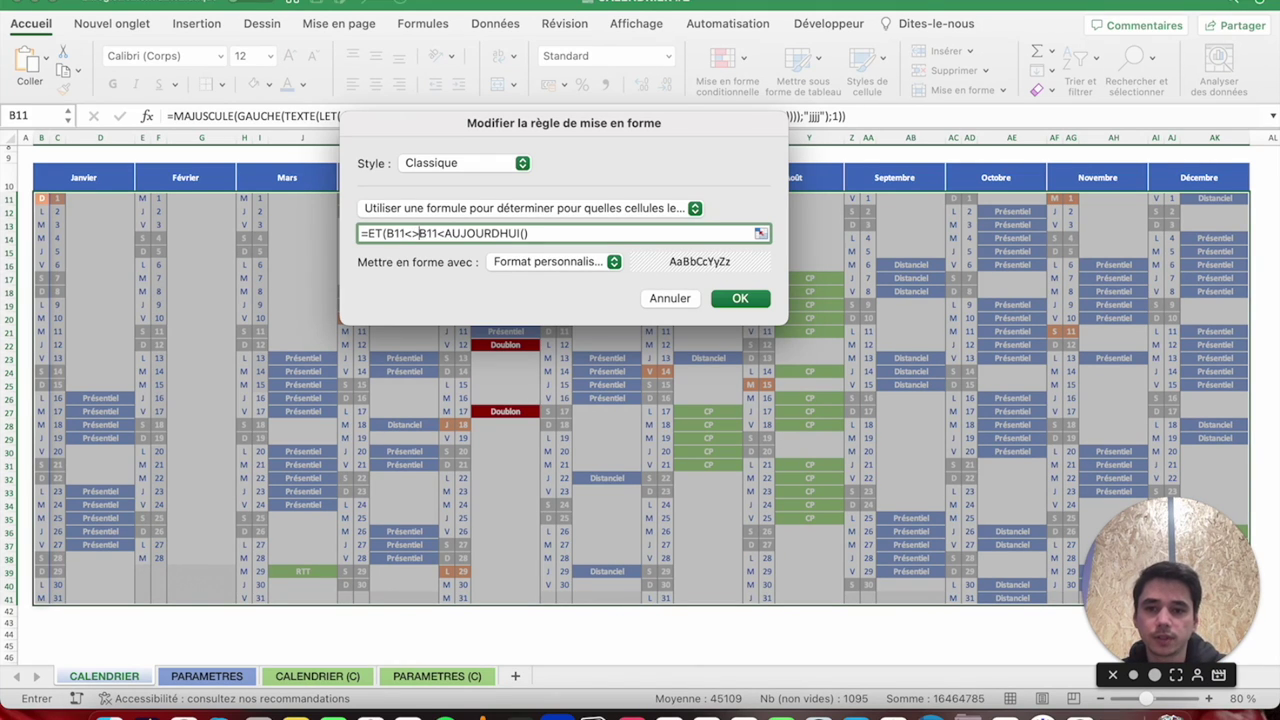
text("";)
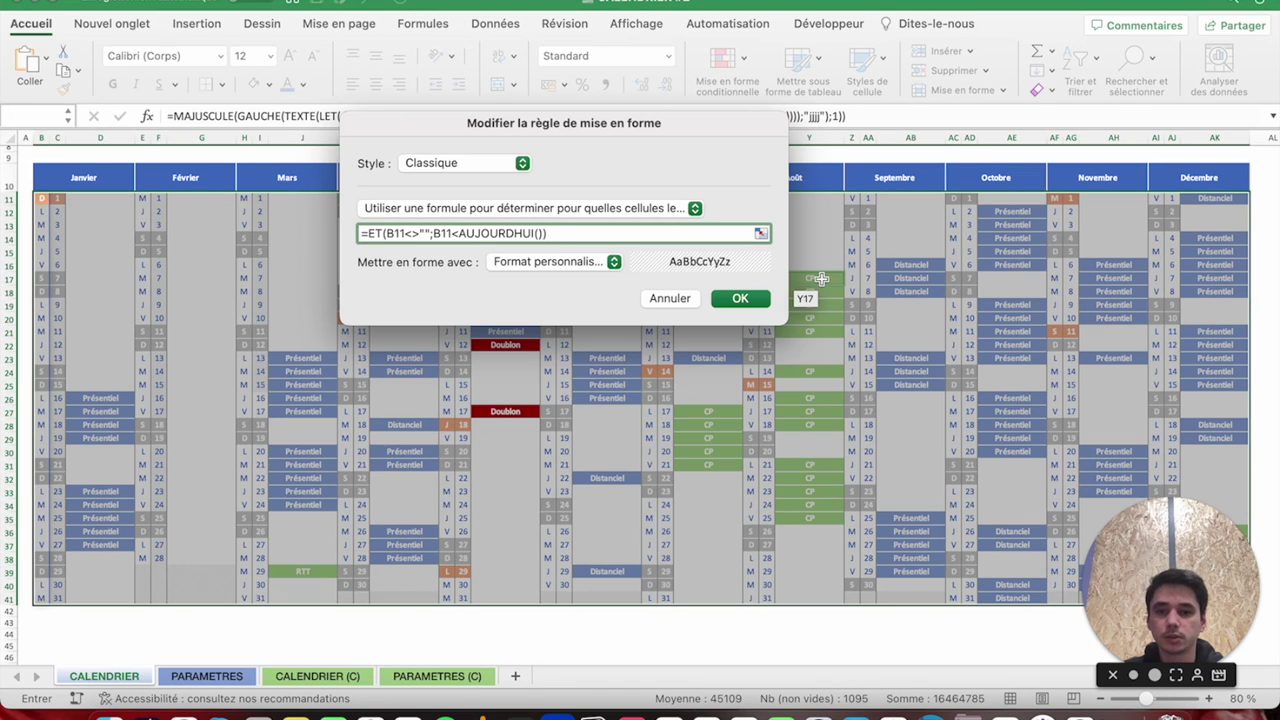
click(754, 301)
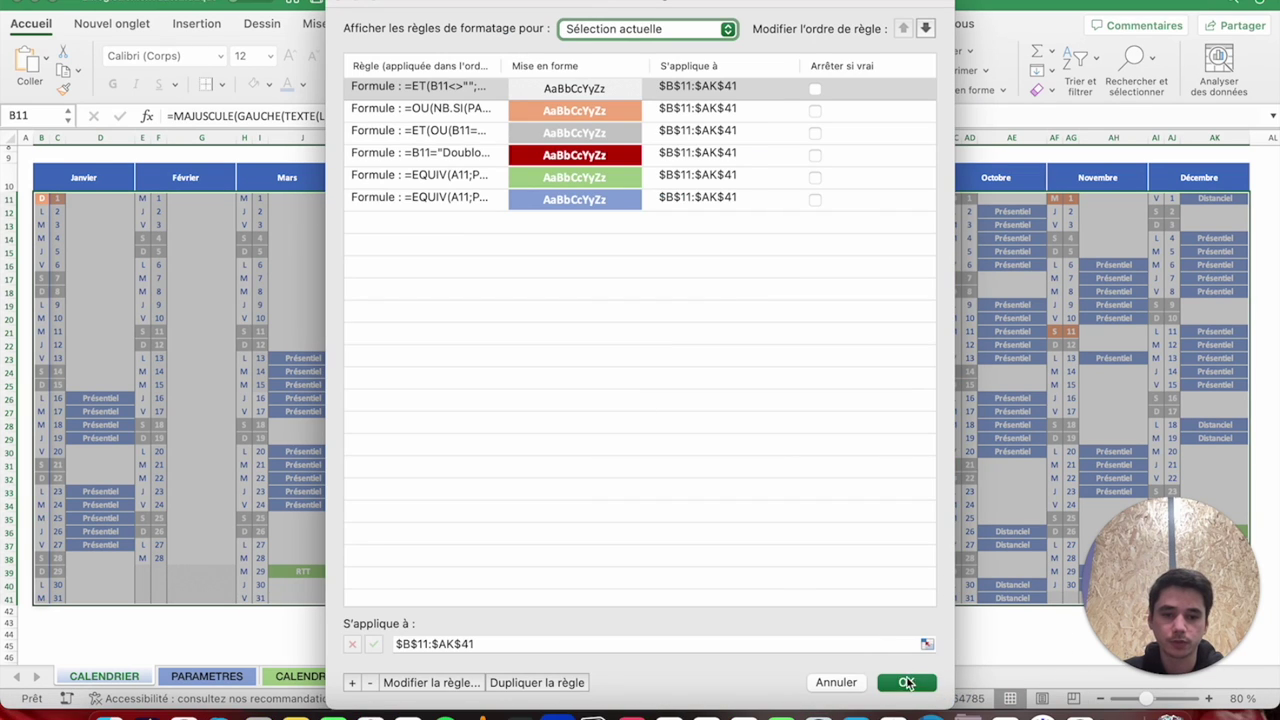
click(907, 682)
click(190, 562)
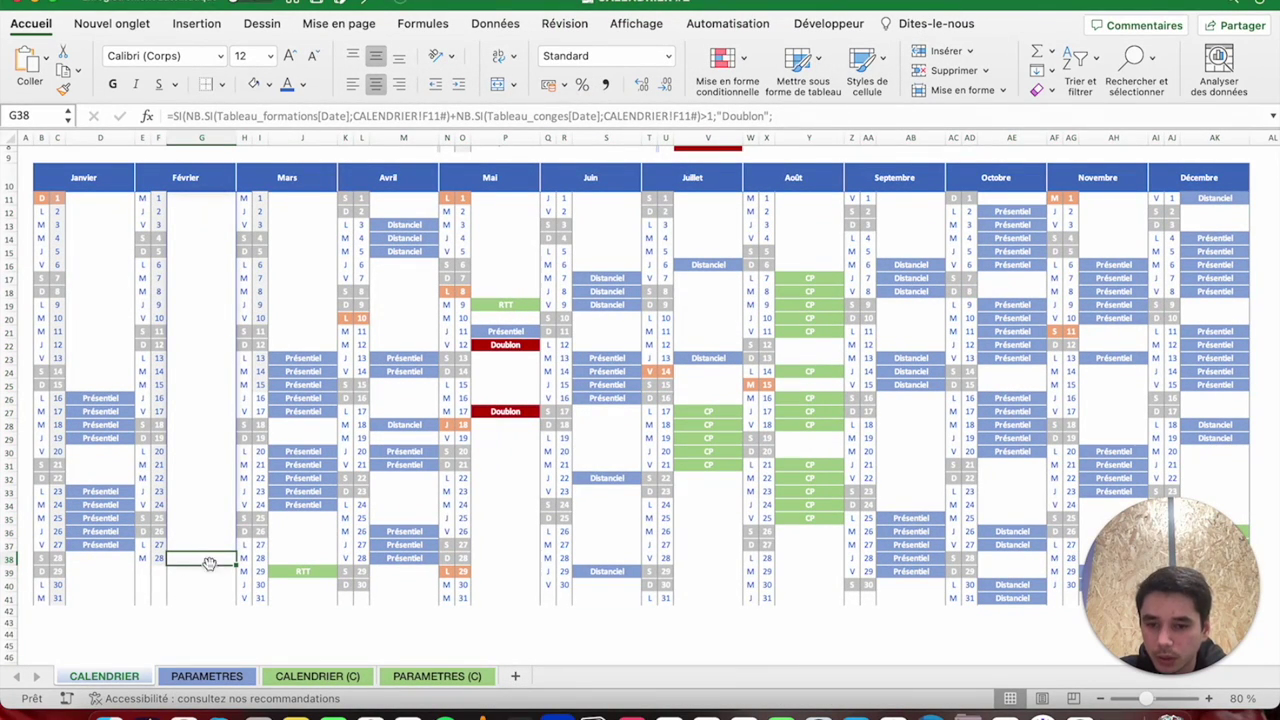
drag(40, 197, 1248, 598)
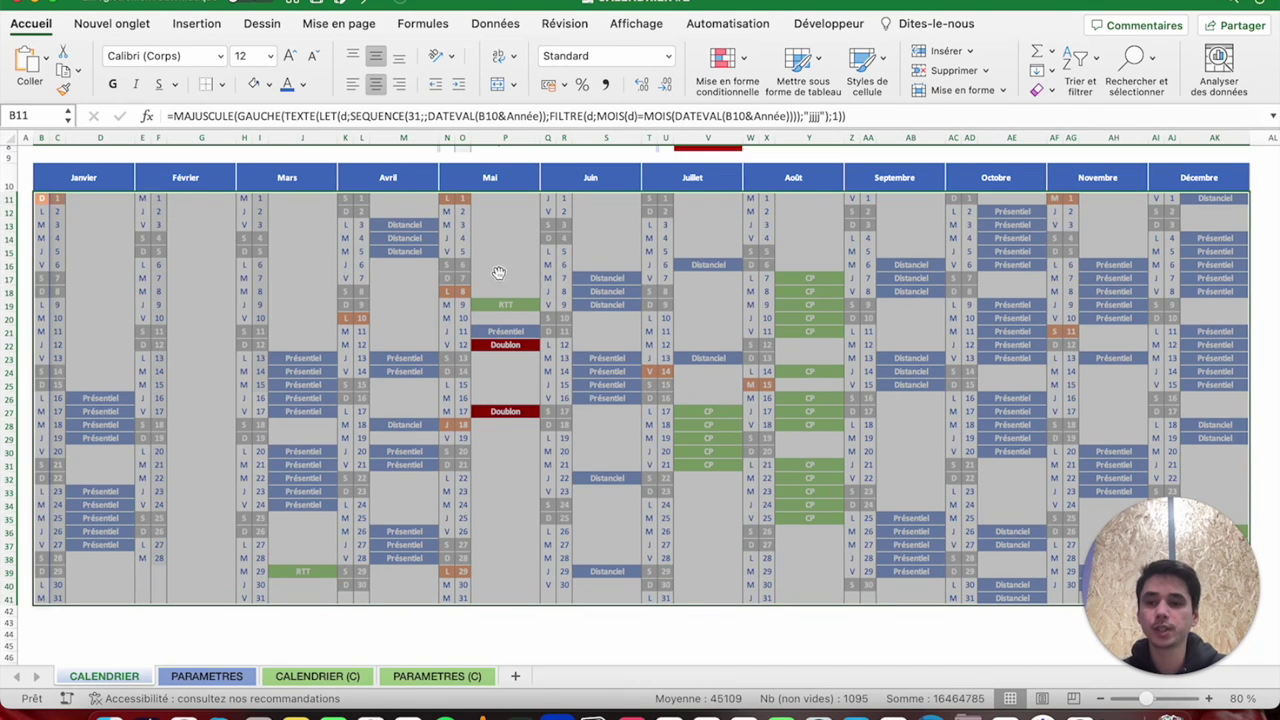
click(228, 488)
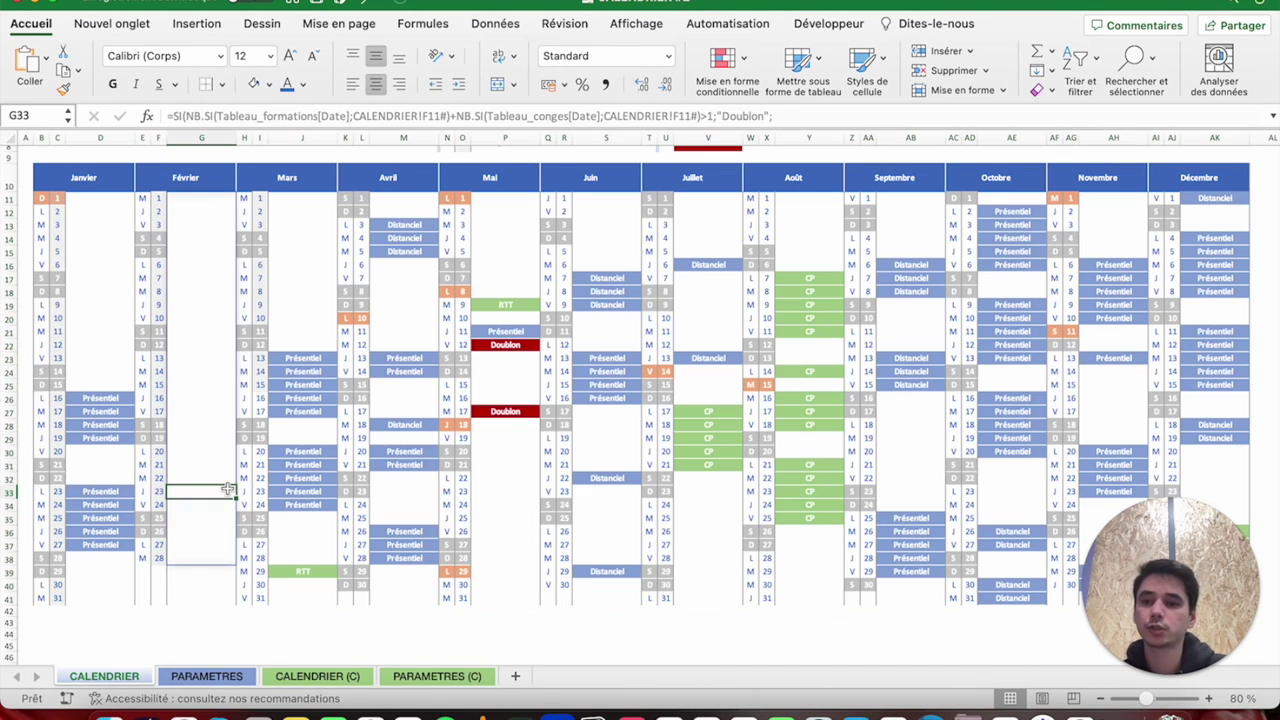
click(58, 197)
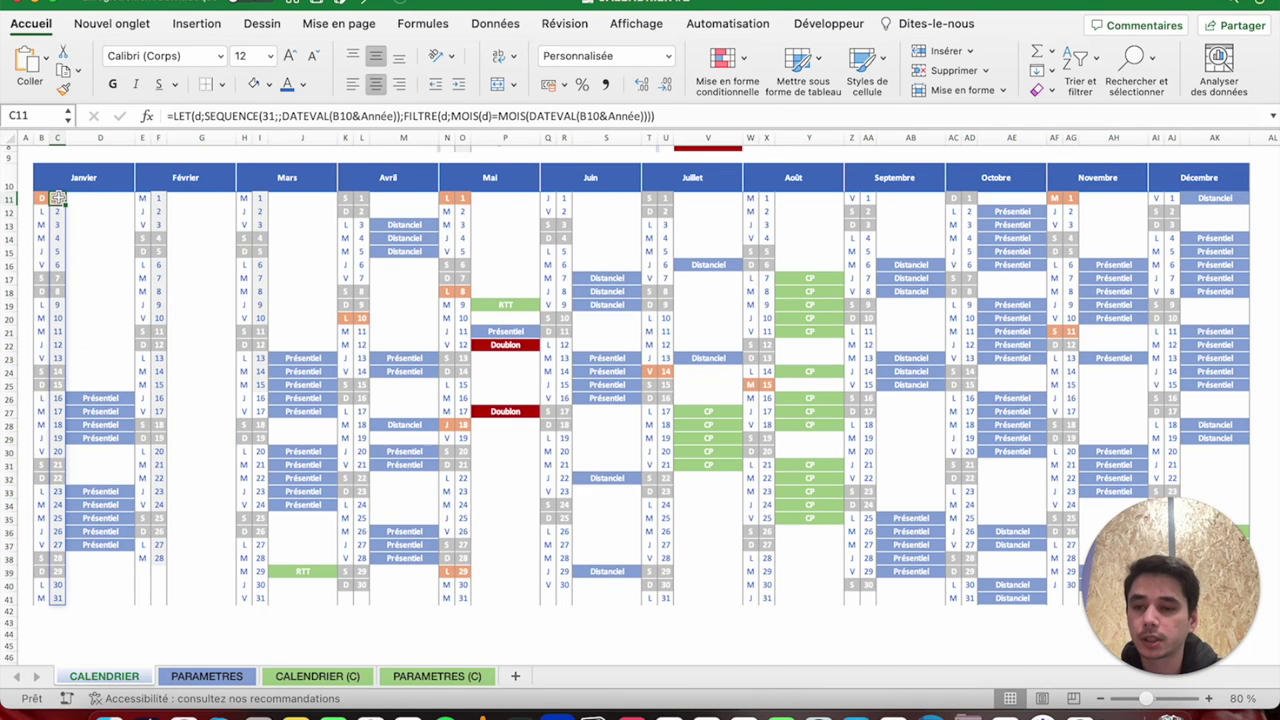
click(40, 198)
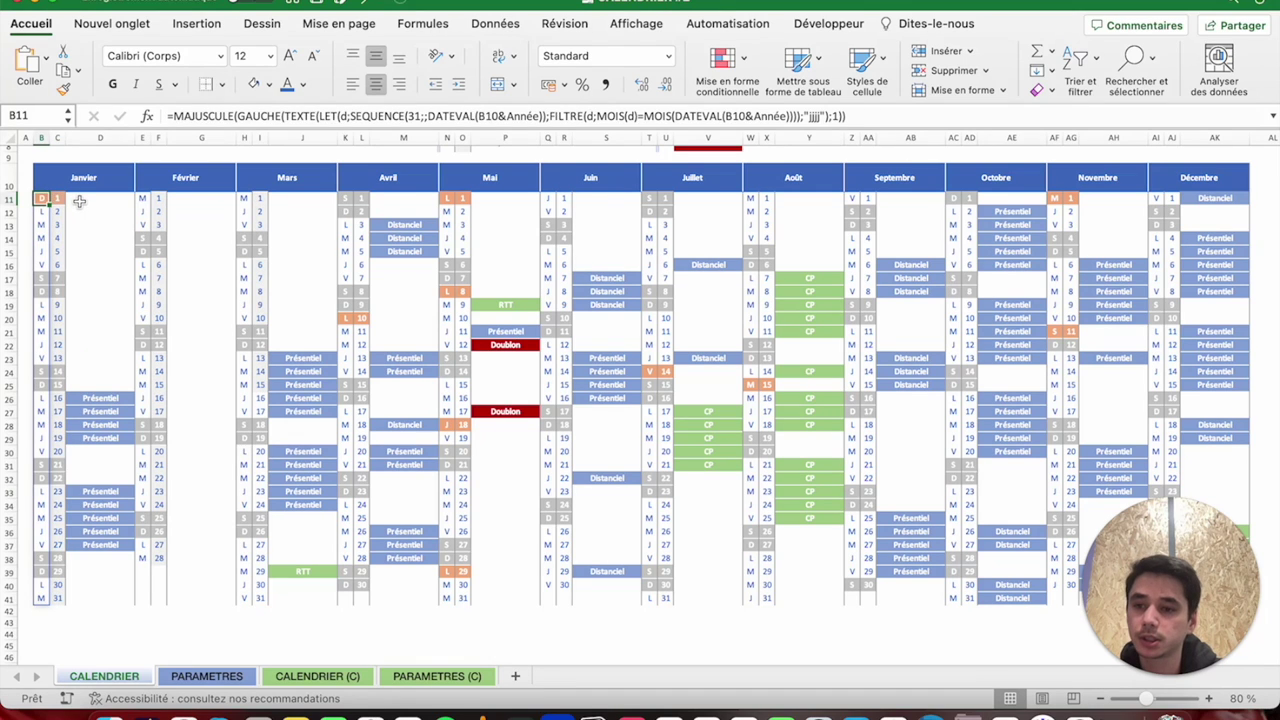
click(78, 201)
click(57, 197)
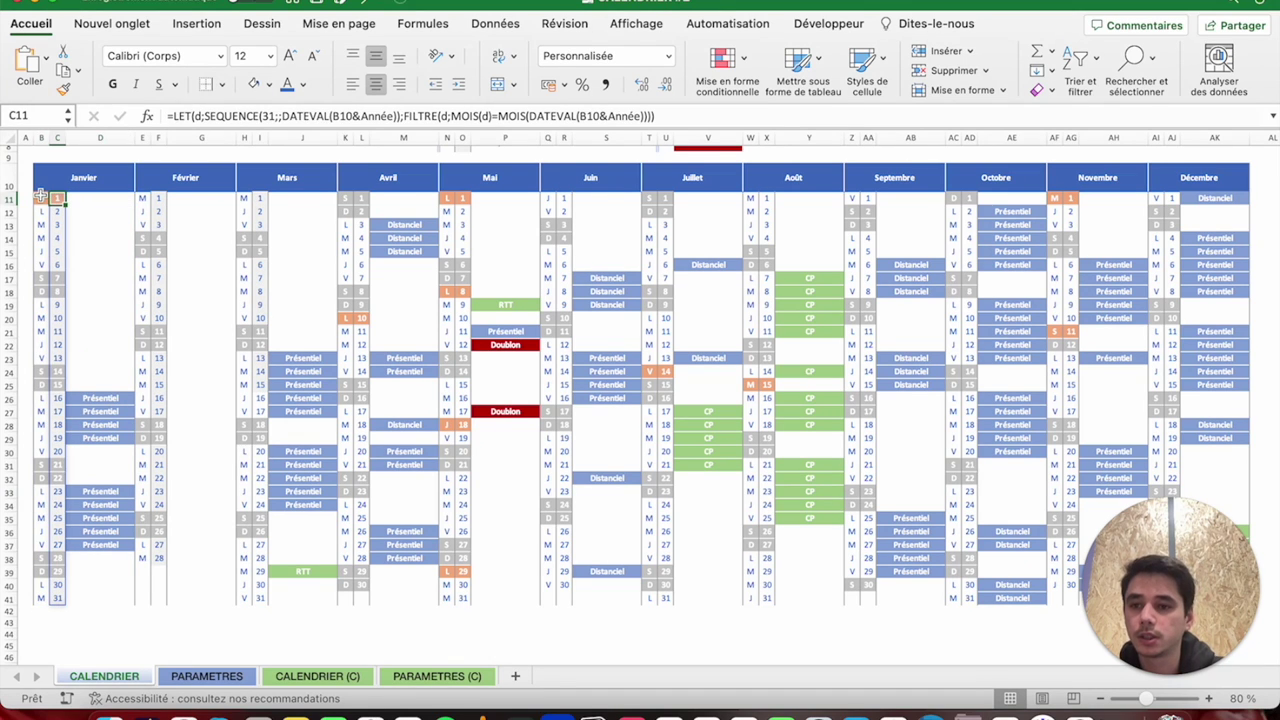
click(40, 198)
click(83, 201)
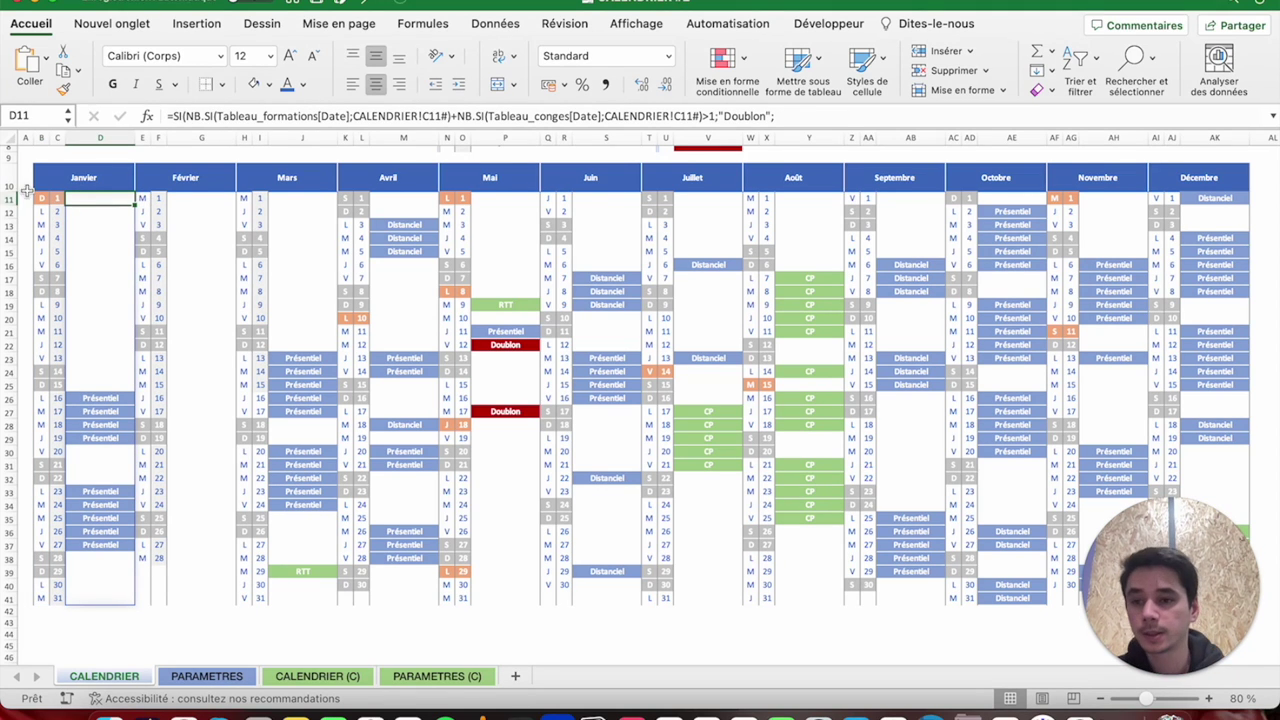
click(40, 197)
key(ctrl+a)
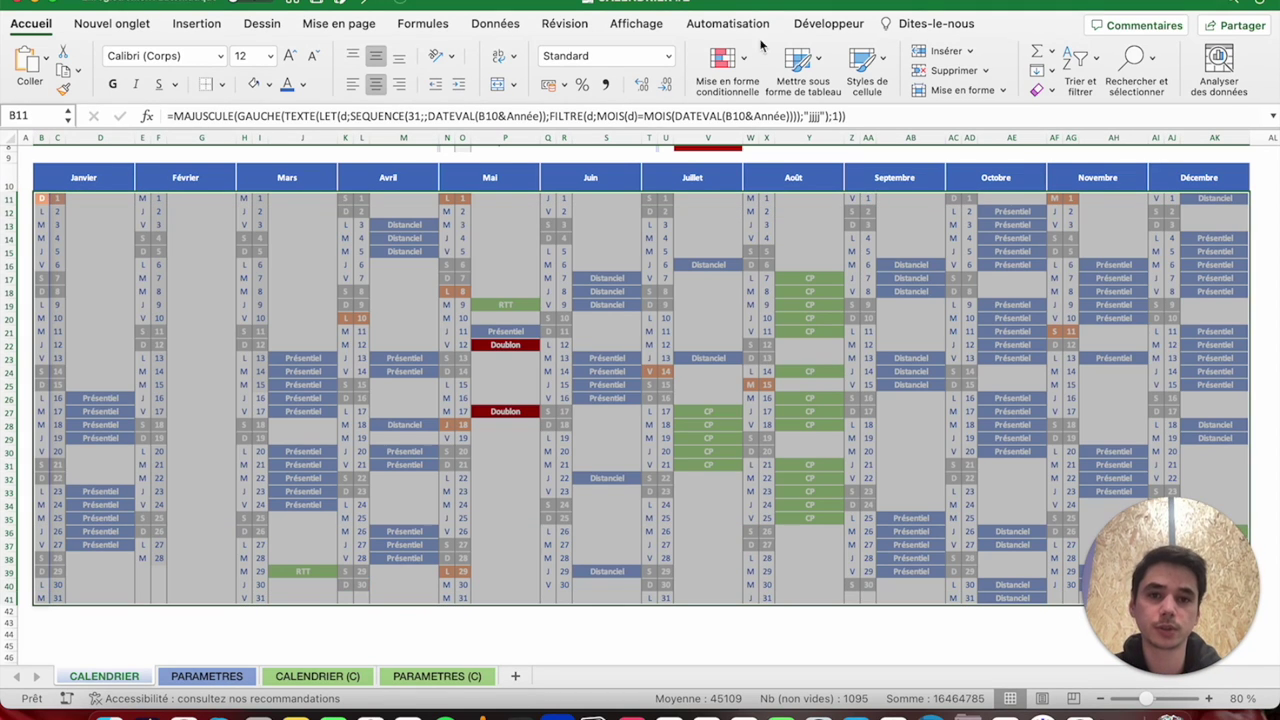
Wrap the past-days formula in OU() and append a copy of the ET test.
click(727, 62)
click(754, 259)
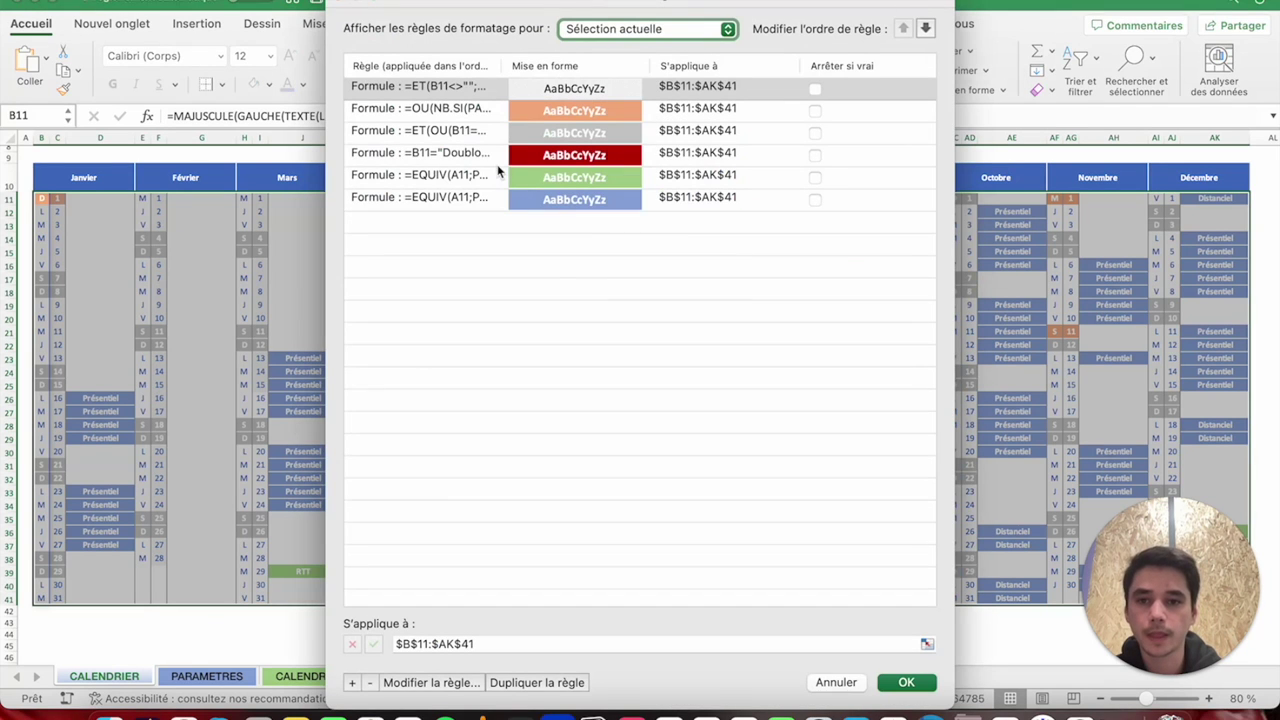
click(420, 682)
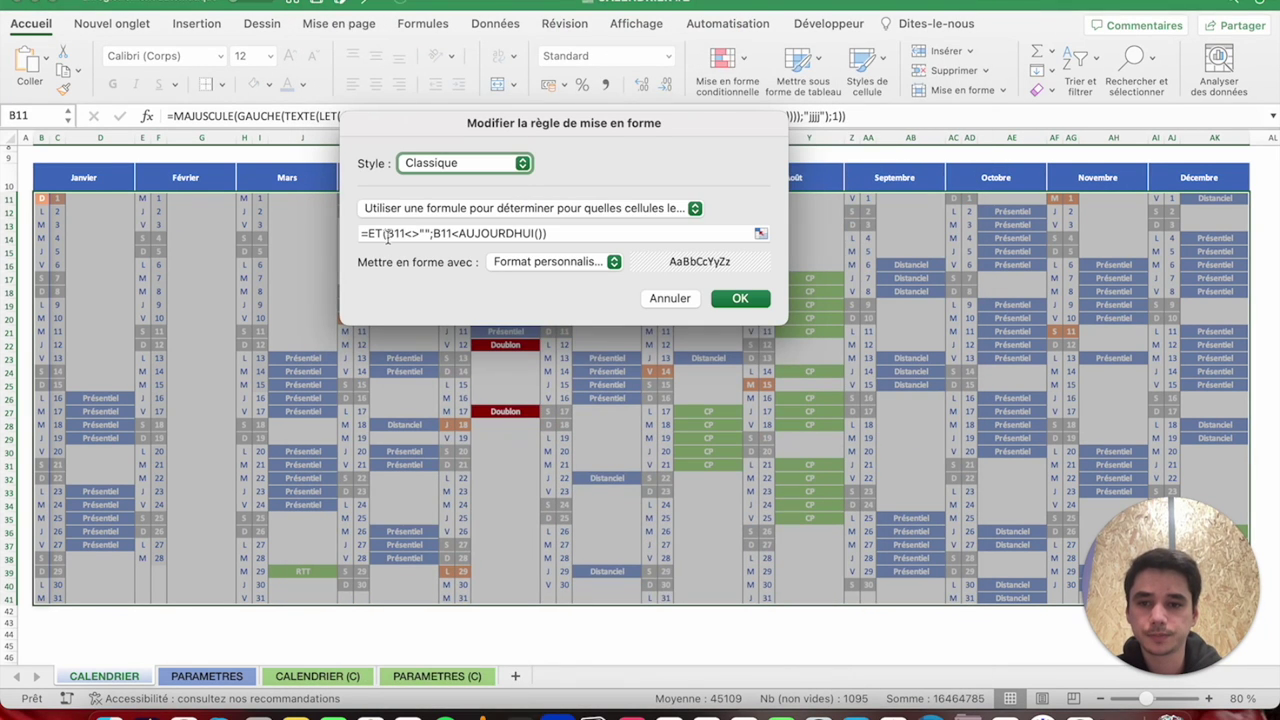
click(364, 233)
text(OU()
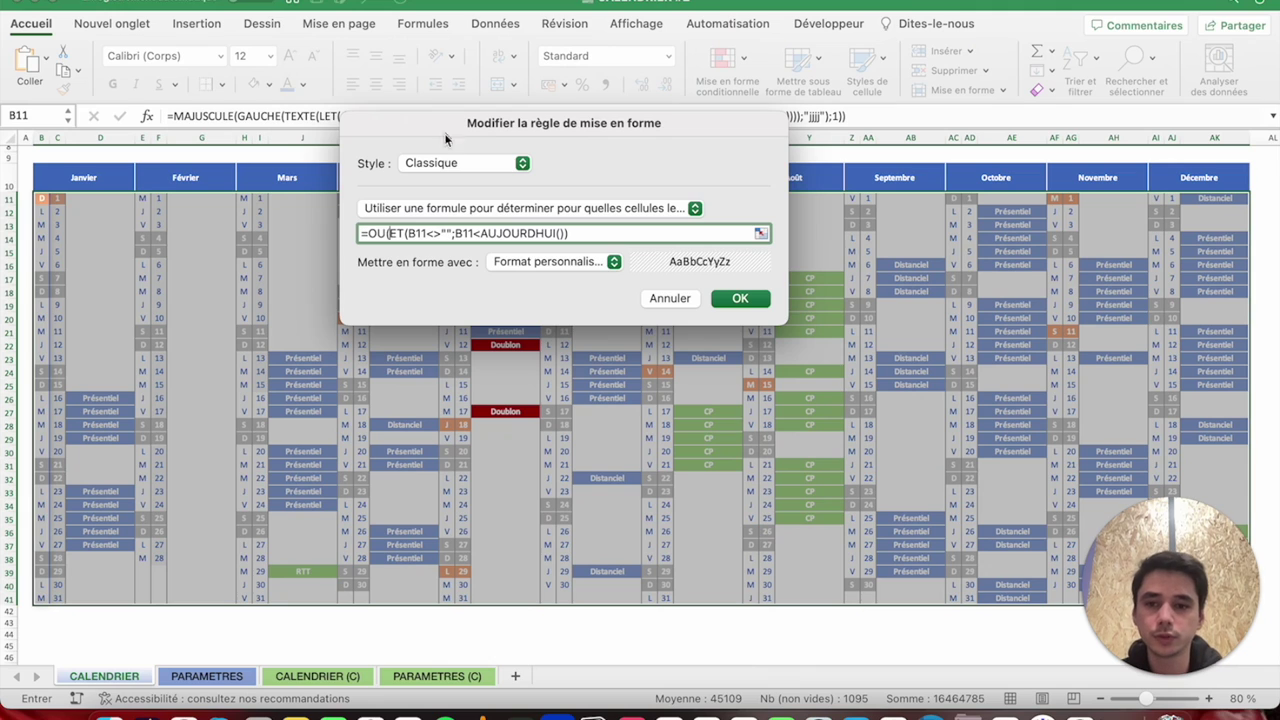
drag(389, 232, 584, 234)
key(super+c)
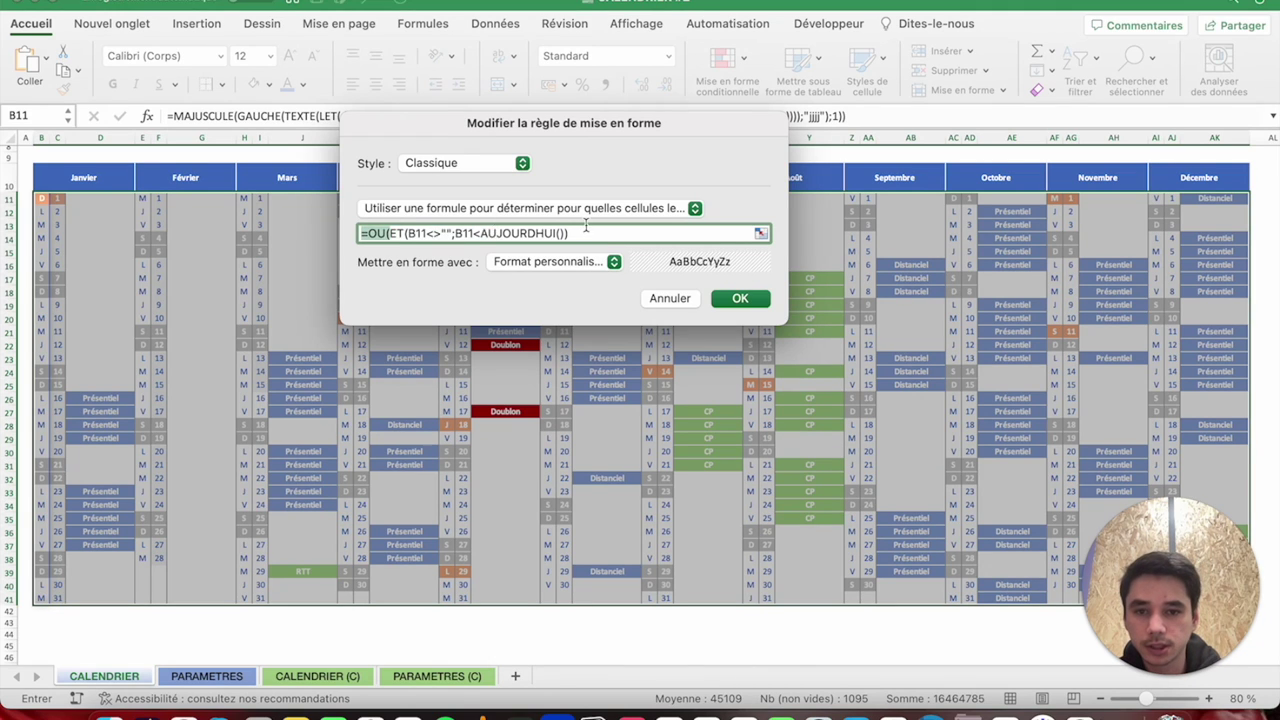
click(597, 233)
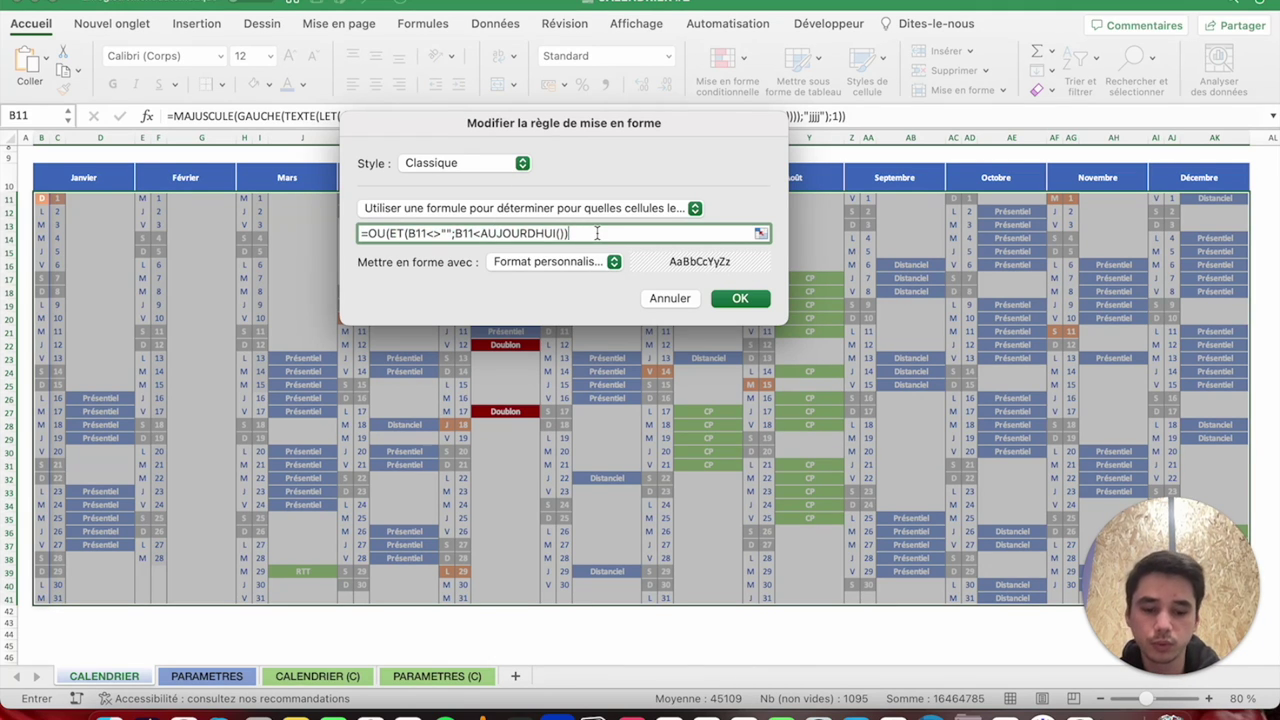
text(;)
key(super+v)
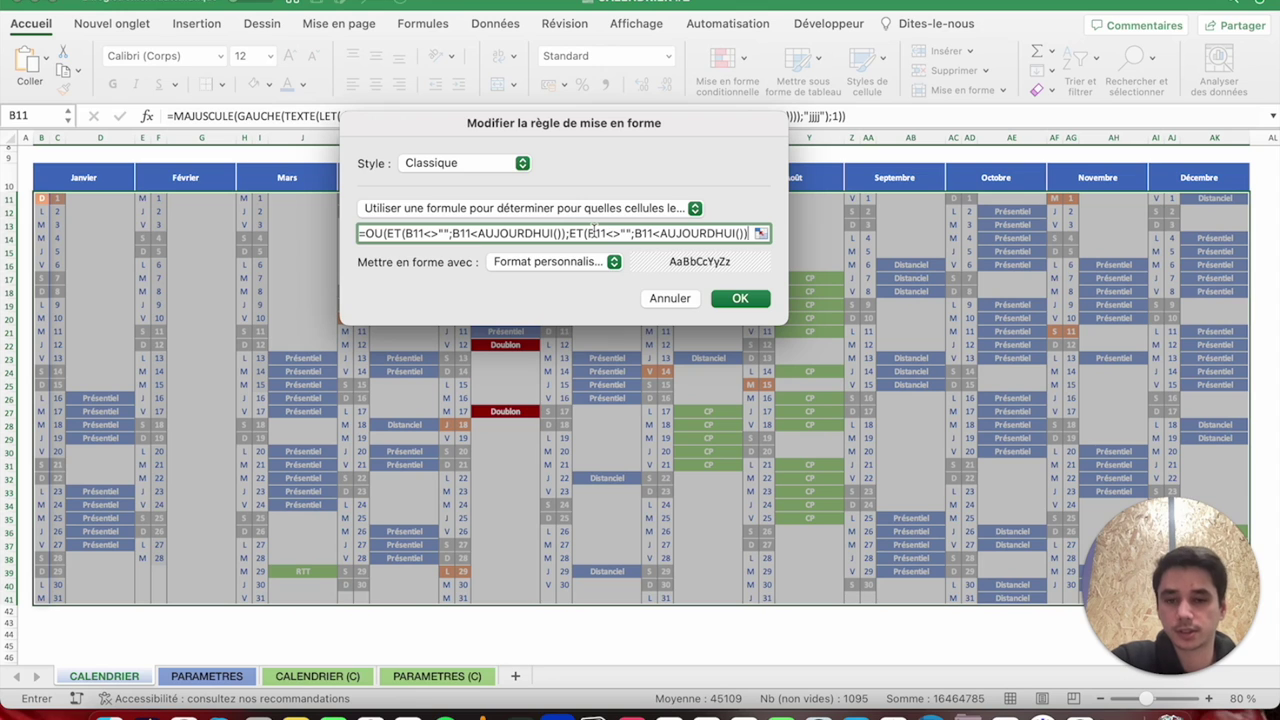
Change the second ET test's references from B11 to A11 and apply the rule.
click(592, 233)
key(BackSpace)
text(A)
click(642, 233)
key(BackSpace)
text(A)
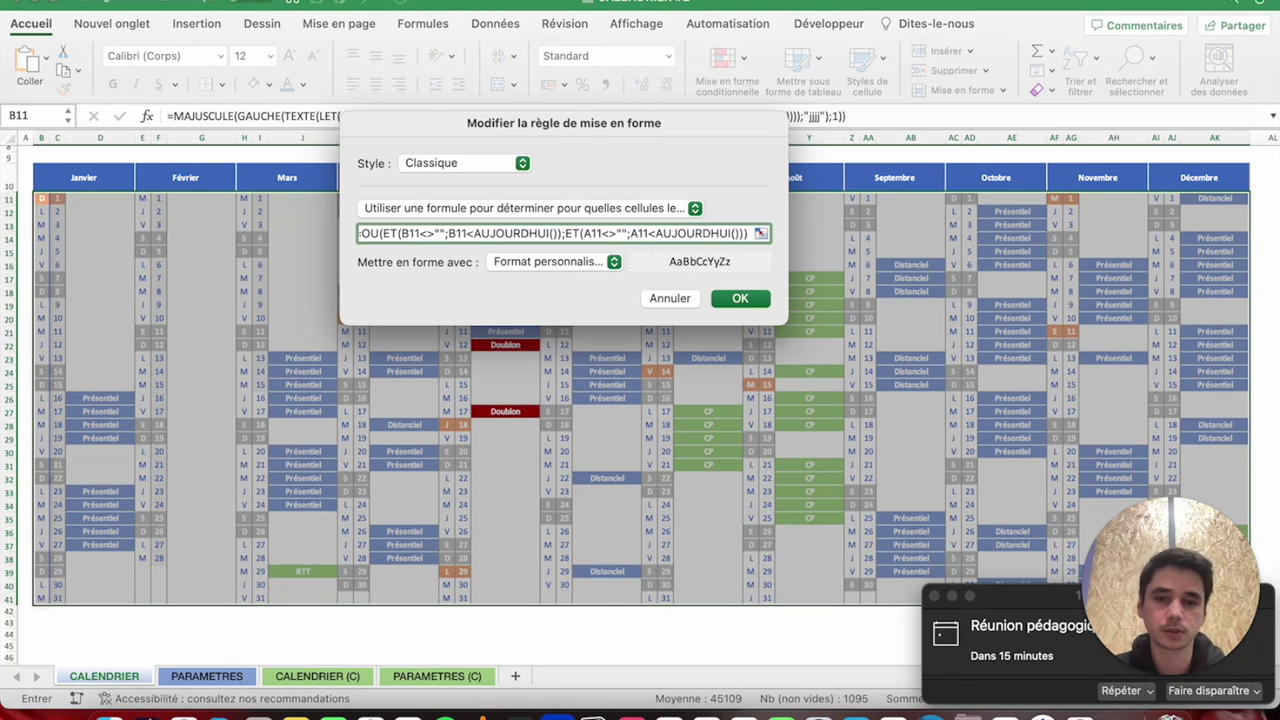
key(Return)
click(903, 681)
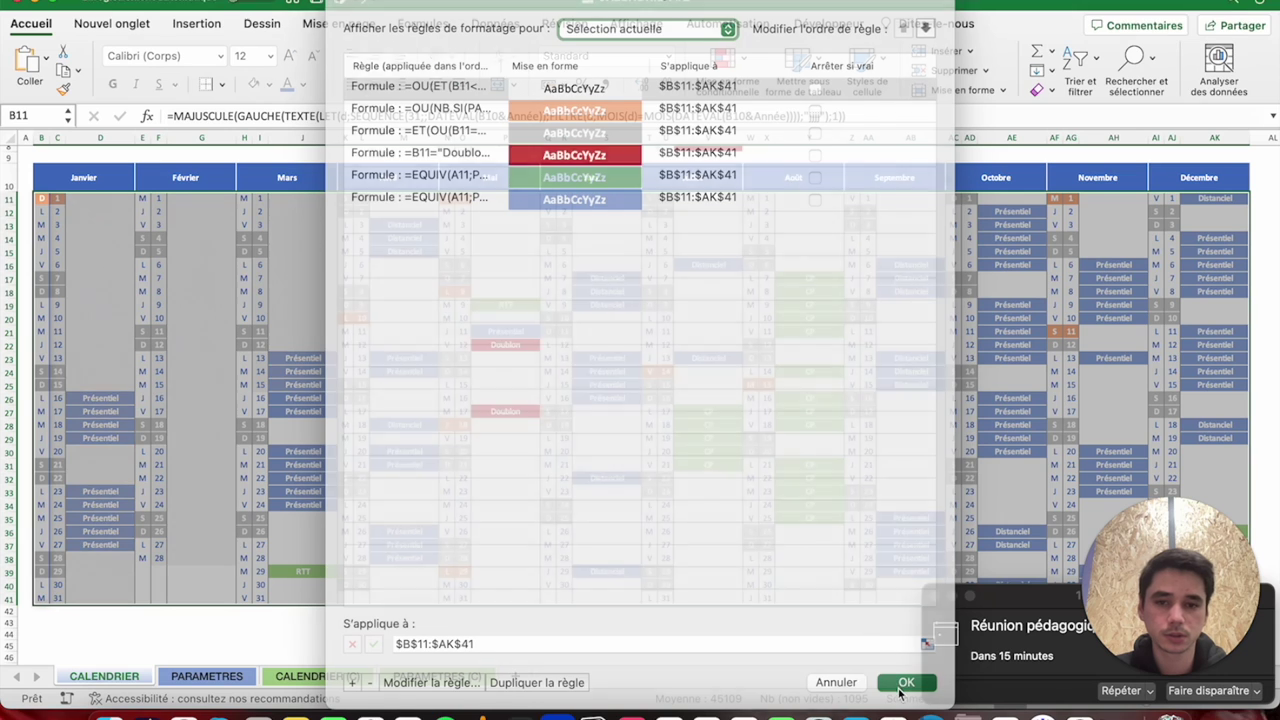
click(403, 383)
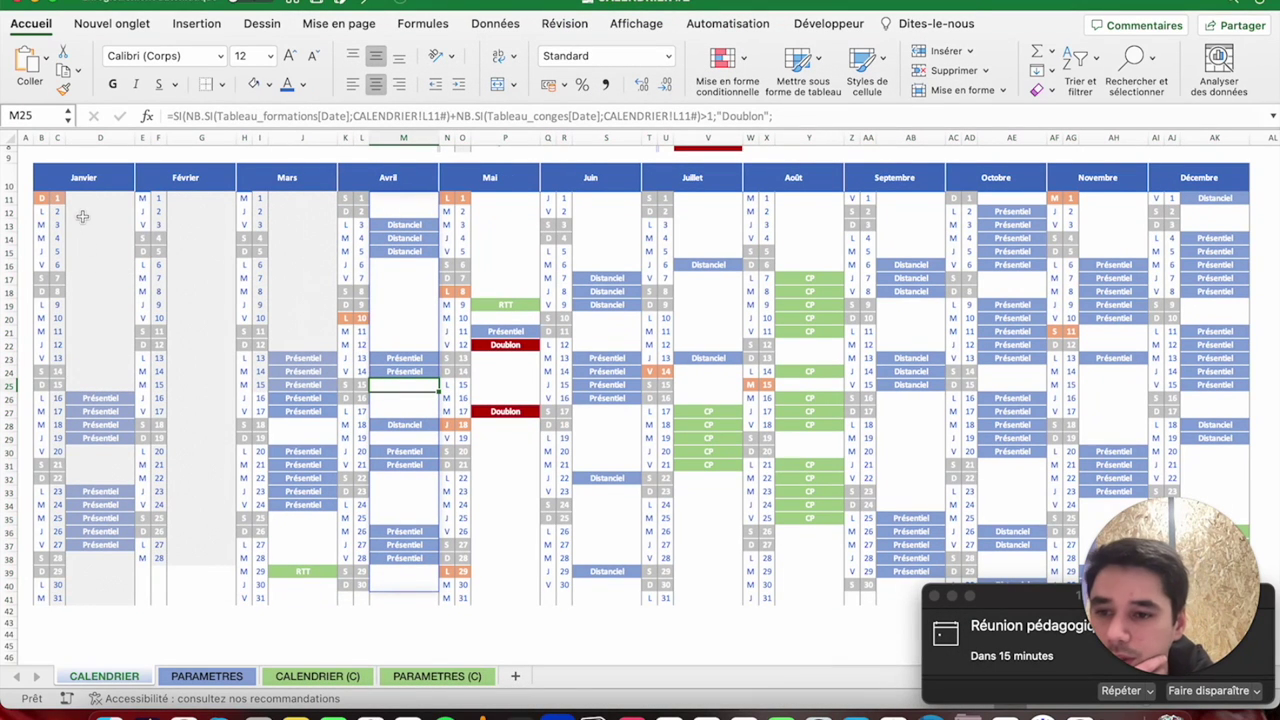
Select the calendar grid B11:AK41 and bring up the conditional formatting options.
drag(98, 198, 108, 598)
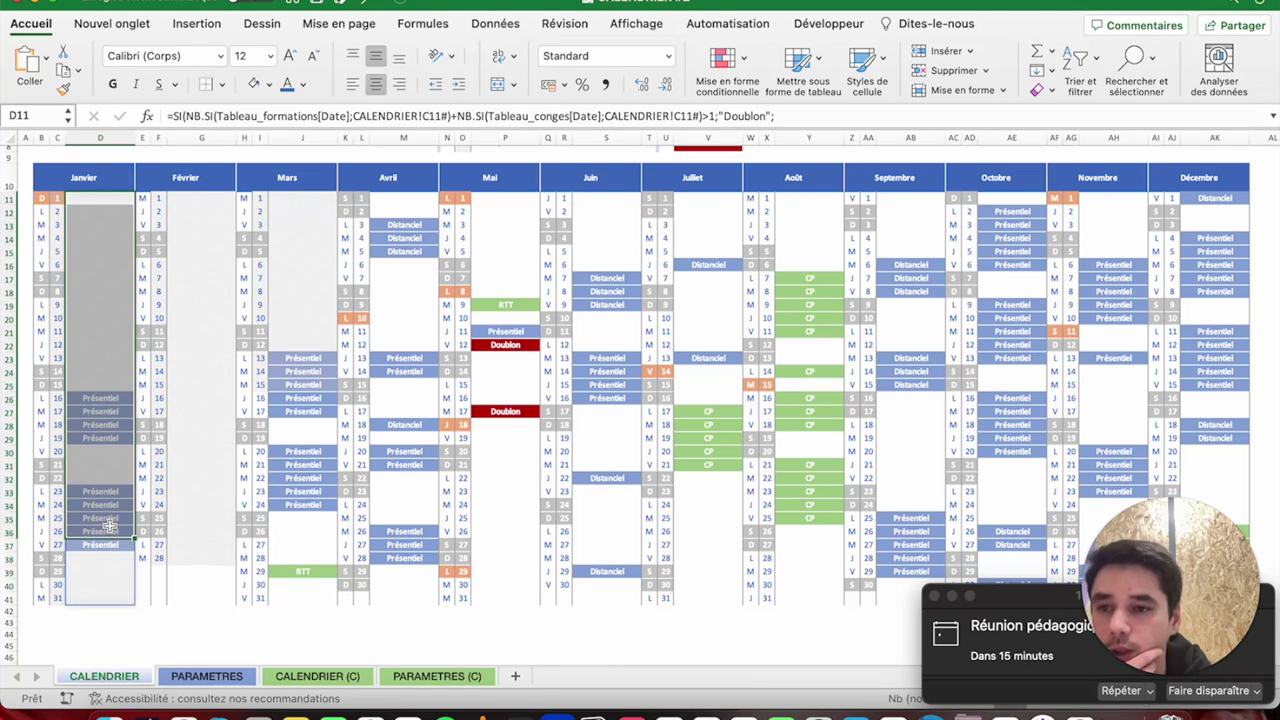
click(40, 199)
key(ctrl+shift+Right)
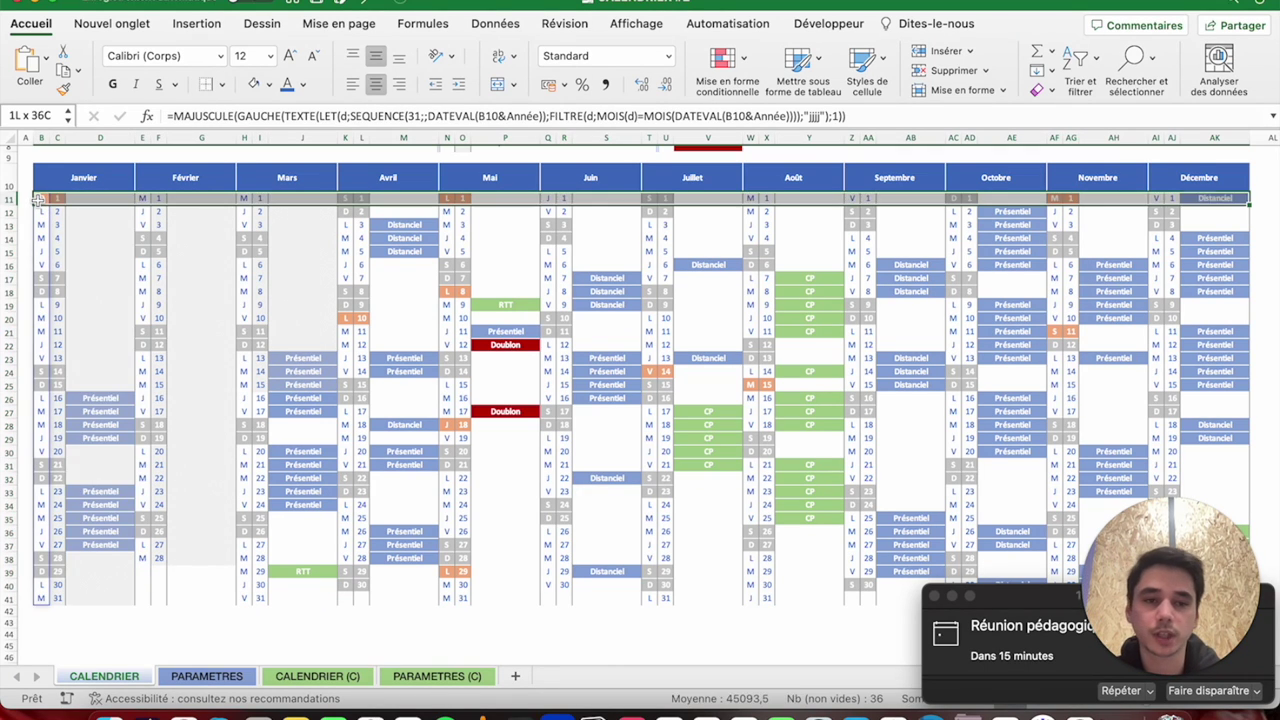
key(ctrl+shift+Down)
click(714, 64)
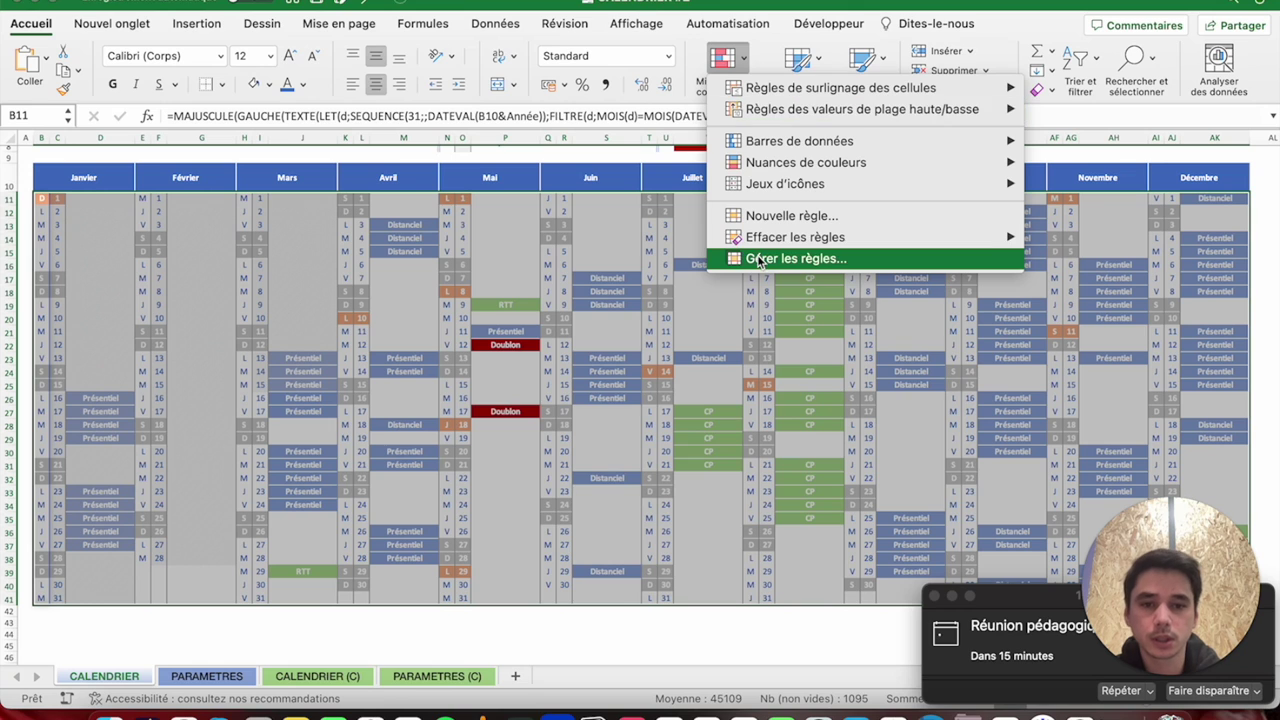
Append another copy of the ET test inside the past-days rule's OU formula.
click(790, 258)
click(445, 683)
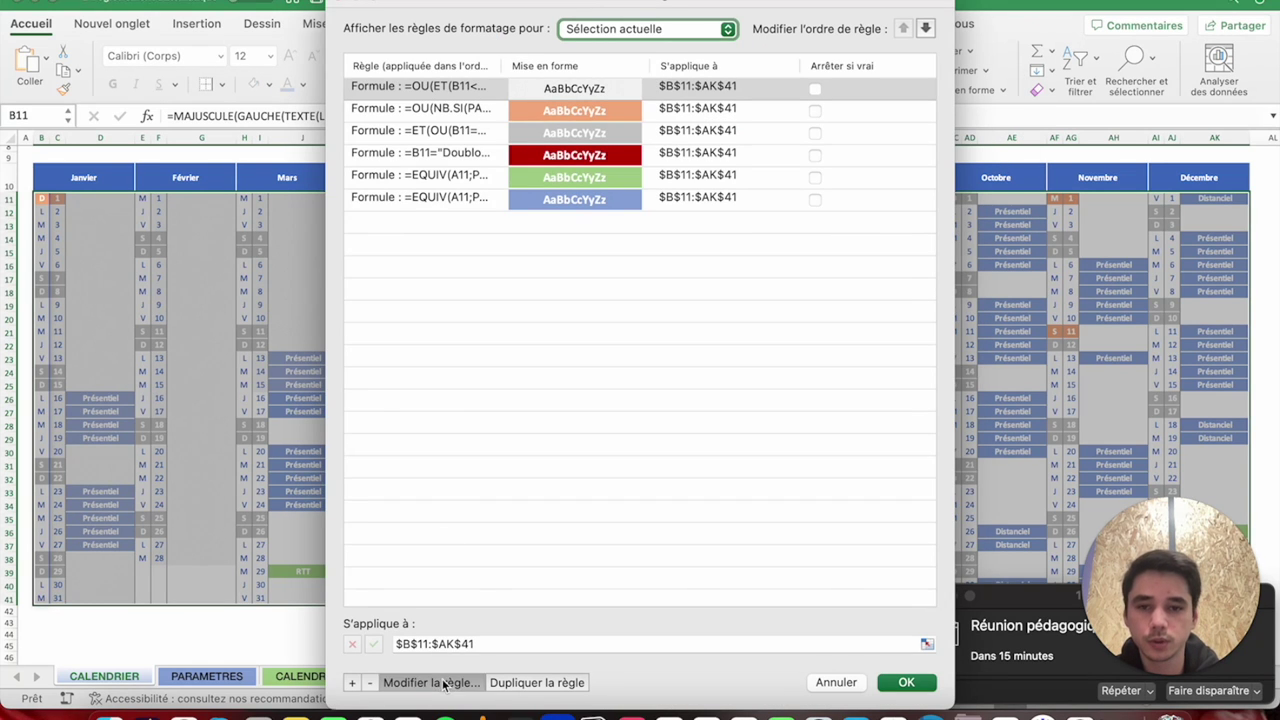
click(589, 233)
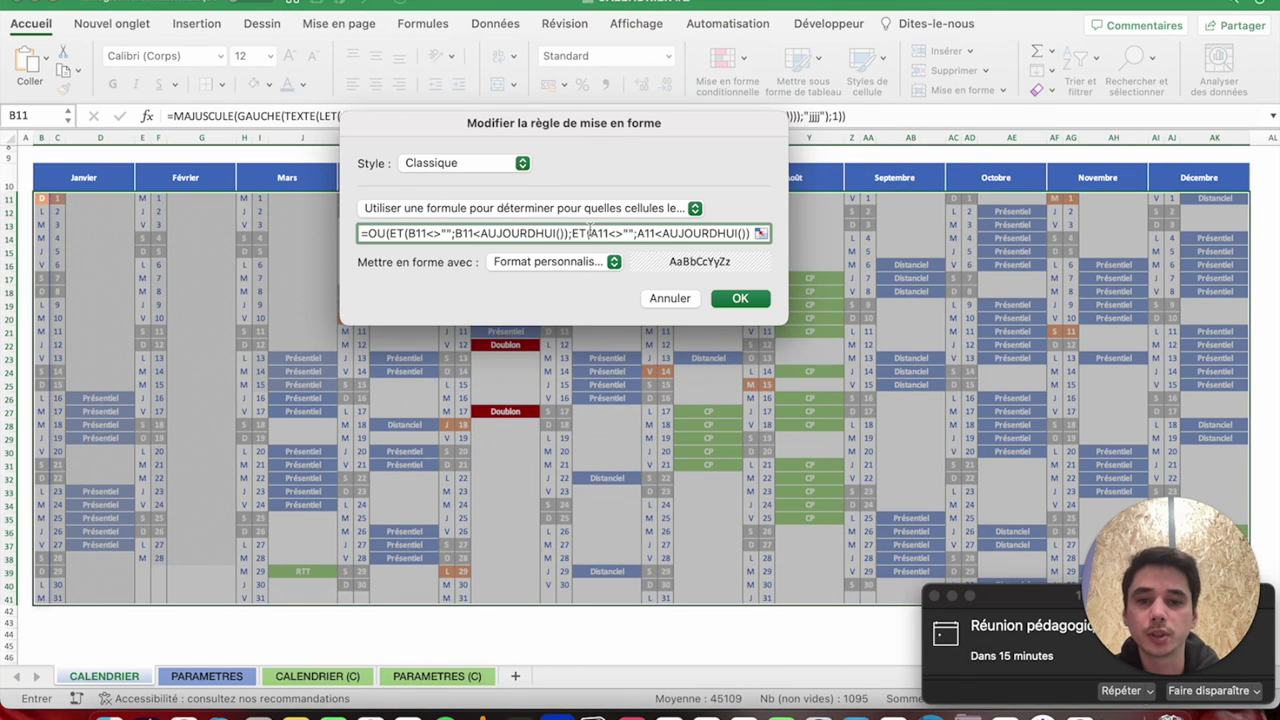
drag(591, 233, 771, 234)
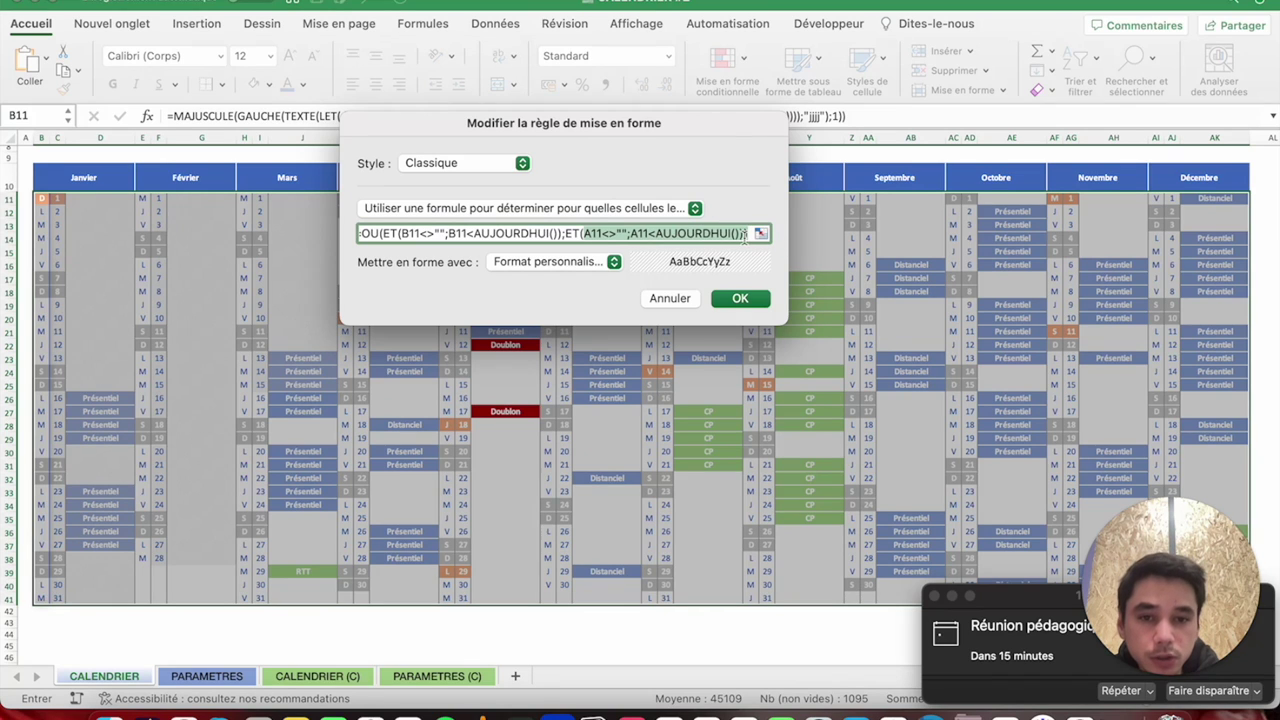
click(745, 235)
key(BackSpace)
text(;ET(B11<>"";B11<AUJOURDHUI()))
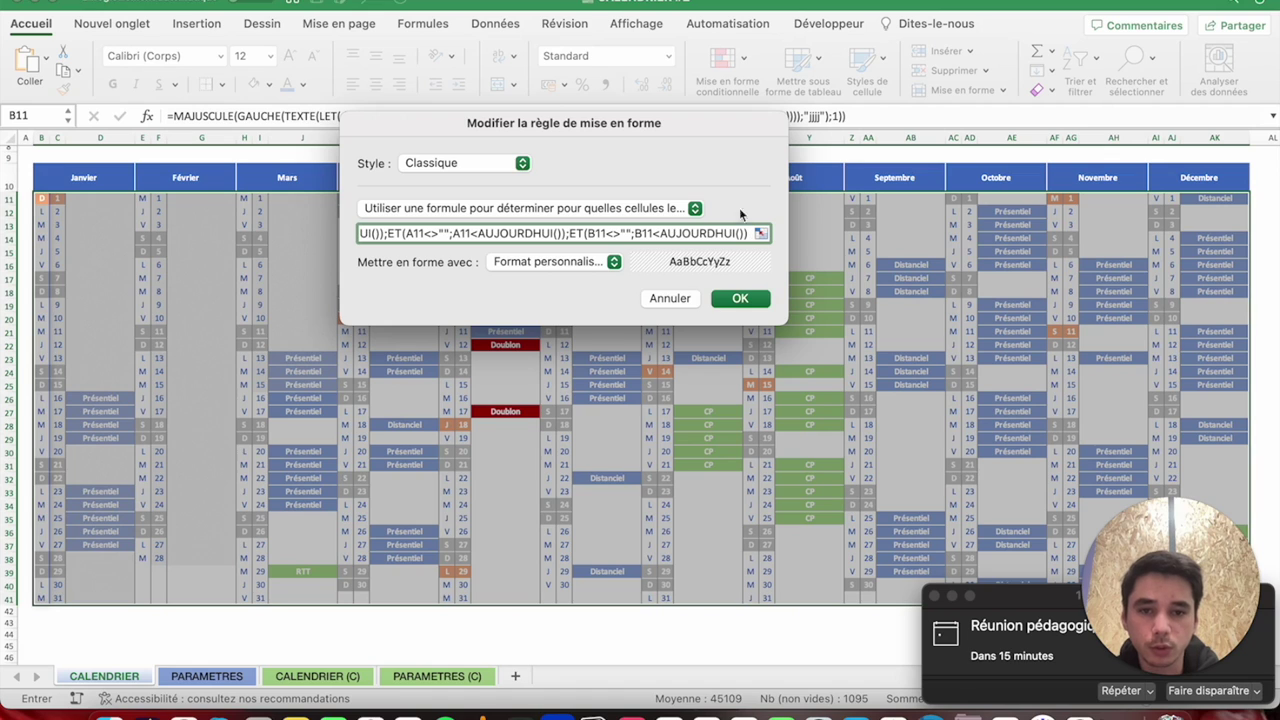
Change the new test's references to C11 and apply the updated past-days rule.
drag(631, 235, 792, 233)
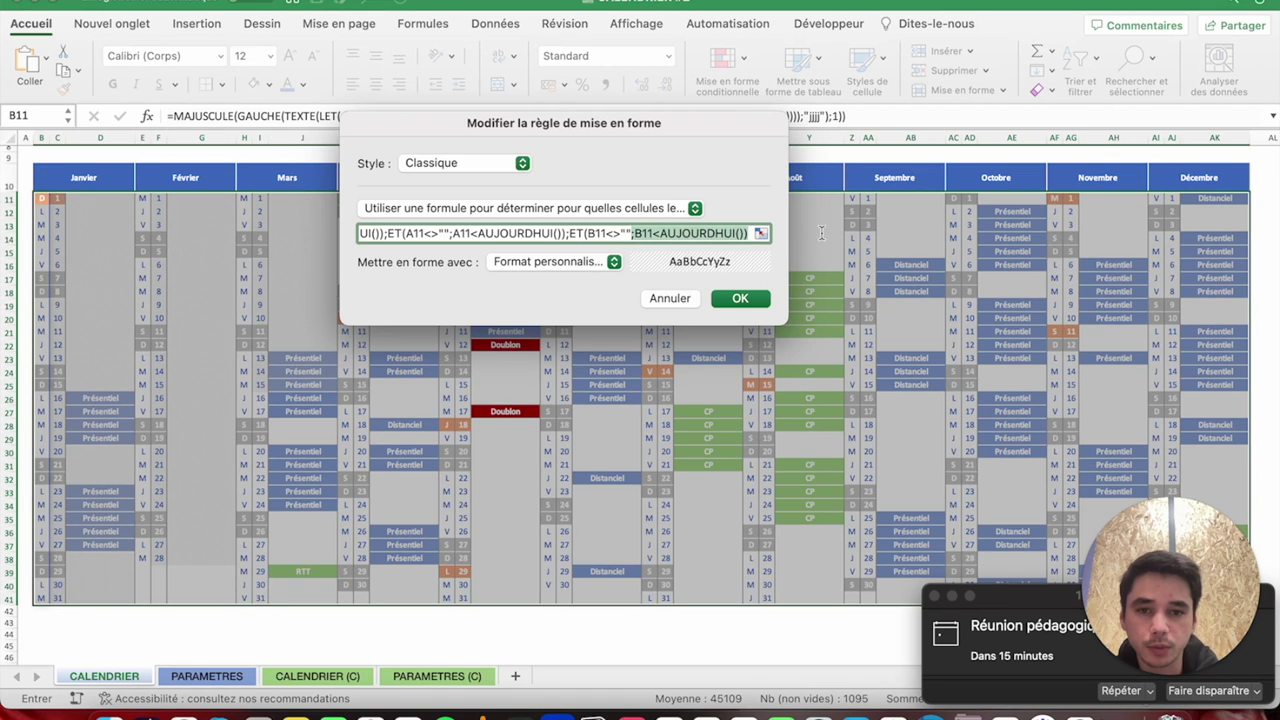
click(592, 233)
key(BackSpace)
text(C)
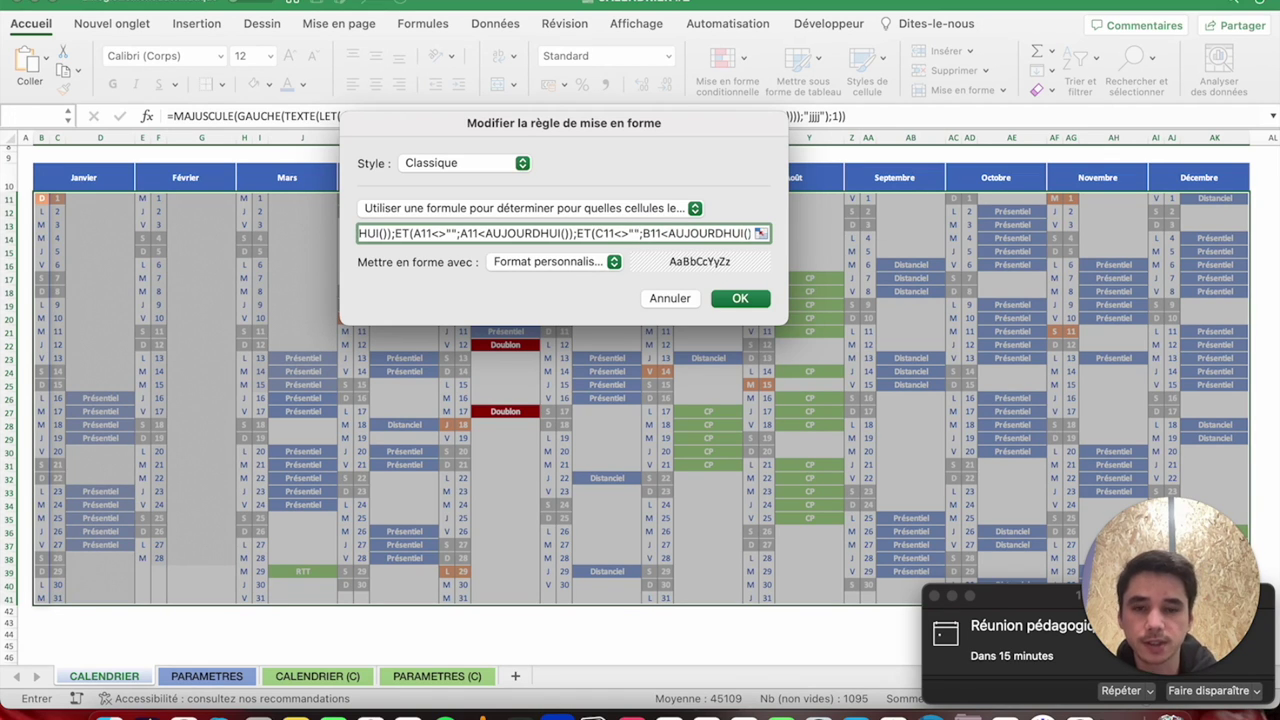
click(648, 233)
key(BackSpace)
text(C)
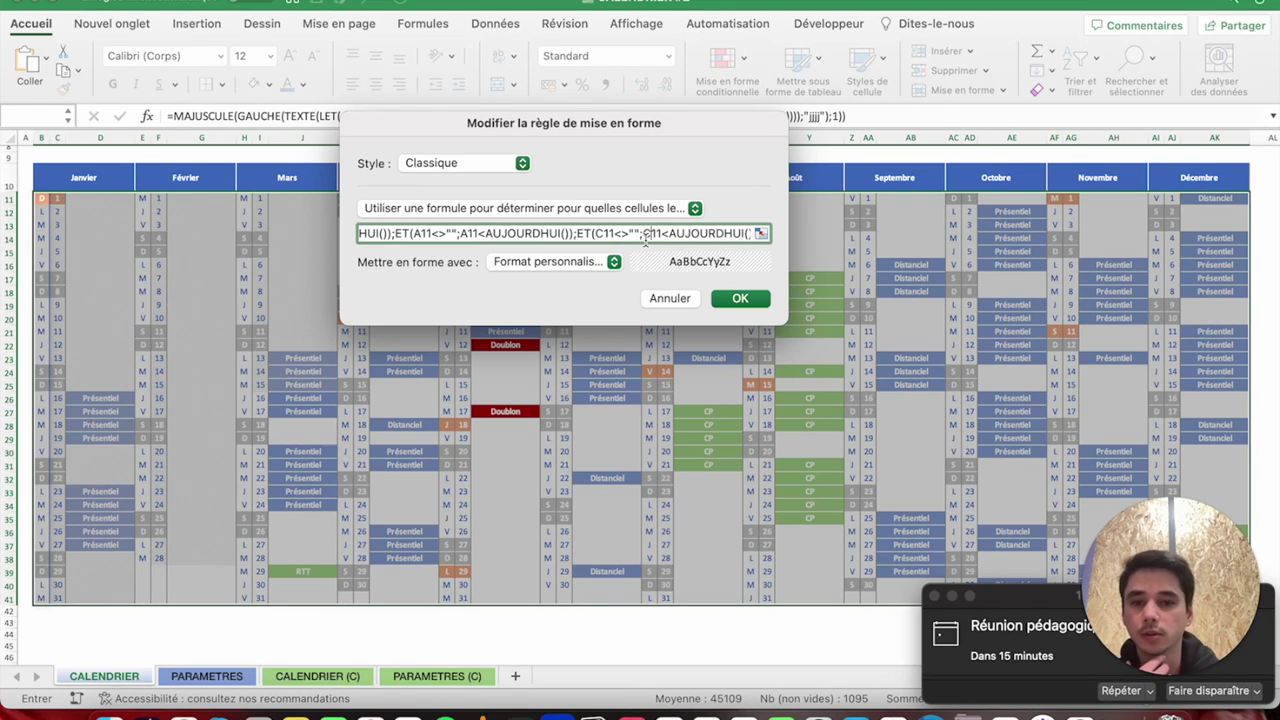
drag(652, 234, 761, 233)
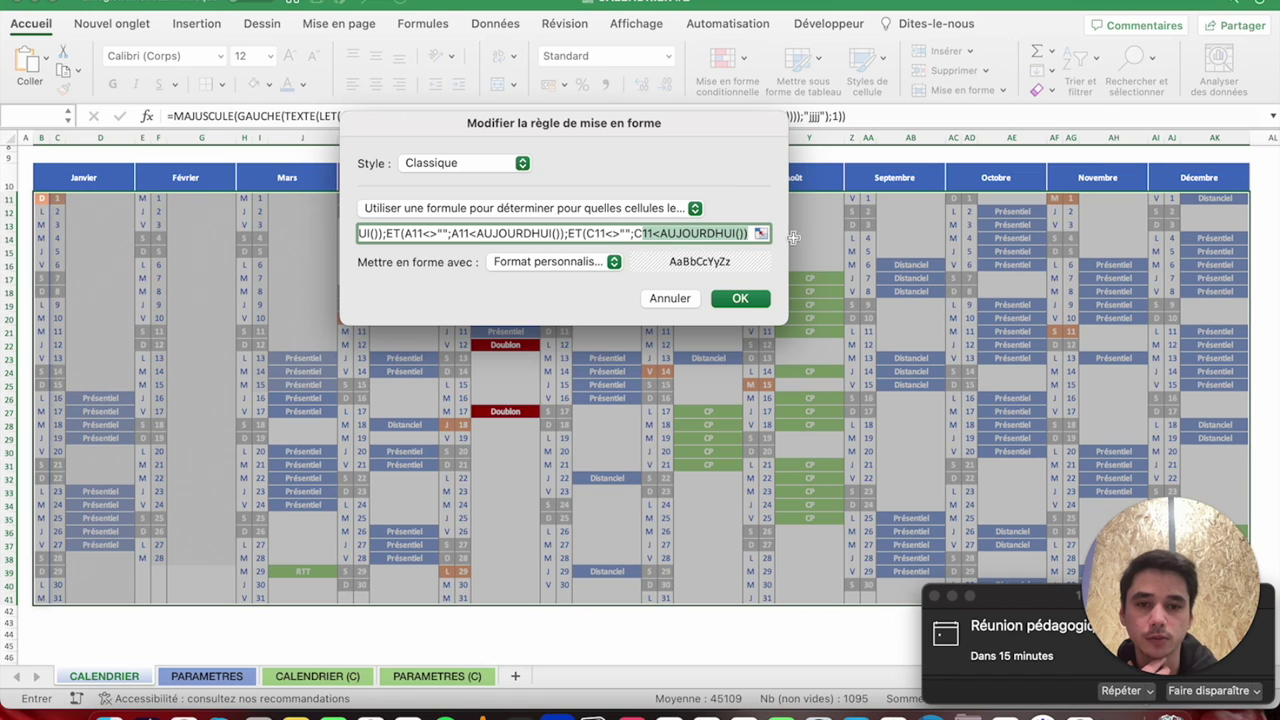
click(747, 233)
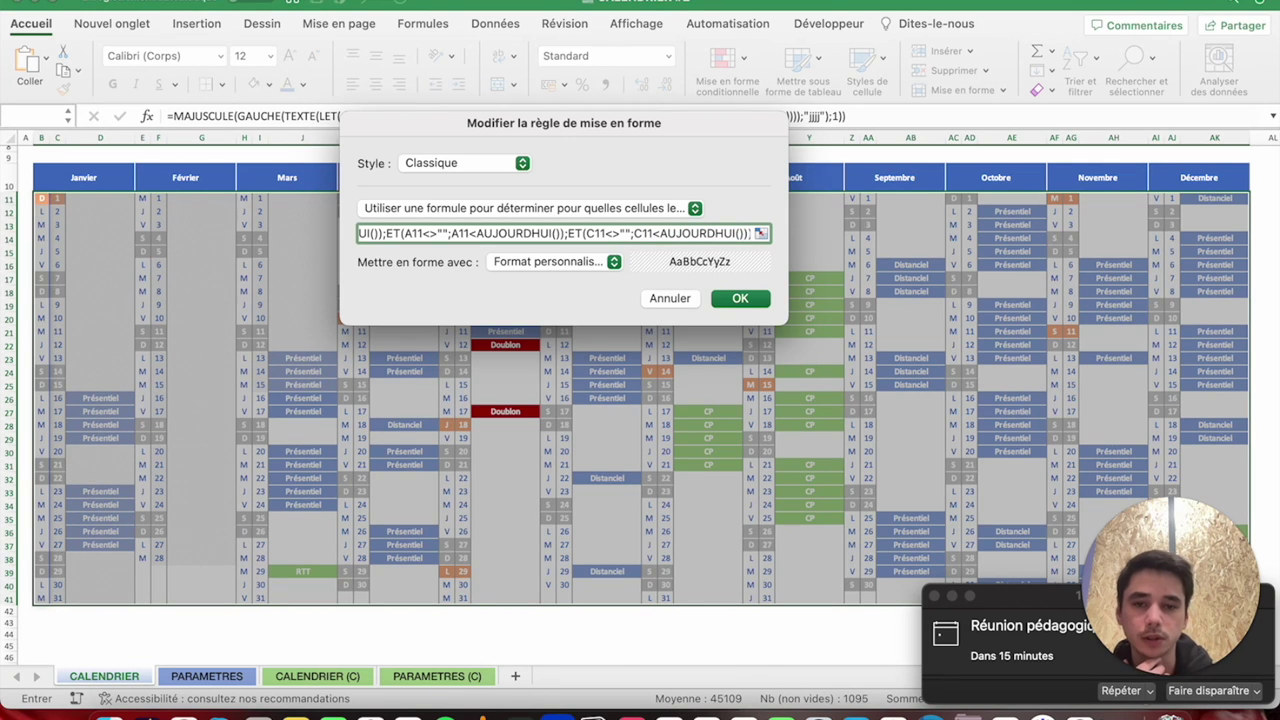
click(755, 298)
click(906, 684)
click(386, 411)
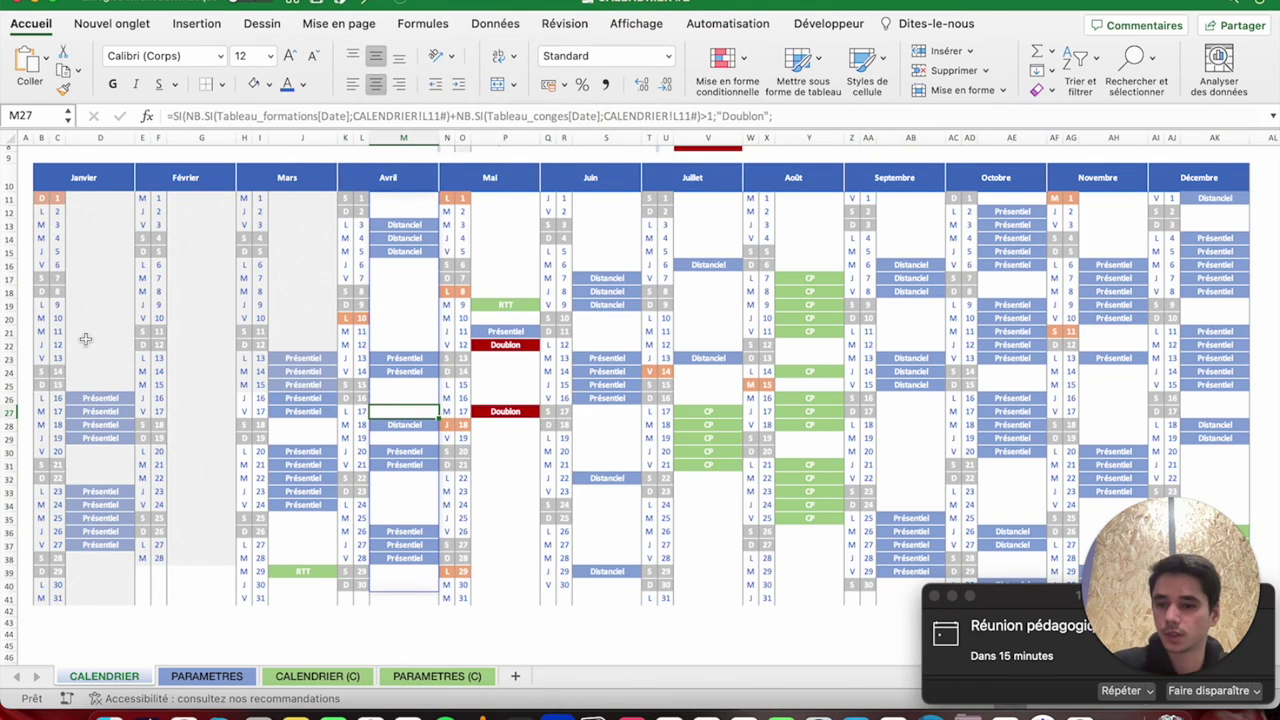
Dismiss the reminder, select B11 and zoom back out to see all twelve months.
click(1190, 700)
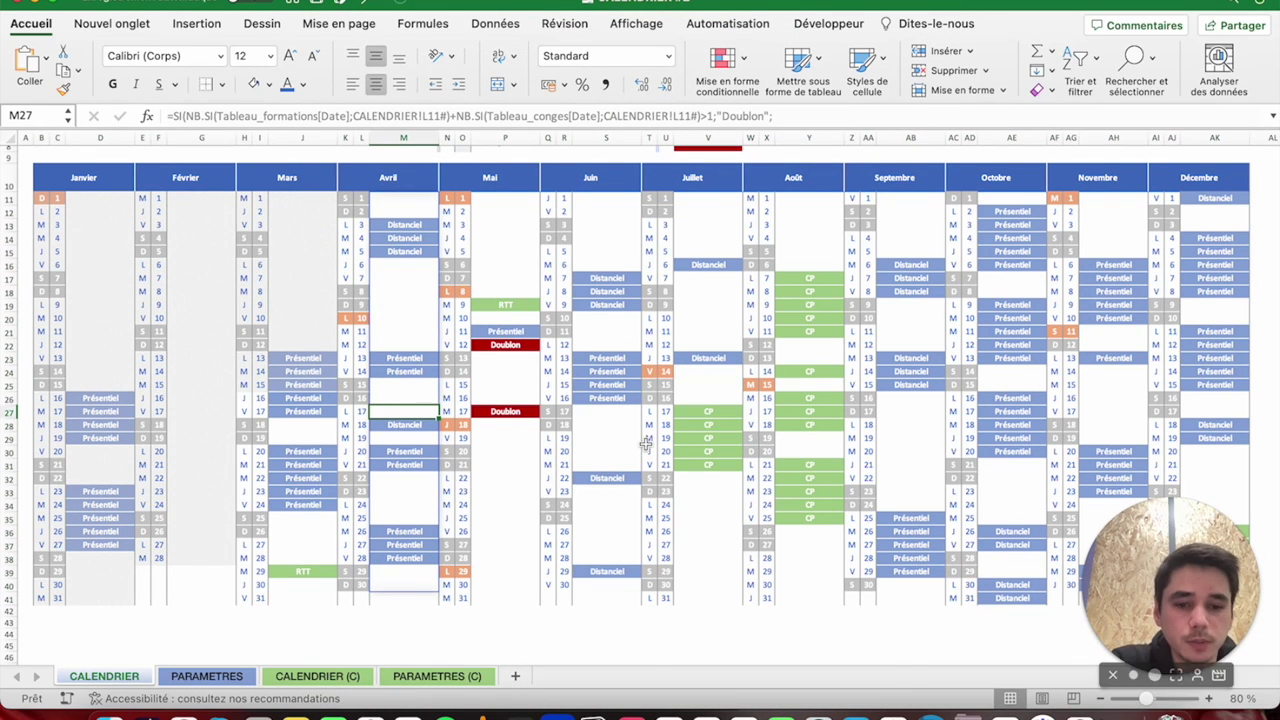
click(42, 189)
click(42, 199)
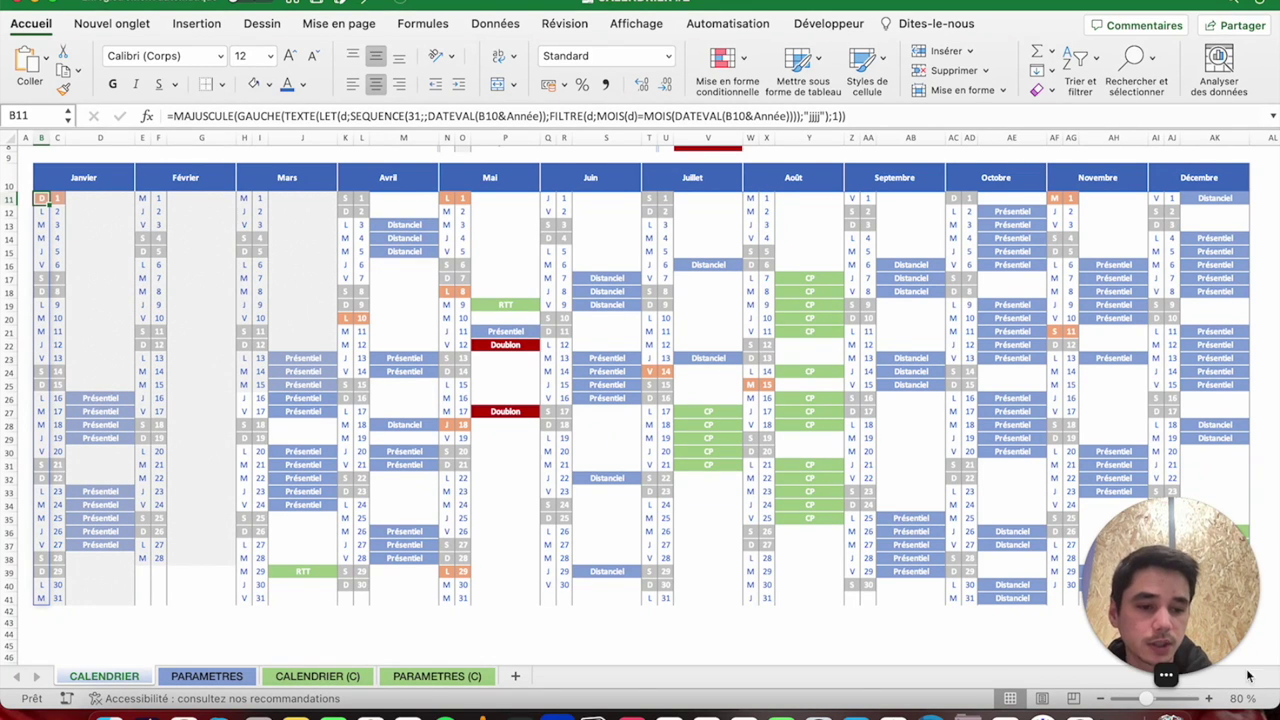
scroll(361, 356, up, 7)
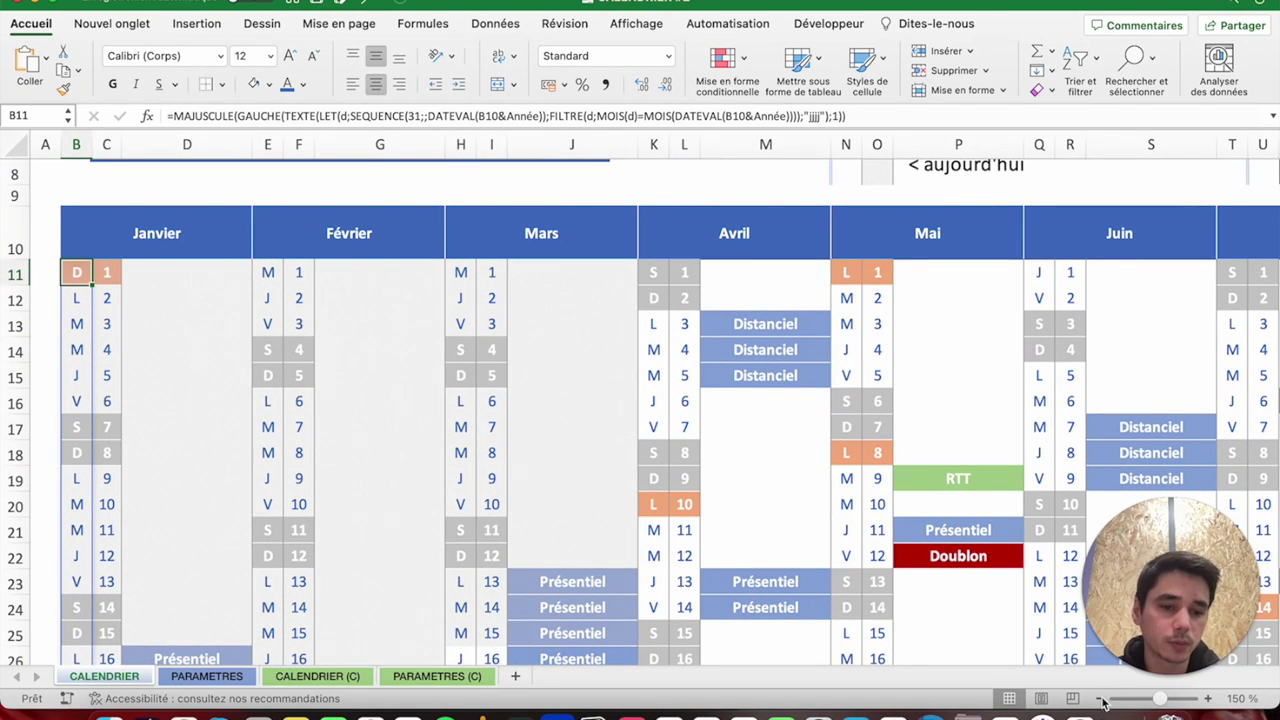
click(1100, 699)
click(1100, 699)
click(1100, 699)
click(1100, 699)
click(1100, 699)
click(1100, 699)
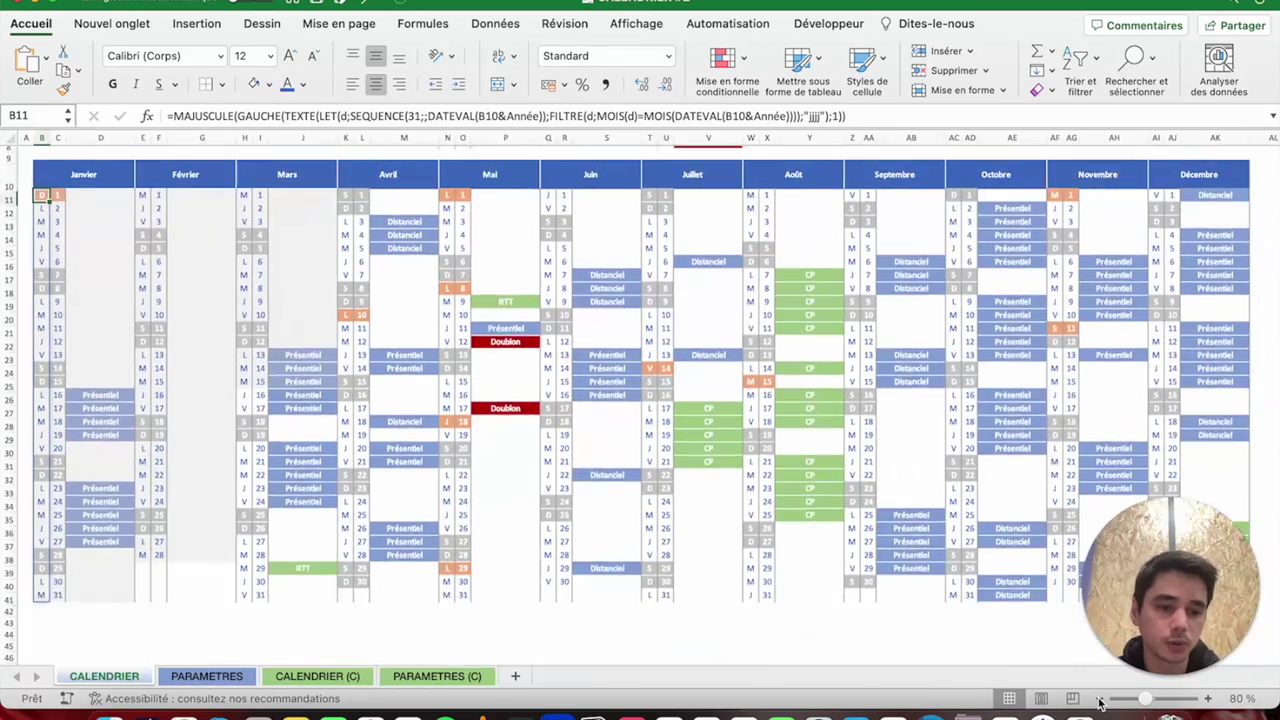
Go to the CALENDRIER (C) sheet and select its statistics table V2:AH8.
scroll(668, 437, up, 5)
scroll(277, 562, down, 3)
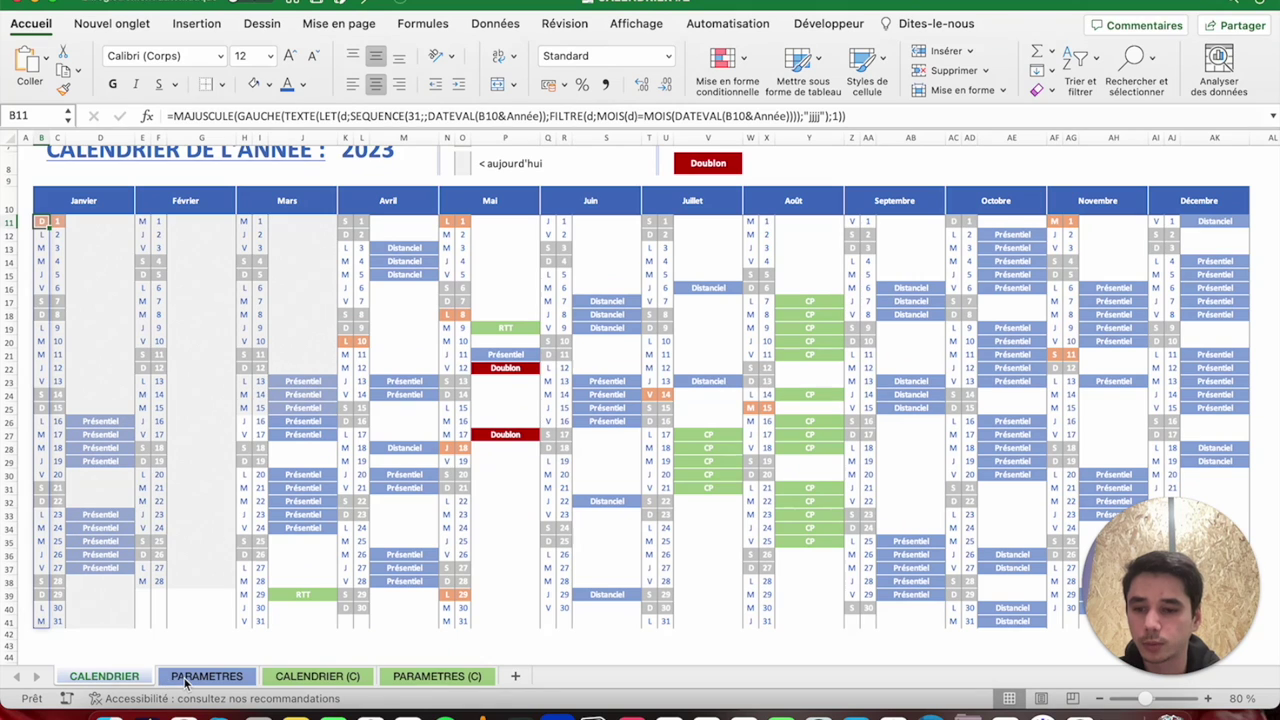
click(317, 676)
drag(700, 169, 1067, 249)
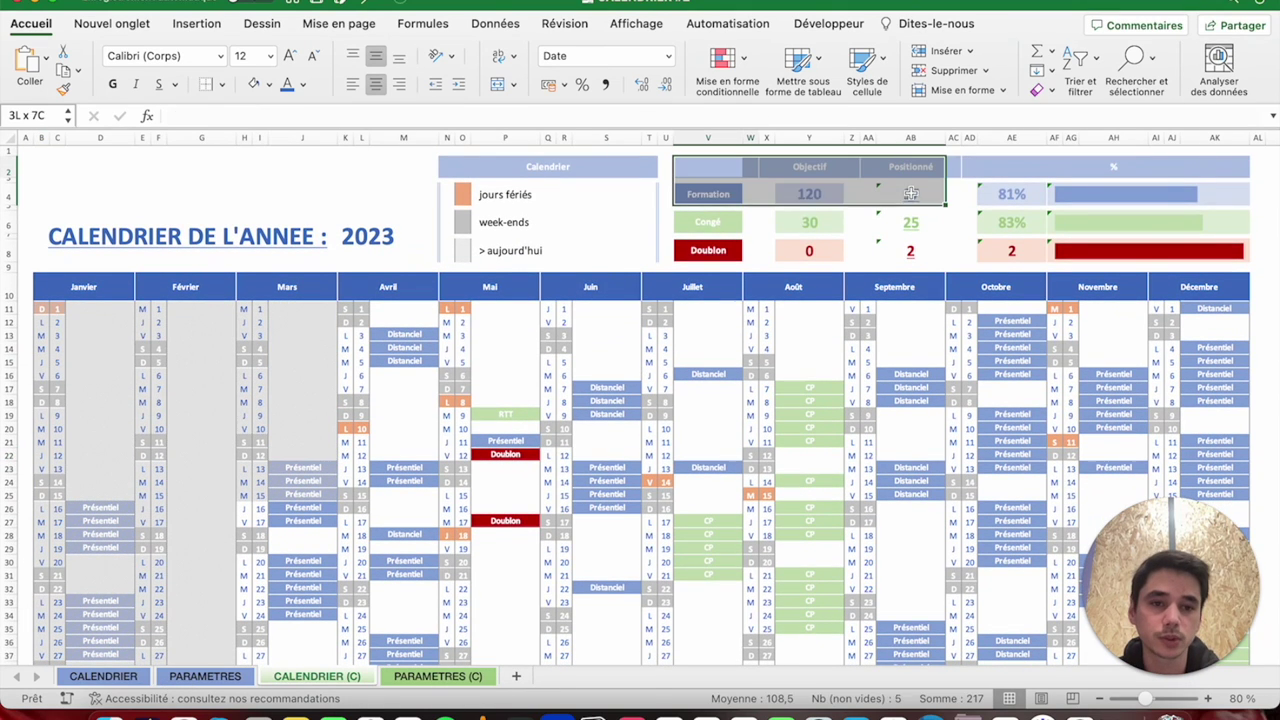
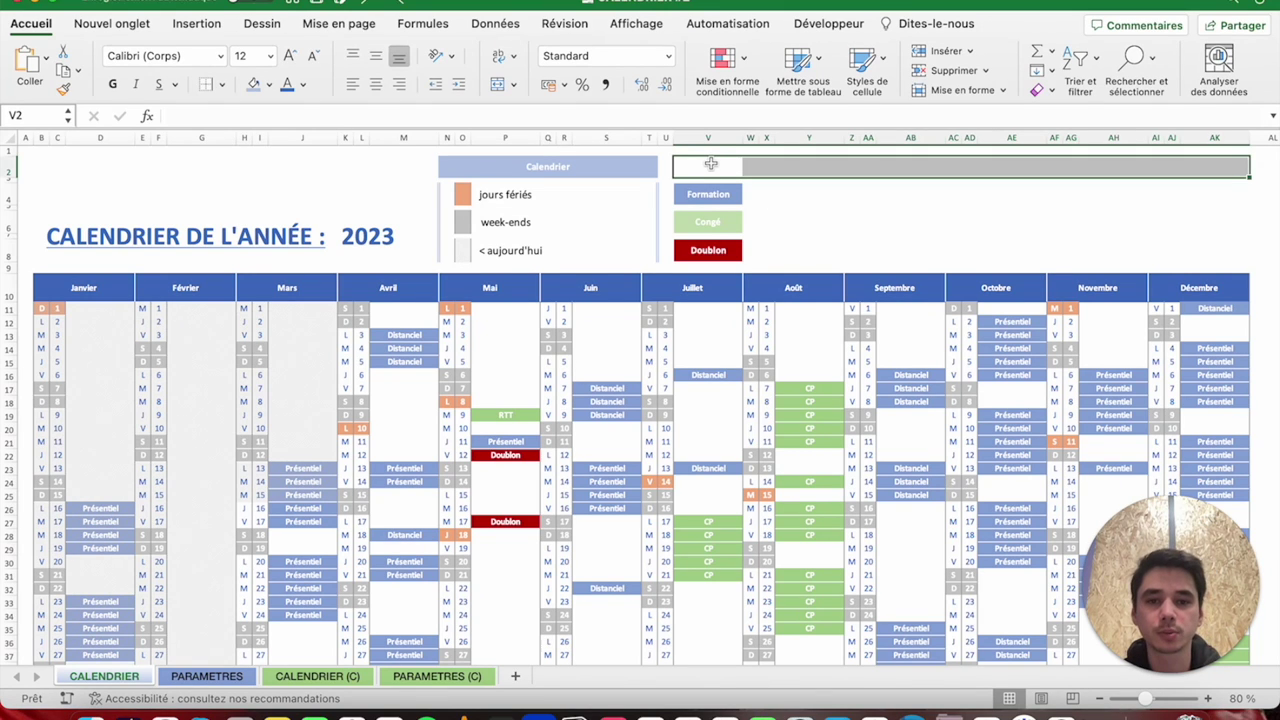
Fill row 2 from V to AK with a light blue-grey band.
drag(704, 170, 1185, 173)
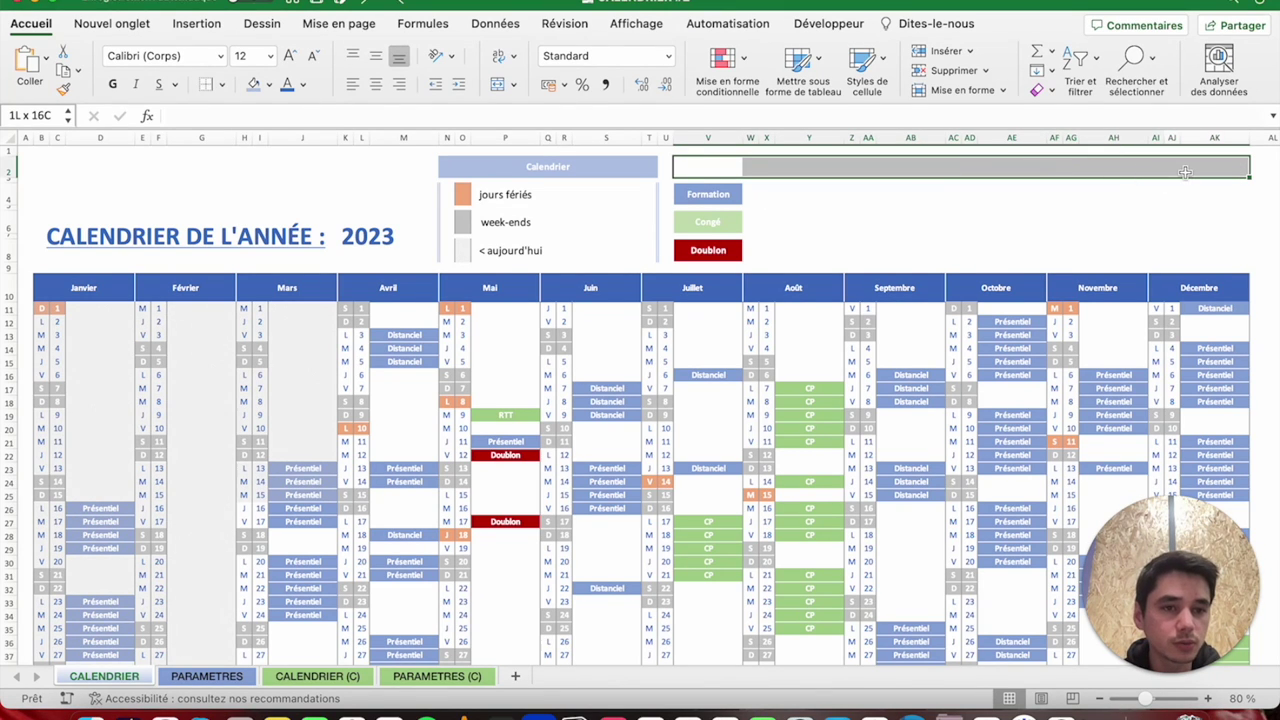
click(268, 85)
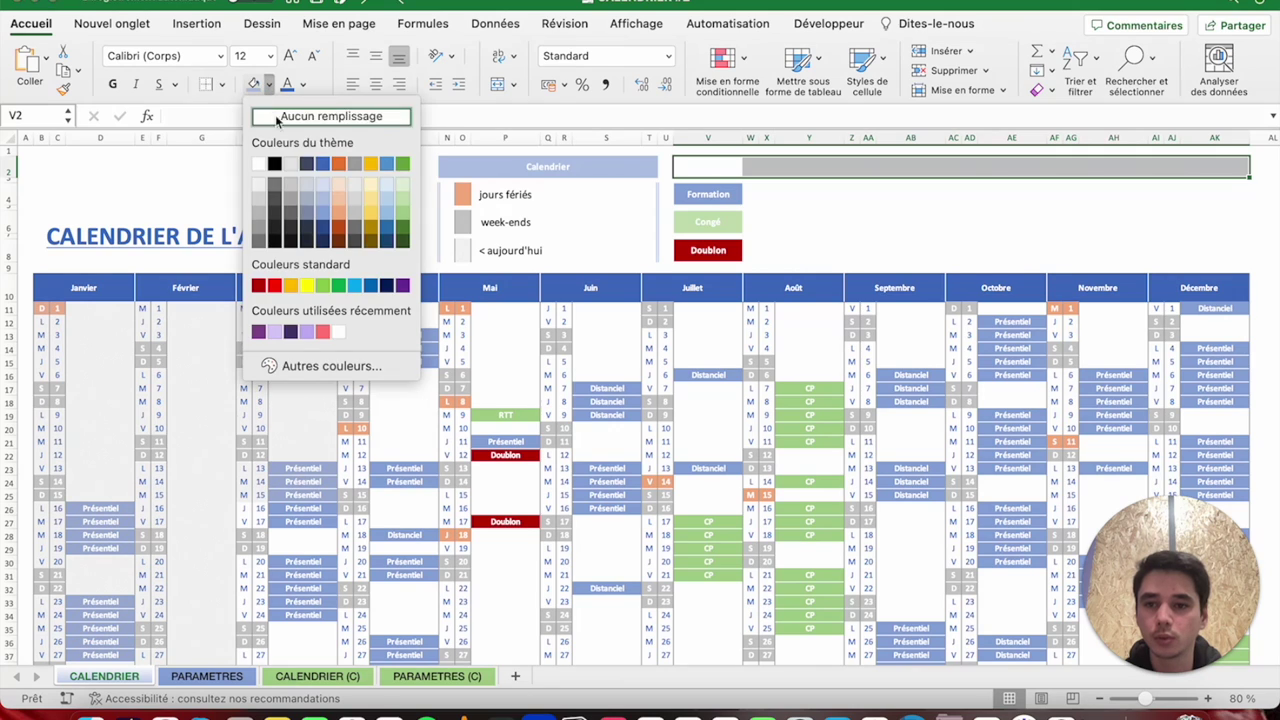
click(323, 200)
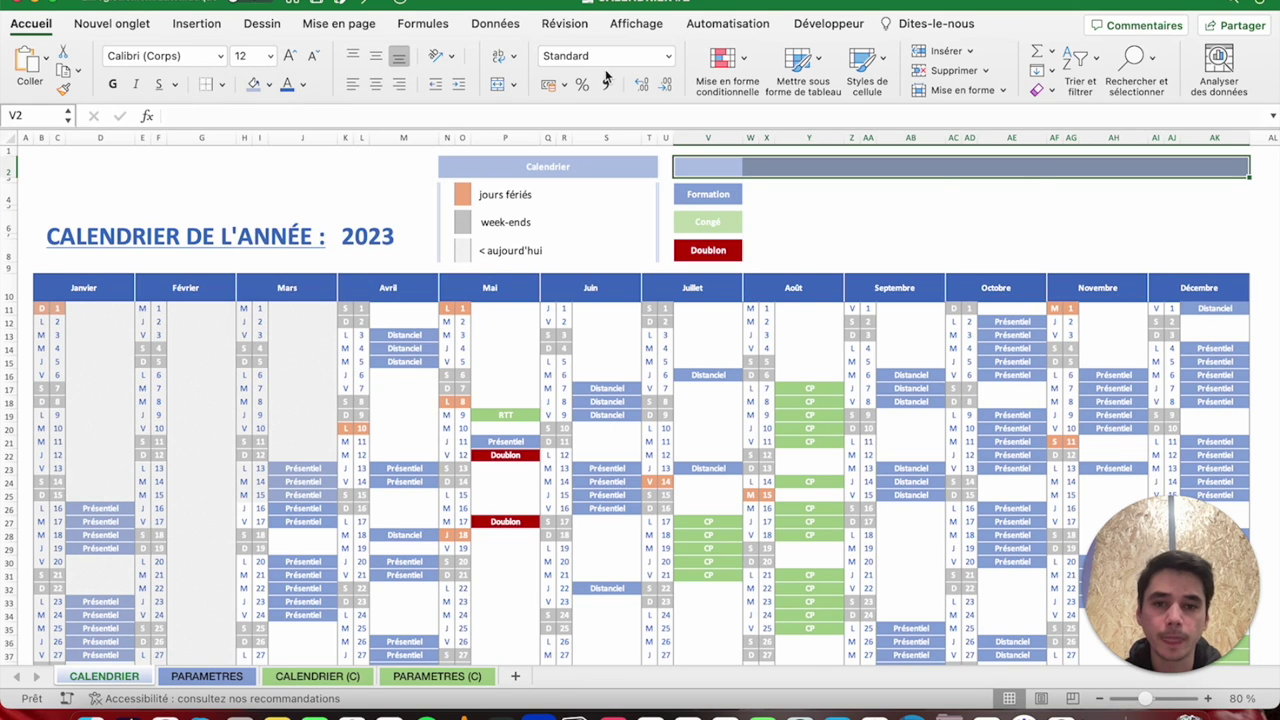
click(735, 169)
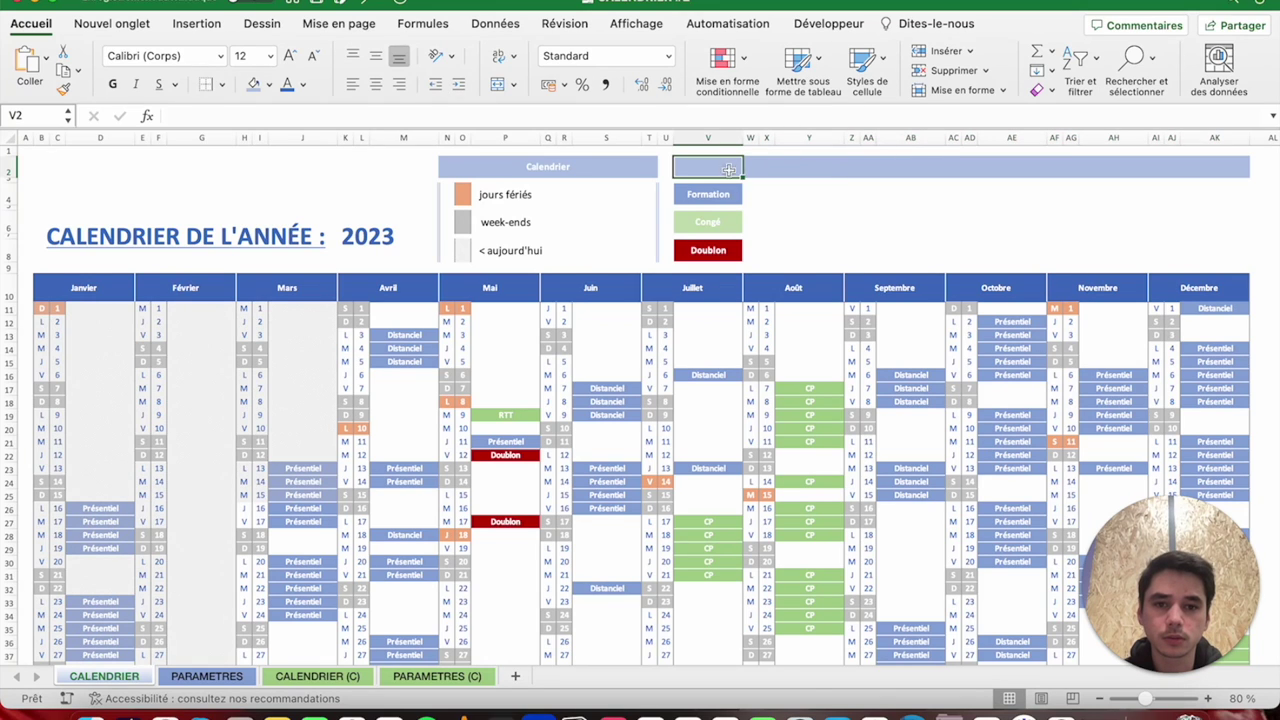
Enter the bold heading 'Objectifs' in Y2.
click(779, 169)
text(o)
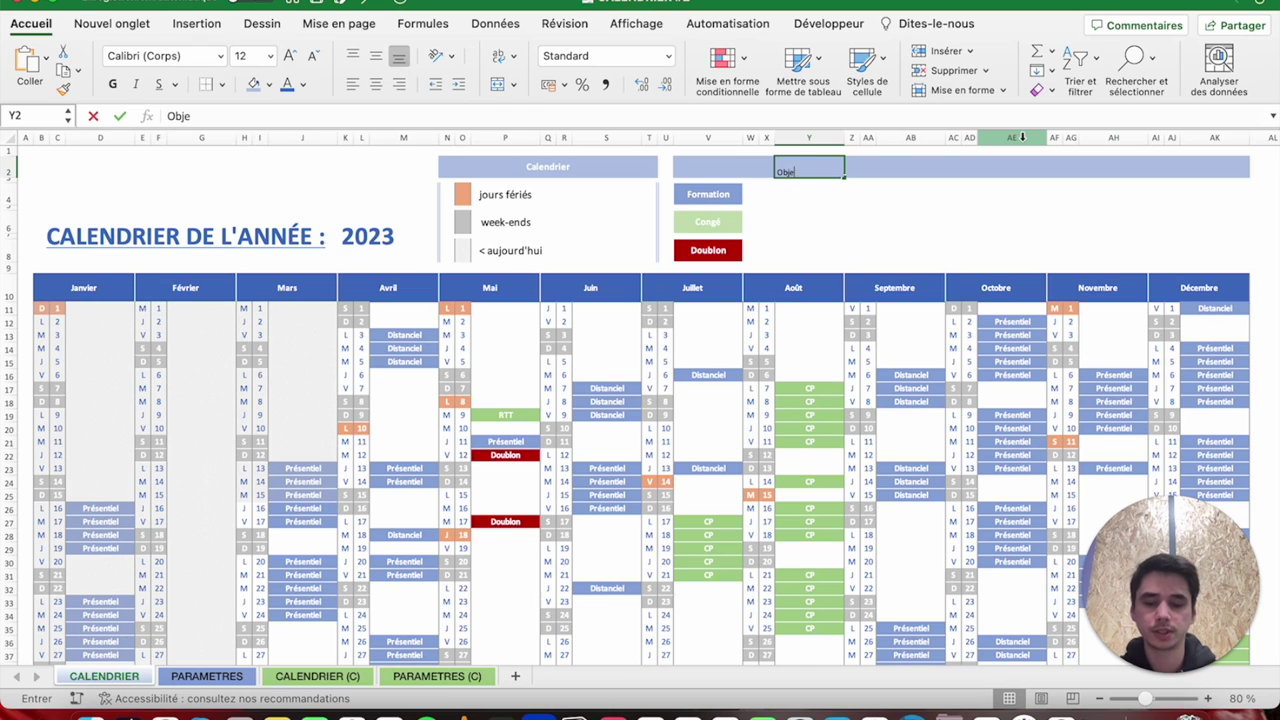
text(fs)
key(Return)
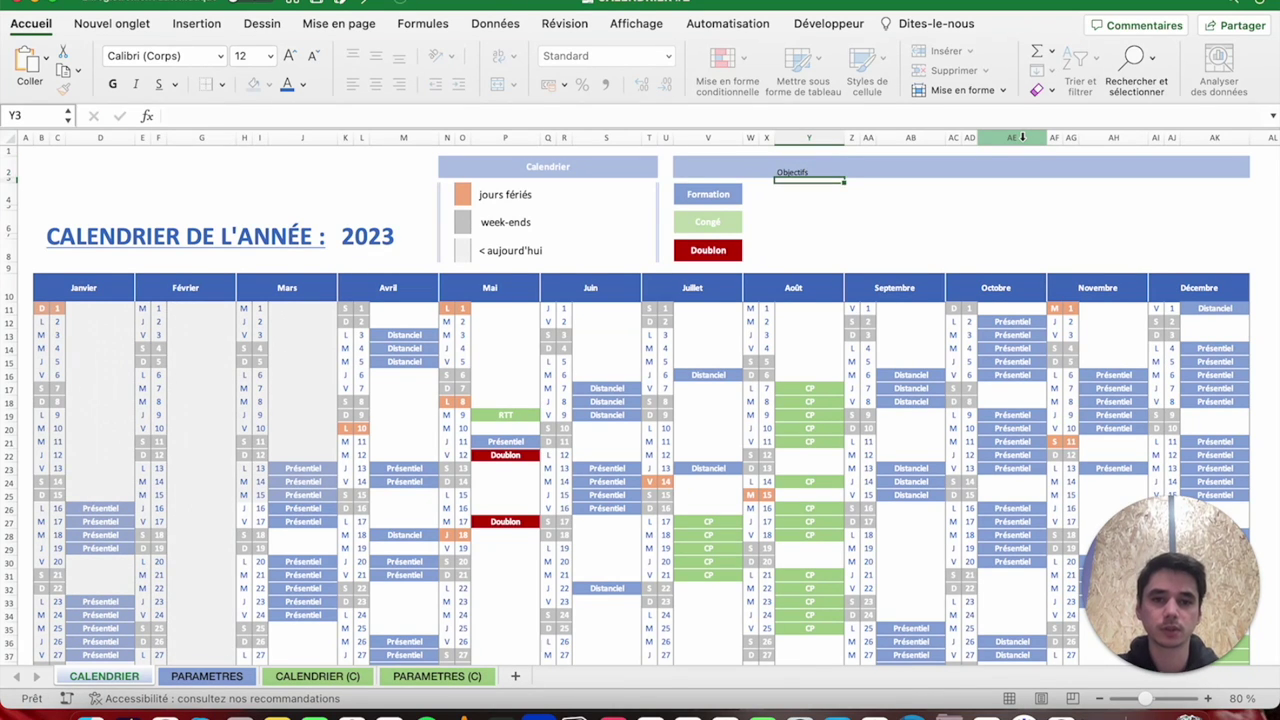
click(116, 84)
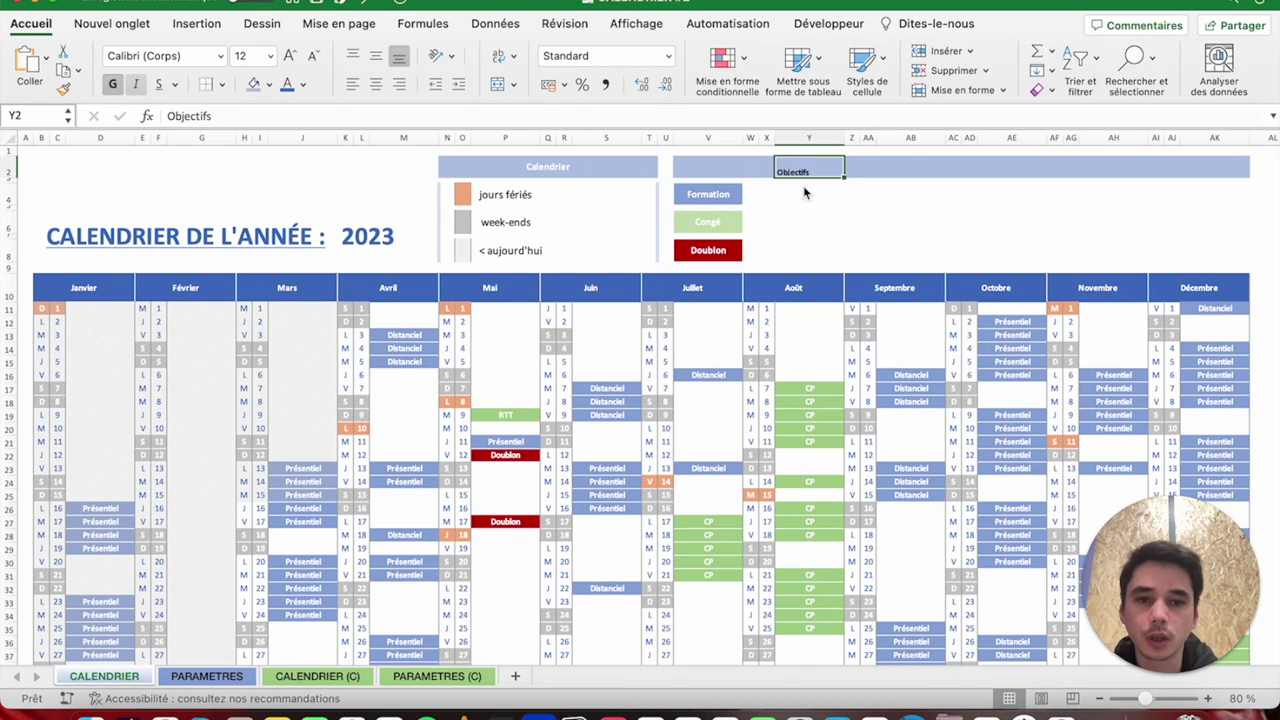
Make the Objectifs heading white, vertically centred and 14 point.
click(303, 86)
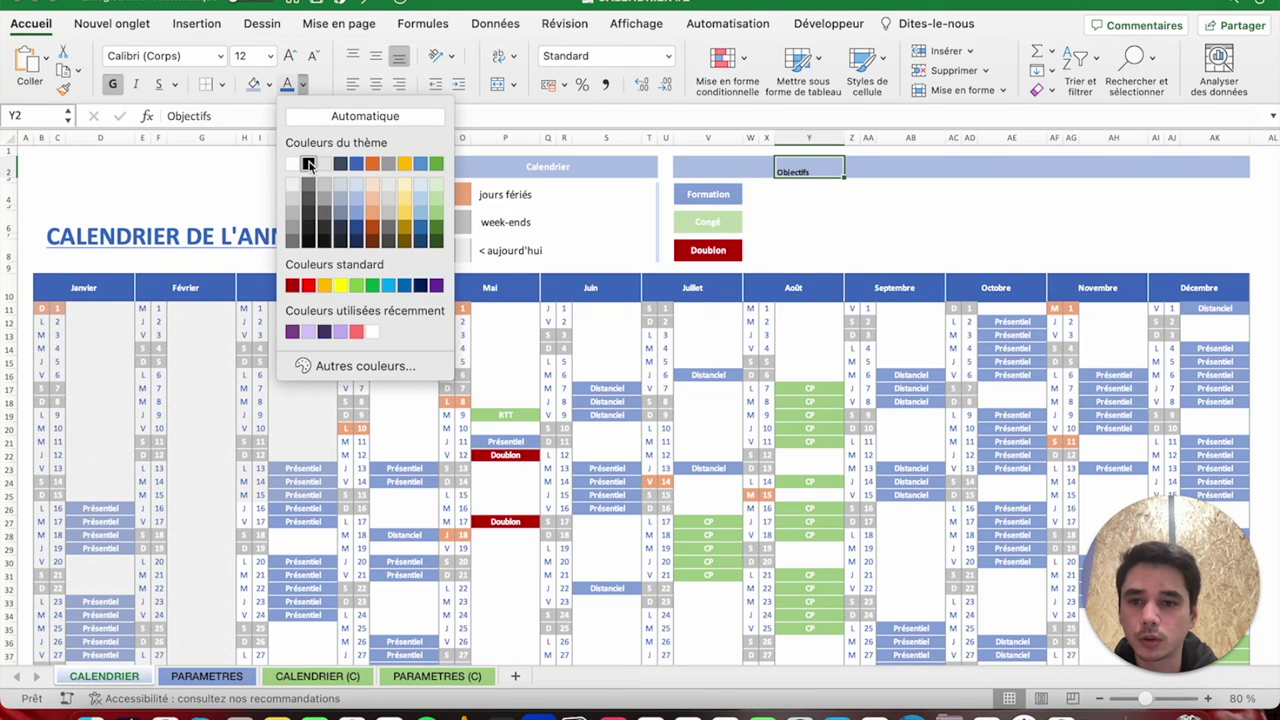
click(298, 162)
click(376, 55)
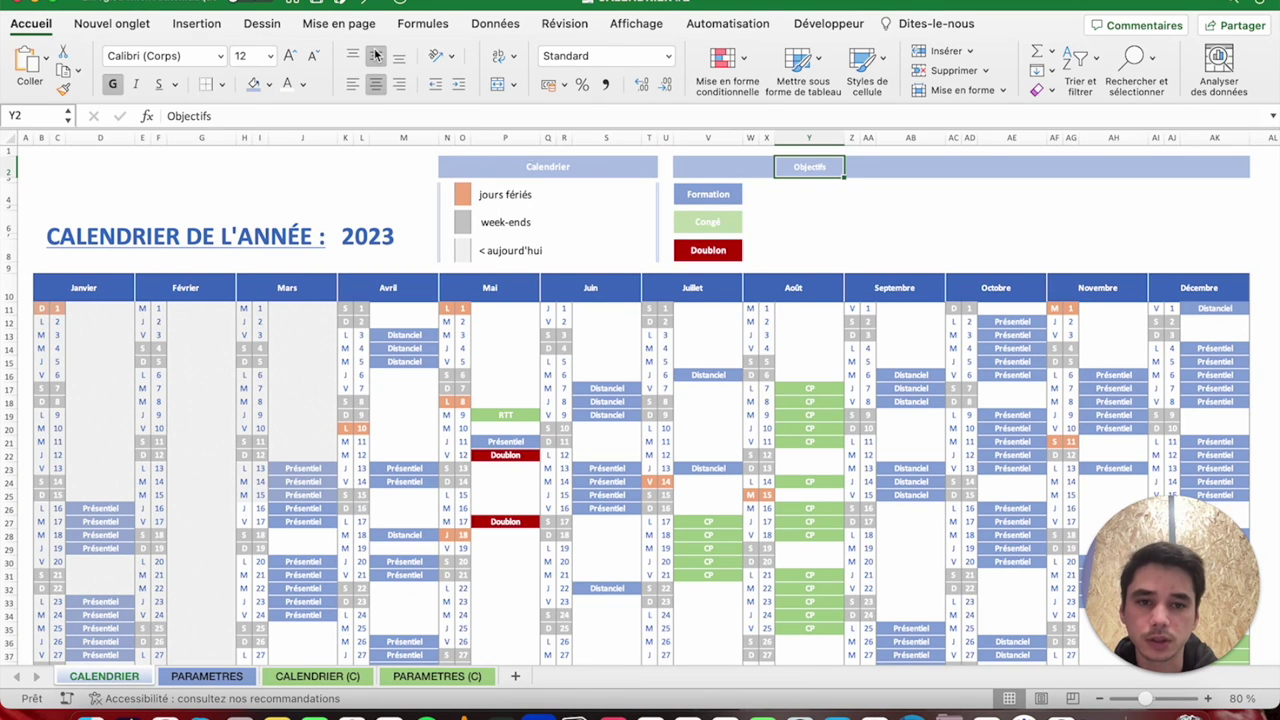
click(289, 55)
Copy the styled heading into AB2 and retype it as 'Positionné'.
click(907, 167)
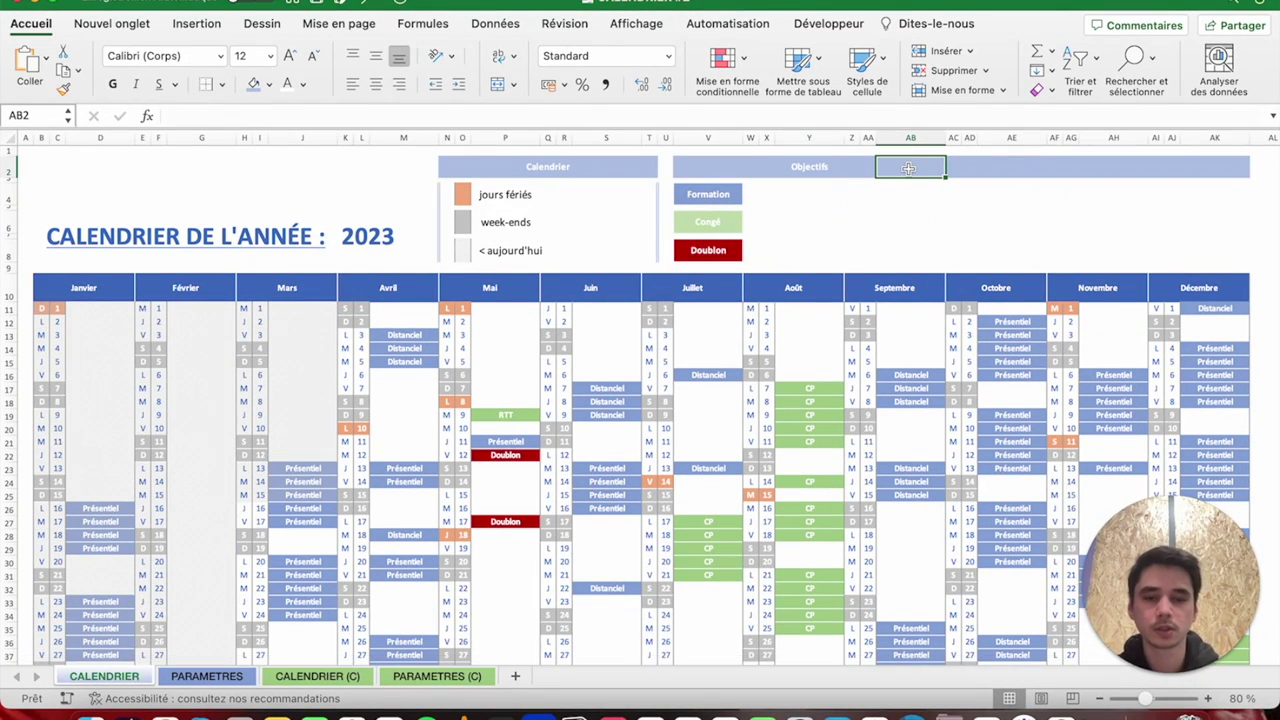
click(820, 168)
key(ctrl+c)
key(Right)
key(Right)
key(Right)
key(ctrl+v)
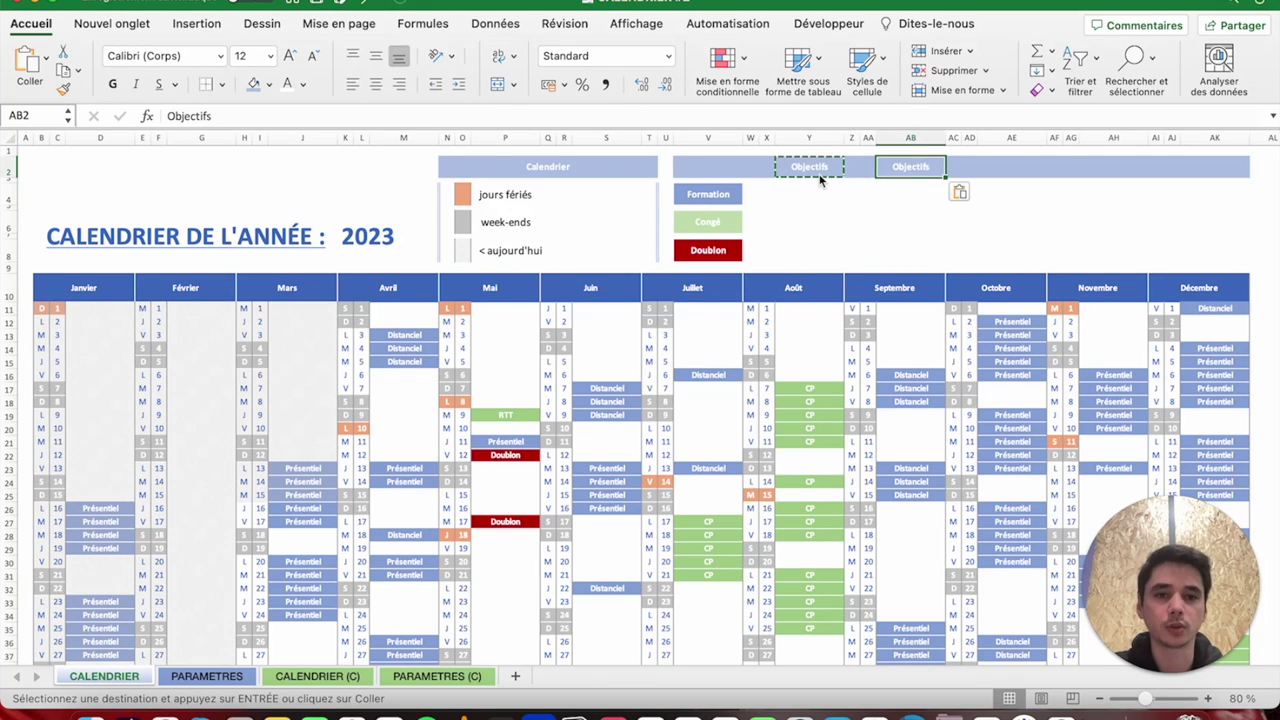
text(Position)
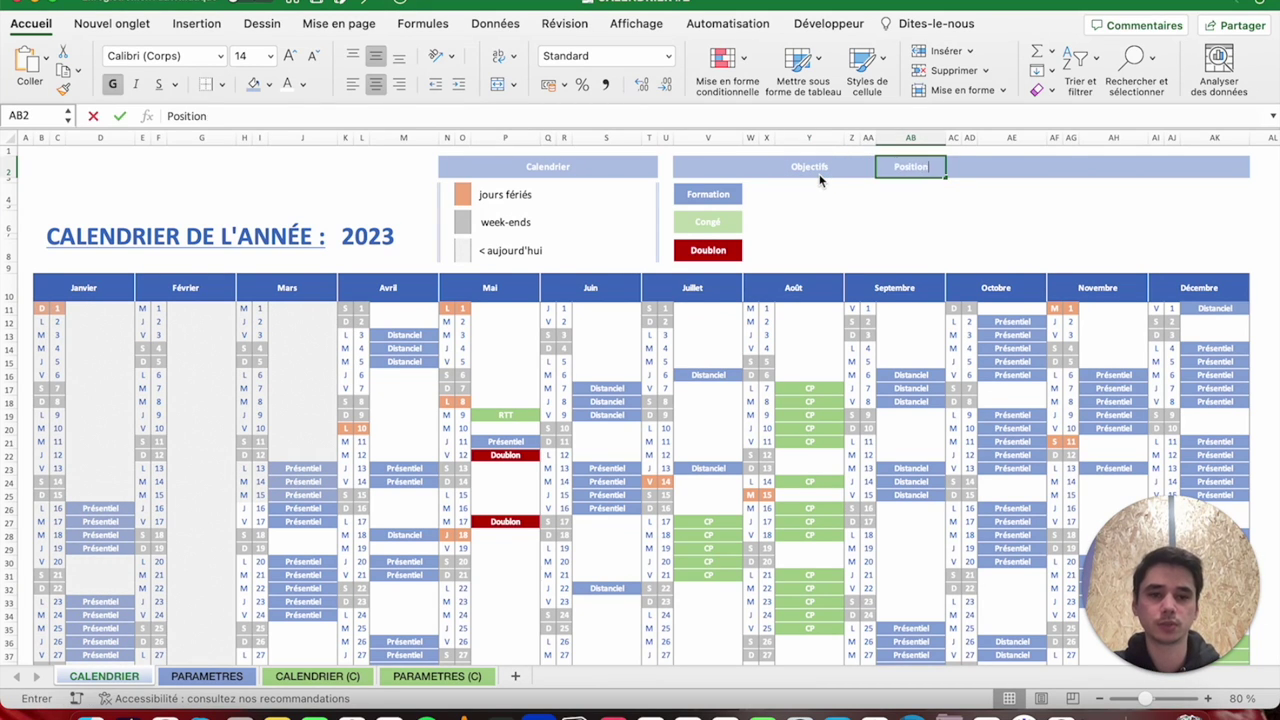
key(Right)
key(Right)
key(Right)
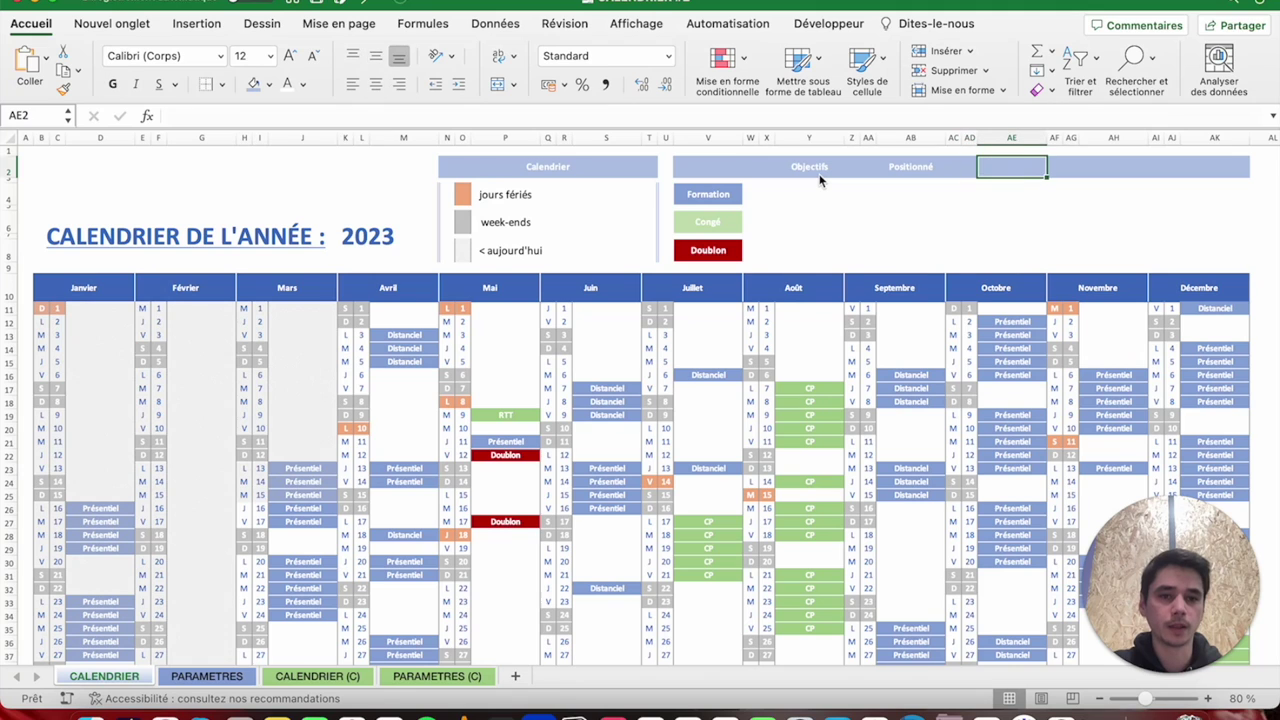
key(Left)
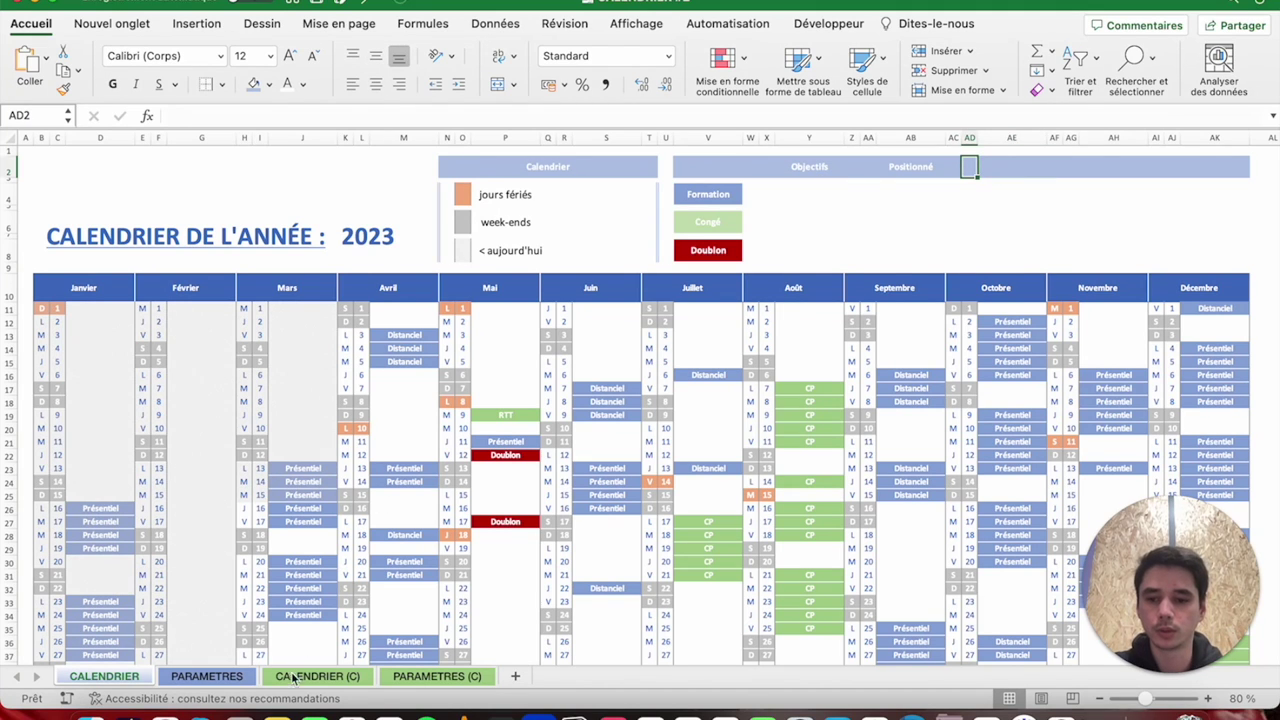
Merge AE2:AK2 and enter a '%' heading, after checking the CALENDRIER (C) reference.
click(297, 677)
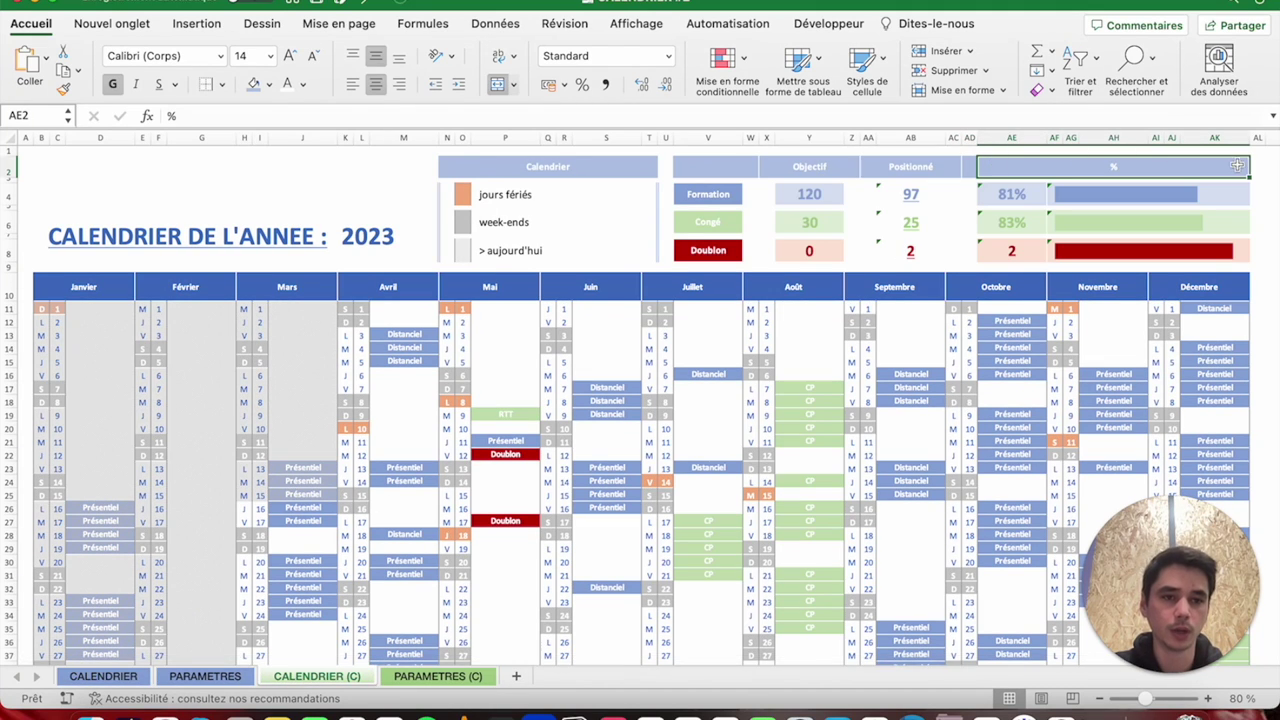
click(105, 677)
drag(1000, 167, 1193, 167)
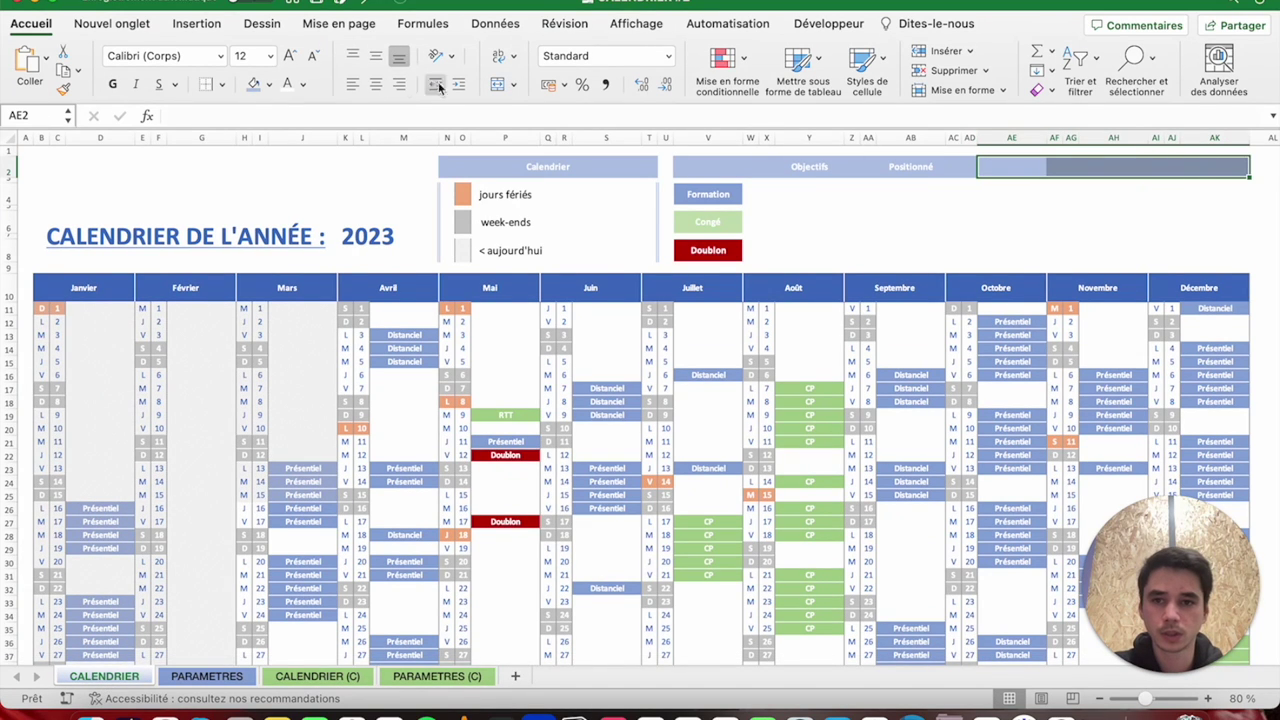
click(497, 86)
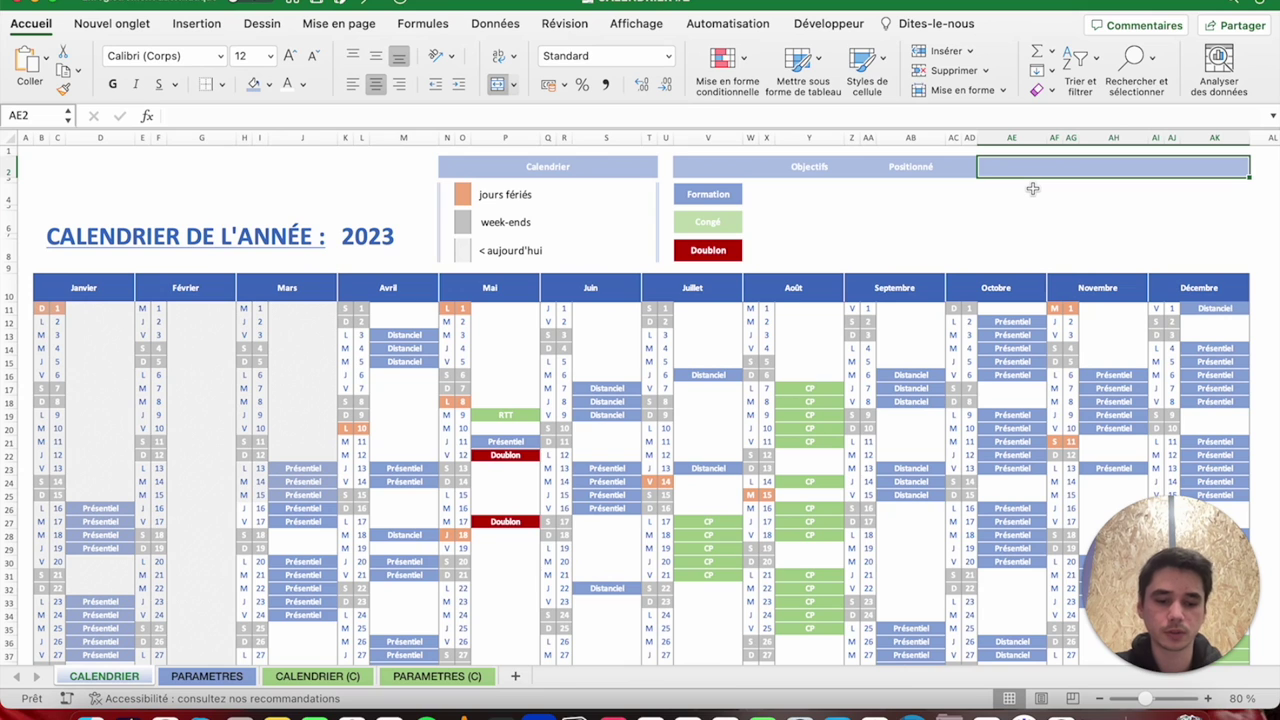
text(%)
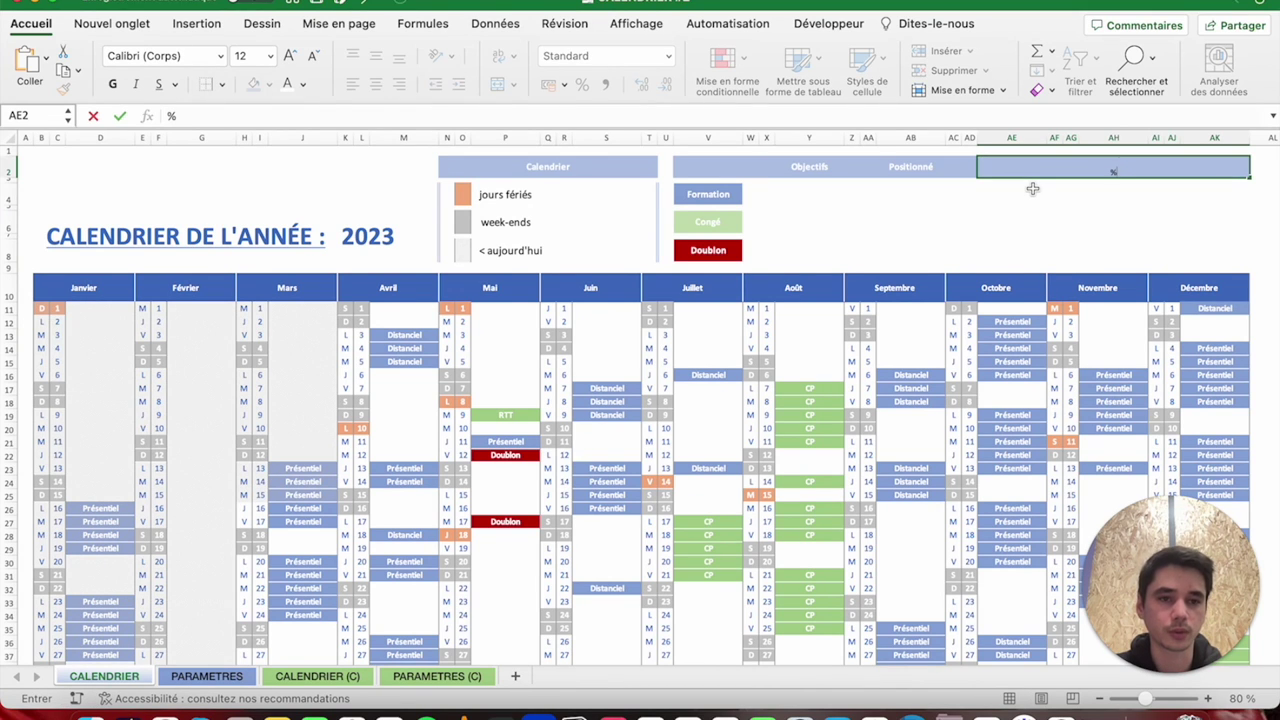
key(Return)
Format the % heading at 14 point, vertically centred and bold.
scroll(1031, 189, right, 1)
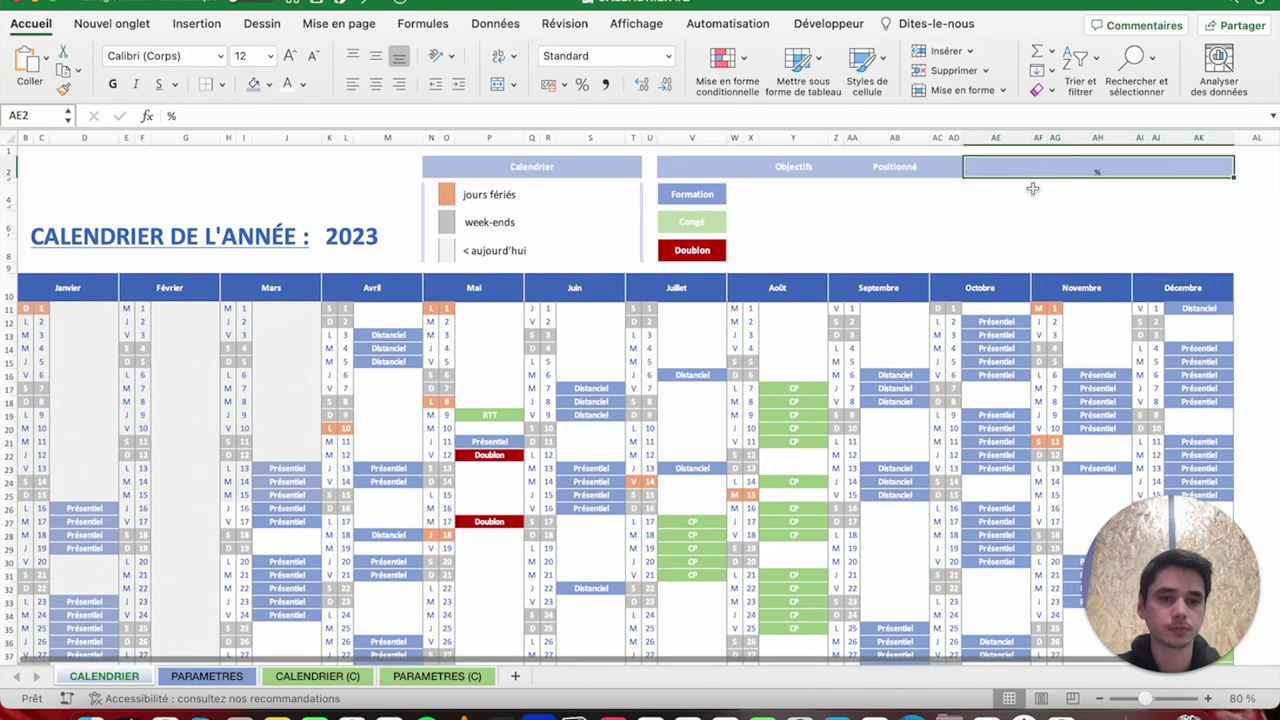
click(289, 55)
click(376, 58)
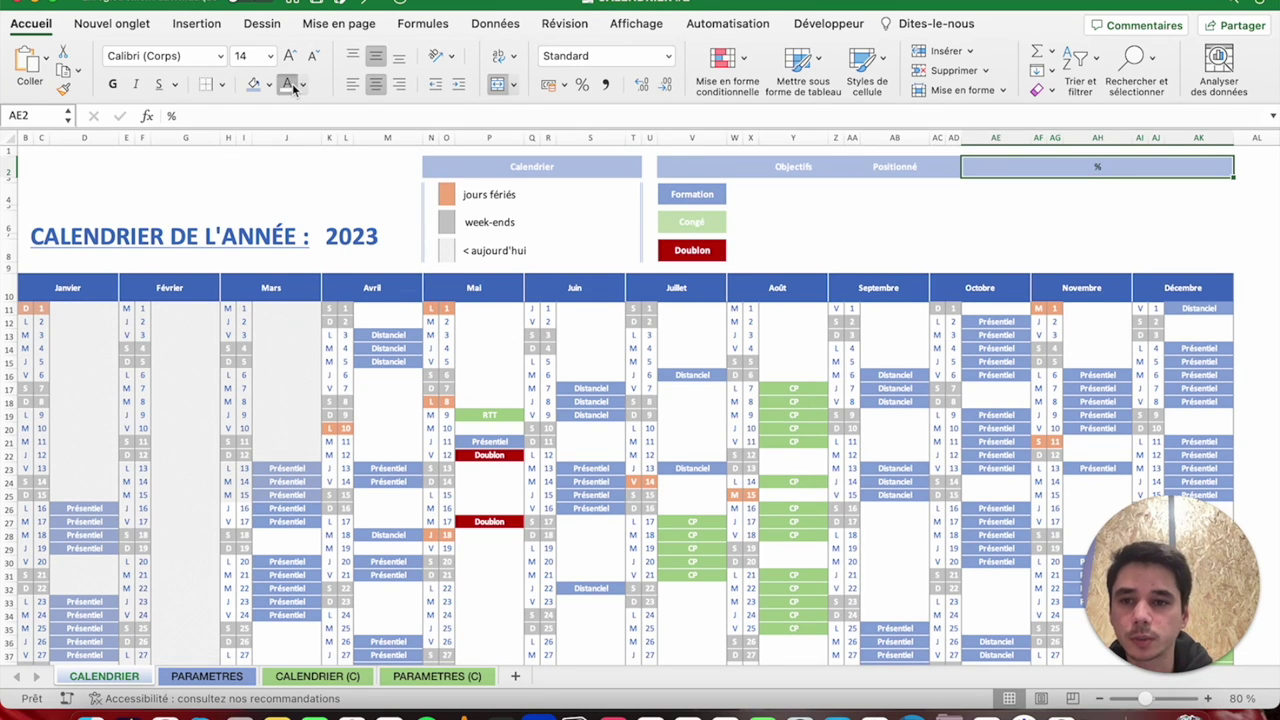
click(115, 85)
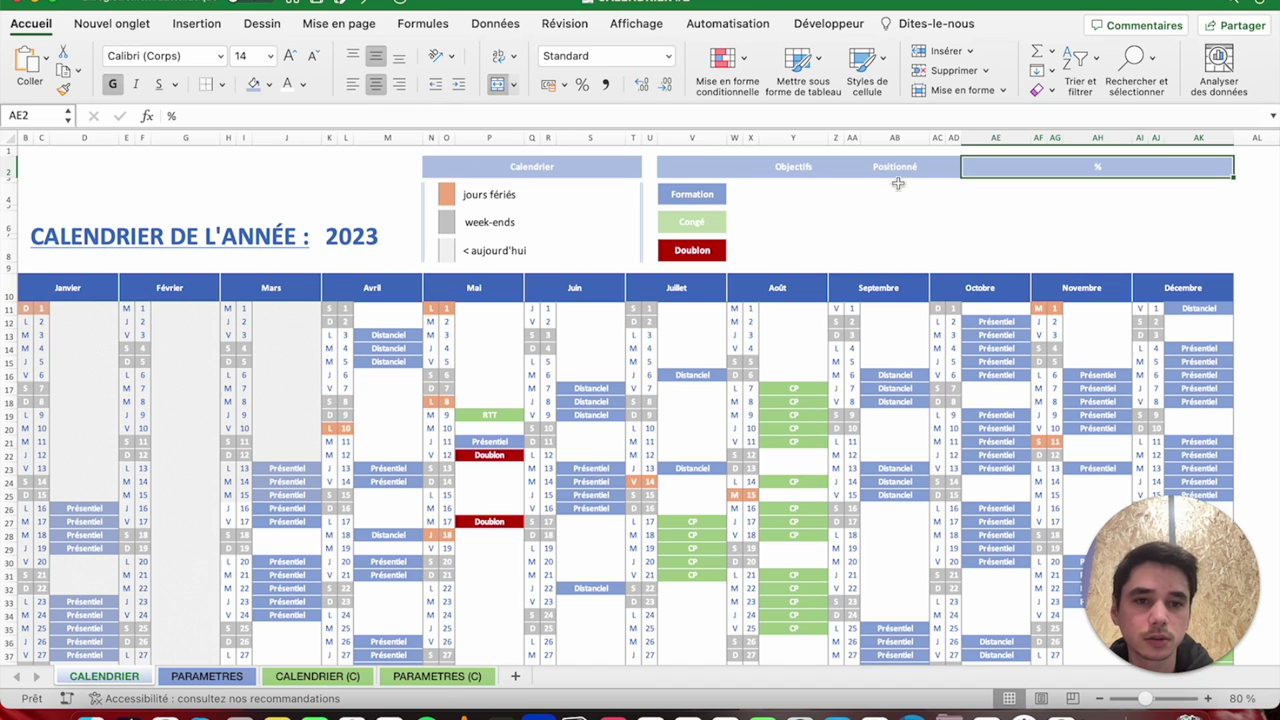
click(1098, 224)
click(995, 172)
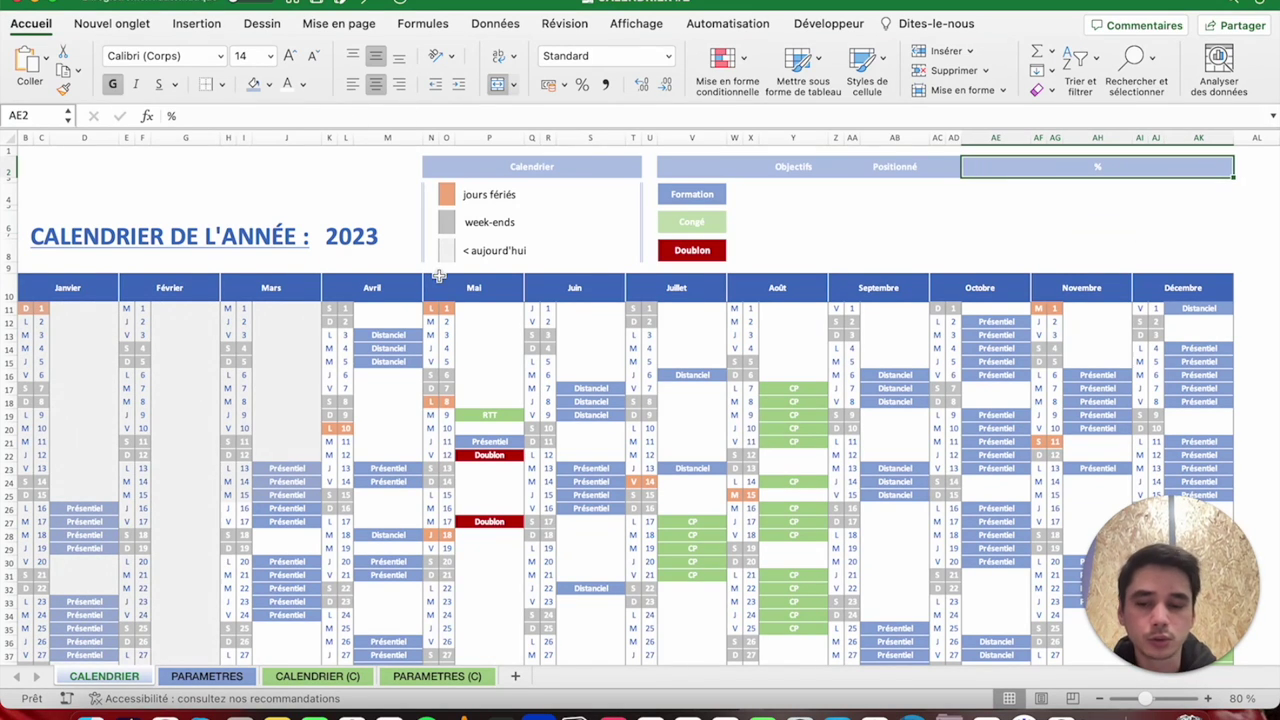
click(734, 167)
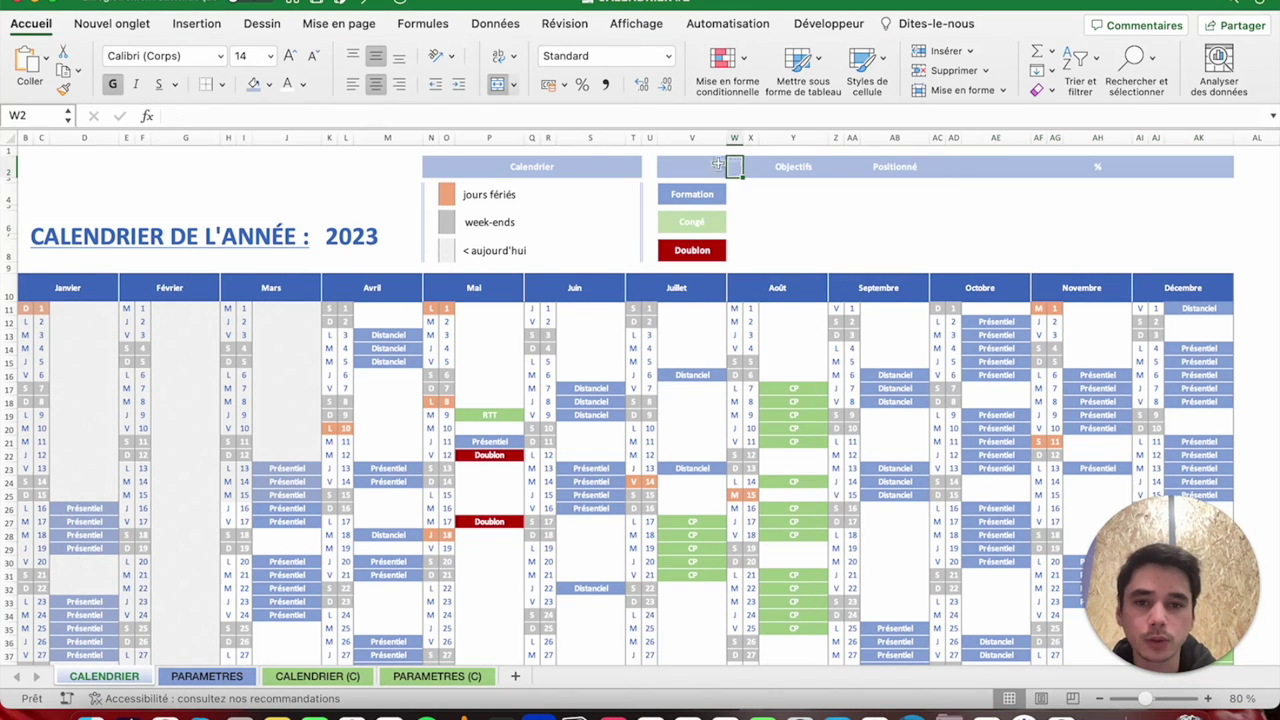
Add white left borders before the Objectifs, Positionné and % headings.
click(222, 84)
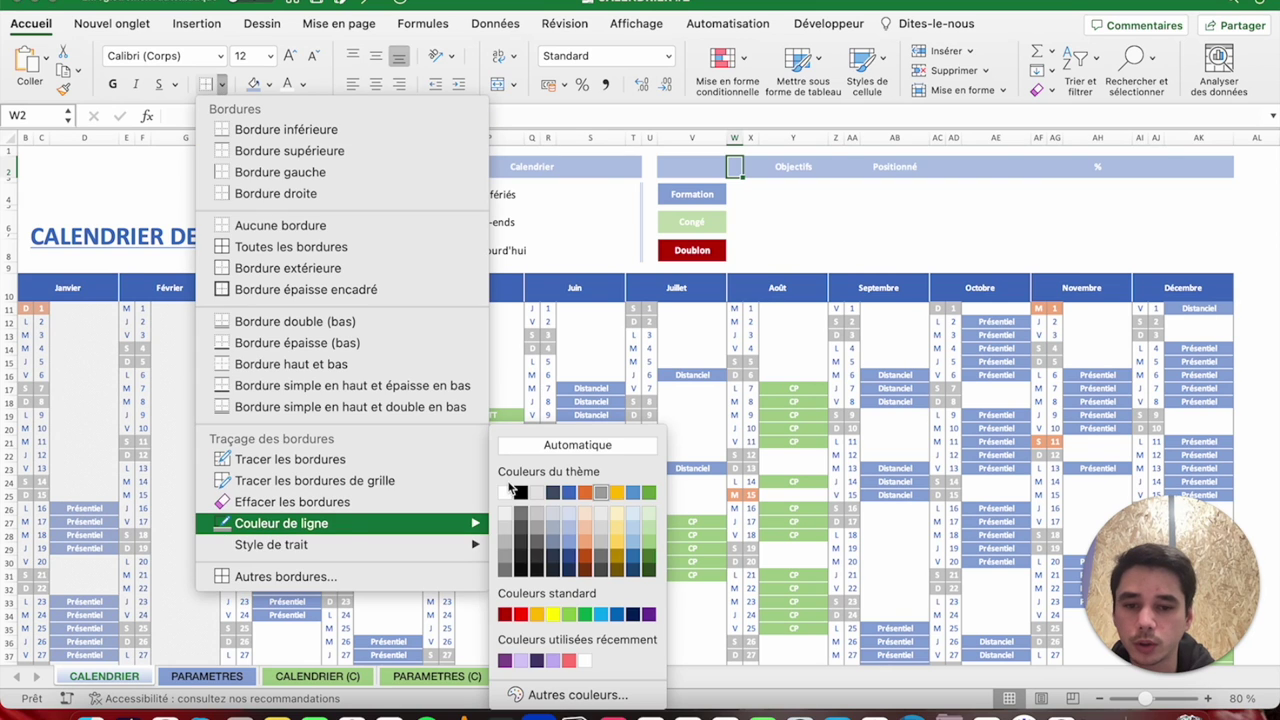
click(505, 493)
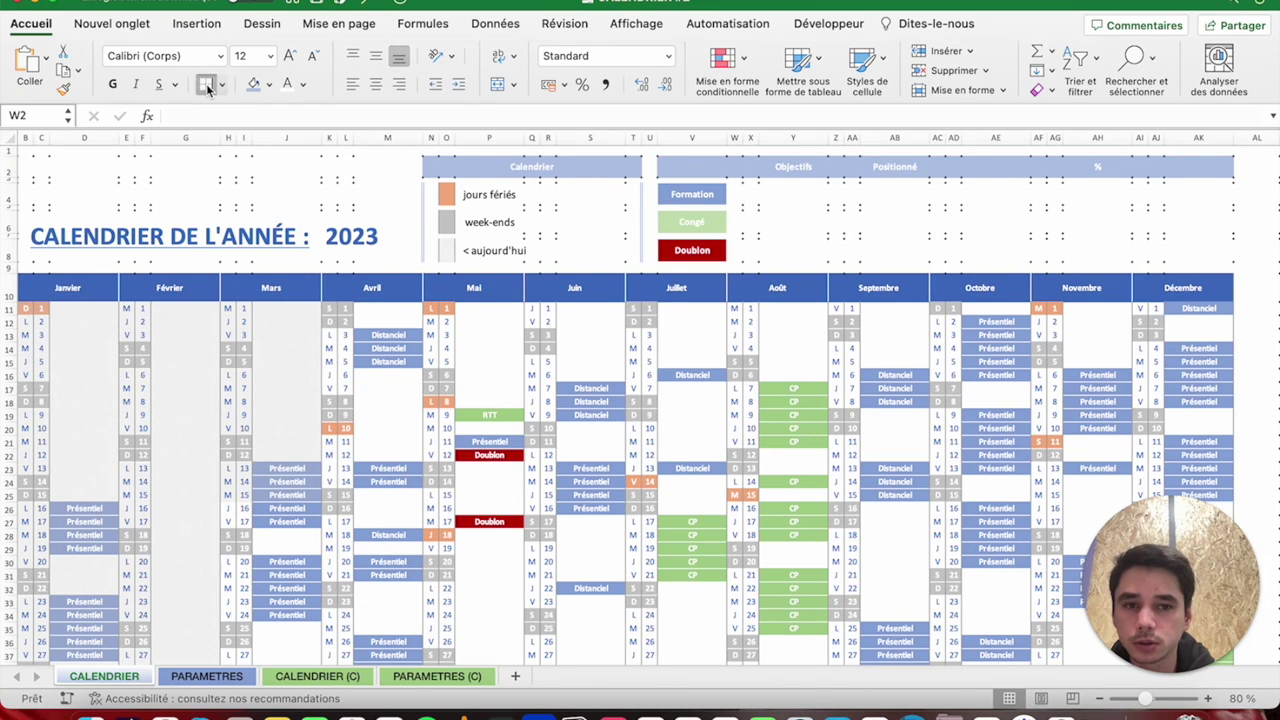
click(835, 166)
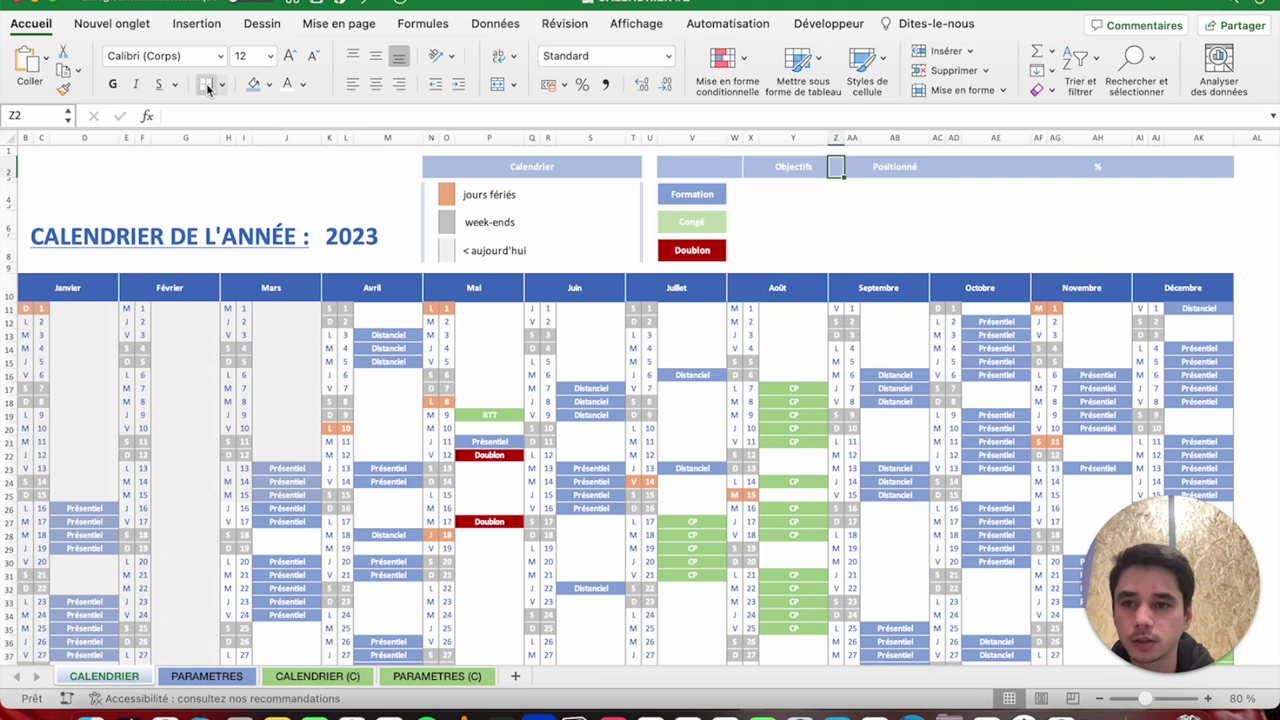
click(952, 163)
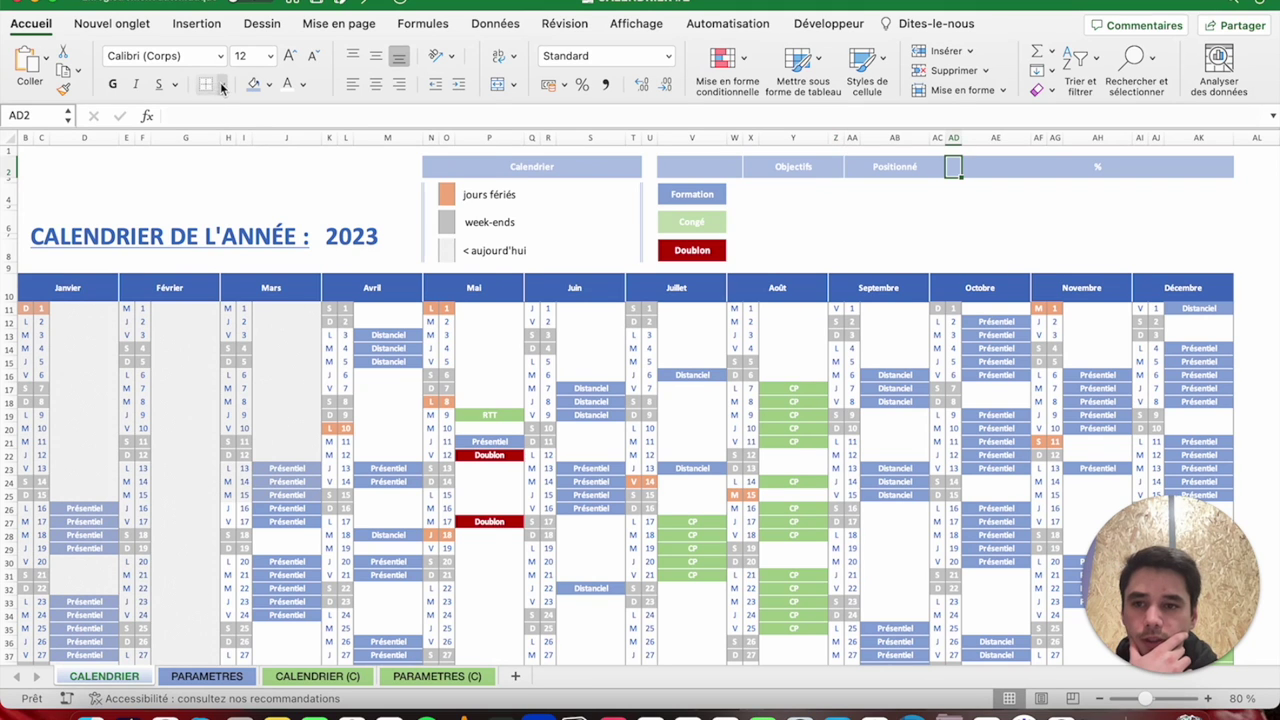
click(220, 84)
click(346, 169)
click(921, 243)
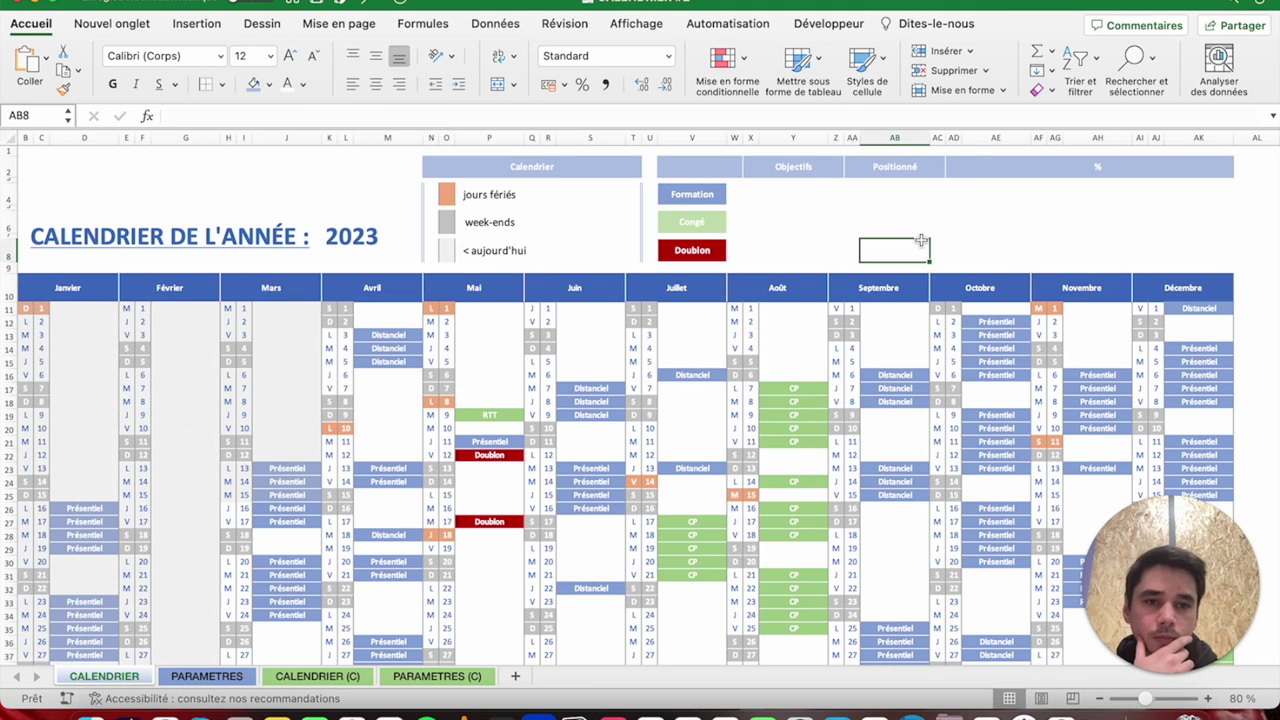
click(955, 165)
click(780, 192)
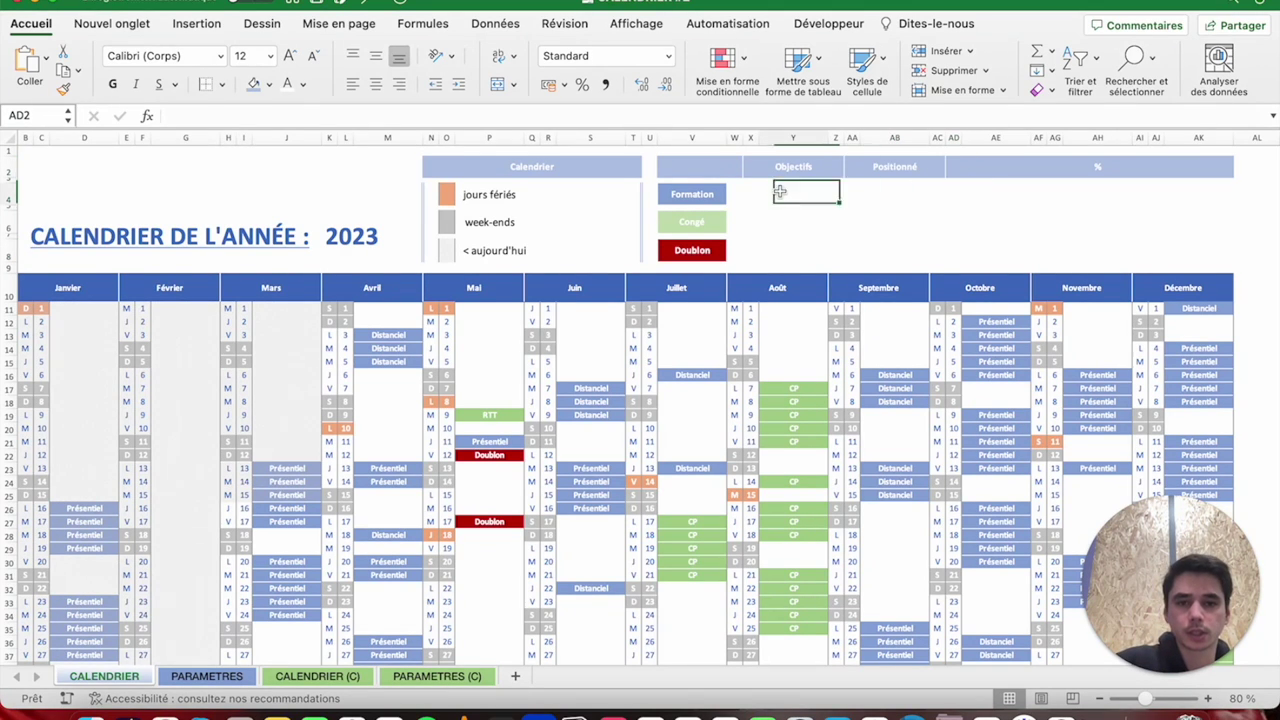
Shade the Formation cells Y4 and AE4:AK4 light blue-grey, after checking the reference sheet.
click(300, 678)
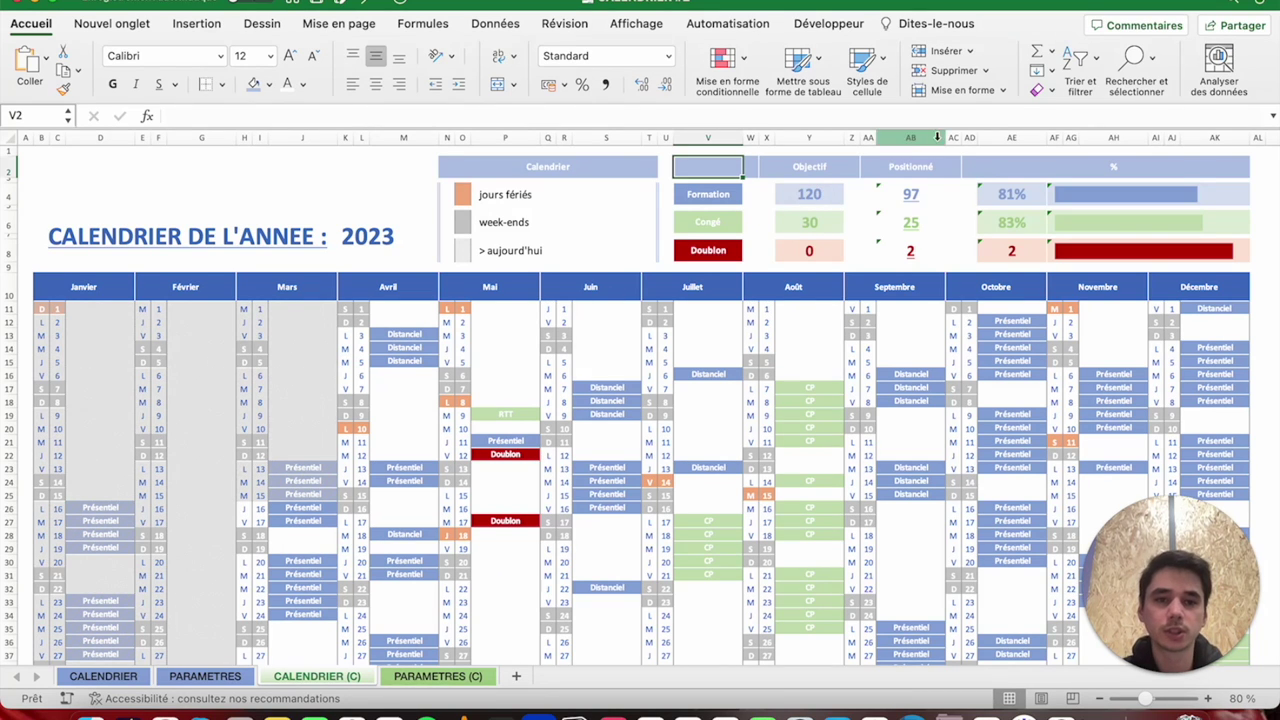
drag(1017, 198, 1187, 243)
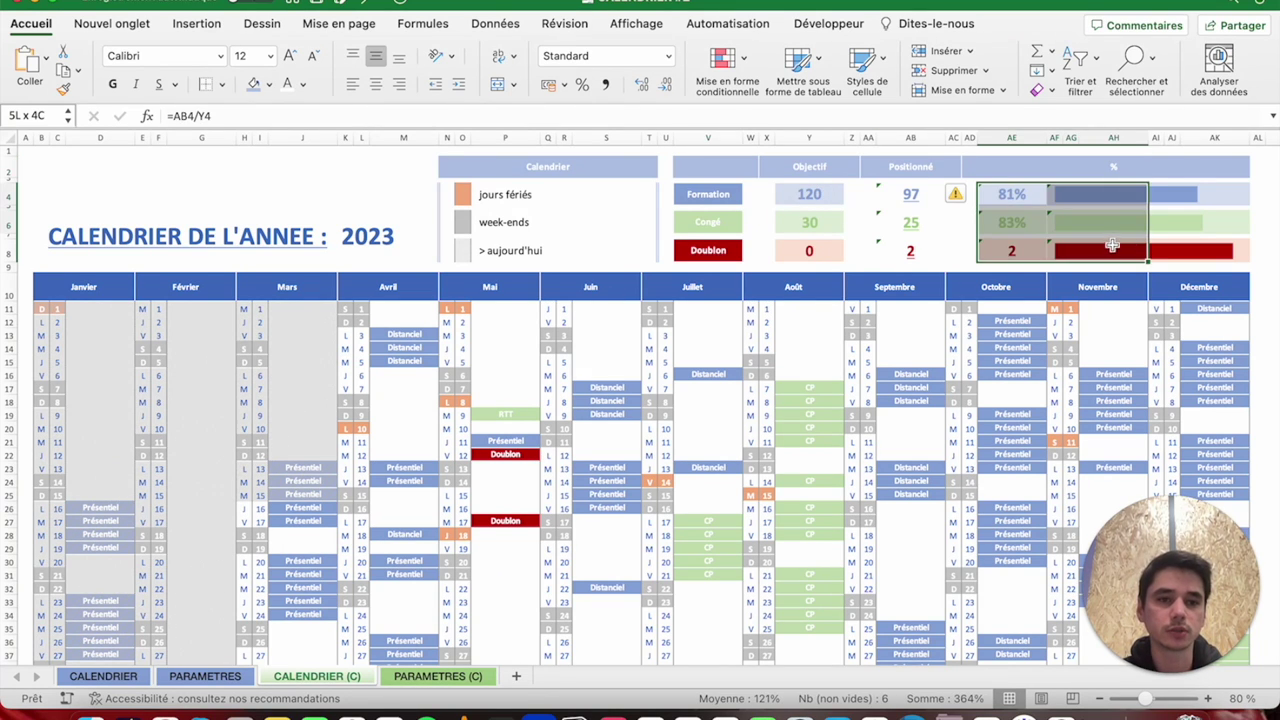
click(128, 677)
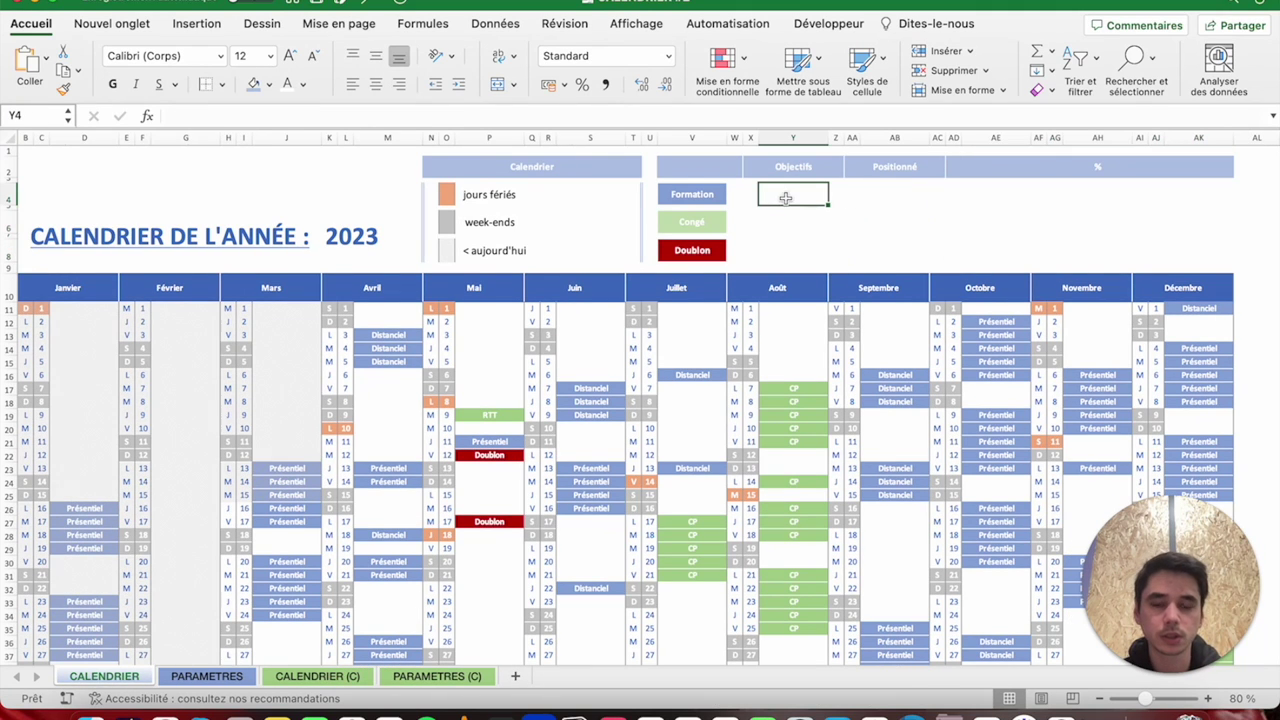
click(268, 85)
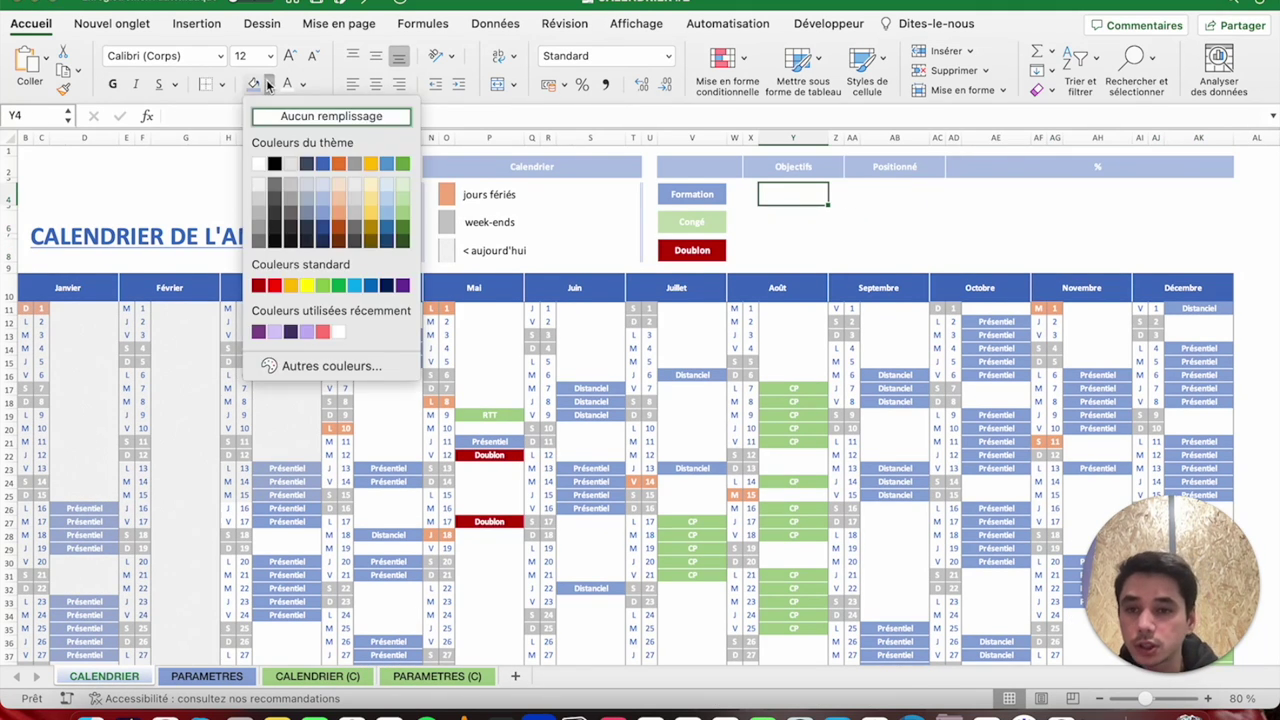
click(325, 190)
click(975, 200)
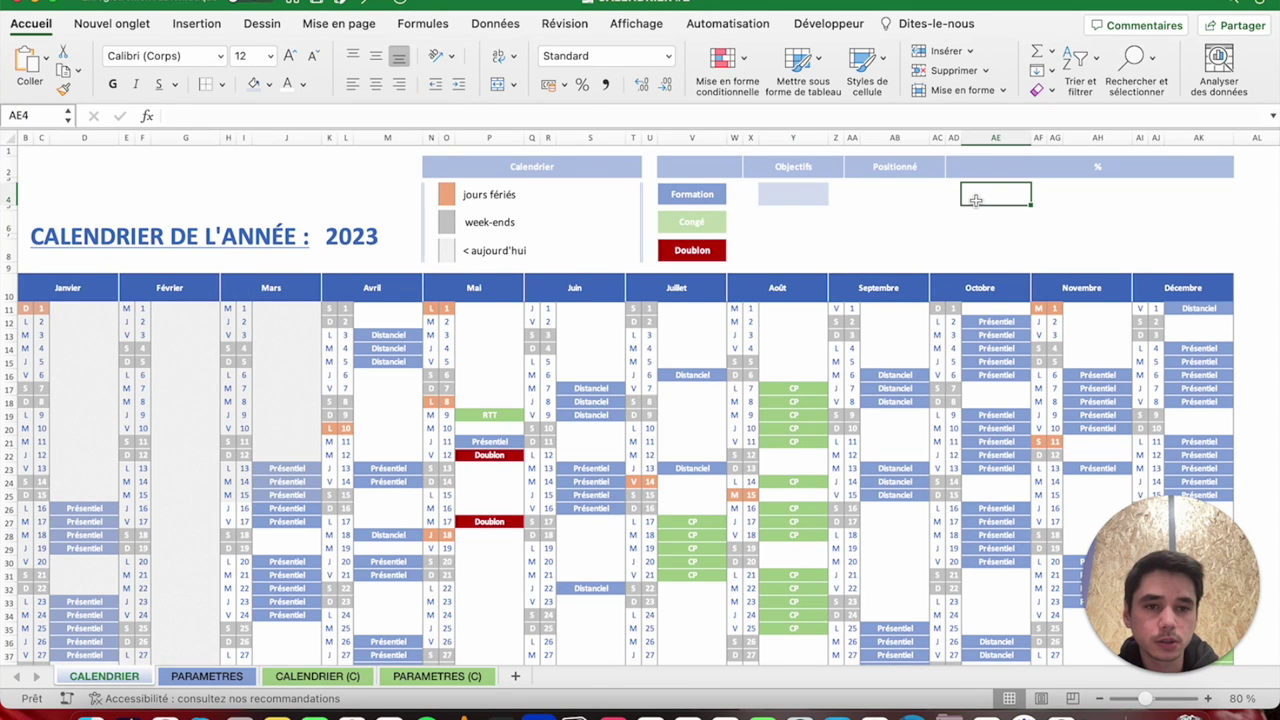
drag(988, 197, 1200, 196)
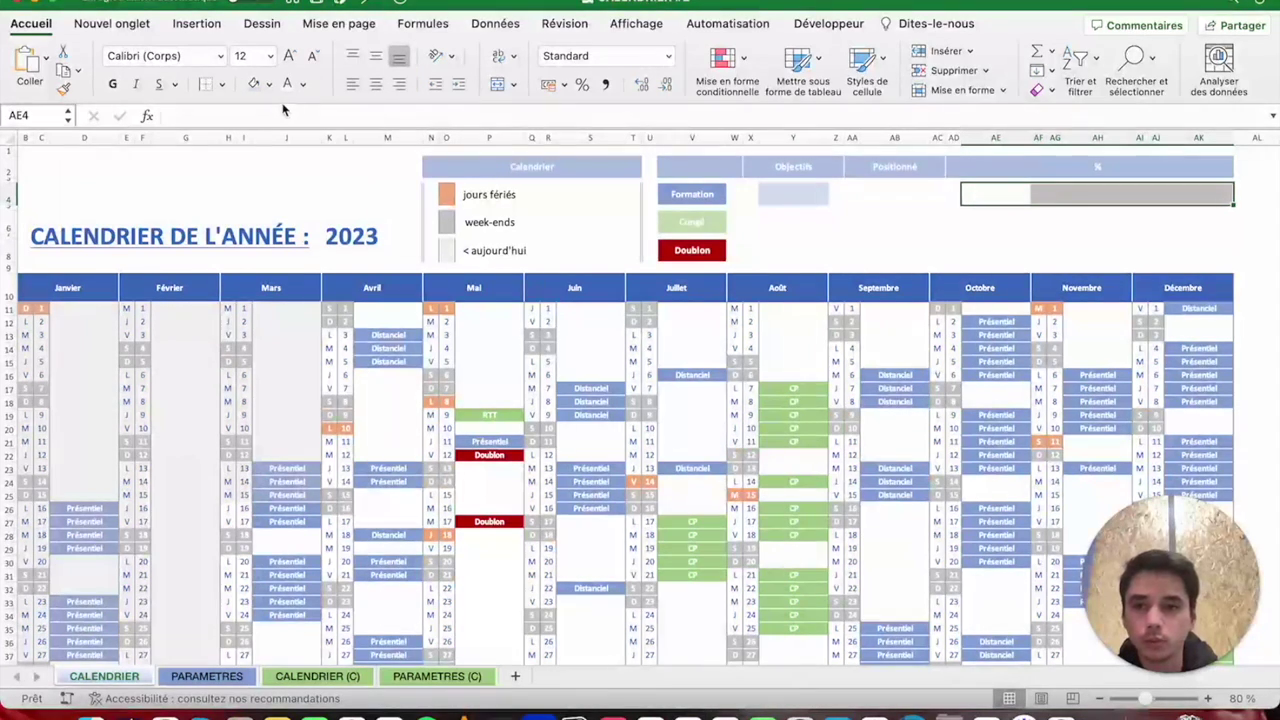
click(255, 84)
Shade the Congé cells Y6 and AE6:AK6 light green.
click(780, 226)
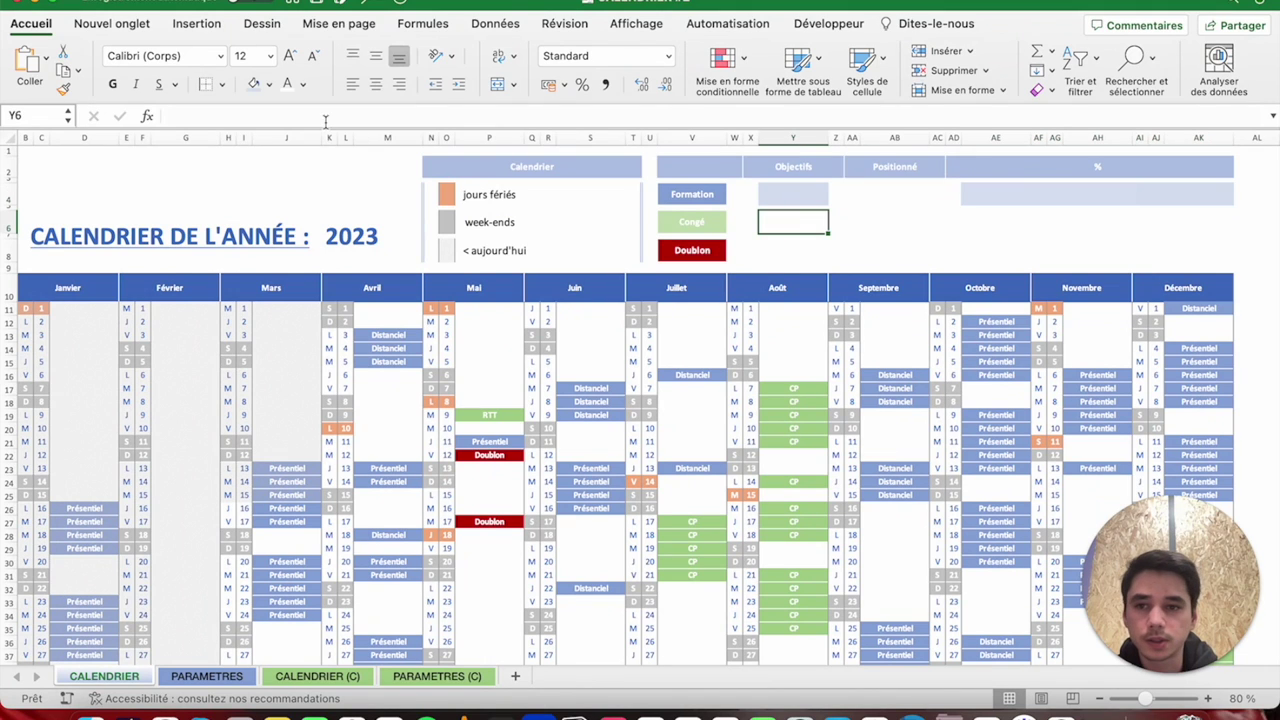
click(269, 86)
click(398, 183)
drag(965, 222, 1210, 231)
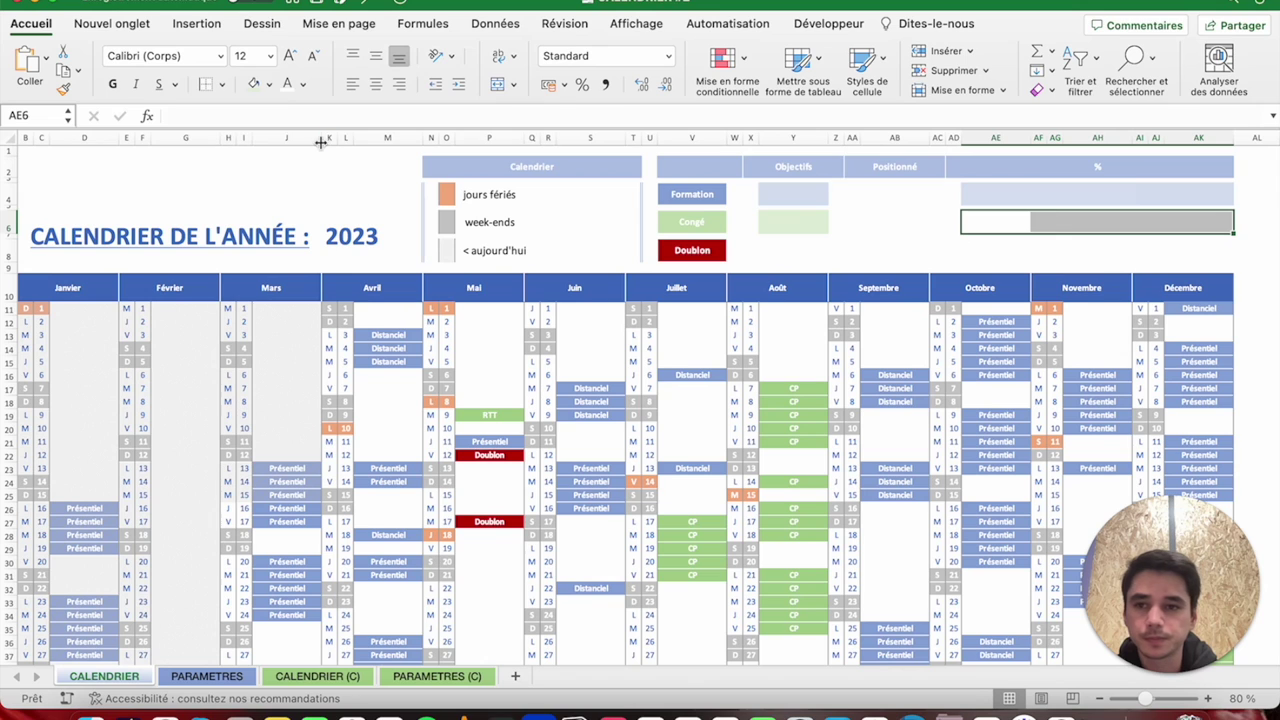
click(255, 84)
click(783, 245)
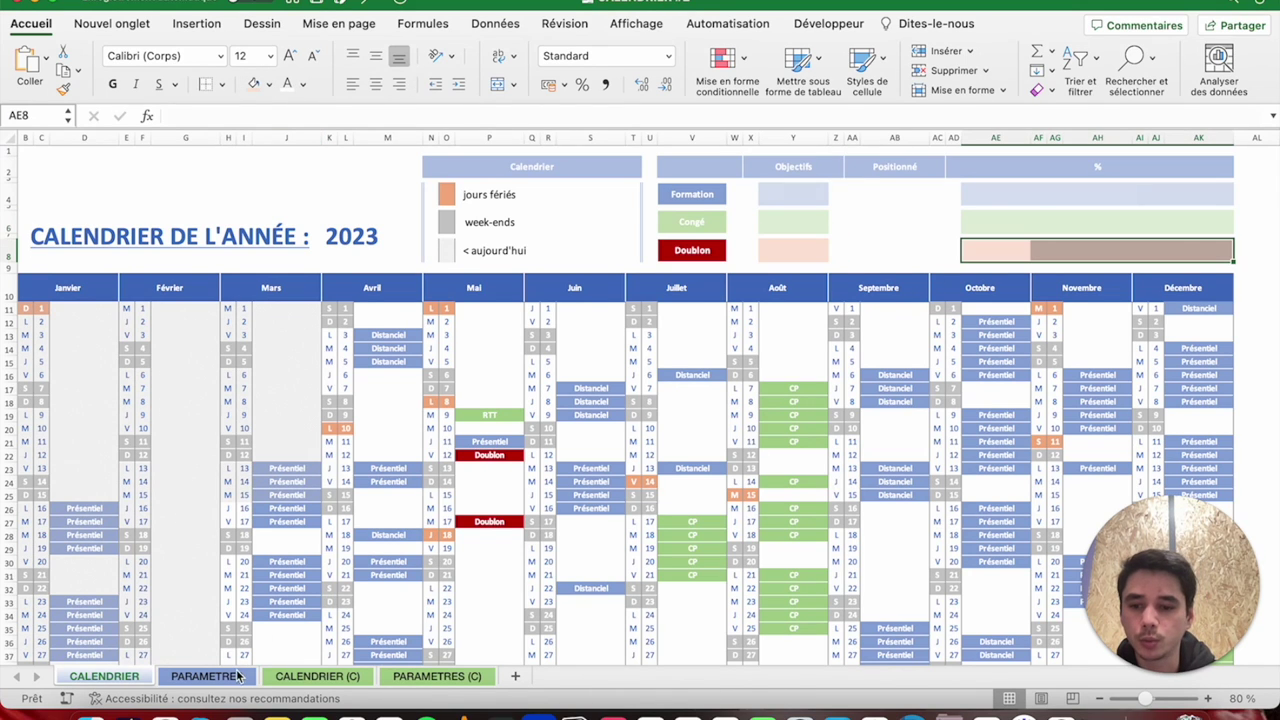
click(318, 677)
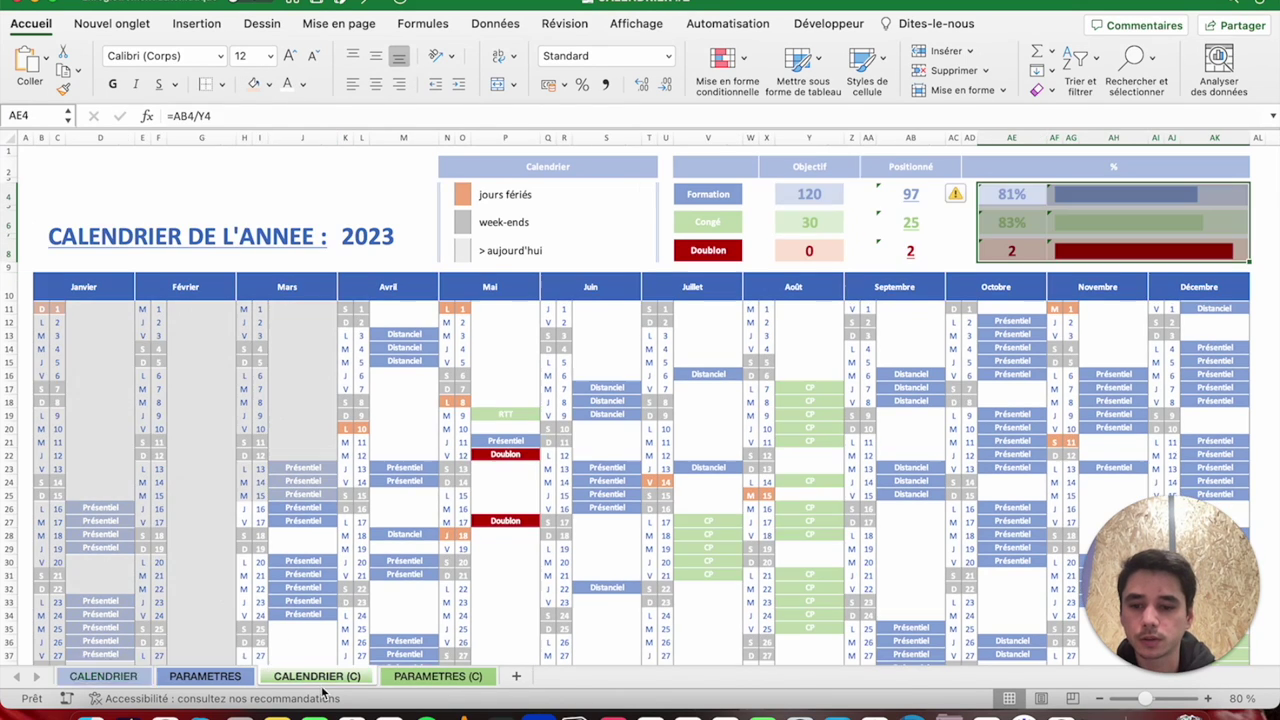
Copy the pink Doublon cell Y8 from CALENDRIER (C) into Y8 on CALENDRIER.
click(838, 251)
key(super+c)
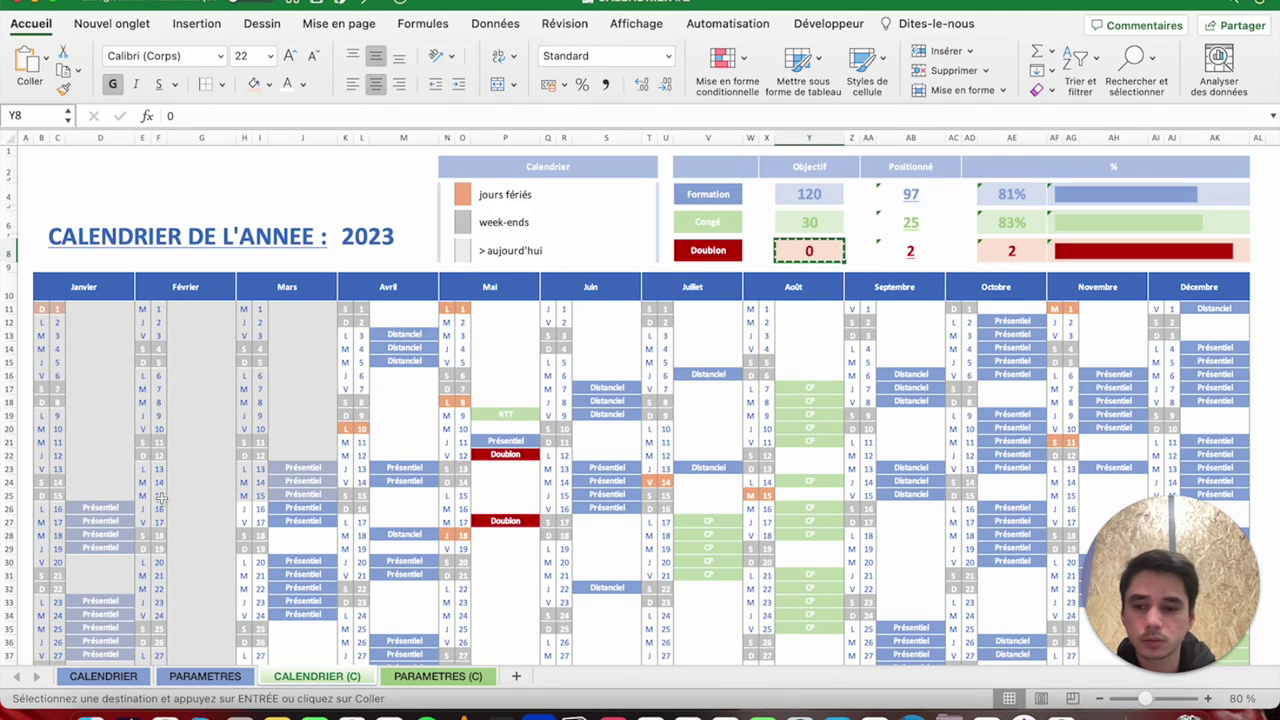
click(137, 683)
click(808, 252)
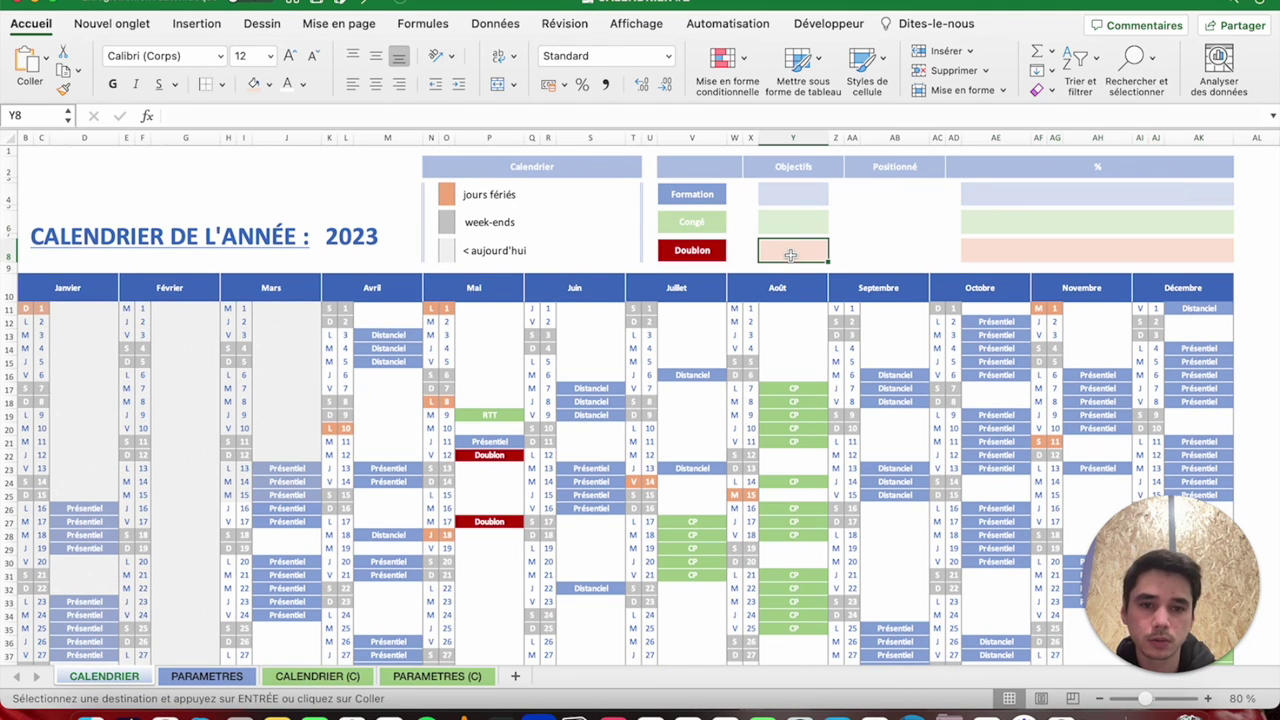
key(super+v)
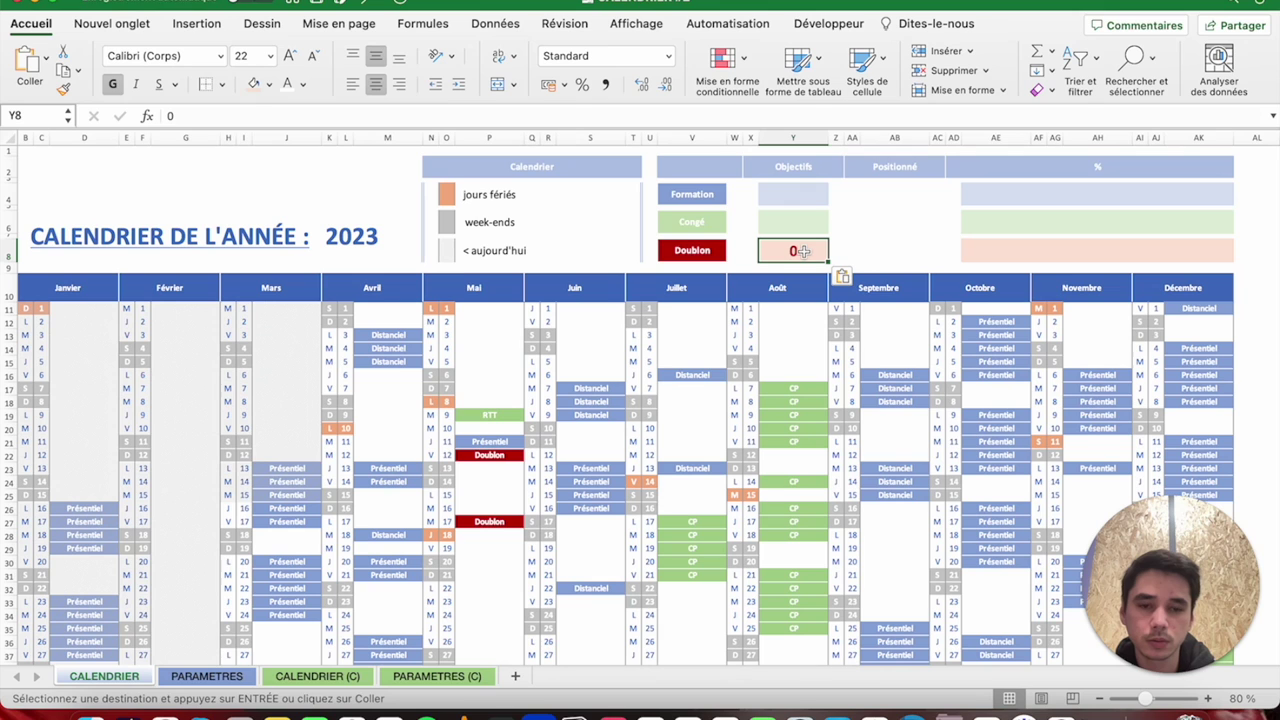
Extend Y8's light pink fill across the Doublon % cells AE8:AK8.
key(ctrl+Page_Down)
key(ctrl+Page_Down)
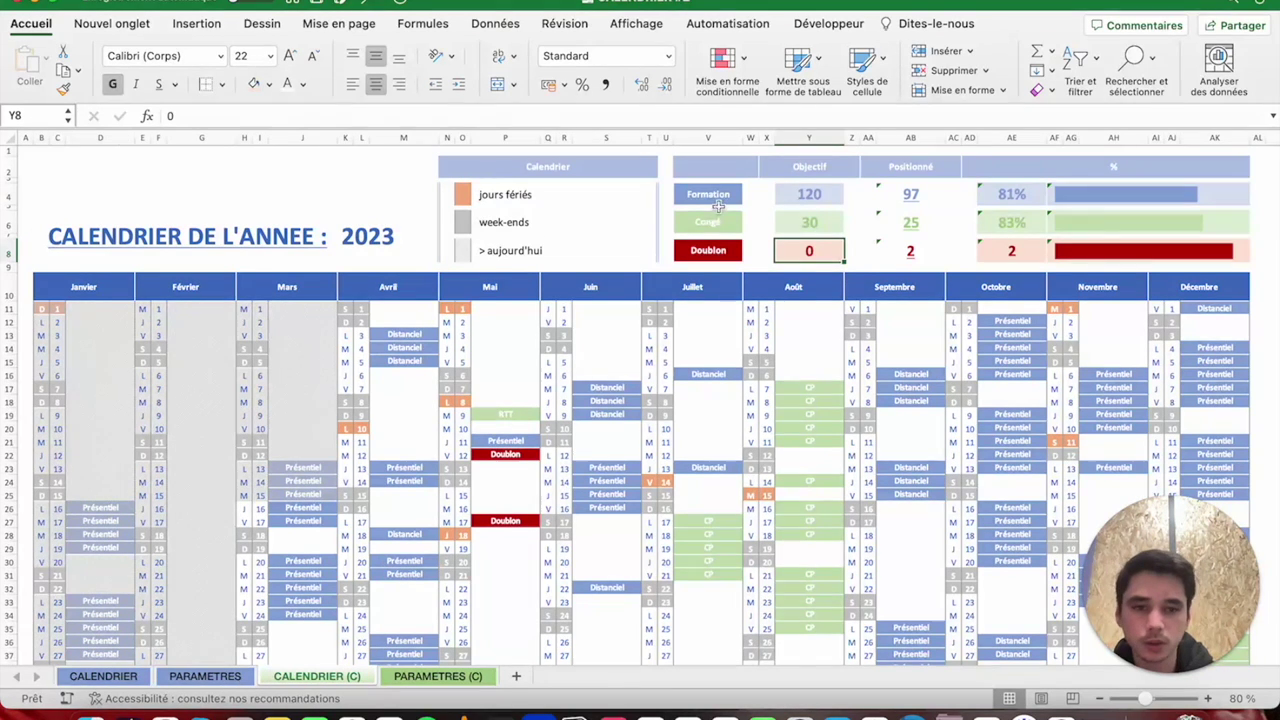
click(1023, 250)
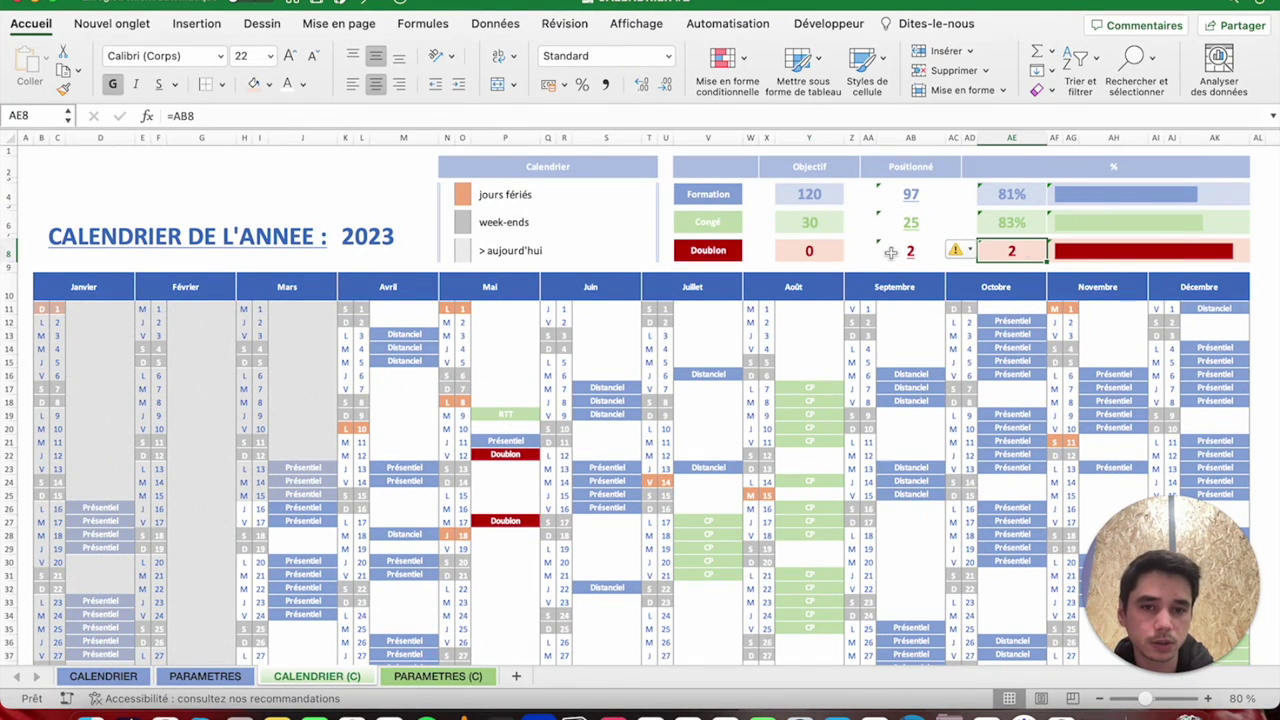
key(ctrl+Page_Up)
key(ctrl+Page_Up)
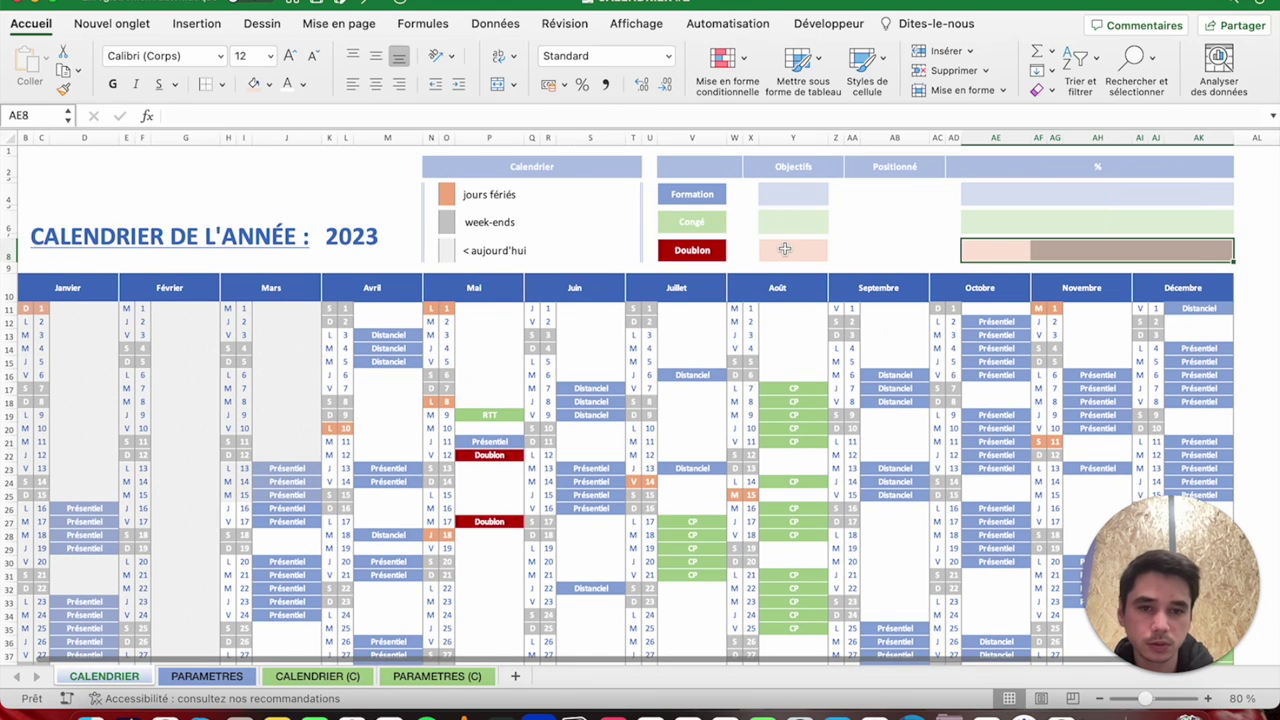
click(785, 249)
key(ctrl+c)
key(Right)
key(Right)
key(Right)
key(Right)
key(Right)
key(Right)
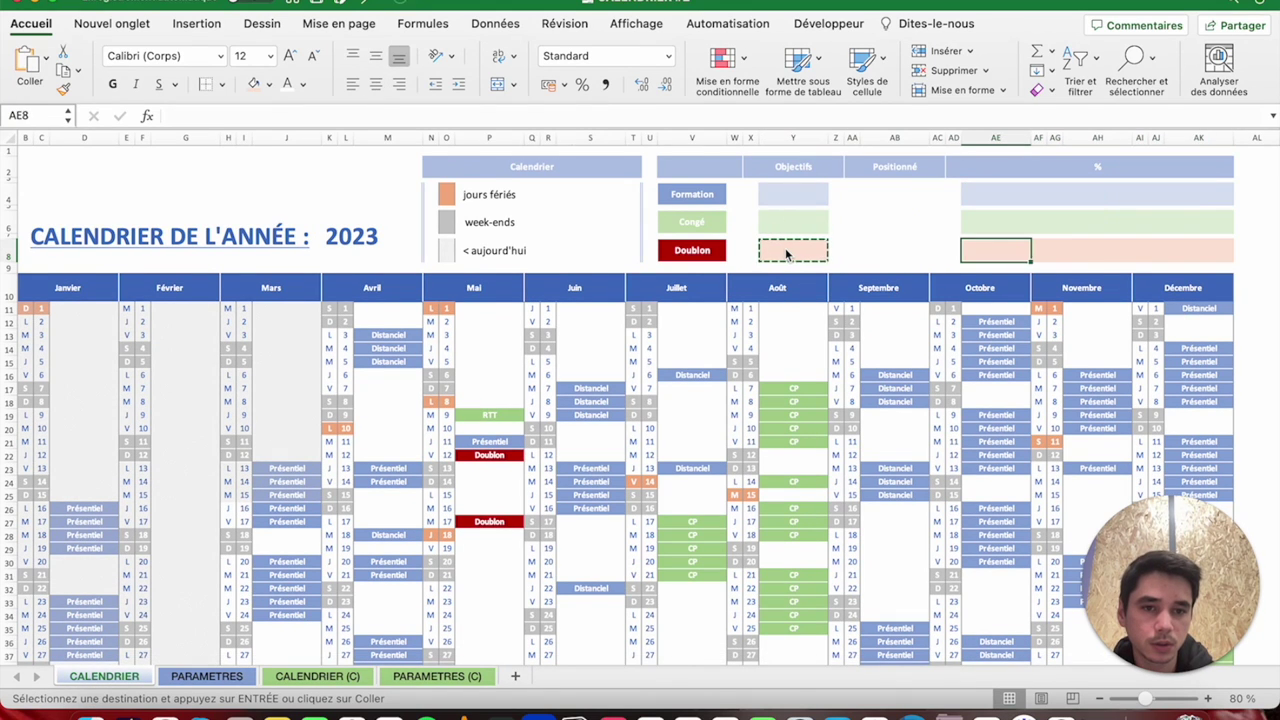
key(shift+Right)
key(shift+Right)
key(shift+Right)
key(shift+Right)
key(shift+Right)
key(shift+Right)
key(shift+Left)
key(Return)
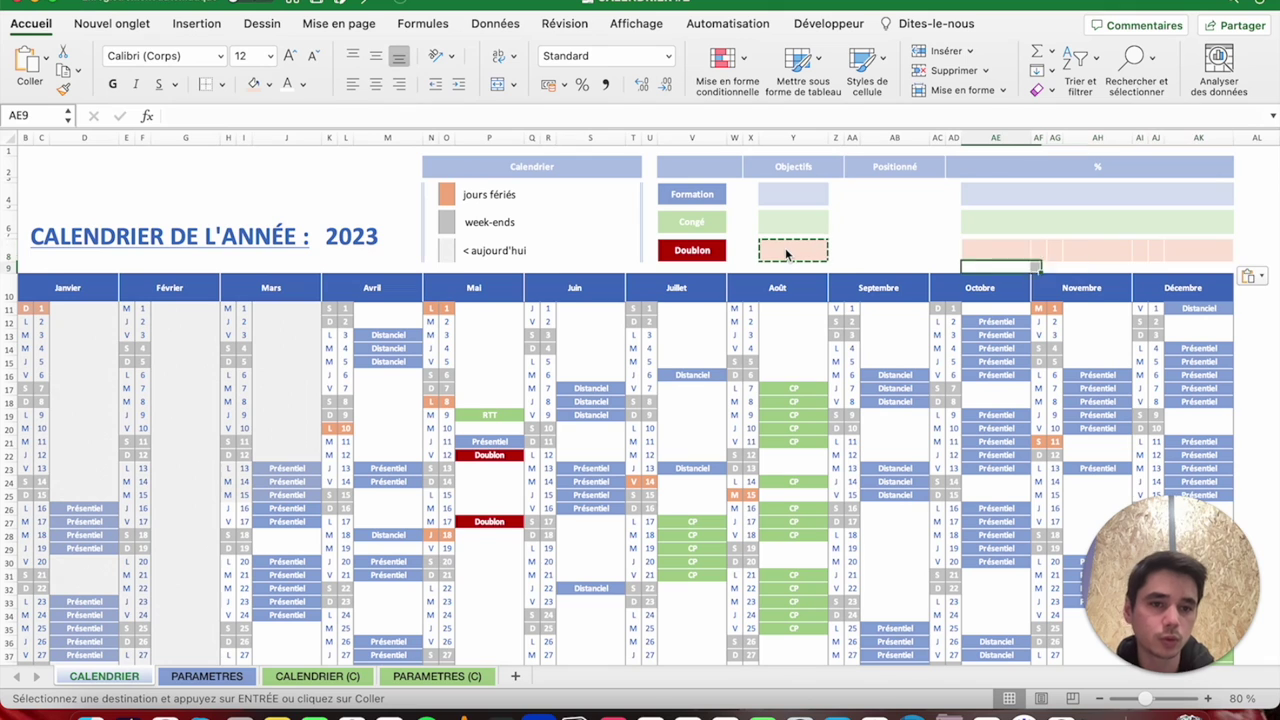
key(Up)
key(Left)
key(Left)
key(Left)
key(Left)
key(Left)
key(Escape)
key(Up)
key(Up)
key(Up)
key(Up)
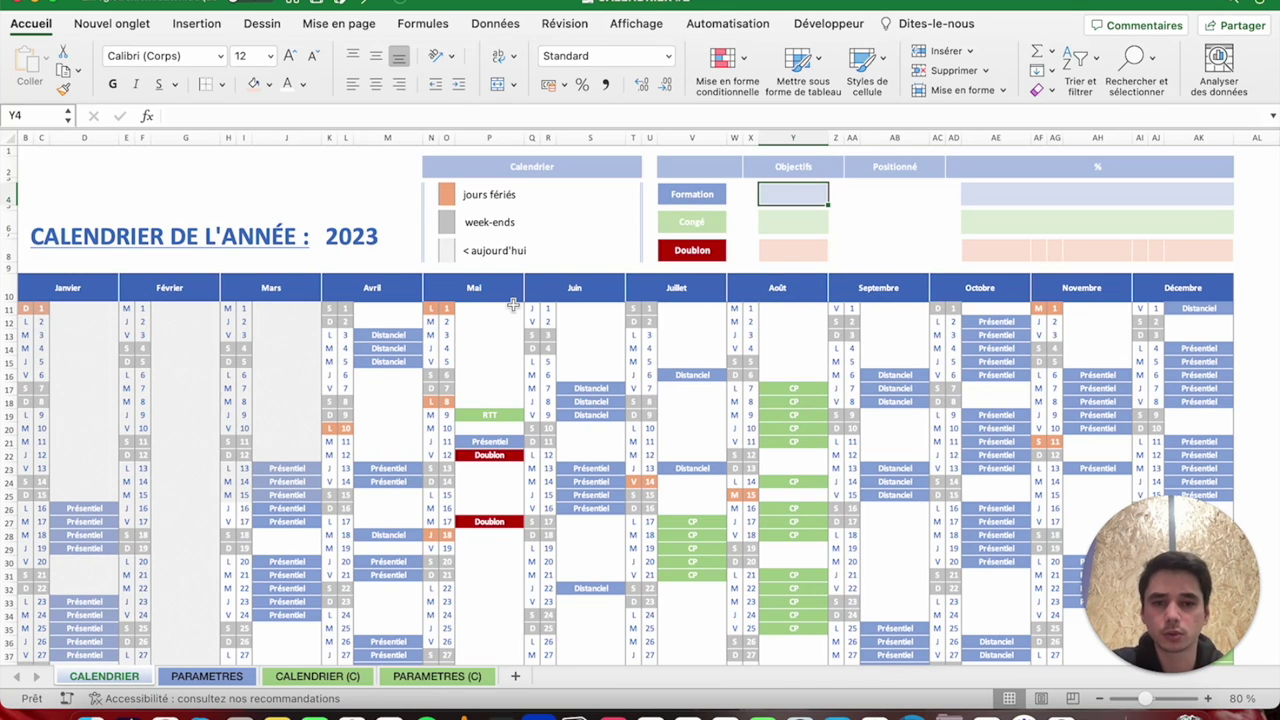
Enter the Formation objective 120 in Y4 at 22 point, centred.
click(289, 56)
click(289, 56)
click(289, 56)
click(289, 56)
click(289, 56)
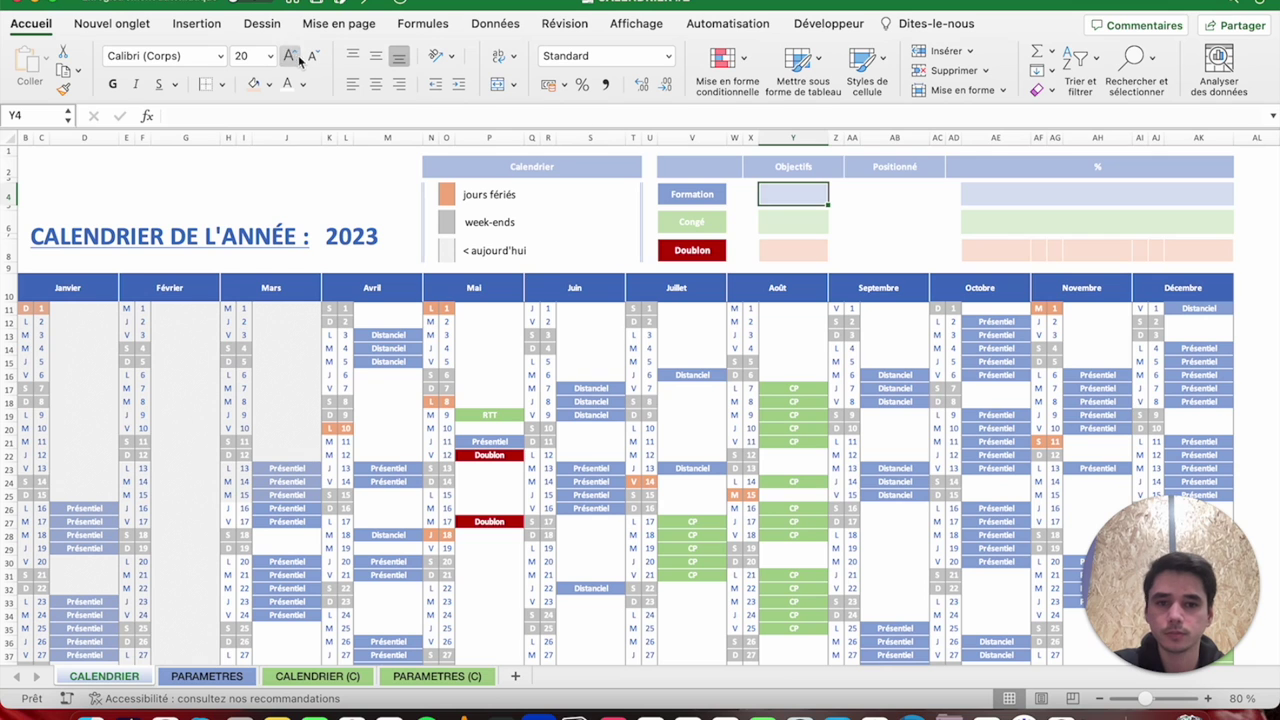
click(310, 676)
click(108, 678)
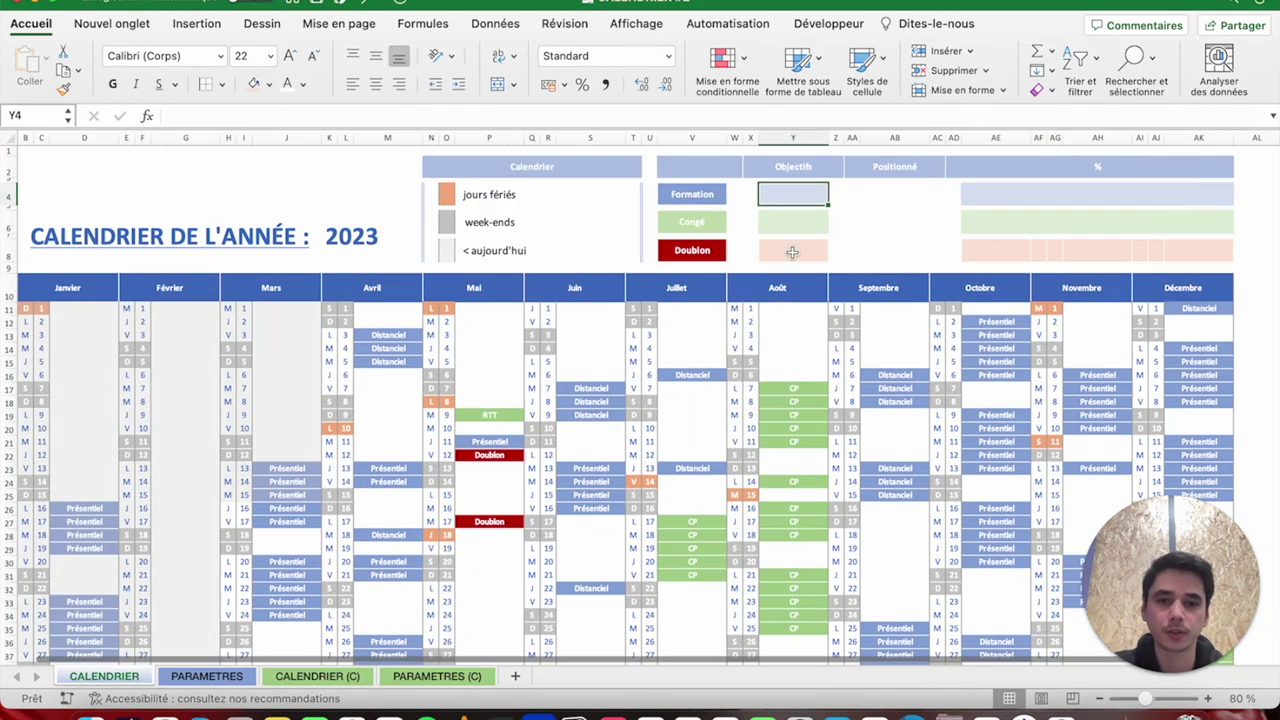
text(120)
key(Return)
key(Up)
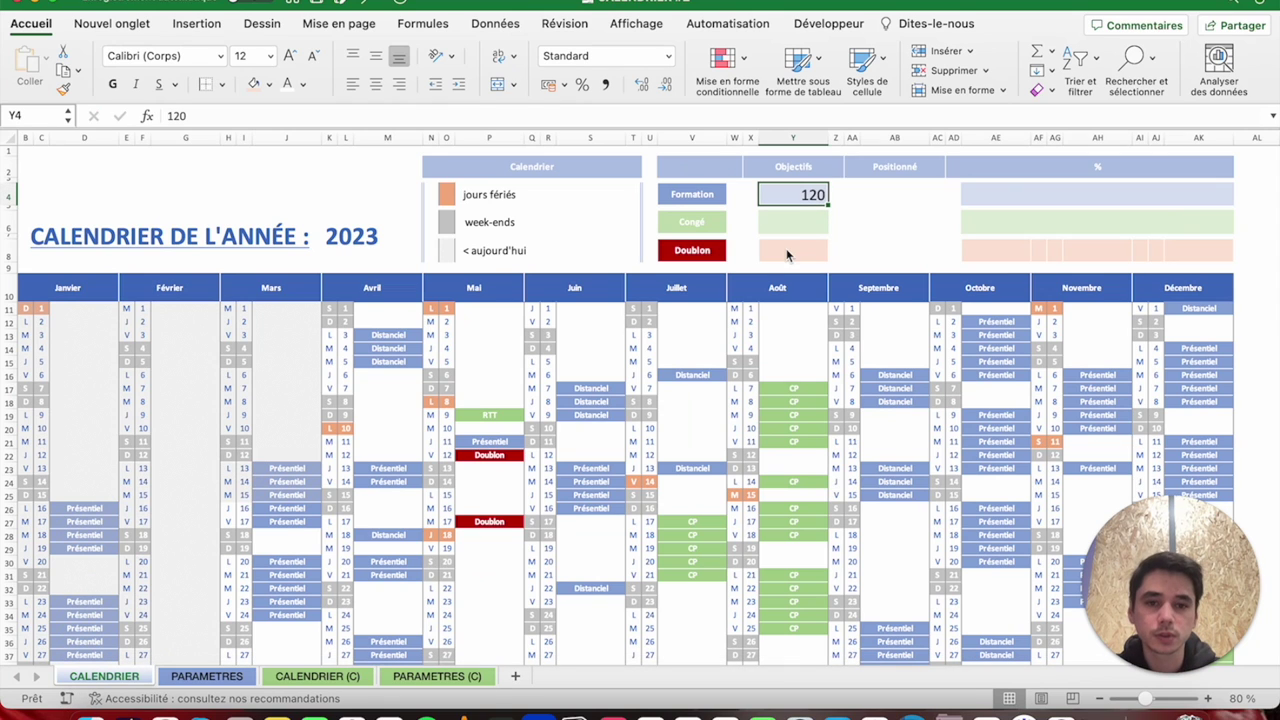
click(376, 87)
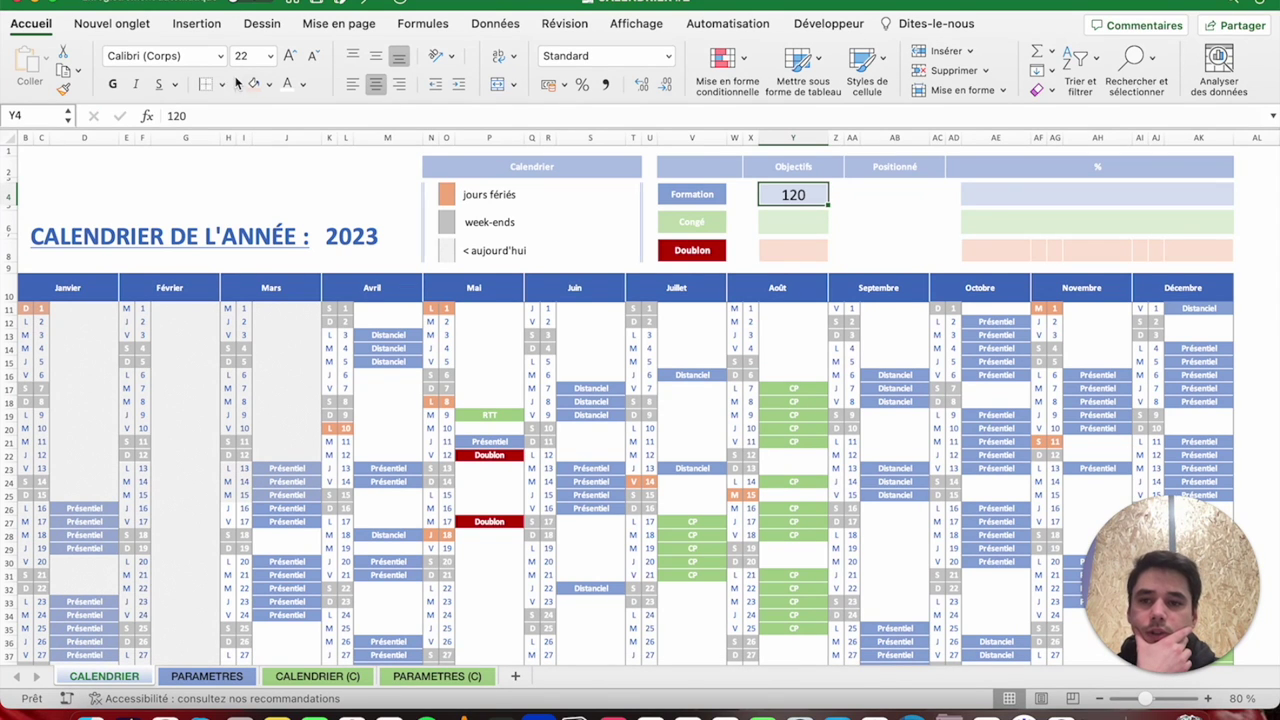
click(287, 83)
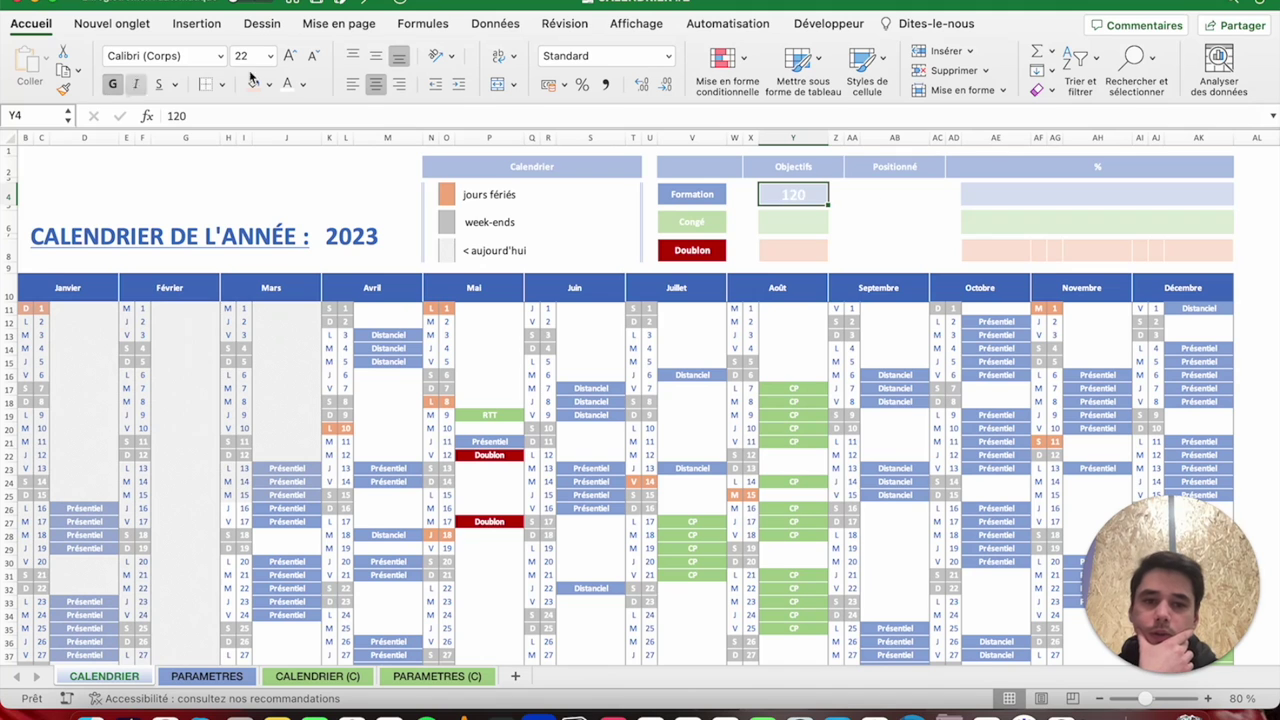
Colour the 120 objective blue to match the reference sheet.
click(337, 677)
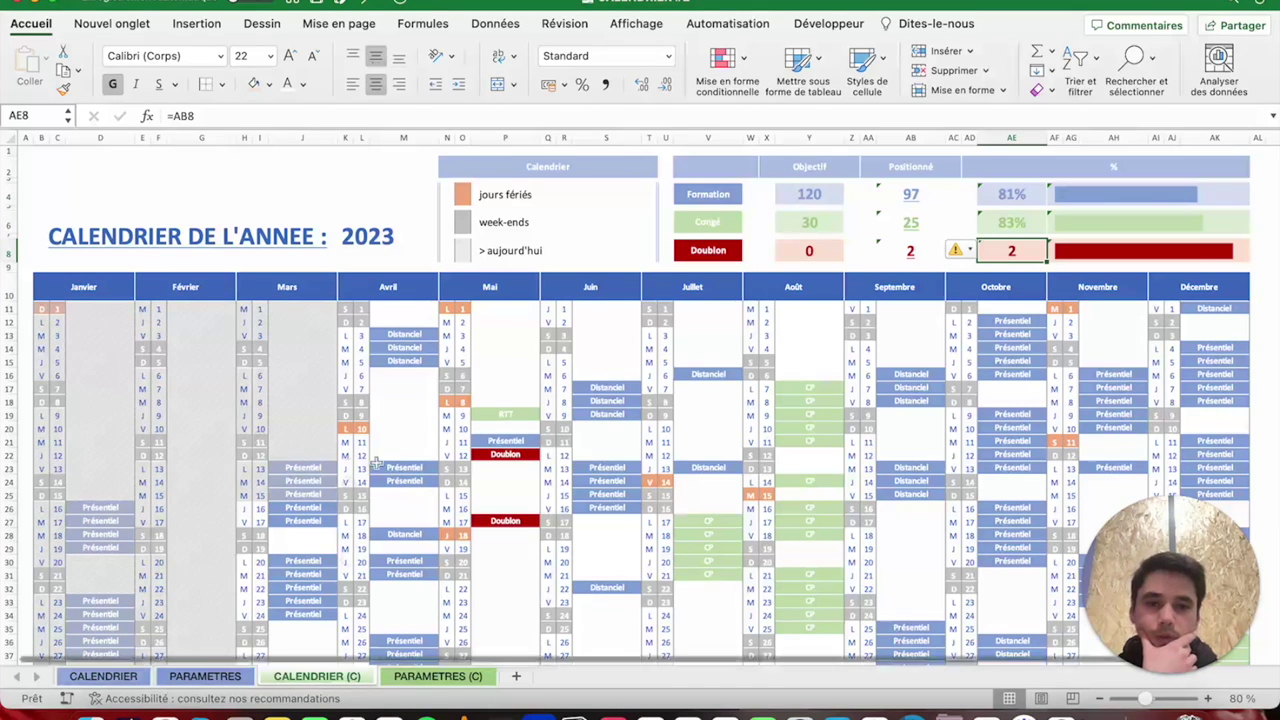
click(86, 677)
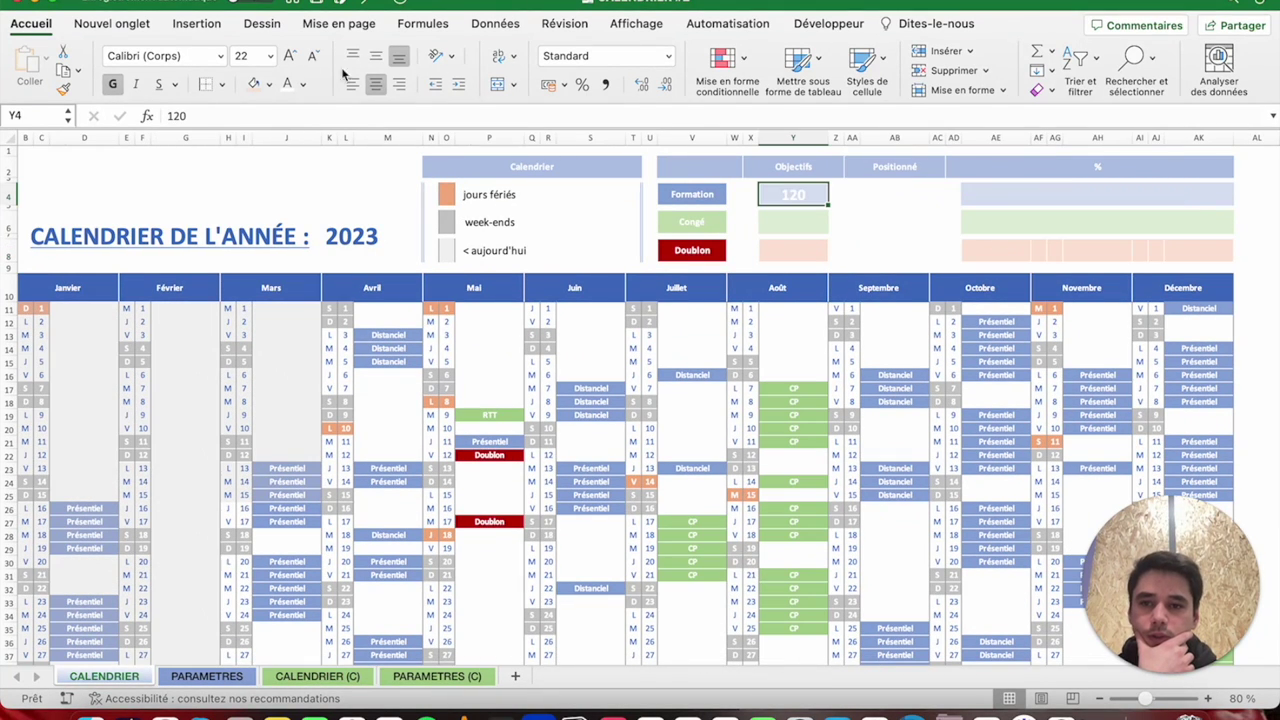
click(305, 85)
click(358, 164)
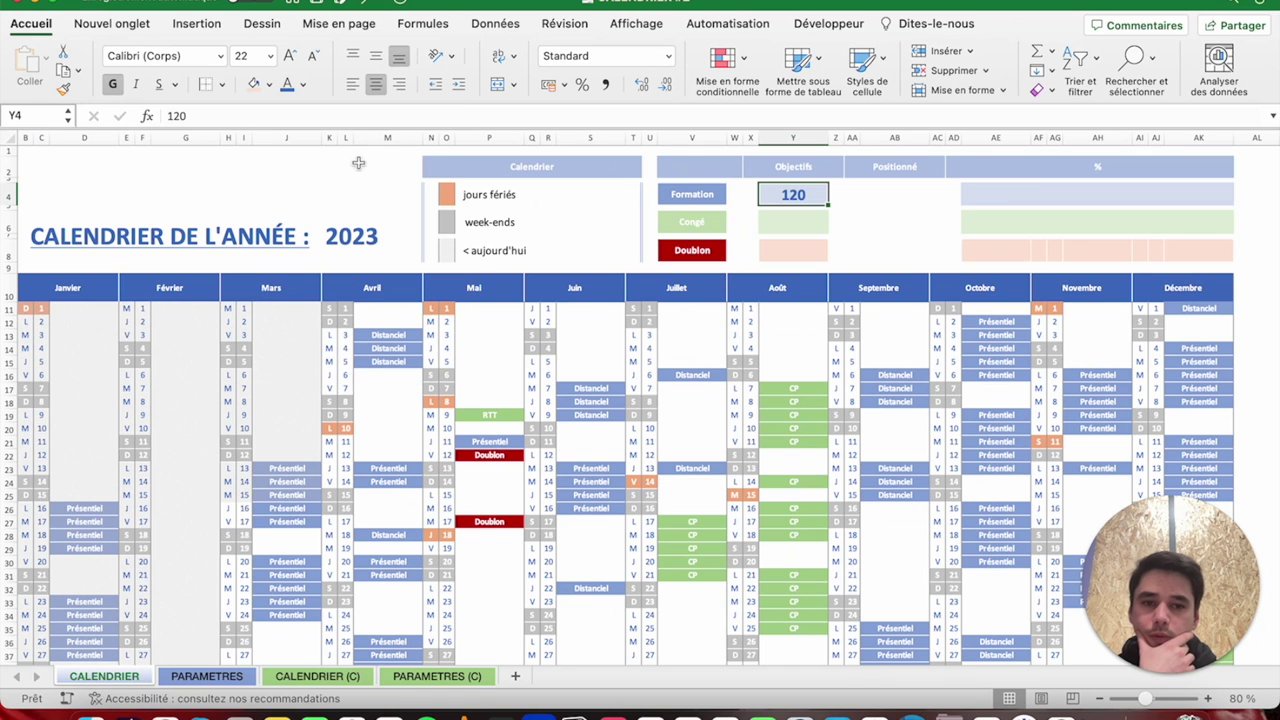
click(803, 218)
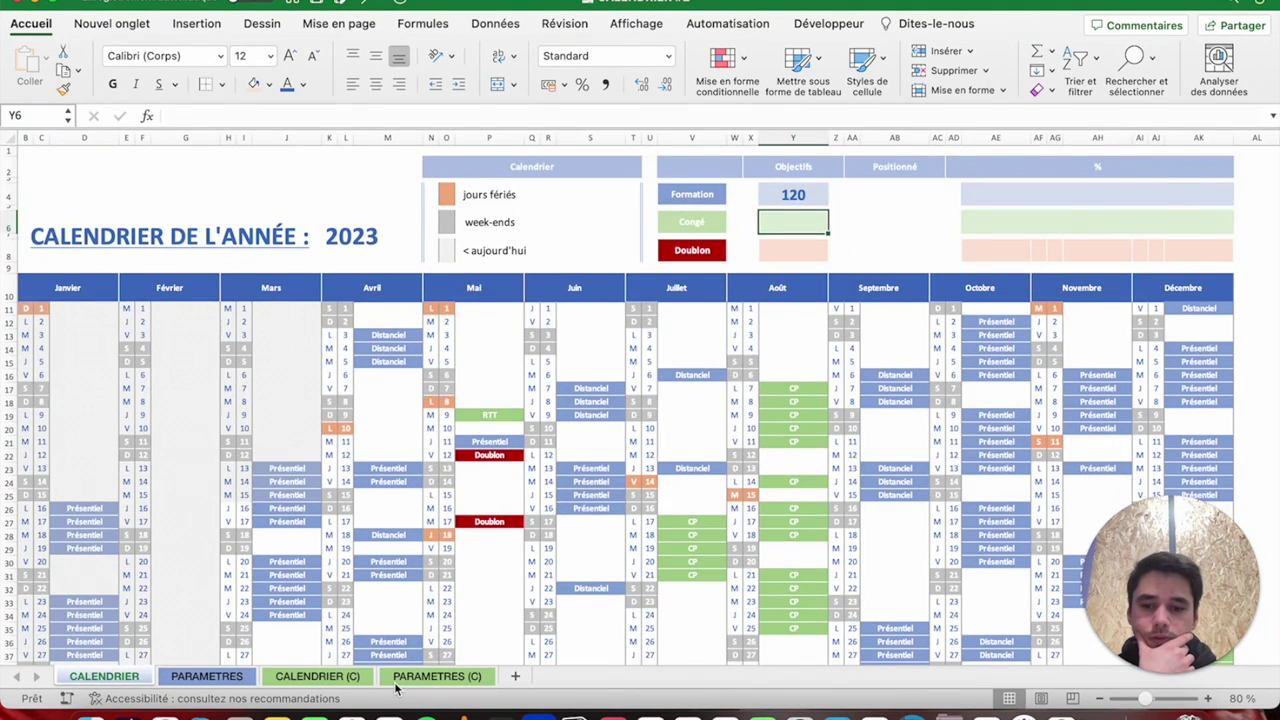
click(397, 684)
click(350, 680)
click(817, 190)
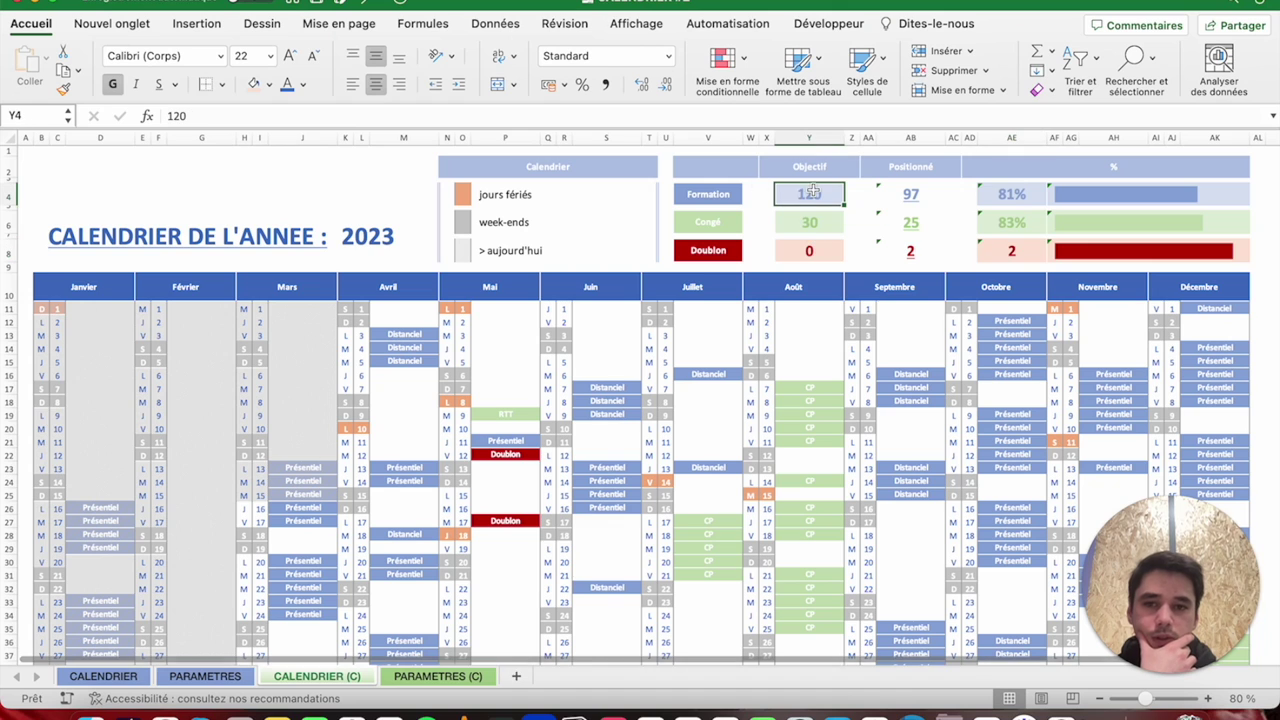
click(300, 86)
click(117, 679)
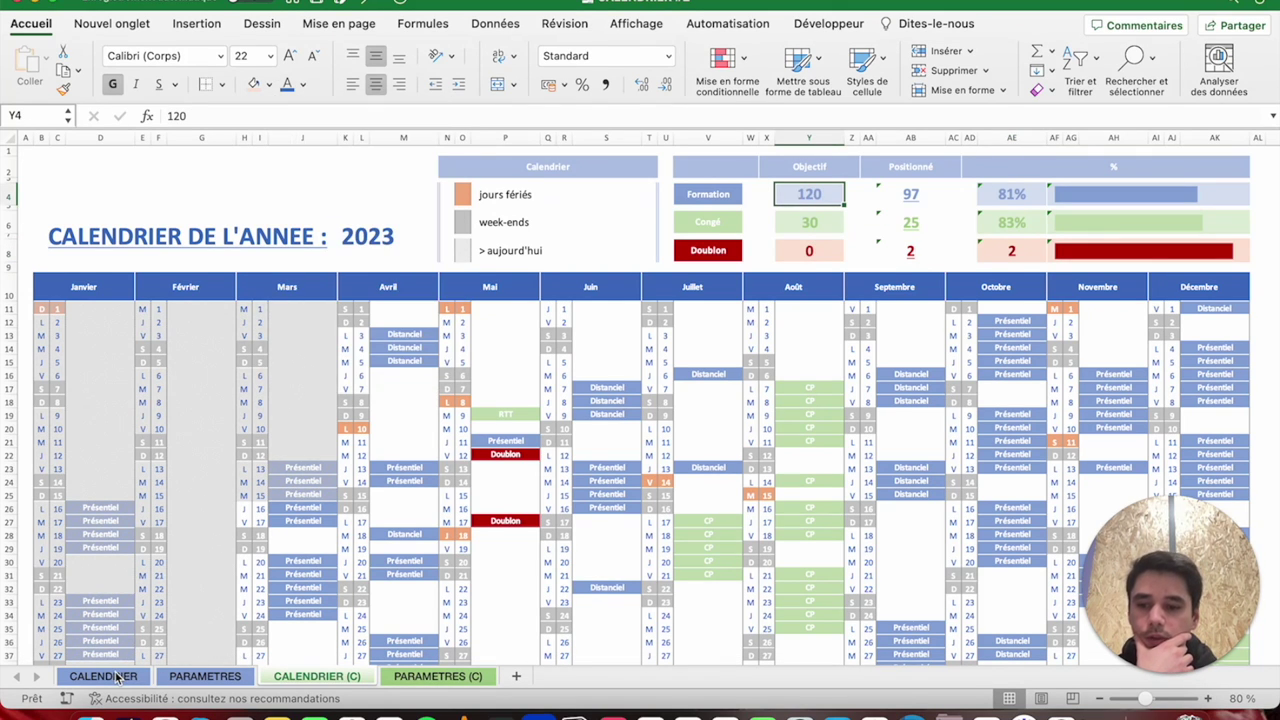
click(117, 679)
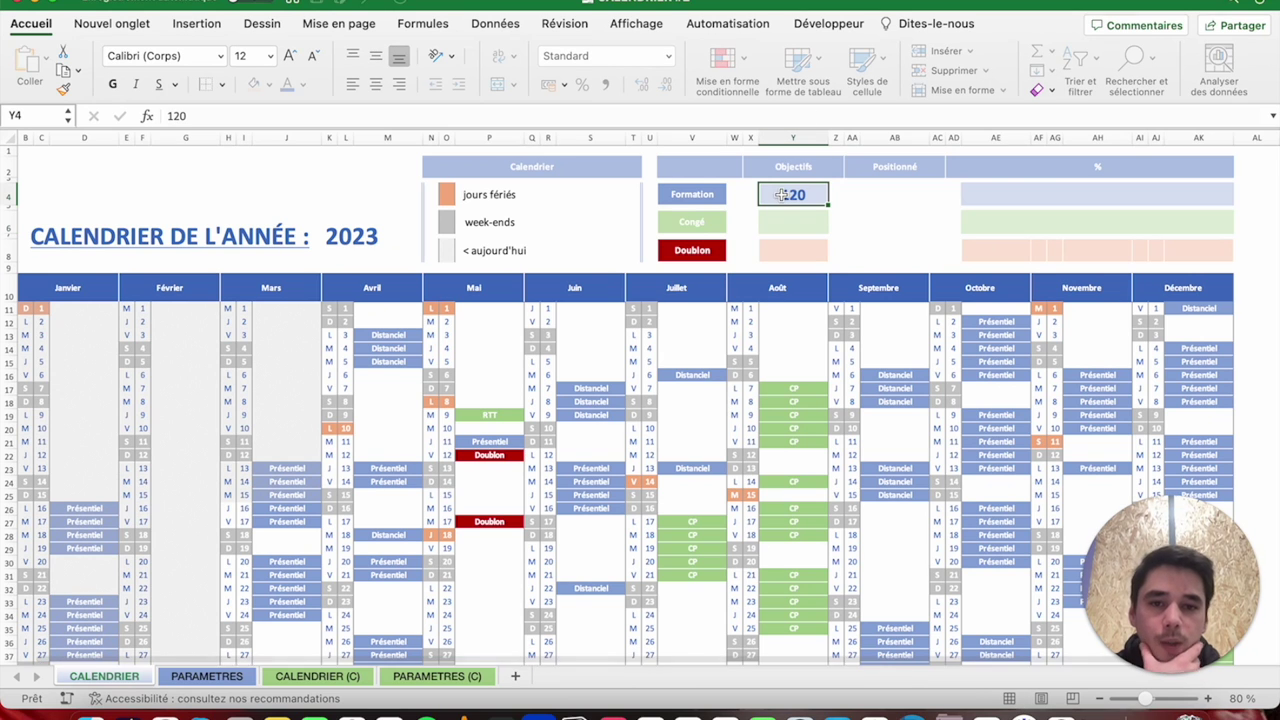
click(300, 86)
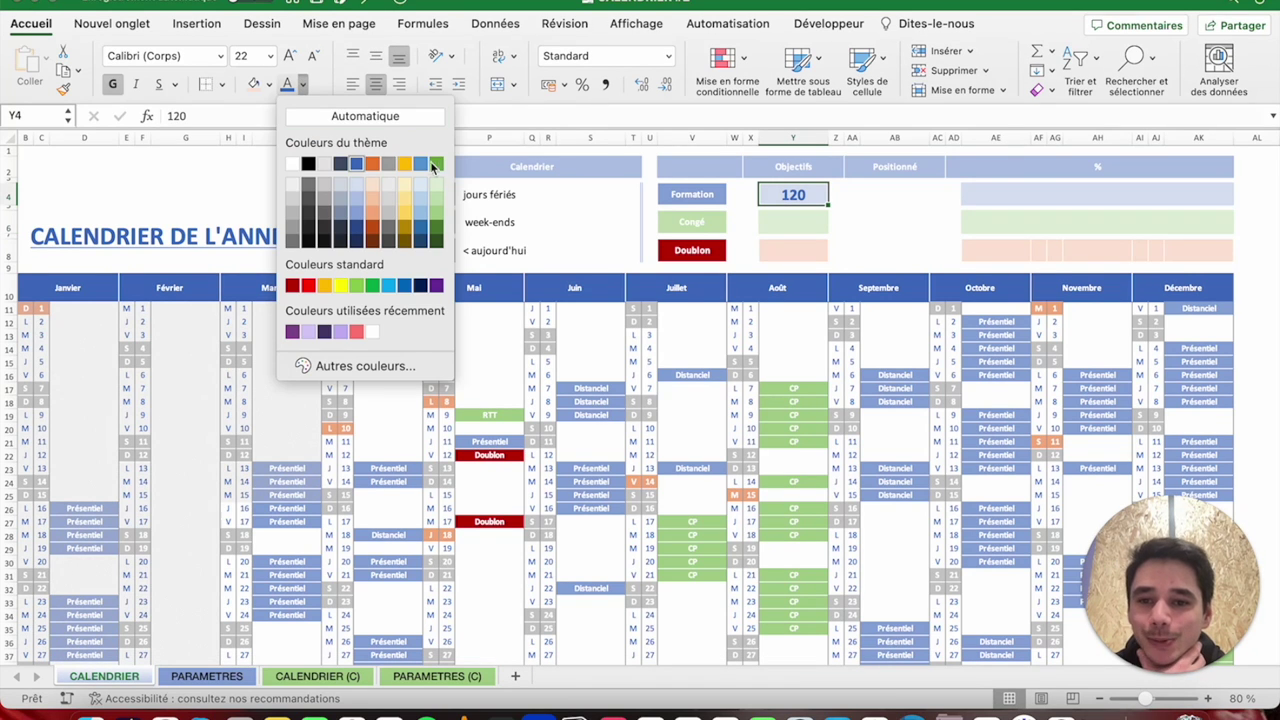
click(363, 214)
Enter the Congé objective 30 in Y6, centred both ways, green, 22 point.
click(792, 221)
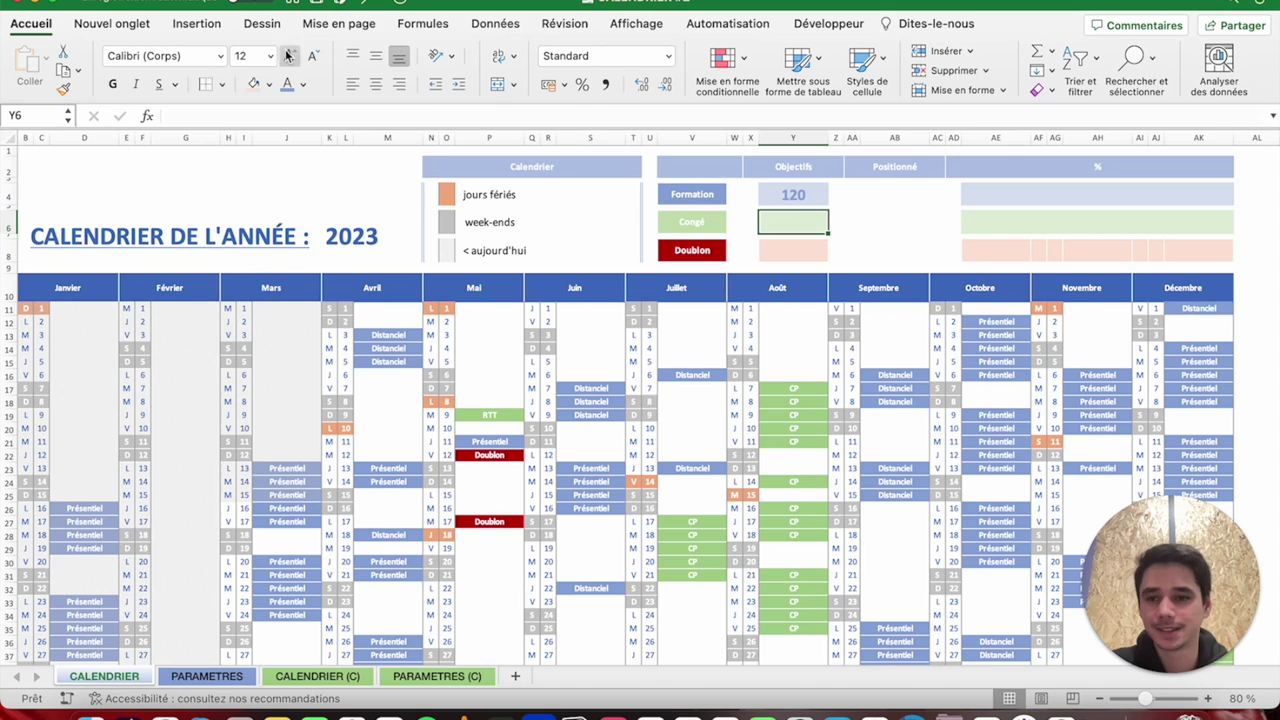
click(269, 88)
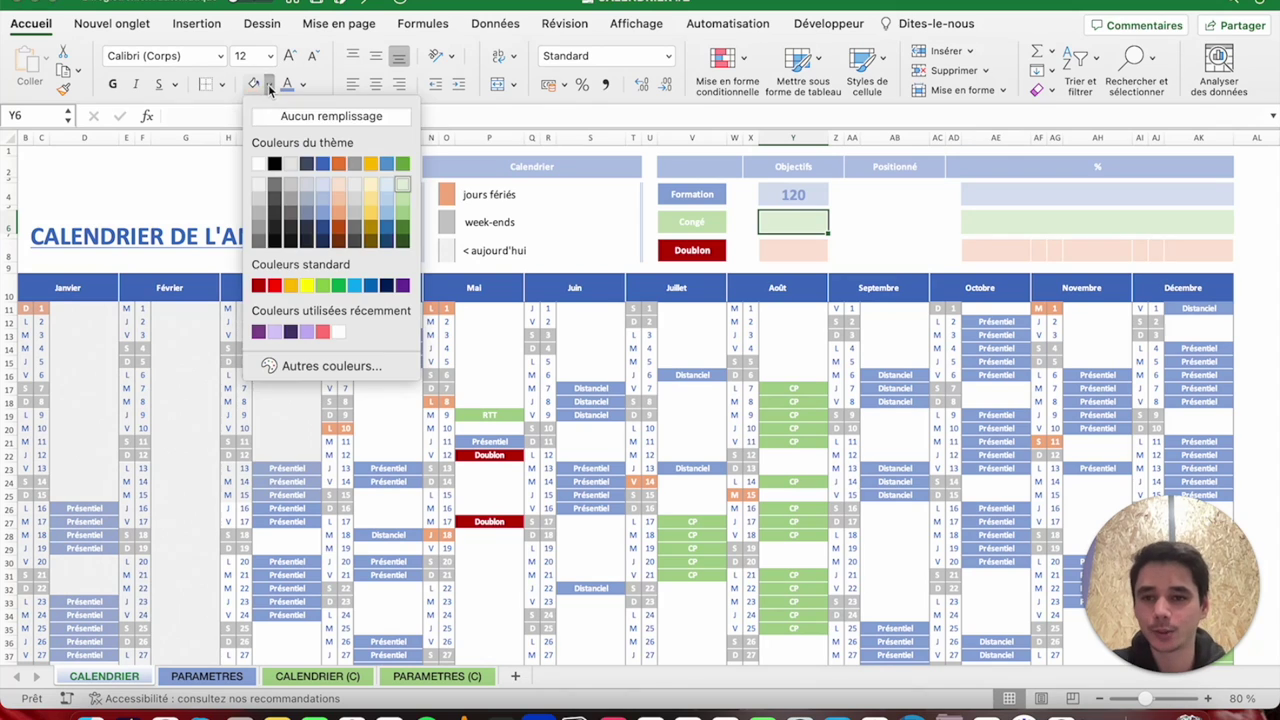
click(785, 194)
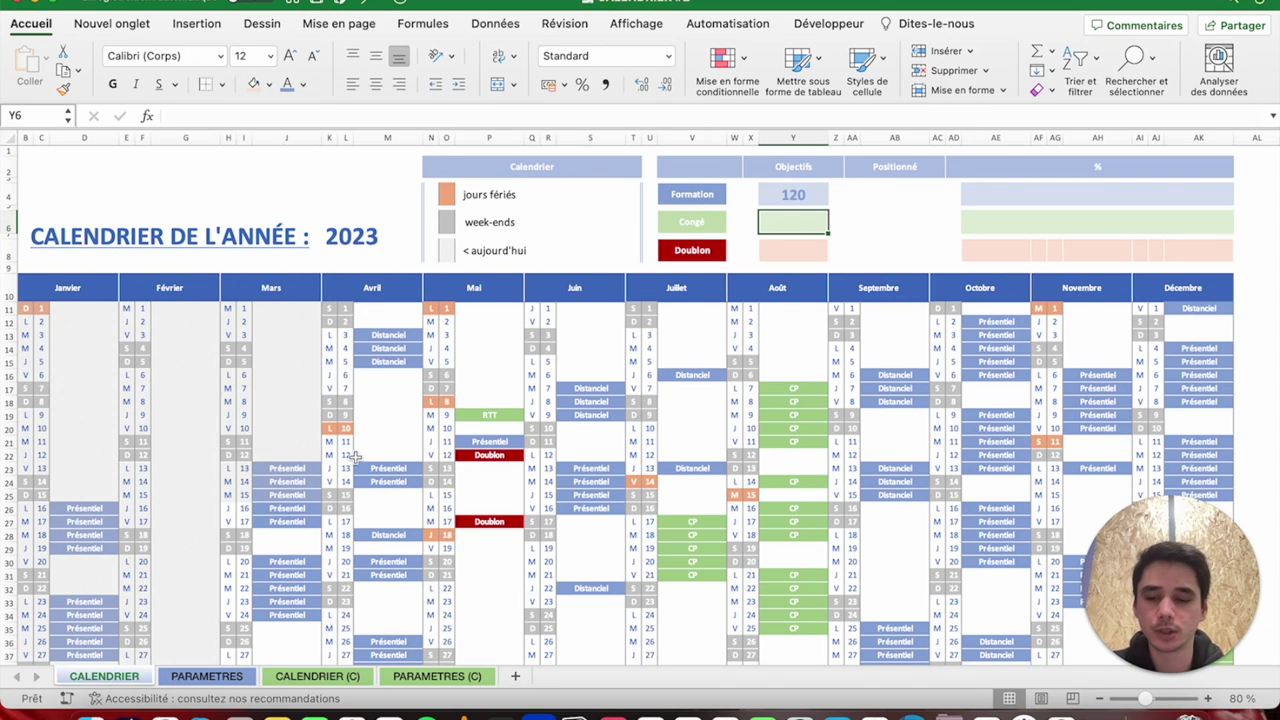
click(310, 676)
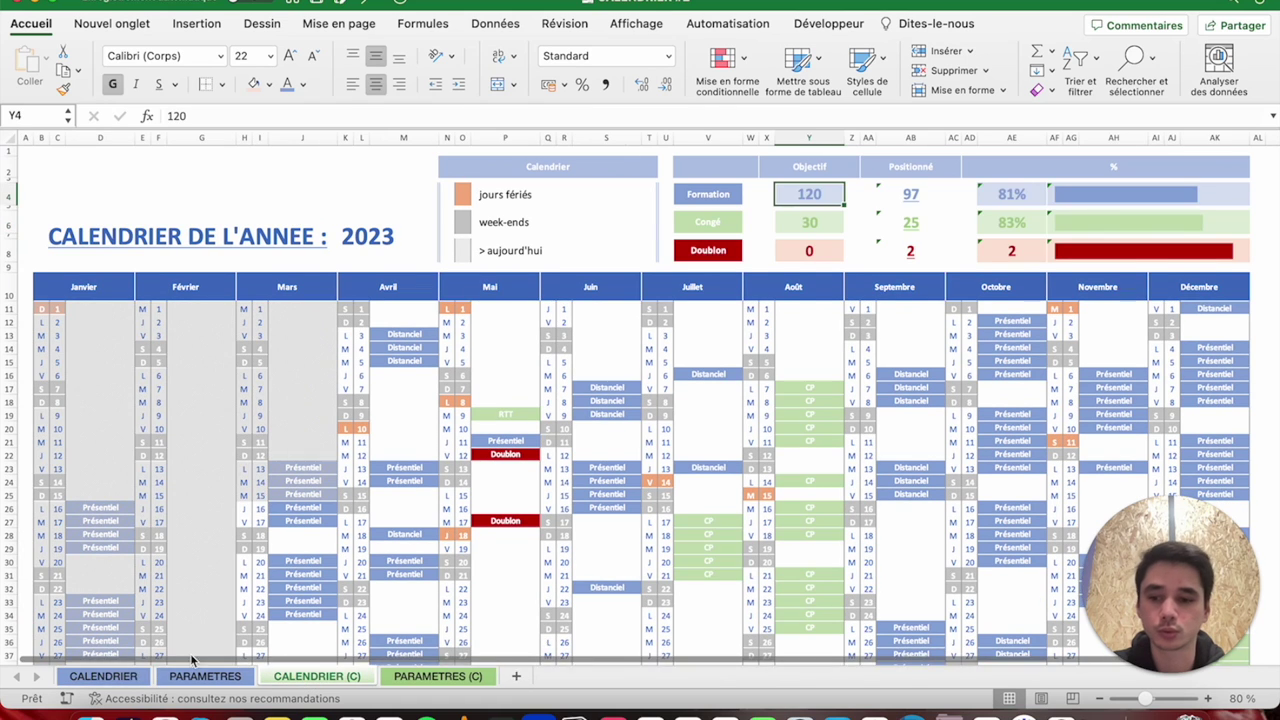
click(122, 678)
text(30)
click(375, 56)
click(375, 84)
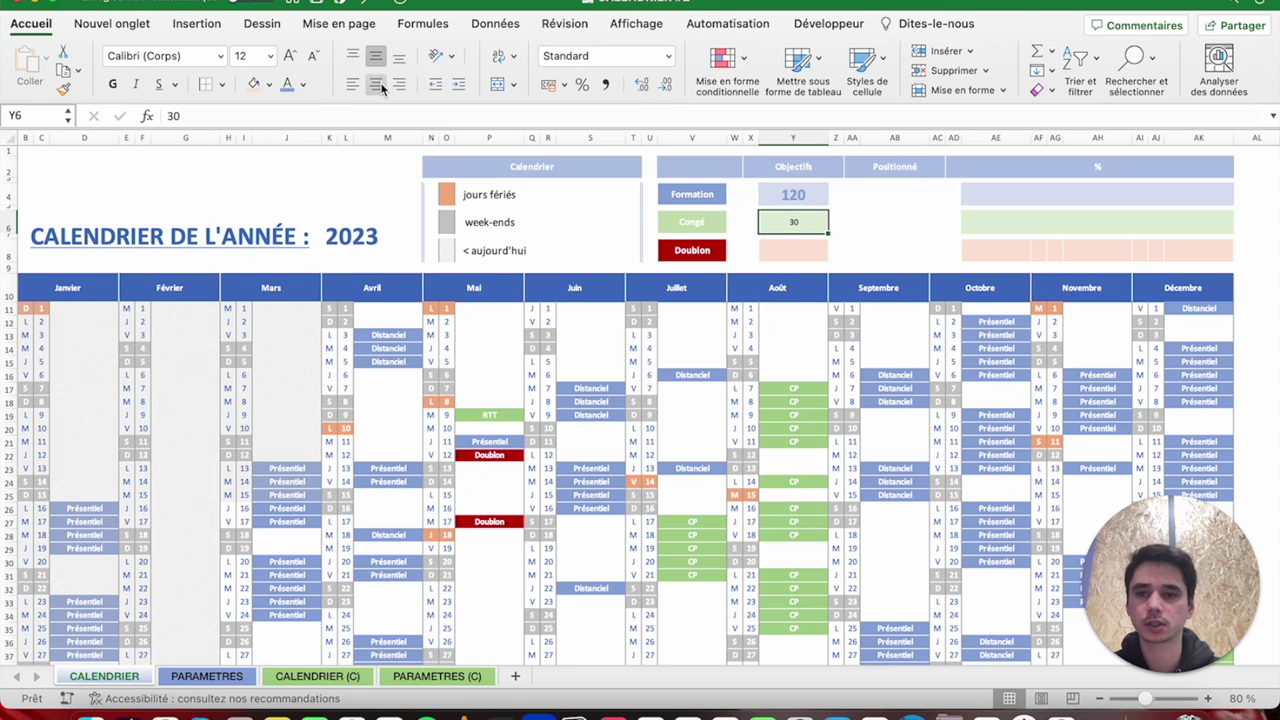
click(304, 86)
click(439, 220)
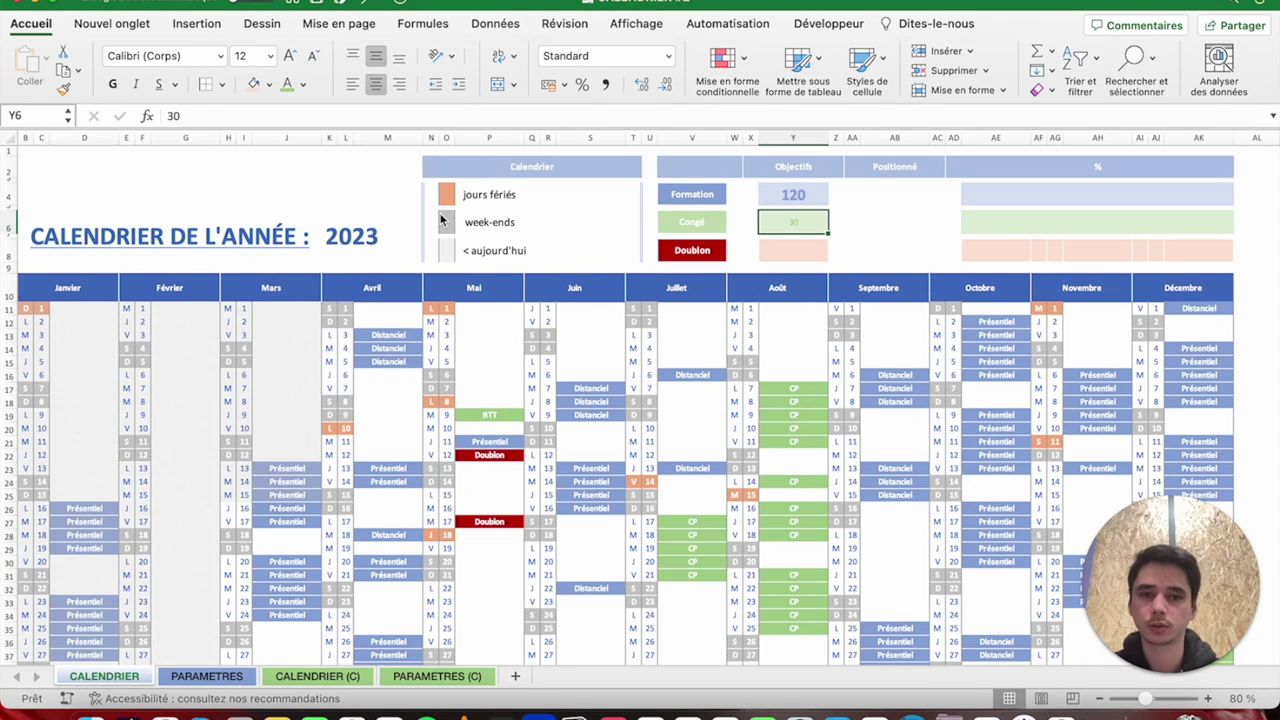
click(261, 55)
text(22)
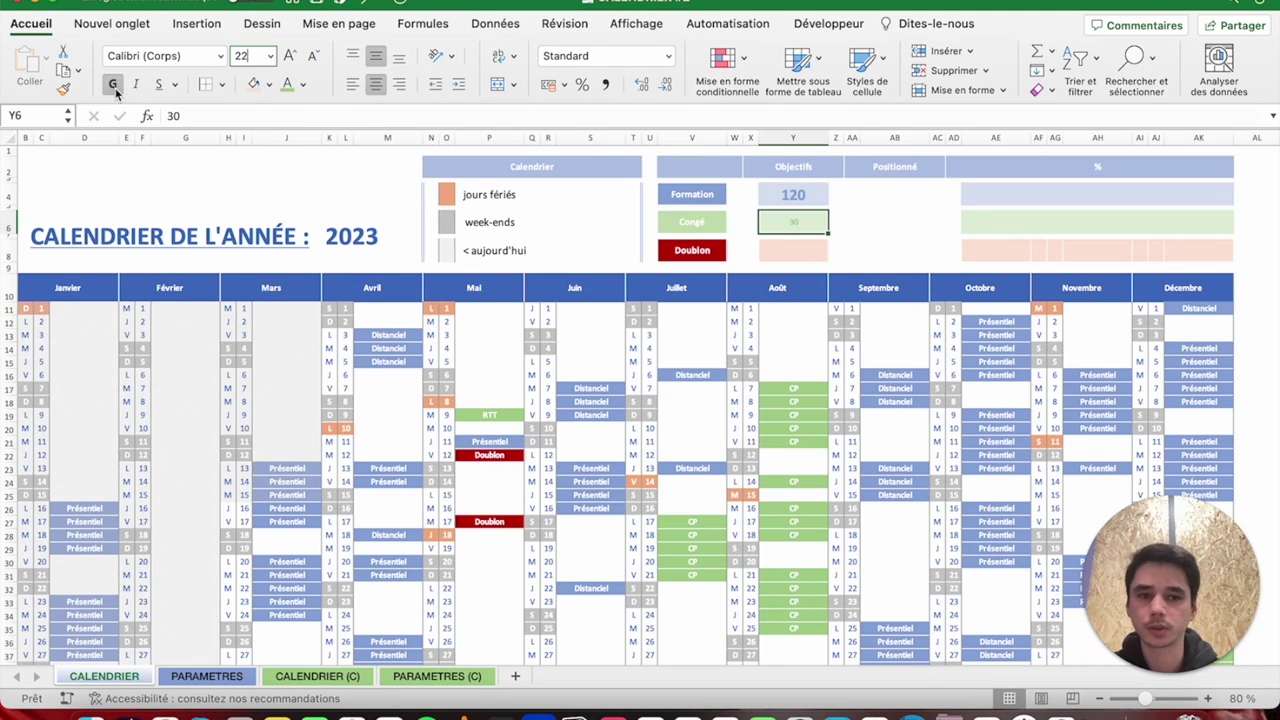
key(Return)
click(784, 248)
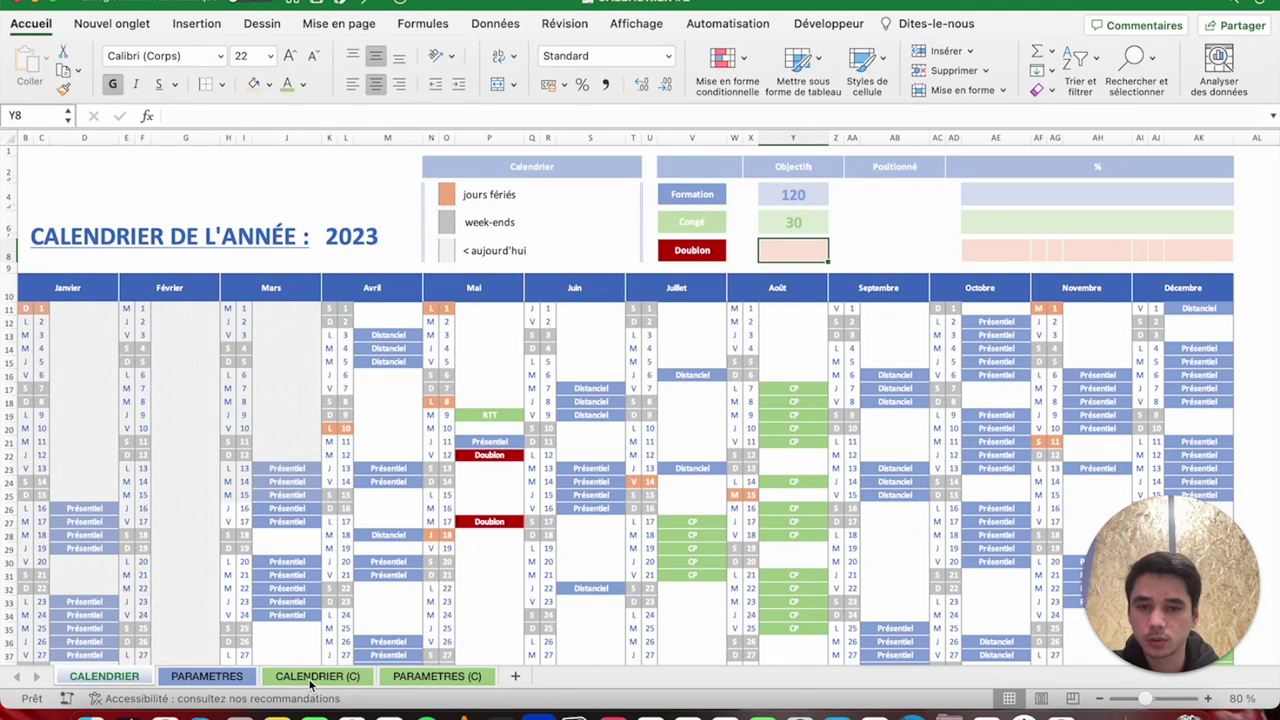
Remove the borders from the row 8 percentage cells.
text(0)
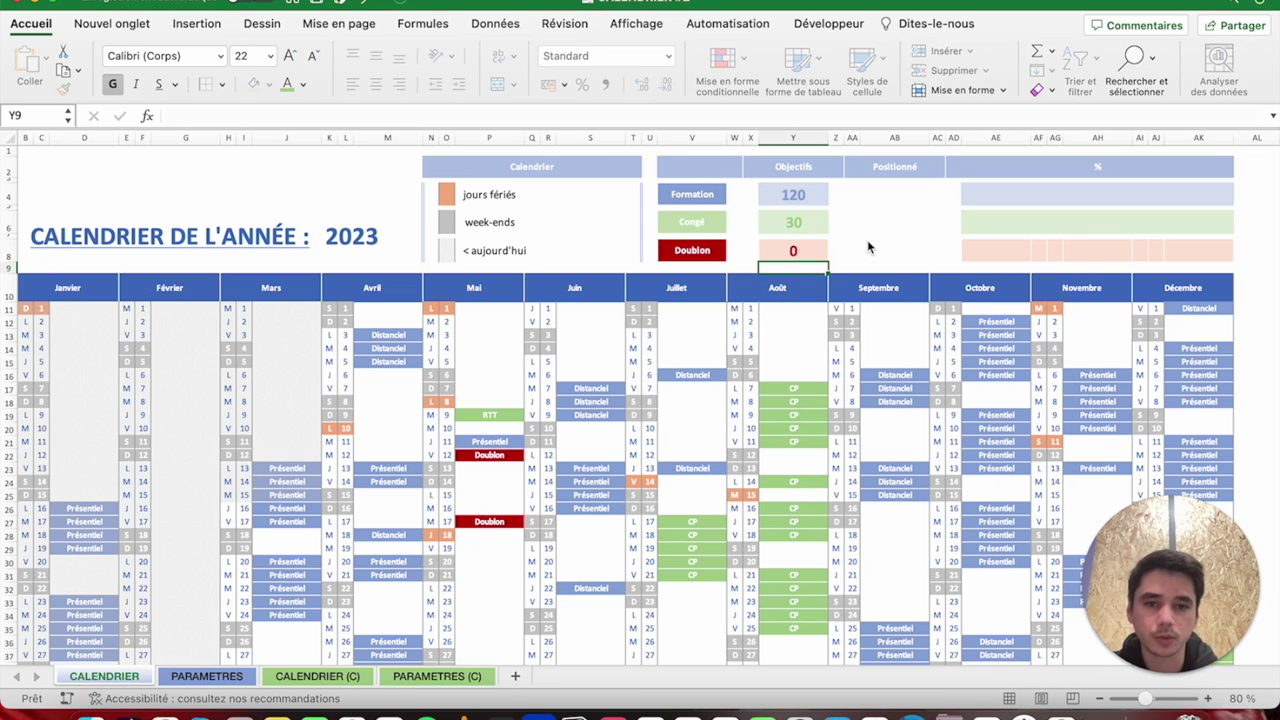
key(BackSpace)
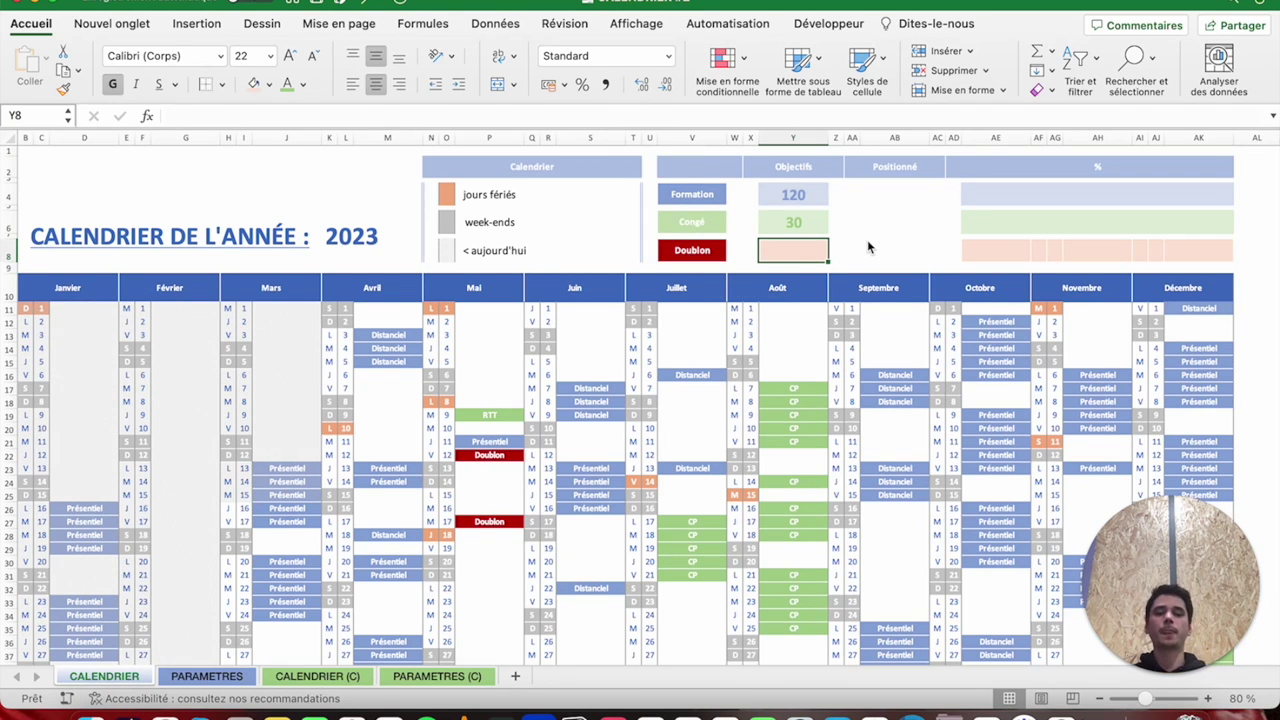
key(Right)
key(Right)
key(Right)
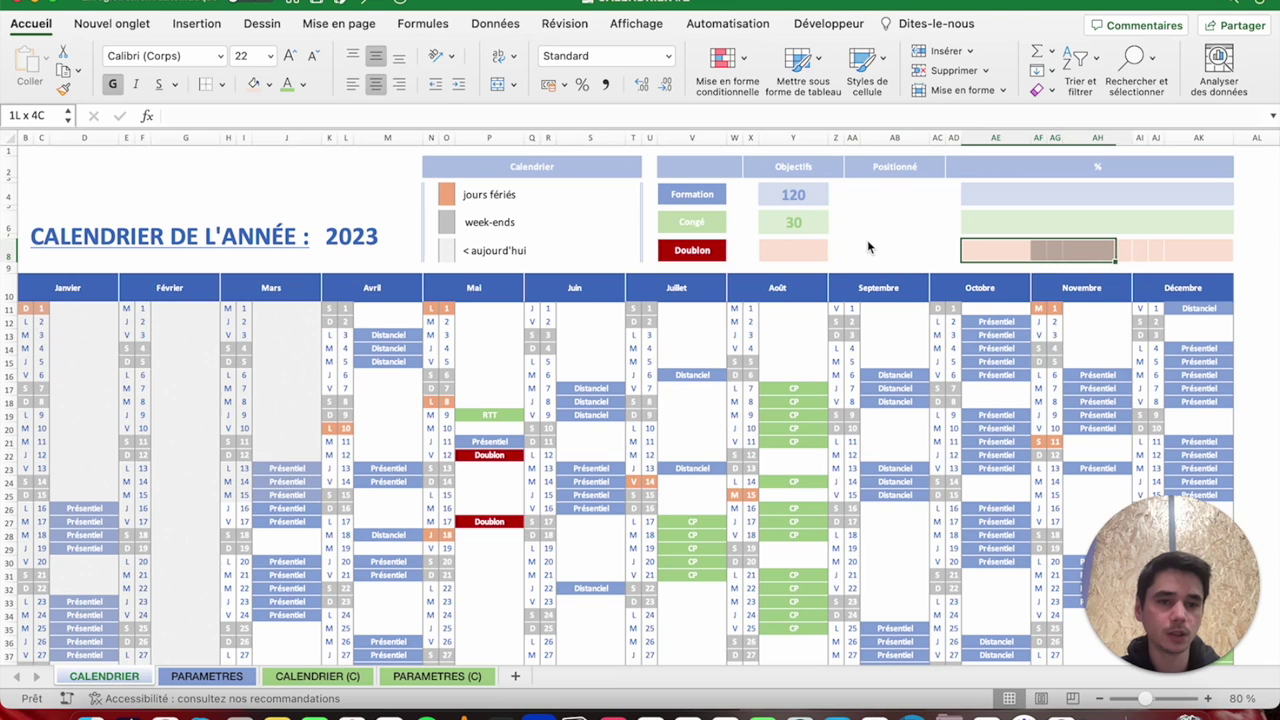
key(shift+Right)
key(shift+Right)
key(shift+Right)
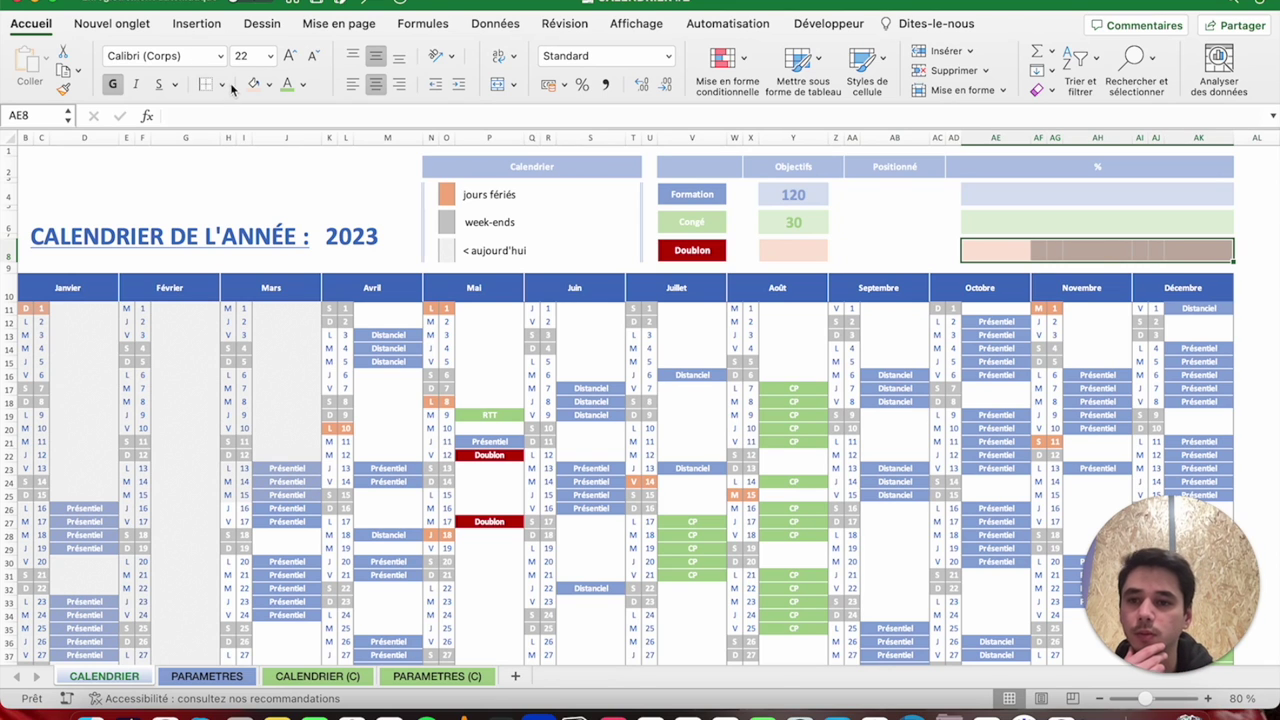
click(226, 86)
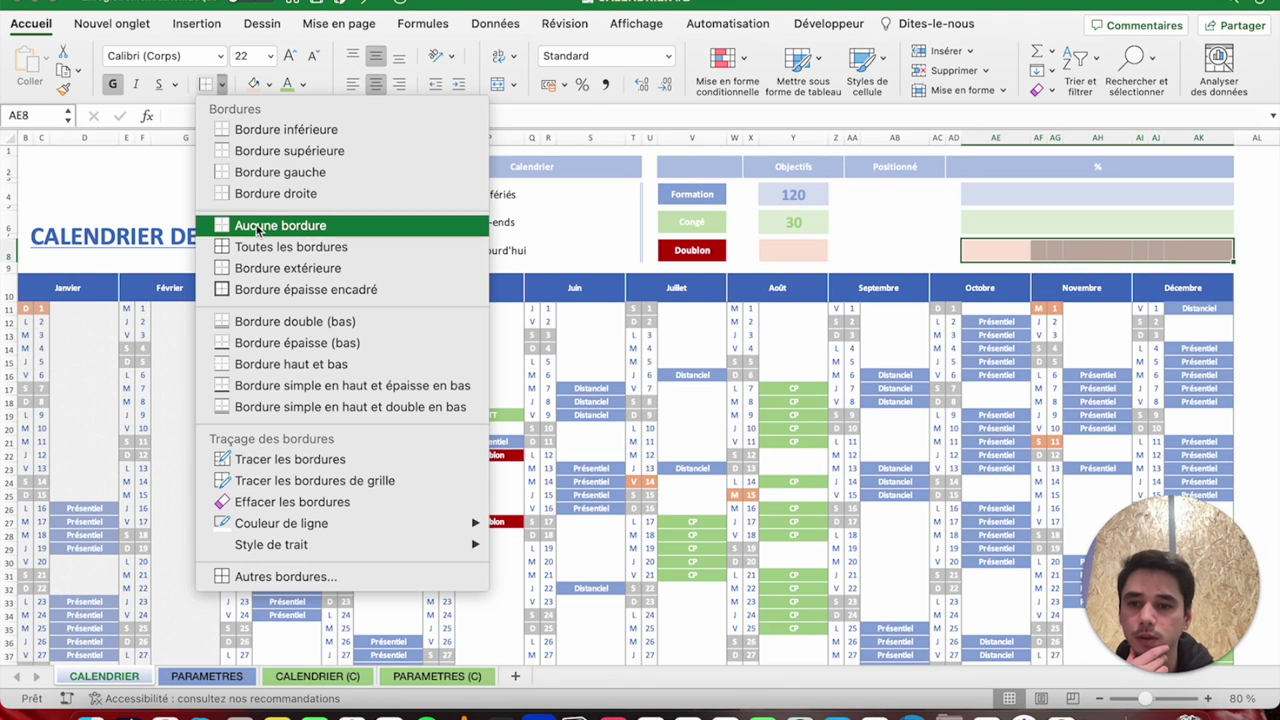
click(245, 223)
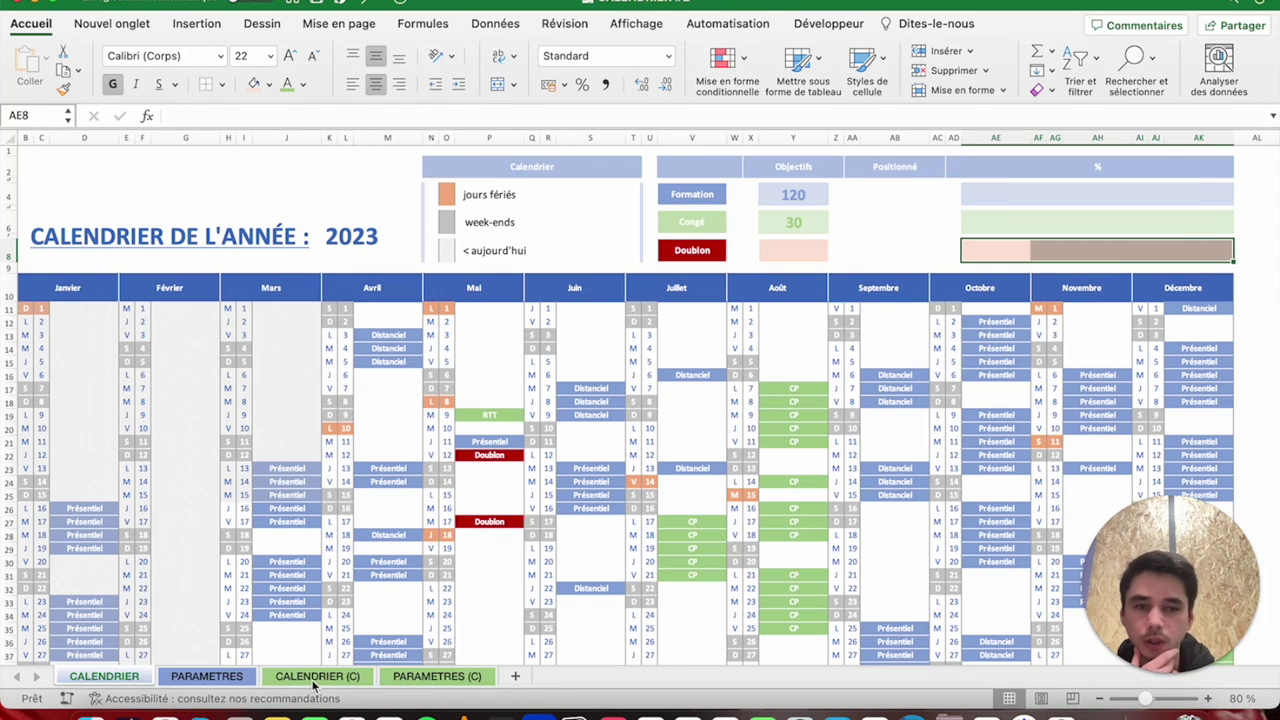
Add a right border to the percentage cells AE4, AE6 and AE8.
click(316, 676)
click(1022, 190)
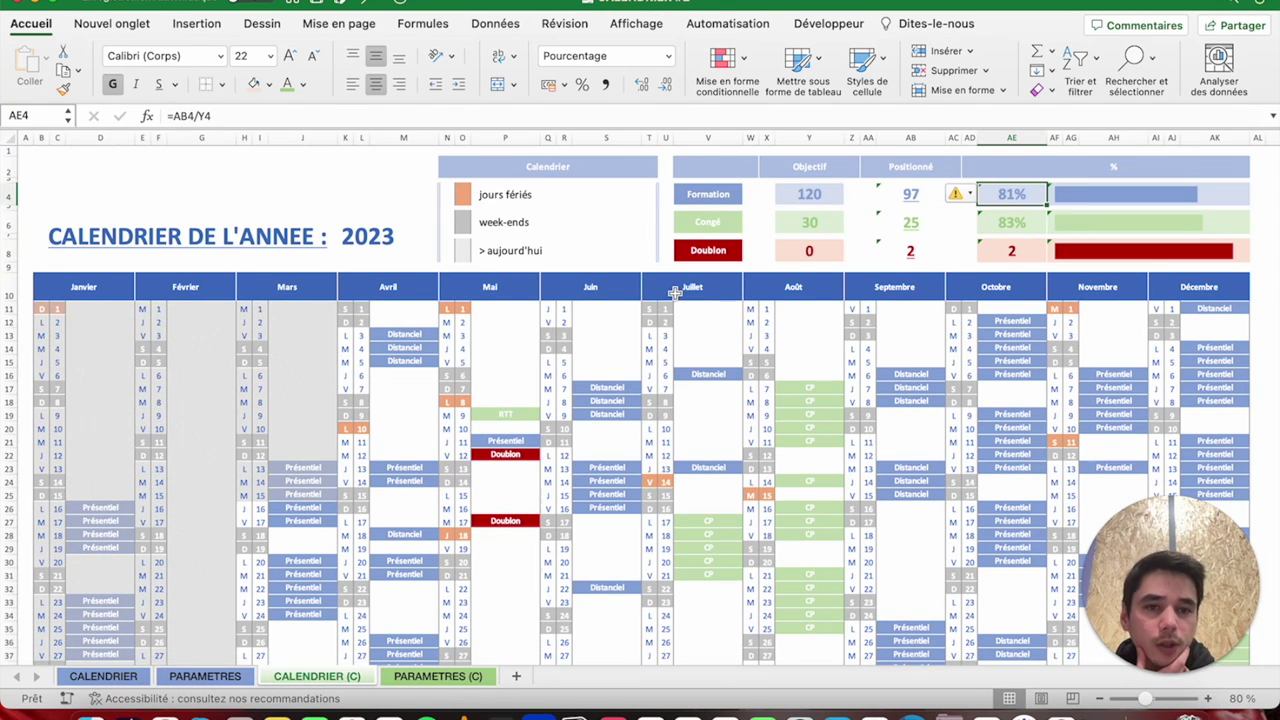
click(104, 677)
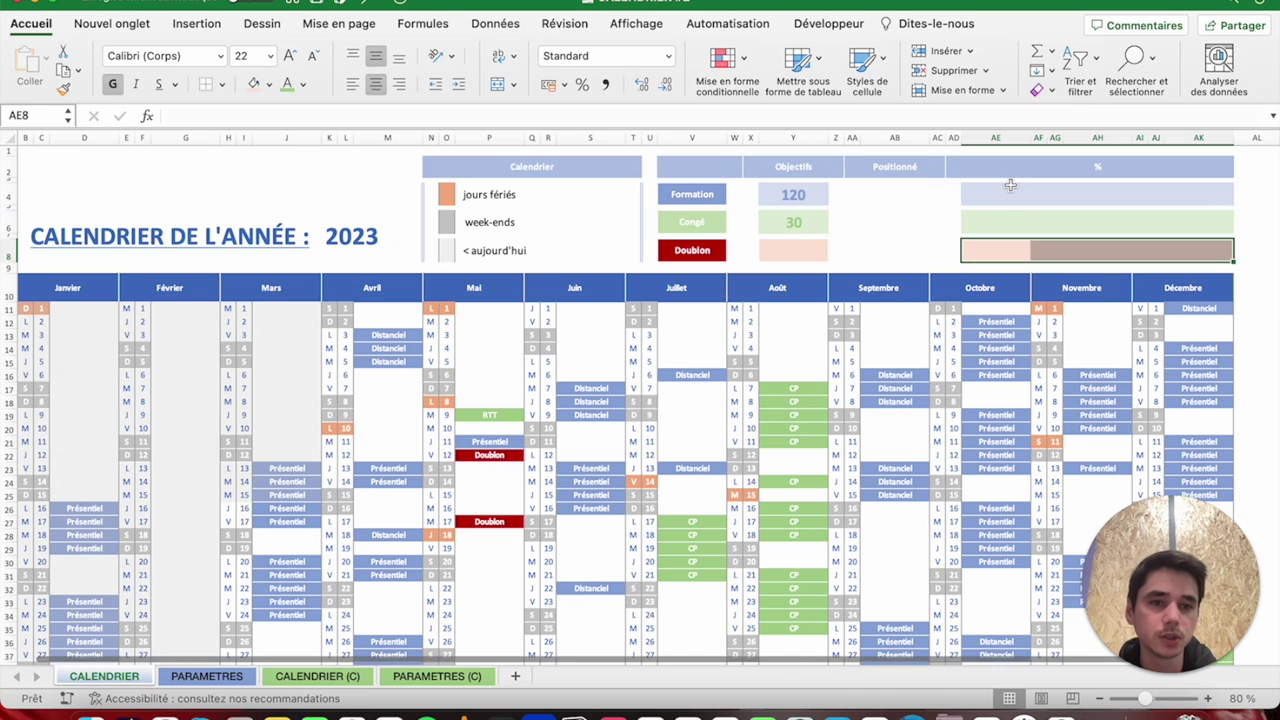
super+click(1011, 222)
super+click(1011, 250)
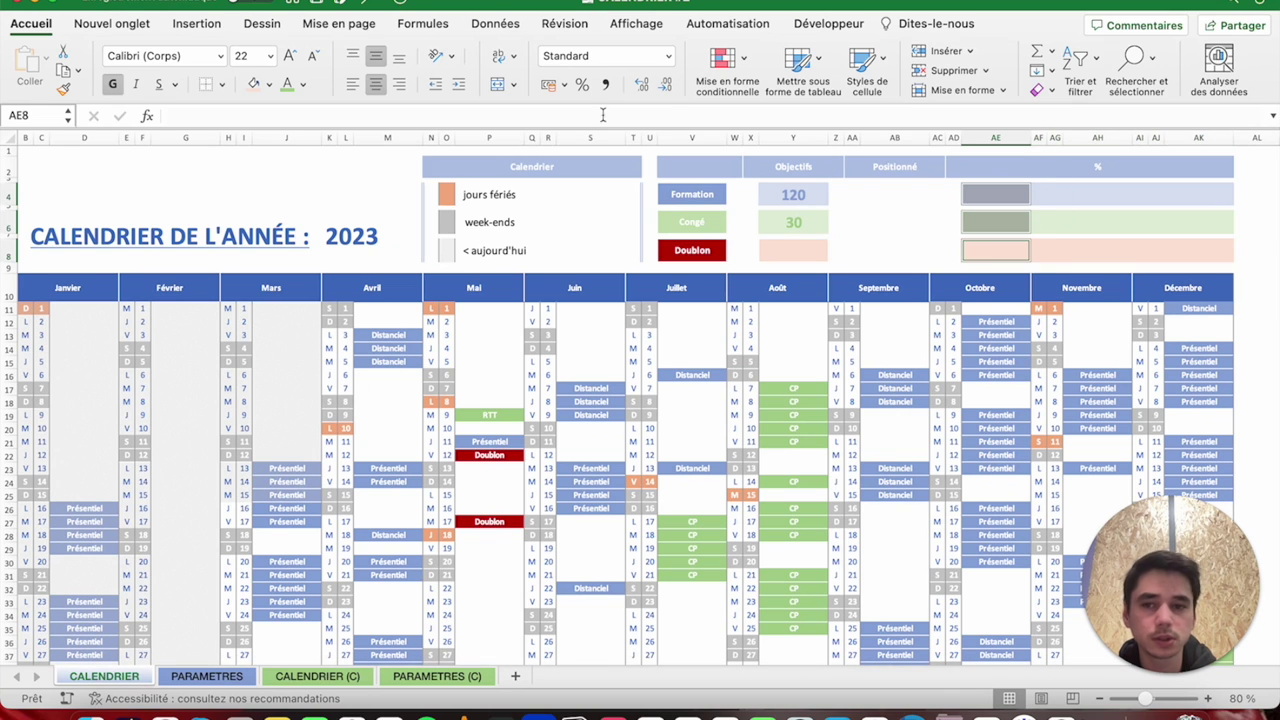
click(222, 86)
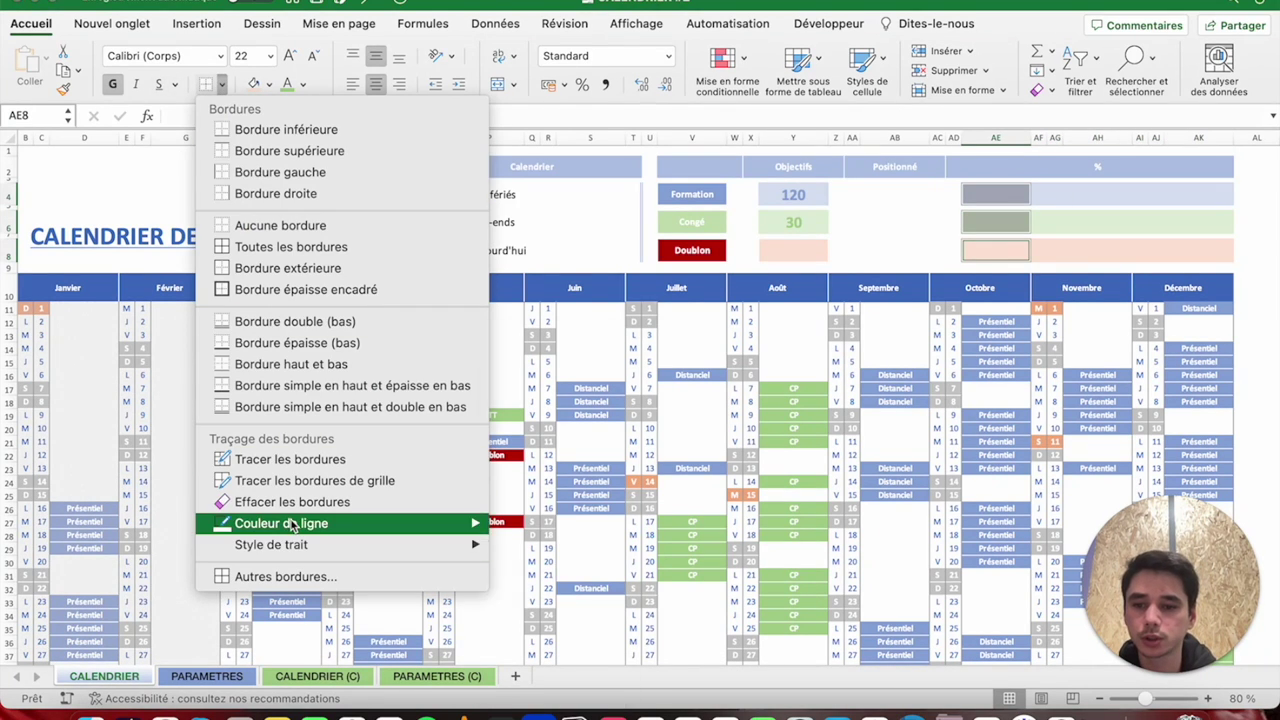
click(290, 193)
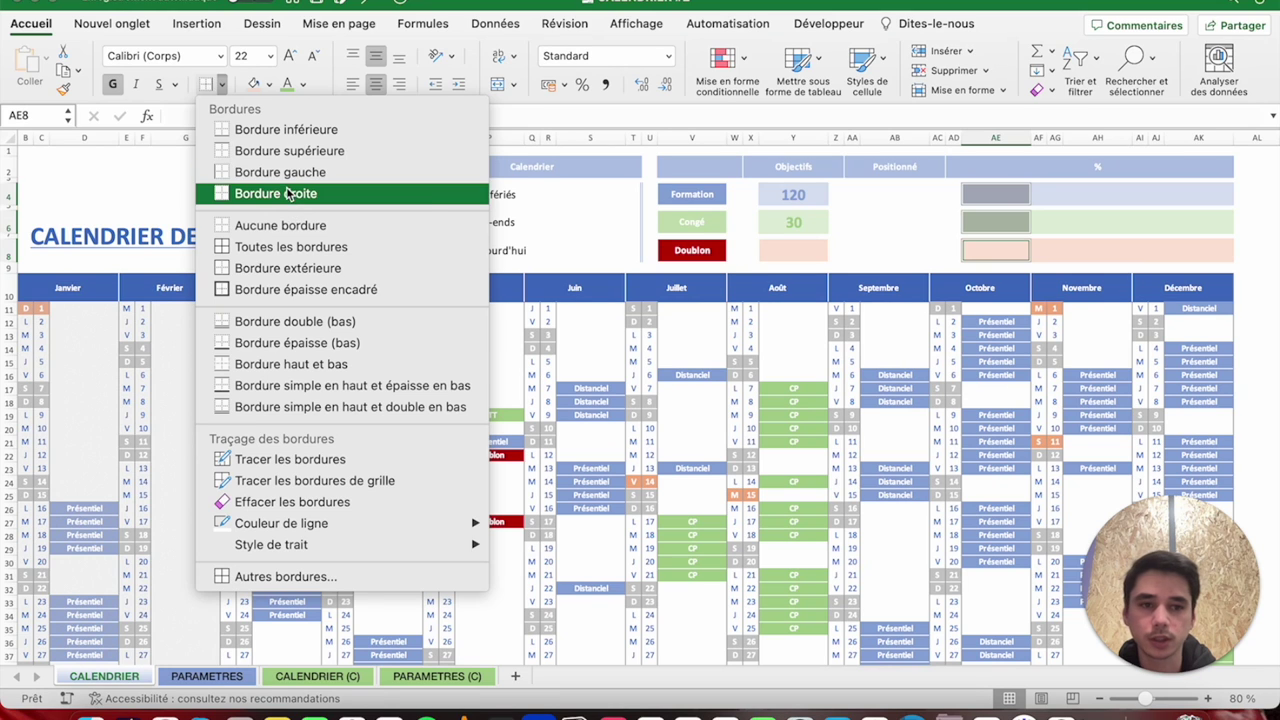
click(1058, 197)
click(975, 187)
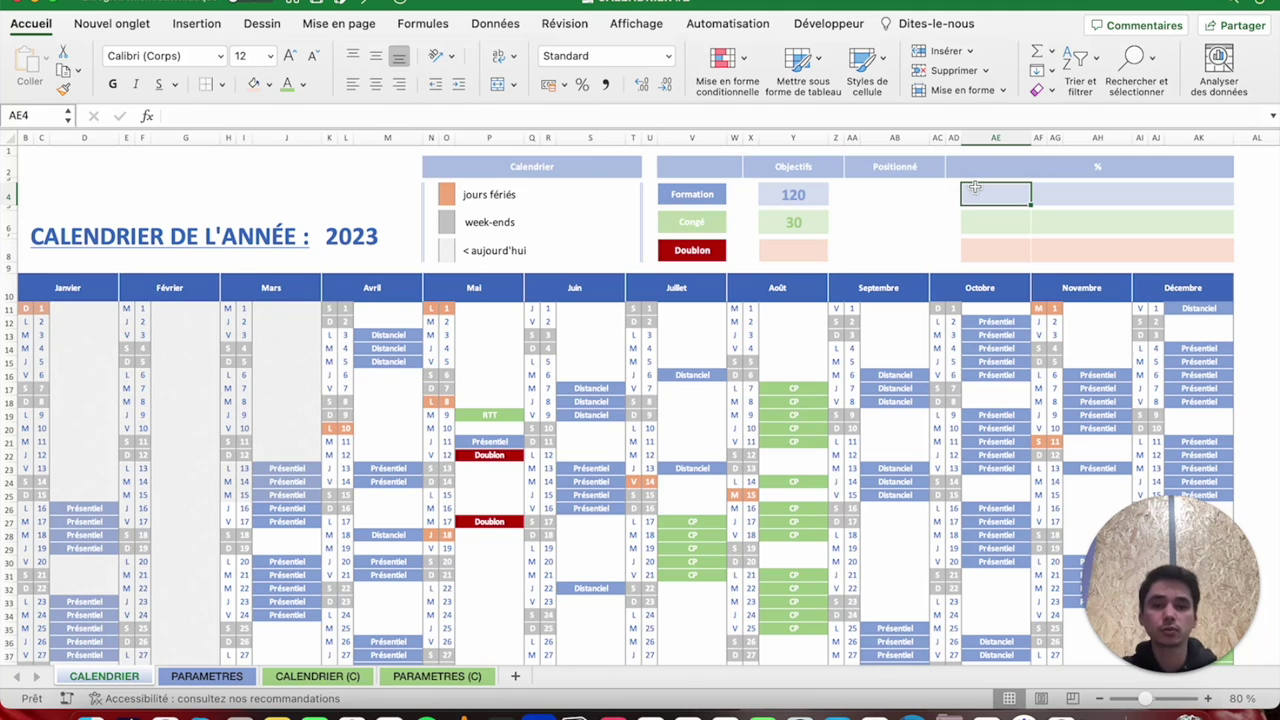
Enter 0 as the Doublon objective in Y8.
click(790, 250)
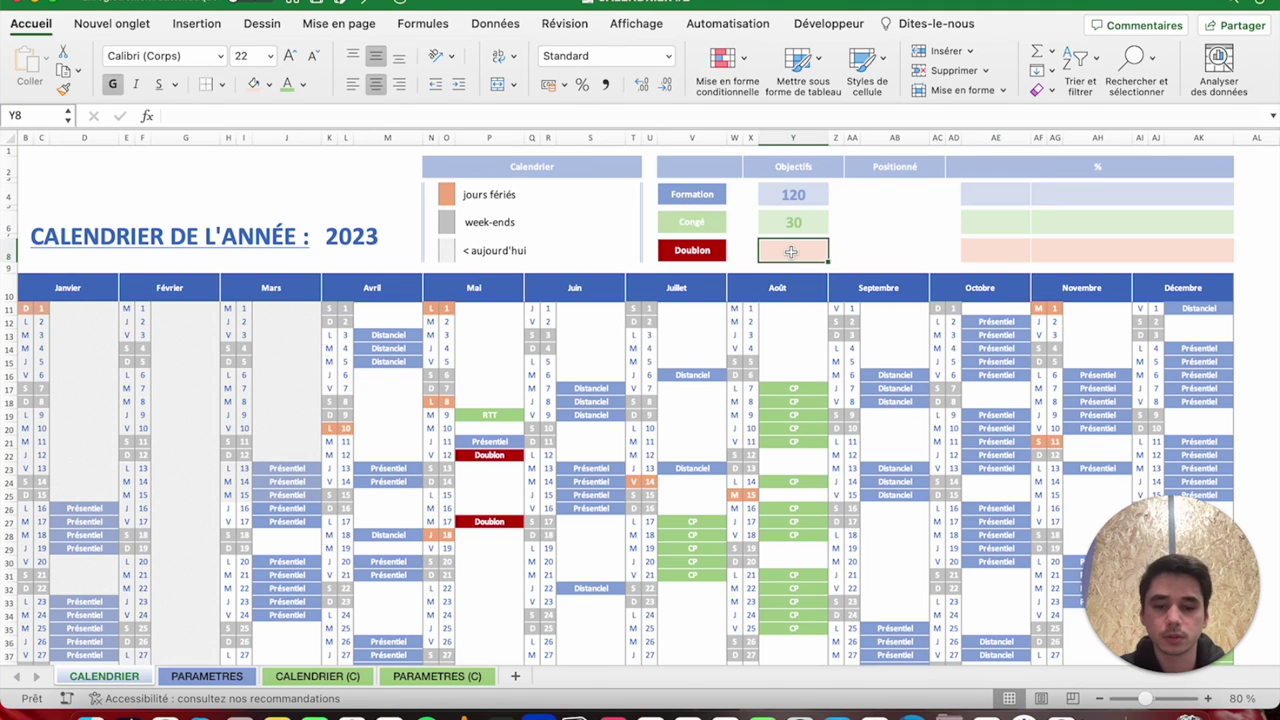
text(0)
key(Tab)
key(Tab)
key(Tab)
key(Up)
key(Up)
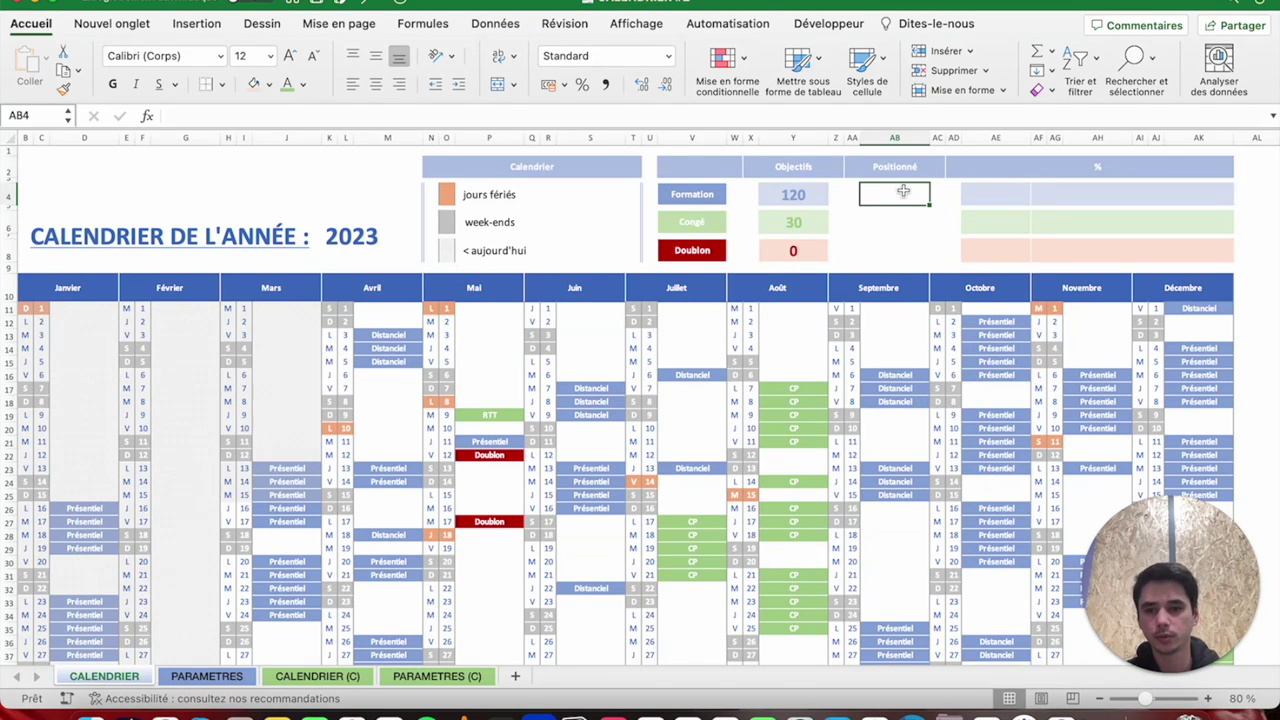
click(880, 218)
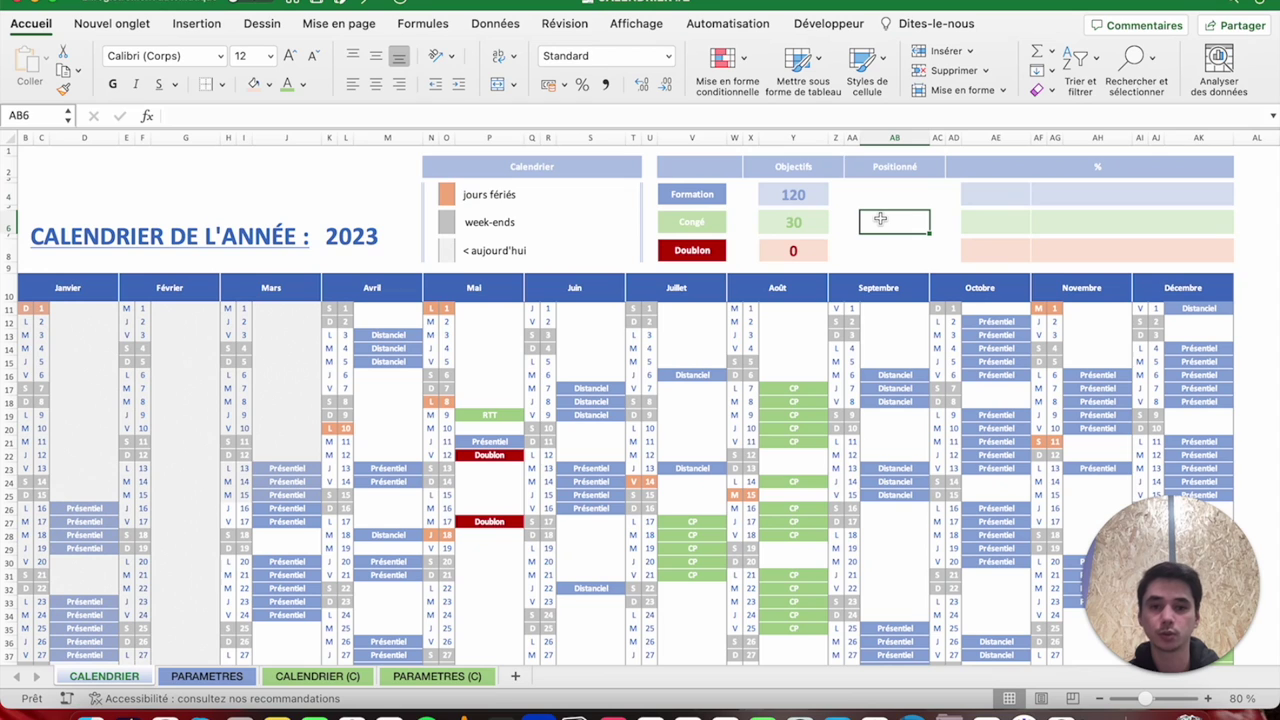
click(880, 246)
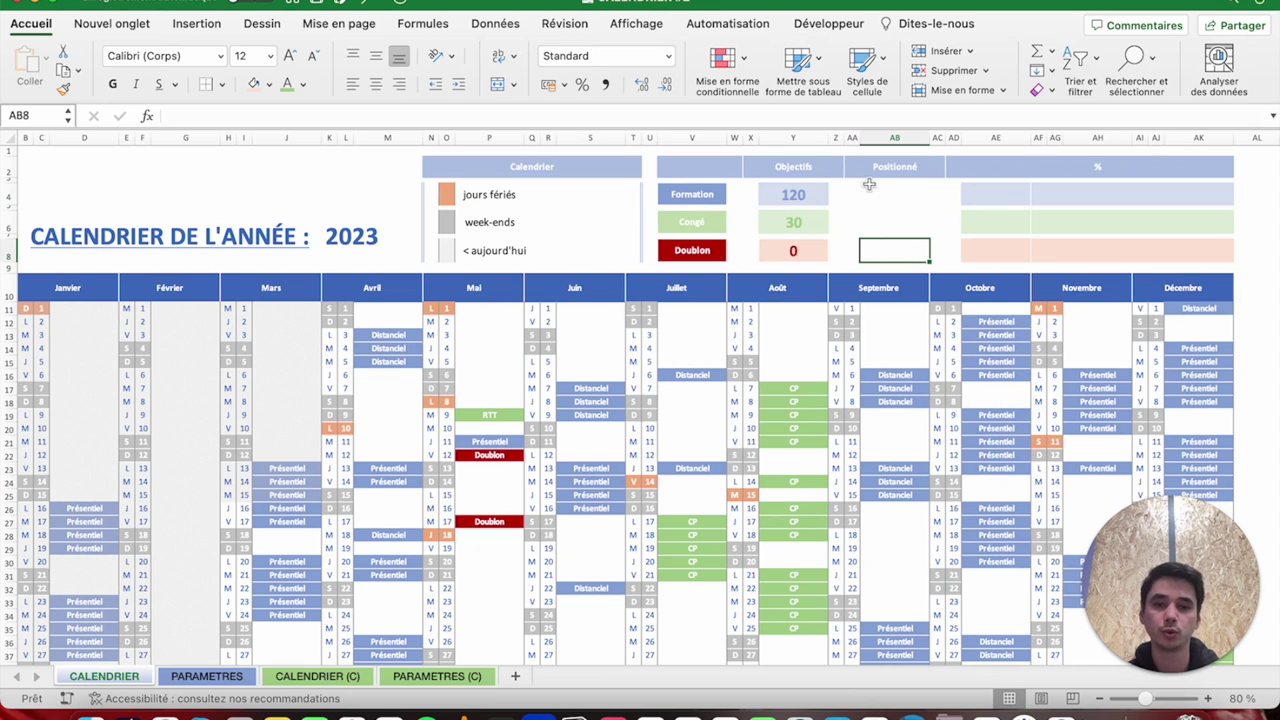
click(877, 190)
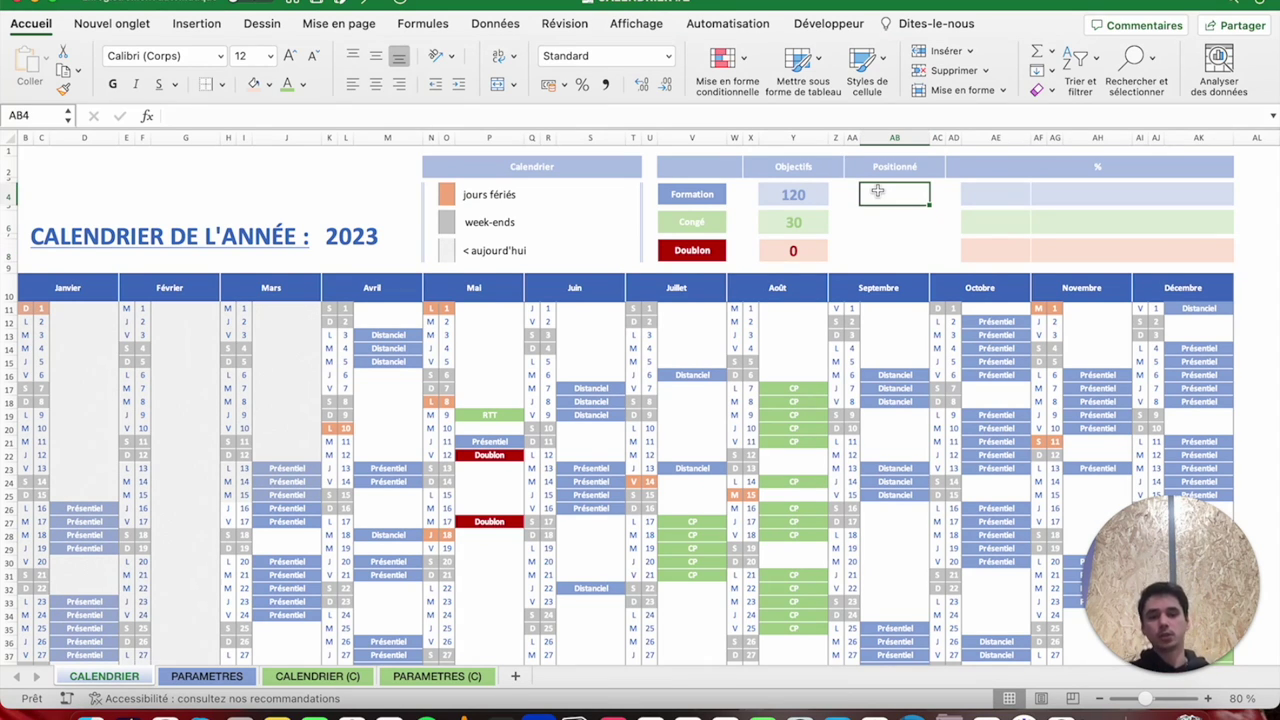
Enter =NB.SI($B$11:$AK$41;"Présentiel") in AB4 to count the calendar's Présentiel days (71).
text(=NB)
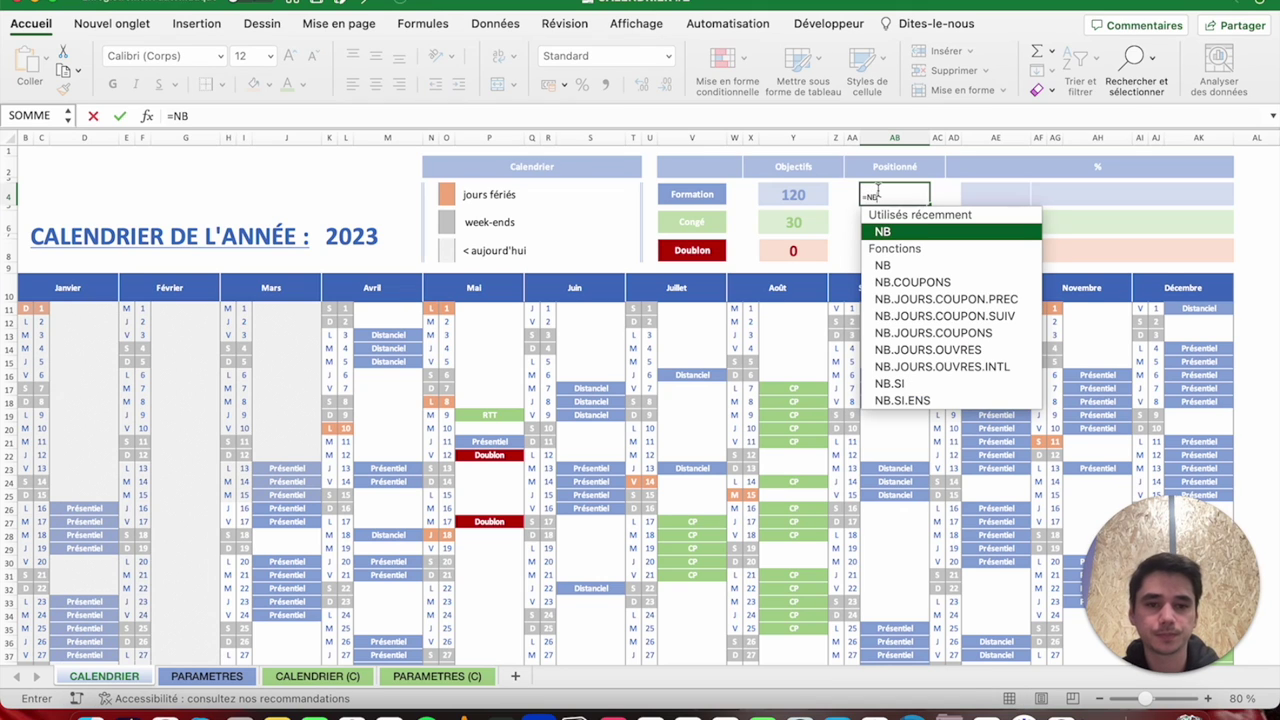
text(.SI()
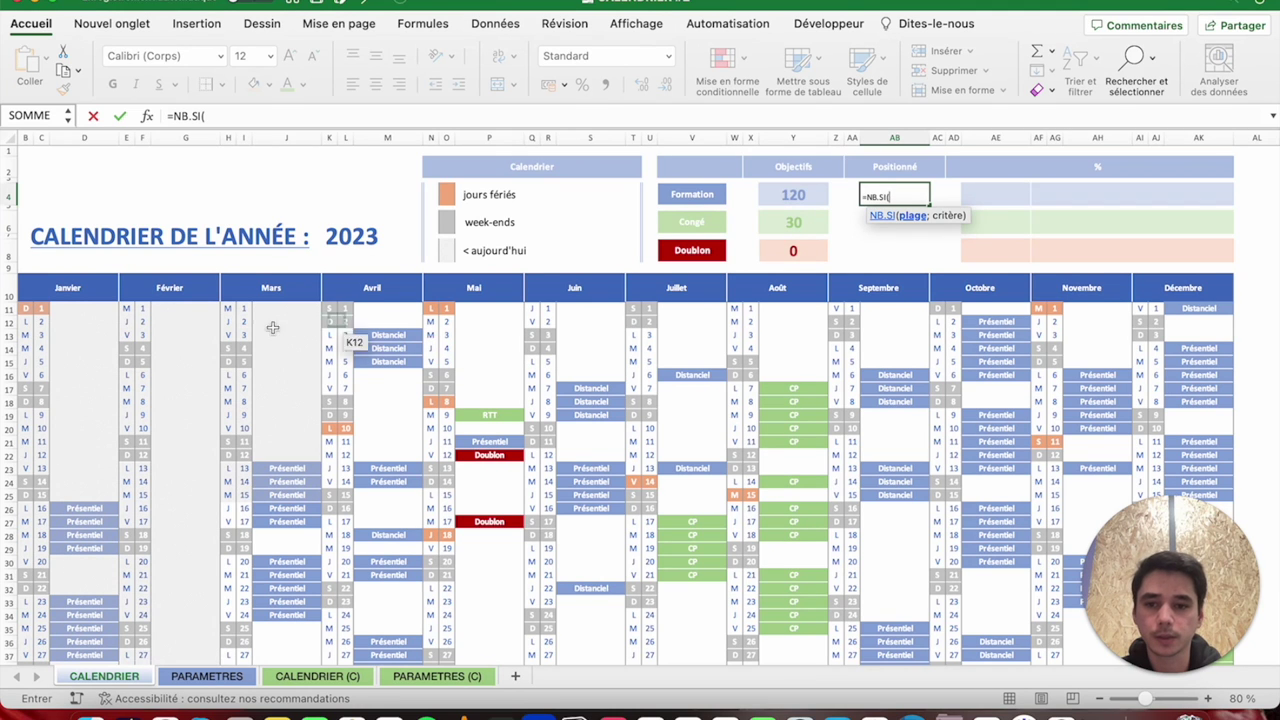
click(25, 308)
key(ctrl+shift+Right)
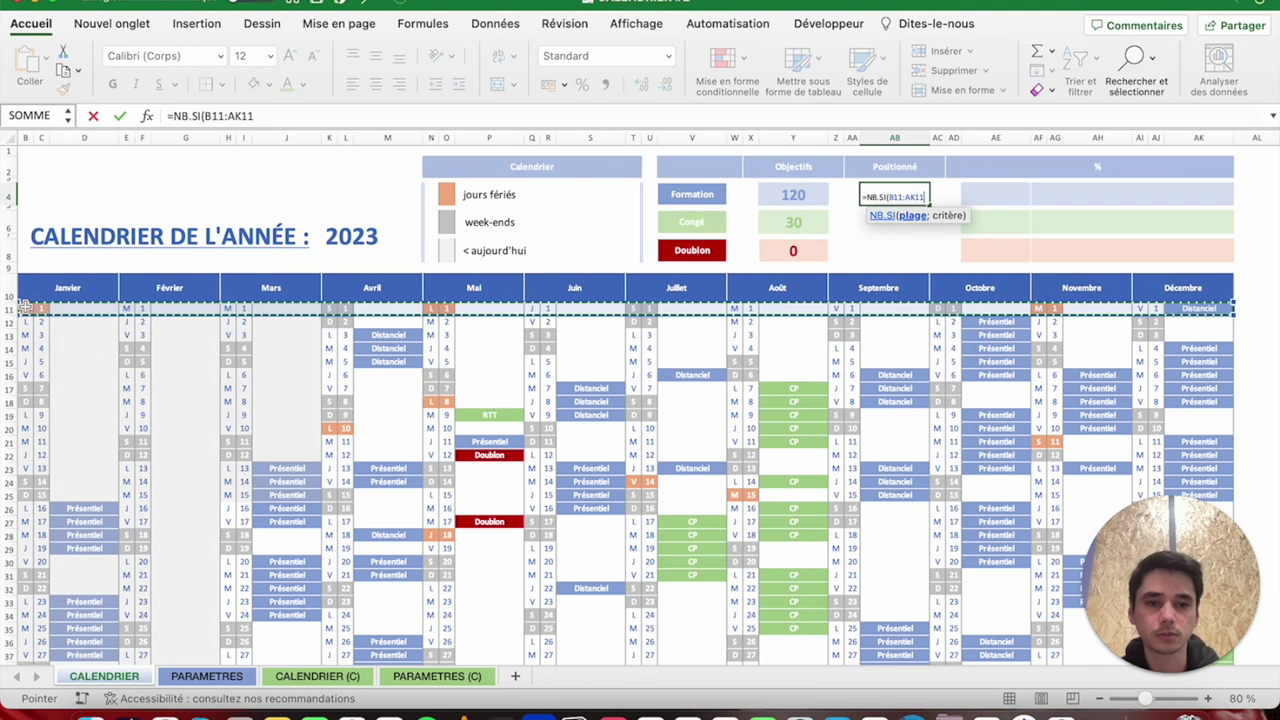
key(ctrl+shift+Down)
key(F4)
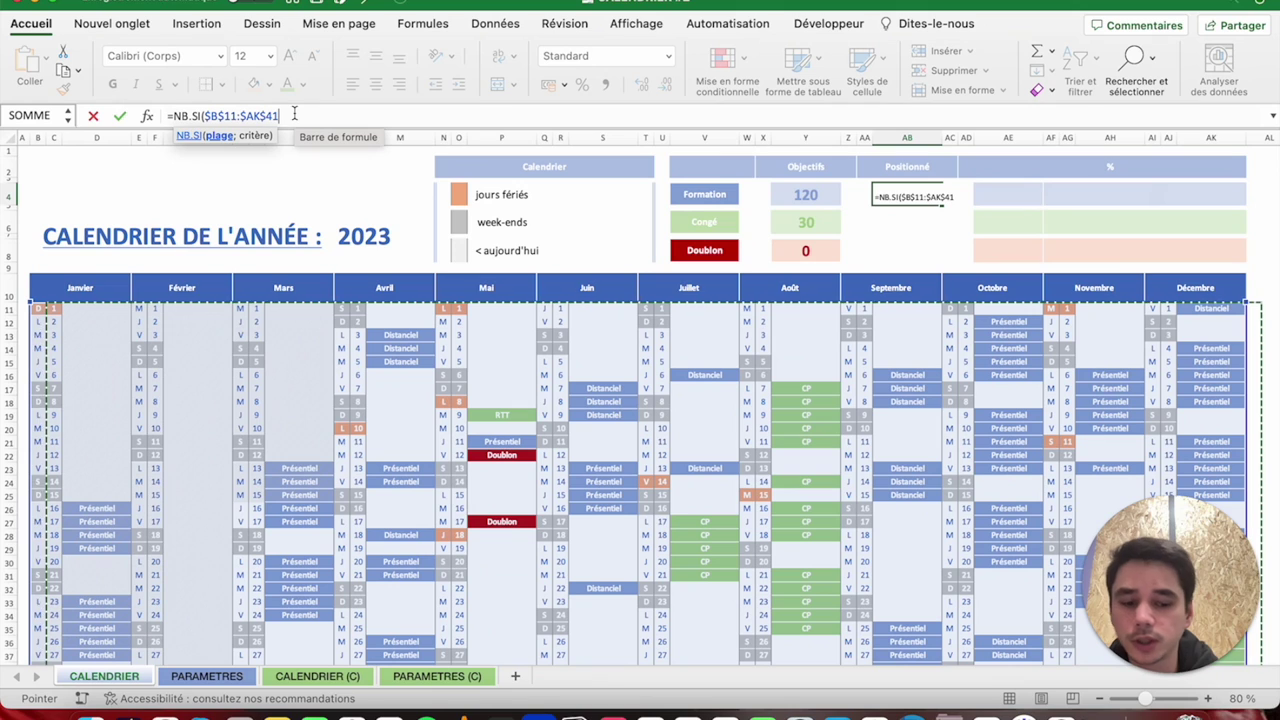
text(;)
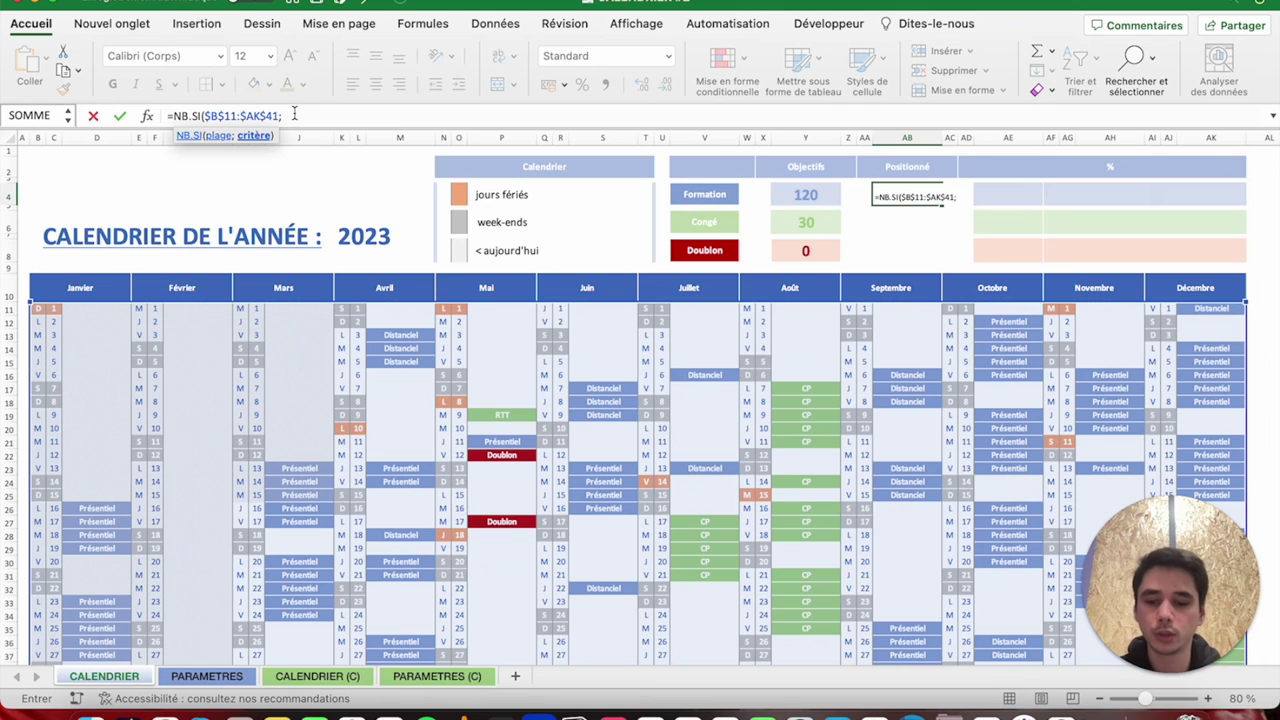
text("Prés)
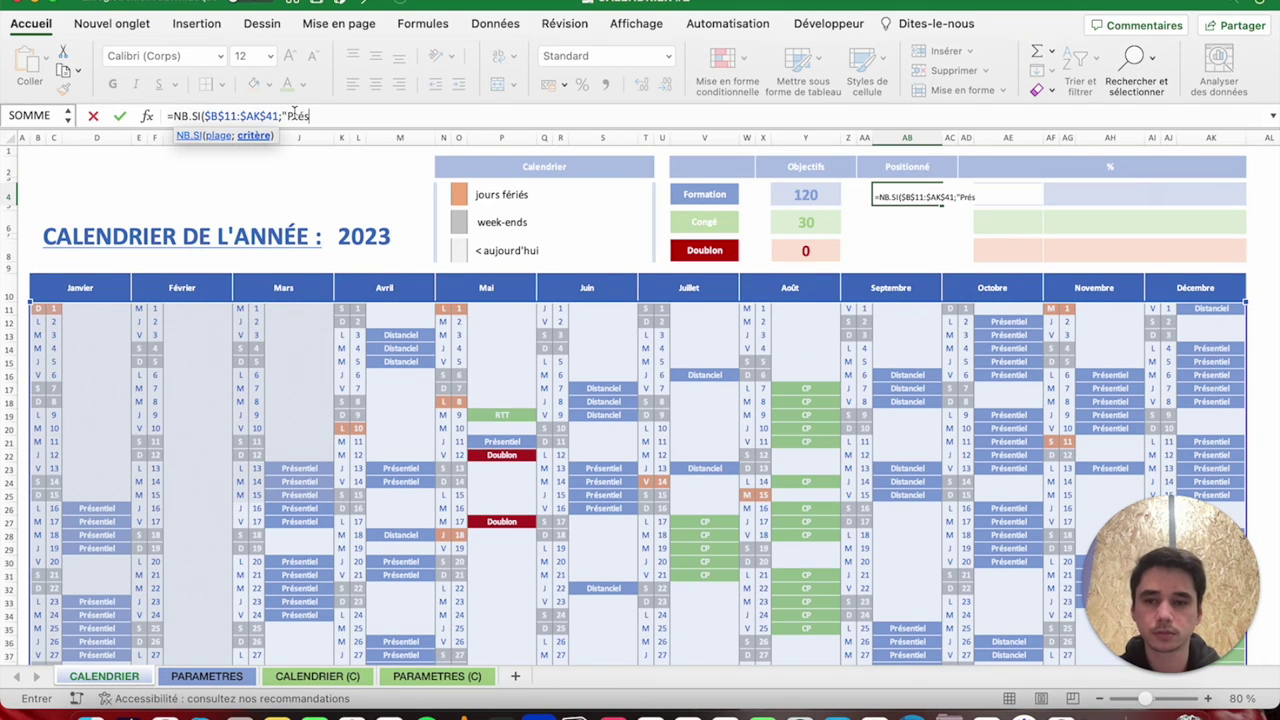
text())
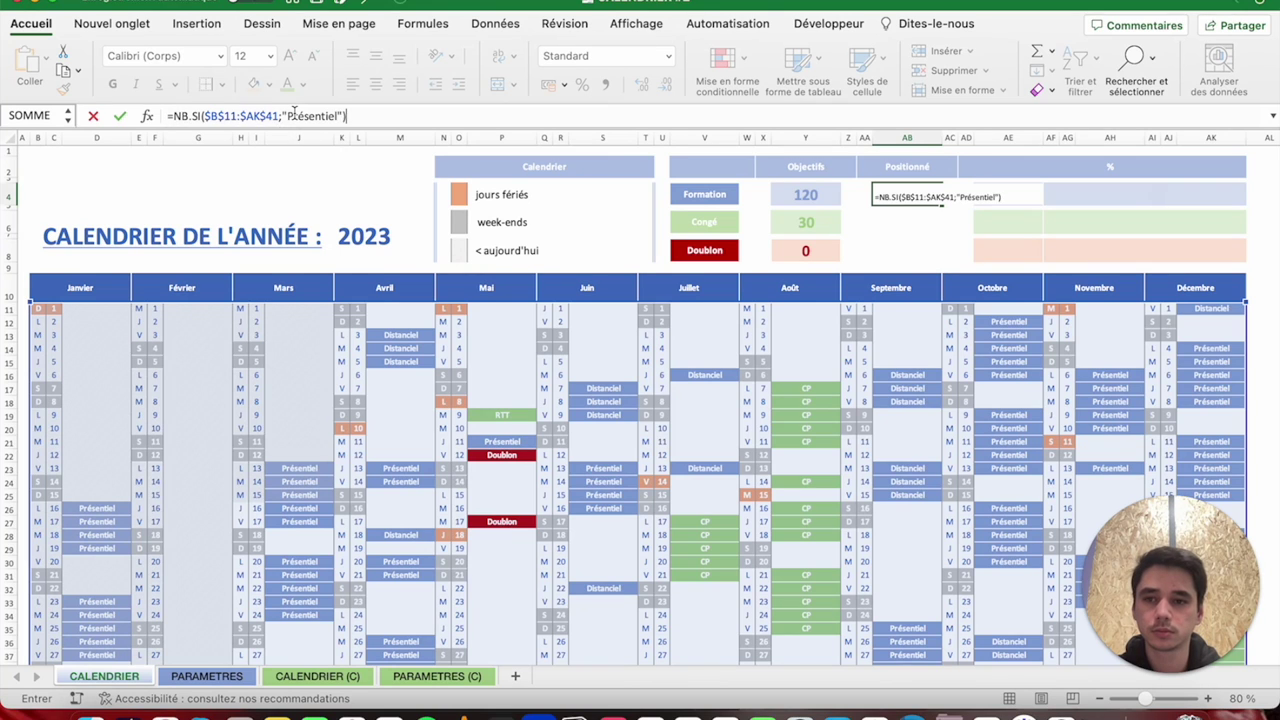
key(Return)
key(Up)
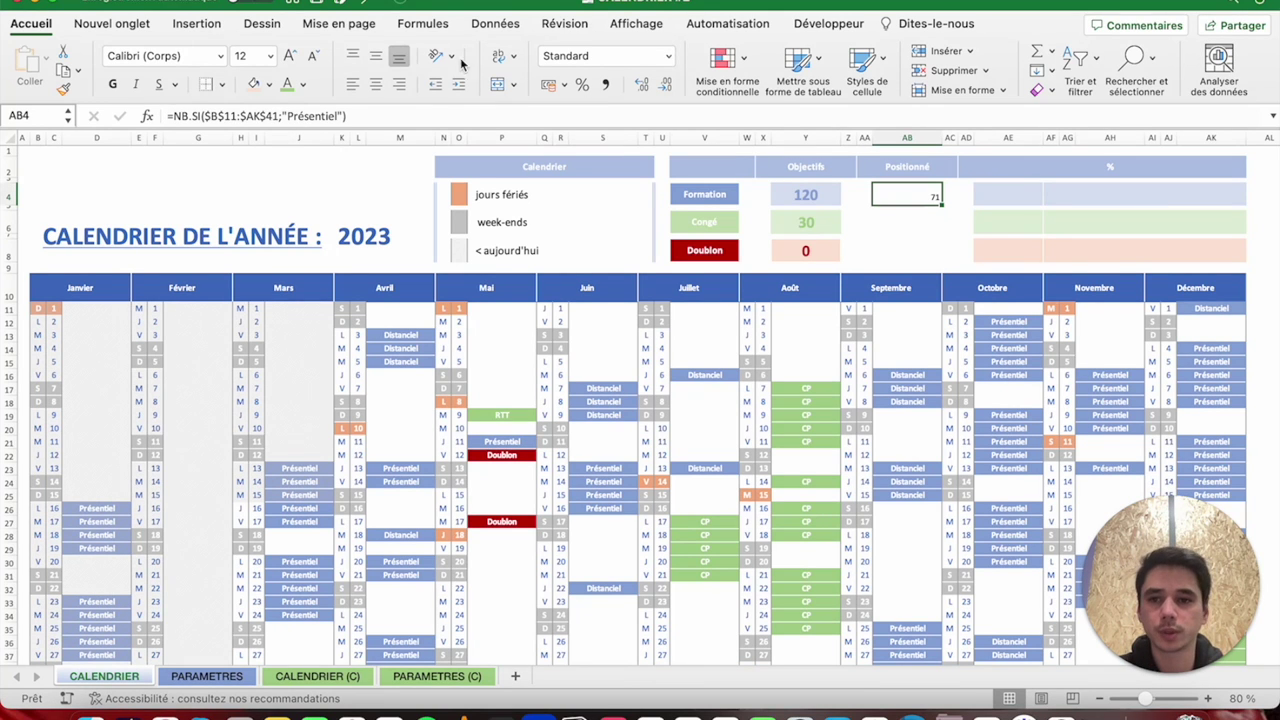
Make the 71 count bold, centred and in a larger font size.
click(266, 83)
click(362, 217)
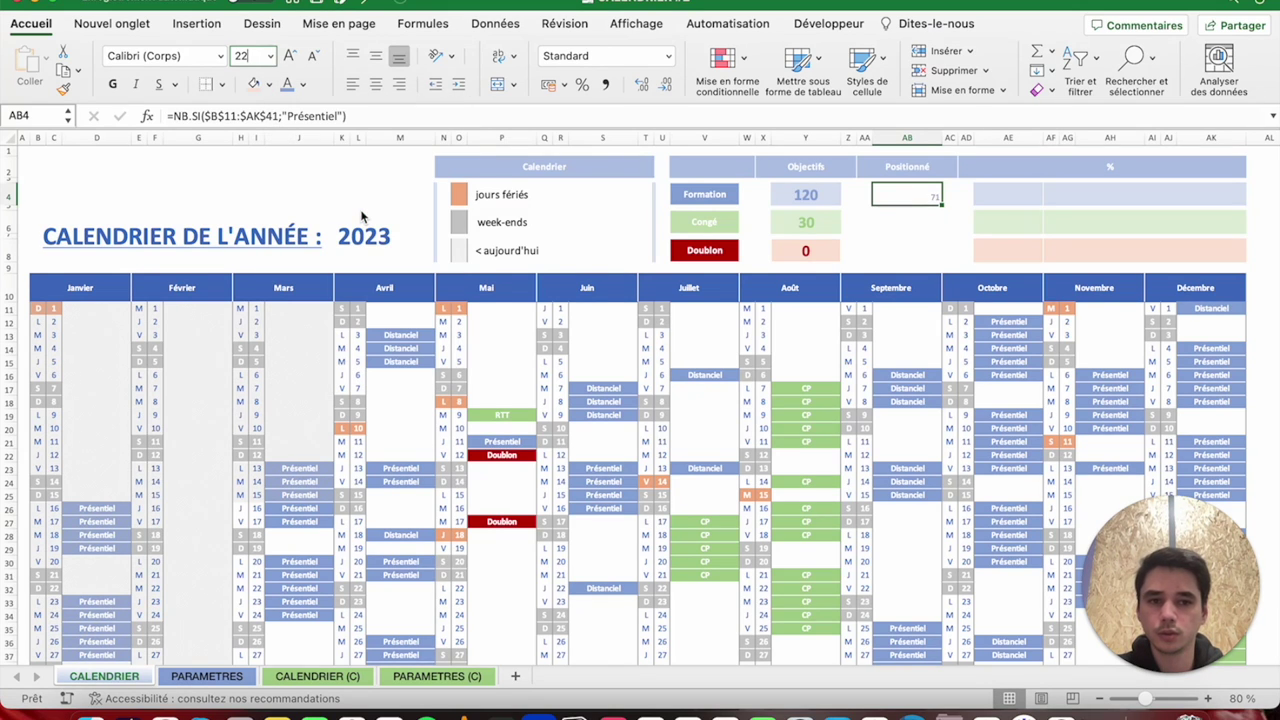
click(112, 84)
click(376, 84)
click(875, 196)
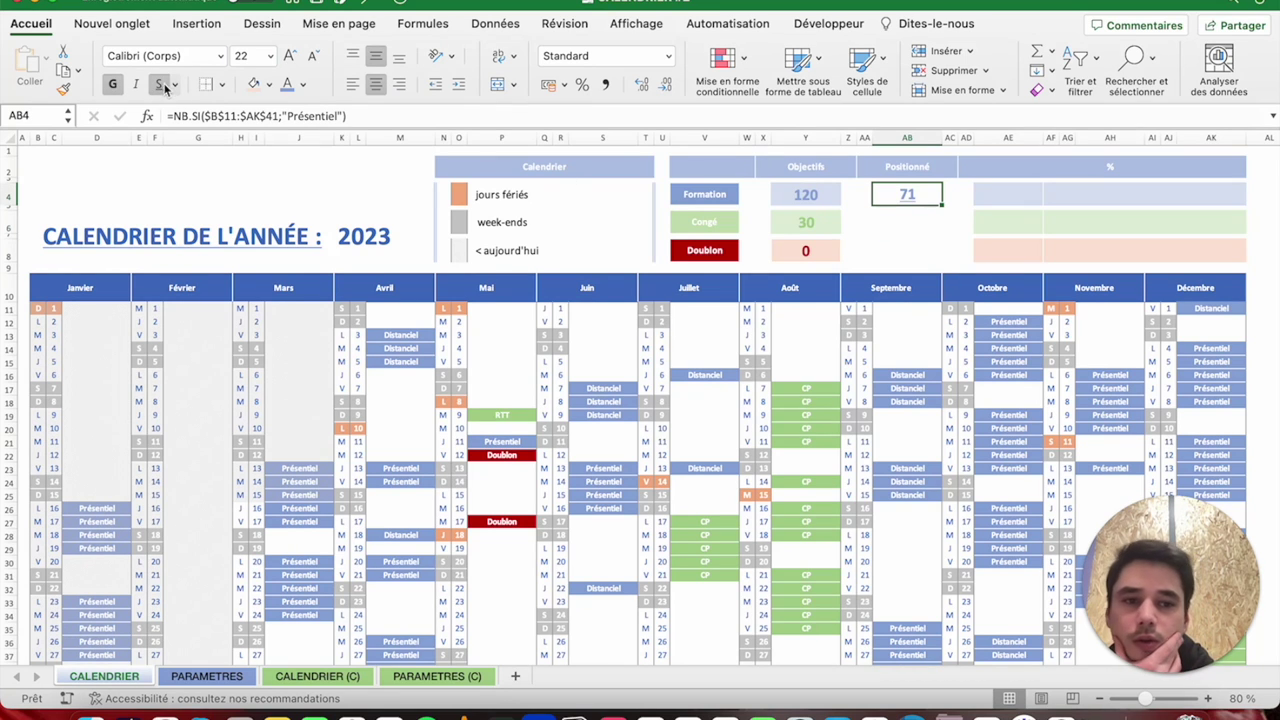
Append a second NB.SI term for "Distanciel" to AB4's formula, raising the count to 97.
click(310, 677)
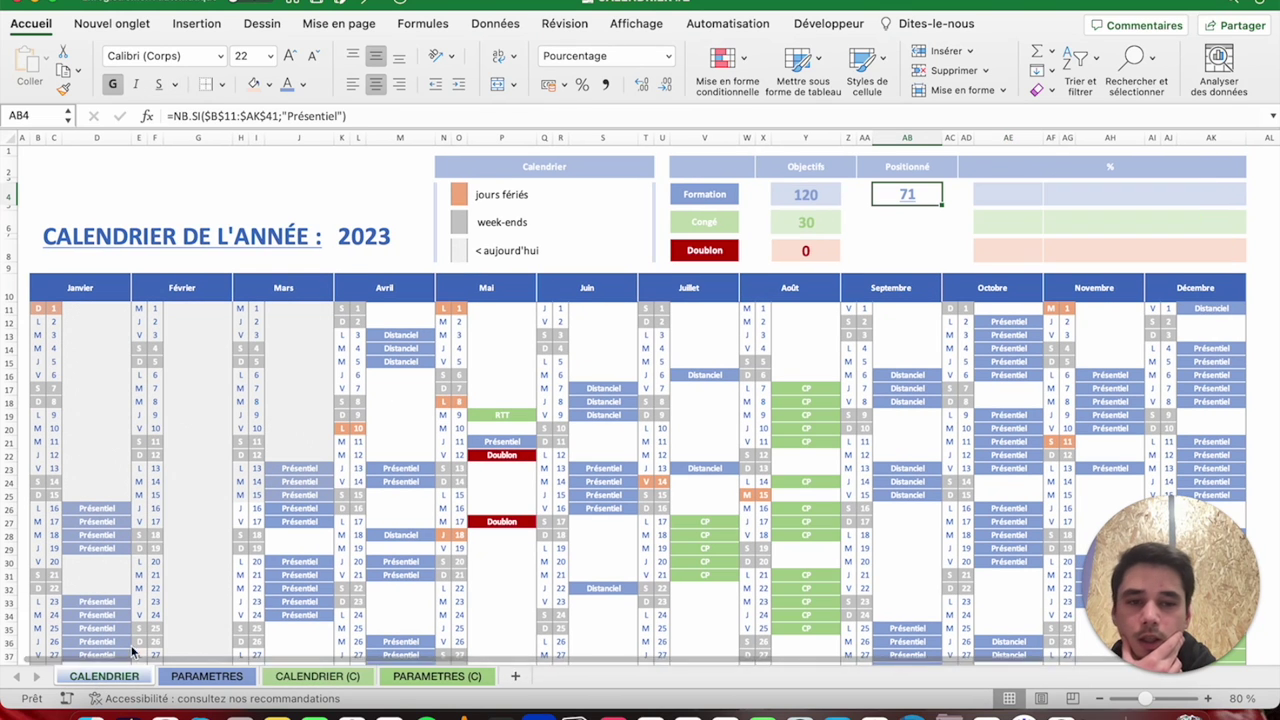
click(103, 677)
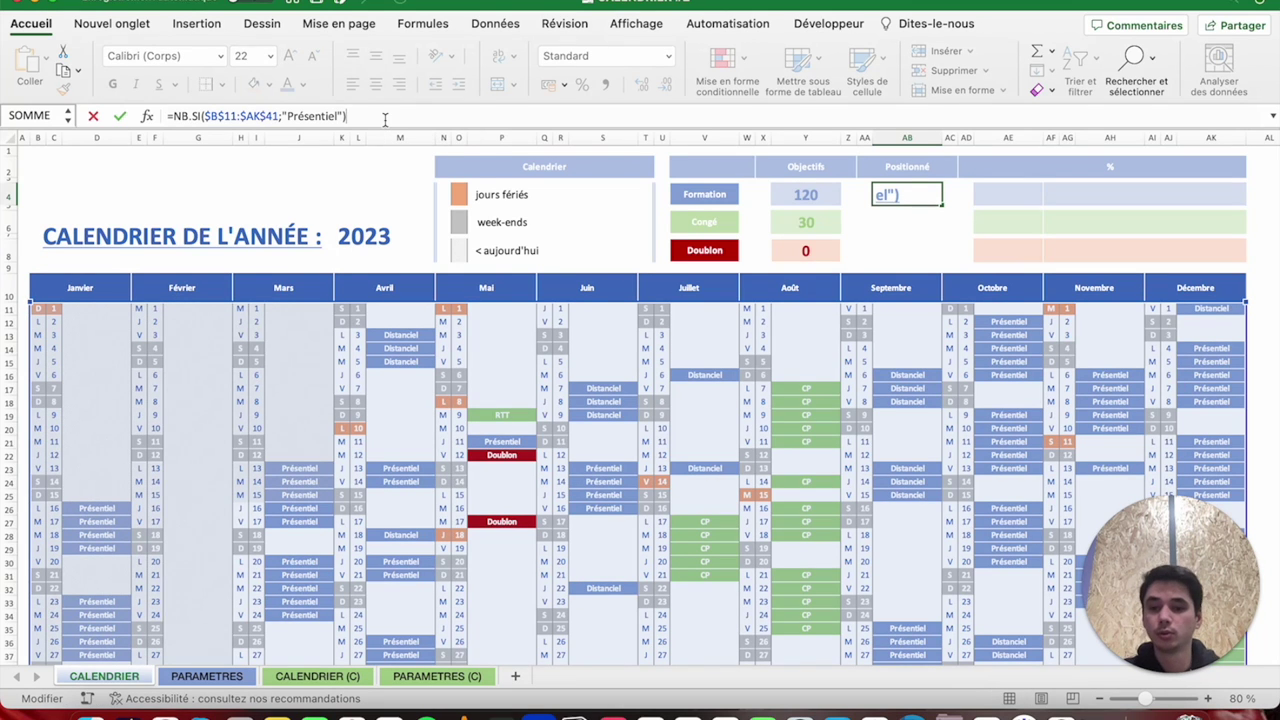
drag(348, 116, 173, 116)
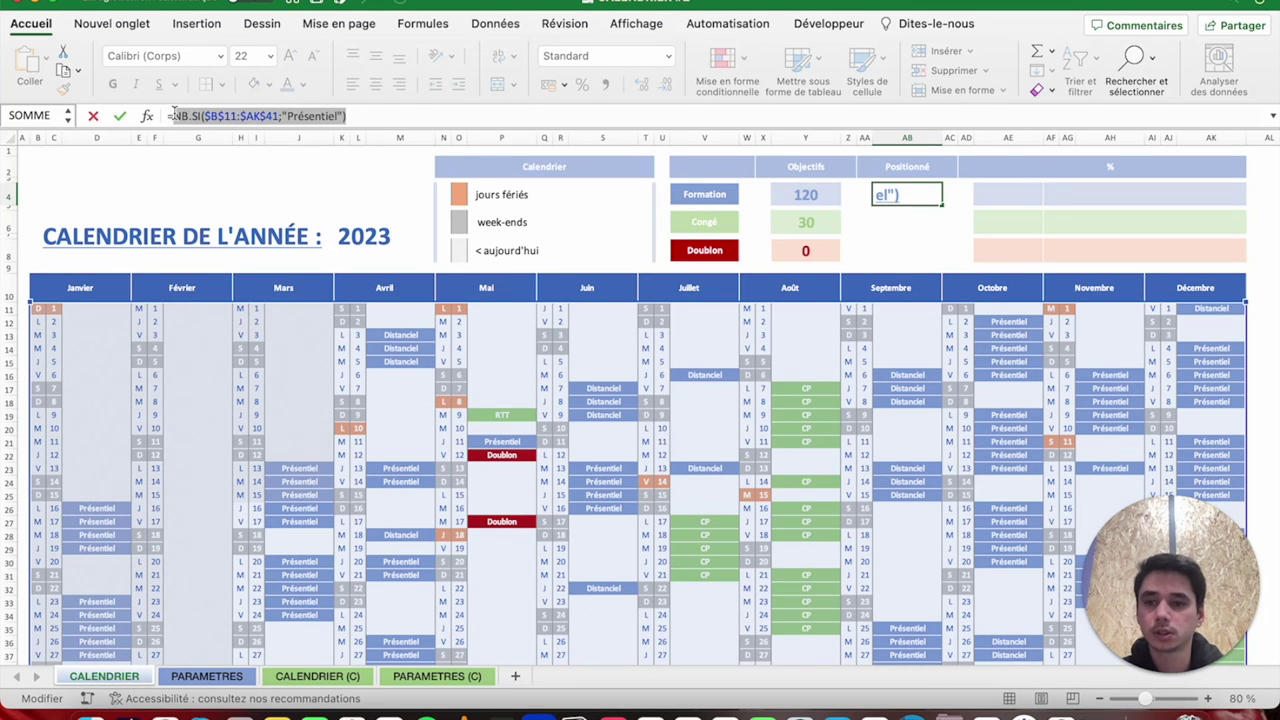
click(380, 113)
text(+)
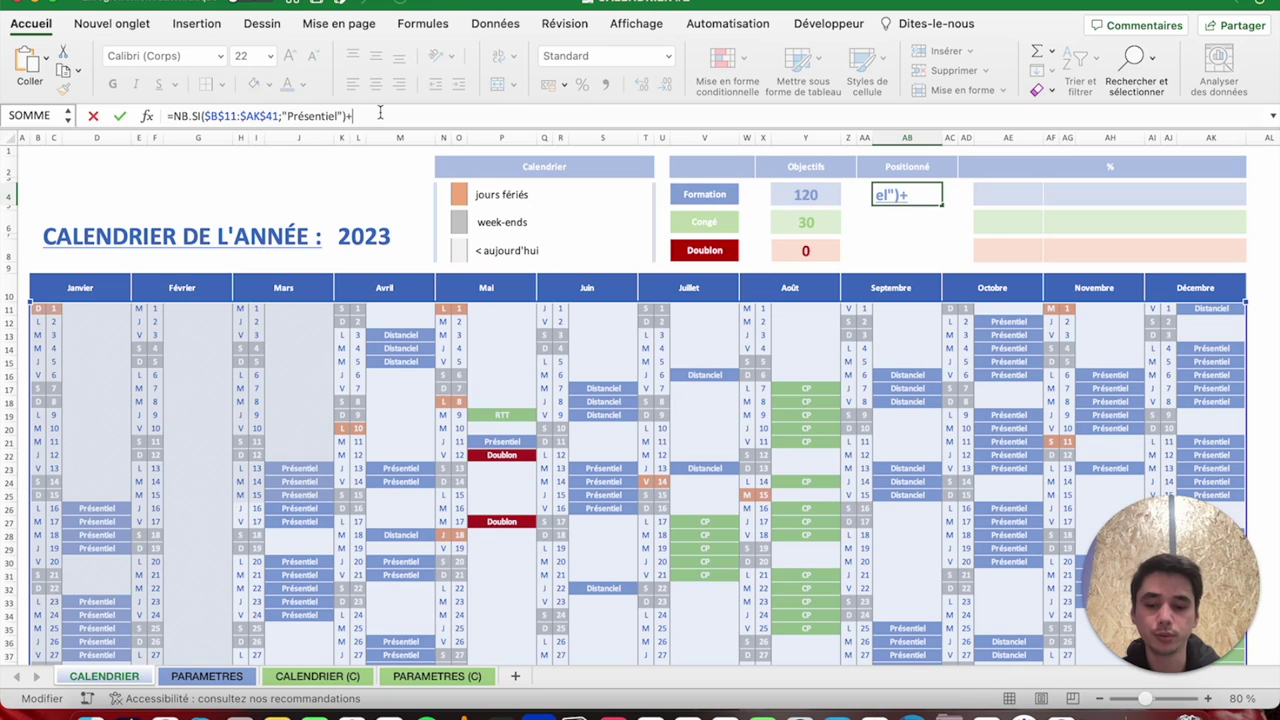
text(NB.SI($B$11:$AK$41;"Présentiel"))
click(468, 117)
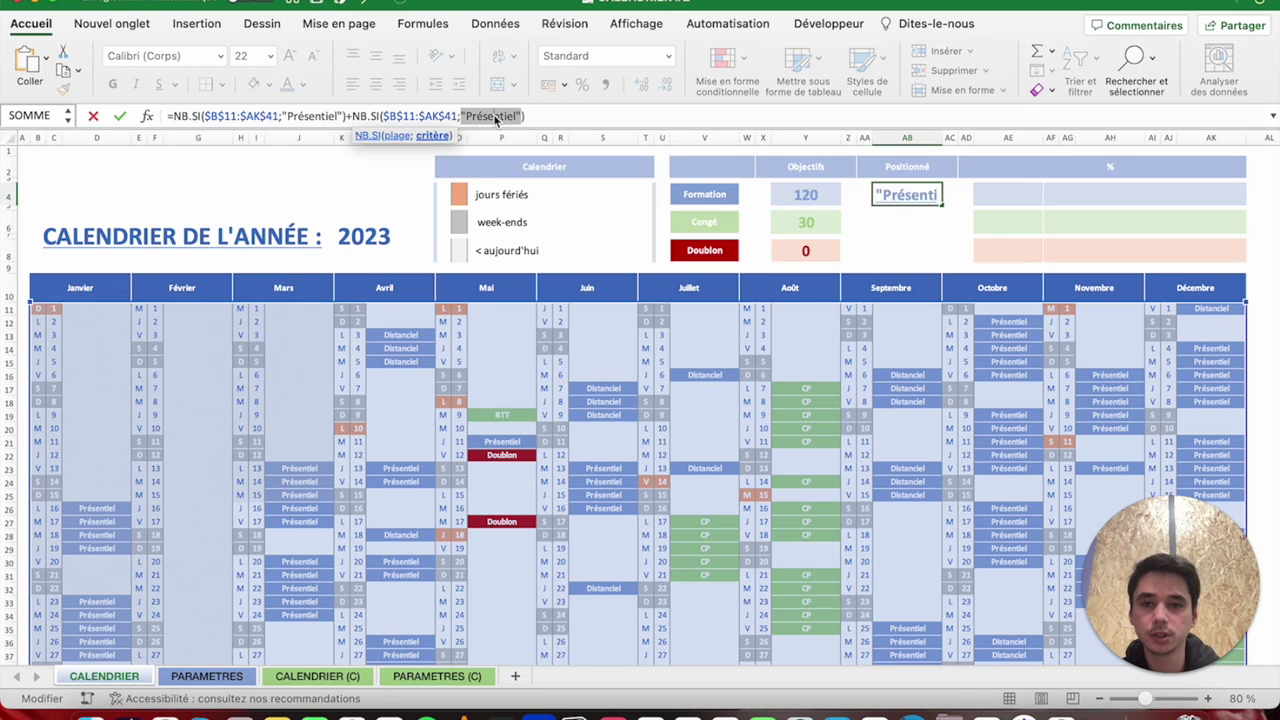
drag(468, 117, 515, 118)
text(Distanc)
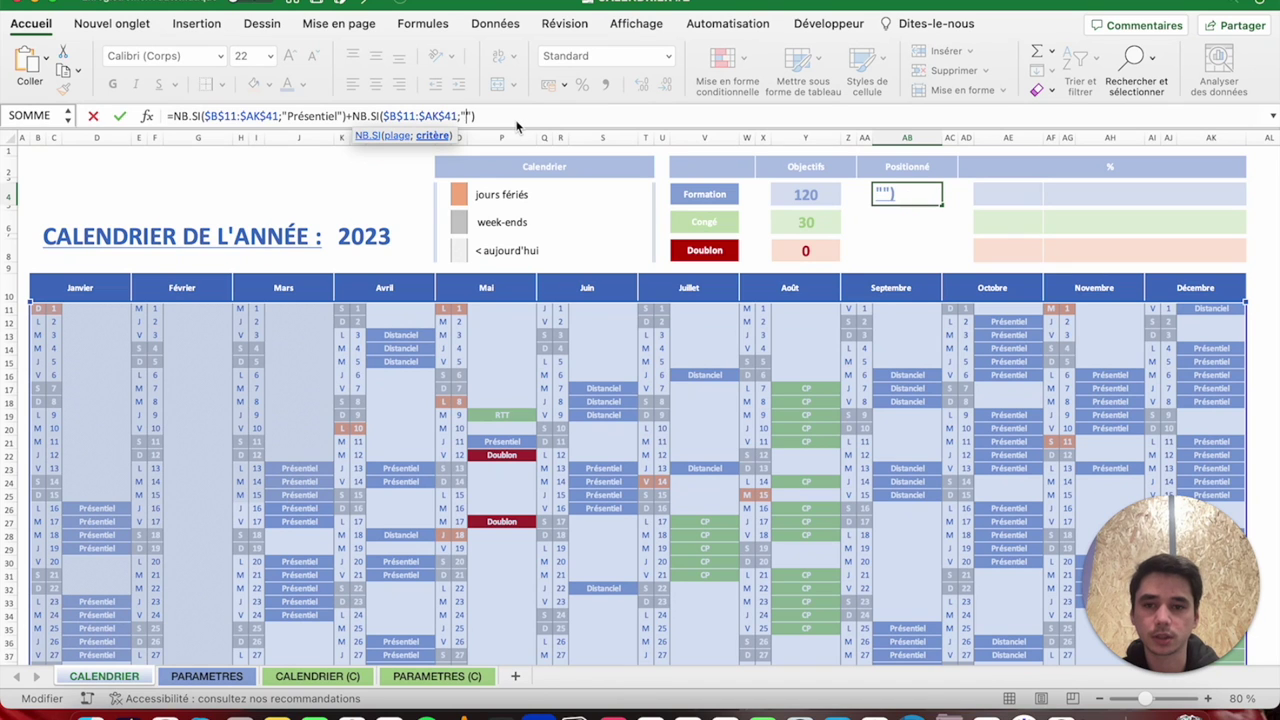
text(iel)
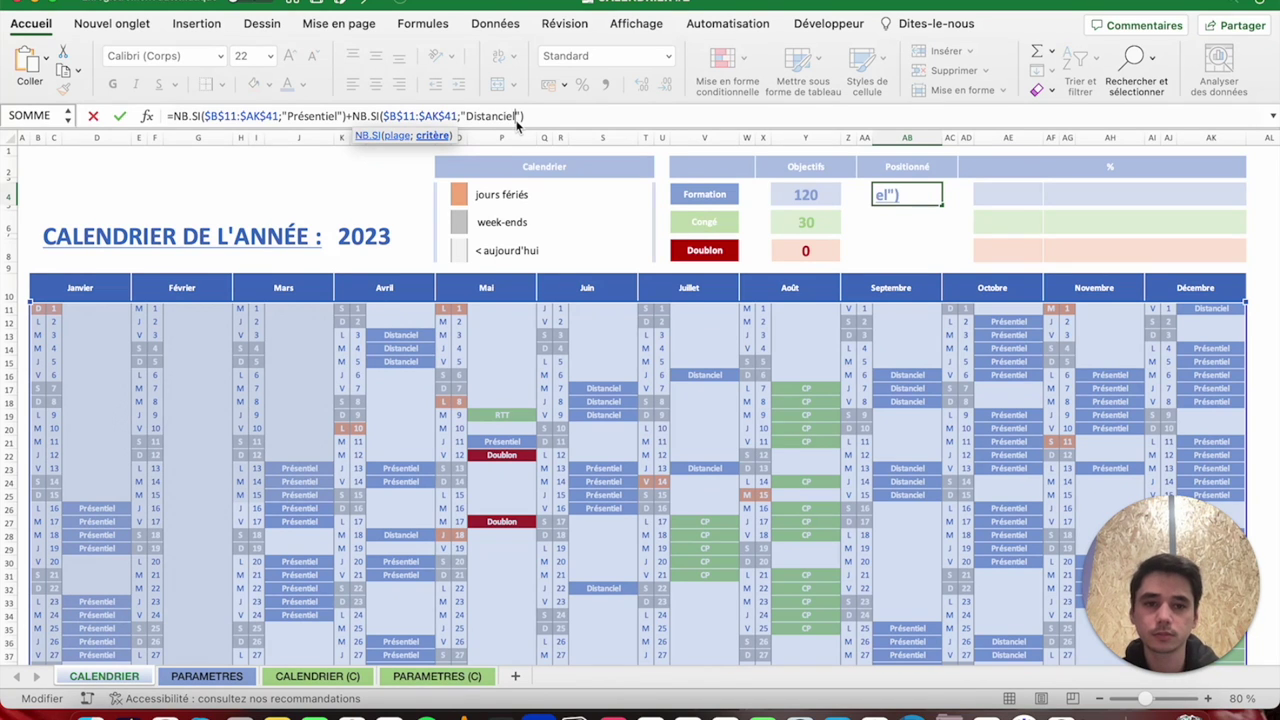
key(Return)
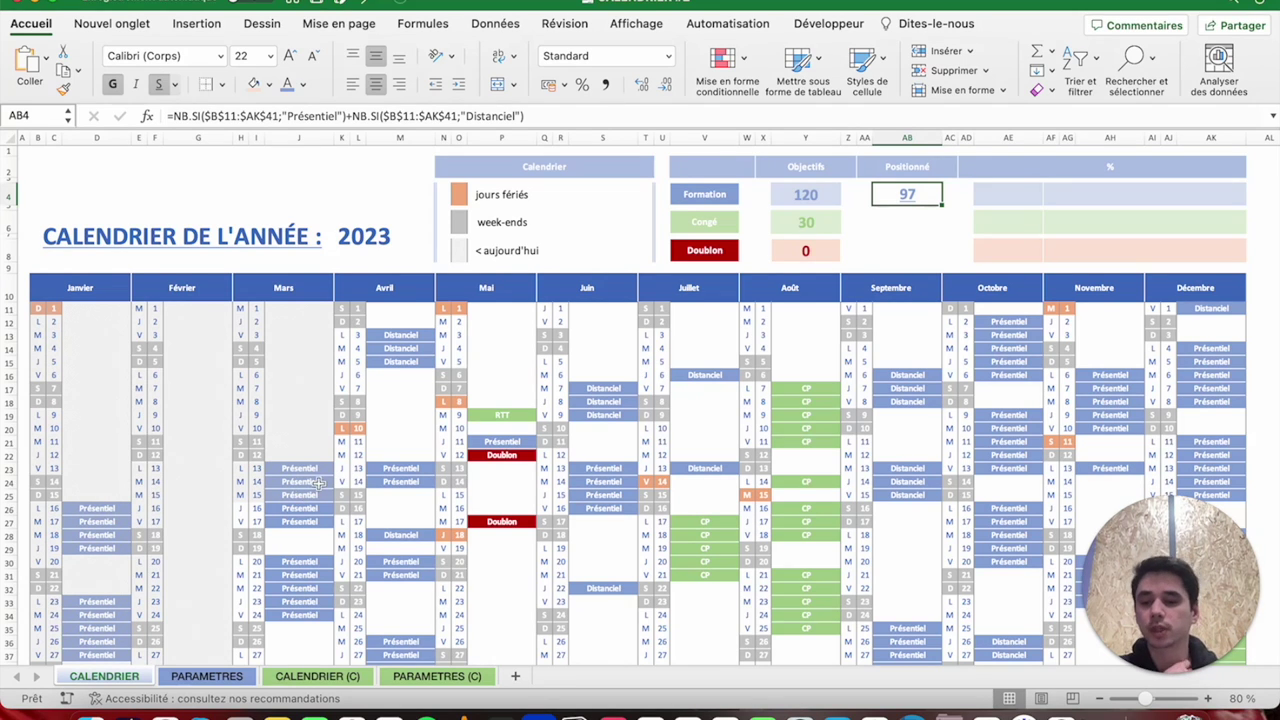
click(894, 231)
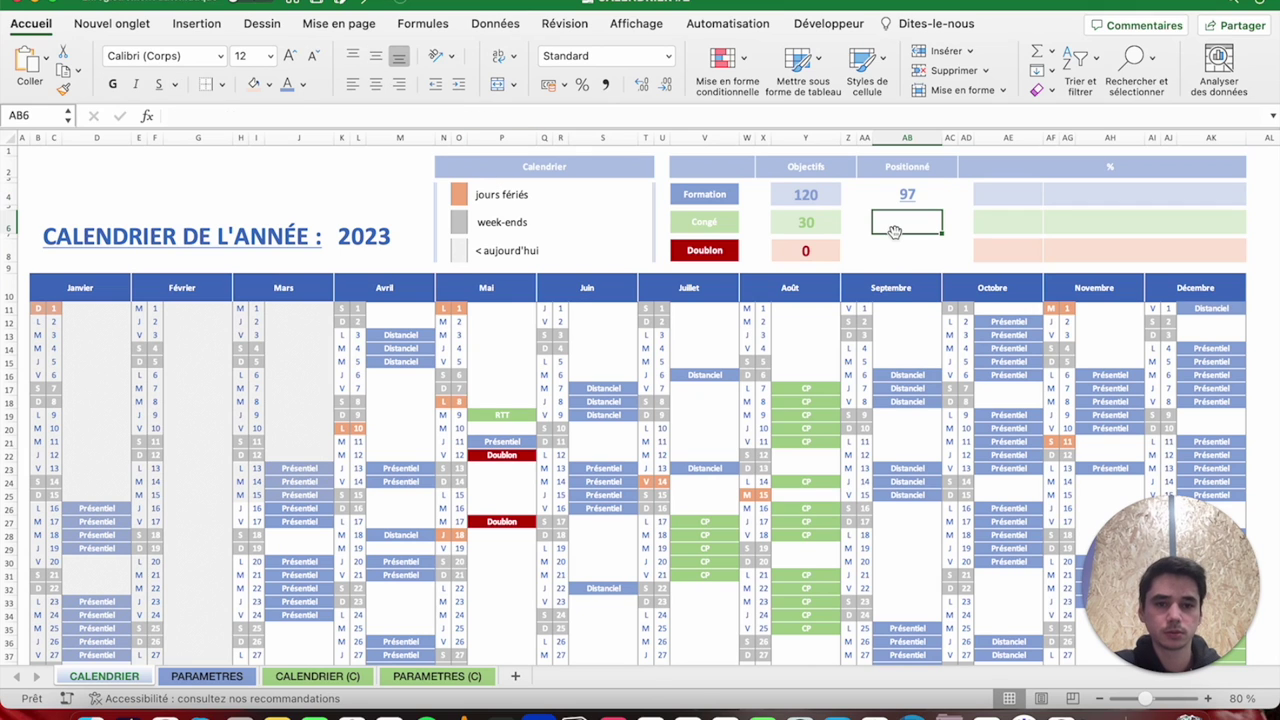
Copy the Formation count formula into the Congé and Doublon Positionné cells.
click(898, 194)
key(cmd+c)
click(898, 222)
key(cmd+v)
click(897, 252)
key(super+v)
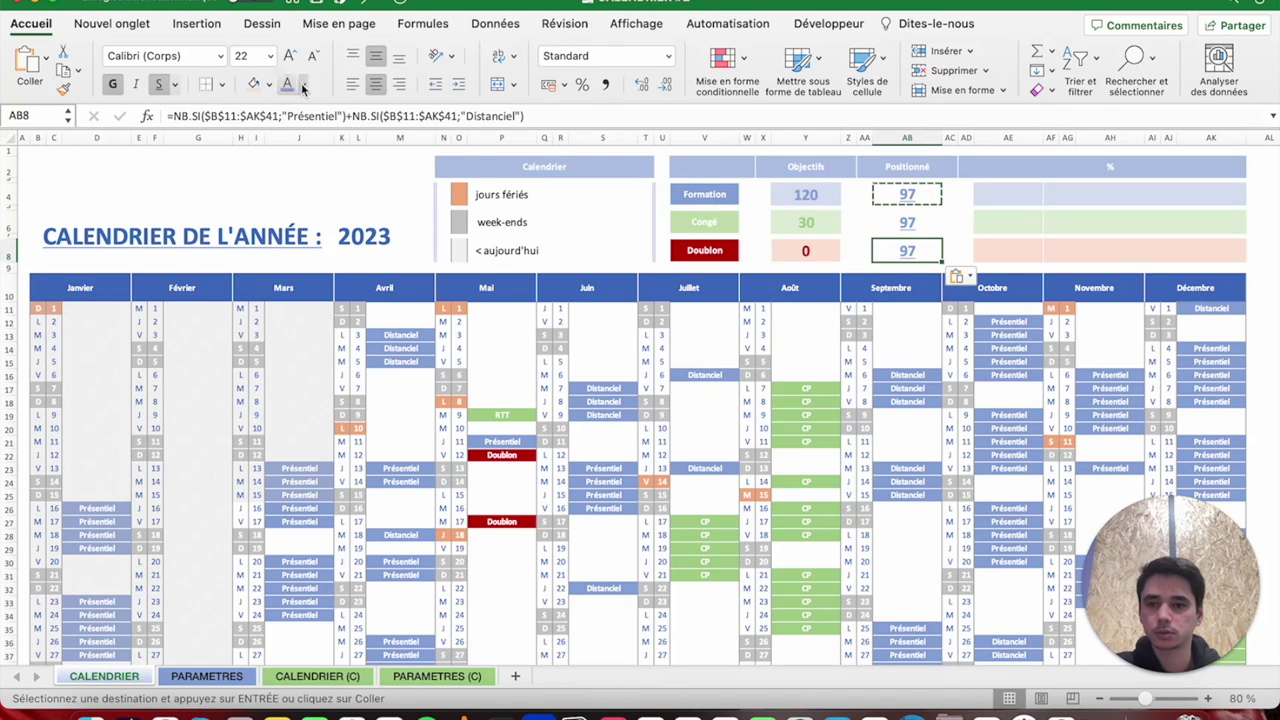
Colour the Doublon count text red and the Congé count text green.
click(303, 86)
click(295, 286)
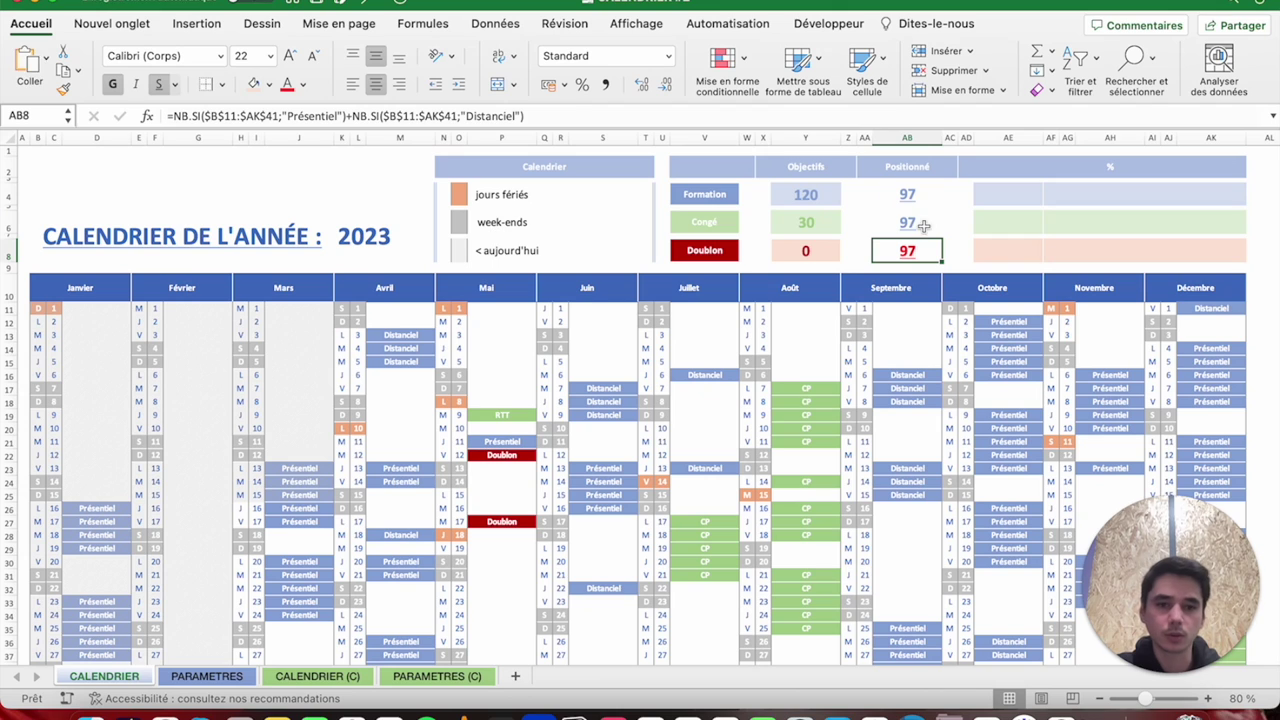
click(808, 252)
click(907, 251)
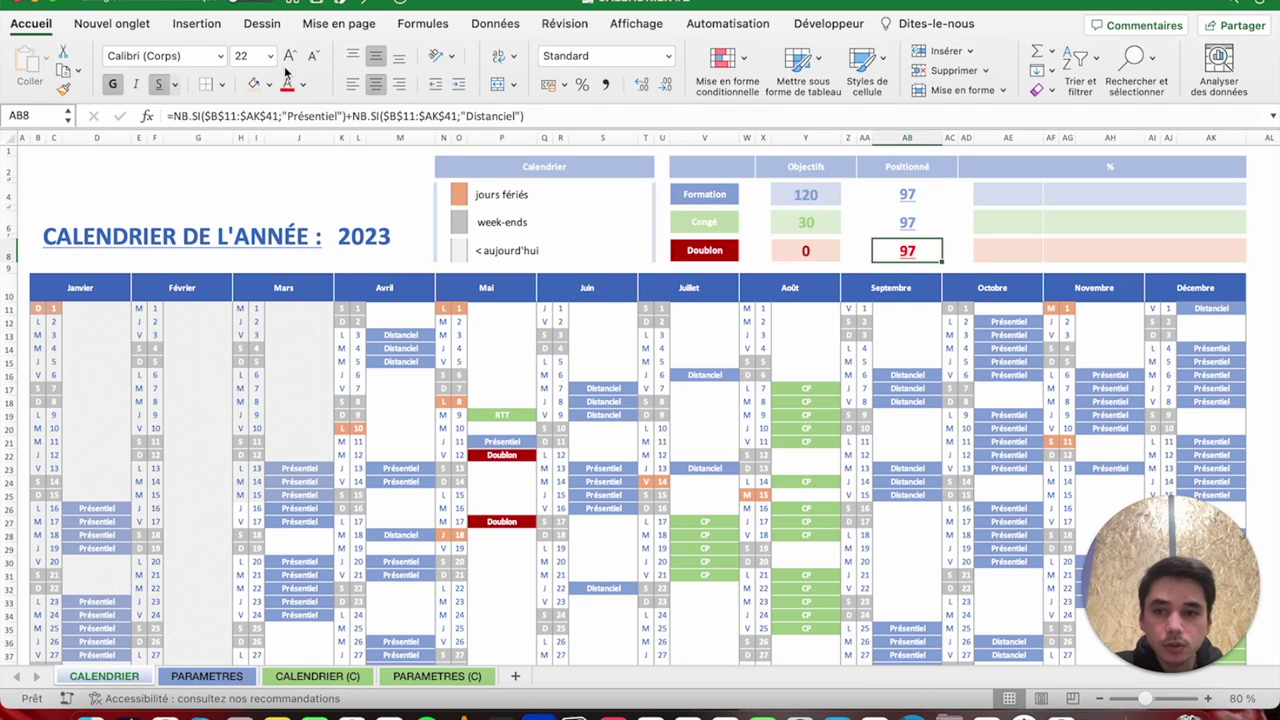
click(303, 85)
click(293, 287)
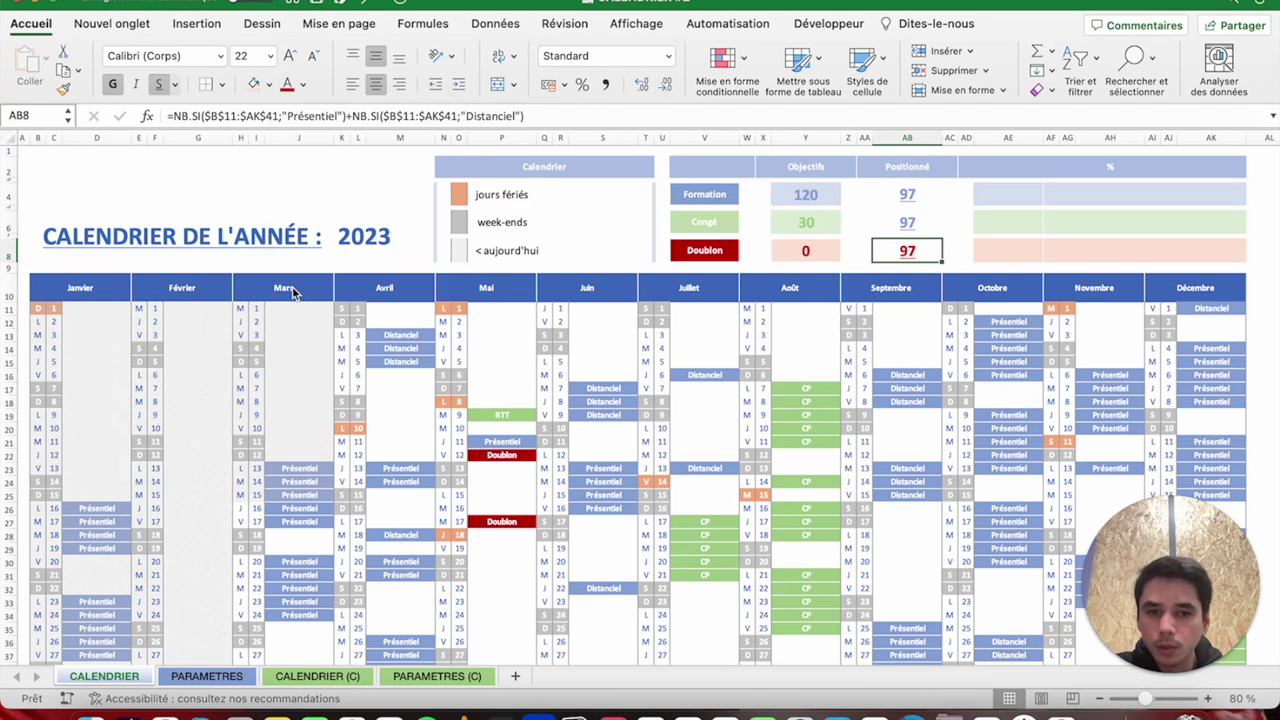
click(907, 222)
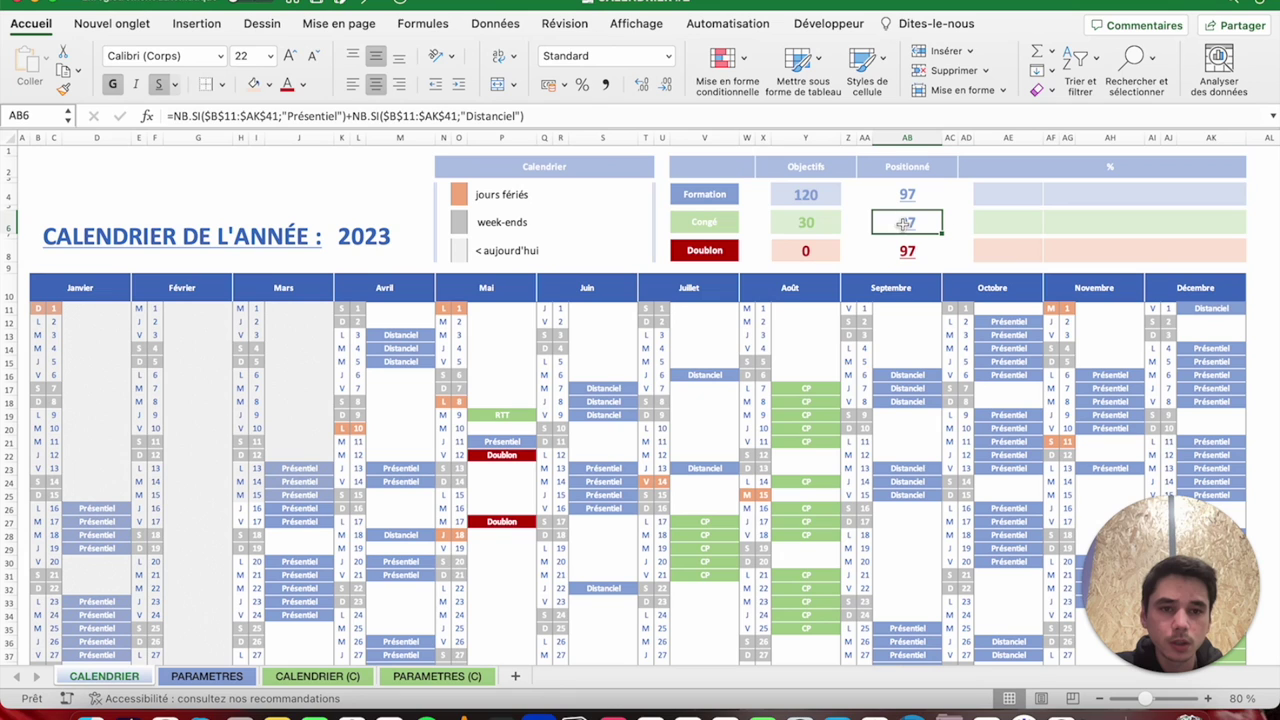
click(303, 85)
click(436, 220)
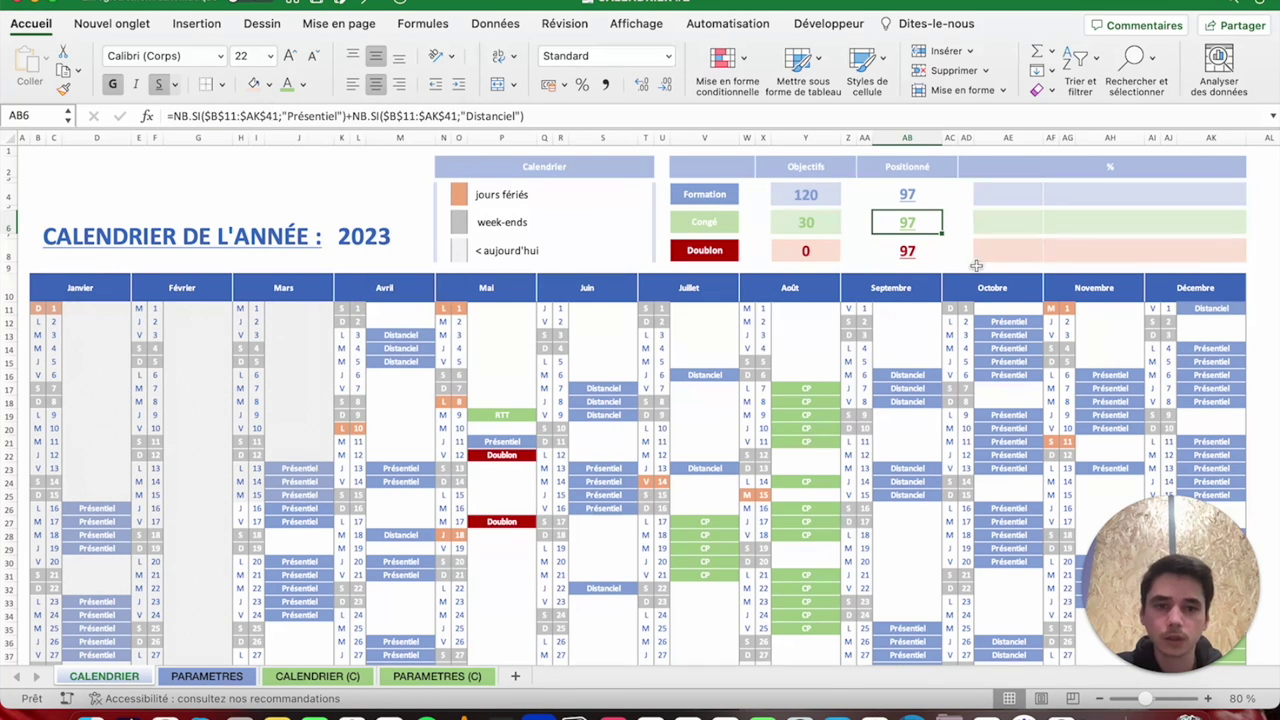
Clear the copied Congé and Doublon counts, keeping their colours.
key(Delete)
click(907, 250)
key(Delete)
key(Up)
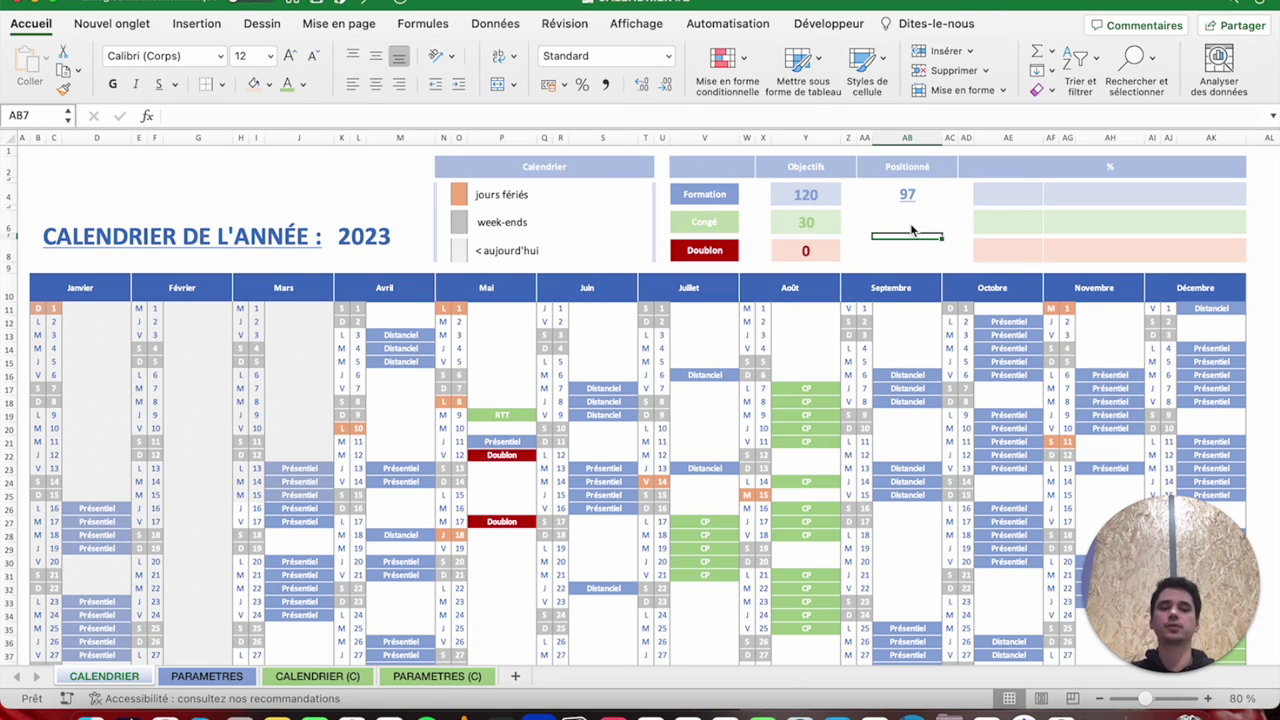
click(912, 228)
Enter an NB.SI count of CP days over $B$11:$AK$41 in AB6.
text(=)
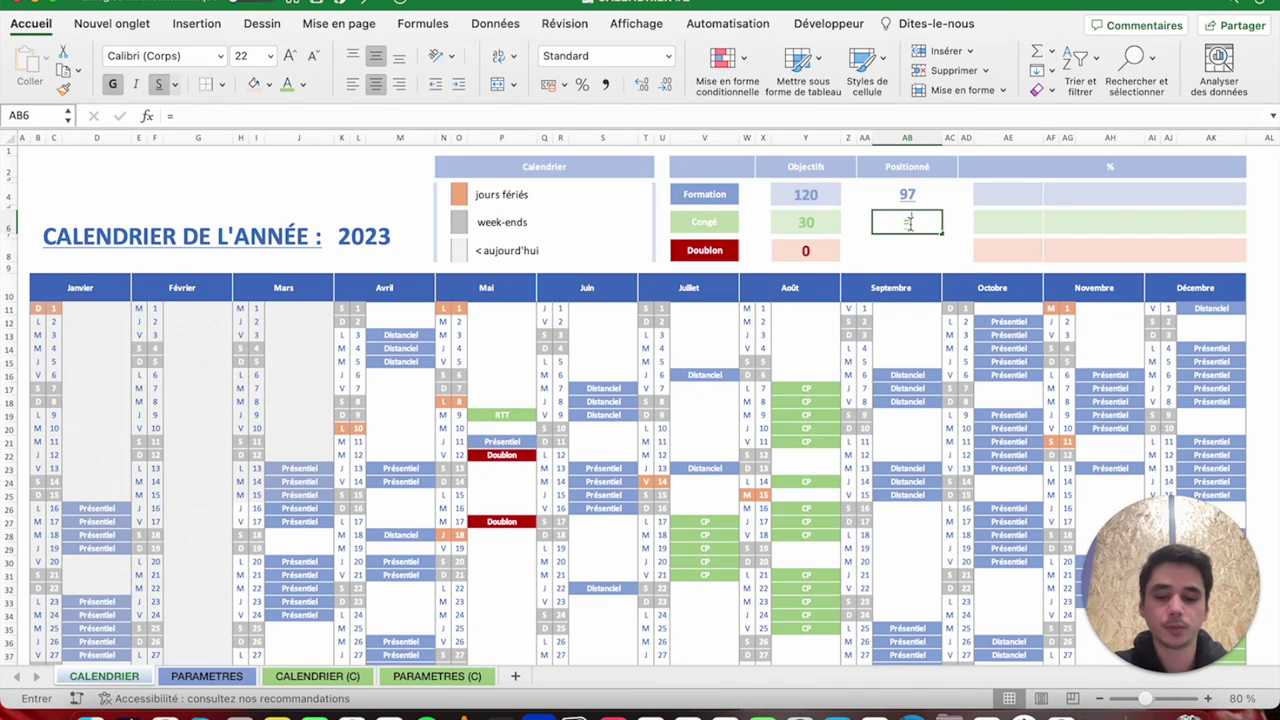
text(NB.SI()
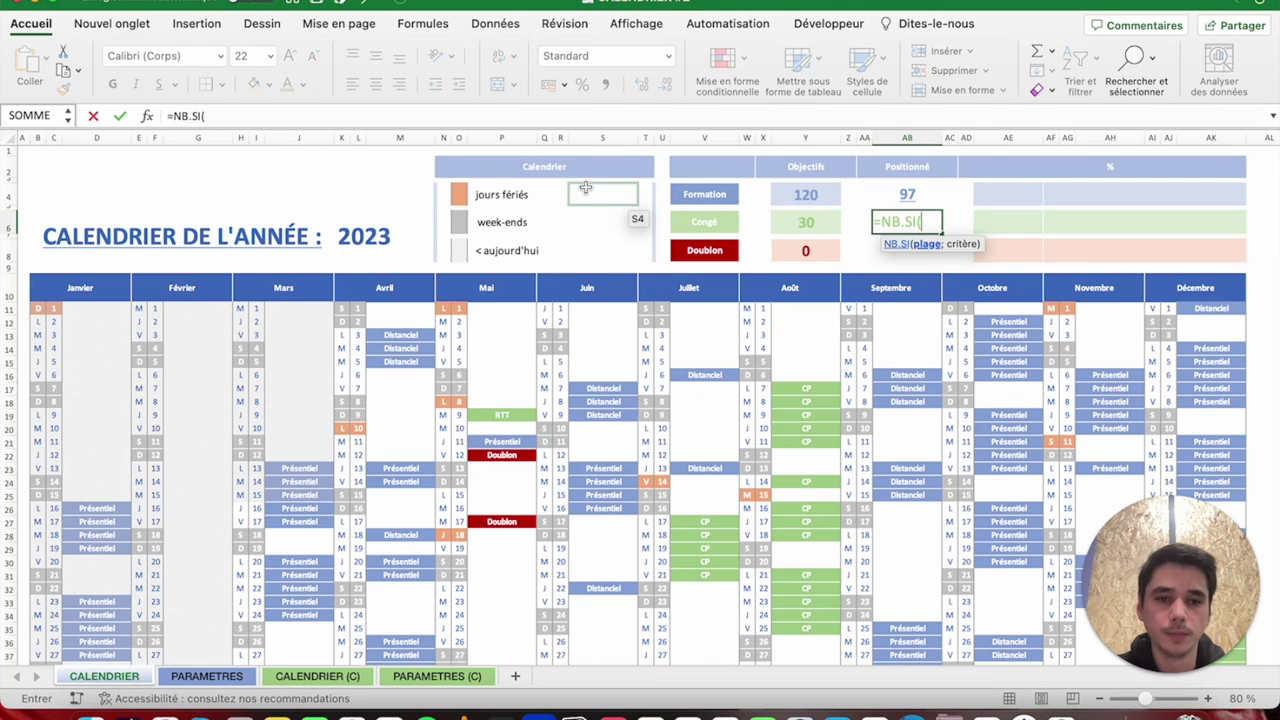
click(40, 308)
key(ctrl+shift+Right)
key(ctrl+shift+Down)
key(F4)
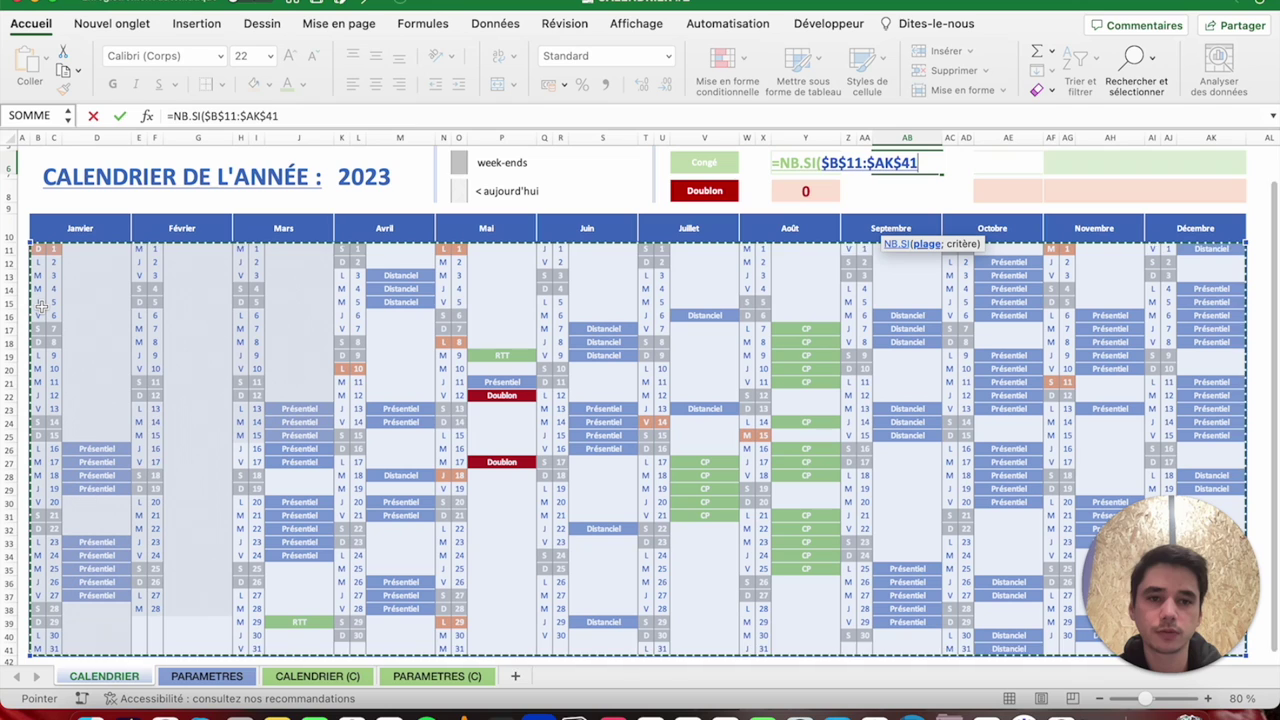
text(;"CP)
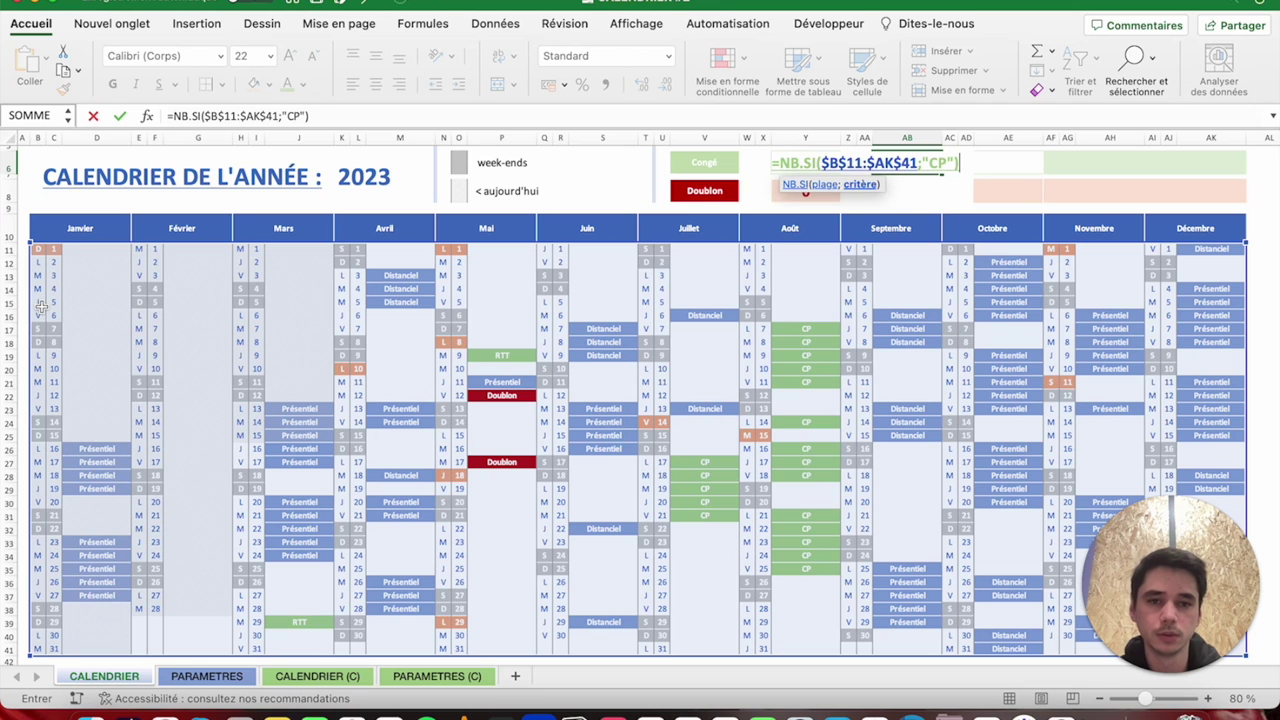
key(Return)
key(Up)
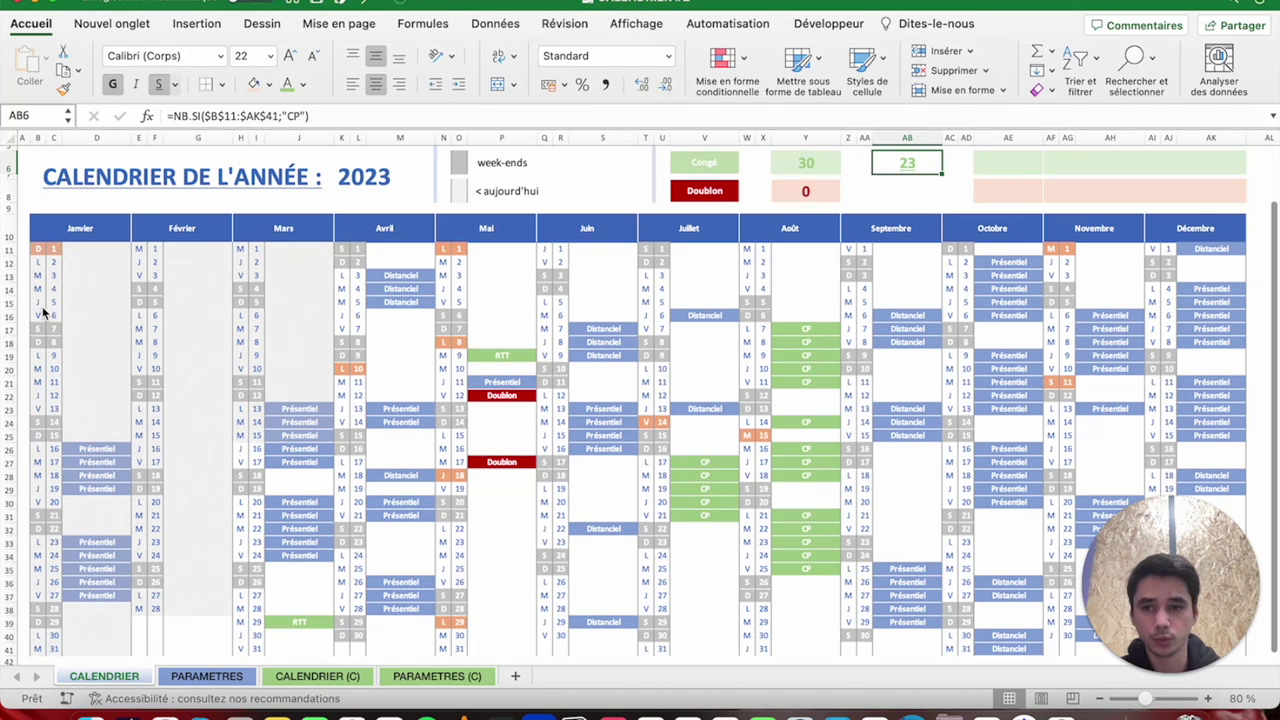
Add NB.SI terms for RTT and AM so the Congé count totals 25.
drag(338, 115, 172, 115)
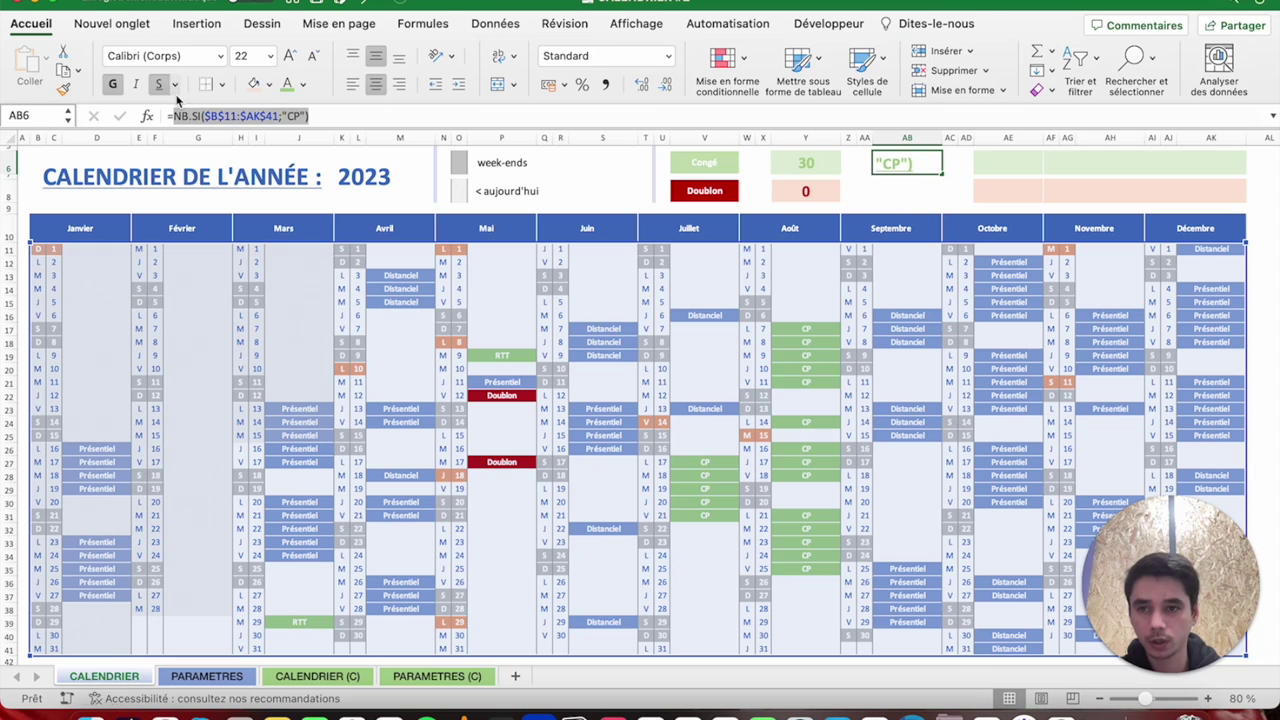
click(324, 115)
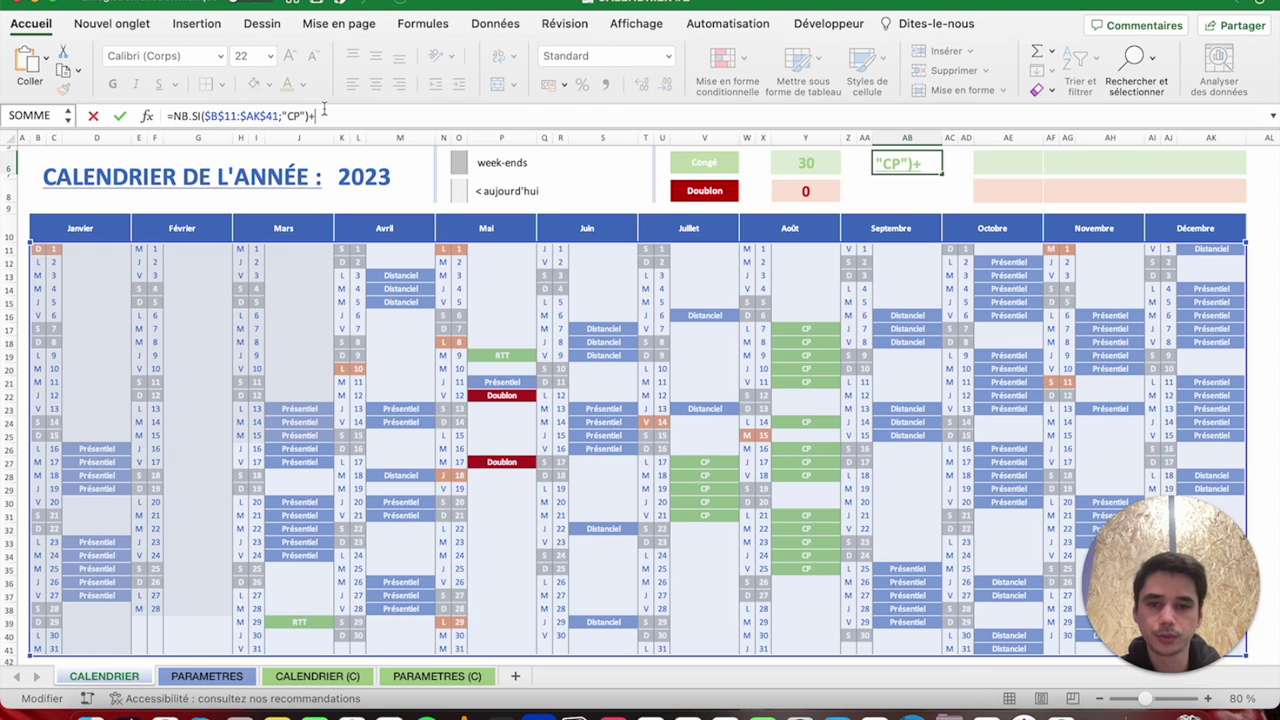
text(NB.SI($B$11:$AK$41;"CP"))
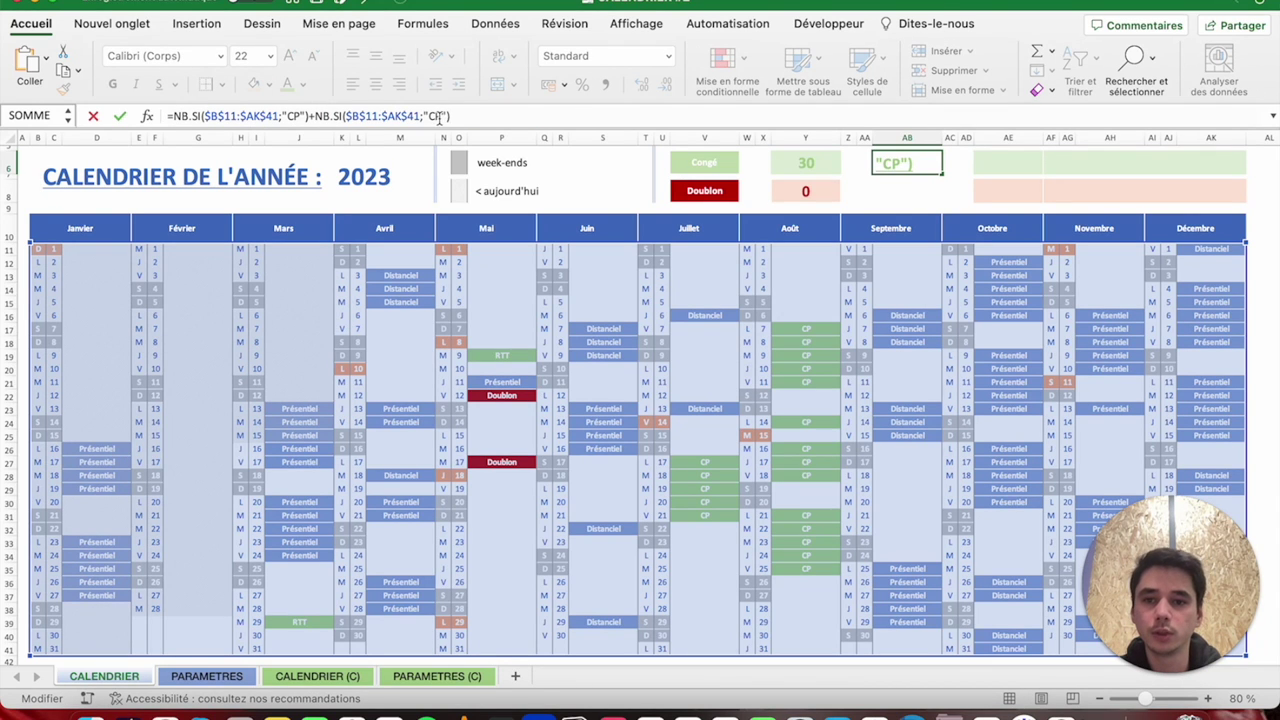
click(438, 116)
key(BackSpace)
key(BackSpace)
text(RTT)
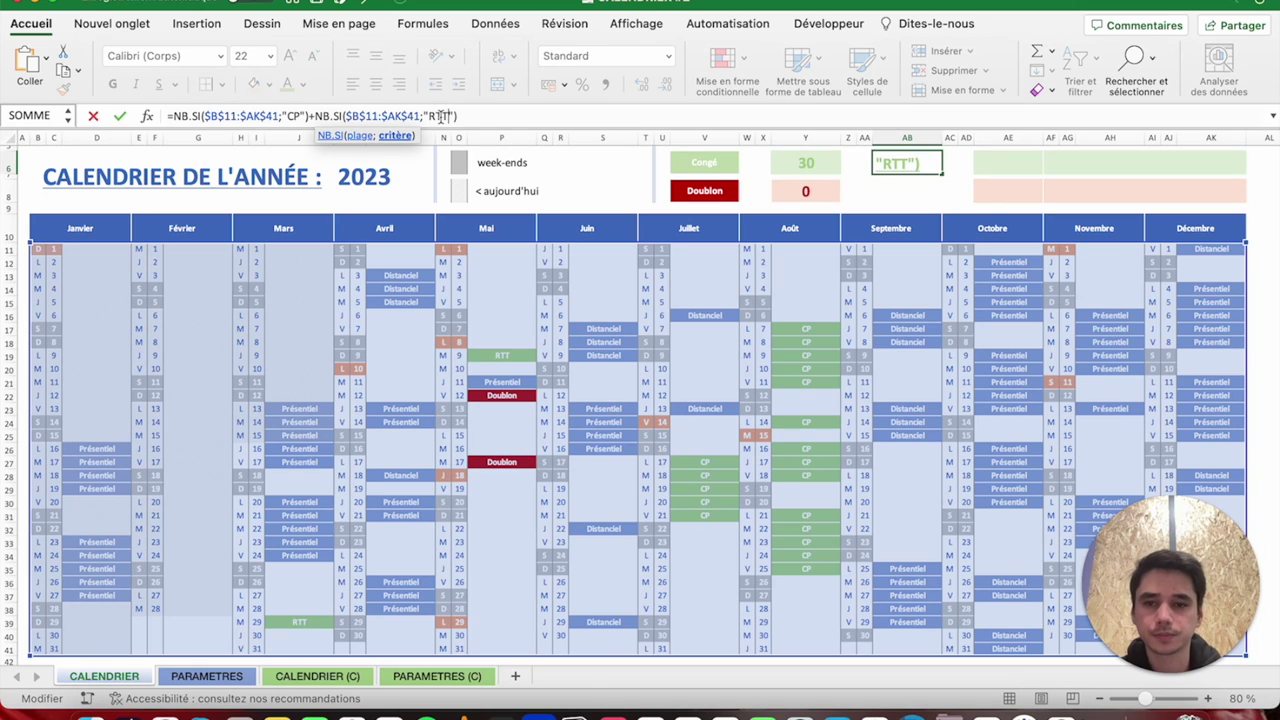
click(484, 115)
text(+)
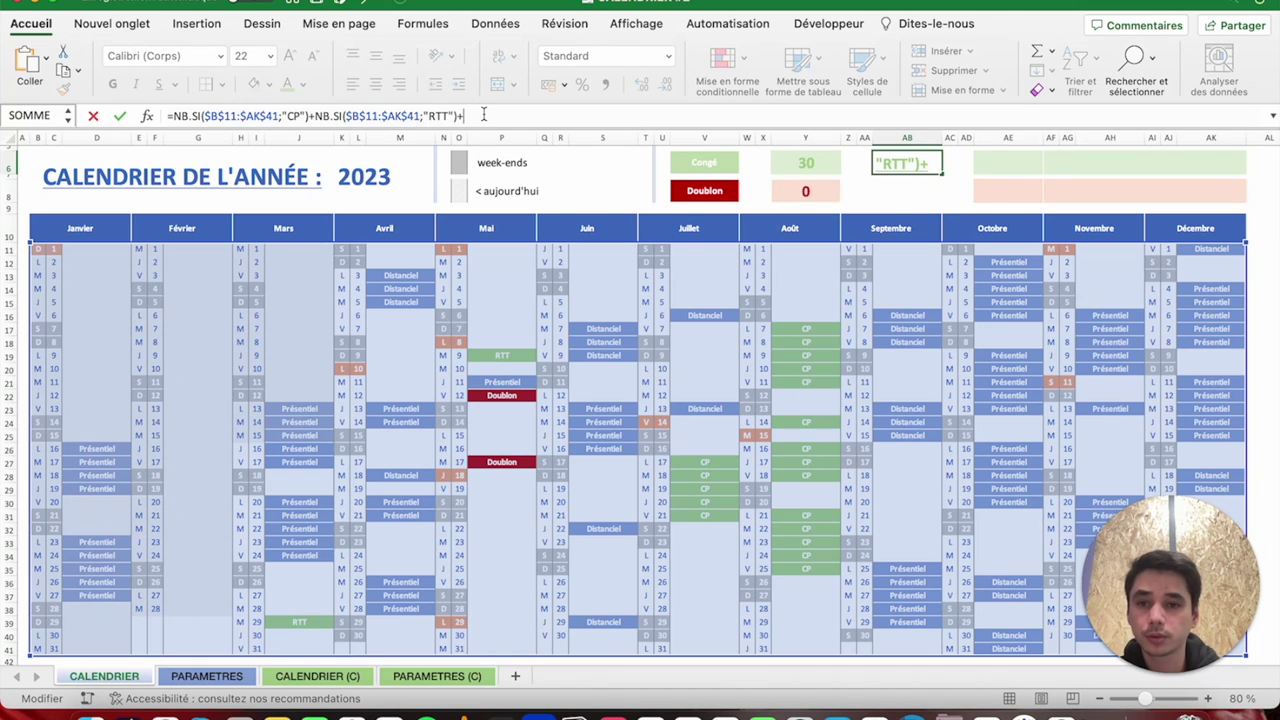
text(NB.SI($B$11:$AK$41;"CP"))
click(587, 117)
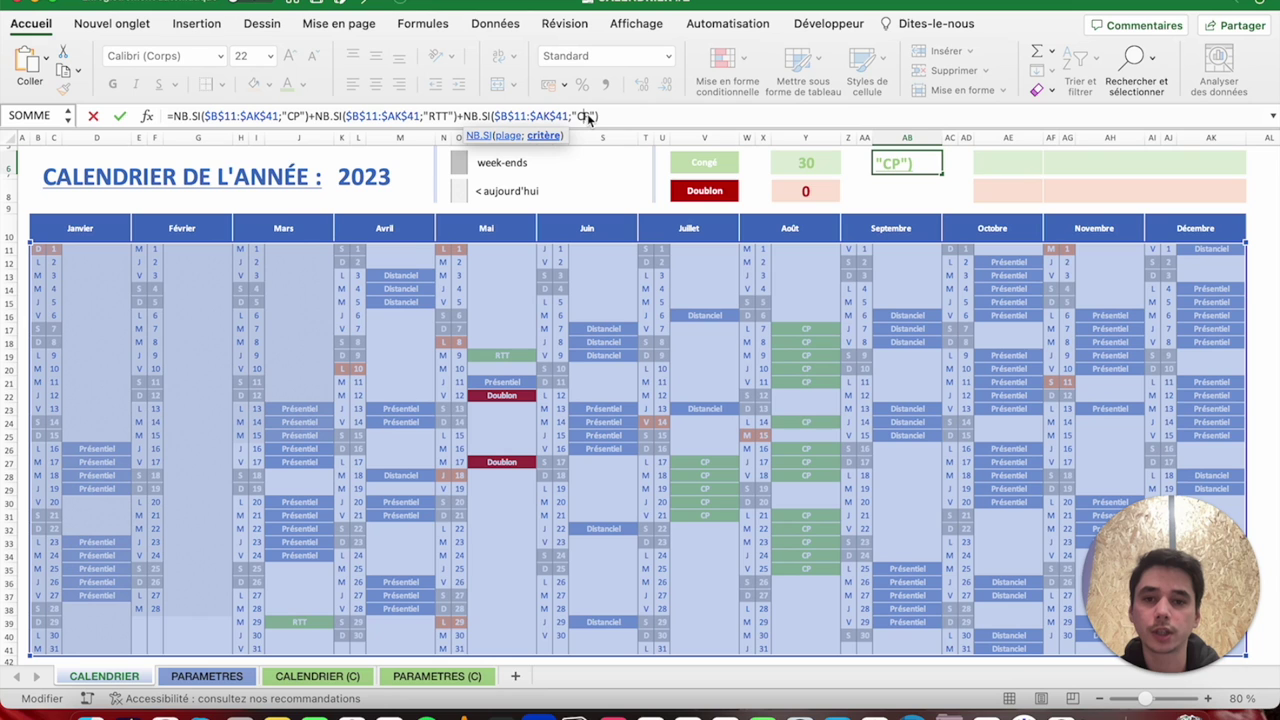
text(M)
key(Return)
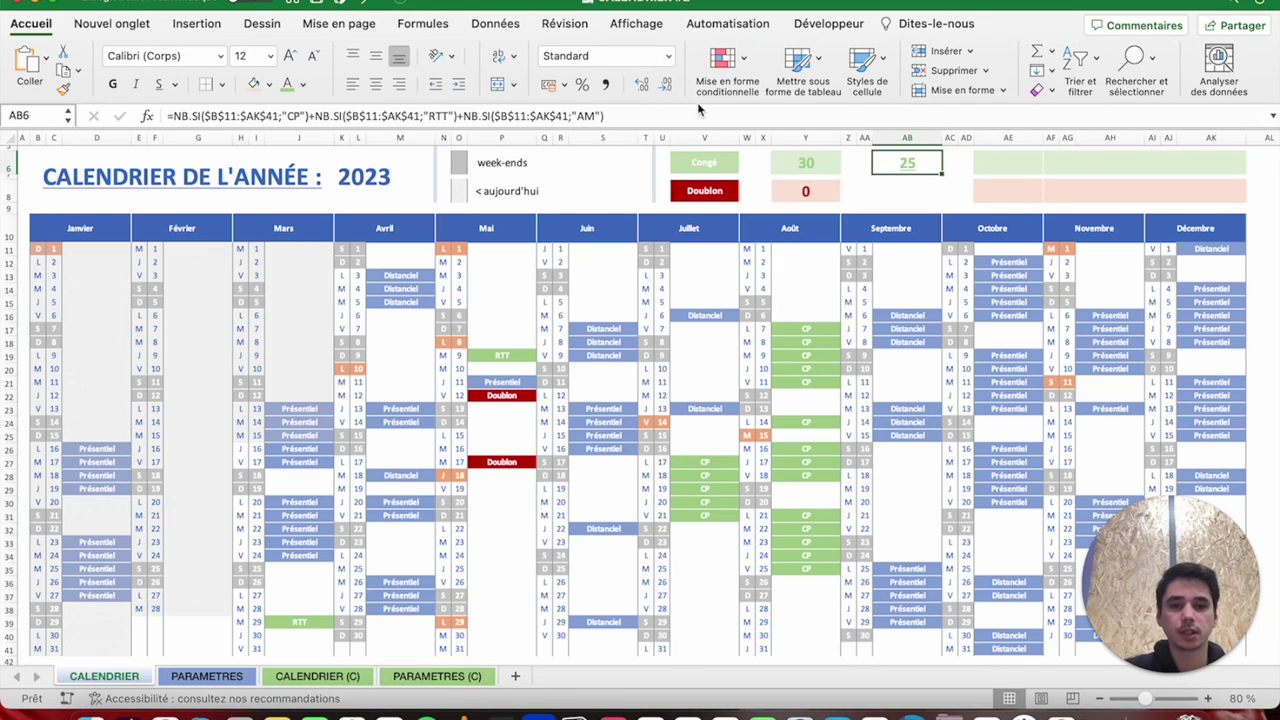
scroll(916, 251, up, 3)
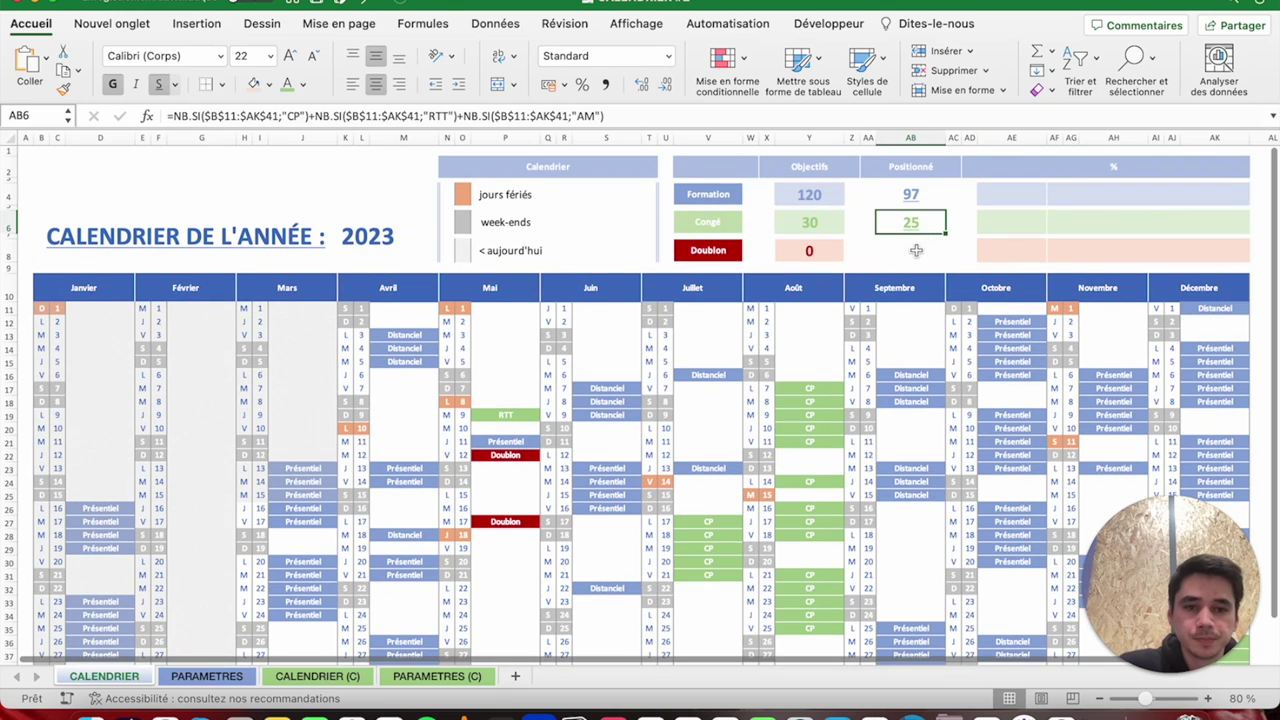
Enter =NB.SI($B$11:$AK$41;"Doublon") in AB8, showing 2 Doublon entries.
click(916, 251)
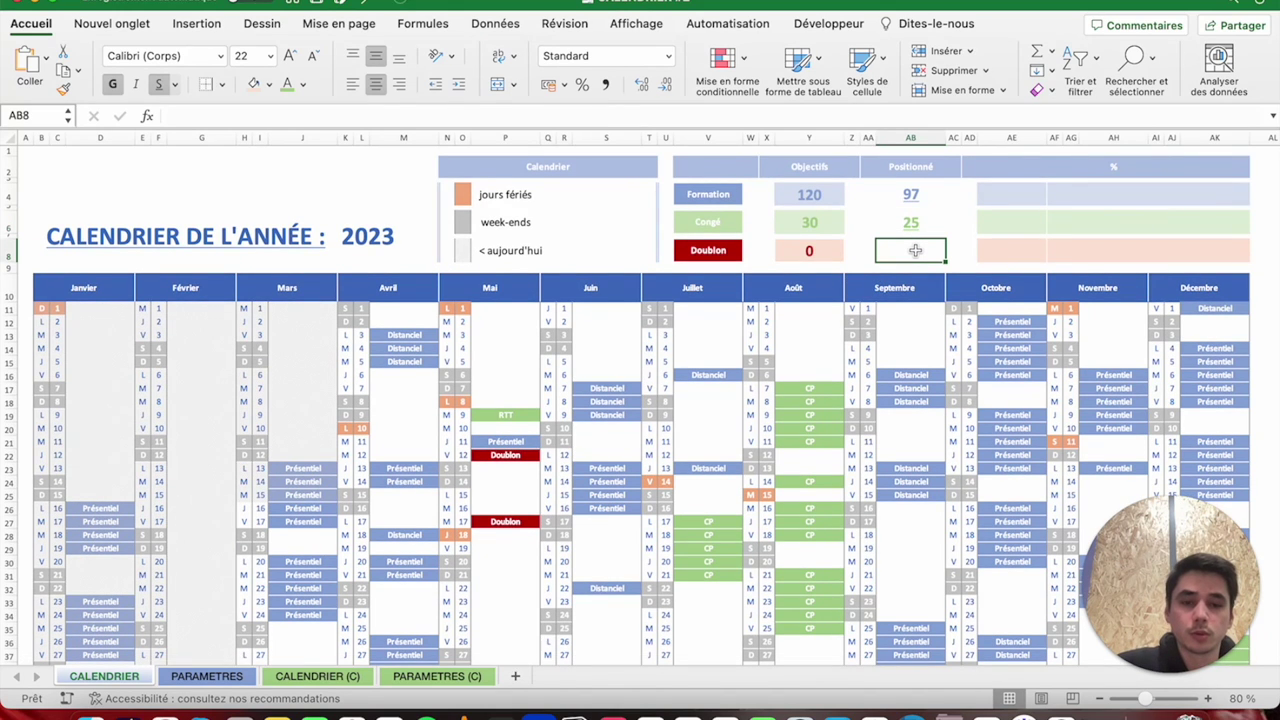
text(=)
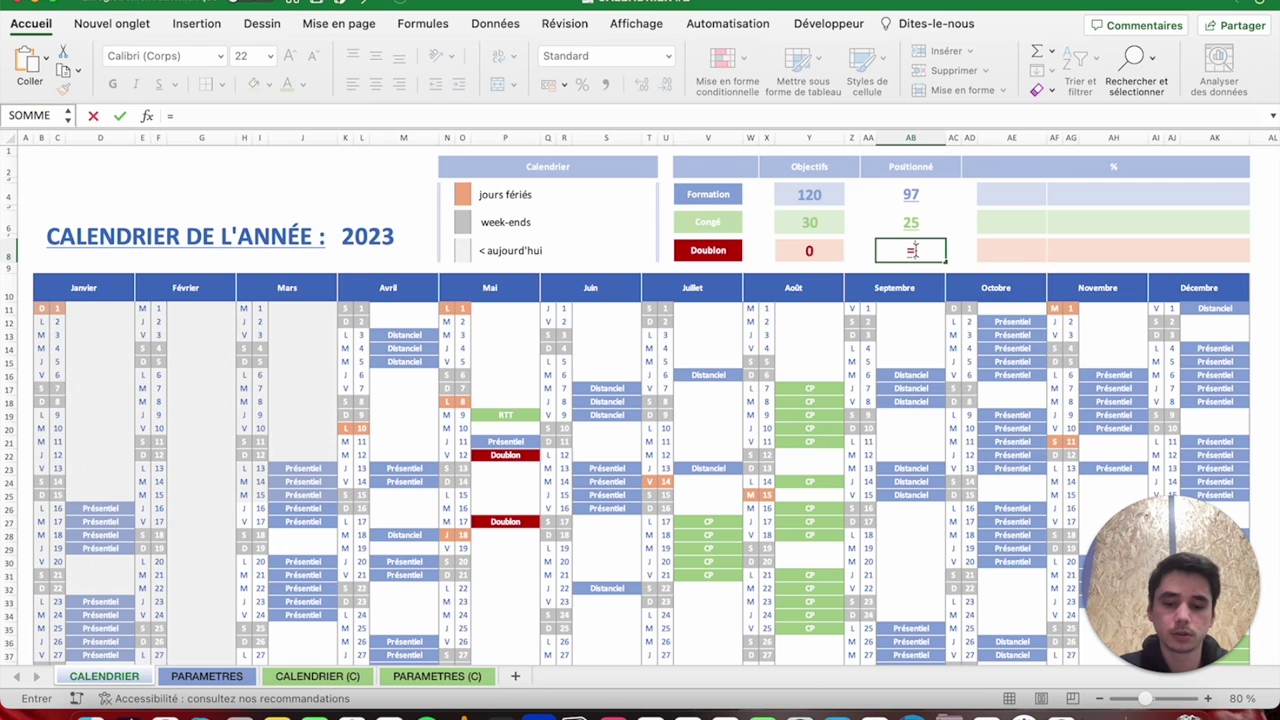
text(NB.SI()
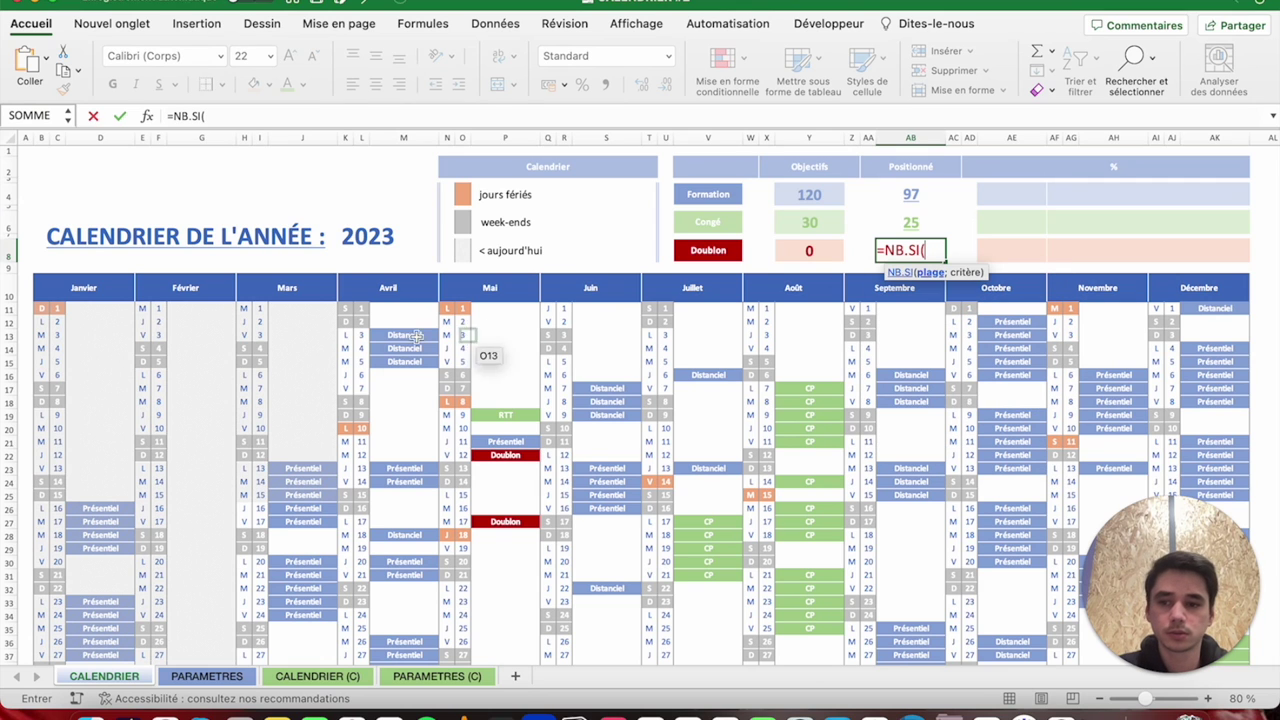
click(42, 307)
key(ctrl+shift+Down)
key(ctrl+shift+Right)
key(F4)
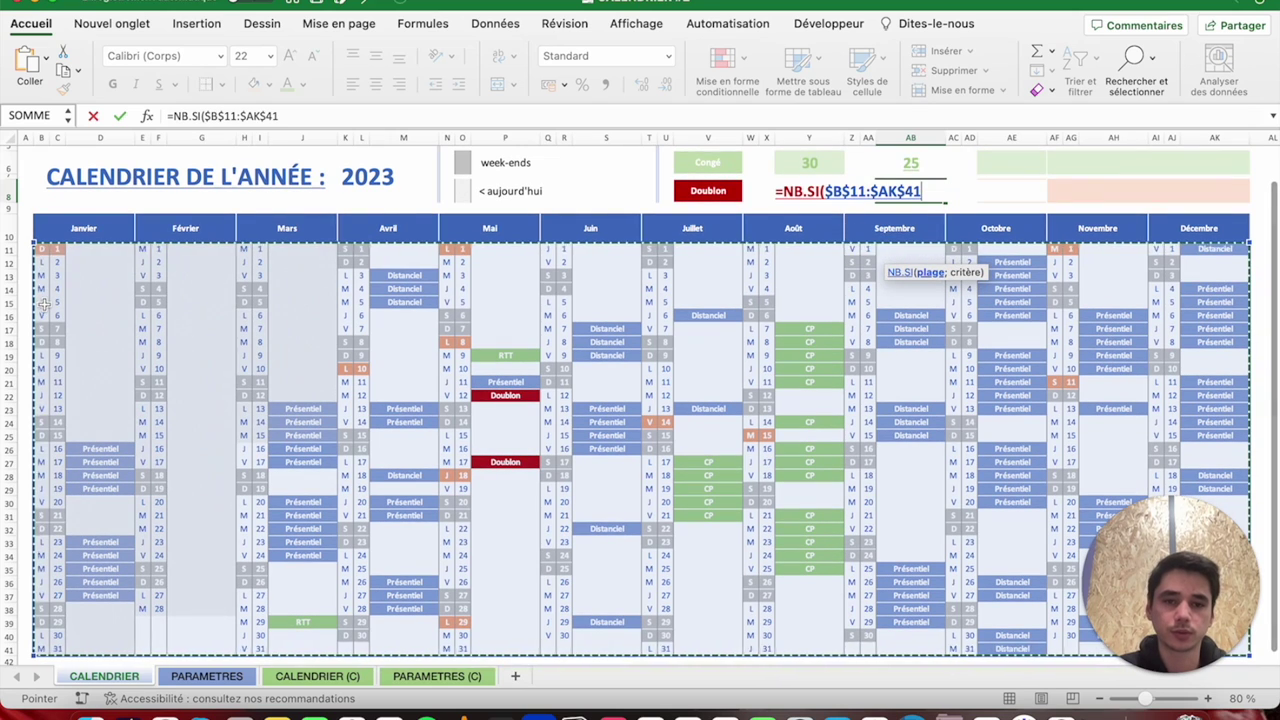
text(;)
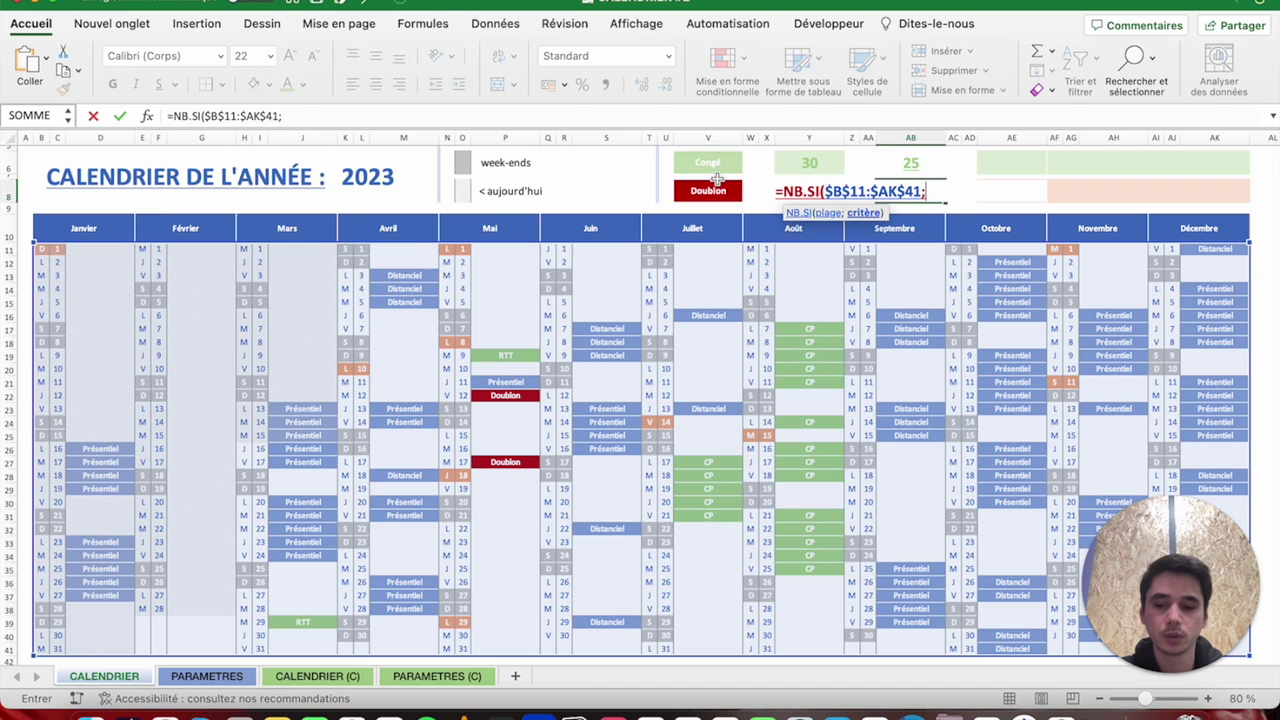
text("Doublon")
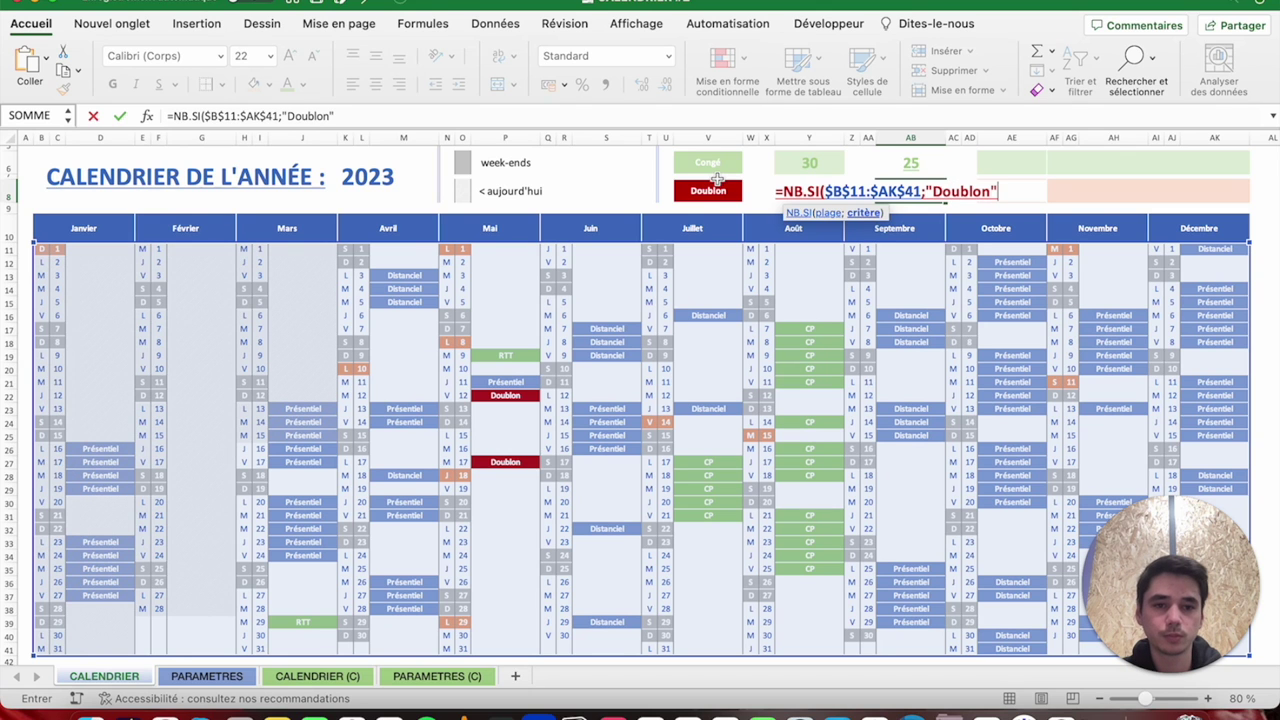
text())
key(Return)
click(910, 191)
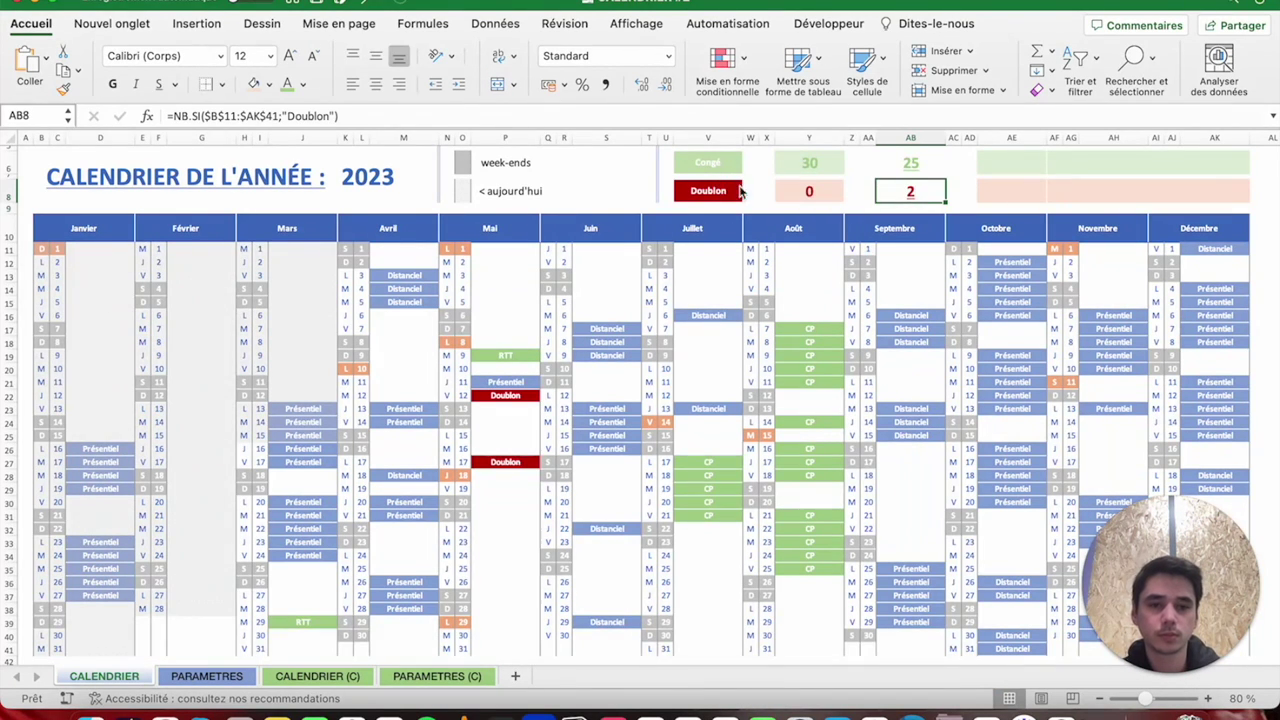
scroll(915, 200, up, 3)
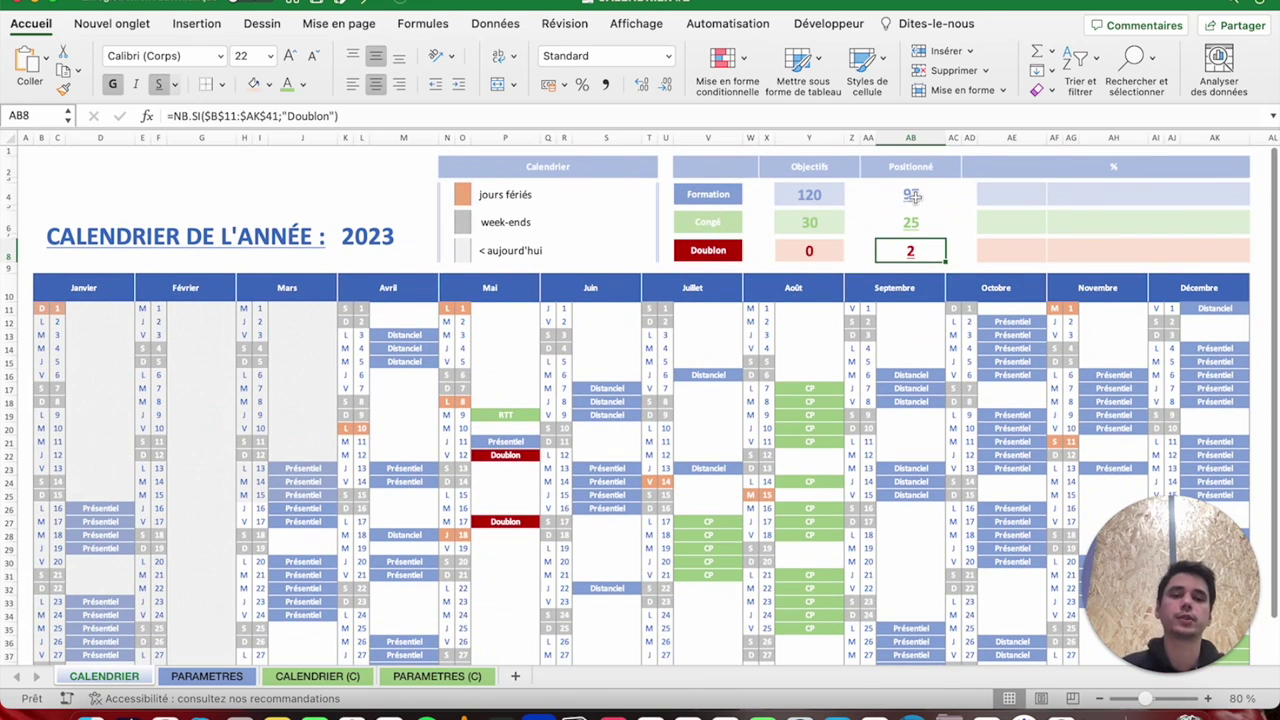
click(913, 219)
click(1008, 195)
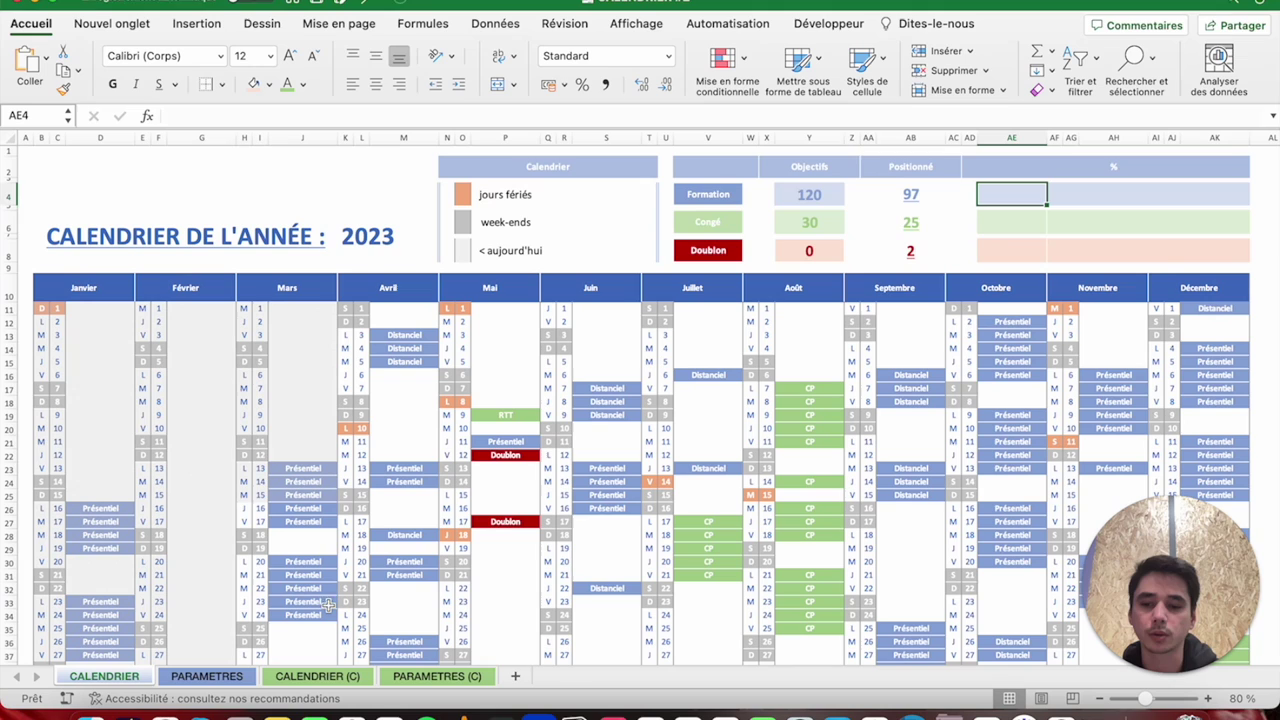
Enter a formula in AE8 referencing the Doublon count in AB8.
click(1009, 241)
key(Left)
key(Left)
key(Right)
key(Right)
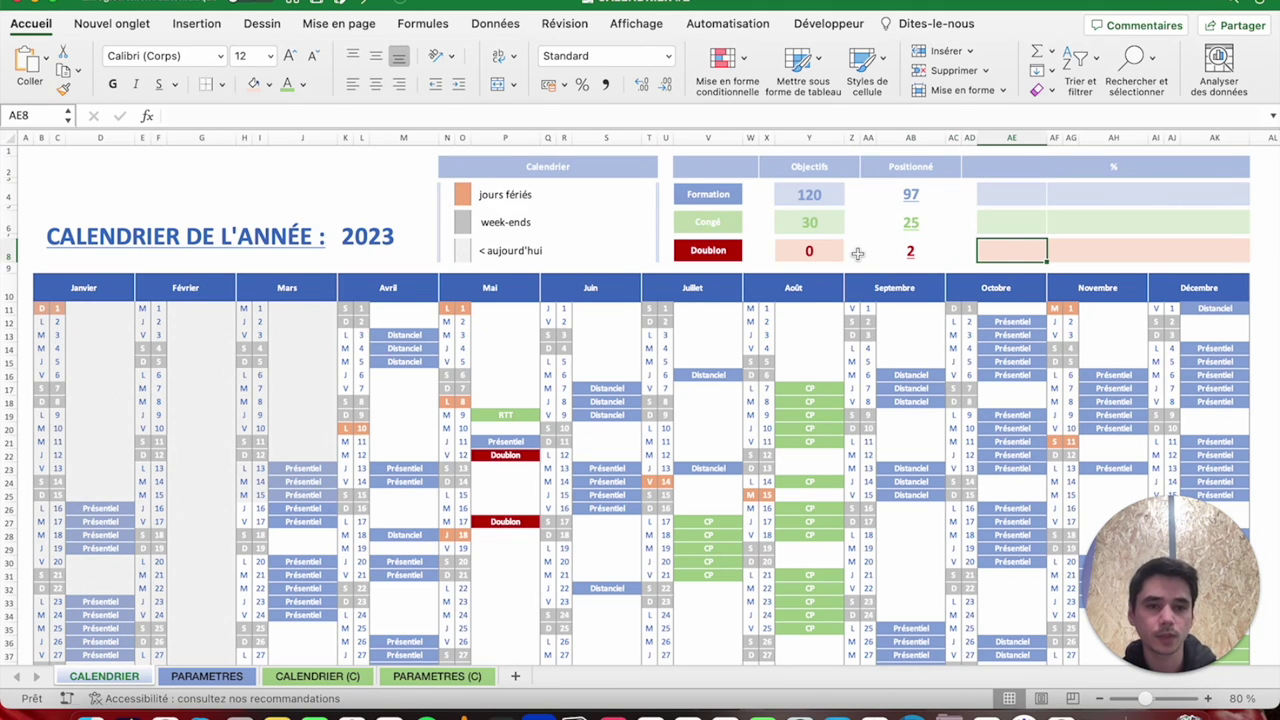
text(=)
key(Left)
key(Left)
key(Left)
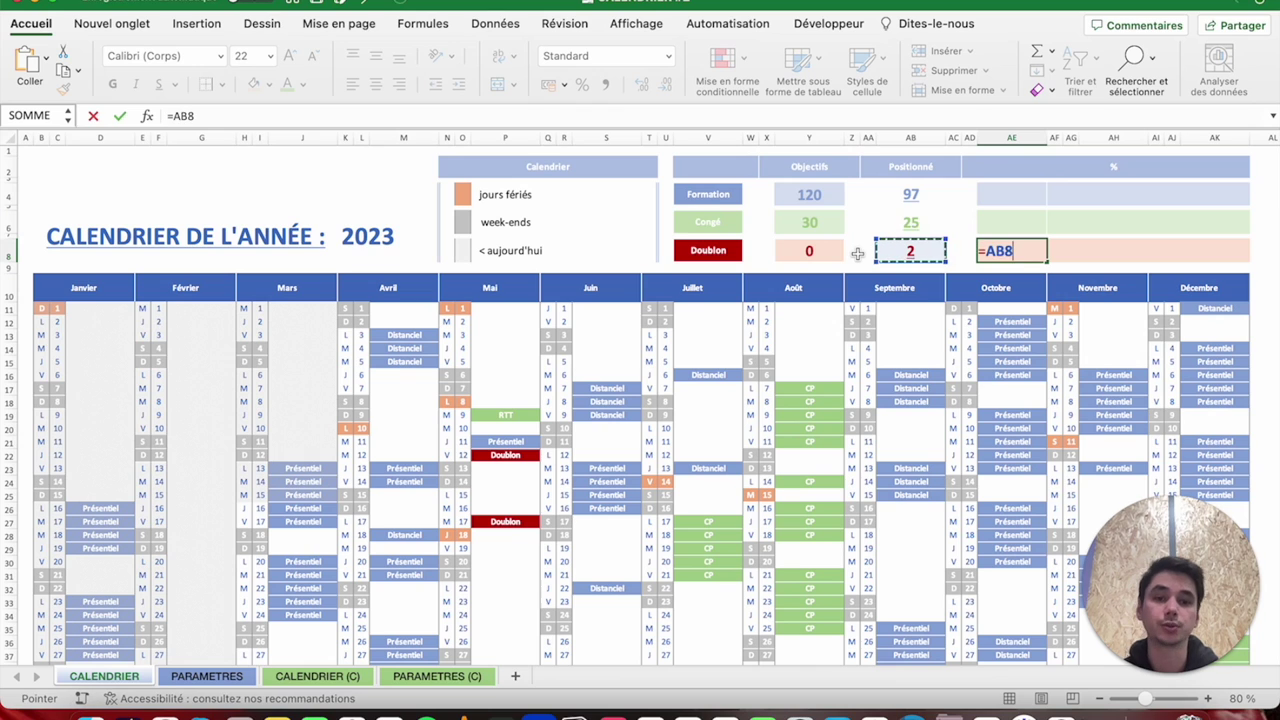
key(Return)
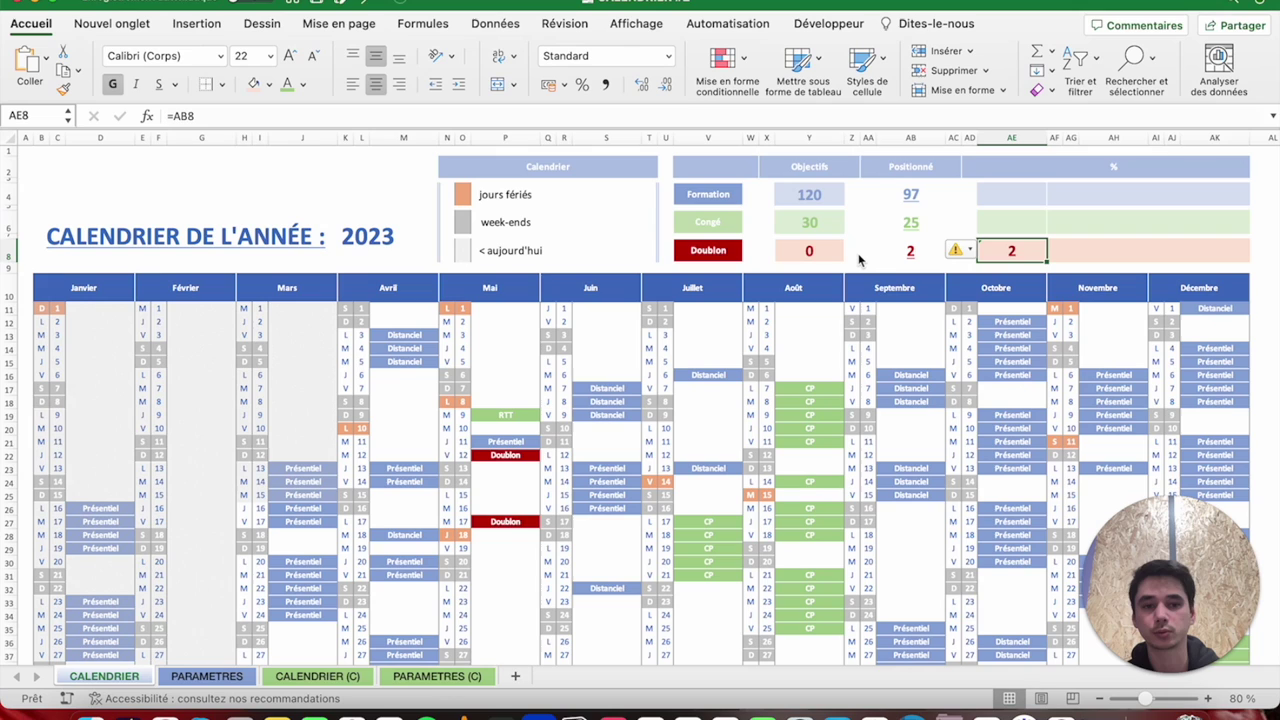
Enter =AB6/Y6 in AE6 for the Congé percentage.
key(Up)
key(Up)
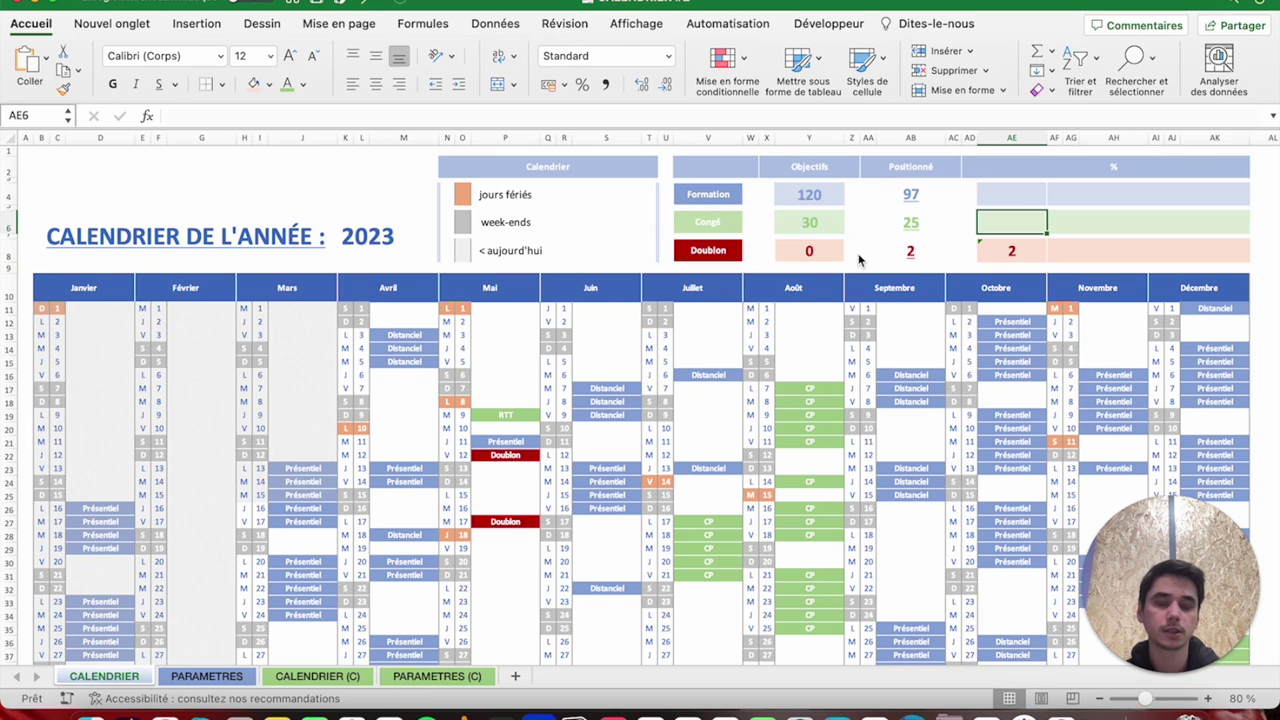
key(Down)
key(Down)
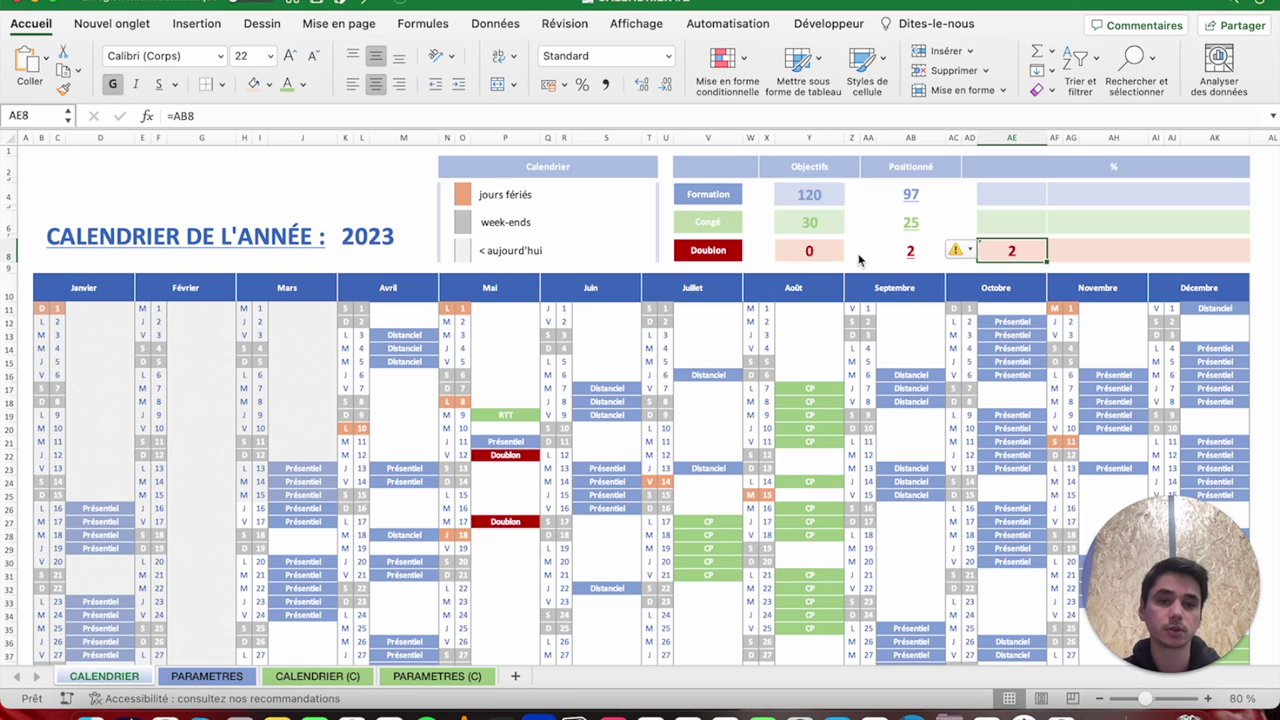
key(Left)
key(Left)
key(Left)
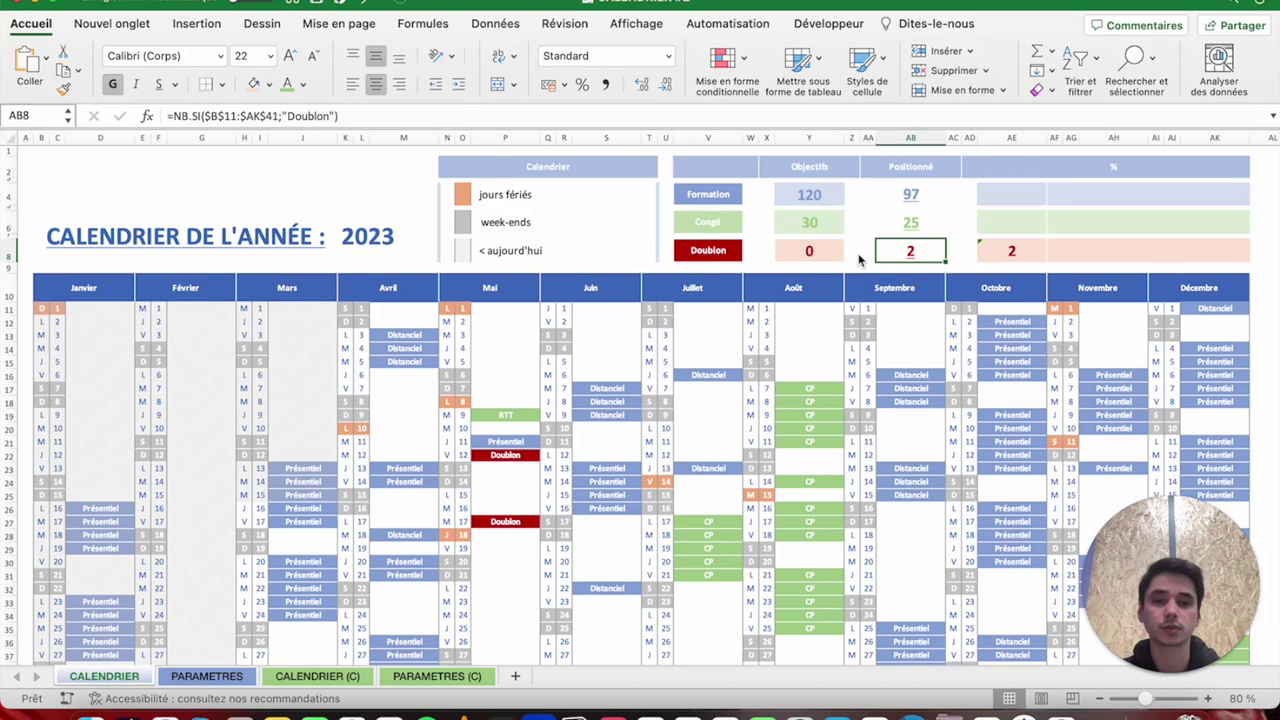
key(Right)
key(Right)
key(Right)
key(Up)
key(Up)
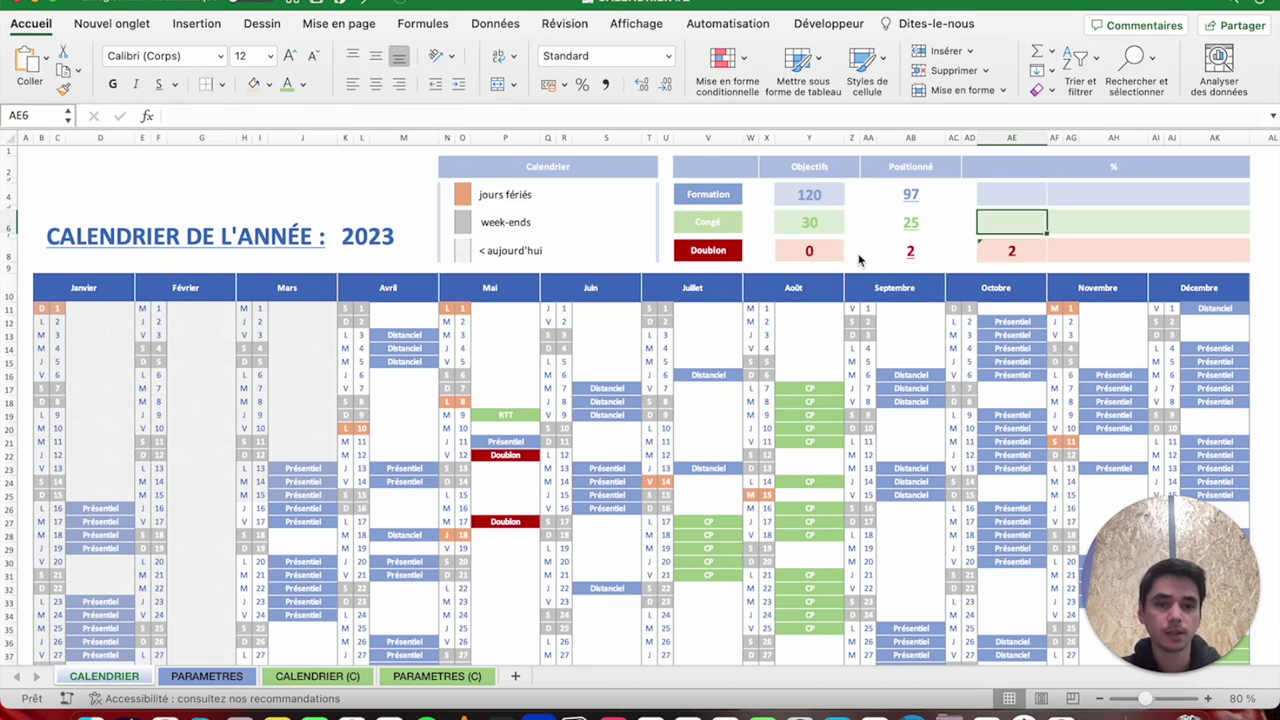
text(=)
key(Left)
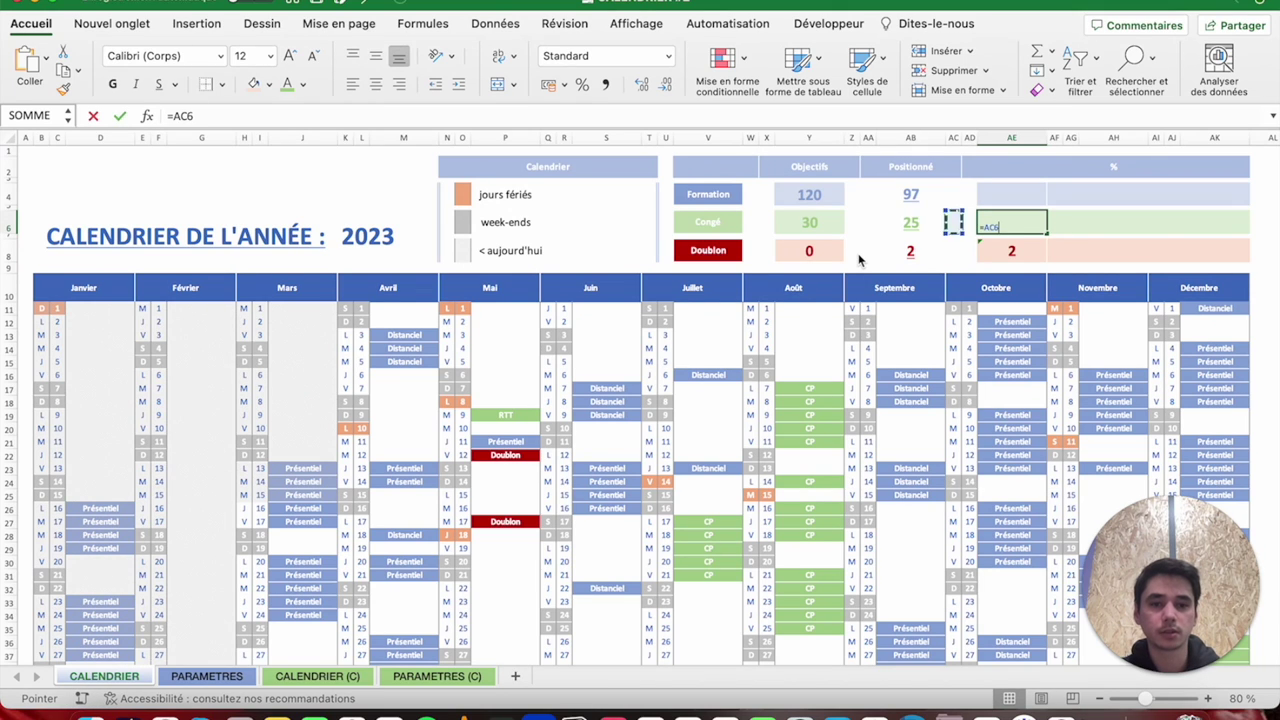
key(Left)
key(Left)
text(/)
key(Left)
key(Left)
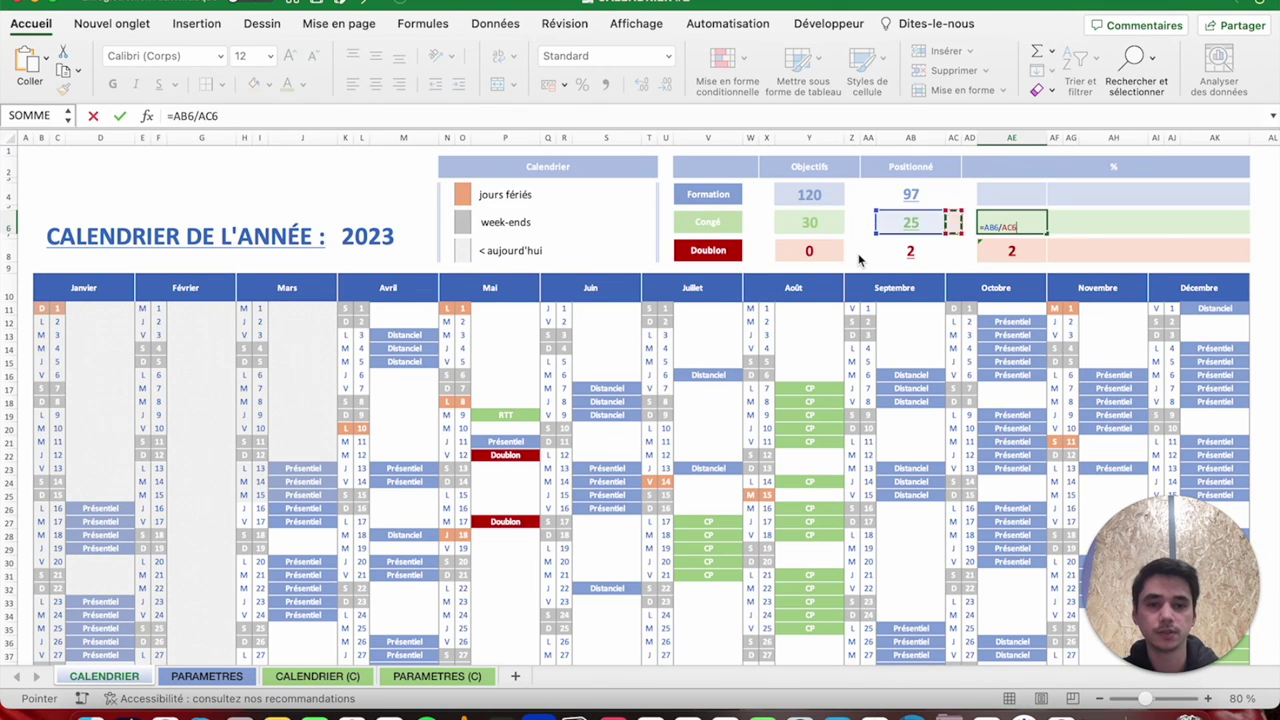
key(Left)
key(Left)
key(Left)
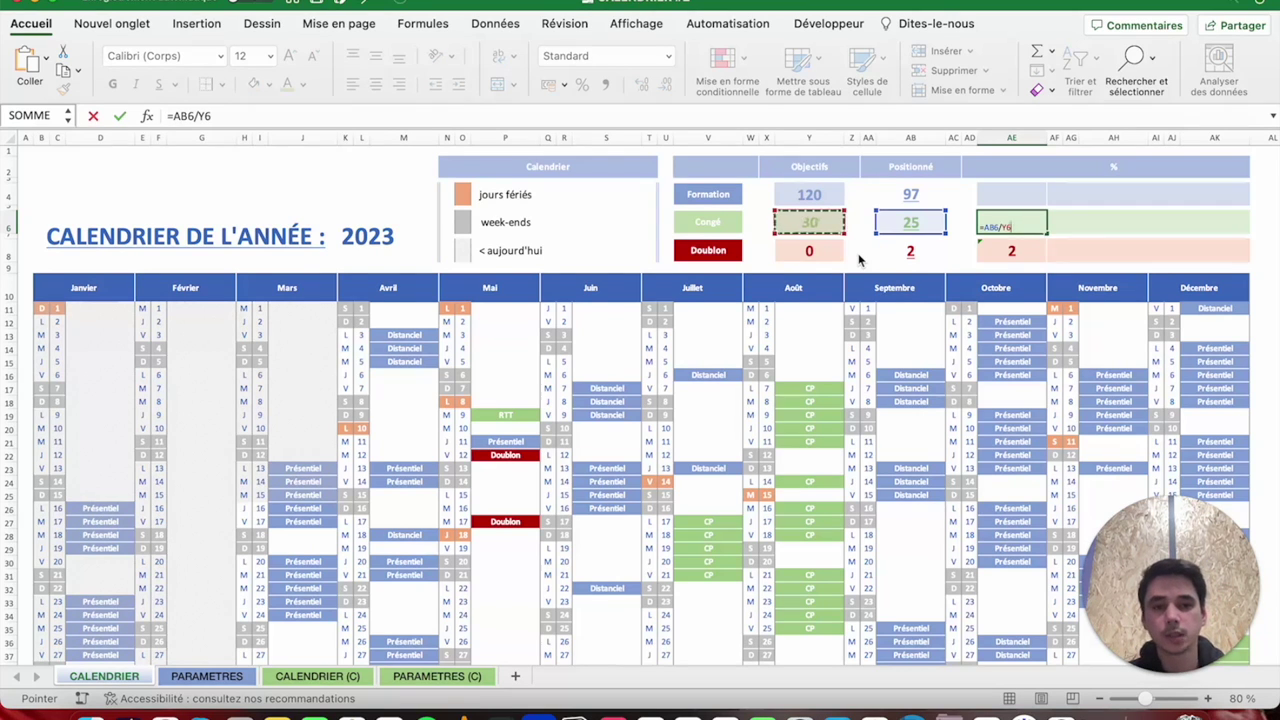
key(Return)
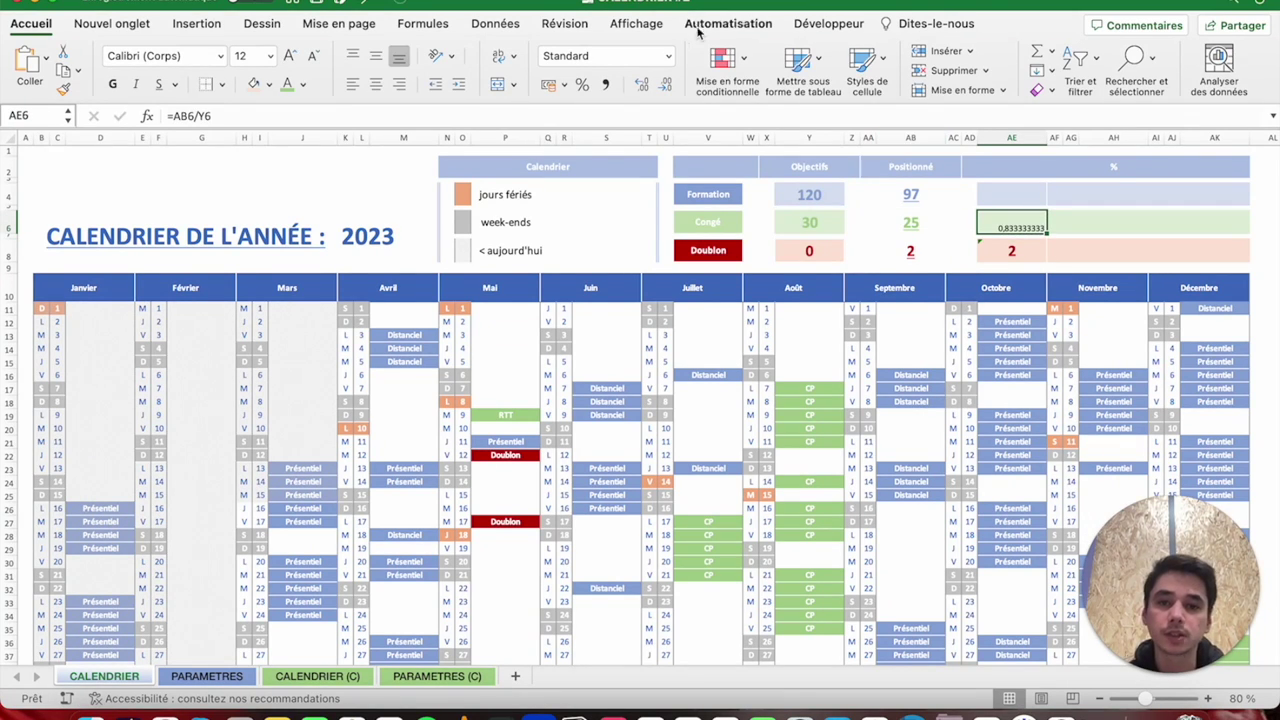
Show AE6 as 83% with no decimals, light green, bold, 22 pt and centred.
click(668, 56)
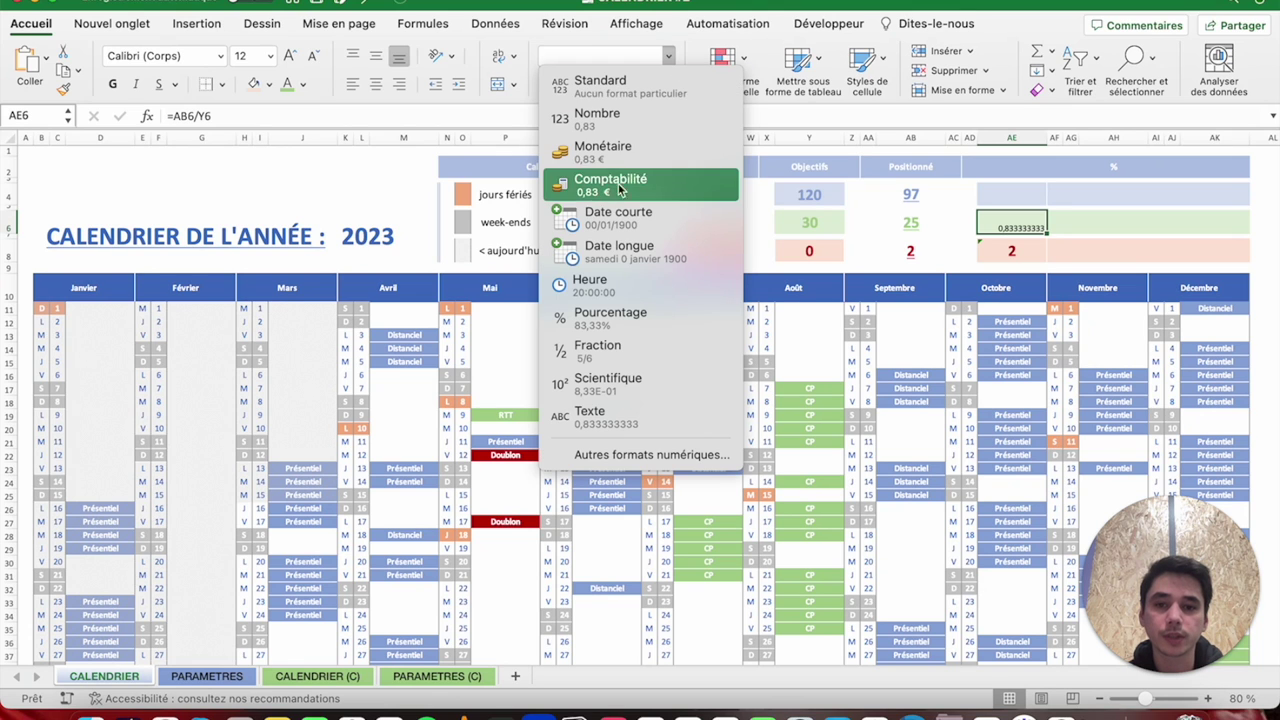
click(602, 320)
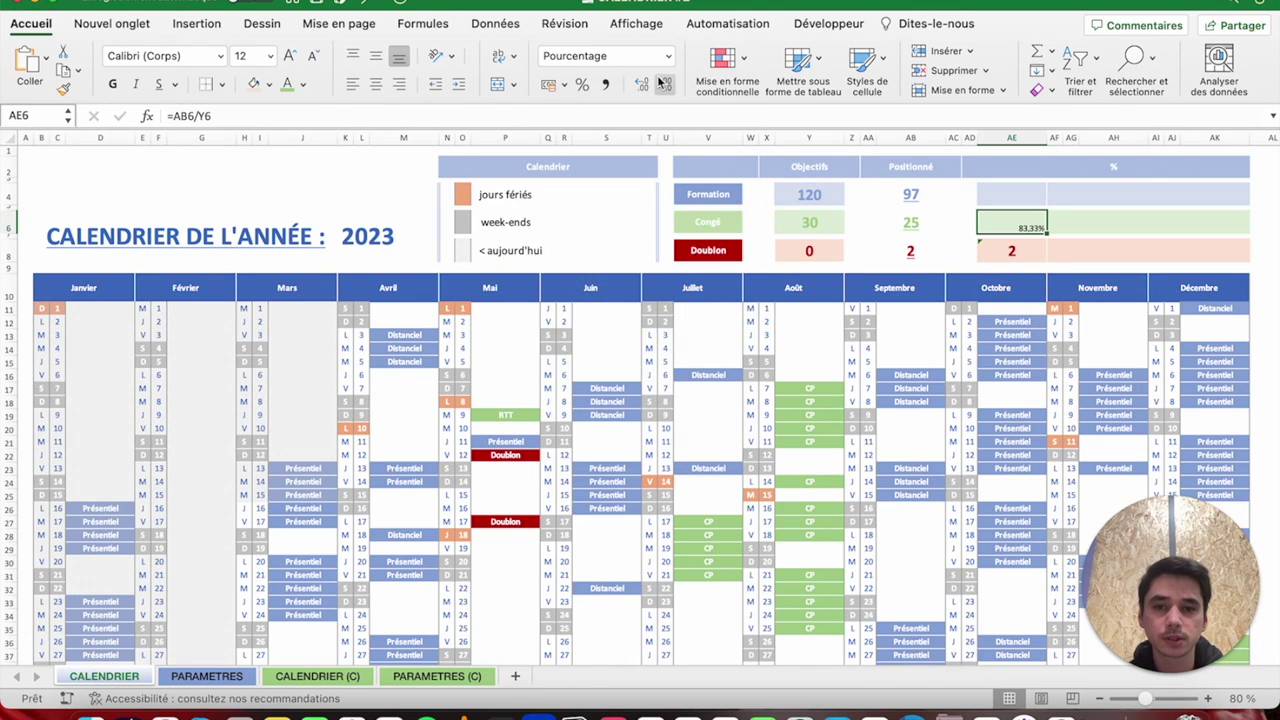
click(666, 86)
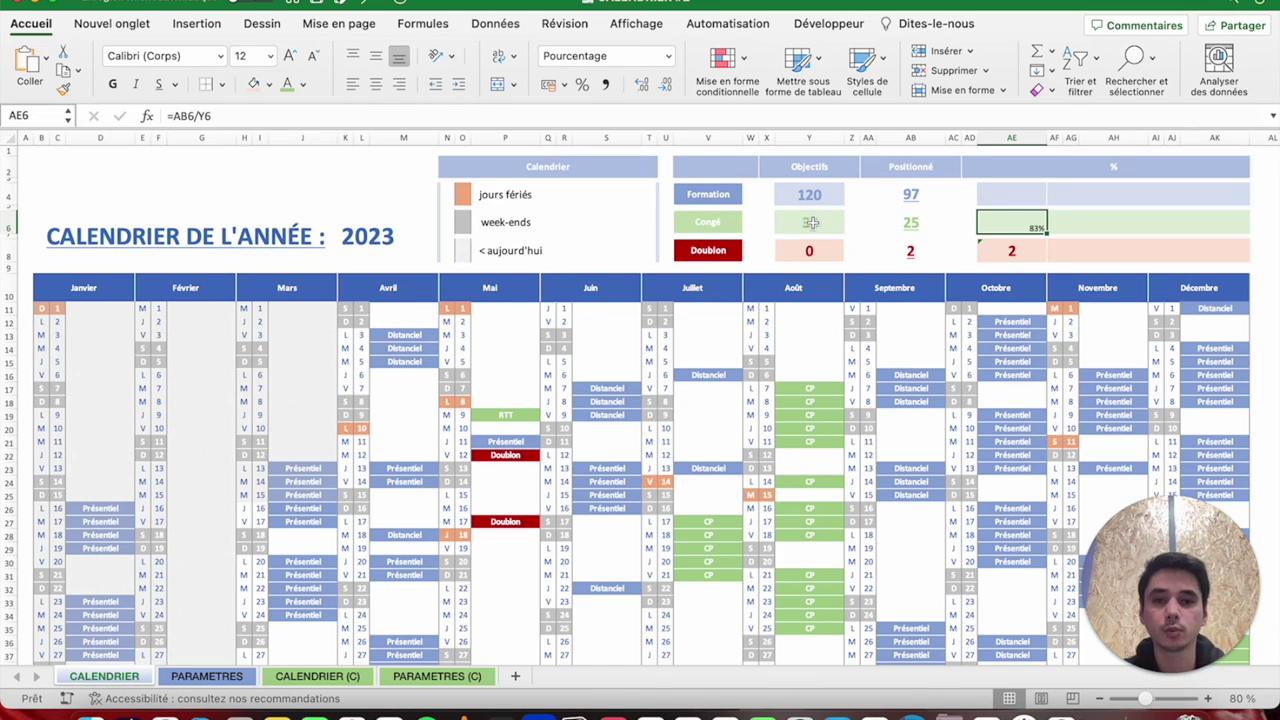
click(289, 85)
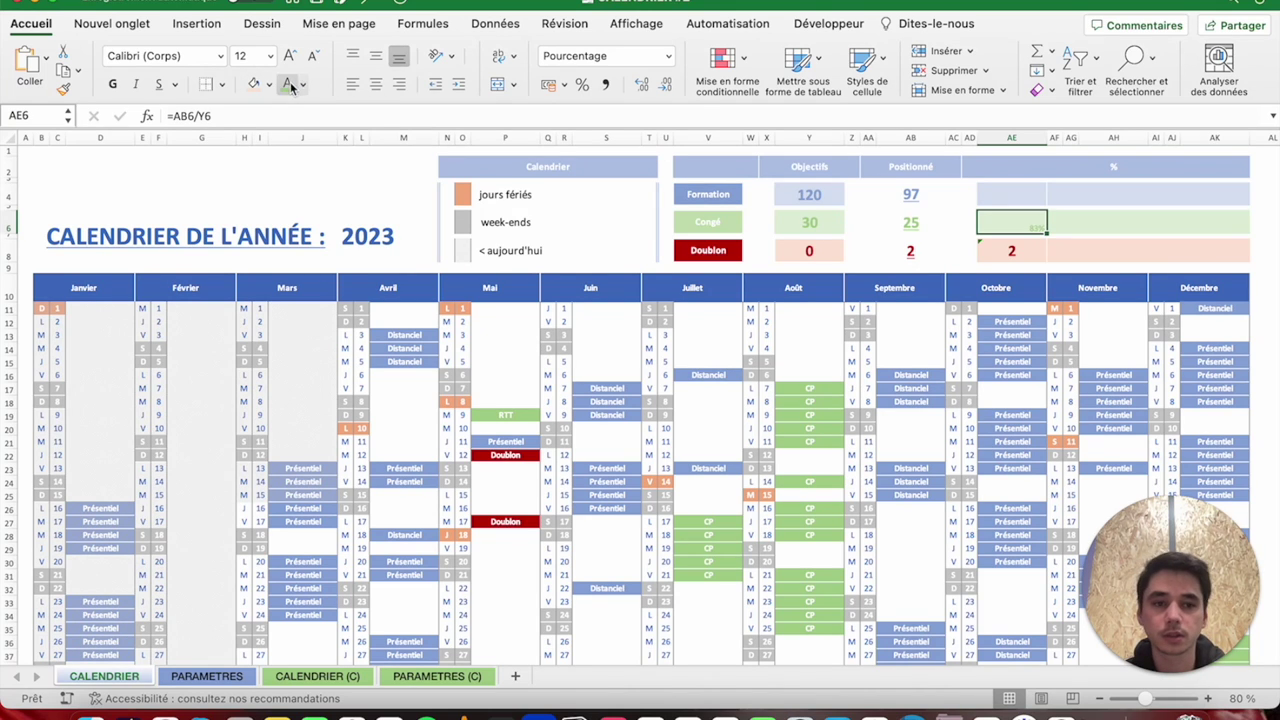
click(112, 84)
click(254, 56)
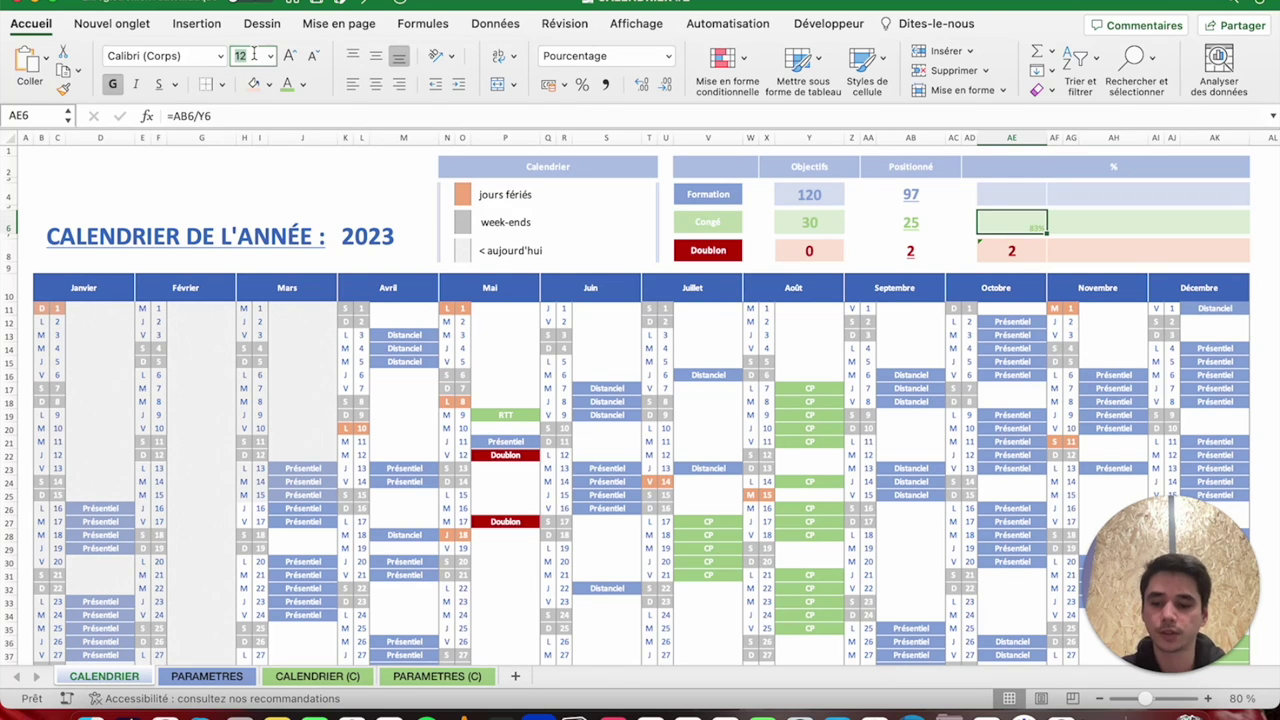
text(22)
key(Return)
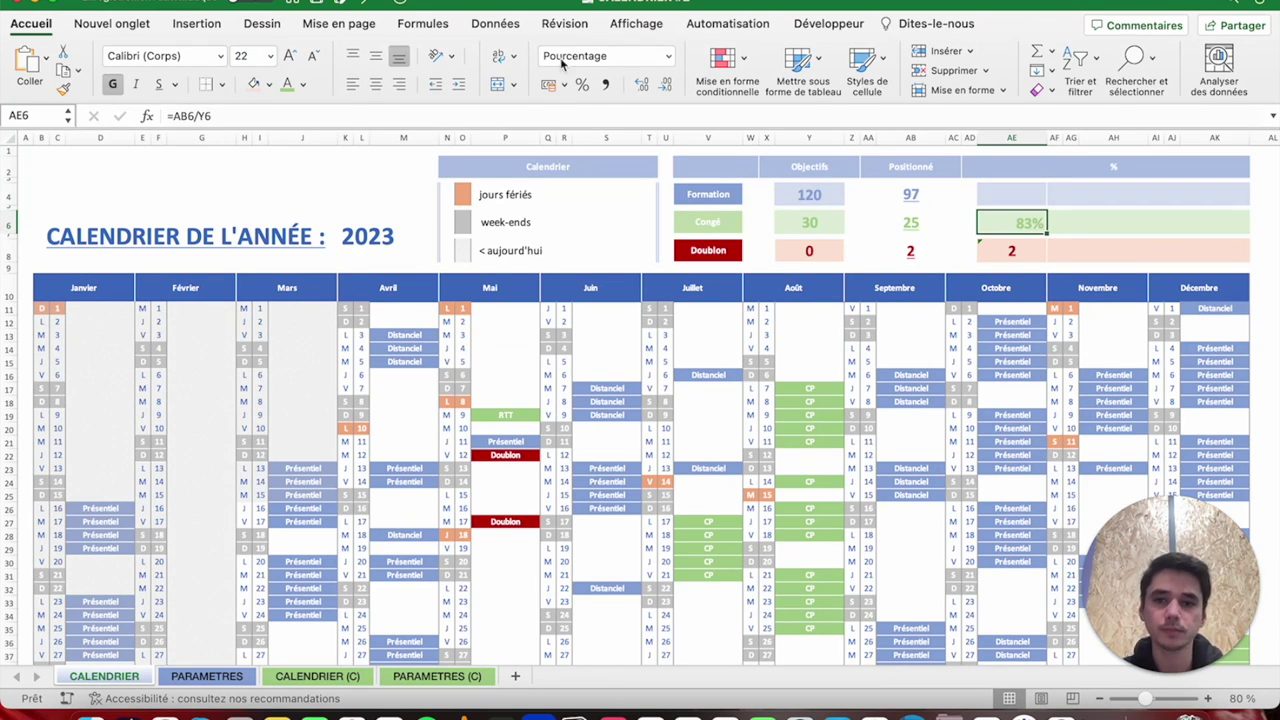
click(378, 84)
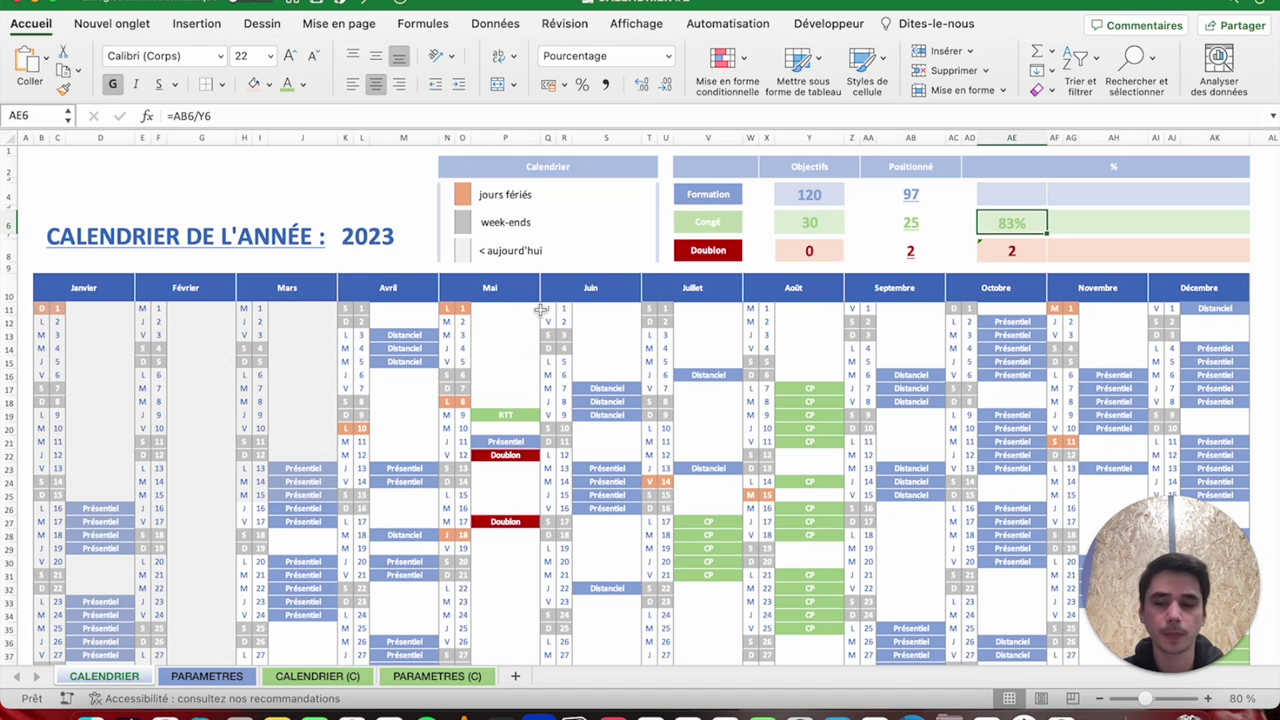
click(118, 676)
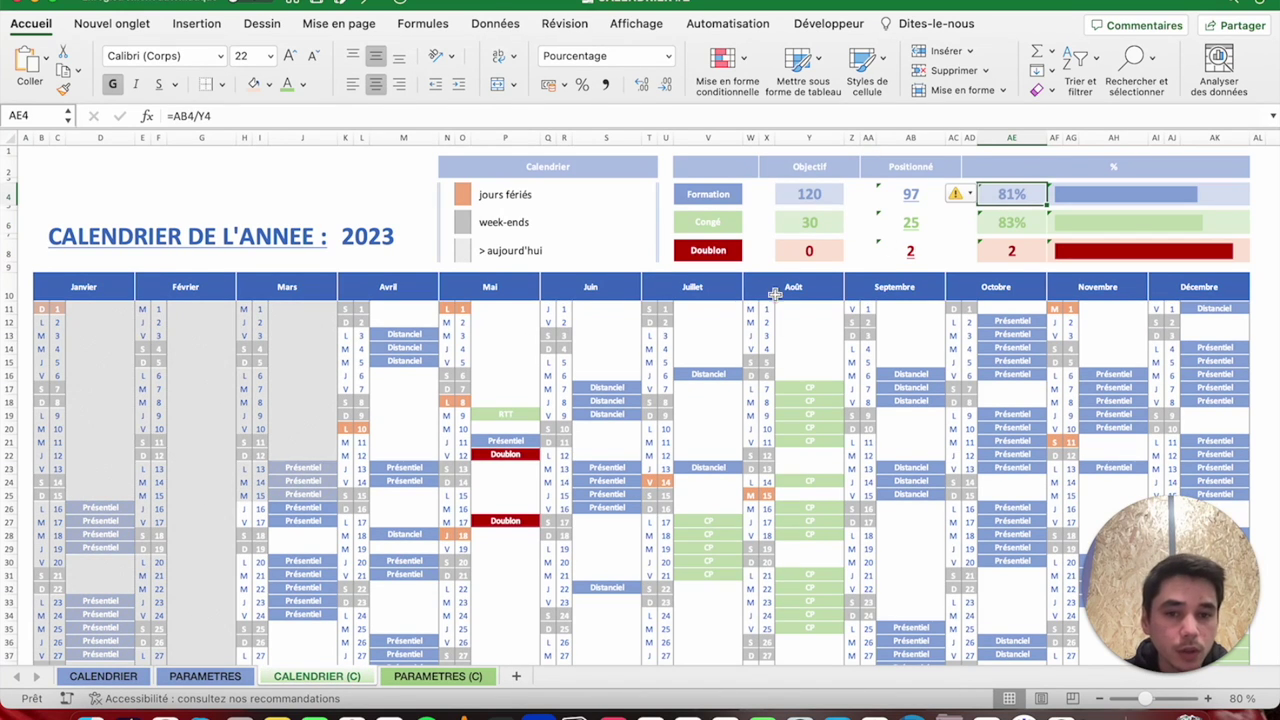
On the CALENDRIER sheet, enter =AB4/Y4 in AE4 for the Formation ratio.
click(105, 677)
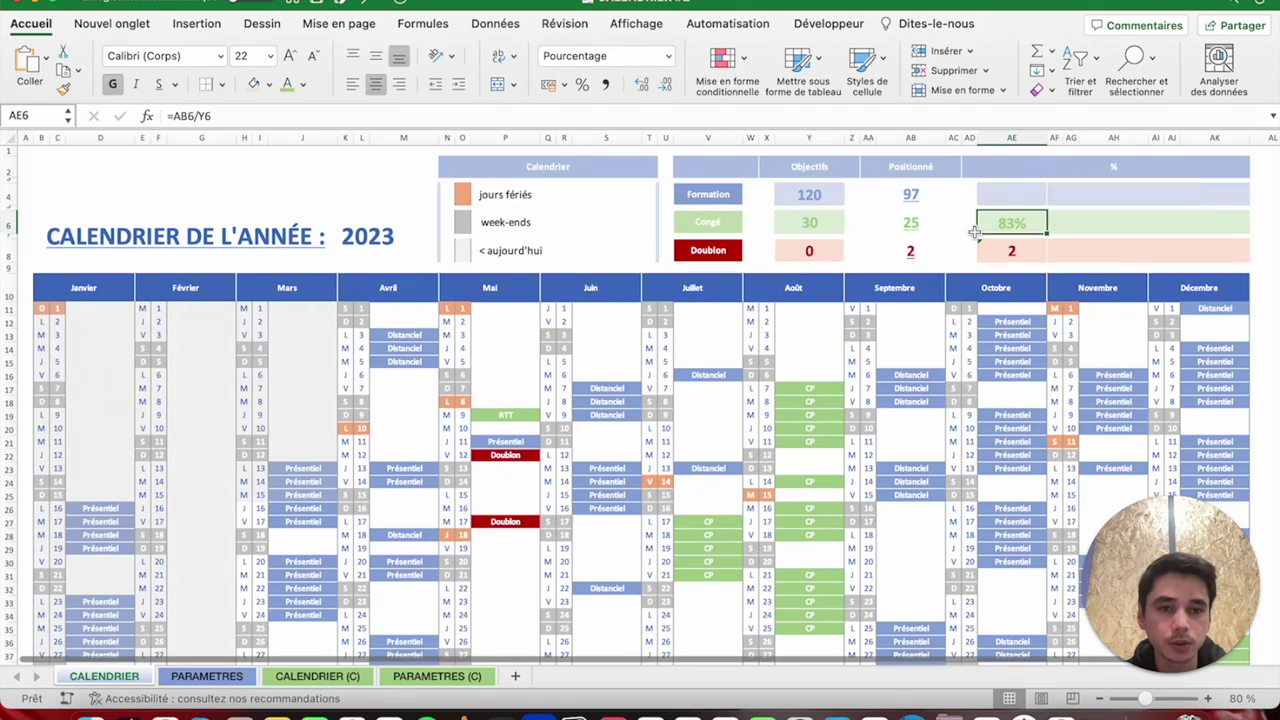
text(=)
key(Left)
key(Left)
key(Left)
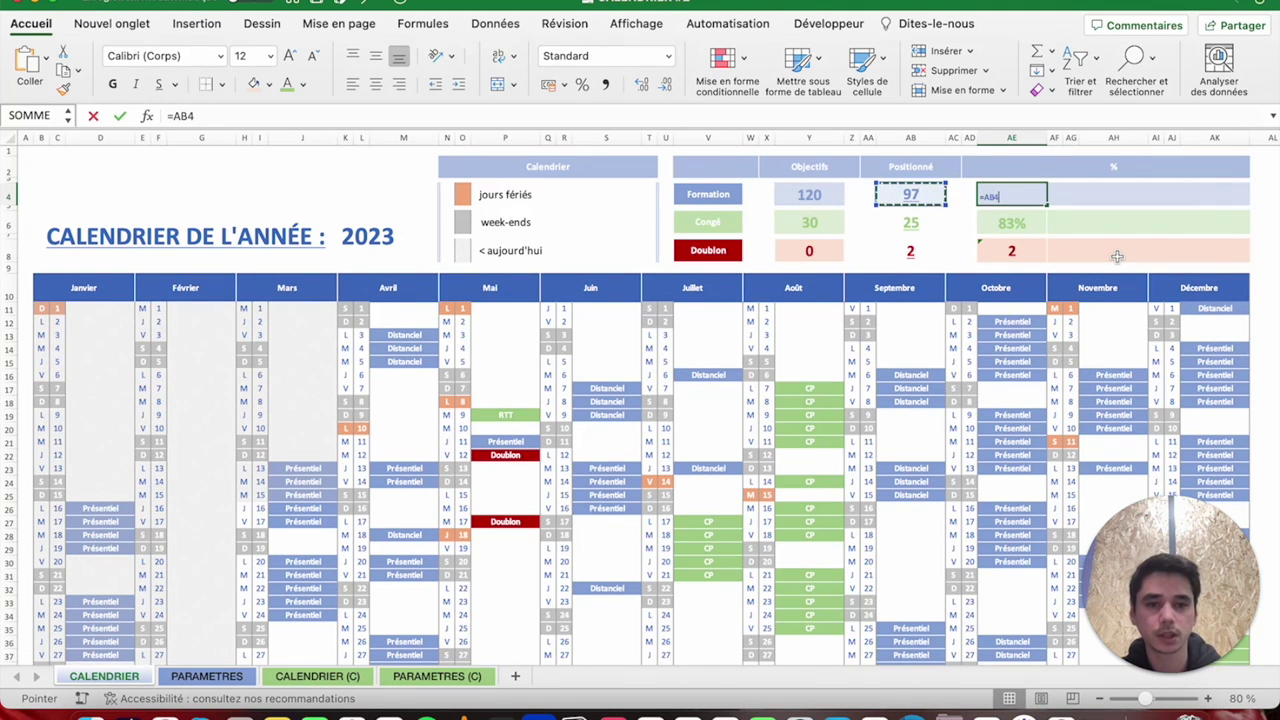
text(/)
key(Left)
key(Left)
key(Left)
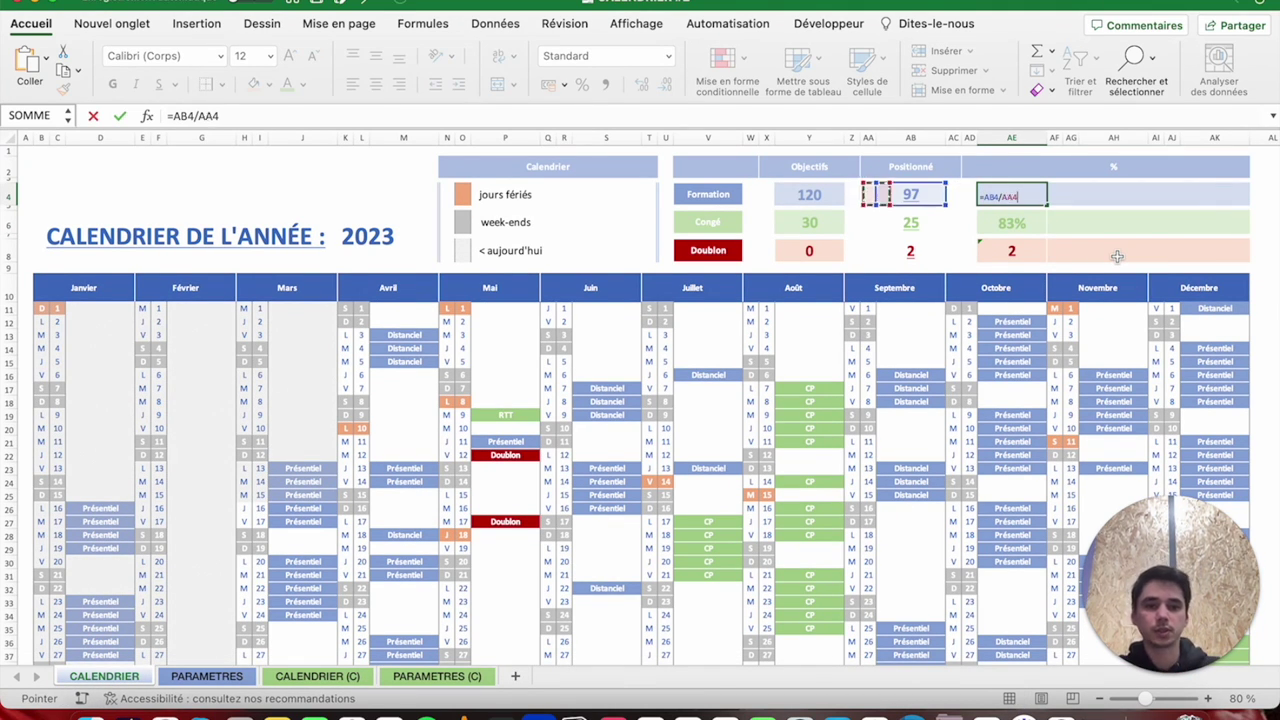
key(Left)
key(Left)
key(Return)
key(Up)
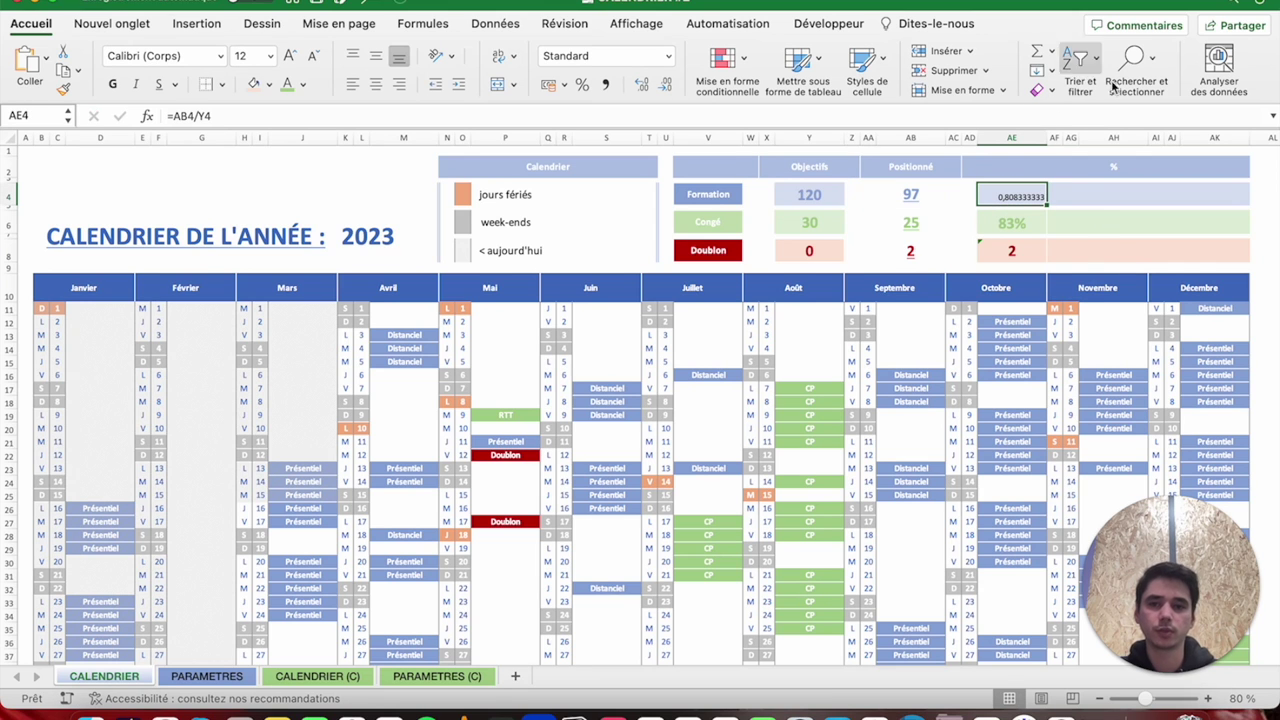
Format AE4 as a blue, bold 81% percentage centred both ways.
click(582, 84)
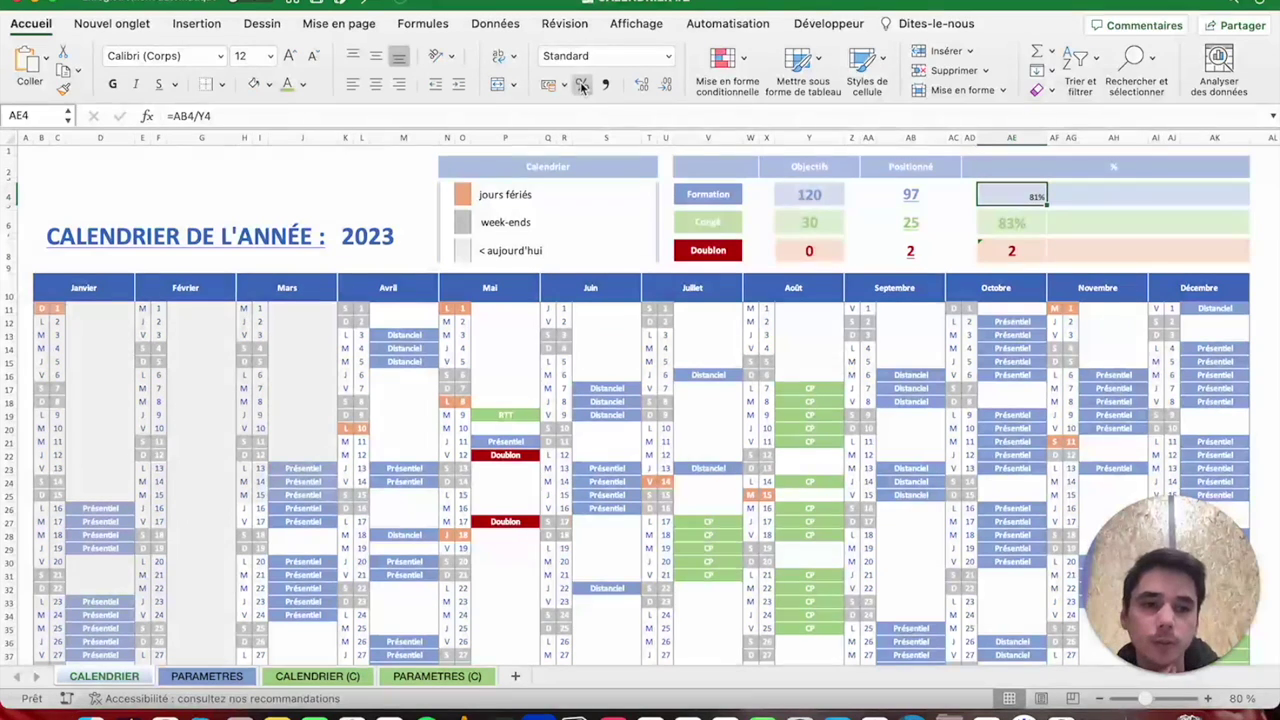
click(377, 83)
click(375, 56)
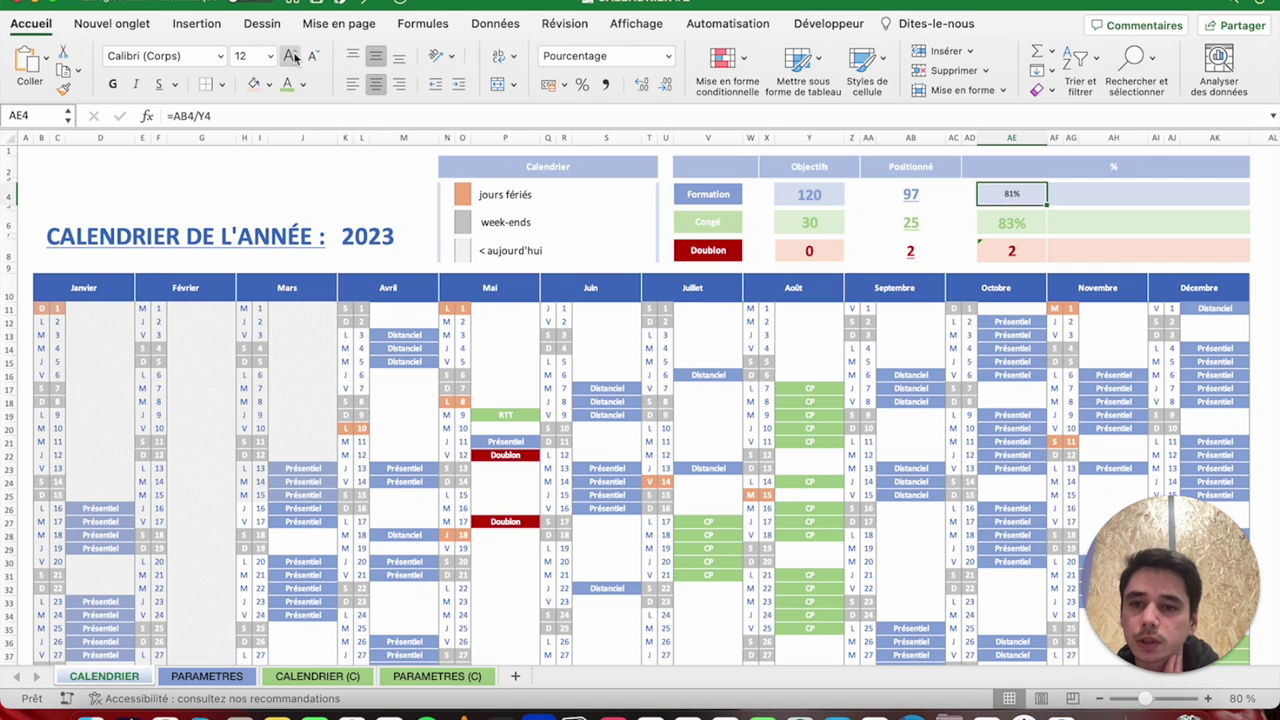
click(302, 84)
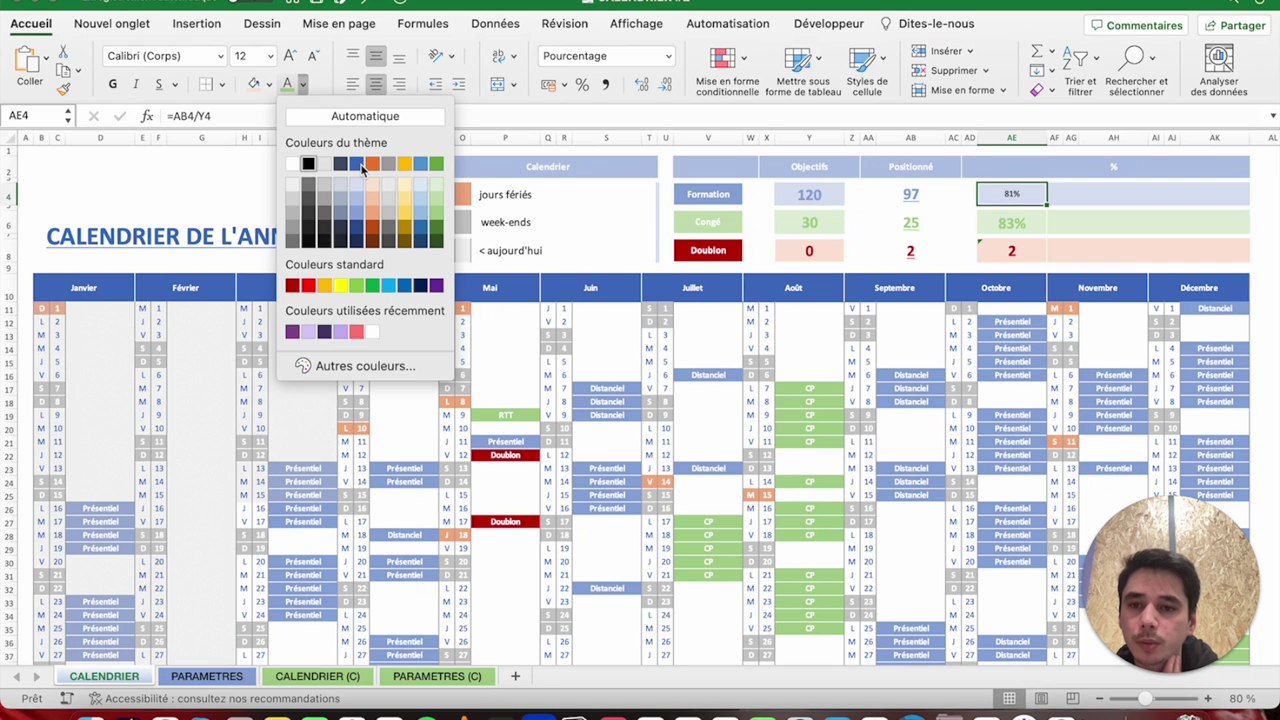
click(360, 214)
click(115, 85)
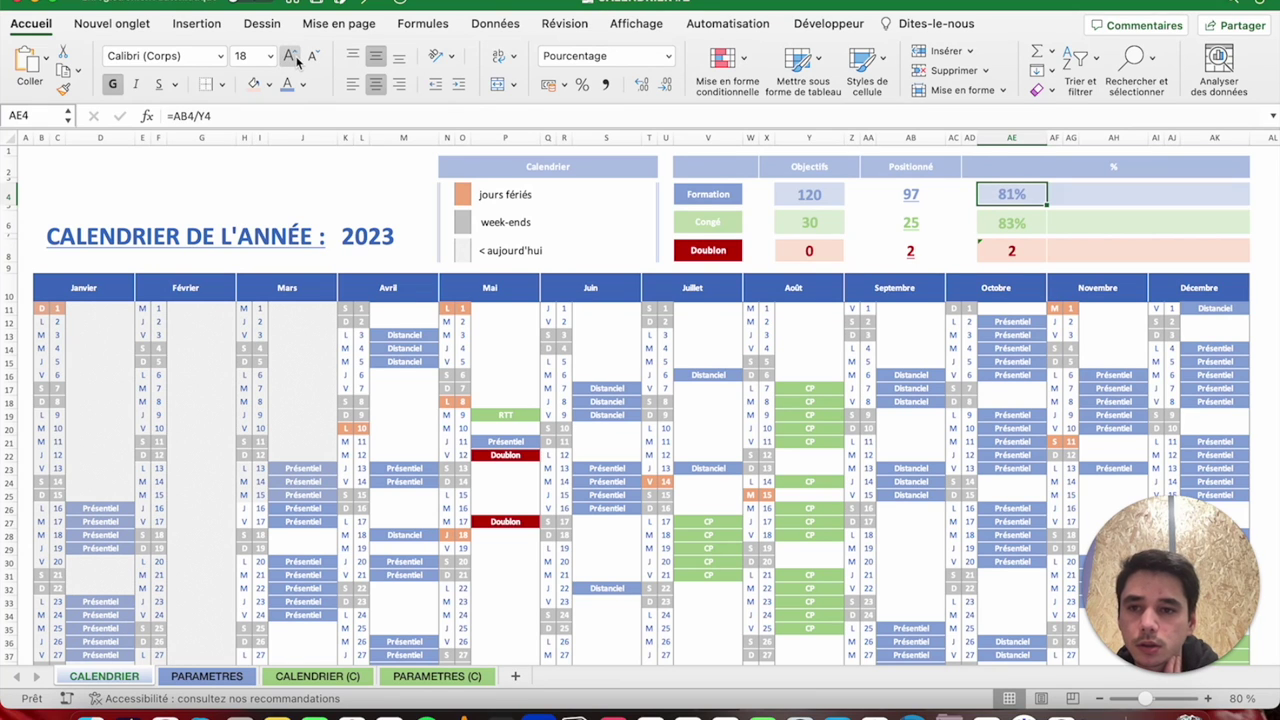
Select the progress-bar area AF4 to AK4 beside the 81%.
click(955, 224)
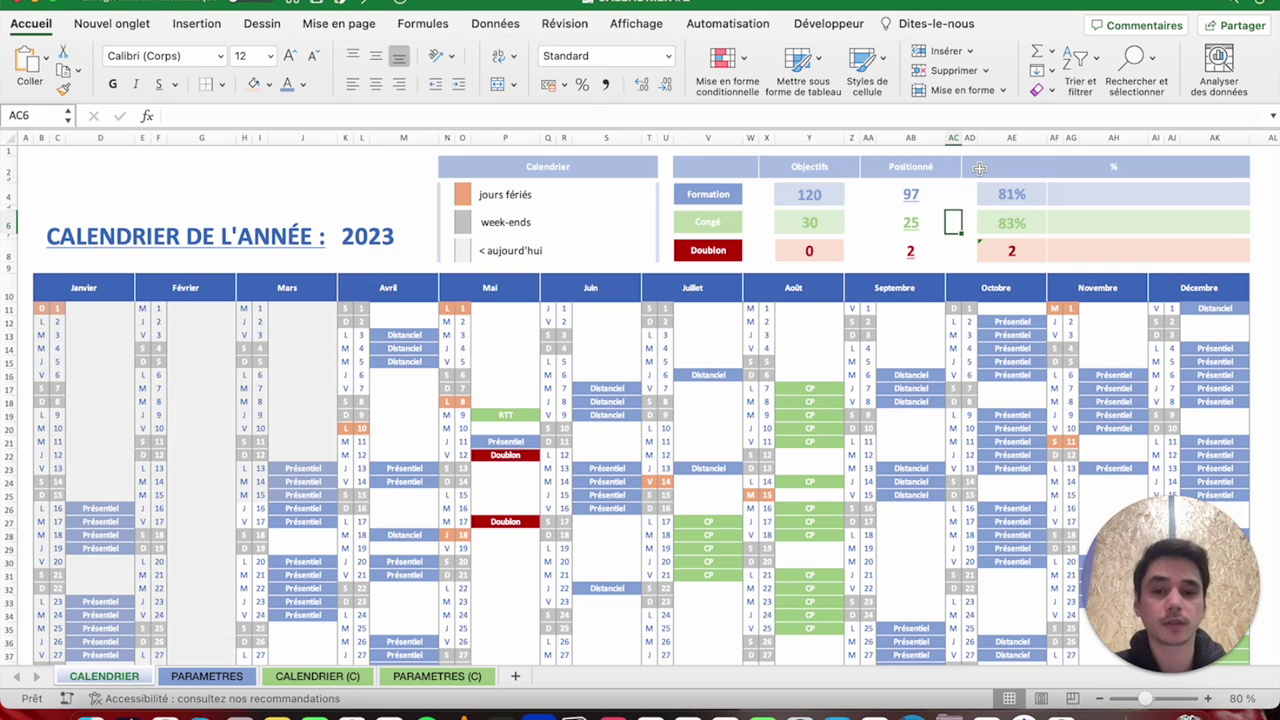
drag(1055, 193, 1210, 191)
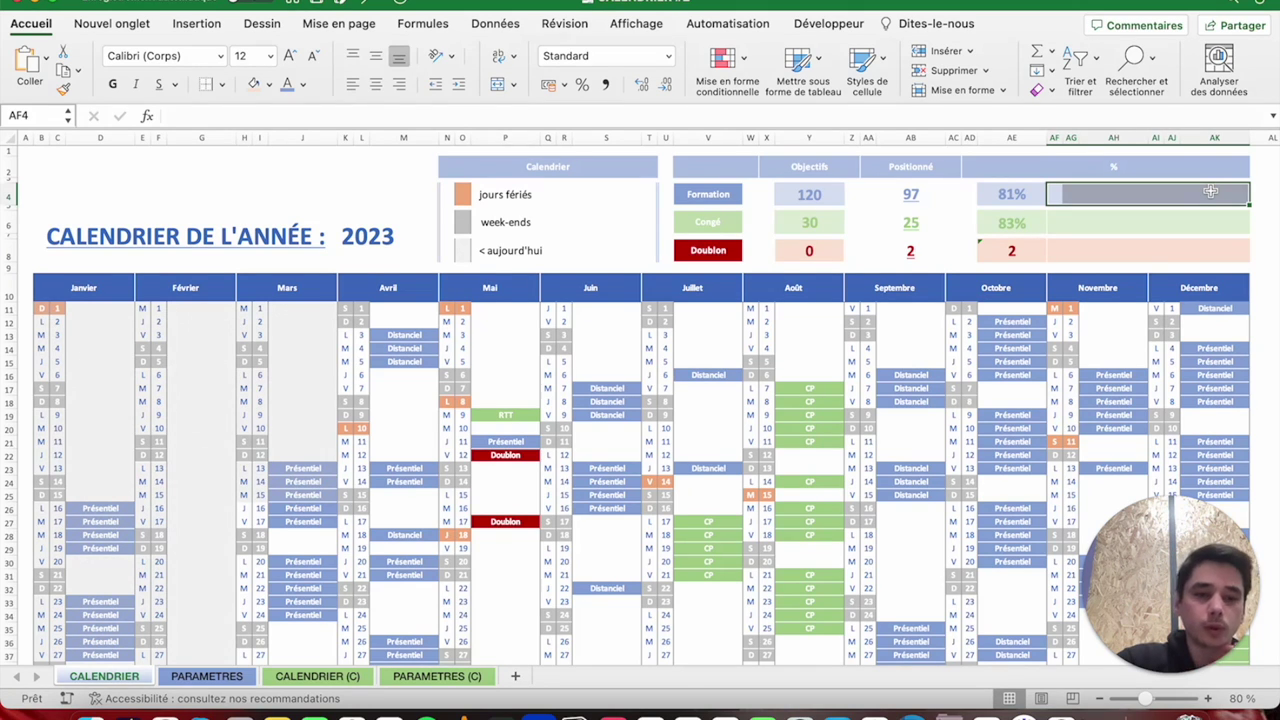
click(1032, 195)
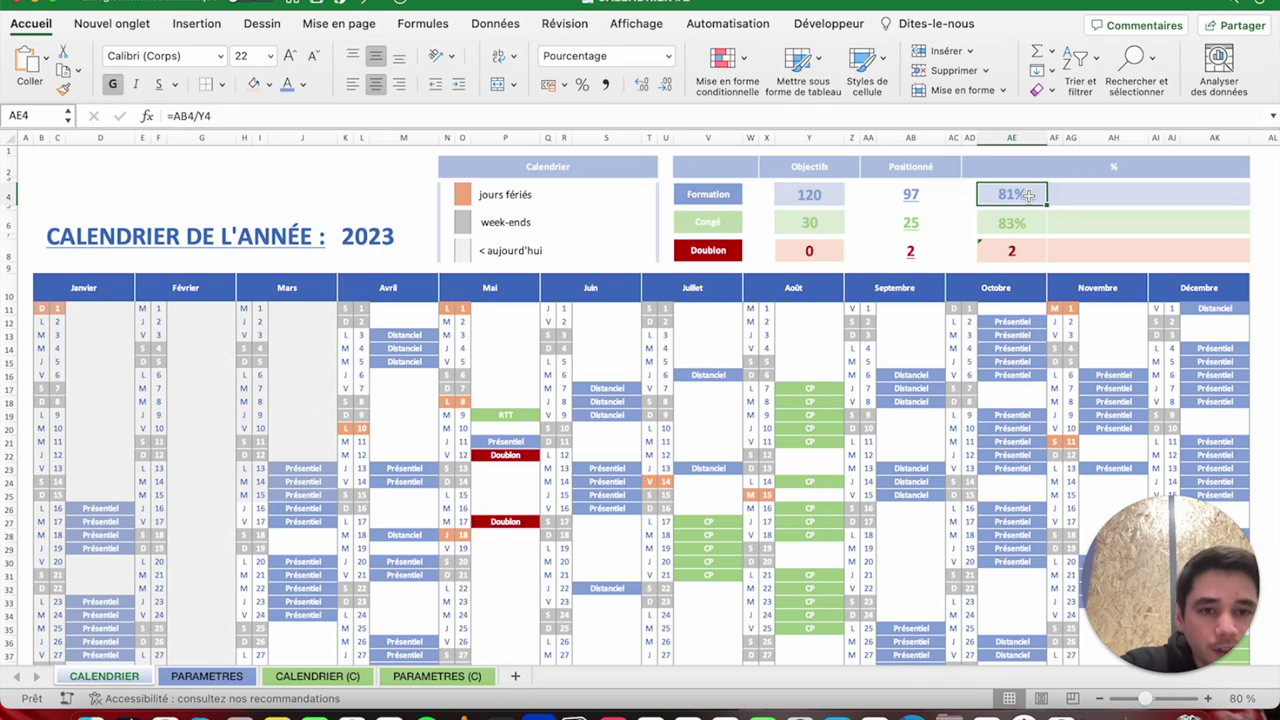
drag(1055, 190, 1218, 196)
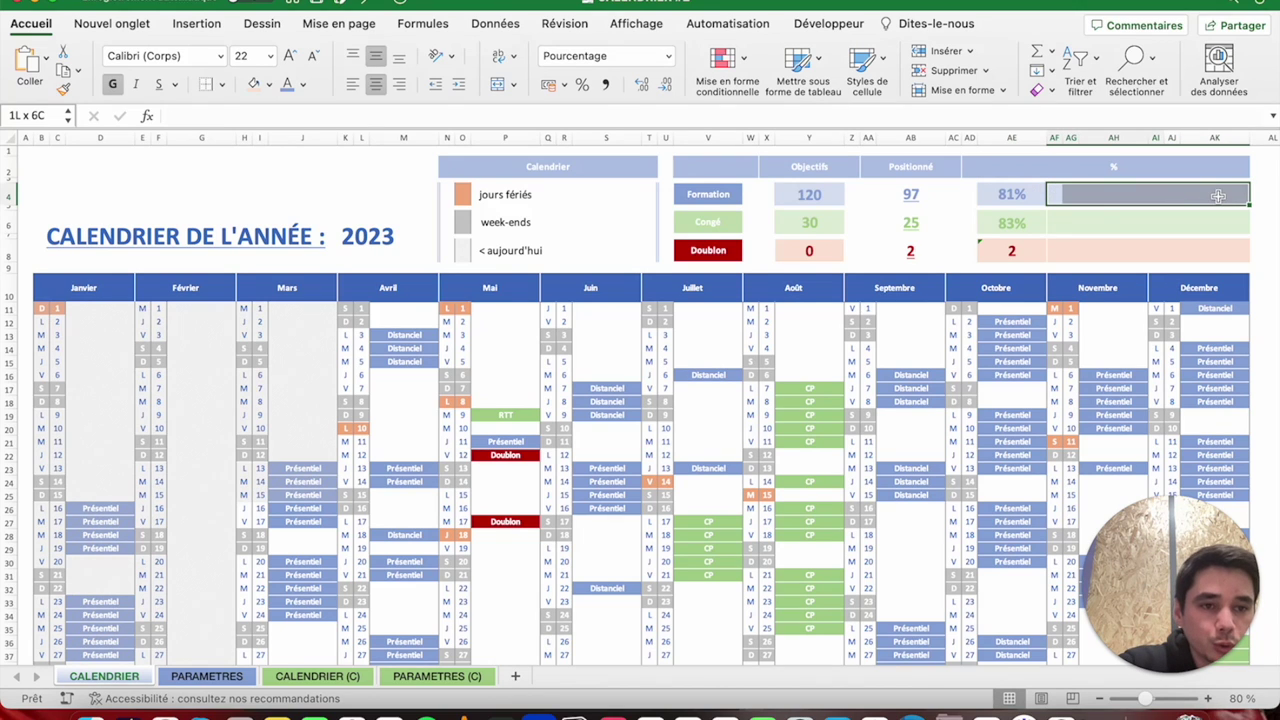
click(1018, 195)
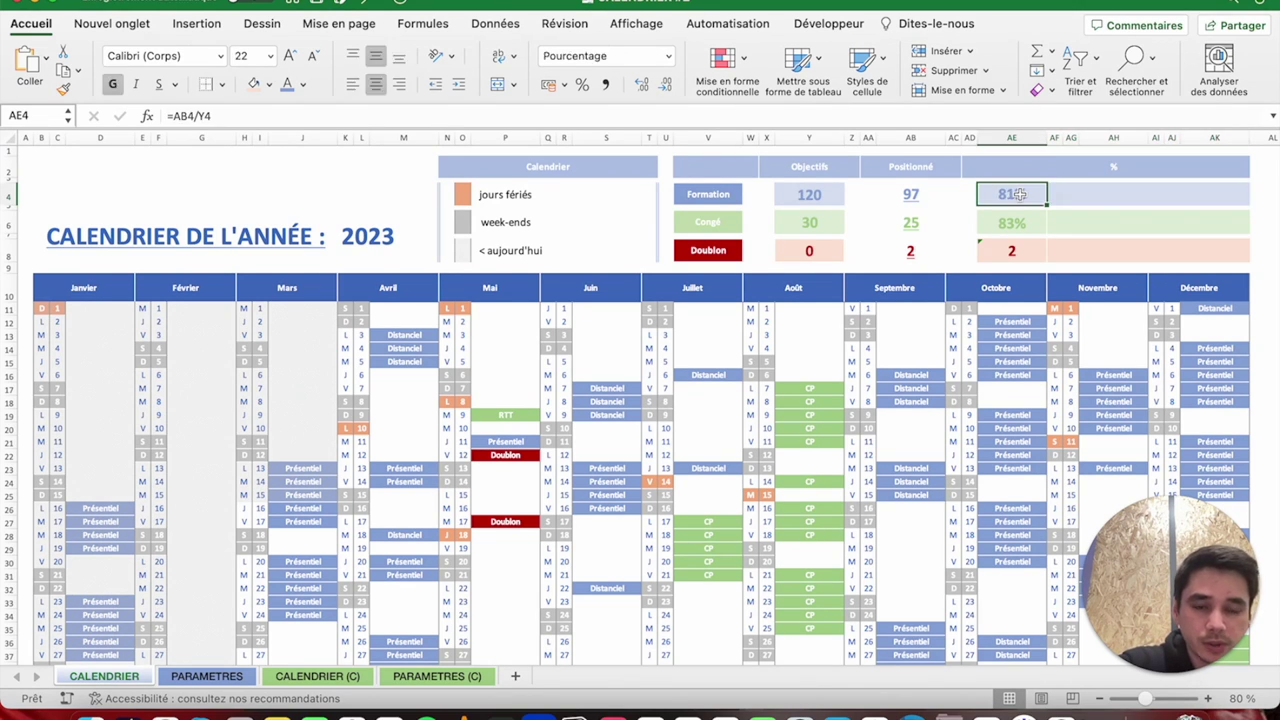
click(1085, 222)
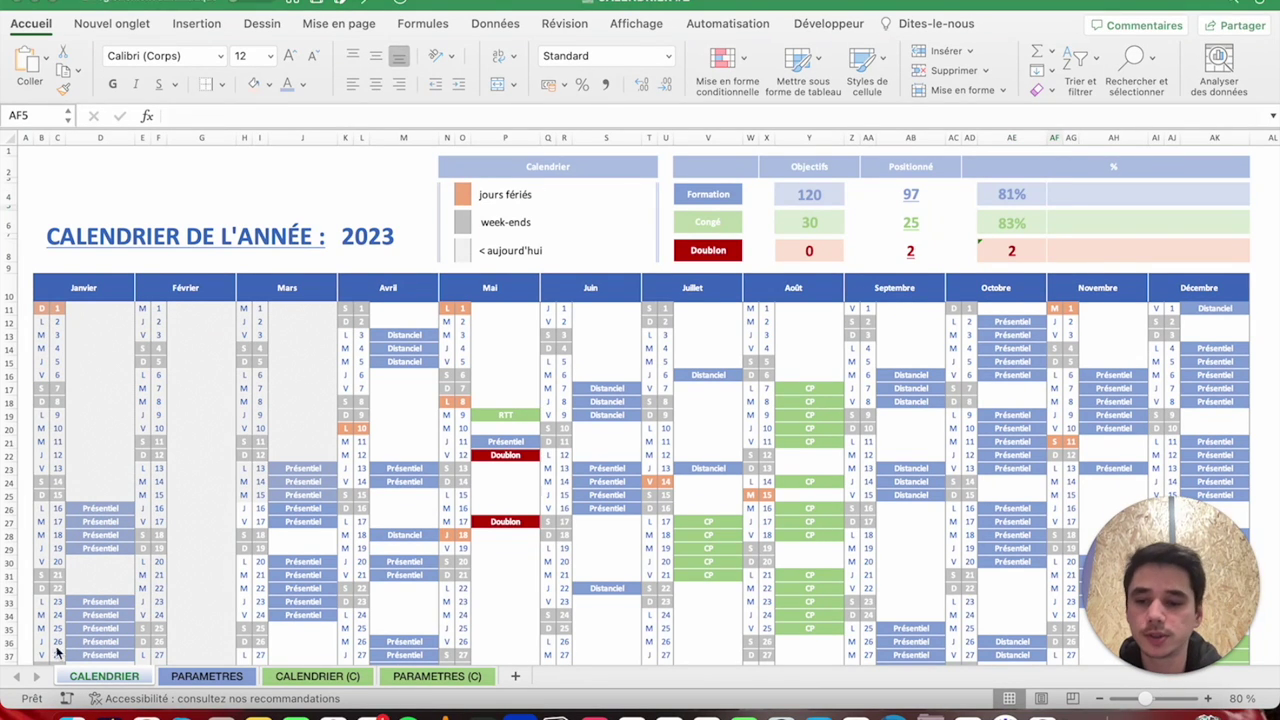
Inspect AF4's =REPT("|";ENT(AE4*100)) formula on the CALENDRIER (C) sheet without changing it.
click(300, 678)
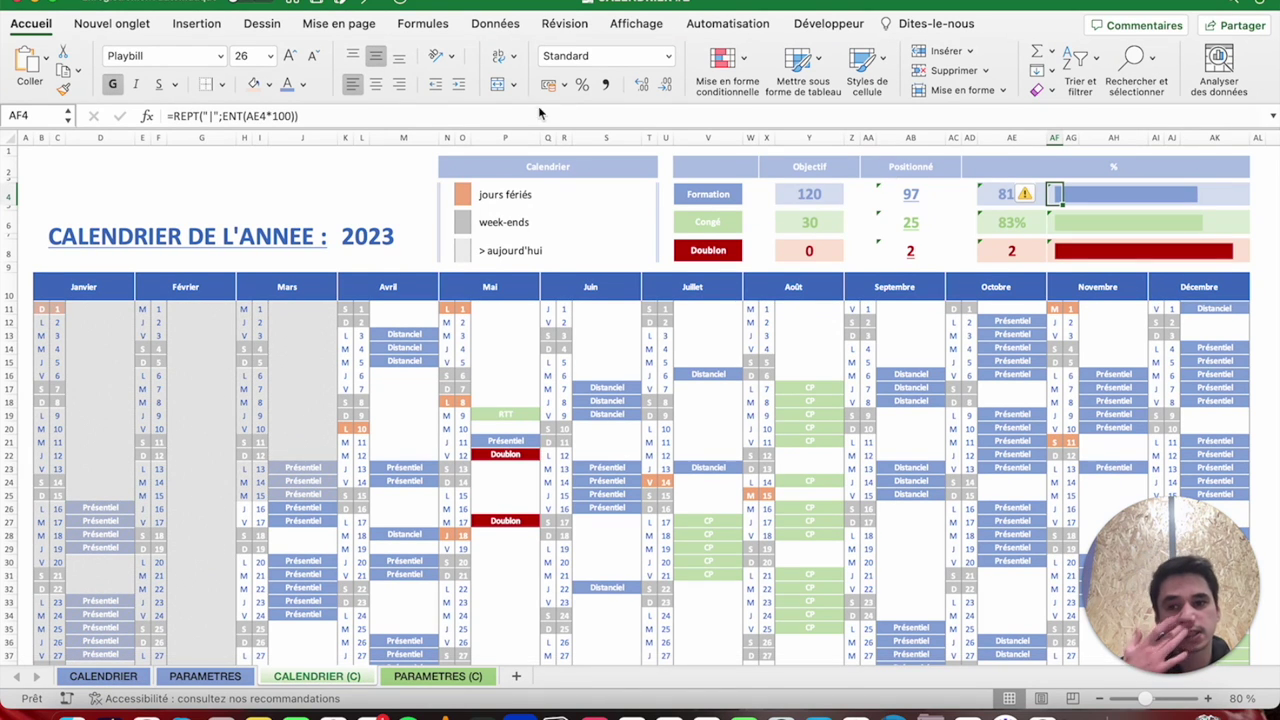
click(211, 116)
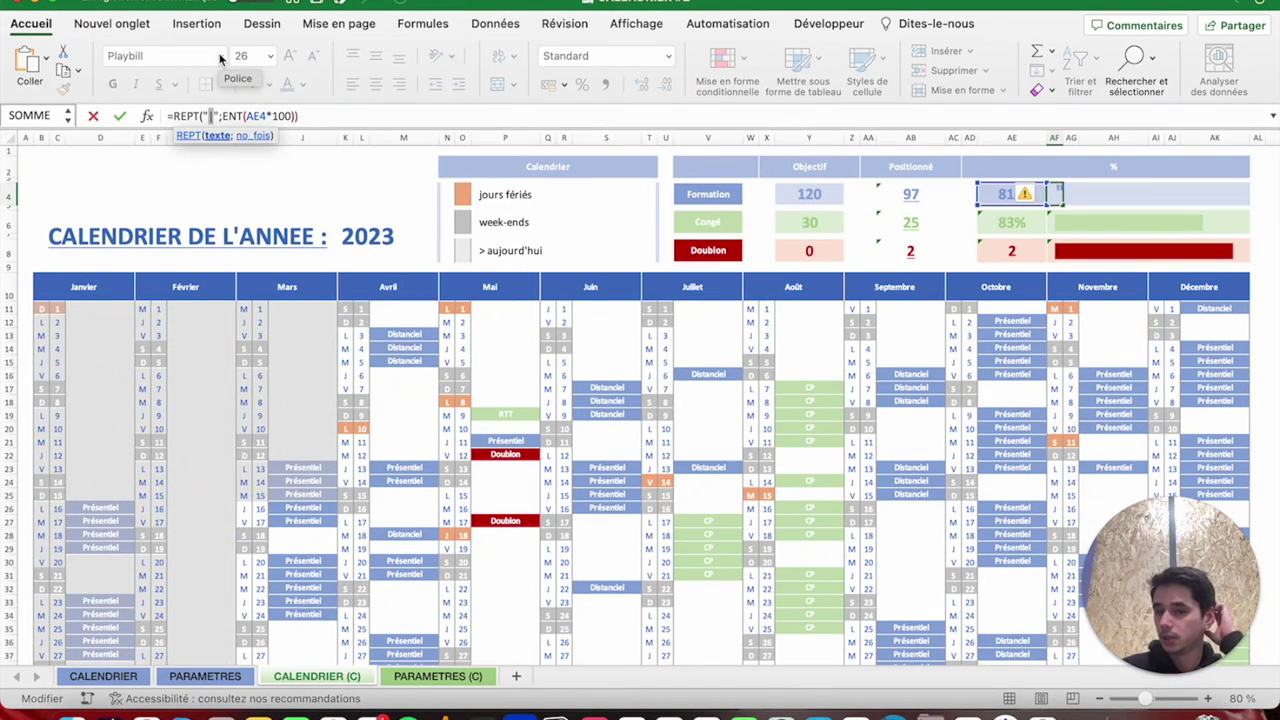
key(Return)
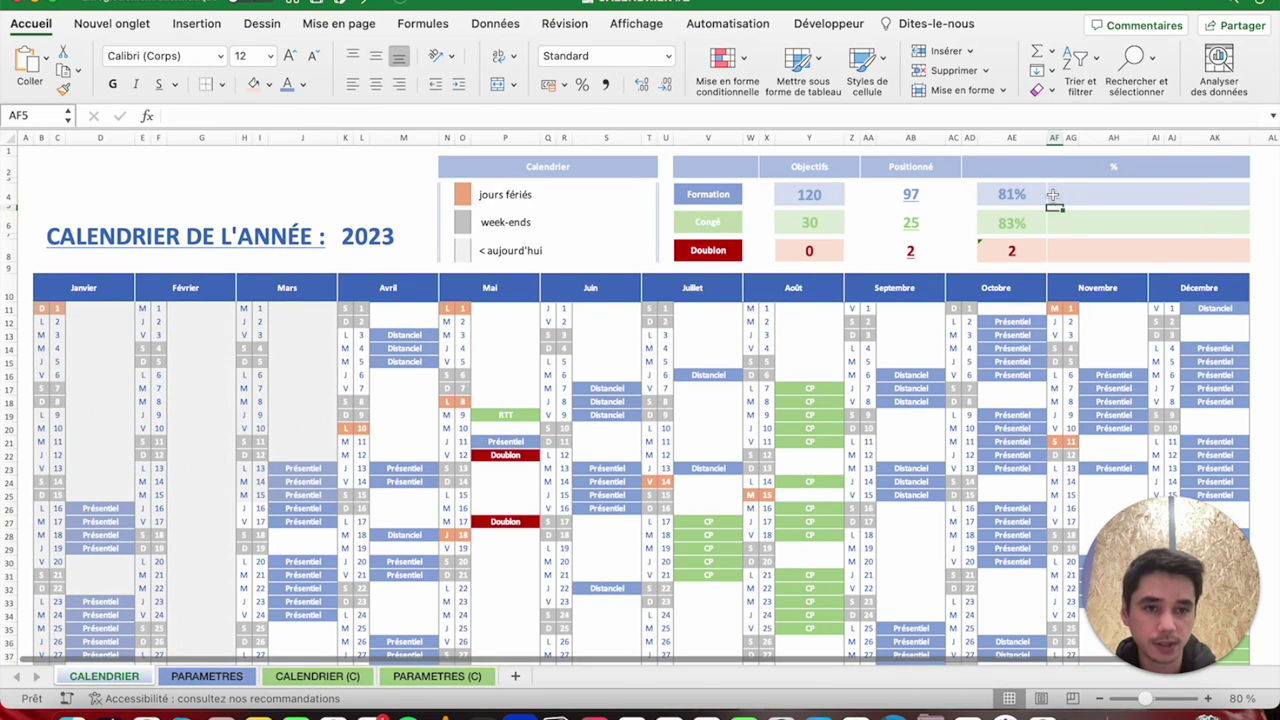
Enter =REPT("|";ENT(AE4*100)) in AF4 to draw the Formation progress bar.
click(1053, 194)
text(=RETP)
key(BackSpace)
key(BackSpace)
text(PT)
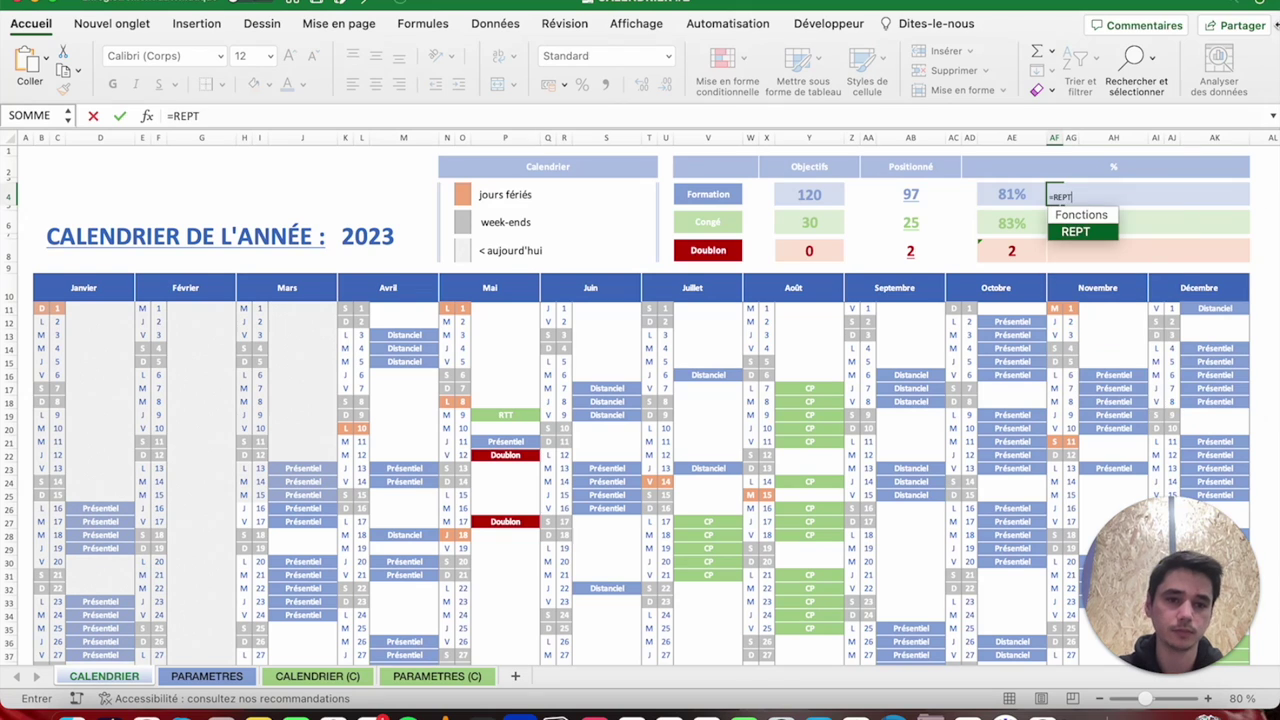
text(()
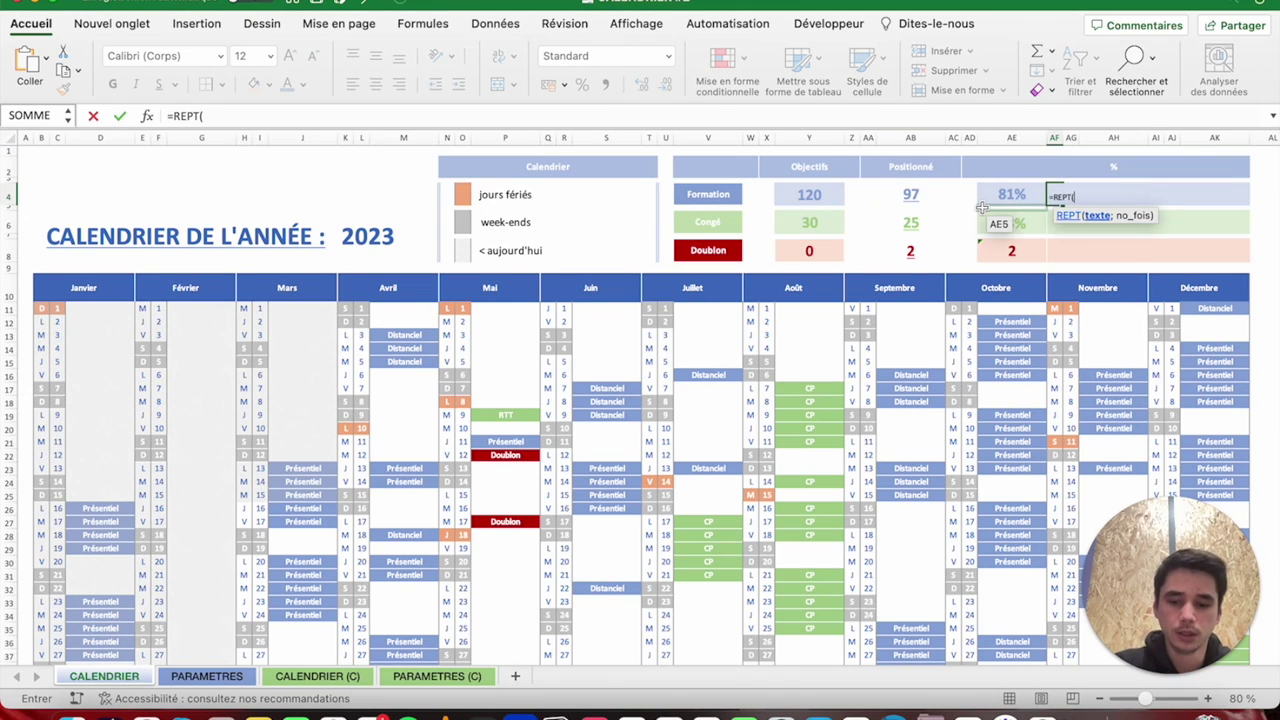
text("|)
click(212, 116)
text(")
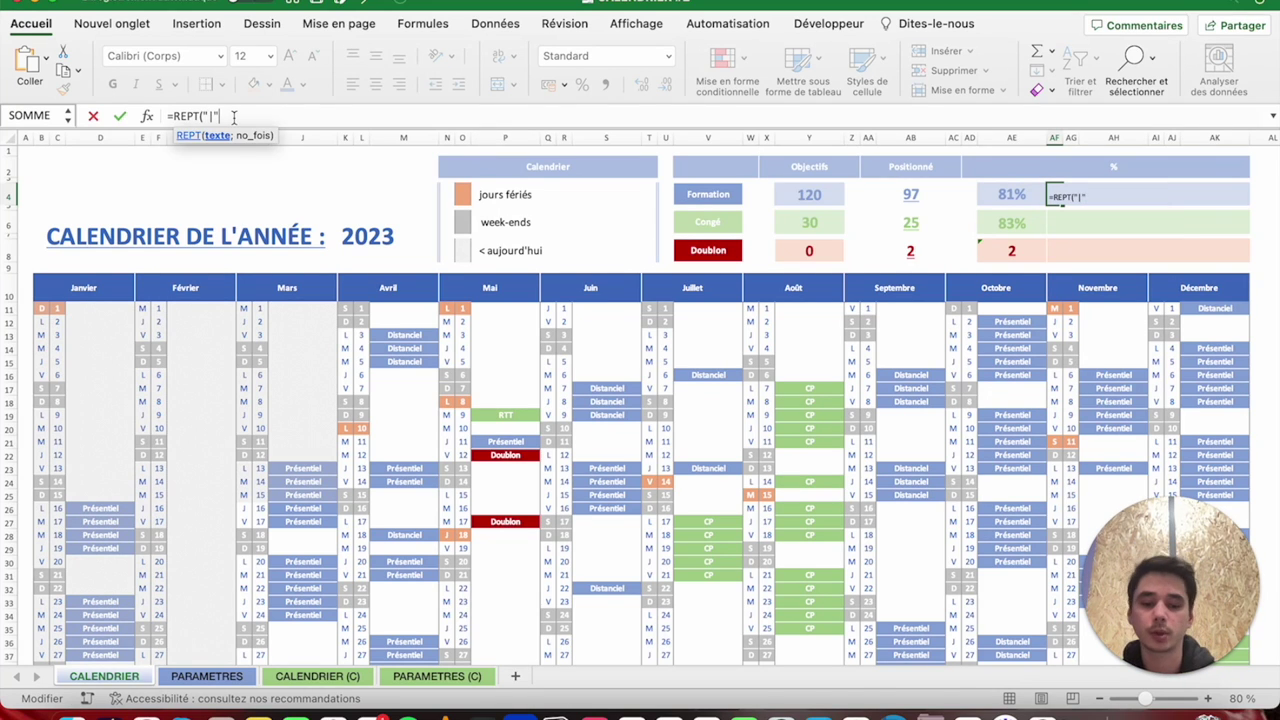
text(;)
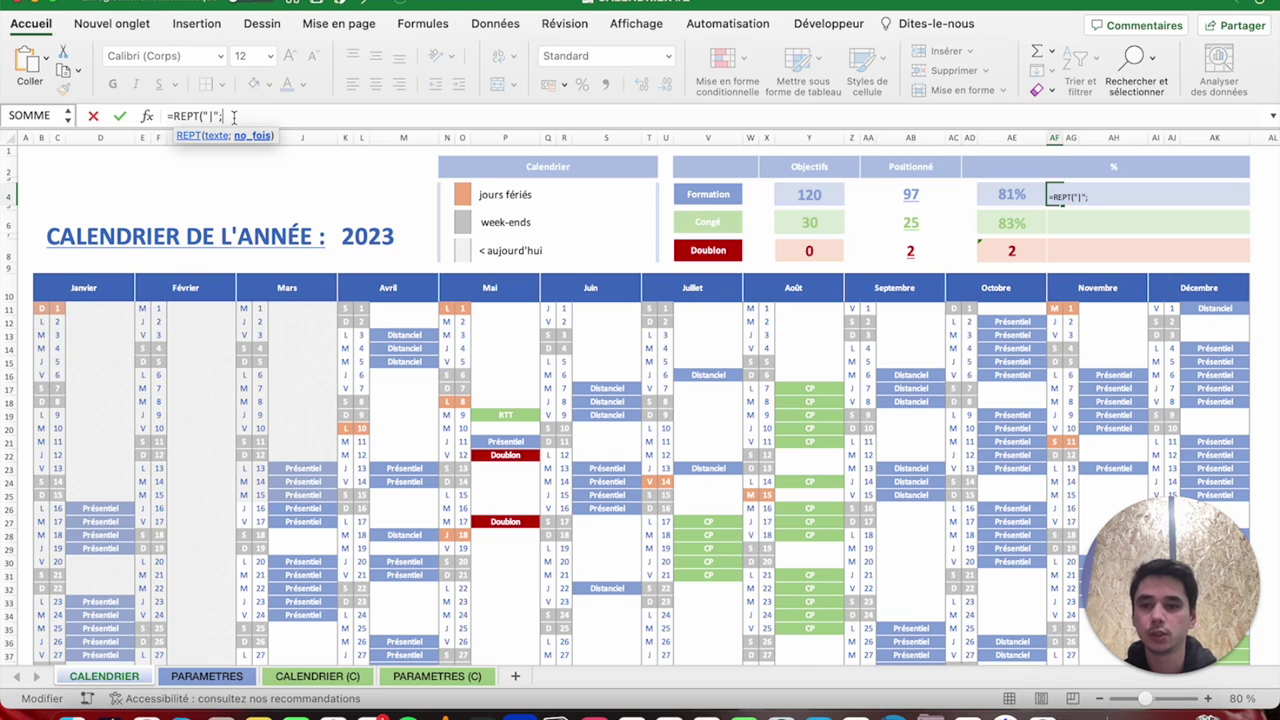
click(1011, 192)
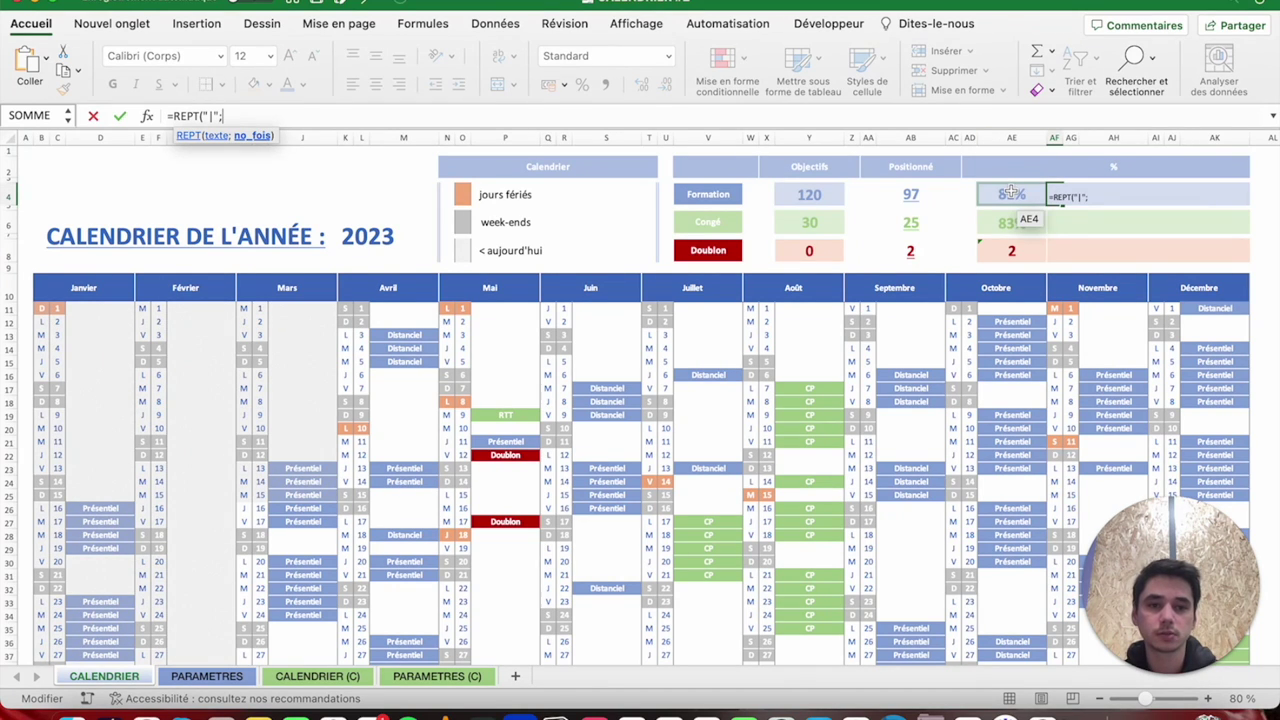
text(*100)
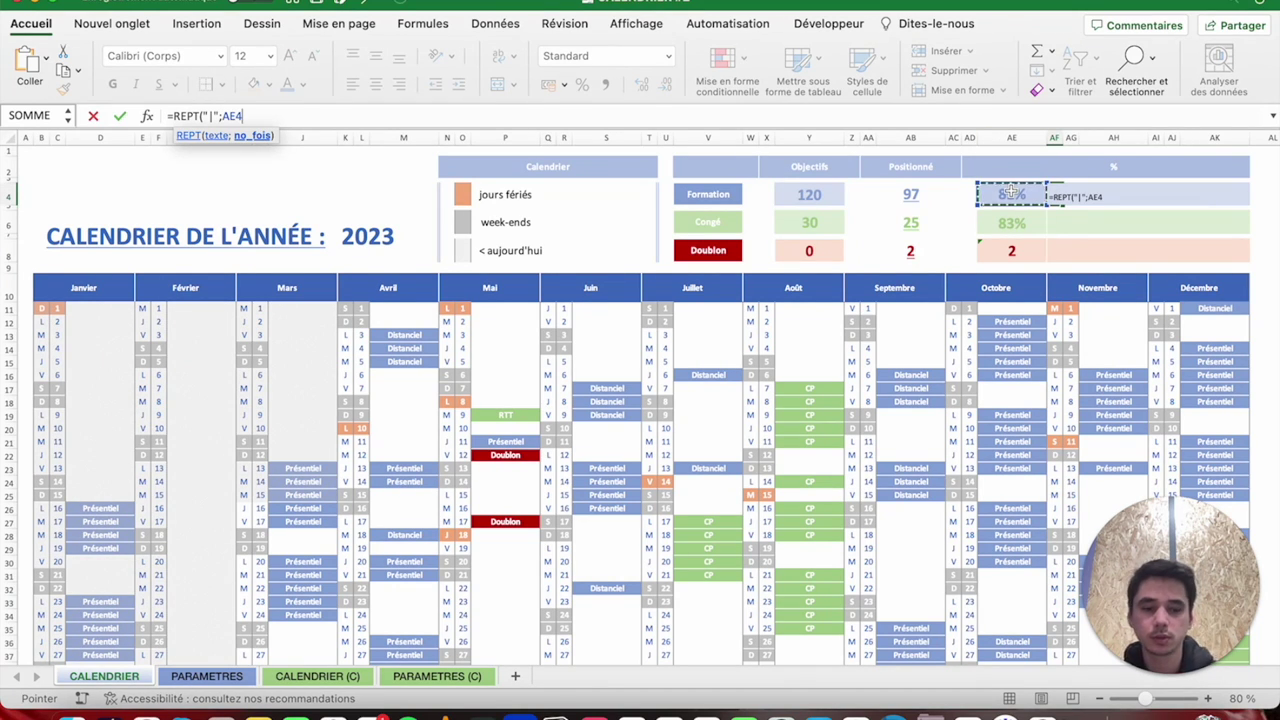
text())
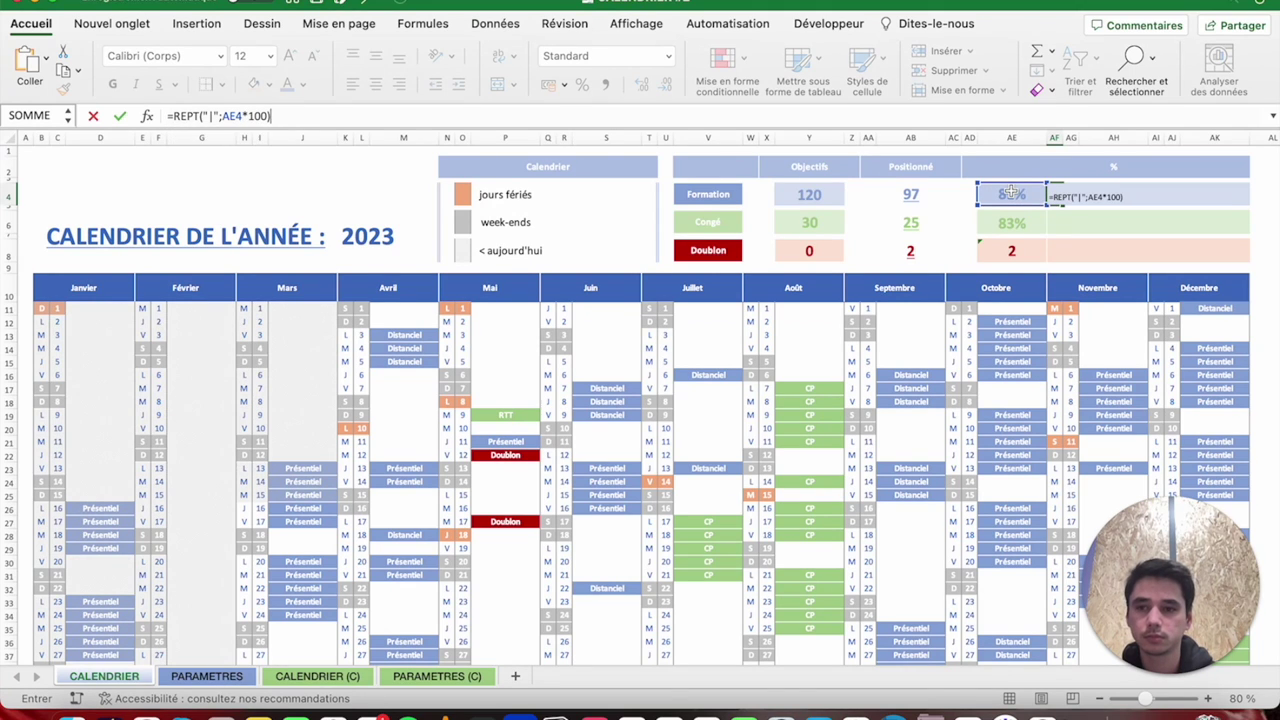
click(223, 115)
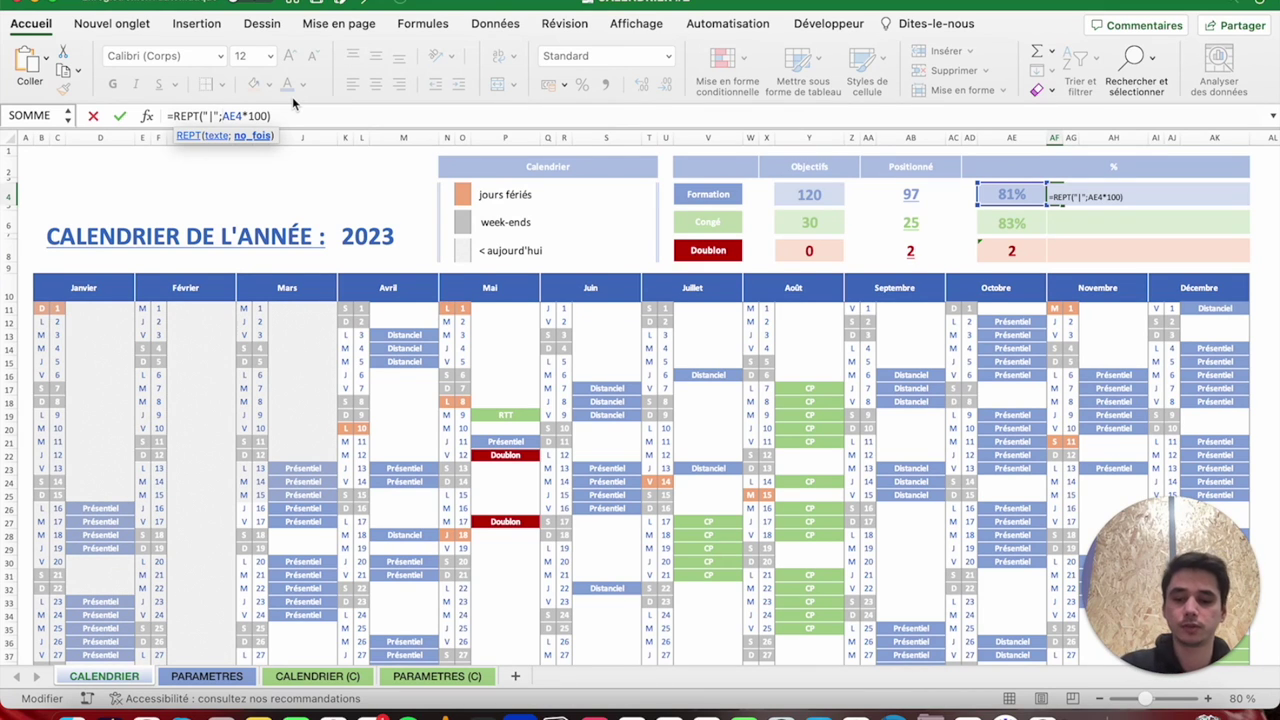
text(ENT()
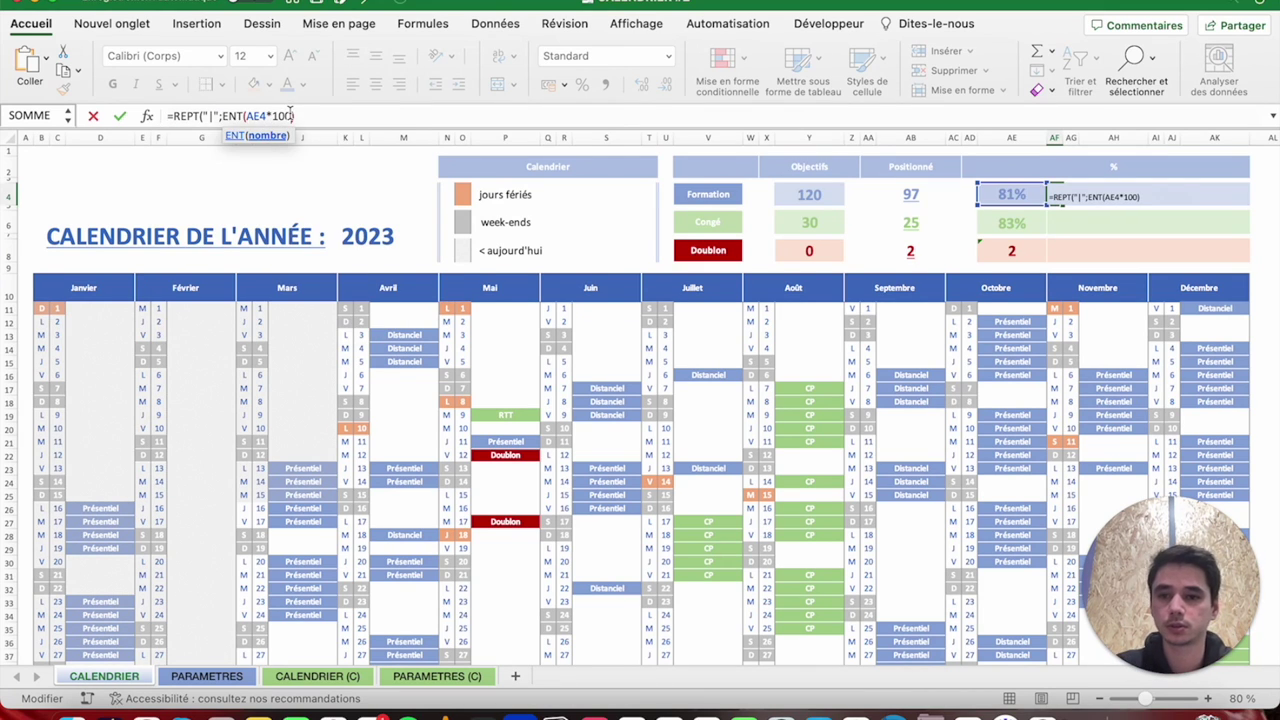
text())
key(Return)
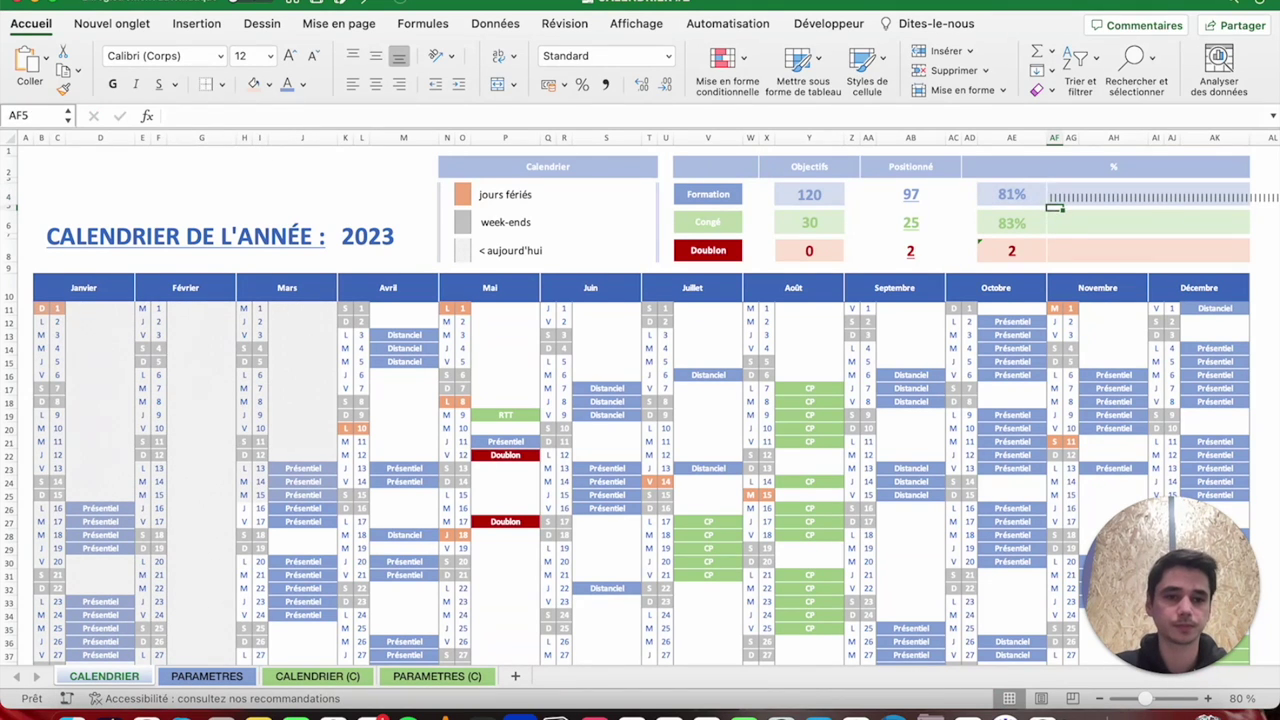
scroll(549, 166, right, 2)
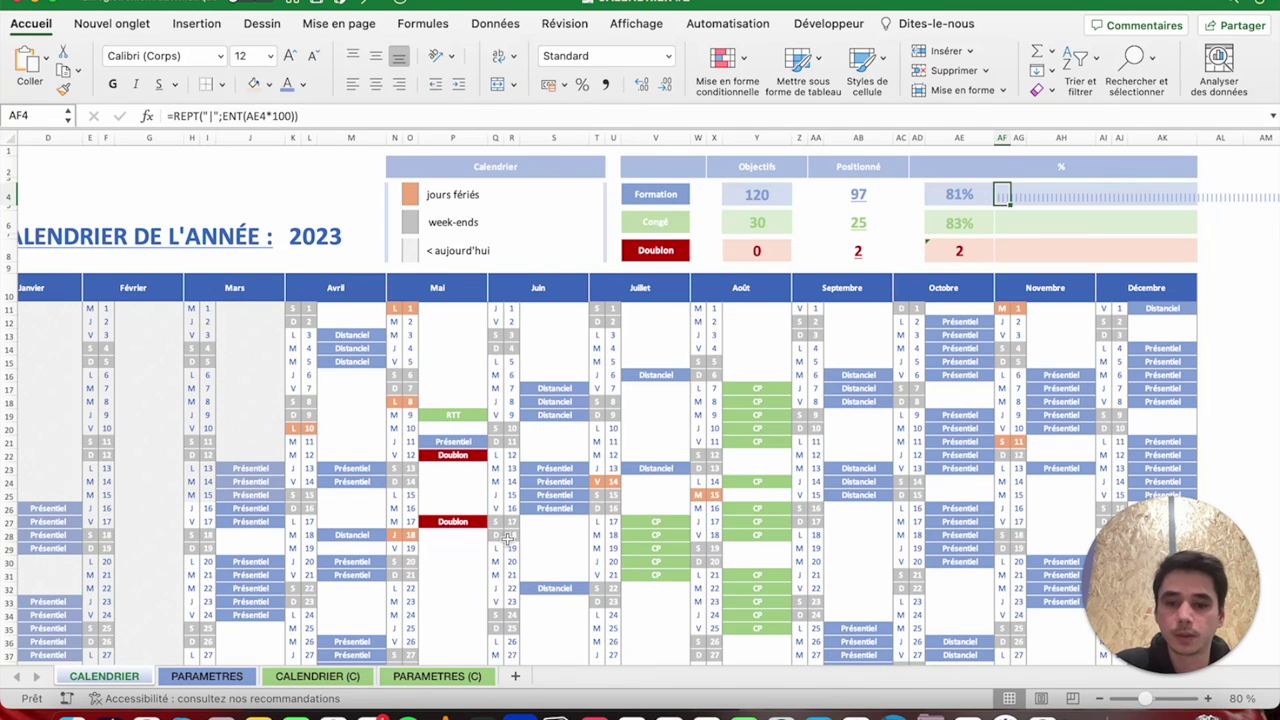
Compare the bars on the CALENDRIER (C) sheet, then return to CALENDRIER.
click(291, 677)
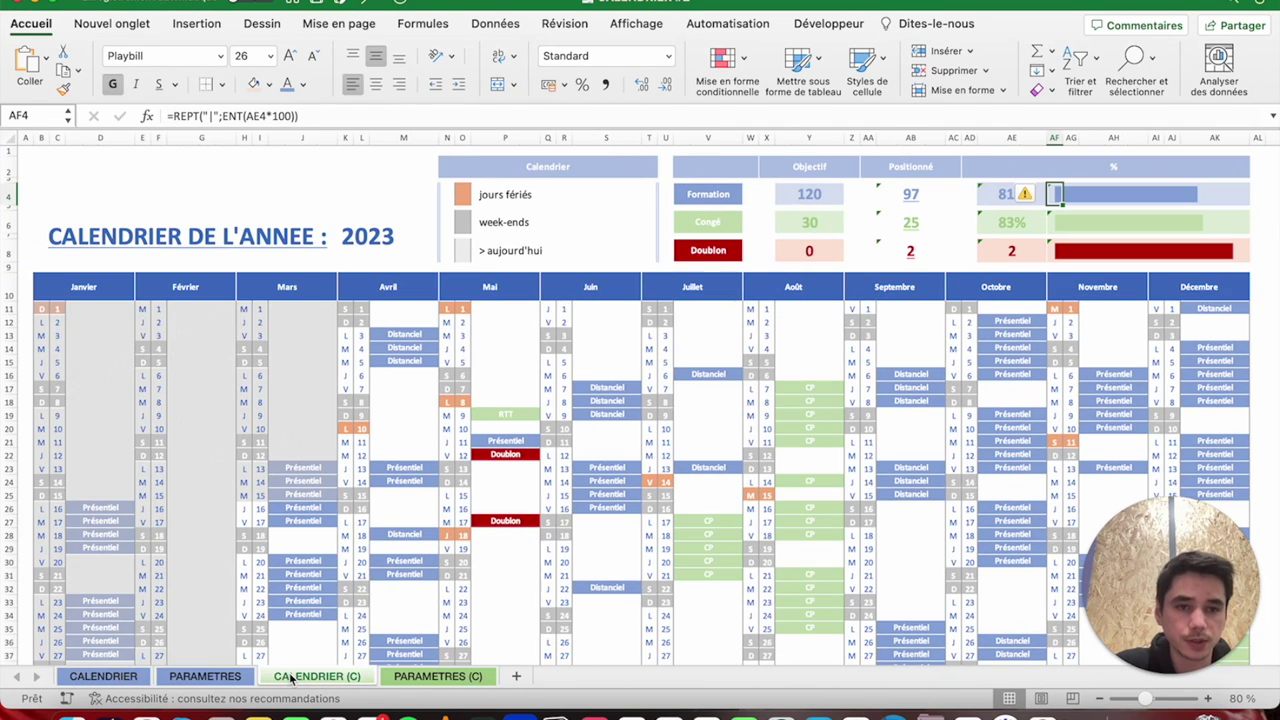
click(304, 86)
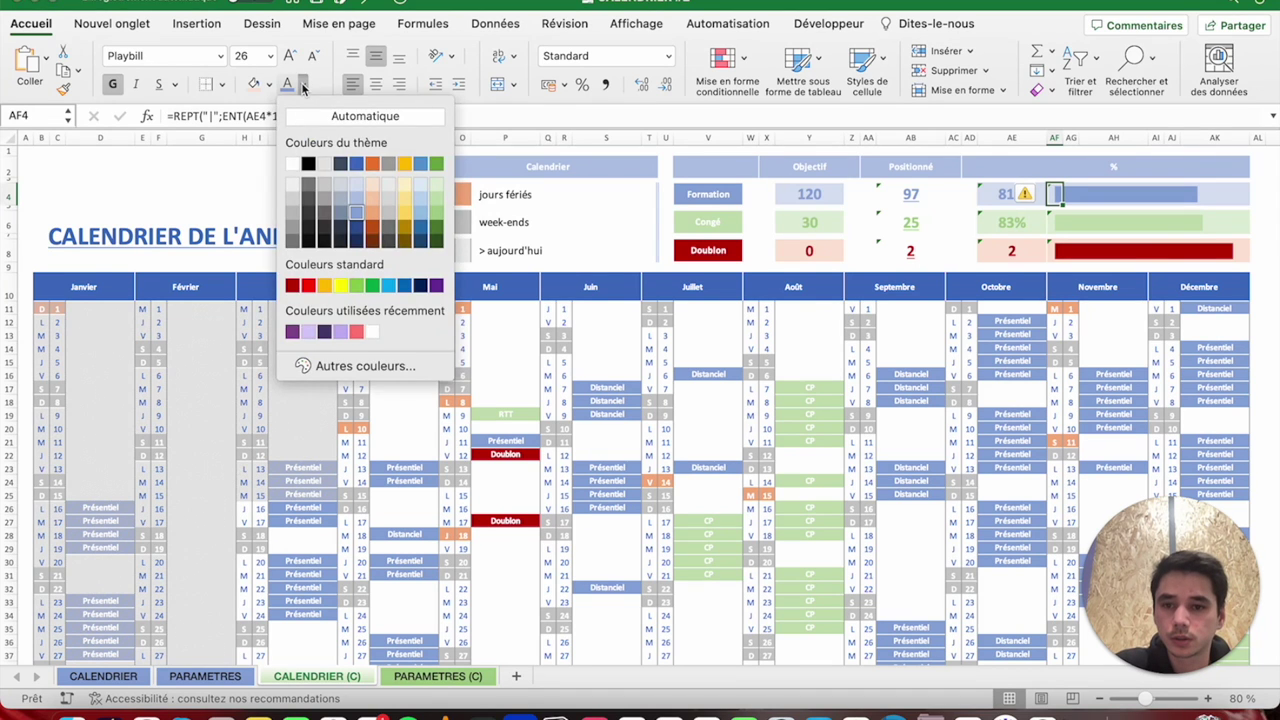
click(304, 86)
click(112, 678)
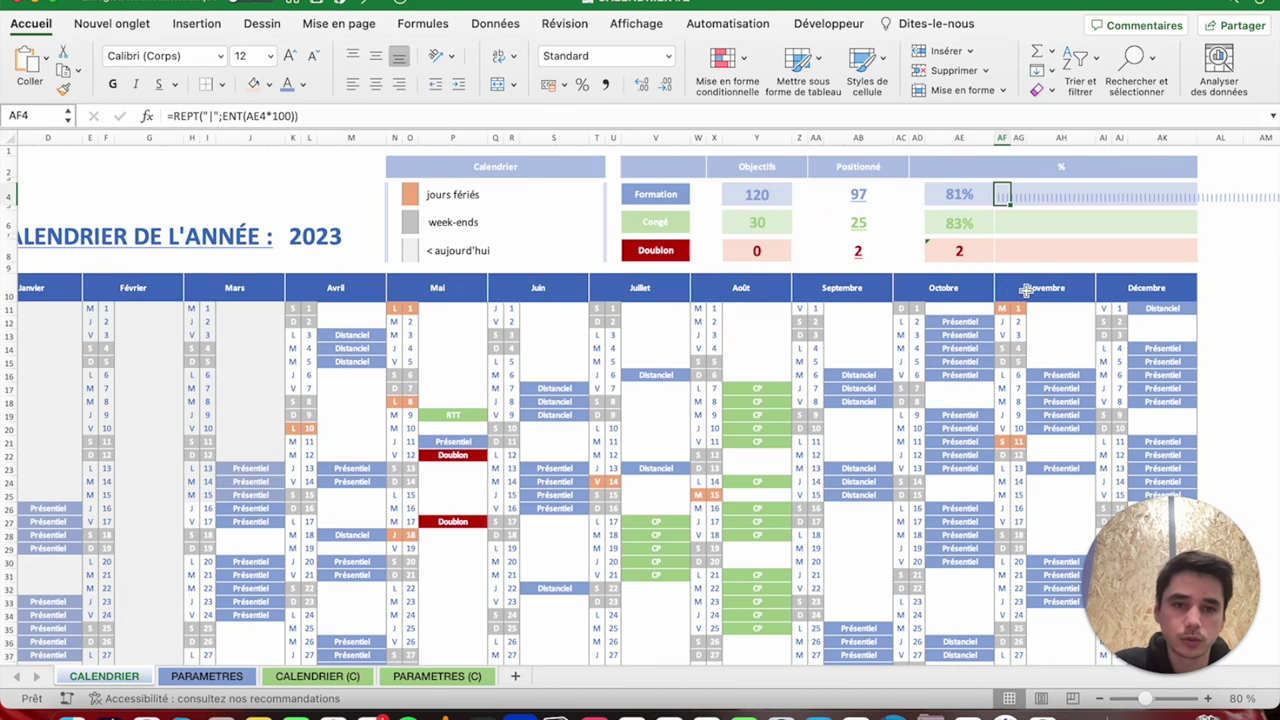
Set the AF4 bar cell's font to Playbill.
click(221, 57)
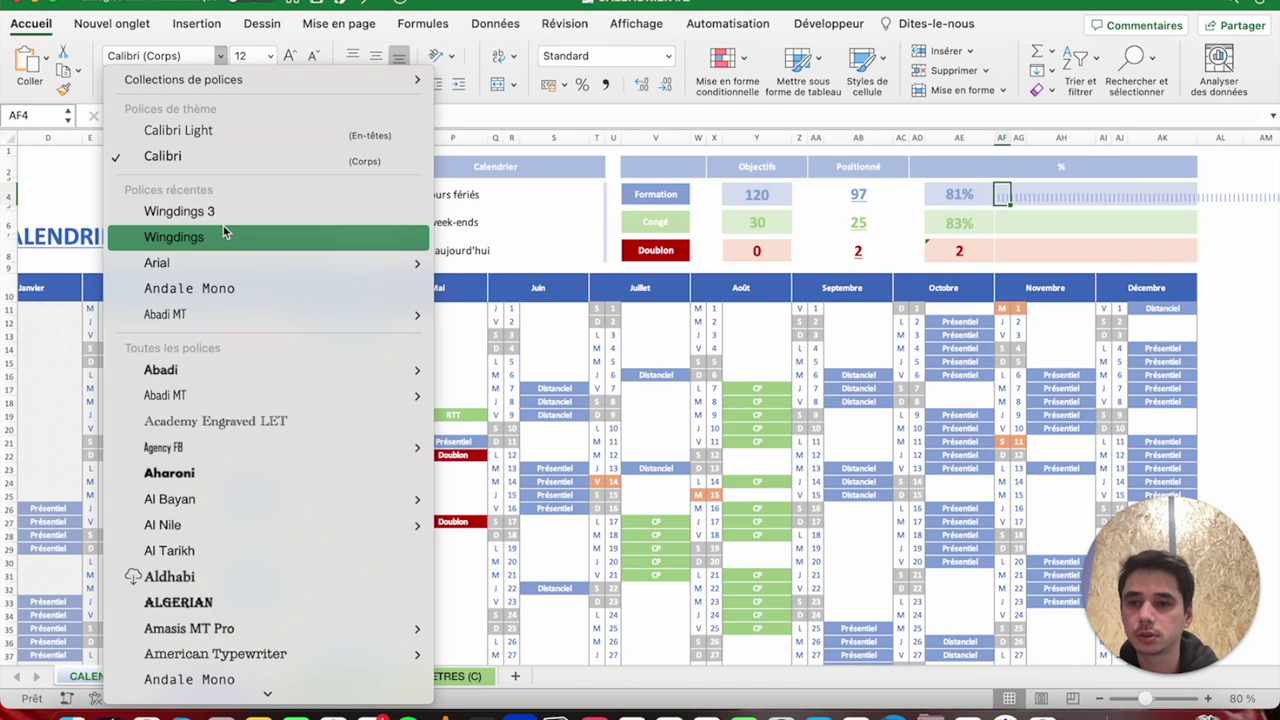
scroll(223, 209, down, 10)
scroll(223, 266, down, 10)
scroll(223, 277, down, 10)
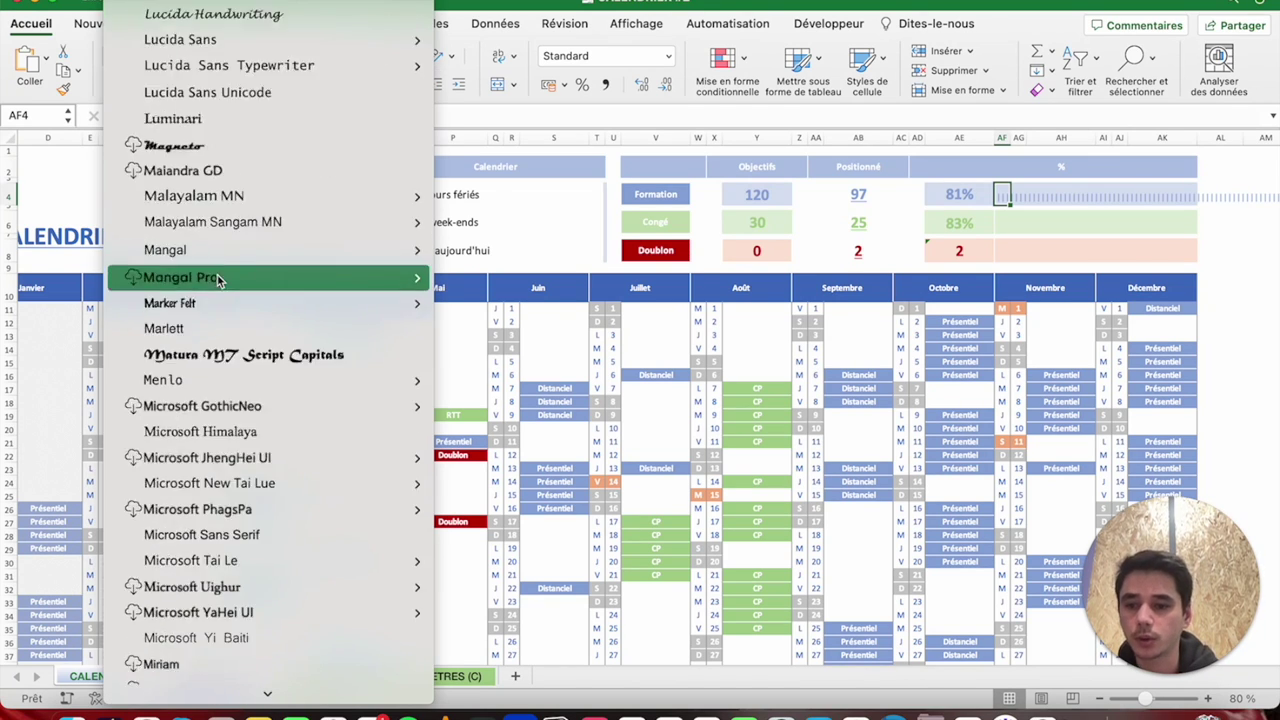
scroll(219, 281, down, 10)
scroll(219, 281, down, 10)
scroll(219, 281, down, 2)
scroll(219, 281, up, 1)
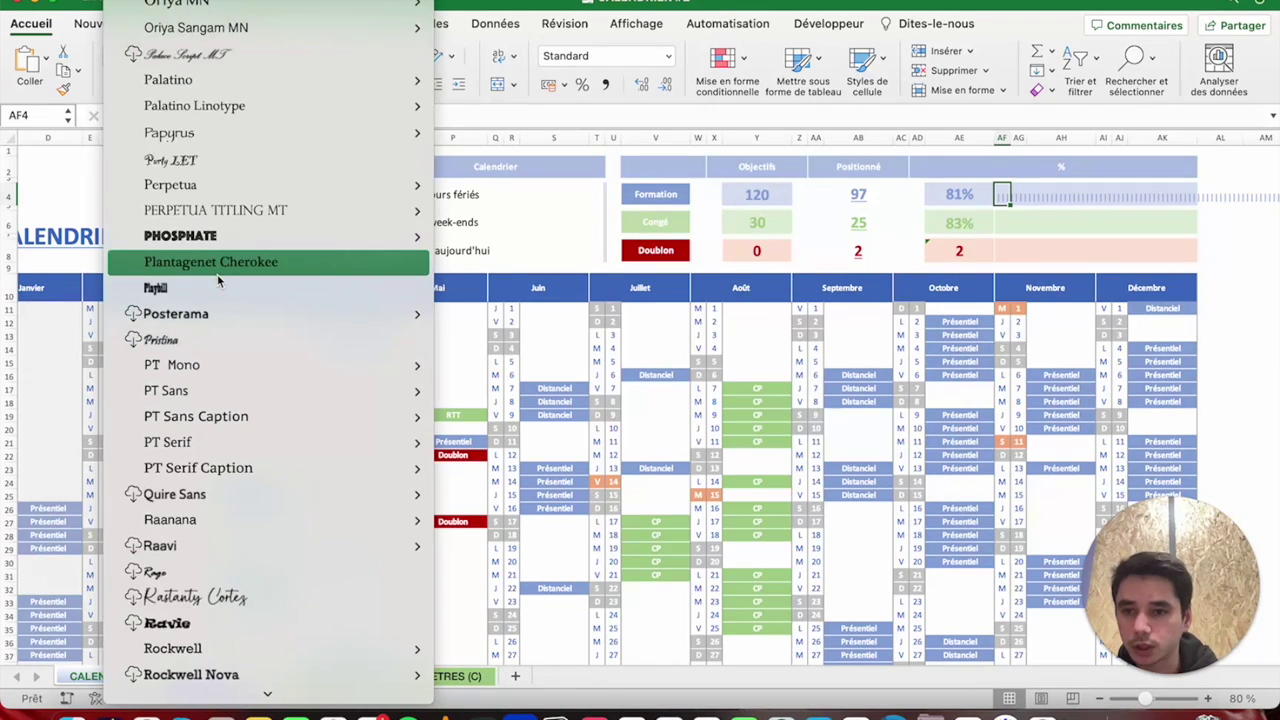
scroll(216, 280, down, 10)
scroll(214, 280, up, 1)
scroll(214, 282, up, 3)
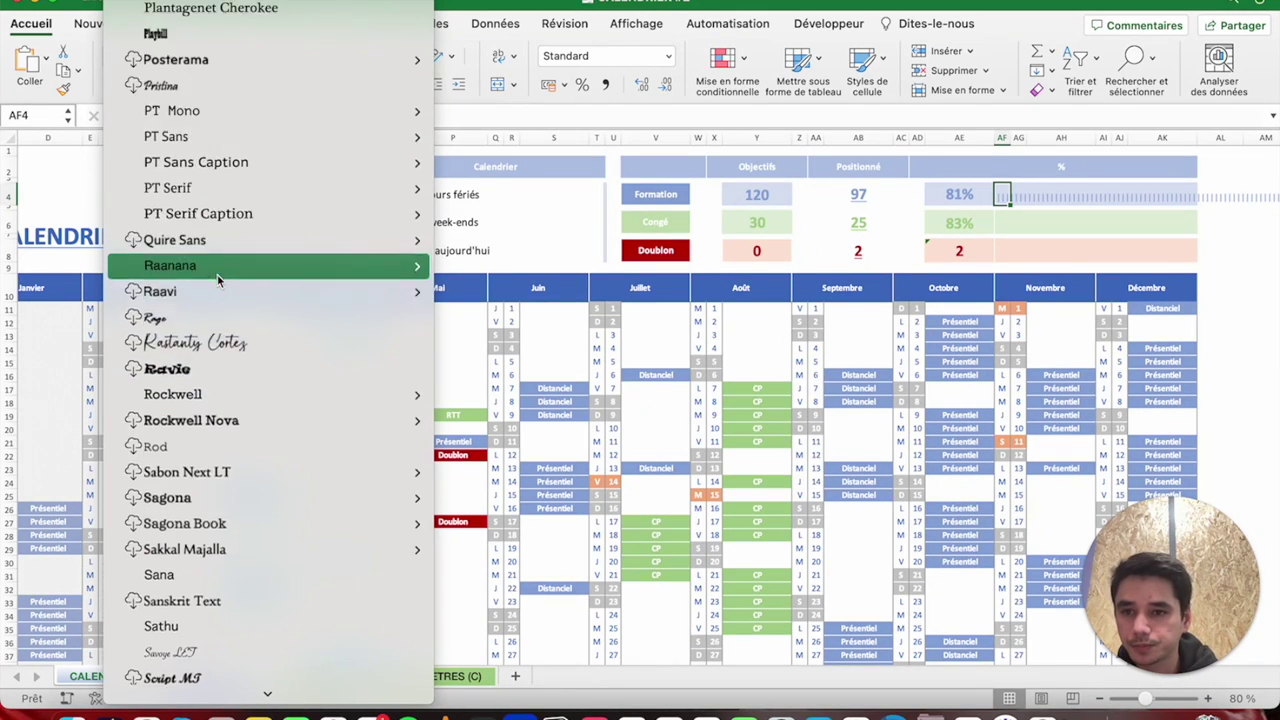
scroll(210, 288, up, 8)
click(208, 291)
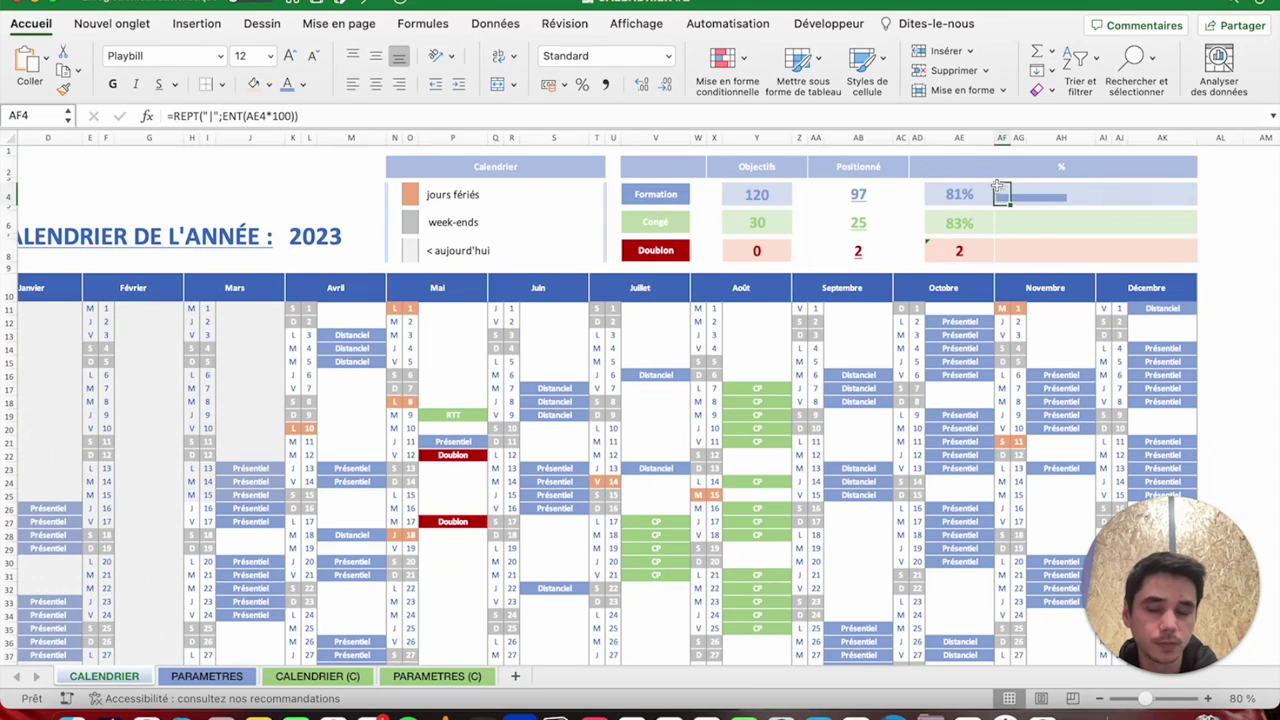
Enlarge the AF4 bar's font size to 26 so it forms a solid band.
click(292, 56)
click(292, 56)
click(292, 56)
click(292, 56)
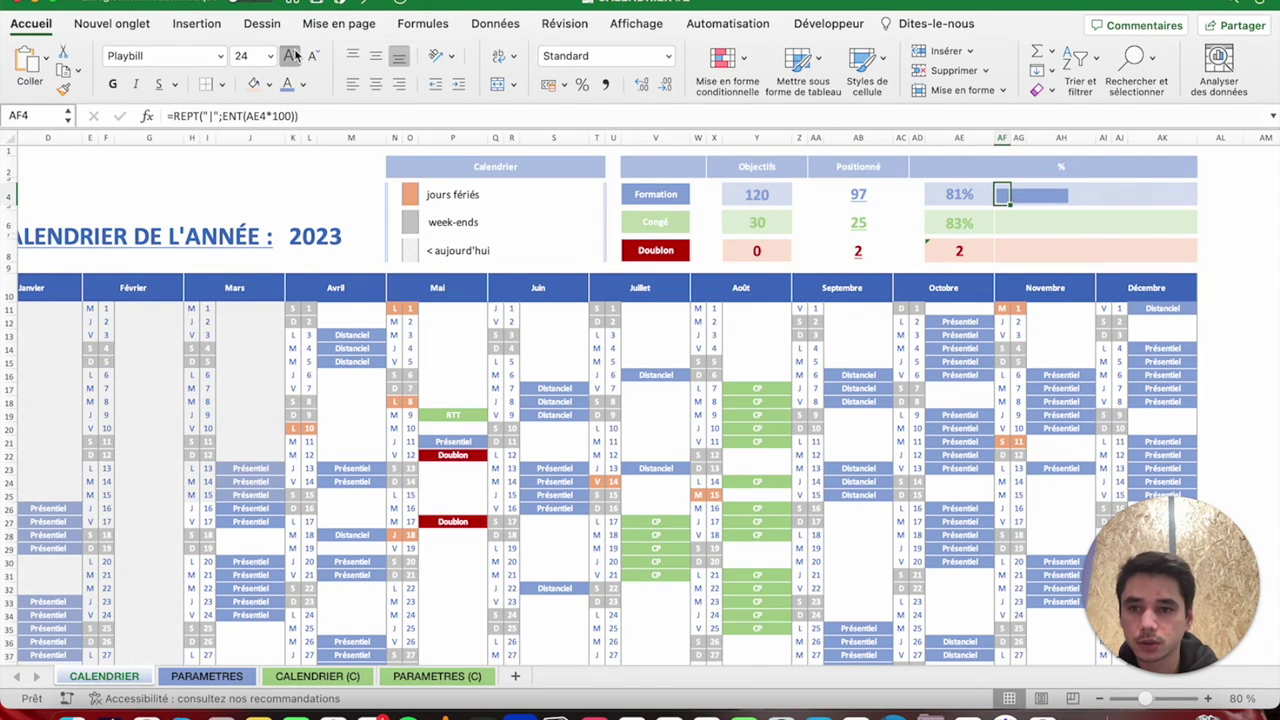
click(292, 56)
click(292, 56)
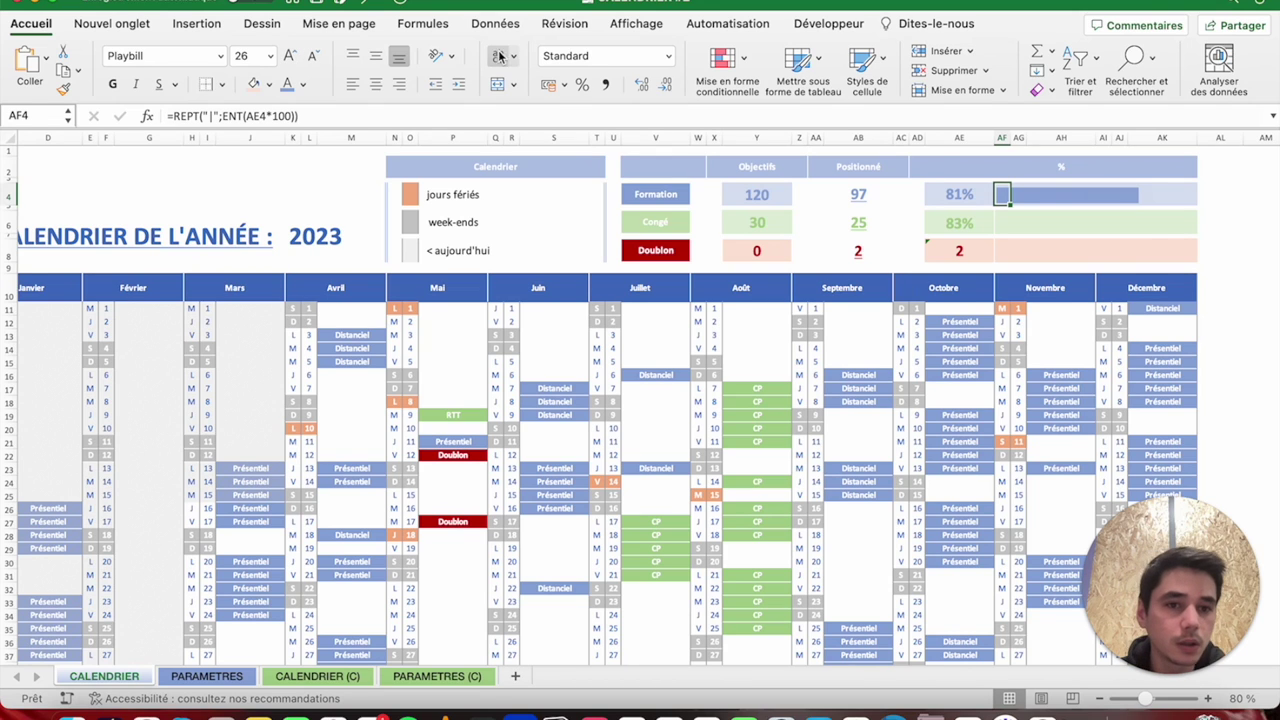
click(999, 193)
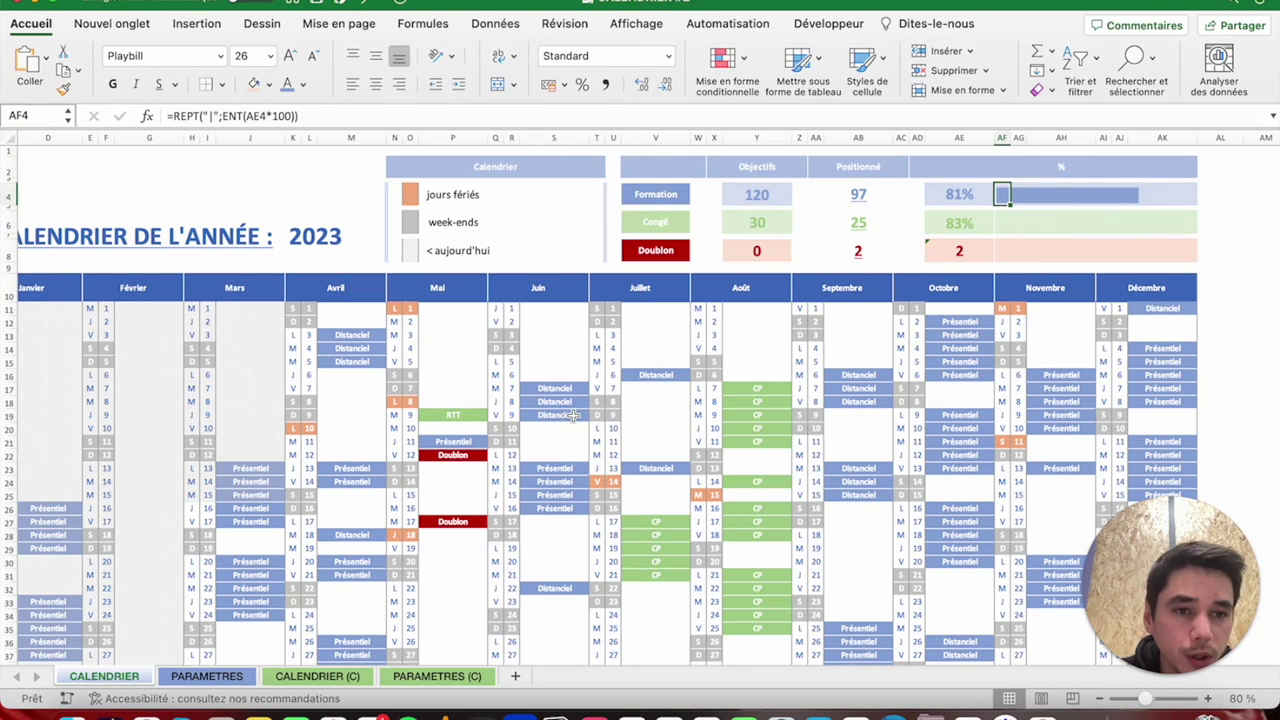
Clear AF4's borders and make its bar bold, vertically centred and slightly indented.
click(223, 86)
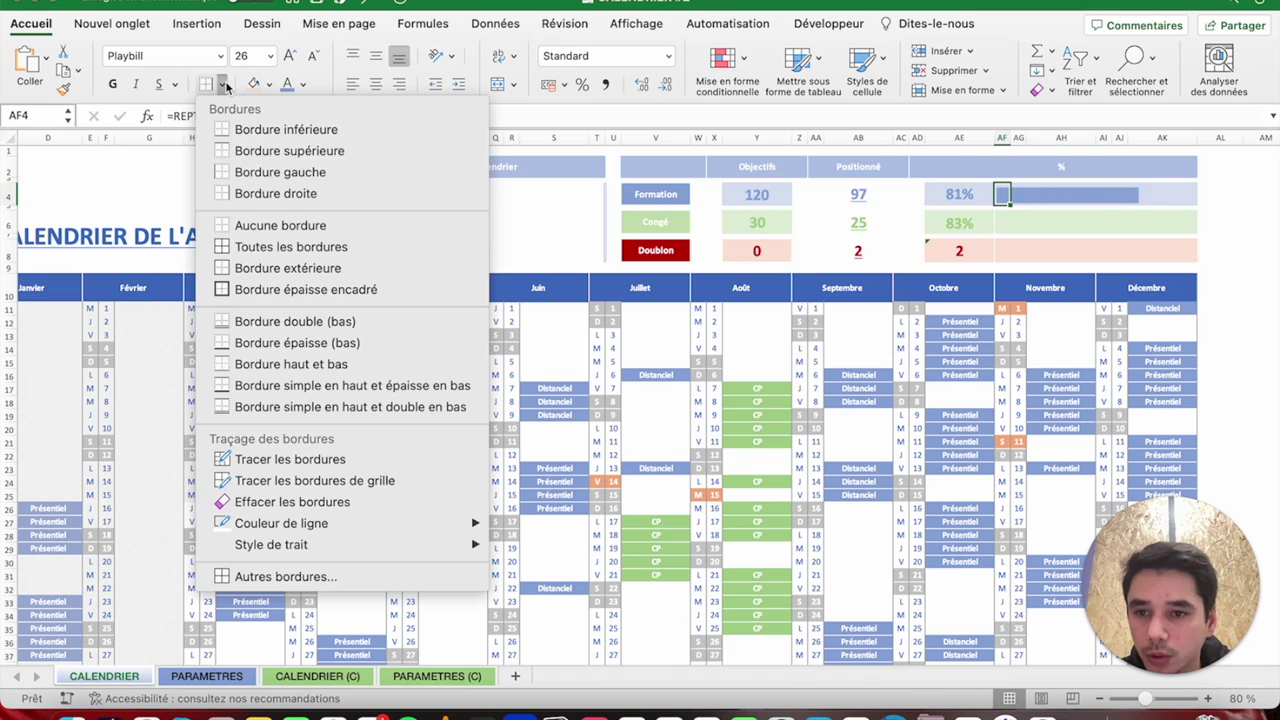
click(250, 221)
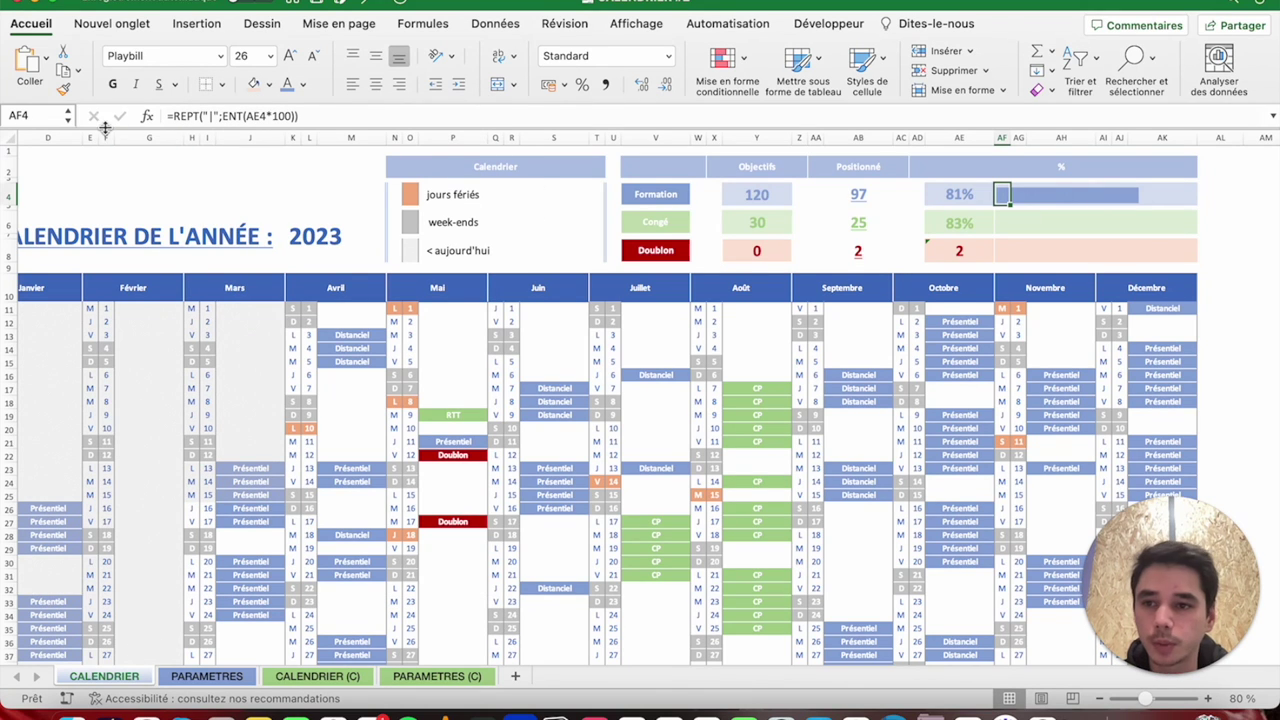
click(113, 84)
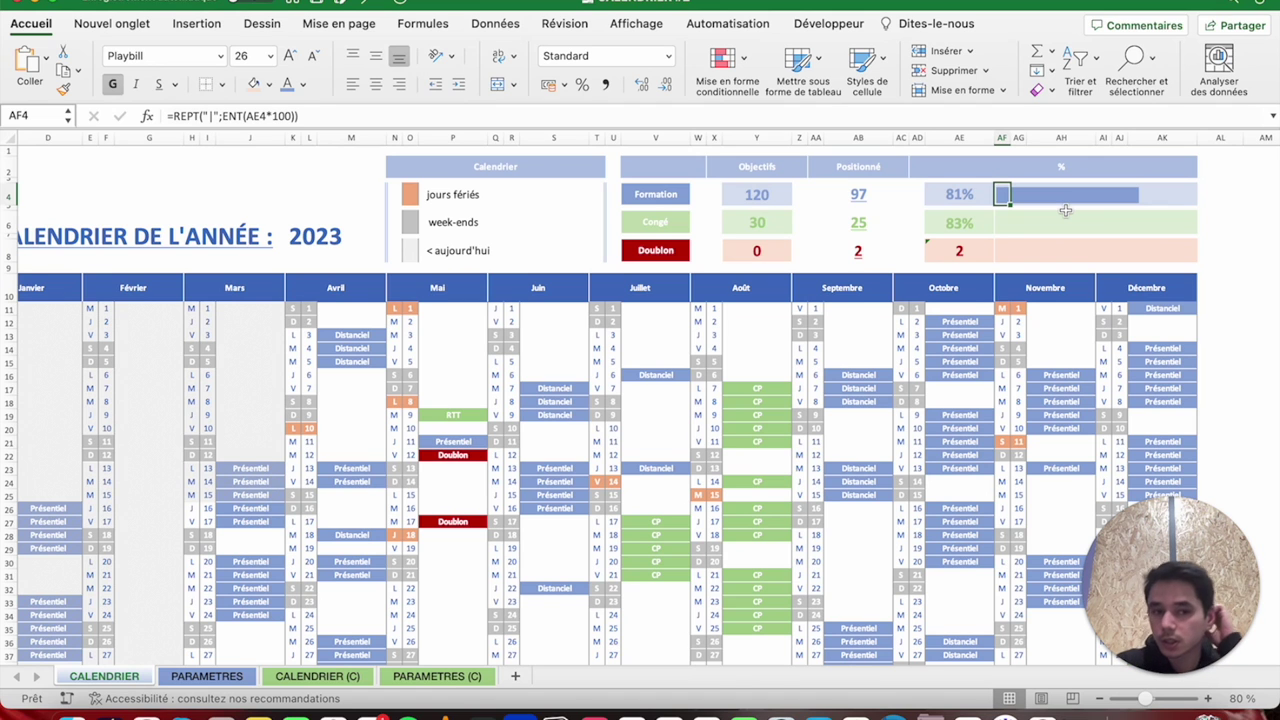
click(377, 53)
click(999, 221)
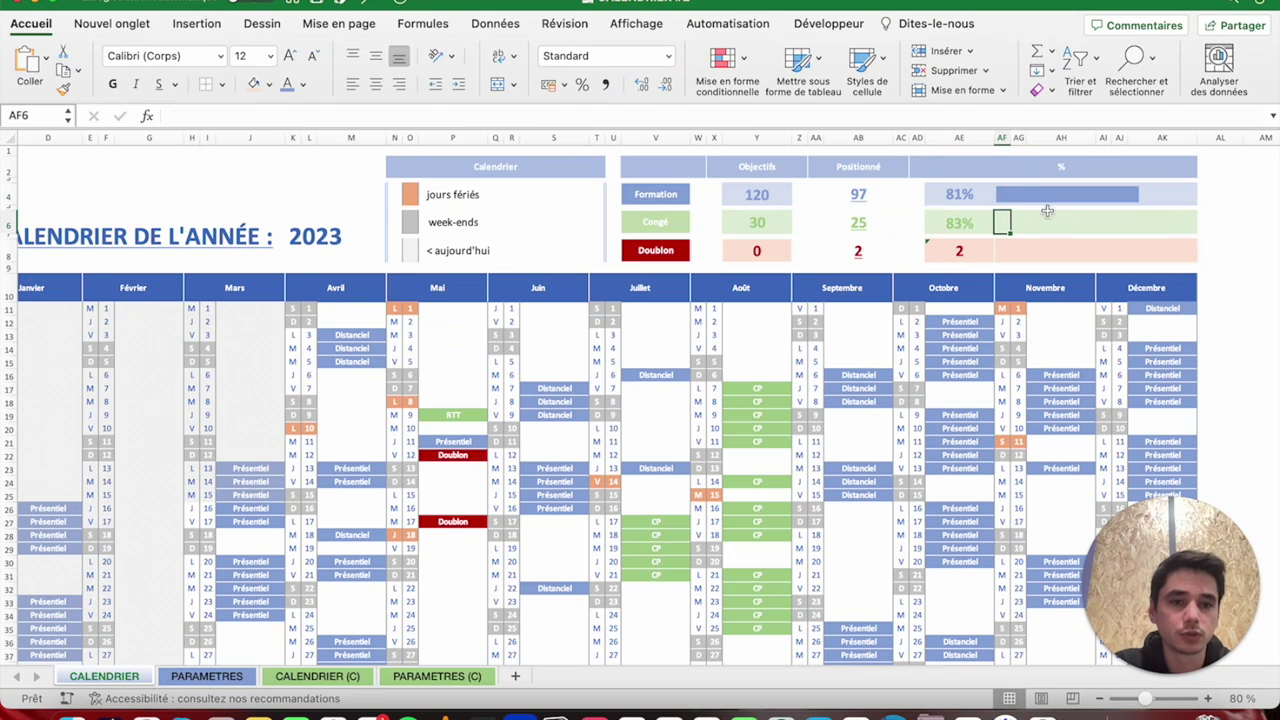
click(959, 194)
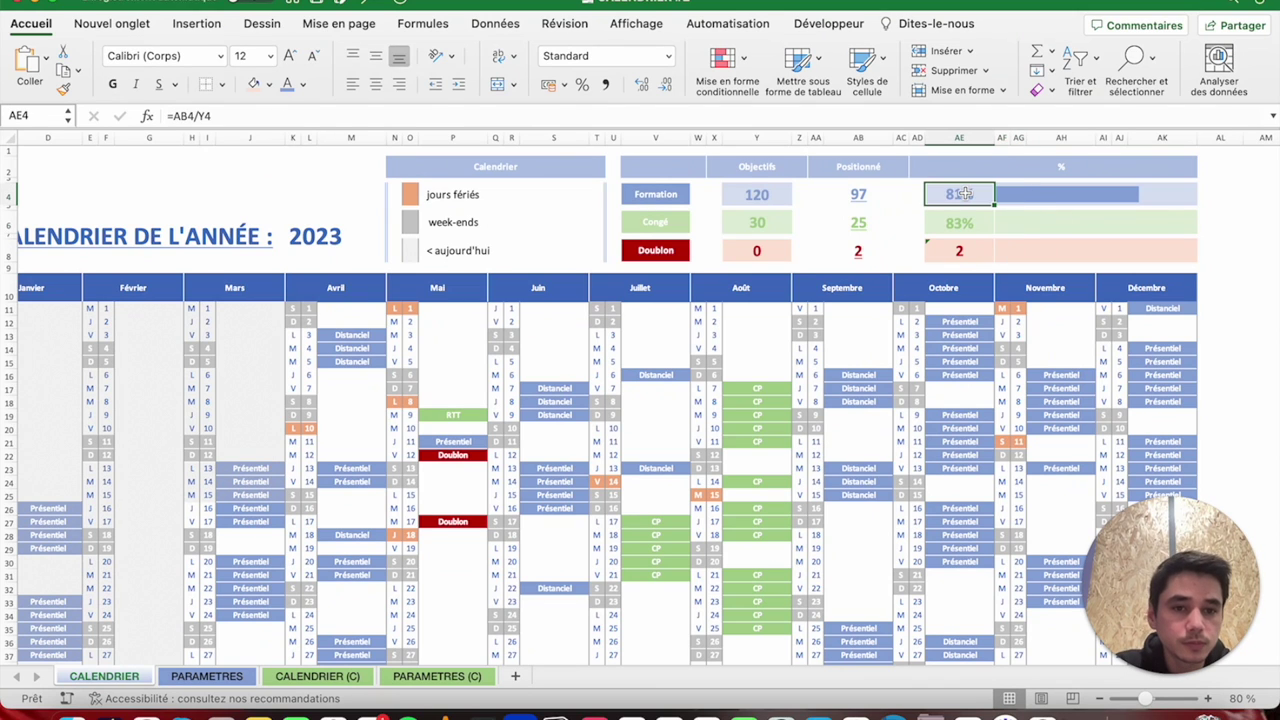
click(1003, 194)
click(458, 84)
click(900, 219)
Add a right border to the 81% cell AE4, then select AF6.
click(962, 196)
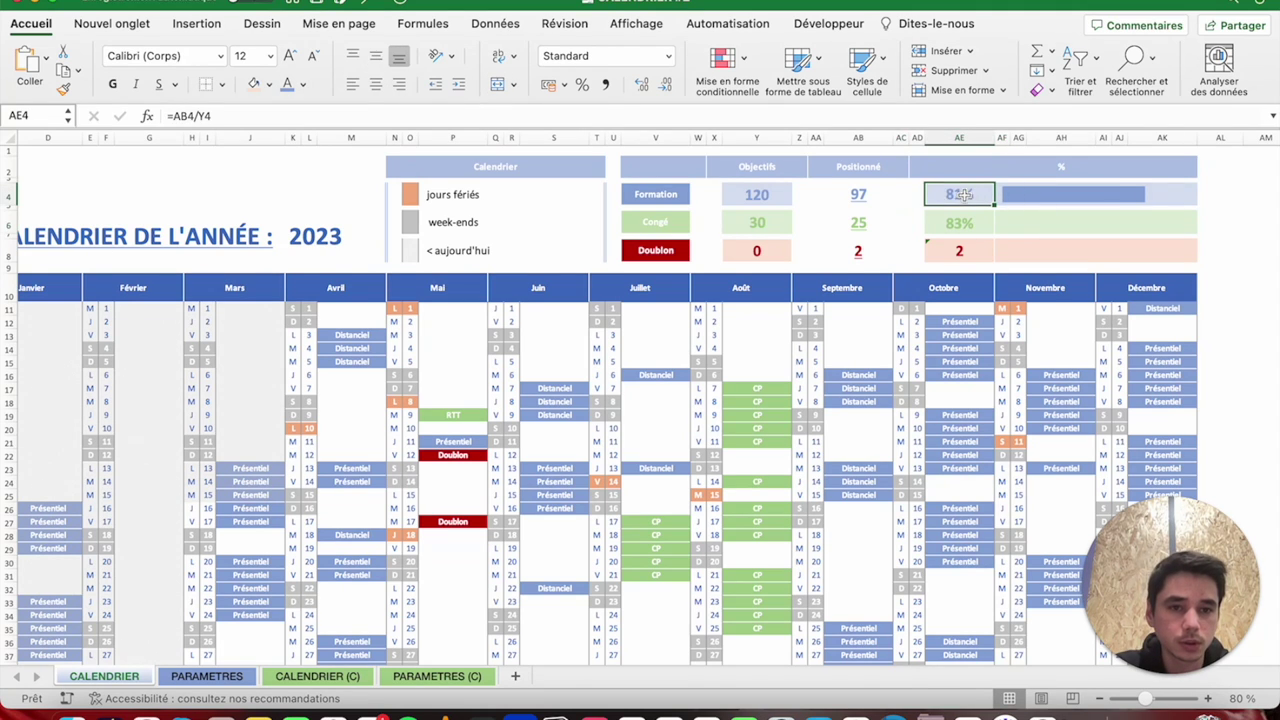
click(222, 84)
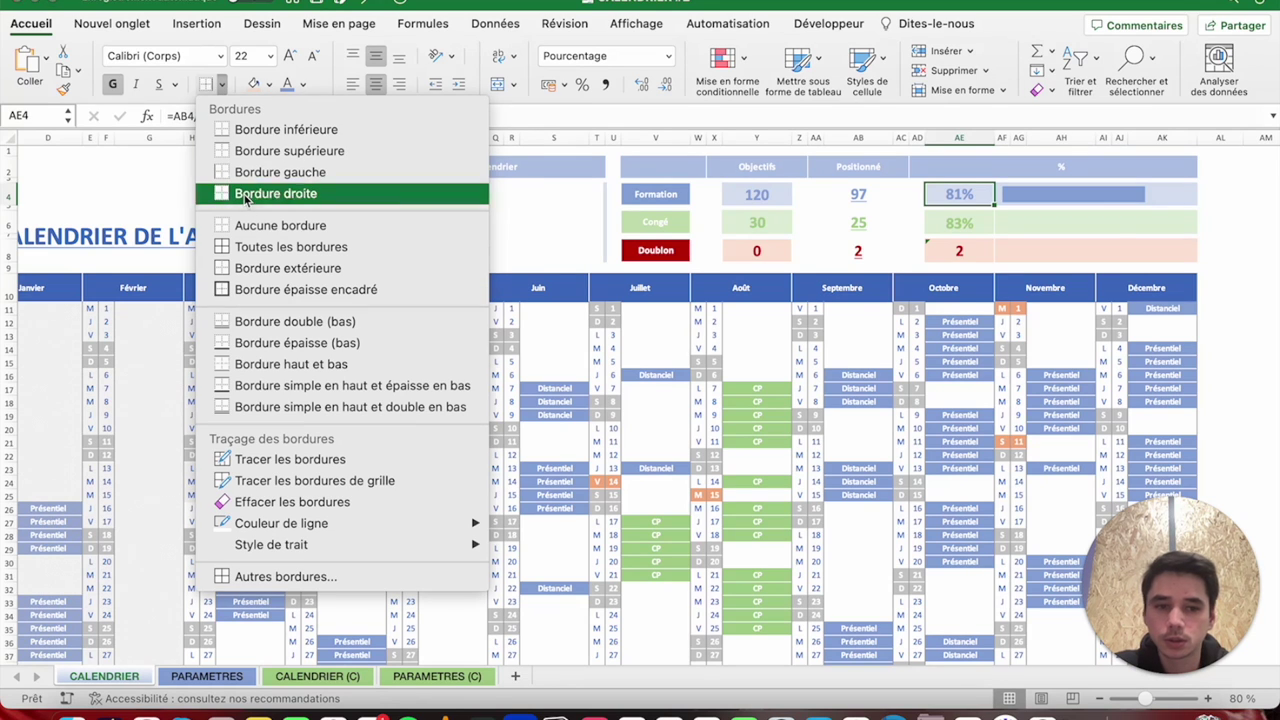
click(245, 196)
click(1037, 204)
click(1018, 222)
click(1008, 197)
click(1005, 222)
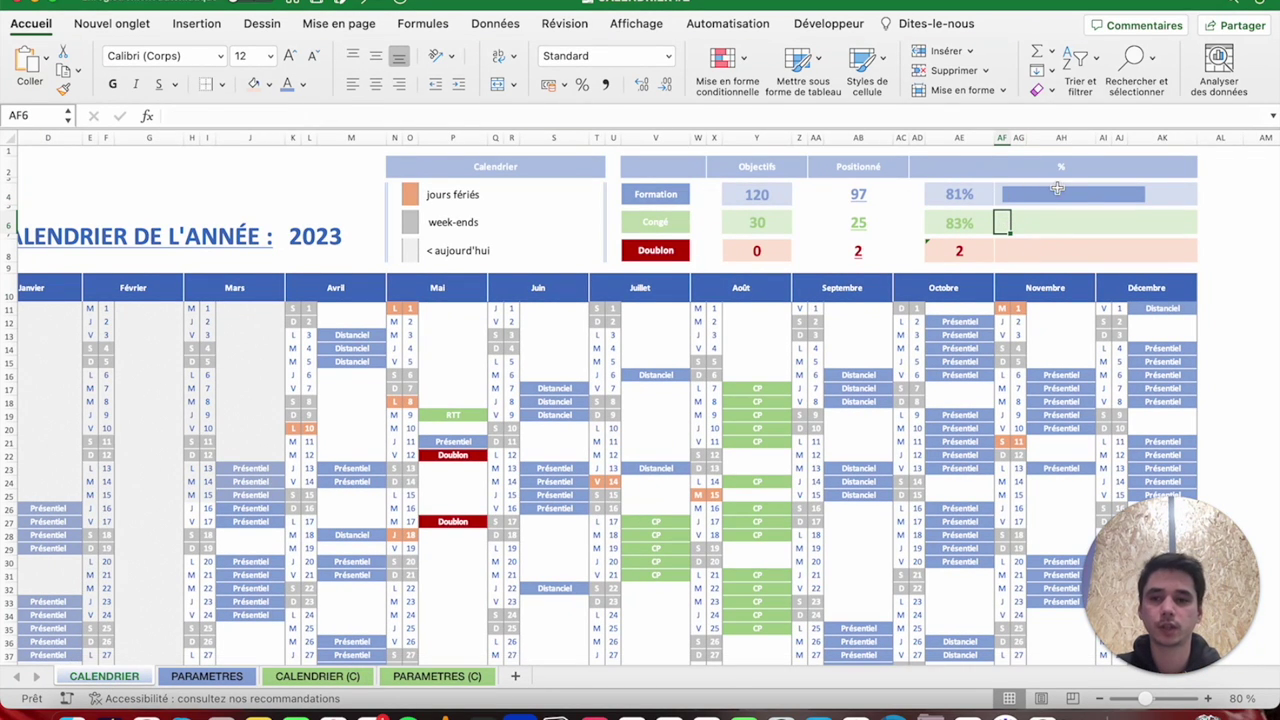
click(1003, 196)
Enter =REPT("|";ENT(AE6*100)) in AF6 for the Congé row bar.
click(1000, 223)
text(=)
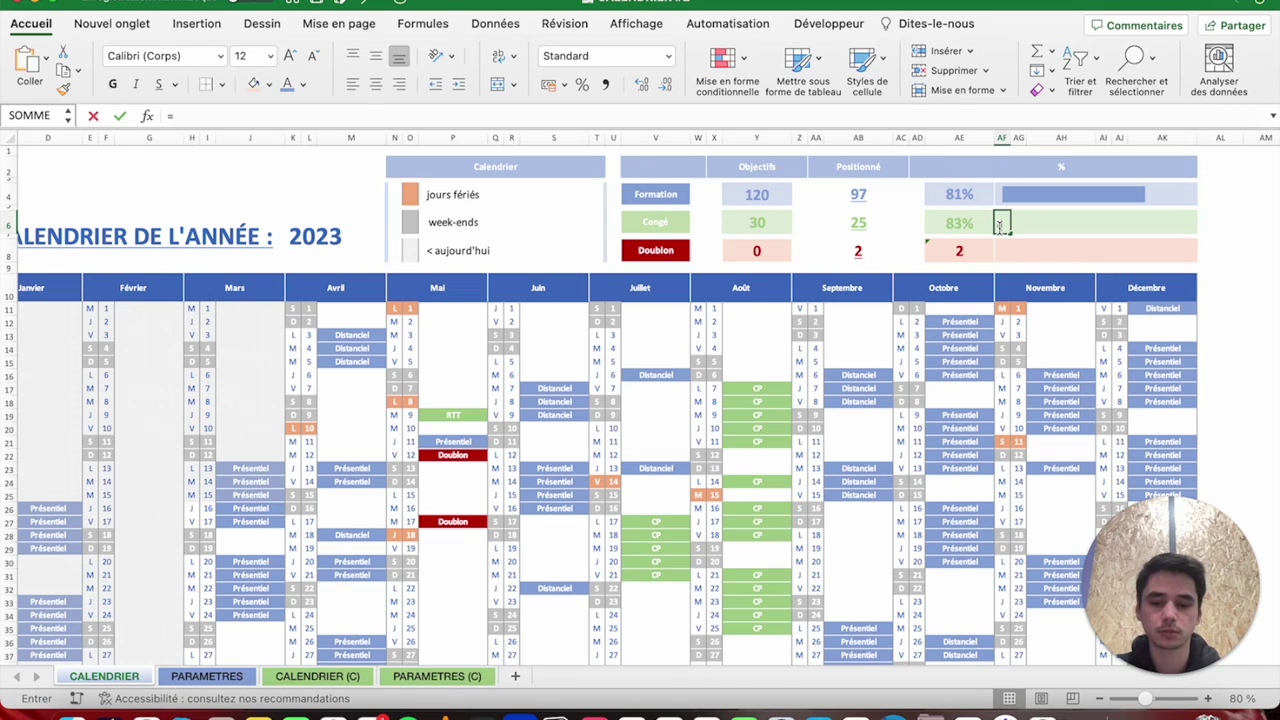
text(REPT("|)
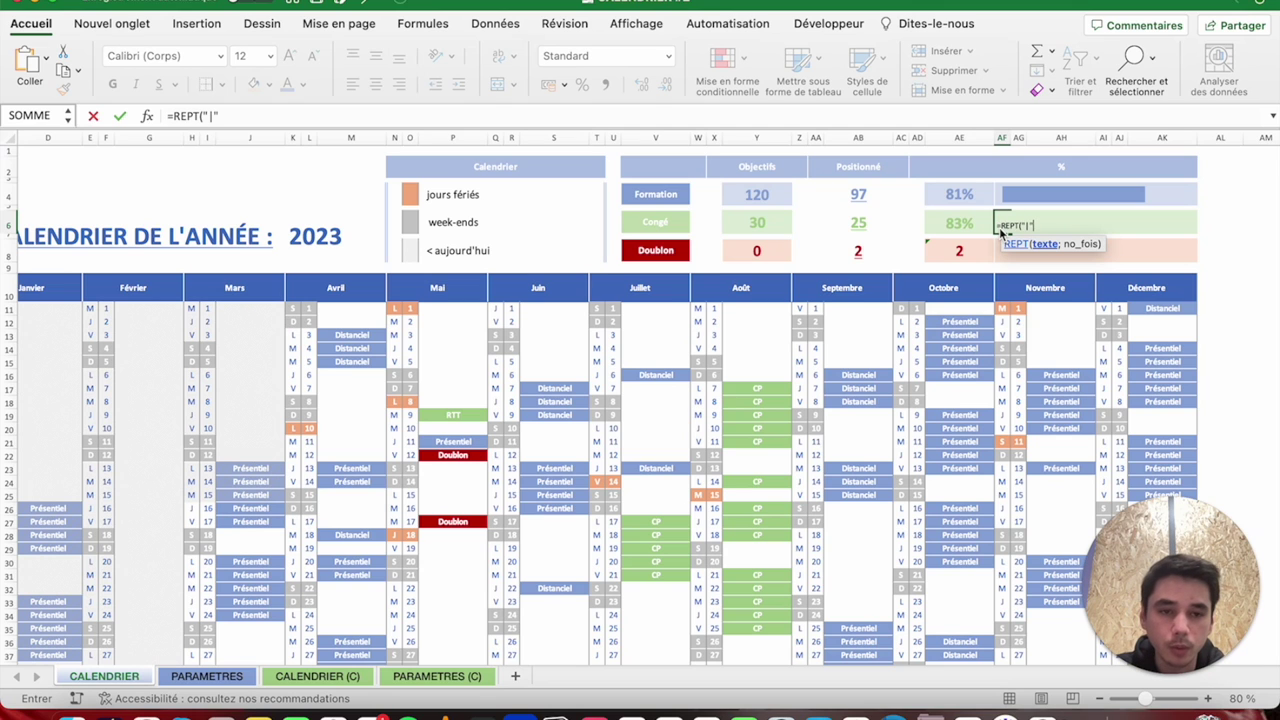
text(;)
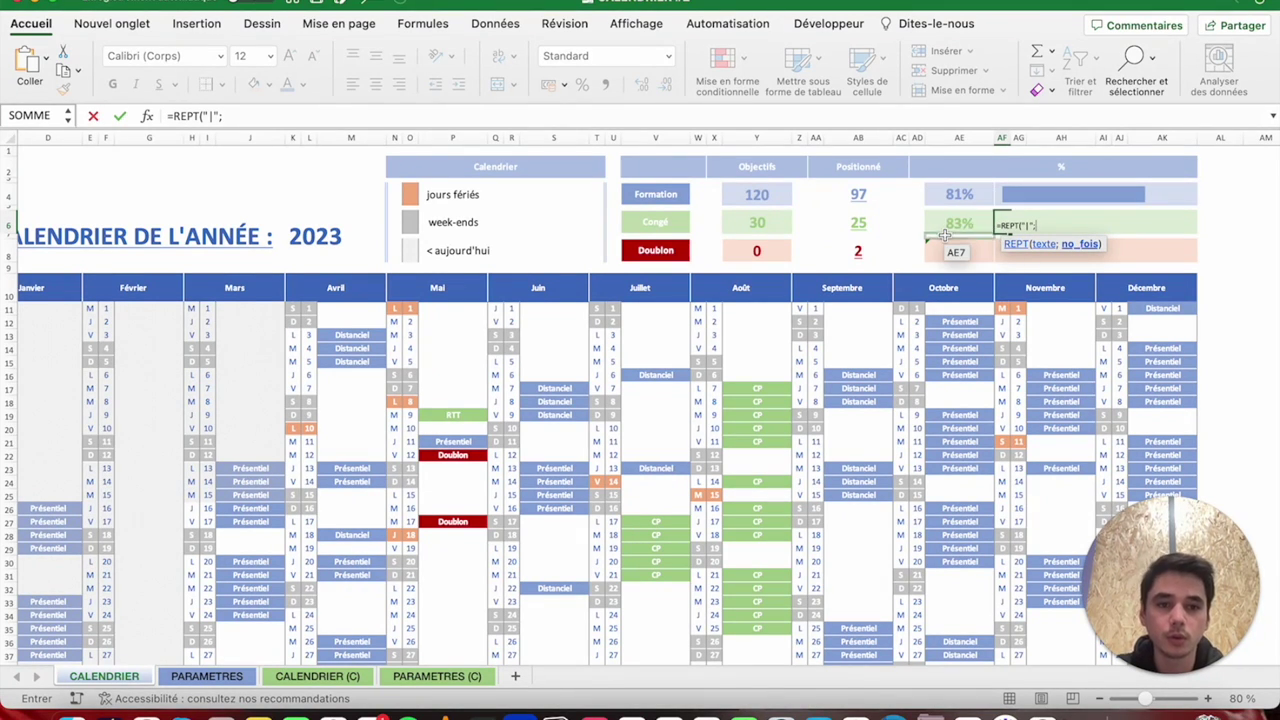
click(946, 224)
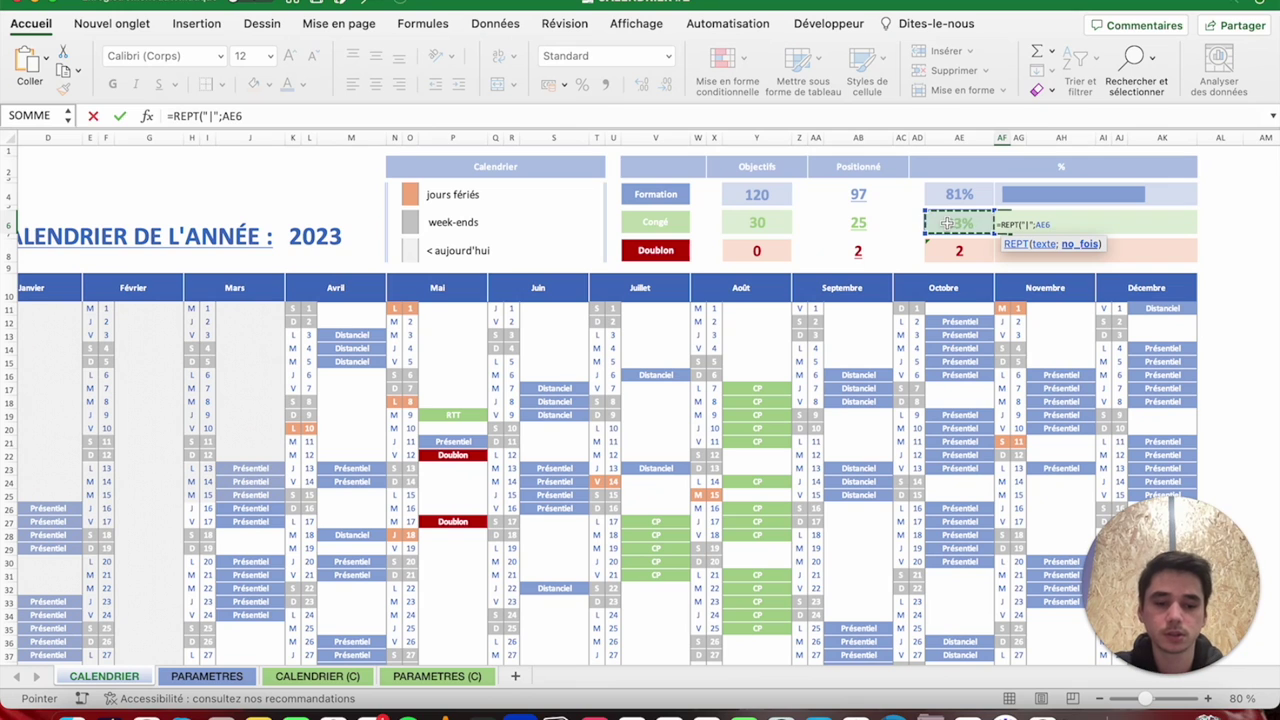
text(*100)
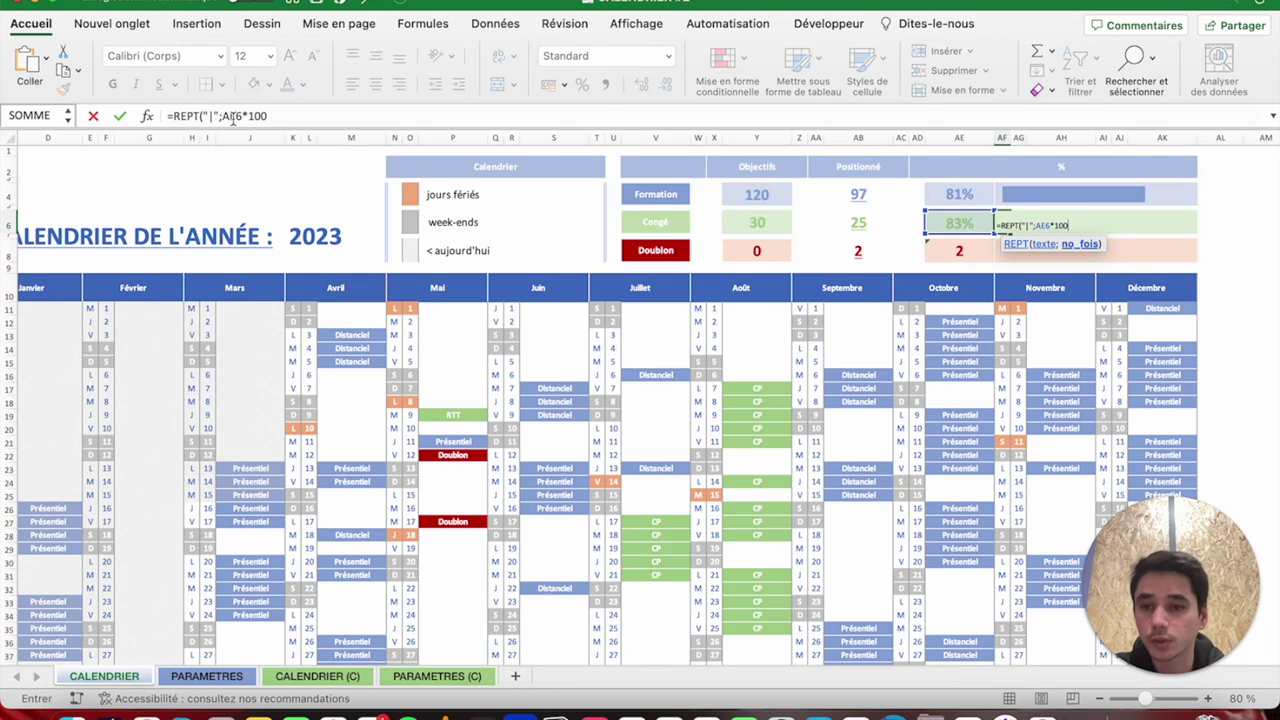
click(222, 116)
text(ENT()
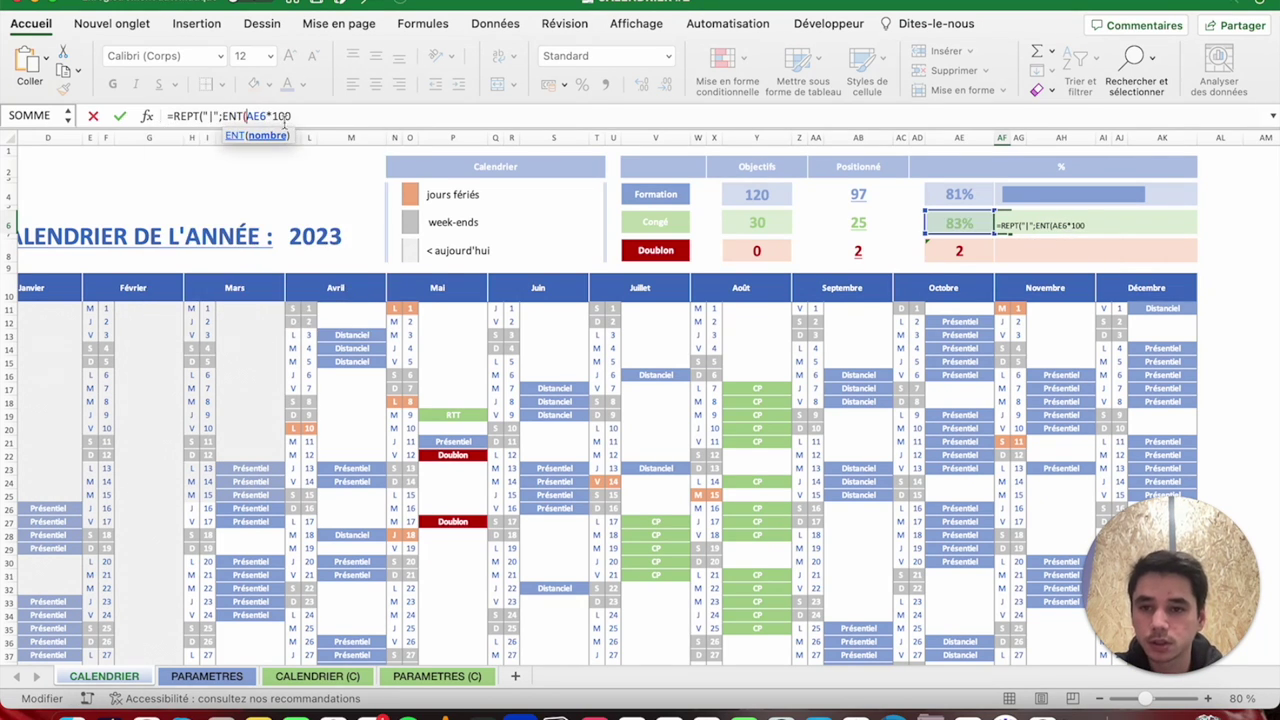
text())
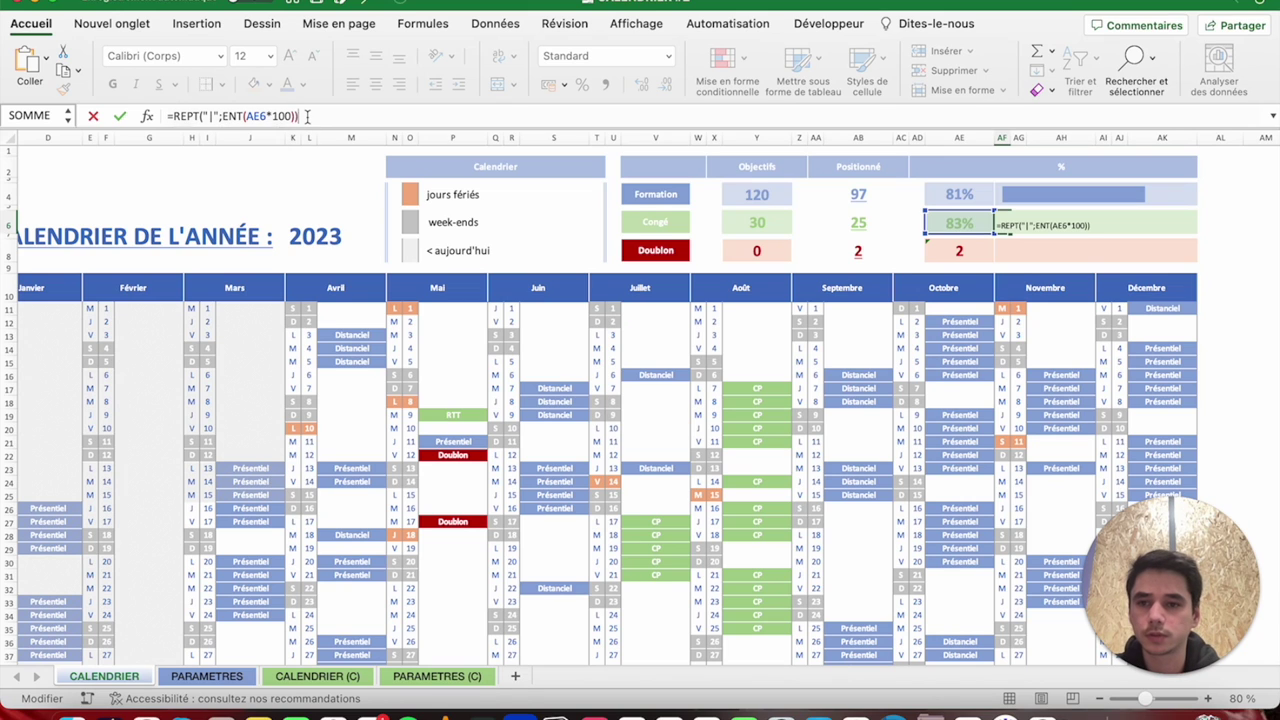
key(Return)
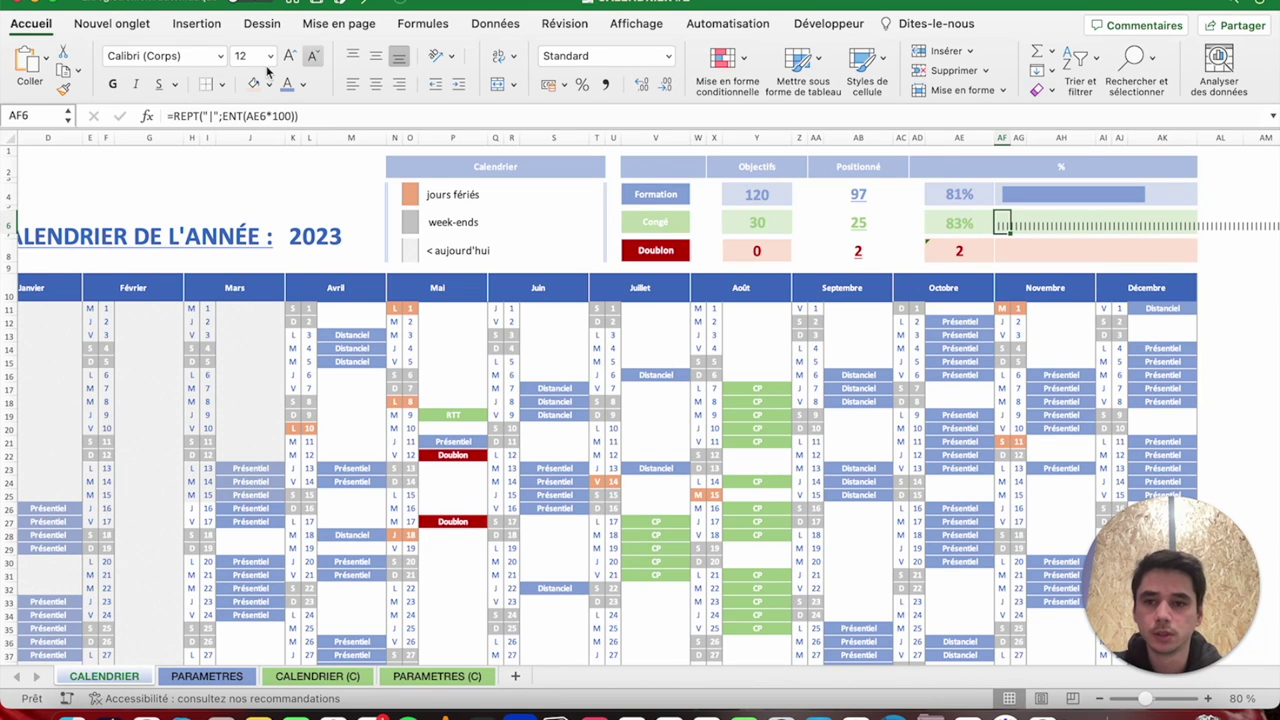
Format the AF6 bar as green Playbill at size 26, left-aligned and vertically centred.
click(262, 55)
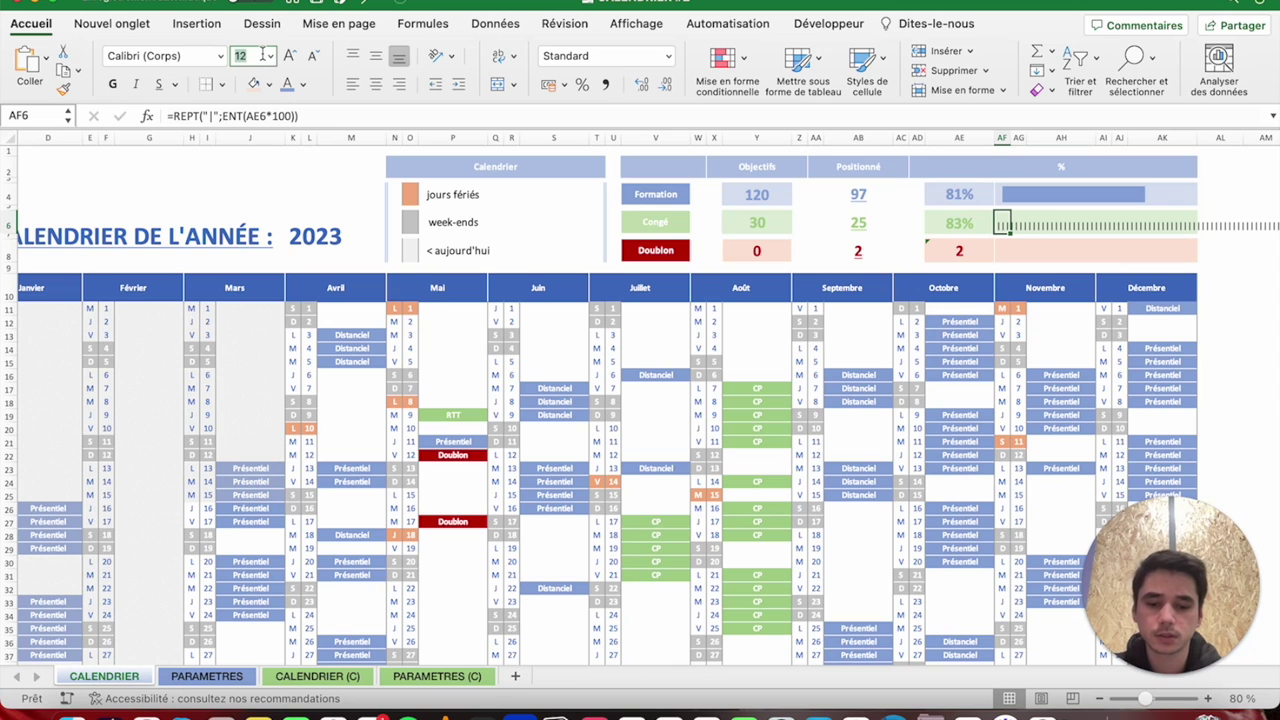
text(26)
key(Return)
click(302, 84)
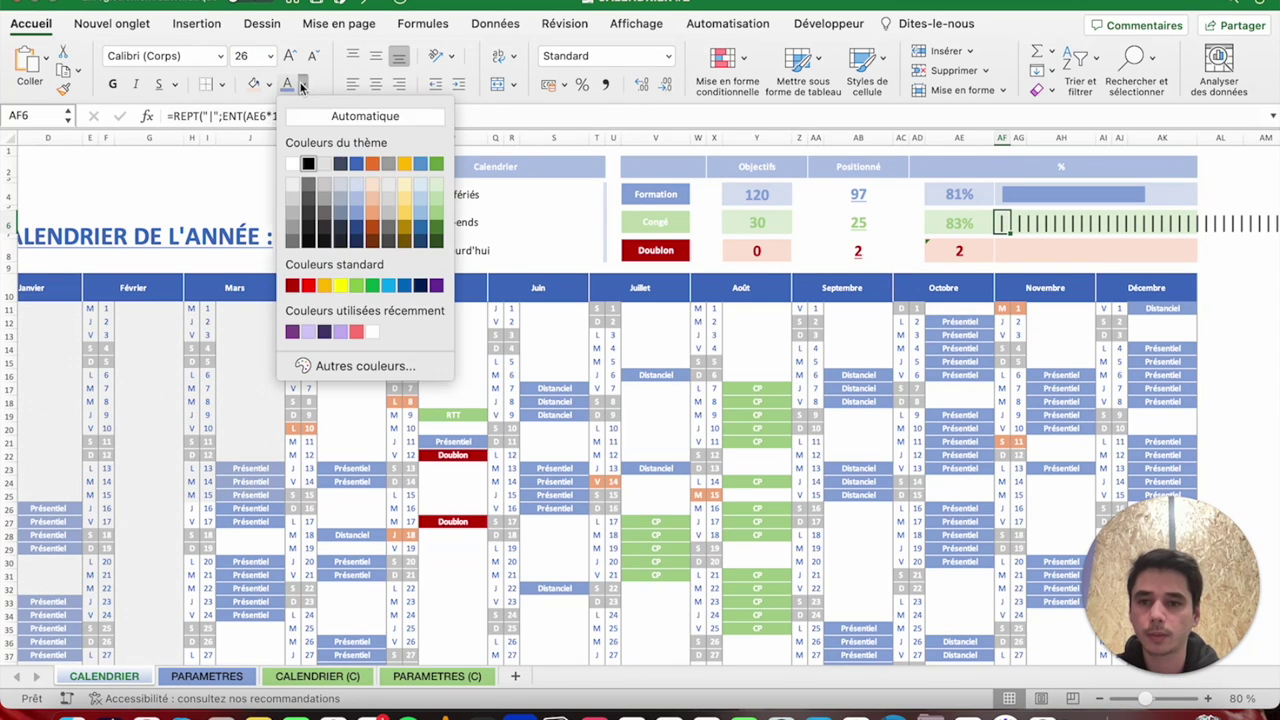
click(437, 204)
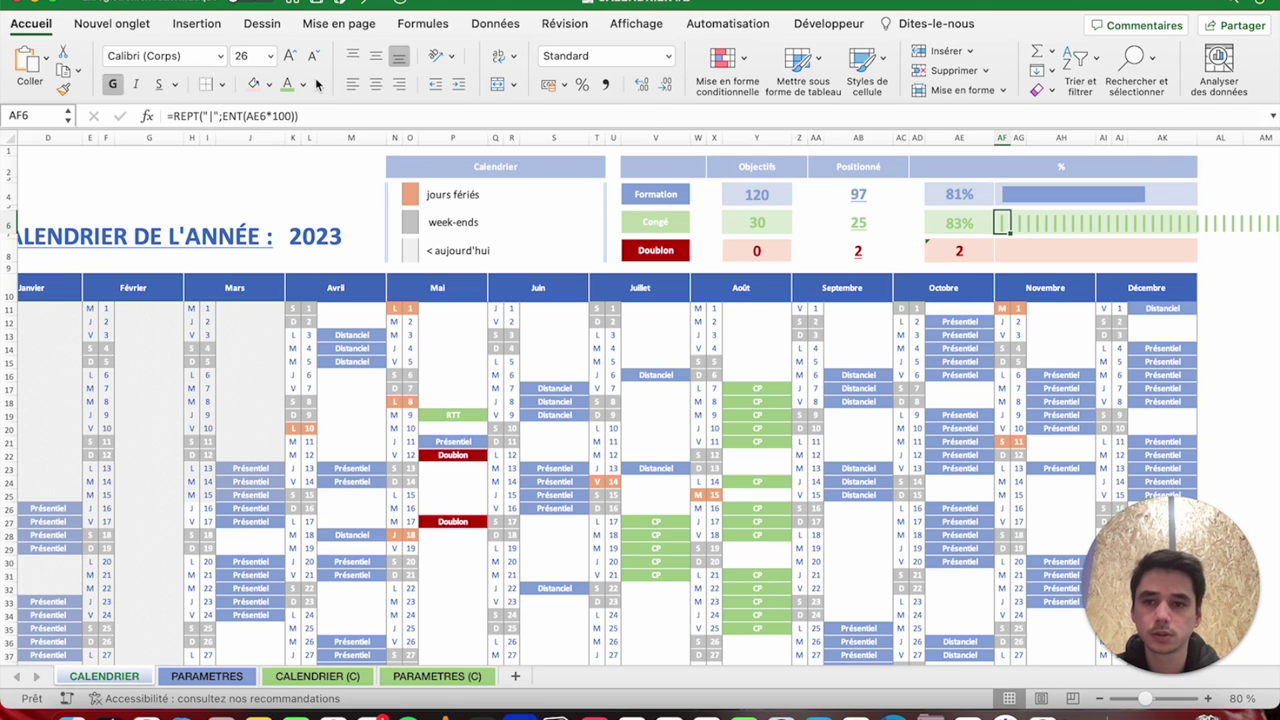
click(220, 56)
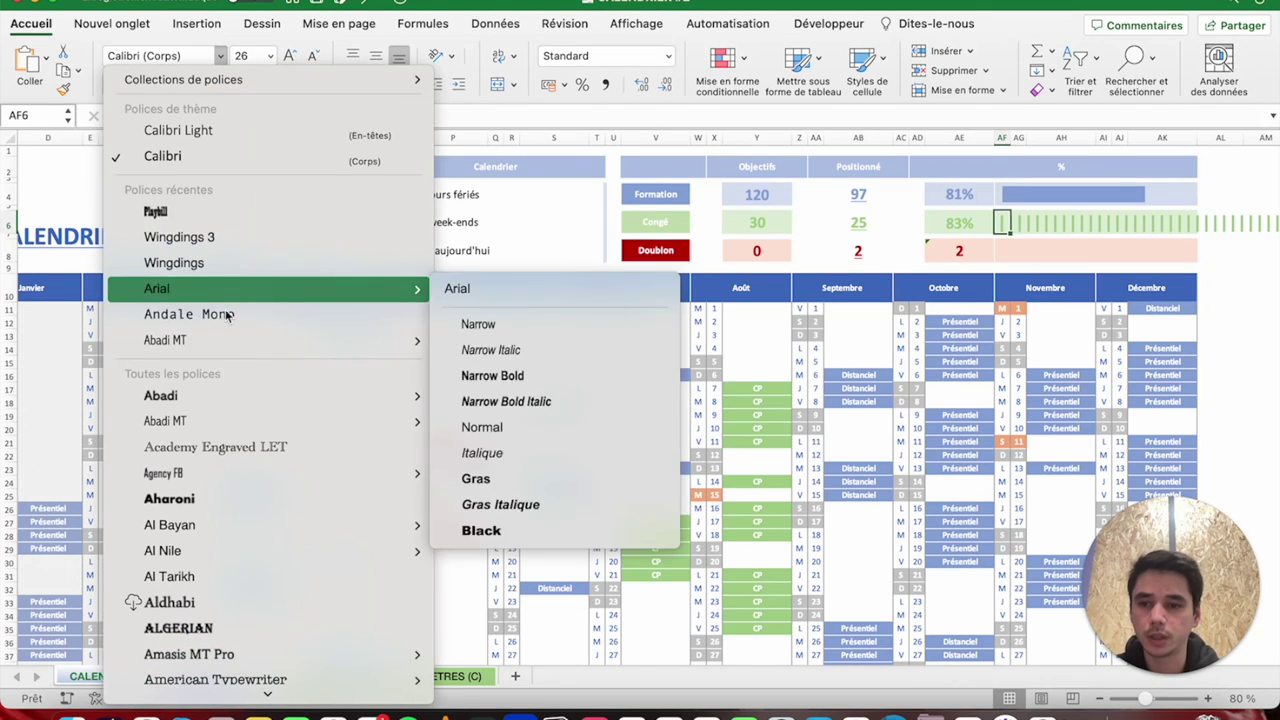
click(160, 212)
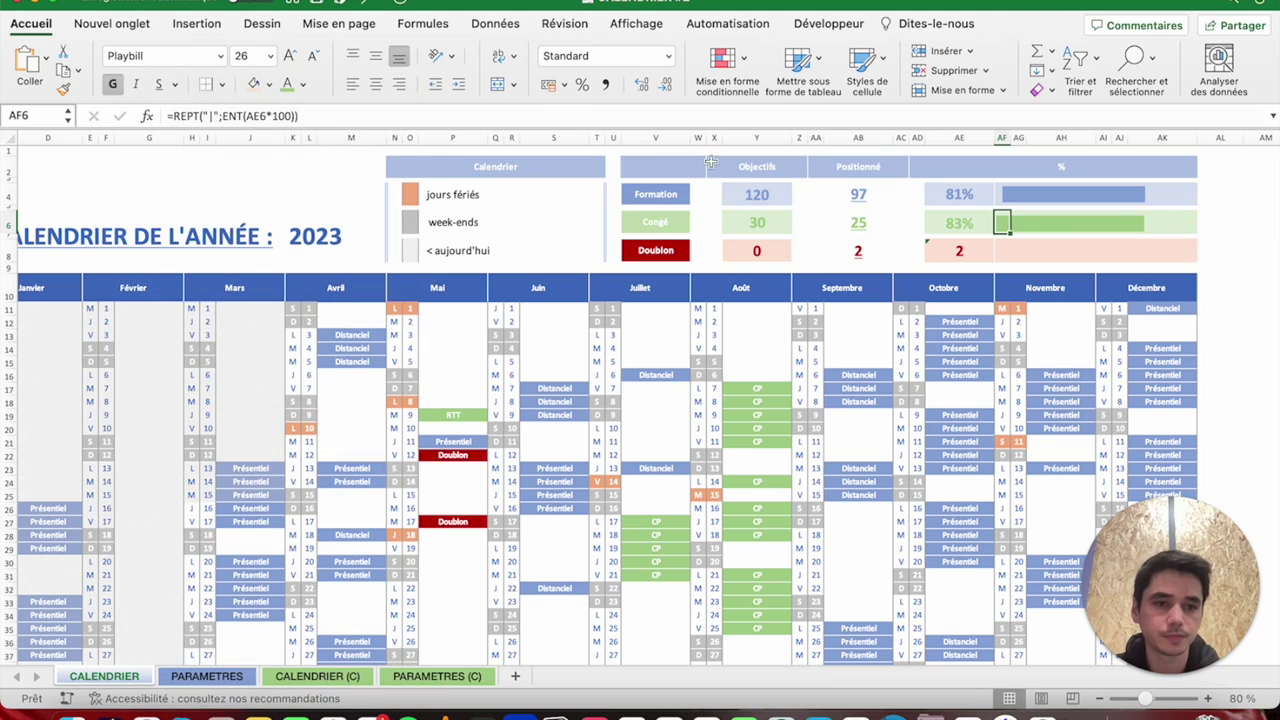
click(352, 84)
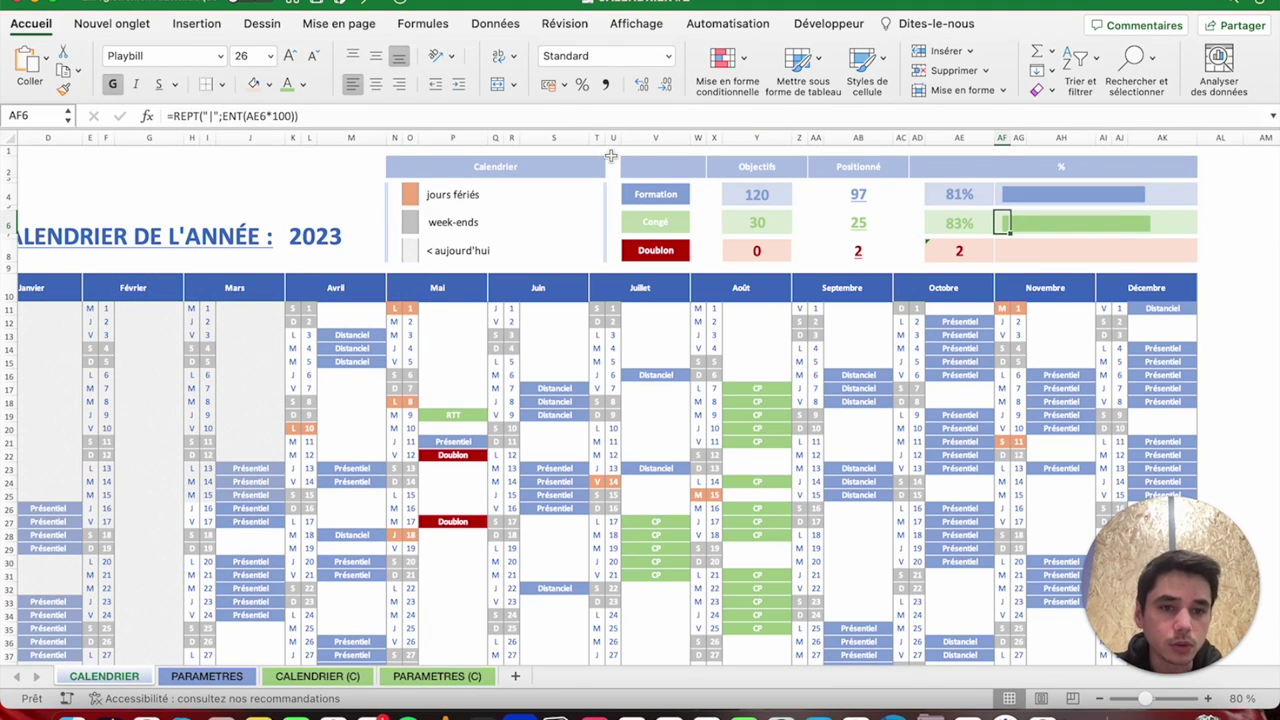
click(376, 56)
click(1005, 250)
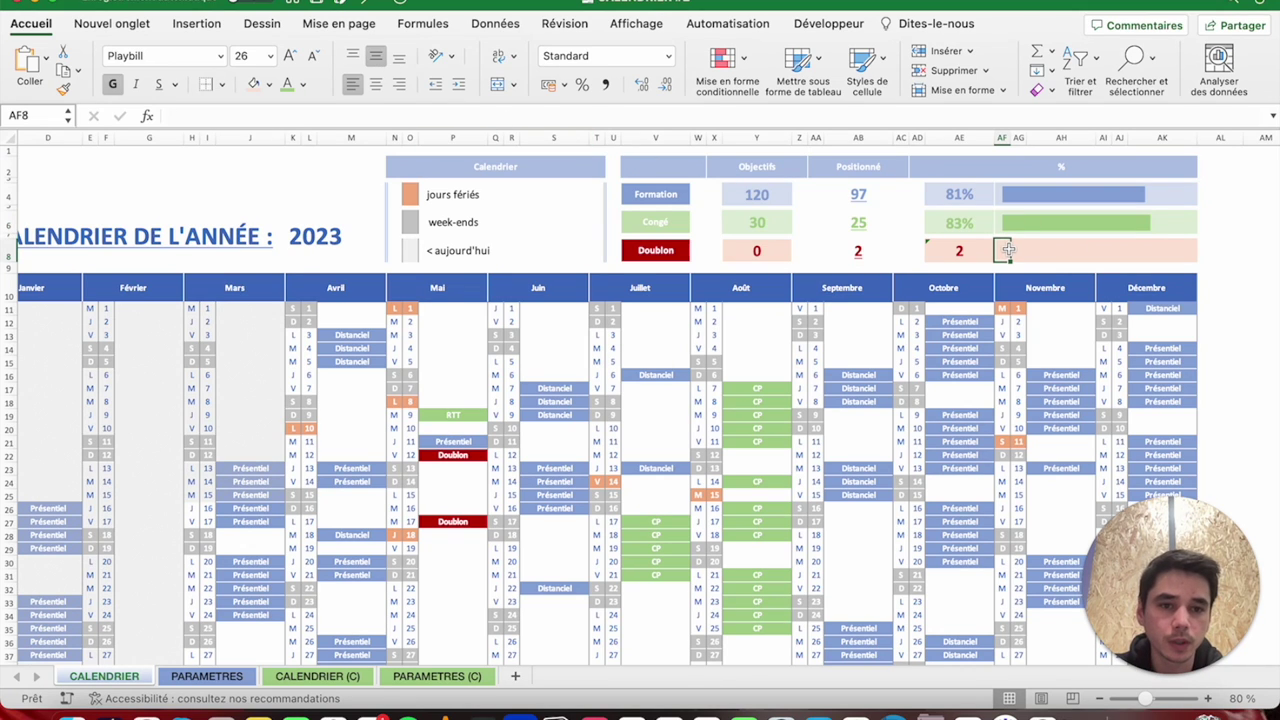
Enter =SI(AB8>Y8;REPT("|";100);"") in AF8 for the Doublon row bar.
click(263, 117)
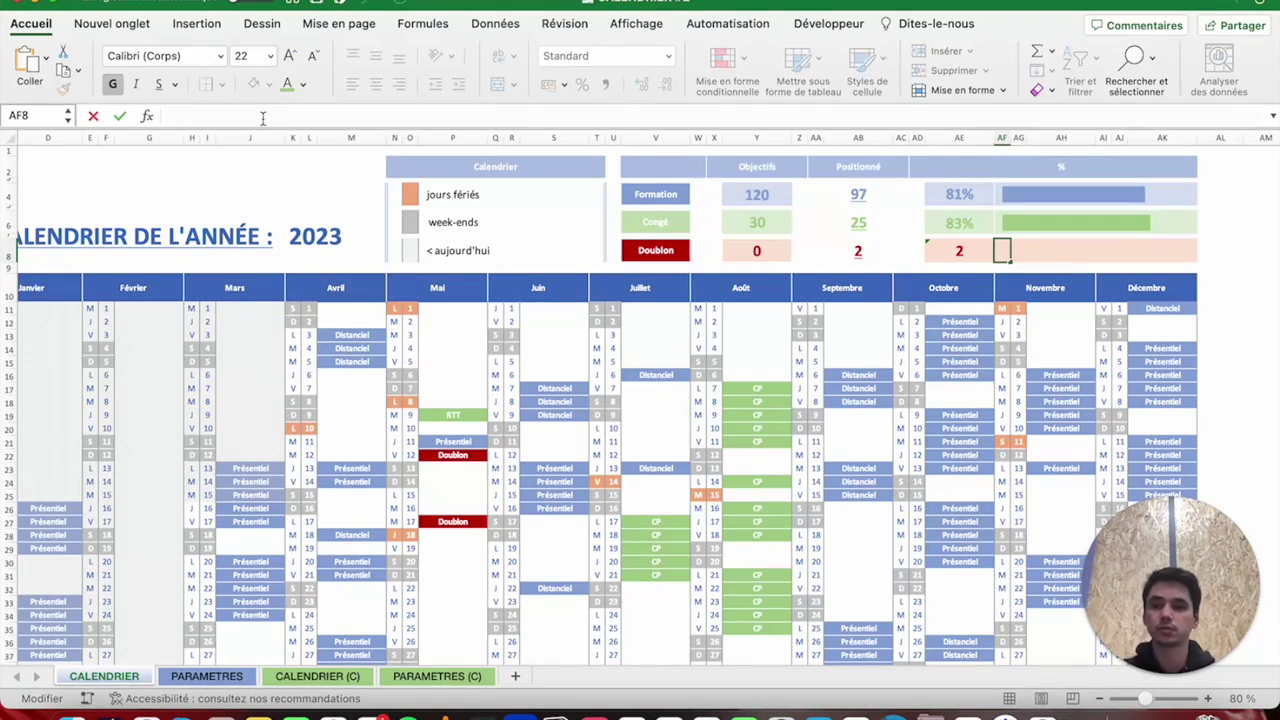
text(=s)
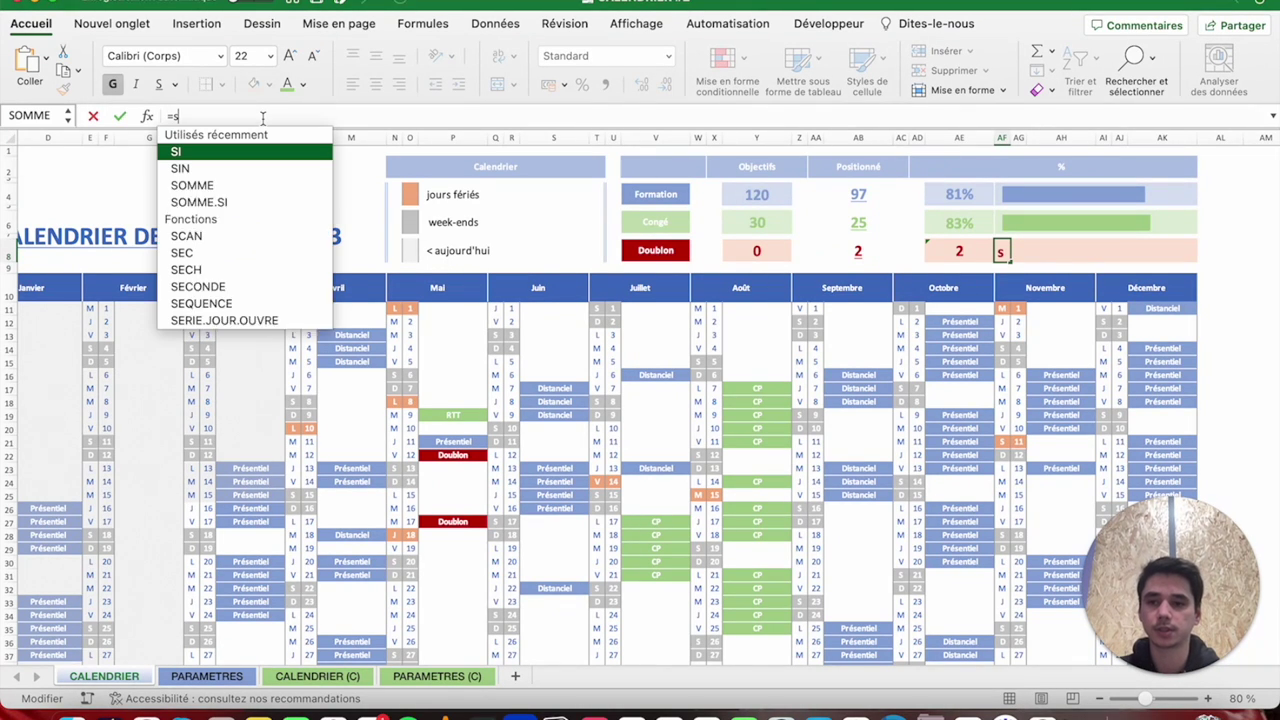
text(i)
key(Tab)
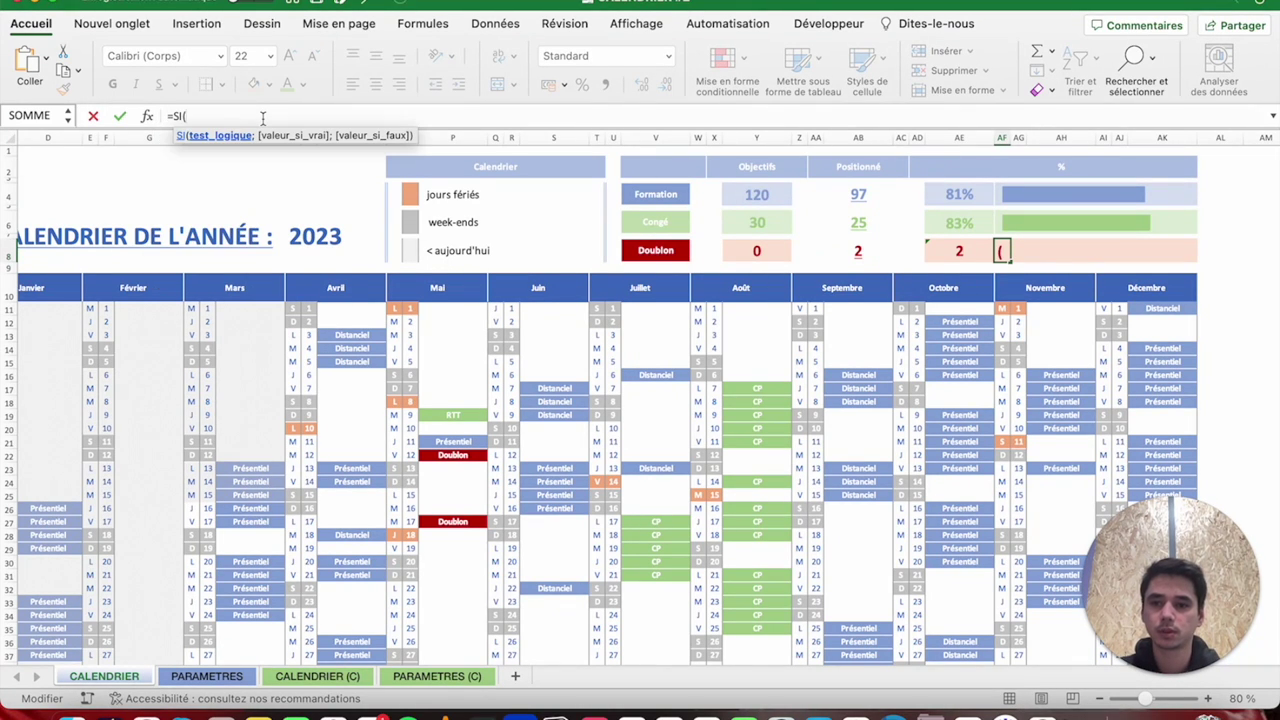
click(846, 249)
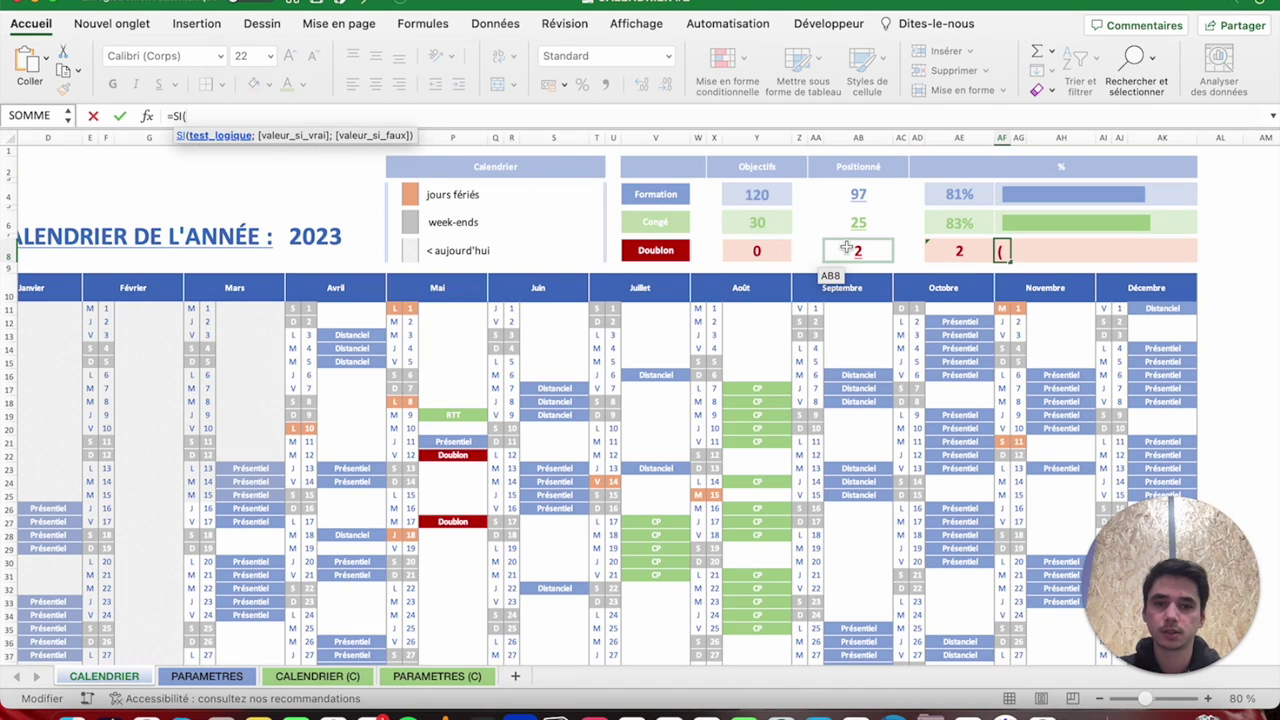
text(>)
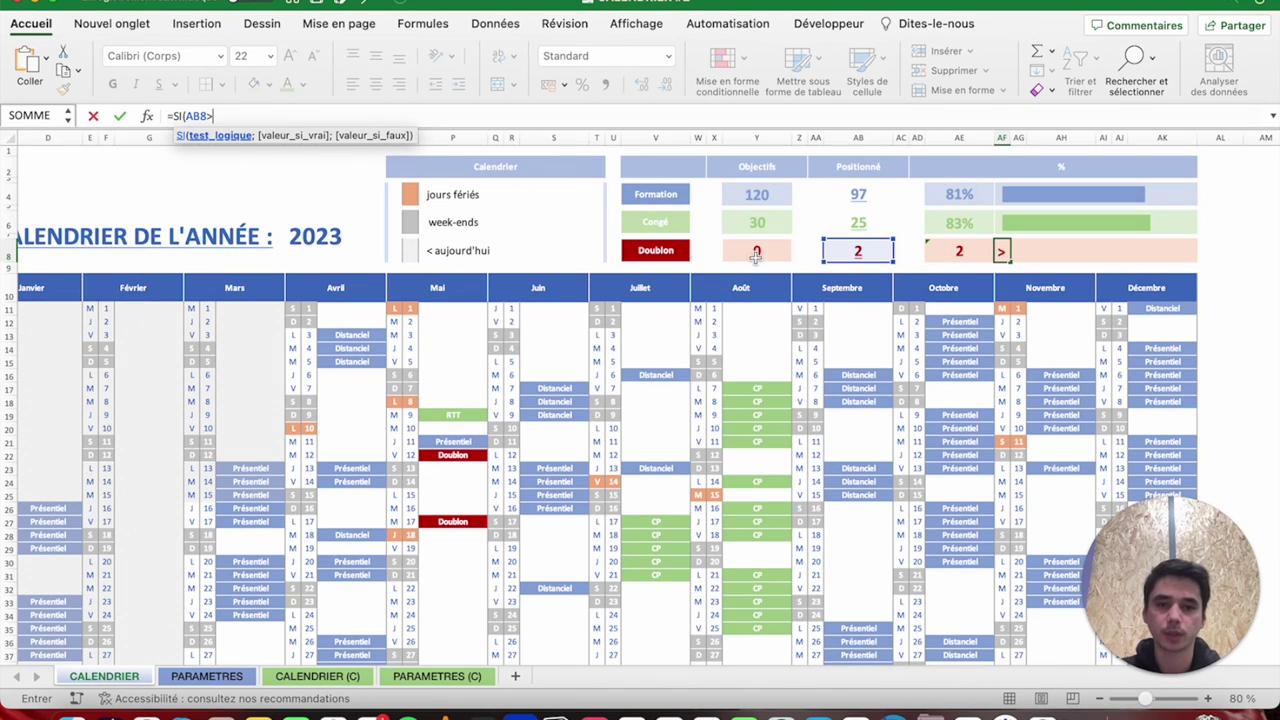
click(760, 249)
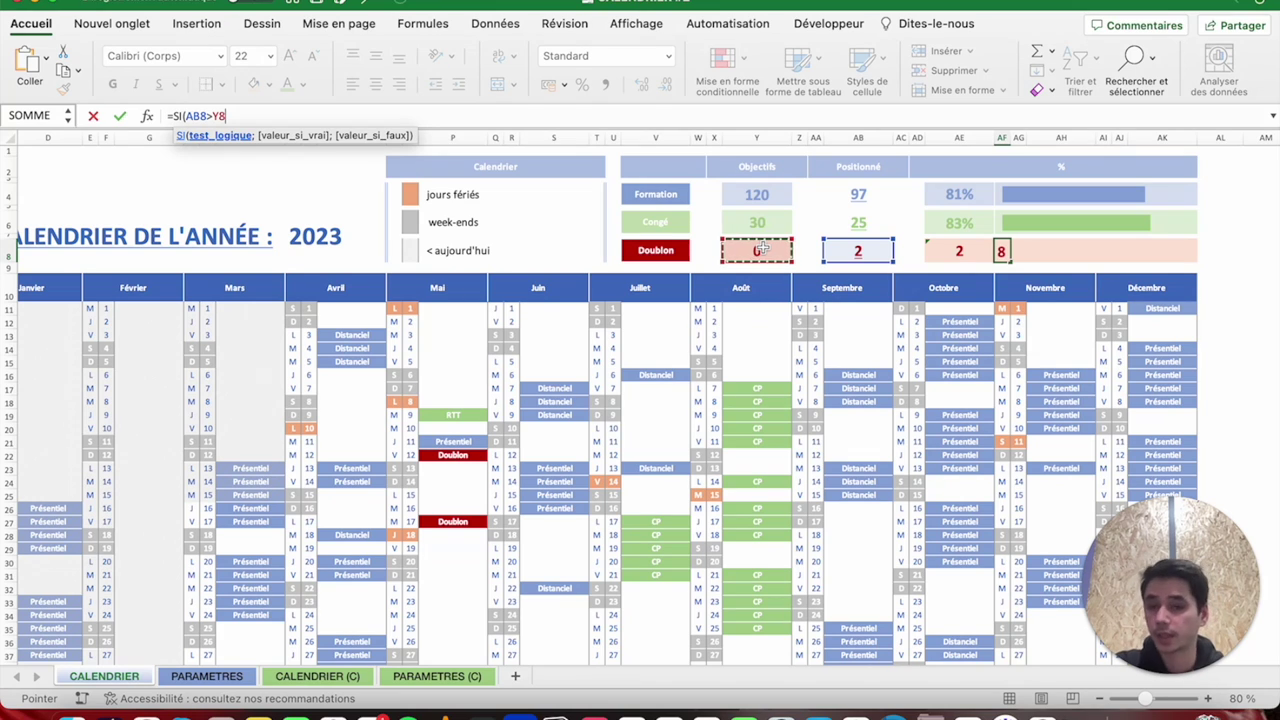
text(;)
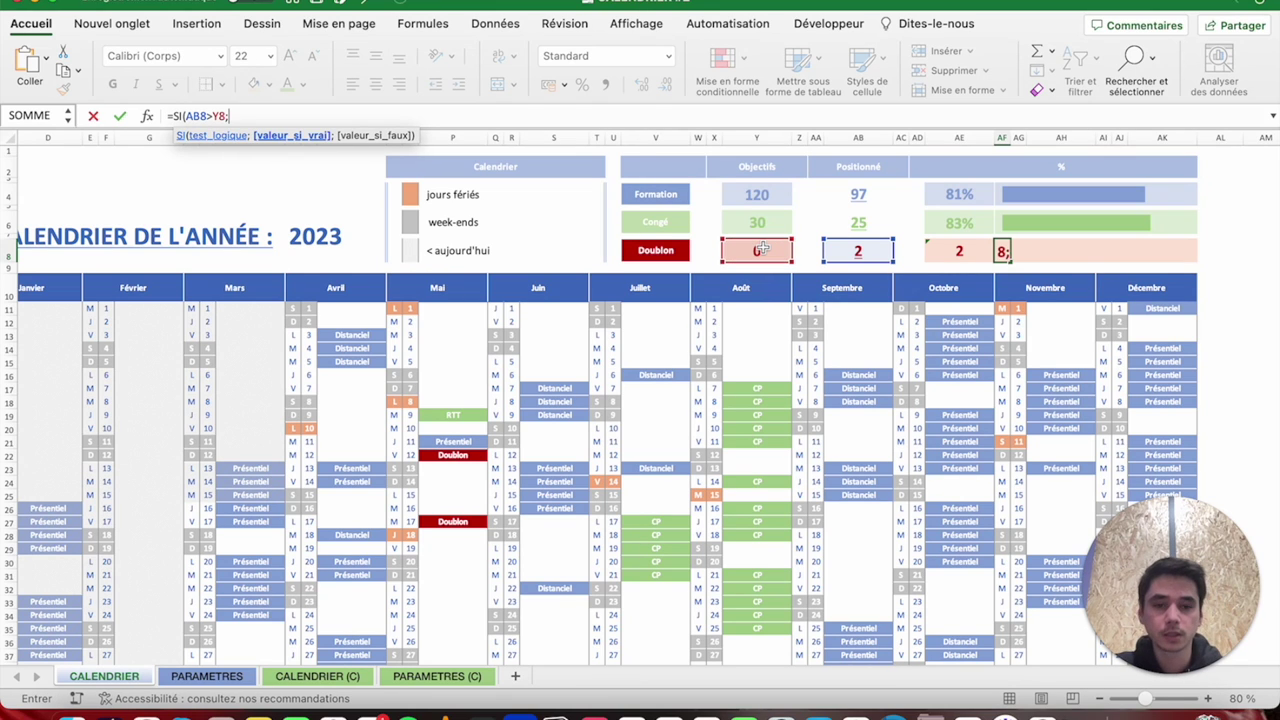
text(REPT("|")
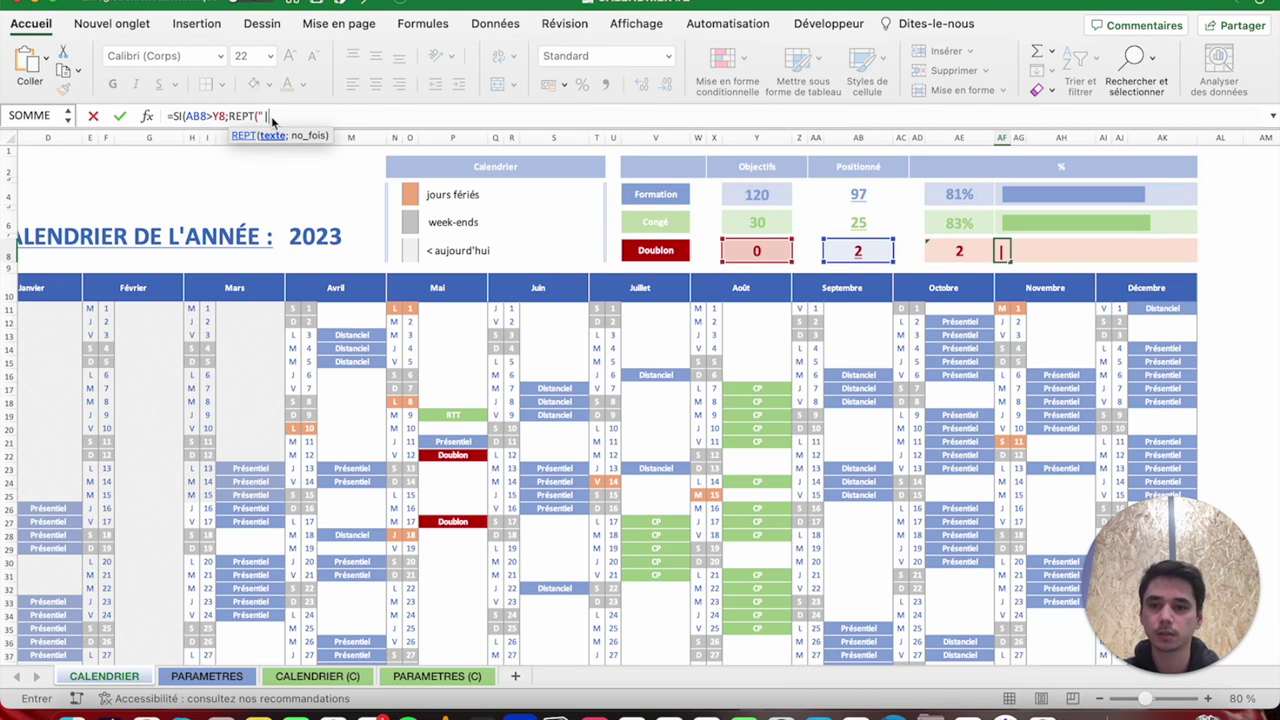
text(;100)
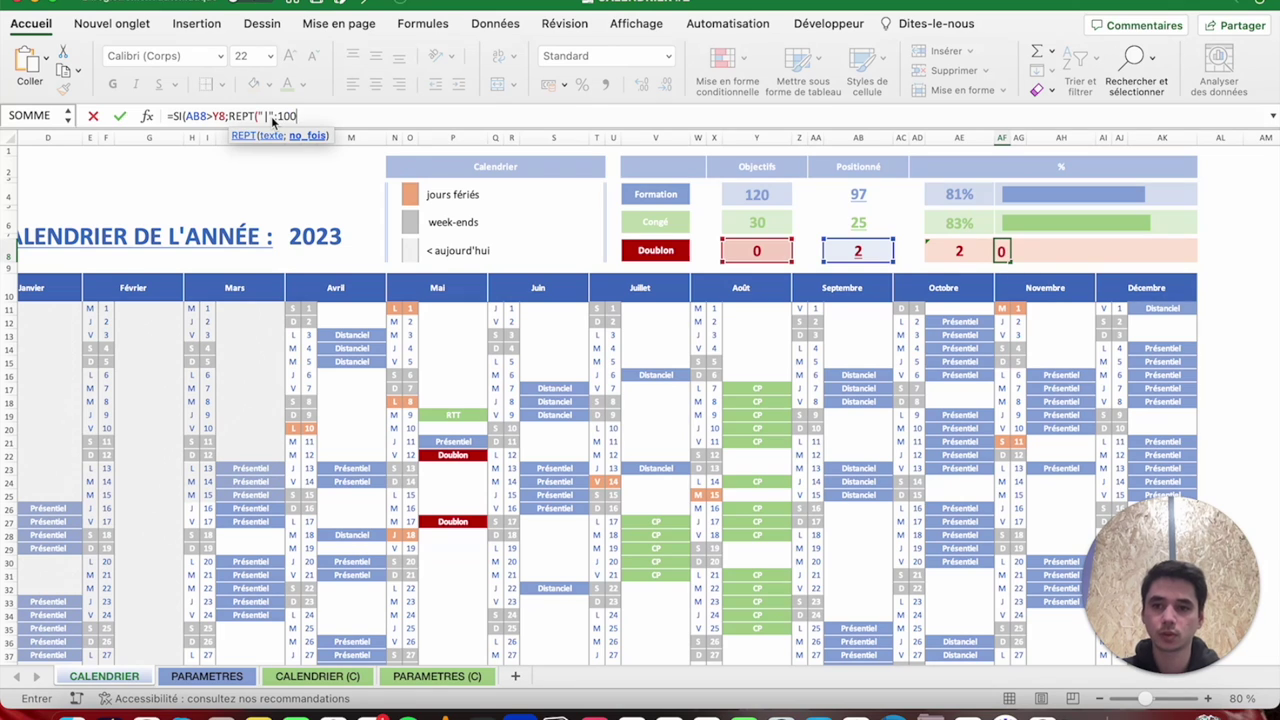
text();""))
key(Return)
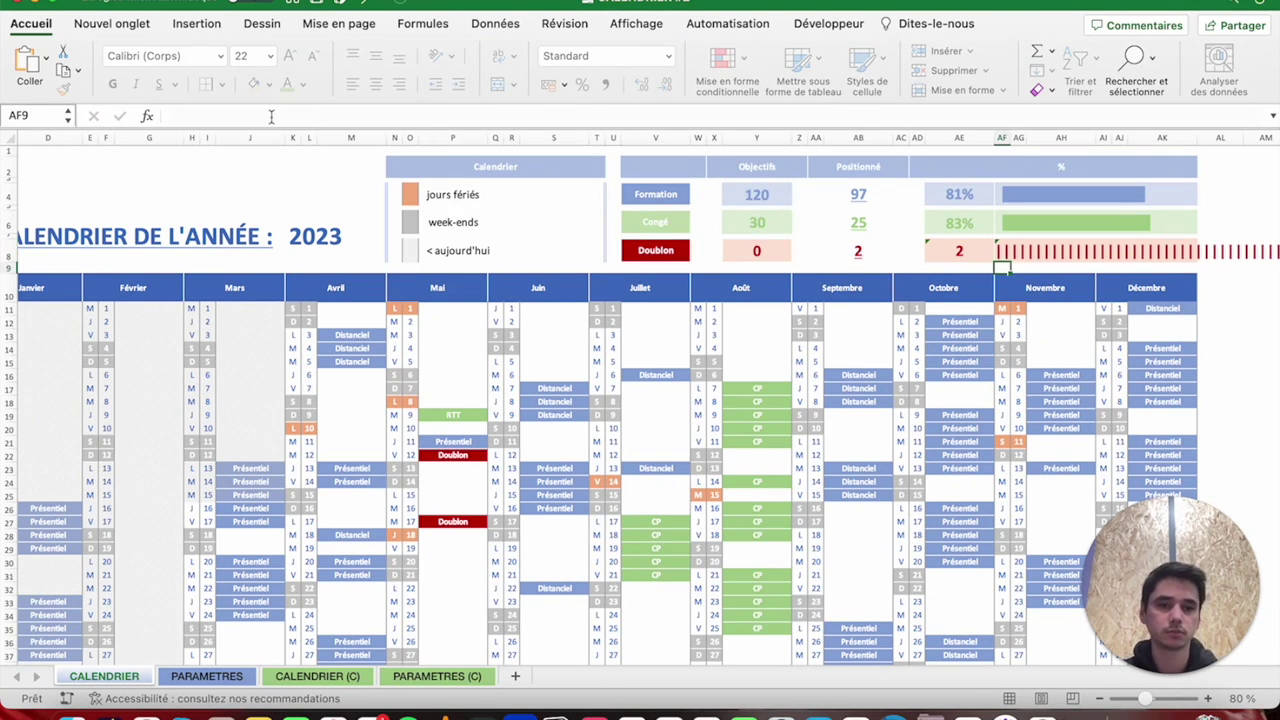
Format the AF8 red bar in Playbill size 26, left-aligned and vertically centred.
key(Up)
click(222, 58)
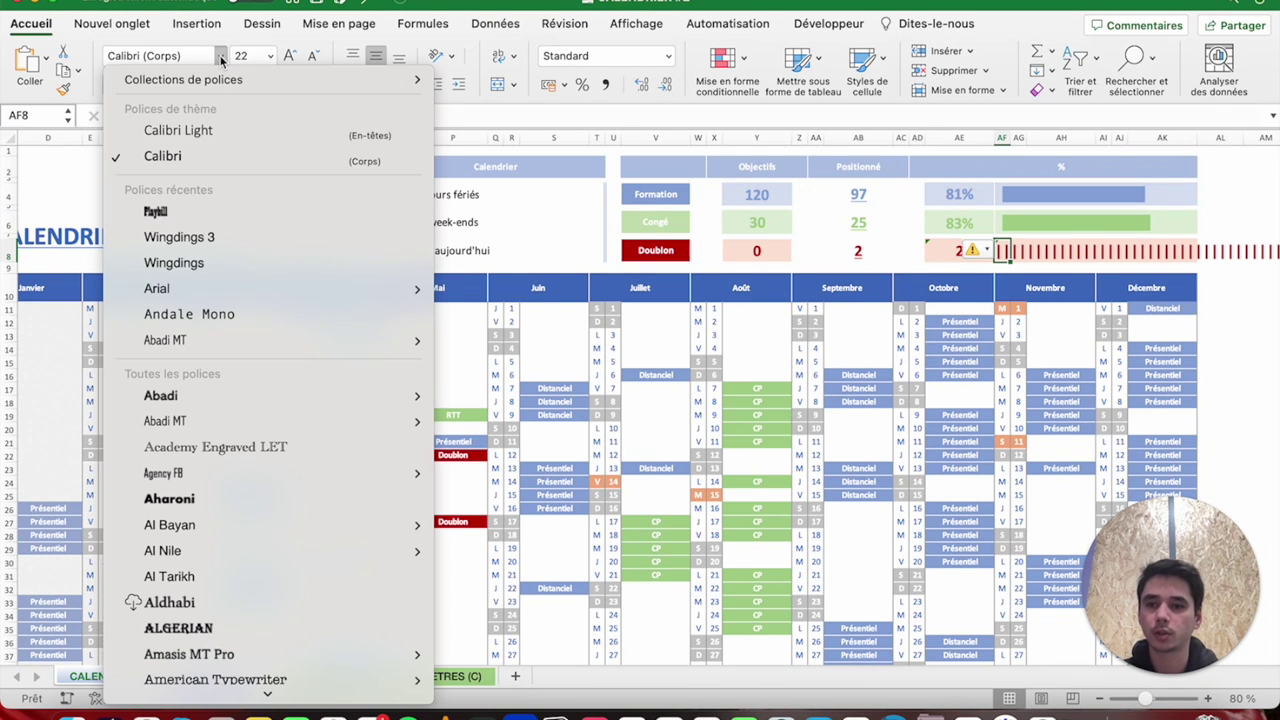
click(216, 216)
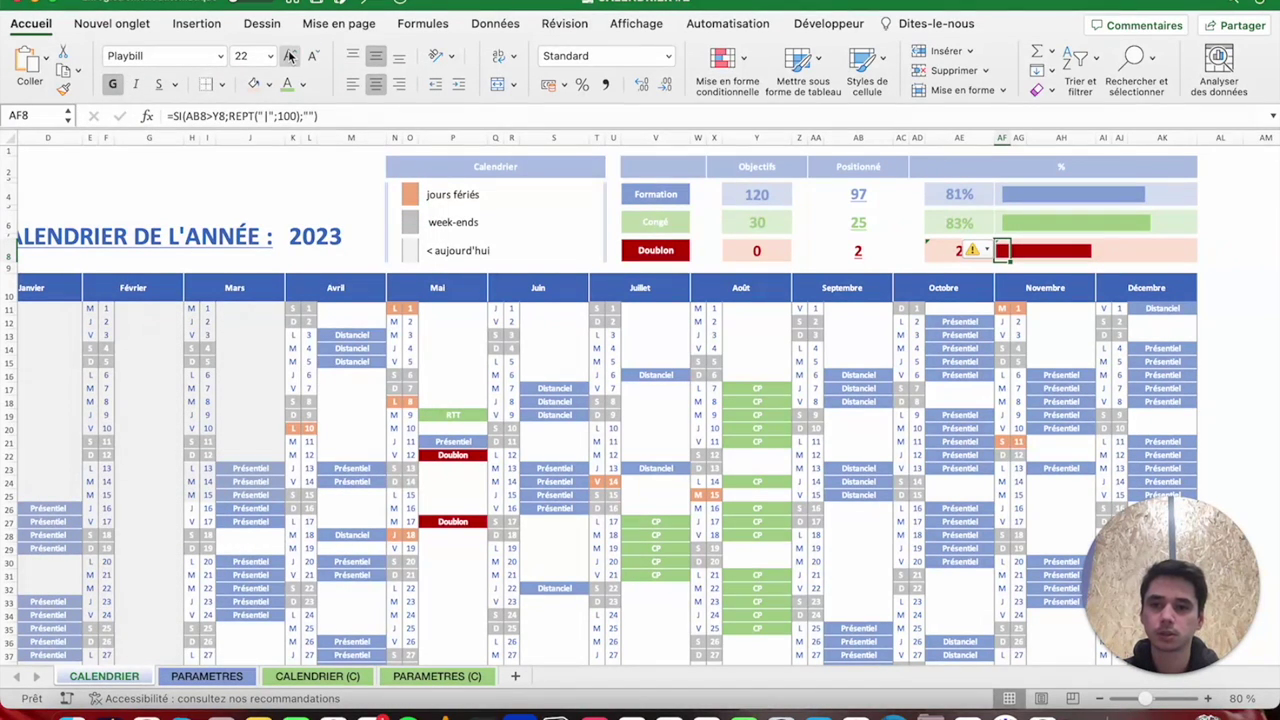
click(290, 55)
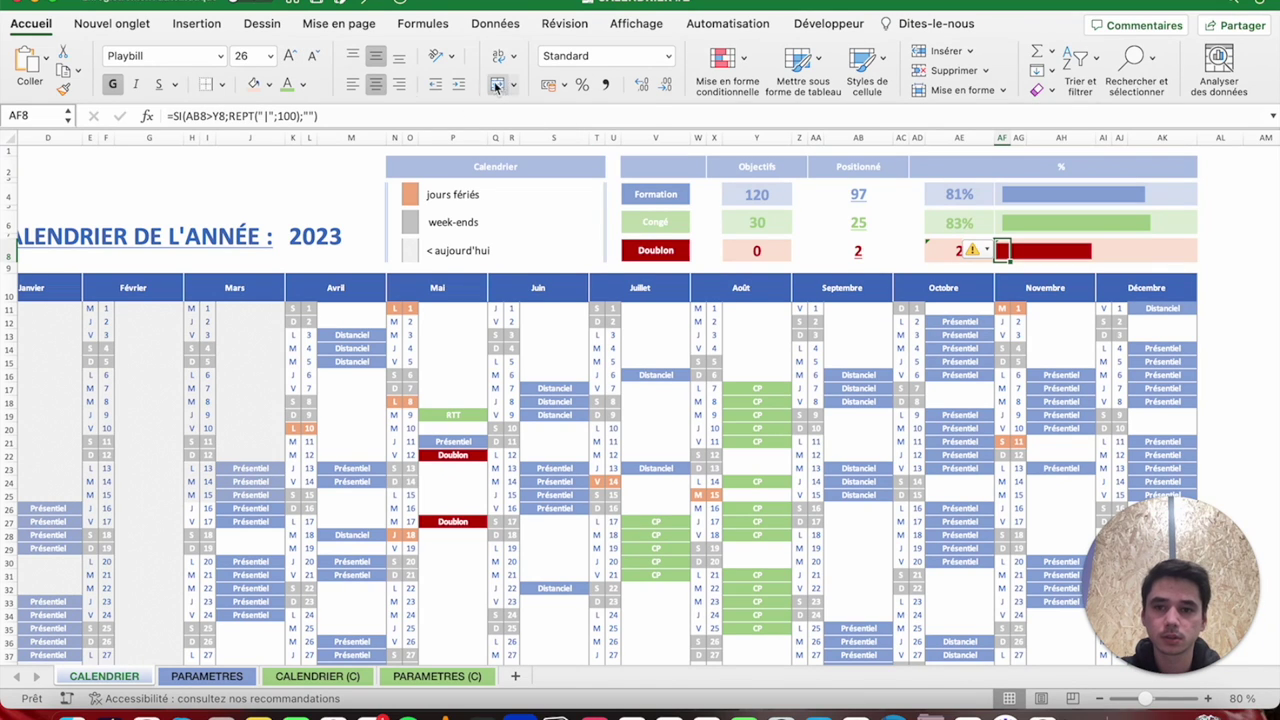
click(458, 85)
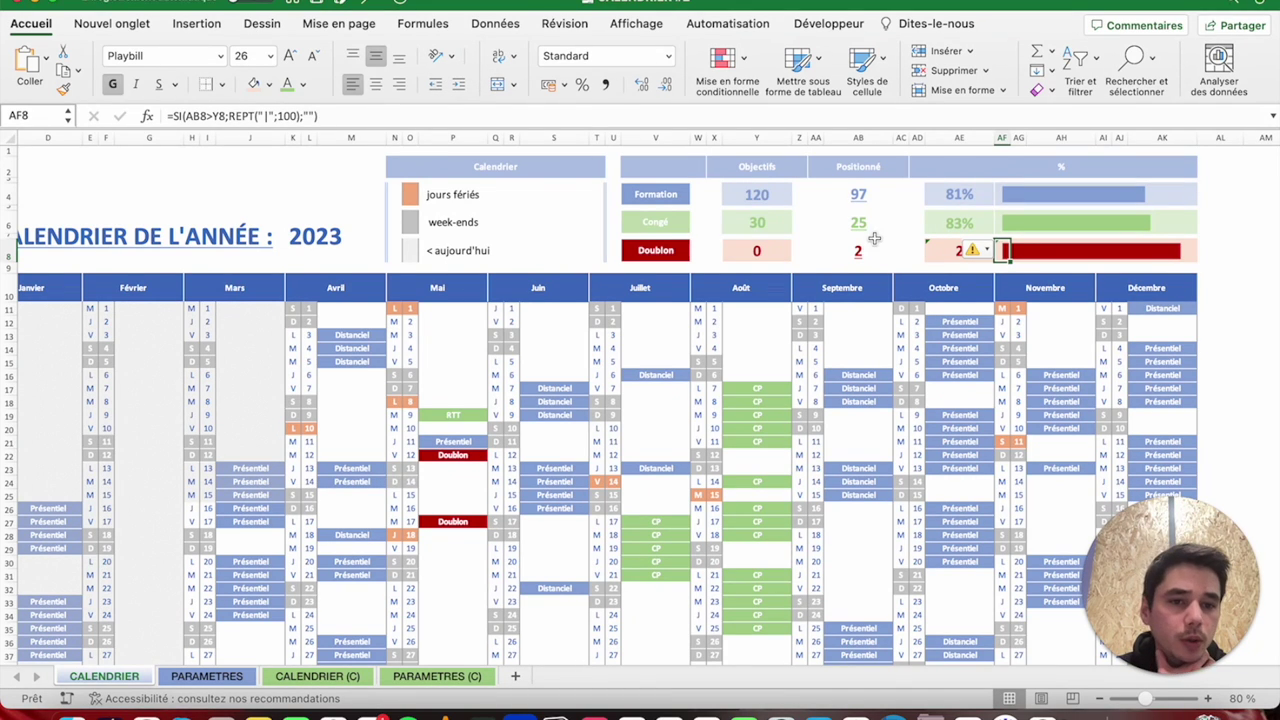
click(1118, 226)
click(1006, 250)
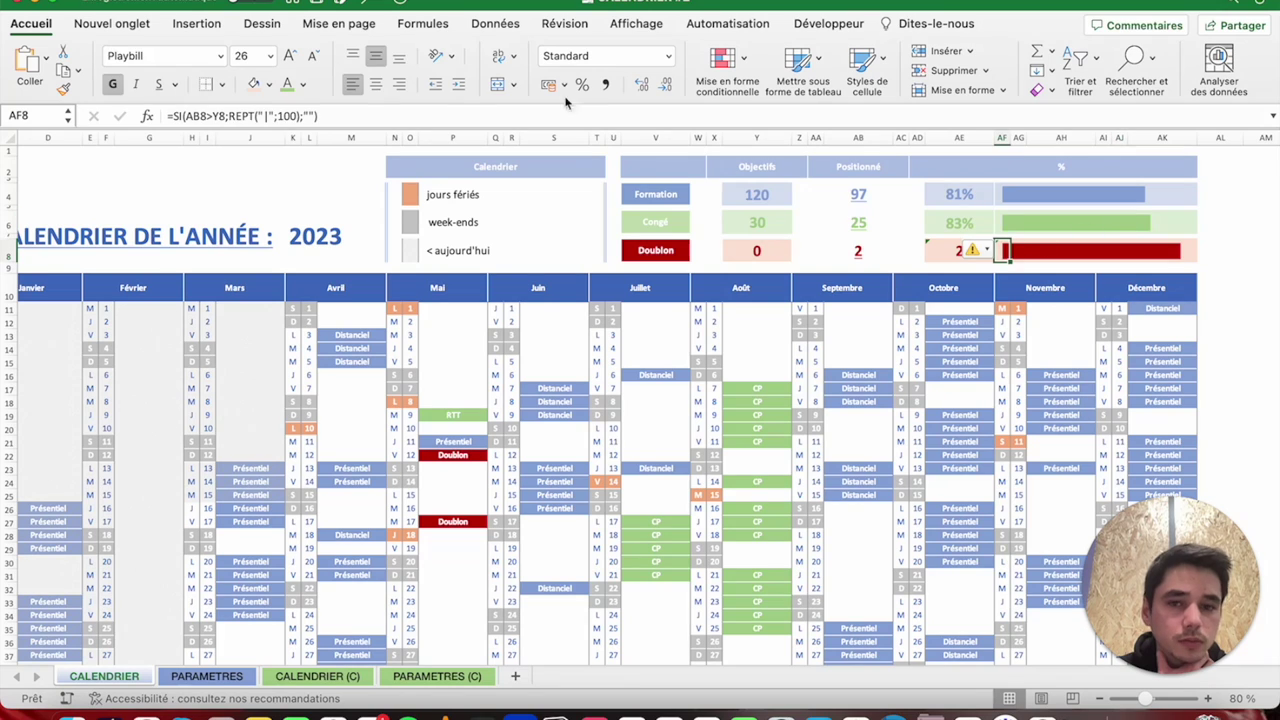
click(398, 60)
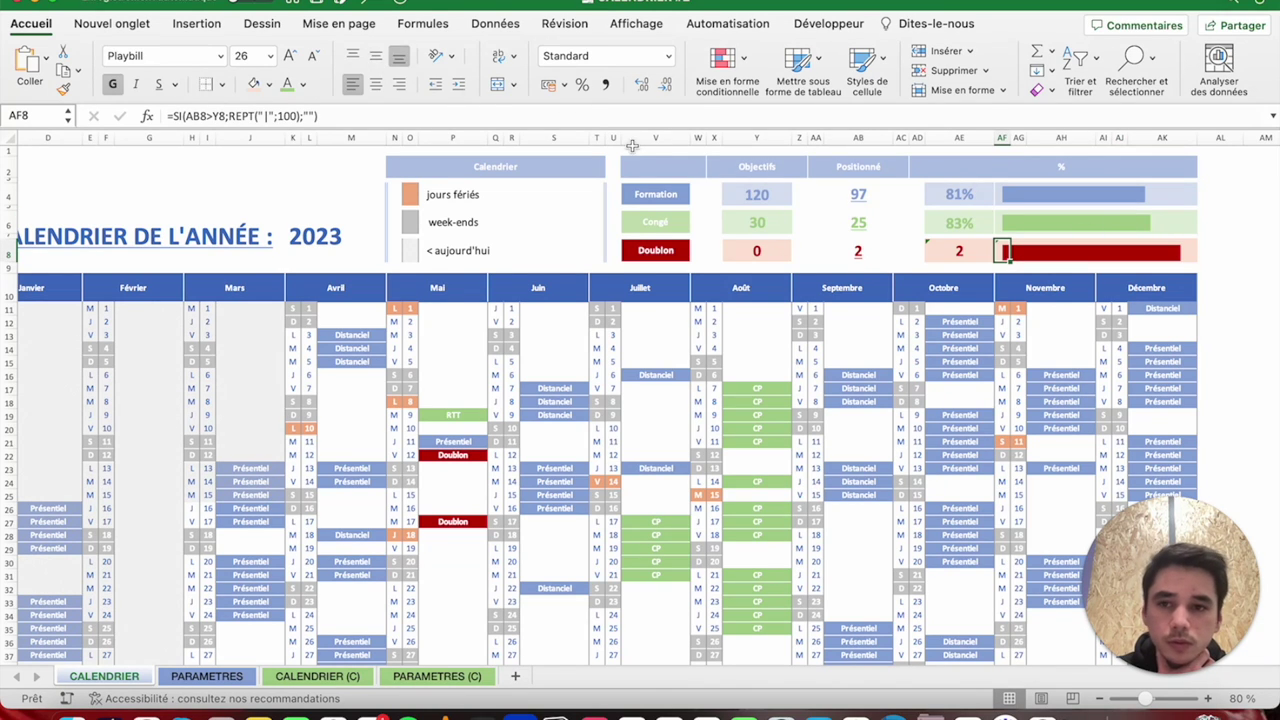
click(376, 60)
click(1082, 222)
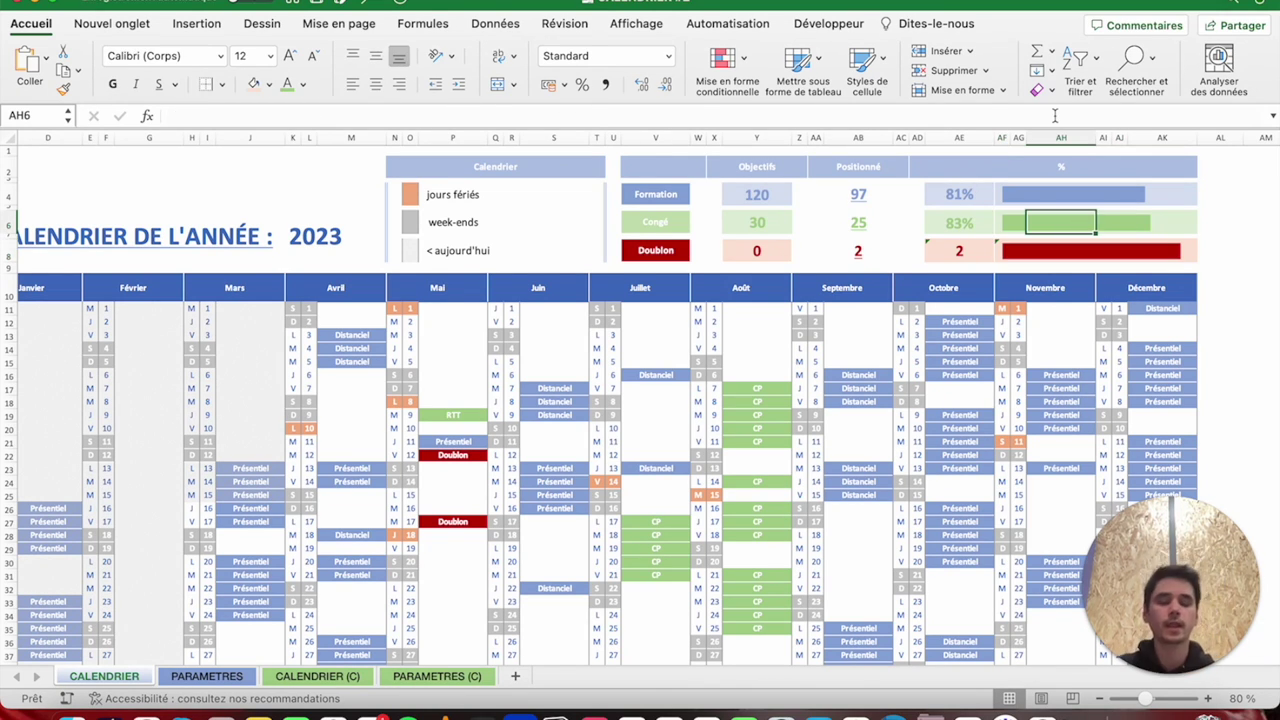
click(853, 250)
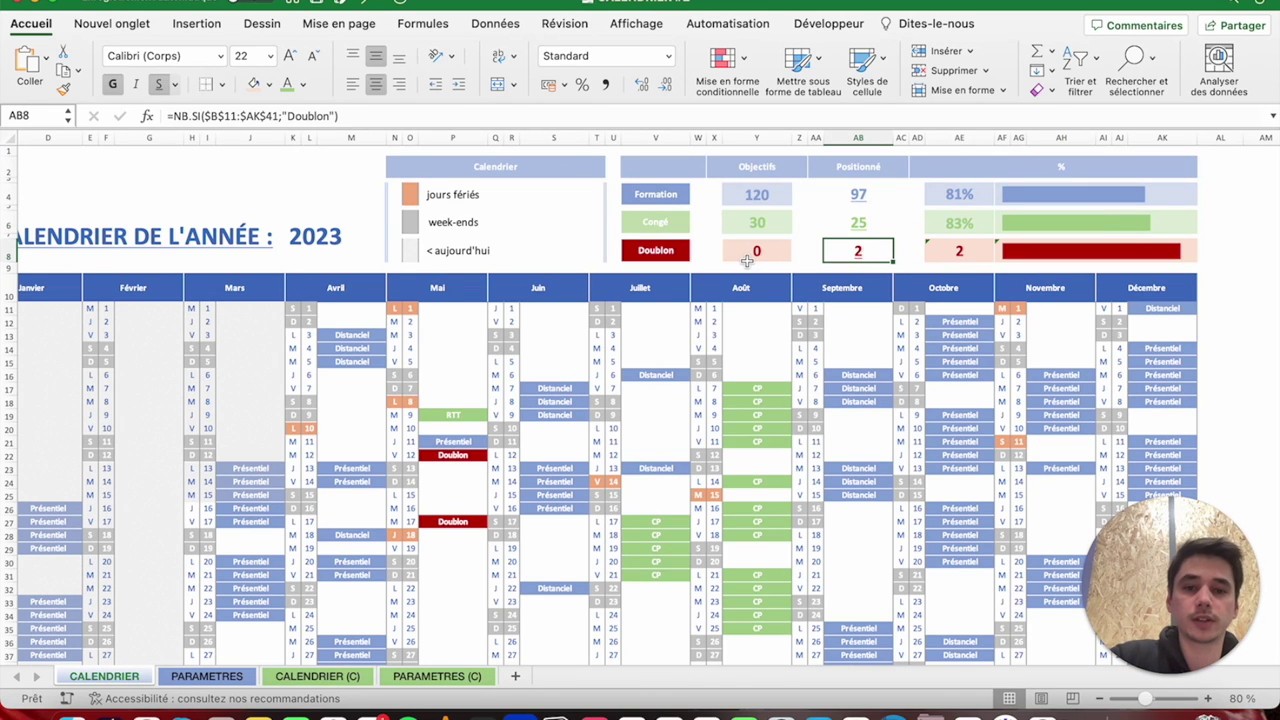
click(1002, 250)
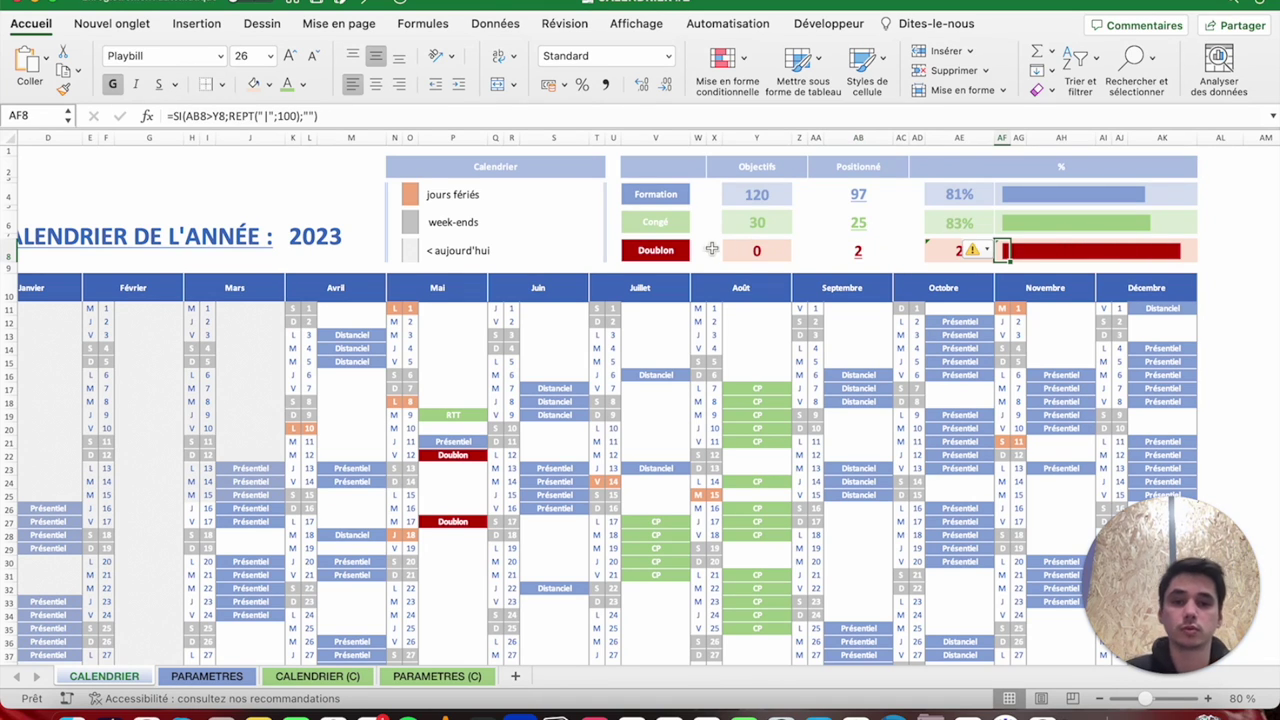
click(858, 250)
text(0)
key(Return)
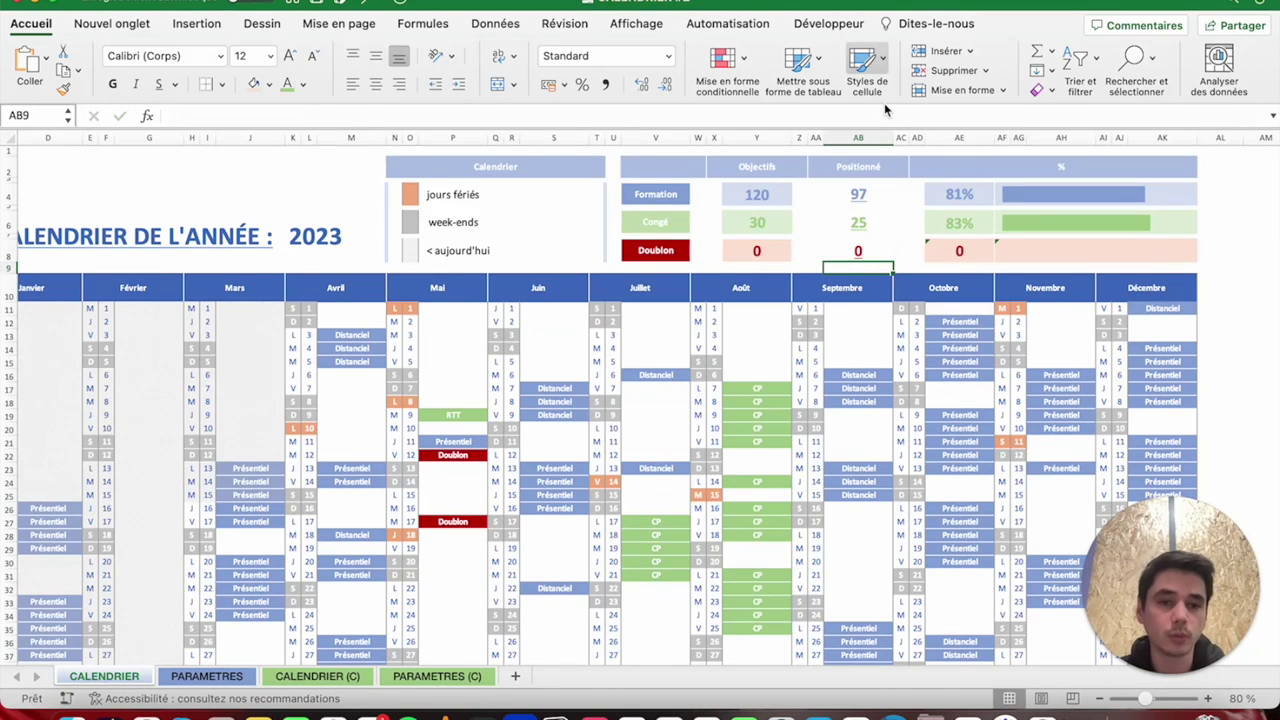
key(super+z)
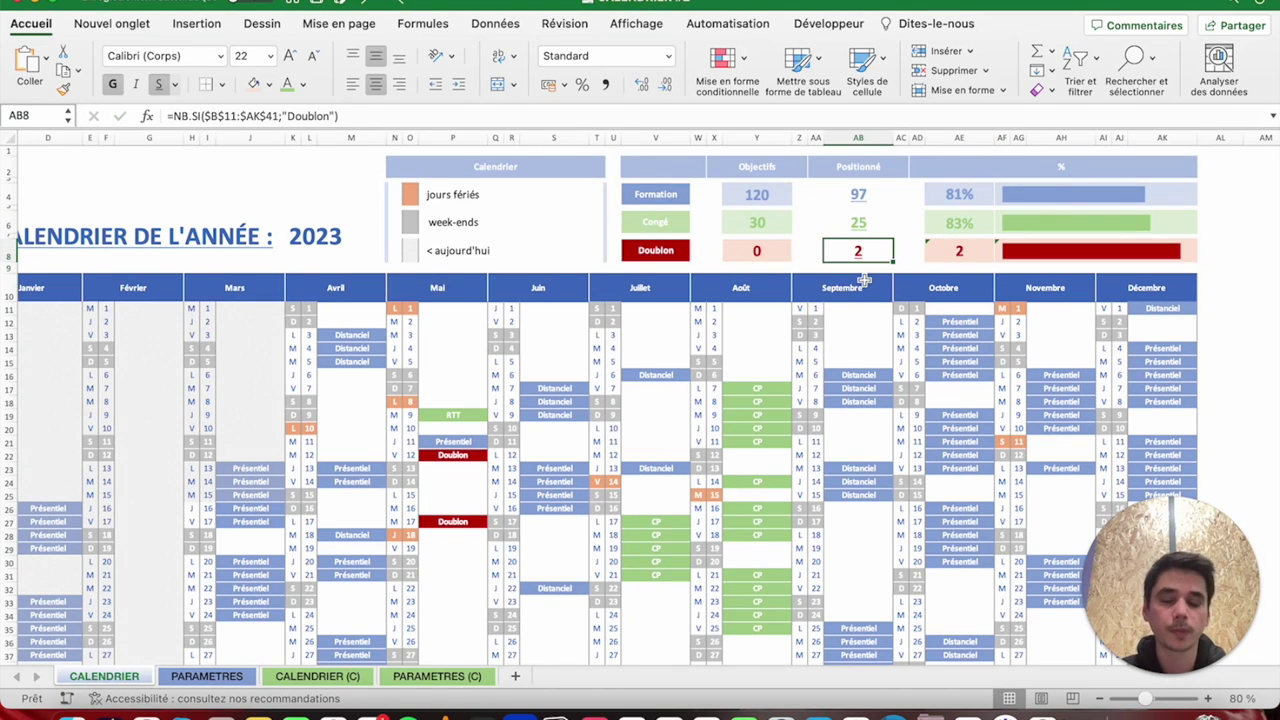
scroll(133, 218, left, 3)
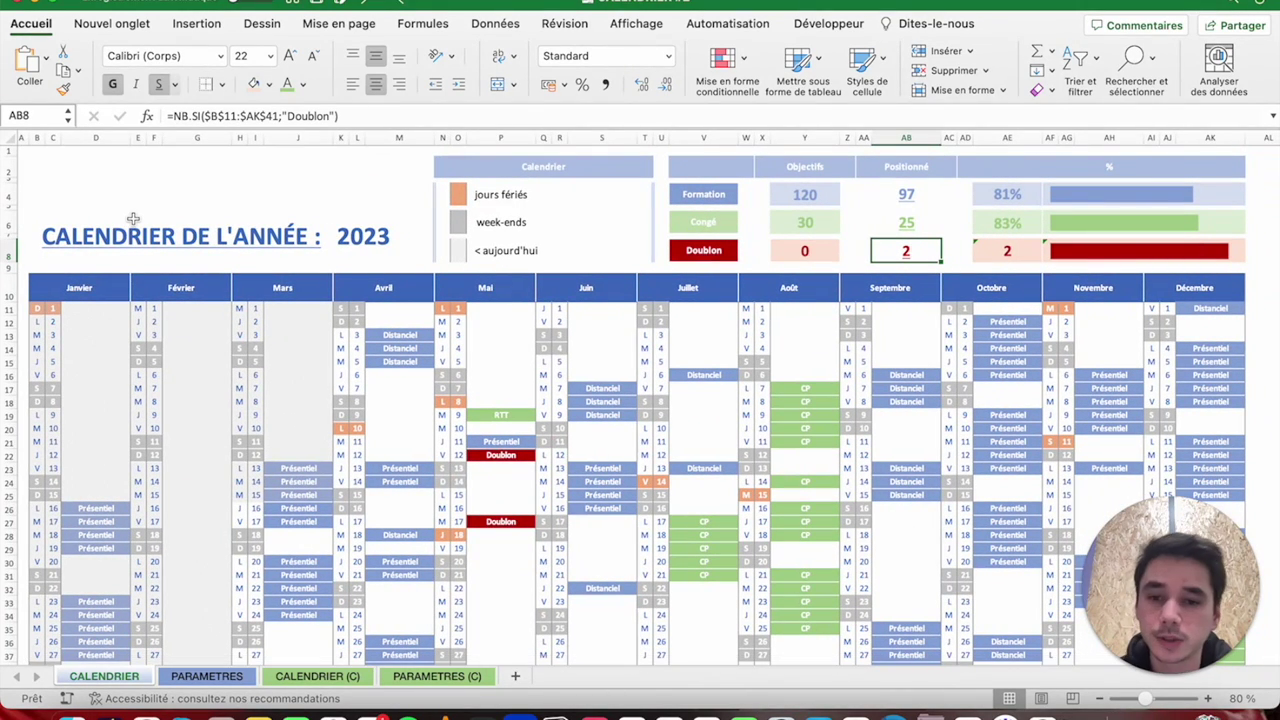
click(39, 308)
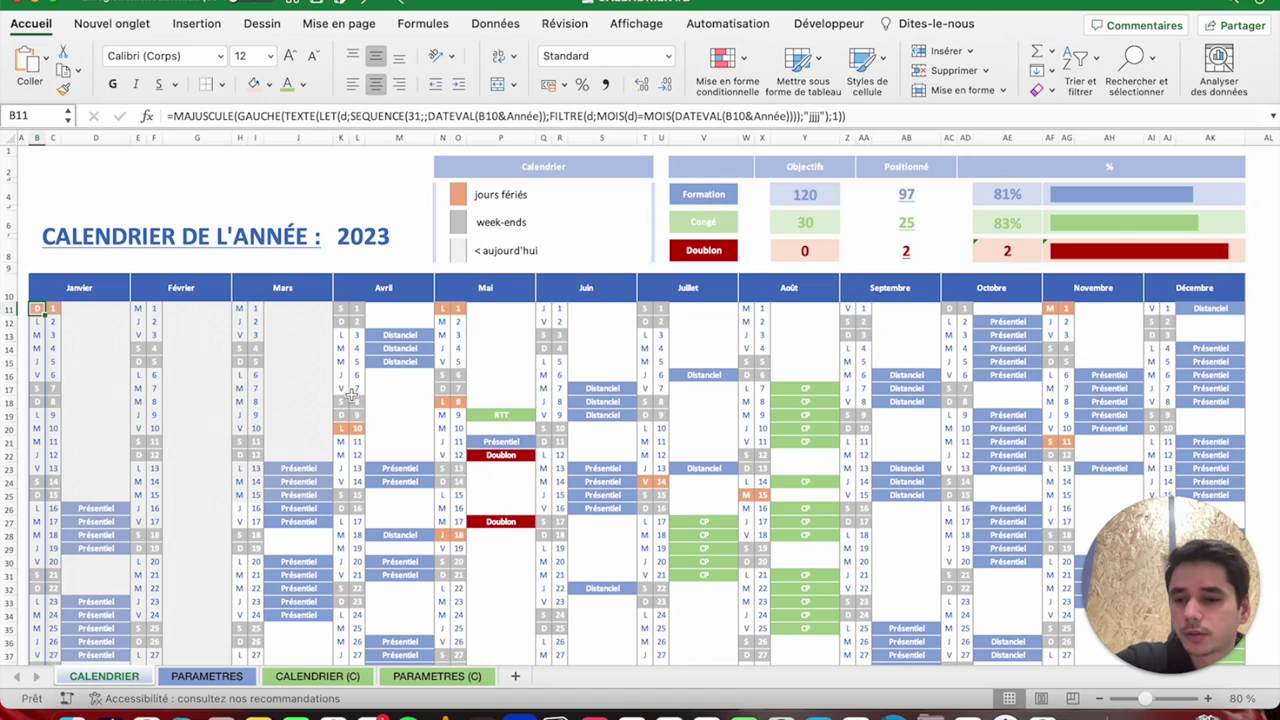
click(53, 311)
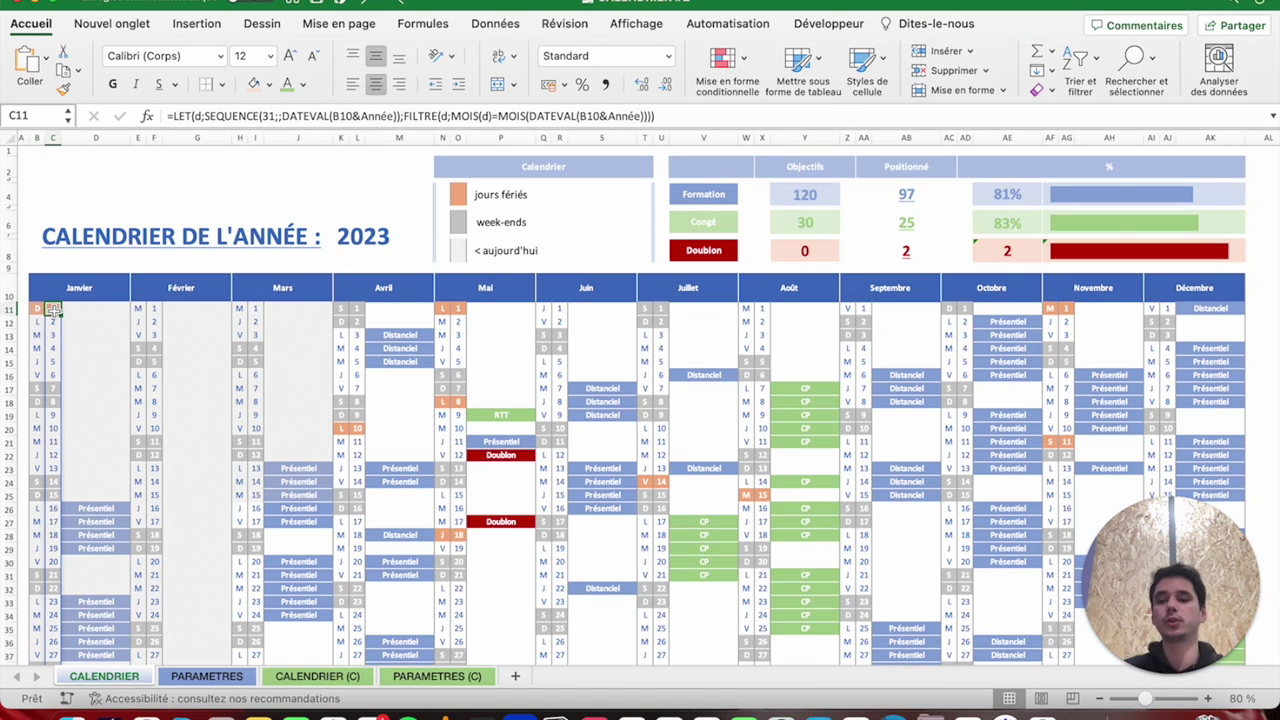